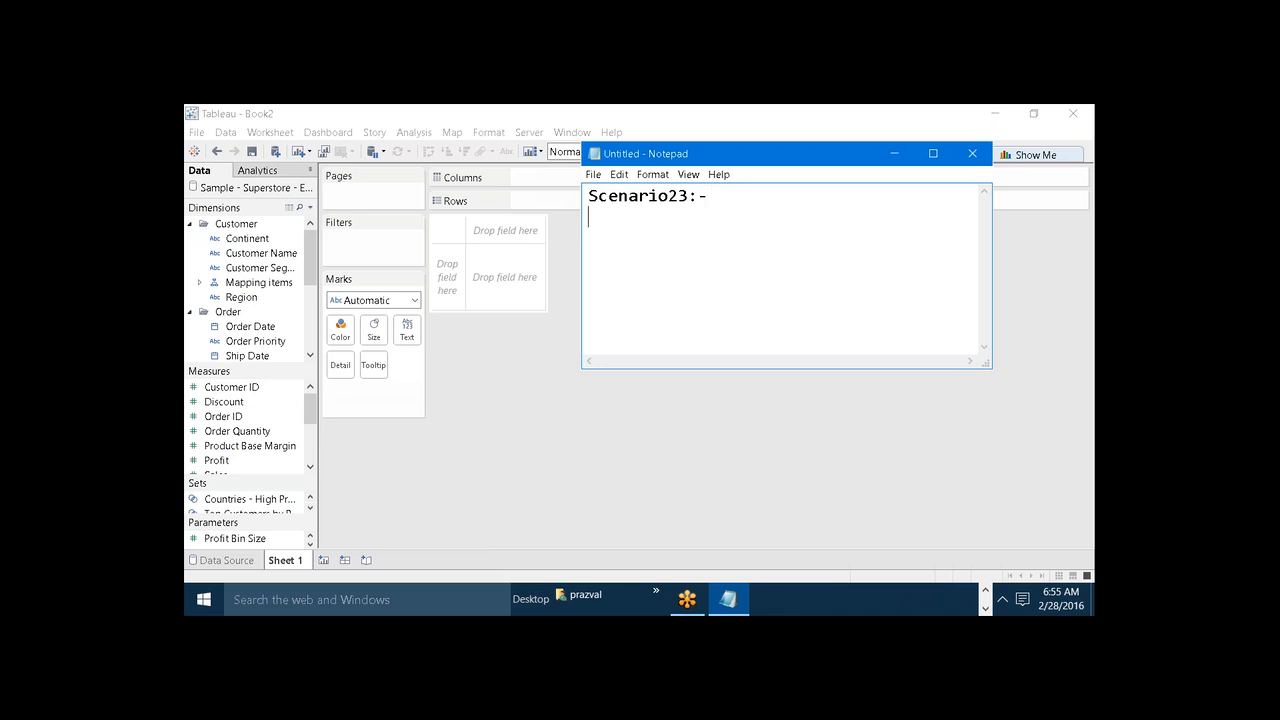
# - Add the heading lines "Actions" and "::: 3 Types :::" below Scenario23 in the note, leaving a blank line after them
pyautogui.write('Actions')
pyautogui.press('Return')
pyautogui.write('::: 3 Types ')
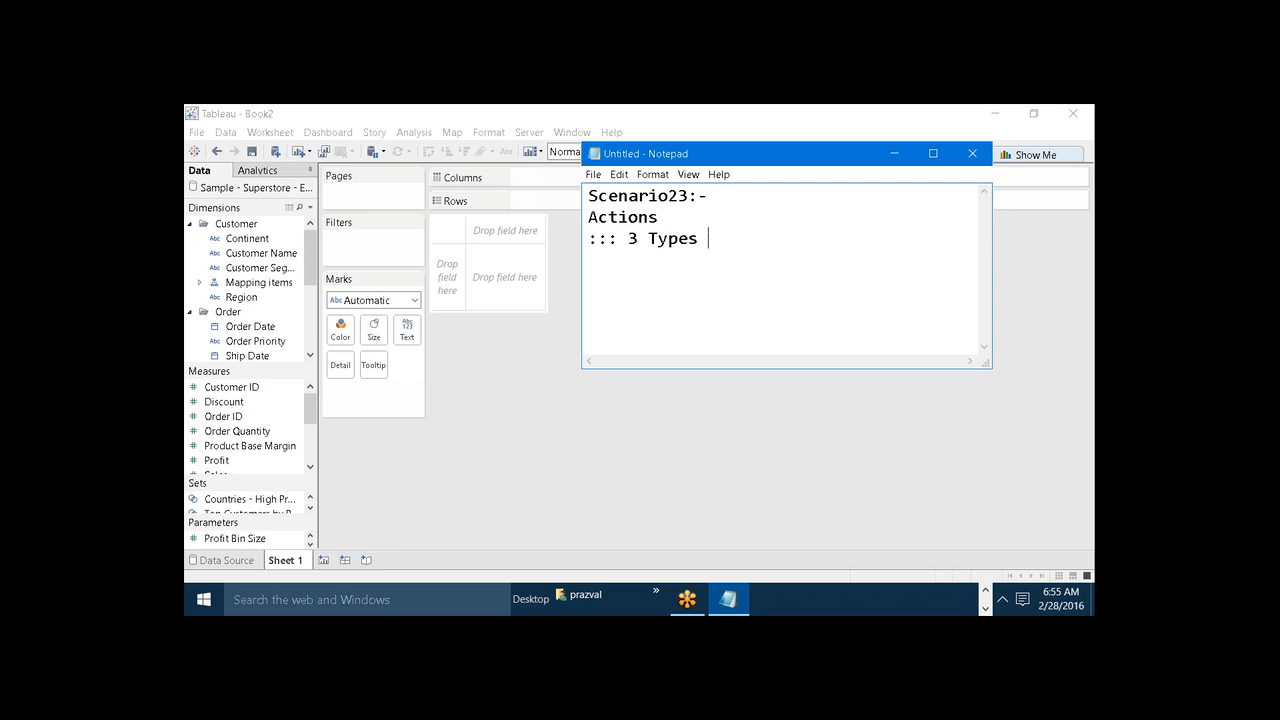
pyautogui.write(':::')
pyautogui.press('Return')
pyautogui.press('Return')
# - List the three action types as numbered lines: "1)Filter Action", "2)URL Action" and "3)highlight Action"
pyautogui.write('1)Filter Action')
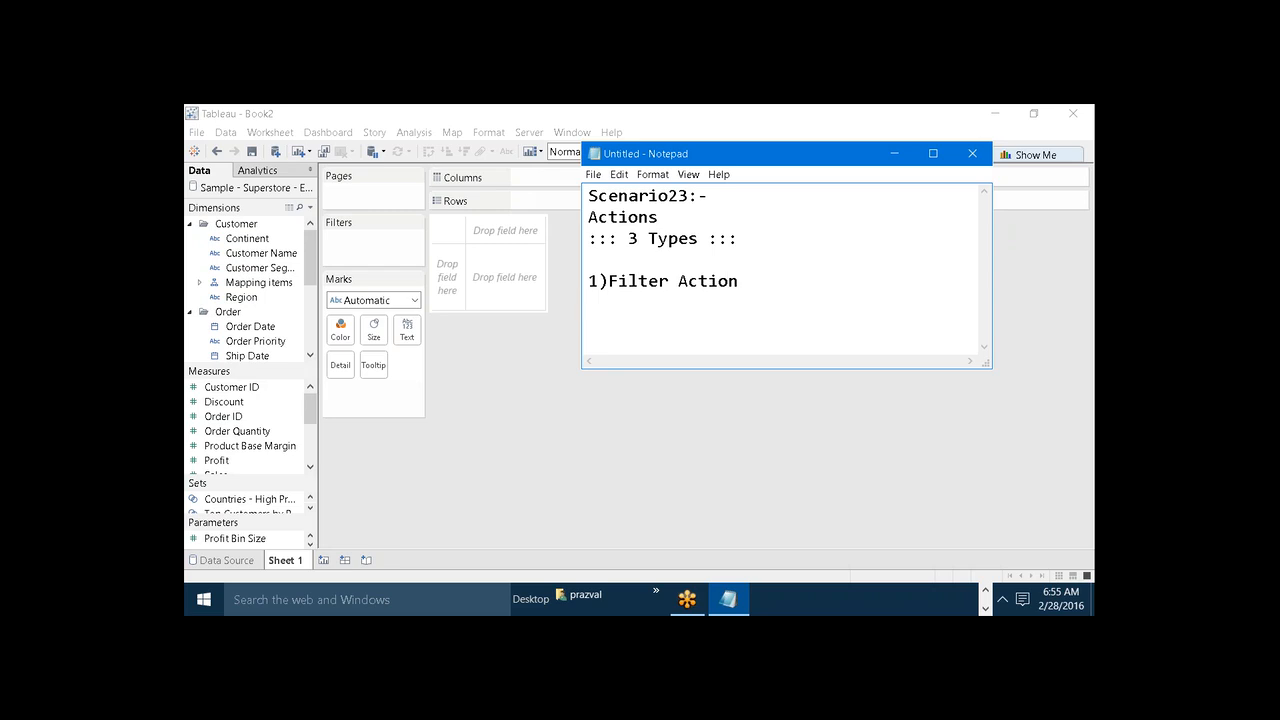
pyautogui.press('Return')
pyautogui.write('2)URL    Action')
pyautogui.press('Return')
pyautogui.write('3)')
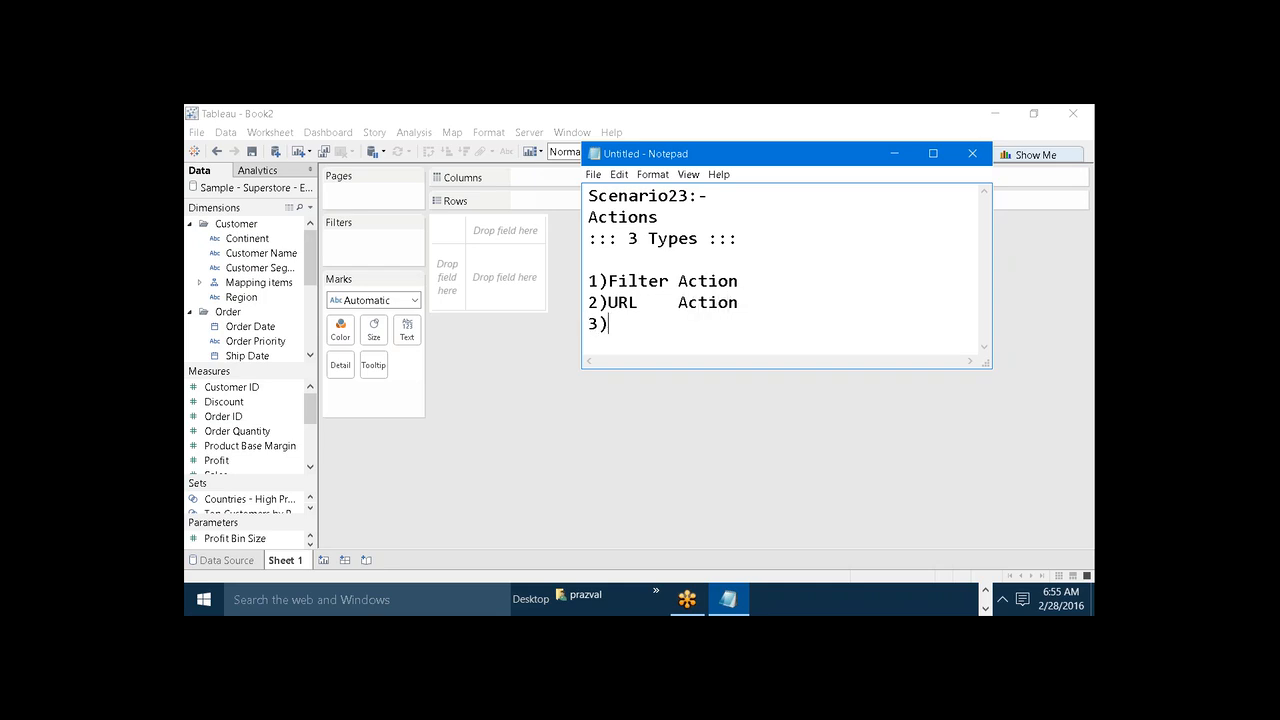
pyautogui.write('highlight Action')
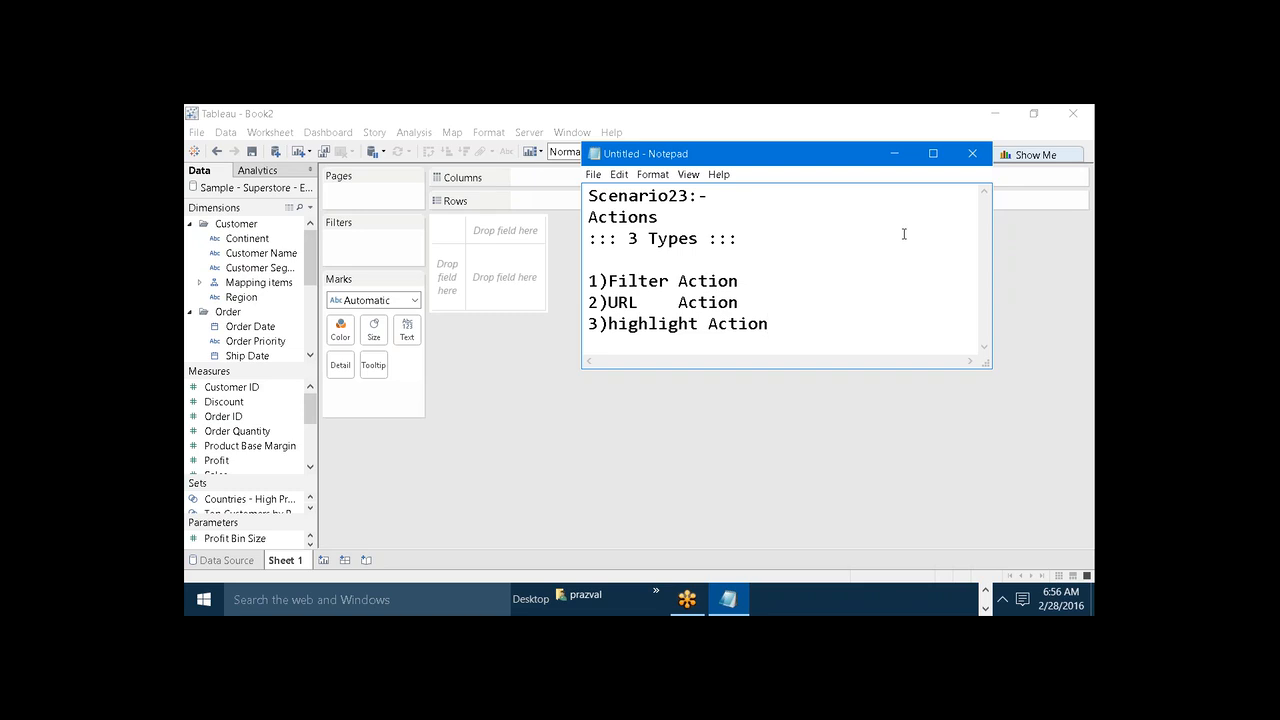
# - Launch Paint by running the mspaint command
pyautogui.press('super+r')
pyautogui.write('msp')
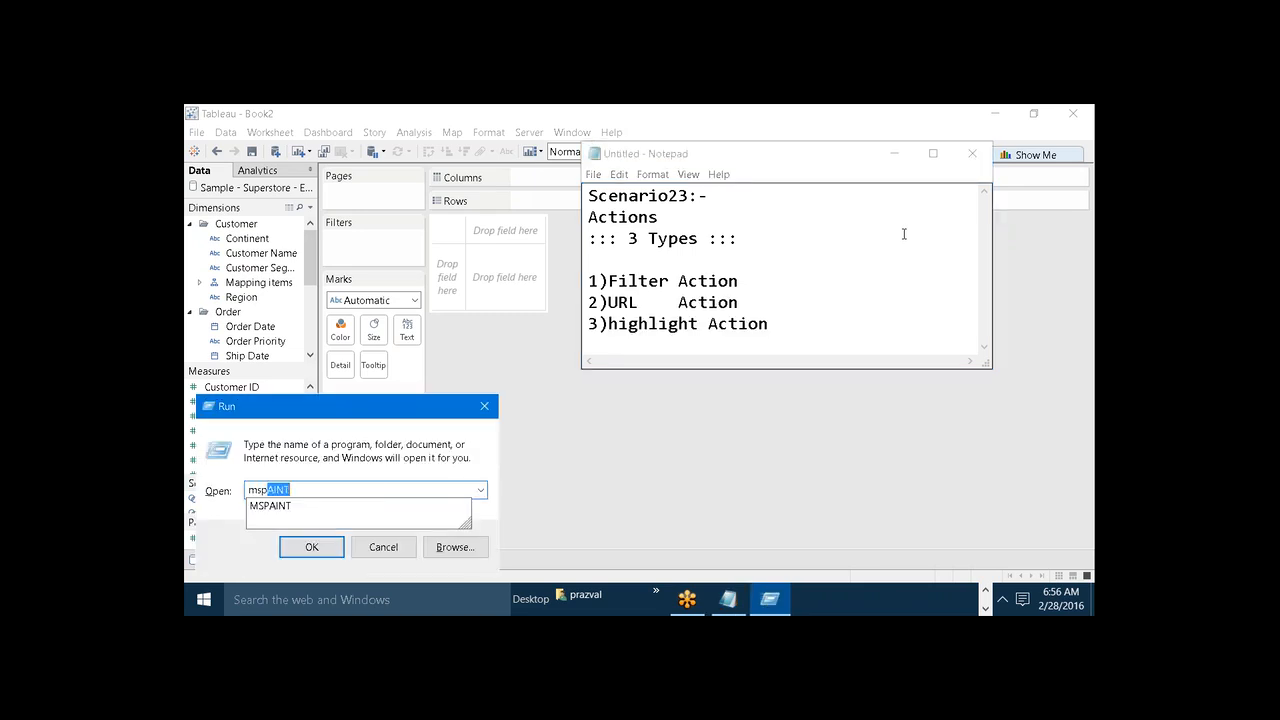
pyautogui.press('Return')
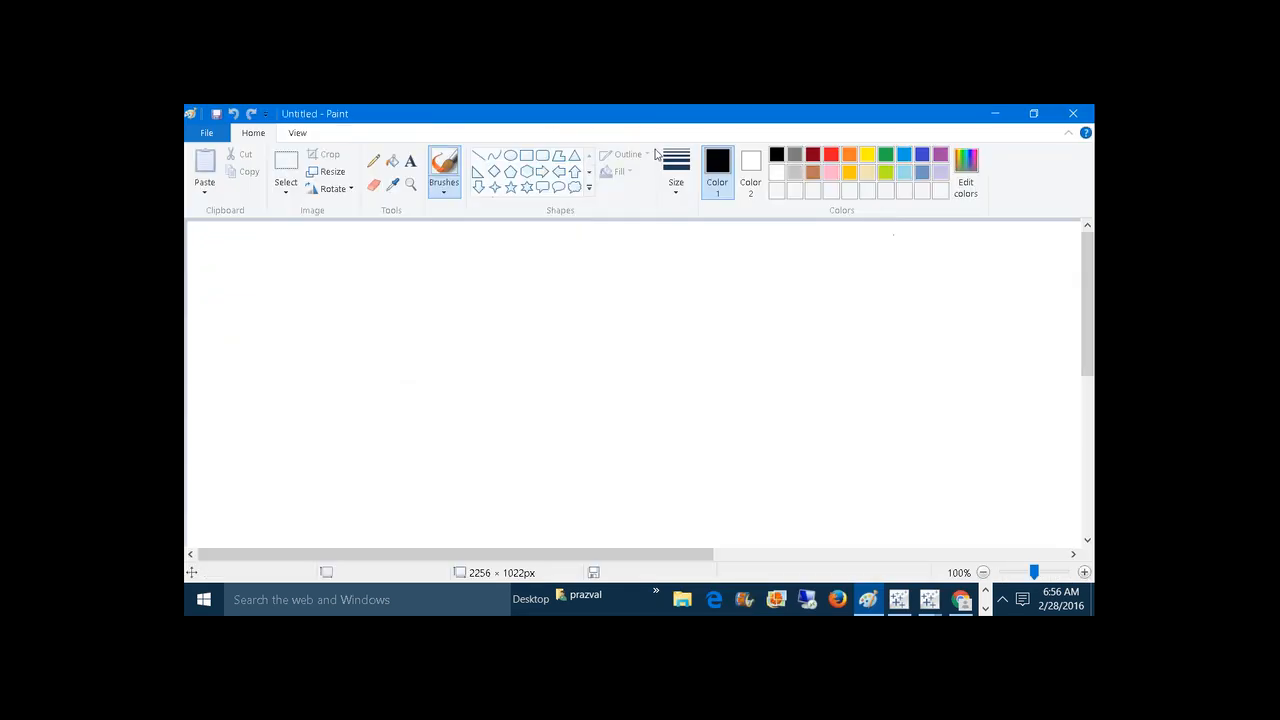
# - Draw two black rectangles side by side on the canvas, about 142 × 49 px and 137 × 46 px
pyautogui.click(526, 155)
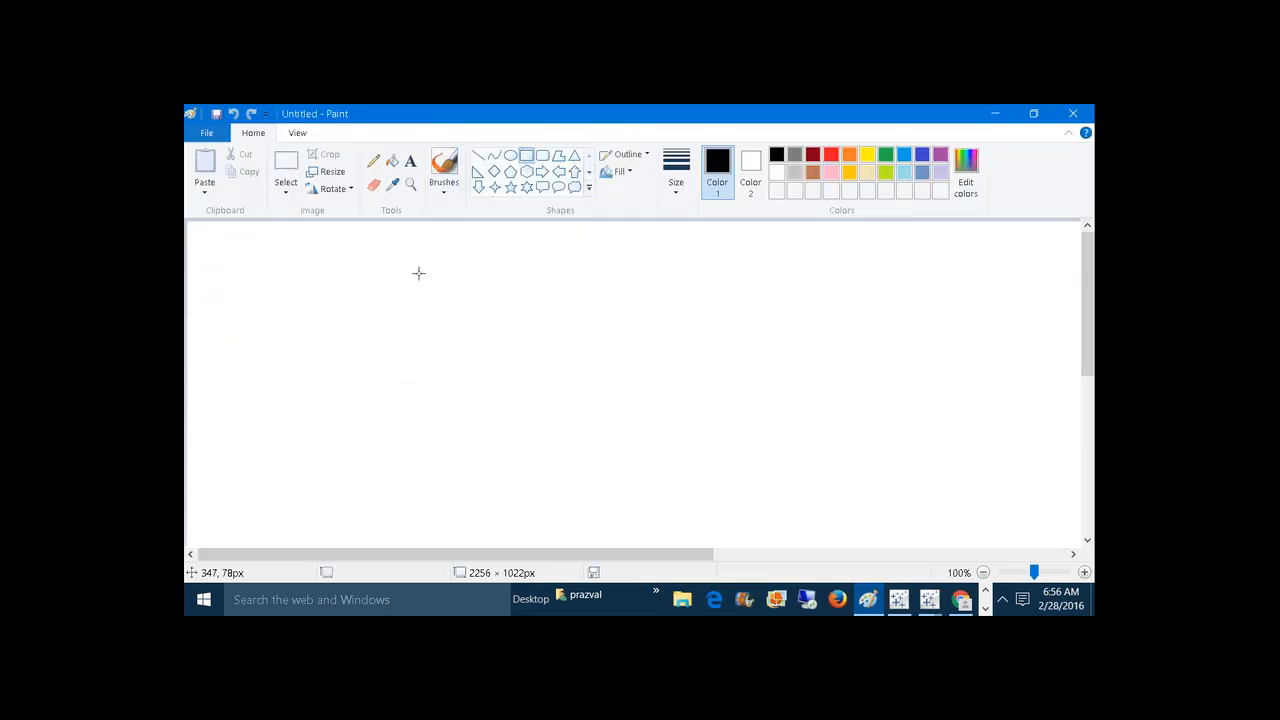
pyautogui.moveTo(360, 297); pyautogui.dragTo(455, 330)
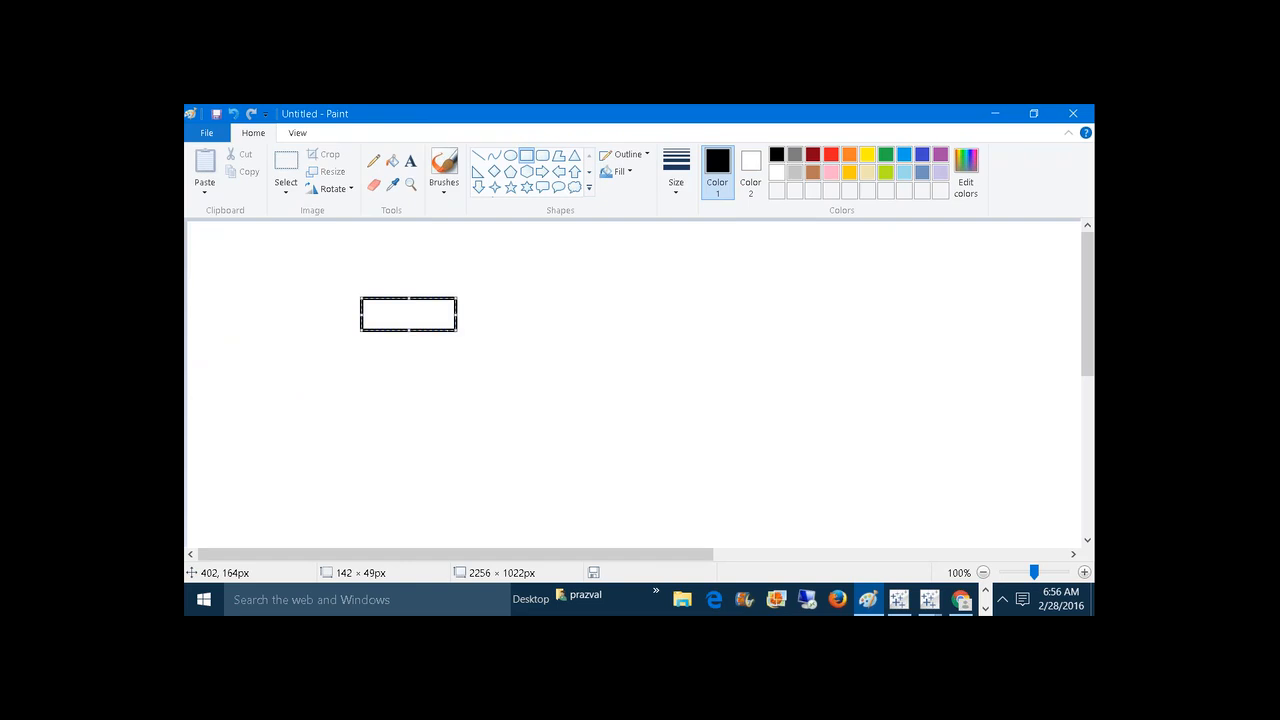
pyautogui.click(511, 352)
pyautogui.moveTo(583, 292); pyautogui.dragTo(675, 324)
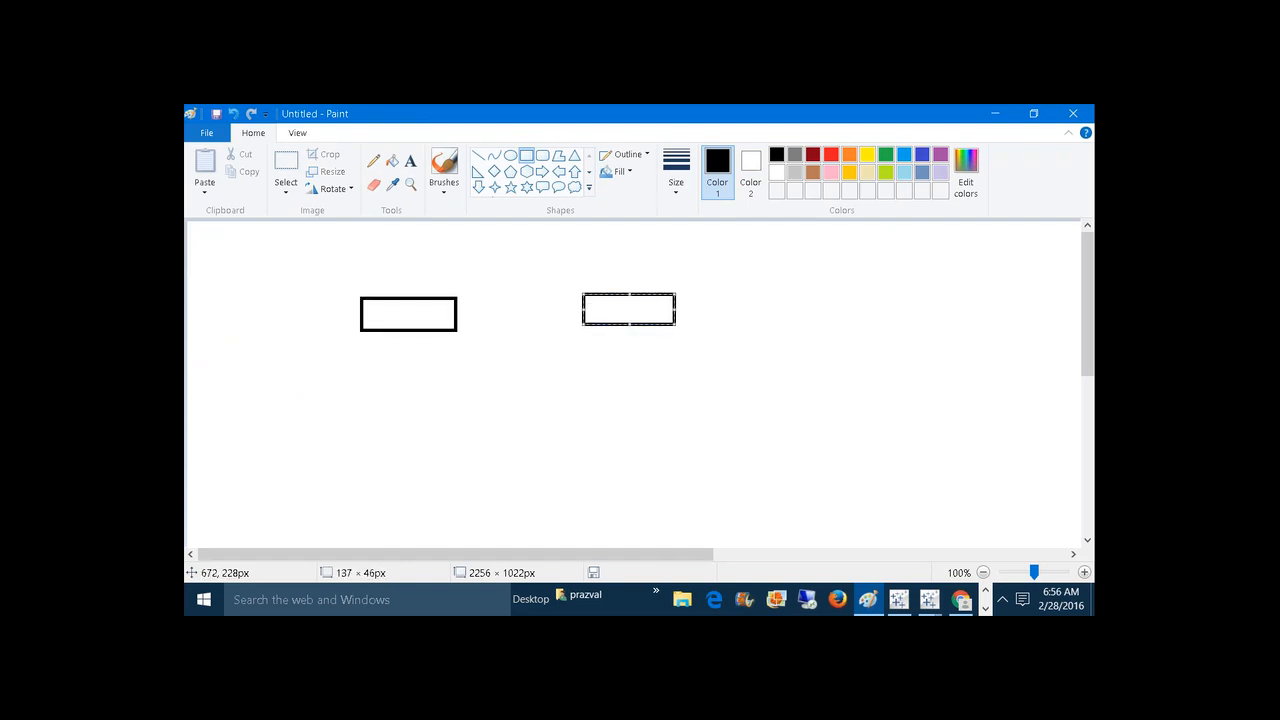
pyautogui.click(632, 374)
# - Label the first rectangle "SHEET1", copy that text and set its font size to 16
pyautogui.click(410, 160)
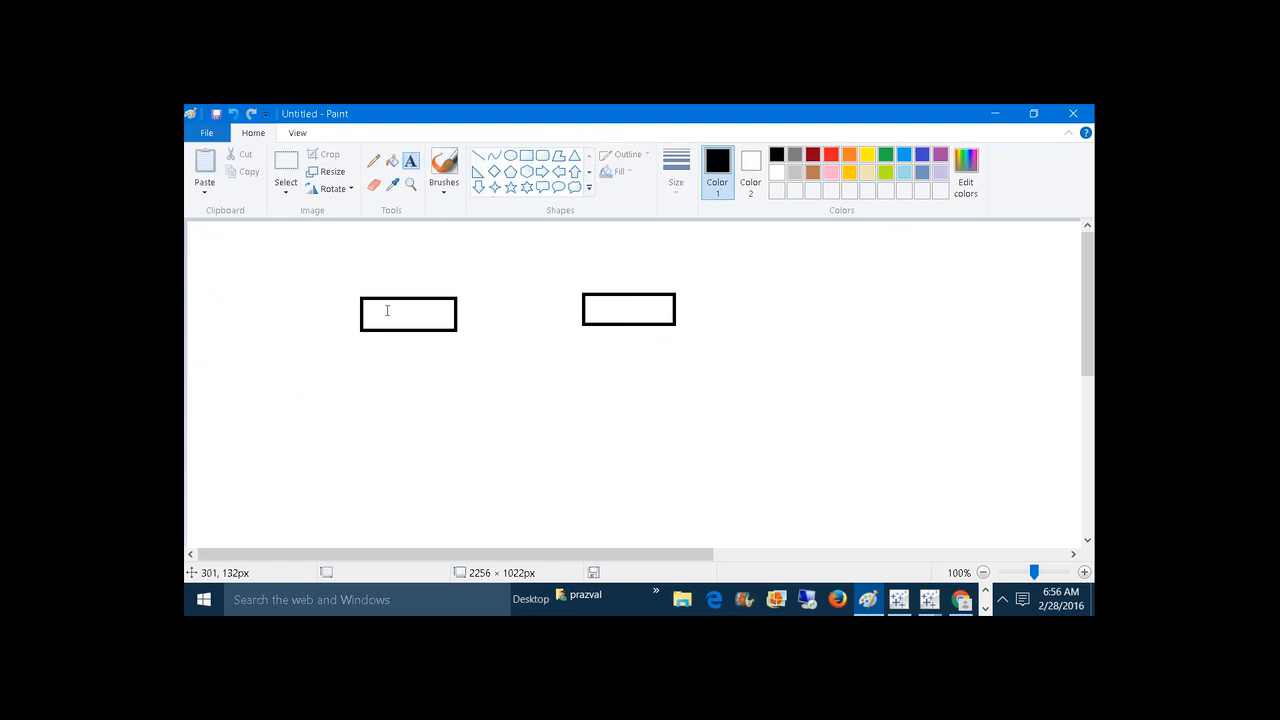
pyautogui.moveTo(363, 303); pyautogui.dragTo(462, 357)
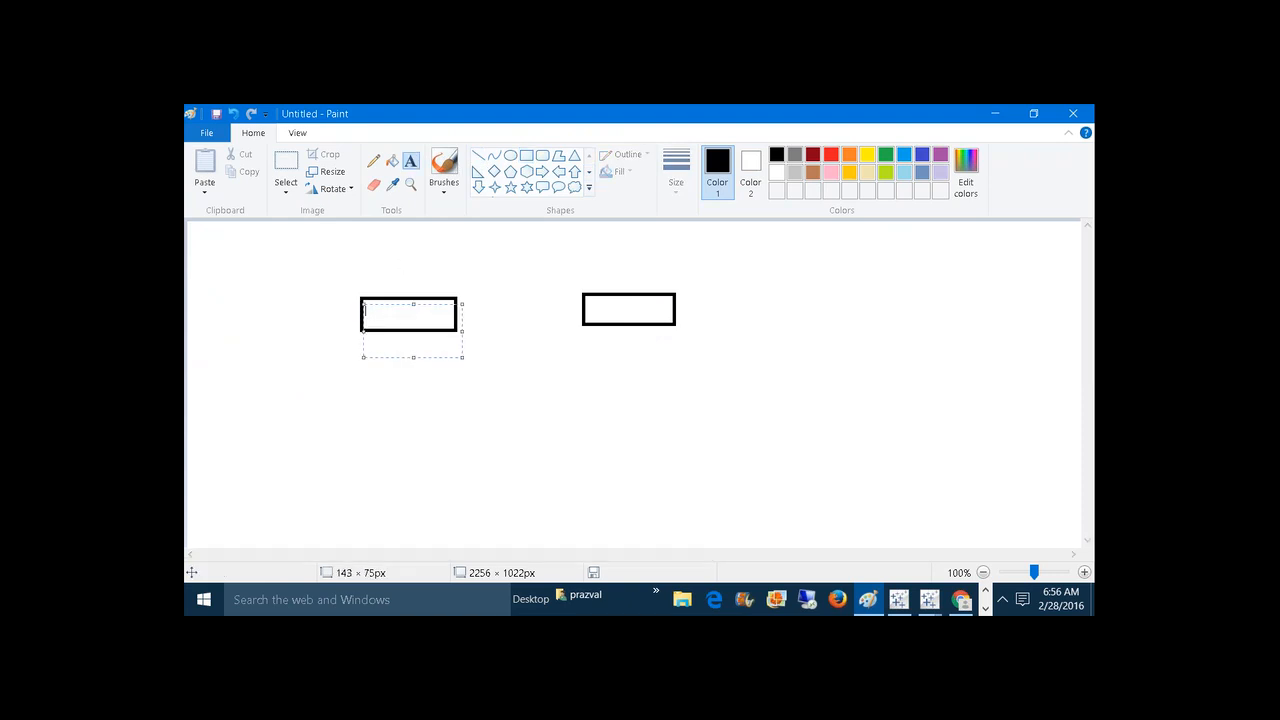
pyautogui.write('SHEET1')
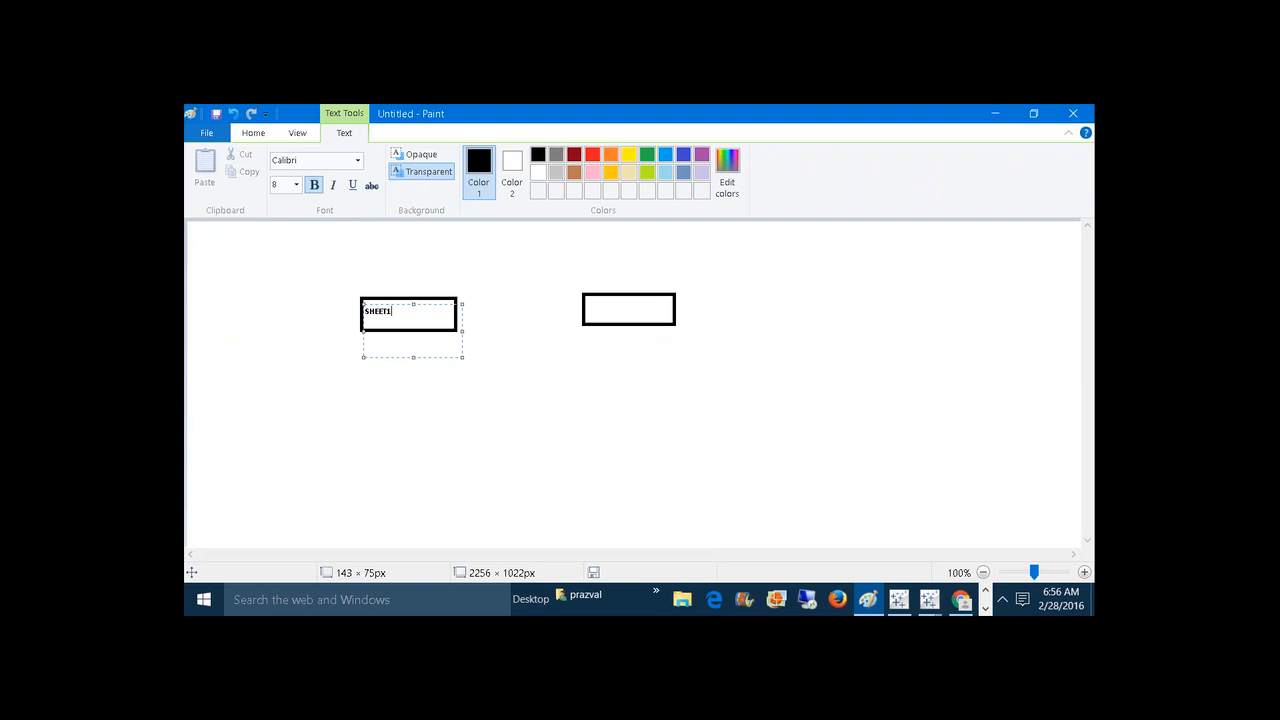
pyautogui.hotkey('ctrl', 'a')
pyautogui.hotkey('ctrl', 'c')
pyautogui.click(296, 185)
pyautogui.click(285, 287)
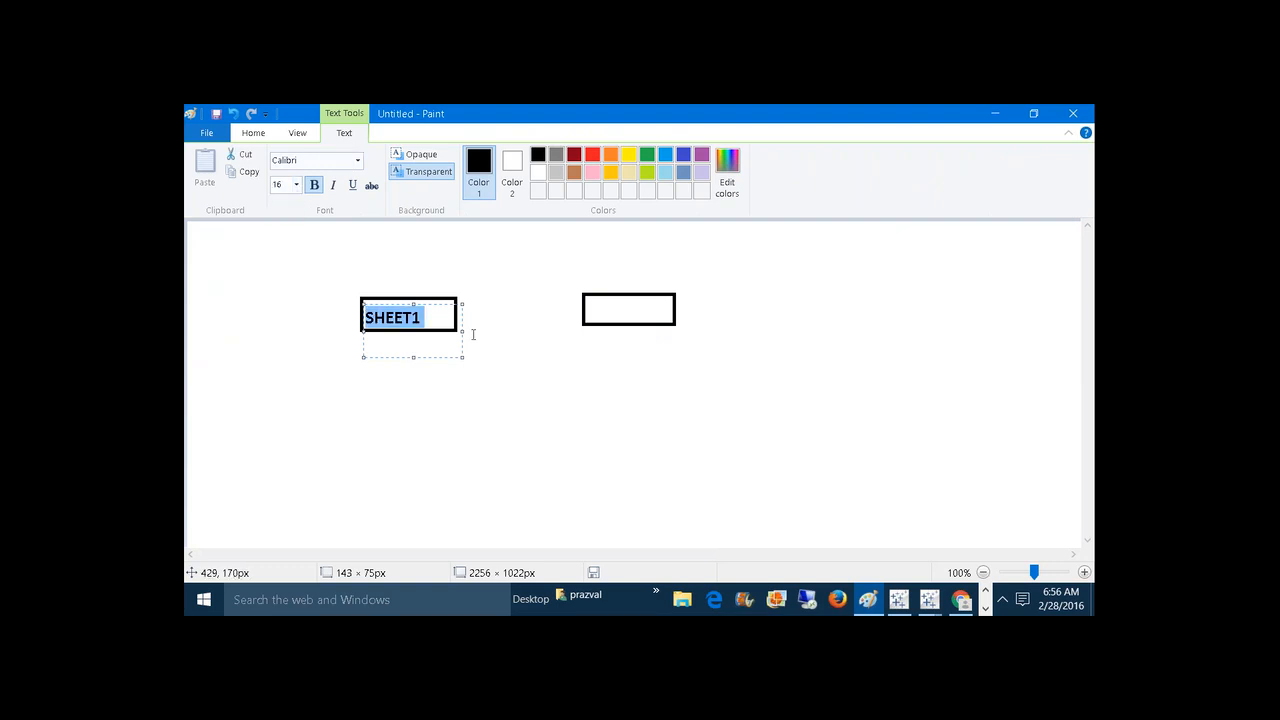
pyautogui.click(604, 362)
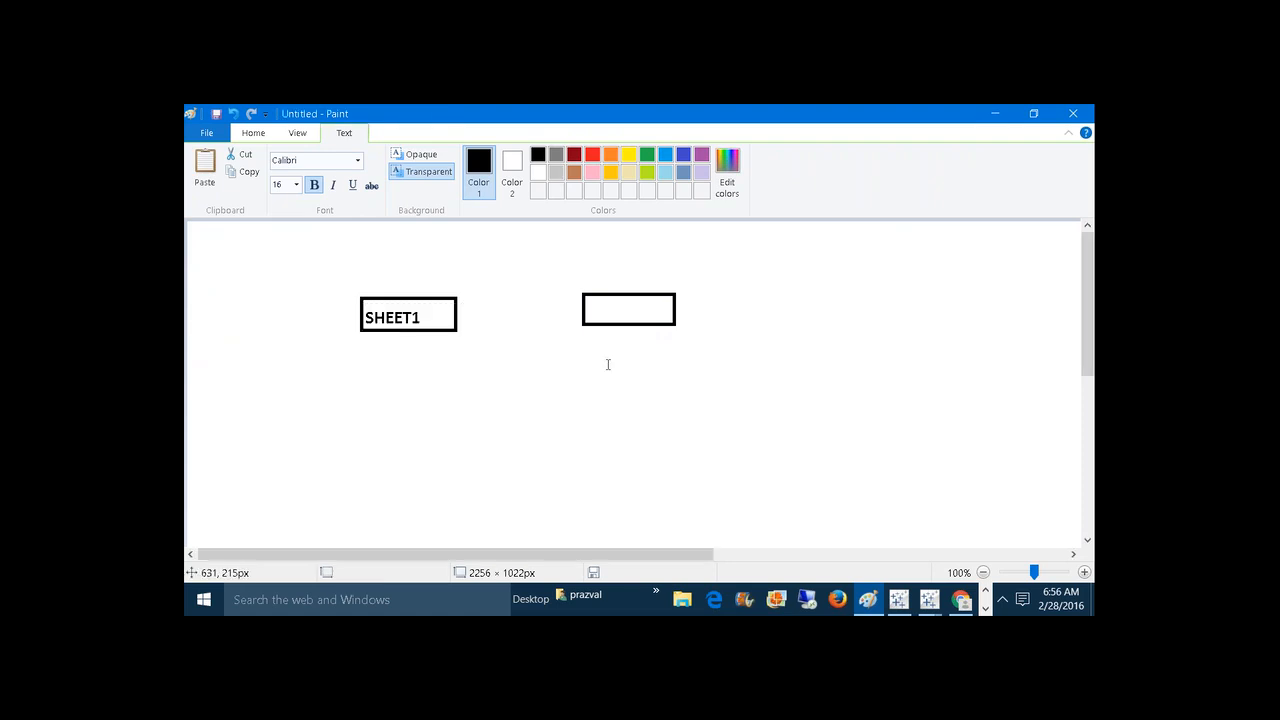
# - Paste the copied label into the second rectangle and edit it to read "SHEET2"
pyautogui.click(588, 301)
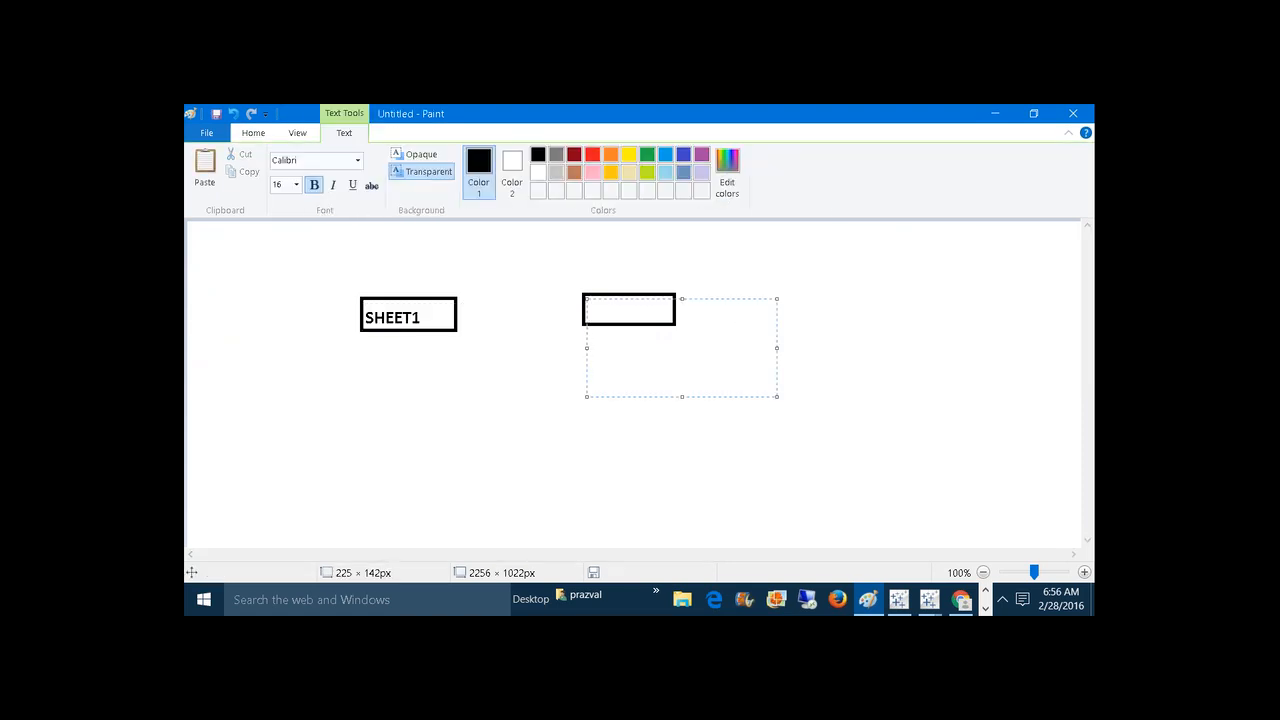
pyautogui.hotkey('ctrl', 'v')
pyautogui.press('BackSpace')
pyautogui.write('2')
pyautogui.click(591, 278)
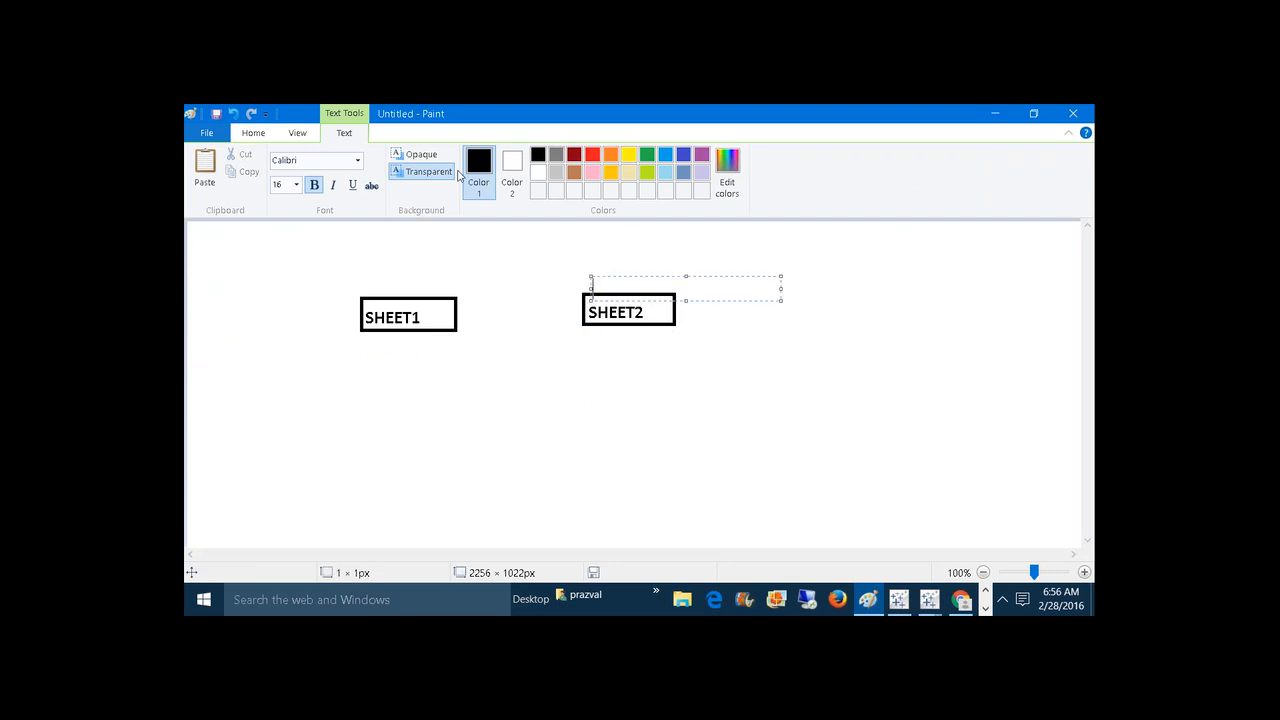
pyautogui.click(474, 252)
# - Connect the SHEET1 and SHEET2 rectangles with a straight black line about 190 px long
pyautogui.click(478, 158)
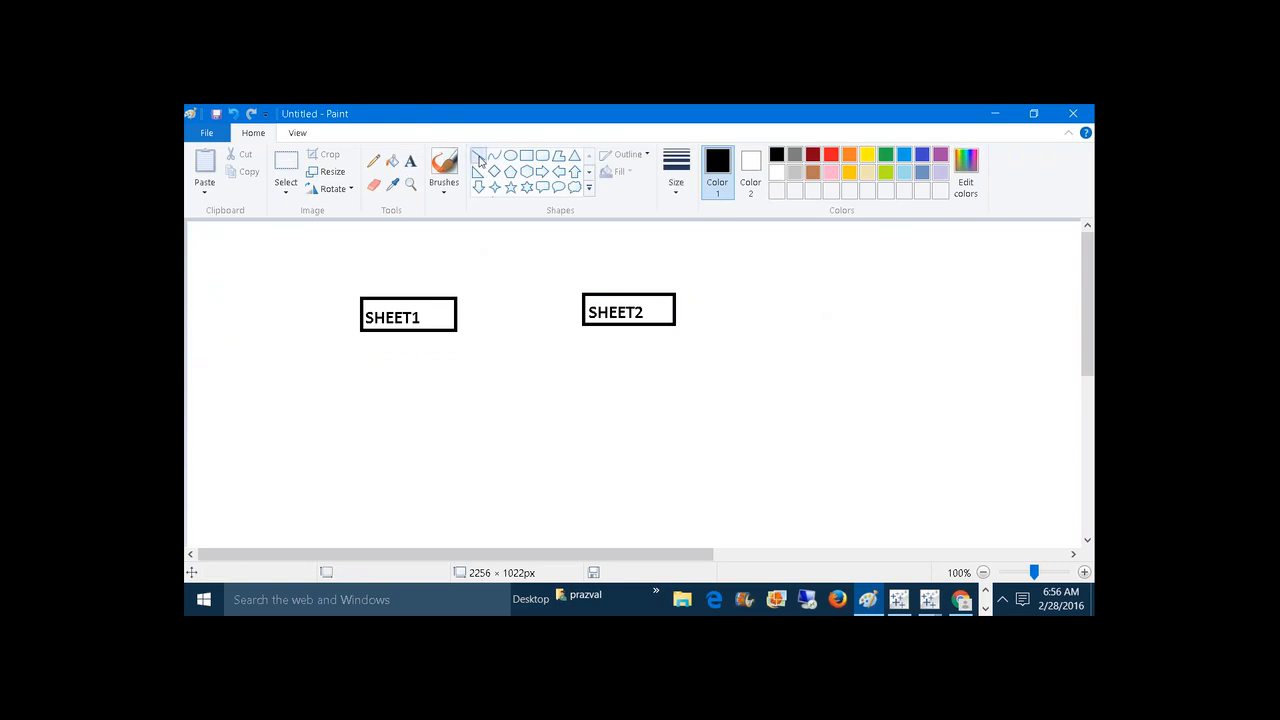
pyautogui.moveTo(456, 316); pyautogui.dragTo(583, 313)
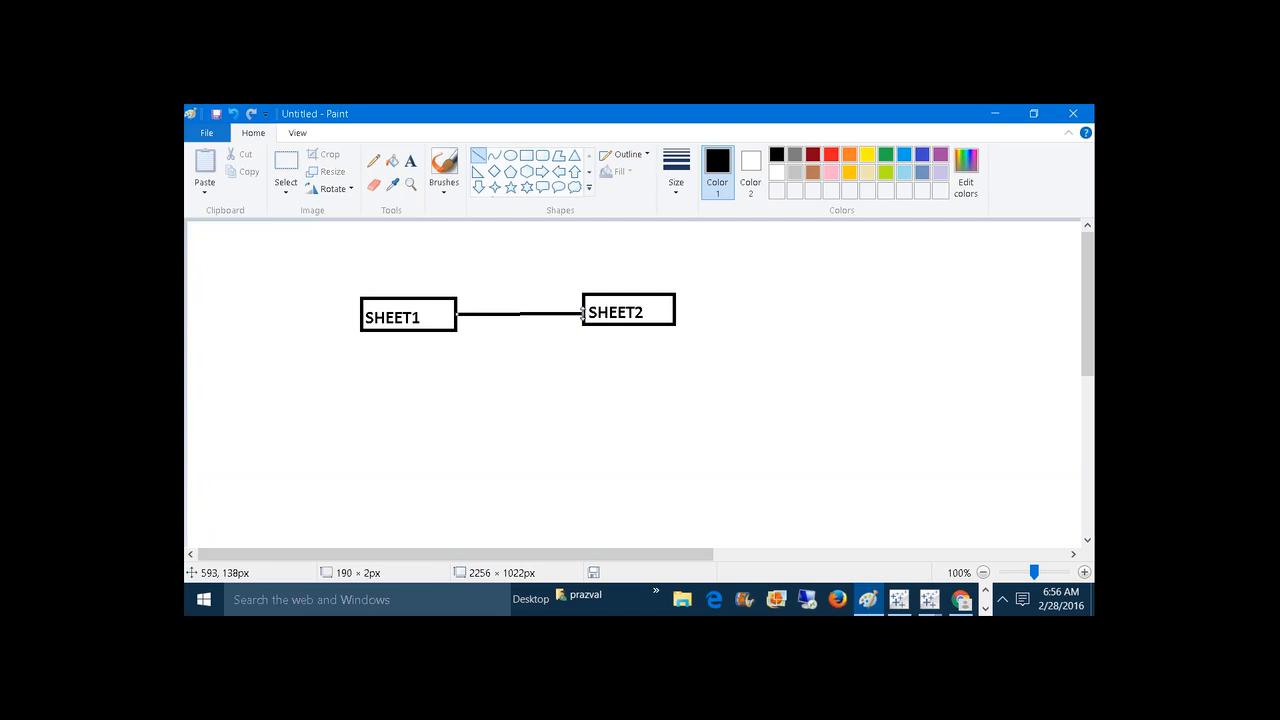
pyautogui.click(558, 285)
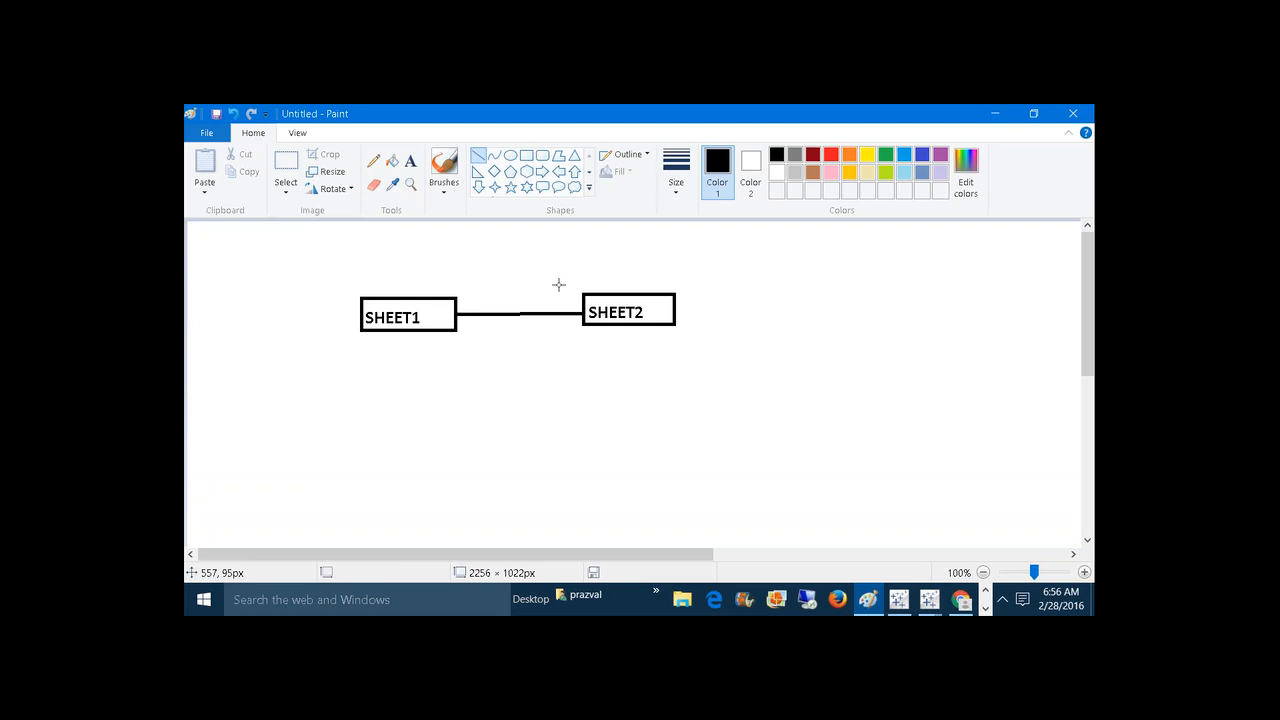
# - Label the line between SHEET1 and SHEET2 with the text "FILTER ACTION"
pyautogui.click(410, 160)
pyautogui.moveTo(460, 295); pyautogui.dragTo(649, 400)
pyautogui.write('FILTER')
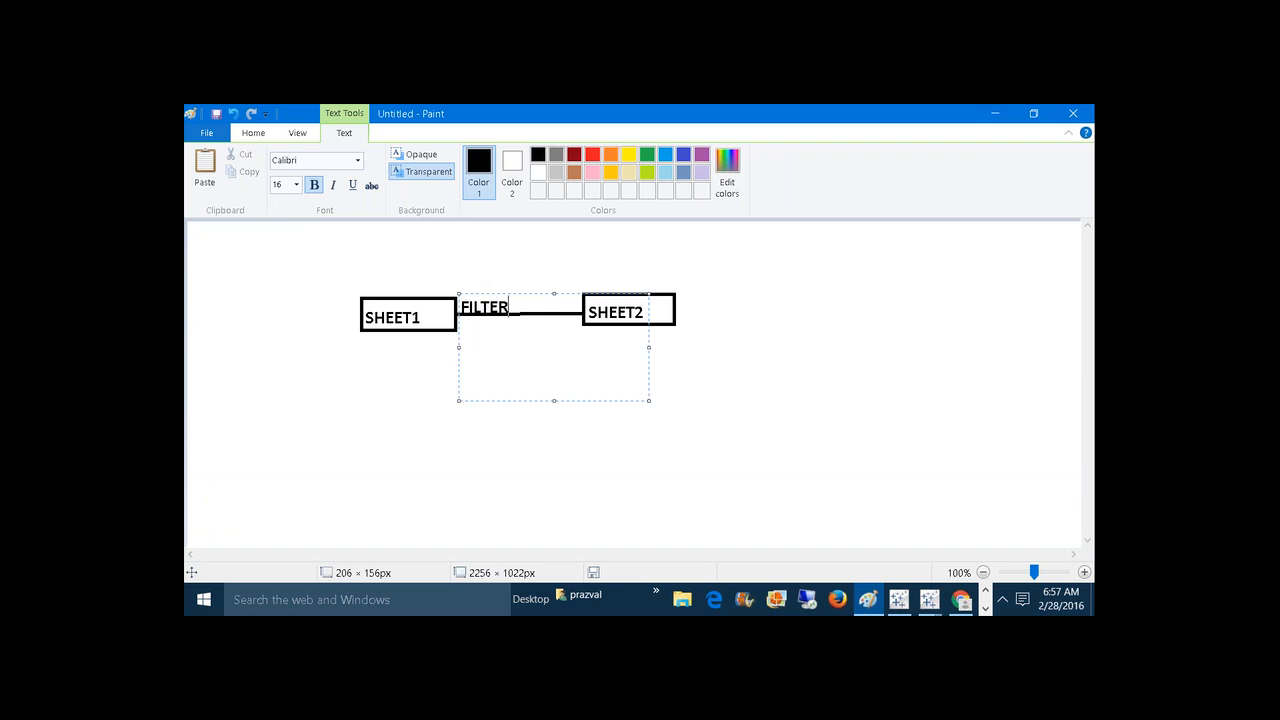
pyautogui.write(' ACTION')
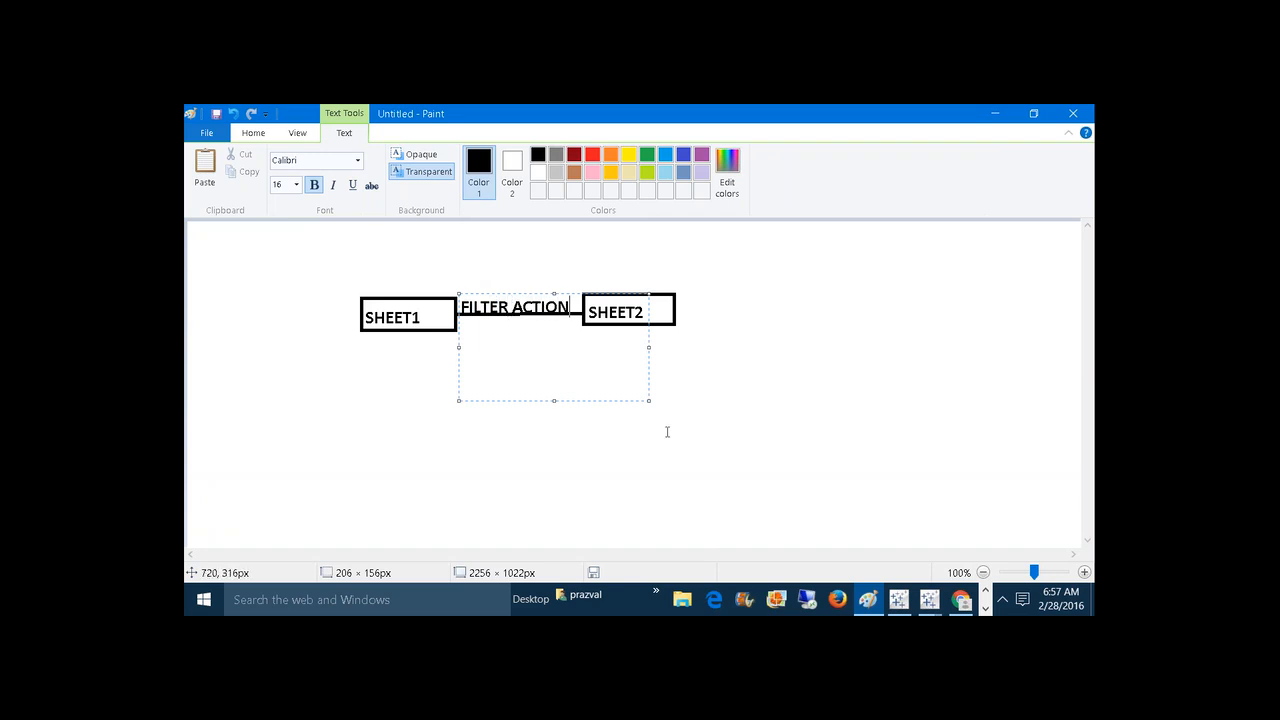
pyautogui.click(840, 446)
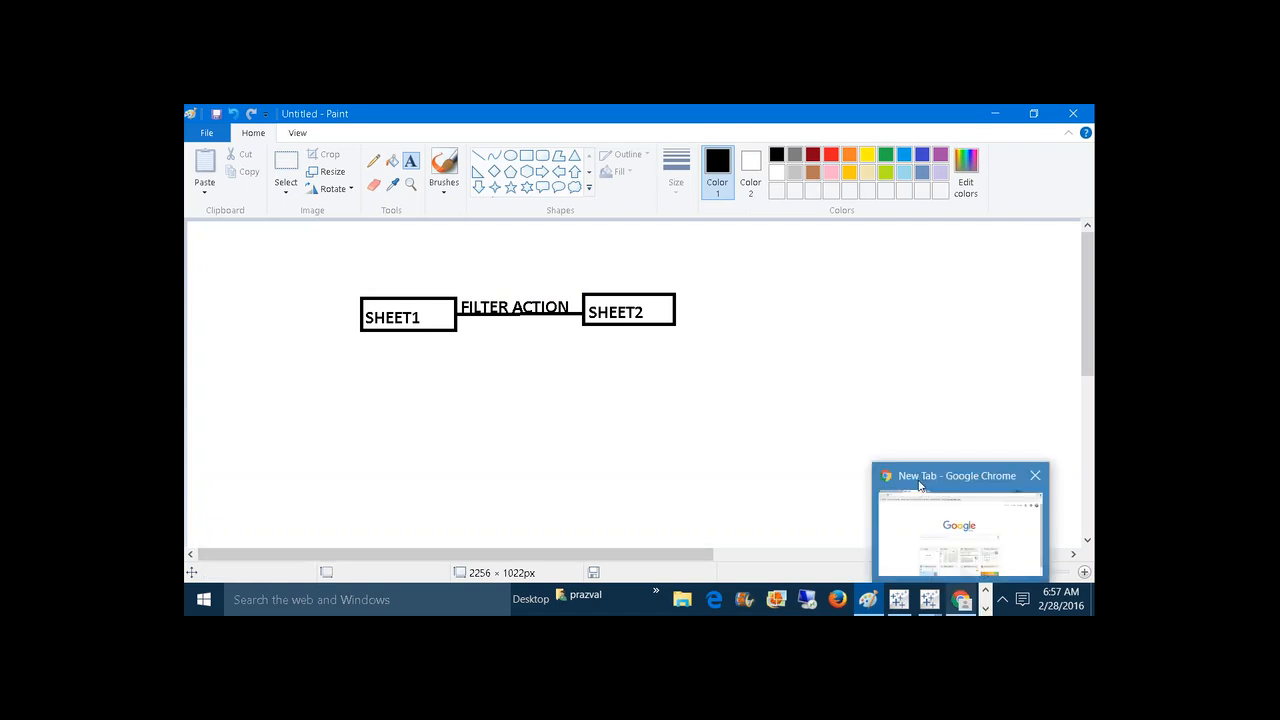
# - Draw a purple rounded rectangle below the line that joins the two sheet rectangles
pyautogui.click(542, 155)
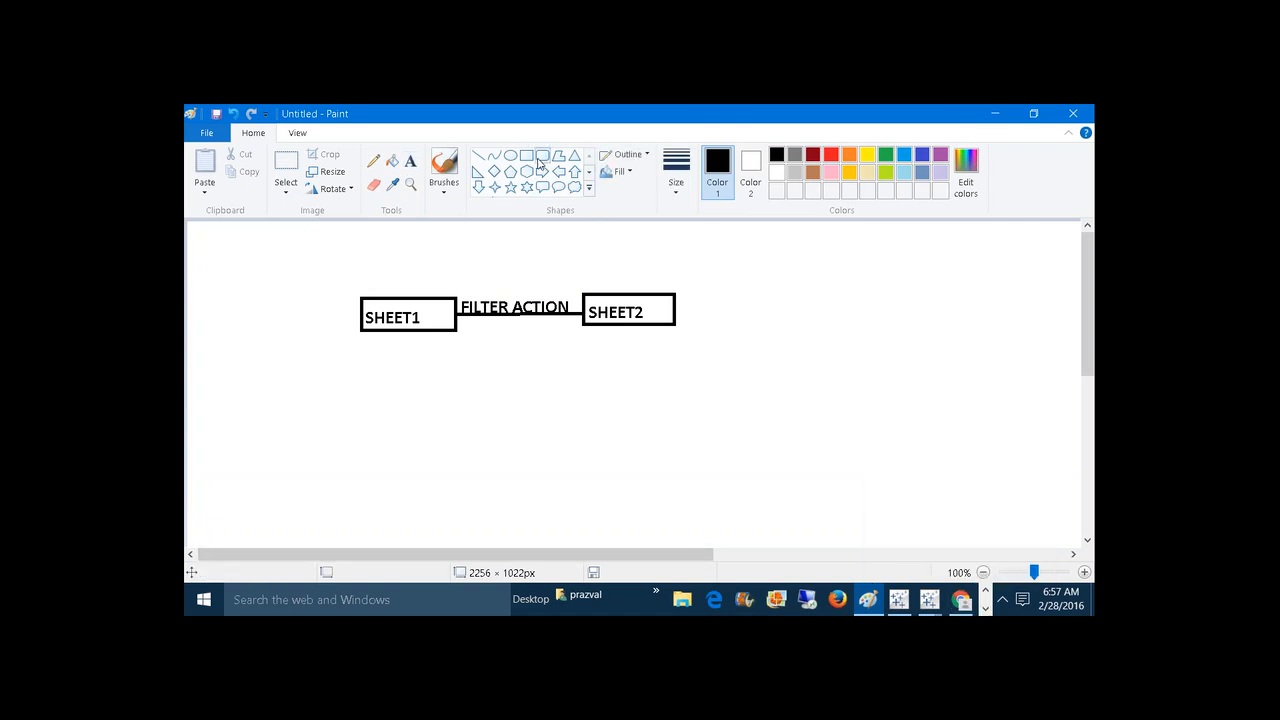
pyautogui.click(940, 155)
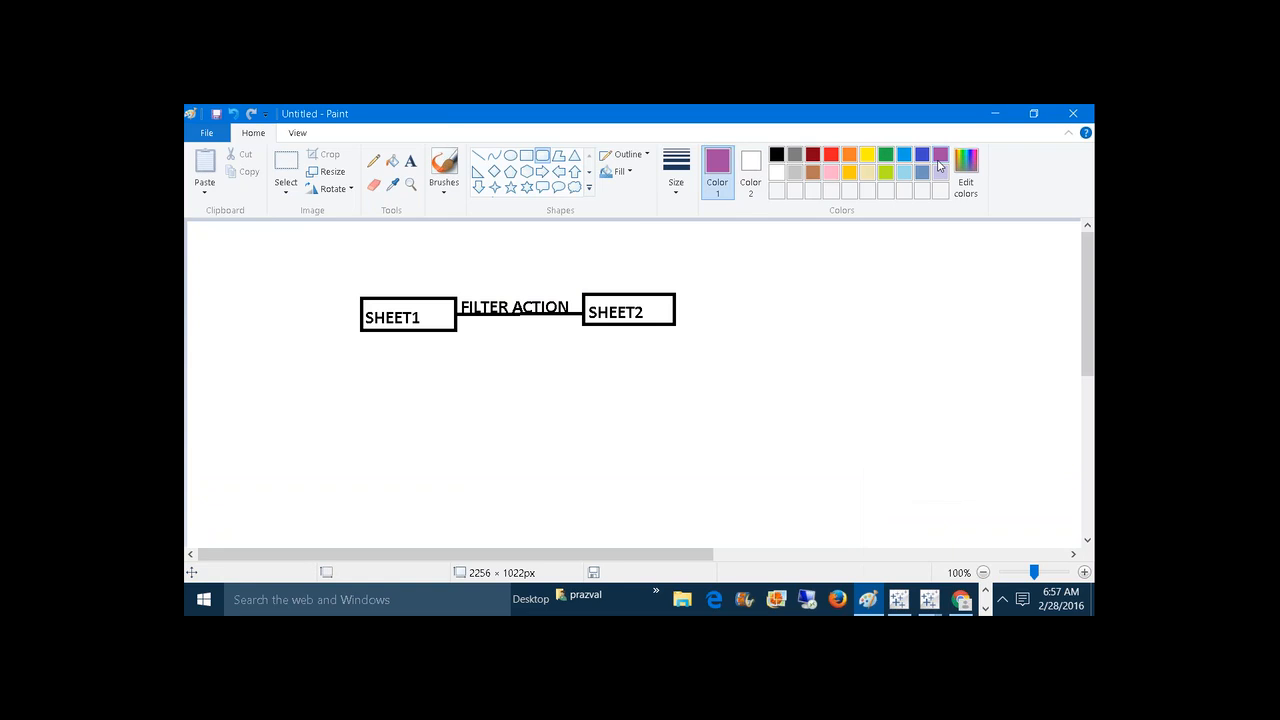
pyautogui.moveTo(437, 407); pyautogui.dragTo(546, 439)
pyautogui.click(600, 428)
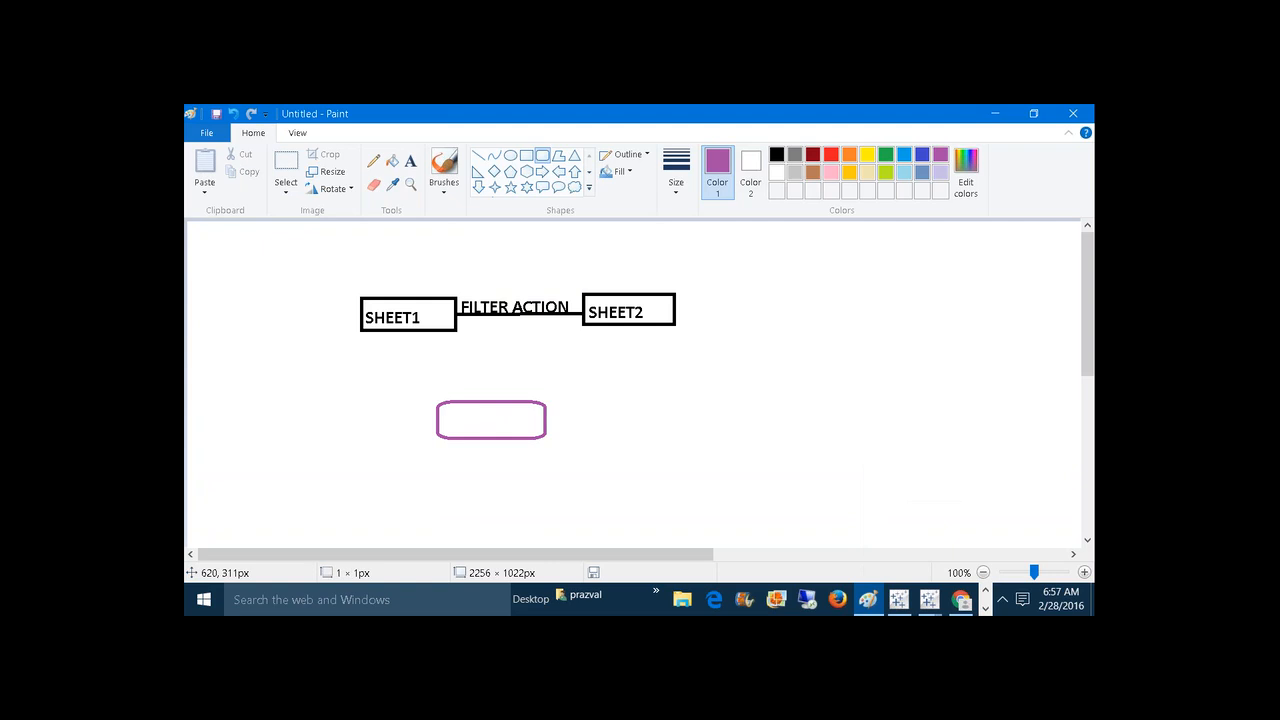
# - Label the purple rounded rectangle "WEB PAGE"
pyautogui.click(410, 160)
pyautogui.moveTo(440, 408); pyautogui.dragTo(631, 474)
pyautogui.write('WEB ')
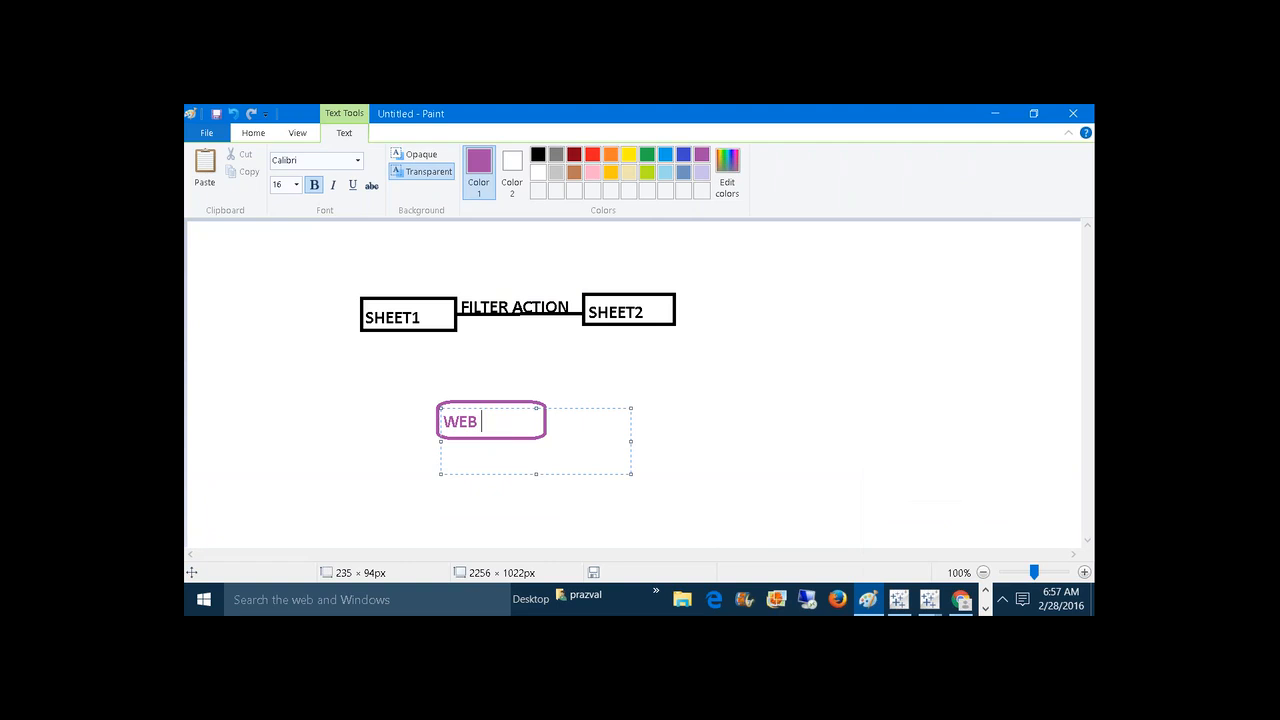
pyautogui.write('PAGE')
pyautogui.click(706, 431)
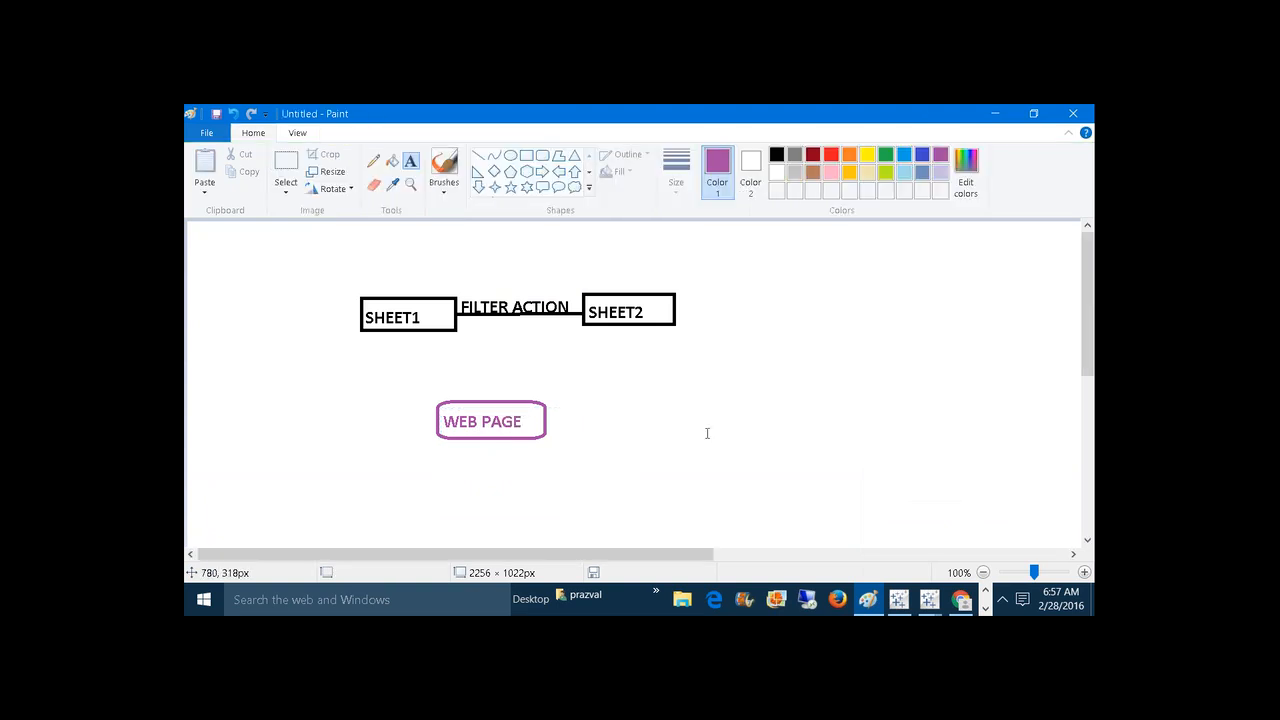
# - Connect SHEET1 to the WEB PAGE box with a purple line and pencil small arrowheads at its ends
pyautogui.click(478, 155)
pyautogui.moveTo(417, 330); pyautogui.dragTo(478, 401)
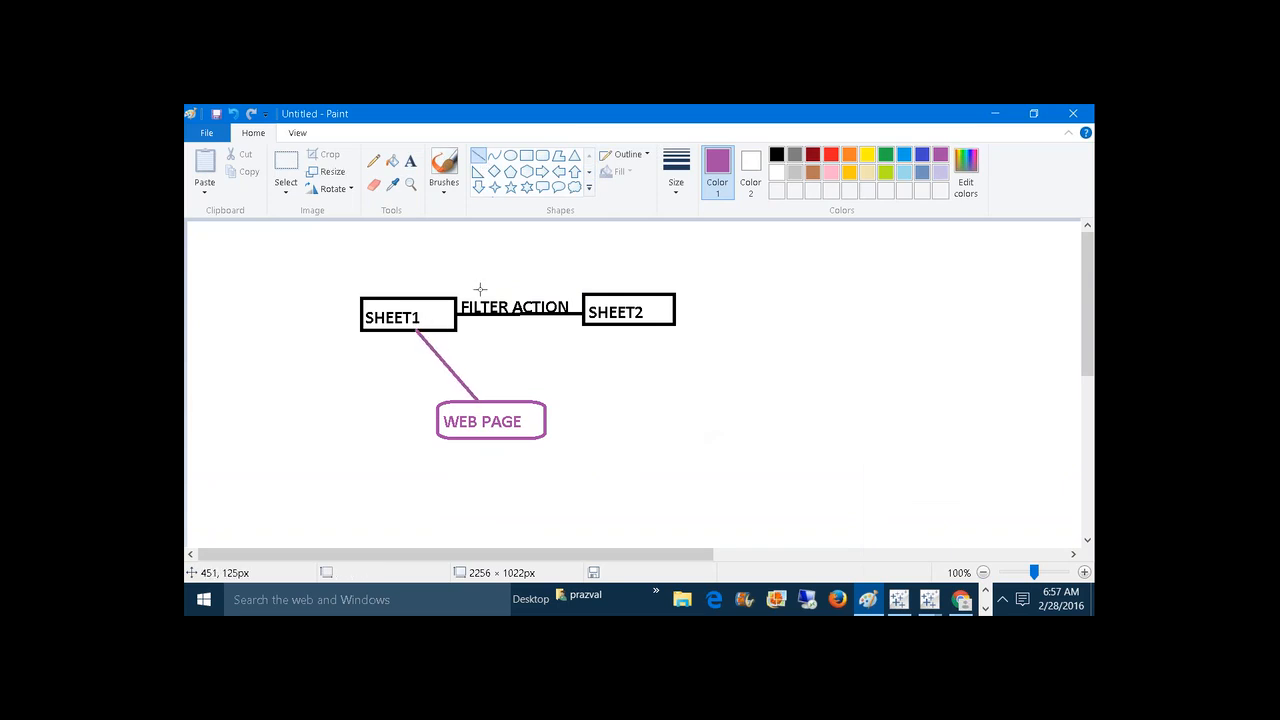
pyautogui.click(373, 161)
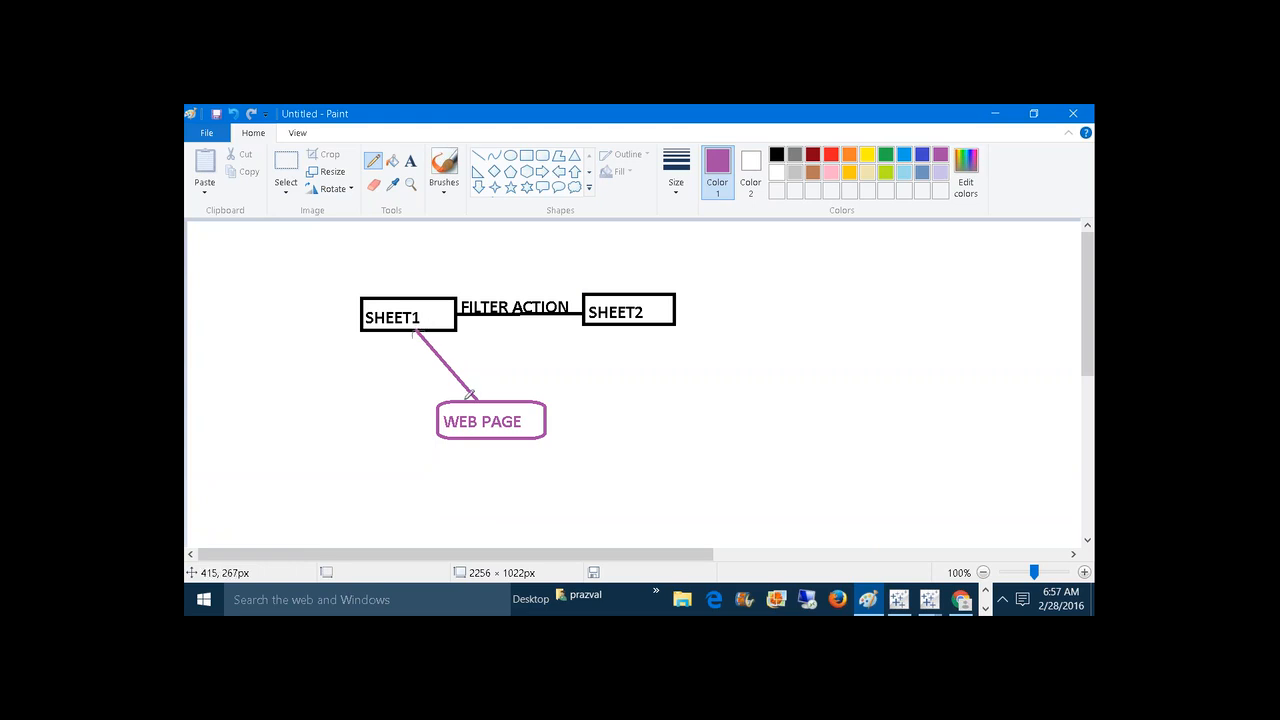
# - Label the purple connecting line between SHEET1 and WEB PAGE with "URL ACTION"
pyautogui.click(410, 161)
pyautogui.click(417, 355)
pyautogui.moveTo(477, 390); pyautogui.dragTo(606, 418)
pyautogui.write('URL')
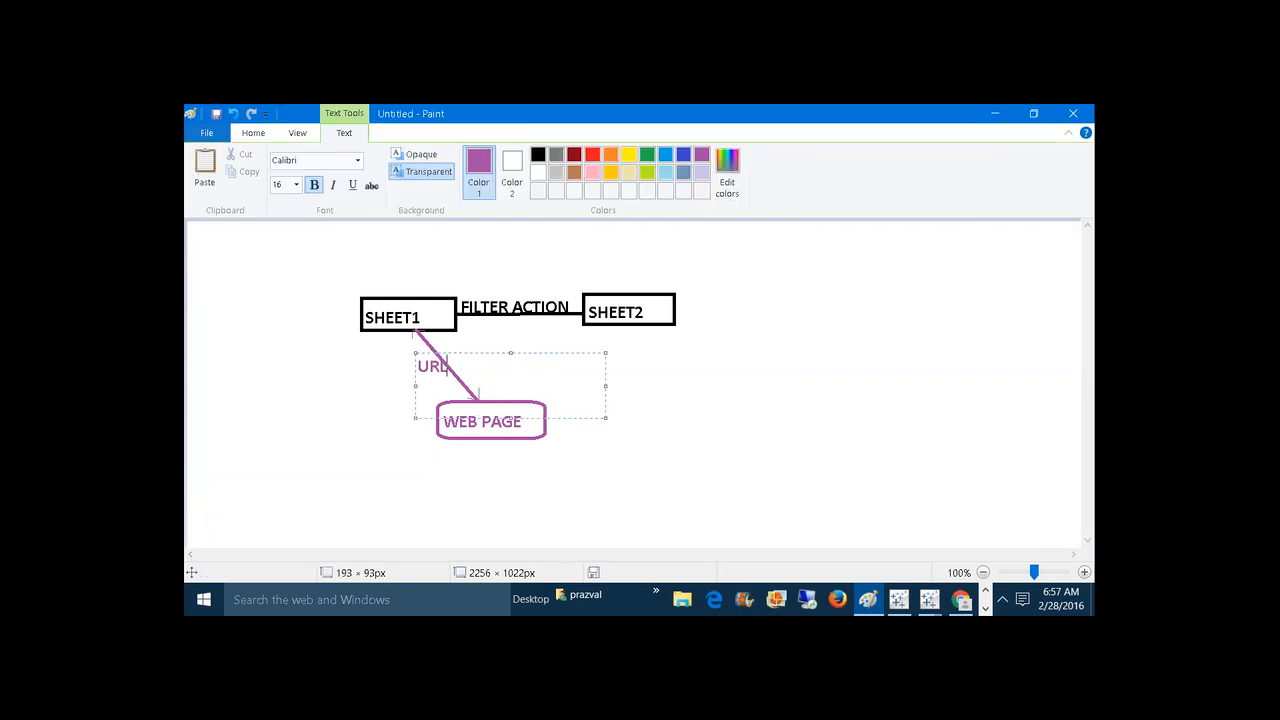
pyautogui.write(' ACTION')
pyautogui.click(637, 419)
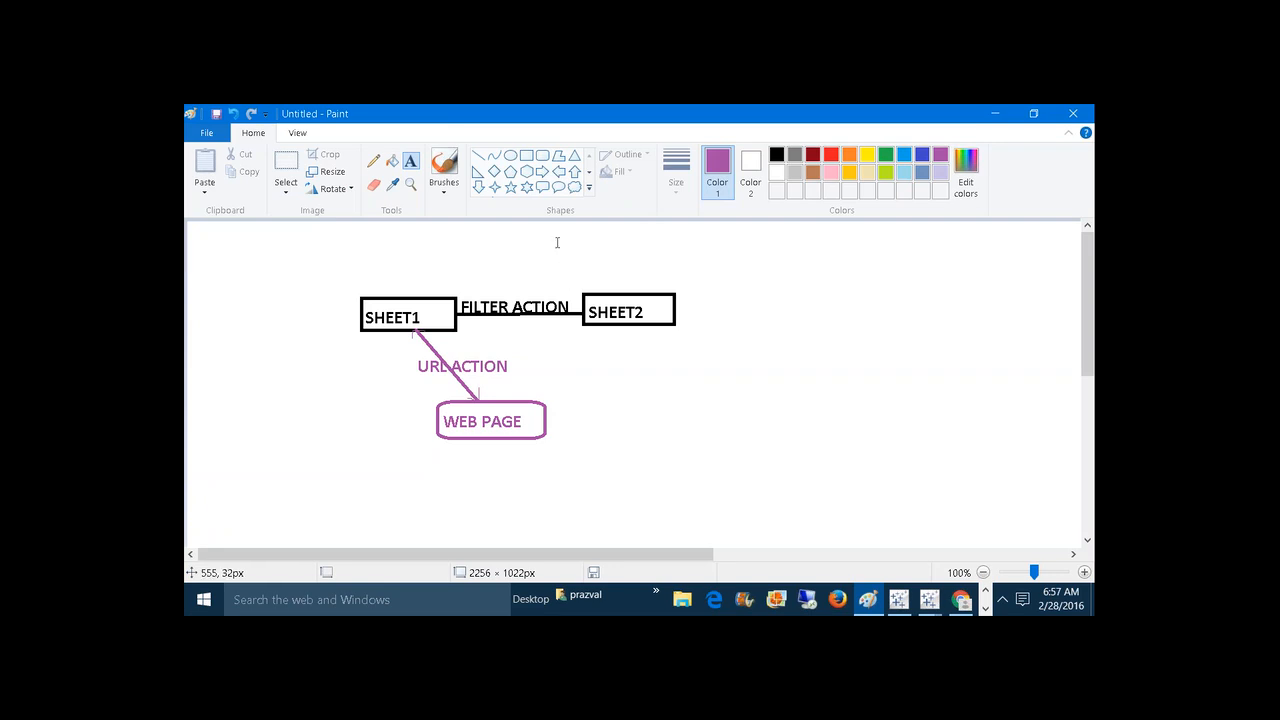
# - Draw a rectangle about 148 × 52 px to the right of SHEET2 and make its outline red
pyautogui.click(526, 155)
pyautogui.moveTo(777, 292); pyautogui.dragTo(877, 326)
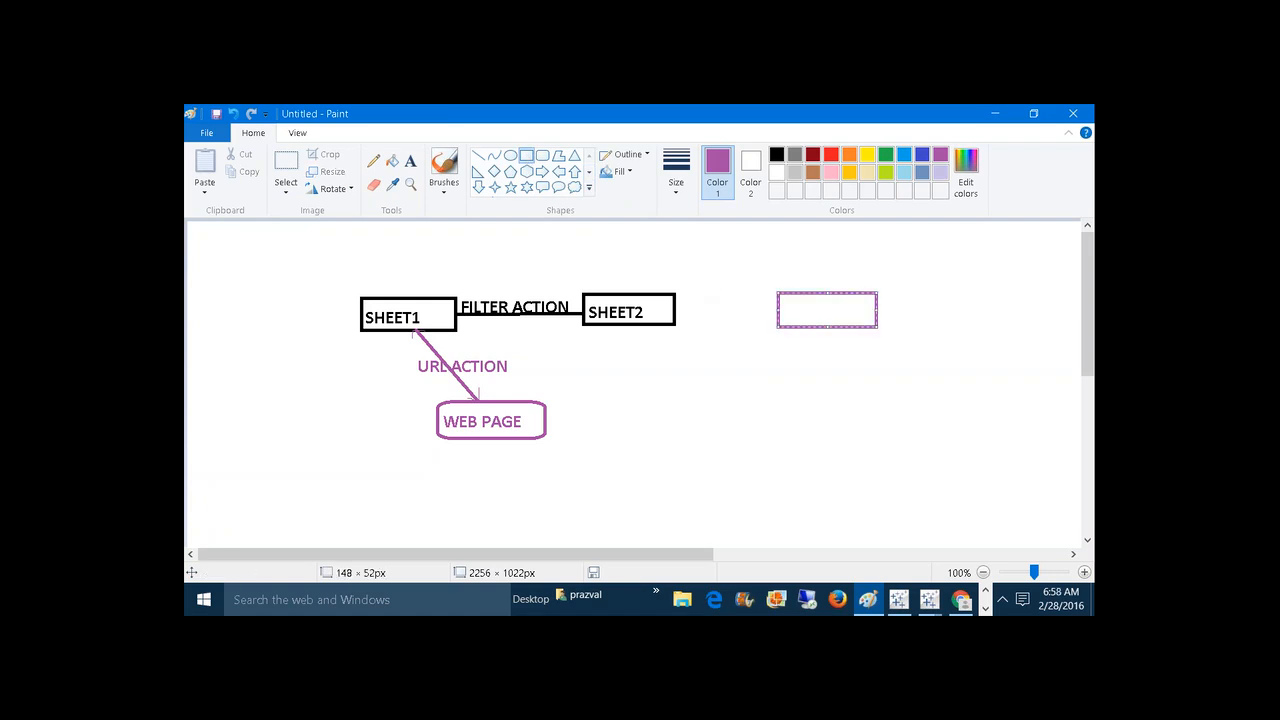
pyautogui.click(831, 154)
pyautogui.click(666, 240)
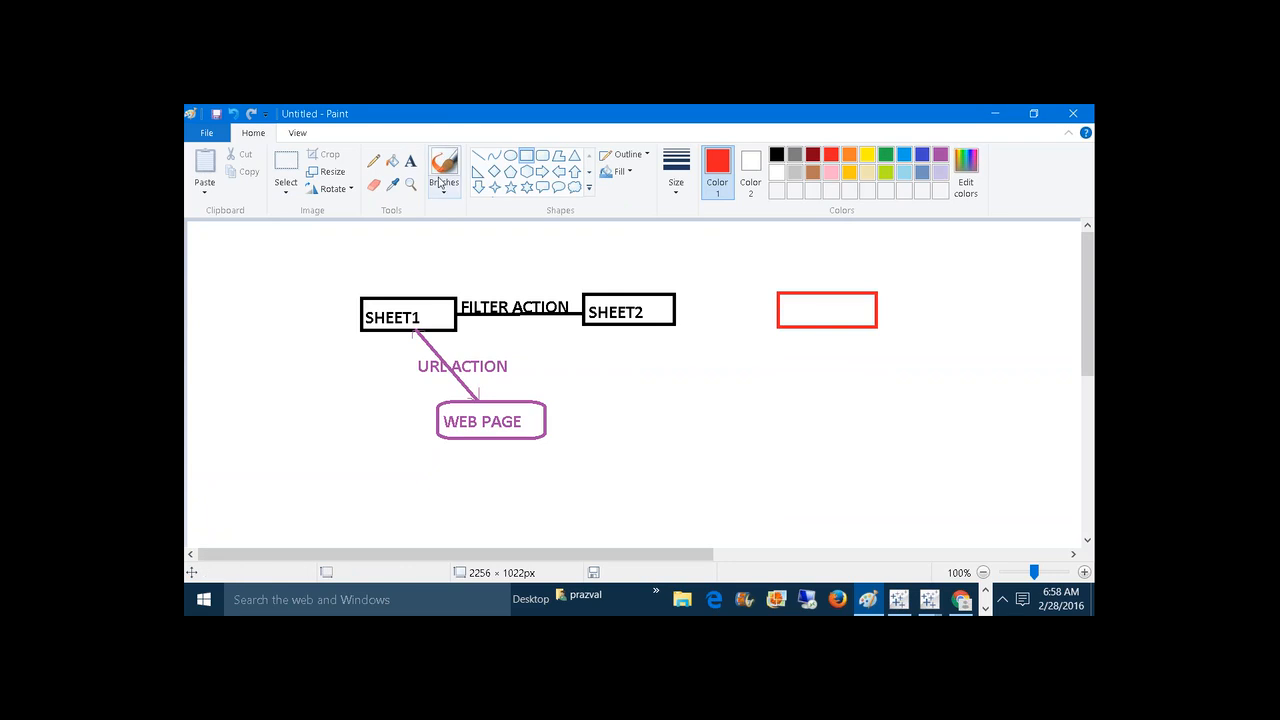
# - Label the red rectangle "SHEET3" in matching red text
pyautogui.click(410, 161)
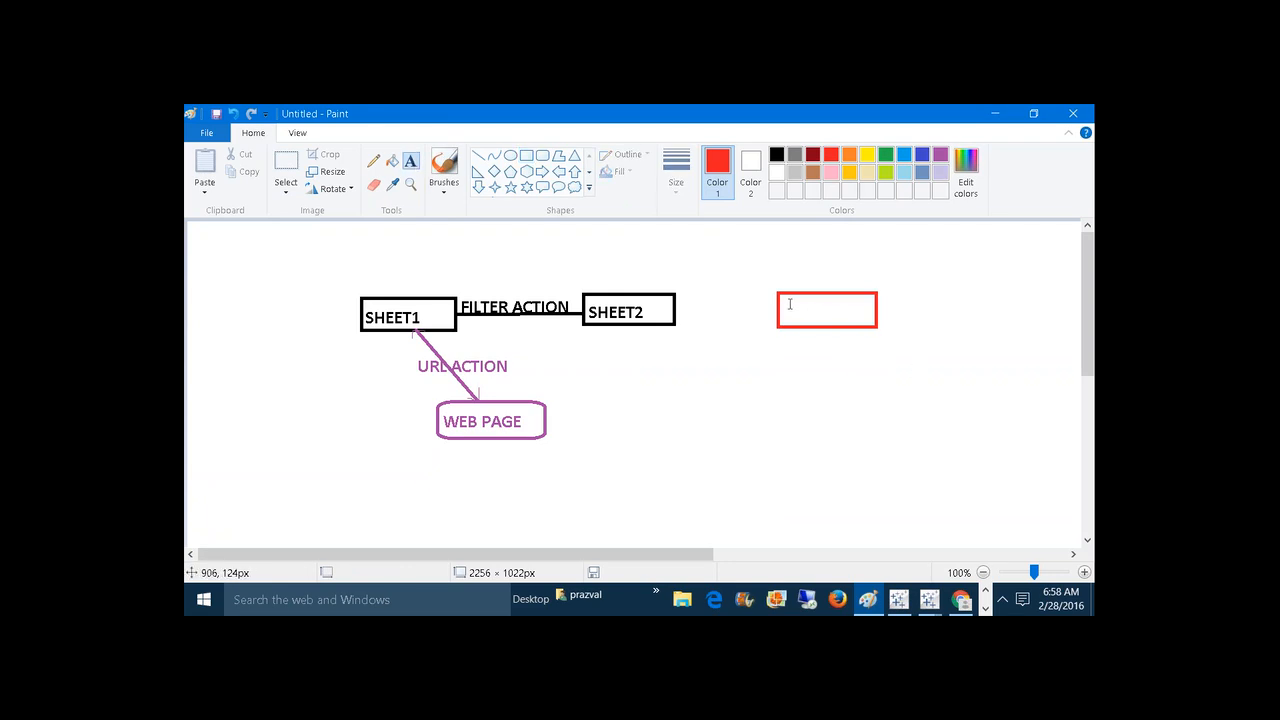
pyautogui.moveTo(782, 300); pyautogui.dragTo(923, 351)
pyautogui.write('S')
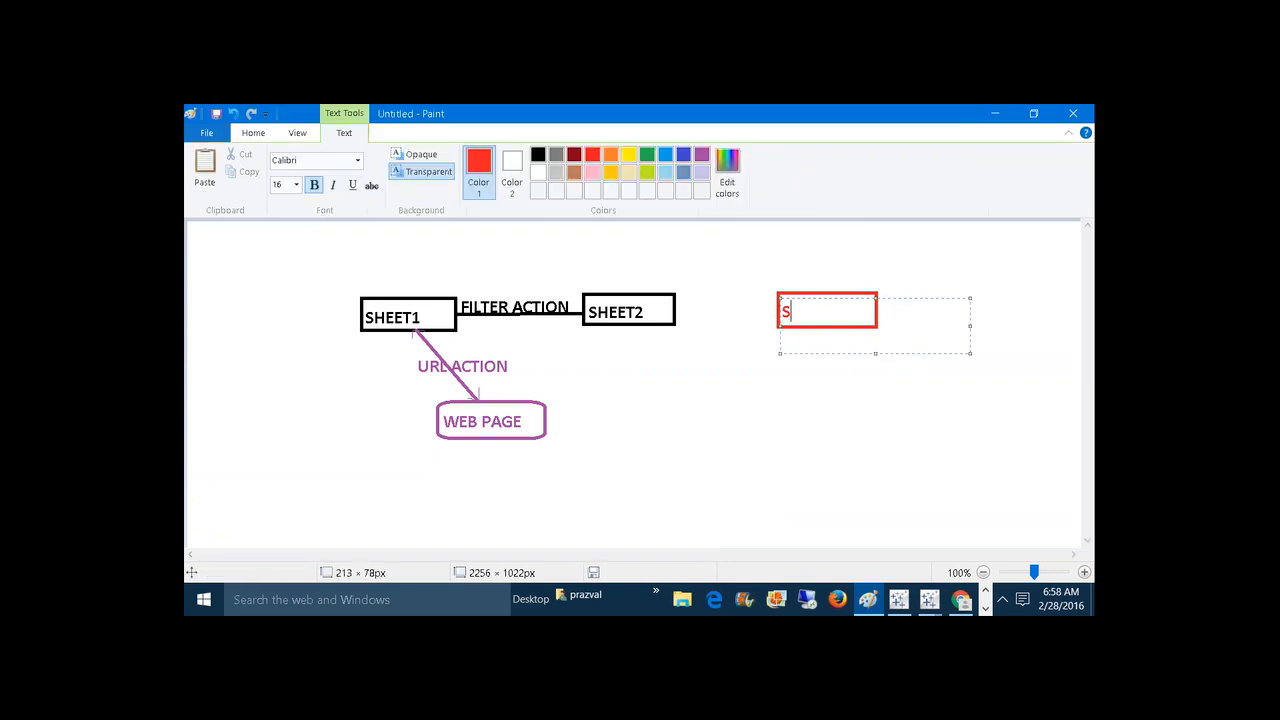
pyautogui.write('HEET3')
pyautogui.click(864, 437)
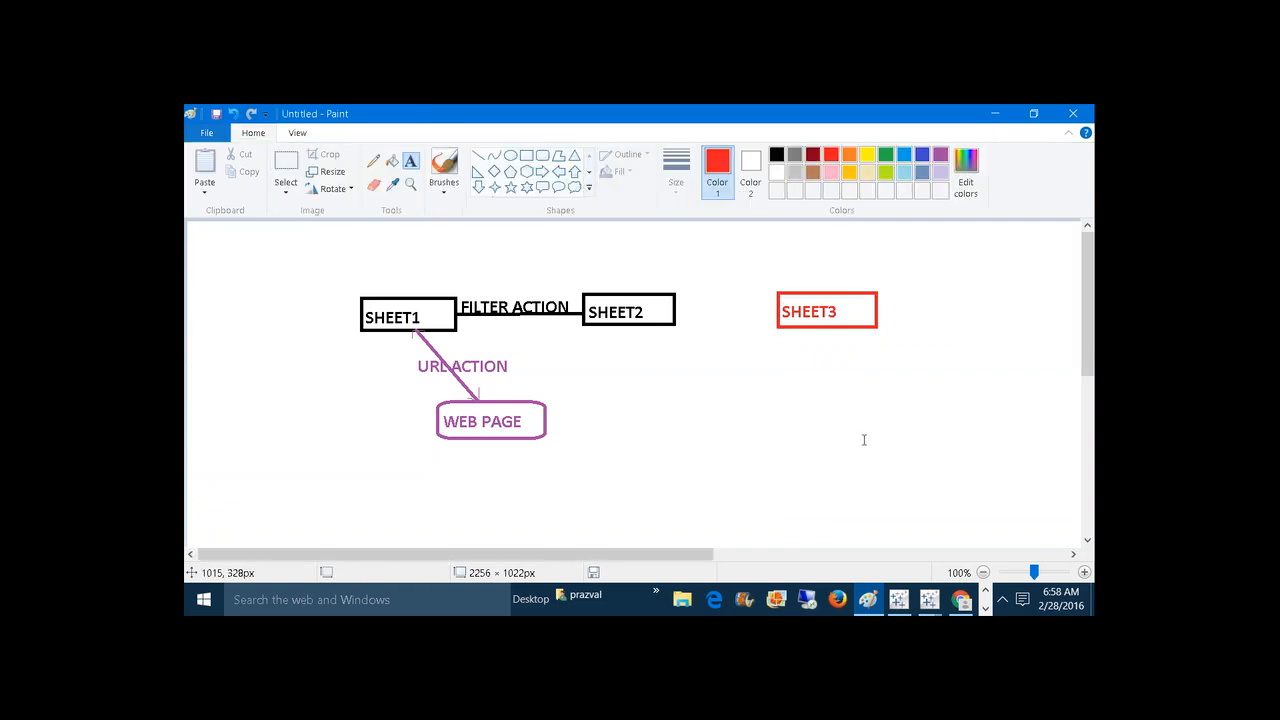
# - Connect SHEET2 to the SHEET3 box with a straight red line about 156 px long
pyautogui.click(478, 155)
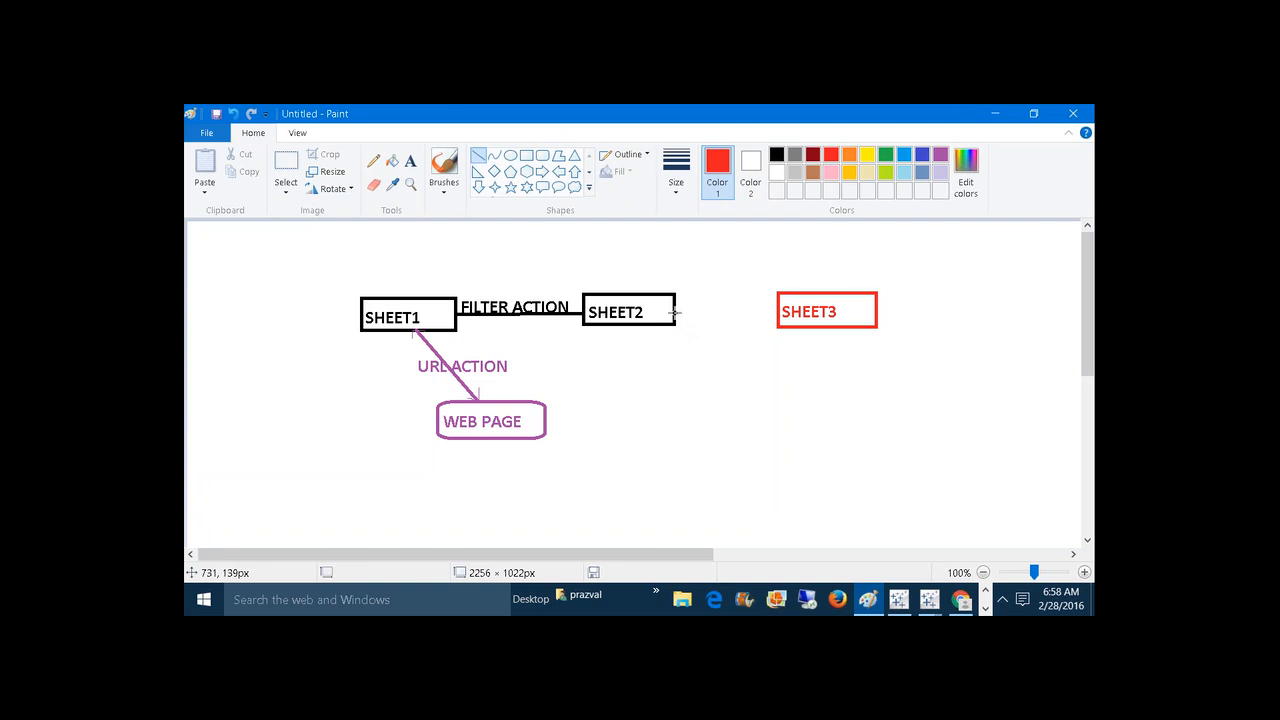
pyautogui.moveTo(676, 309); pyautogui.dragTo(777, 309)
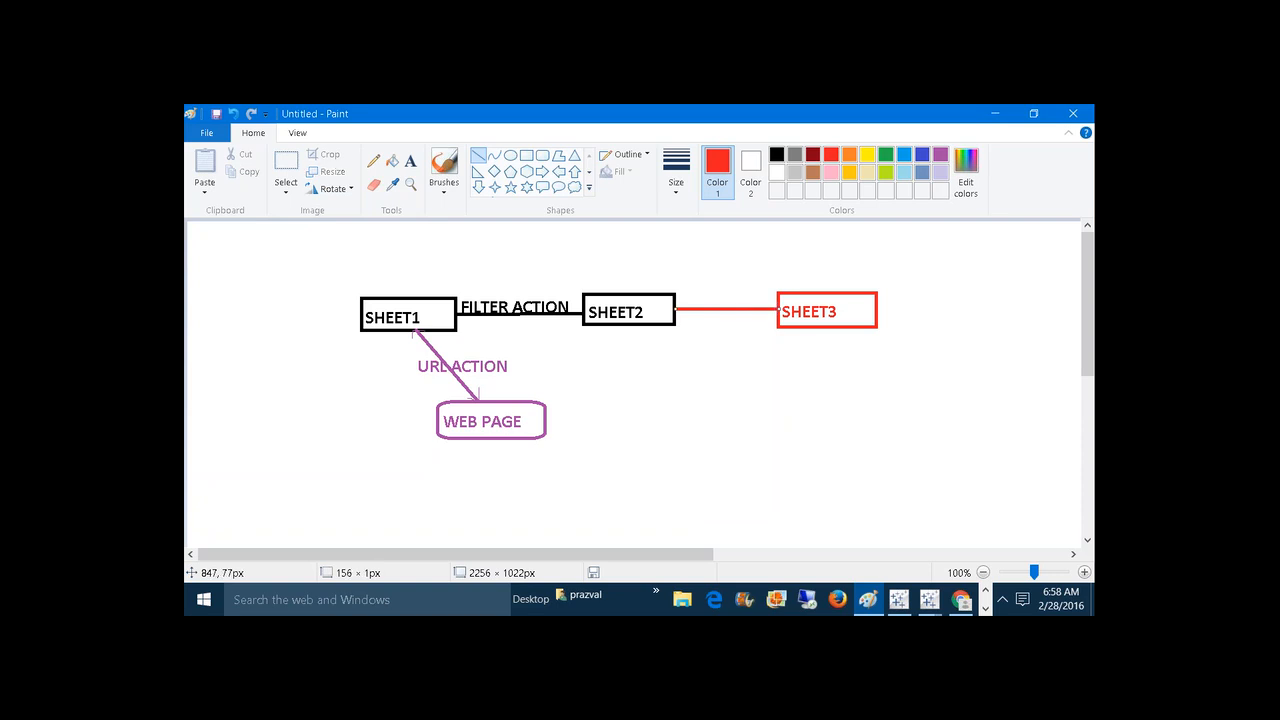
pyautogui.click(749, 268)
# - Label the red line between SHEET2 and SHEET3 with "HIGHLIGHT ACTION", split over two lines
pyautogui.click(410, 161)
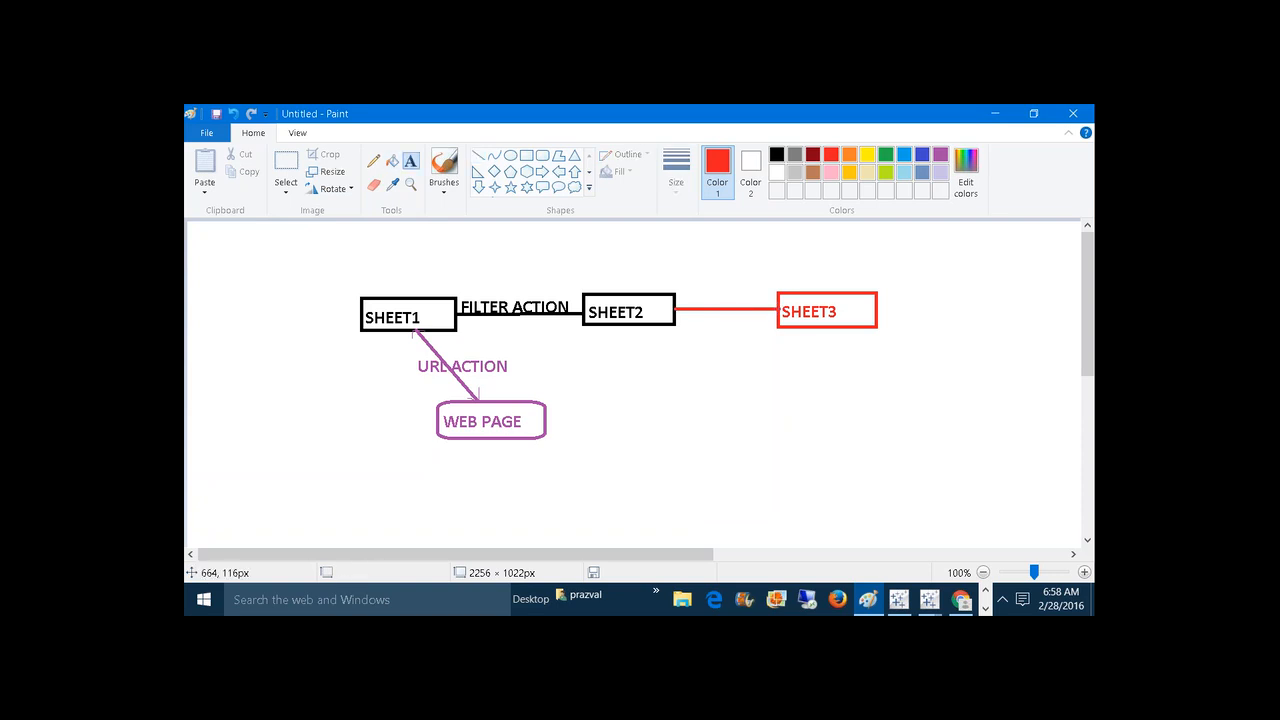
pyautogui.moveTo(787, 415); pyautogui.dragTo(866, 418)
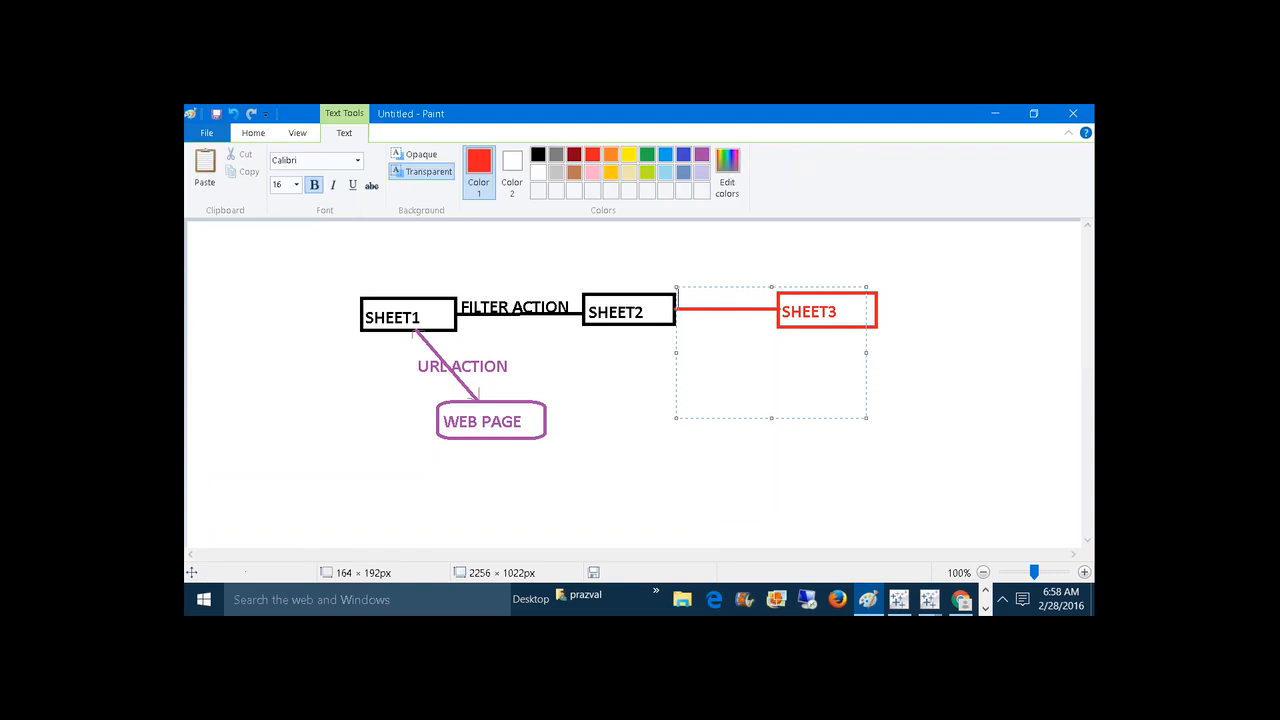
pyautogui.write('HIGHLIGHT')
pyautogui.press('Return')
pyautogui.write('A')
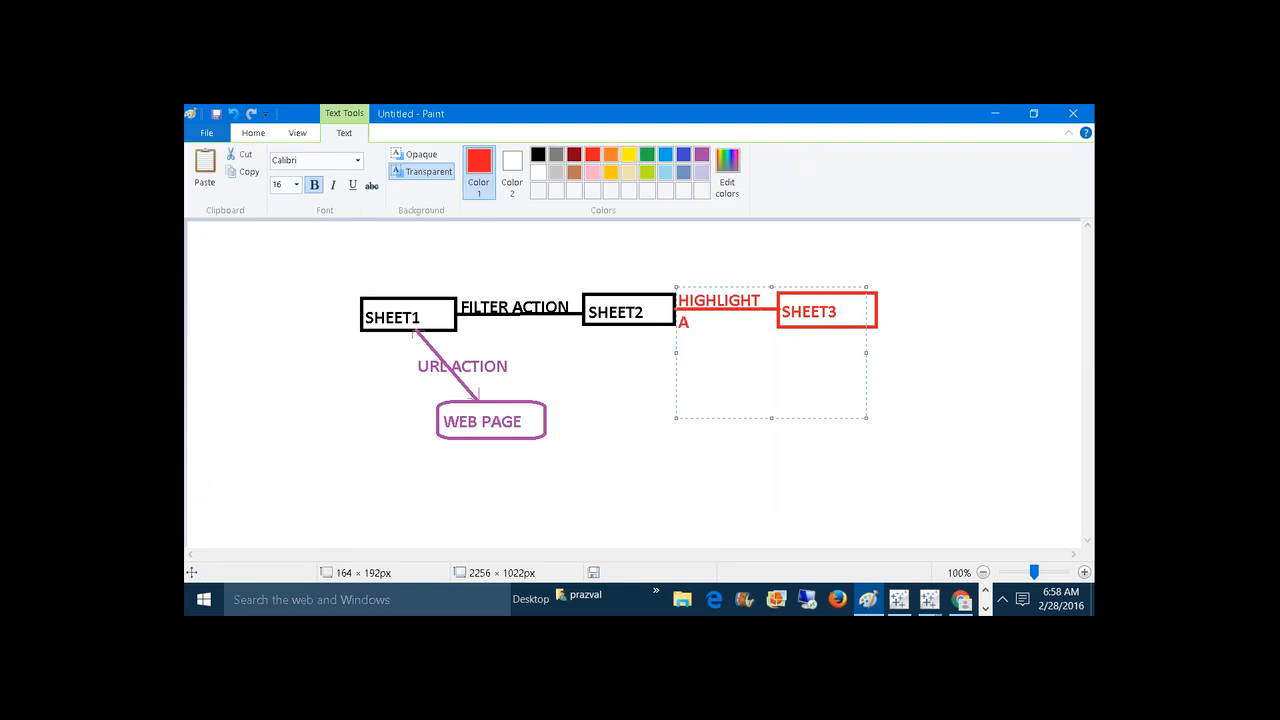
pyautogui.write('CTION')
pyautogui.click(850, 482)
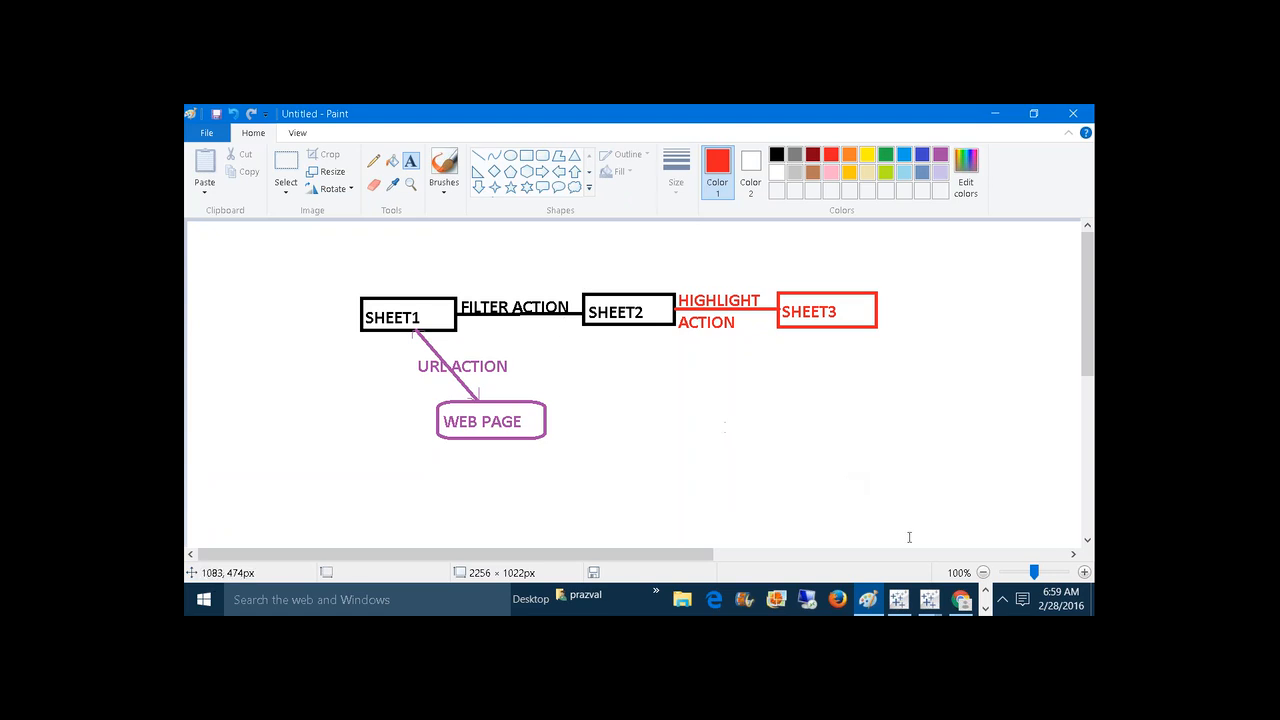
# - Switch to the Notepad notes, maximize the window and add a dashed separator line below the three action types
pyautogui.click(986, 609)
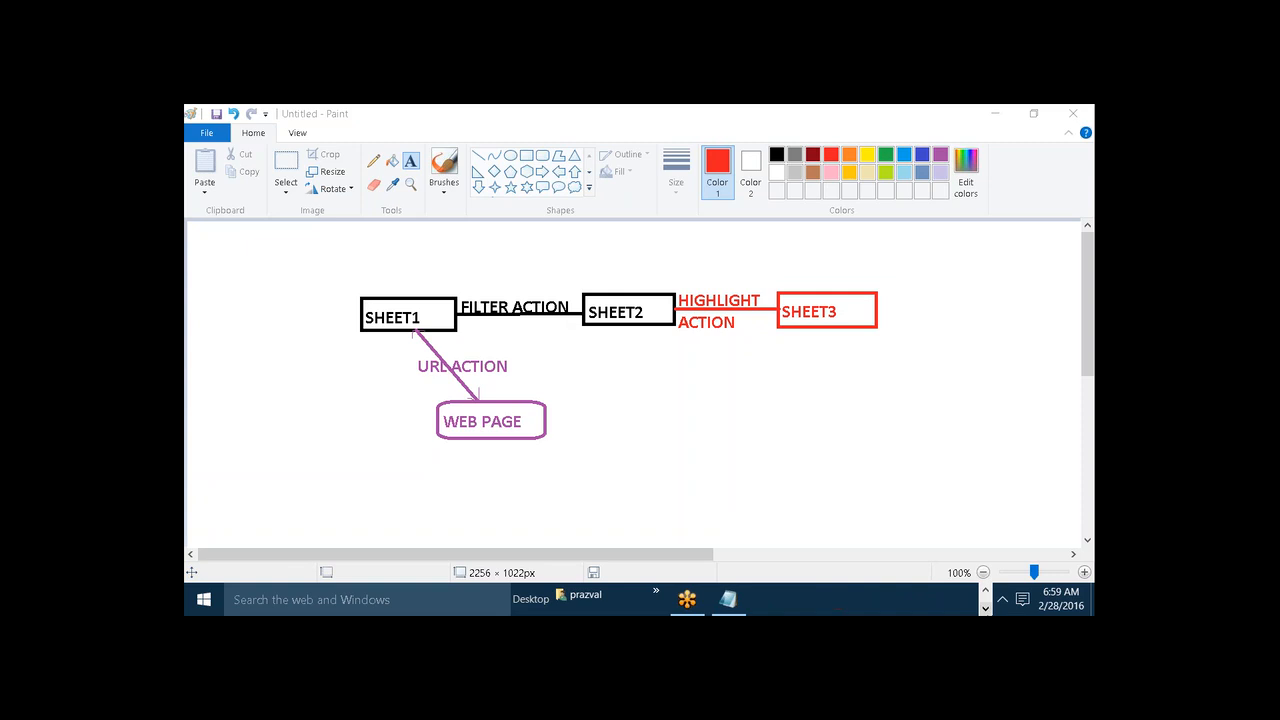
pyautogui.click(728, 599)
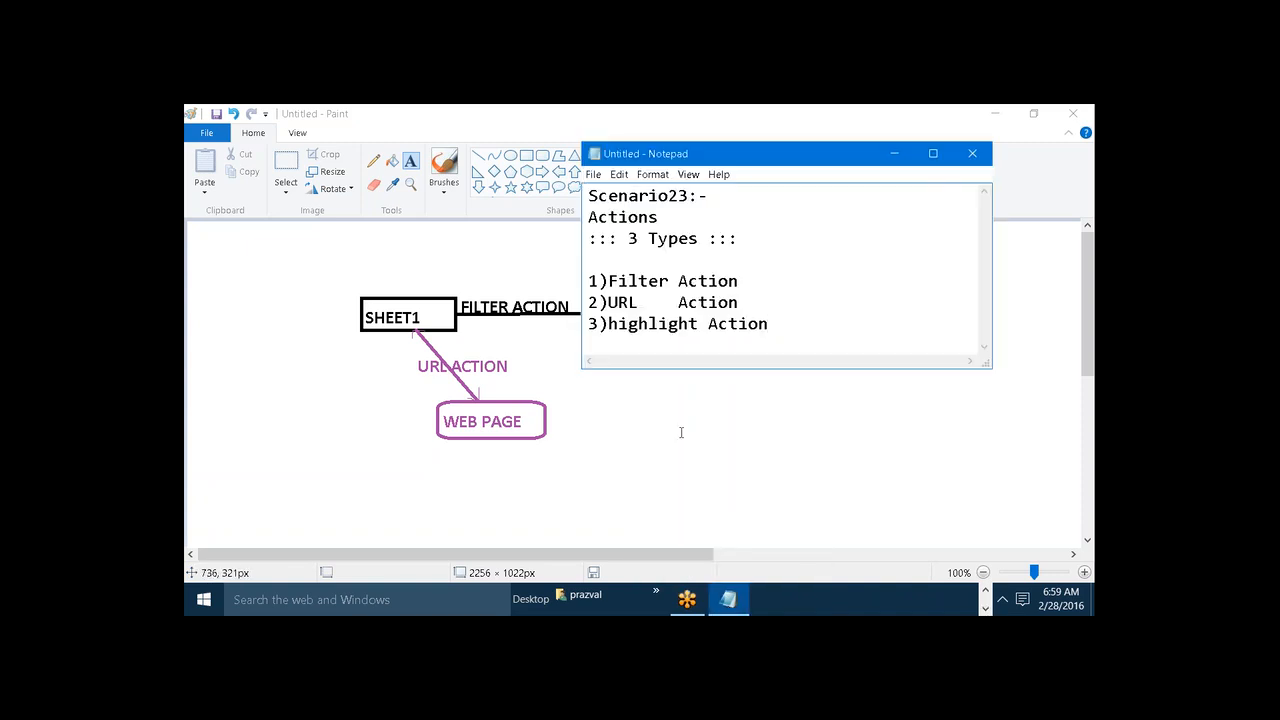
pyautogui.click(932, 153)
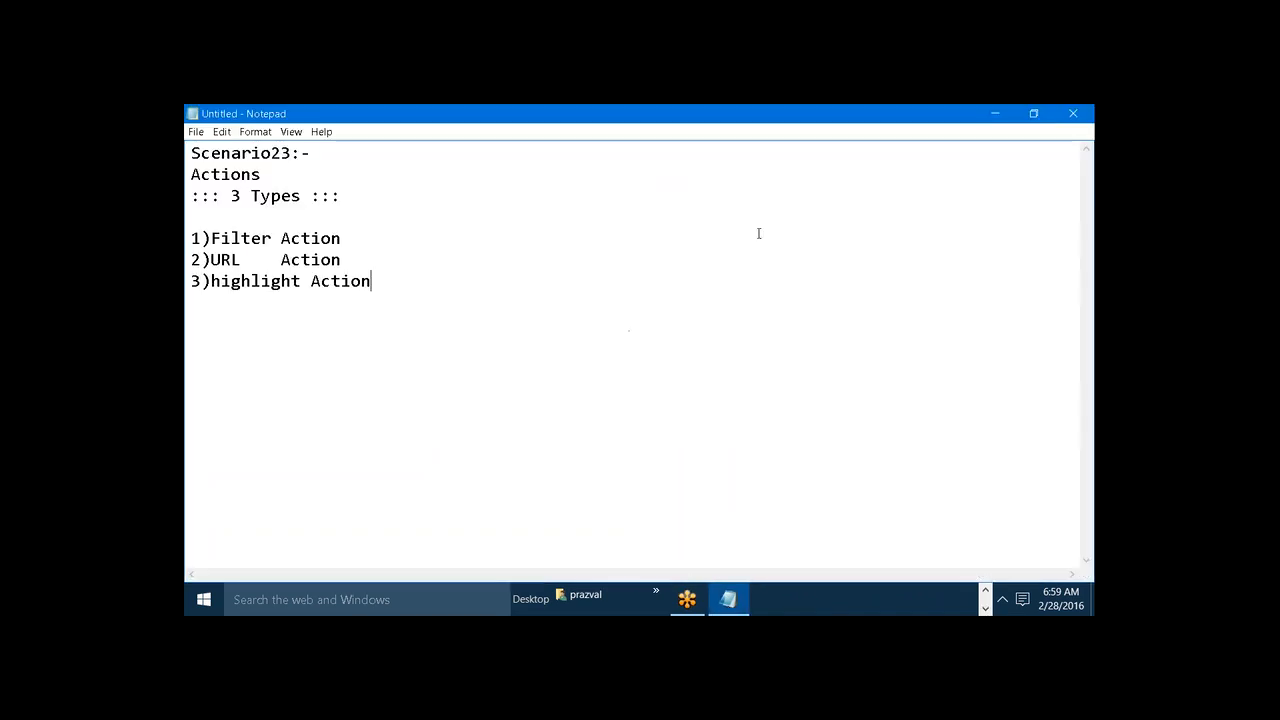
pyautogui.press('Return')
pyautogui.press('Return')
pyautogui.write('---------------------------')
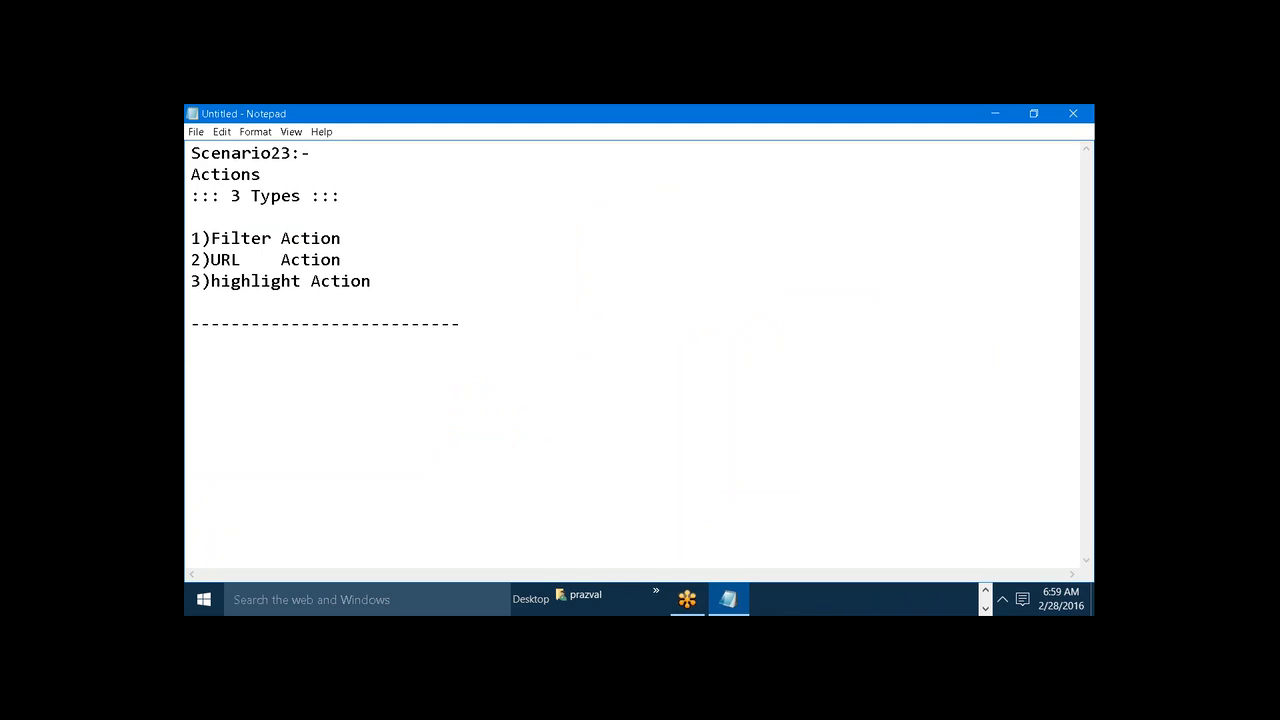
# - Below the separator, write "Task1:-", "Sheets:" and "2" on separate lines
pyautogui.press('Return')
pyautogui.write('Task1:- ')
pyautogui.write('Shee')
pyautogui.write('ts: ')
pyautogui.write('2')
pyautogui.press('Return')
# - Add a numbered list under the Task1 heading: "1)Continent Sales" and "2)Country Sales"
pyautogui.write('1)C')
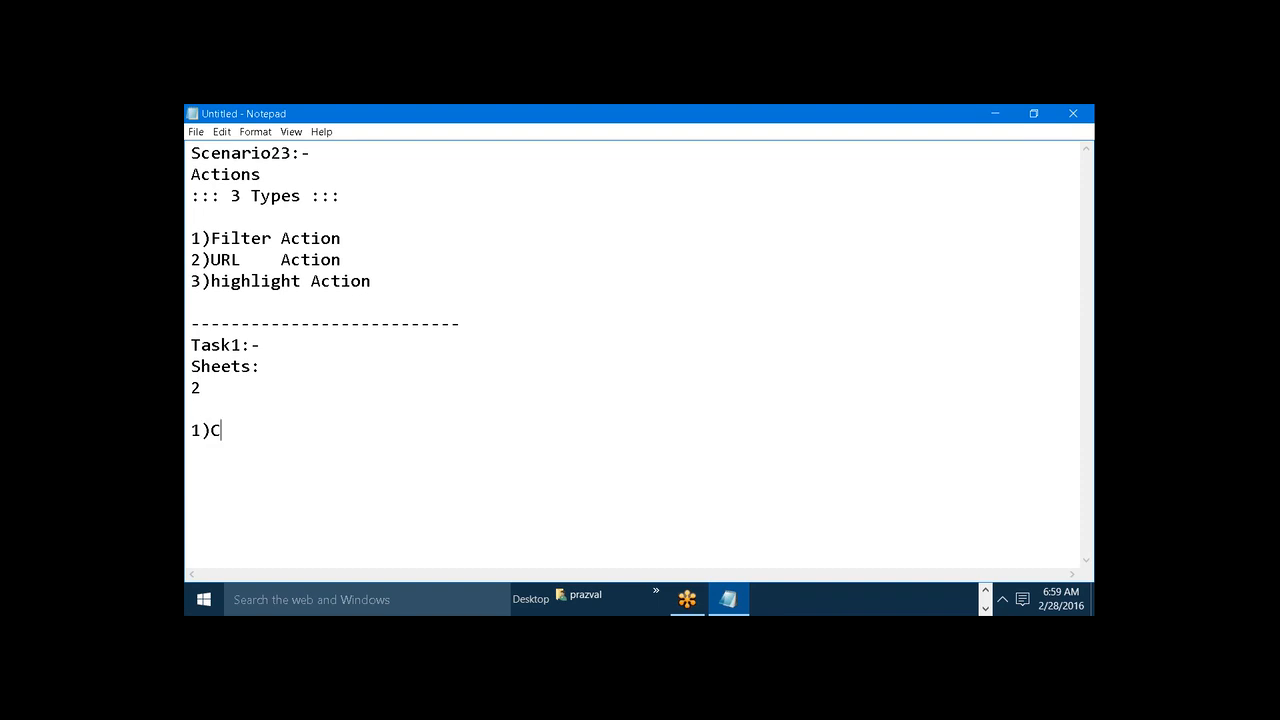
pyautogui.write('ontinent Sales')
pyautogui.press('Return')
pyautogui.write('2')
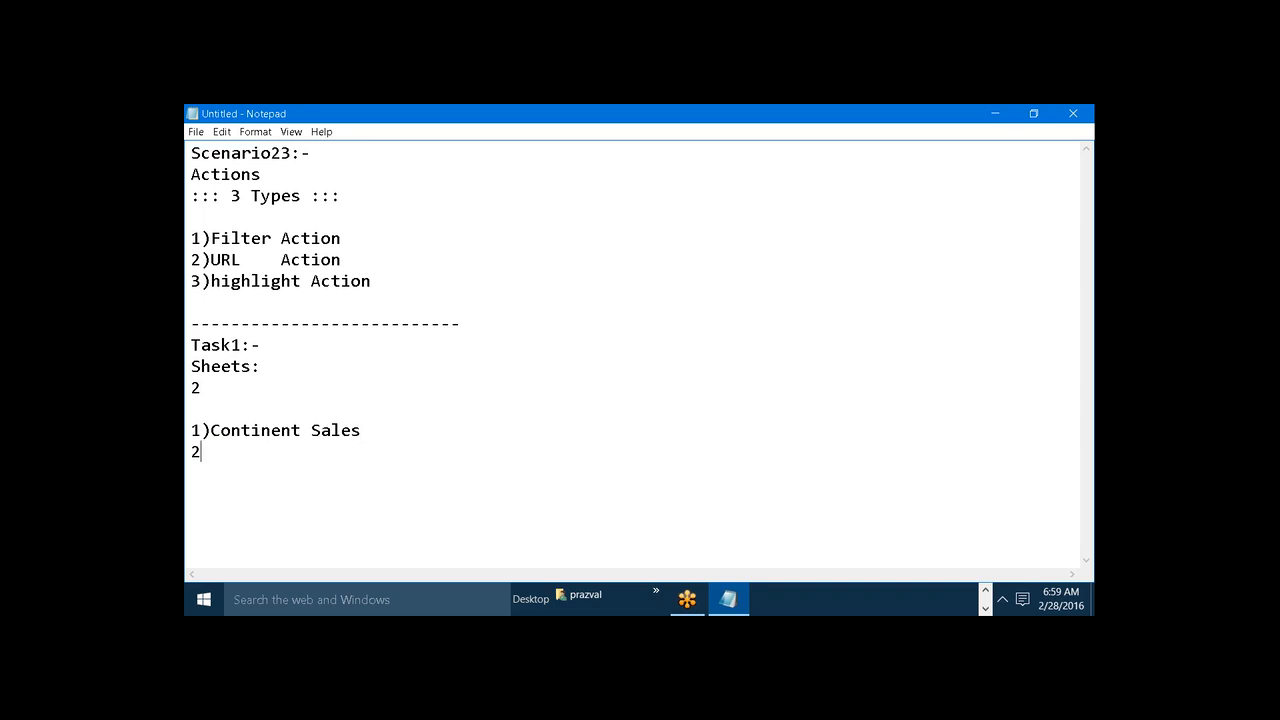
pyautogui.write(')Country   Sales')
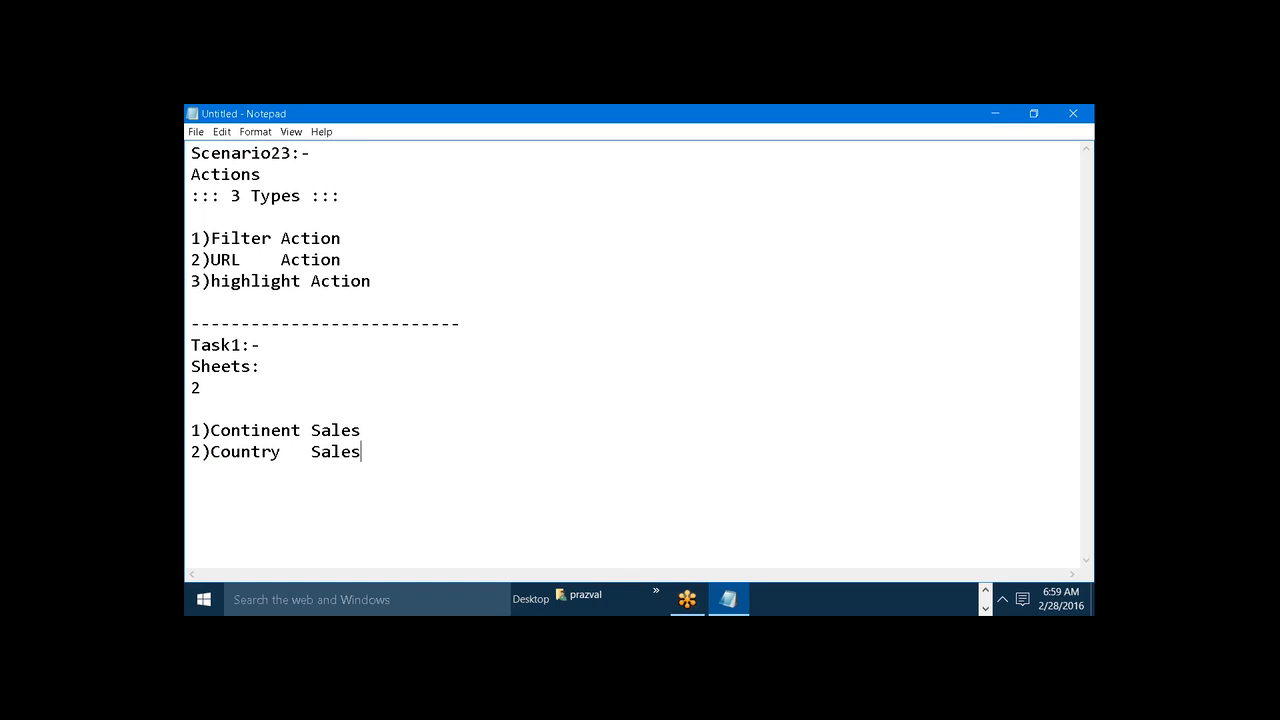
# - Append "-->Sheet1" to the Continent Sales line and "-->Sheet2" to the Country Sales line
pyautogui.click(361, 431)
pyautogui.write('-->Sheet1')
pyautogui.click(361, 452)
pyautogui.write('-->Sheet2')
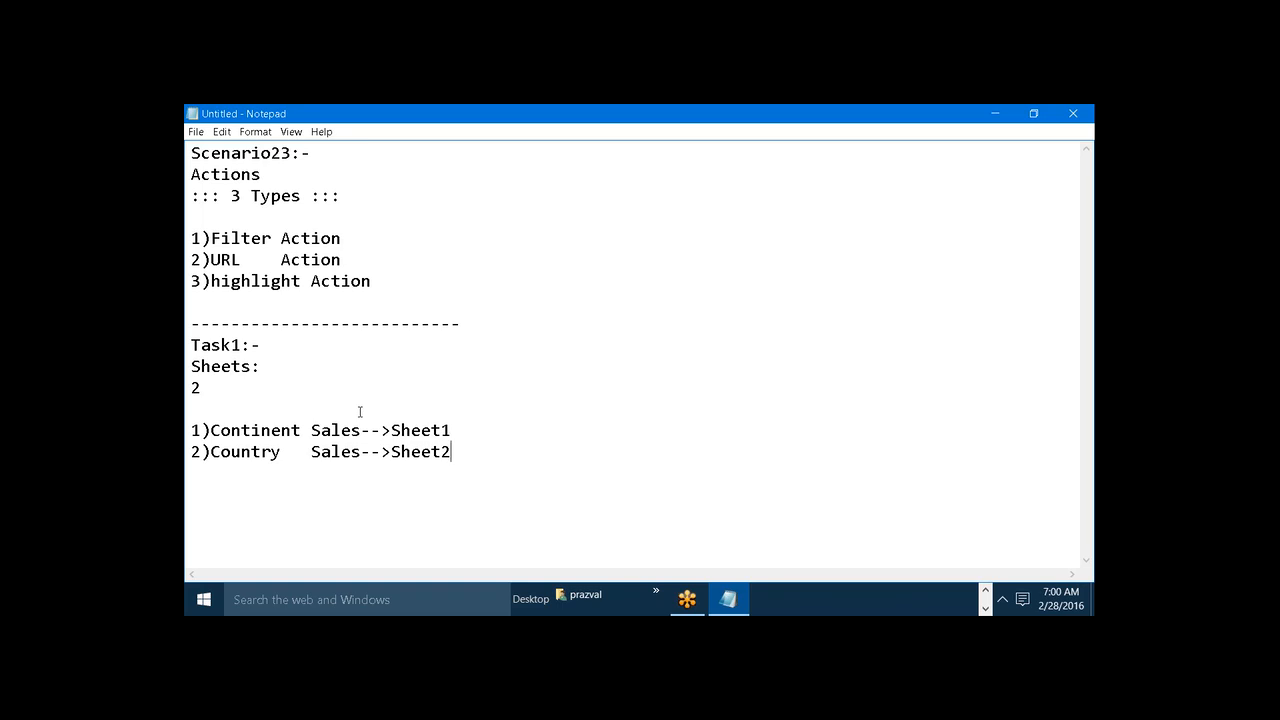
# - Switch to the Tableau Book2 workbook and build a bar chart with Continent on Rows and Sales on Columns
pyautogui.click(986, 592)
pyautogui.moveTo(929, 599)
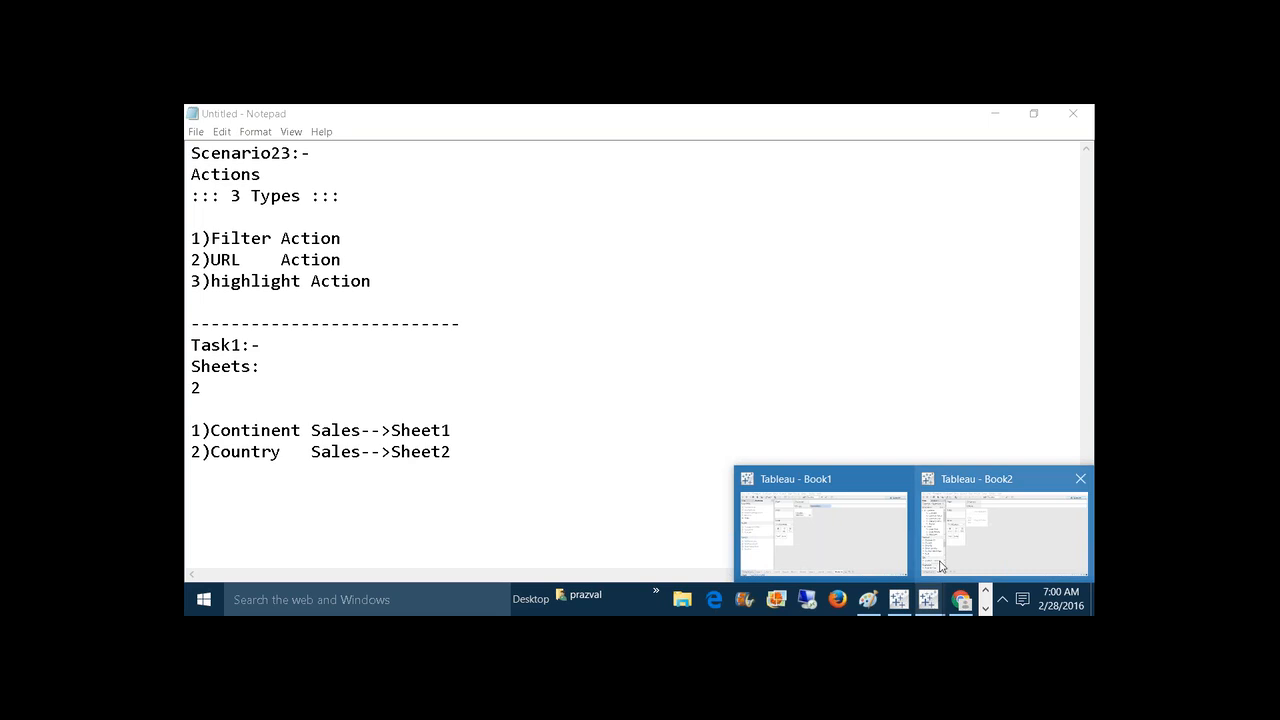
pyautogui.click(940, 566)
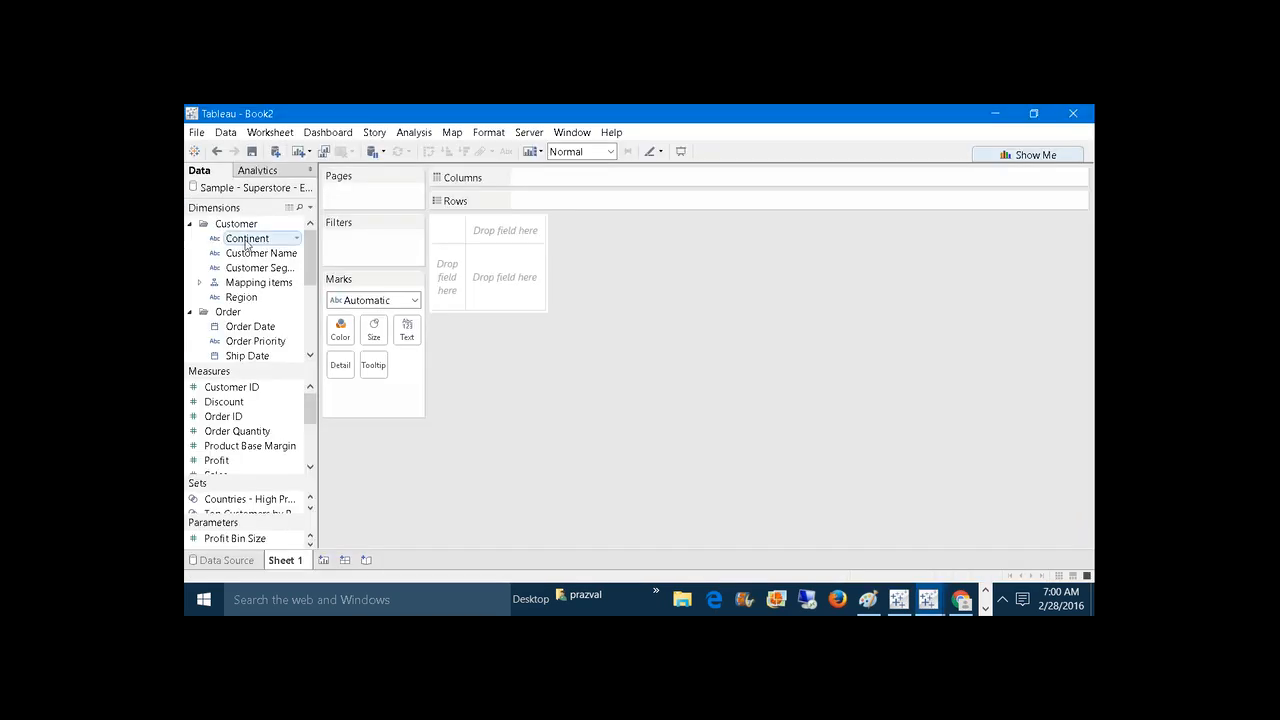
pyautogui.moveTo(246, 243); pyautogui.dragTo(556, 198)
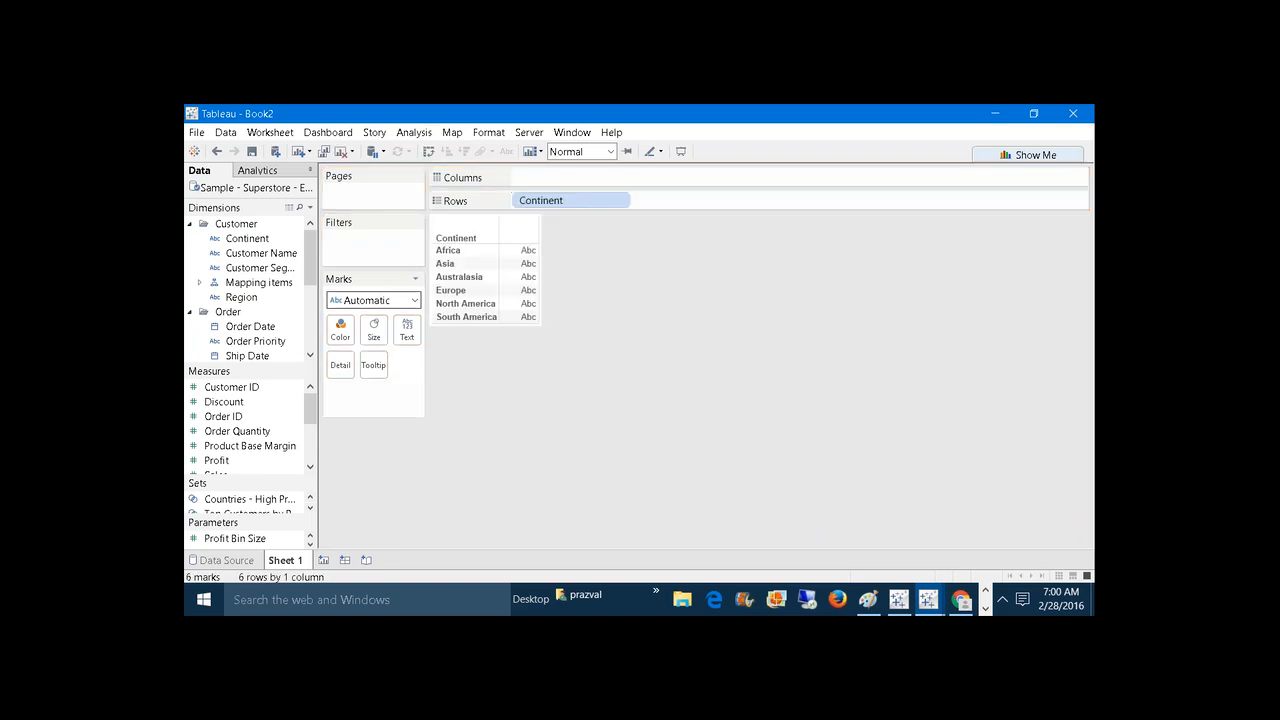
pyautogui.scroll(-2, 300, 420)
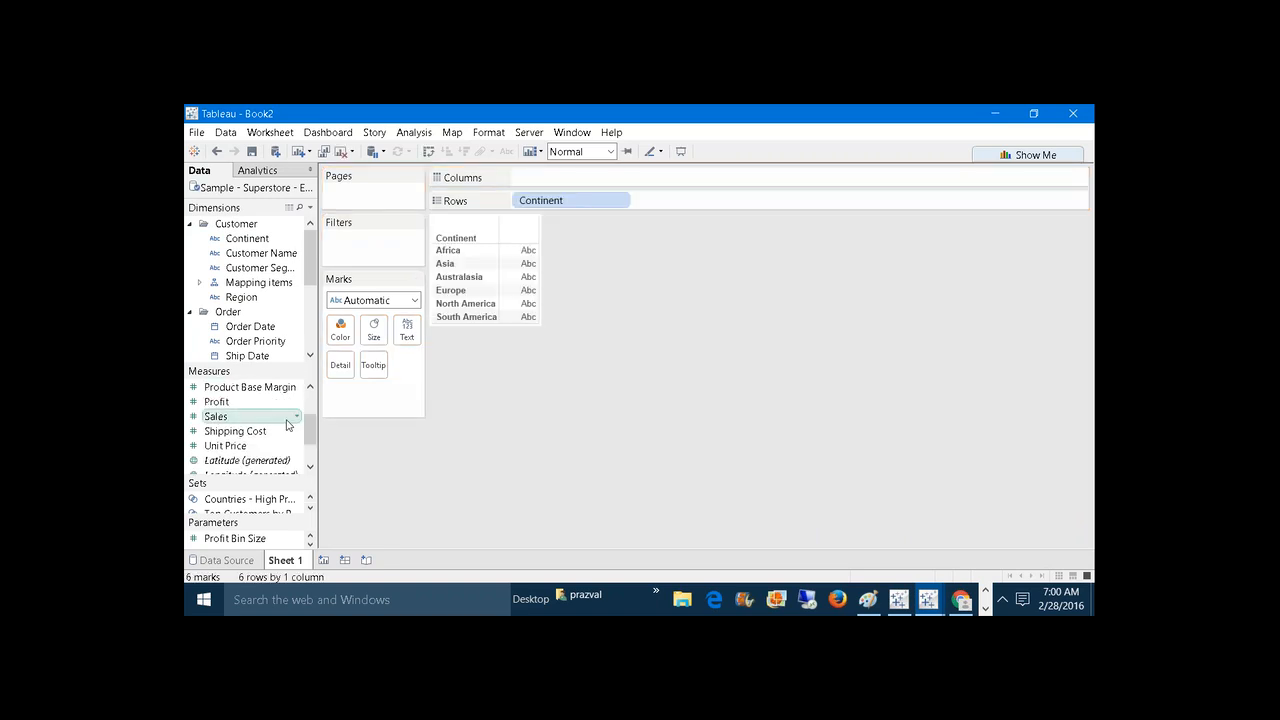
pyautogui.moveTo(288, 425); pyautogui.dragTo(609, 196)
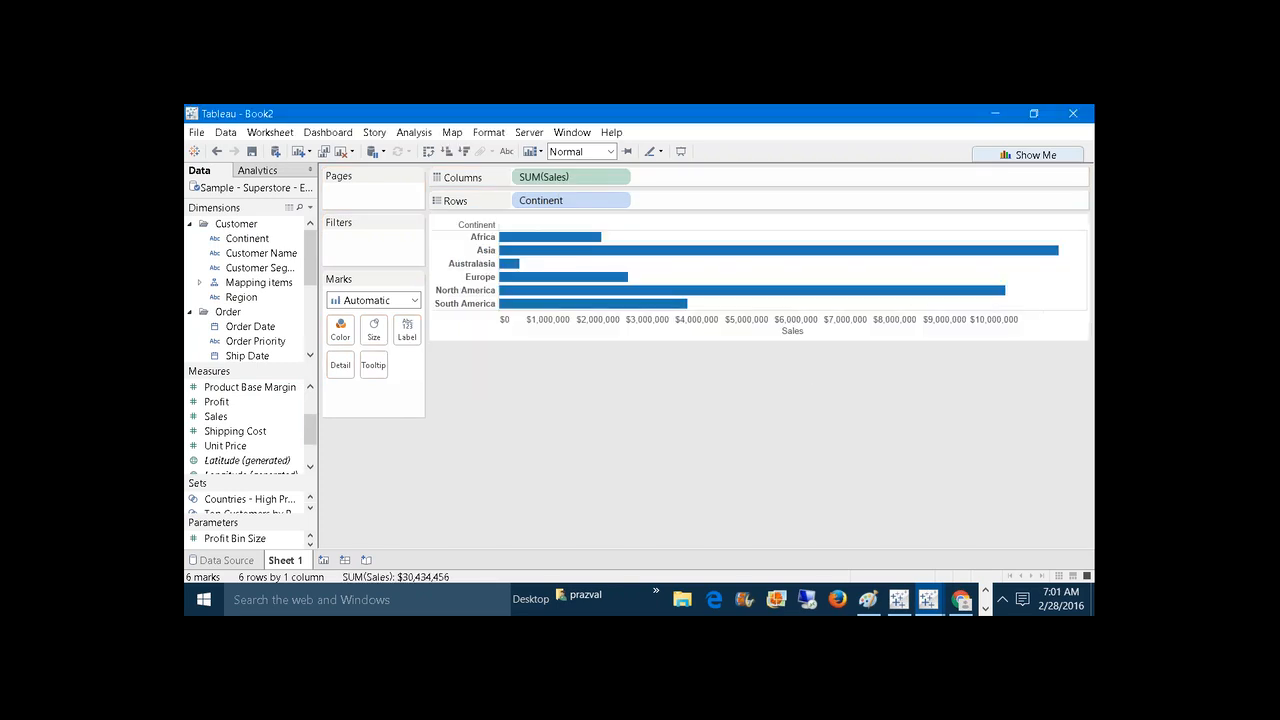
# - Rename the worksheet Sheet 1 as "Continent"
pyautogui.rightClick(284, 566)
pyautogui.click(332, 428)
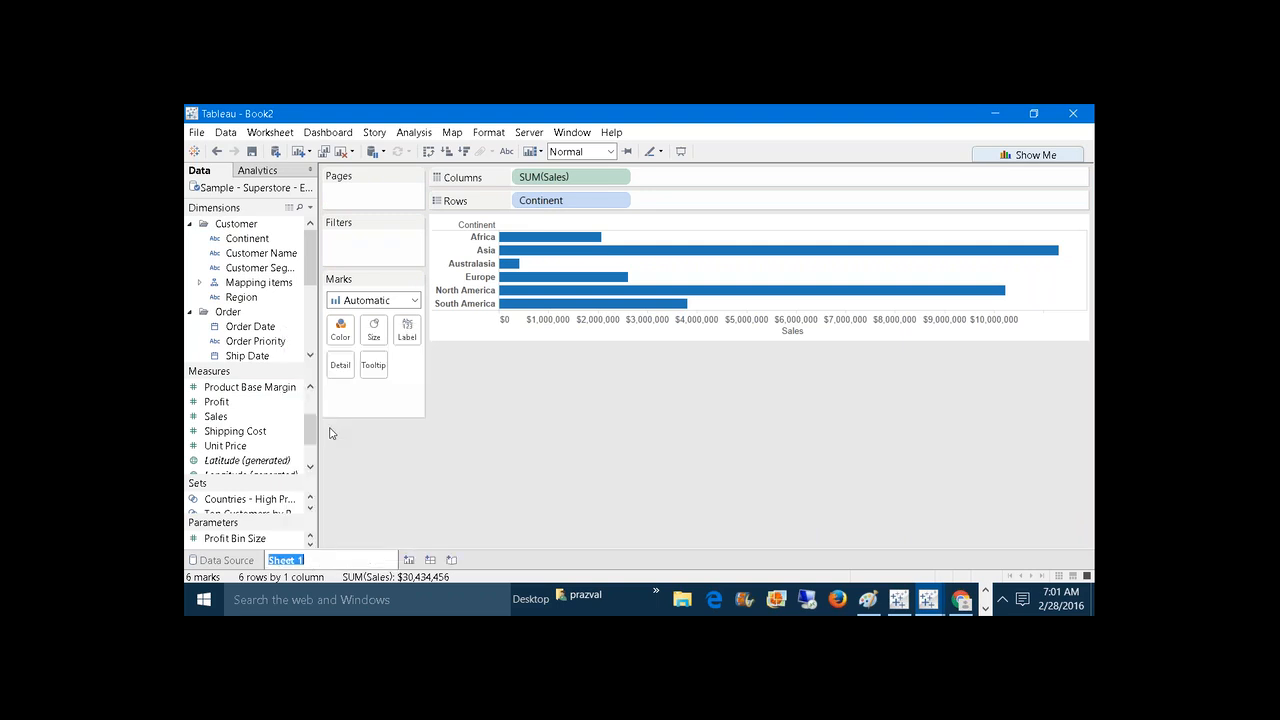
pyautogui.write('Continent')
pyautogui.press('Return')
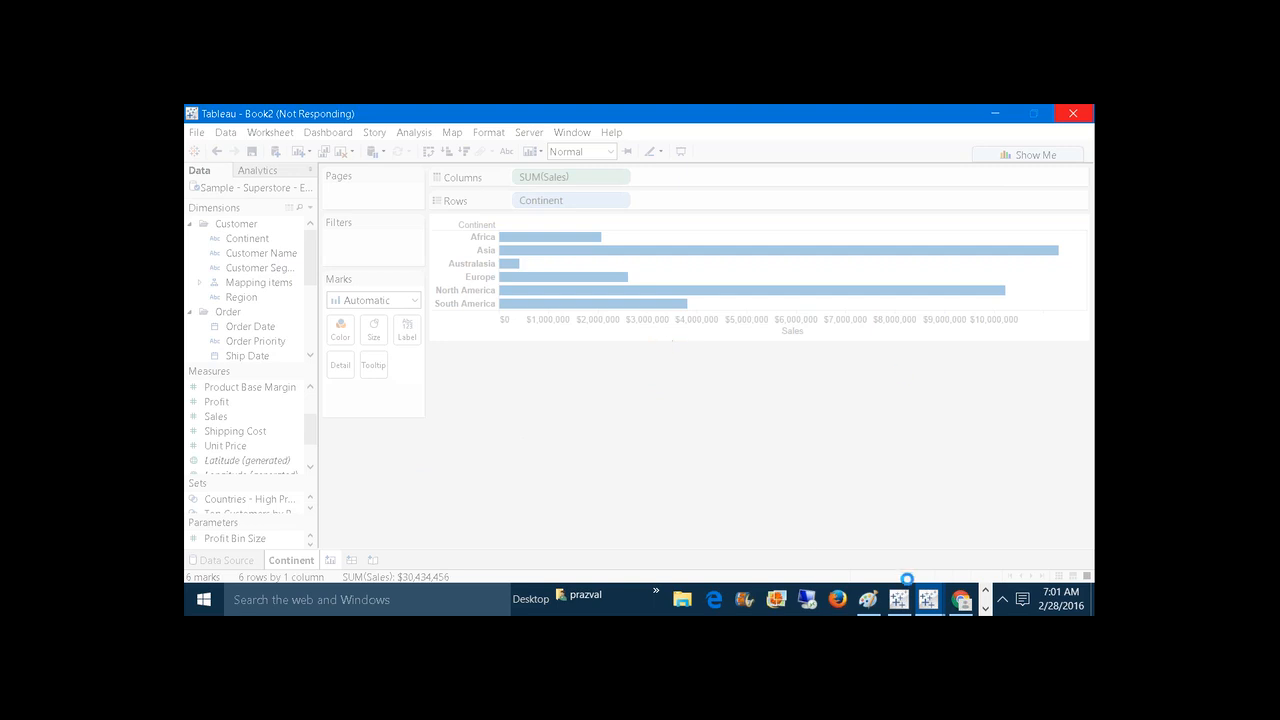
# - Close the Tableau Book1 workbook without saving its changes and switch back to the Book2 window
pyautogui.moveTo(903, 606)
pyautogui.click(955, 487)
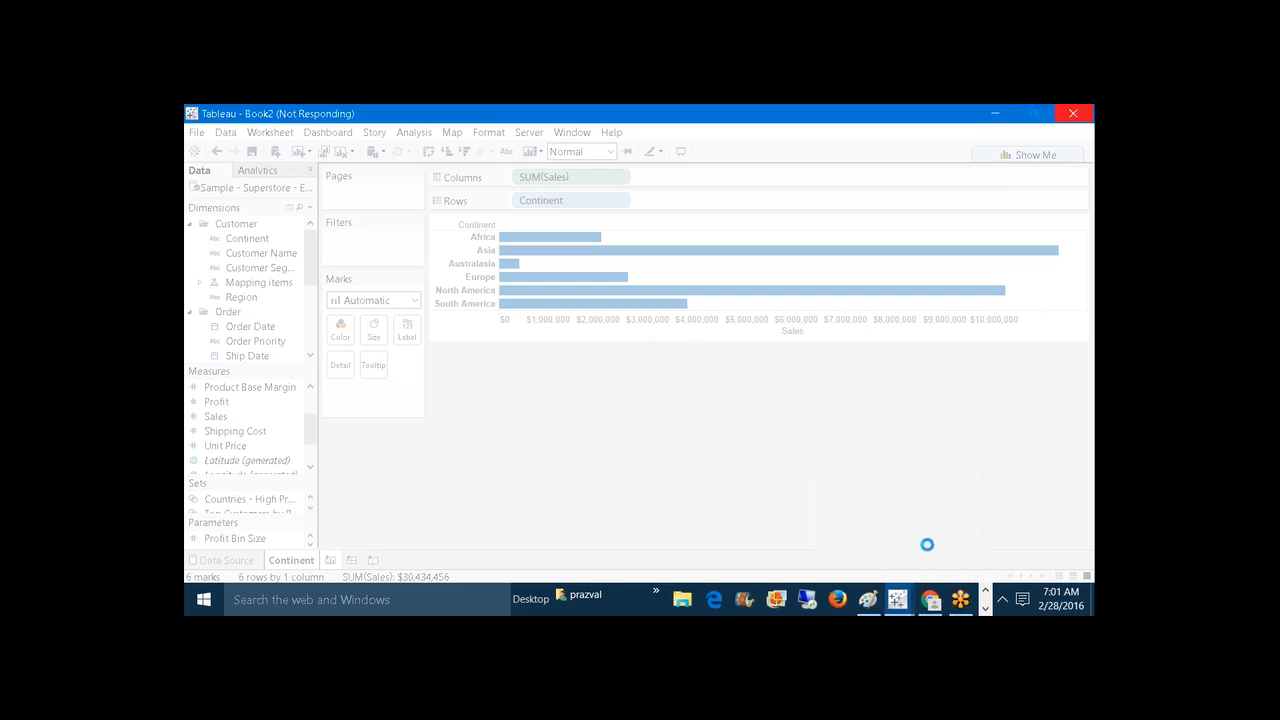
pyautogui.click(985, 606)
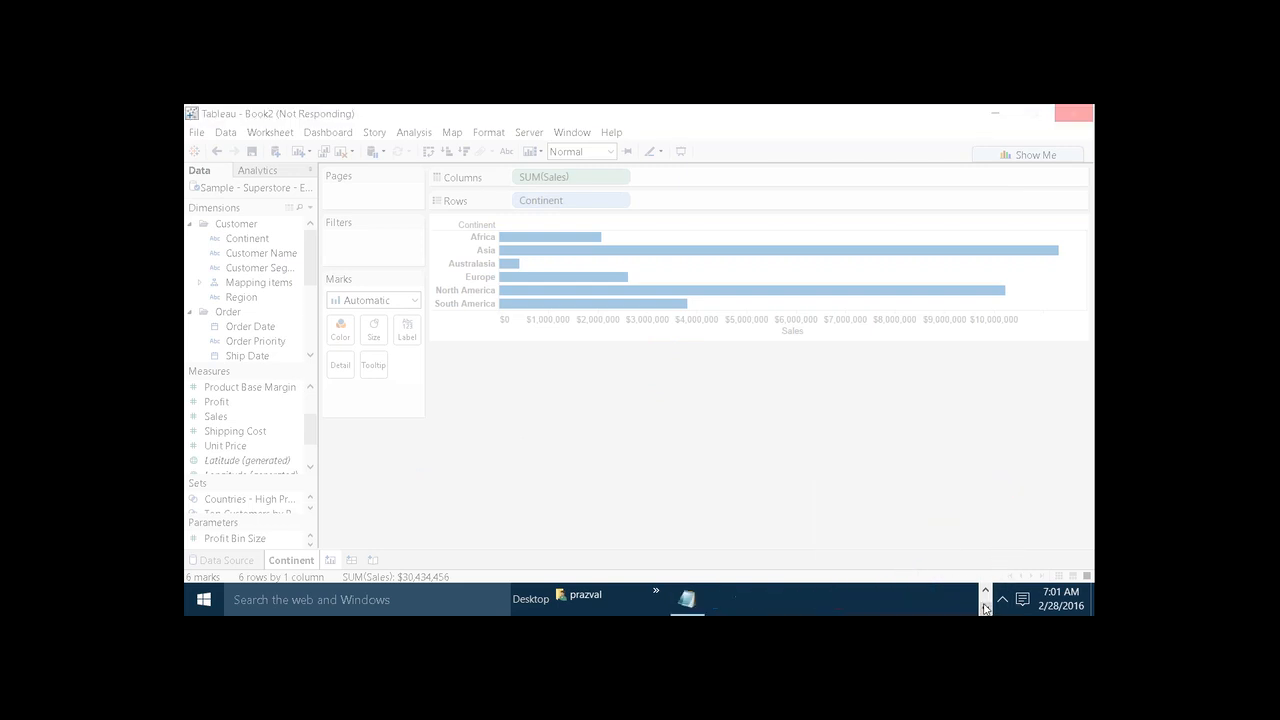
pyautogui.click(985, 590)
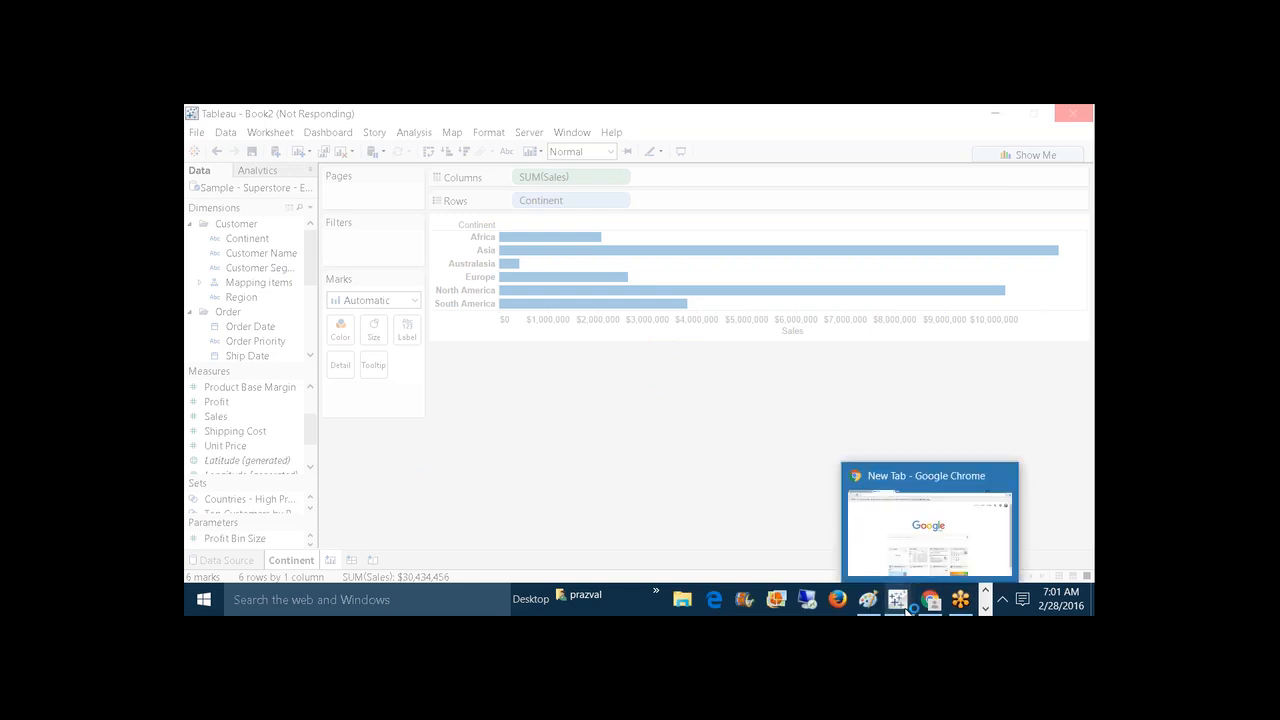
pyautogui.moveTo(898, 590)
pyautogui.moveTo(890, 482)
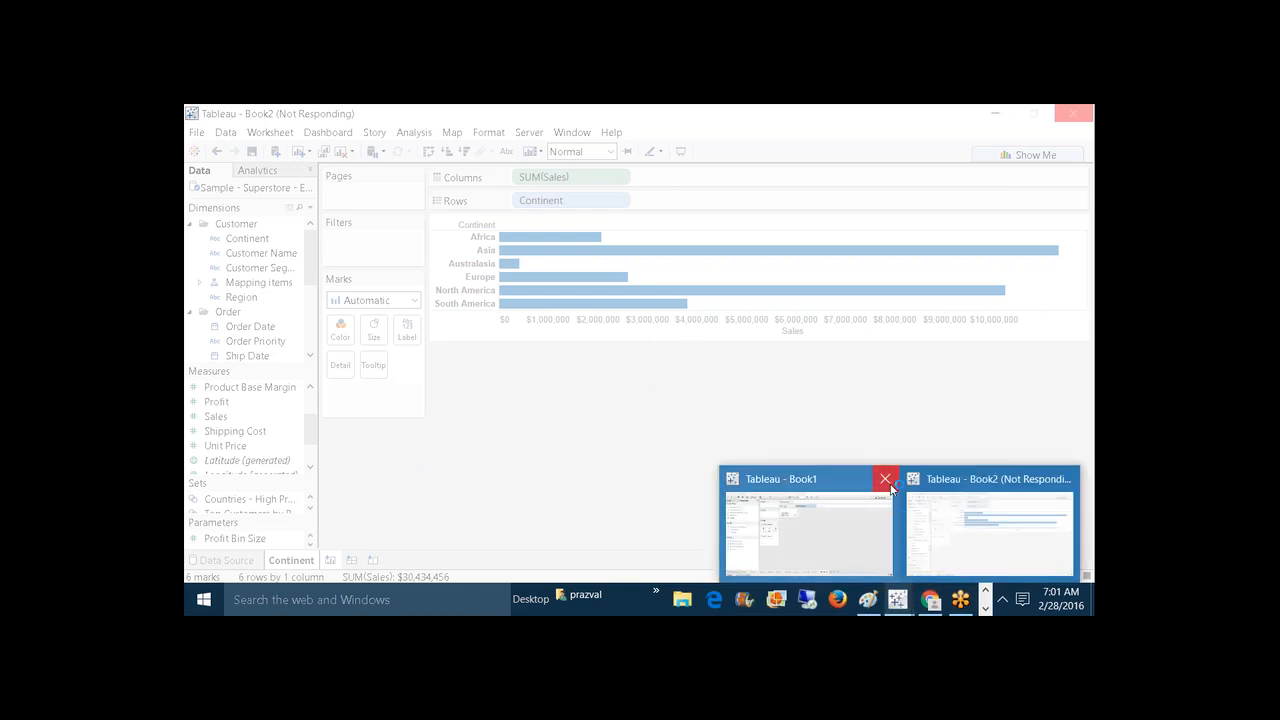
pyautogui.click(880, 470)
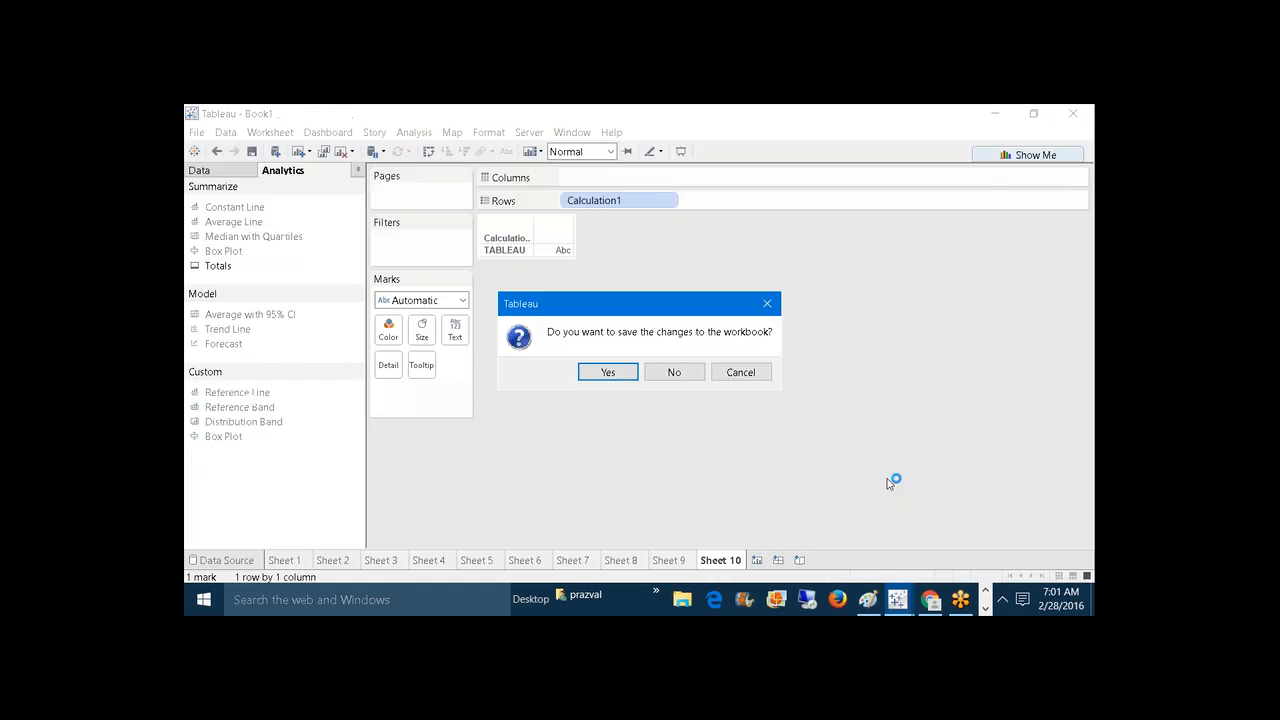
pyautogui.click(676, 373)
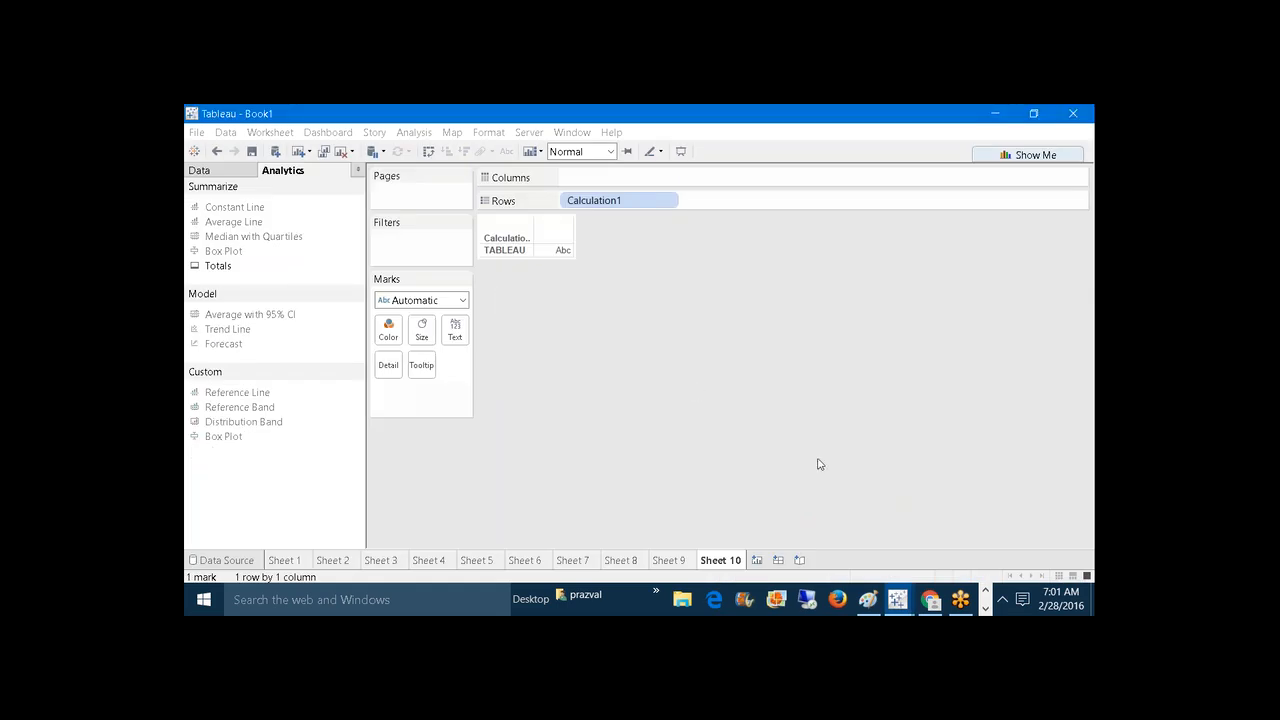
pyautogui.moveTo(905, 588)
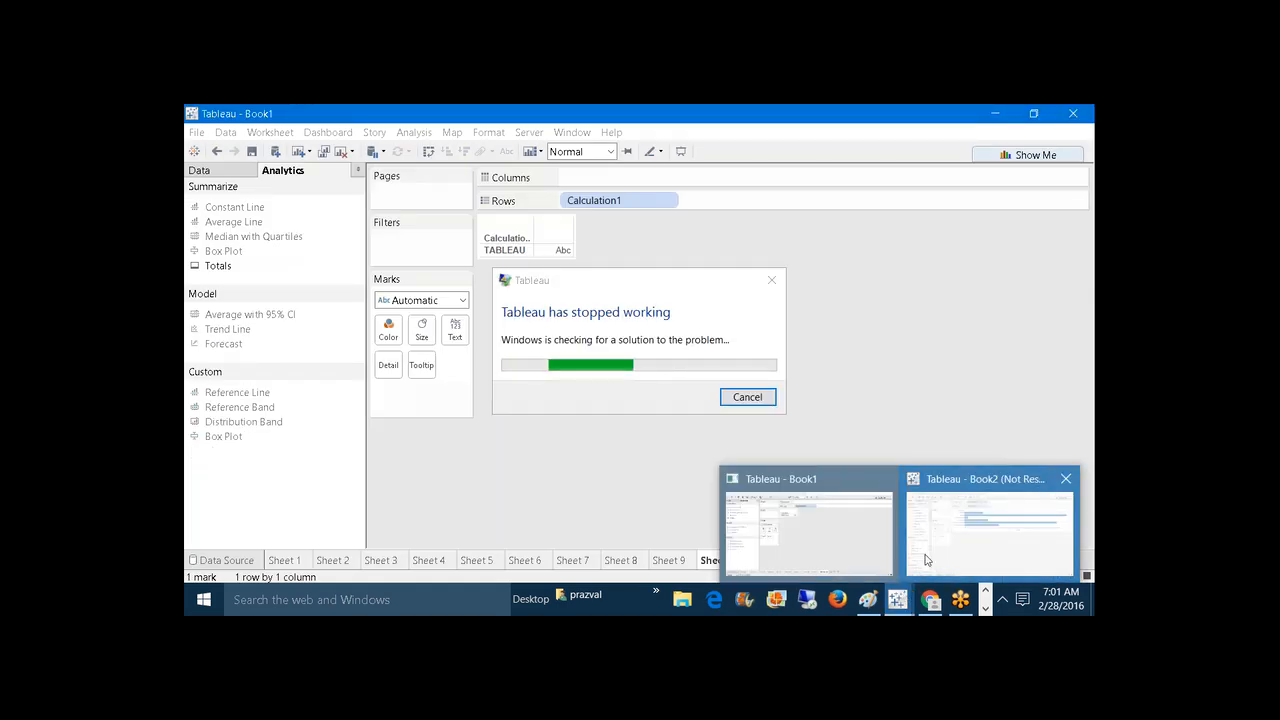
pyautogui.click(929, 552)
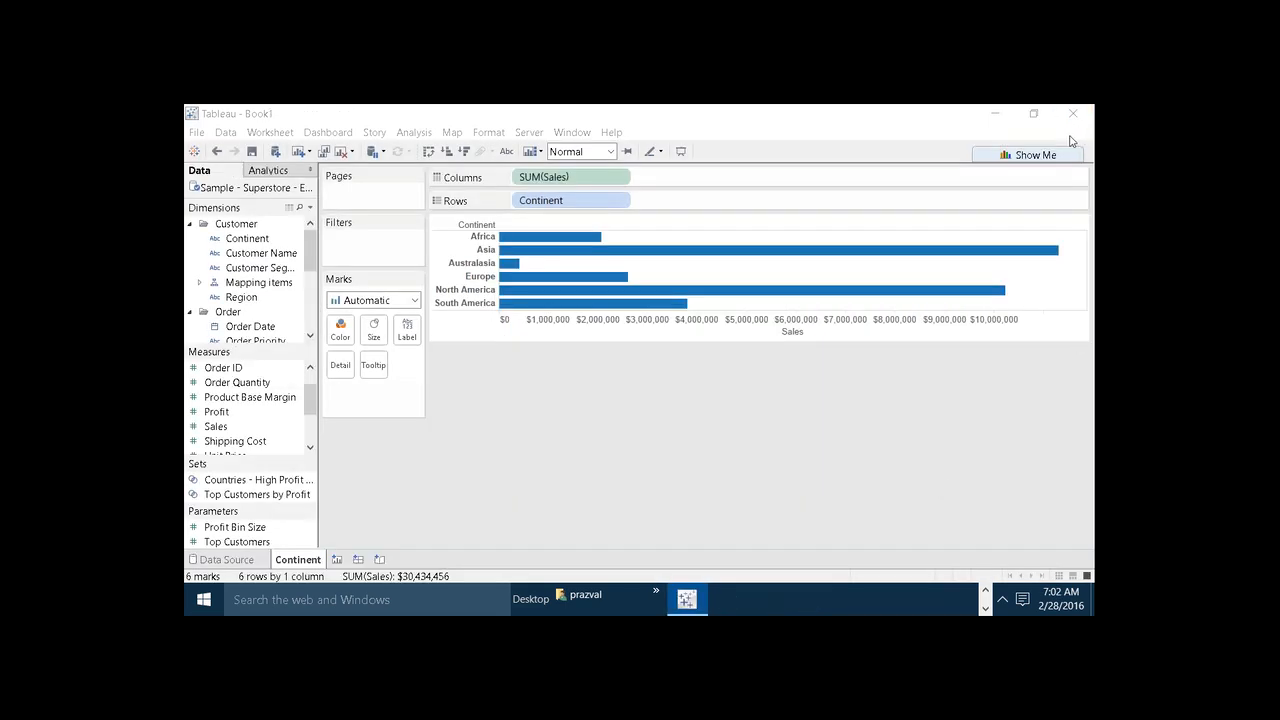
# - Add a new worksheet and build a bar chart with Country / Region on Rows and Sales on Columns
pyautogui.click(337, 560)
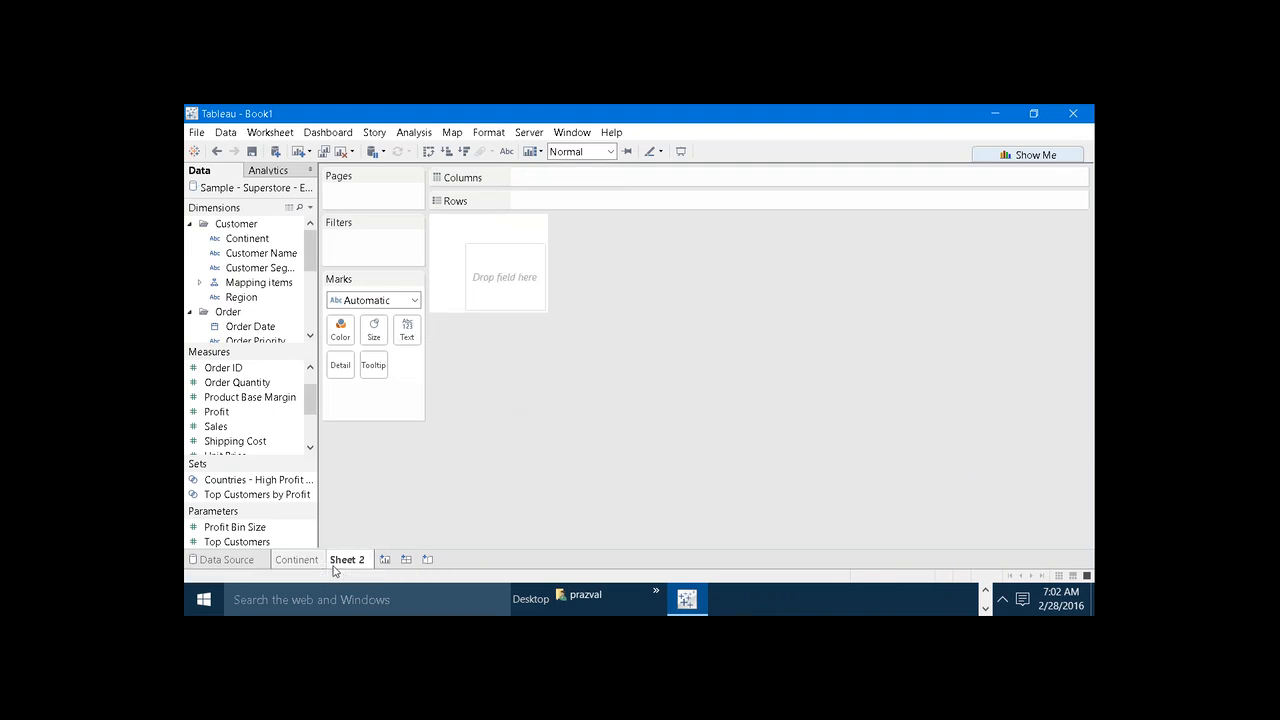
pyautogui.click(200, 285)
pyautogui.moveTo(240, 298); pyautogui.dragTo(529, 200)
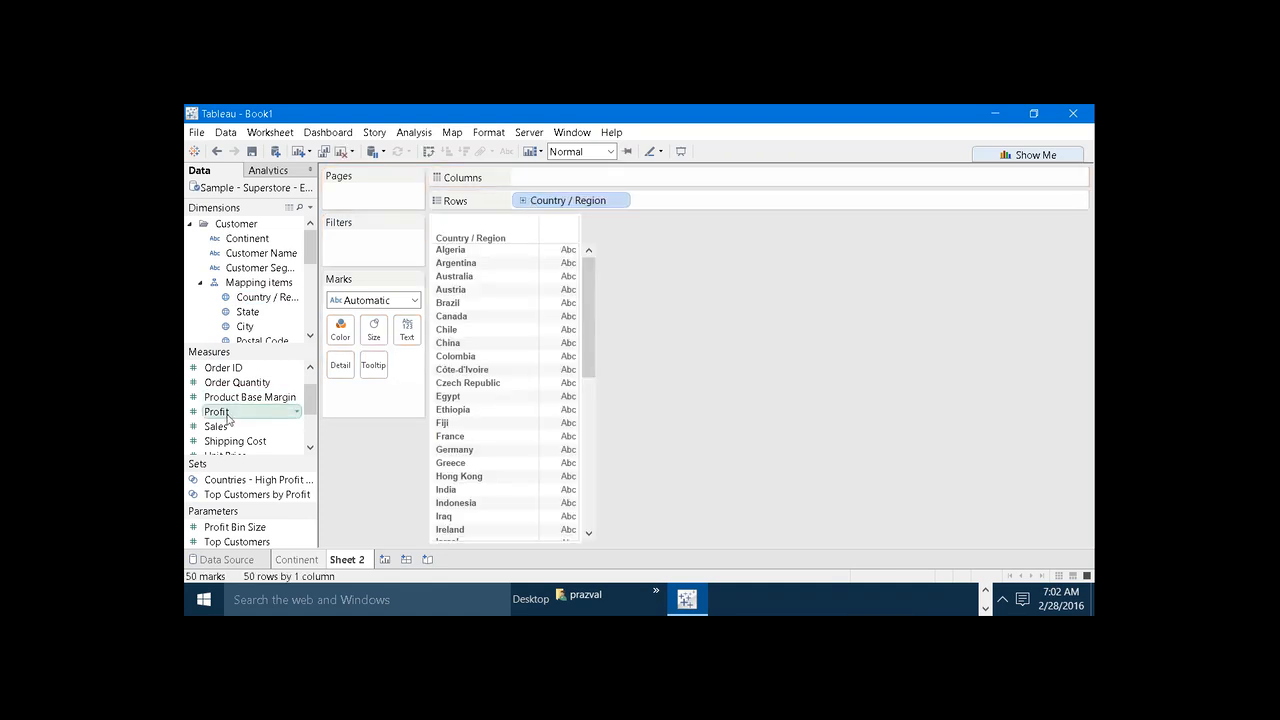
pyautogui.moveTo(228, 424); pyautogui.dragTo(540, 187)
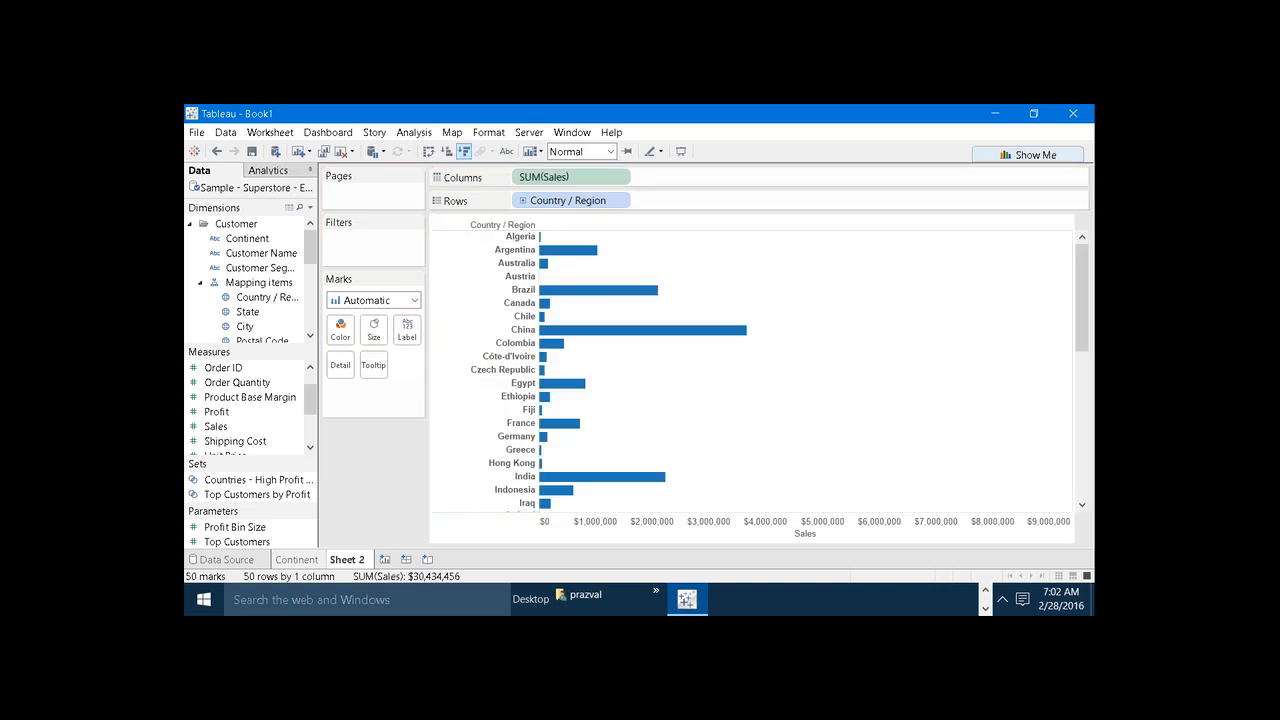
# - Sort the country bars in descending order of sales and colour them by Sales
pyautogui.click(463, 151)
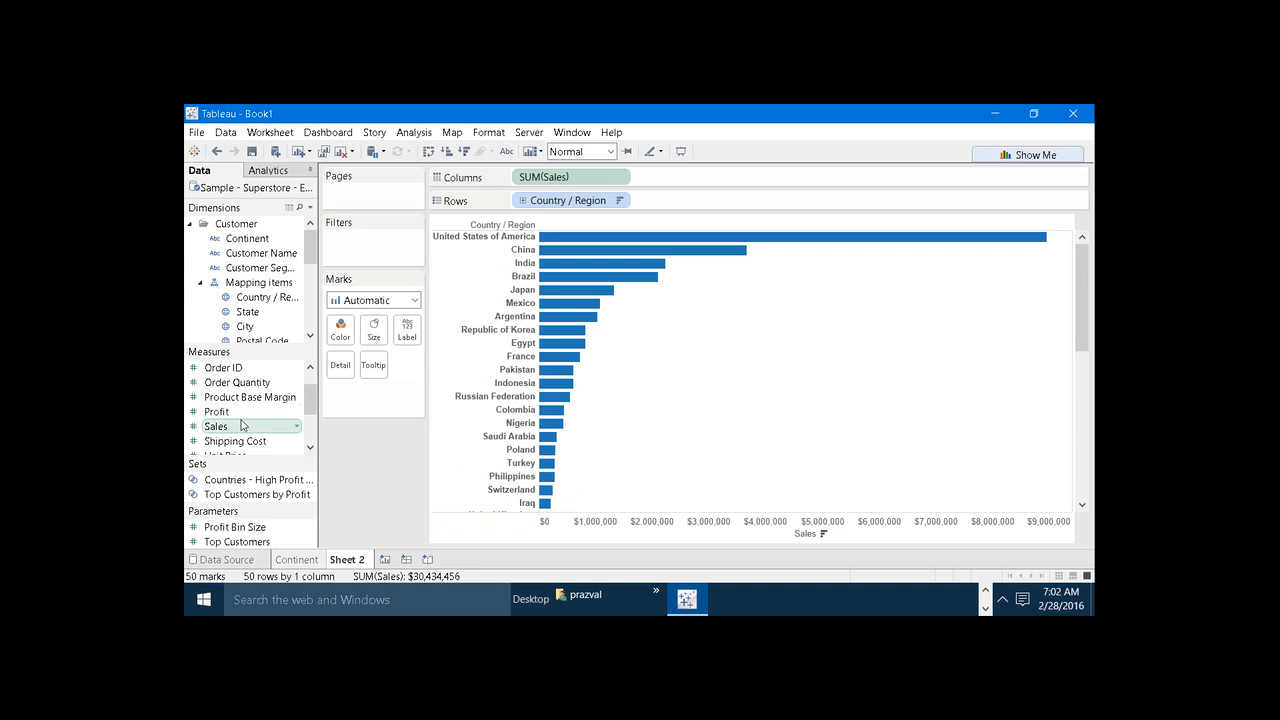
pyautogui.moveTo(241, 426); pyautogui.dragTo(340, 330)
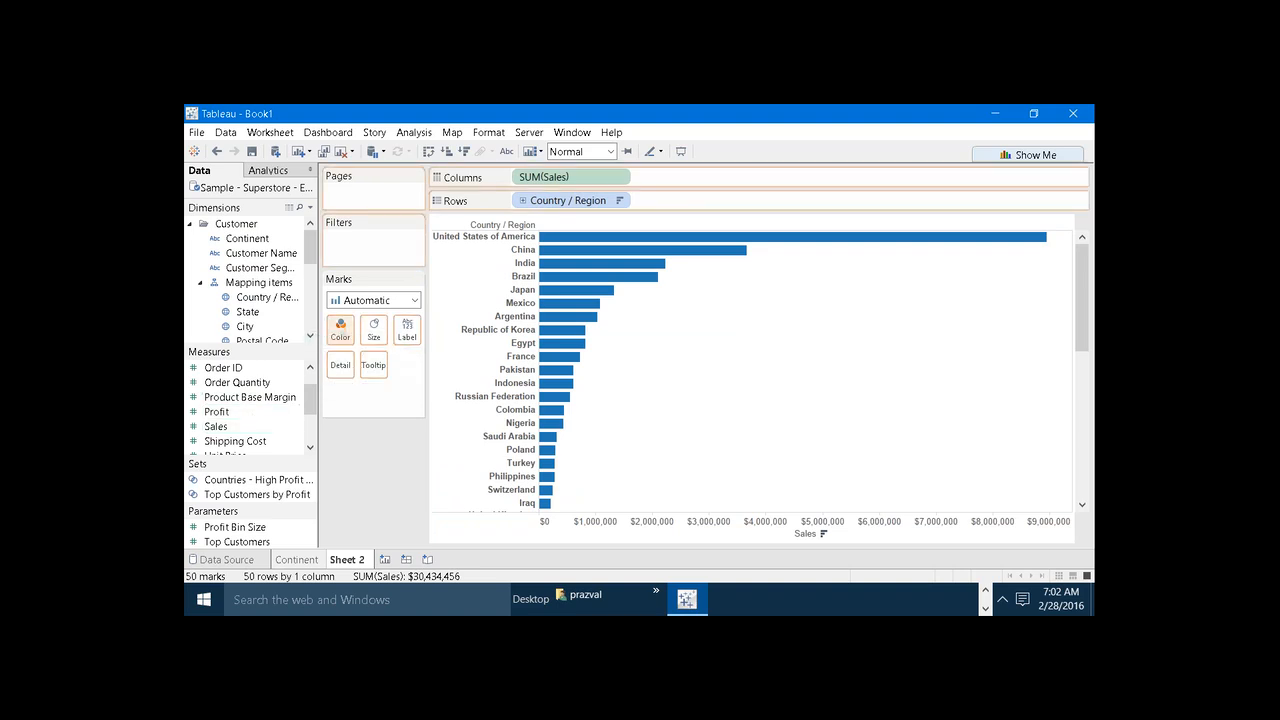
# - Rename the worksheet Sheet 2 as "Country"
pyautogui.rightClick(357, 560)
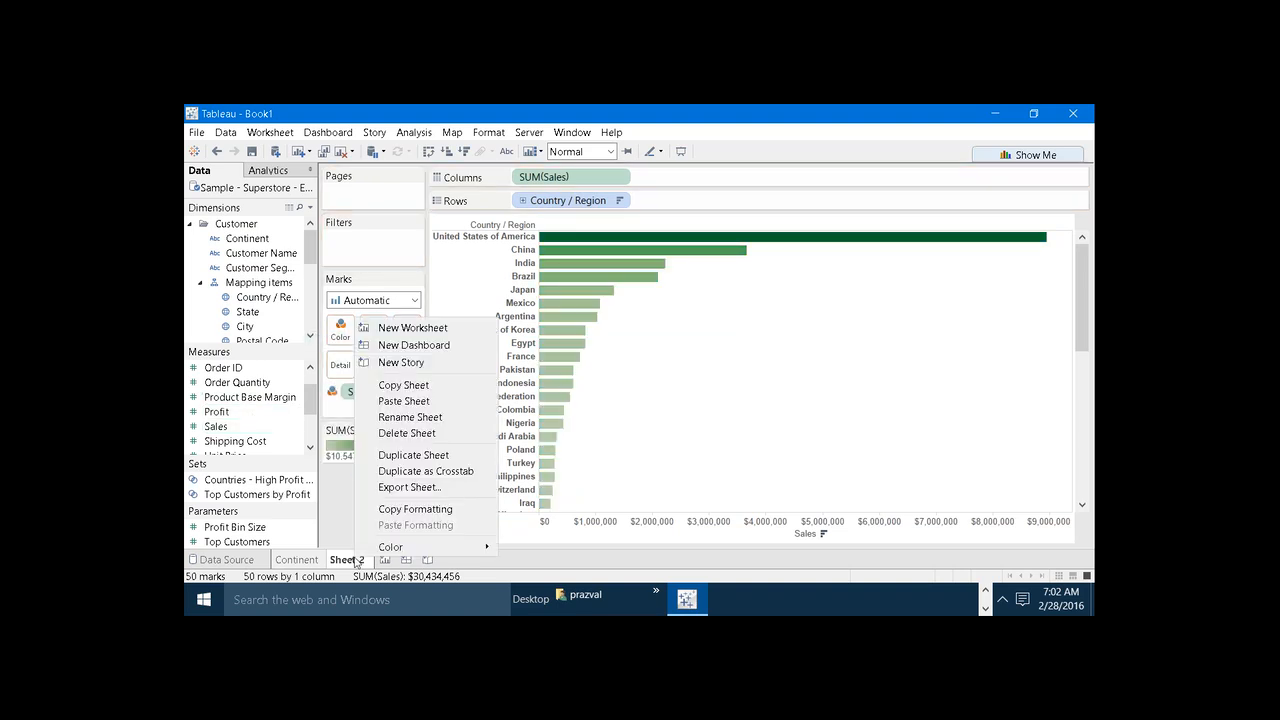
pyautogui.click(410, 417)
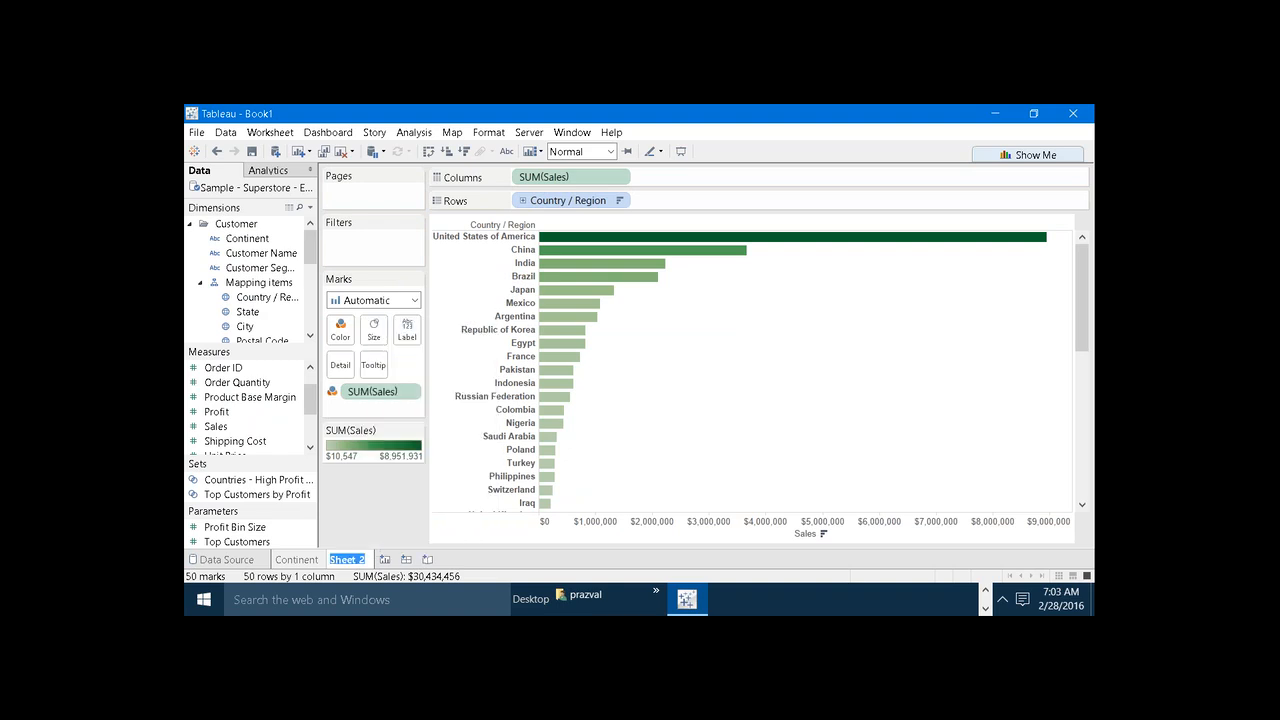
pyautogui.write('country')
pyautogui.click(376, 516)
# - From the Continent sheet, define a filter action named "Continent--Country" with only Continent as source sheet and Country as target sheet
pyautogui.click(313, 559)
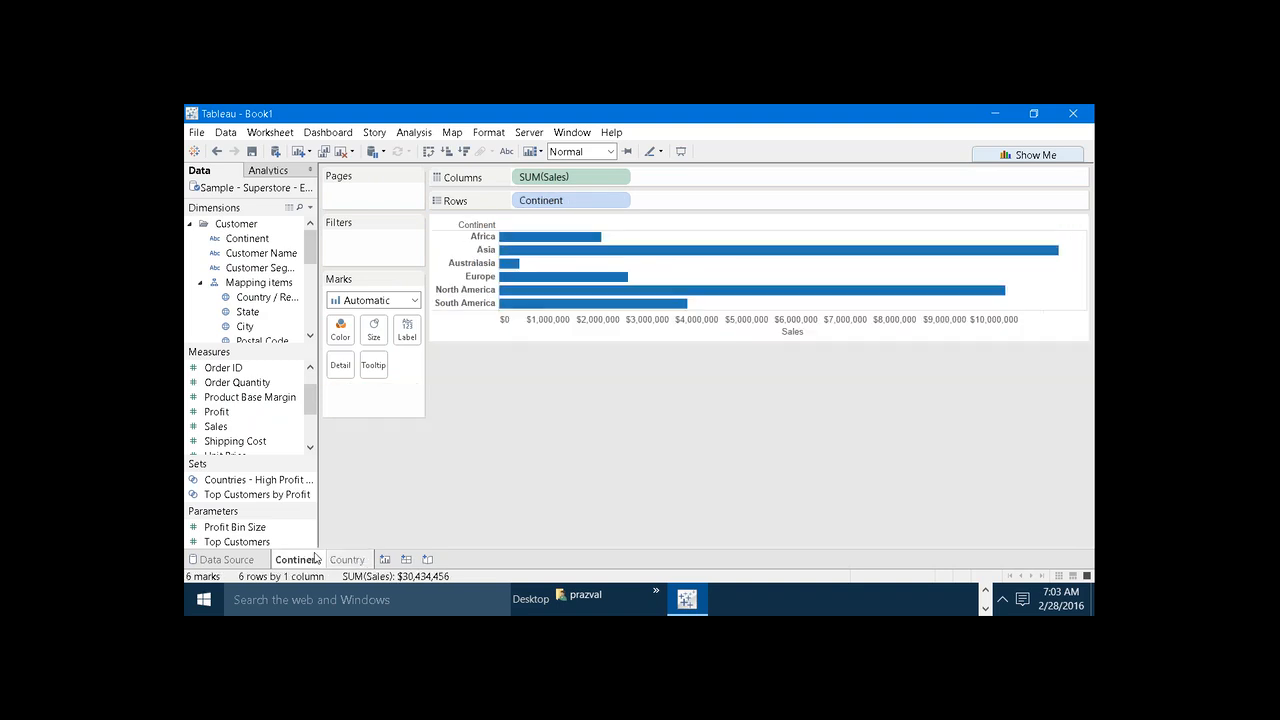
pyautogui.click(346, 559)
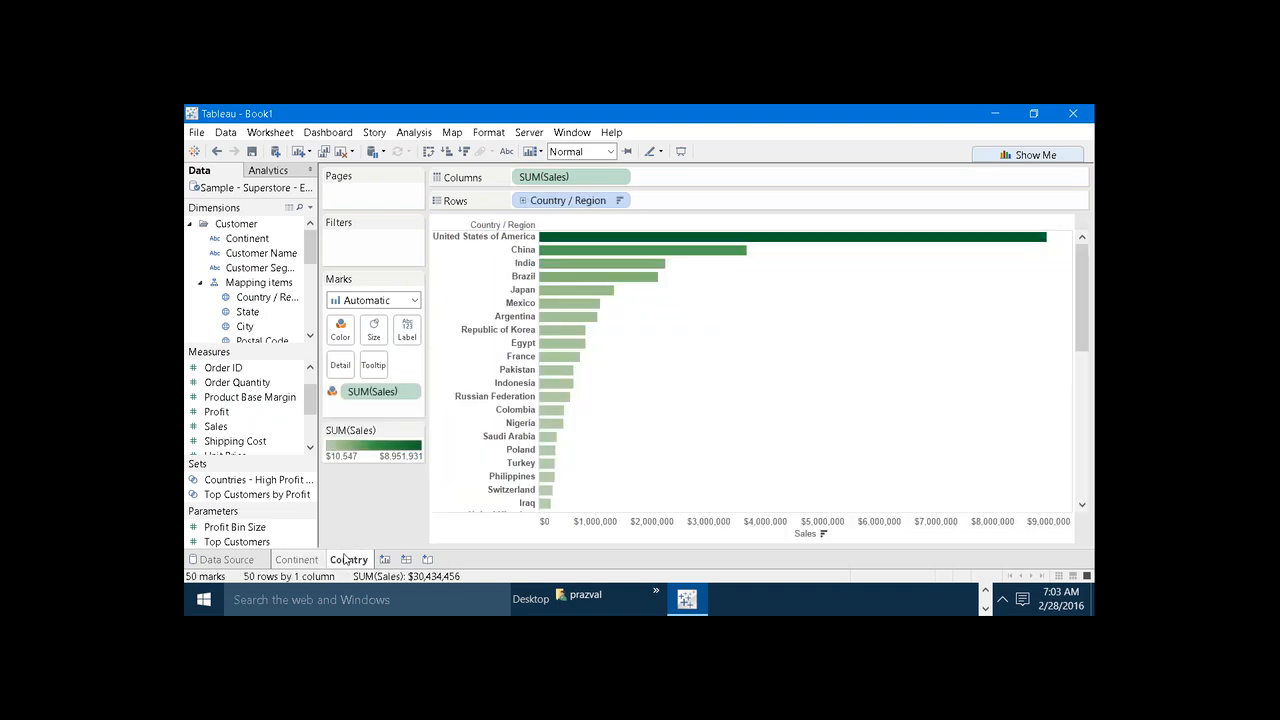
pyautogui.click(318, 561)
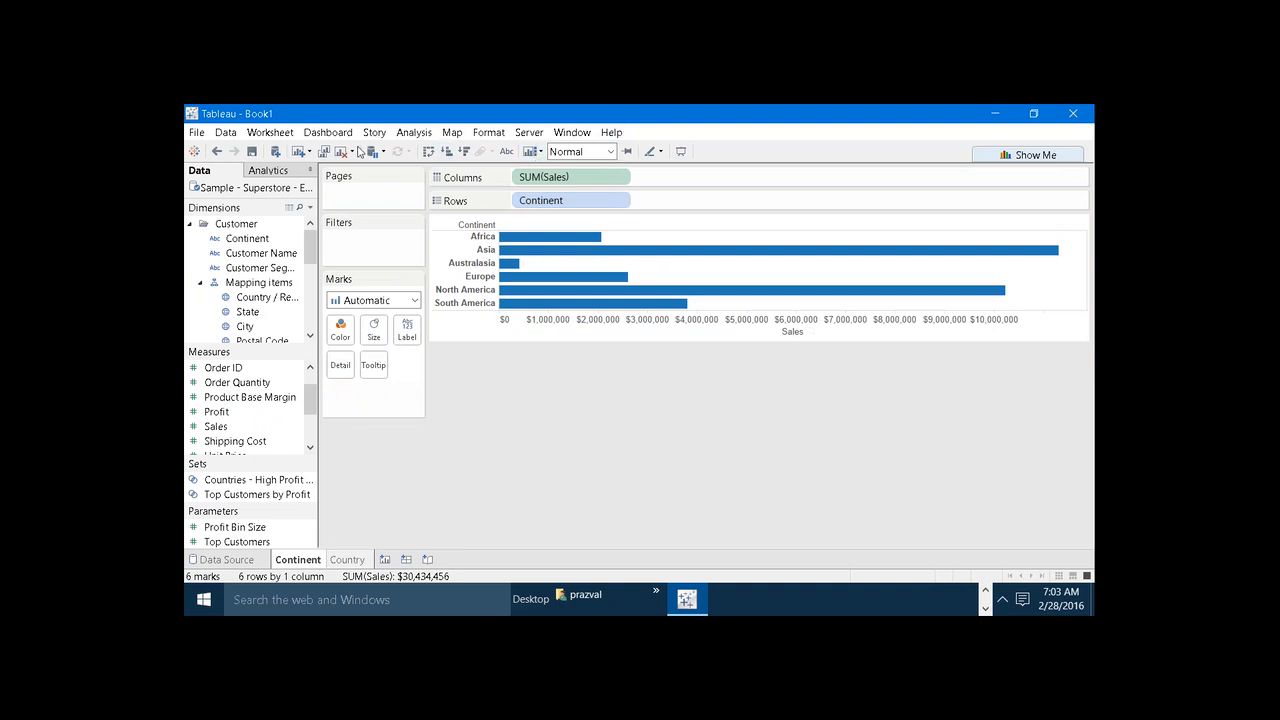
pyautogui.click(272, 133)
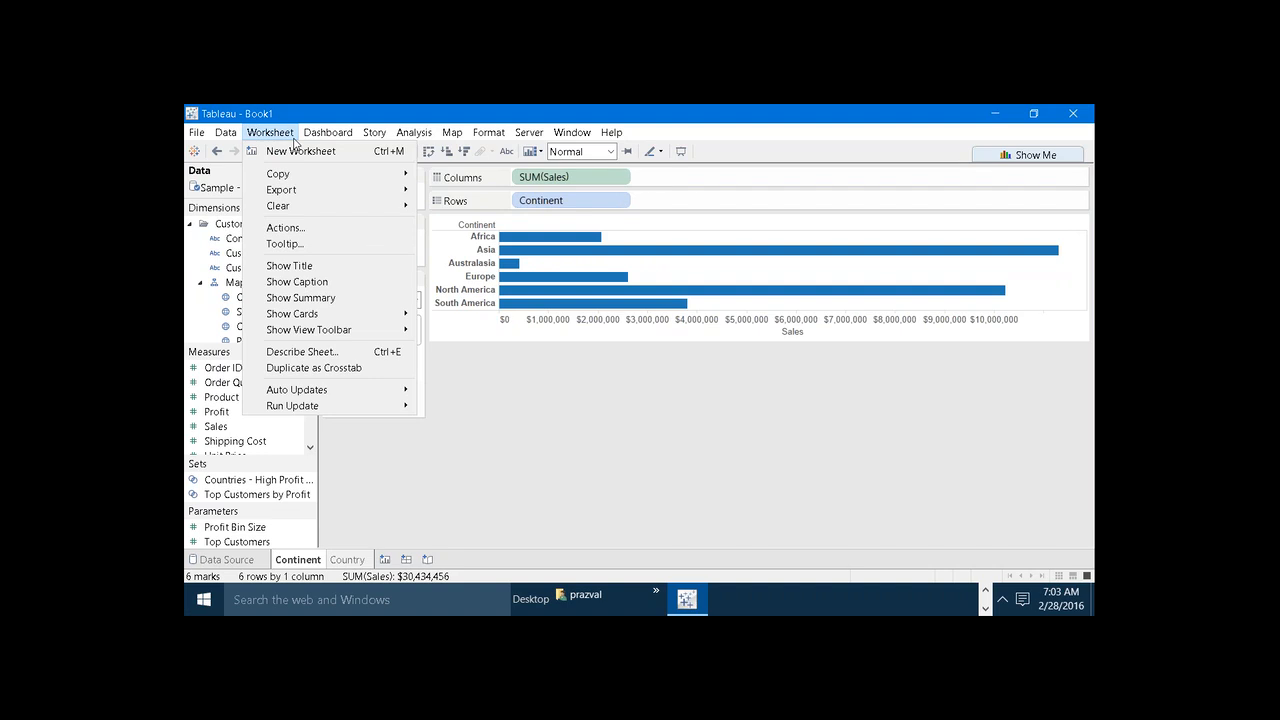
pyautogui.click(306, 231)
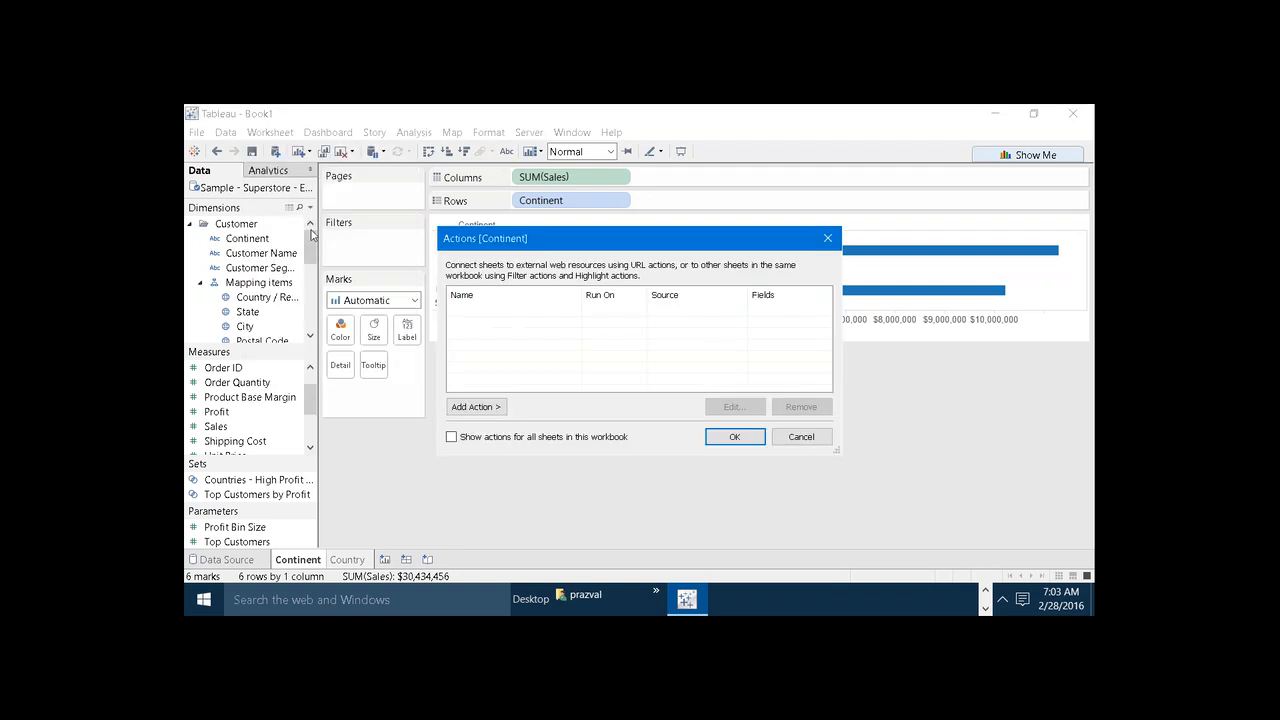
pyautogui.click(476, 407)
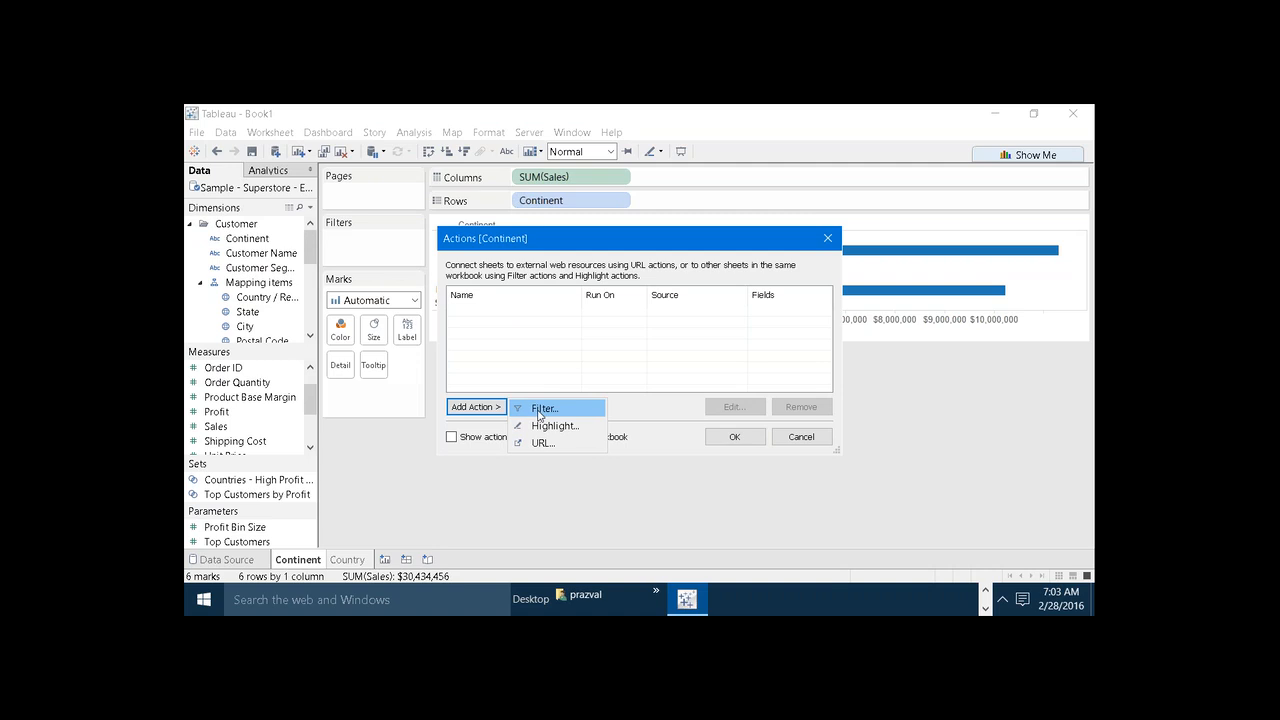
pyautogui.click(542, 409)
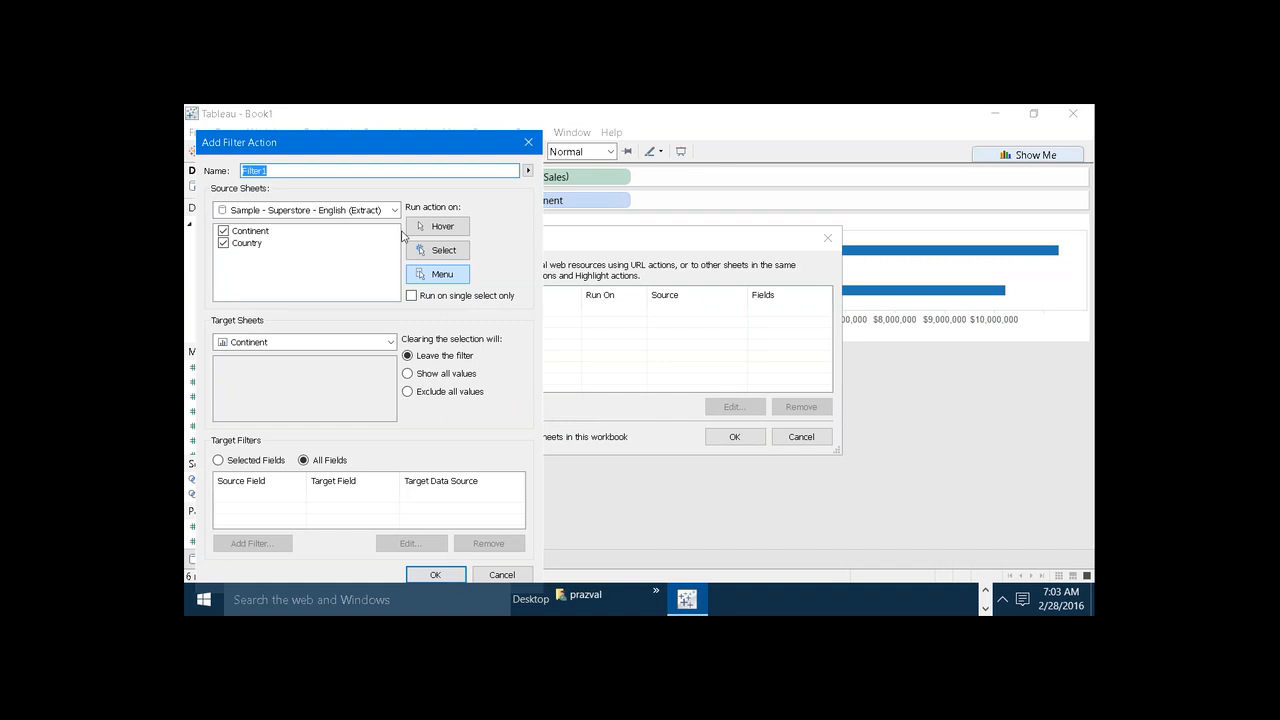
pyautogui.write('Continent--Country')
pyautogui.click(224, 245)
pyautogui.click(301, 343)
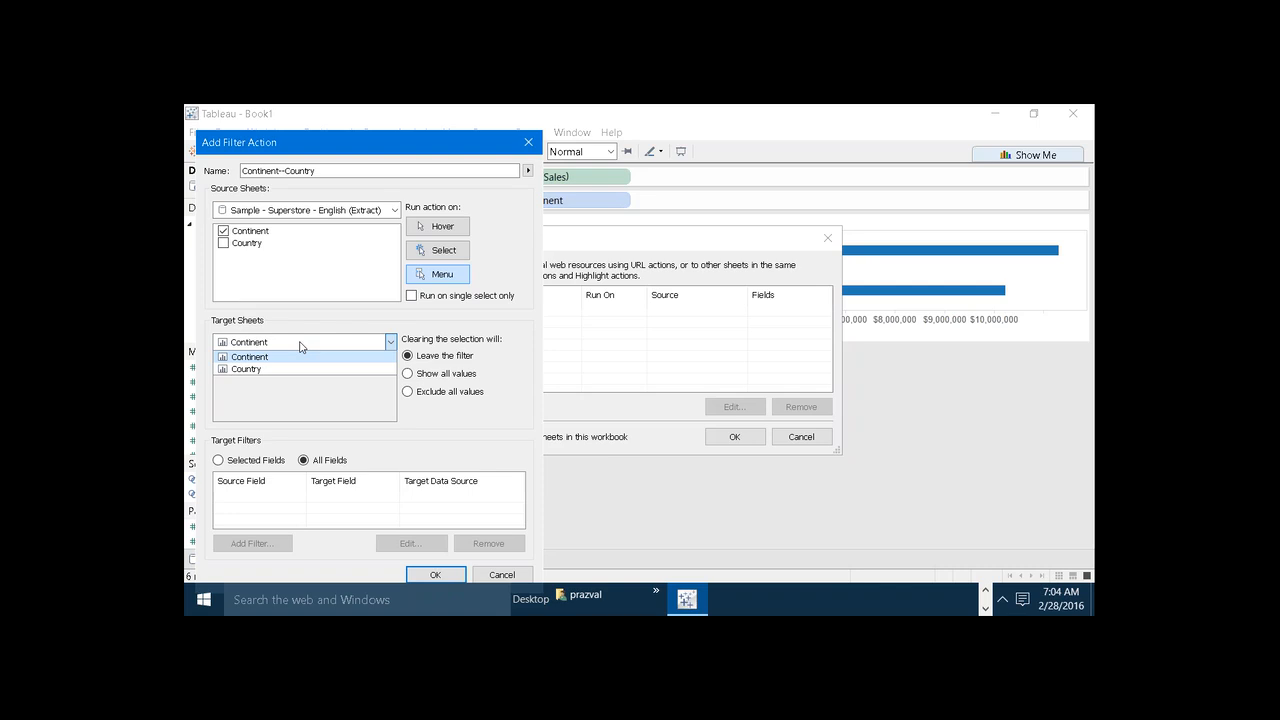
pyautogui.click(289, 369)
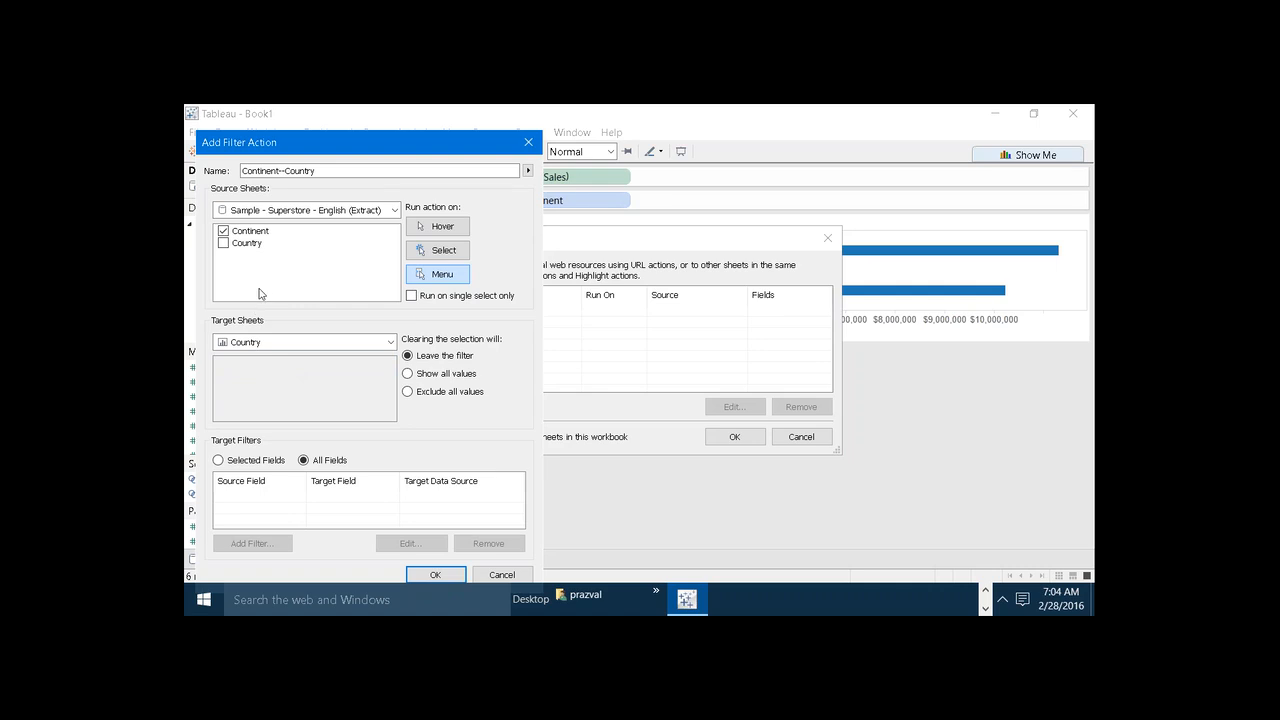
# - Switch to the Paint diagram and add the red text label "continent" just above the SHEET1 box
pyautogui.click(985, 591)
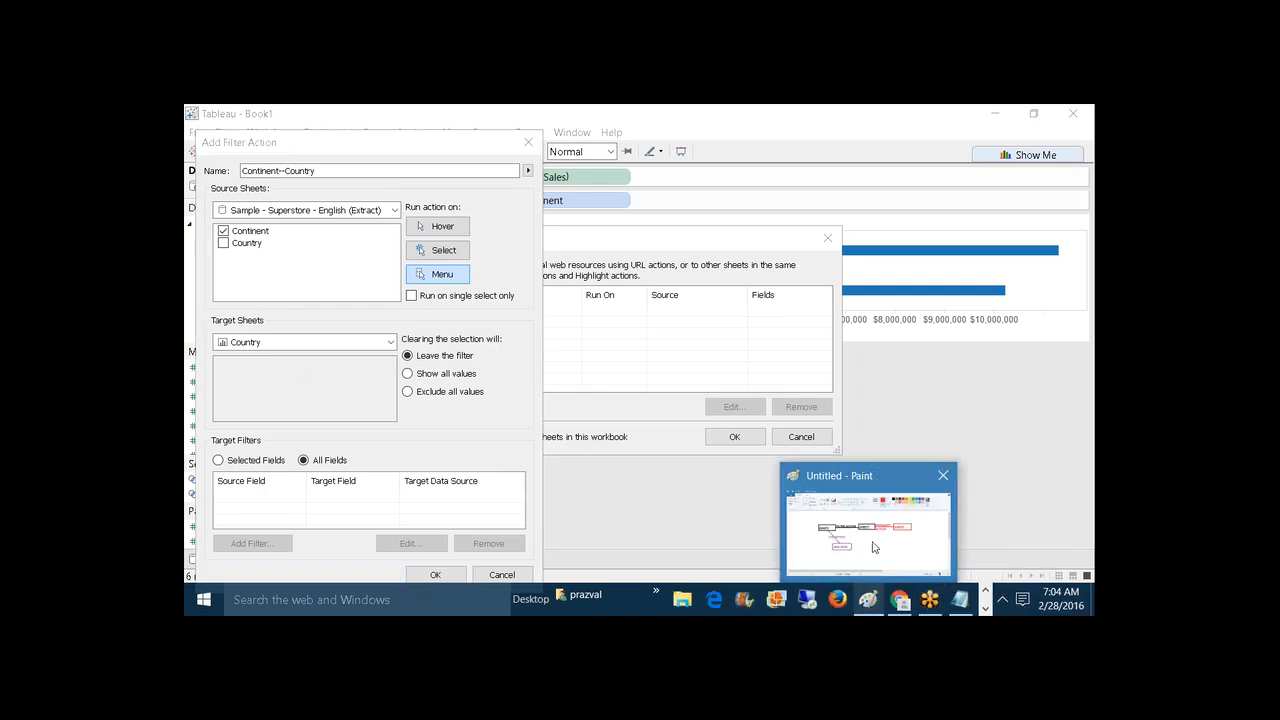
pyautogui.click(870, 599)
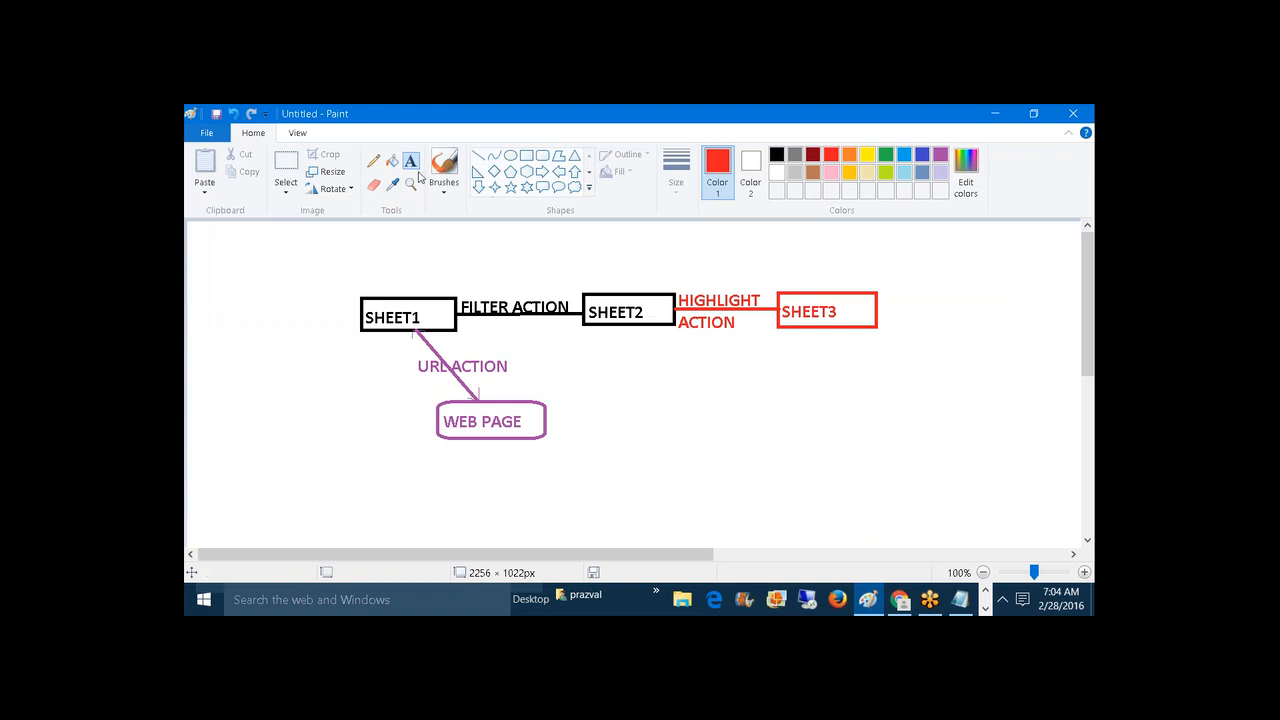
pyautogui.moveTo(361, 281); pyautogui.dragTo(552, 358)
pyautogui.write('con')
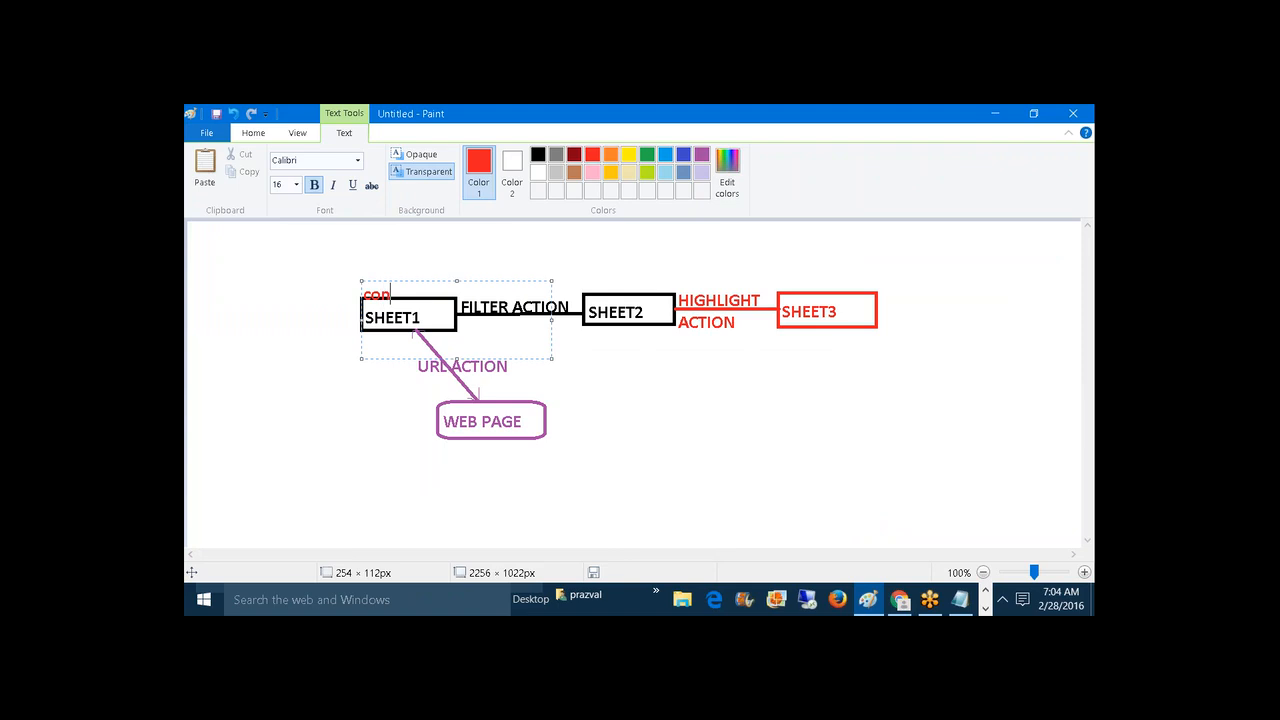
pyautogui.write('tintne')
pyautogui.press('BackSpace')
pyautogui.press('BackSpace')
pyautogui.press('BackSpace')
pyautogui.press('BackSpace')
pyautogui.write('nent')
pyautogui.moveTo(456, 281); pyautogui.dragTo(465, 272)
pyautogui.click(612, 391)
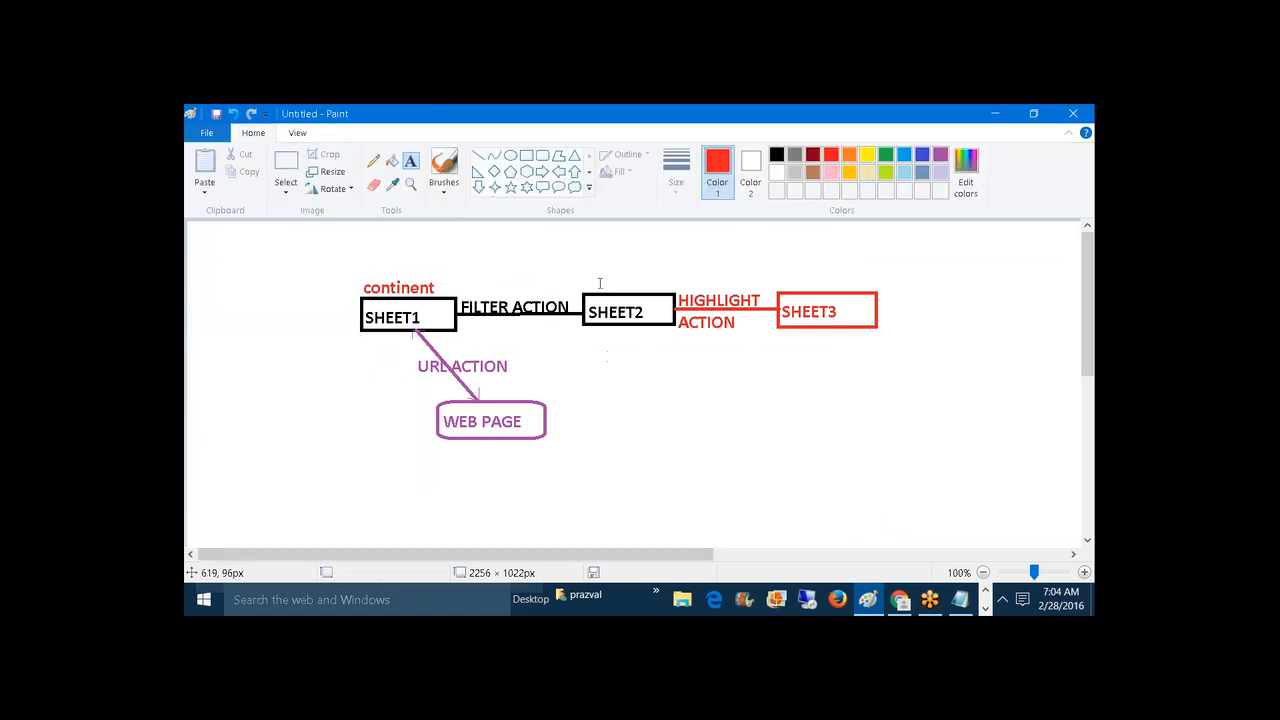
# - Add the red text label "country" just above the SHEET2 box
pyautogui.moveTo(581, 274); pyautogui.dragTo(770, 377)
pyautogui.write('co')
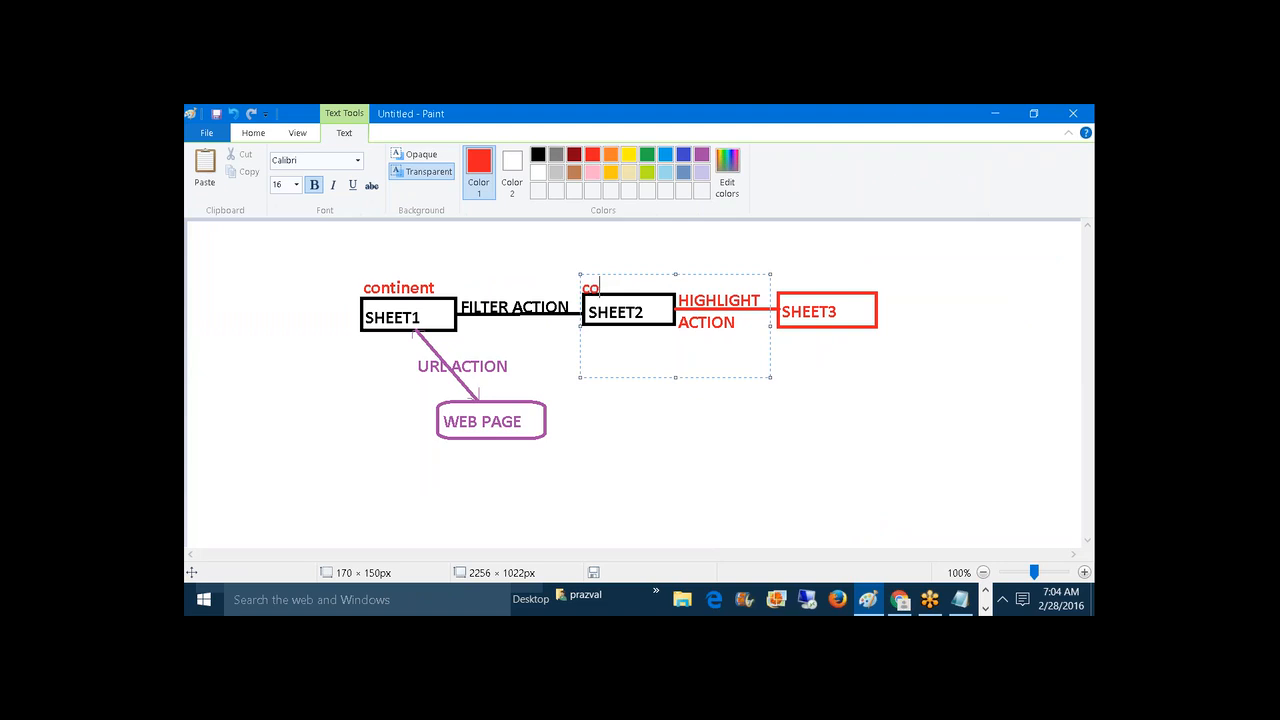
pyautogui.write('untry')
pyautogui.click(728, 478)
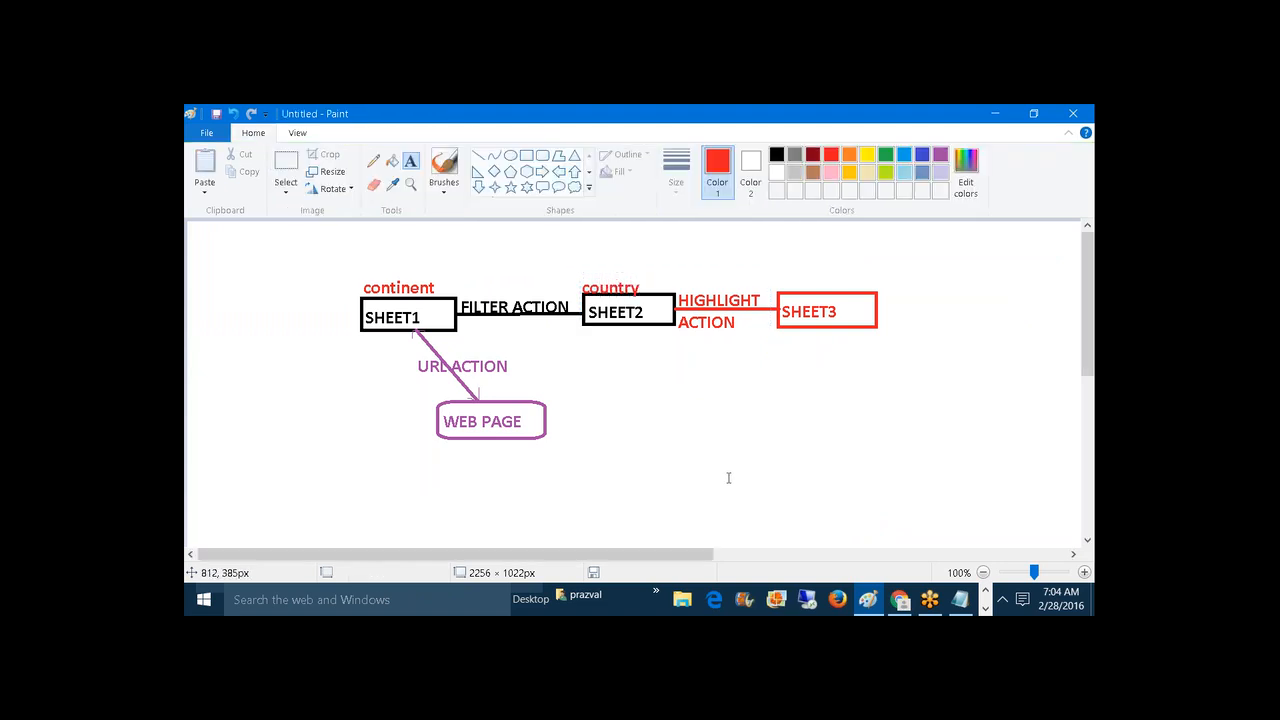
# - Circle the continent and country labels with the red Pencil, draw an arrow from continent to country, and add marks above both
pyautogui.click(373, 160)
pyautogui.moveTo(362, 292)
pyautogui.mouseDown()
pyautogui.moveTo(350, 296)
pyautogui.moveTo(442, 288)
pyautogui.moveTo(365, 277)
pyautogui.moveTo(355, 290)
pyautogui.mouseUp()
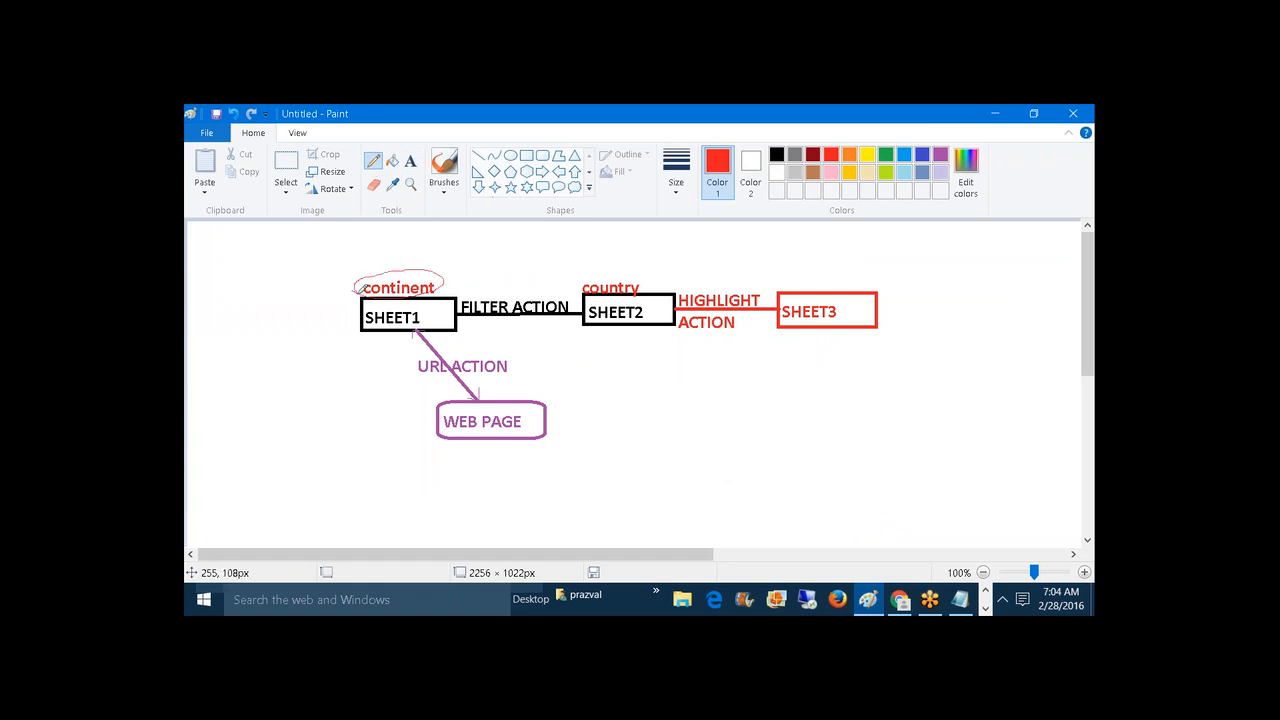
pyautogui.moveTo(583, 286)
pyautogui.mouseDown()
pyautogui.moveTo(615, 298)
pyautogui.moveTo(648, 278)
pyautogui.moveTo(600, 270)
pyautogui.moveTo(580, 289)
pyautogui.mouseUp()
pyautogui.moveTo(440, 270)
pyautogui.mouseDown()
pyautogui.moveTo(494, 258)
pyautogui.moveTo(579, 267)
pyautogui.mouseUp()
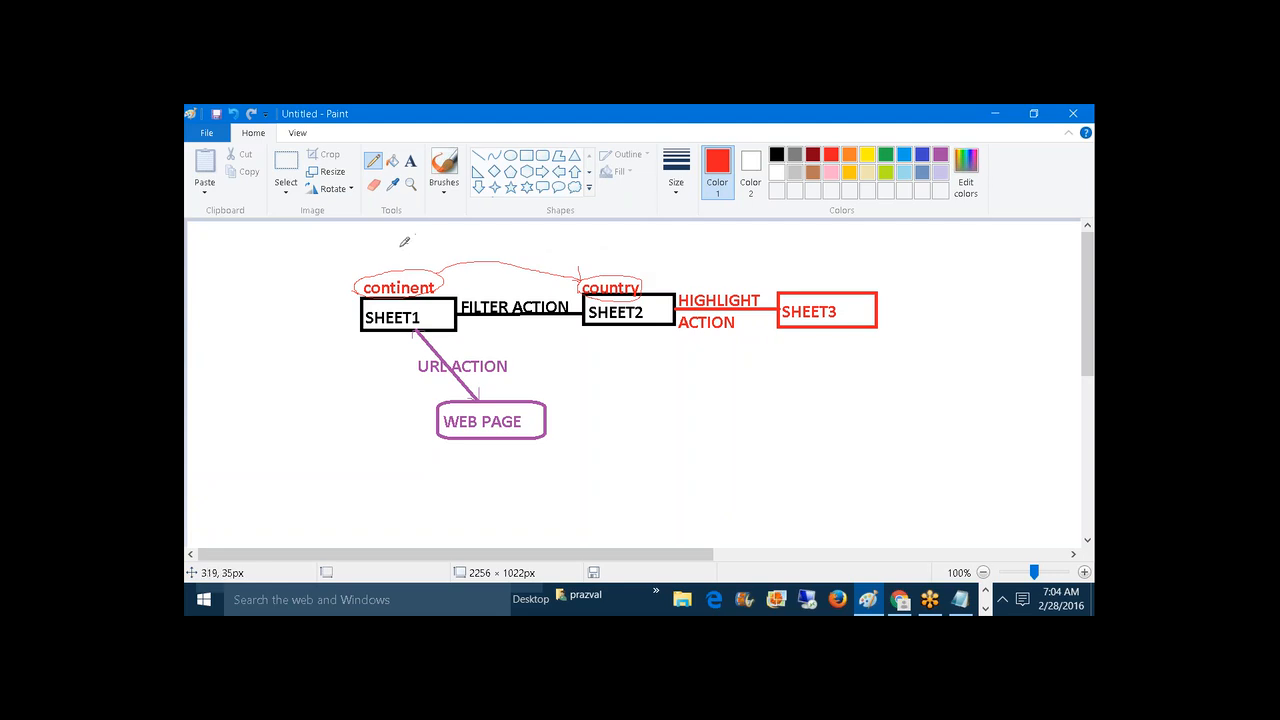
pyautogui.moveTo(409, 244); pyautogui.dragTo(398, 265)
pyautogui.moveTo(612, 268)
pyautogui.mouseDown()
pyautogui.moveTo(612, 244)
pyautogui.moveTo(626, 242)
pyautogui.mouseUp()
# - Switch back to Tableau, set the Continent--Country filter action to run on Hover, and accept the action settings
pyautogui.click(986, 608)
pyautogui.click(686, 598)
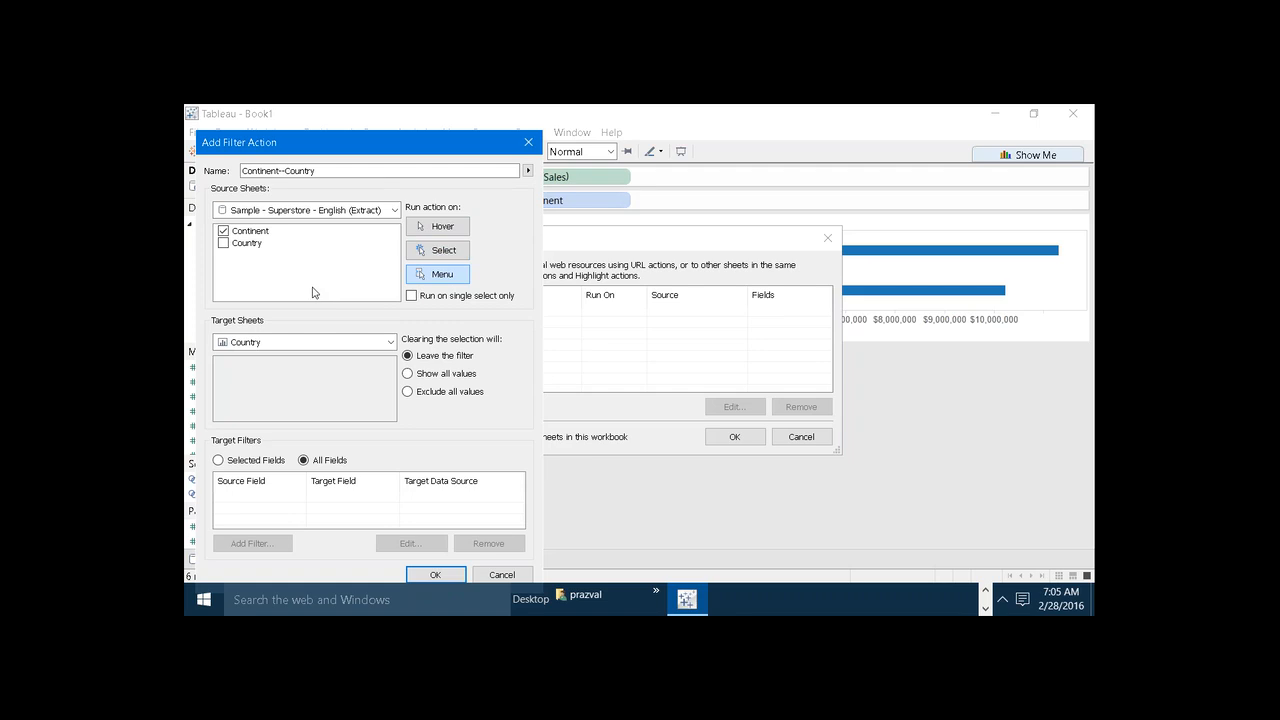
pyautogui.click(439, 231)
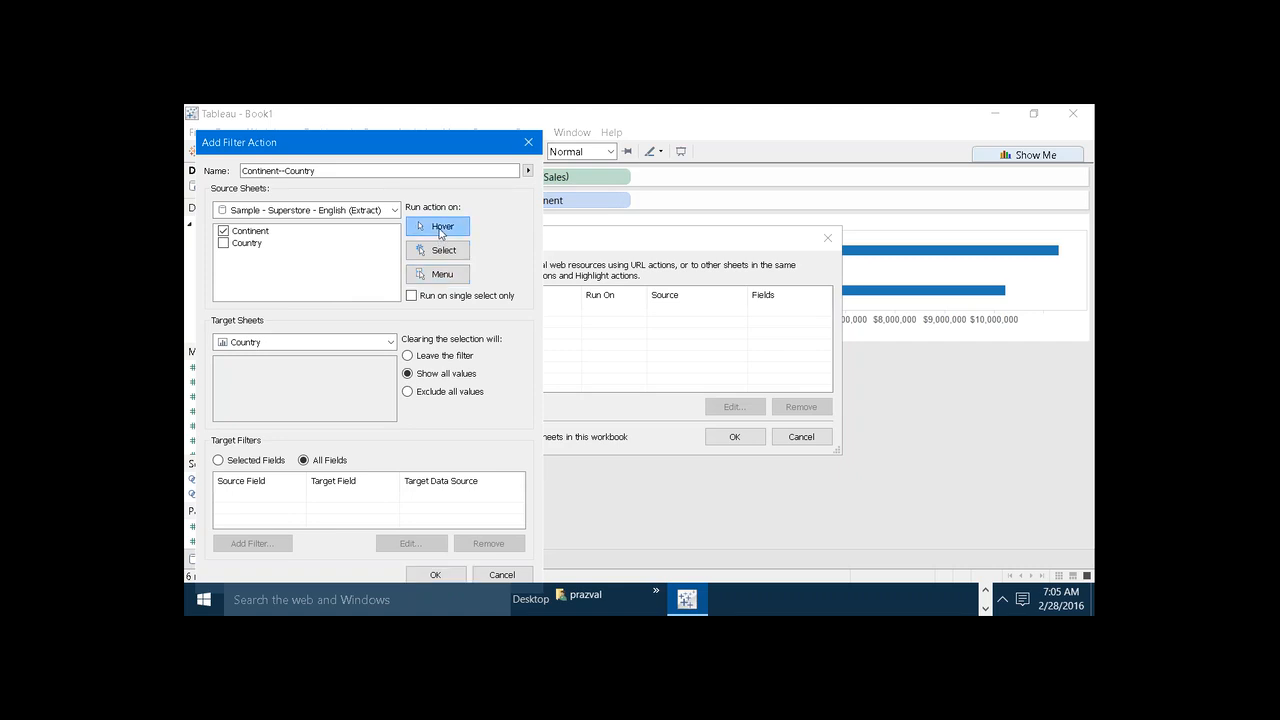
pyautogui.click(450, 577)
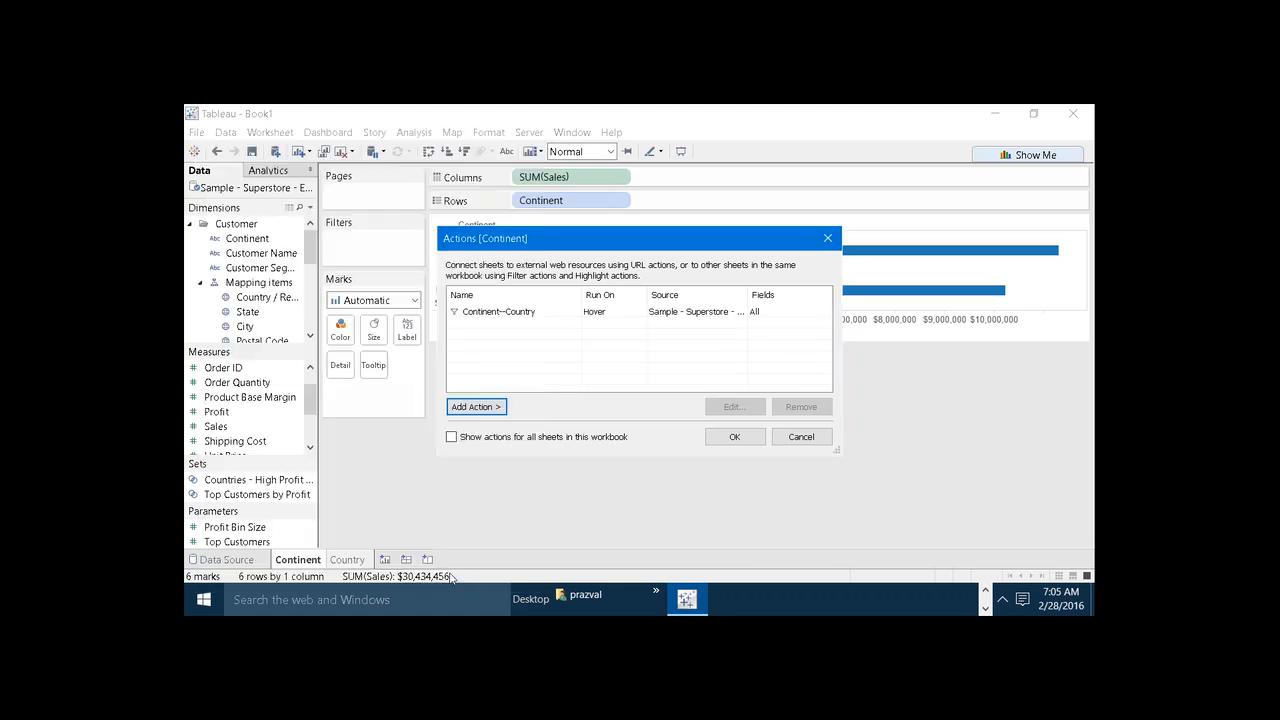
pyautogui.click(734, 437)
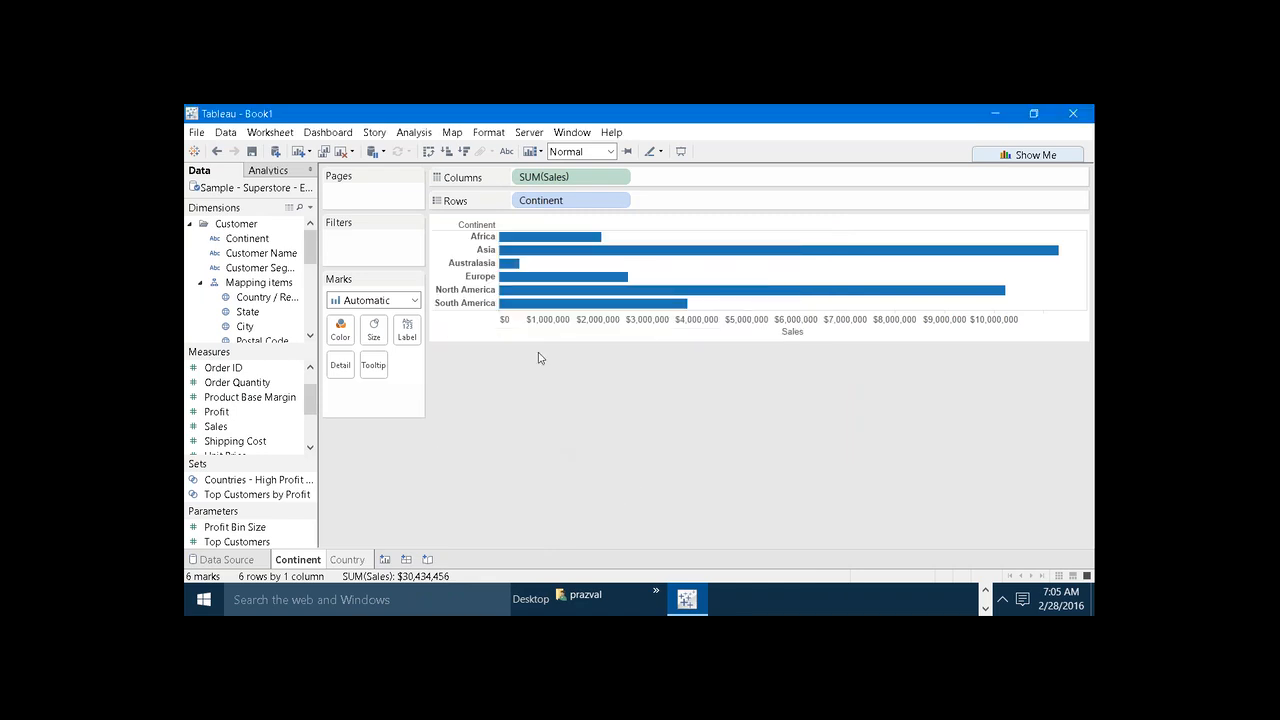
# - Test the filter action from the South America, Asia and North America bars, examining the filtered Country sheet and returning to Continent each time
pyautogui.click(521, 301)
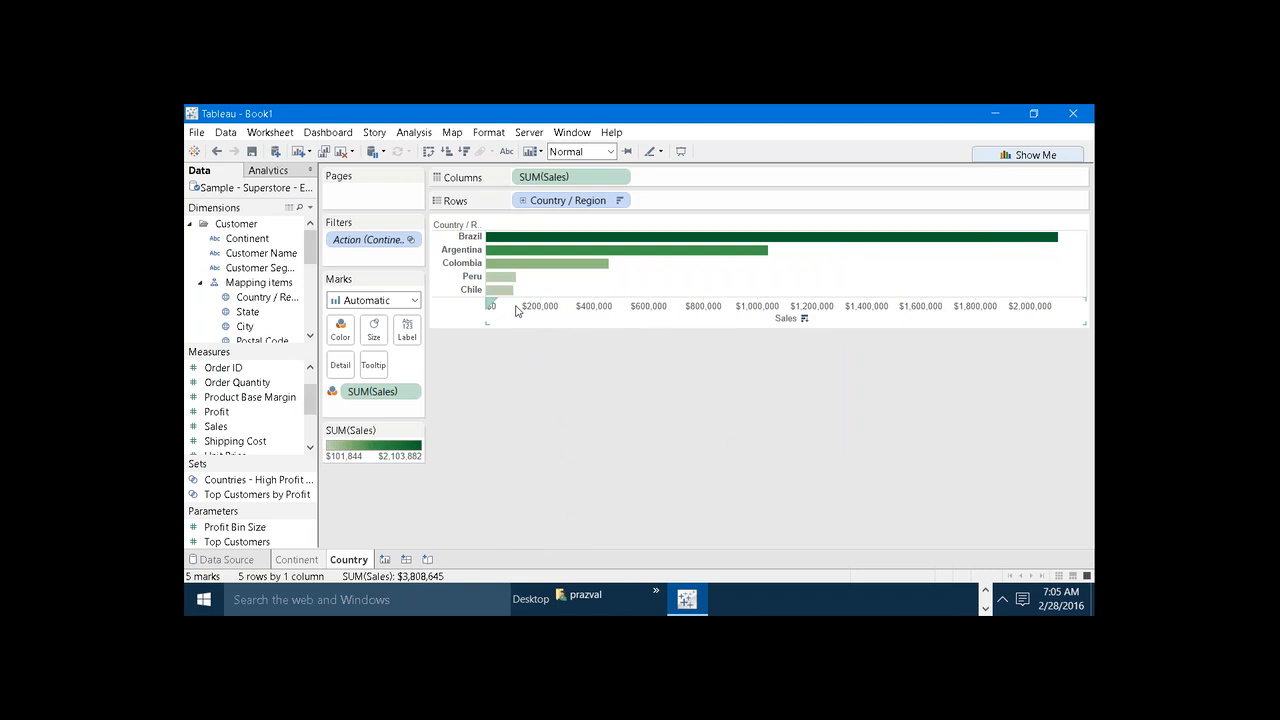
pyautogui.moveTo(537, 268)
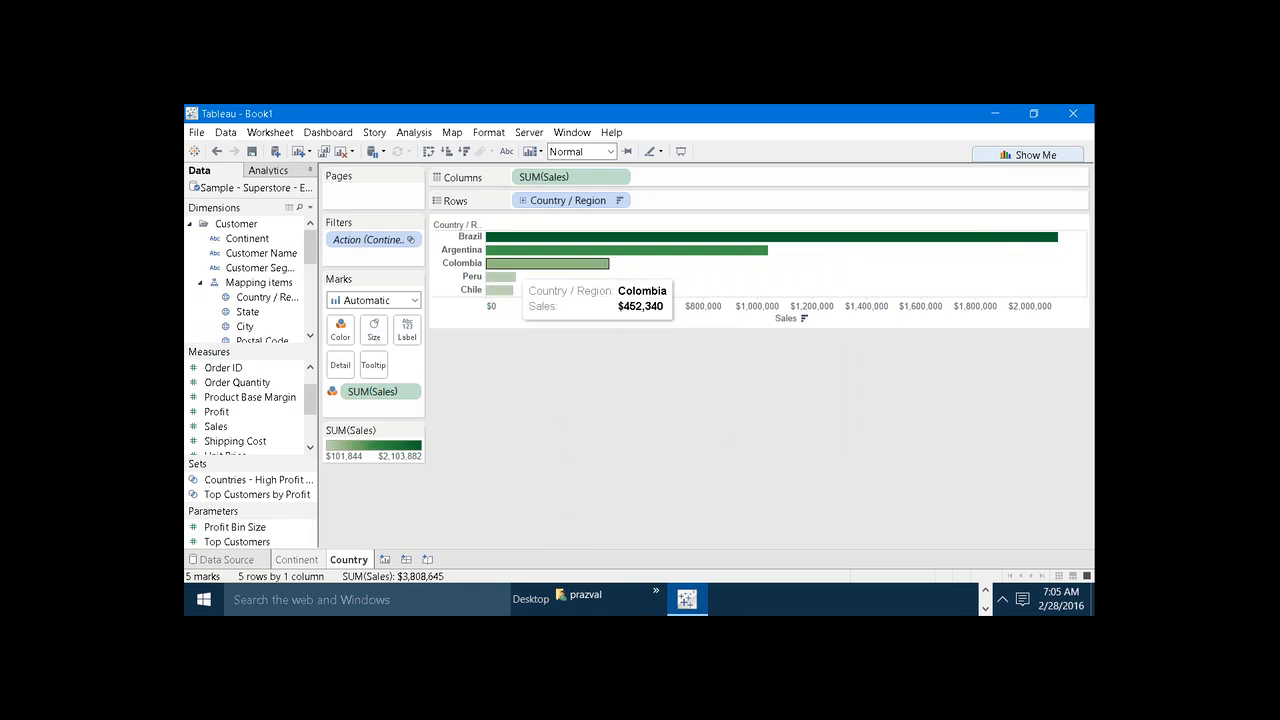
pyautogui.moveTo(515, 240)
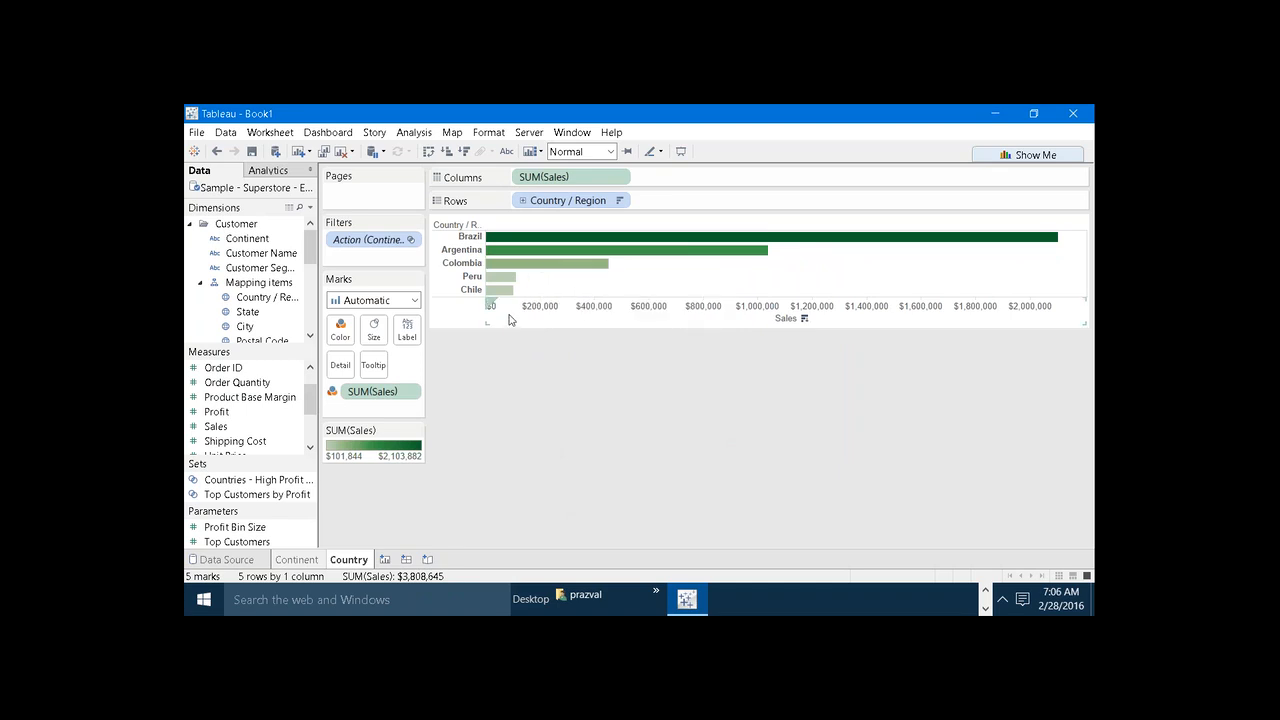
pyautogui.click(304, 563)
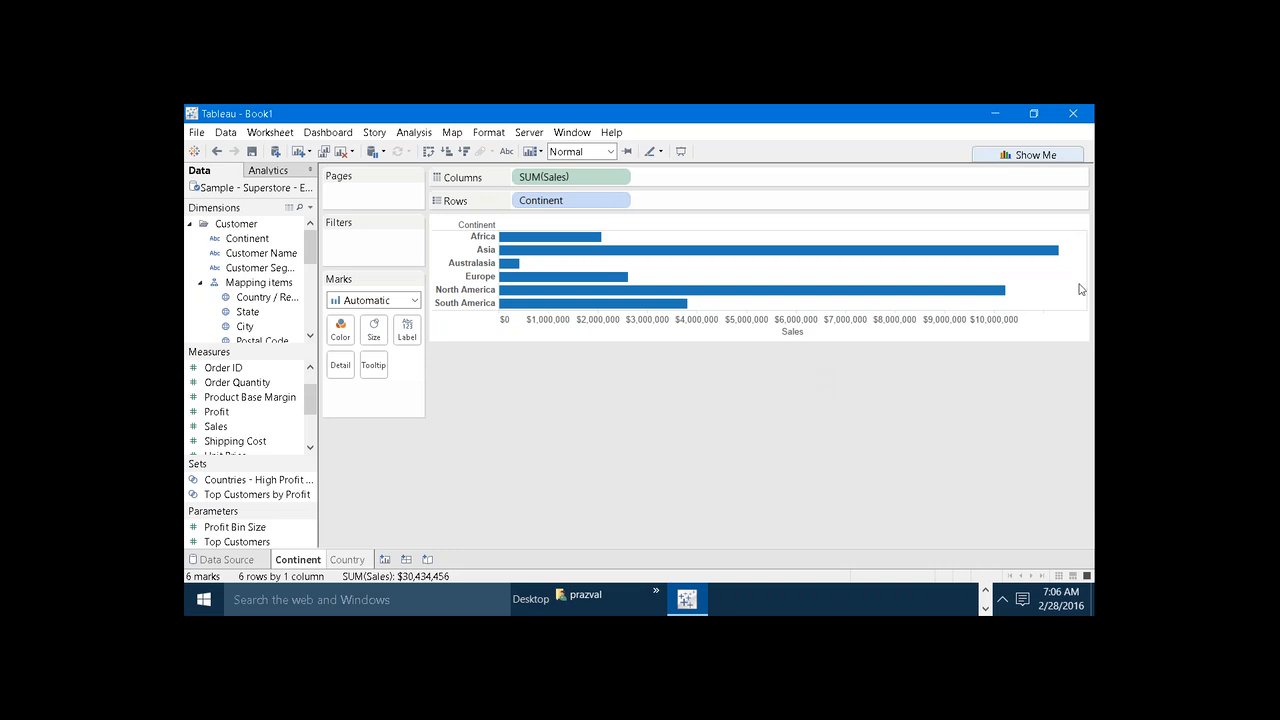
pyautogui.click(1044, 252)
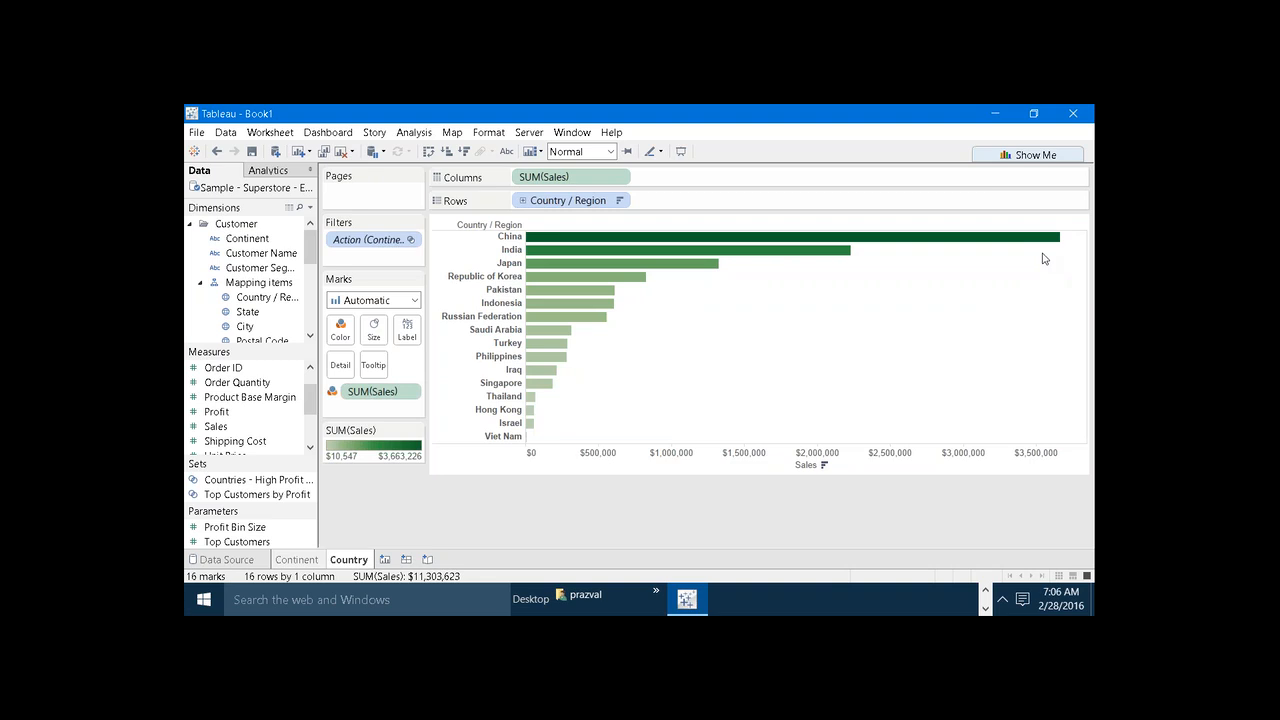
pyautogui.moveTo(602, 304)
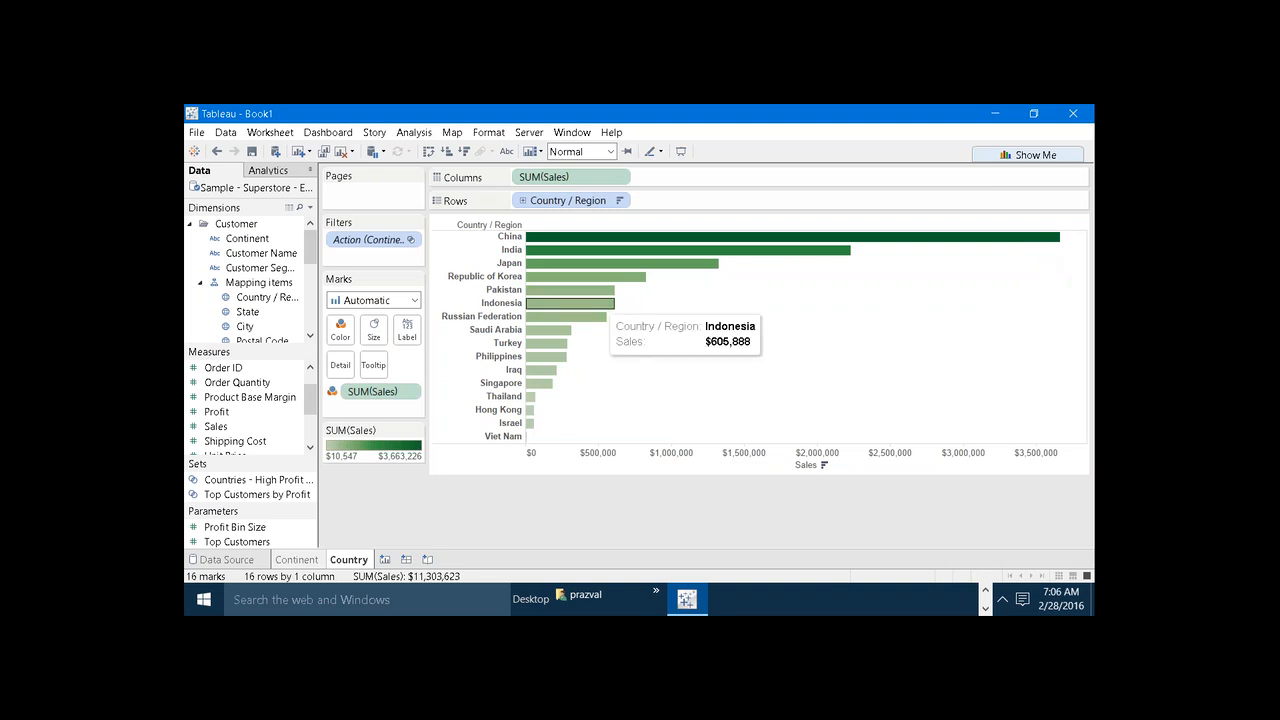
pyautogui.moveTo(560, 378)
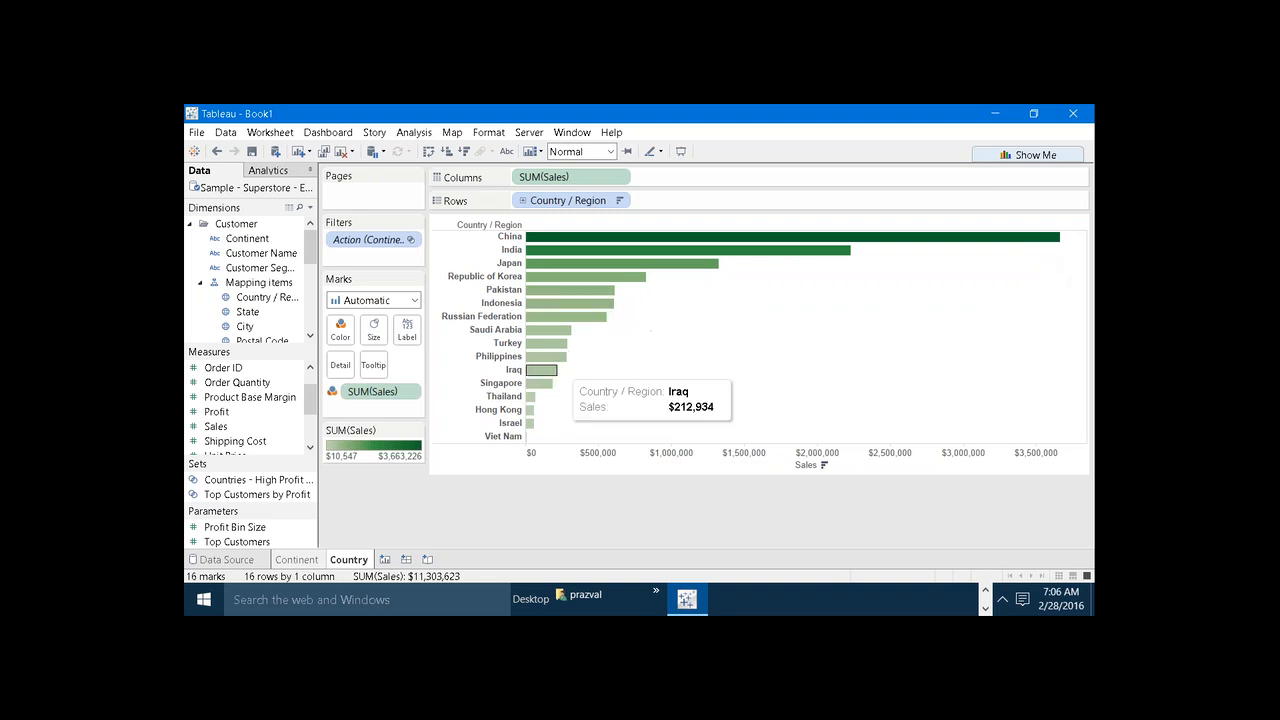
pyautogui.click(313, 559)
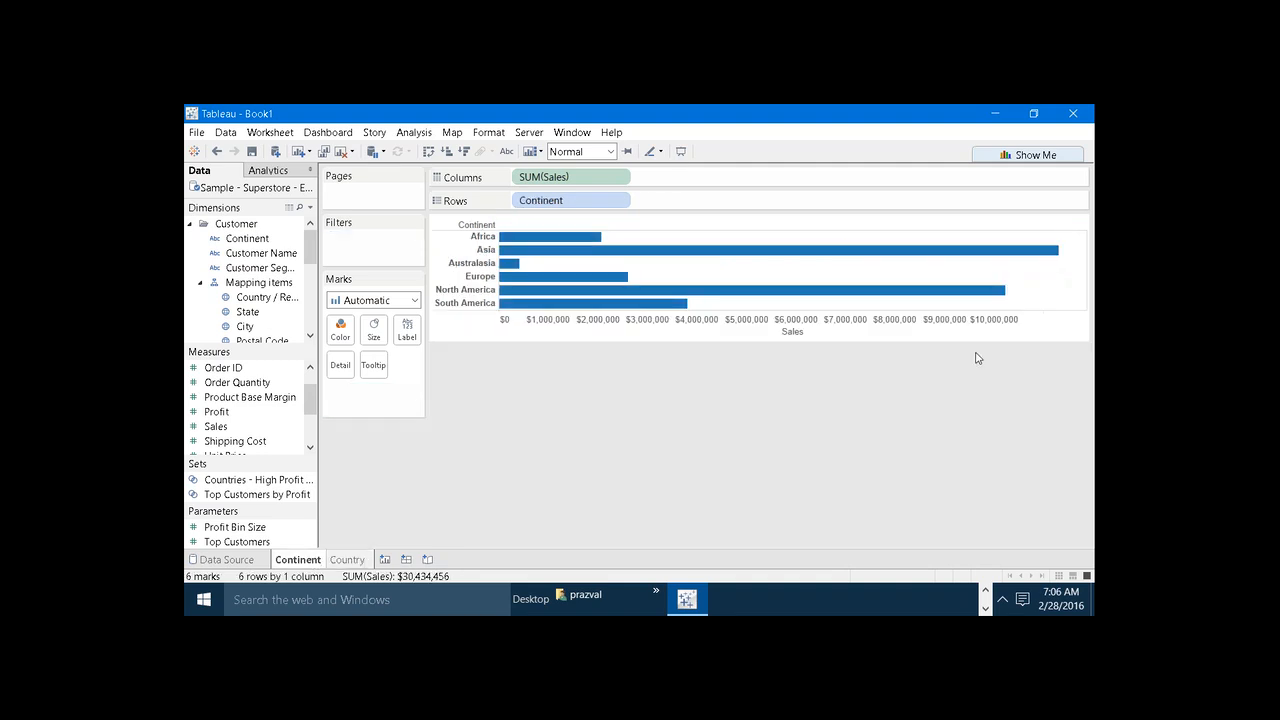
pyautogui.click(978, 290)
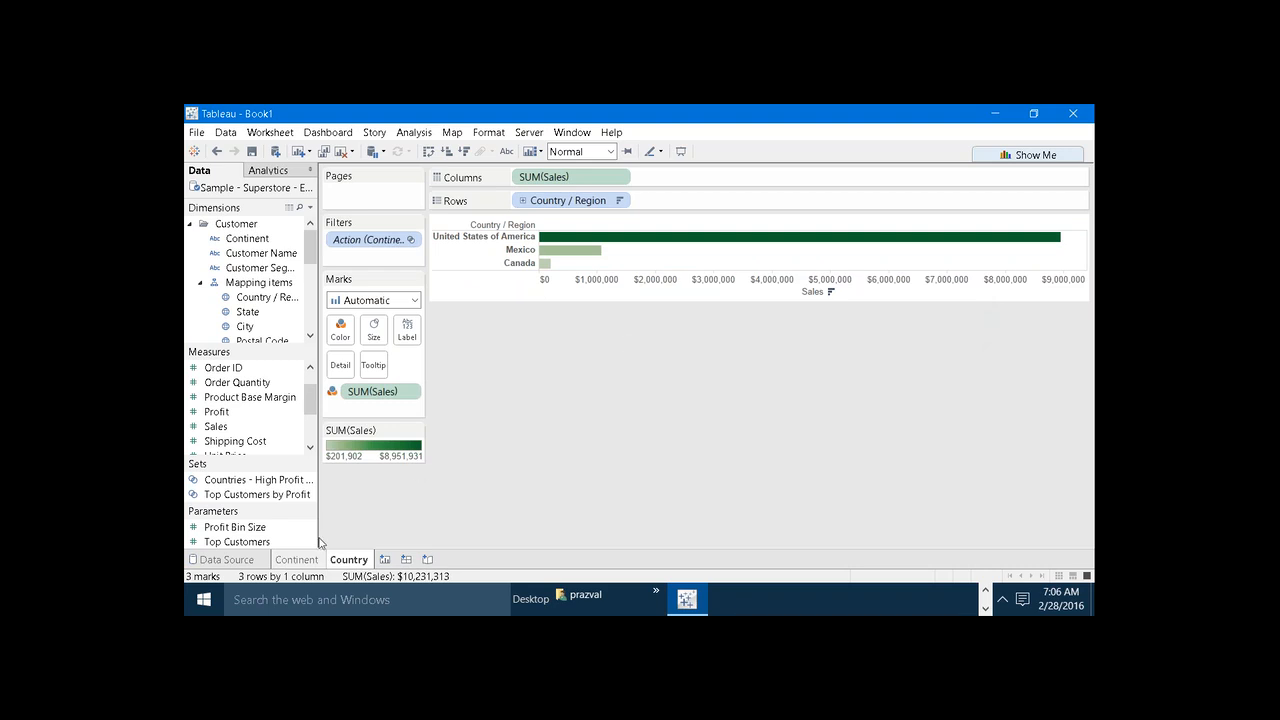
pyautogui.click(314, 557)
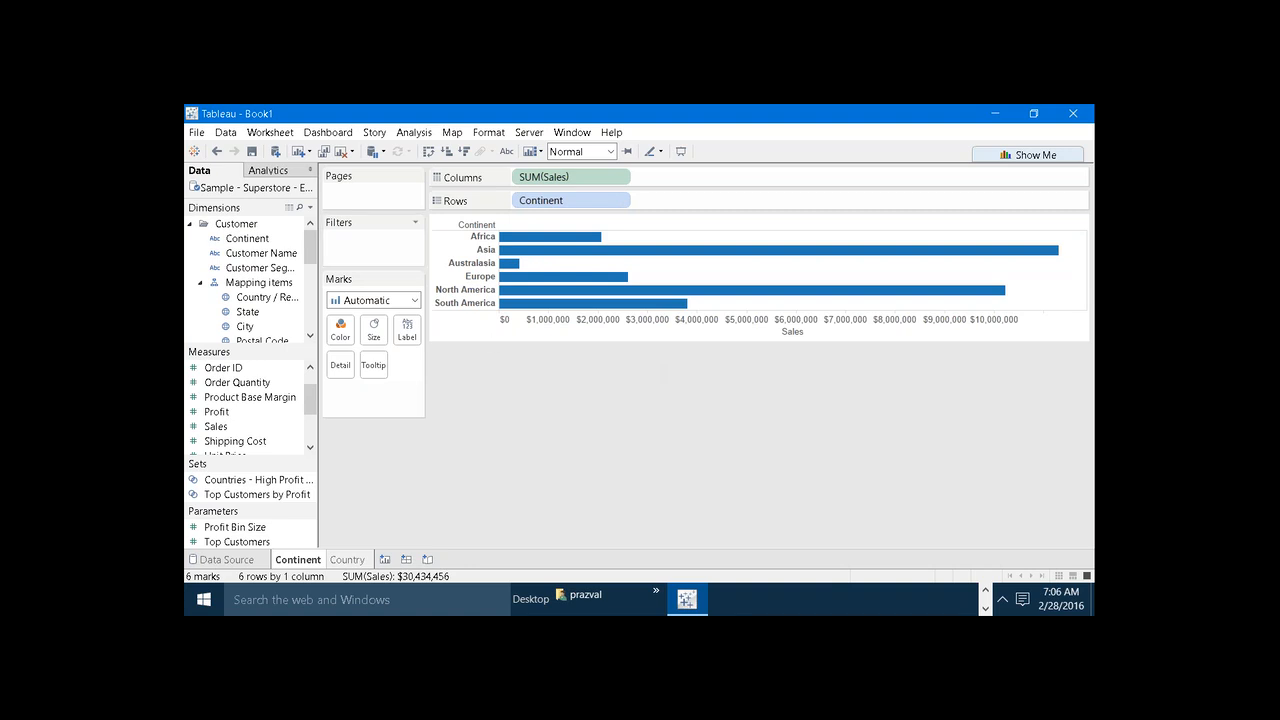
# - Edit the Continent--Country filter action on the Continent sheet to run on Select, and accept the action settings
pyautogui.click(282, 137)
pyautogui.click(286, 228)
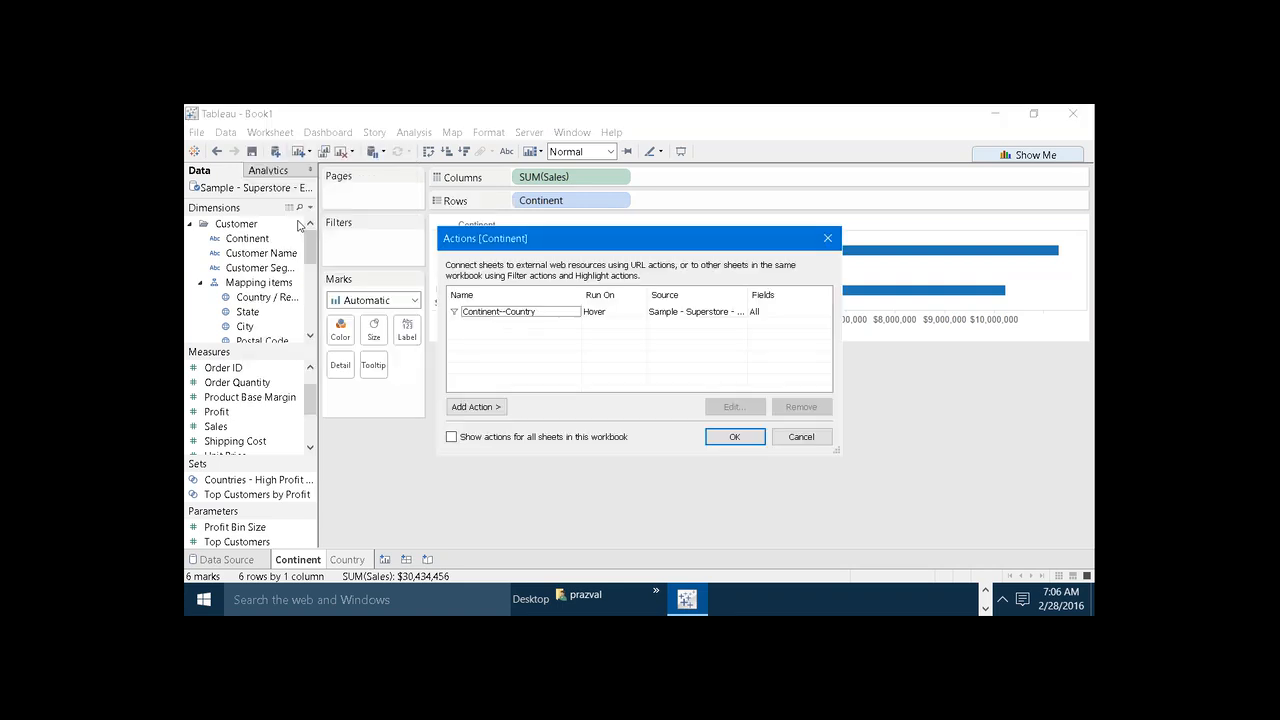
pyautogui.click(539, 312)
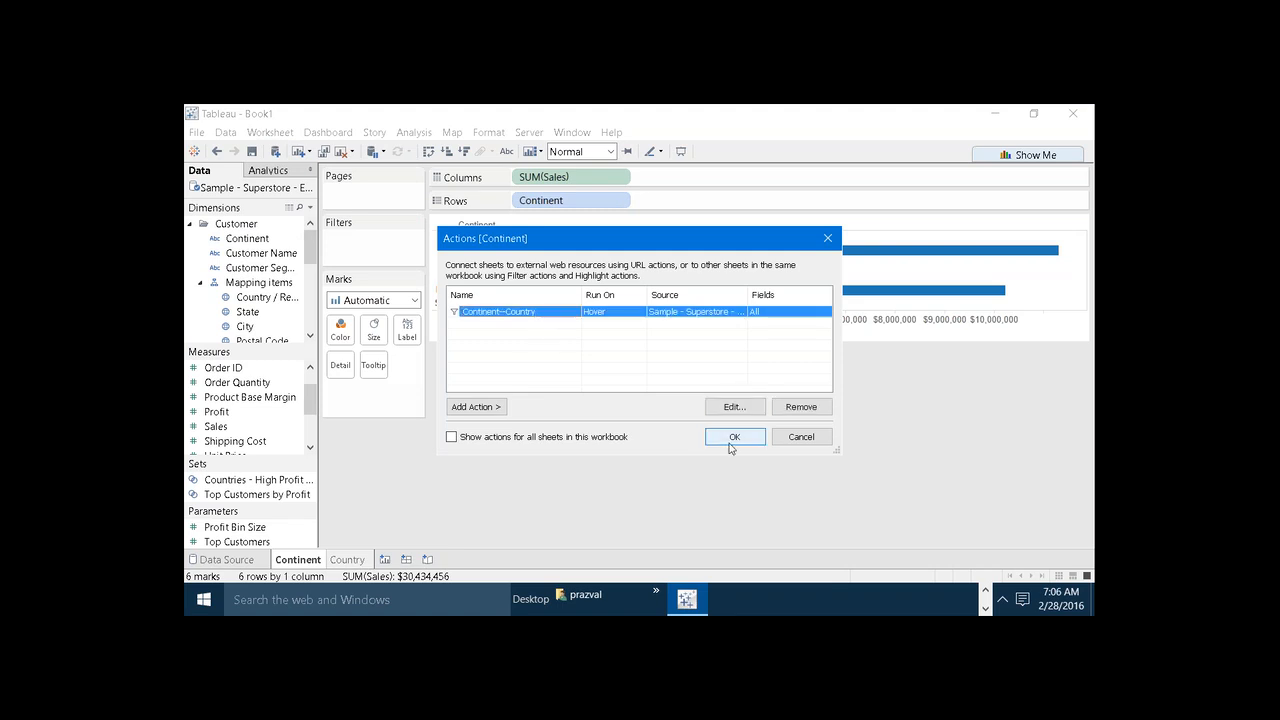
pyautogui.click(733, 407)
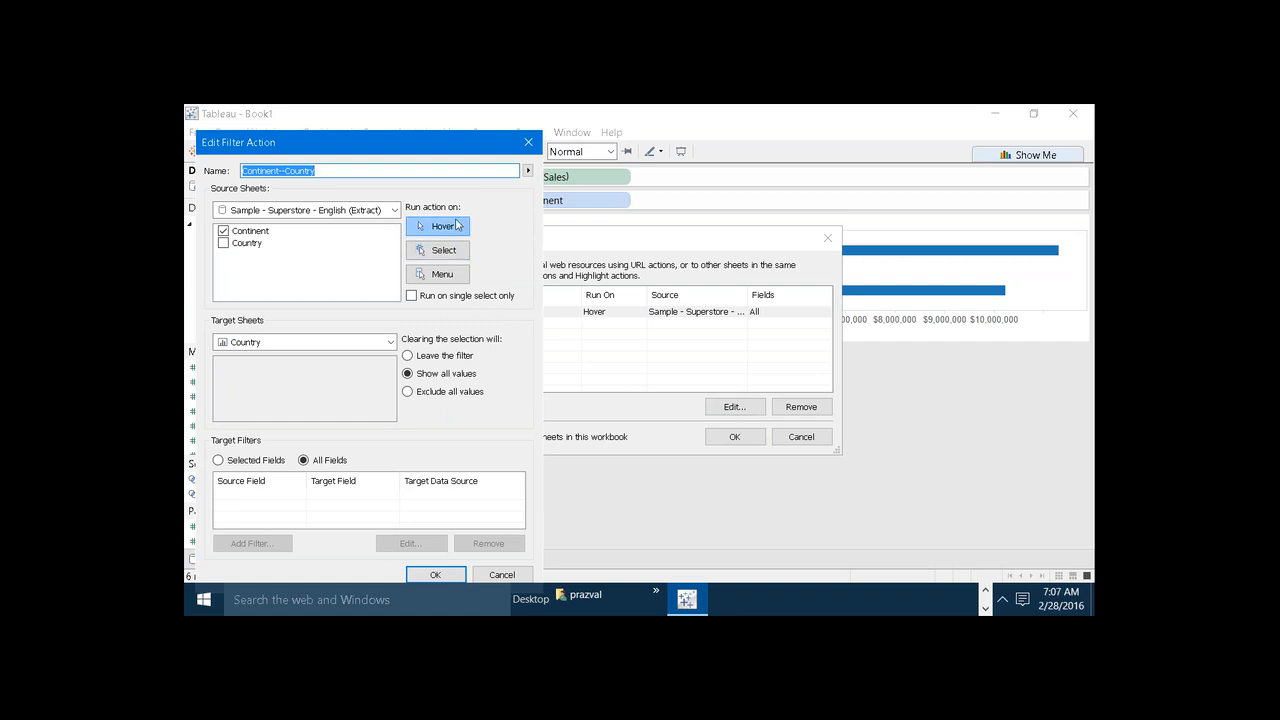
pyautogui.click(447, 250)
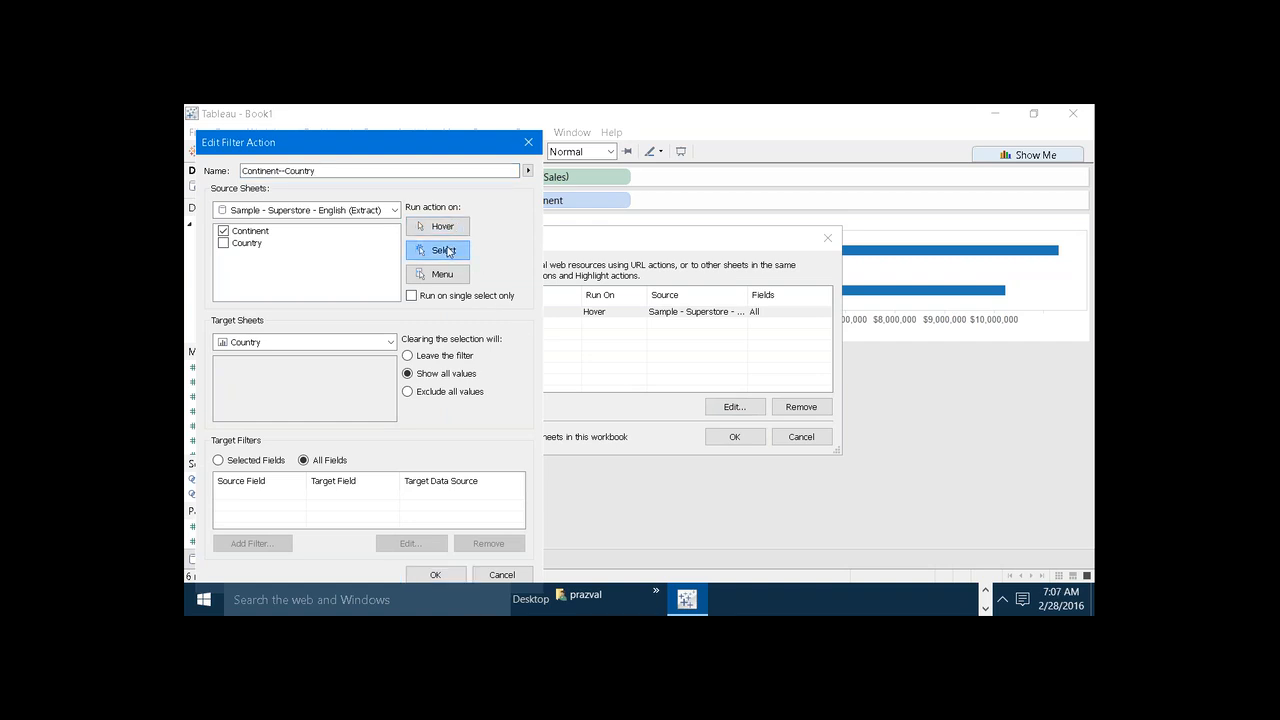
pyautogui.click(436, 575)
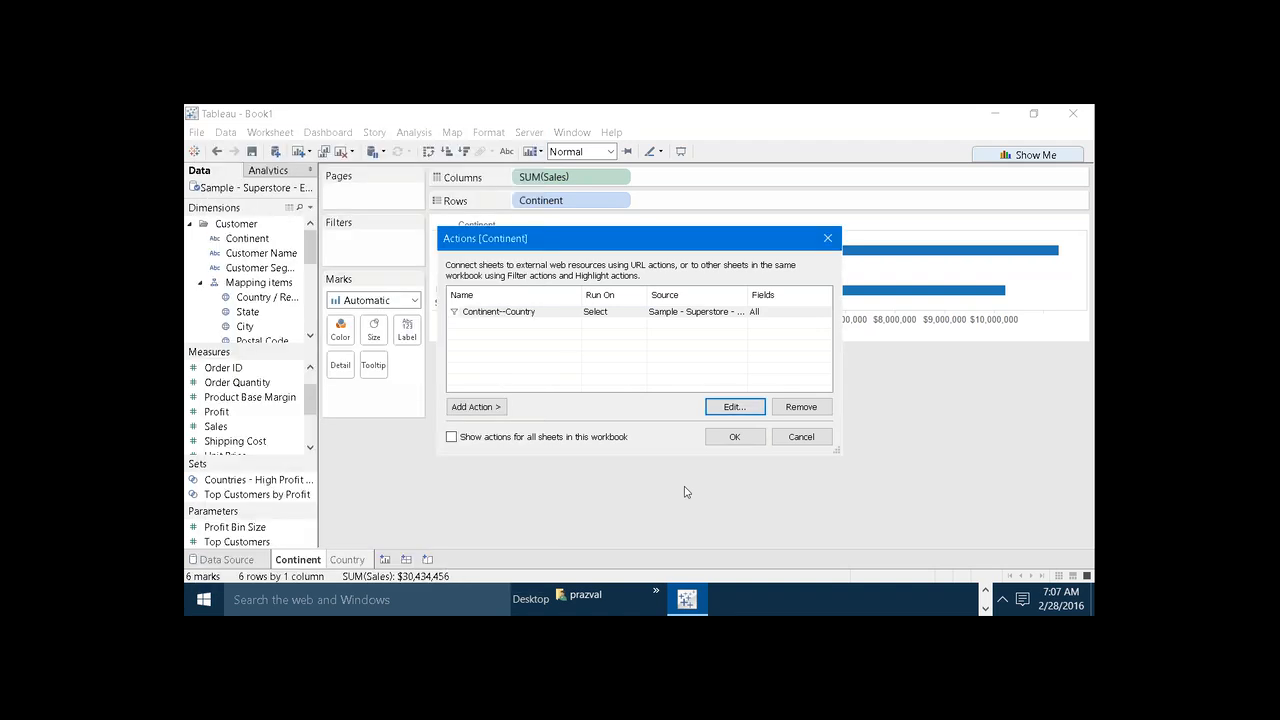
pyautogui.click(733, 439)
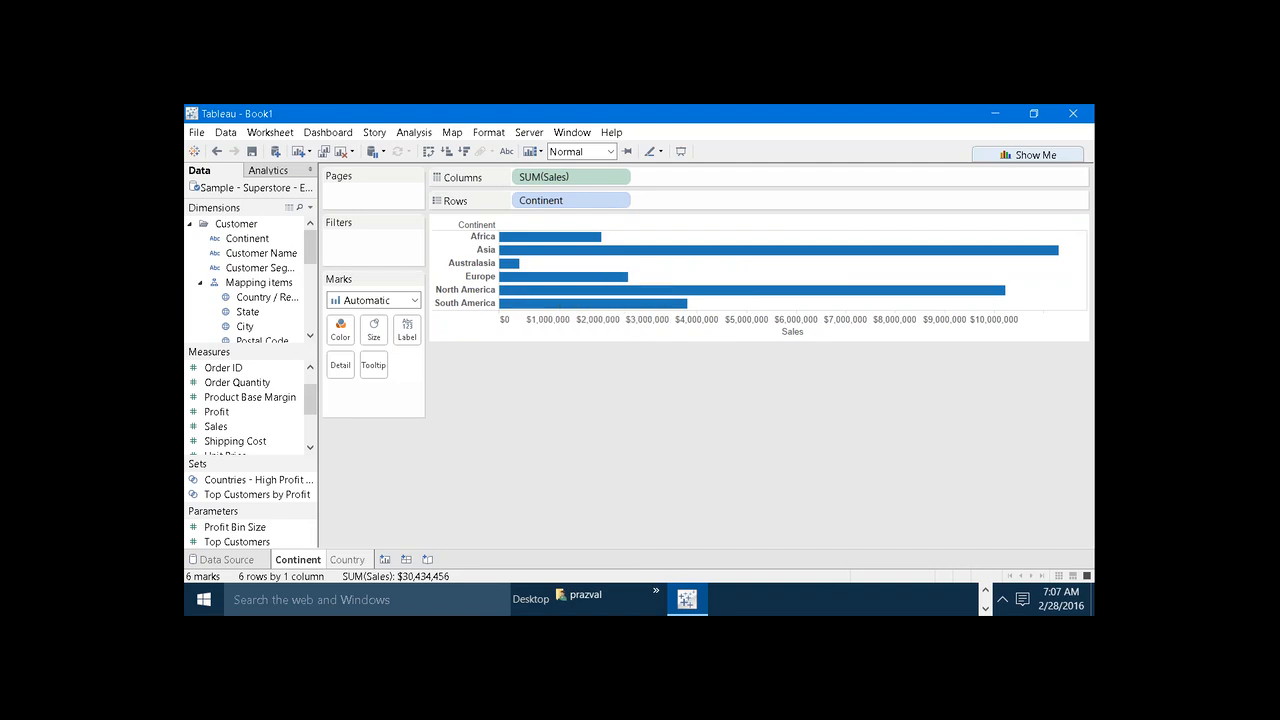
# - Test the Select action from the Europe and South America bars, examining the filtered Country sheet and returning to Continent each time
pyautogui.click(518, 285)
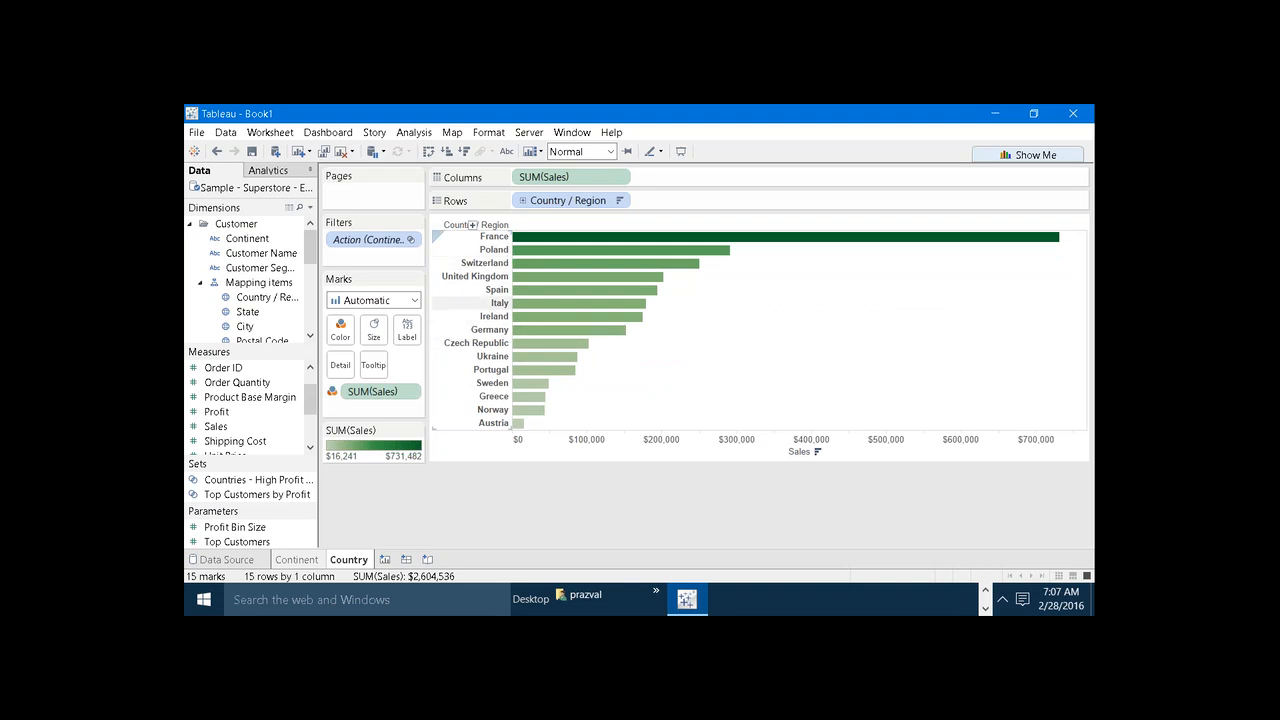
pyautogui.click(311, 562)
pyautogui.click(450, 432)
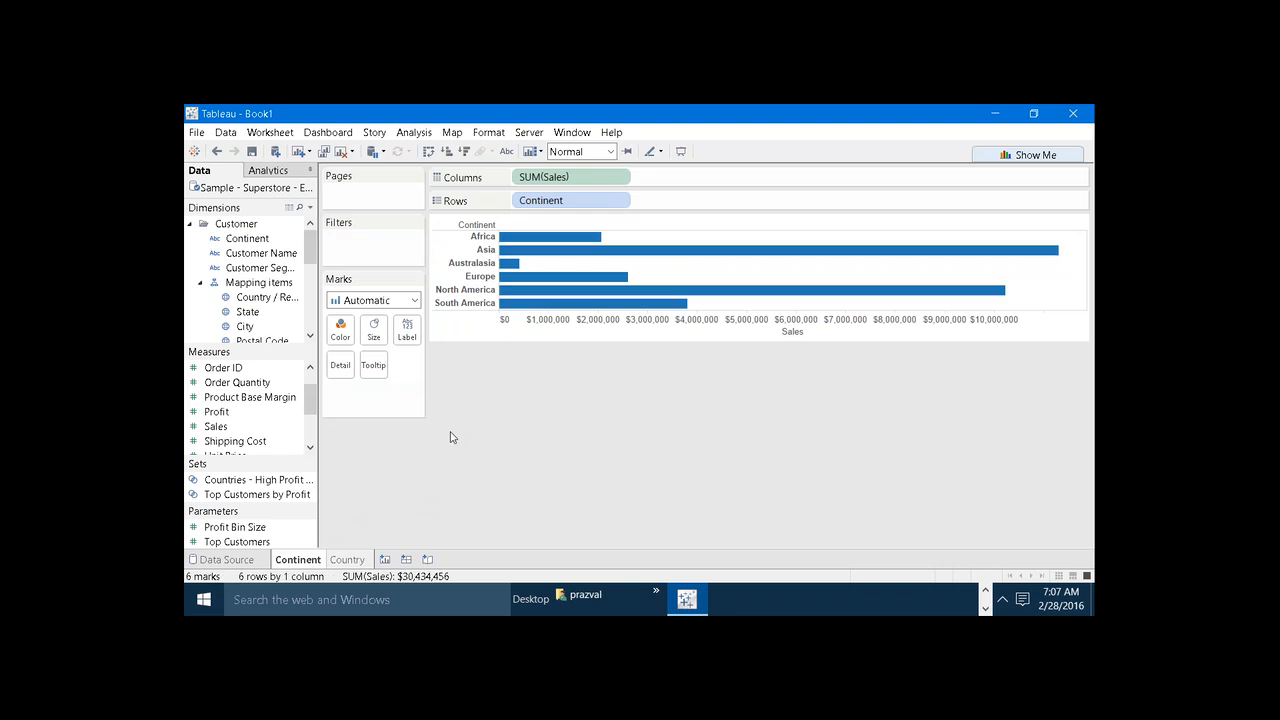
pyautogui.click(513, 306)
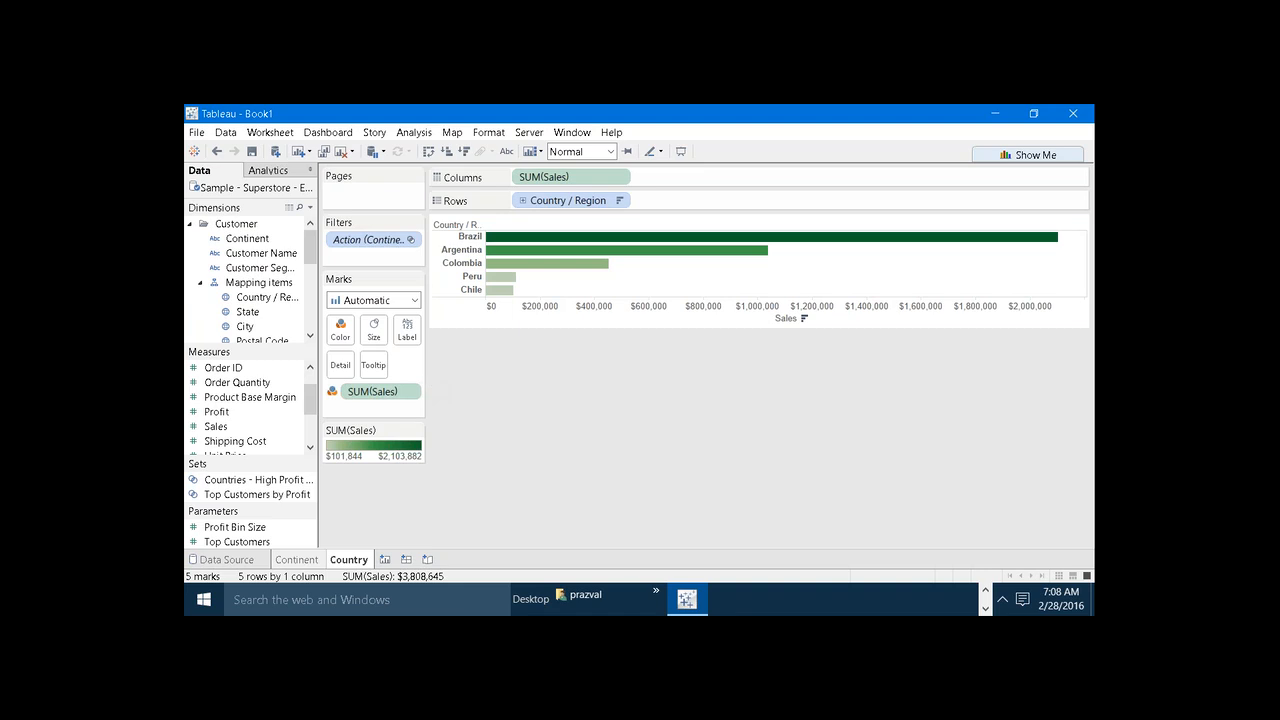
pyautogui.click(313, 560)
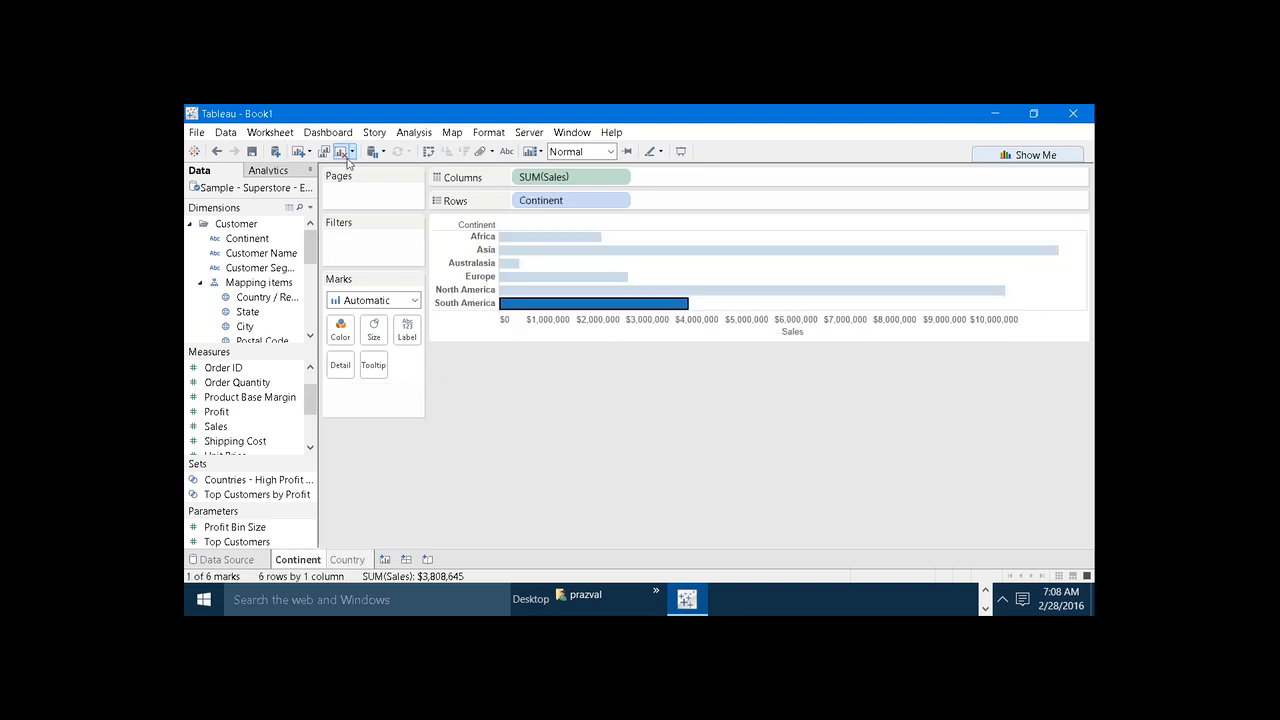
# - Change the Continent--Country filter action to run from the Menu, and accept the action settings
pyautogui.click(276, 136)
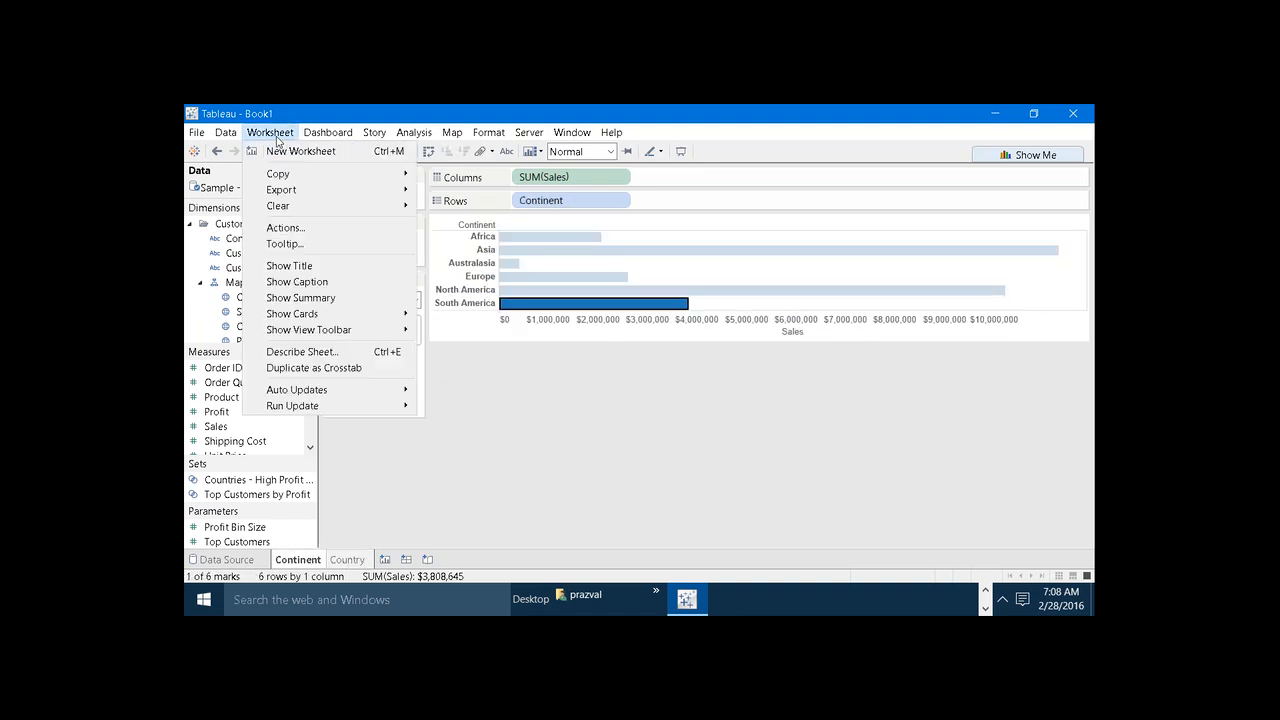
pyautogui.click(309, 229)
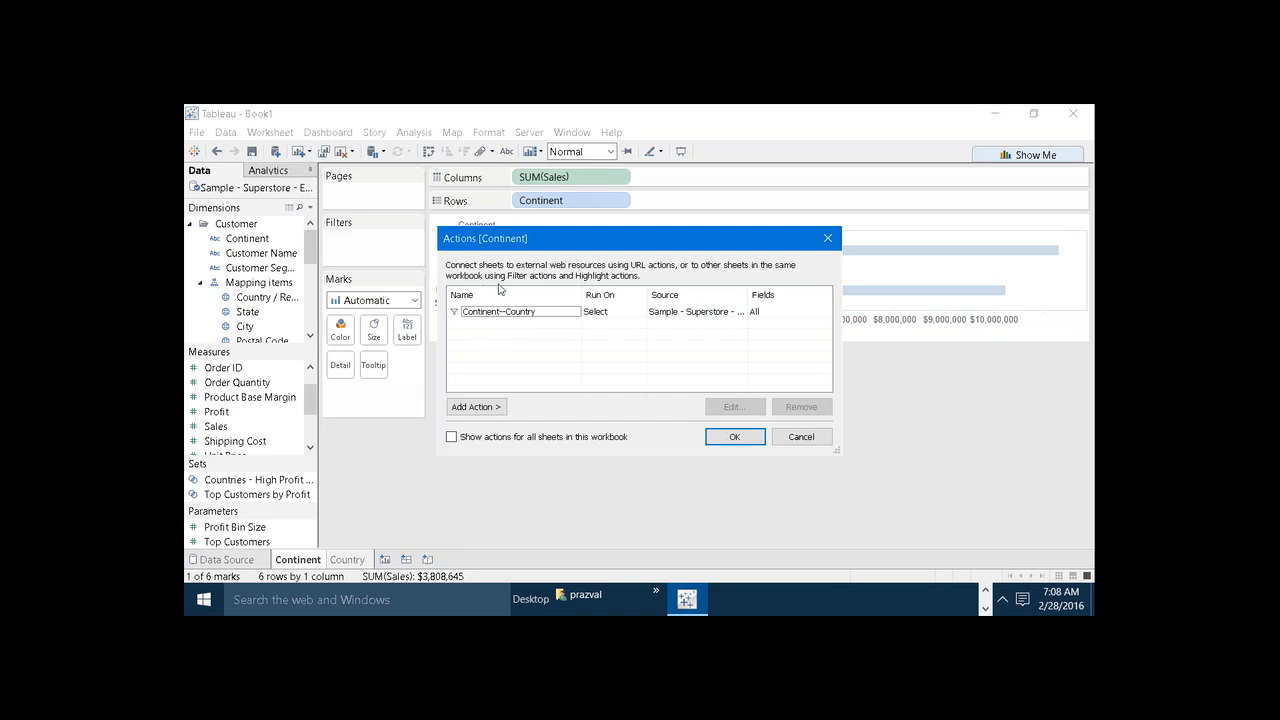
pyautogui.click(505, 314)
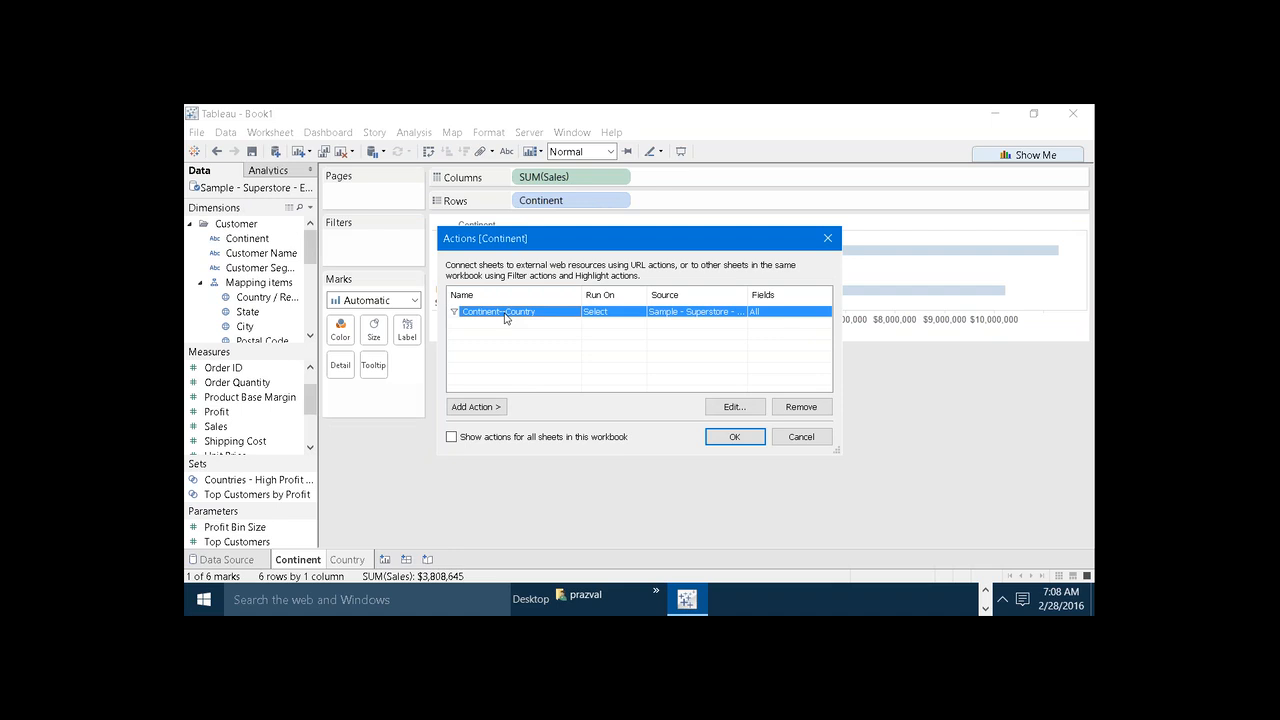
pyautogui.click(727, 409)
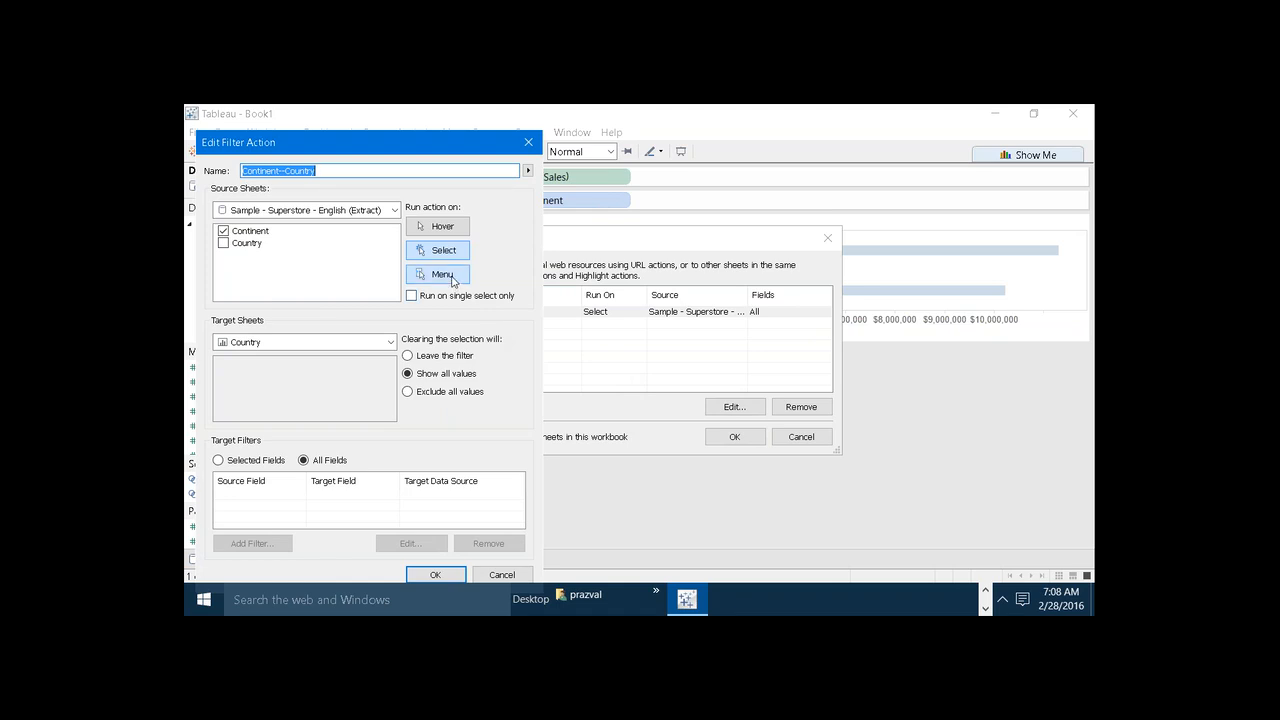
pyautogui.click(453, 281)
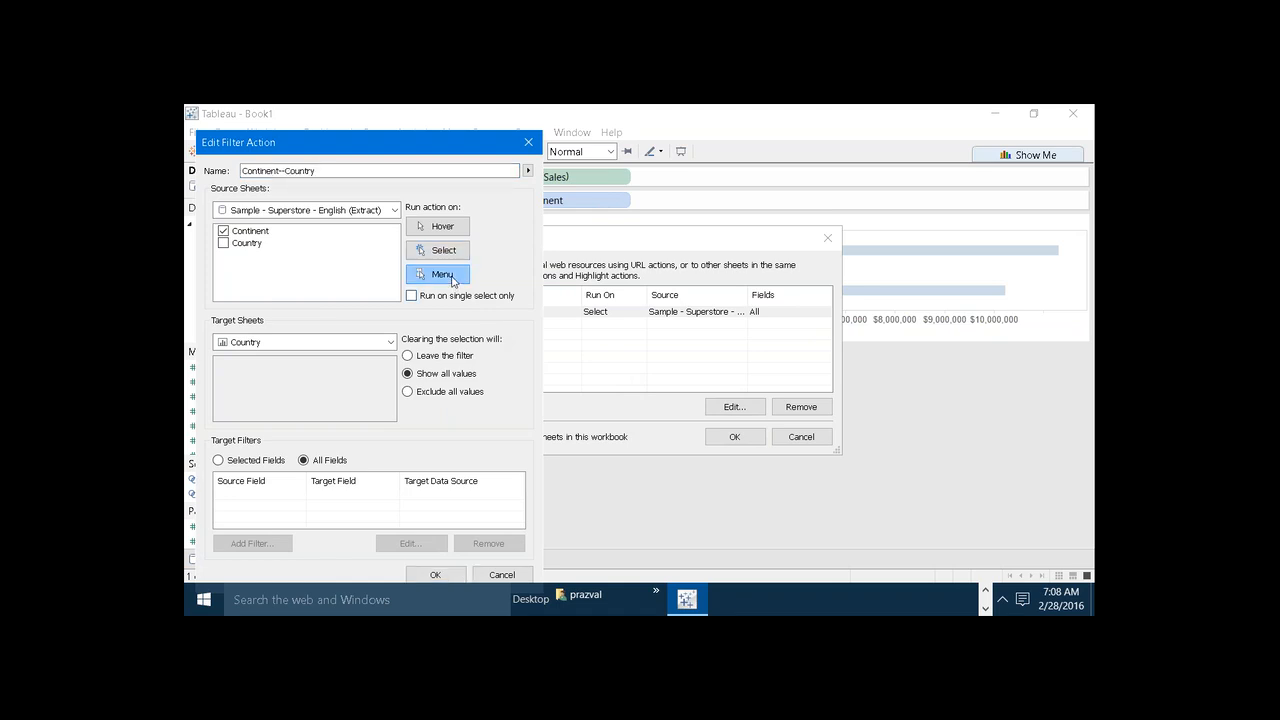
pyautogui.click(458, 575)
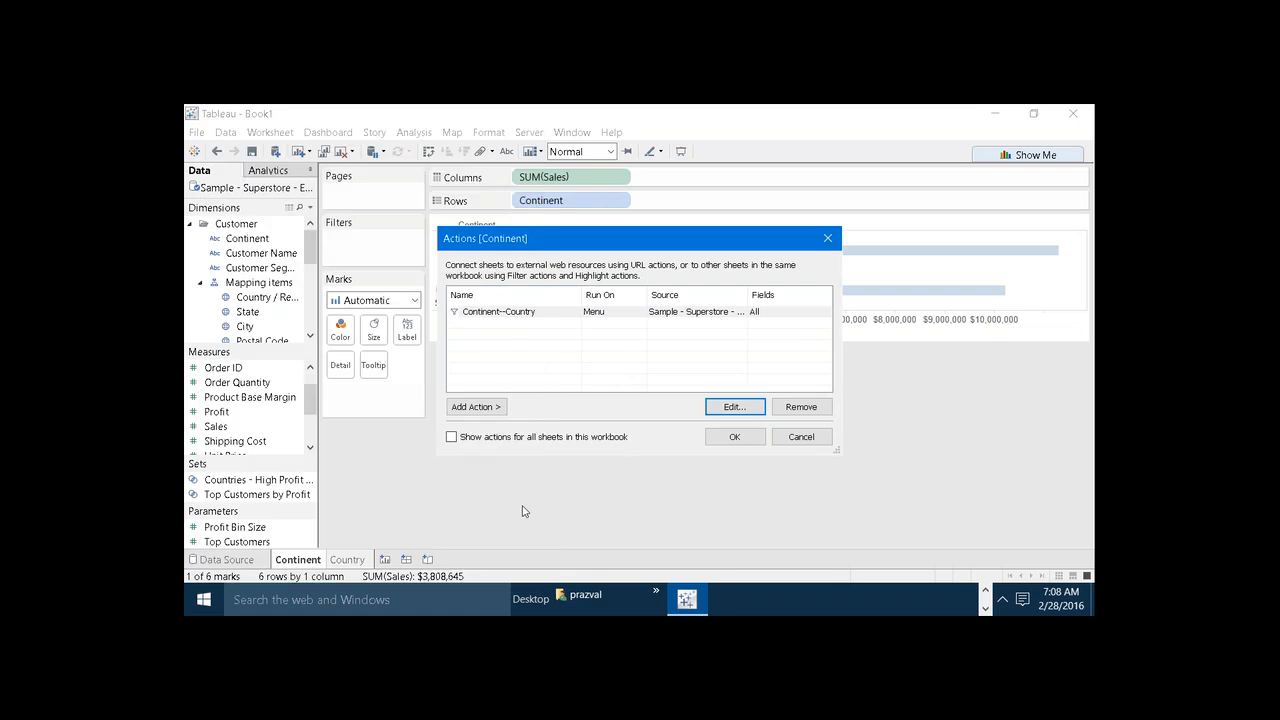
pyautogui.click(745, 439)
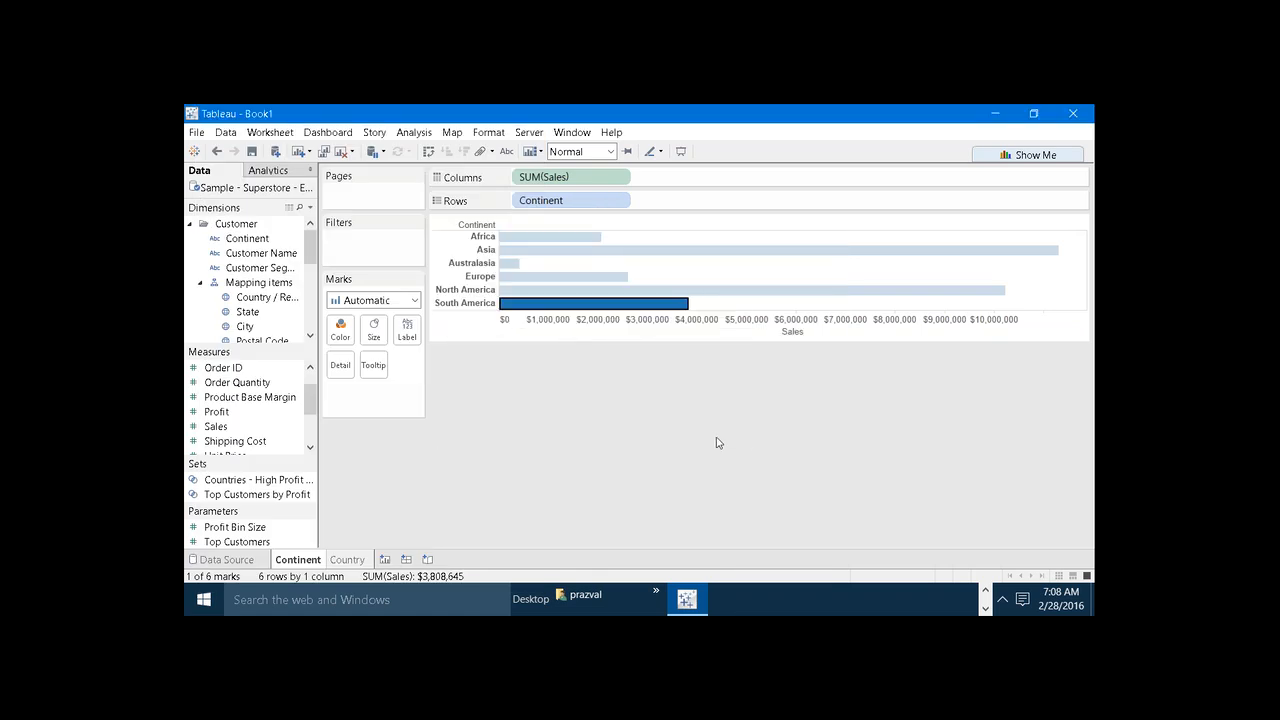
# - Run the Continent--Country action from the South America bar's tooltip link, examine the Country sheet, and return to Continent with the selection cleared
pyautogui.click(715, 440)
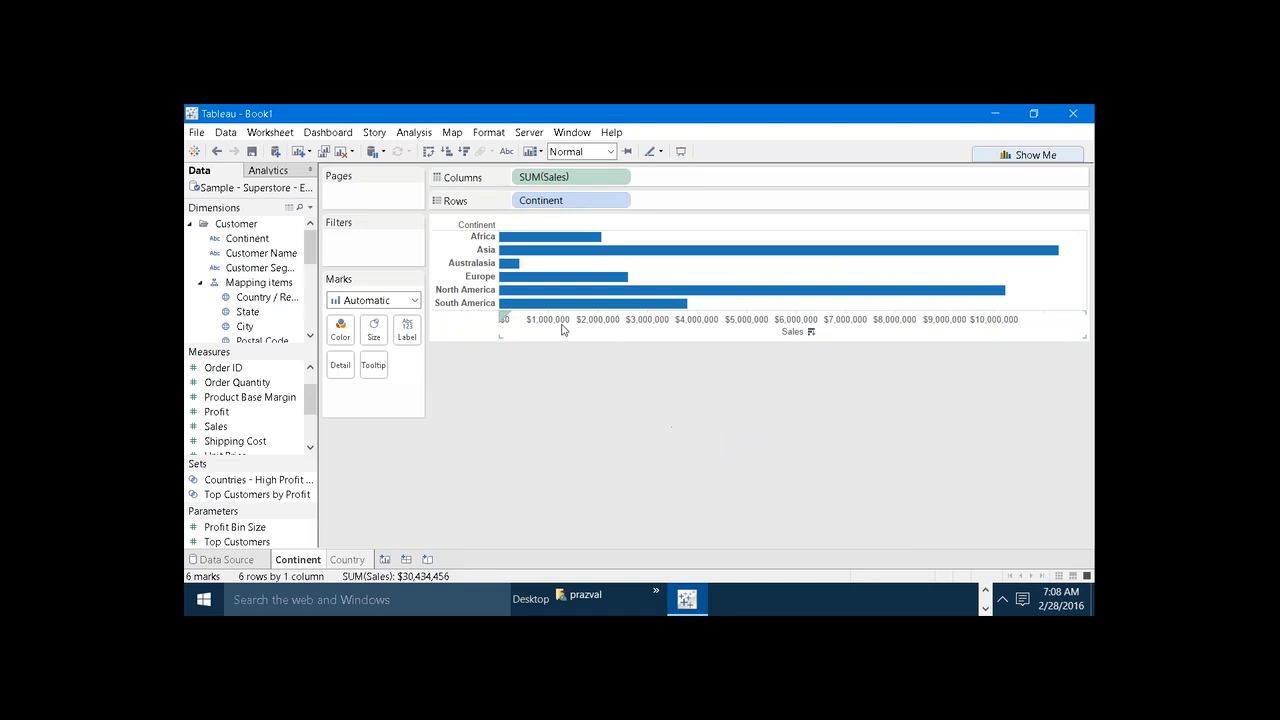
pyautogui.click(539, 304)
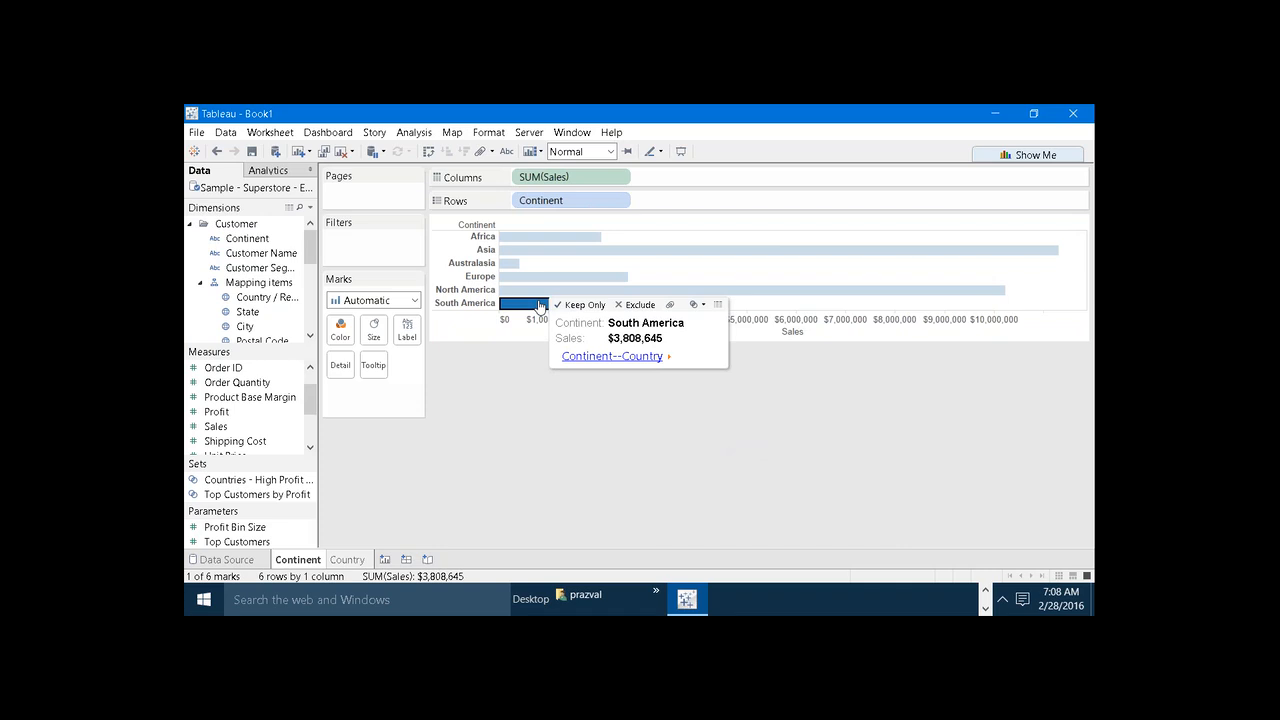
pyautogui.click(600, 357)
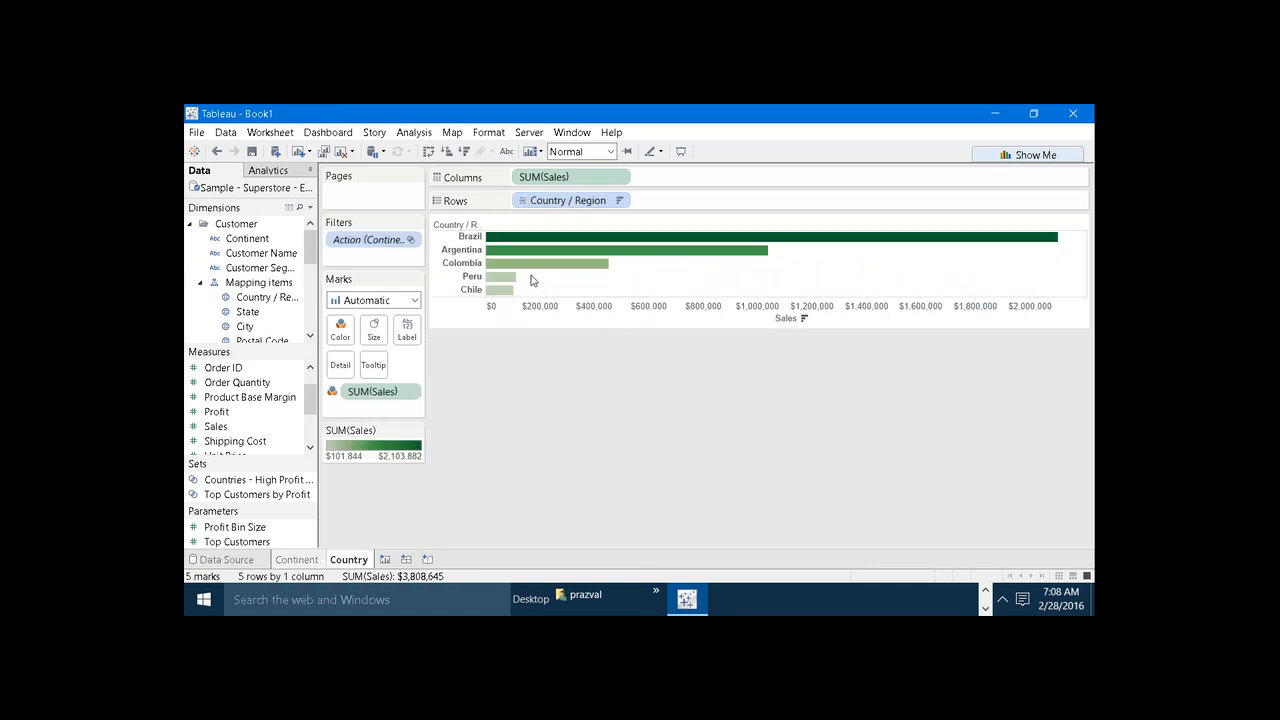
pyautogui.click(300, 560)
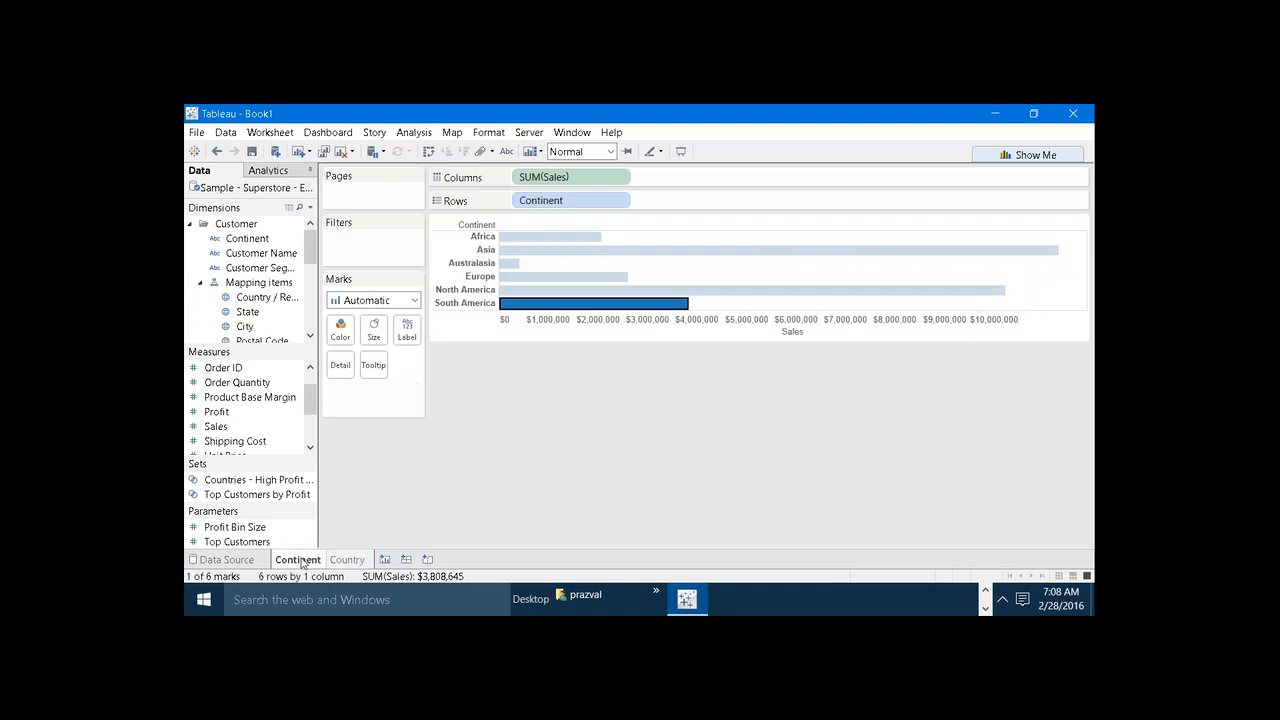
pyautogui.click(467, 479)
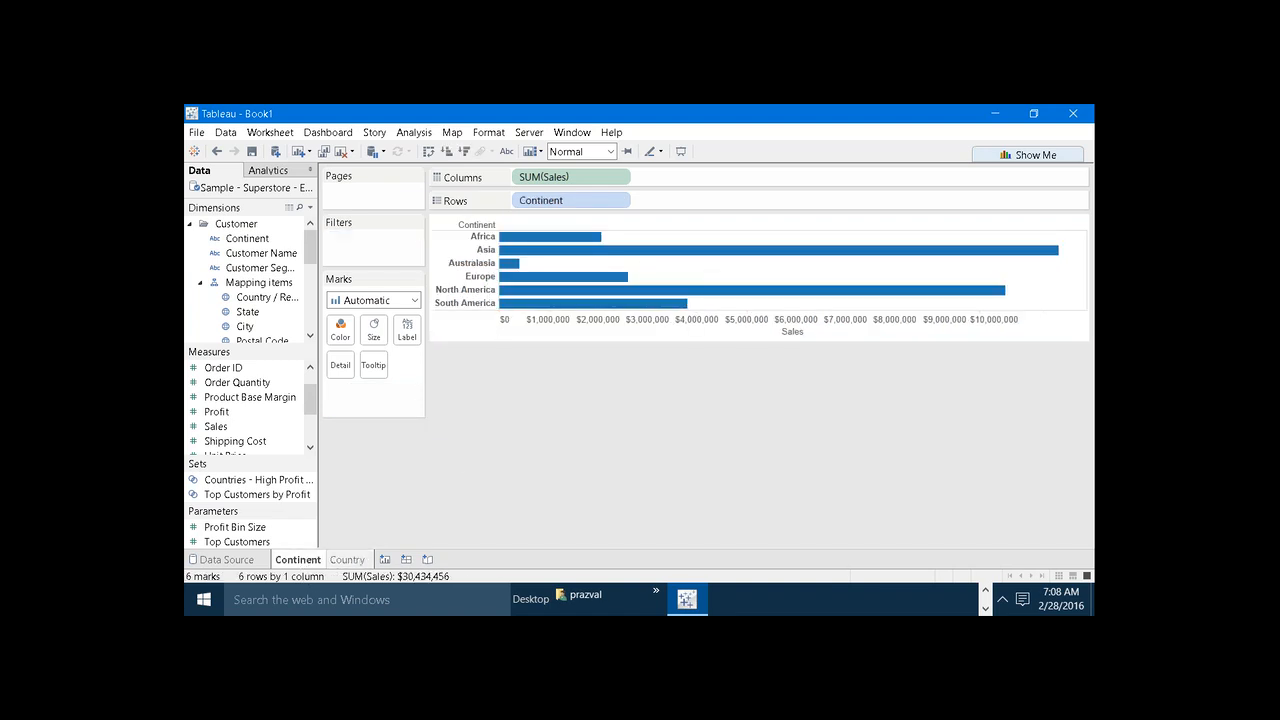
# - Run the Continent--Country link from the Asia bar, compare the Country and Continent sheets, and clear the Asia selection
pyautogui.moveTo(697, 262)
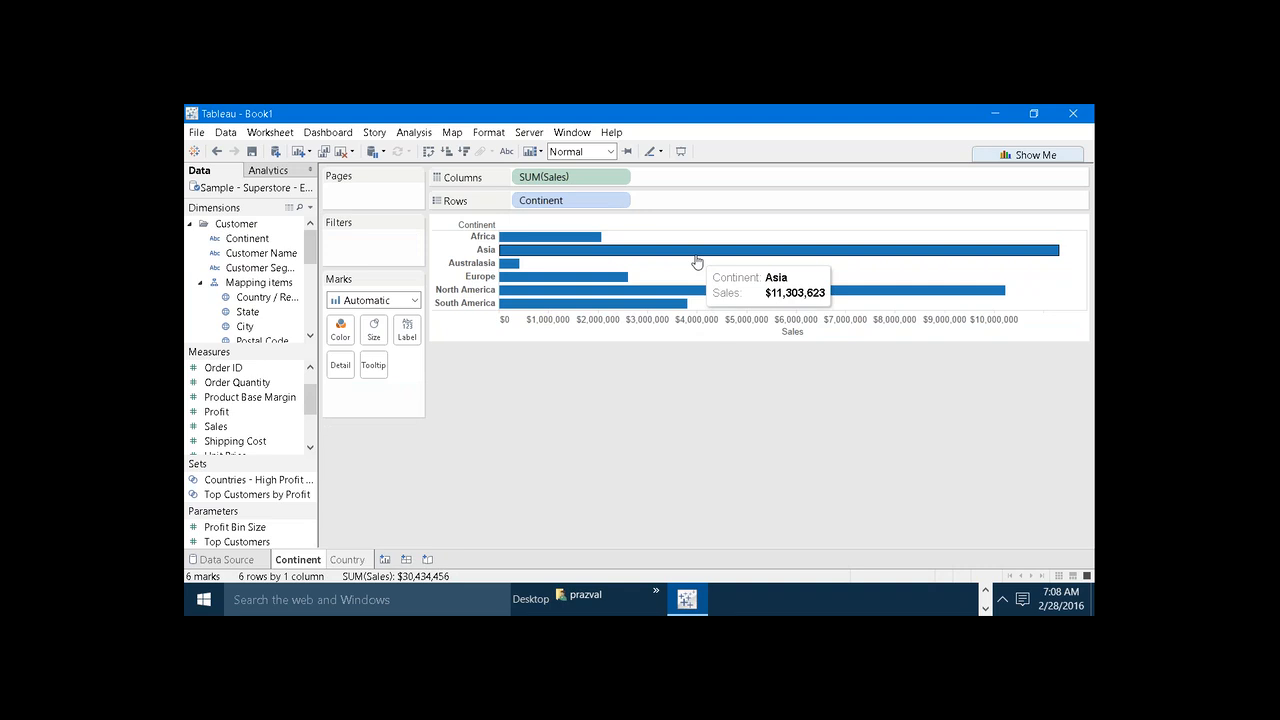
pyautogui.click(697, 261)
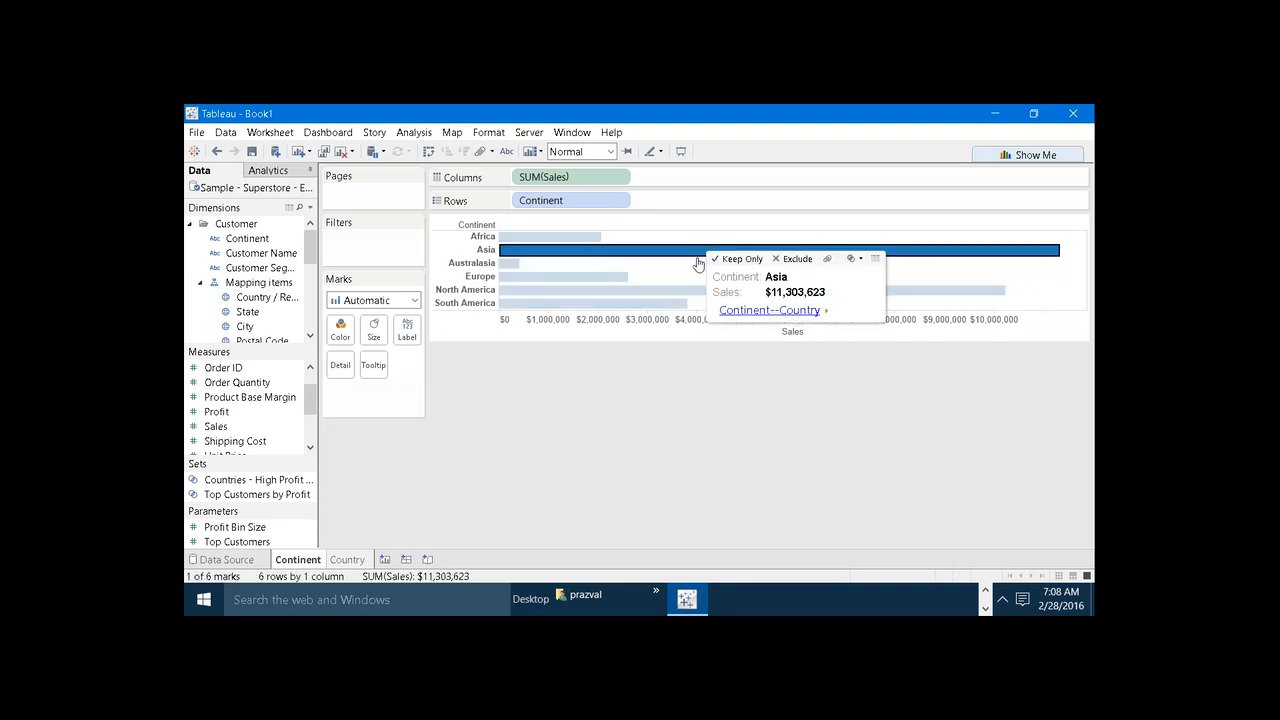
pyautogui.click(762, 311)
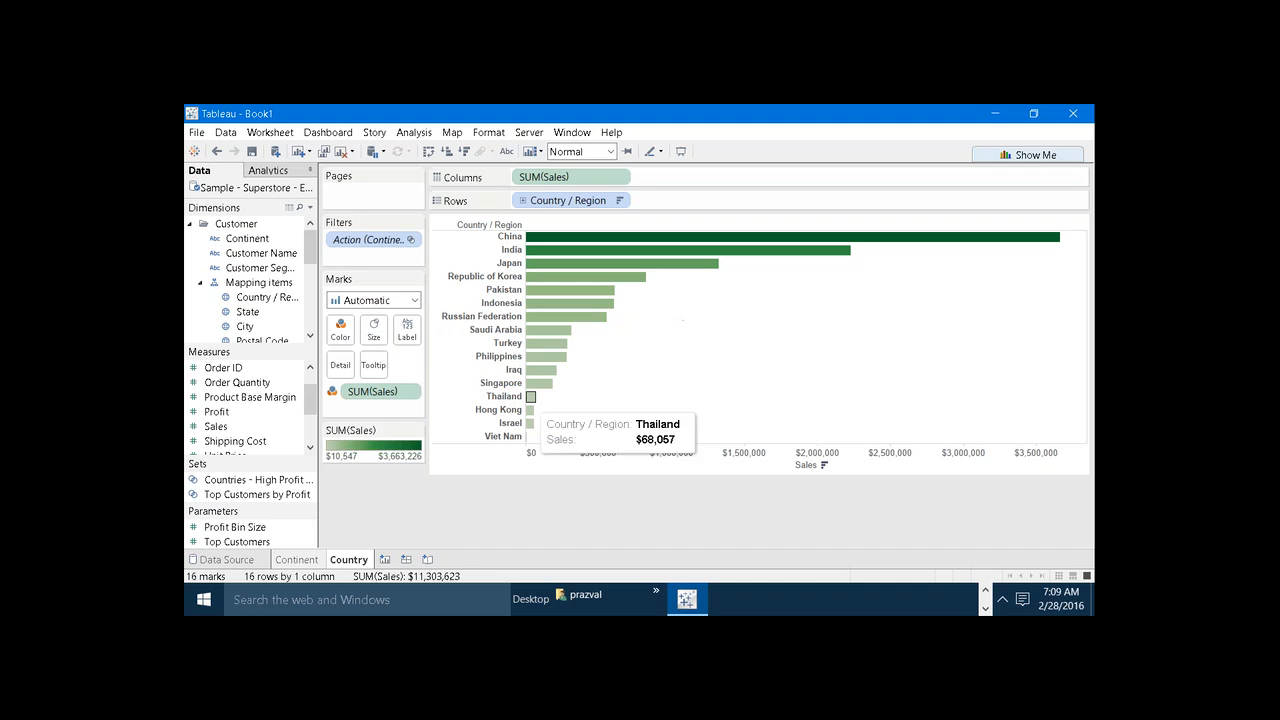
pyautogui.click(313, 559)
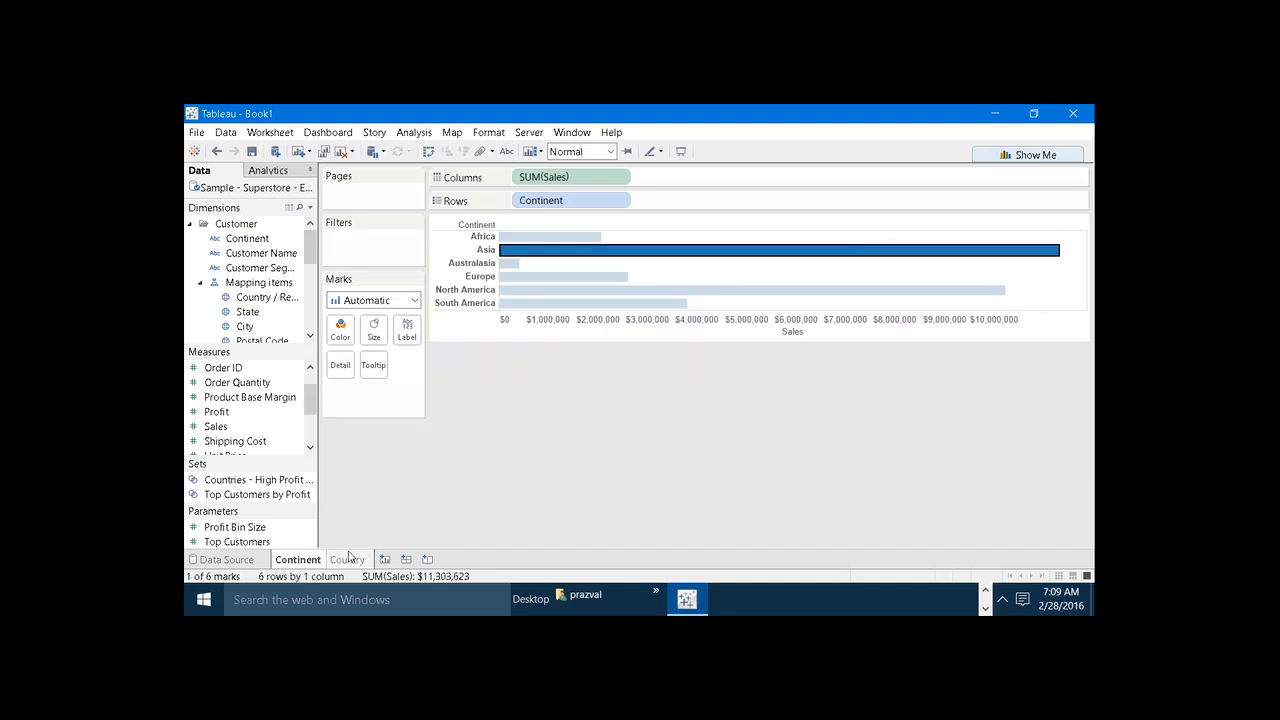
pyautogui.click(352, 560)
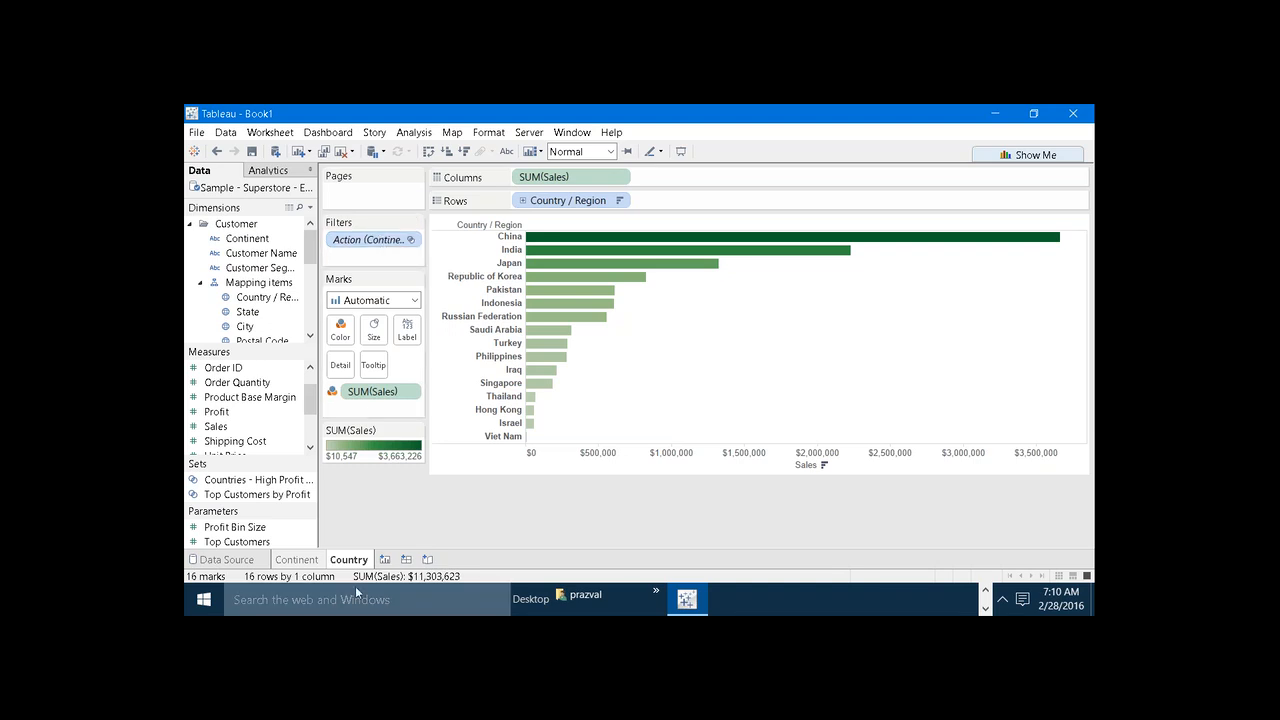
pyautogui.click(305, 561)
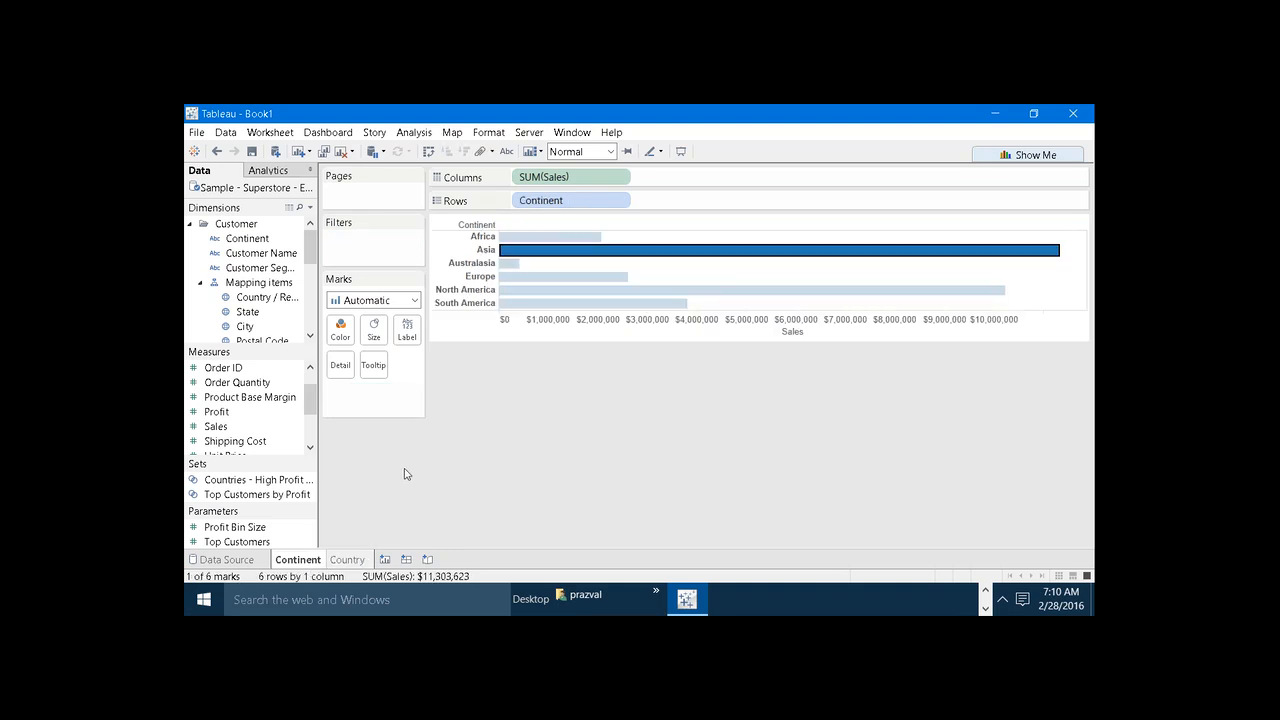
pyautogui.click(501, 418)
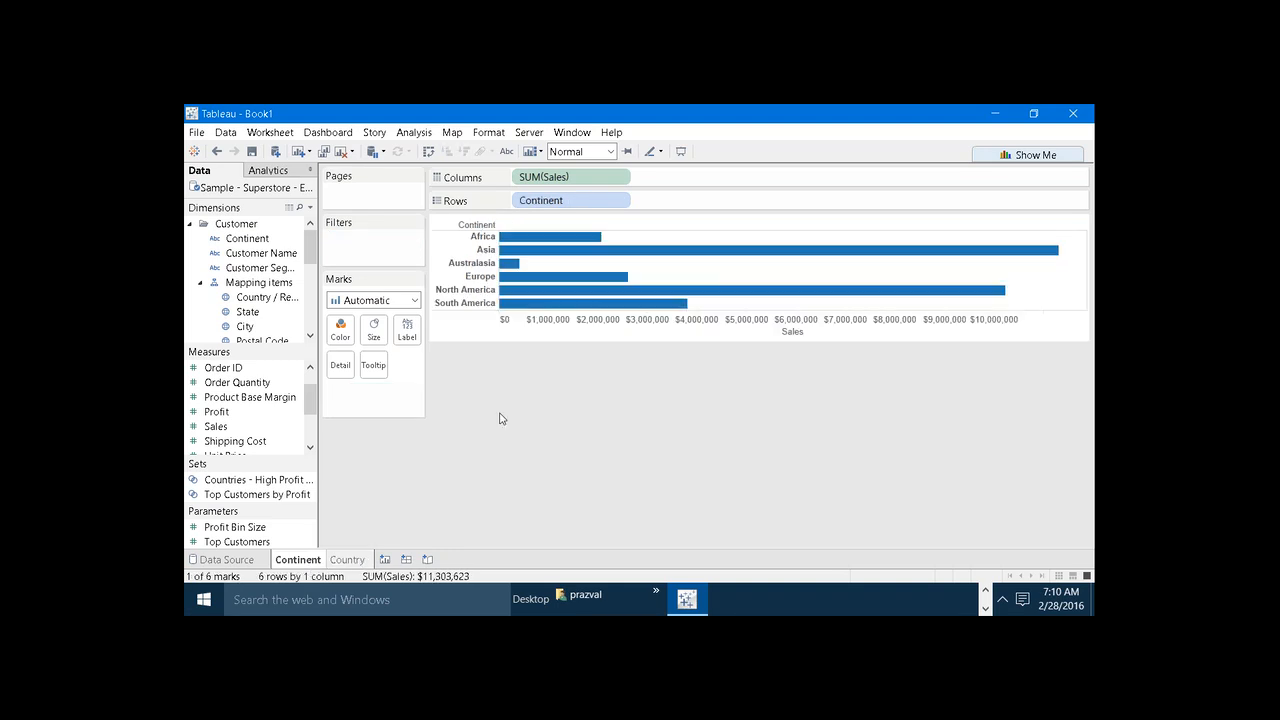
# - Run the Continent--Country link from the Europe bar, examine the filtered Country sheet, and return to Continent
pyautogui.click(508, 284)
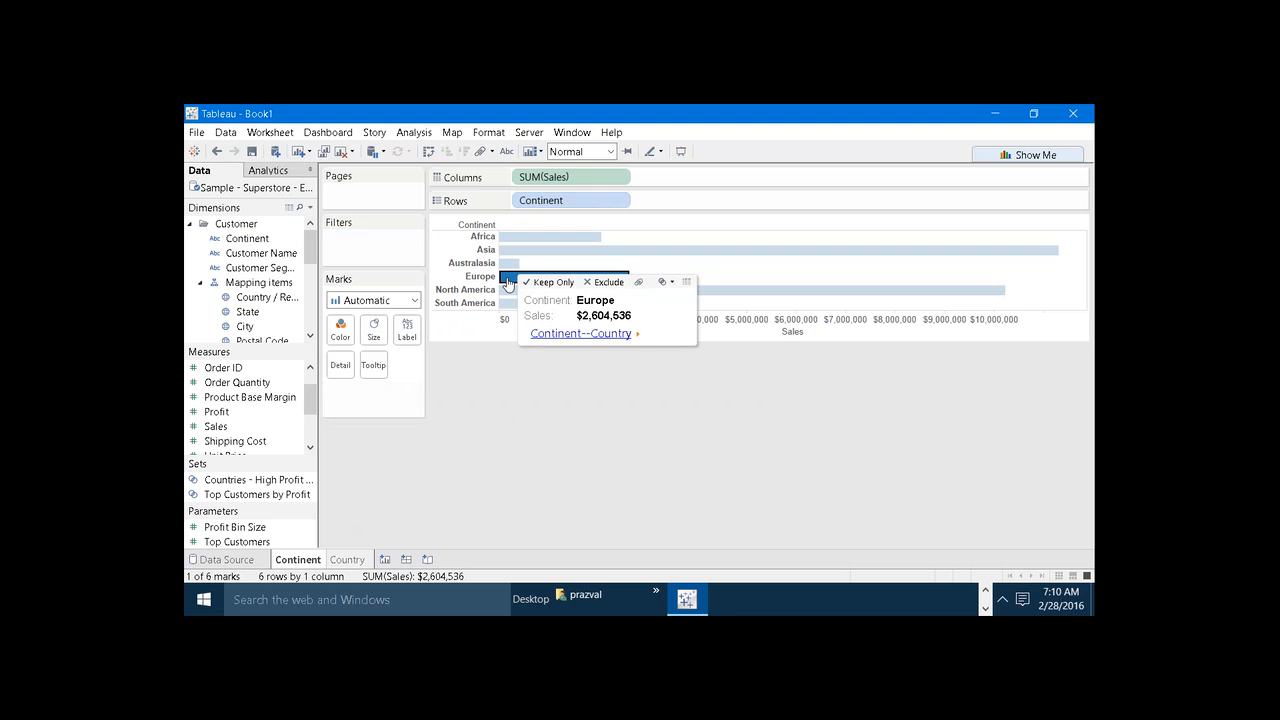
pyautogui.click(537, 334)
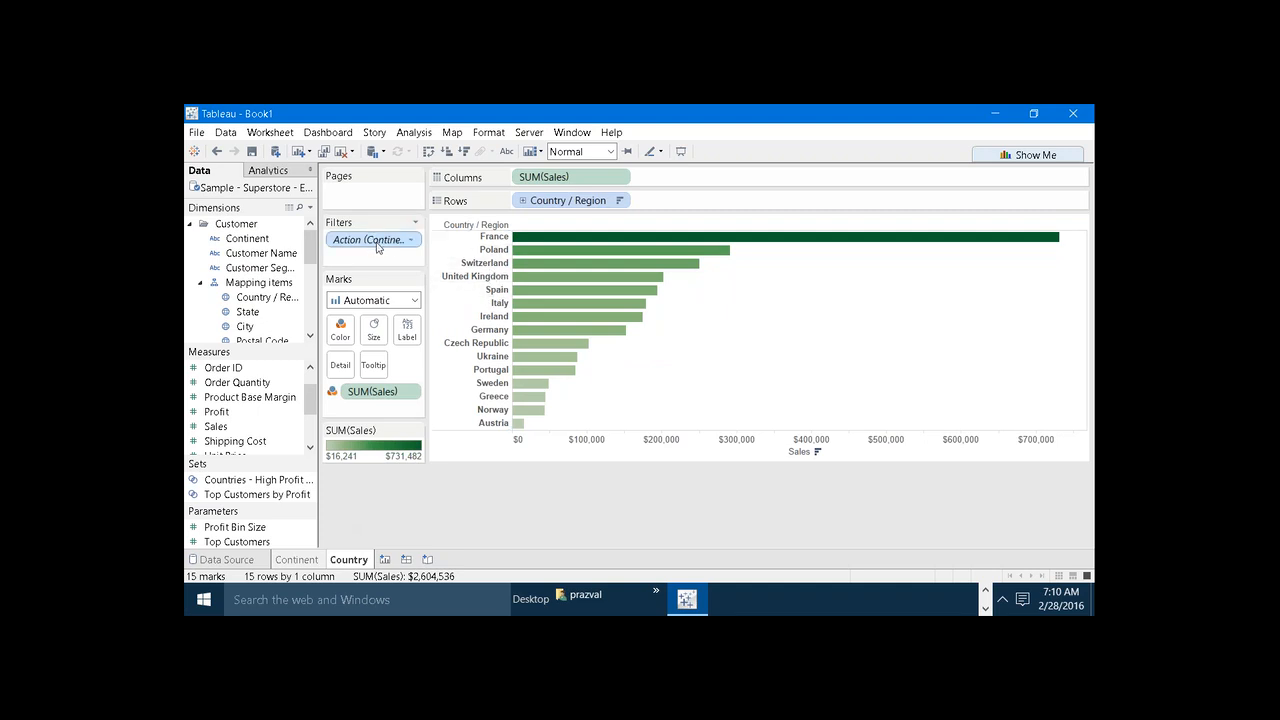
pyautogui.click(300, 560)
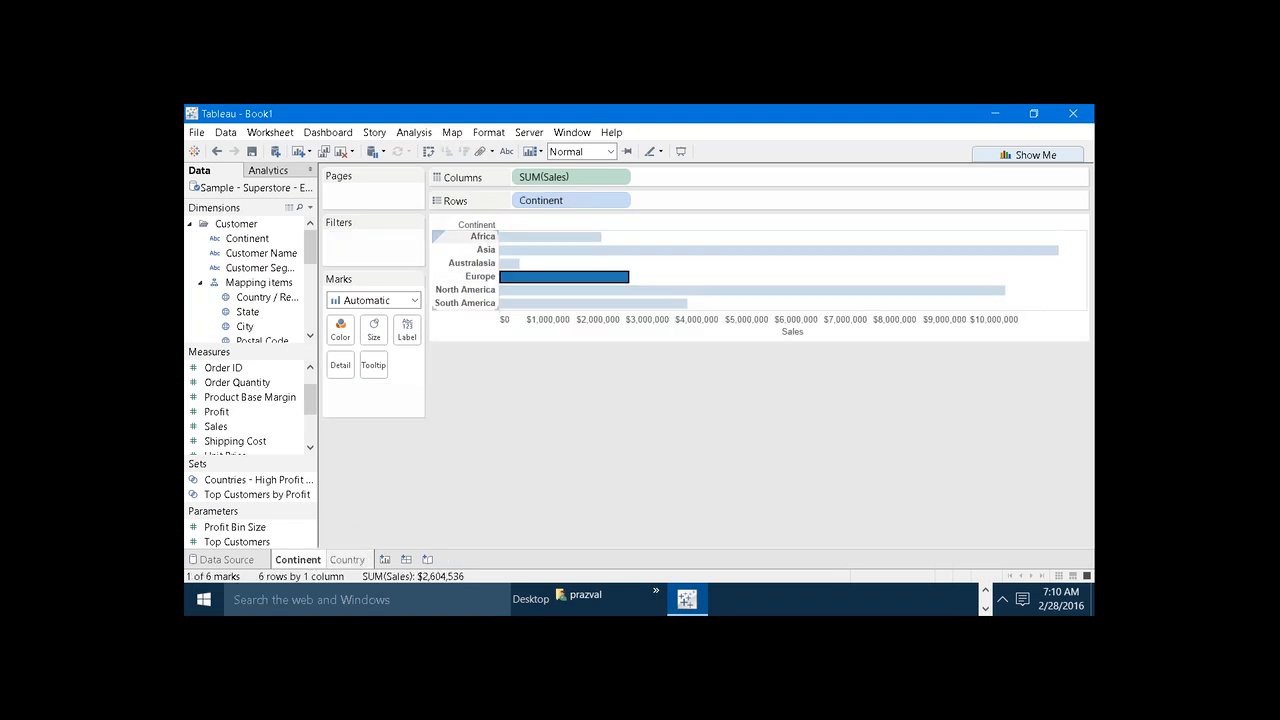
# - Check which continents the action filter on the Country sheet includes, then return to the Continent sheet and clear its selection
pyautogui.click(350, 559)
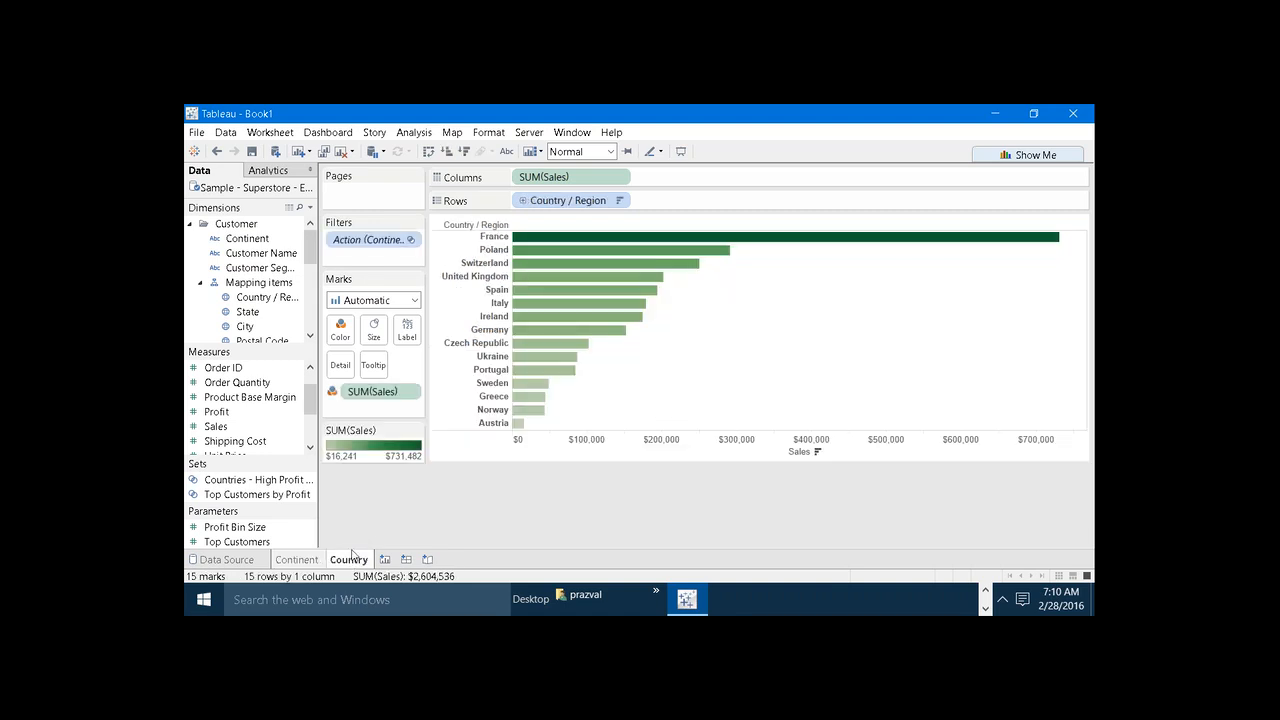
pyautogui.rightClick(368, 248)
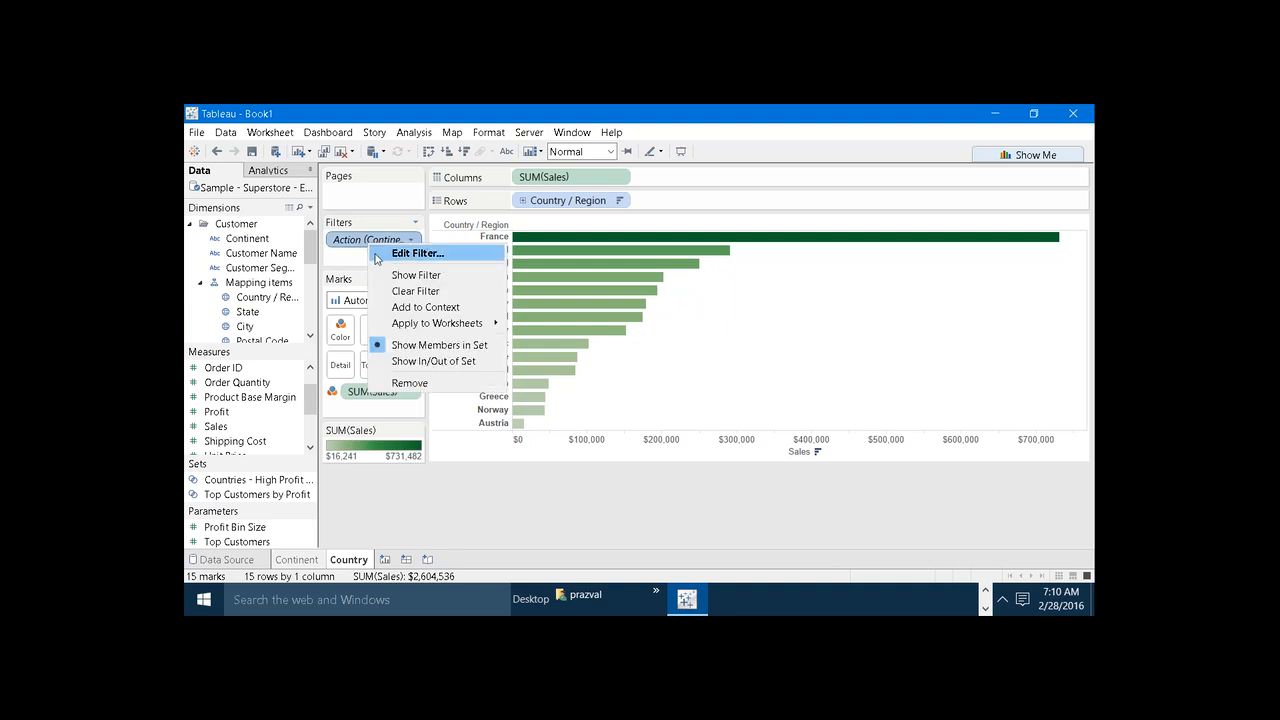
pyautogui.click(378, 258)
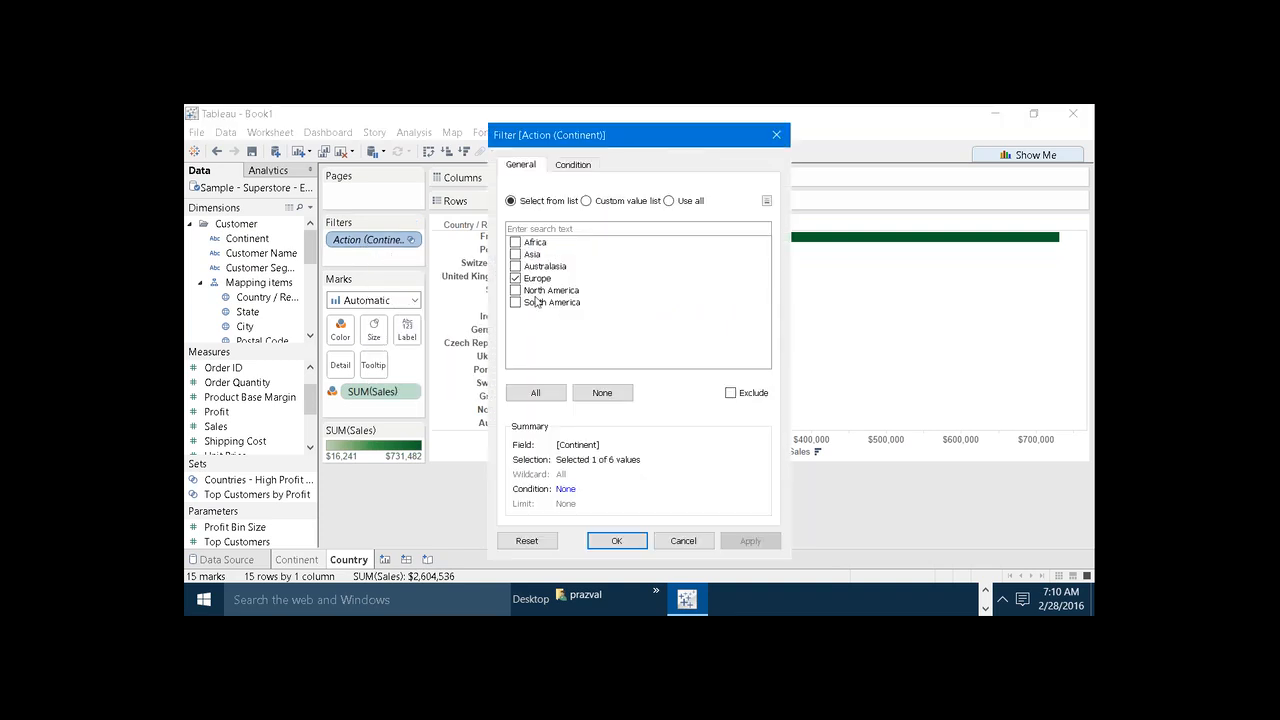
pyautogui.click(644, 541)
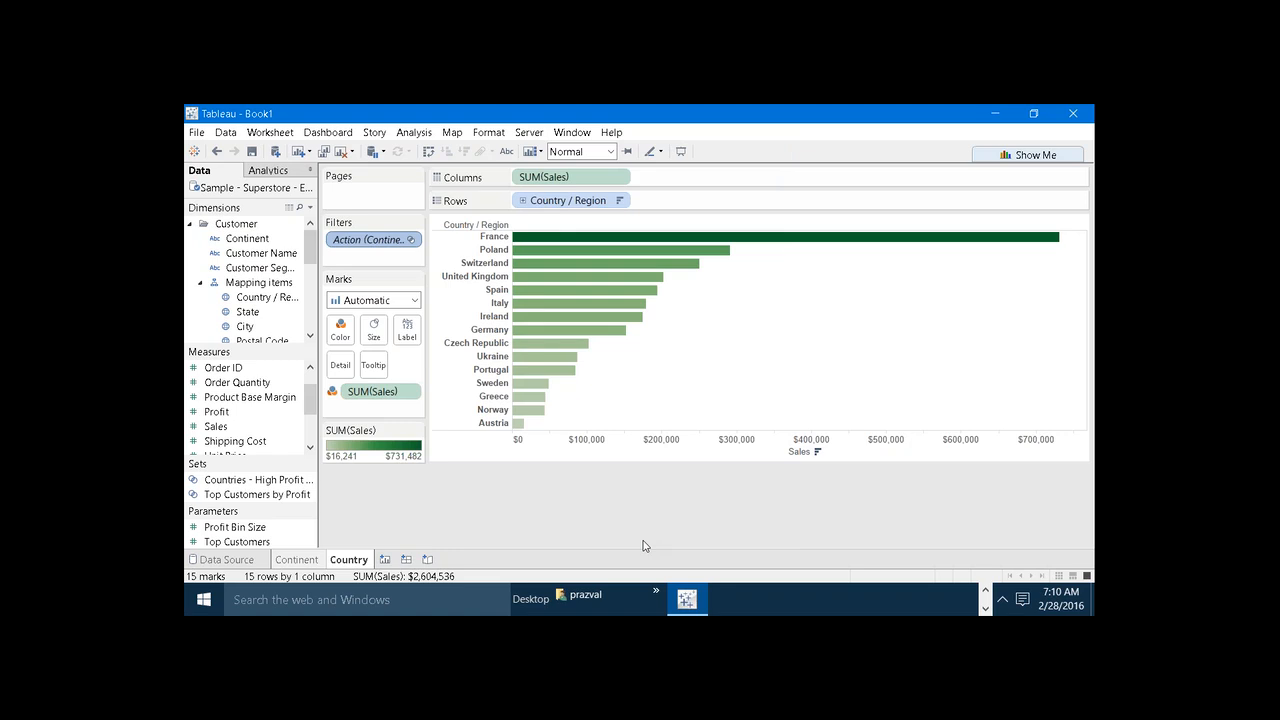
pyautogui.click(320, 558)
pyautogui.click(419, 517)
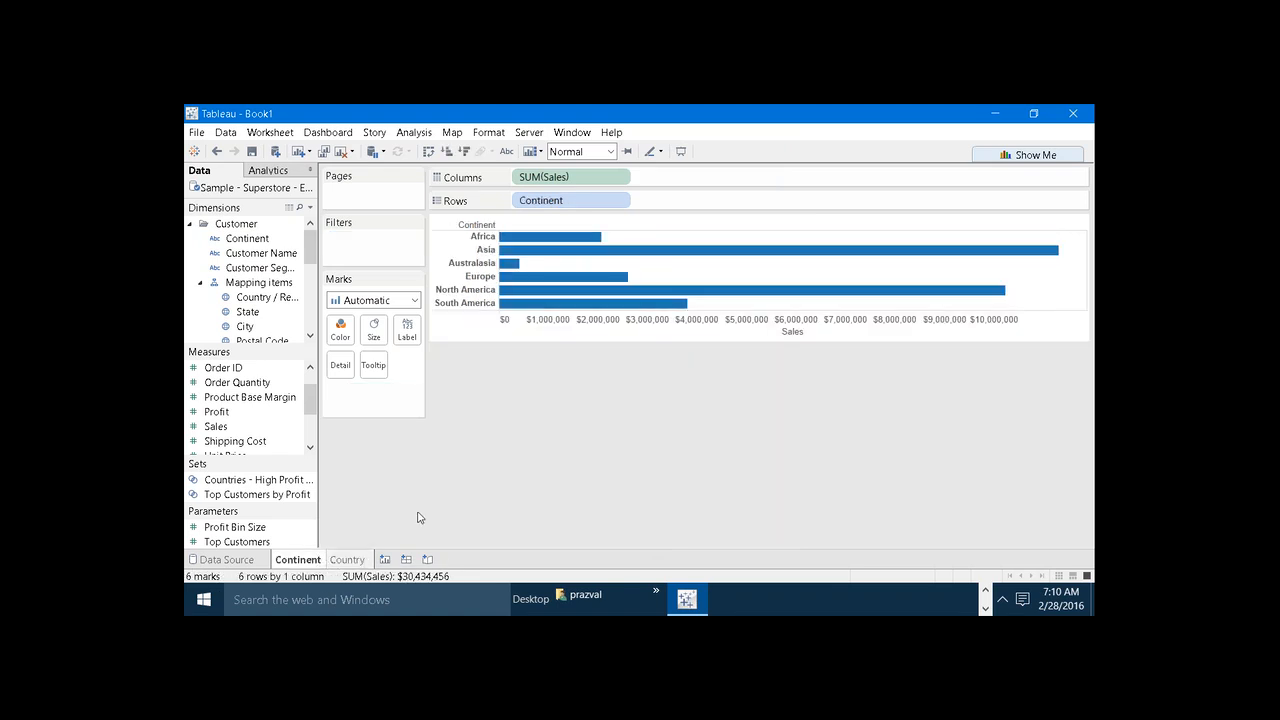
# - Select the Europe, North America and South America bars together and run the Continent--Country link for them
pyautogui.click(515, 279)
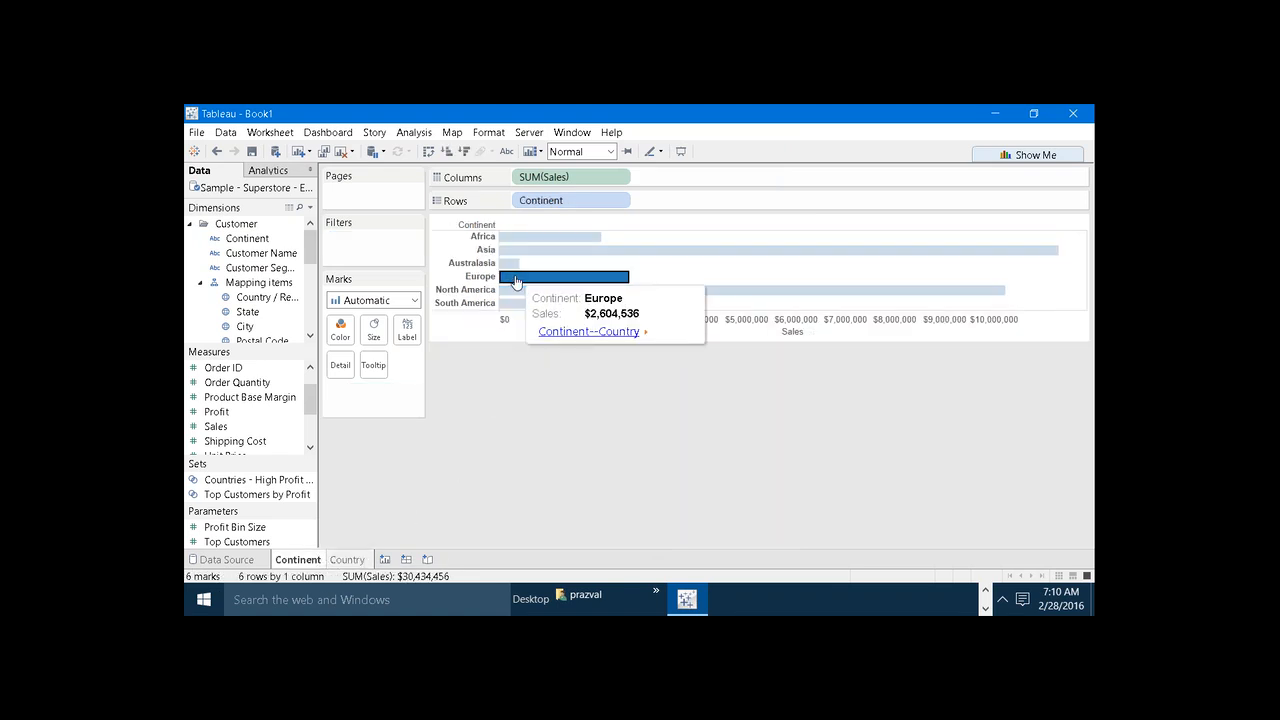
pyautogui.keyDown('ctrl'); pyautogui.click(511, 291); pyautogui.keyUp('ctrl')
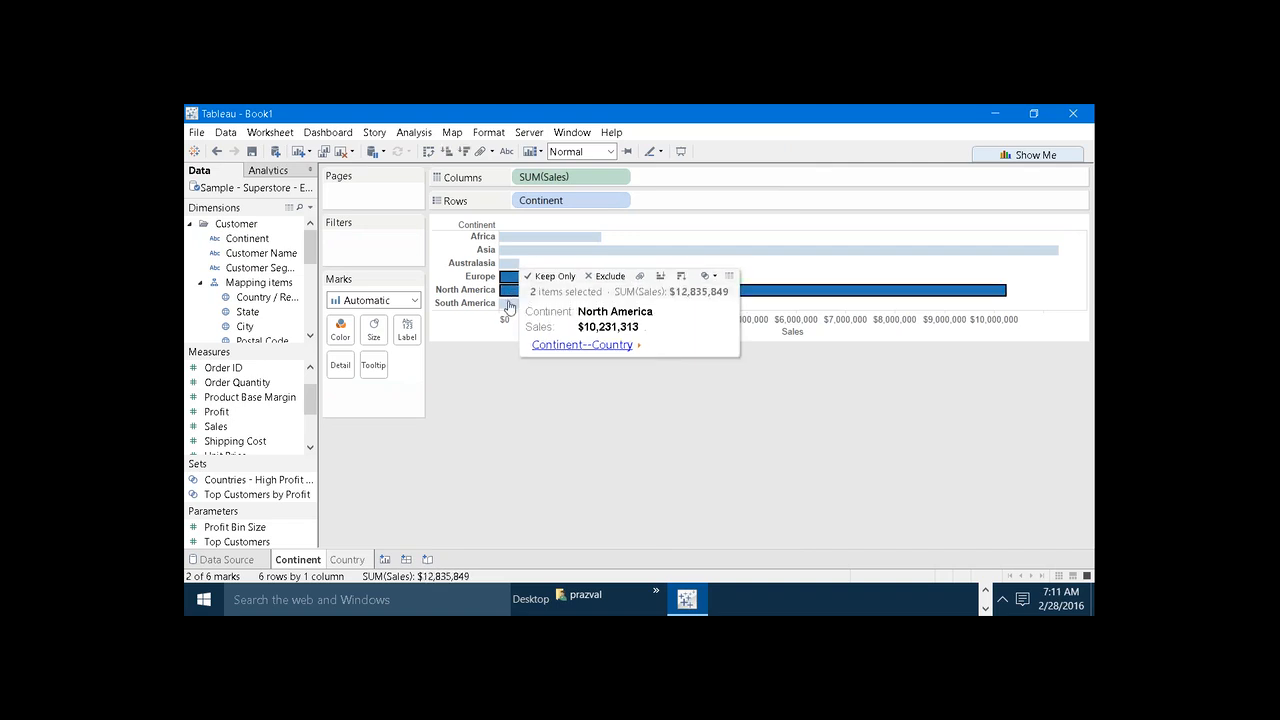
pyautogui.keyDown('ctrl'); pyautogui.click(509, 303); pyautogui.keyUp('ctrl')
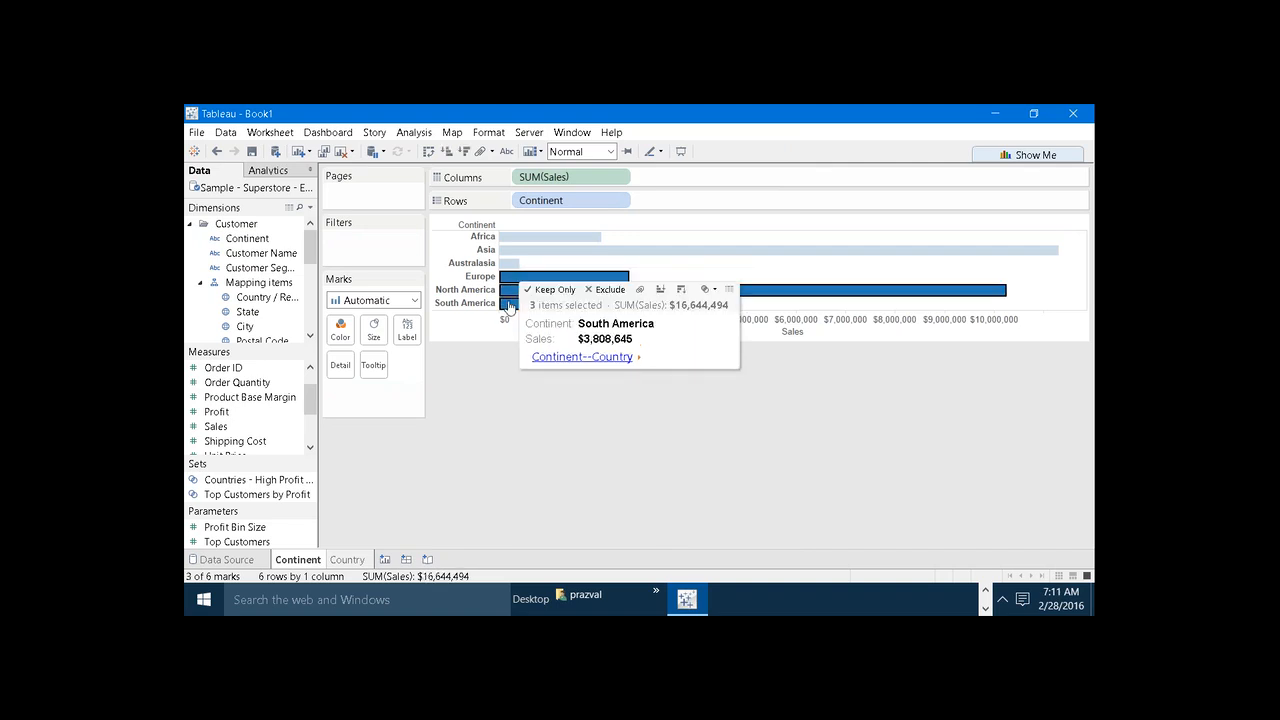
pyautogui.click(562, 357)
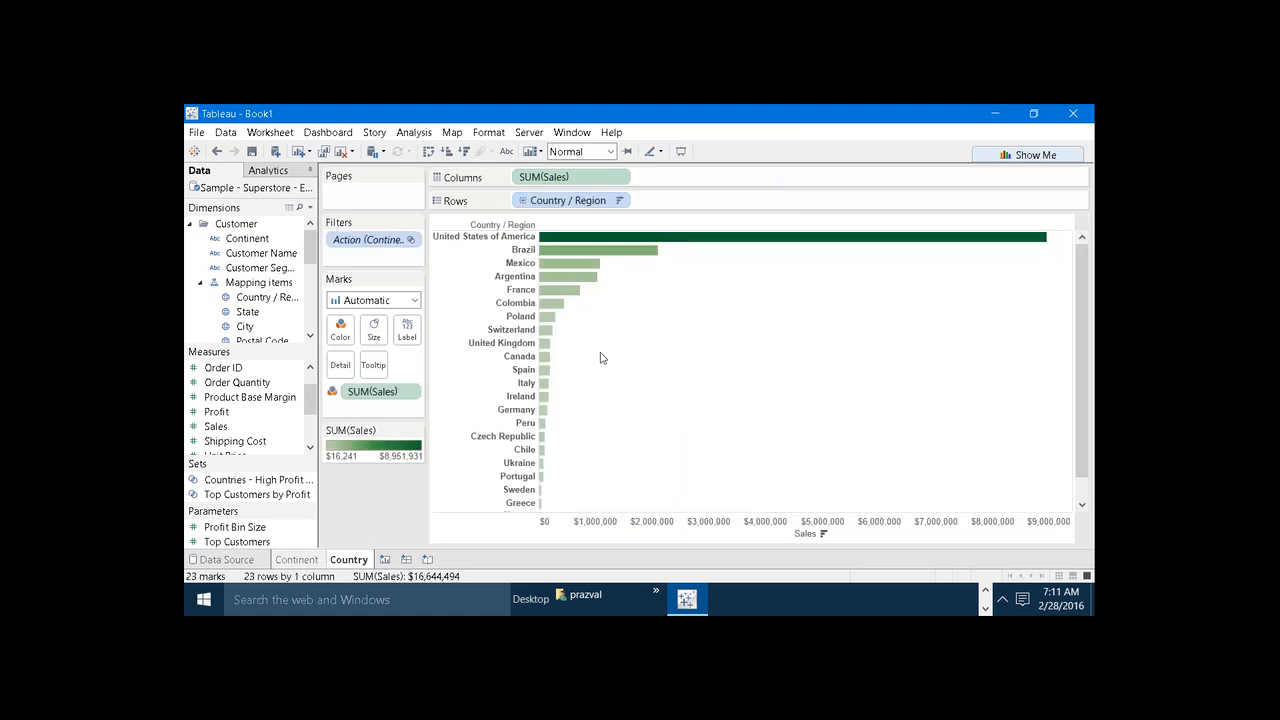
pyautogui.moveTo(547, 316)
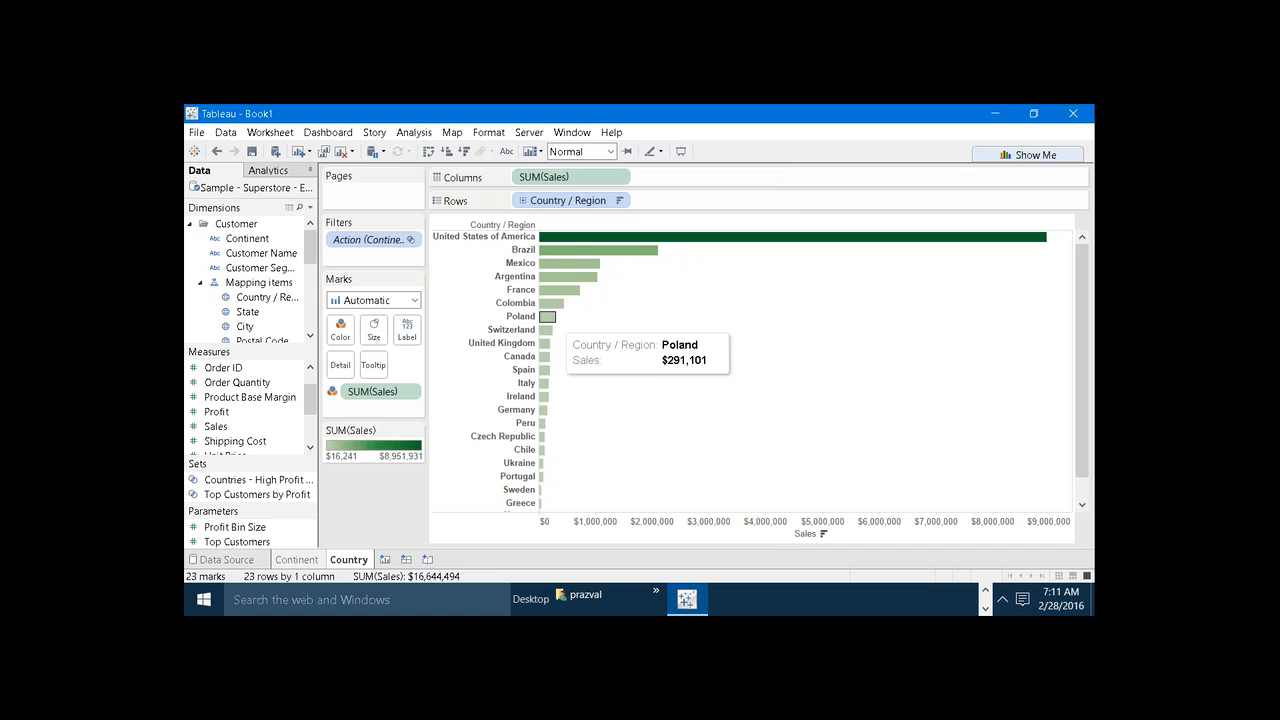
# - Review the continents included in the Country sheet's action filter, and clear the three-bar selection on the Continent sheet
pyautogui.rightClick(365, 247)
pyautogui.click(372, 250)
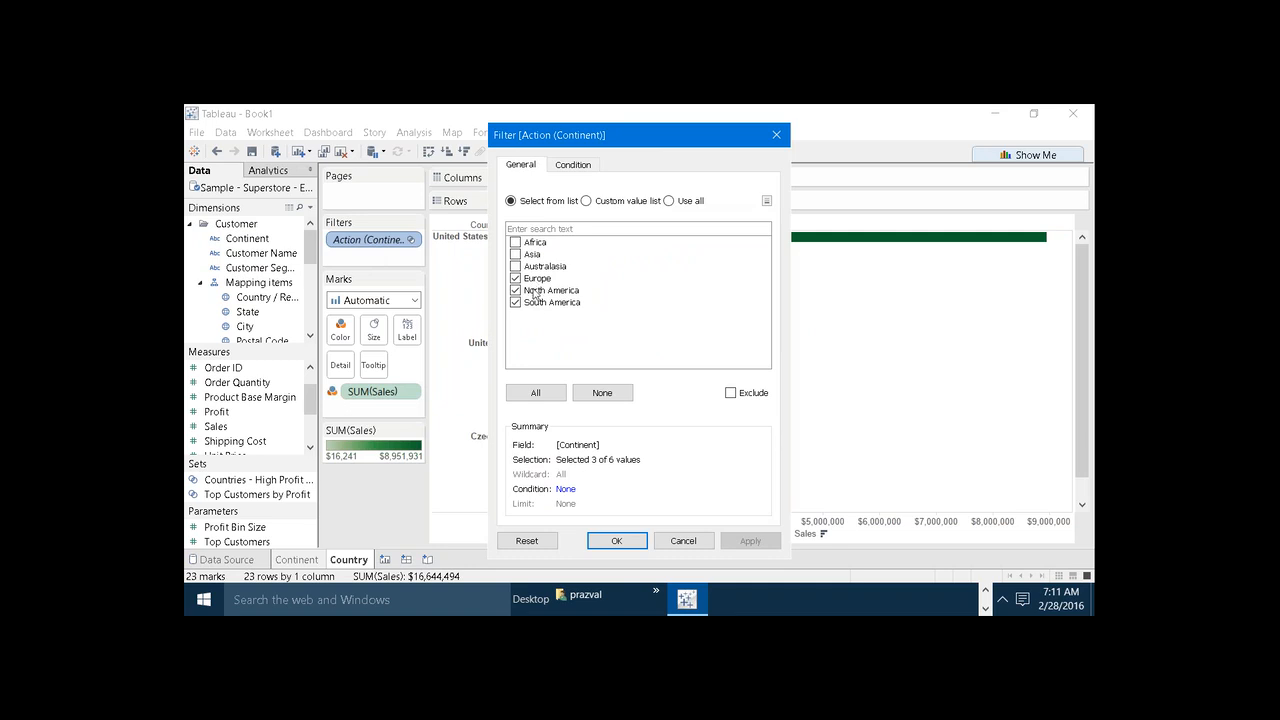
pyautogui.click(614, 540)
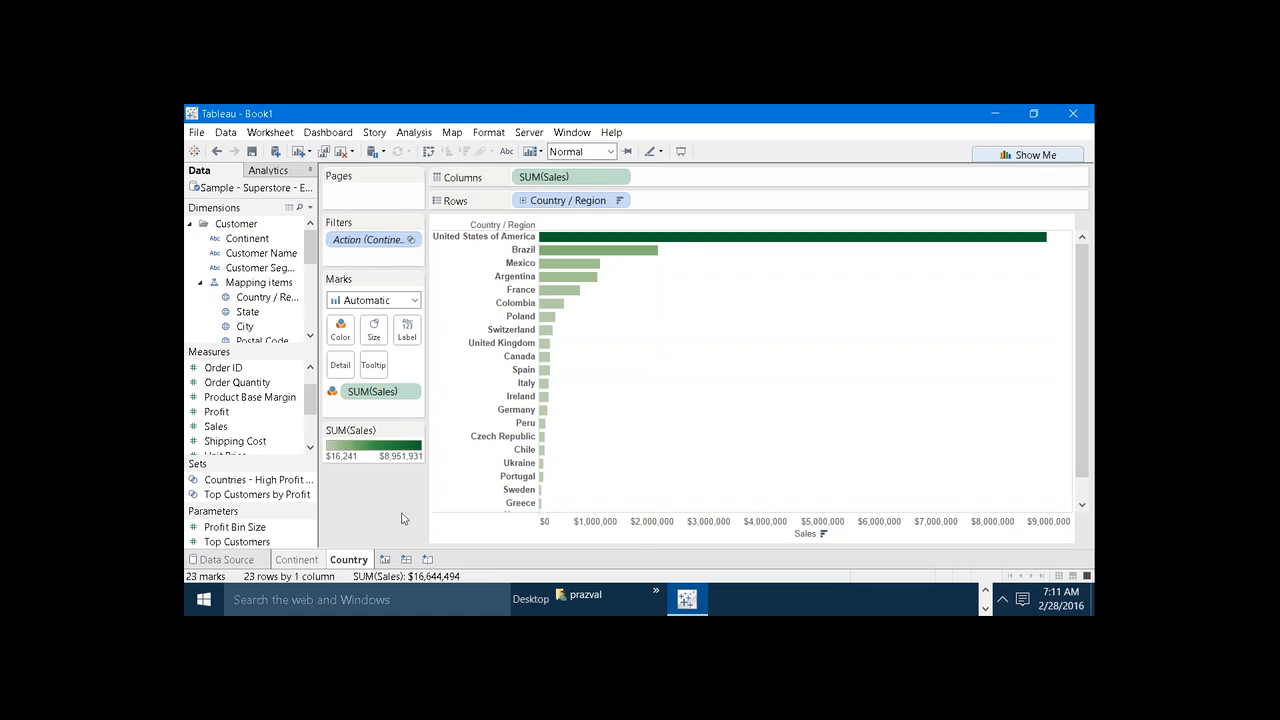
pyautogui.click(310, 561)
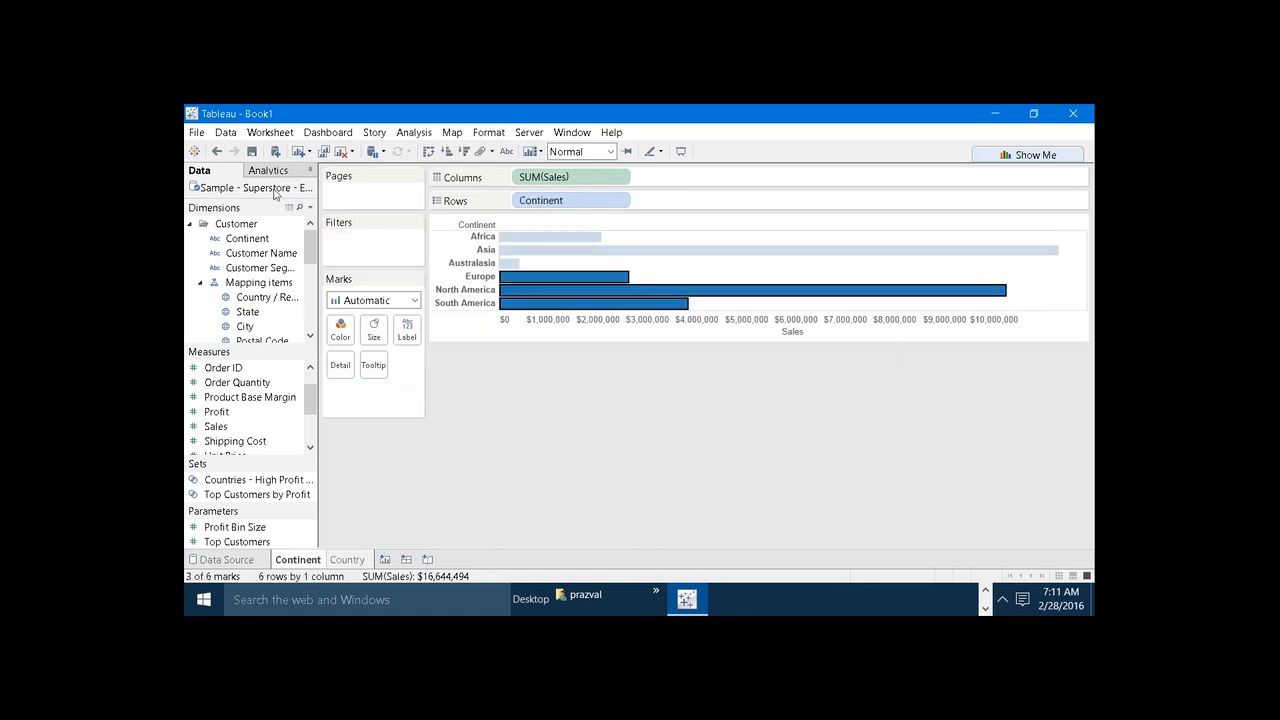
pyautogui.click(503, 421)
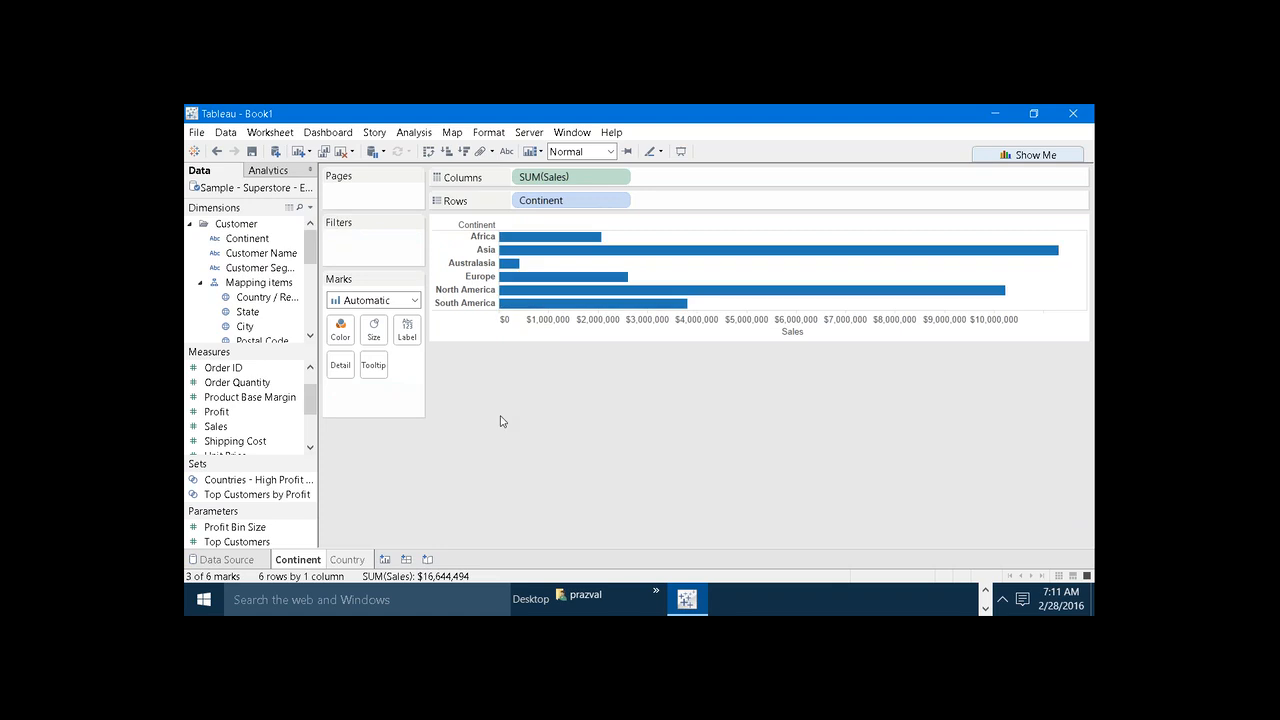
# - Set the Continent--Country filter action to run on single select only, and accept the action settings
pyautogui.click(270, 132)
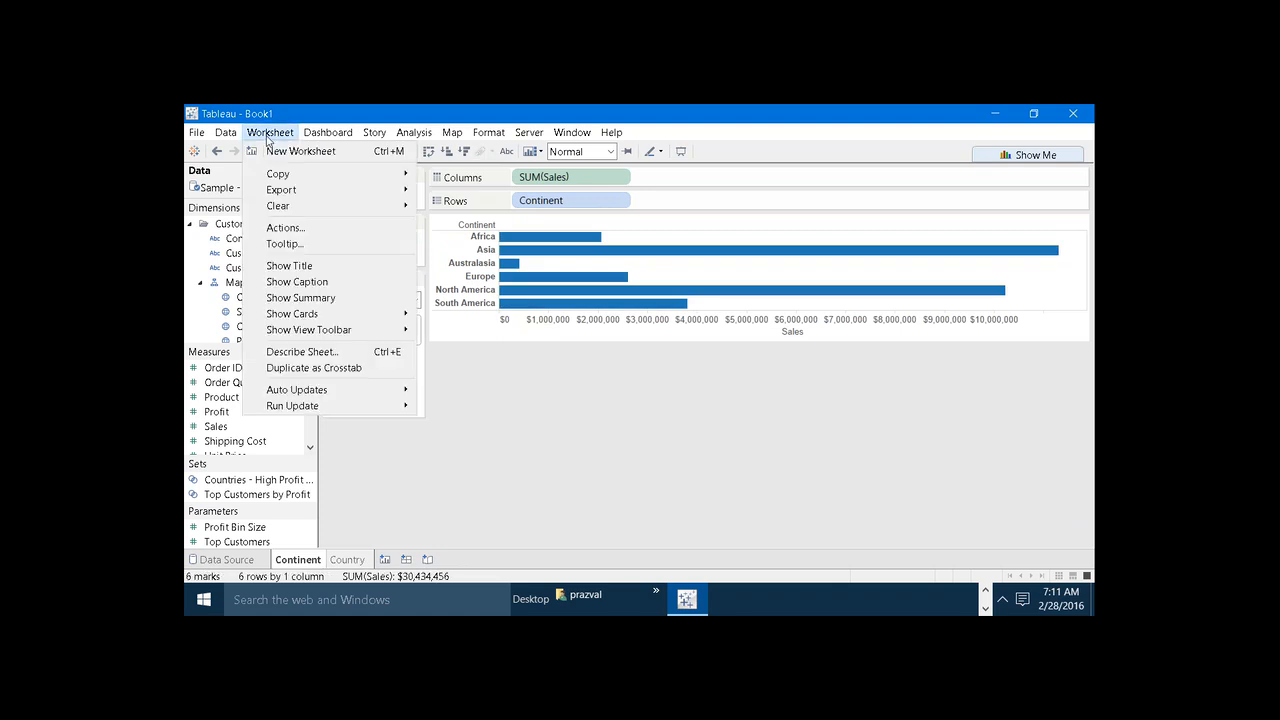
pyautogui.click(296, 225)
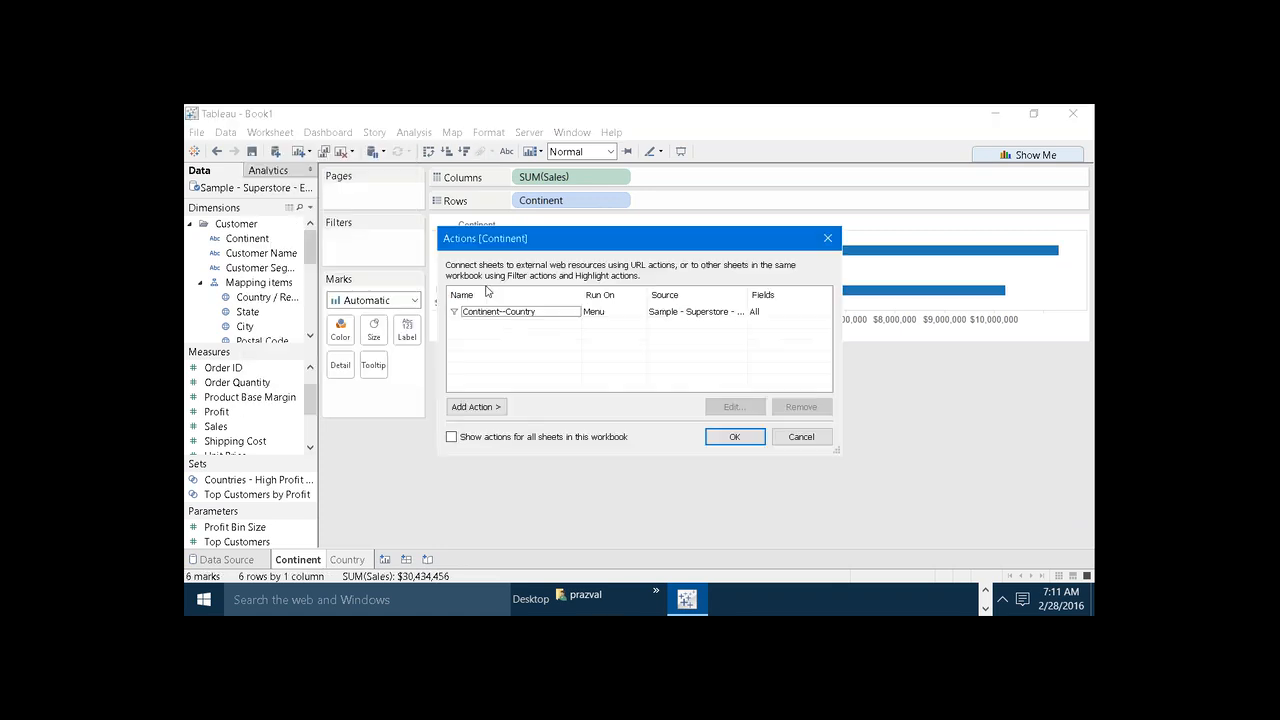
pyautogui.click(516, 316)
pyautogui.click(735, 407)
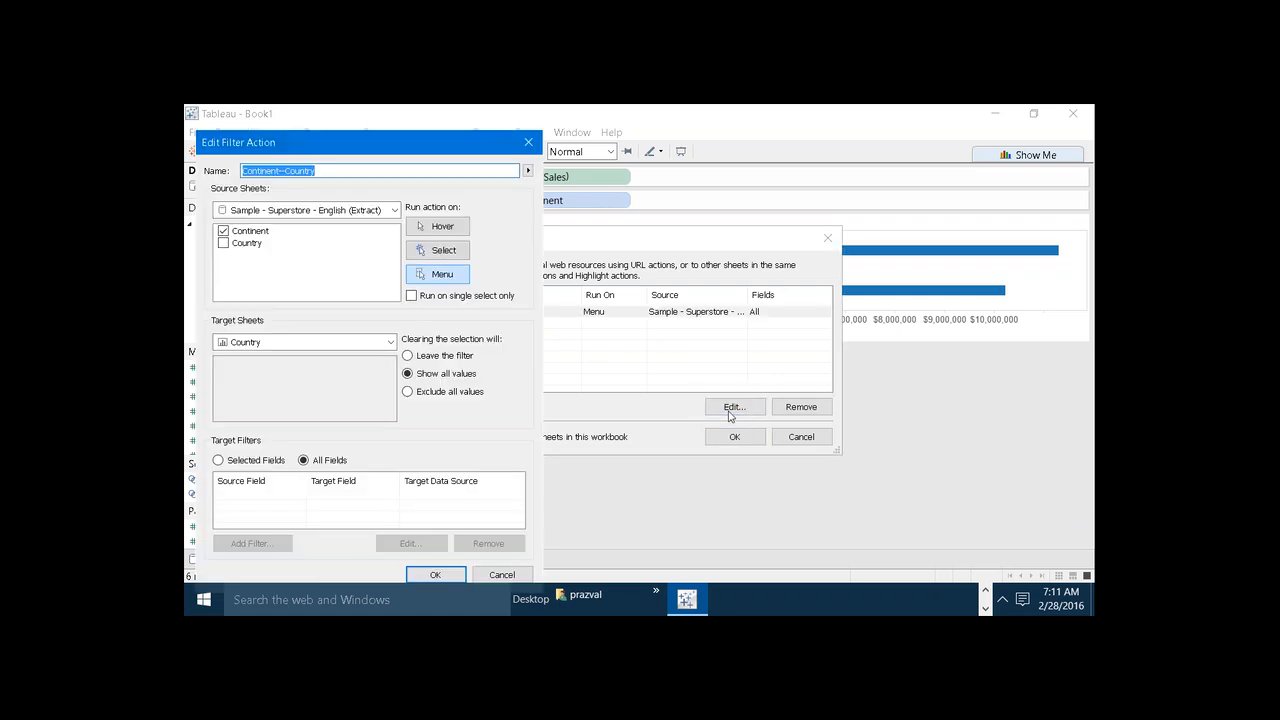
pyautogui.click(411, 296)
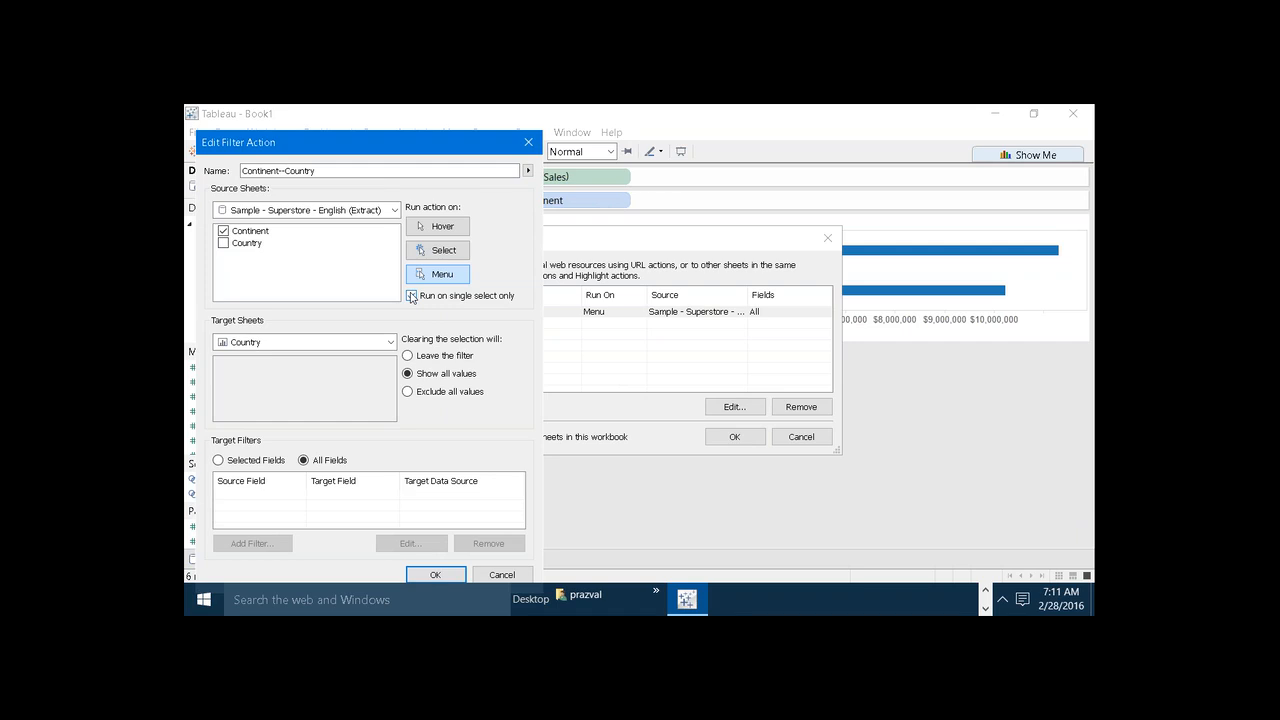
pyautogui.click(411, 297)
pyautogui.click(449, 570)
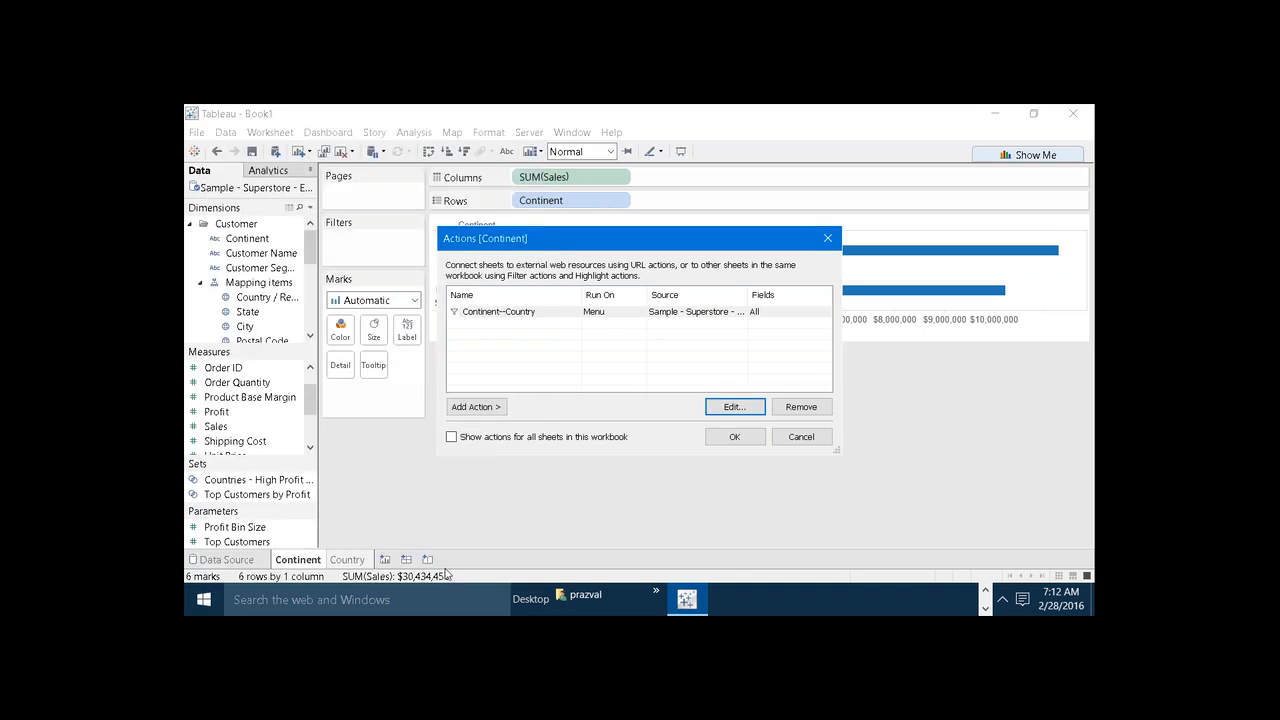
pyautogui.click(728, 442)
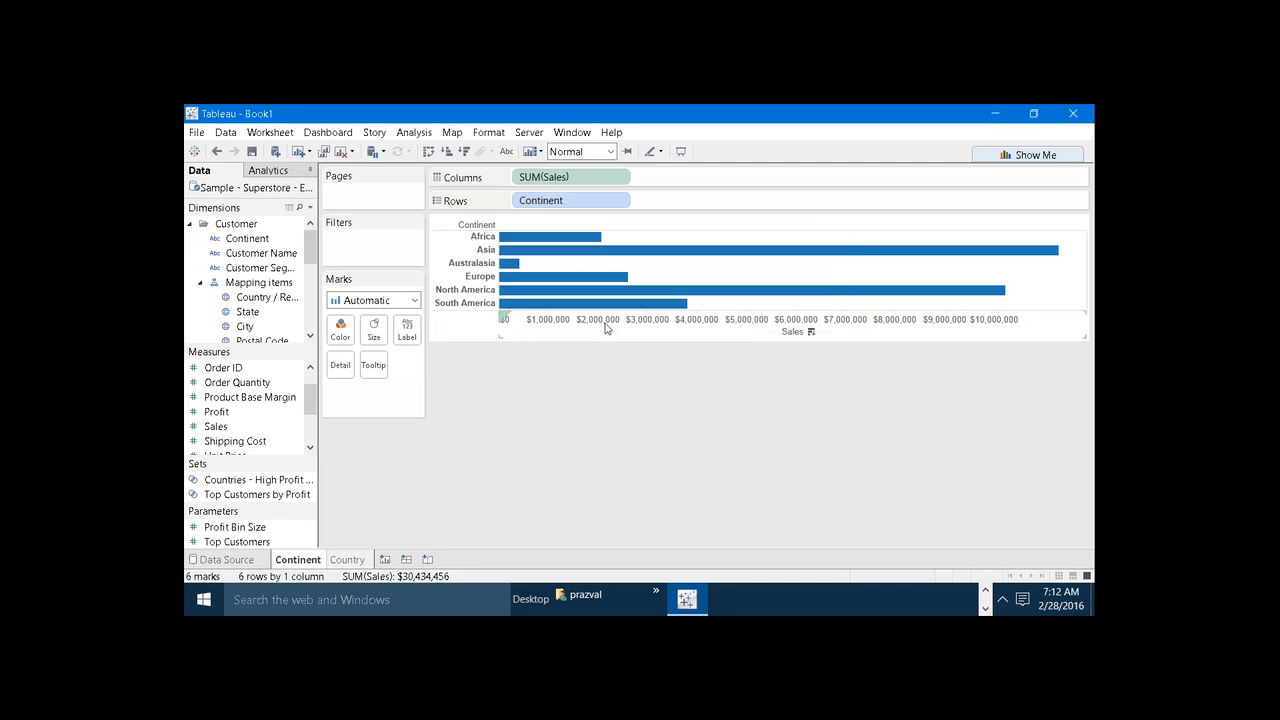
# - Select the Asia and Australasia bars together and check their tooltip for the Continent--Country link
pyautogui.click(511, 251)
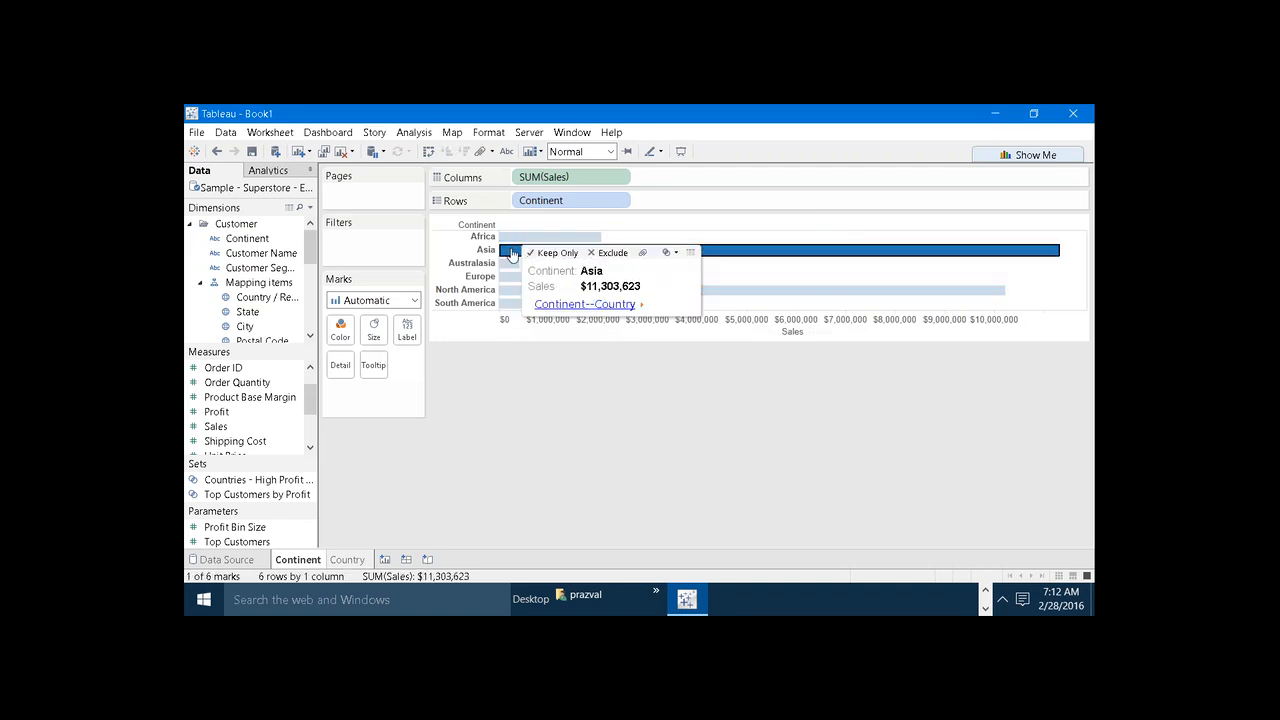
pyautogui.keyDown('ctrl'); pyautogui.click(509, 263); pyautogui.keyUp('ctrl')
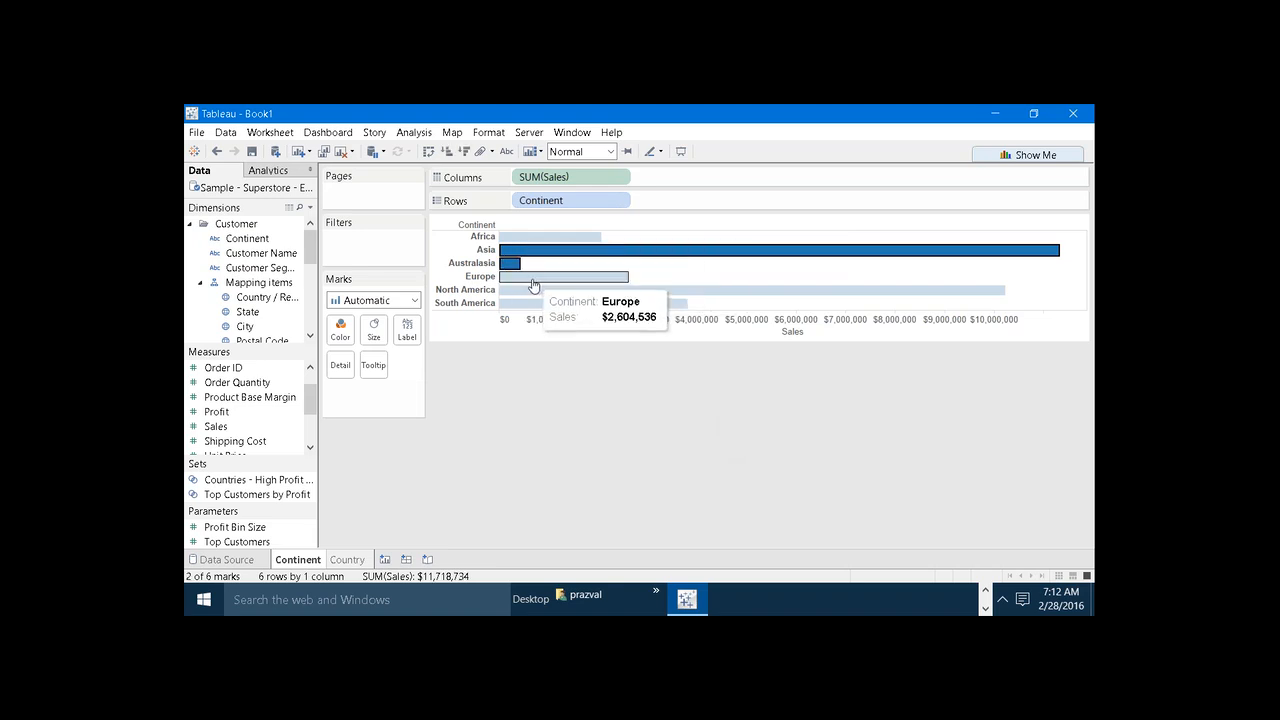
pyautogui.moveTo(509, 254)
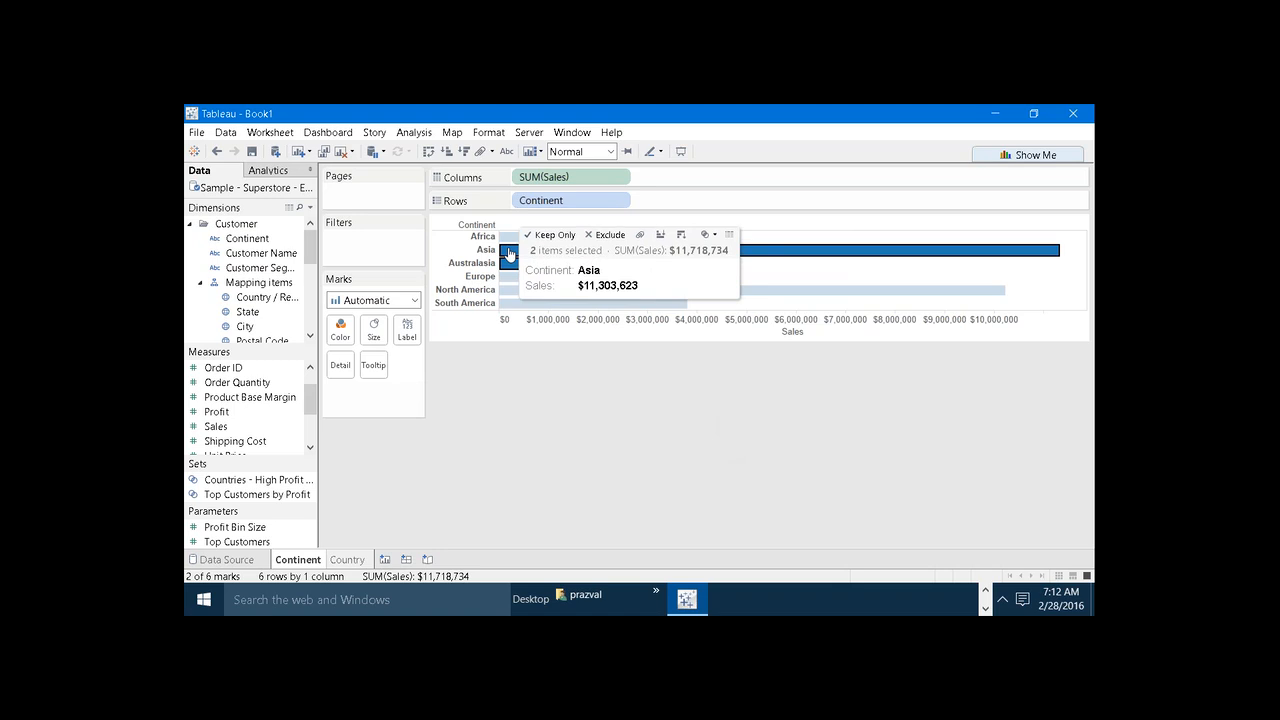
# - Review the single-select setting of the Continent--Country filter action and close the action settings
pyautogui.click(274, 136)
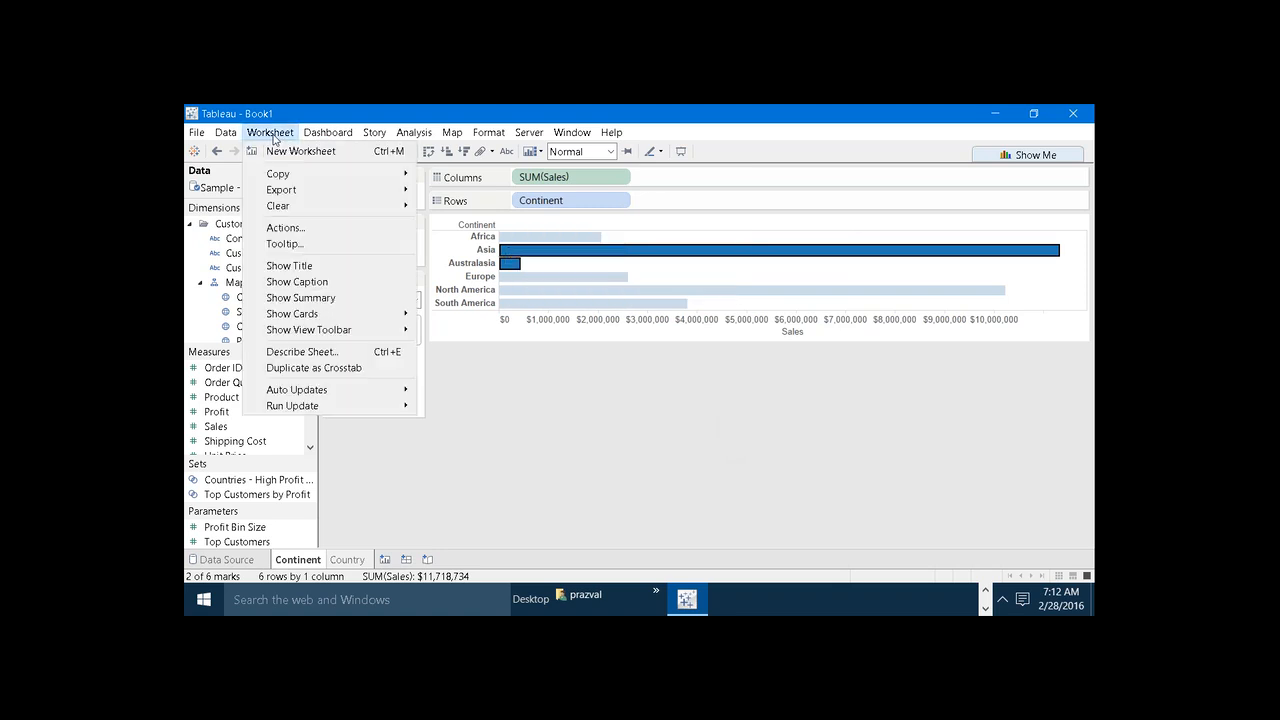
pyautogui.click(300, 229)
pyautogui.click(479, 314)
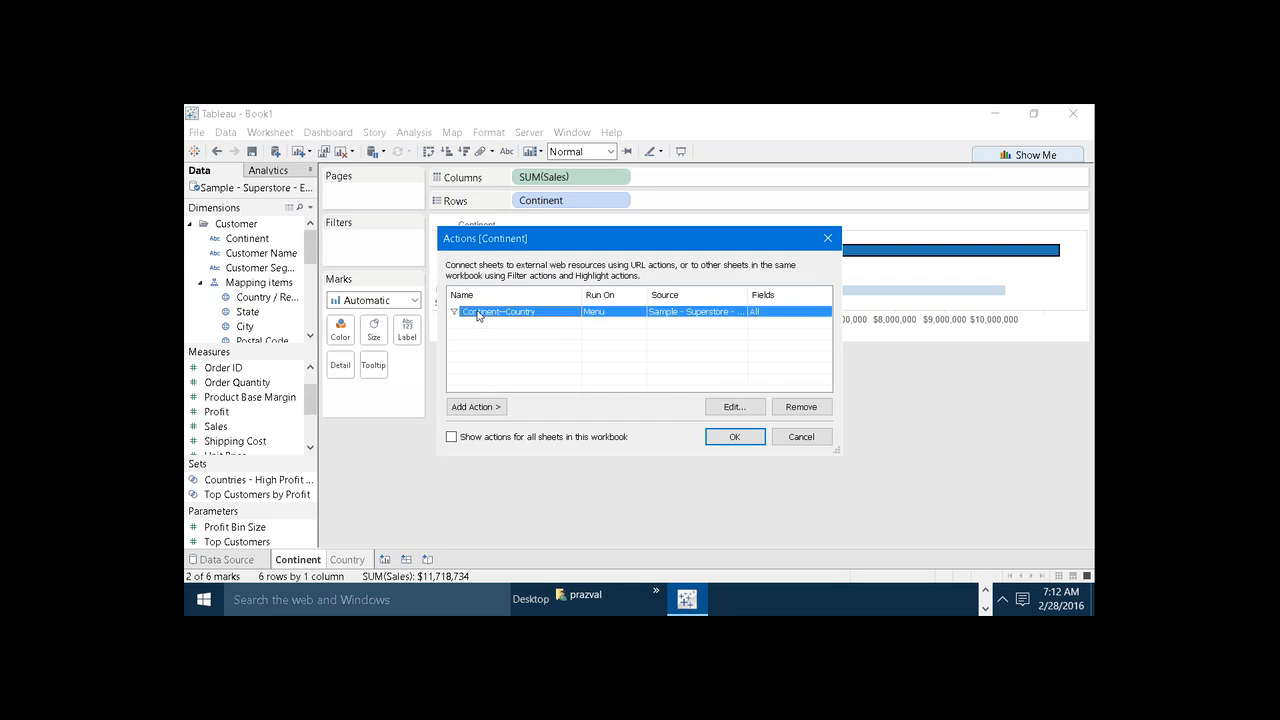
pyautogui.click(720, 410)
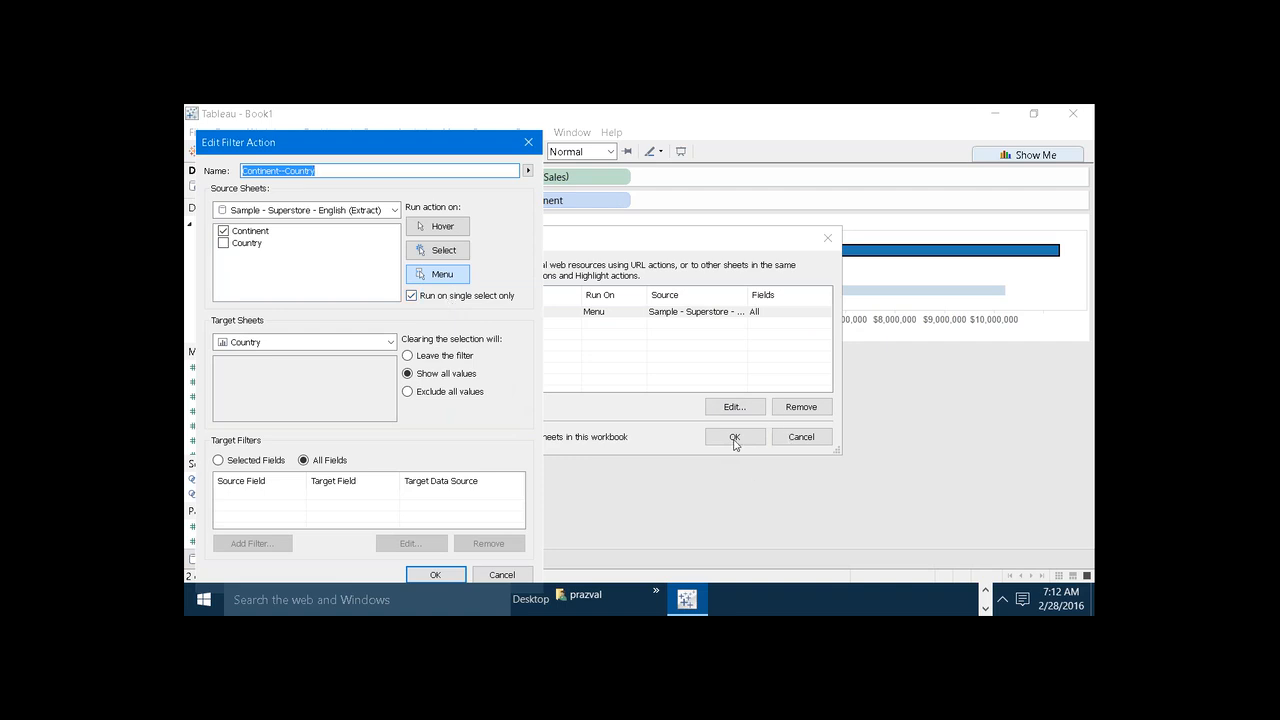
pyautogui.click(430, 573)
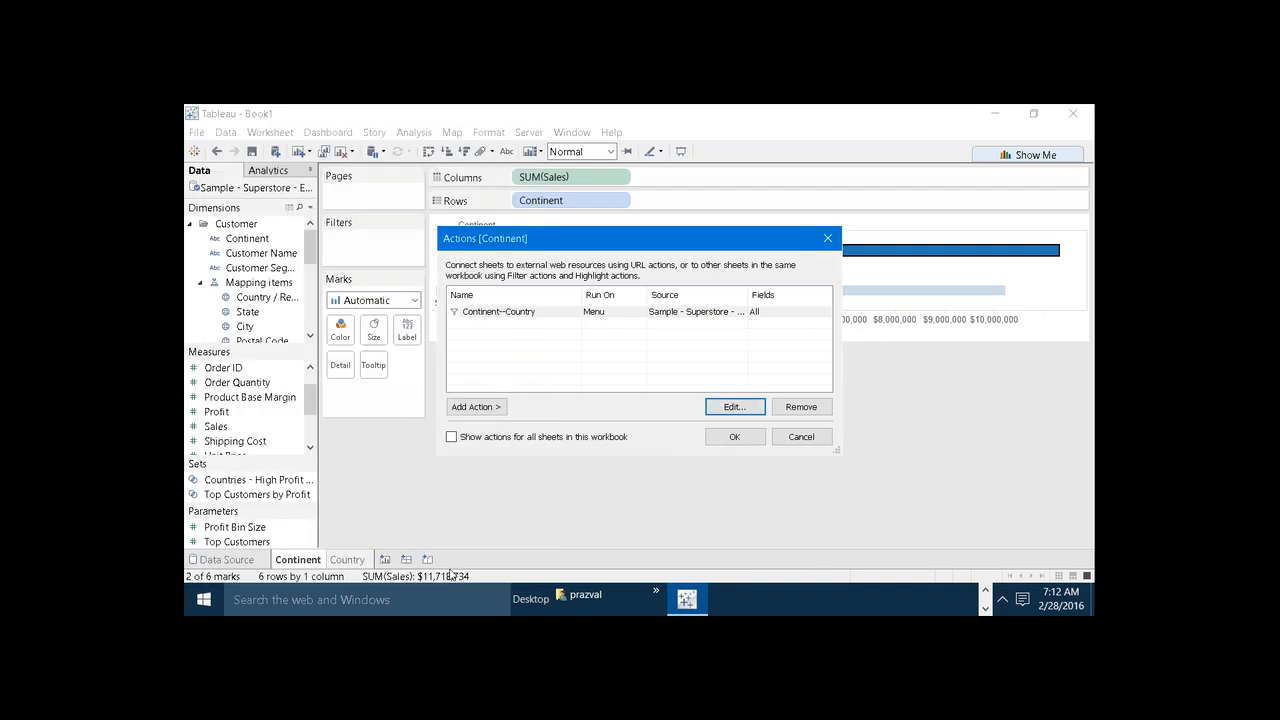
pyautogui.click(758, 437)
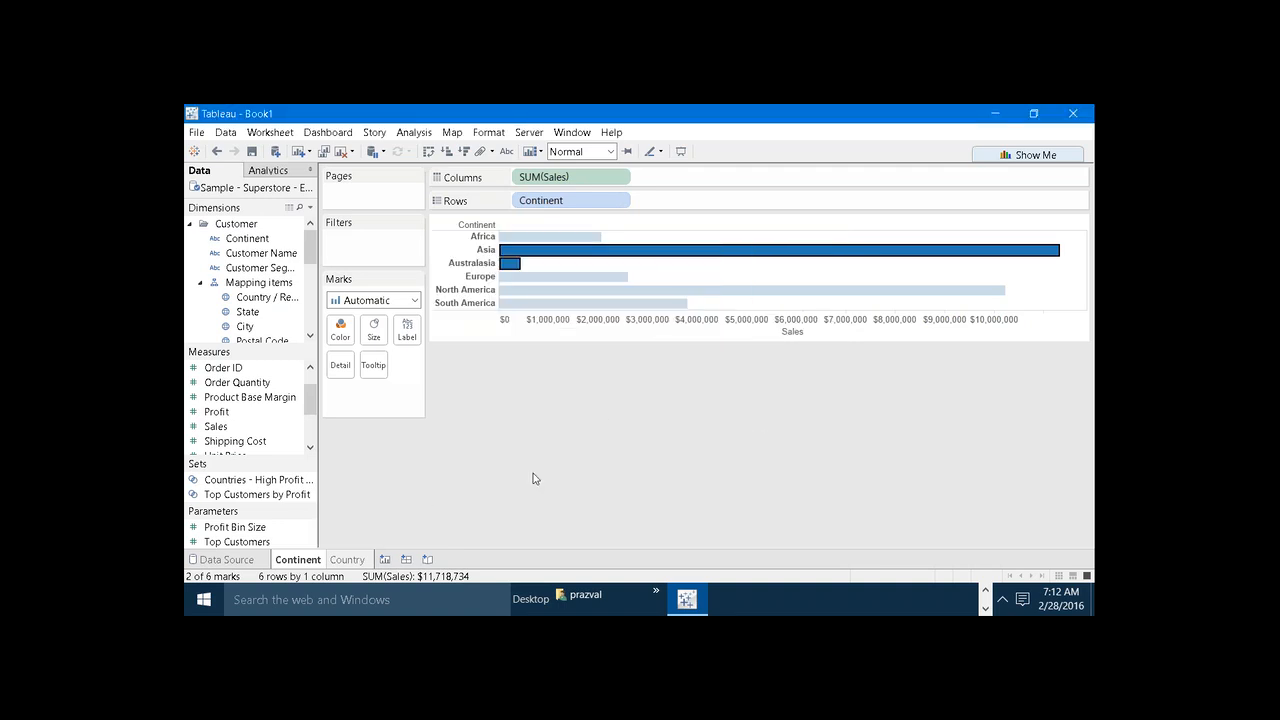
# - Switch to the Notepad notes and add a "Task2:-" heading below Task1, followed by "Sheets:" and 3
pyautogui.click(986, 591)
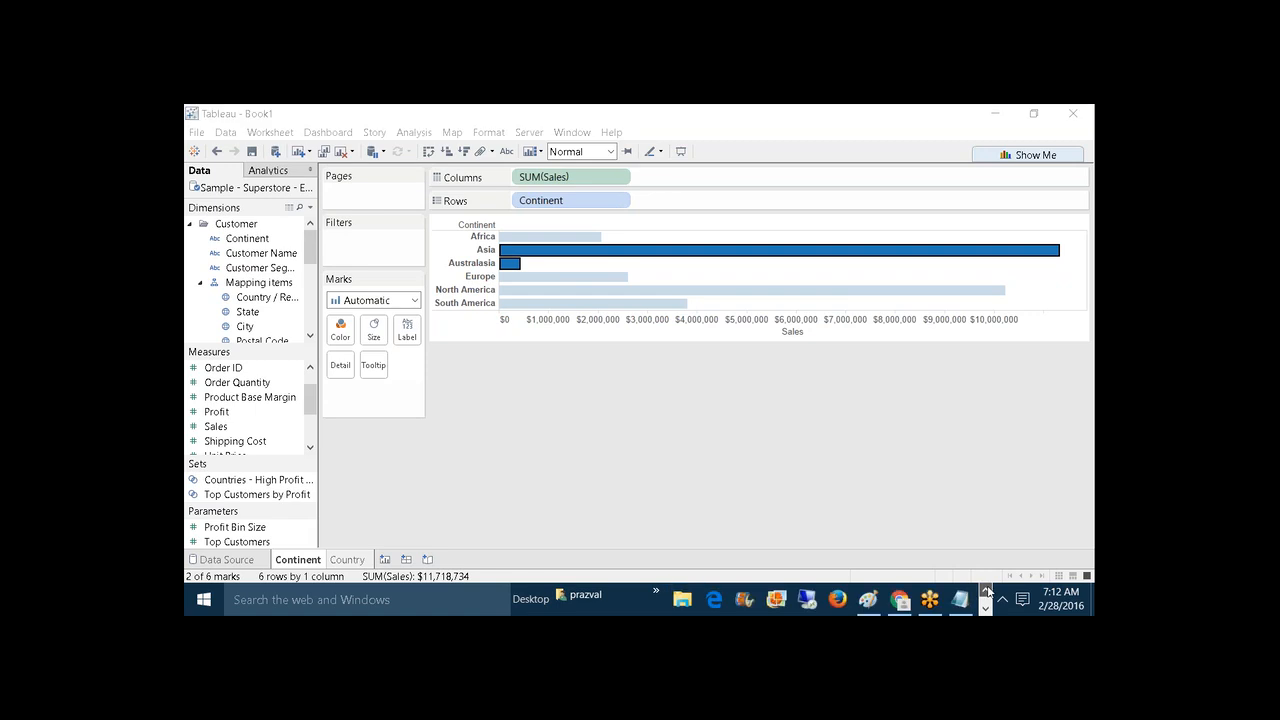
pyautogui.moveTo(963, 598)
pyautogui.click(950, 551)
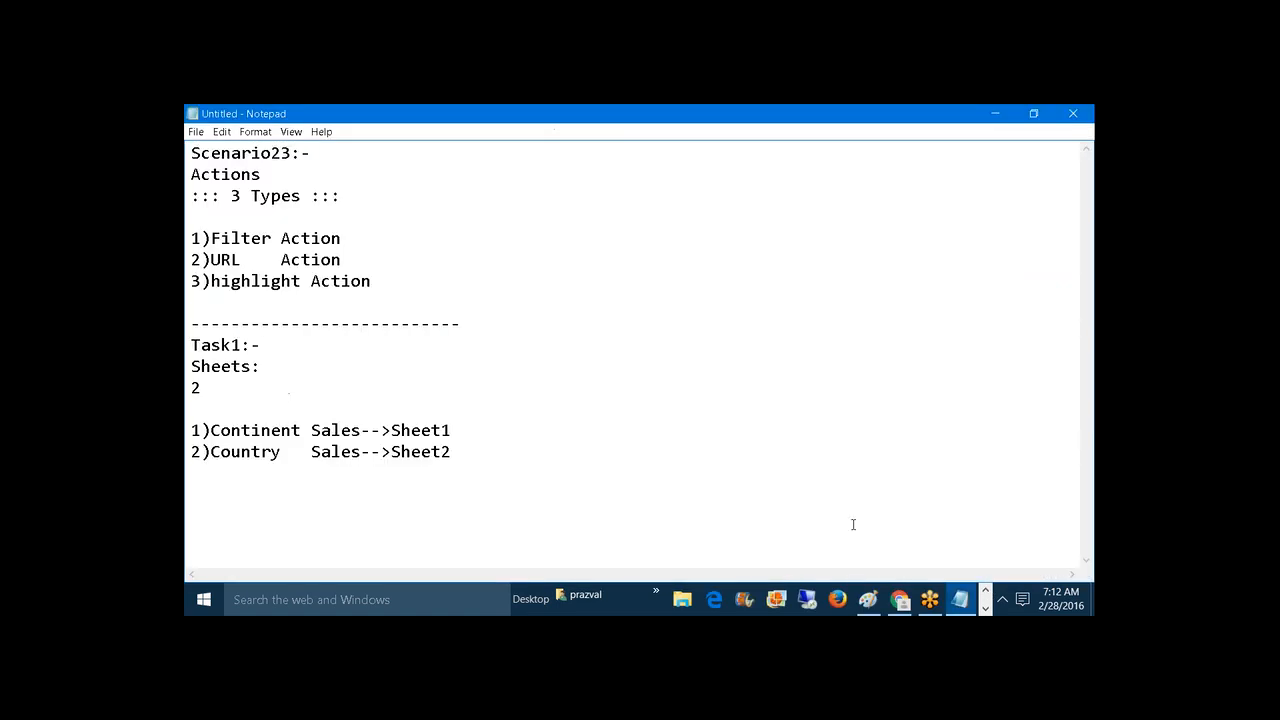
pyautogui.press('Return')
pyautogui.write('Task2:- ')
pyautogui.write('Sheet')
pyautogui.write('s')
pyautogui.press('Return')
pyautogui.write('3')
pyautogui.press('Return')
pyautogui.press('Return')
# - List the Task2 sheets in the notes as "Sheet1:-" Dept, "Sheet2:-" Category and "Sheet3:-" Item, each on its own line
pyautogui.write('She')
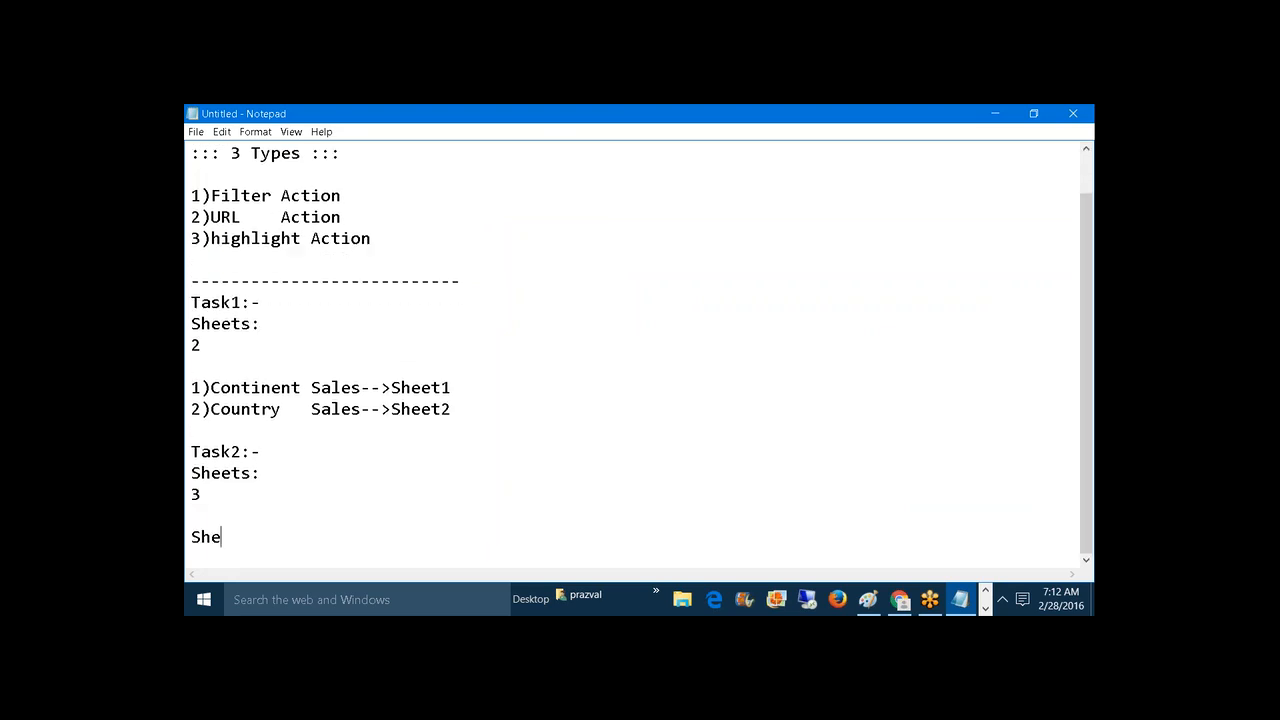
pyautogui.write('et1:-')
pyautogui.press('Return')
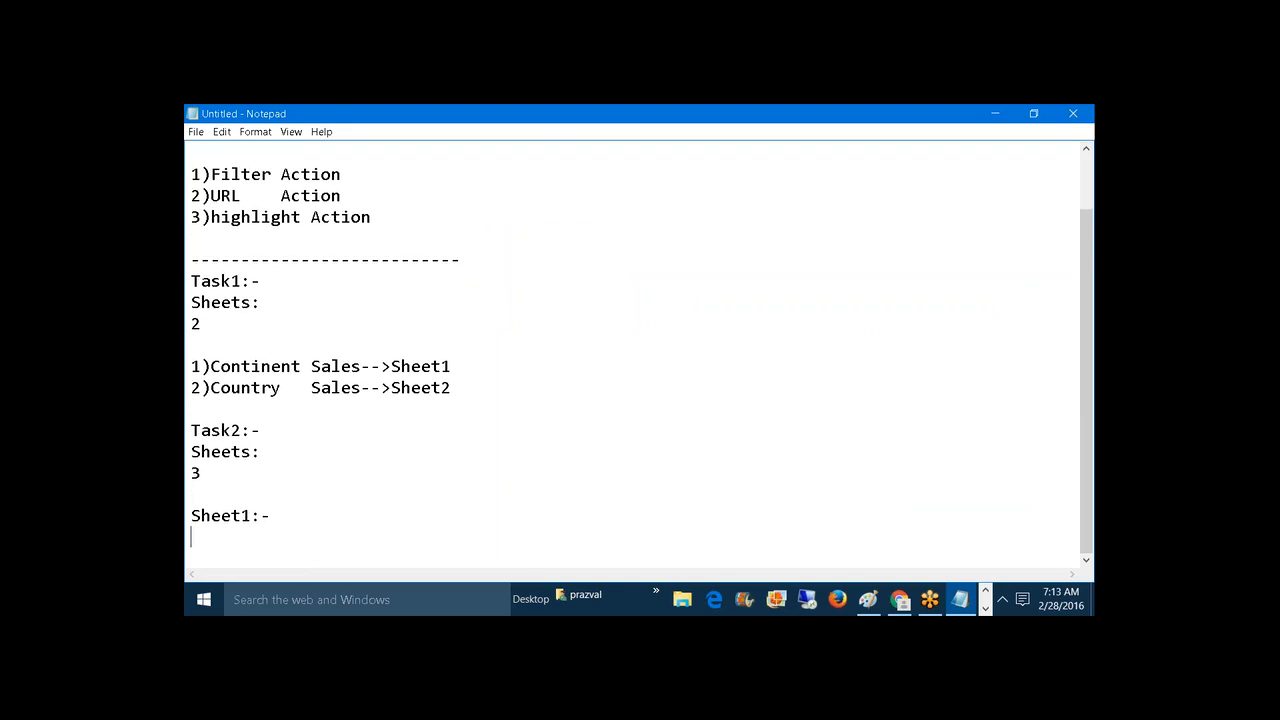
pyautogui.write('Dept')
pyautogui.press('Return')
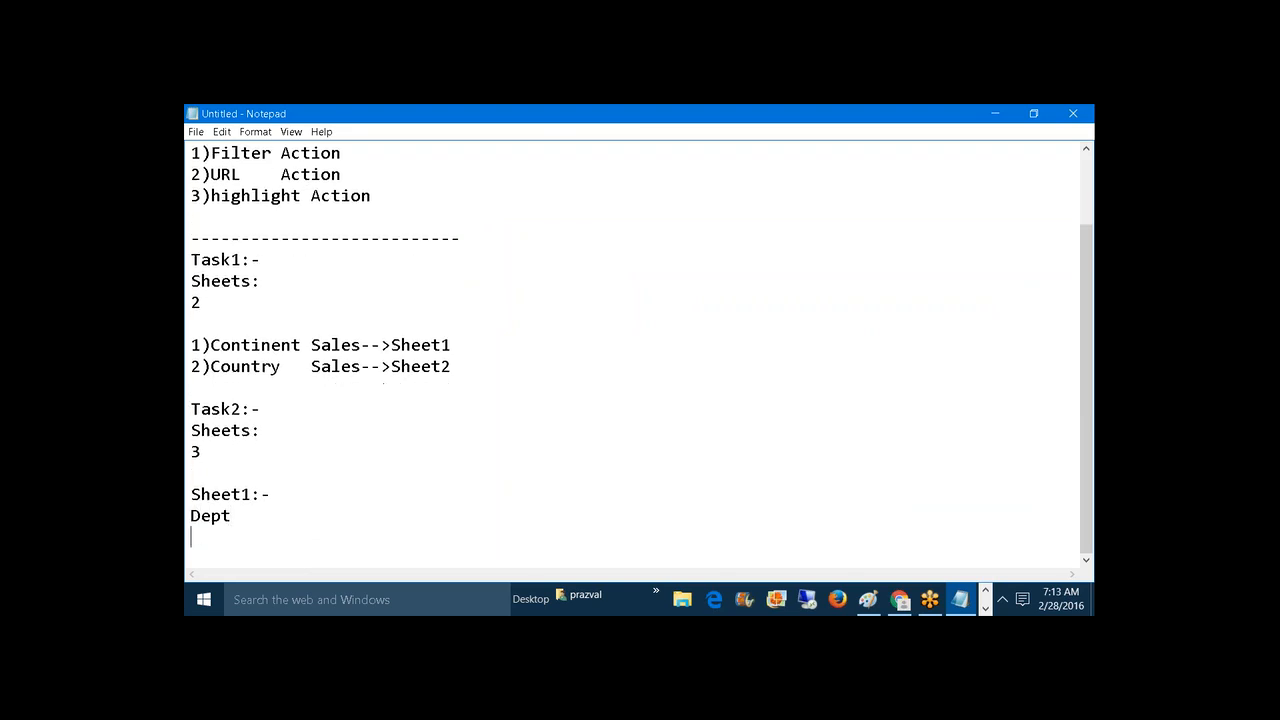
pyautogui.write('Sheet2:-')
pyautogui.press('Return')
pyautogui.write('C')
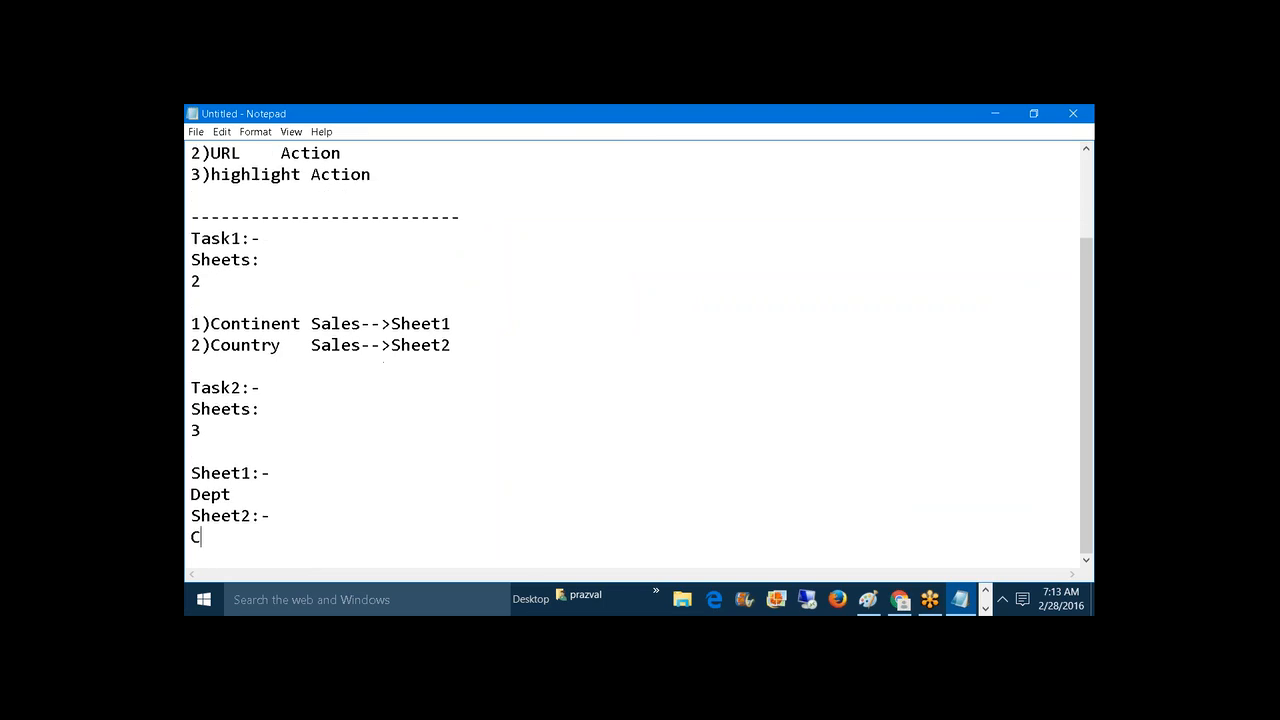
pyautogui.write('ategory')
pyautogui.press('Return')
pyautogui.write('She')
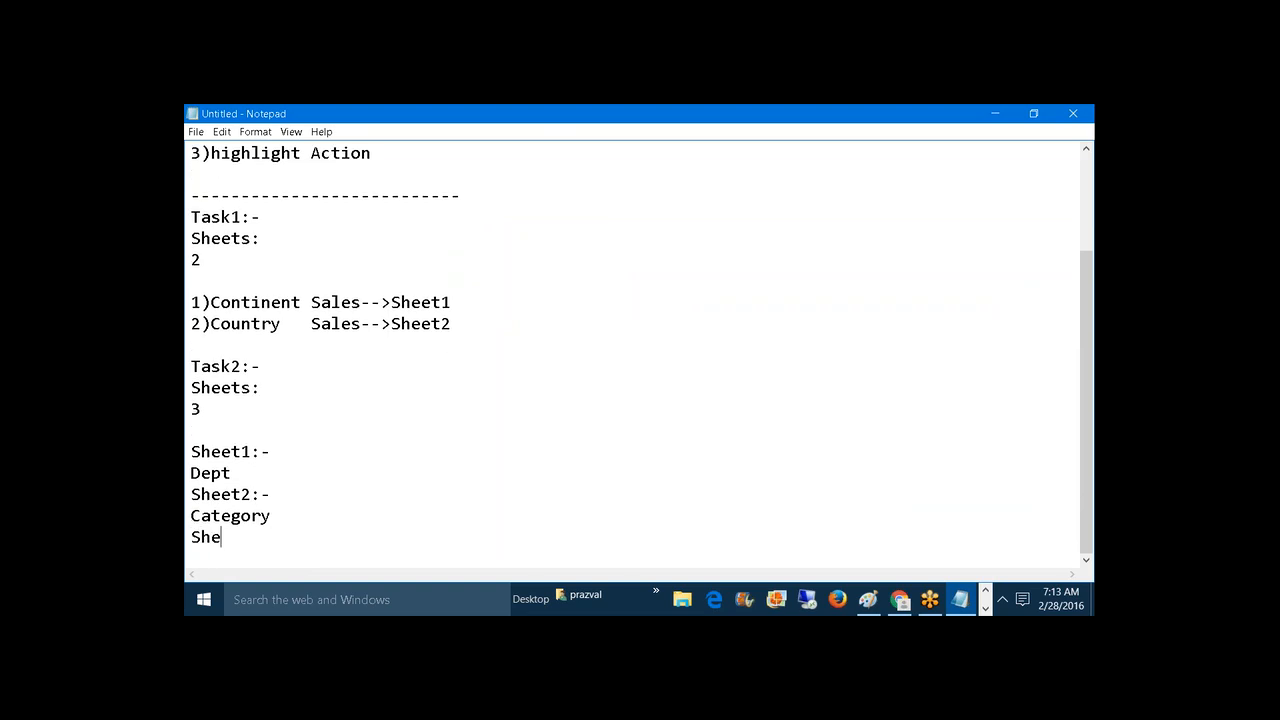
pyautogui.write('et3:-')
pyautogui.press('Return')
pyautogui.write('I')
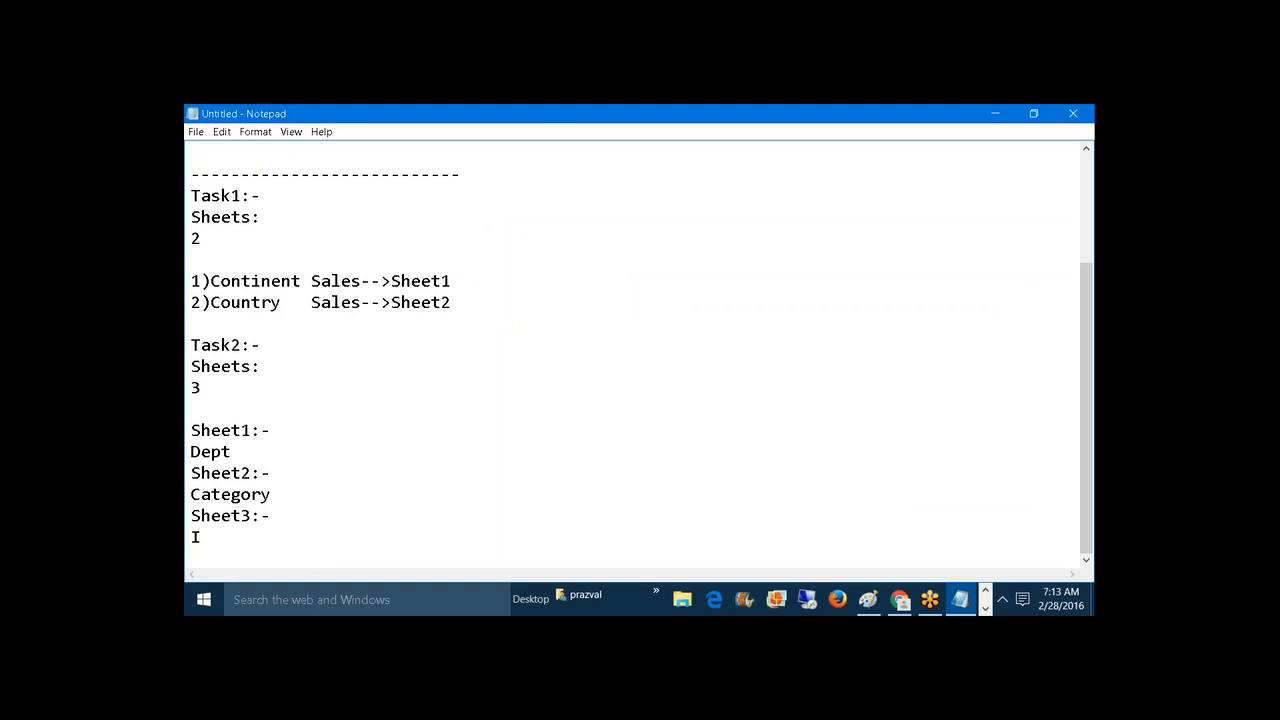
pyautogui.write('tem')
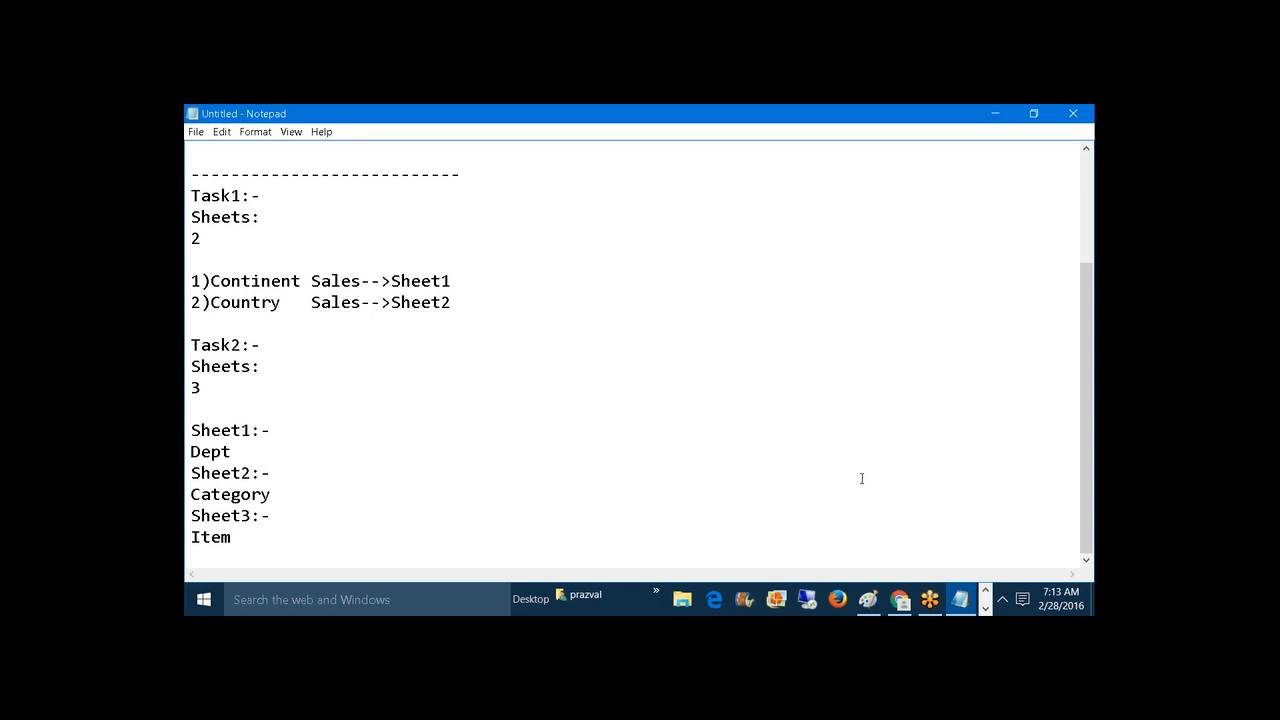
# - Switch to Tableau and build a new worksheet with Department on the rows, named Dept
pyautogui.click(985, 607)
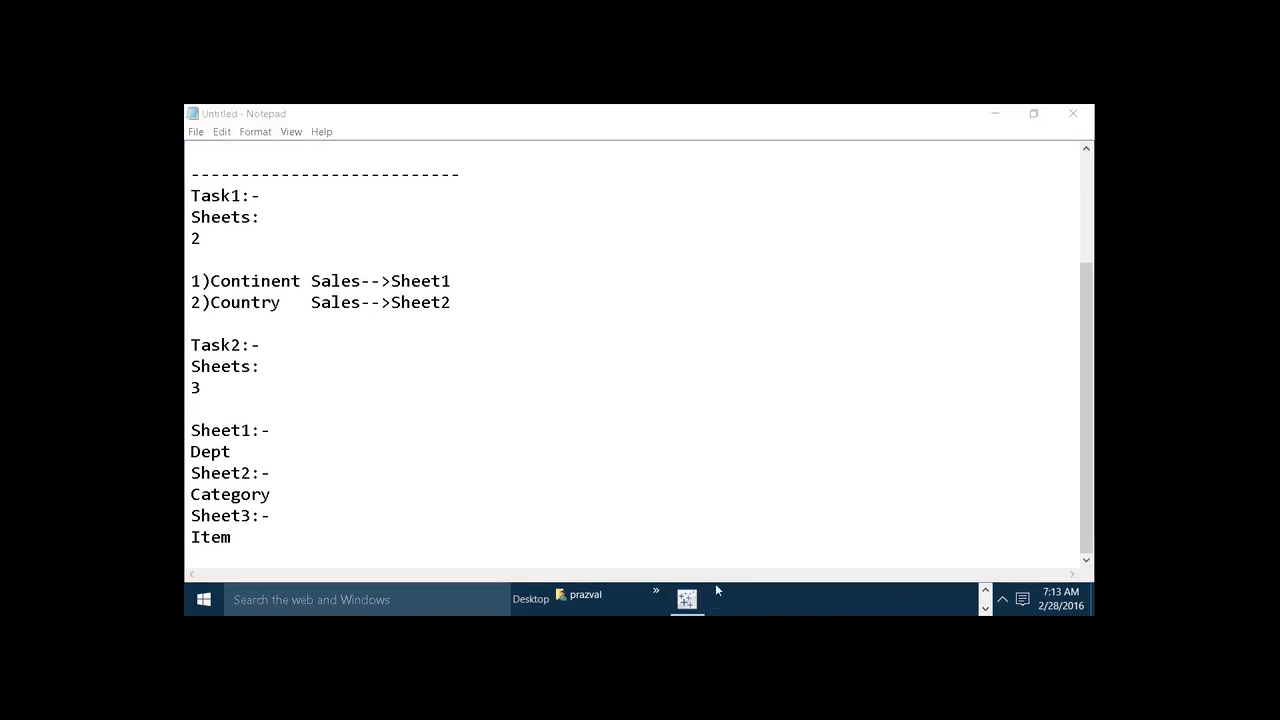
pyautogui.click(686, 598)
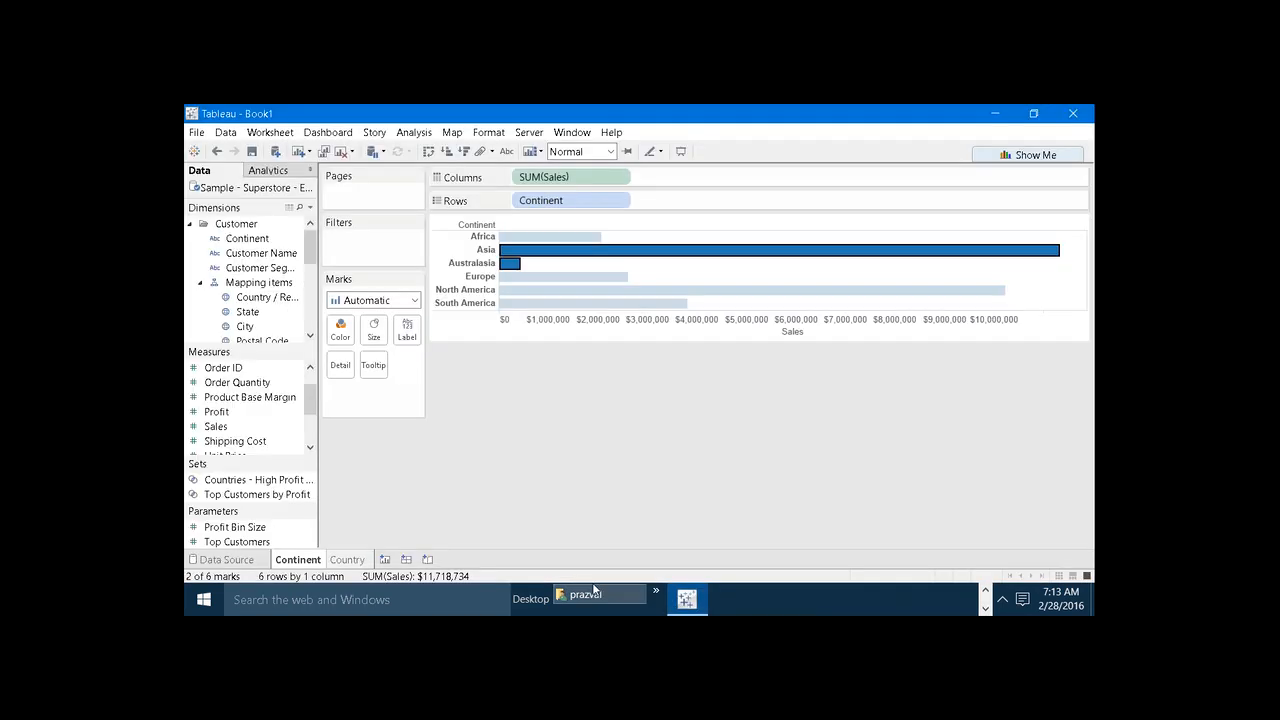
pyautogui.click(385, 560)
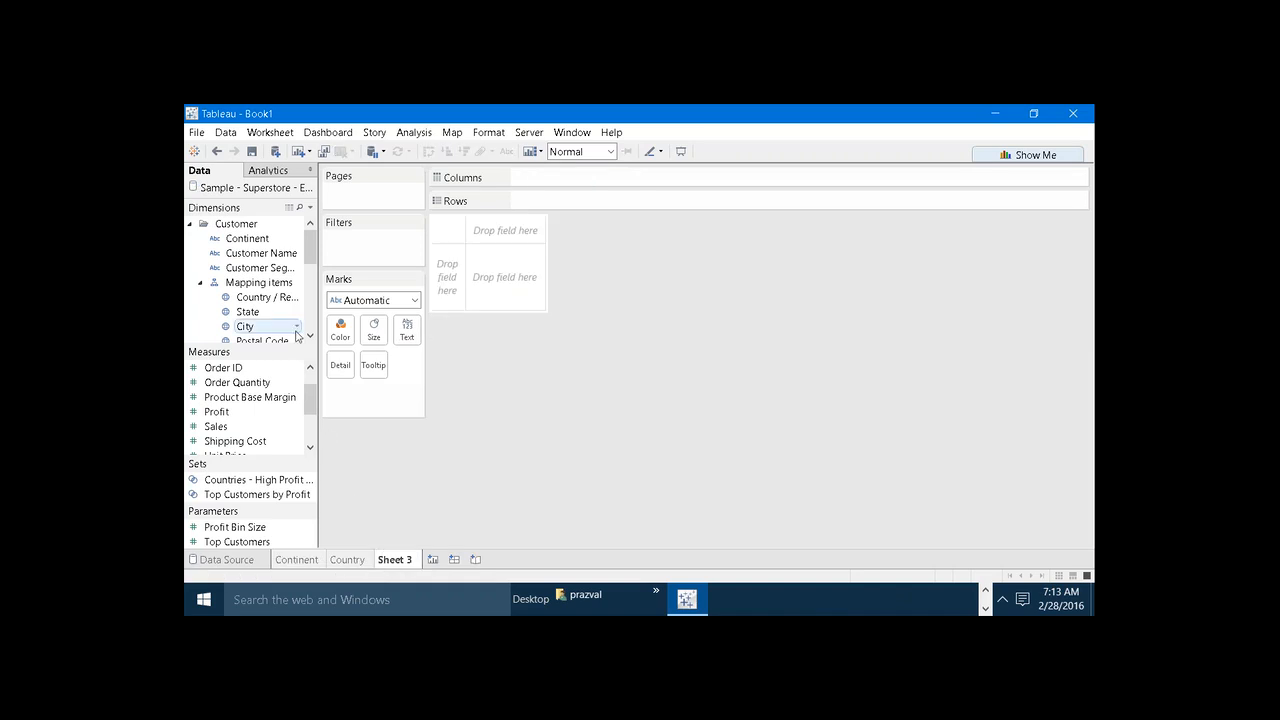
pyautogui.moveTo(310, 255); pyautogui.dragTo(310, 300)
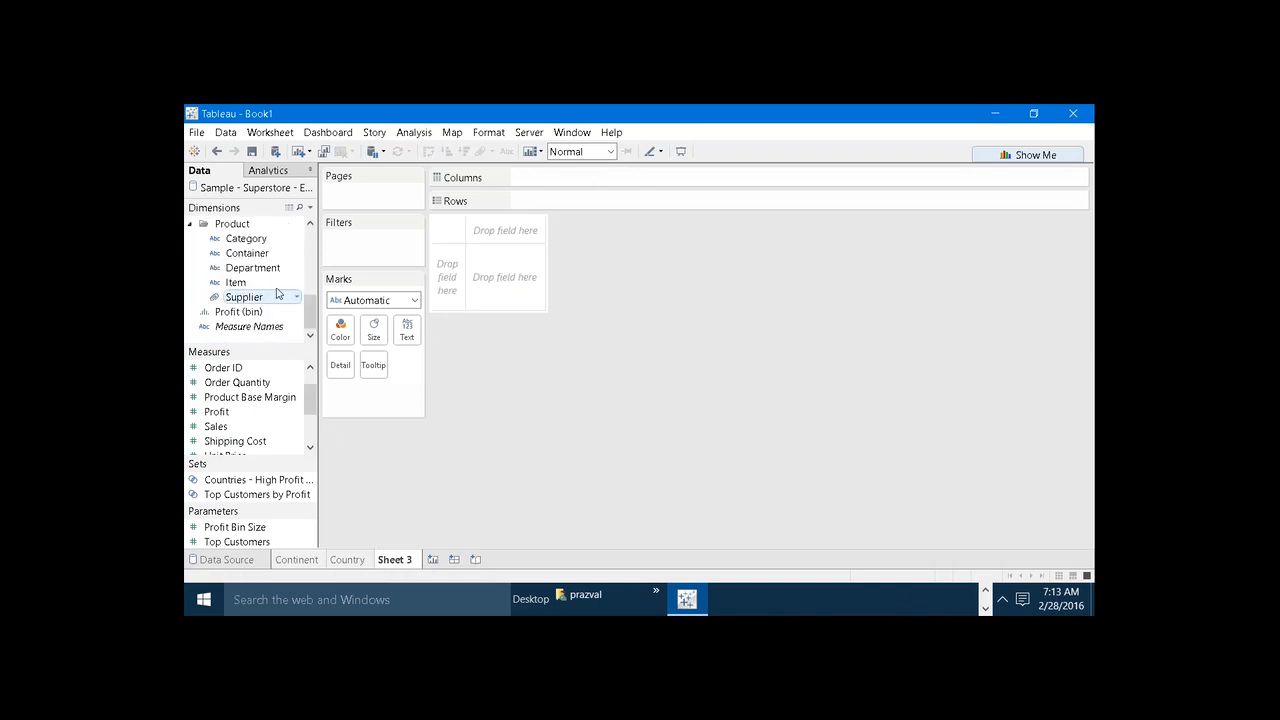
pyautogui.moveTo(252, 268); pyautogui.dragTo(522, 203)
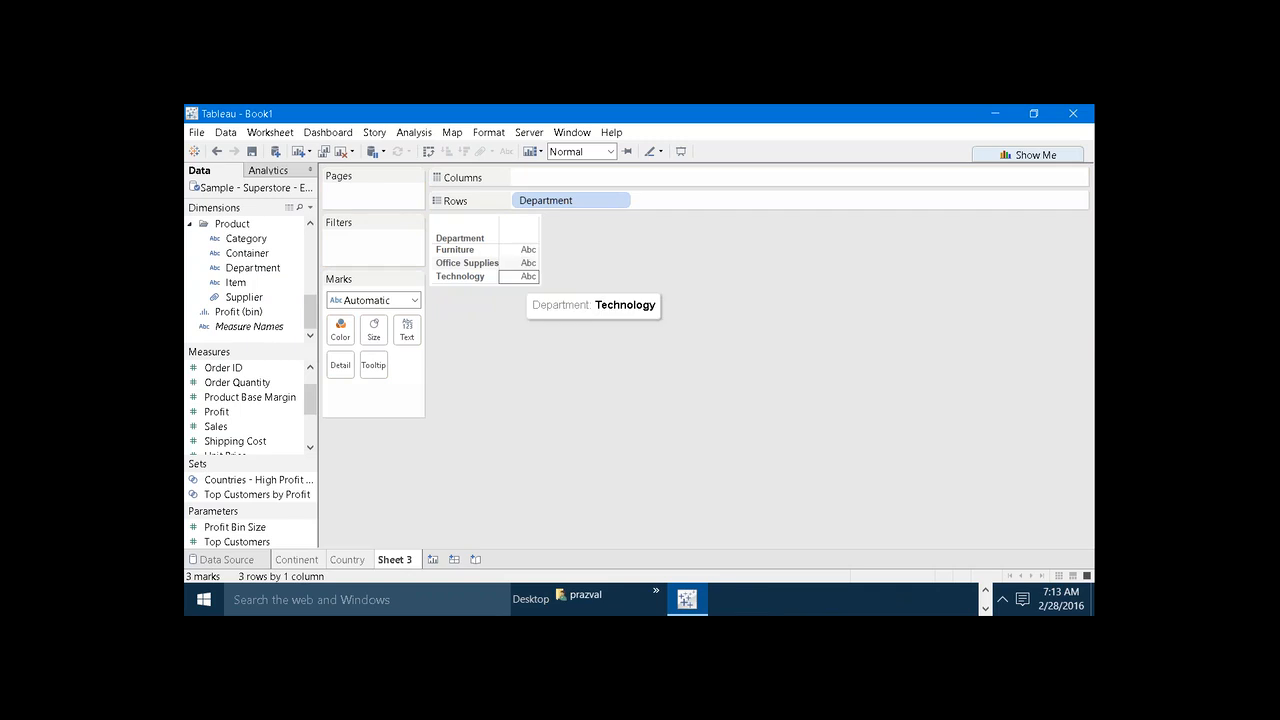
pyautogui.rightClick(395, 560)
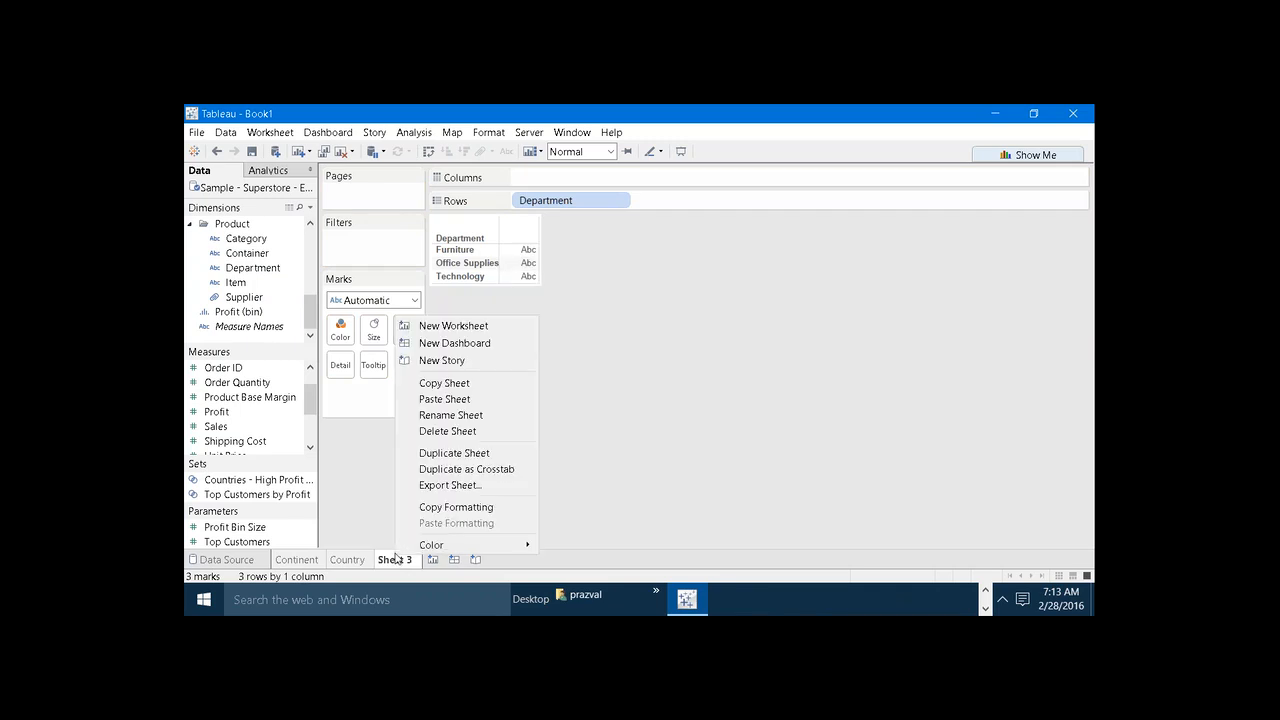
pyautogui.click(437, 419)
pyautogui.write('Dept')
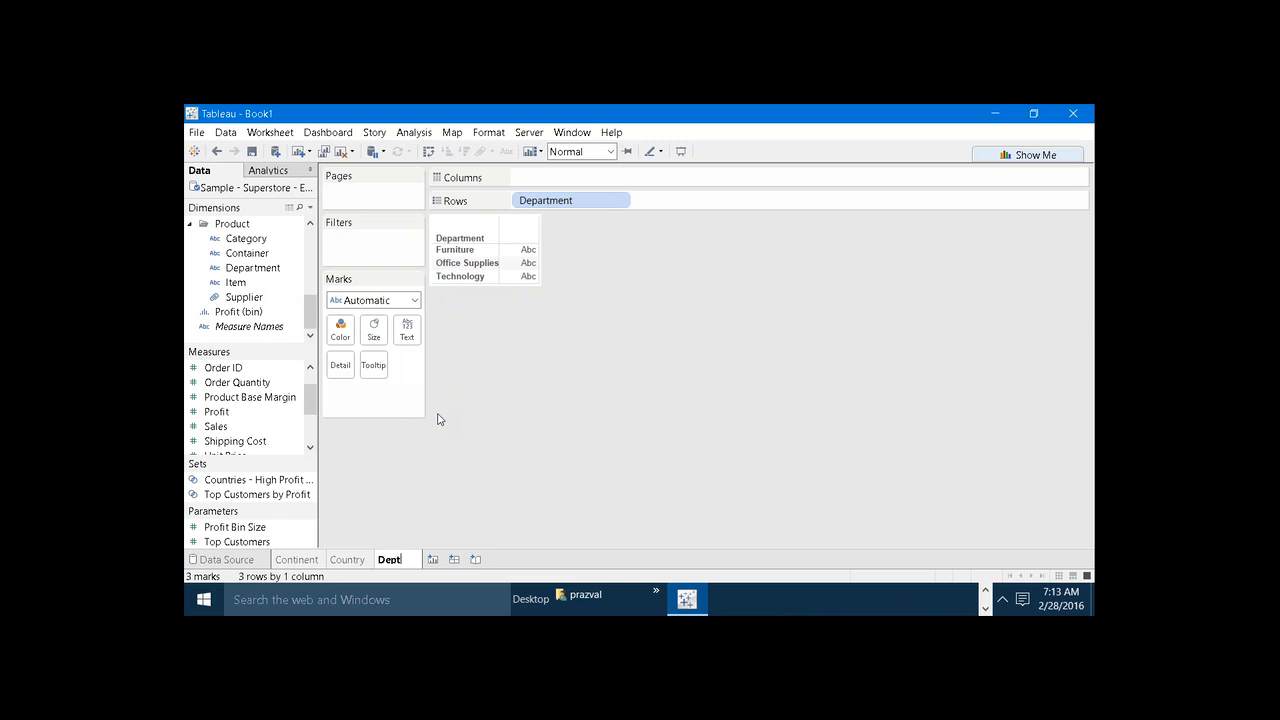
pyautogui.press('Return')
# - Build another new worksheet with the Category dimension on the rows and name it Category
pyautogui.click(432, 559)
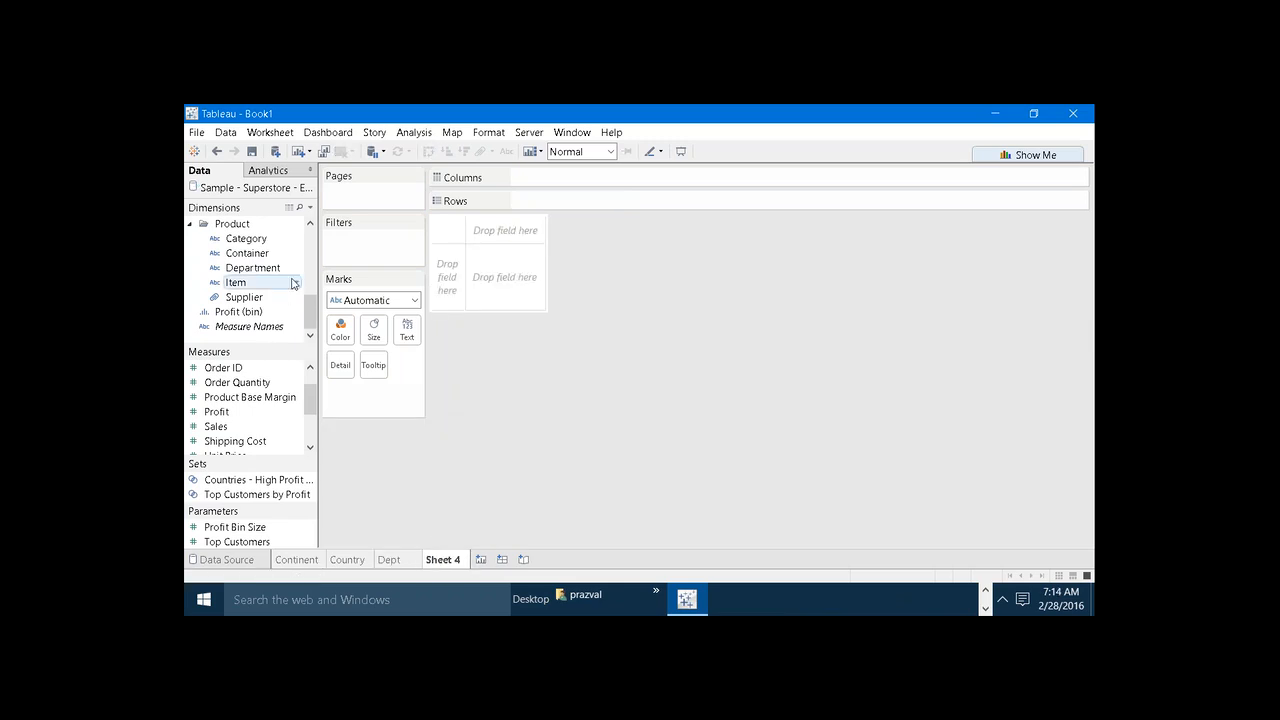
pyautogui.moveTo(247, 242); pyautogui.dragTo(560, 199)
pyautogui.rightClick(457, 559)
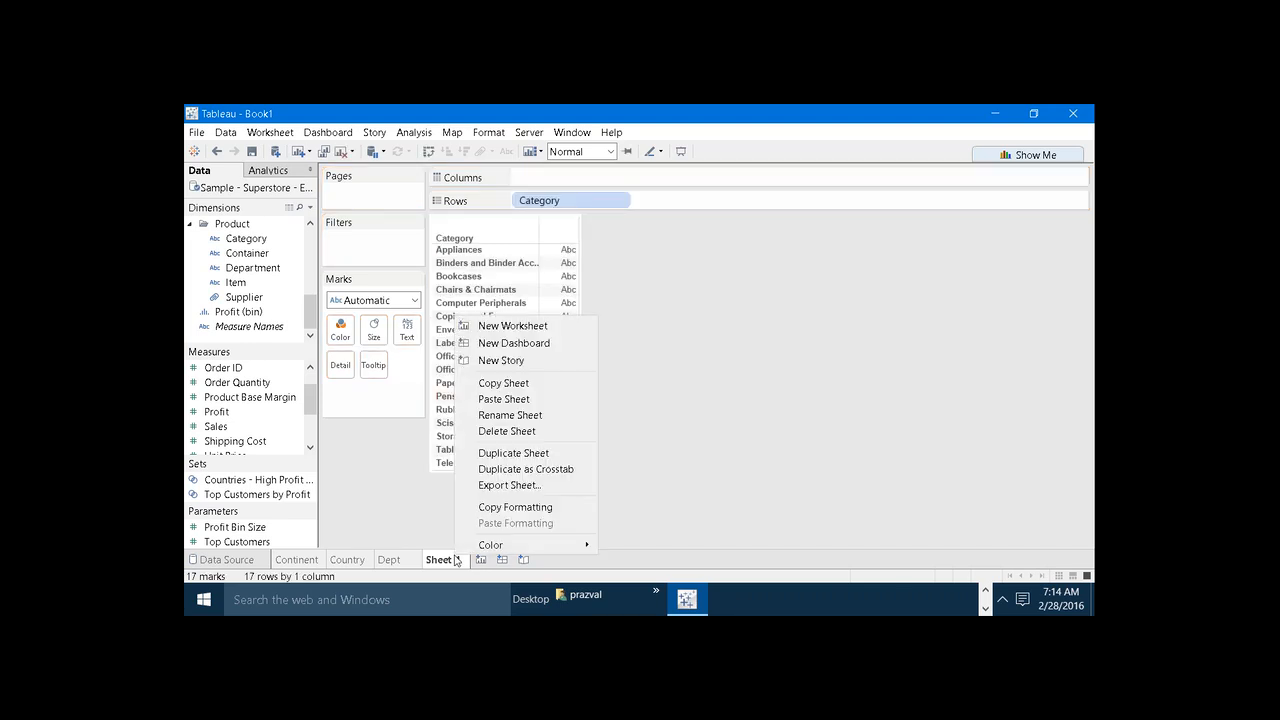
pyautogui.click(492, 416)
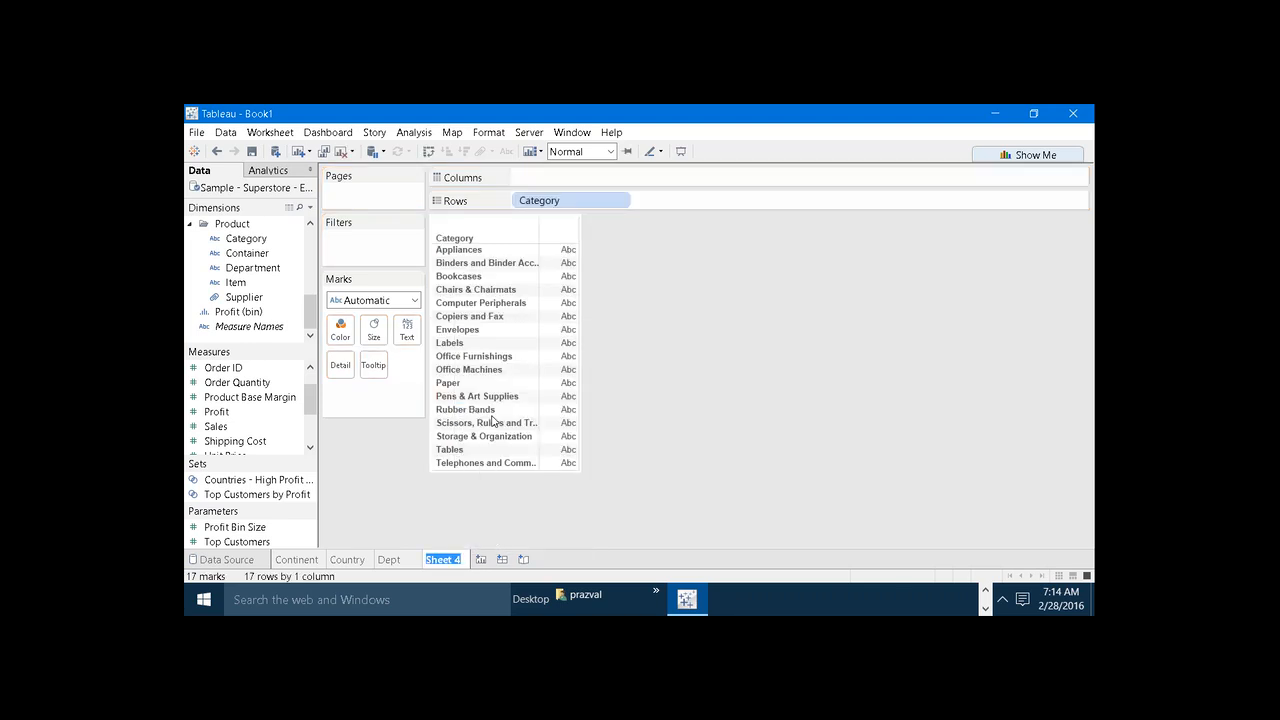
pyautogui.write('Categor')
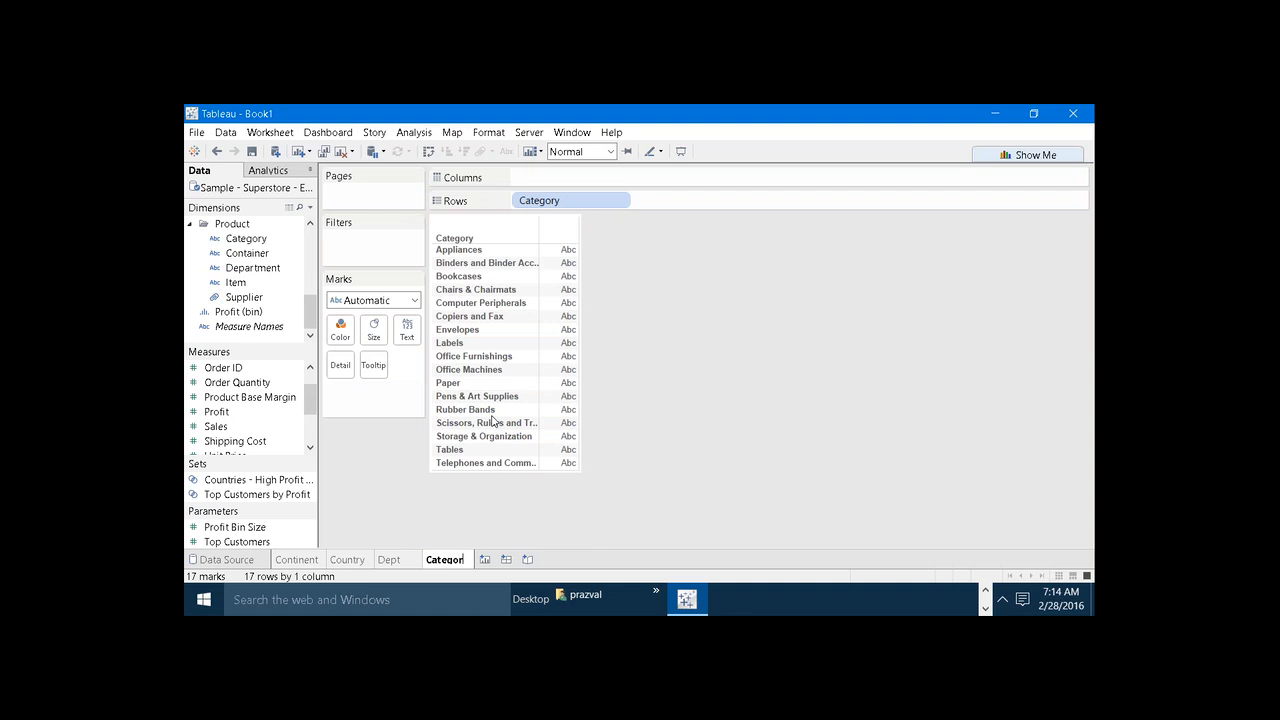
pyautogui.write('y')
pyautogui.press('Return')
# - Build a third worksheet with all members of the Item dimension on the rows and name it Item
pyautogui.click(484, 560)
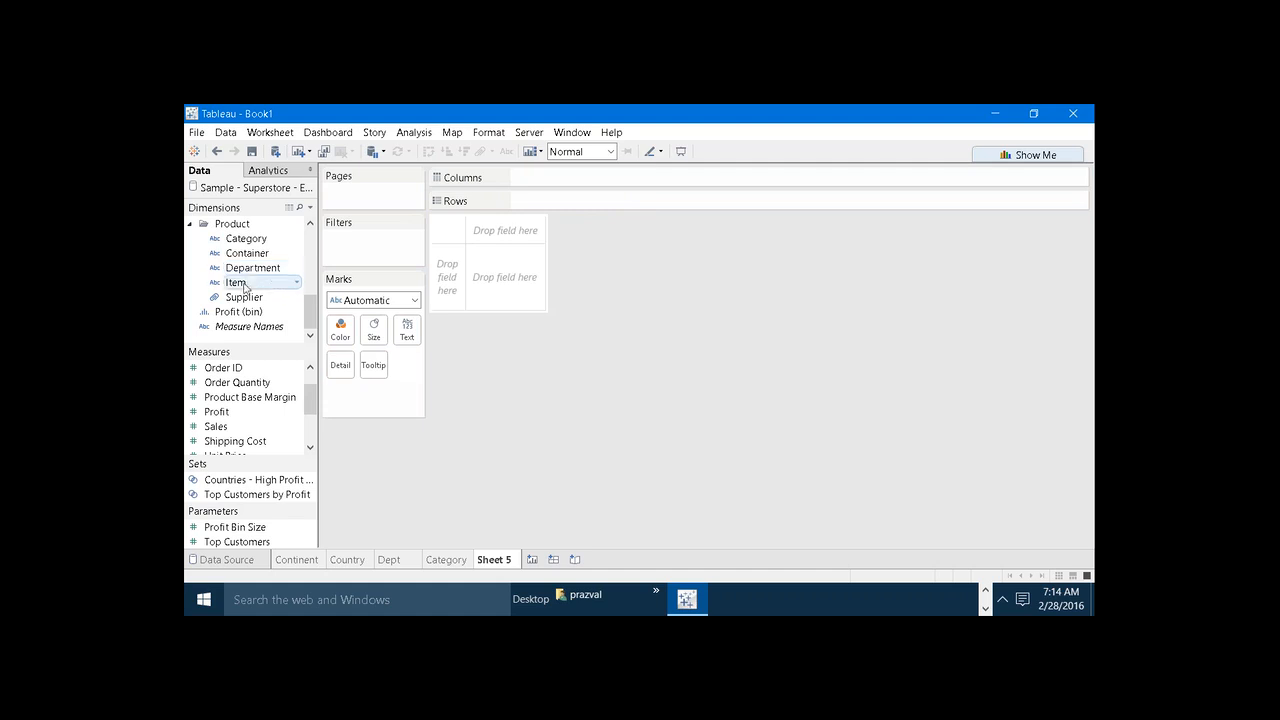
pyautogui.moveTo(244, 285); pyautogui.dragTo(535, 203)
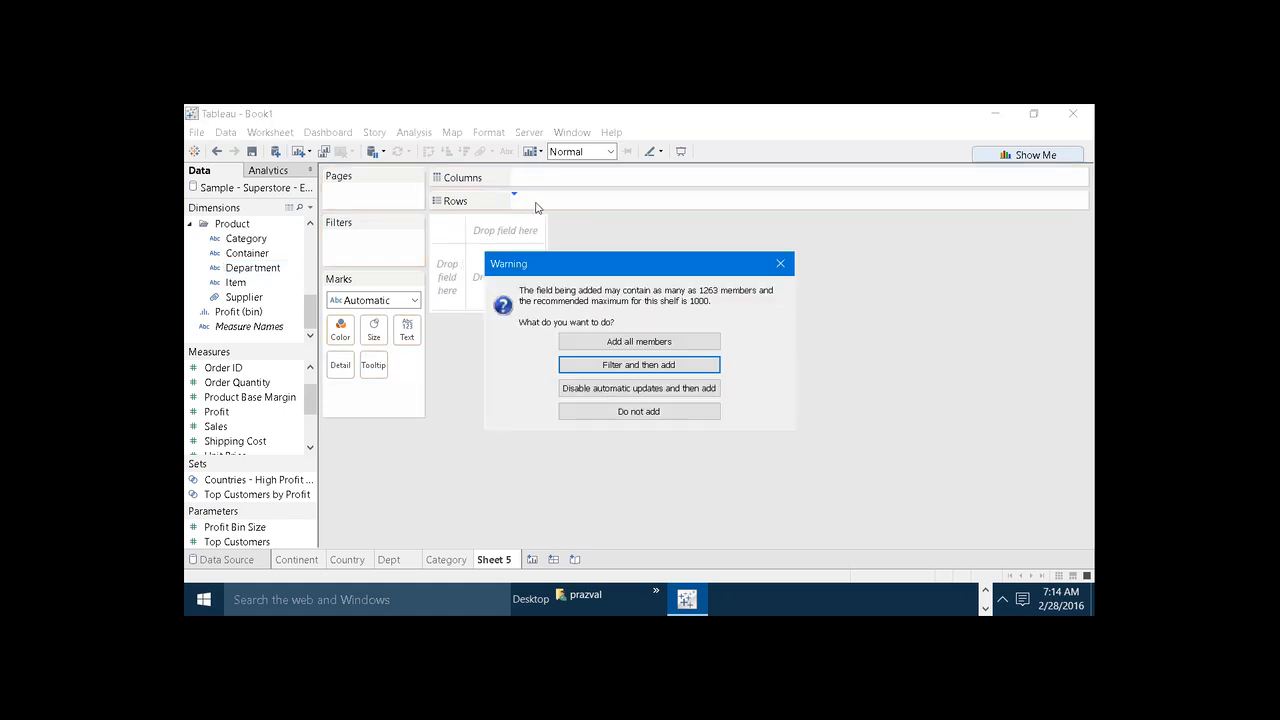
pyautogui.click(614, 341)
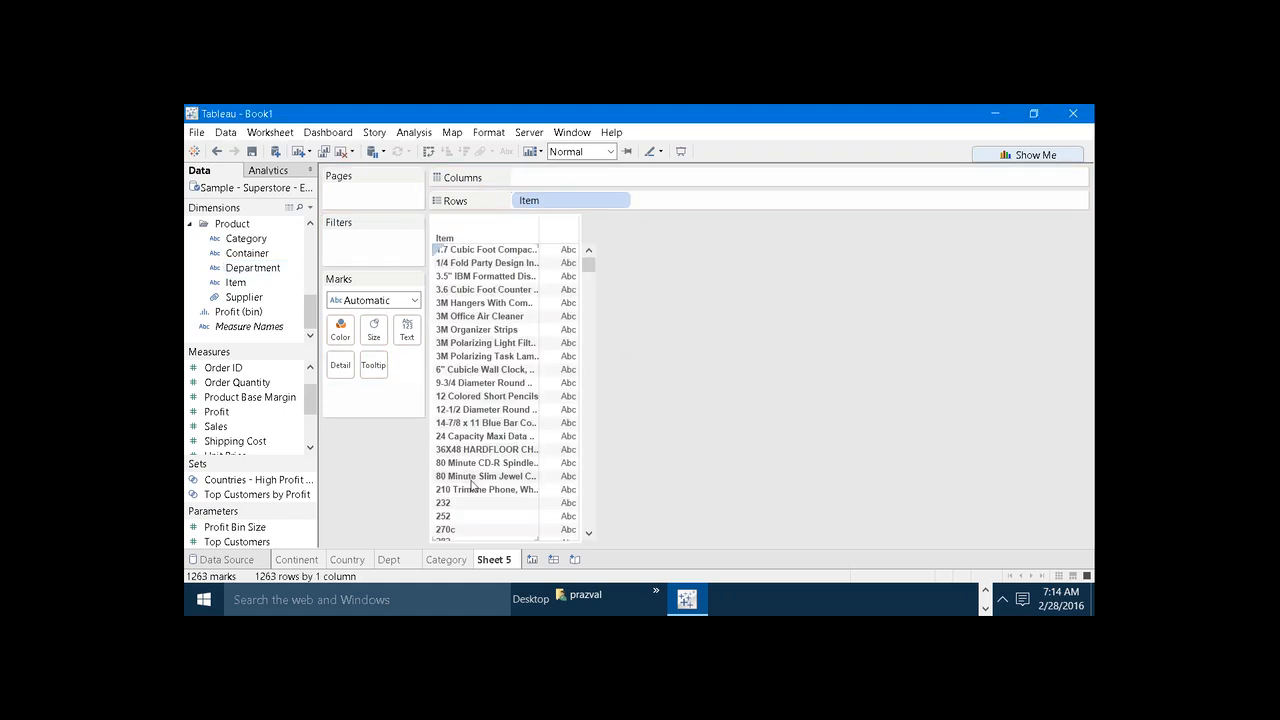
pyautogui.rightClick(493, 560)
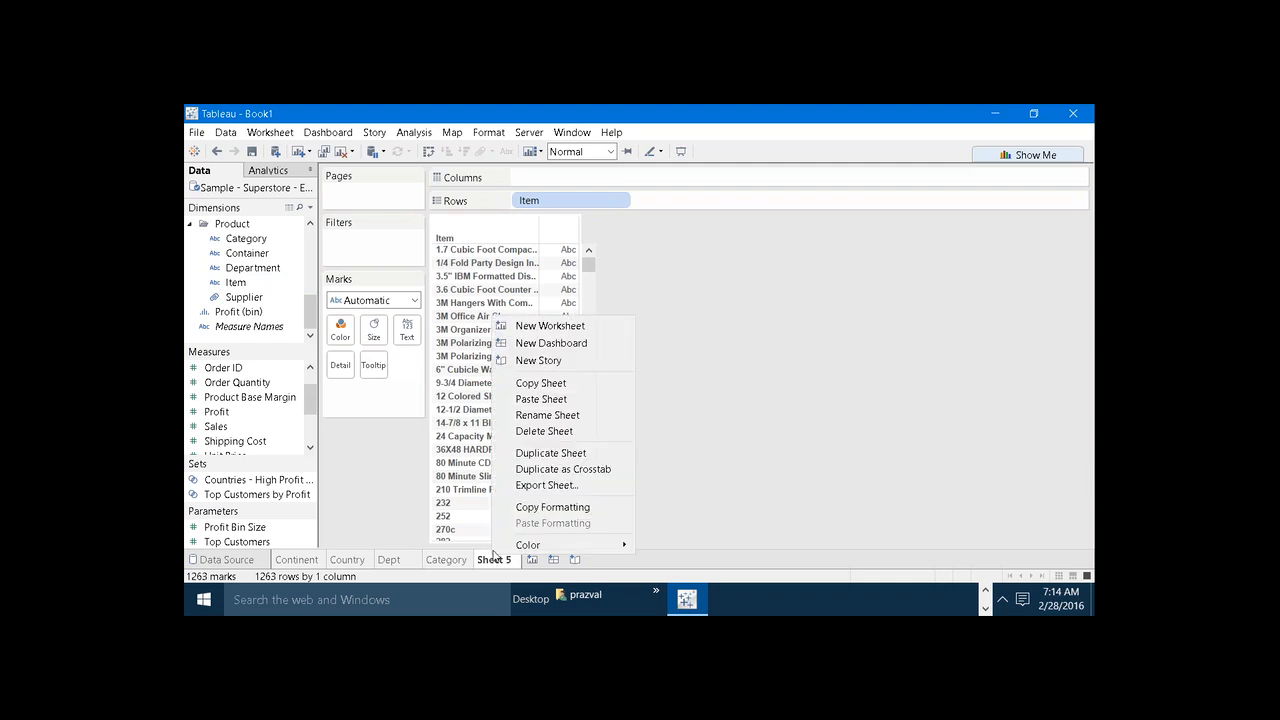
pyautogui.click(553, 418)
pyautogui.write('Item')
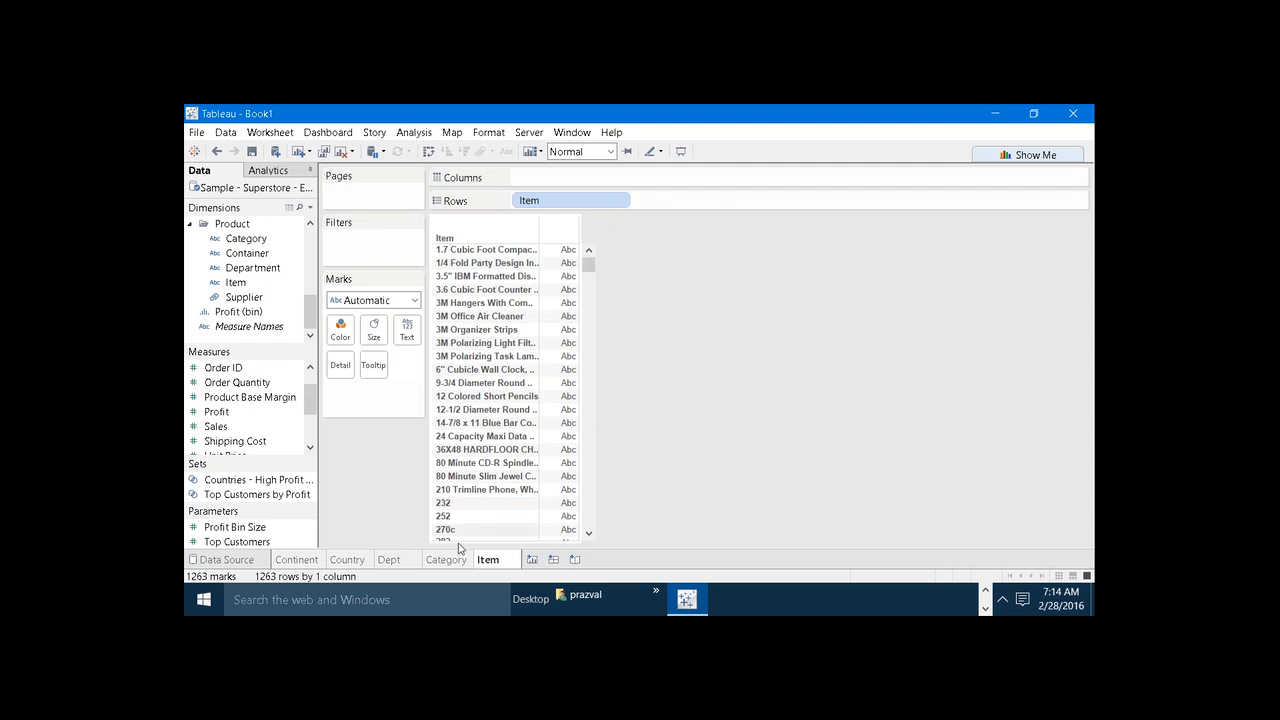
# - Look through the Category, Item and Dept sheets, and review the actions listed for Dept without changing them
pyautogui.click(410, 561)
pyautogui.click(446, 560)
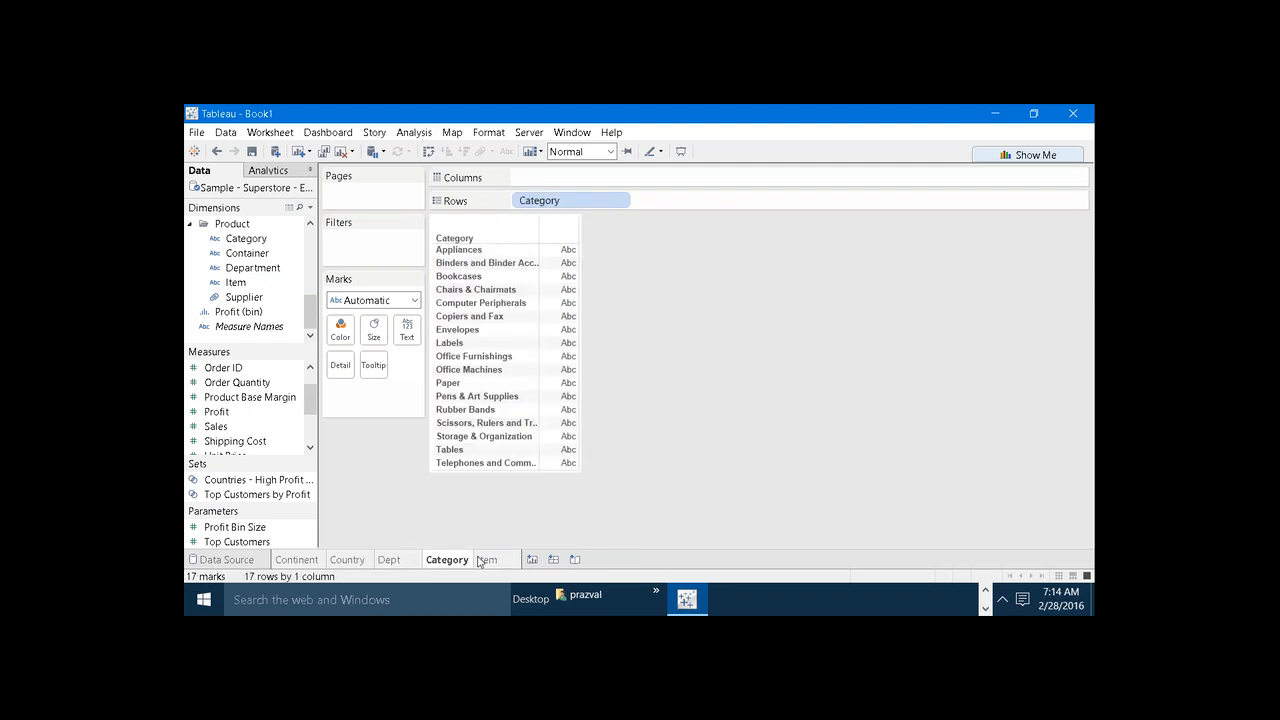
pyautogui.click(486, 561)
pyautogui.click(408, 562)
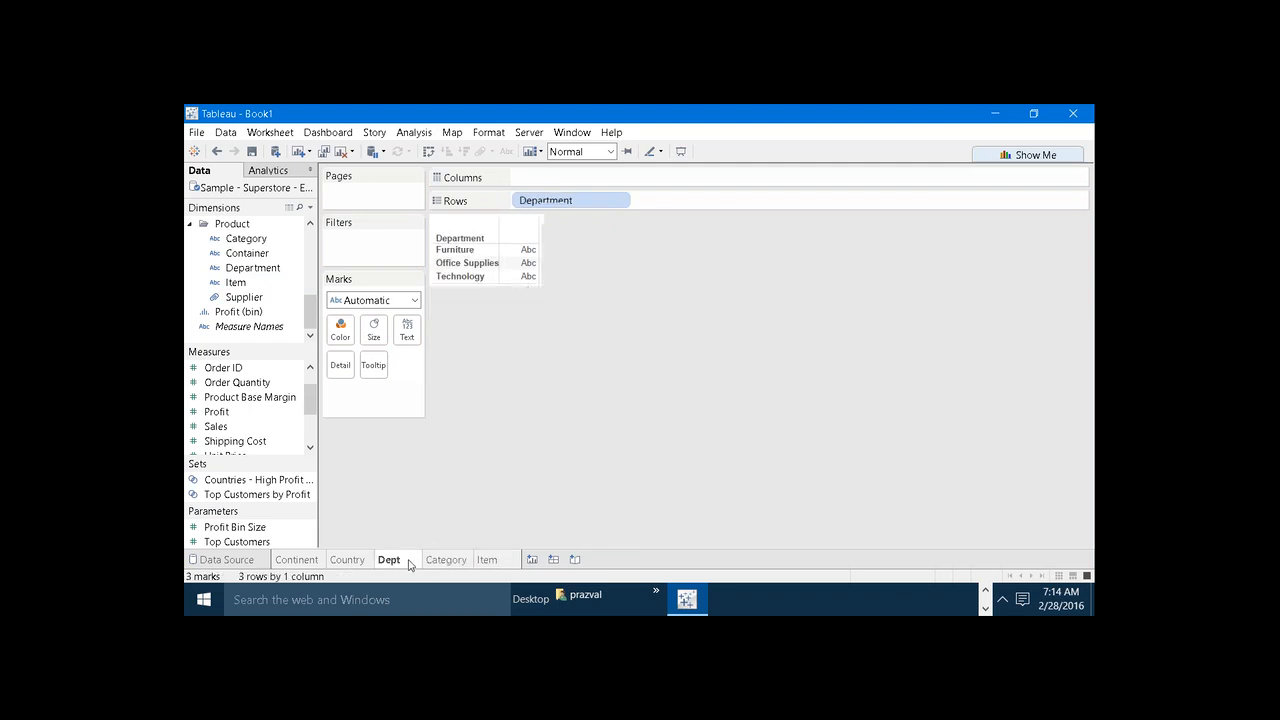
pyautogui.click(271, 134)
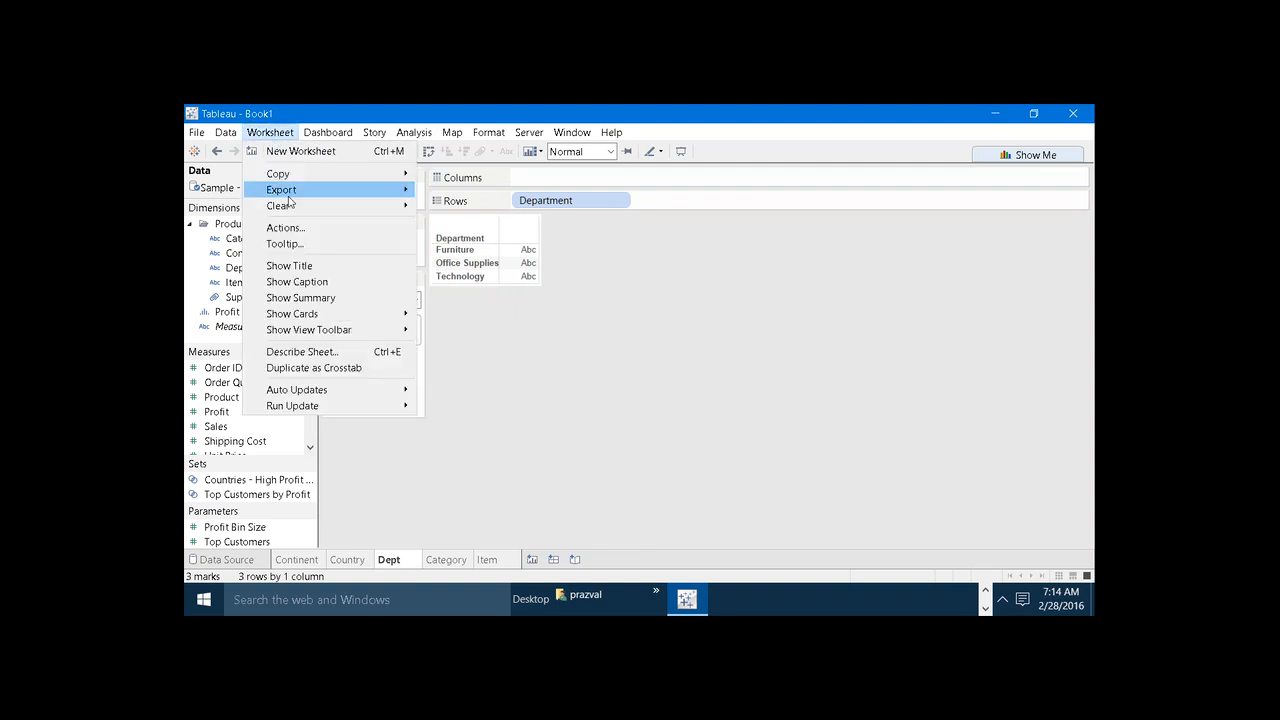
pyautogui.click(285, 228)
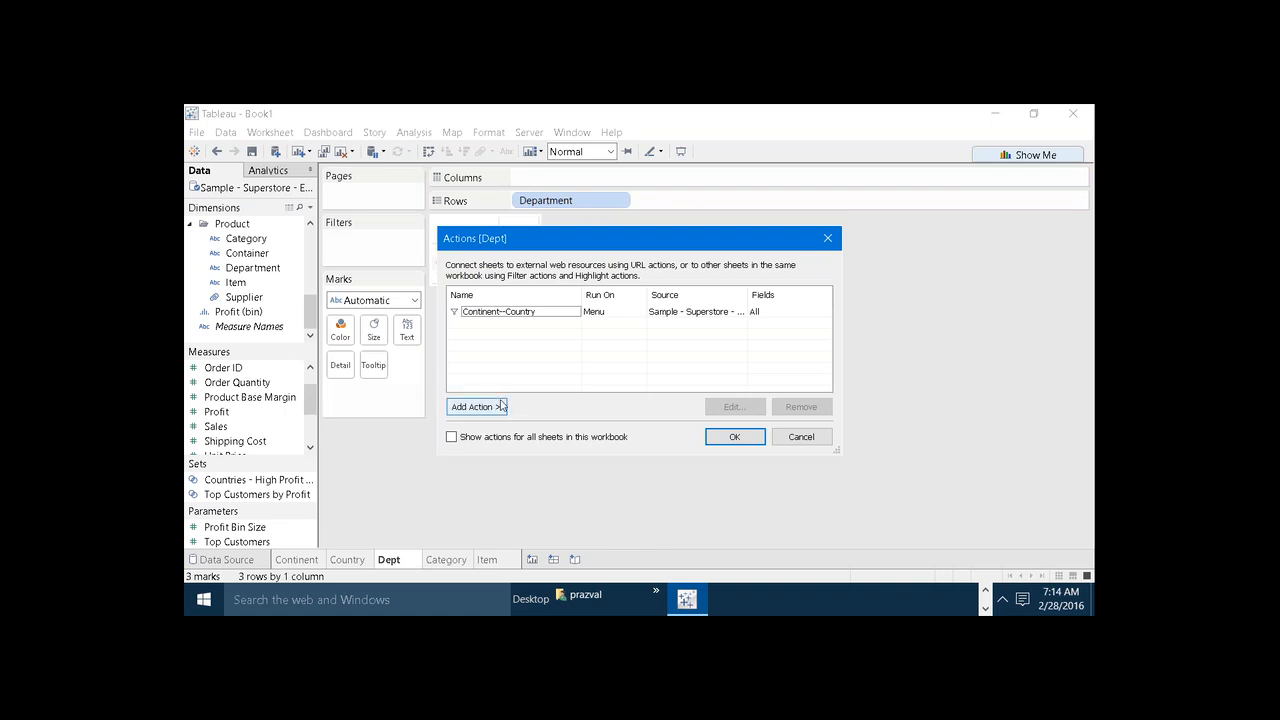
pyautogui.click(802, 437)
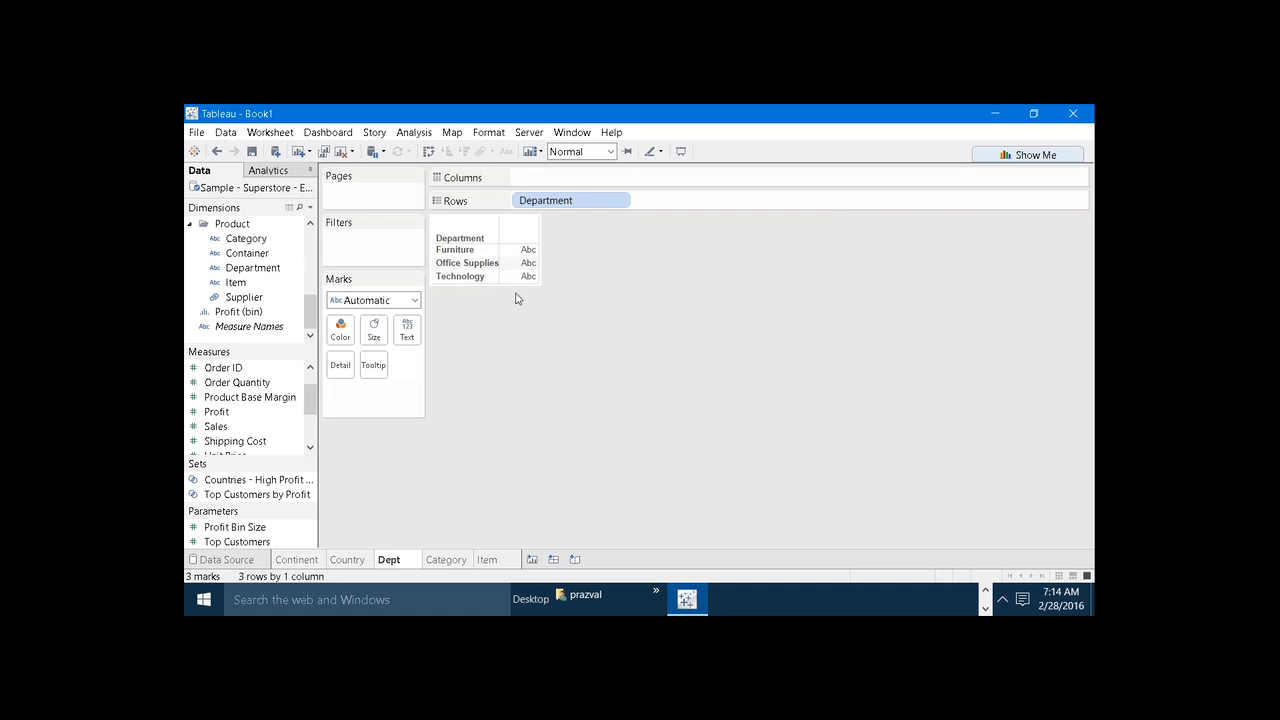
# - Test the Continent--Country link from the Furniture department and return to the Dept sheet
pyautogui.click(460, 253)
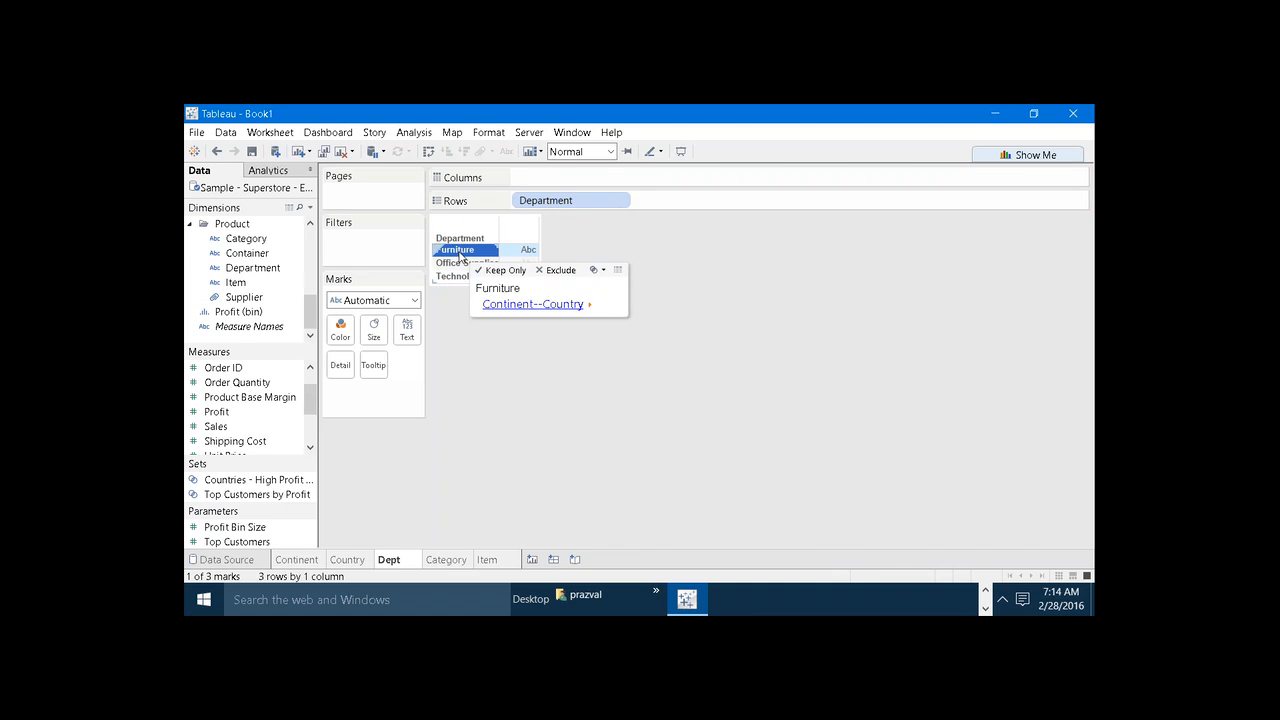
pyautogui.click(509, 313)
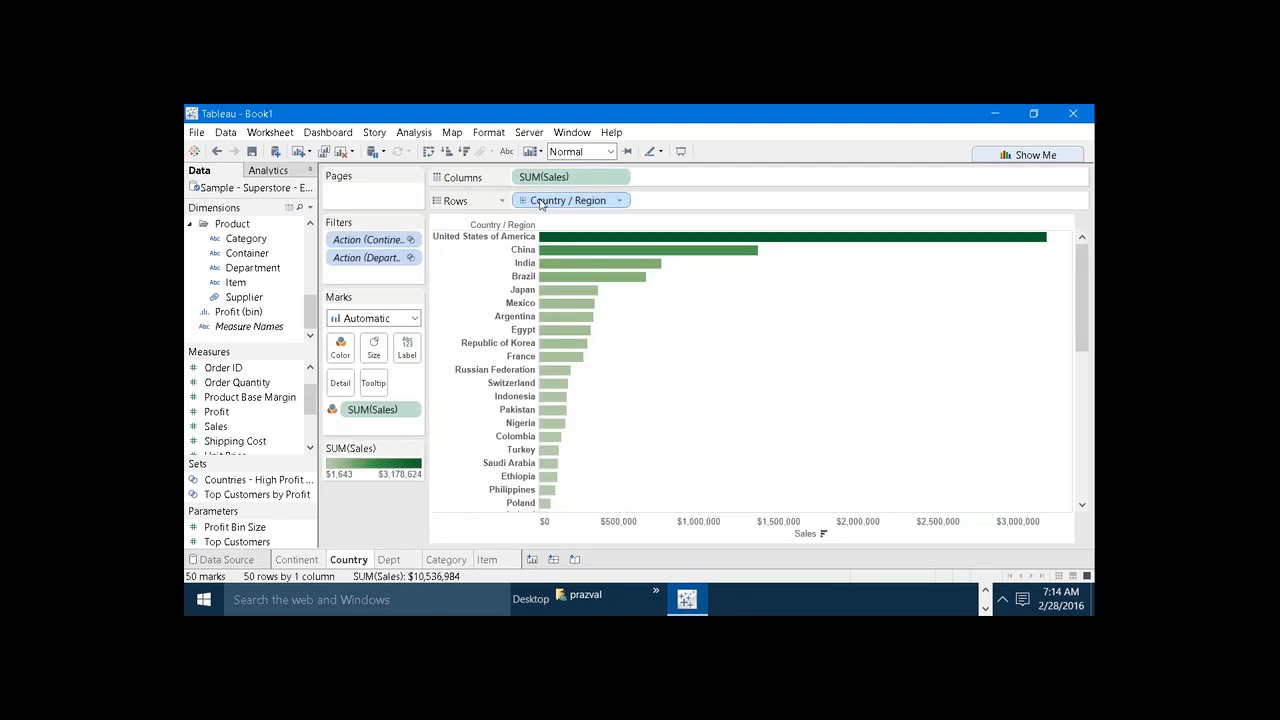
pyautogui.click(389, 560)
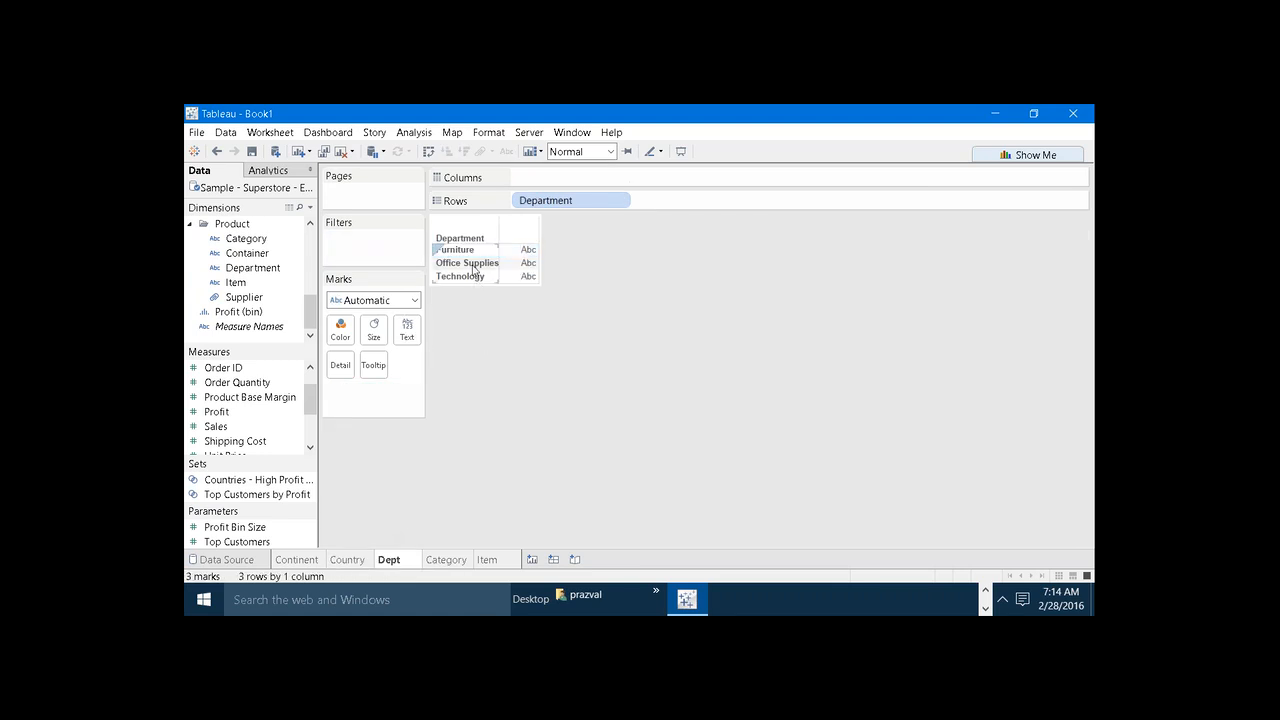
# - Check whether the Continent--Country link appears for Office Supplies on Dept, Pens & Art Supplies on Category, and a CD-R spindle on Item
pyautogui.click(475, 267)
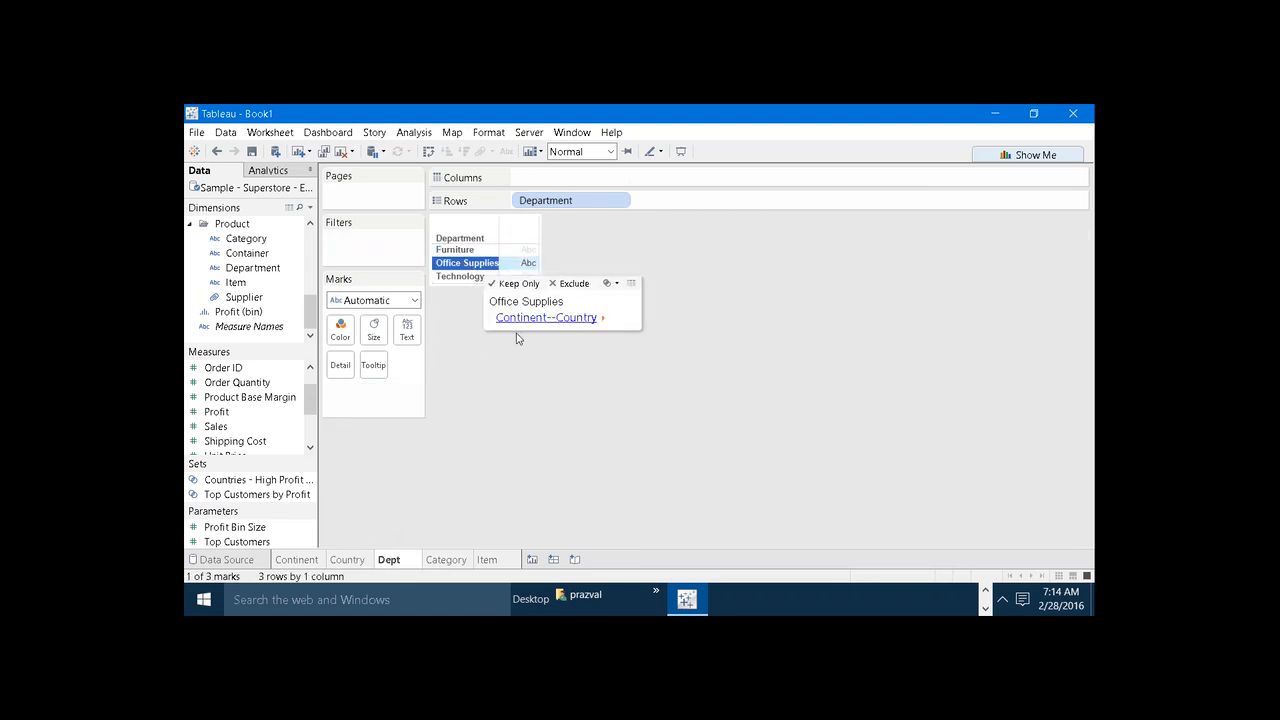
pyautogui.click(459, 460)
pyautogui.click(446, 560)
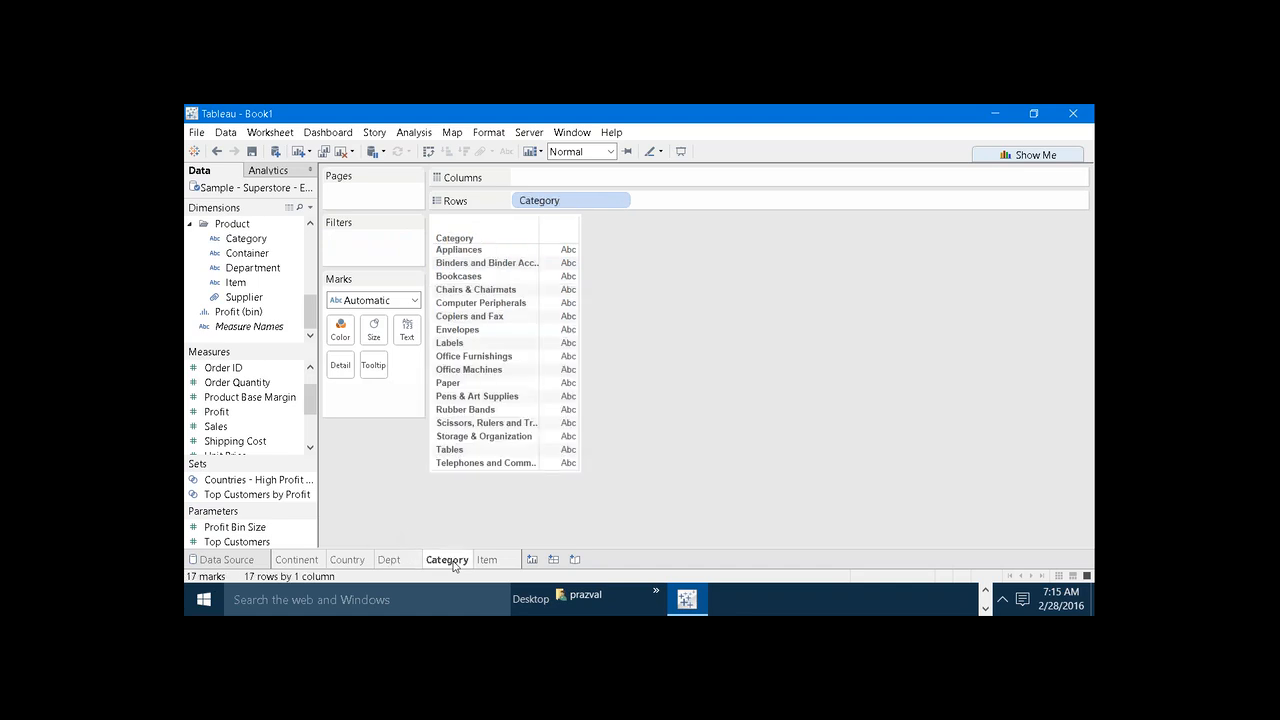
pyautogui.click(459, 399)
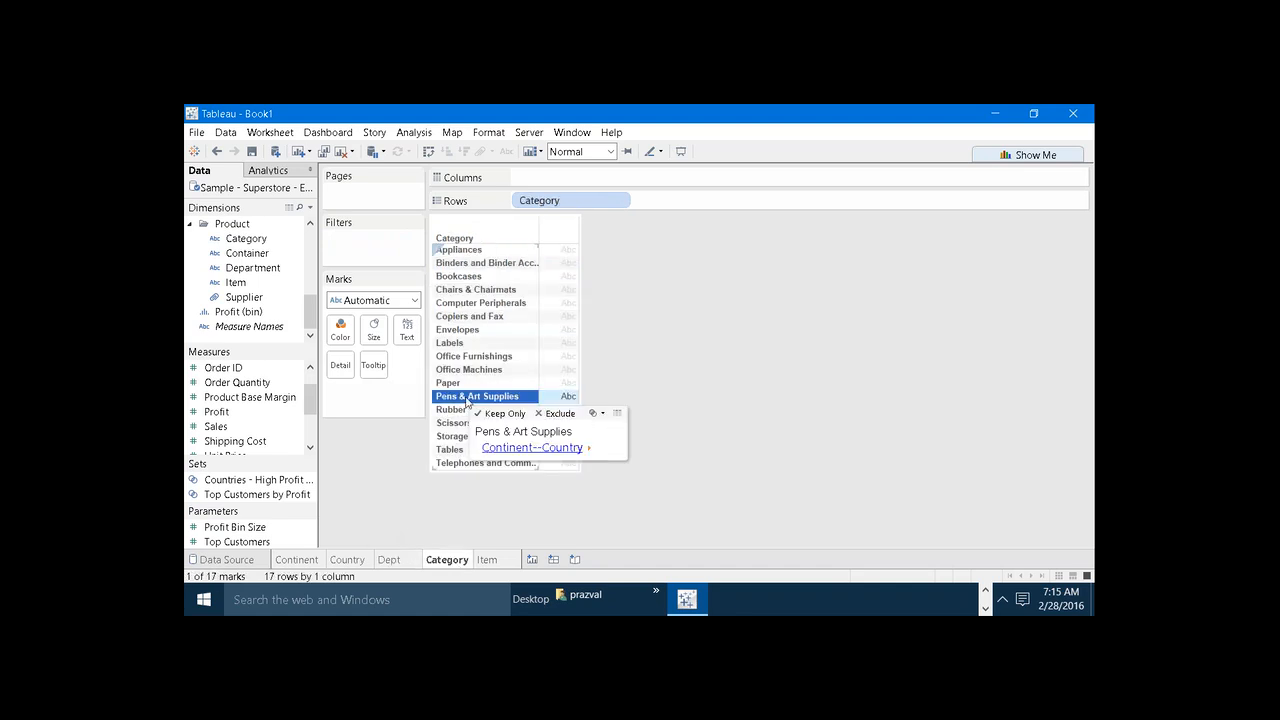
pyautogui.click(500, 560)
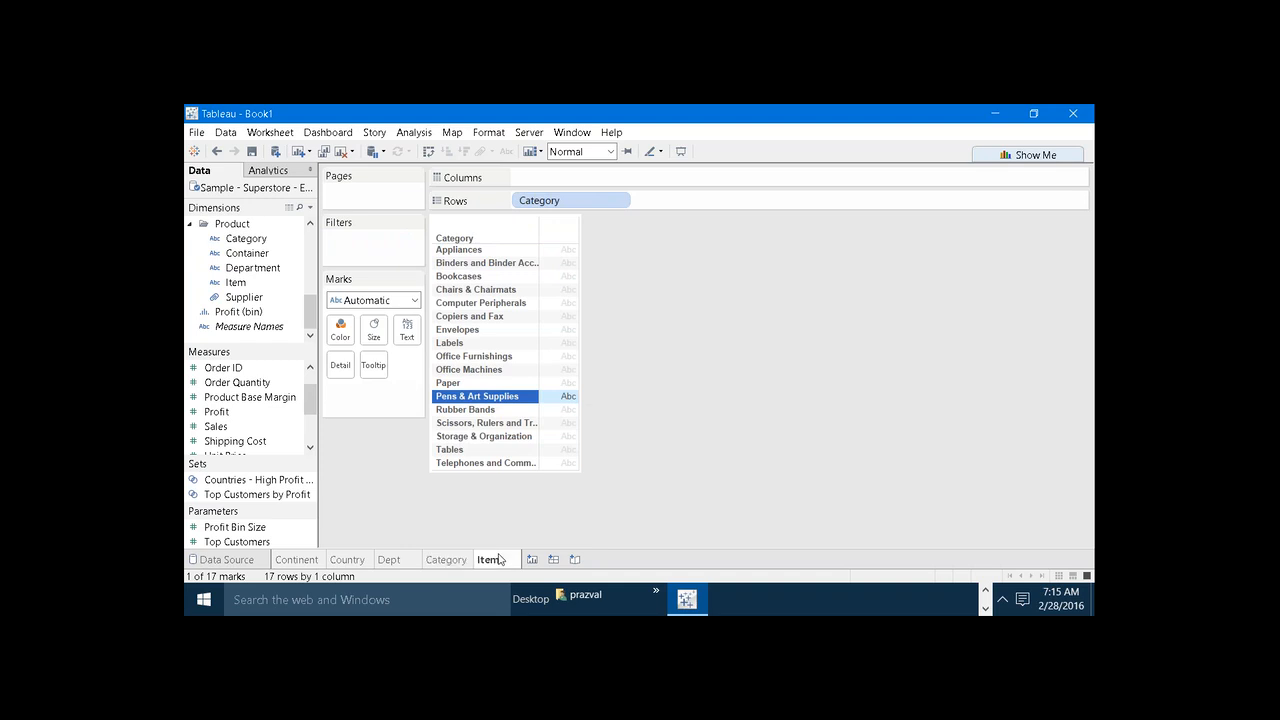
pyautogui.click(477, 466)
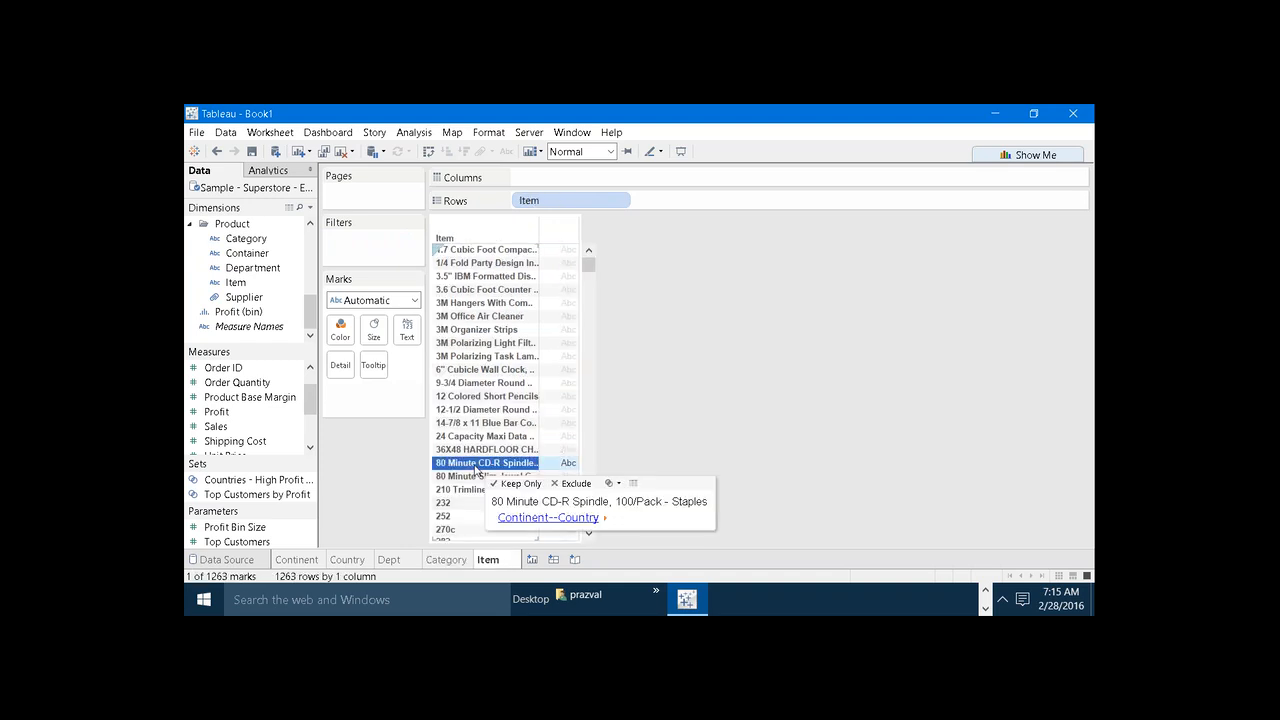
pyautogui.click(659, 435)
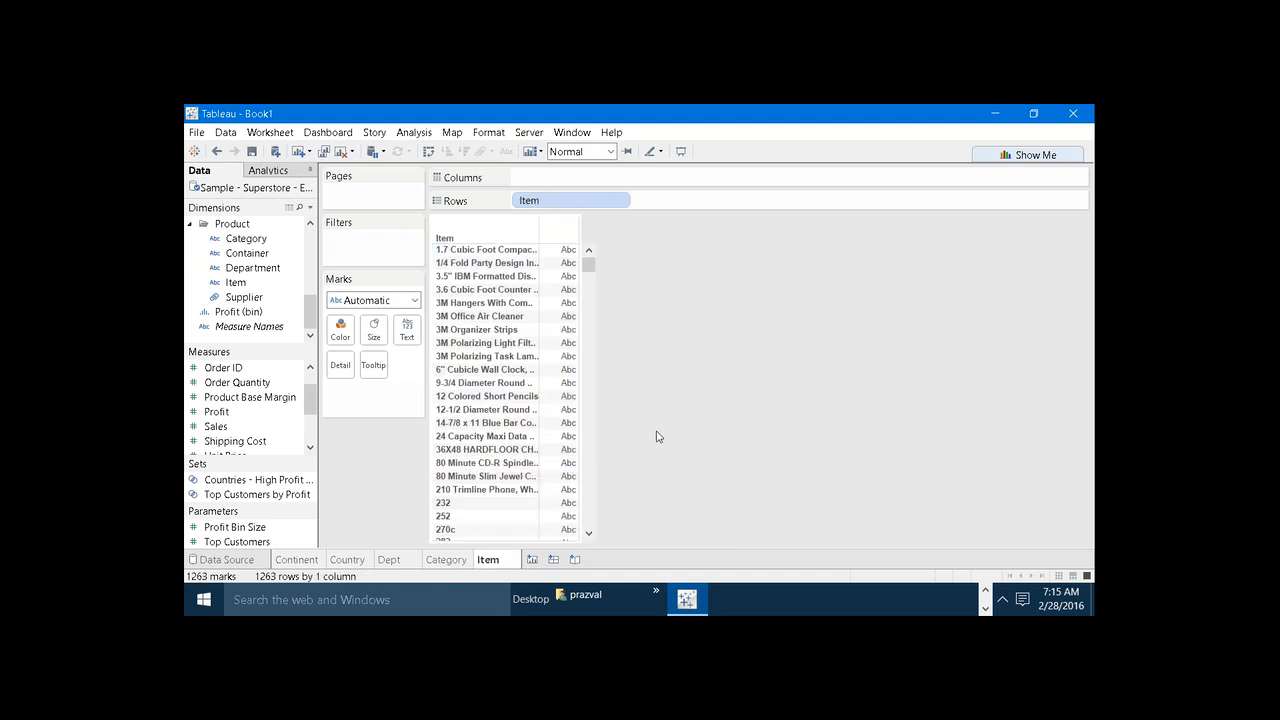
# - Go through the Dept, Category and Item sheets in turn and return to the Dept sheet
pyautogui.click(408, 562)
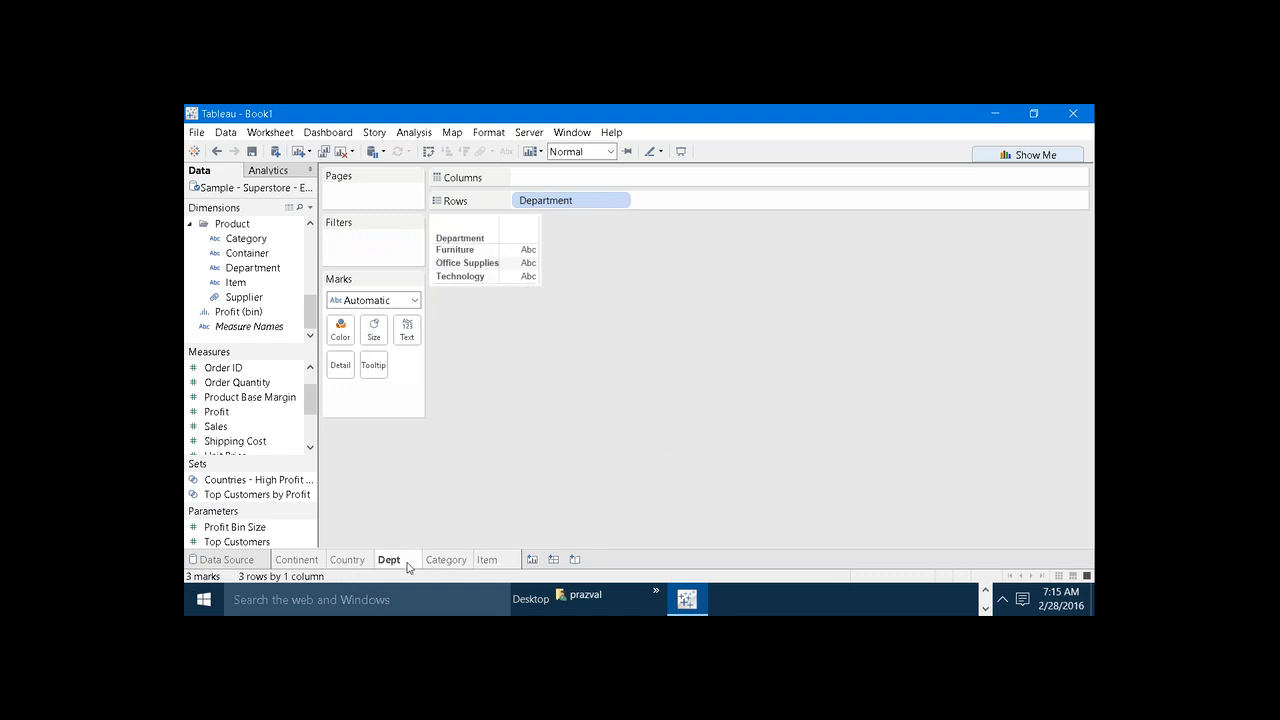
pyautogui.click(440, 562)
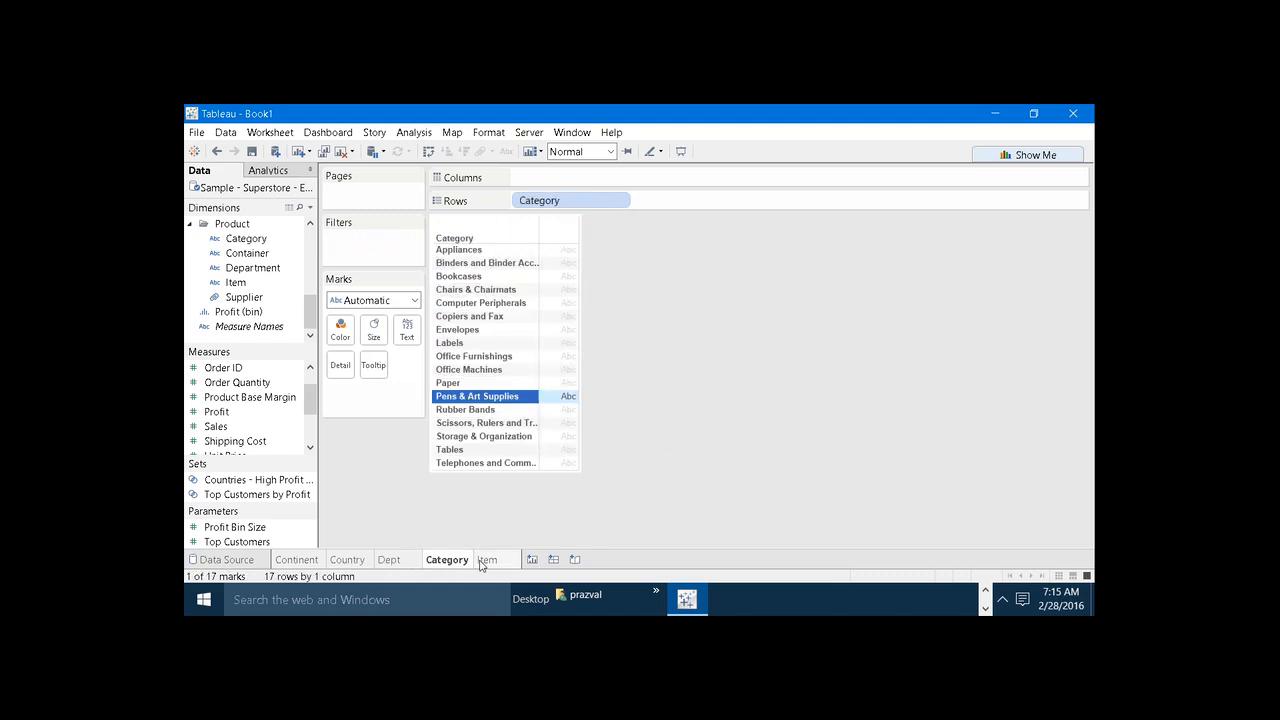
pyautogui.click(481, 562)
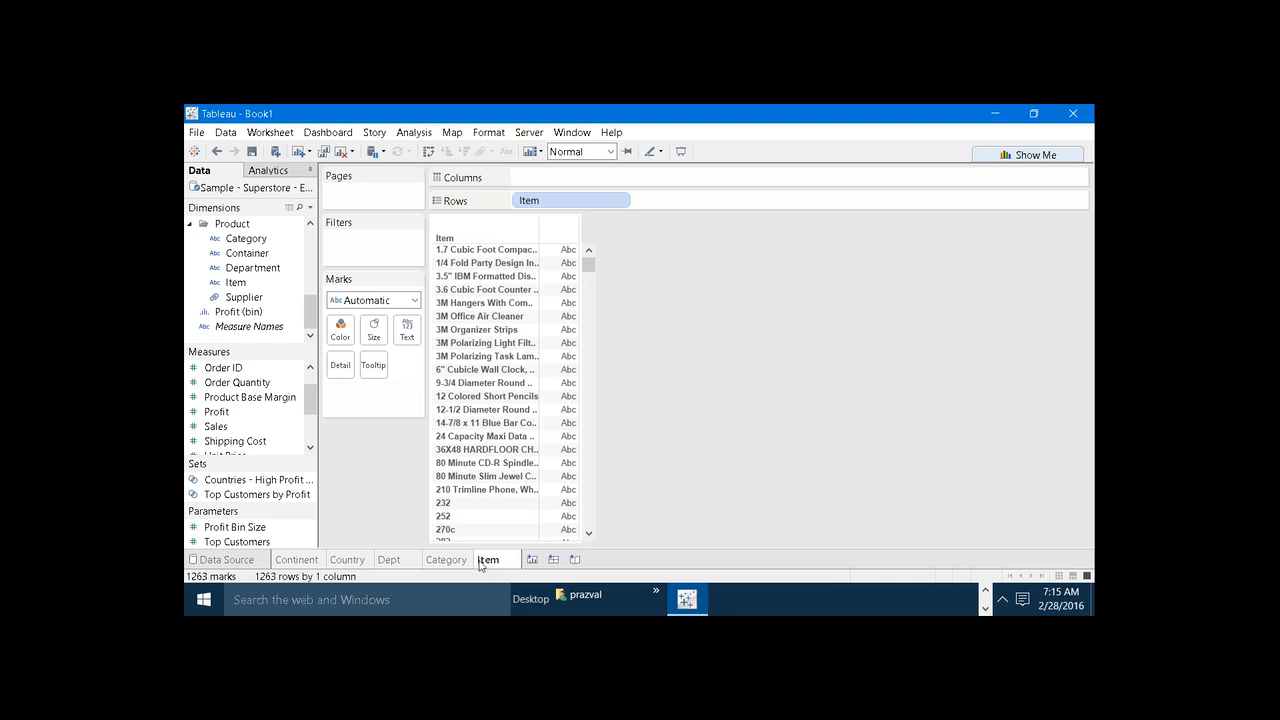
pyautogui.click(401, 562)
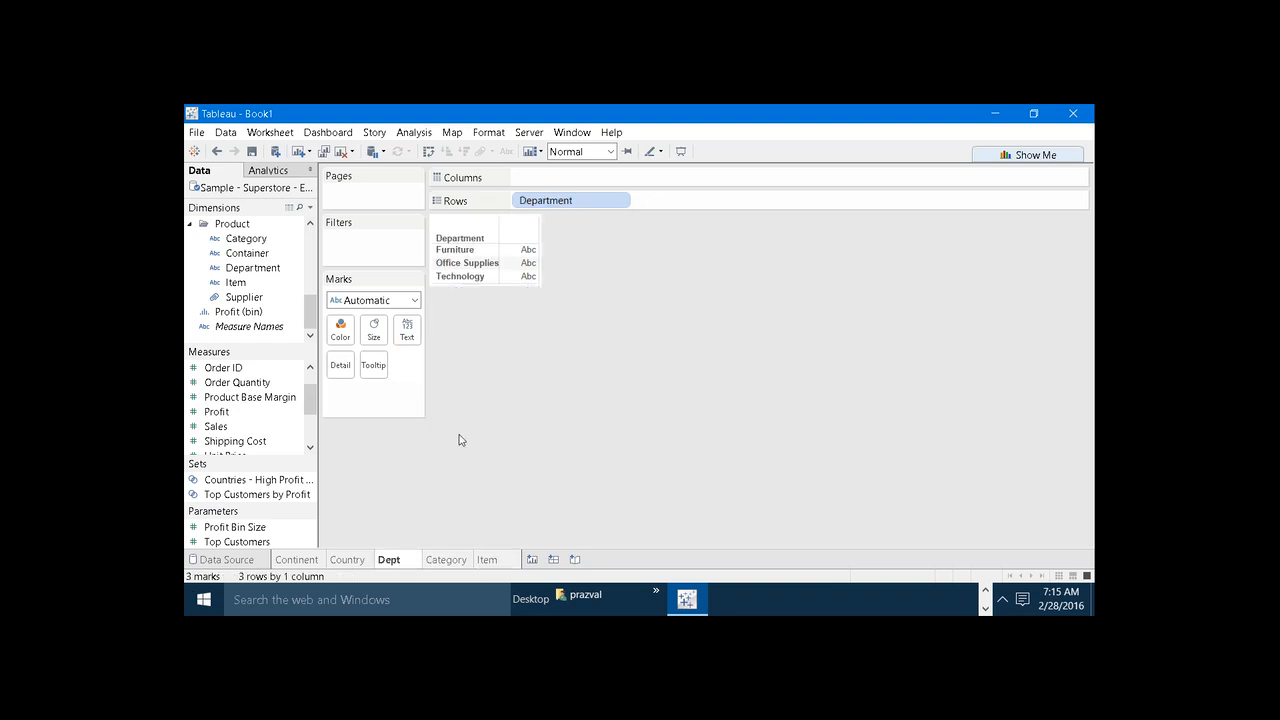
# - Remove Category and Dept from the source sheets of the Continent--Country filter action, and check the Furniture tooltip on the Dept sheet
pyautogui.click(271, 133)
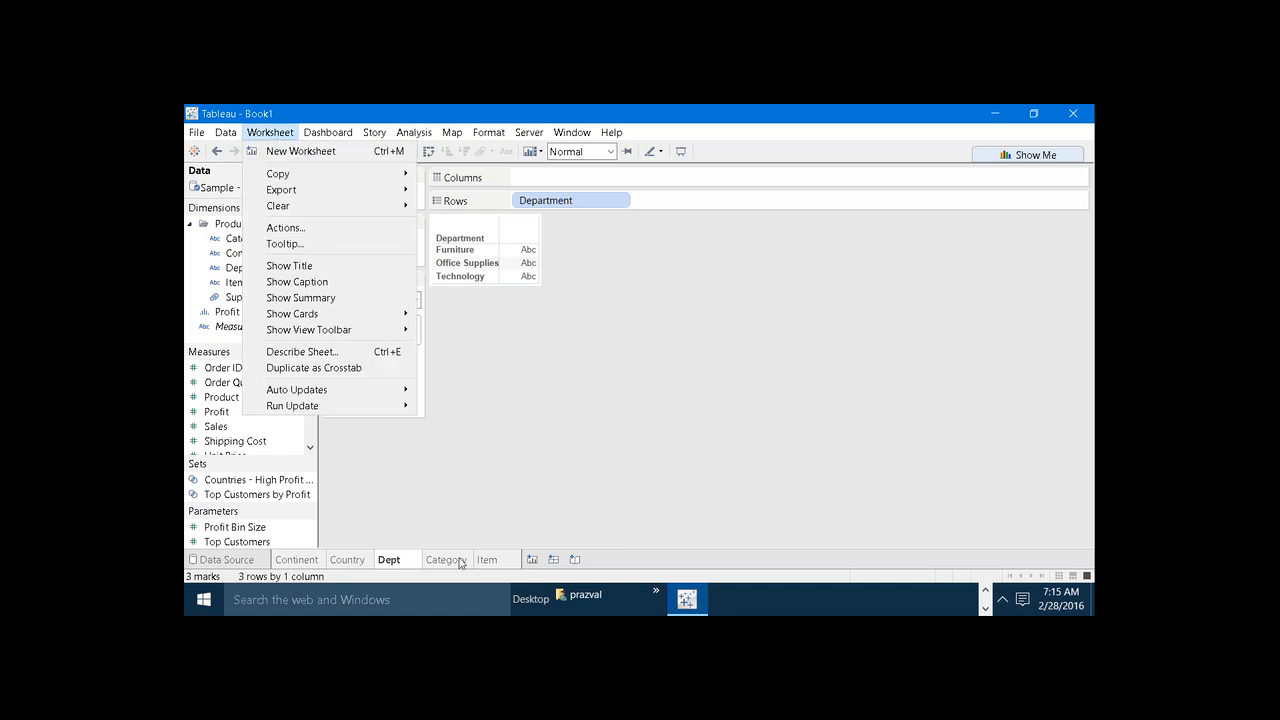
pyautogui.click(332, 230)
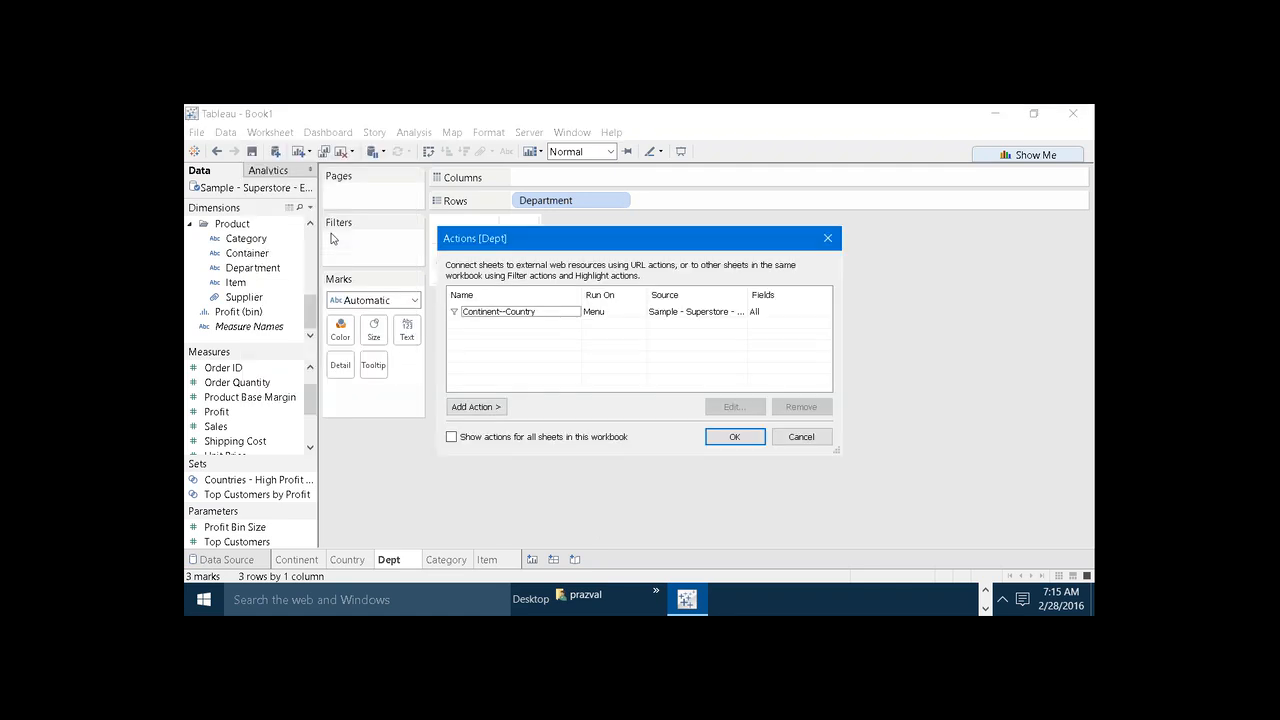
pyautogui.click(522, 314)
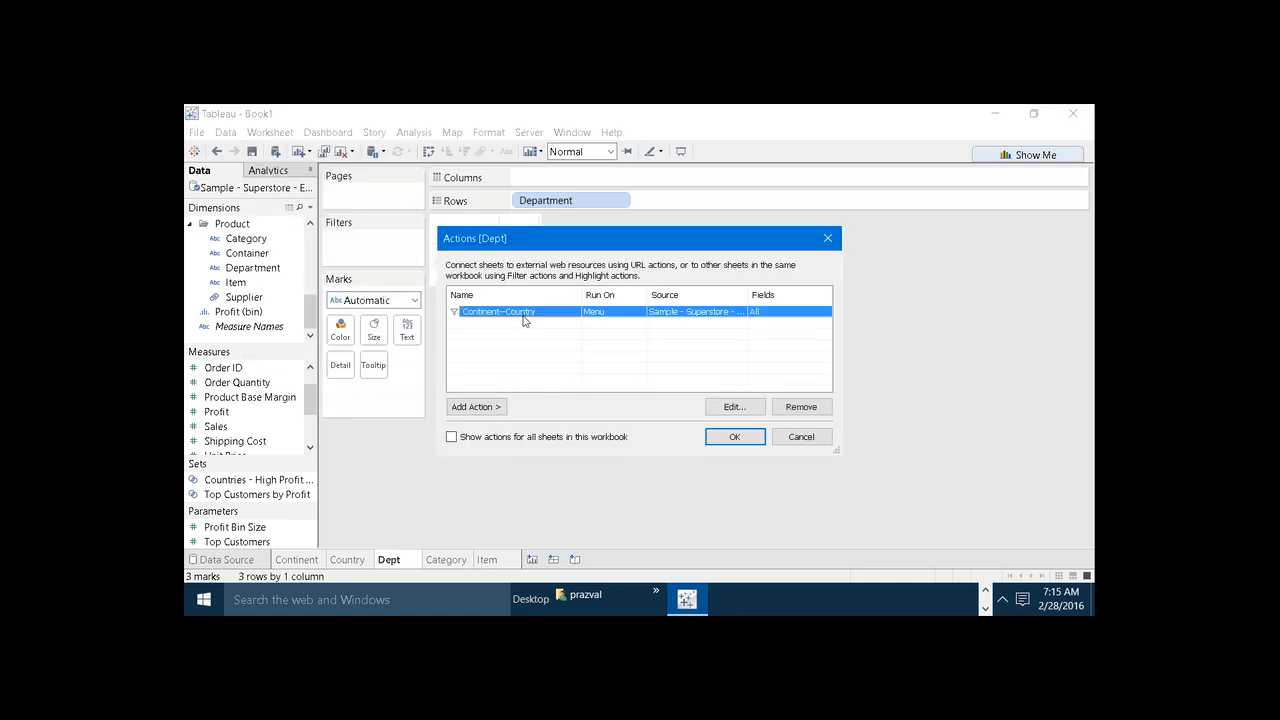
pyautogui.click(733, 406)
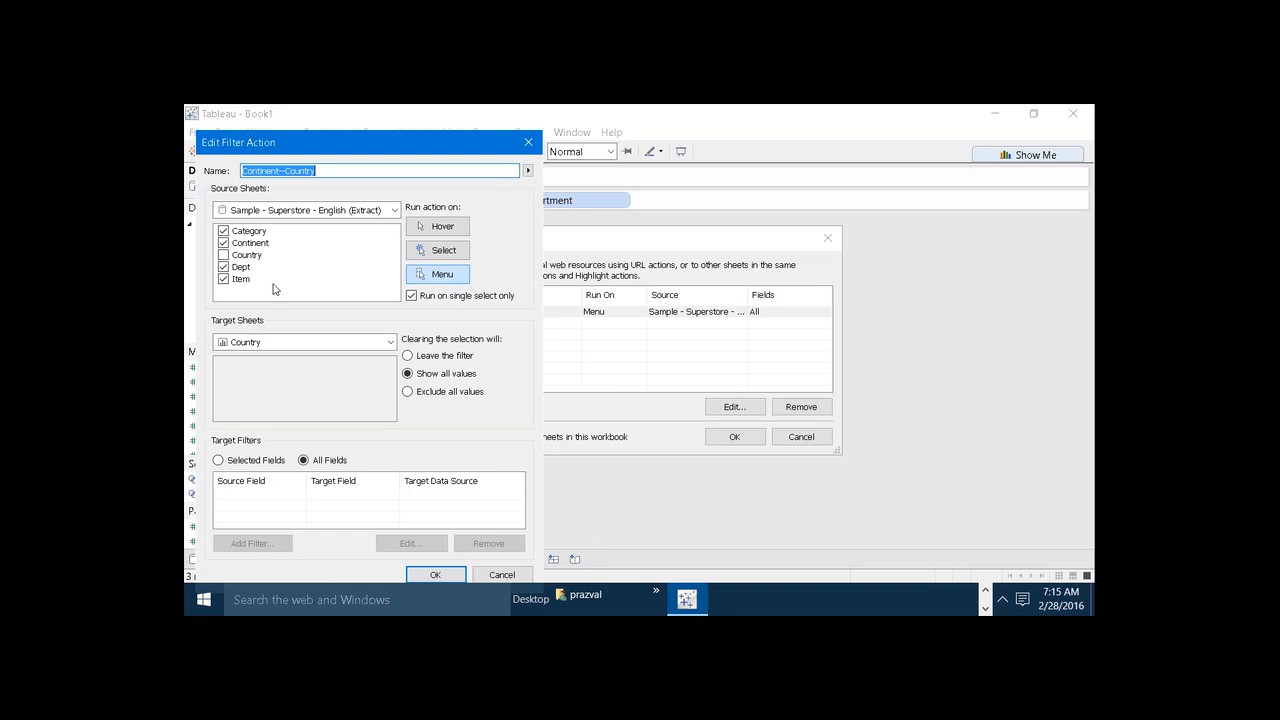
pyautogui.click(223, 231)
pyautogui.click(223, 243)
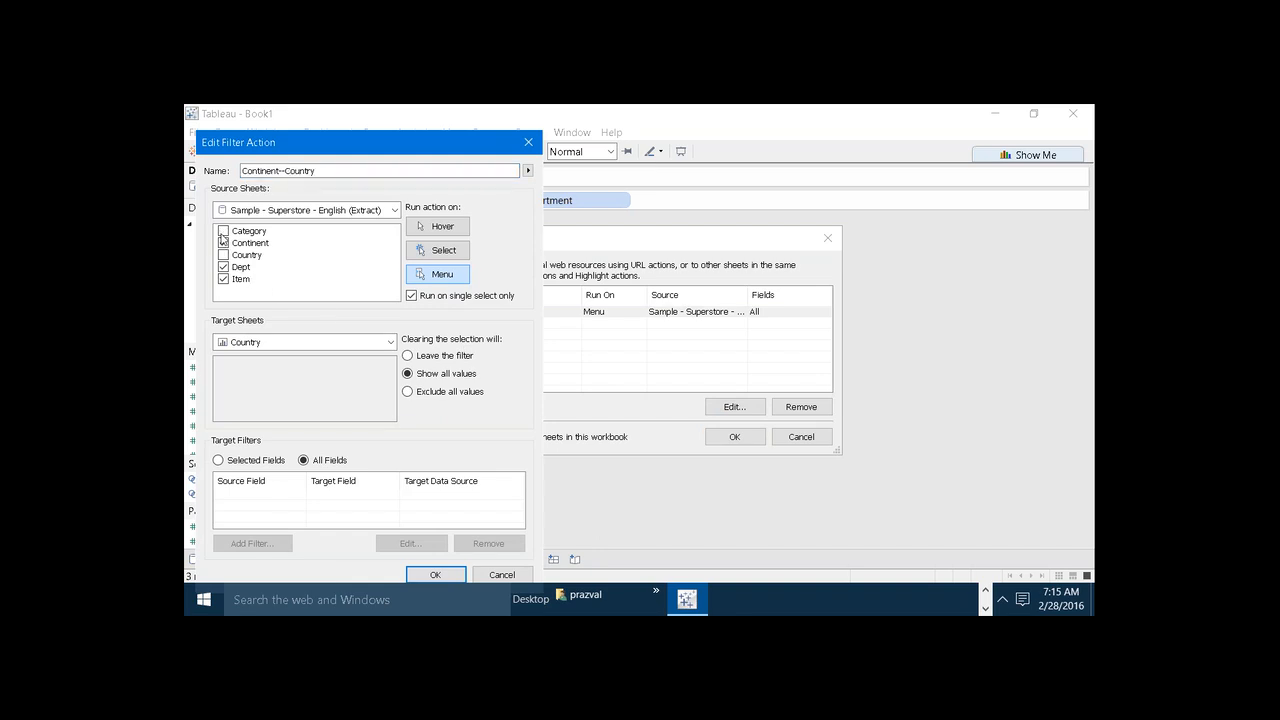
pyautogui.click(223, 267)
pyautogui.click(424, 574)
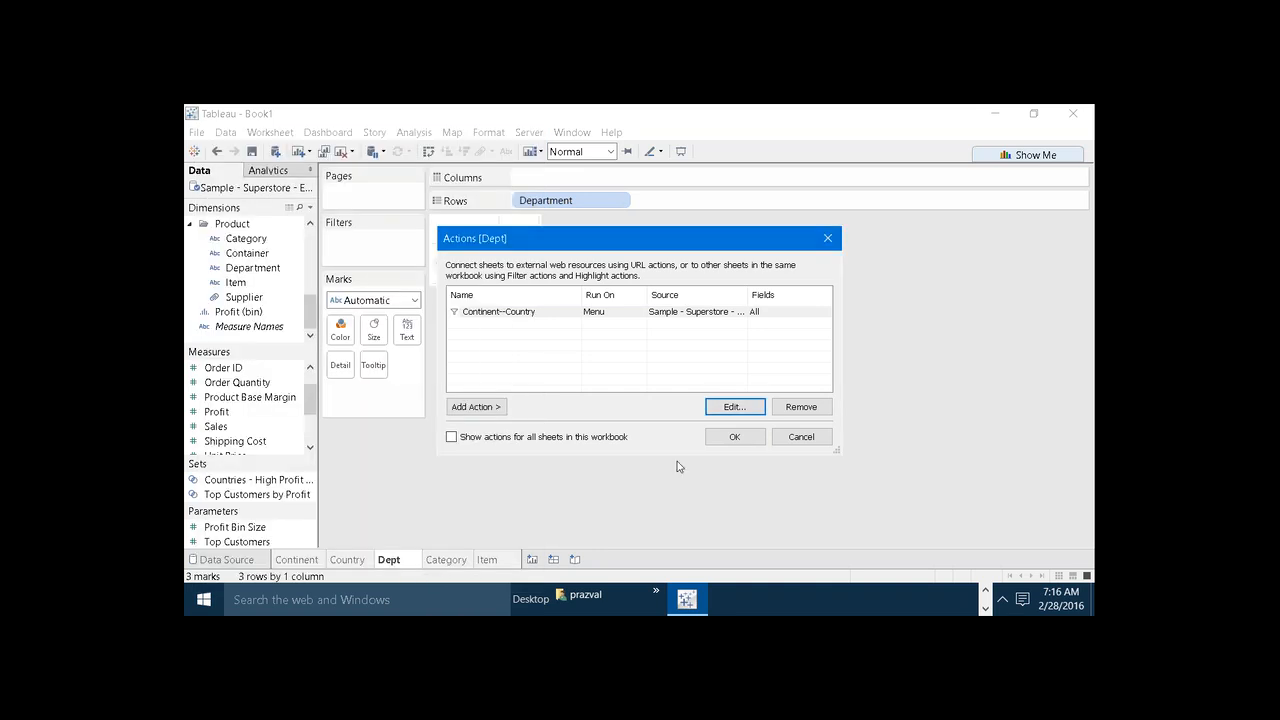
pyautogui.click(745, 440)
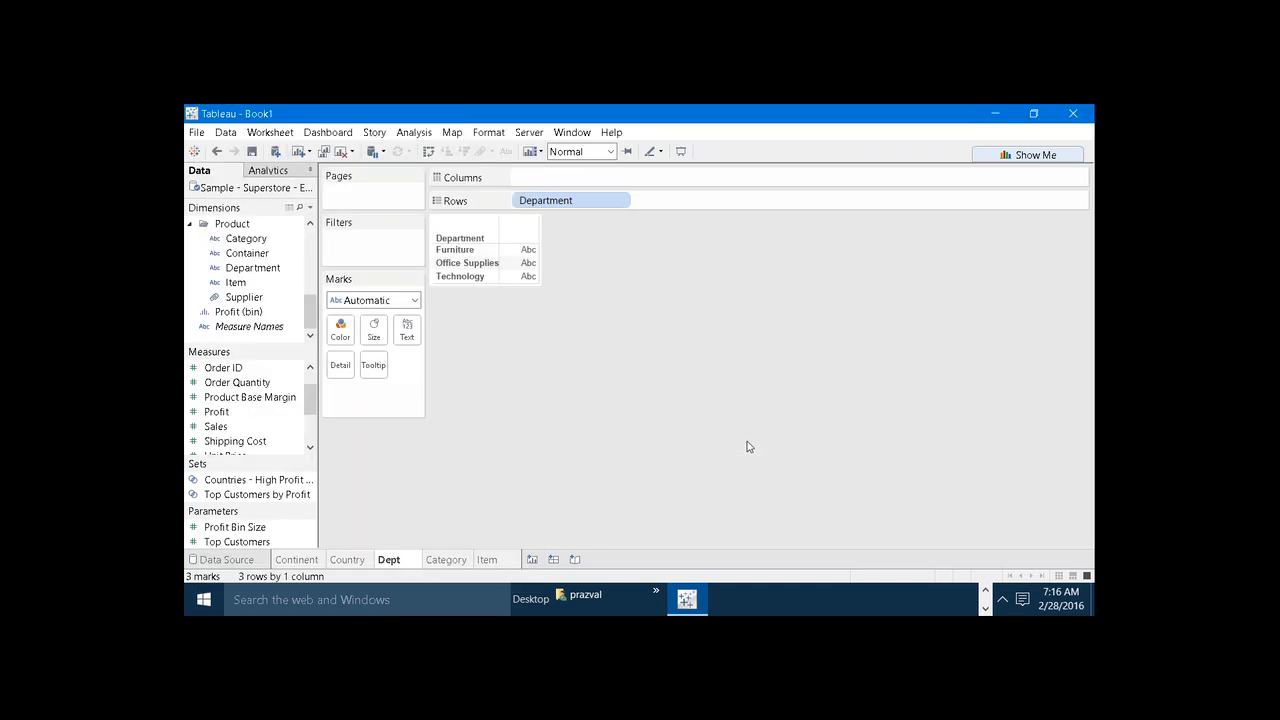
pyautogui.click(455, 251)
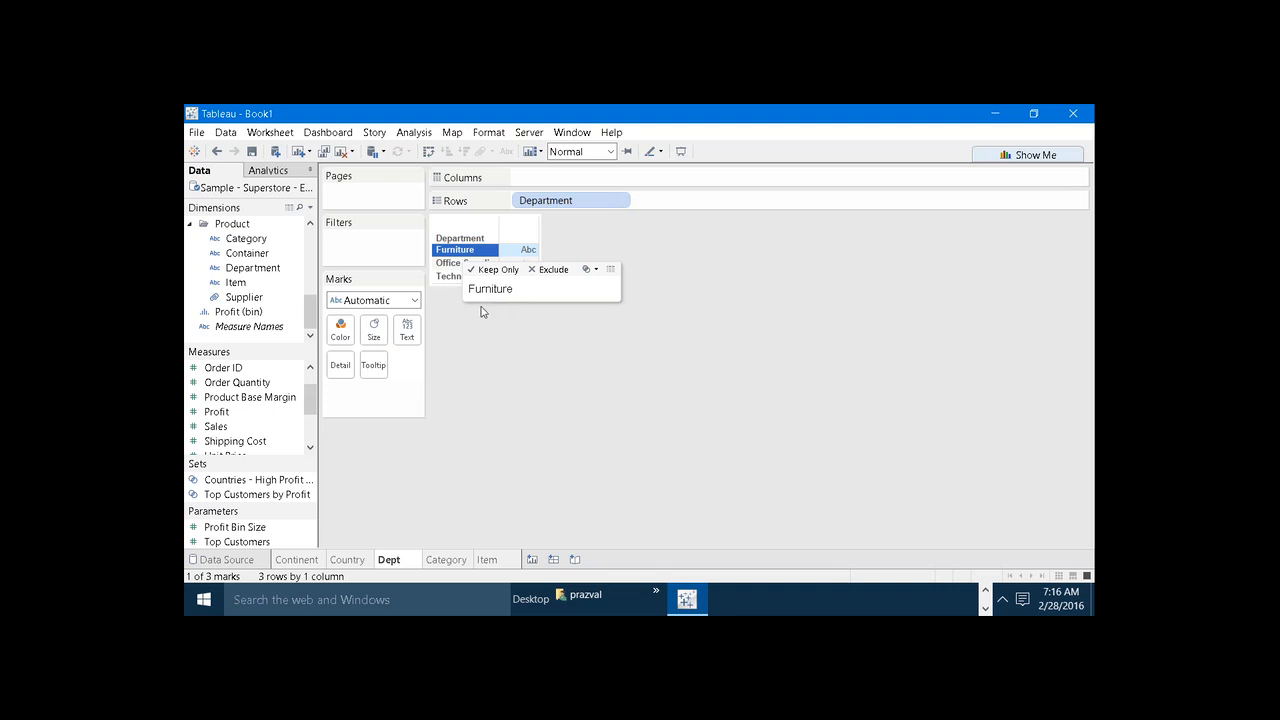
pyautogui.click(463, 351)
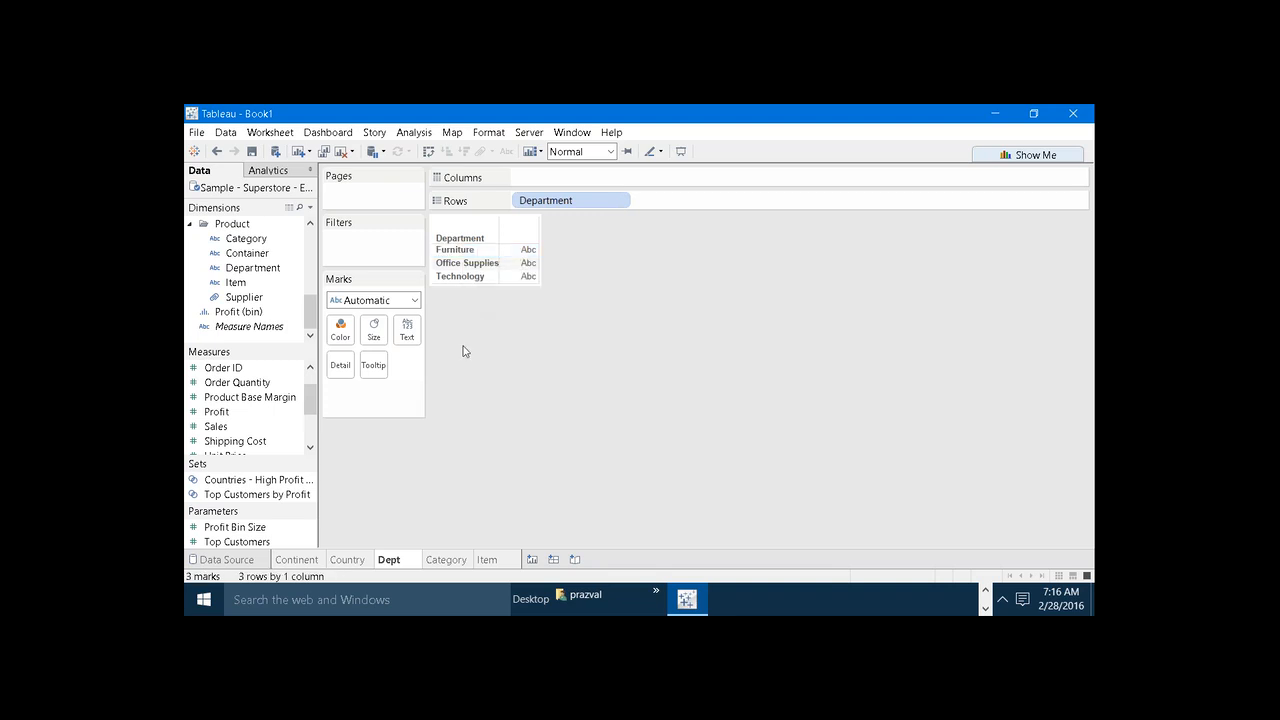
# - Add a filter action named Dept--Category with only the Dept sheet as its source
pyautogui.click(271, 133)
pyautogui.click(288, 228)
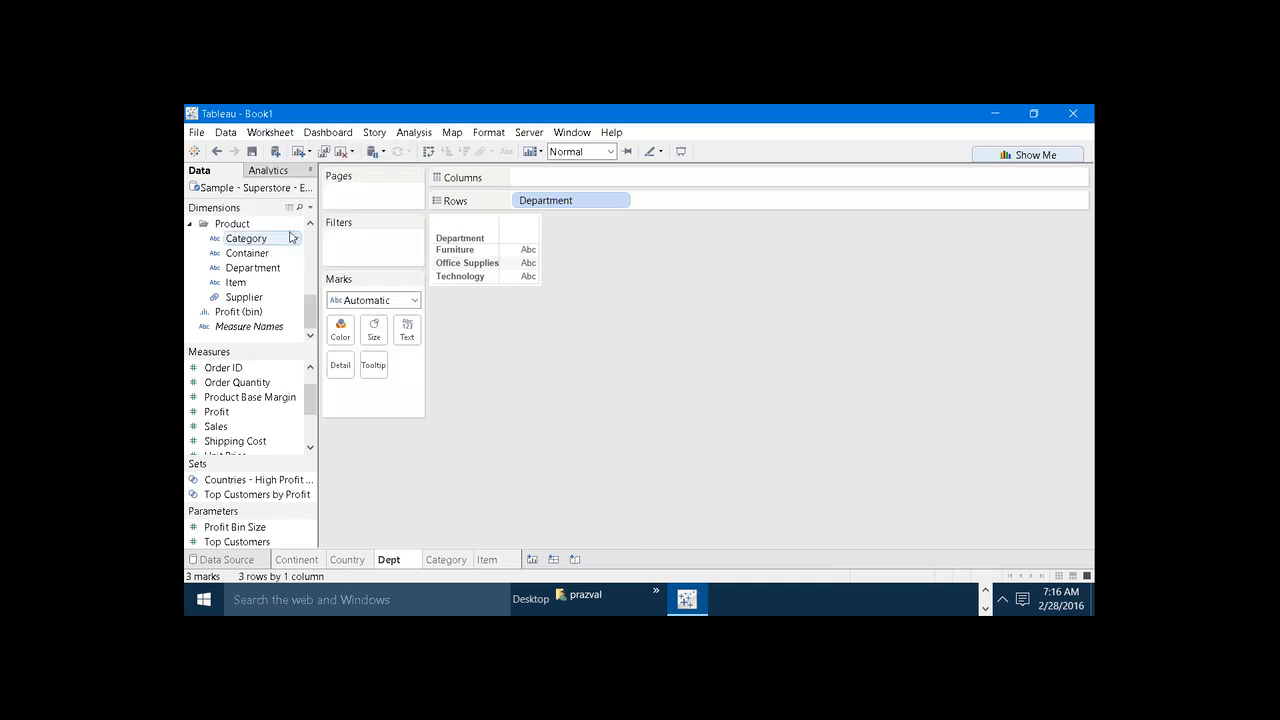
pyautogui.click(456, 405)
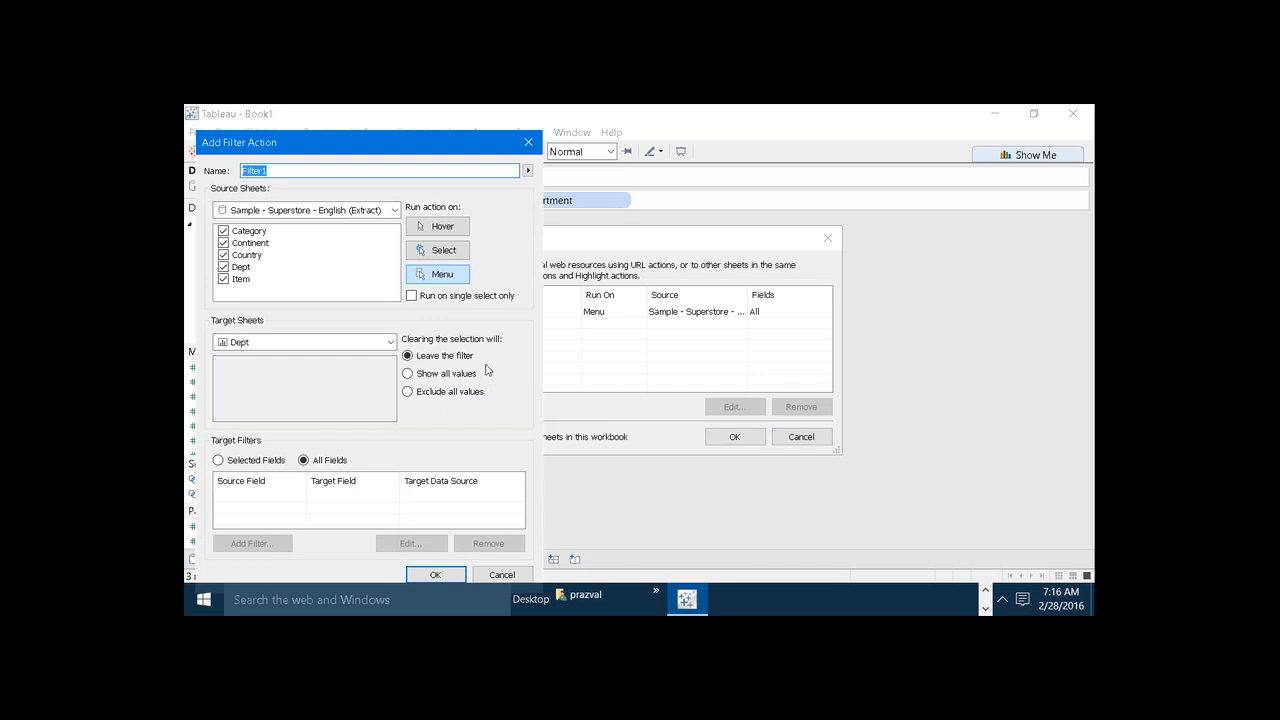
pyautogui.write('Dept--Category')
pyautogui.click(224, 232)
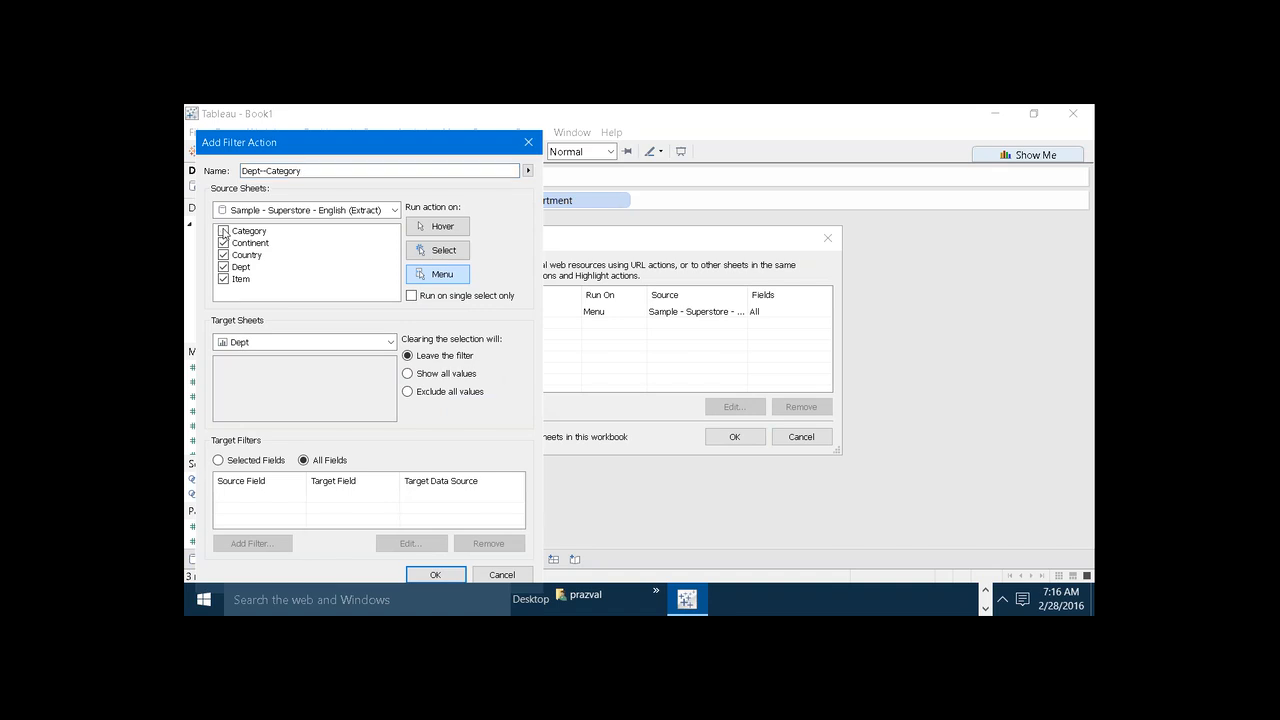
pyautogui.click(224, 243)
pyautogui.click(224, 255)
pyautogui.click(228, 280)
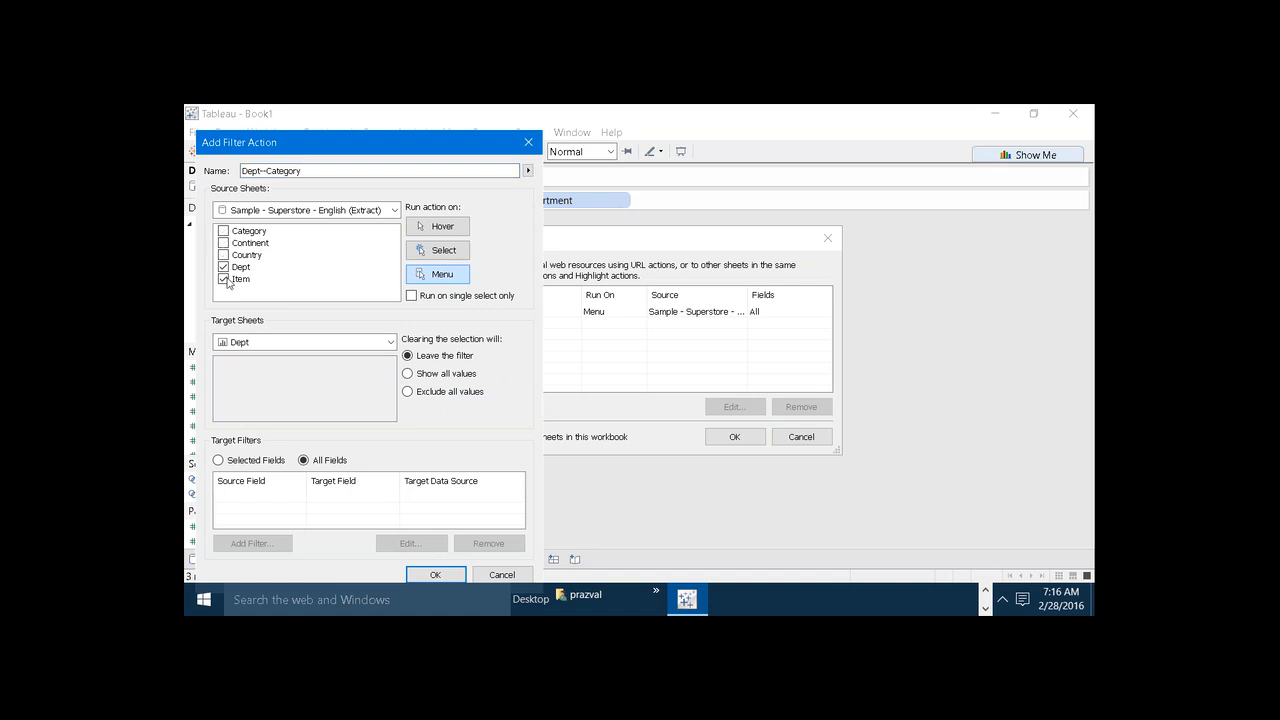
# - Make the Dept--Category action target the Category sheet on Select, showing all values when cleared, and test it from Furniture
pyautogui.click(390, 345)
pyautogui.click(383, 355)
pyautogui.click(434, 256)
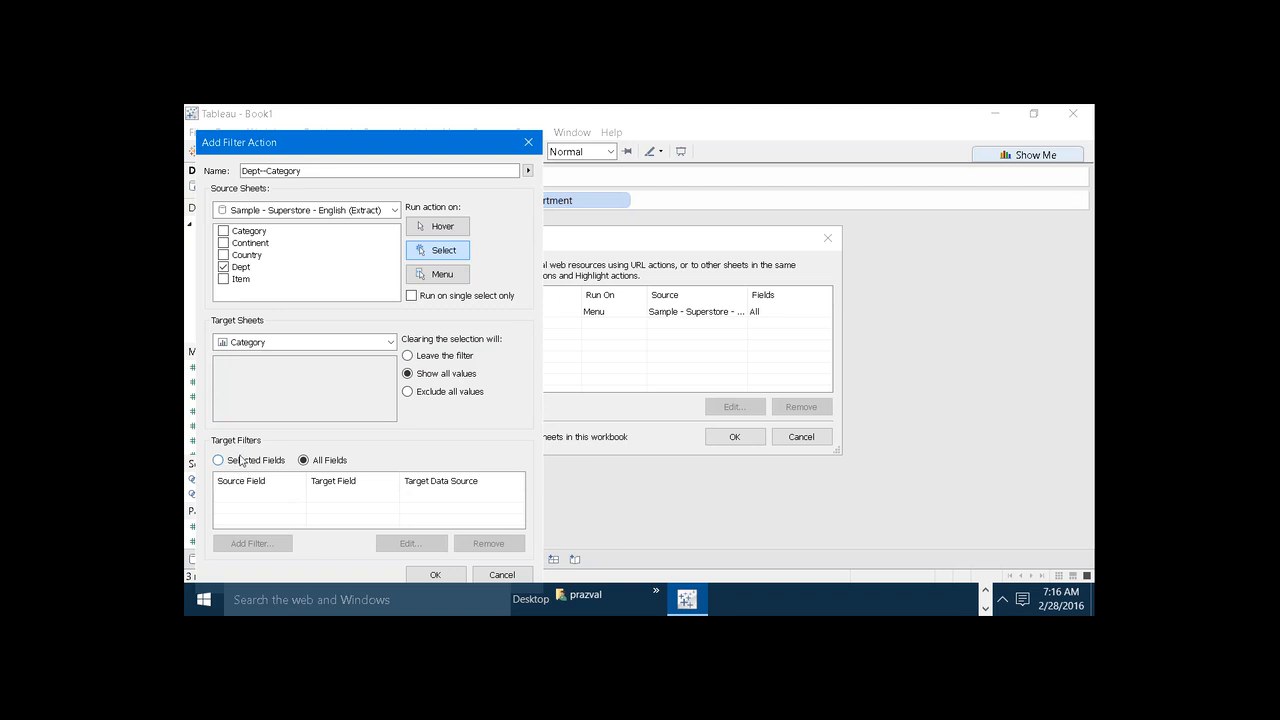
pyautogui.click(424, 573)
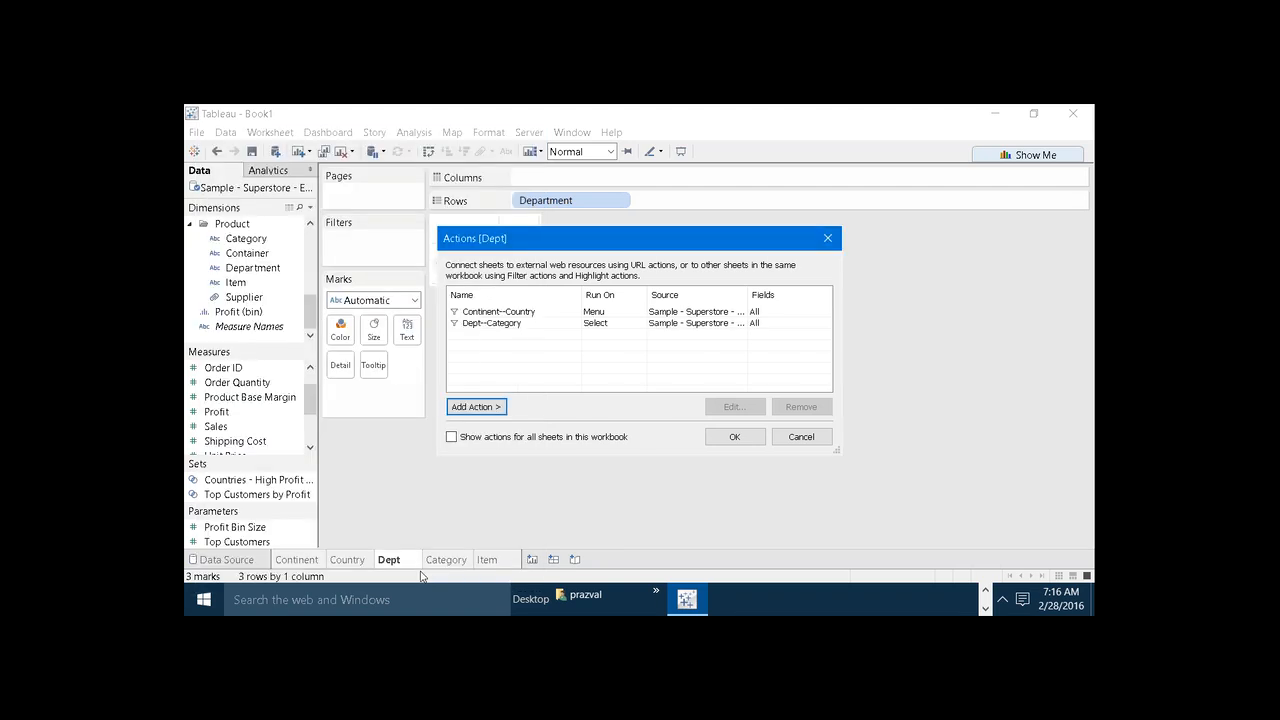
pyautogui.click(716, 440)
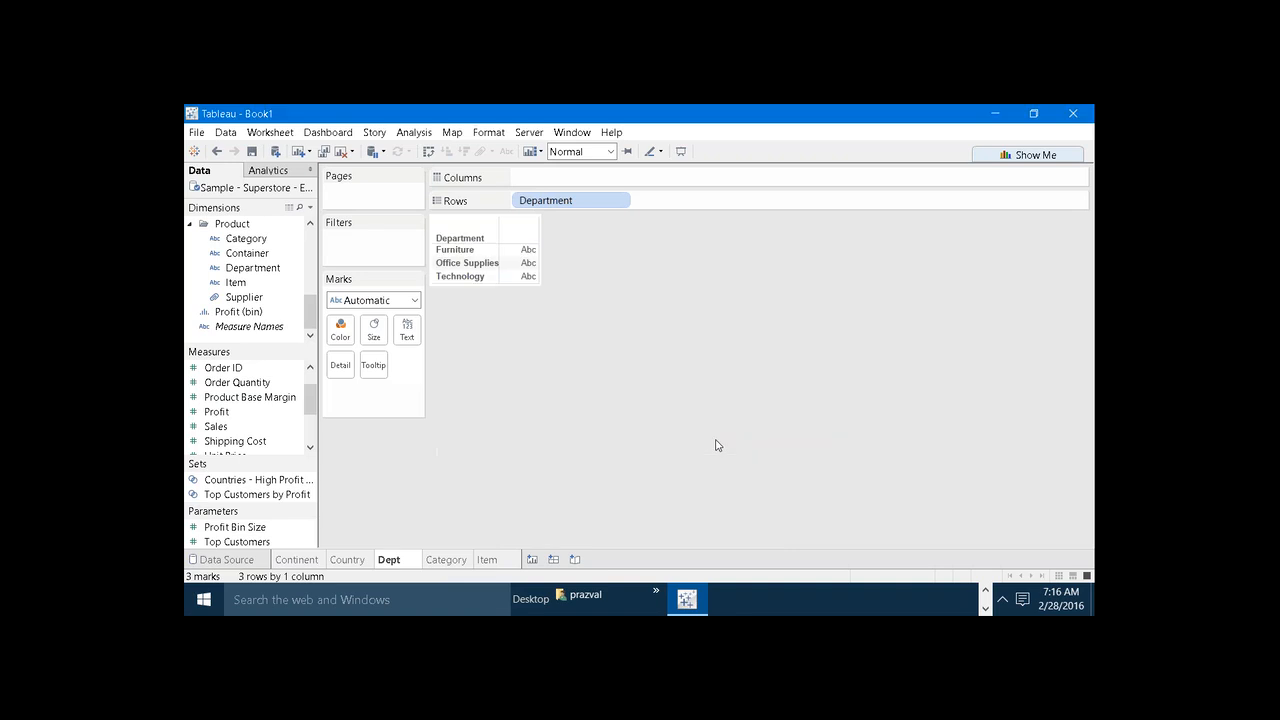
pyautogui.click(455, 252)
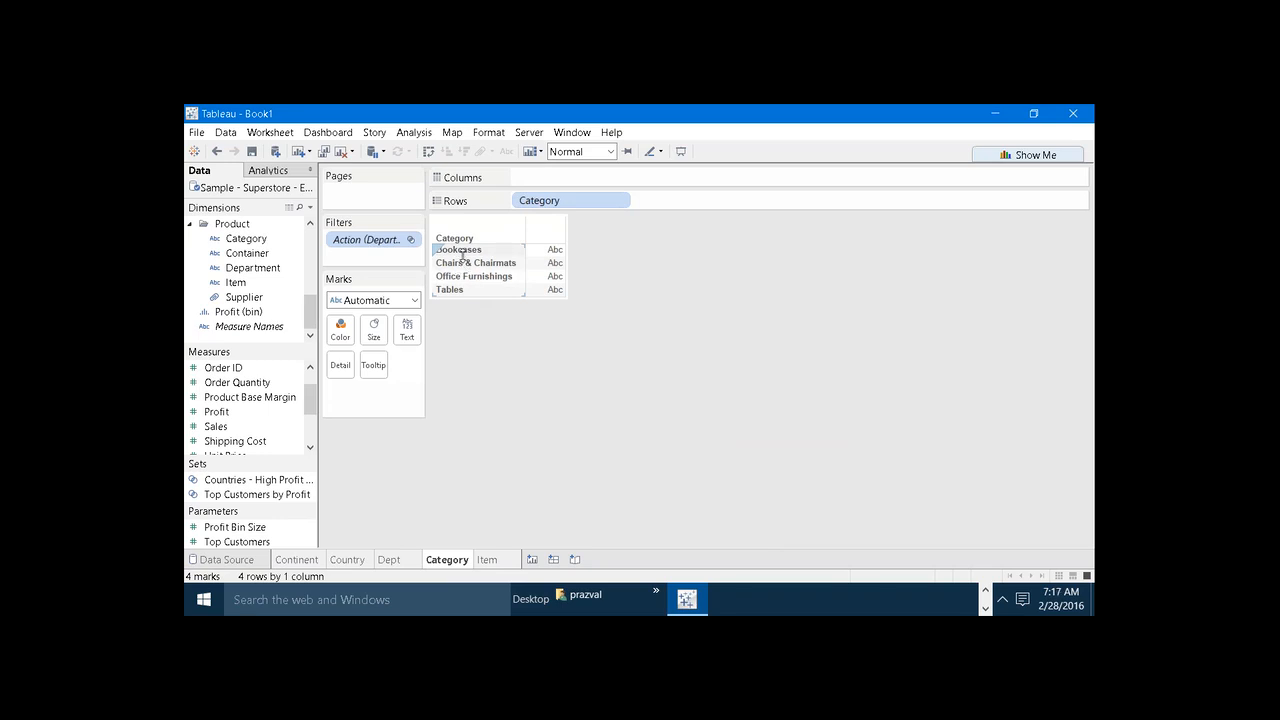
pyautogui.click(465, 256)
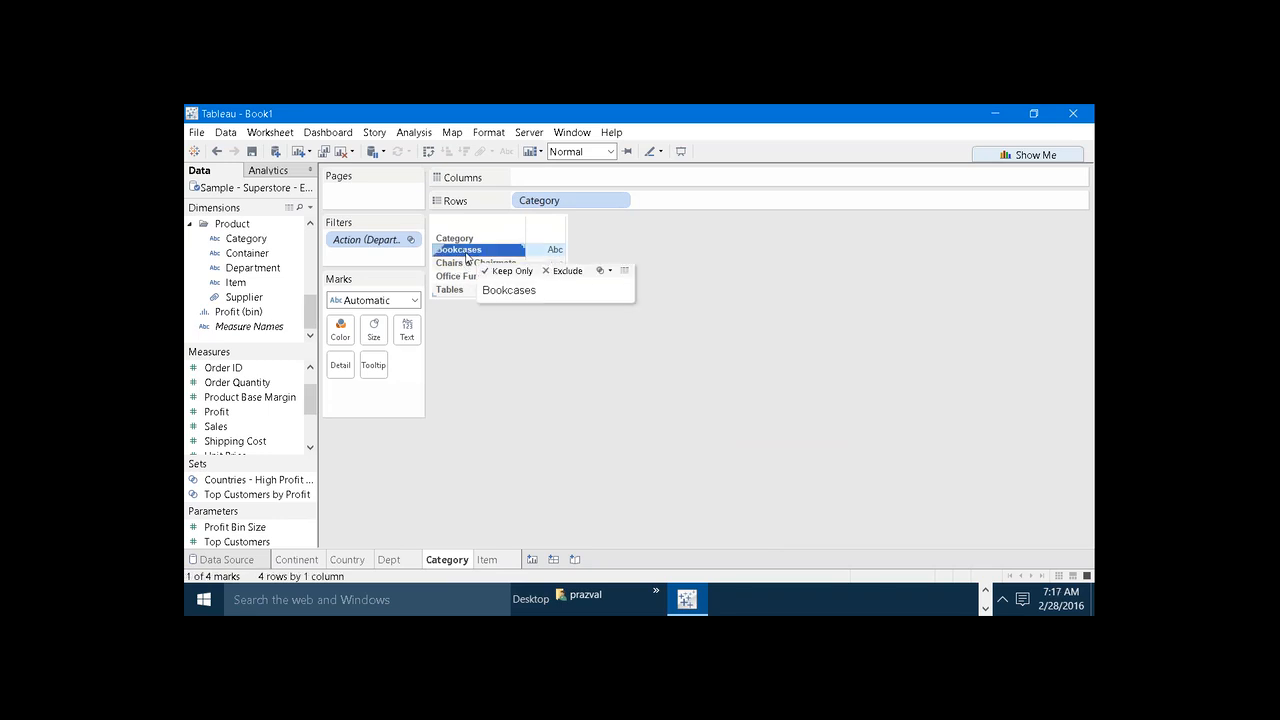
# - Add a filter action named Category--Item from the Category sheet, keeping only Category as its source
pyautogui.click(268, 132)
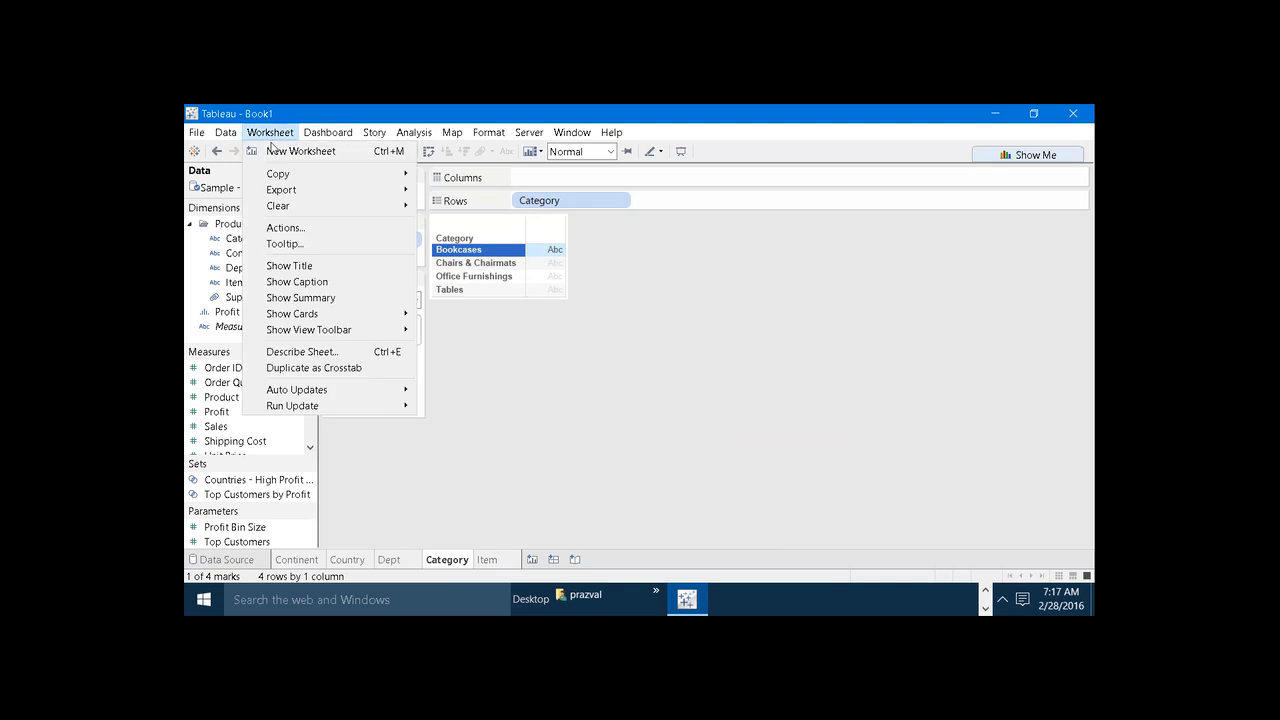
pyautogui.click(316, 228)
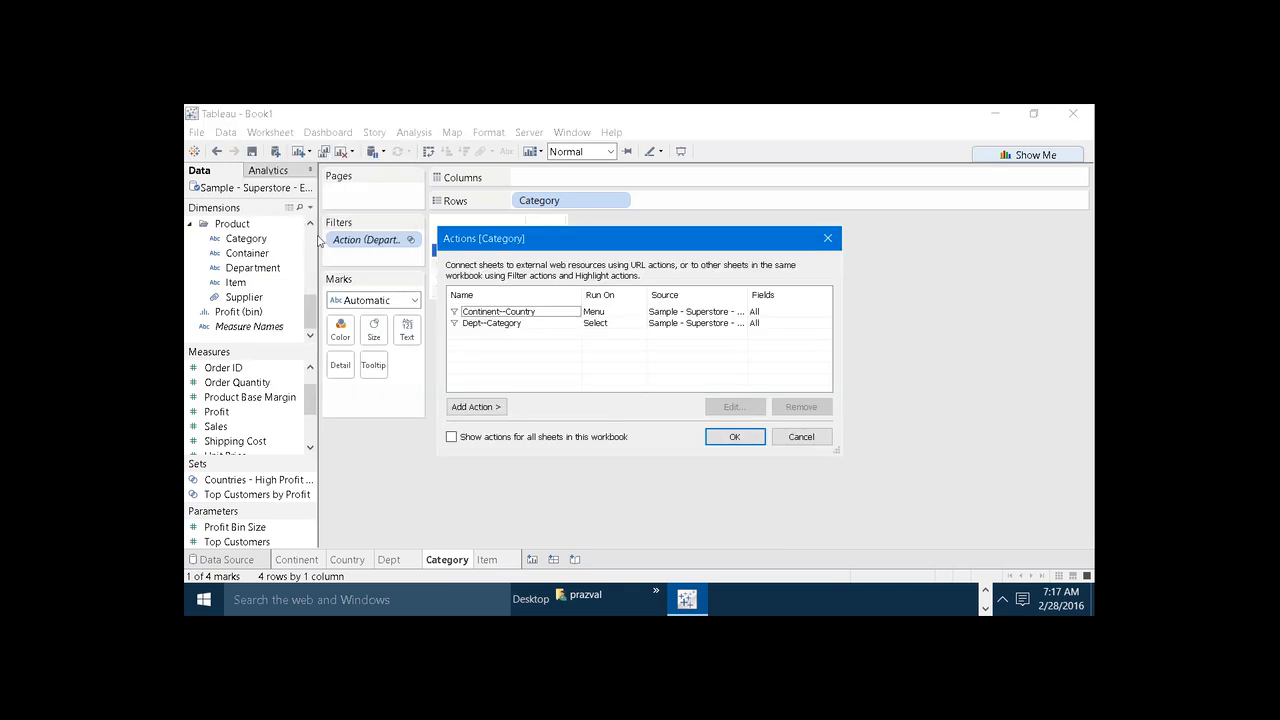
pyautogui.click(470, 406)
pyautogui.click(522, 410)
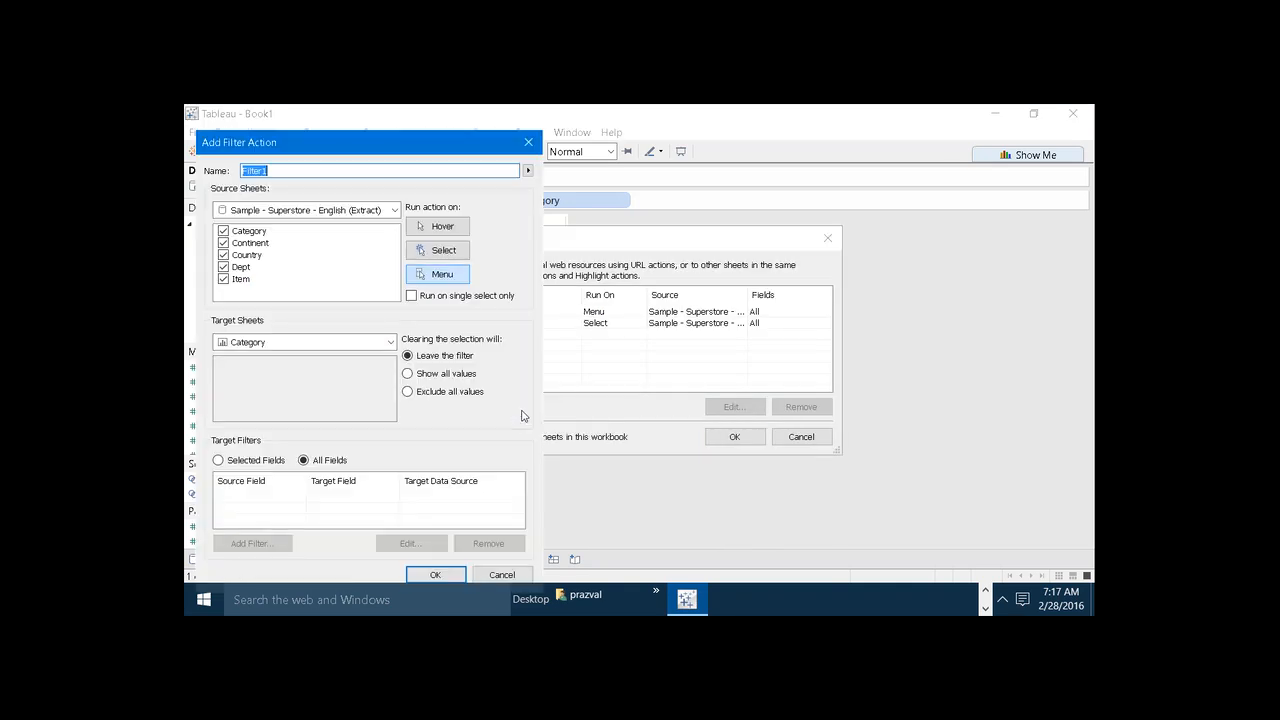
pyautogui.write('Category--Item')
pyautogui.click(223, 243)
pyautogui.click(223, 255)
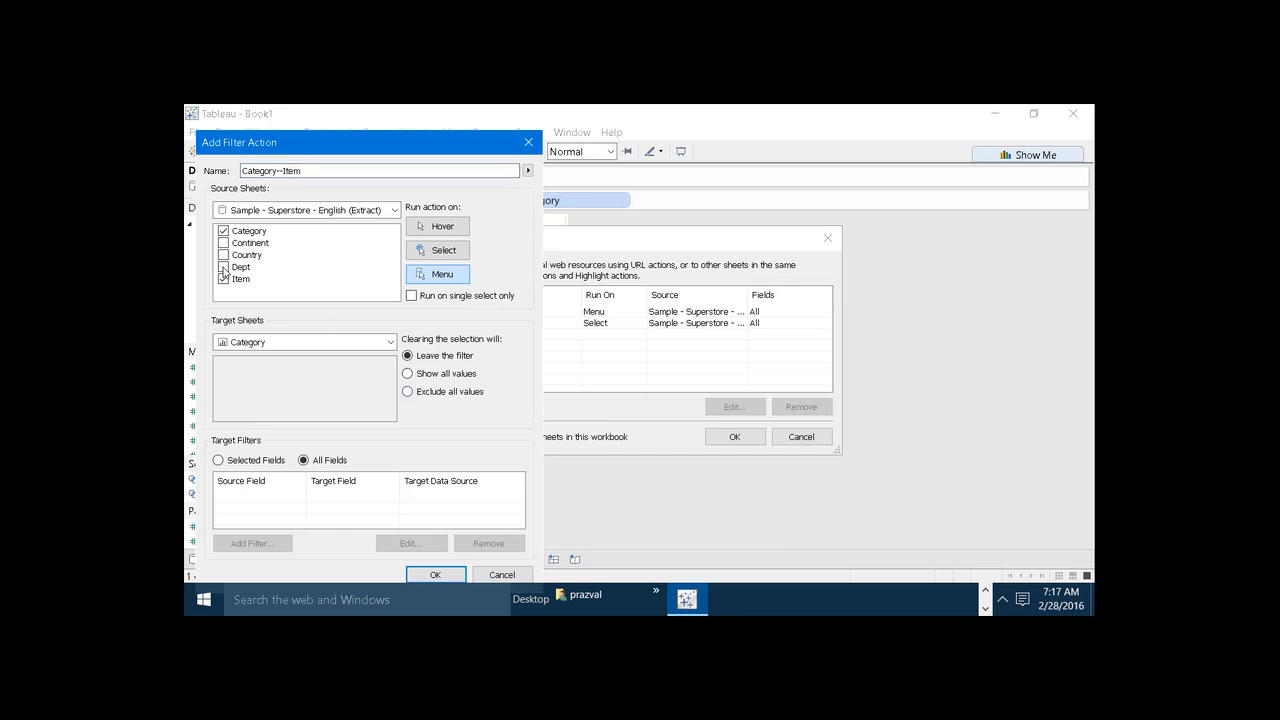
pyautogui.click(223, 279)
# - Make the Category--Item action target the Item sheet on Select, showing all values when cleared, and test it from Tables
pyautogui.click(390, 343)
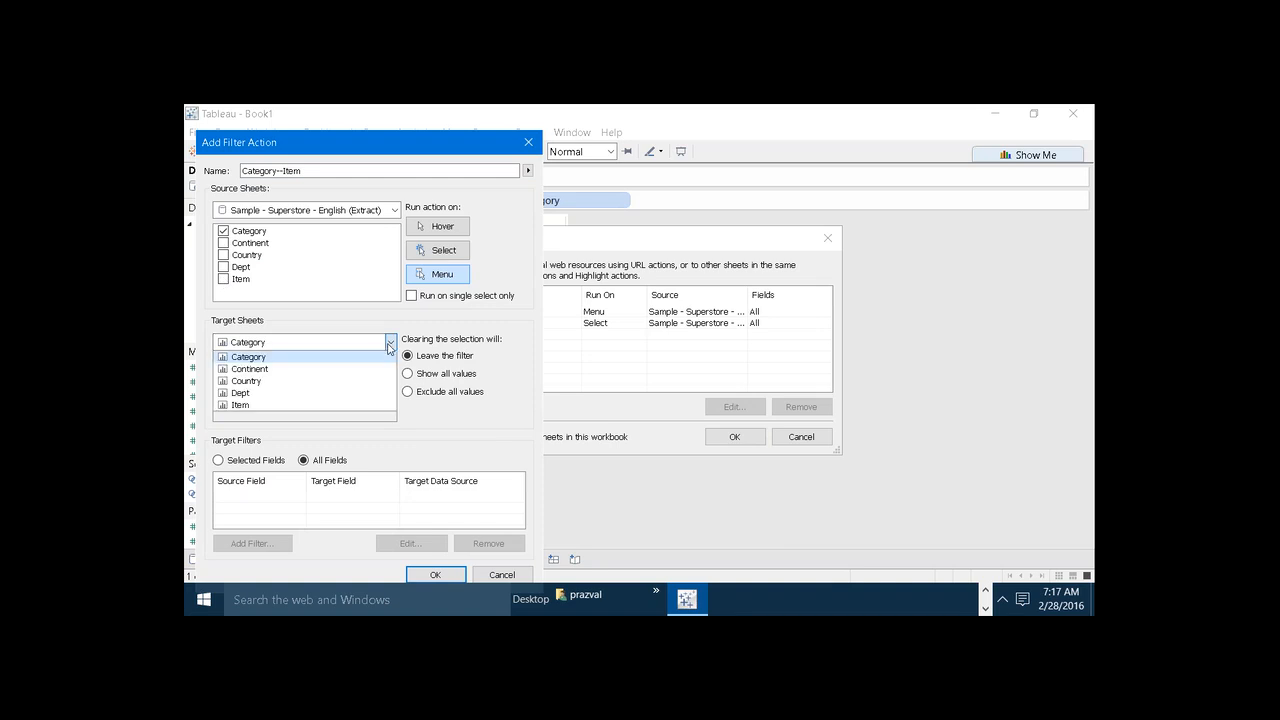
pyautogui.click(358, 405)
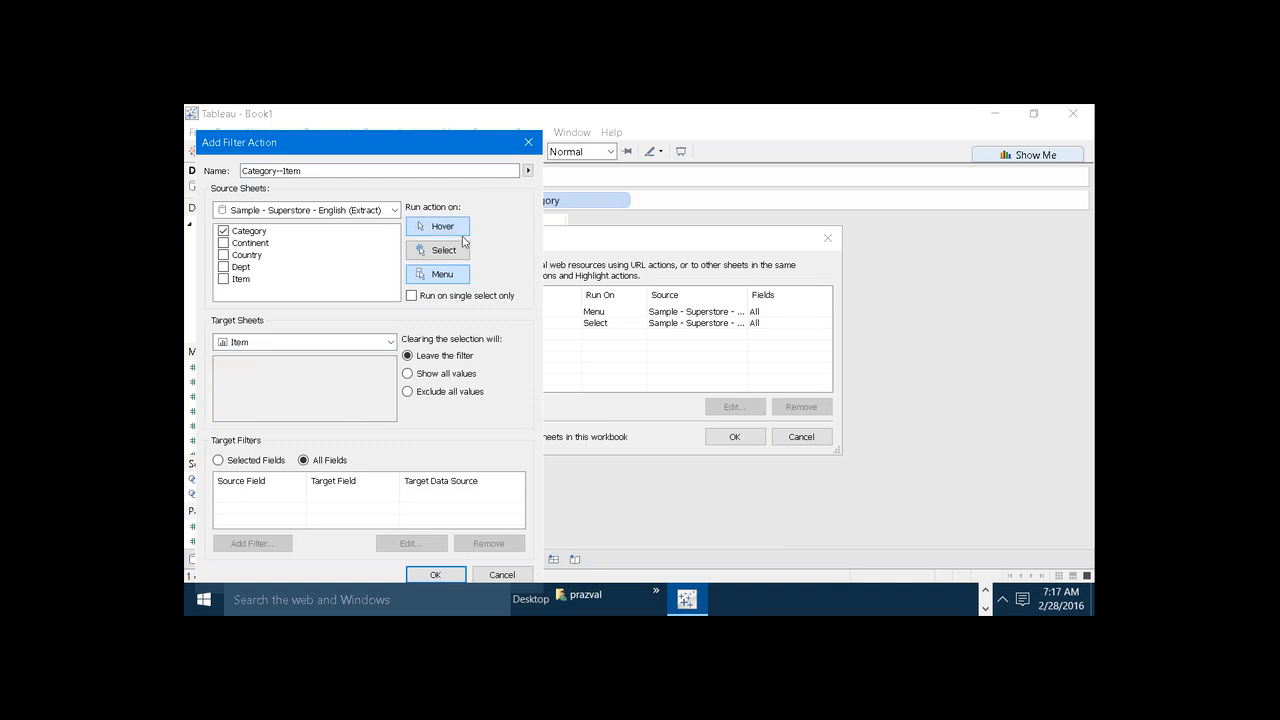
pyautogui.click(452, 250)
pyautogui.click(407, 373)
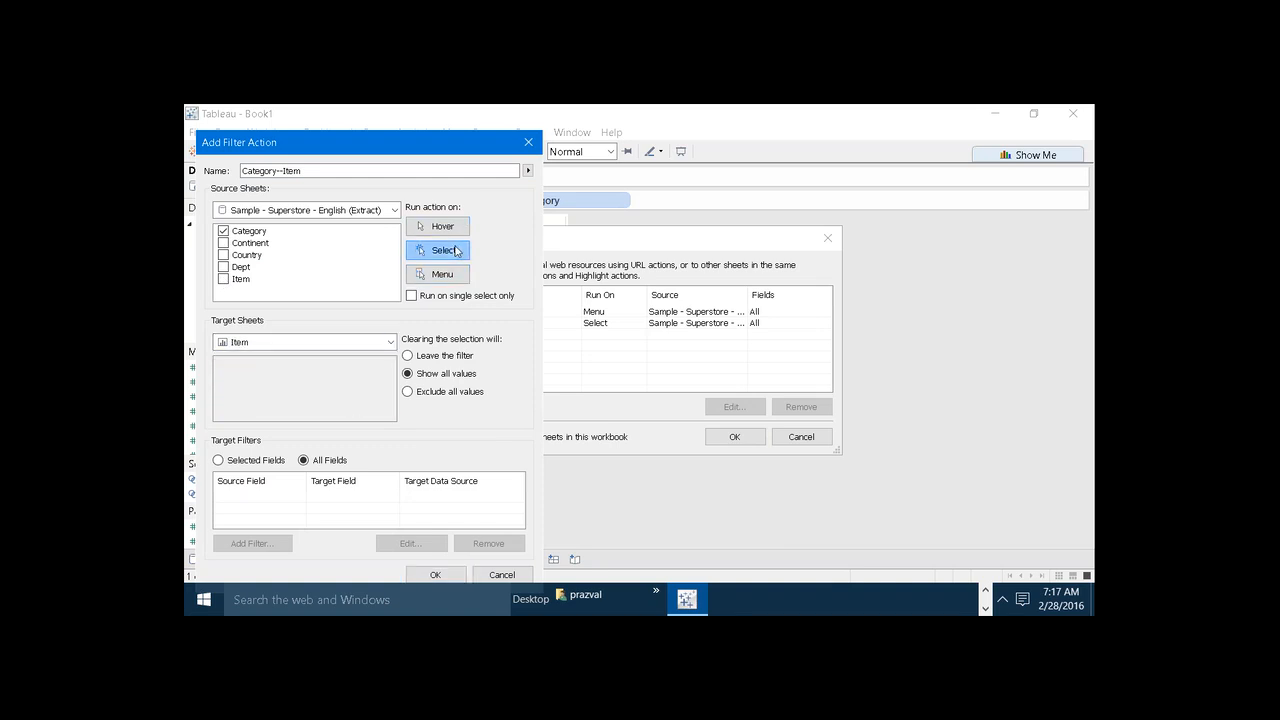
pyautogui.click(460, 576)
pyautogui.click(716, 440)
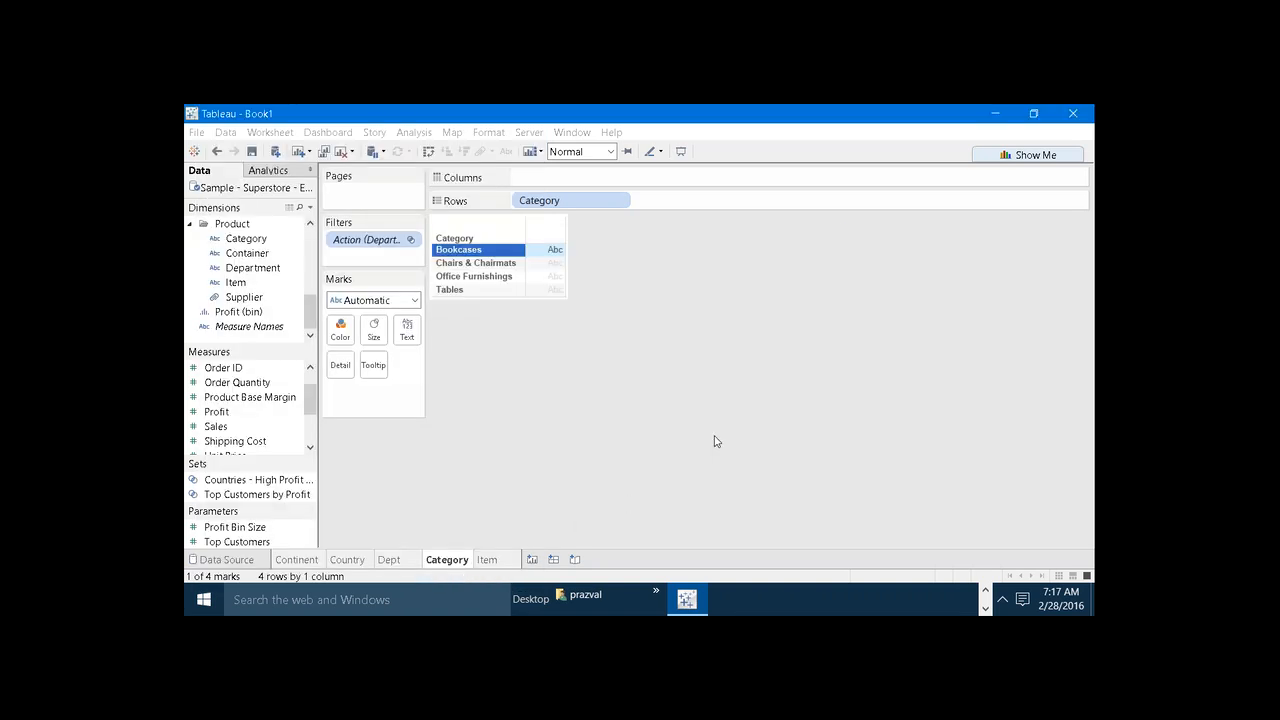
pyautogui.click(488, 293)
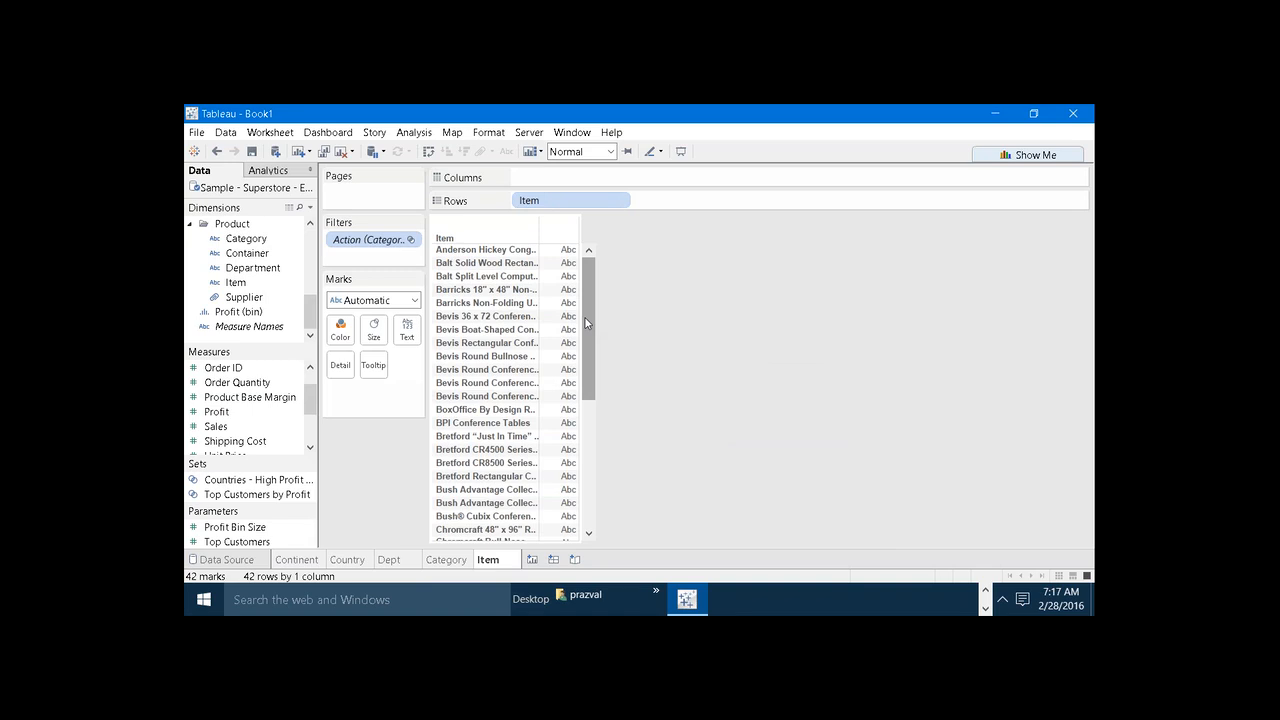
# - Revisit the Dept sheet and inspect the Department action filter's selected values on the Category sheet
pyautogui.click(406, 564)
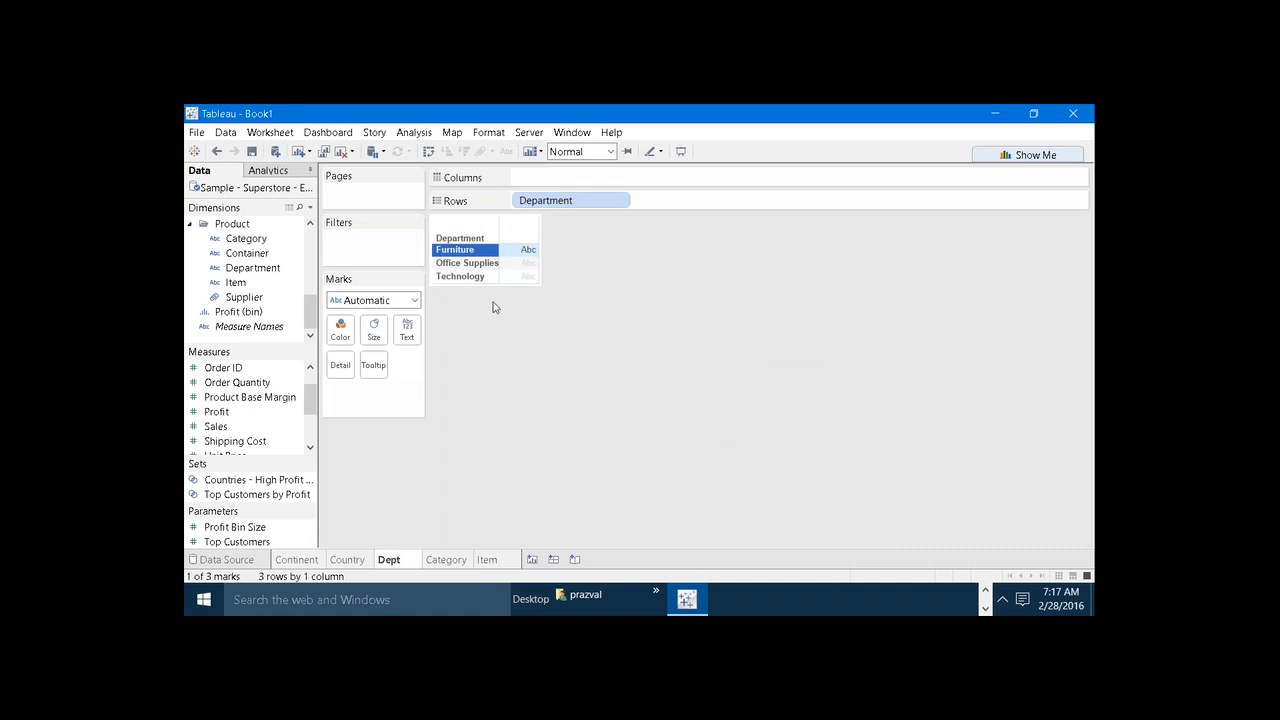
pyautogui.click(446, 560)
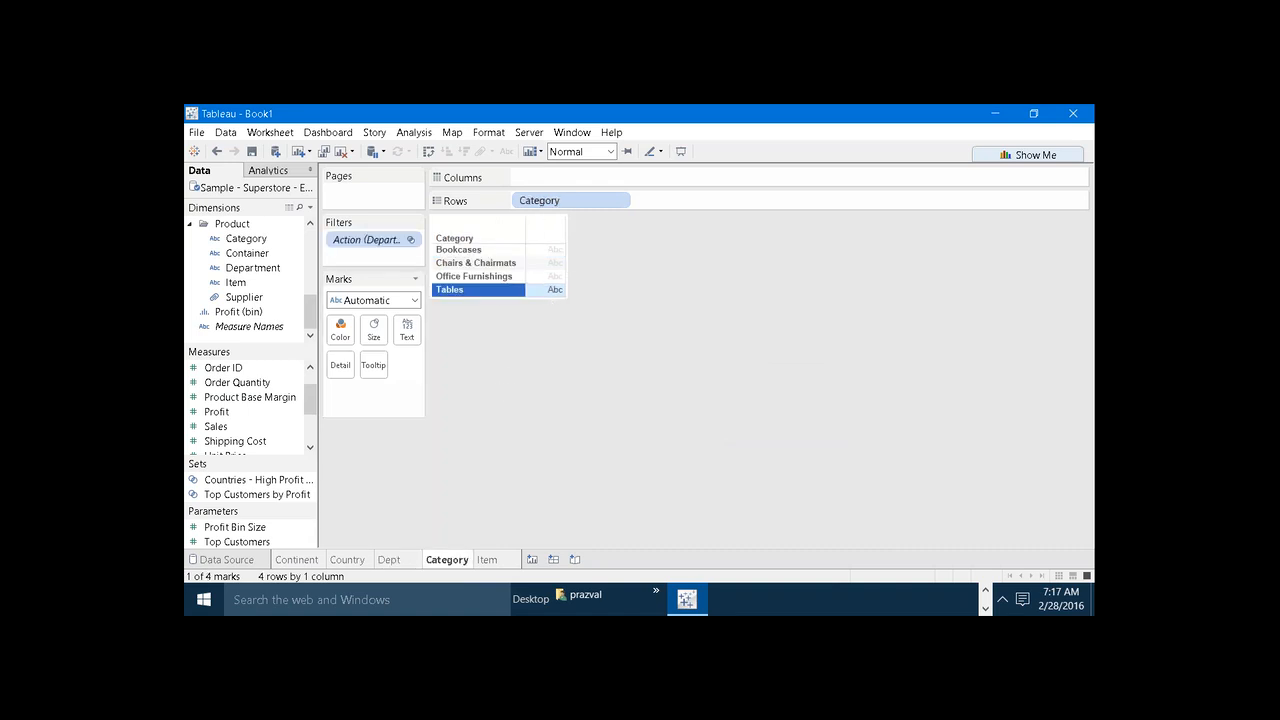
pyautogui.rightClick(368, 242)
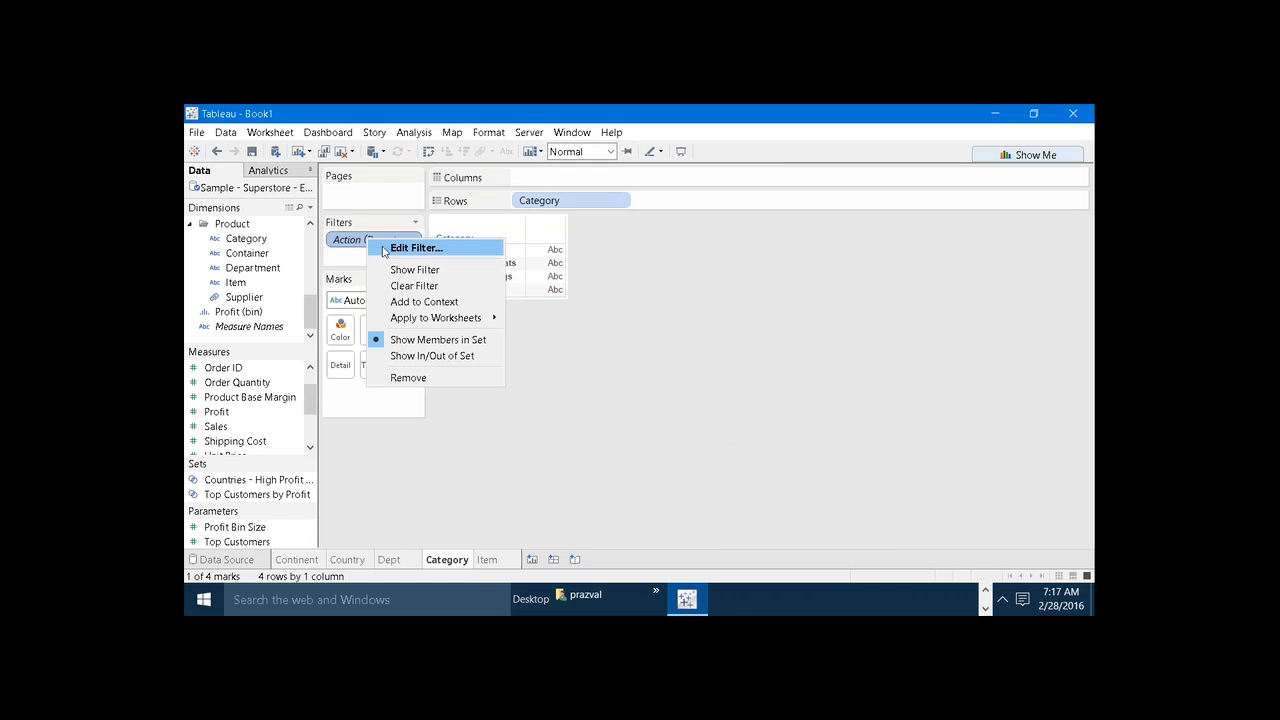
pyautogui.click(381, 251)
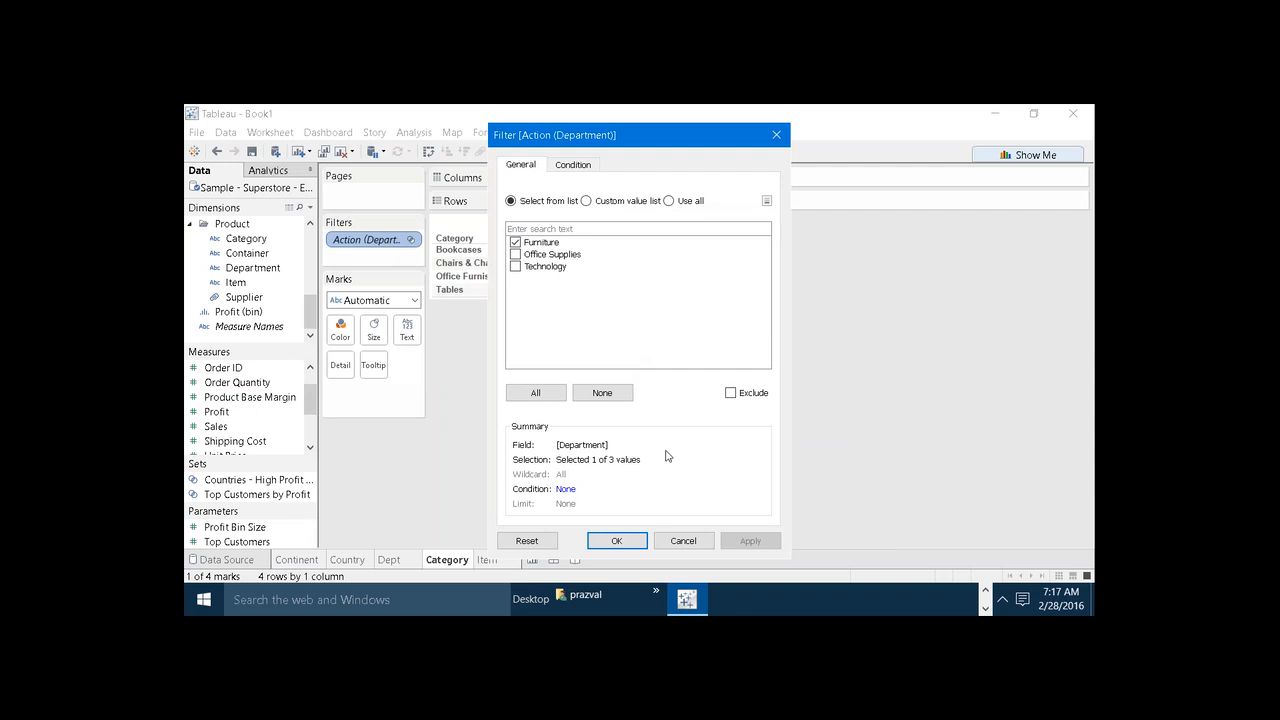
pyautogui.click(617, 541)
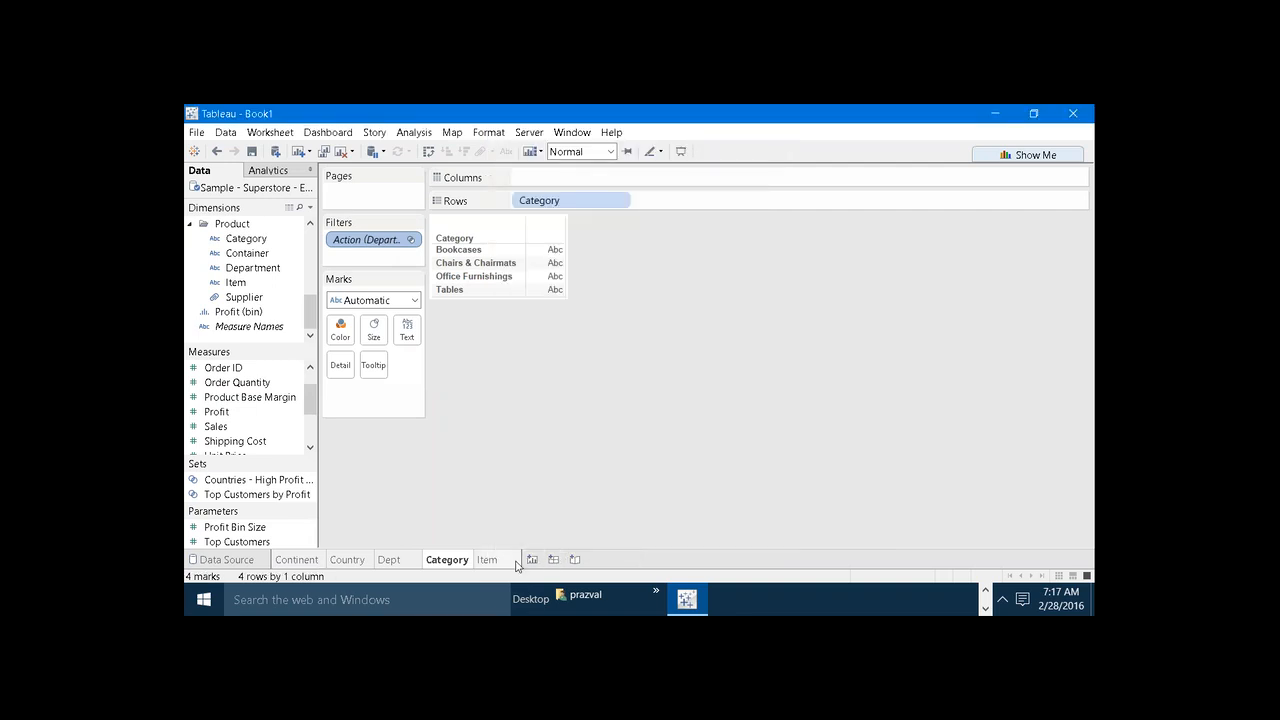
# - Inspect the Category action filter's settings on the Item sheet
pyautogui.click(515, 562)
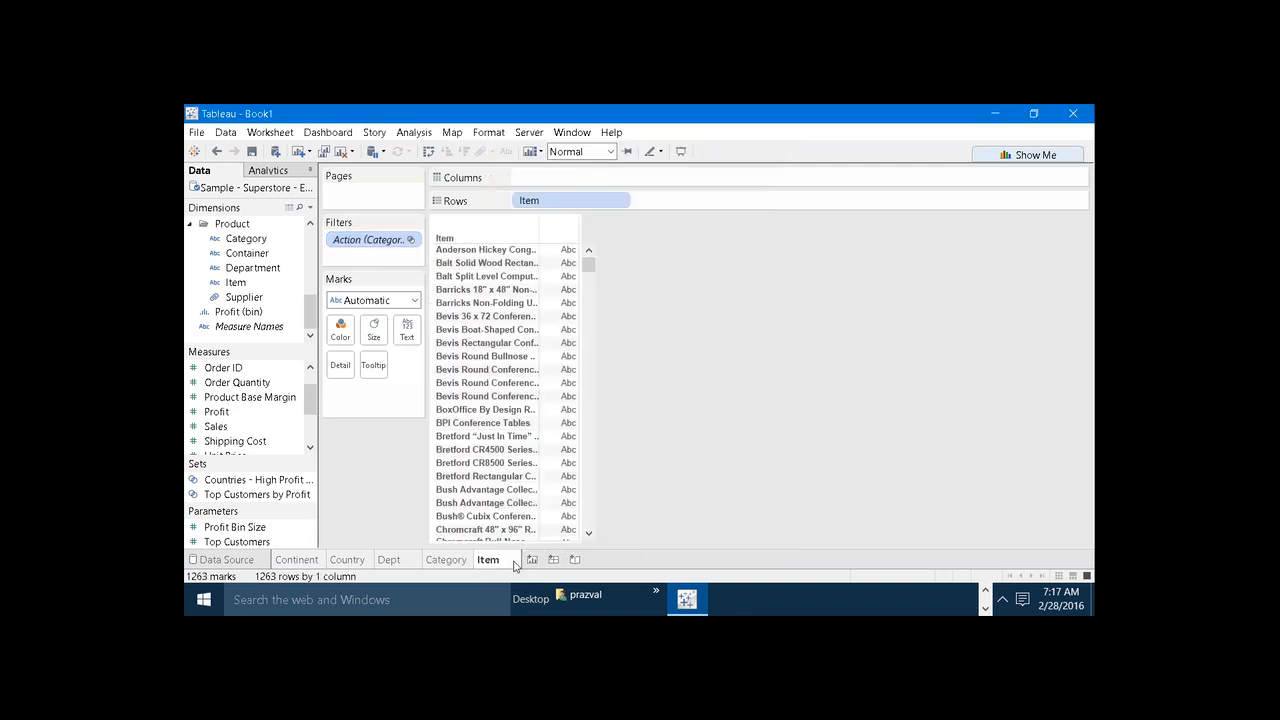
pyautogui.rightClick(363, 241)
pyautogui.click(409, 249)
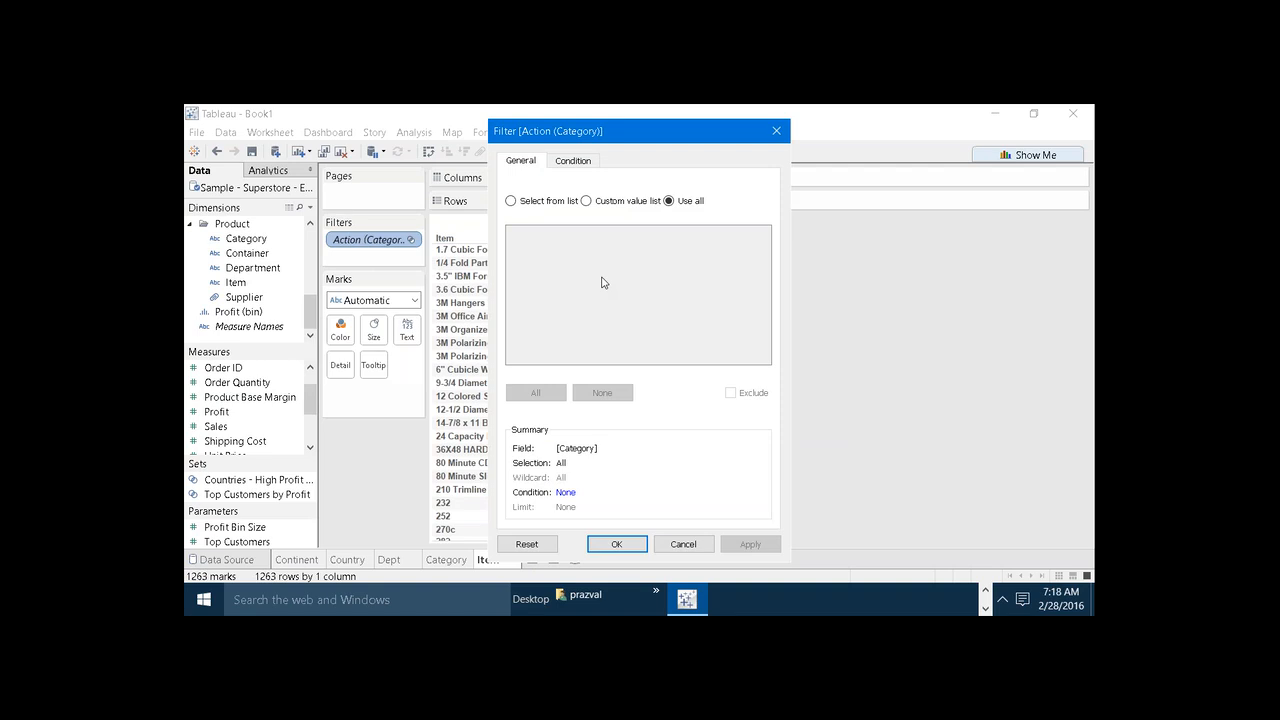
pyautogui.click(638, 547)
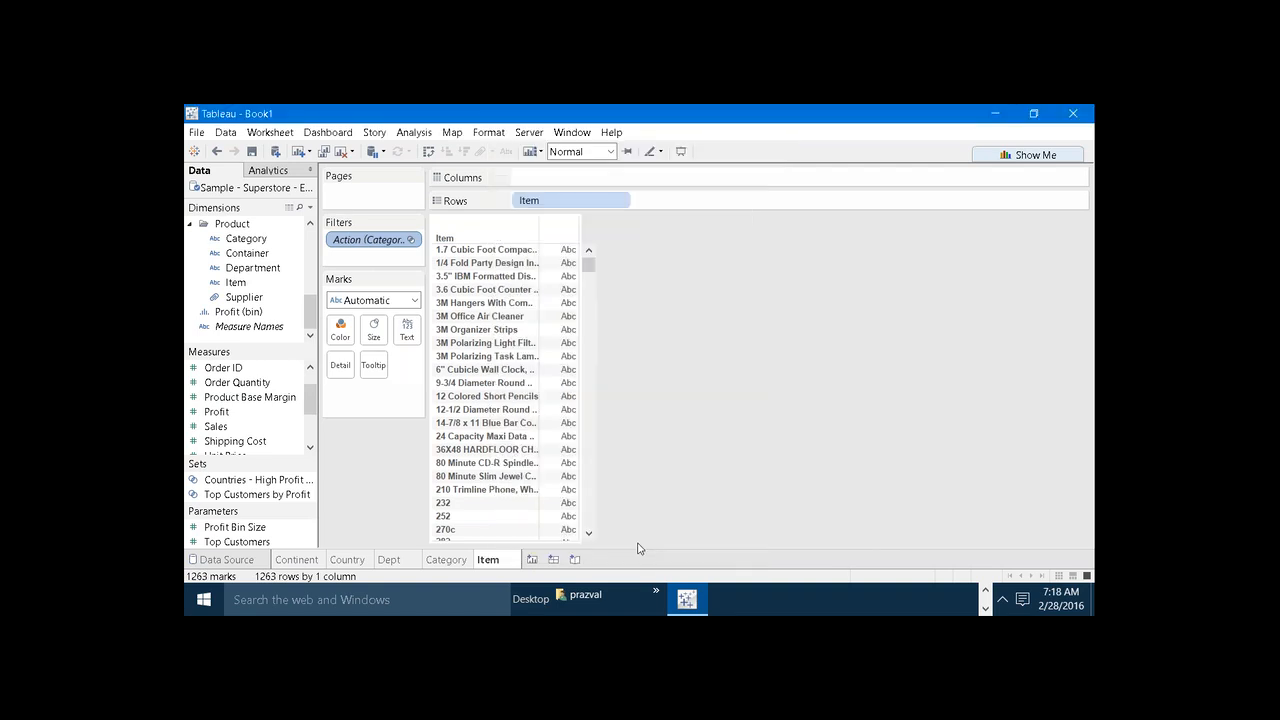
# - Return to the Continent sheet, clear its selection, and test the Continent--Country action from the Asia bar
pyautogui.click(447, 563)
pyautogui.click(403, 563)
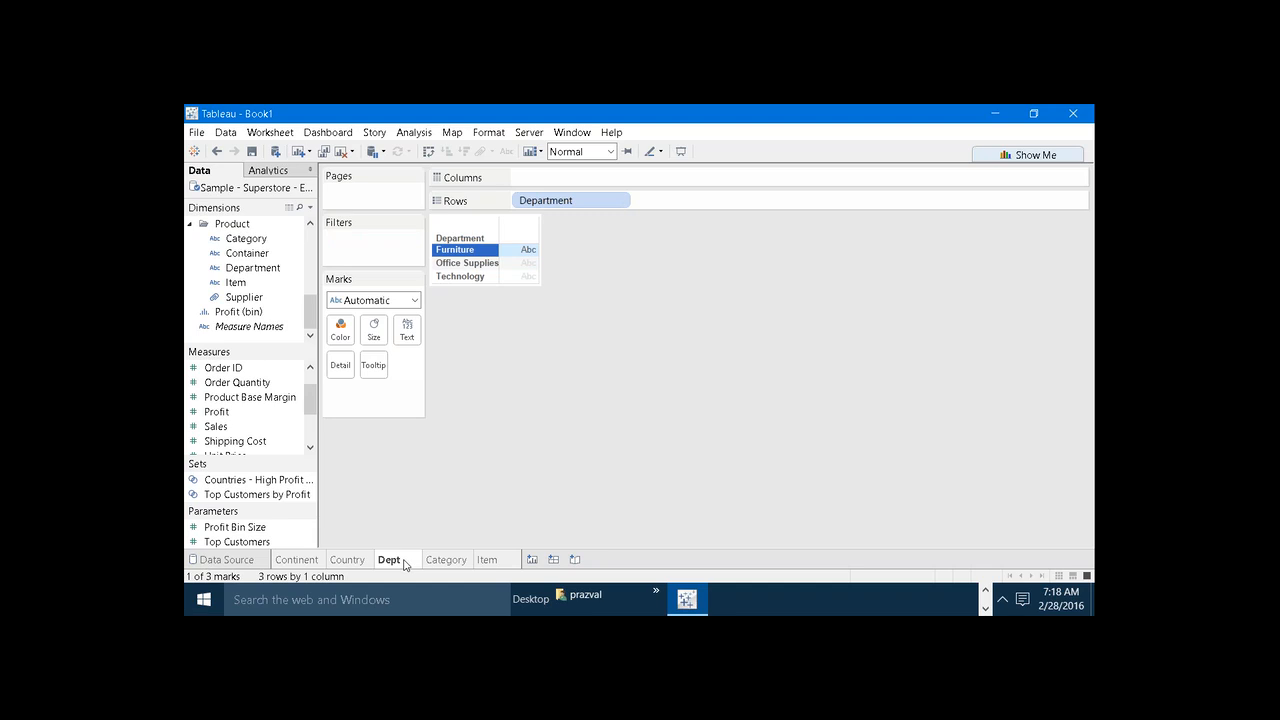
pyautogui.click(308, 563)
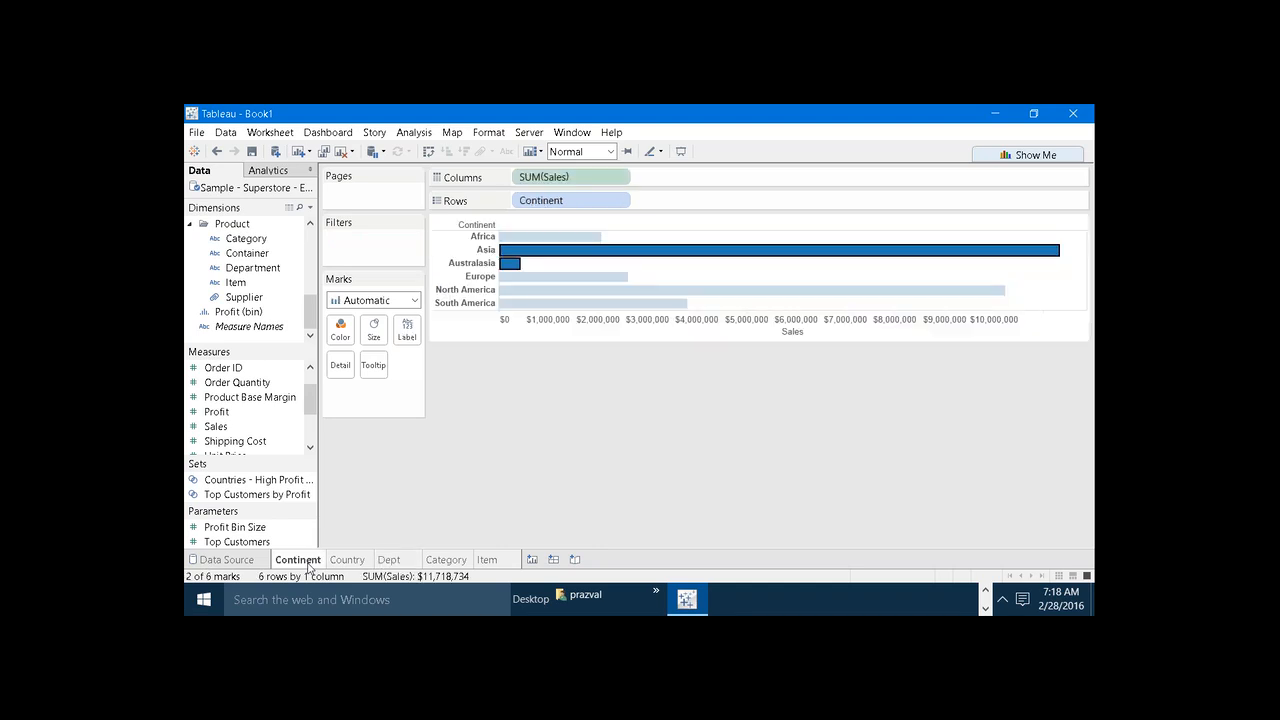
pyautogui.click(399, 502)
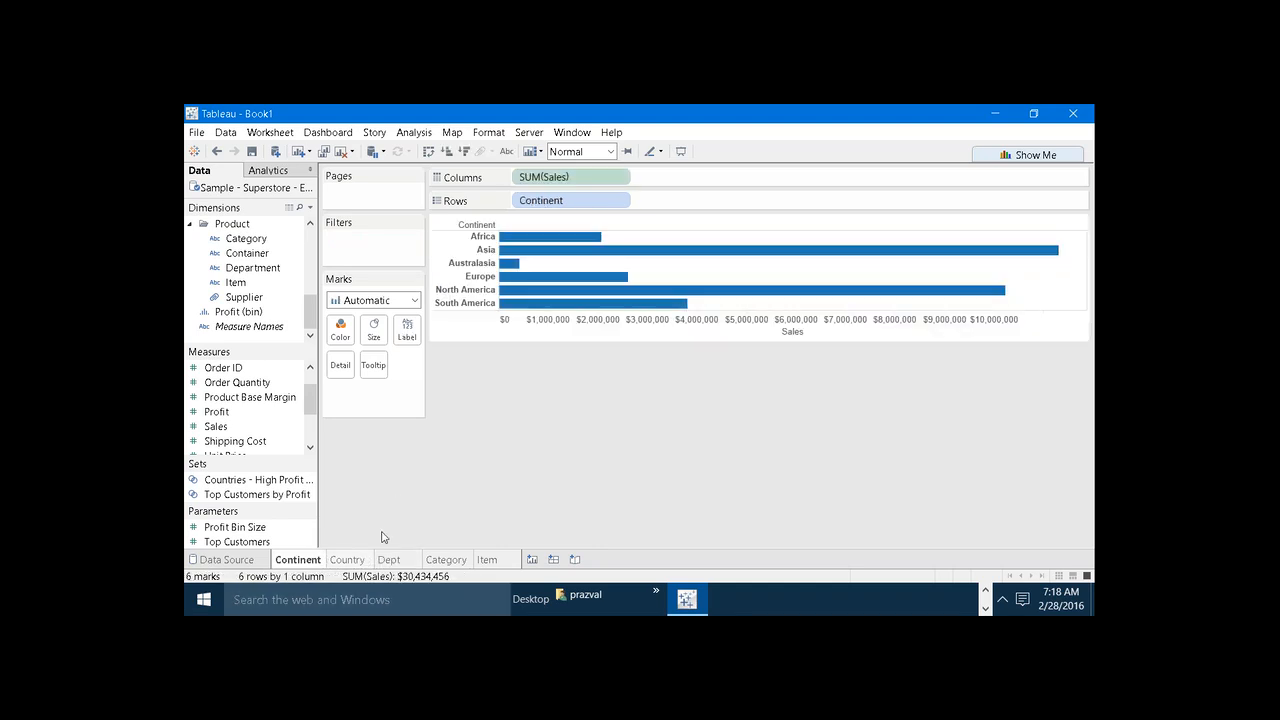
pyautogui.click(508, 255)
pyautogui.click(553, 308)
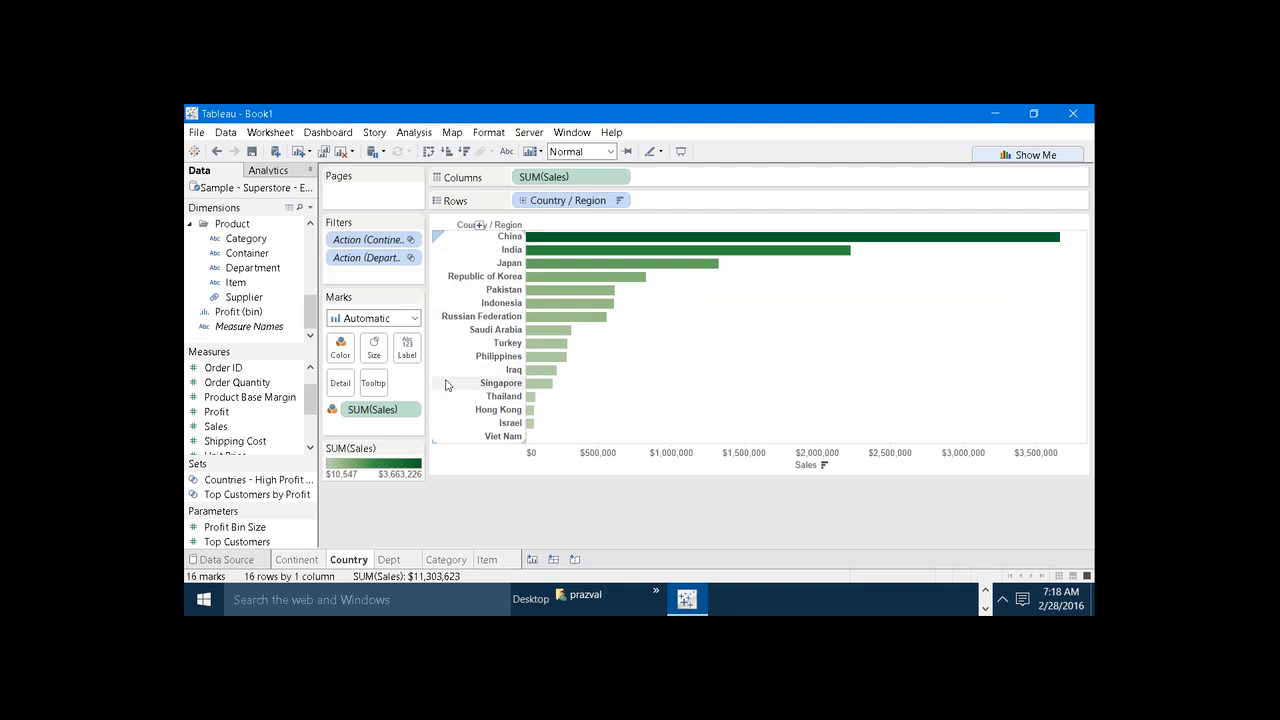
# - Clear the selection on the Continent sheet again and rerun the Continent--Country action for Asia
pyautogui.click(296, 562)
pyautogui.click(385, 476)
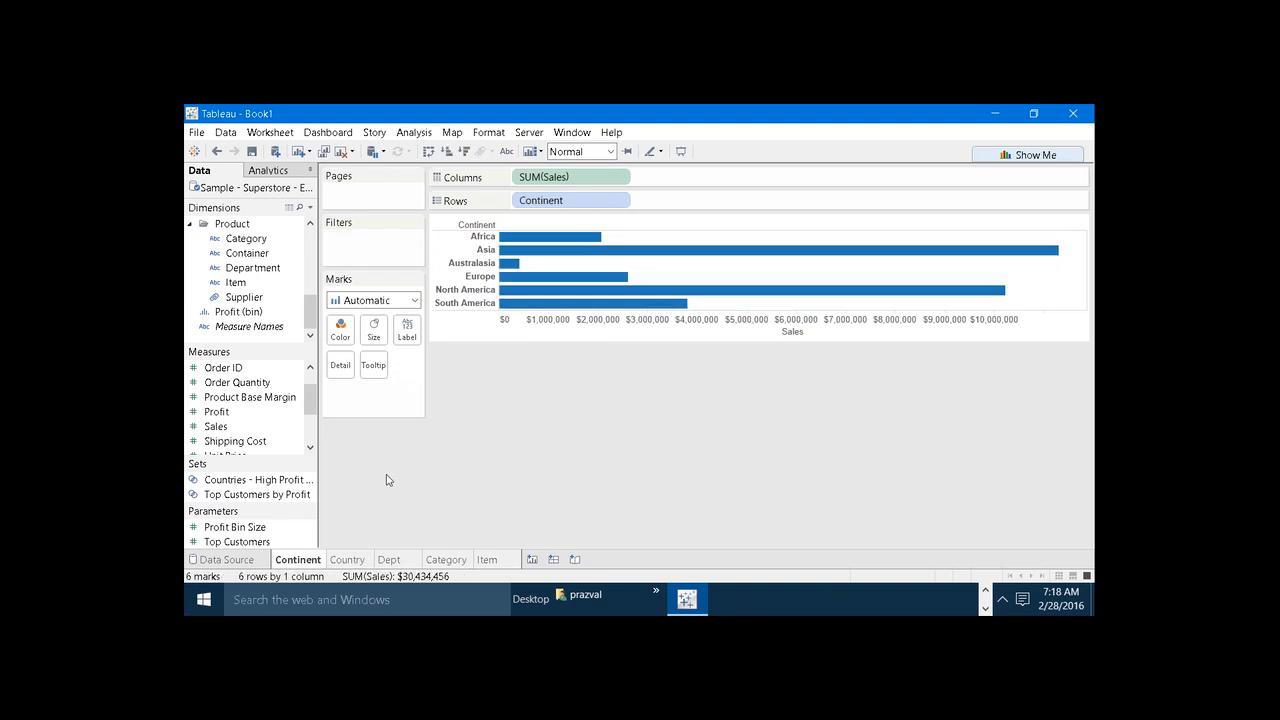
pyautogui.click(539, 251)
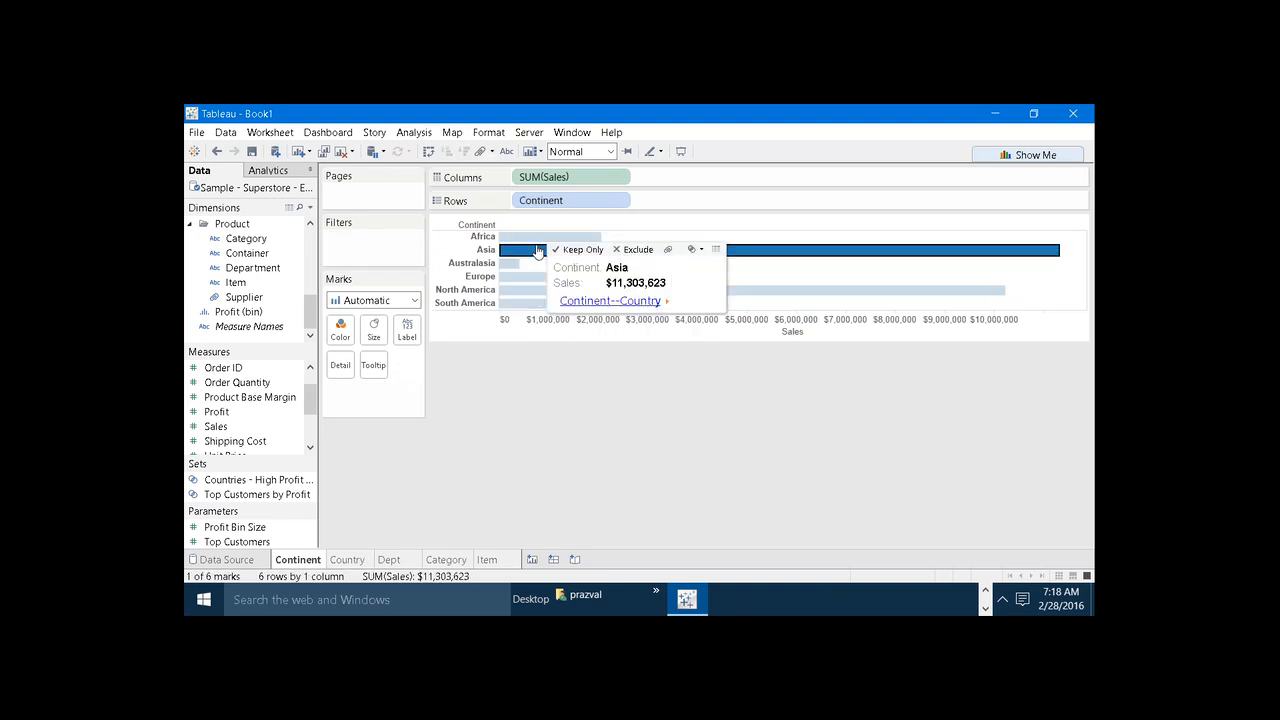
pyautogui.click(600, 301)
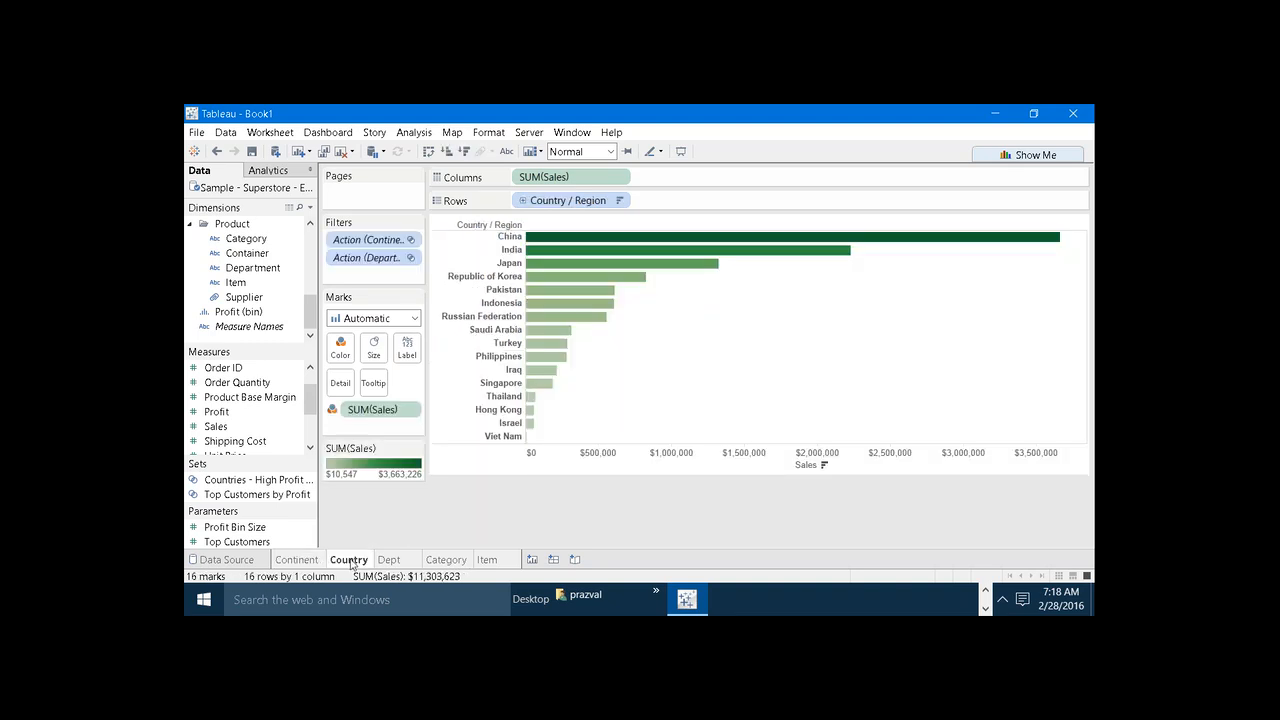
# - Go back to the Continent sheet and run the Continent--Country action for North America
pyautogui.moveTo(348, 564)
pyautogui.click(296, 560)
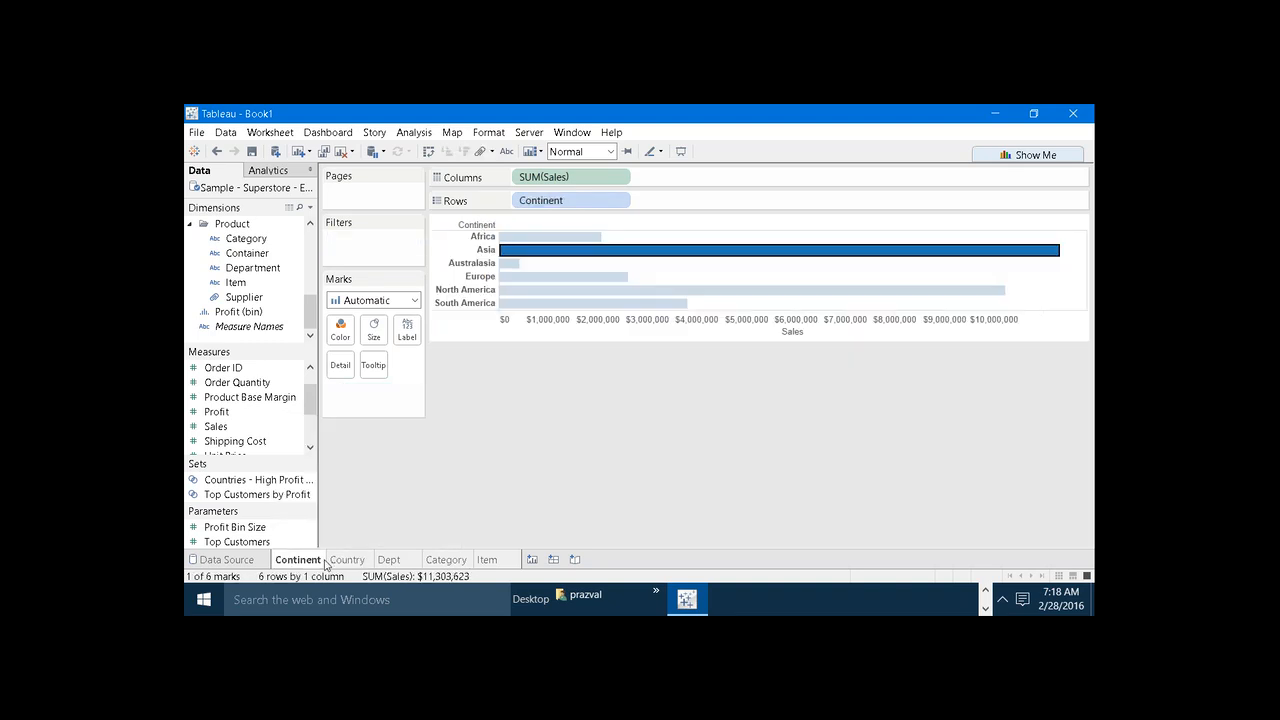
pyautogui.click(520, 277)
pyautogui.click(521, 291)
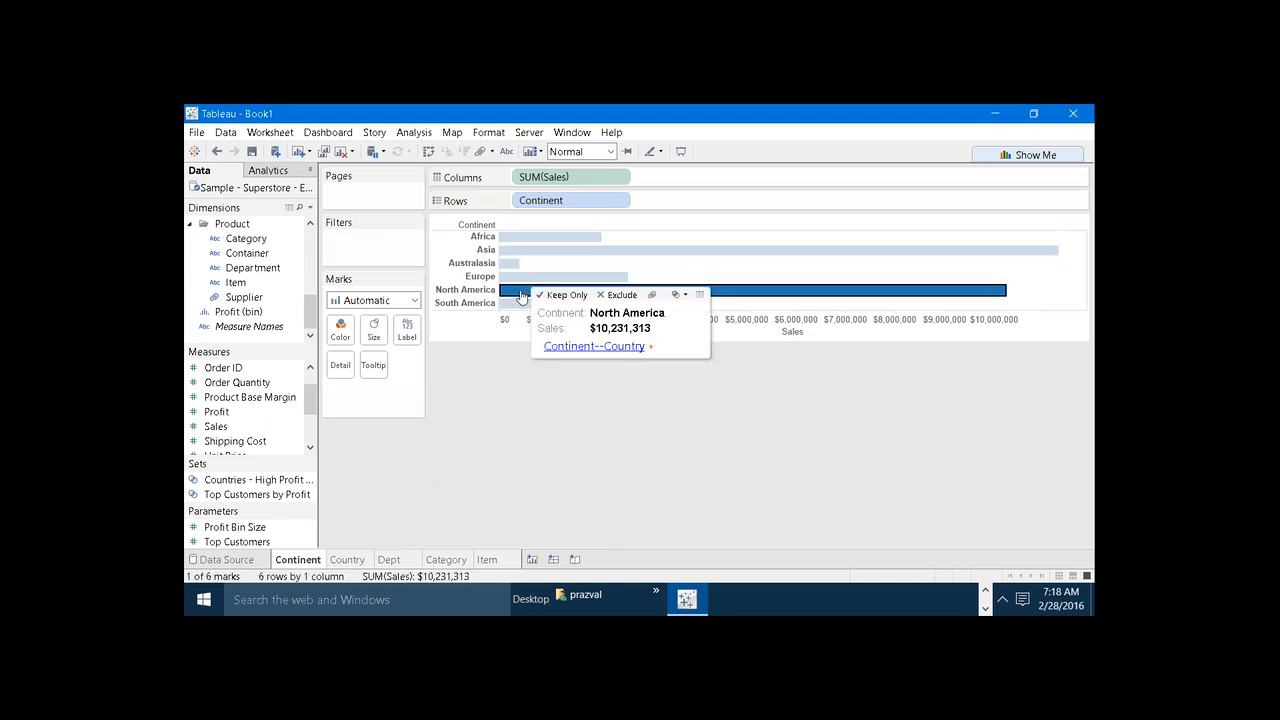
pyautogui.click(580, 346)
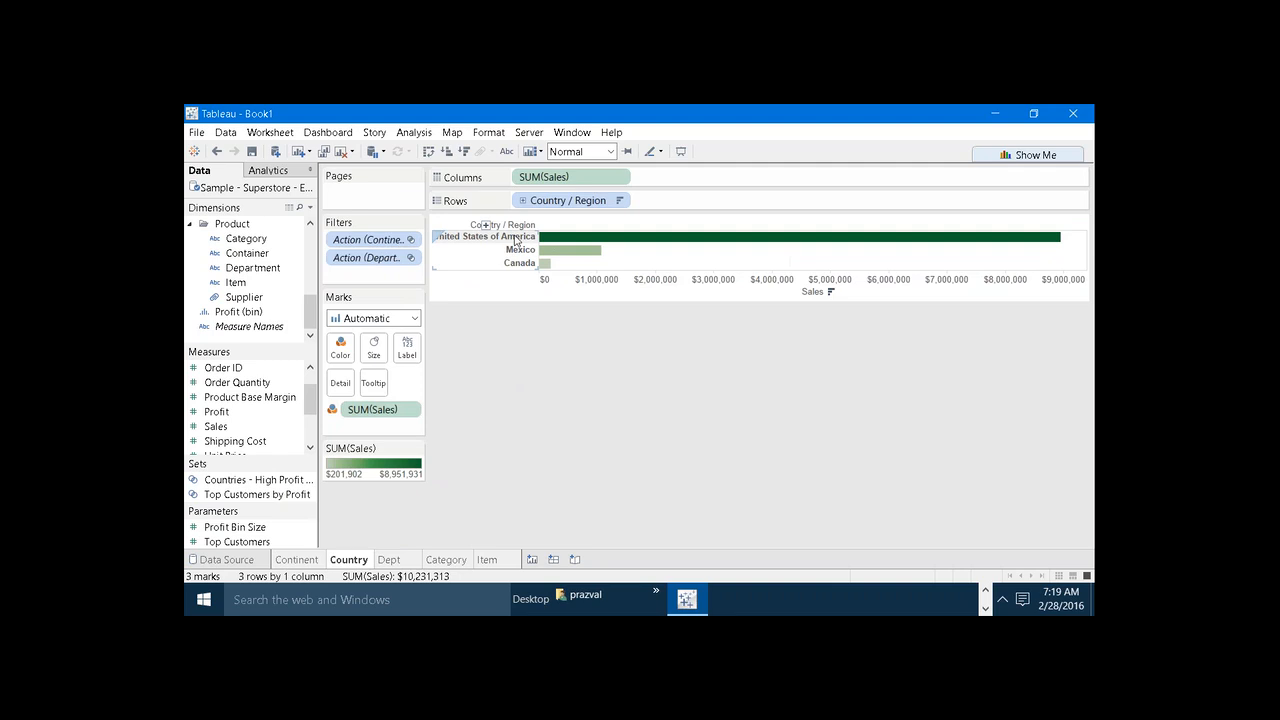
# - Run the Continent--Country action for South America and remove the Department action filter from the Country sheet
pyautogui.click(311, 559)
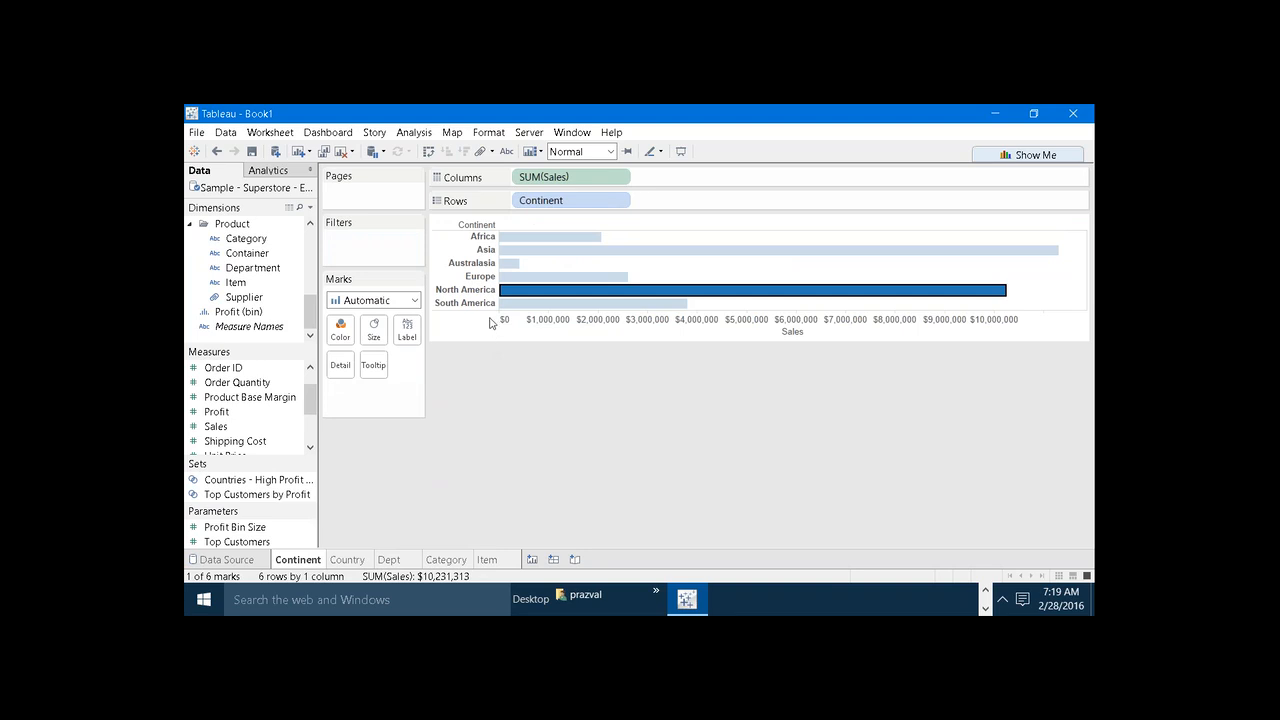
pyautogui.moveTo(505, 271)
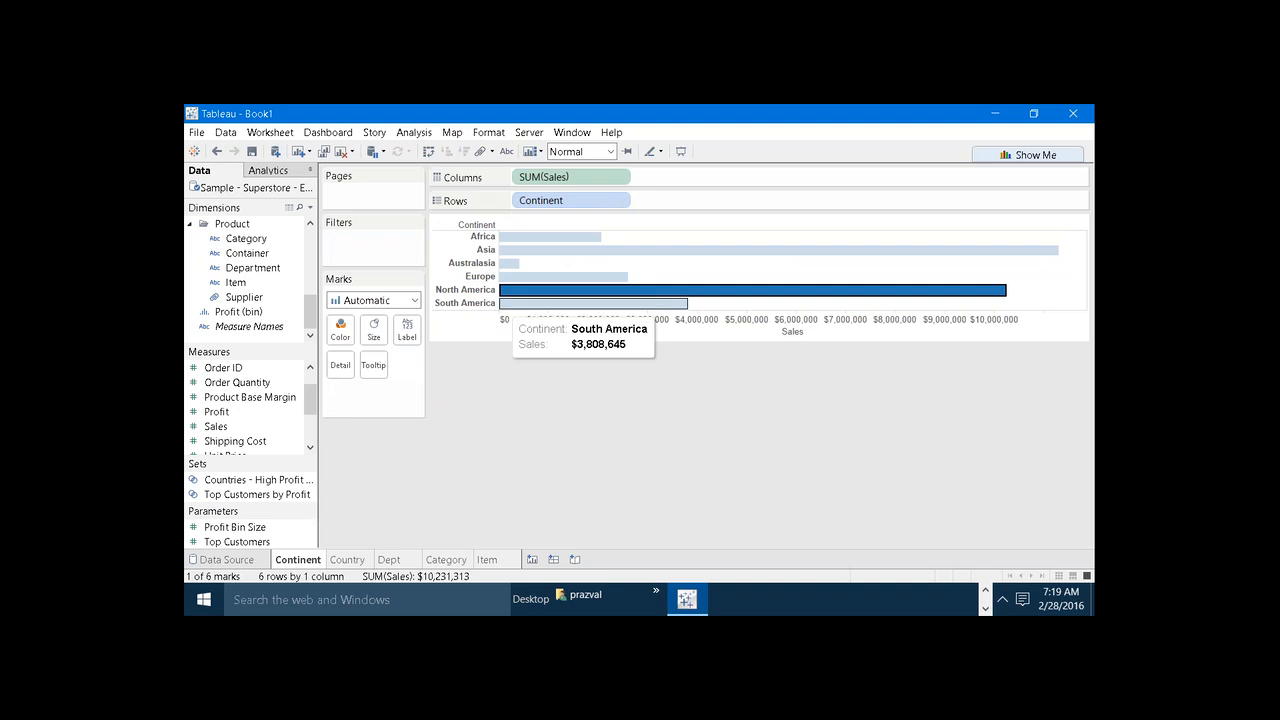
pyautogui.click(503, 310)
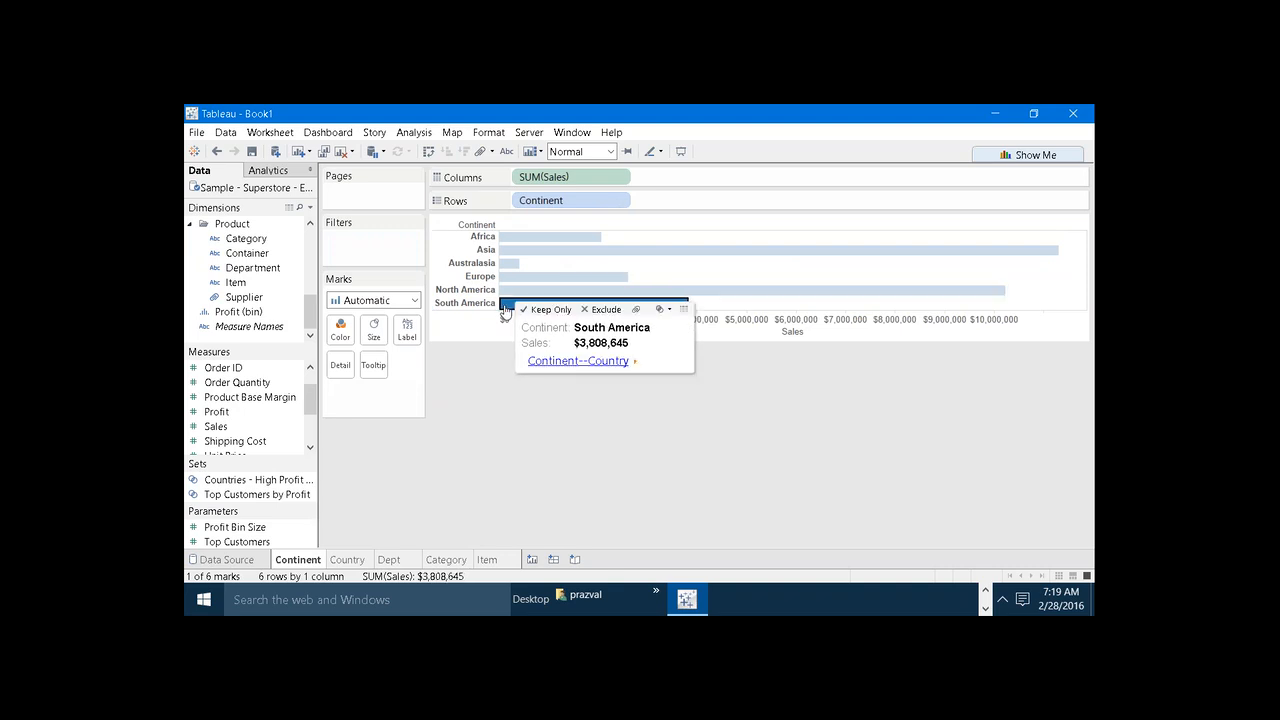
pyautogui.click(535, 361)
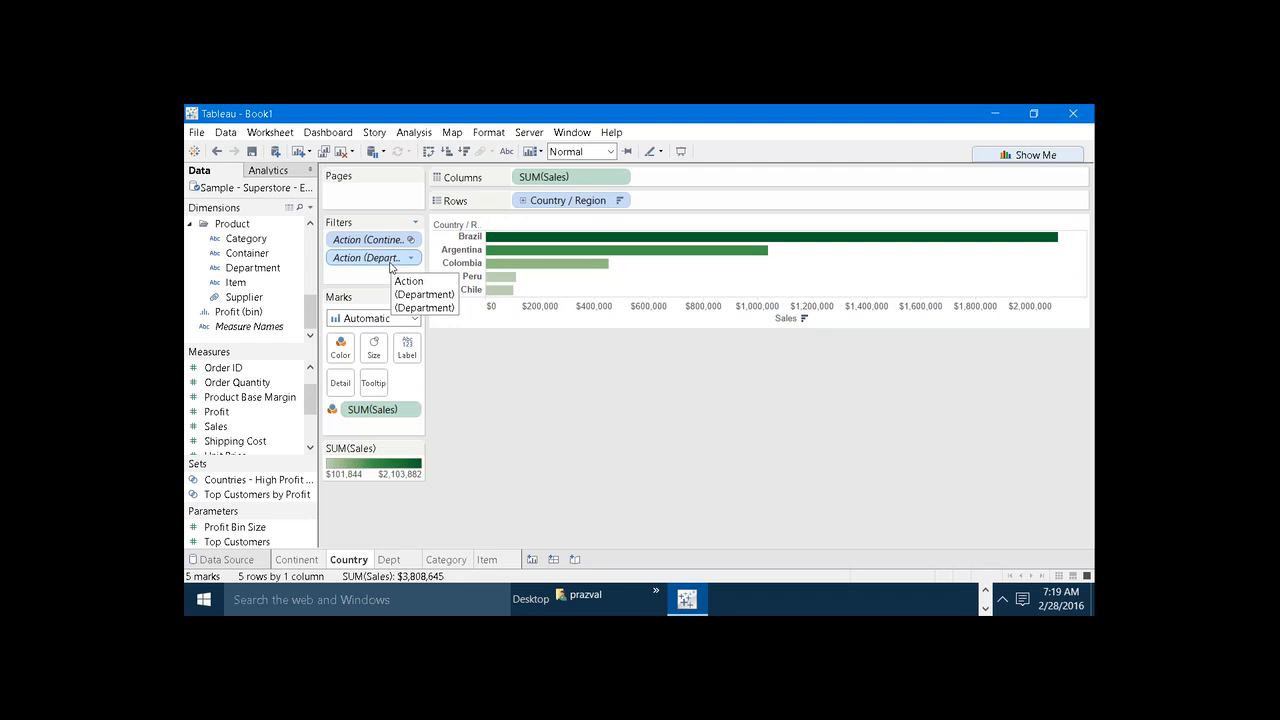
pyautogui.moveTo(390, 263); pyautogui.dragTo(514, 389)
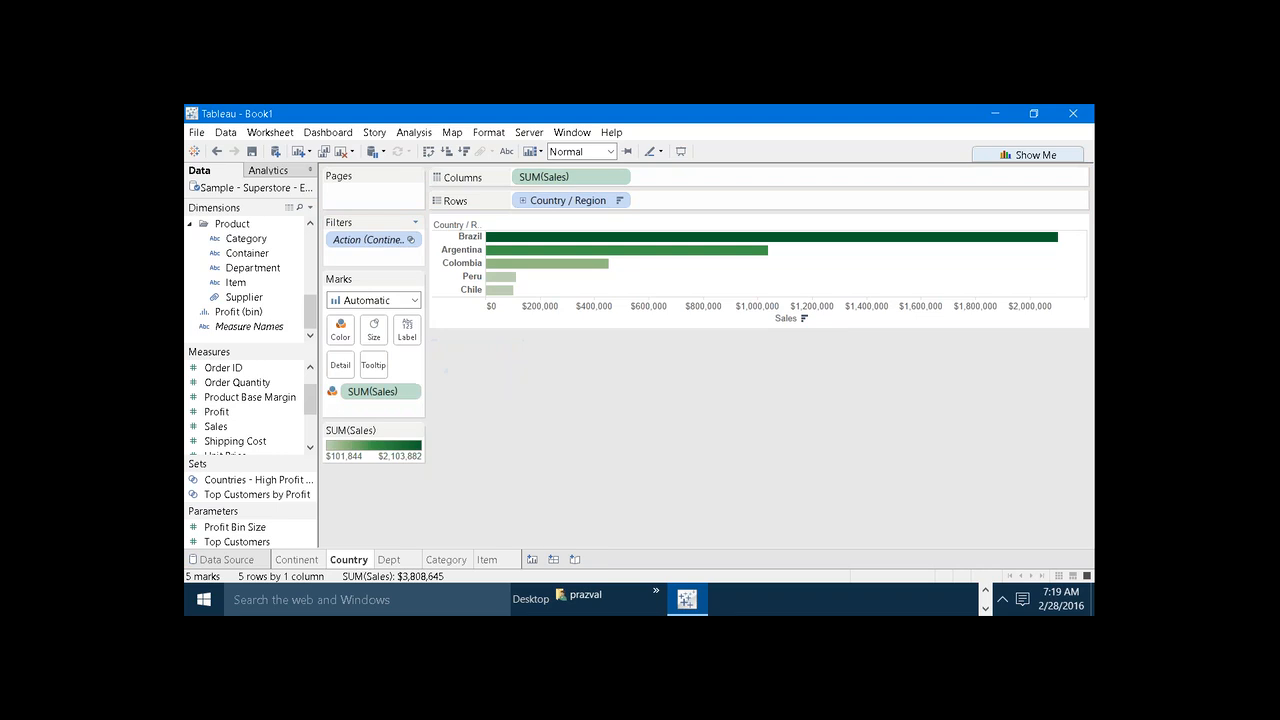
# - Review the source, target and run settings of the Dept--Category filter action
pyautogui.click(278, 137)
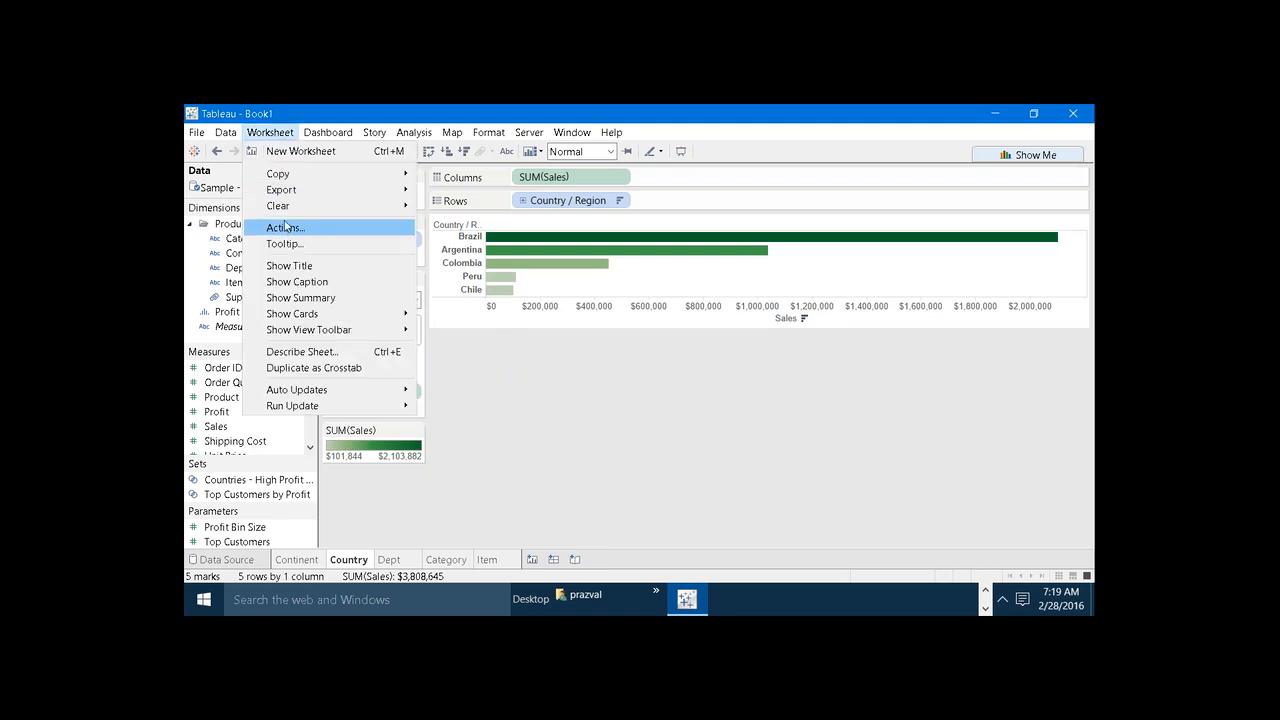
pyautogui.click(287, 229)
pyautogui.click(485, 335)
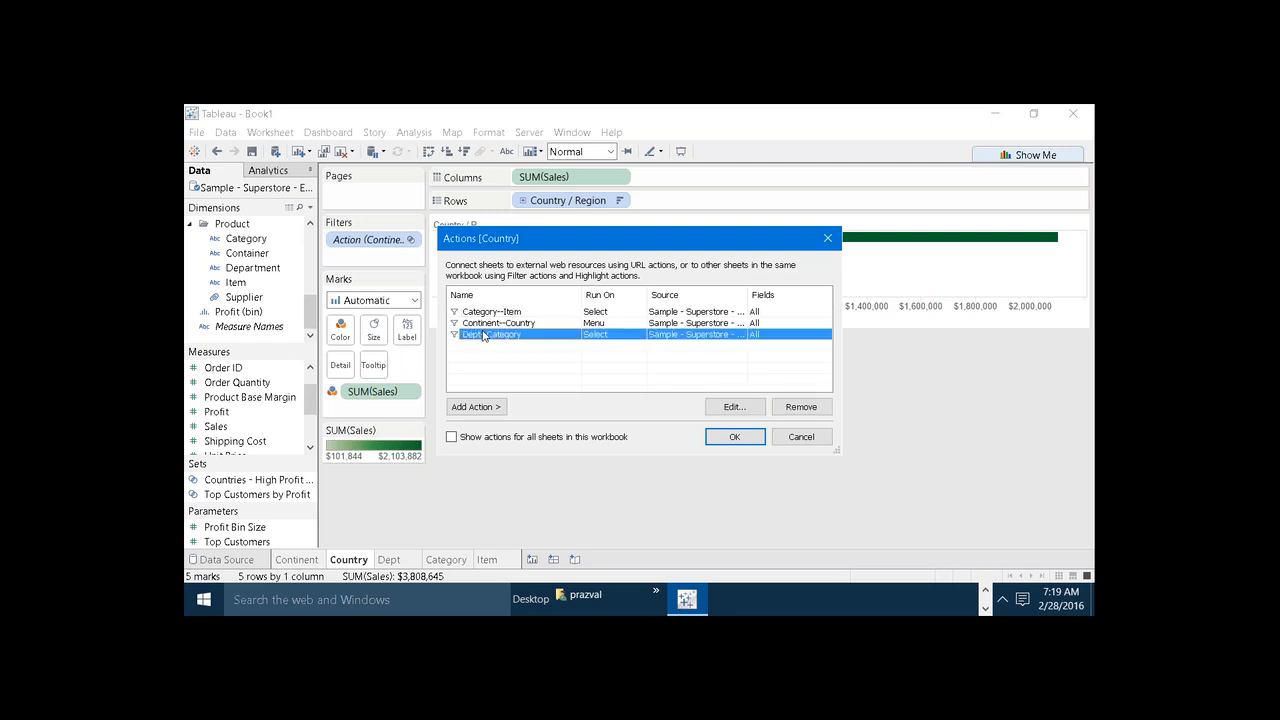
pyautogui.click(758, 410)
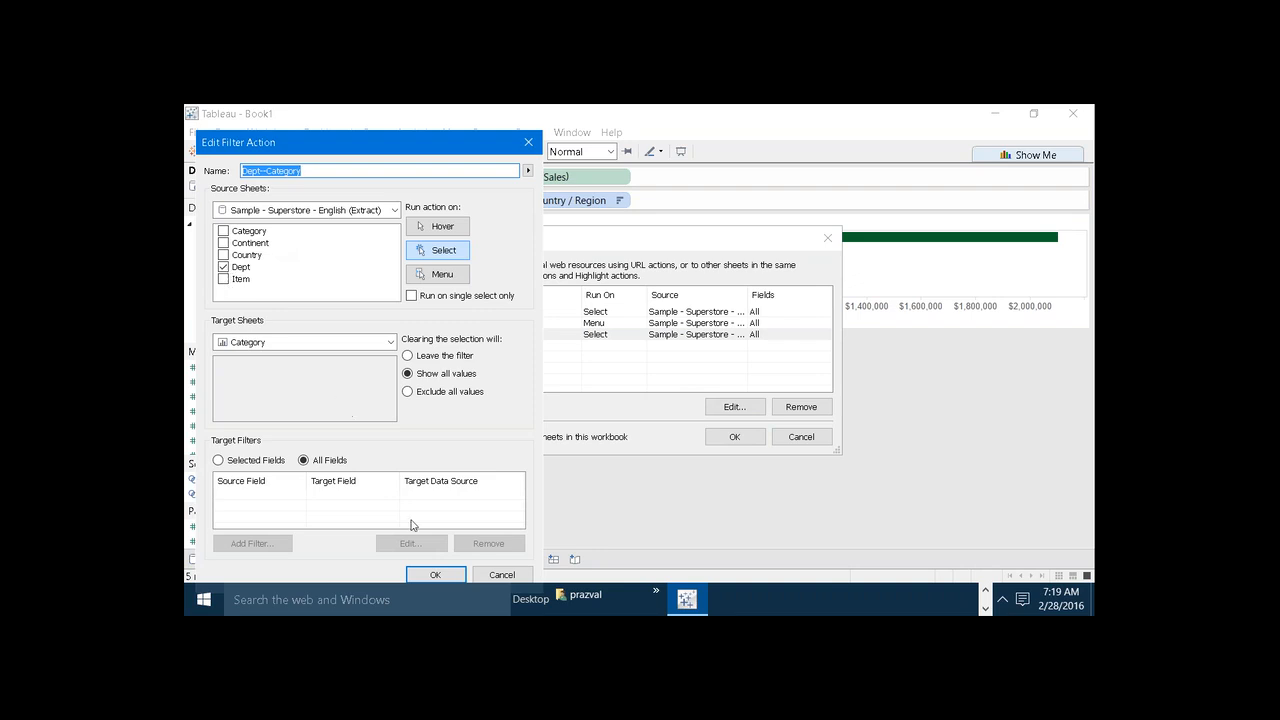
pyautogui.click(433, 576)
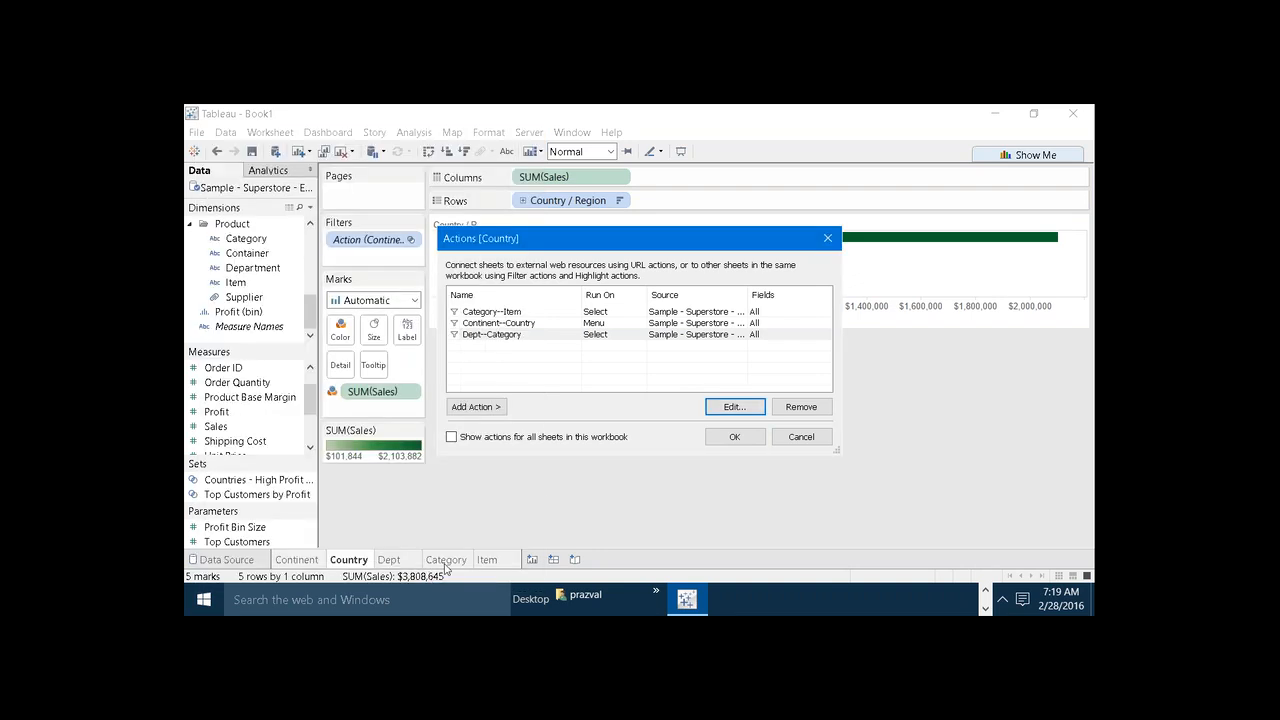
# - Review the source, target and run settings of the Continent--Country and Category--Item filter actions and close the actions list
pyautogui.click(555, 325)
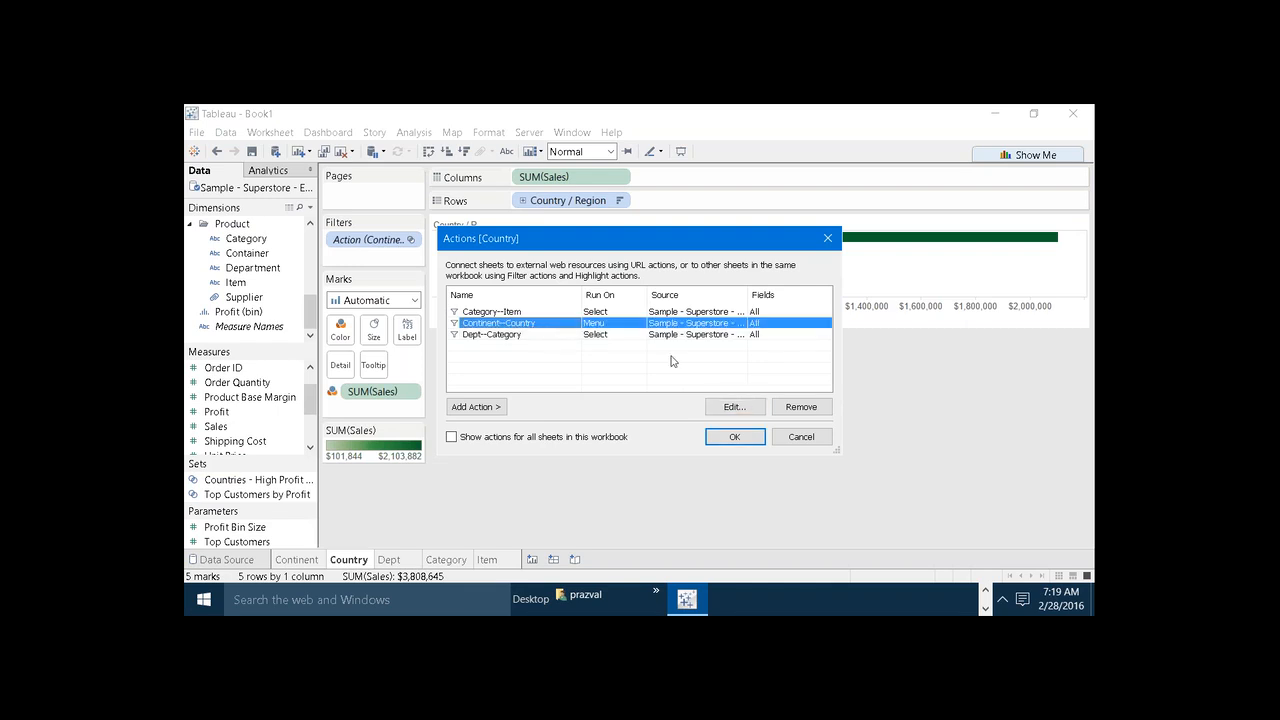
pyautogui.click(738, 406)
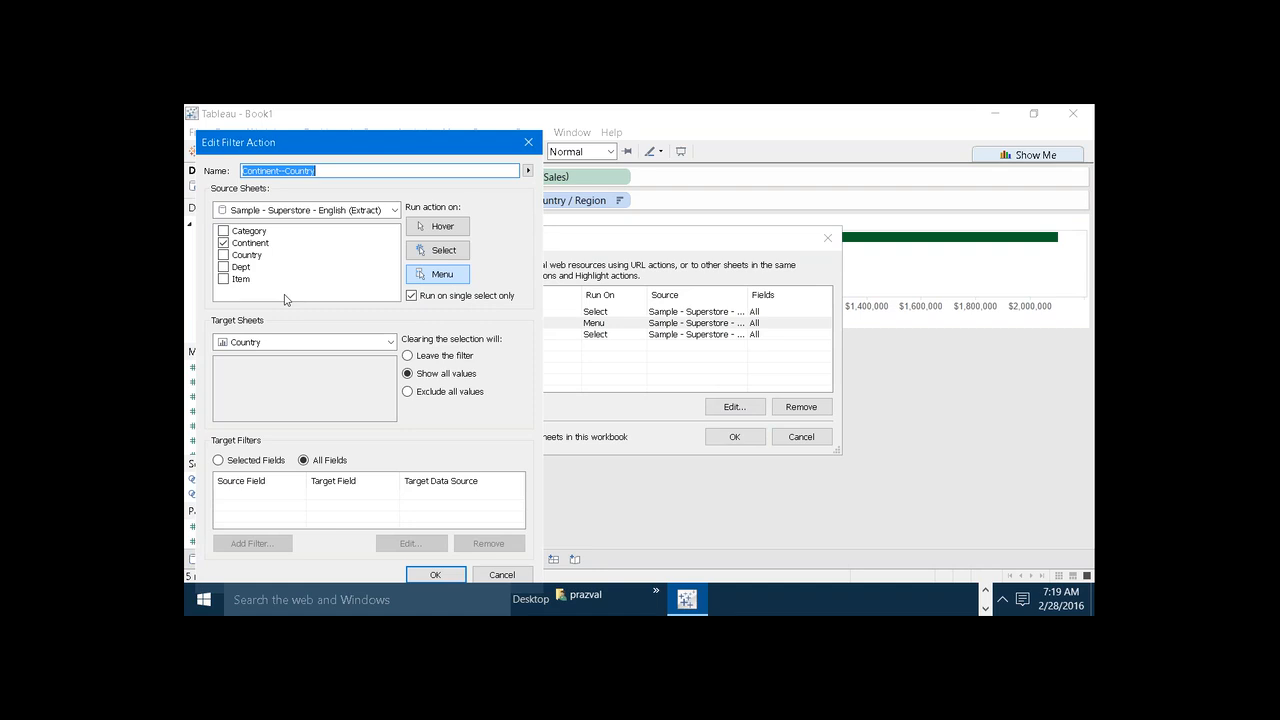
pyautogui.click(435, 575)
pyautogui.click(518, 314)
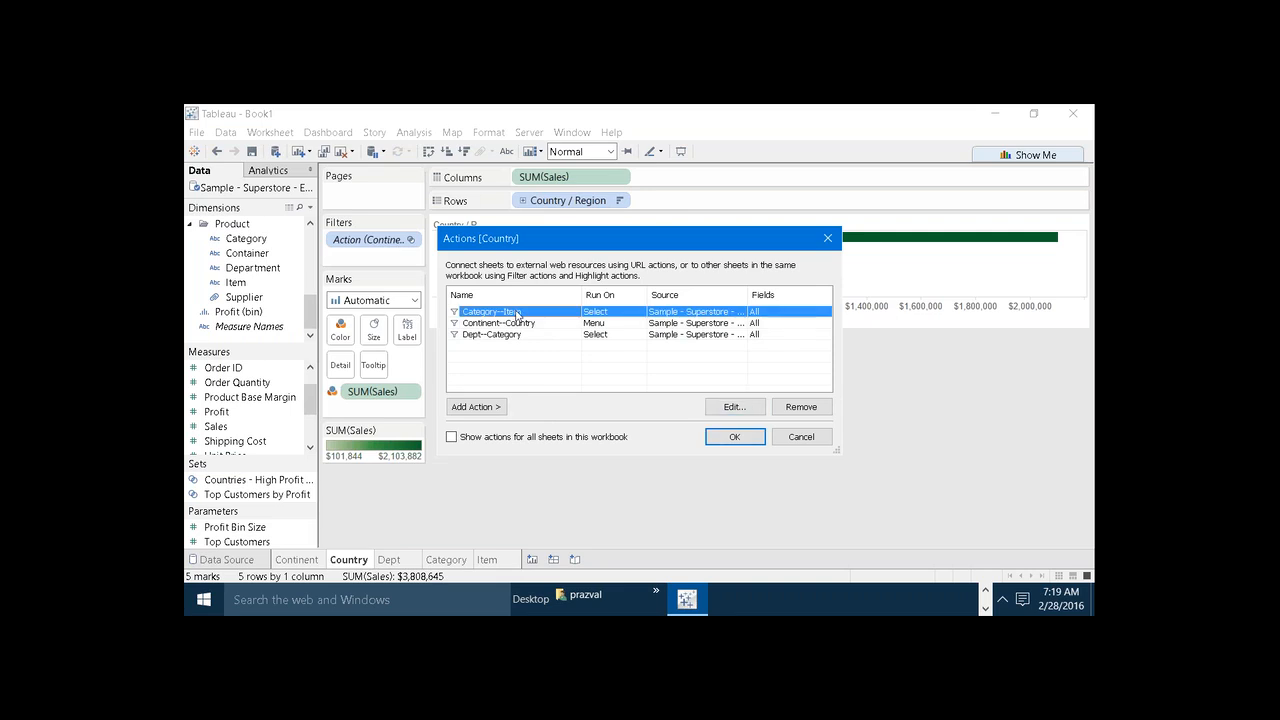
pyautogui.click(731, 408)
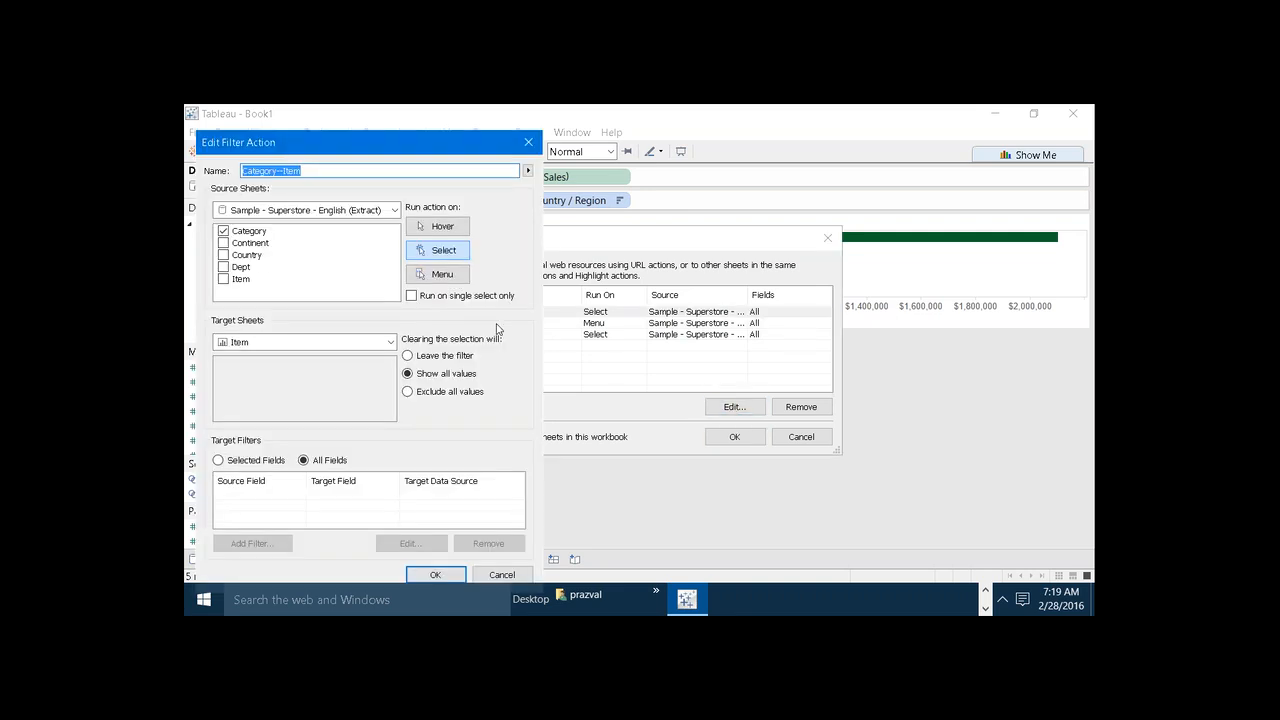
pyautogui.click(435, 575)
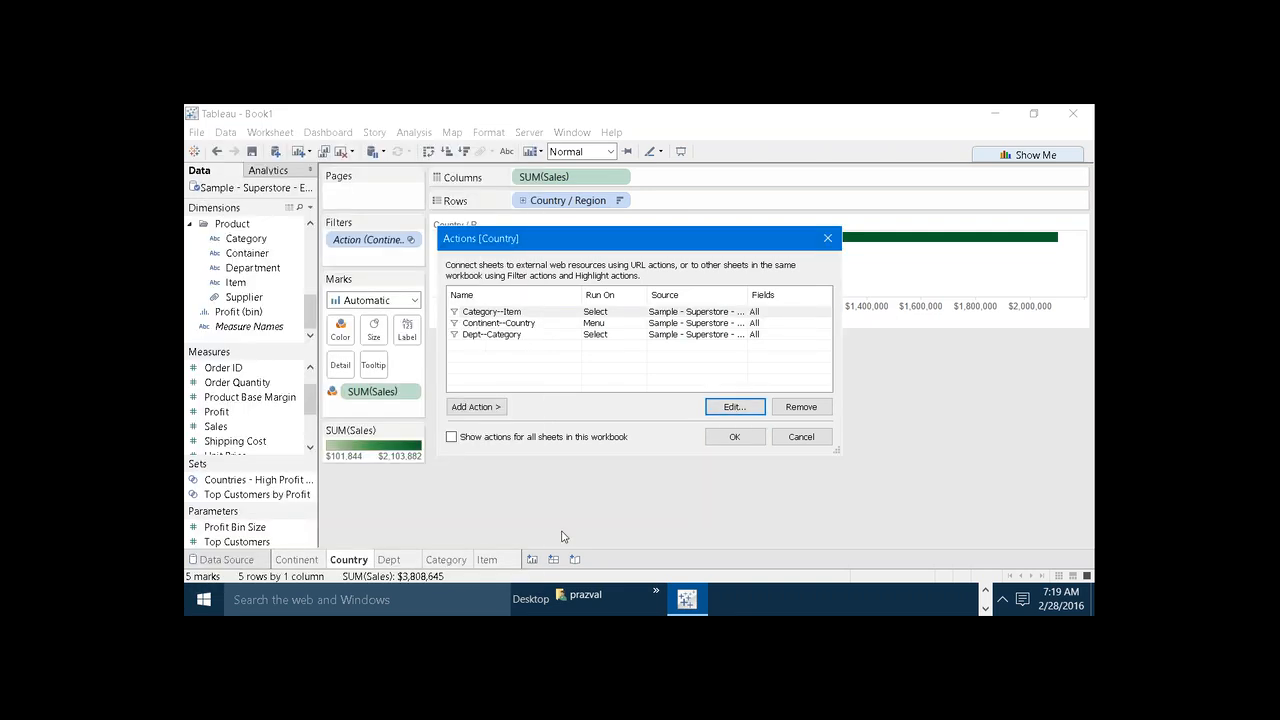
pyautogui.click(733, 437)
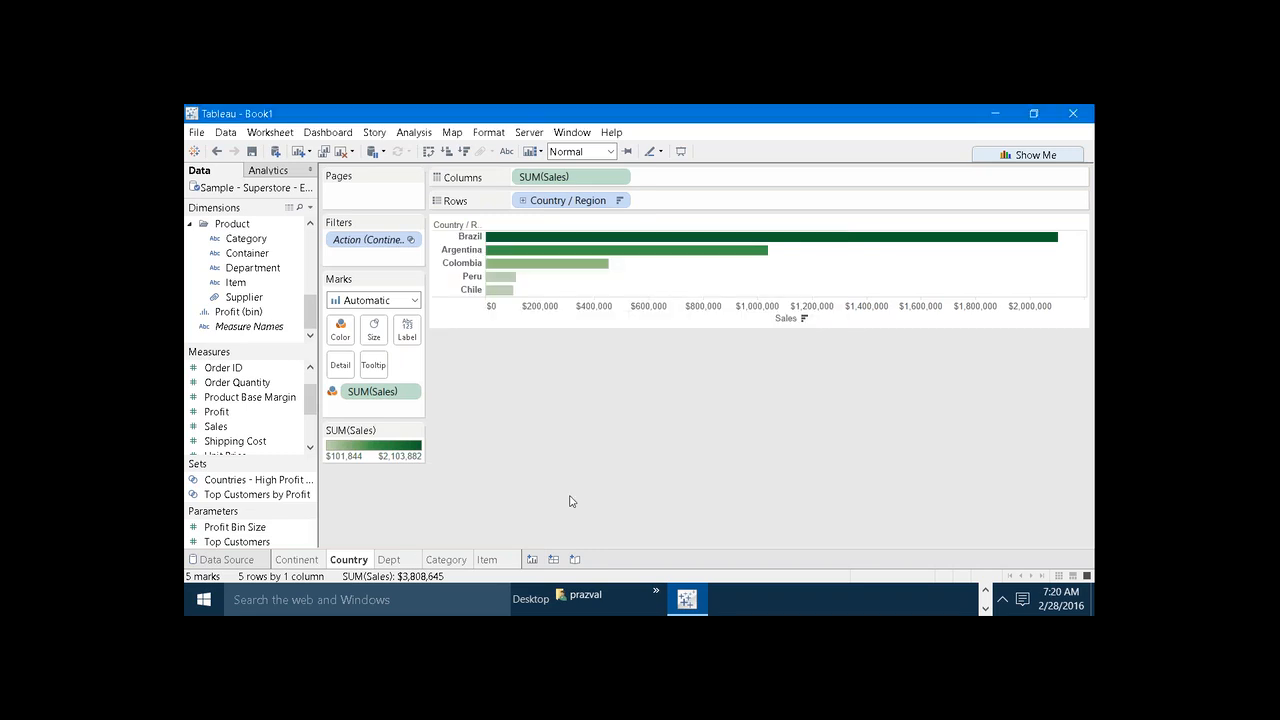
# - Clear the Furniture selection on the Dept sheet and run the Dept--Category action for Technology
pyautogui.click(400, 559)
pyautogui.click(631, 294)
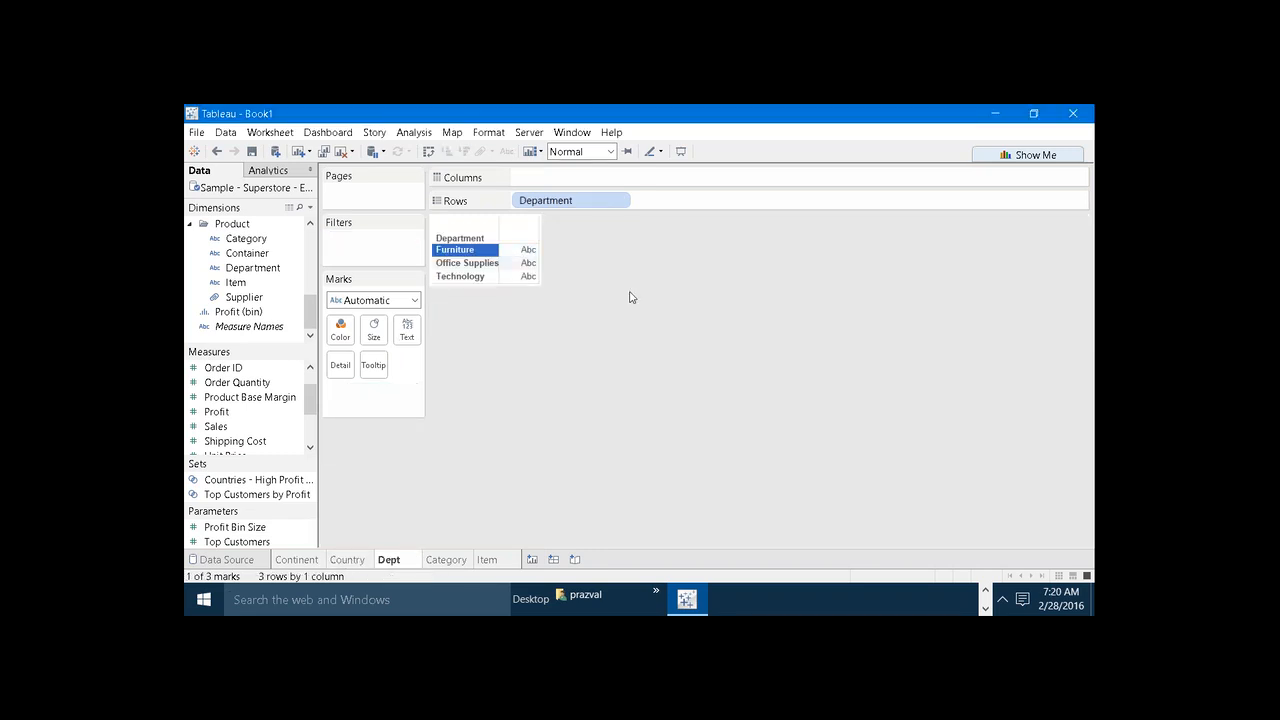
pyautogui.click(464, 276)
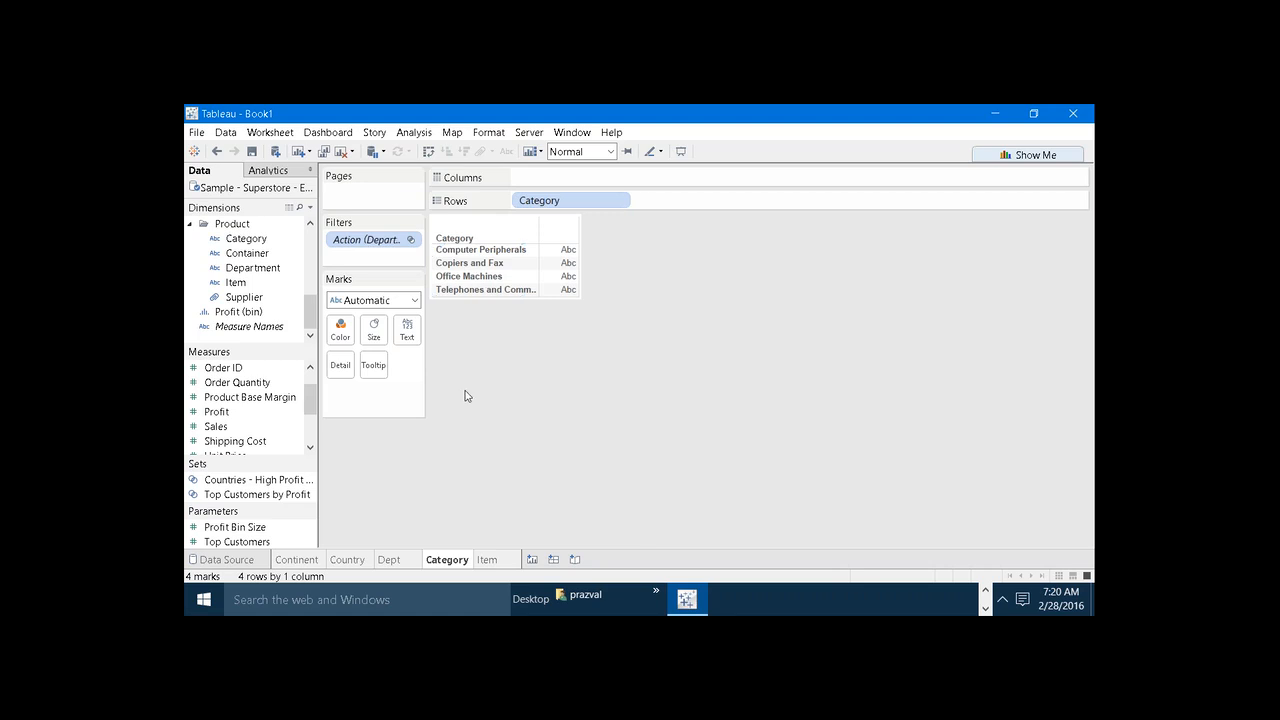
# - Return to the Country sheet and bring up the options for the Continent dimension
pyautogui.click(365, 560)
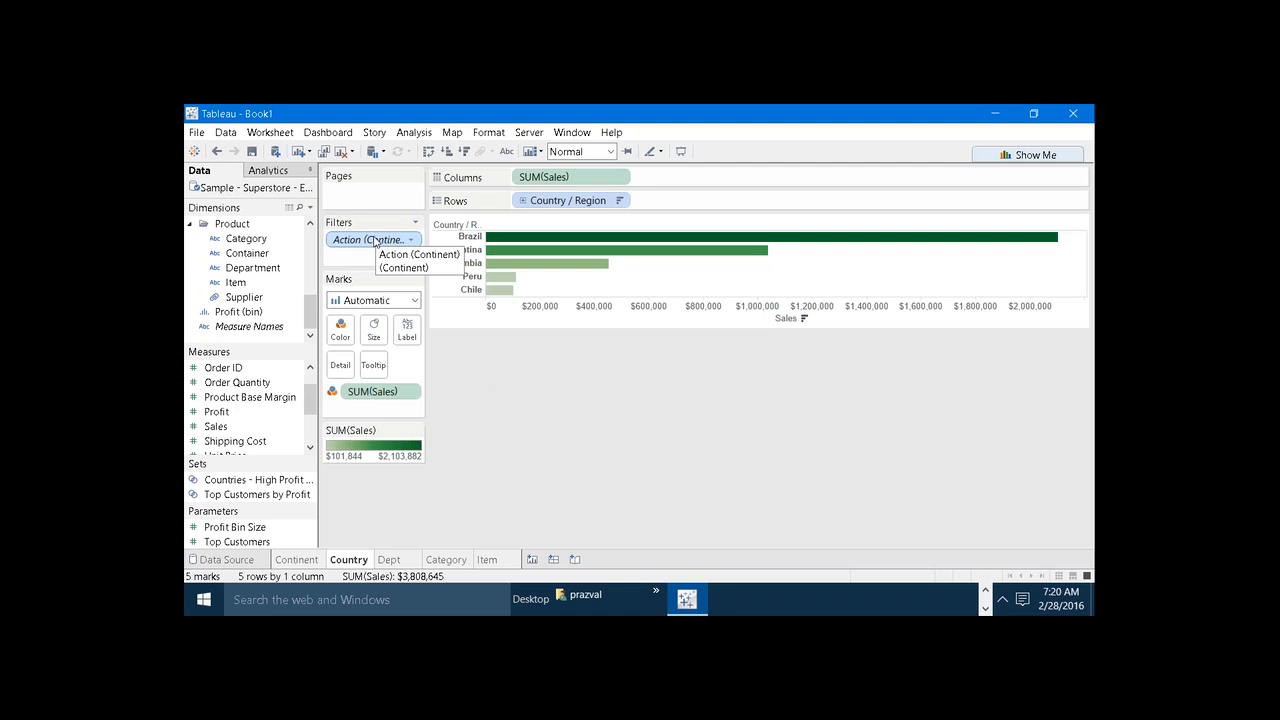
pyautogui.moveTo(311, 318); pyautogui.dragTo(308, 251)
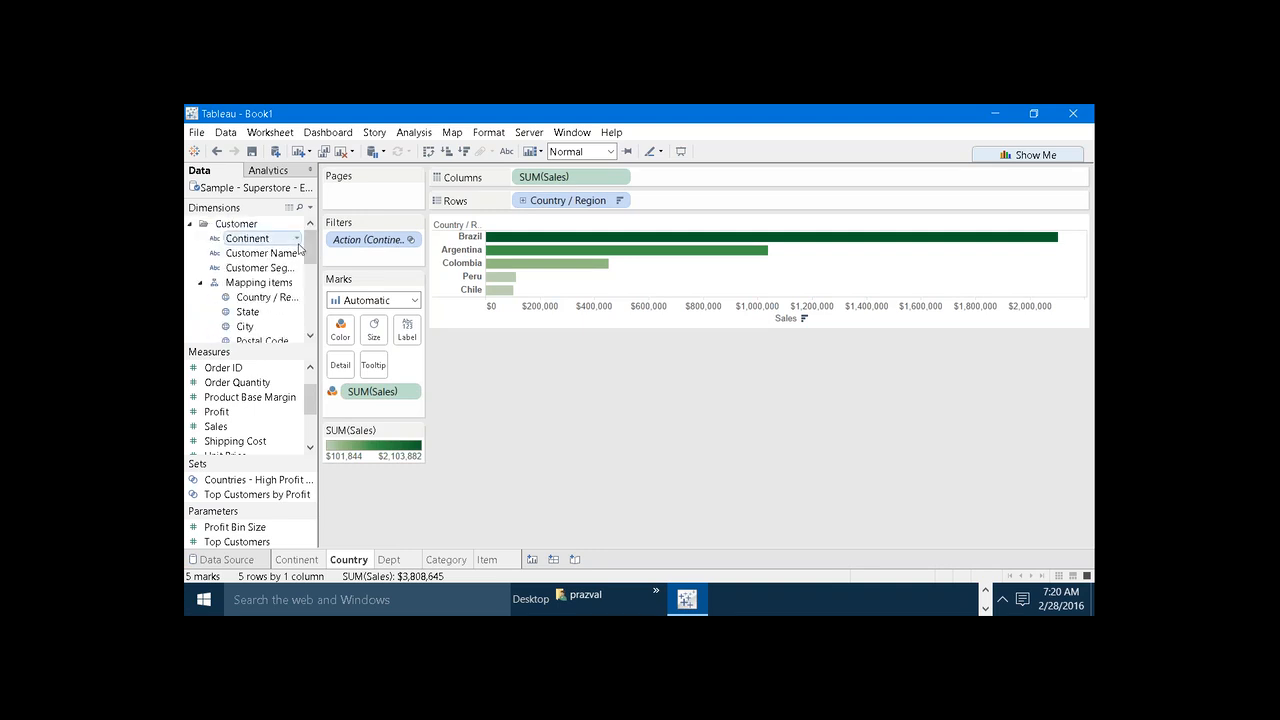
pyautogui.click(276, 243)
pyautogui.rightClick(277, 247)
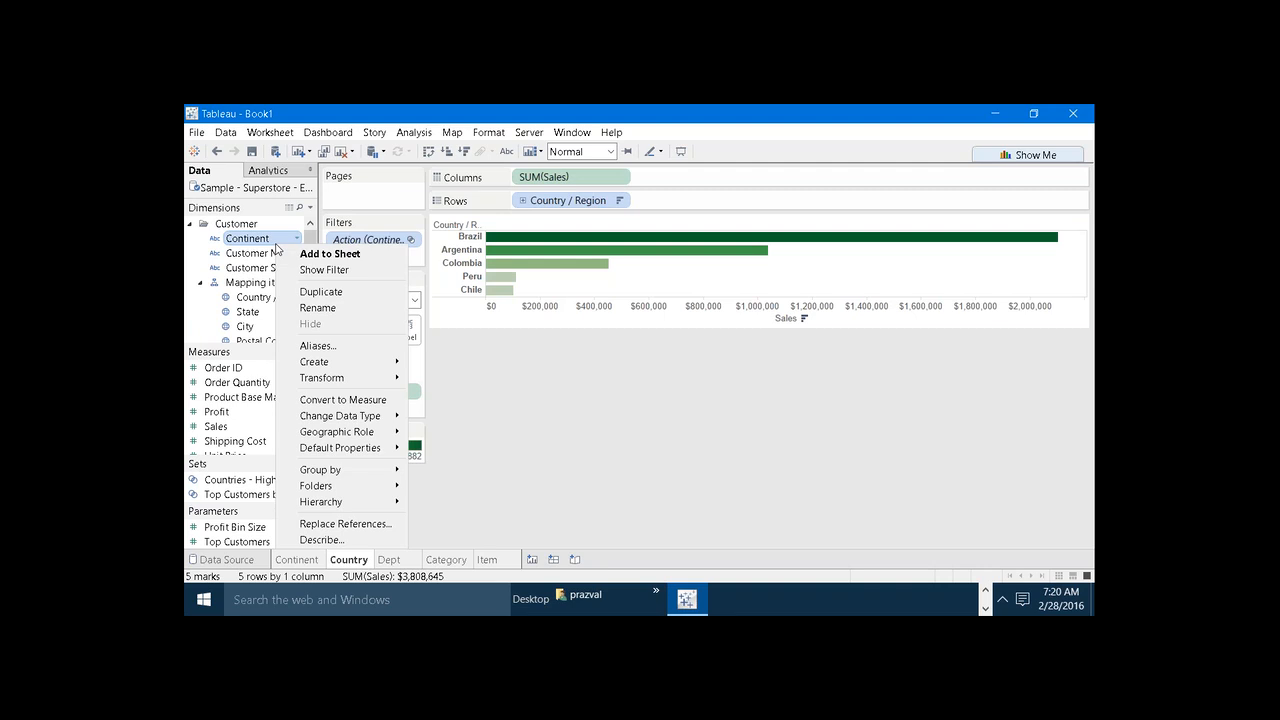
pyautogui.click(301, 302)
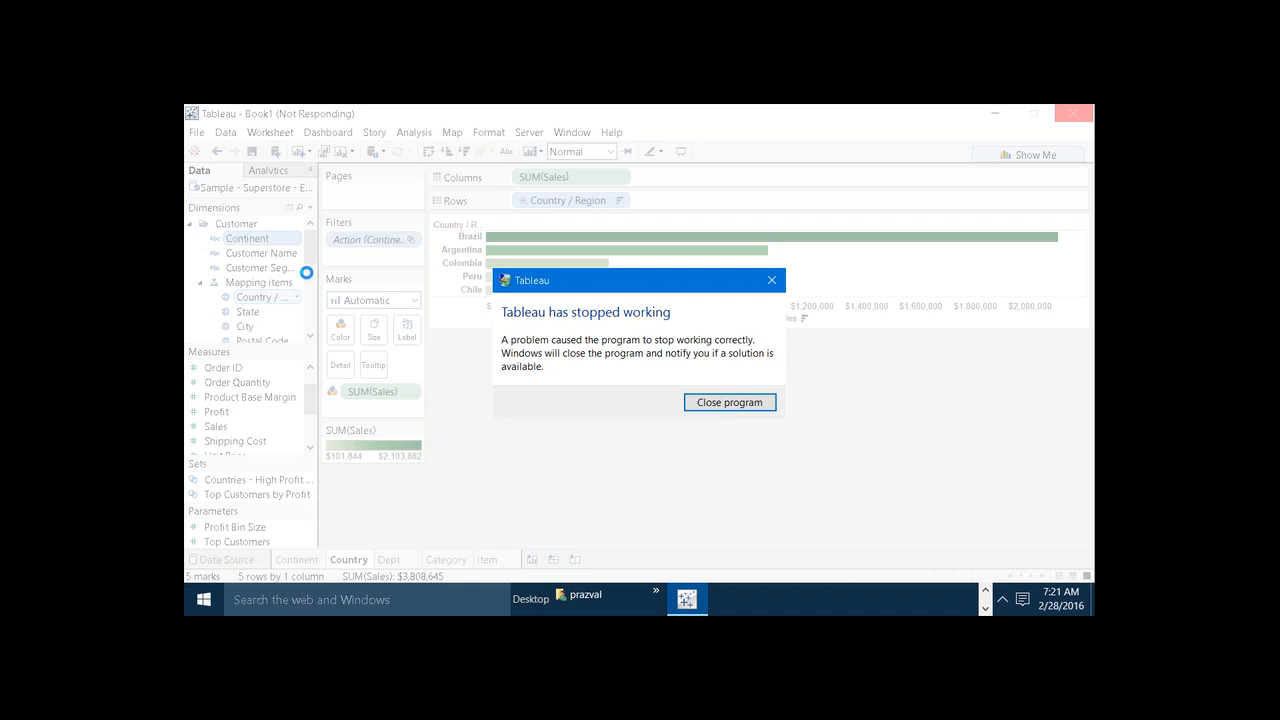
# - Close the unresponsive Tableau session and relaunch Tableau 9.0 from the desktop, dismissing the Tableau Improvement Program dialog
pyautogui.click(717, 408)
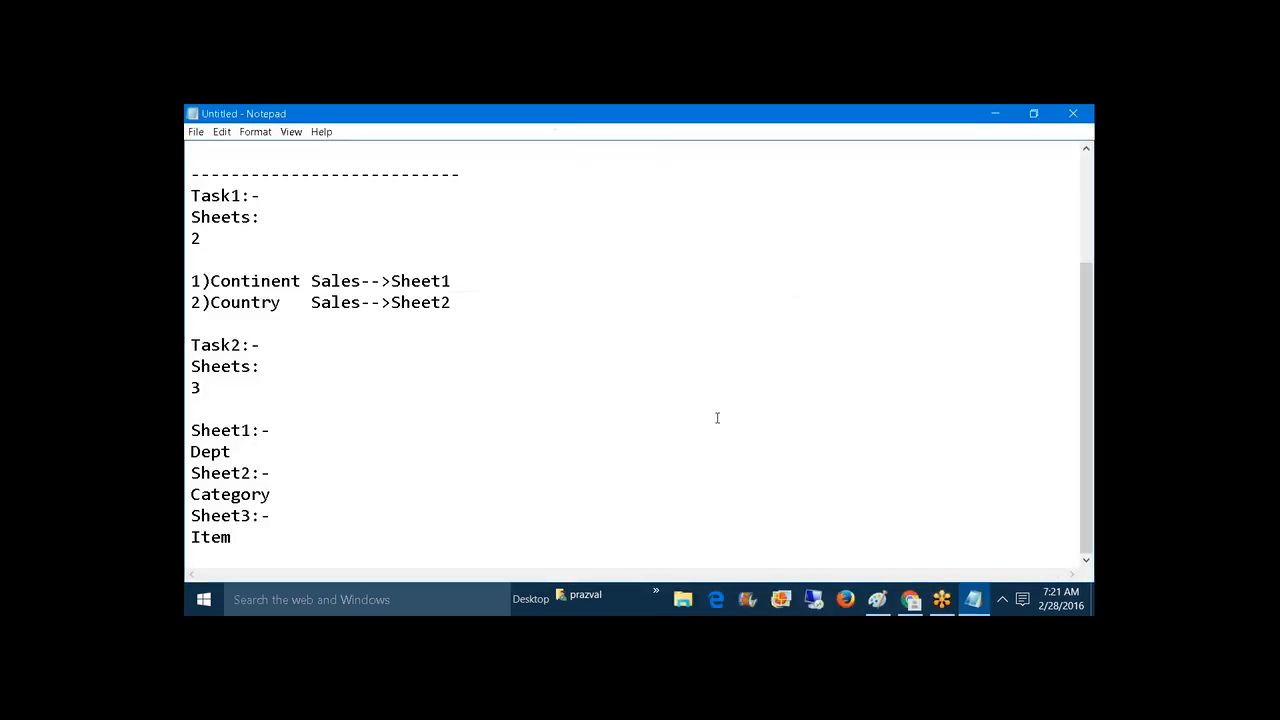
pyautogui.click(995, 115)
pyautogui.click(996, 114)
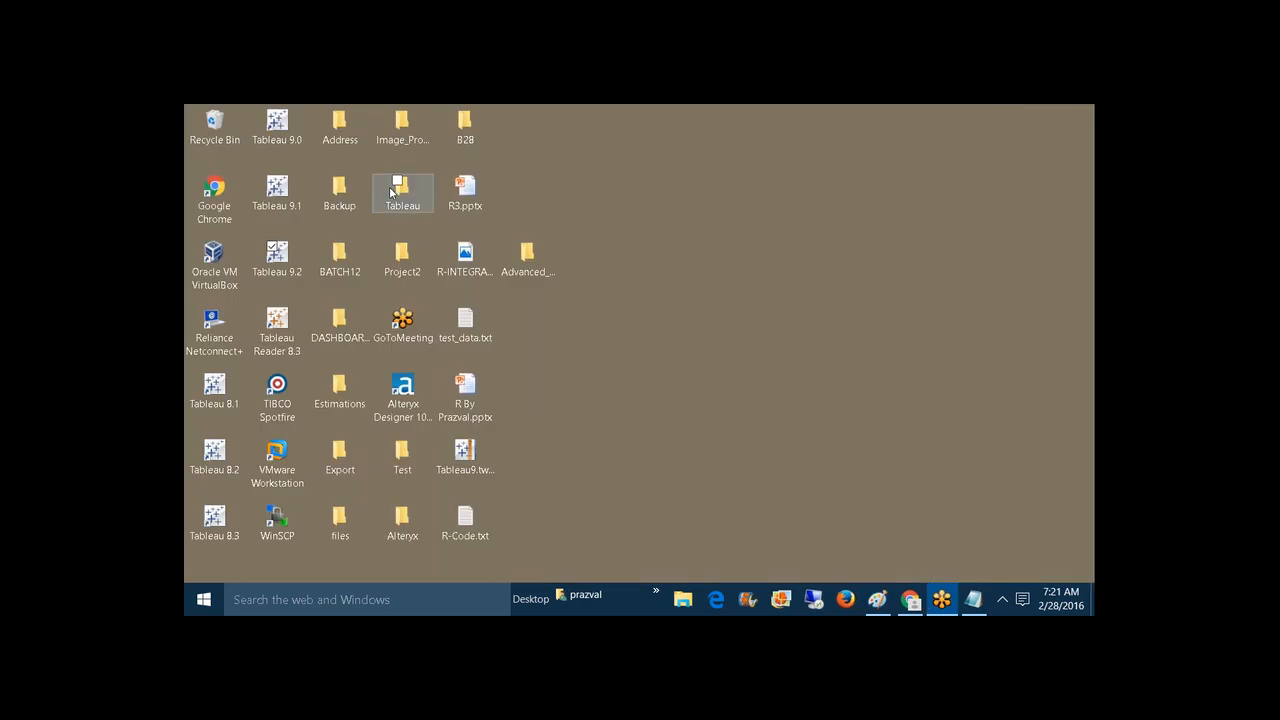
pyautogui.click(288, 114)
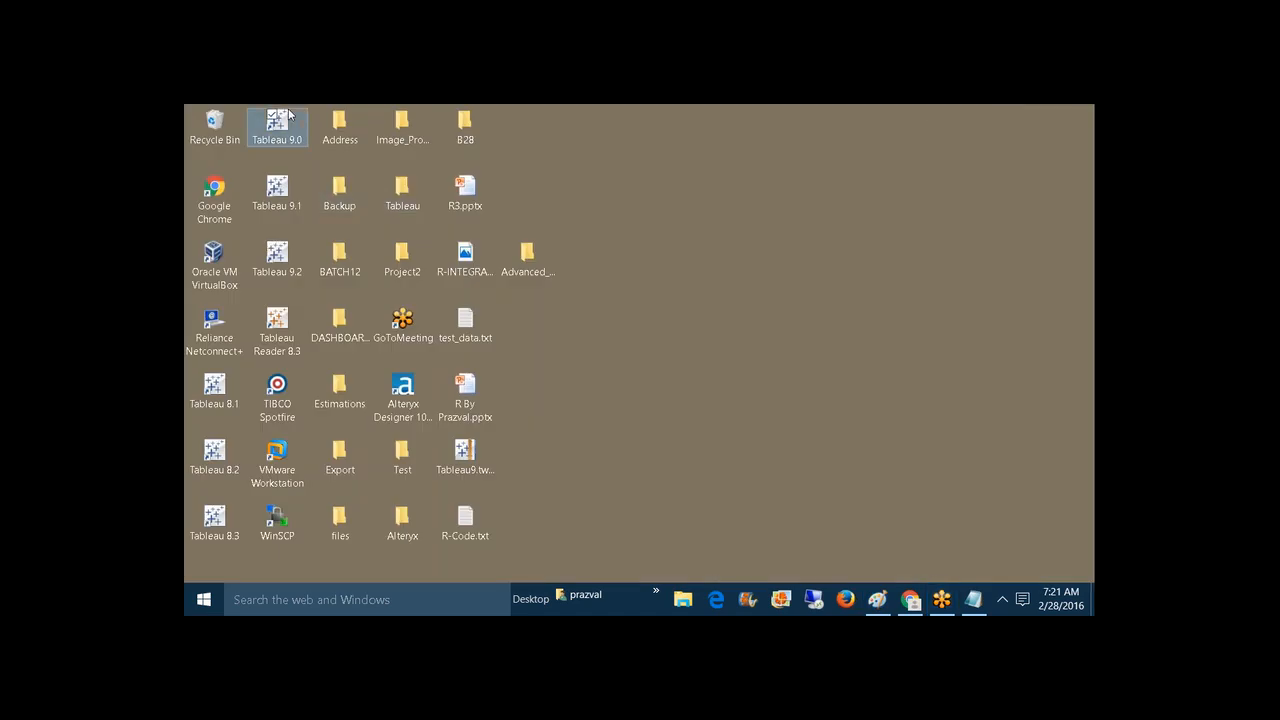
pyautogui.doubleClick(288, 114)
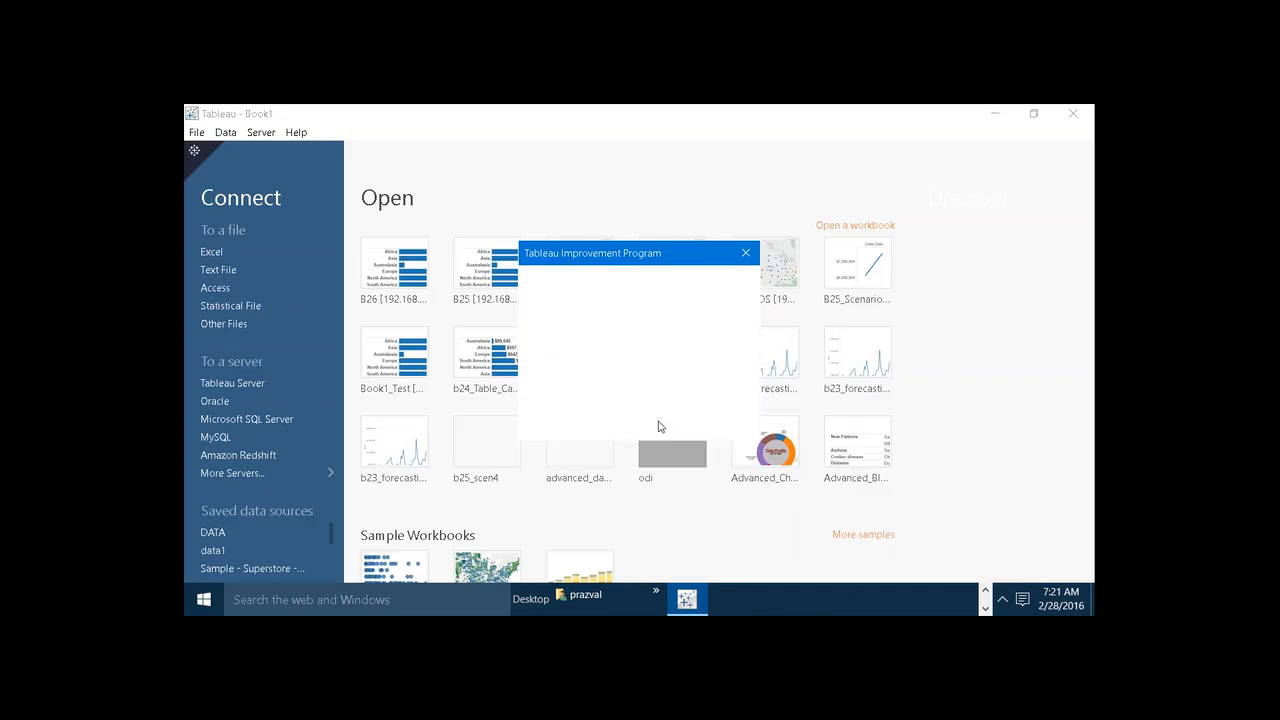
pyautogui.click(690, 422)
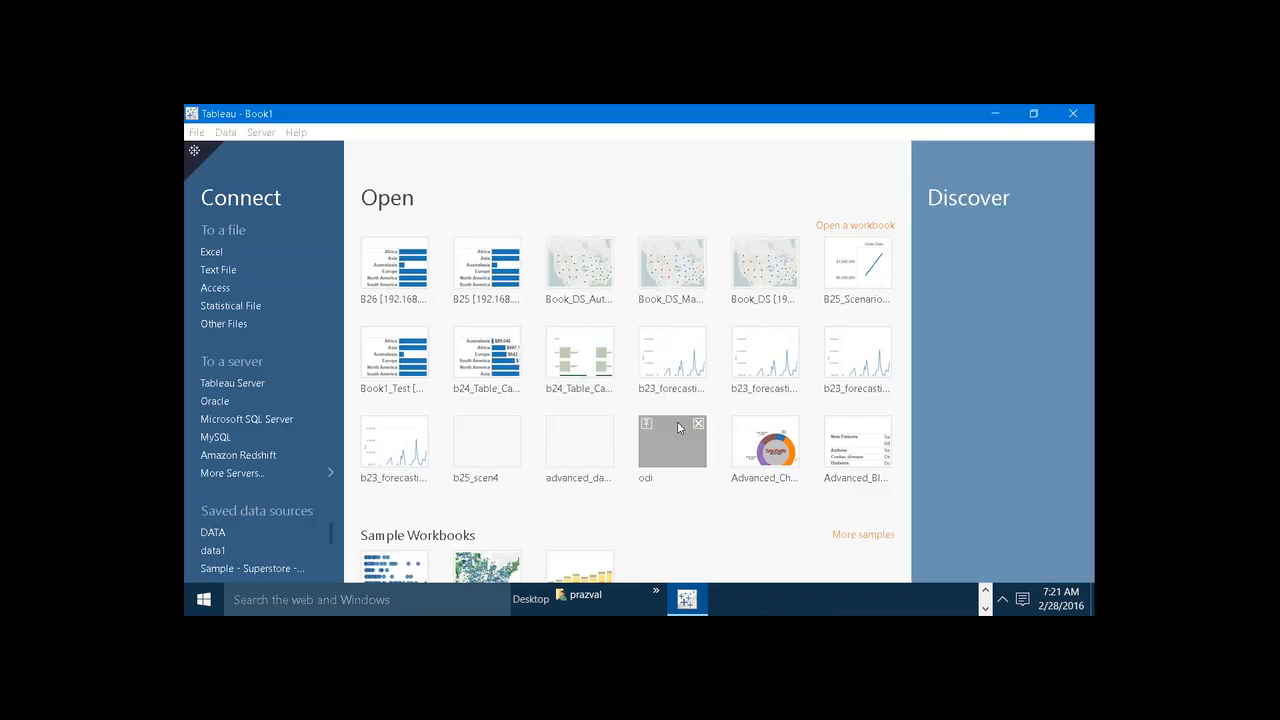
# - Connect the new workbook to the saved Sample - Superstore data source
pyautogui.click(266, 567)
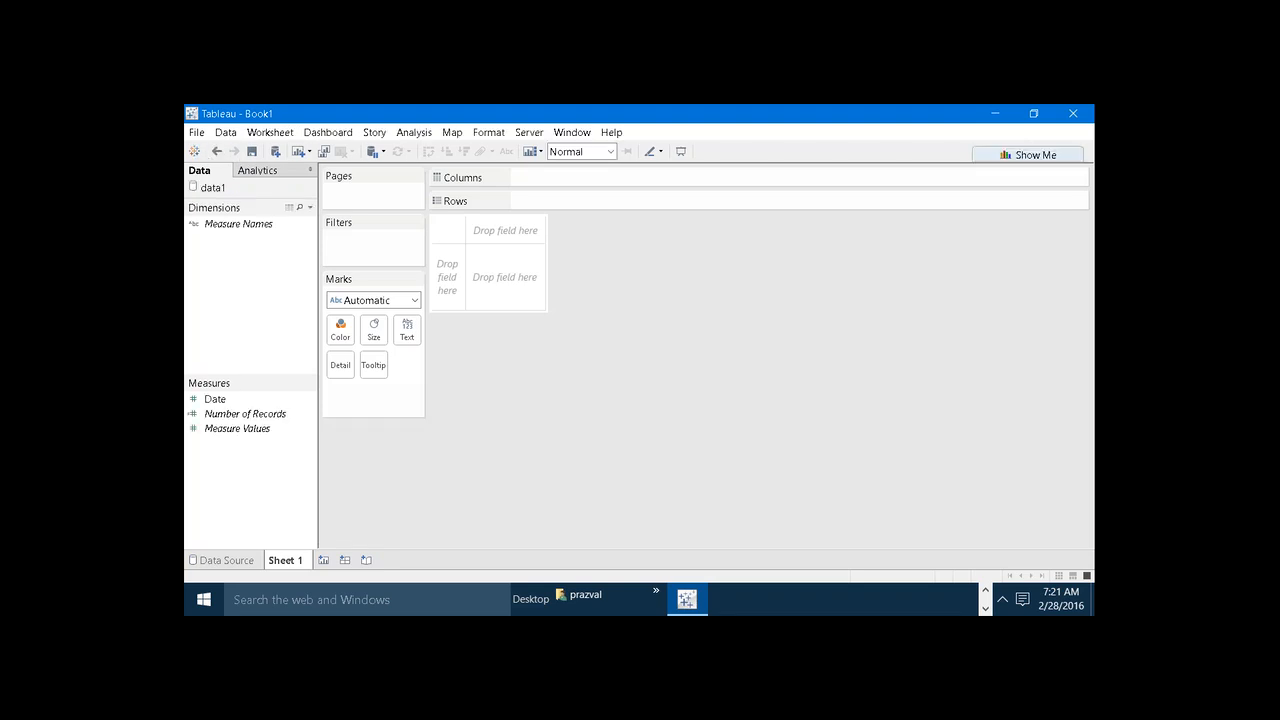
pyautogui.click(196, 151)
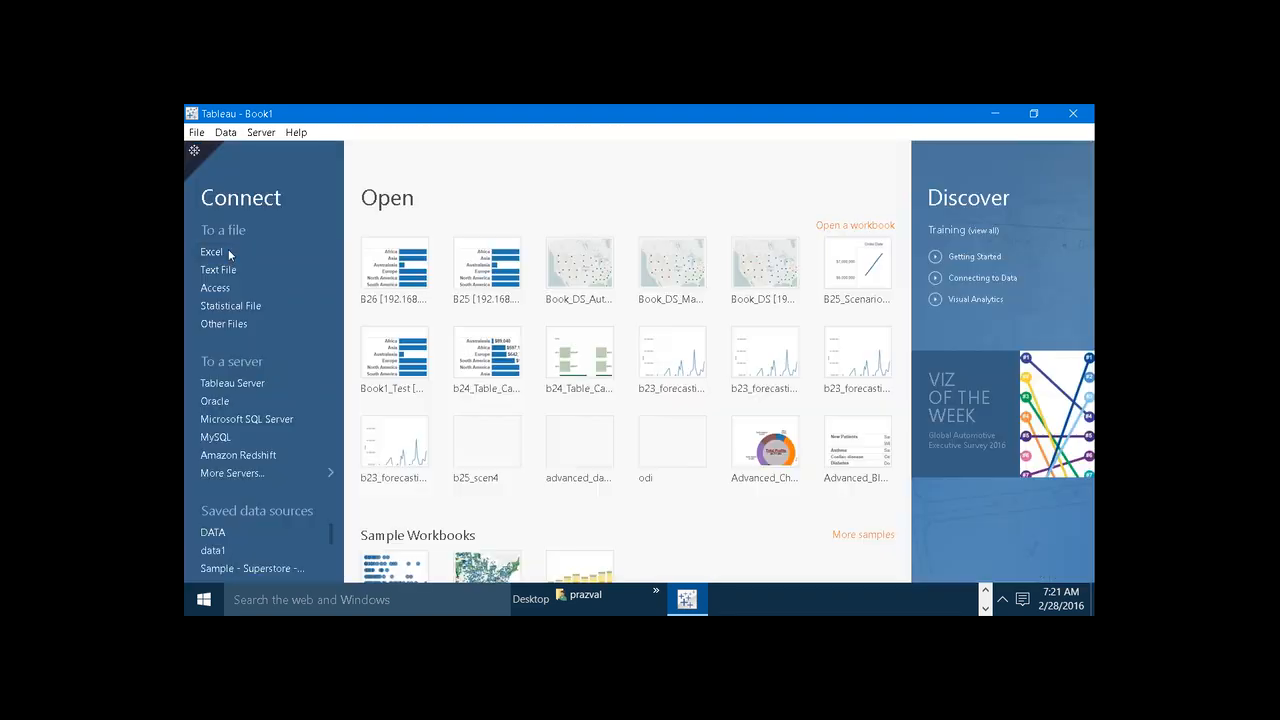
pyautogui.click(268, 570)
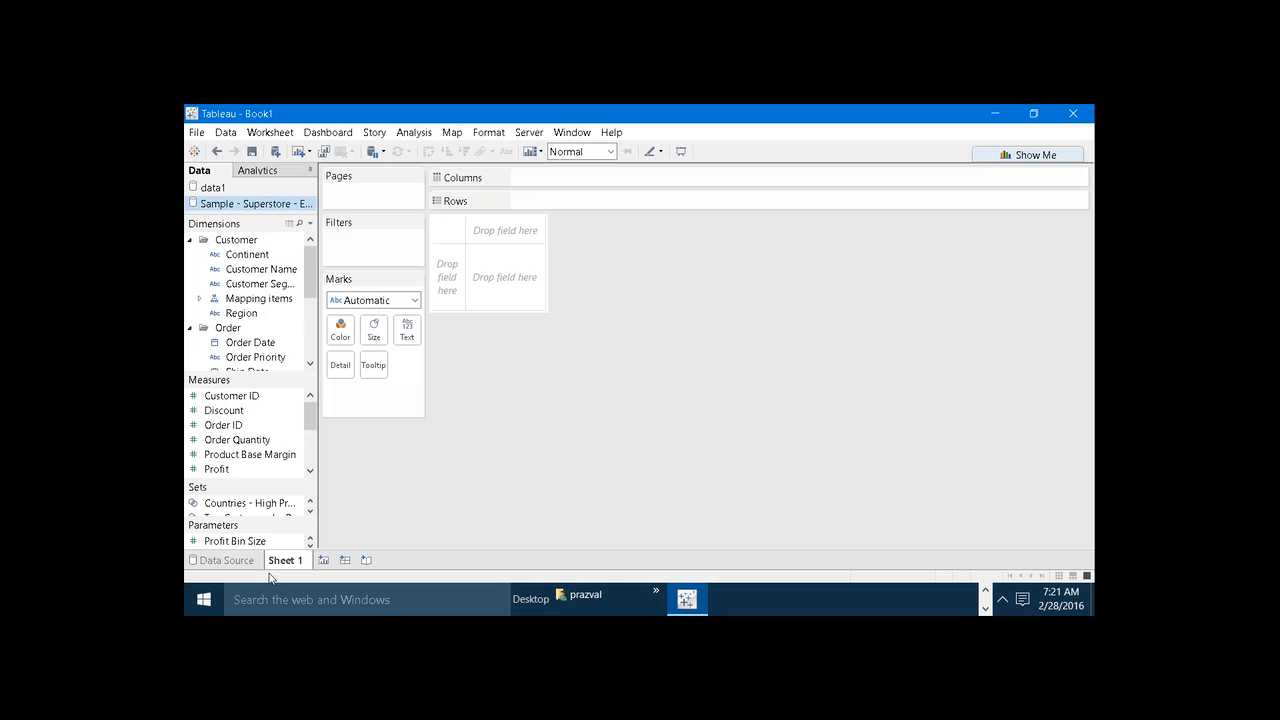
# - Place the Continent dimension on the rows of Sheet 1 and rename the sheet as Continent
pyautogui.moveTo(246, 254); pyautogui.dragTo(569, 202)
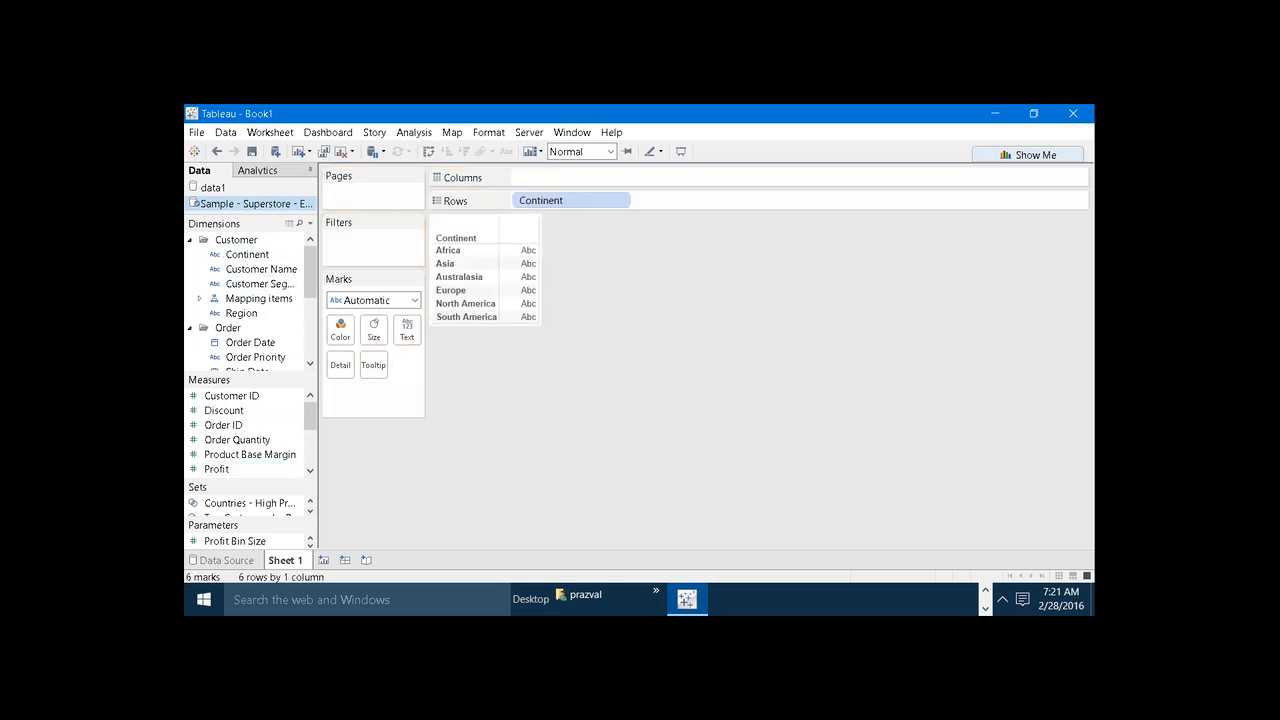
pyautogui.rightClick(296, 561)
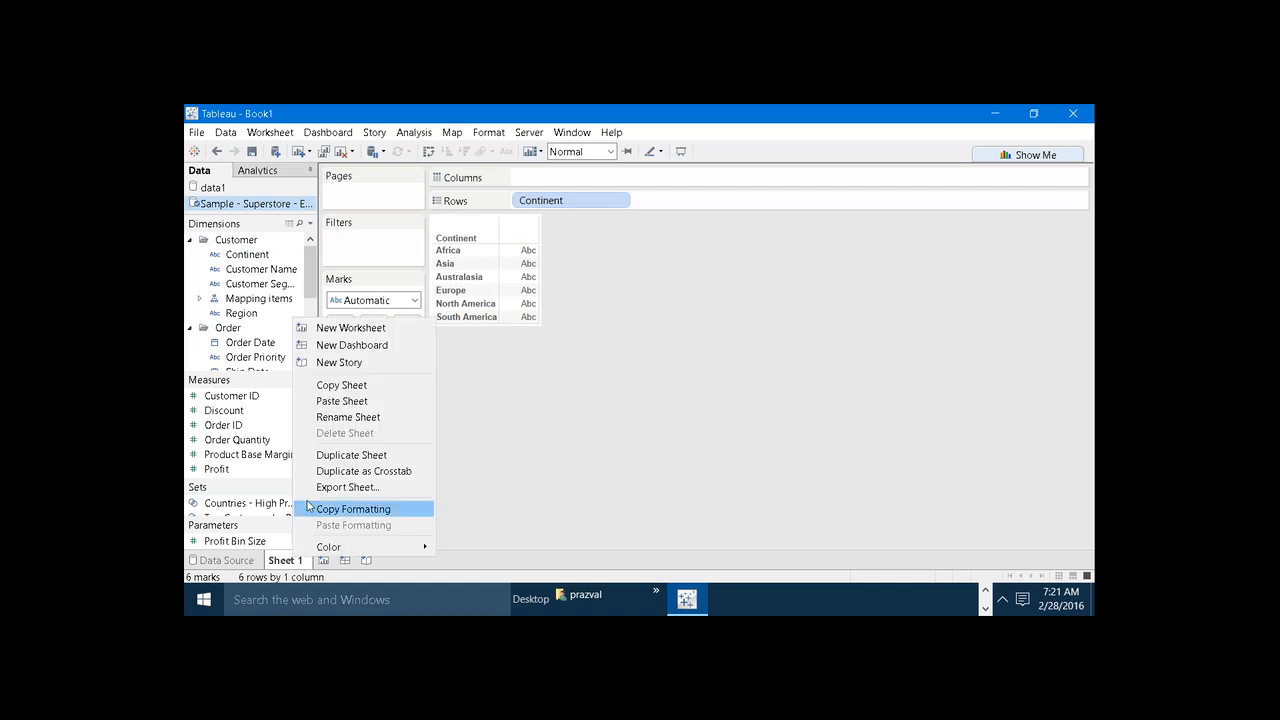
pyautogui.click(323, 418)
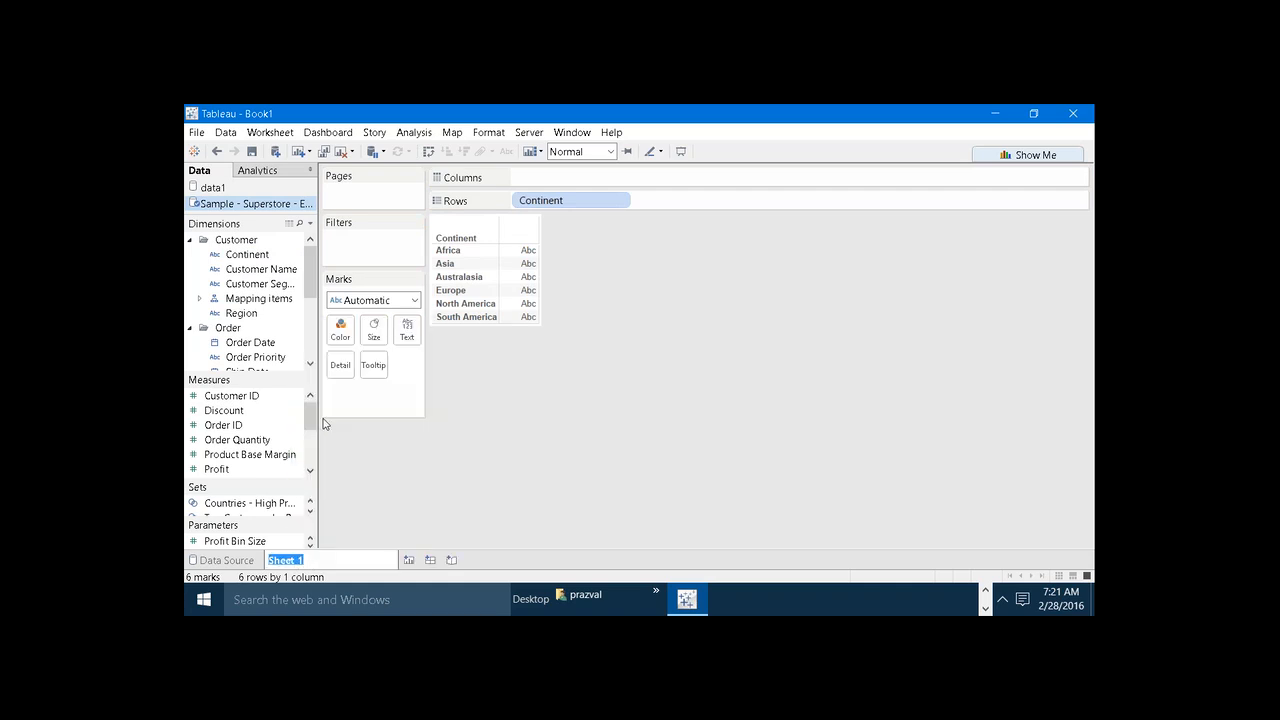
pyautogui.write('dontinent')
pyautogui.press('Return')
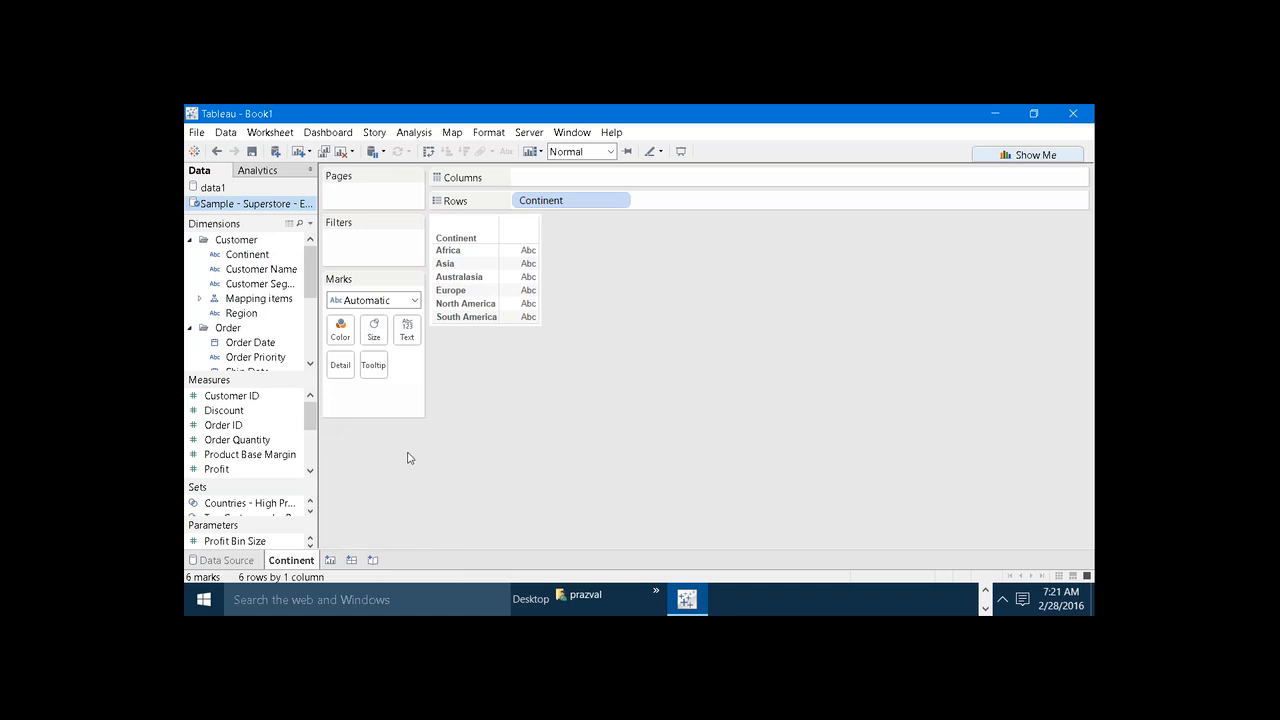
# - Create a second worksheet with Country / Region from Mapping items on its rows and rename it as Country
pyautogui.click(340, 562)
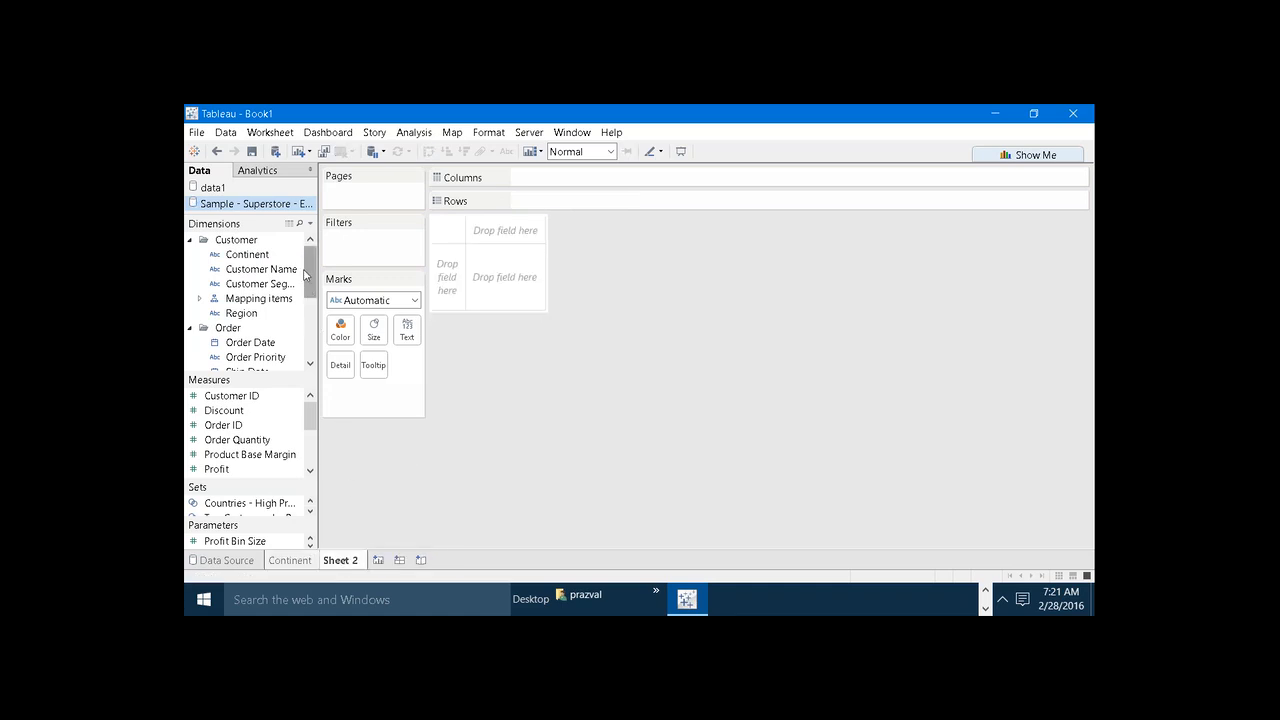
pyautogui.moveTo(308, 270); pyautogui.dragTo(566, 200)
pyautogui.click(200, 254)
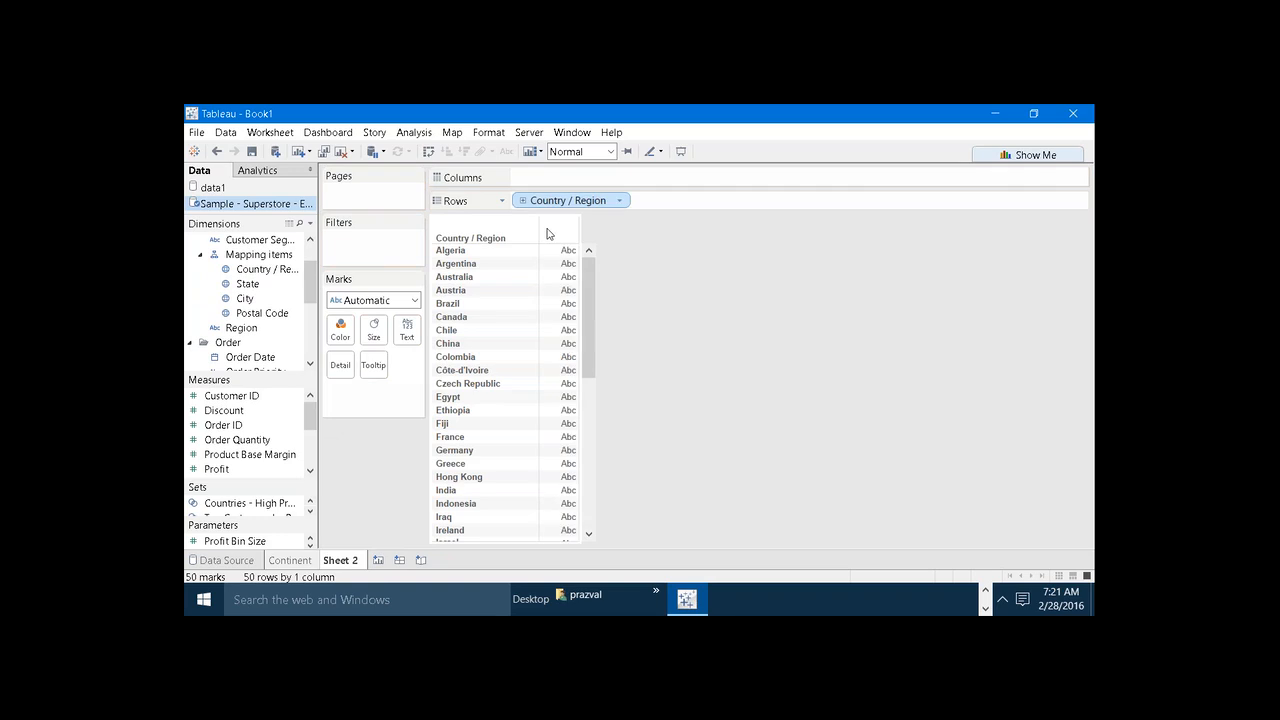
pyautogui.rightClick(345, 567)
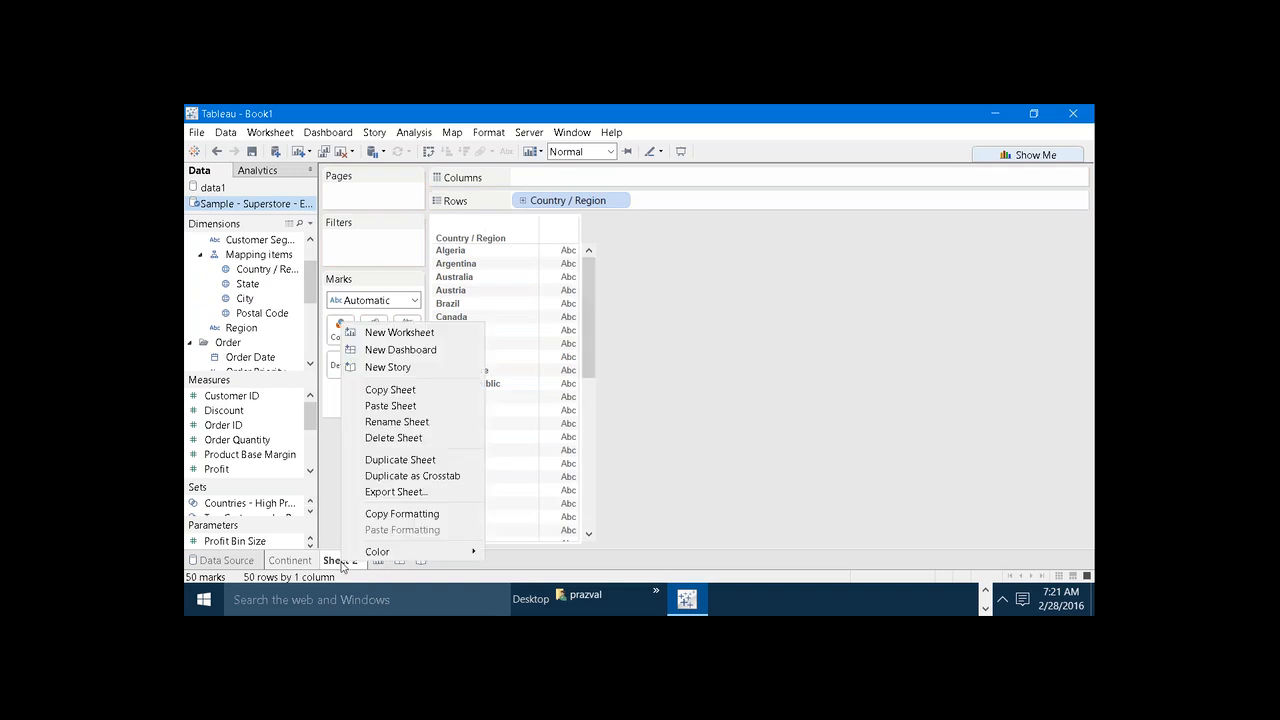
pyautogui.click(379, 424)
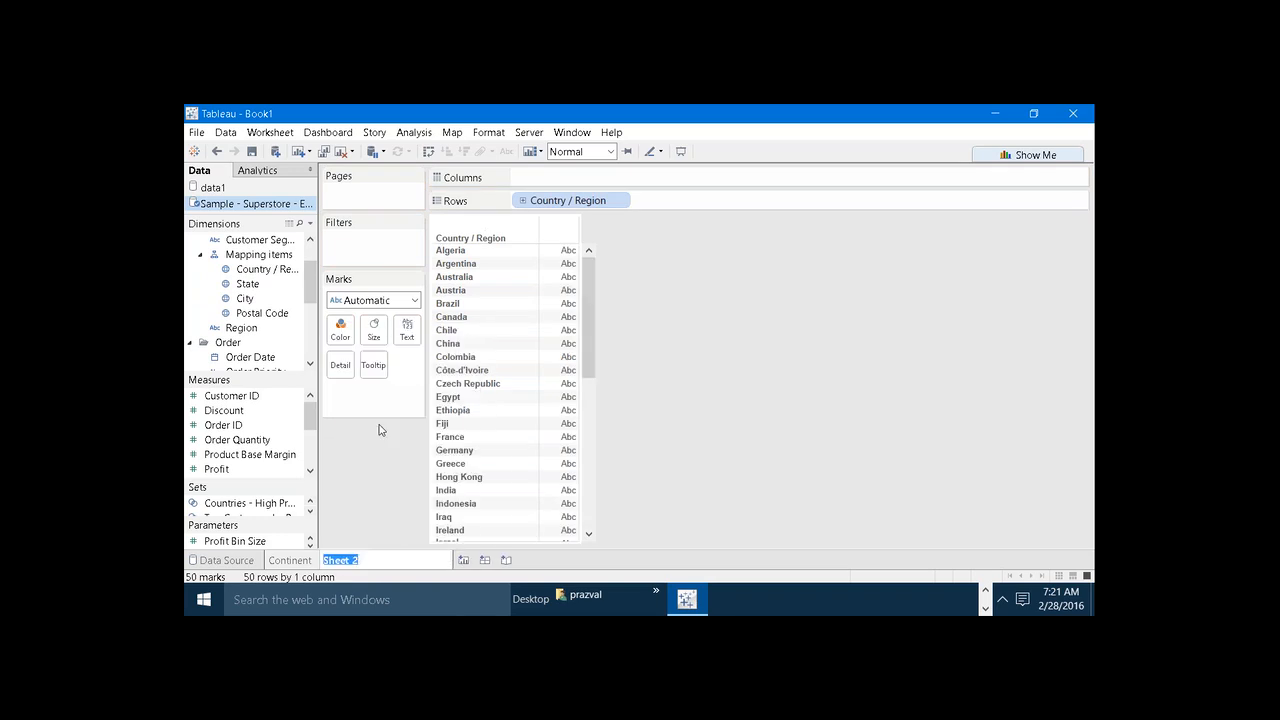
pyautogui.write('Country')
pyautogui.press('Return')
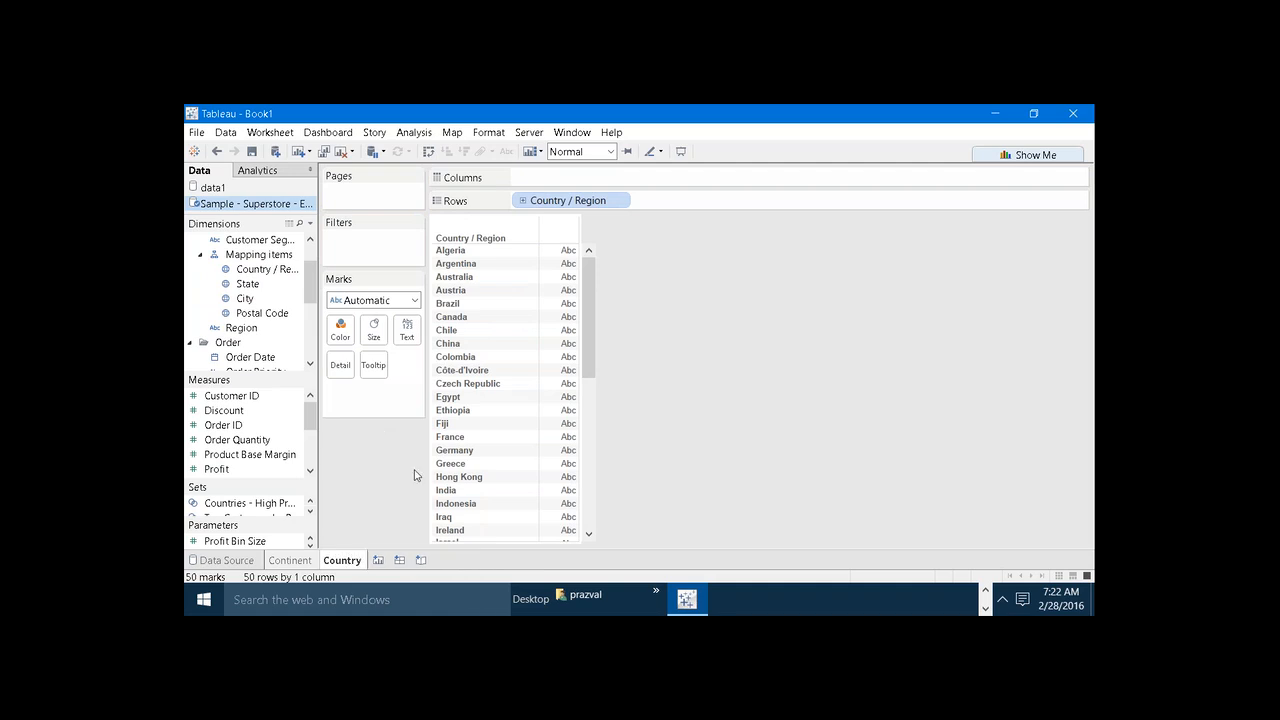
# - Add a filter action from the Continent sheet with only Continent as source sheet and Country as target sheet
pyautogui.click(309, 559)
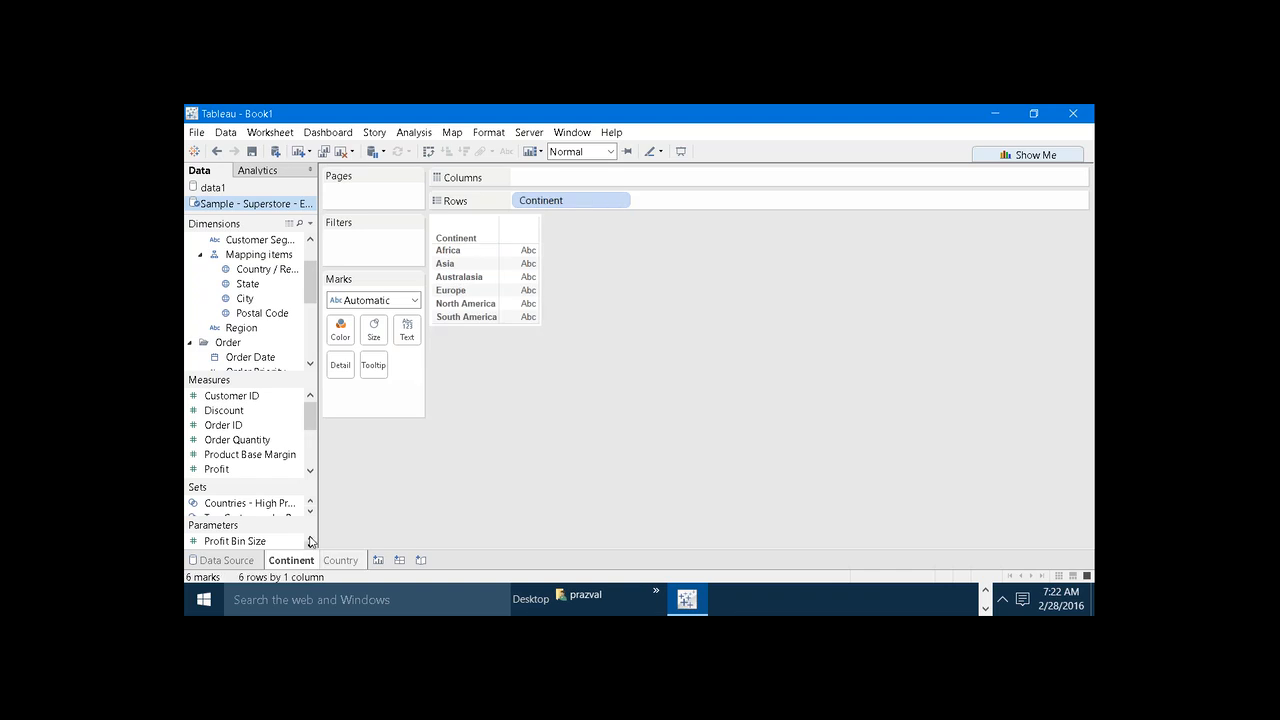
pyautogui.click(270, 132)
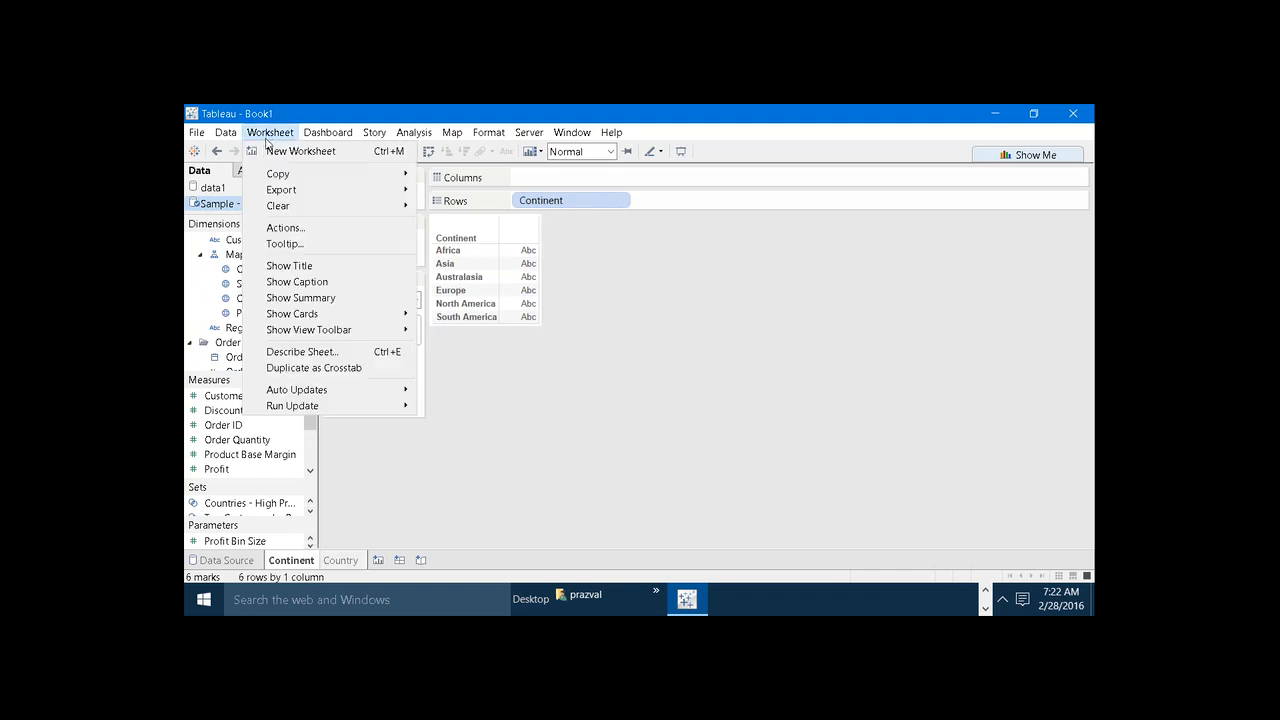
pyautogui.click(287, 229)
pyautogui.click(476, 407)
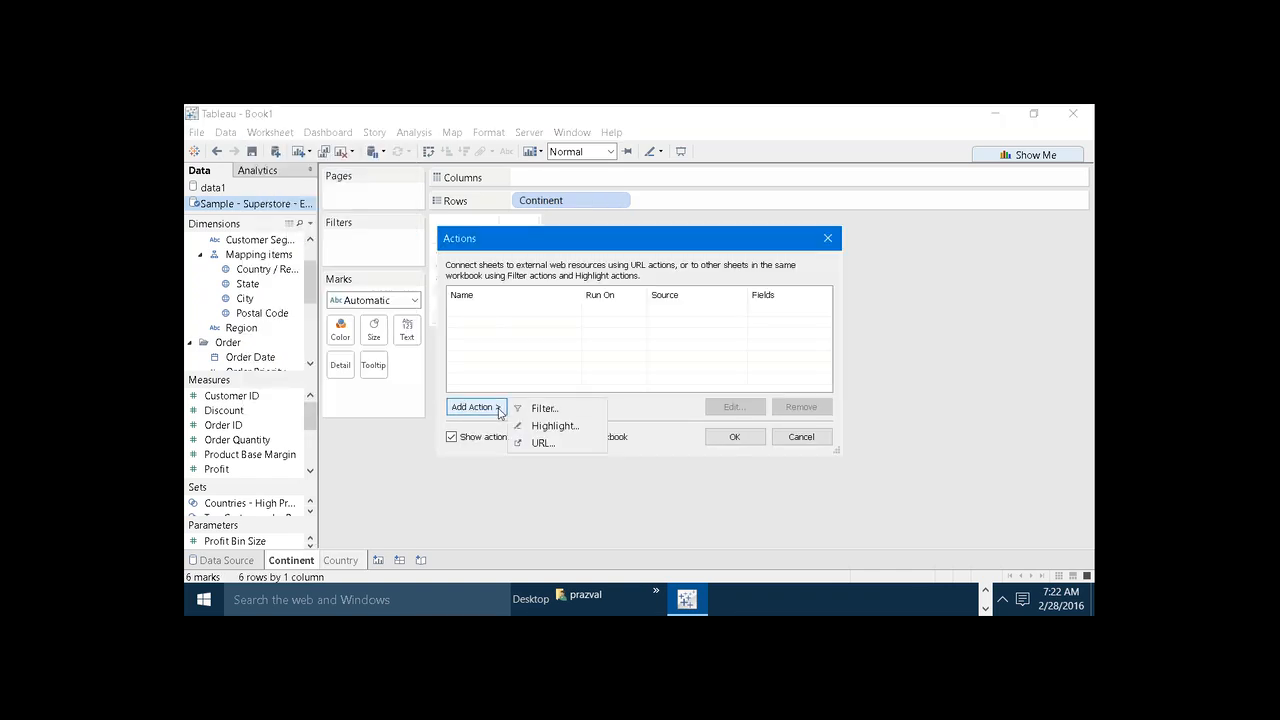
pyautogui.click(543, 408)
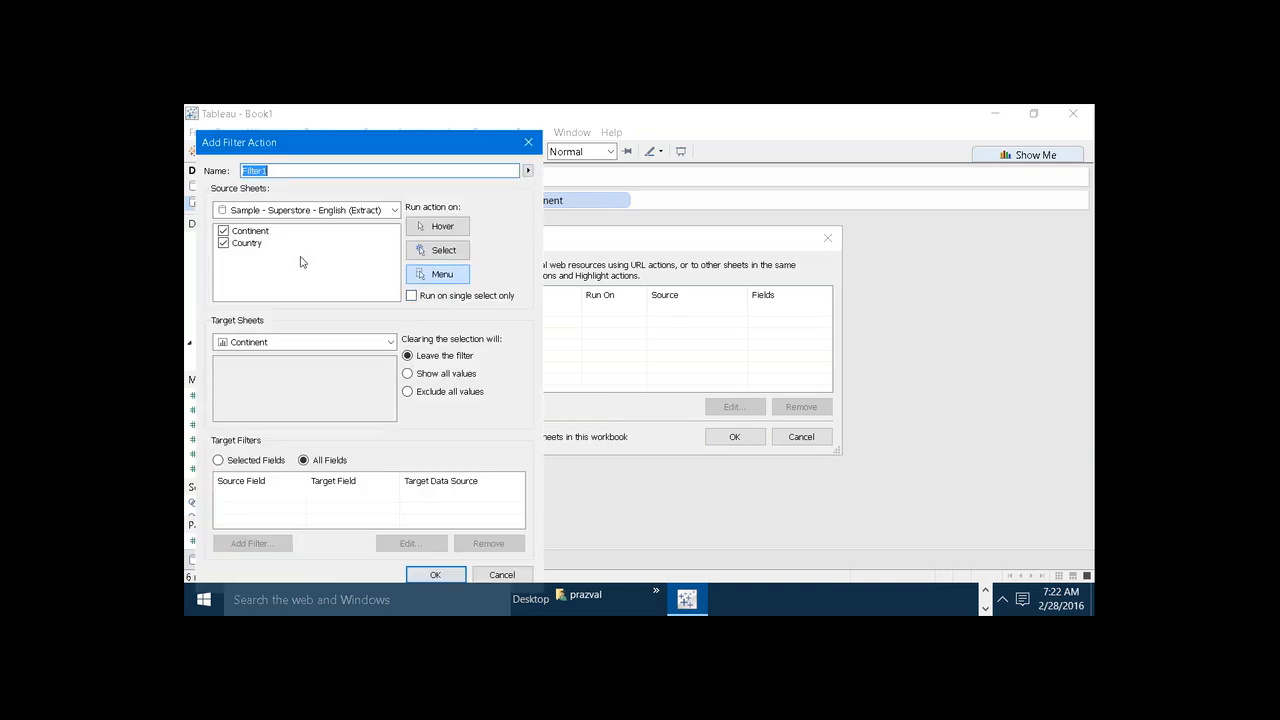
pyautogui.click(223, 243)
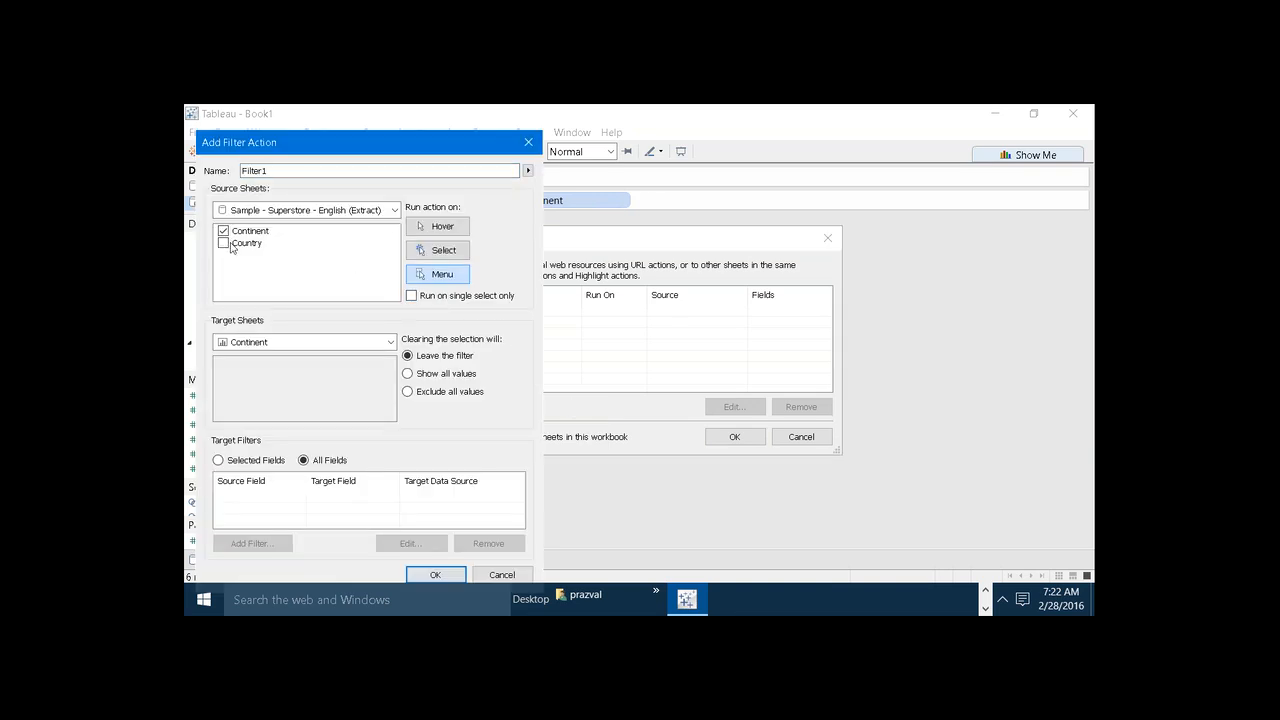
pyautogui.click(388, 342)
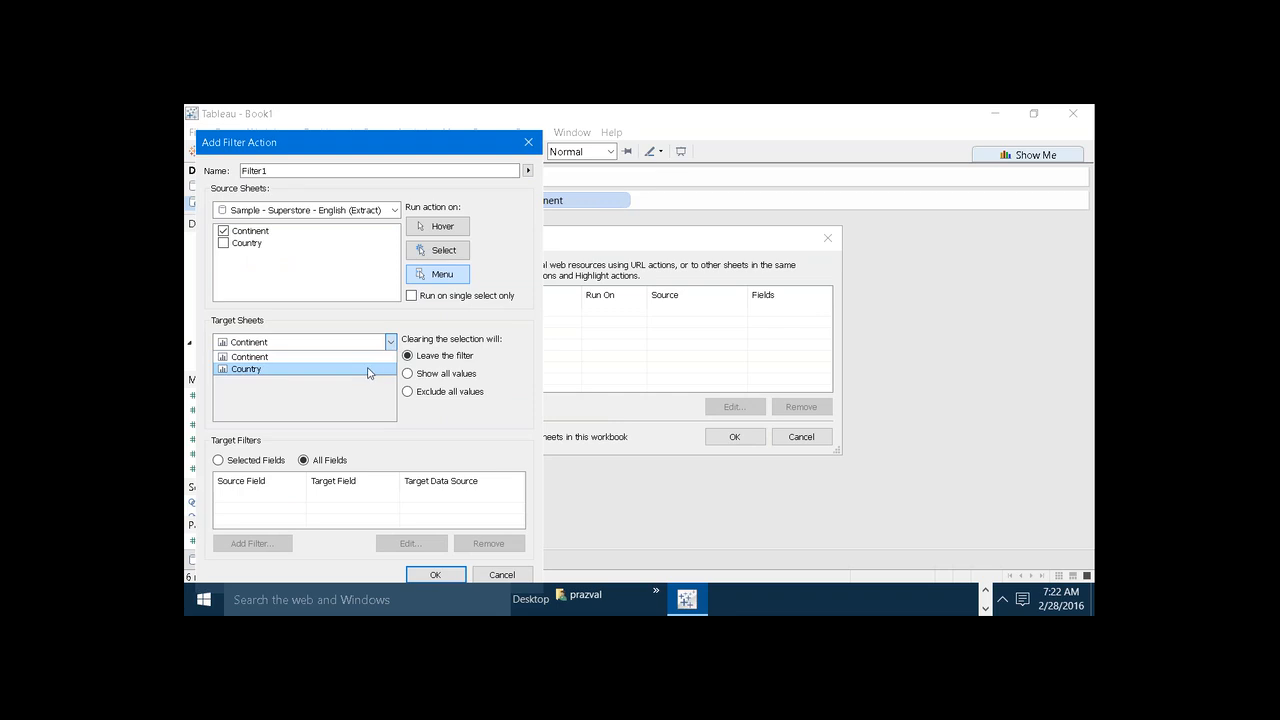
pyautogui.click(374, 370)
# - Make the filter action run on Select and show all values when the selection is cleared, and save it
pyautogui.click(440, 250)
pyautogui.click(408, 373)
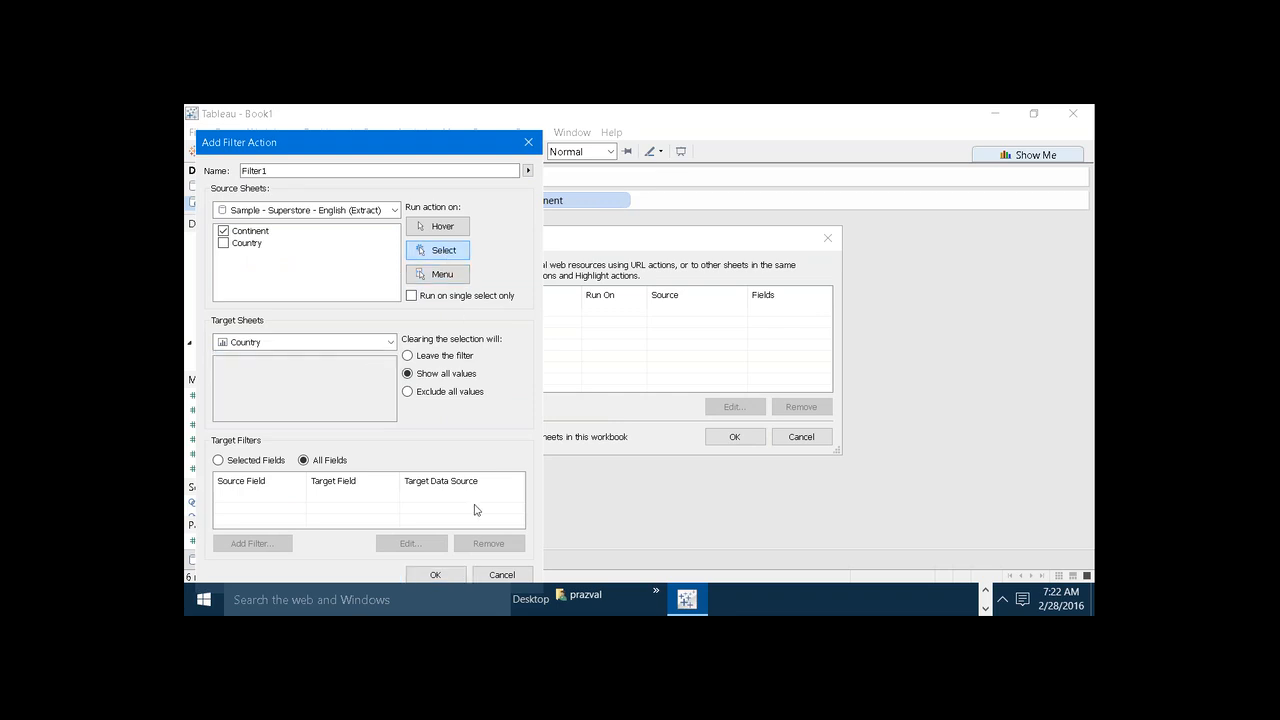
pyautogui.click(436, 574)
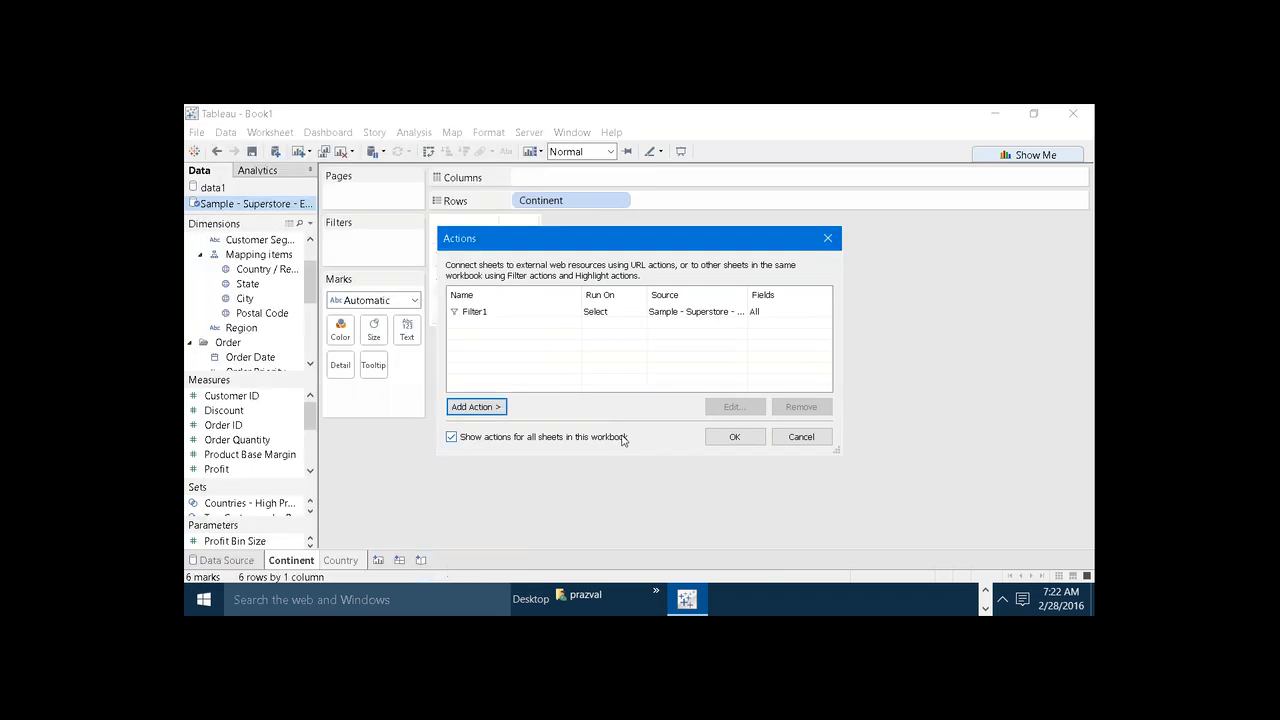
pyautogui.click(734, 437)
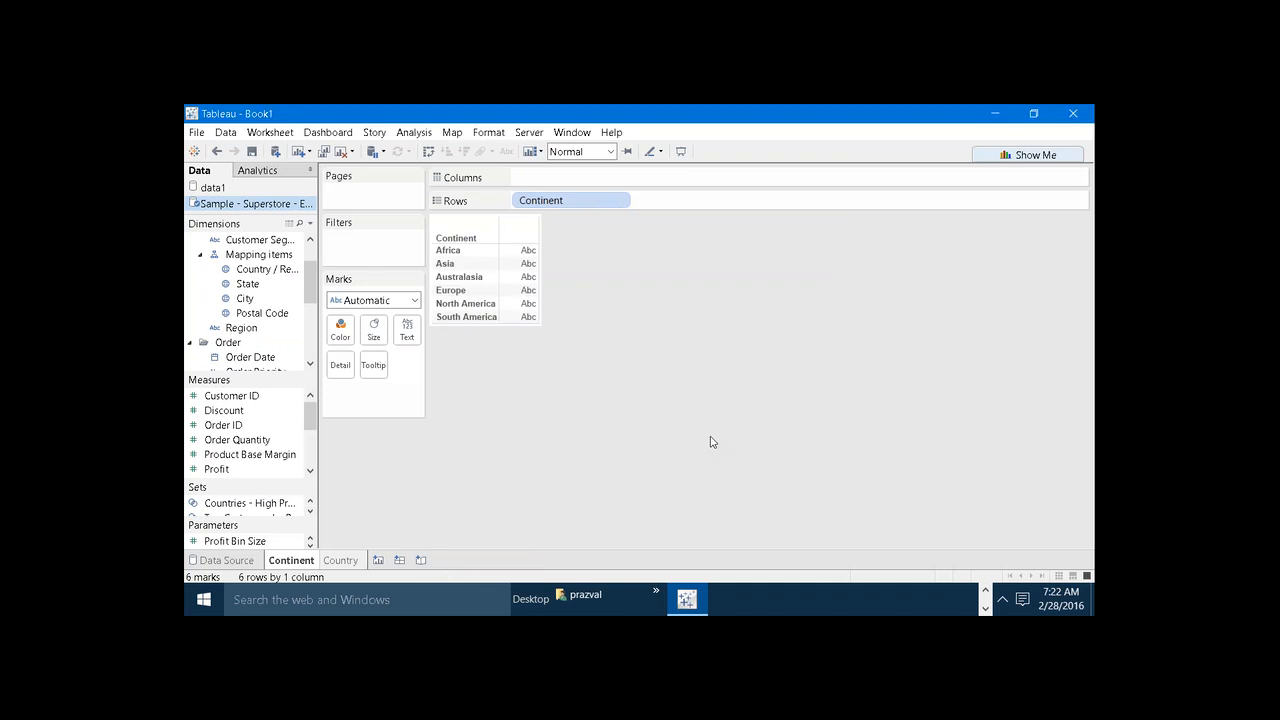
# - Test the filter action by selecting Australasia and Asia on the Continent sheet, returning to that sheet after each
pyautogui.click(471, 281)
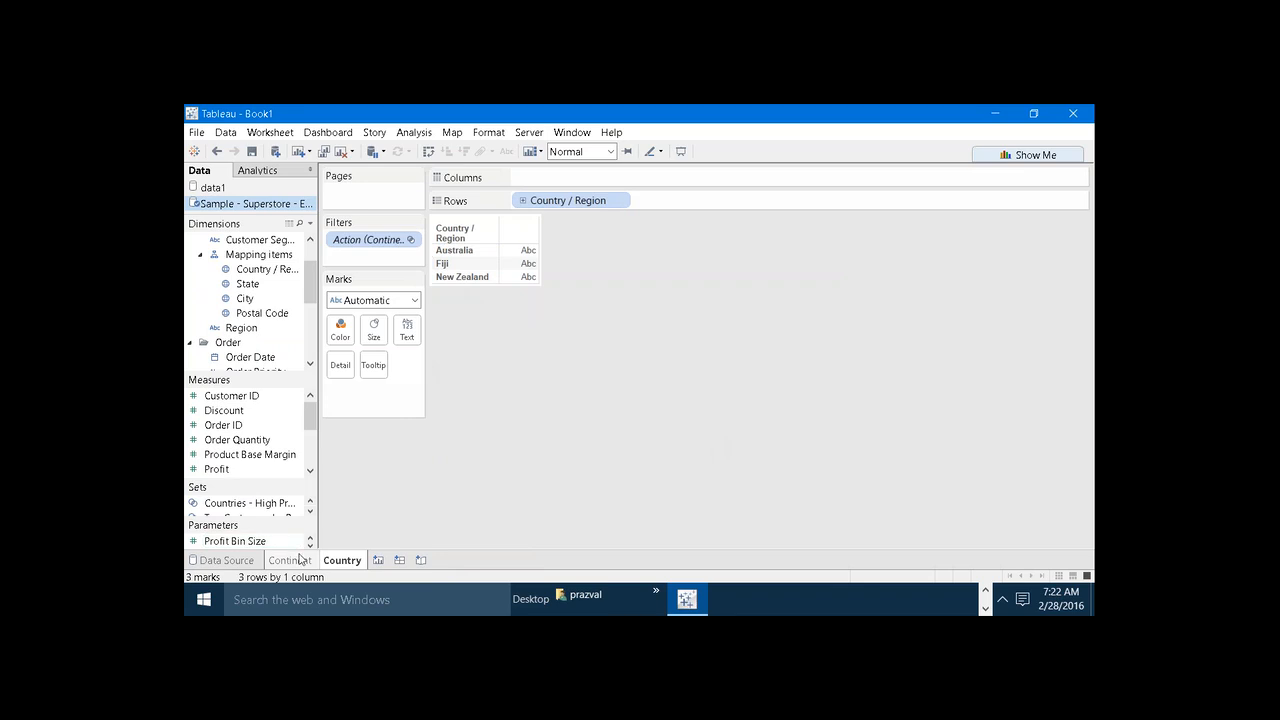
pyautogui.click(291, 560)
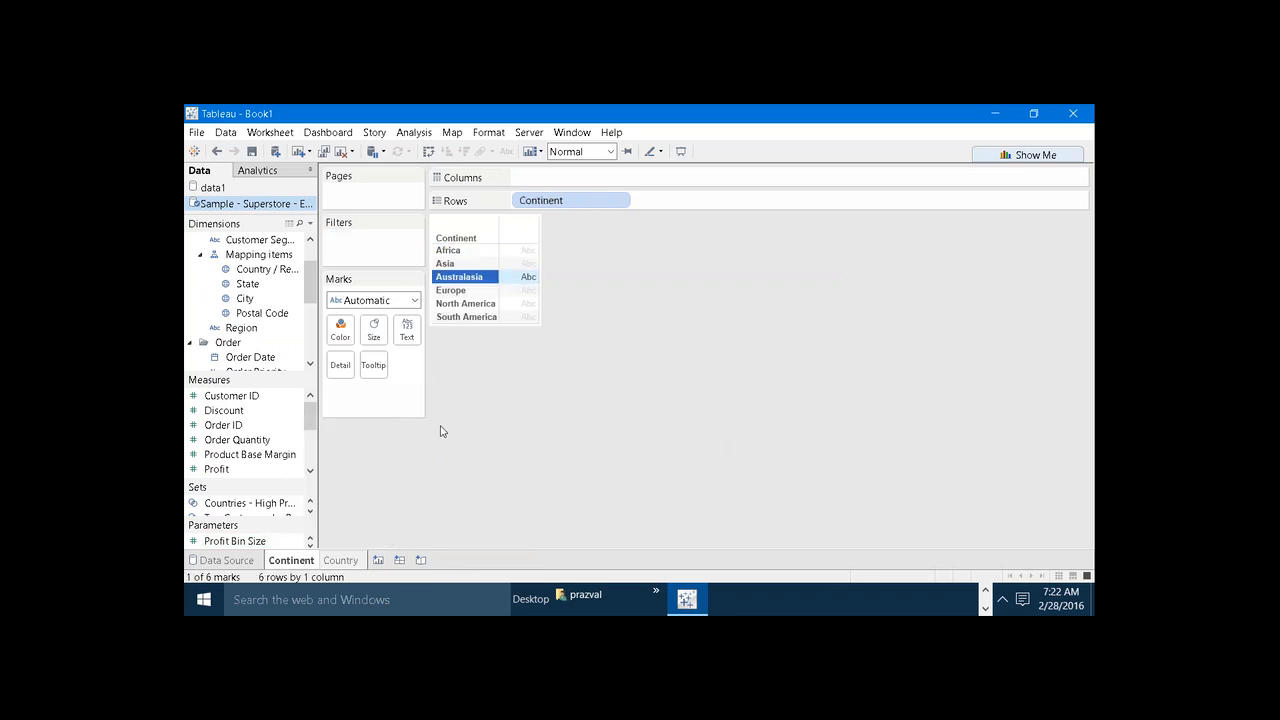
pyautogui.click(450, 264)
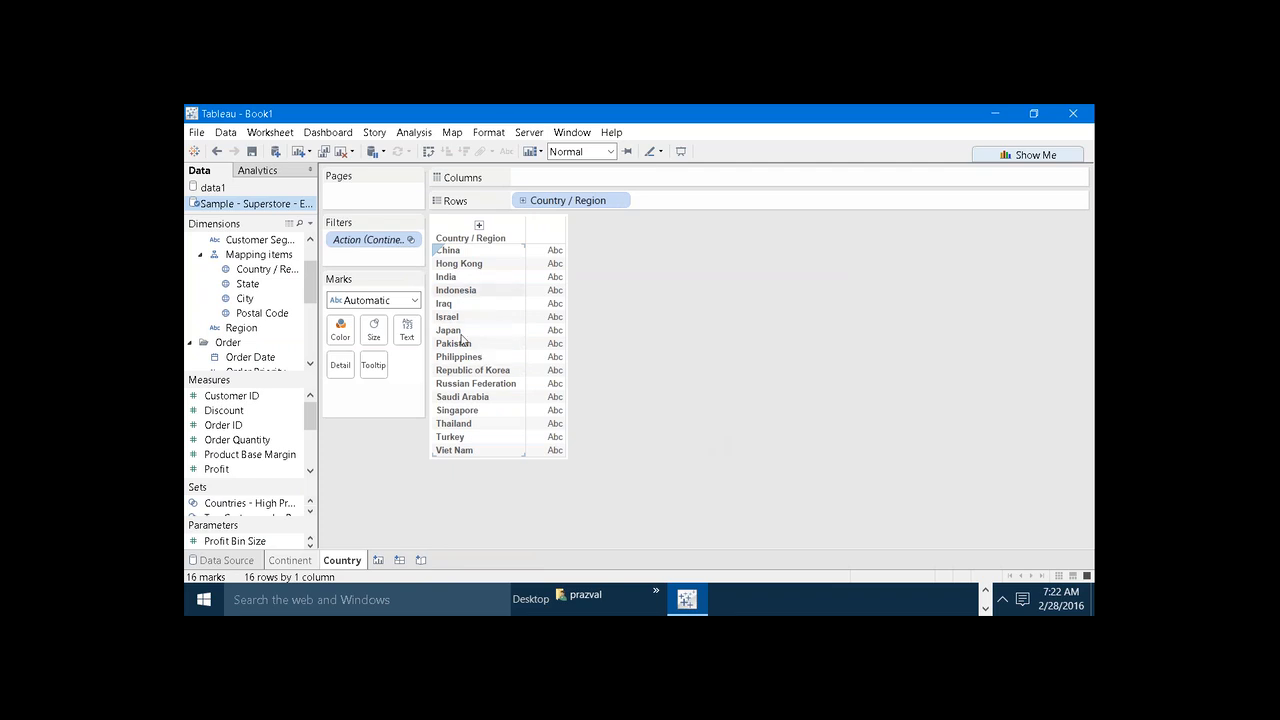
pyautogui.click(304, 563)
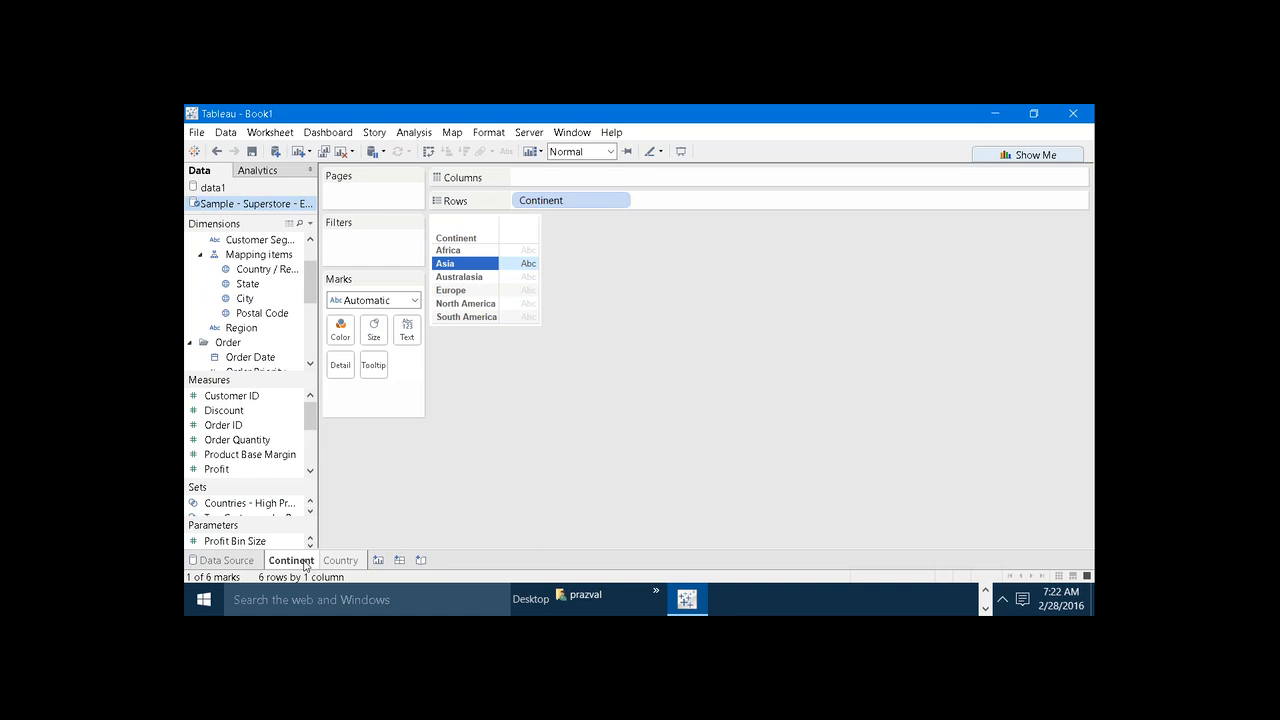
# - Clear the Asia selection on the Continent sheet and open the Country sheet
pyautogui.click(531, 469)
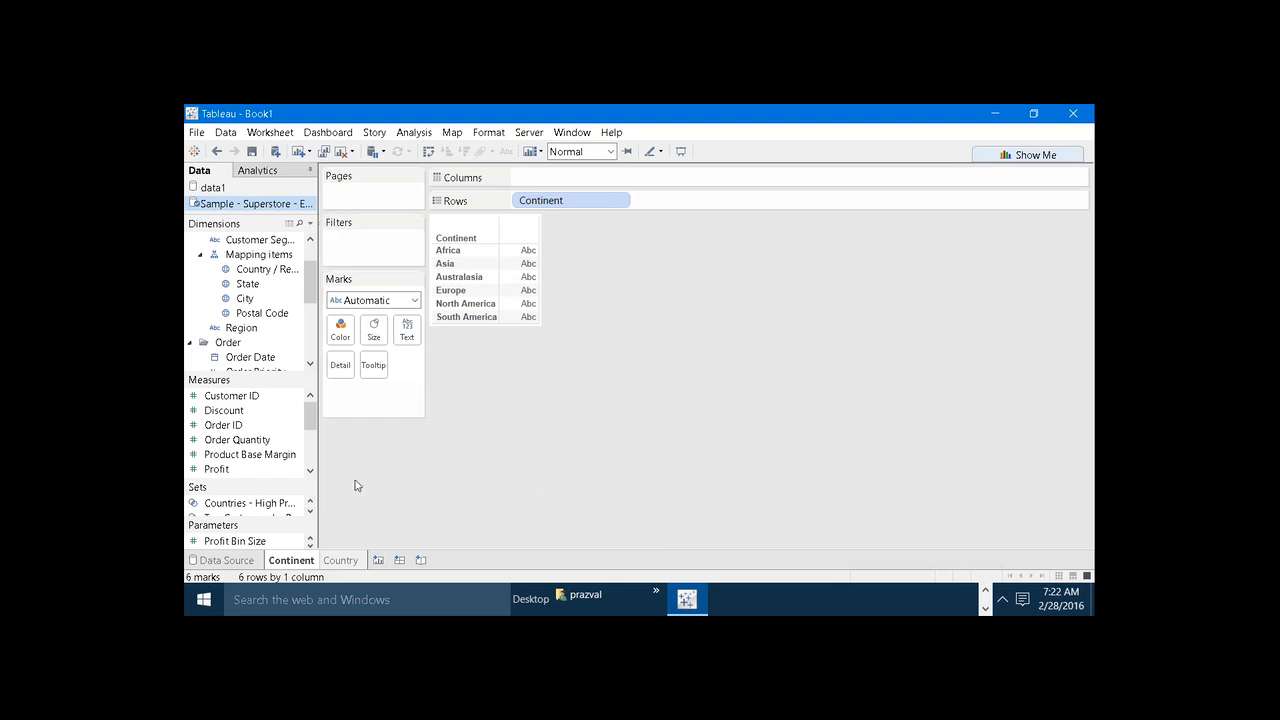
pyautogui.click(342, 560)
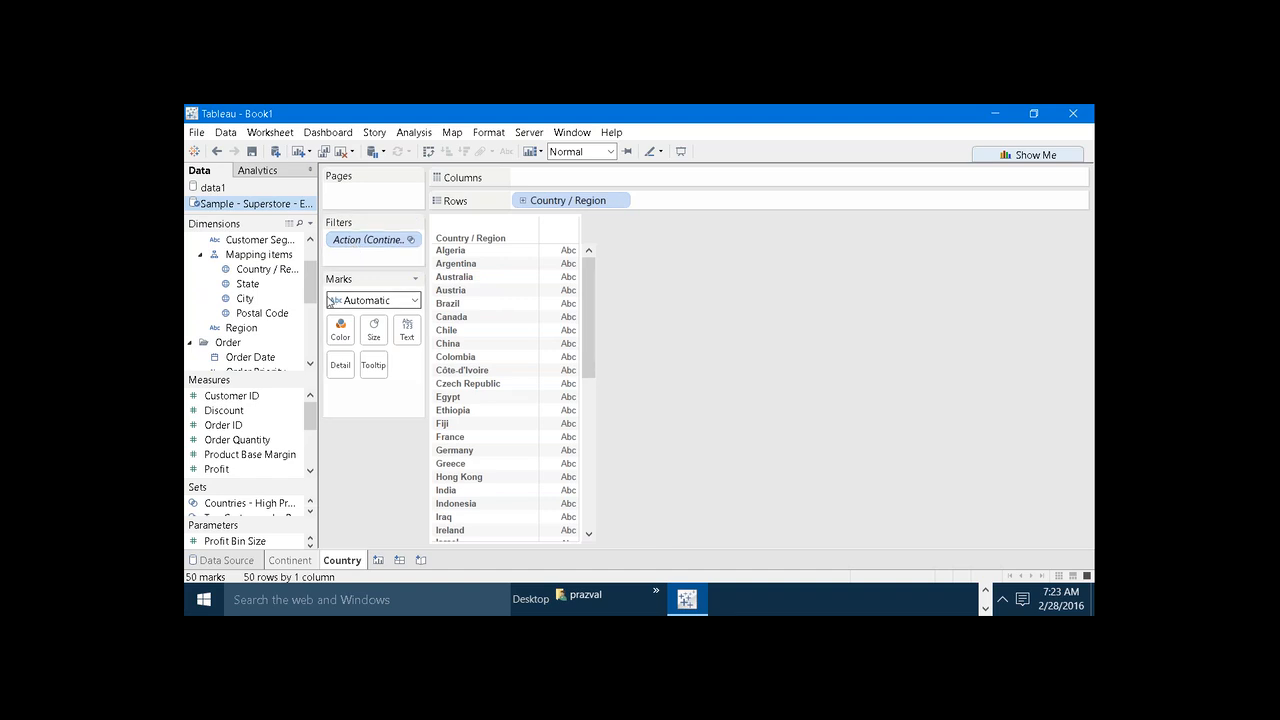
# - Filter the Country sheet by the Continent (copy) dimension, keeping only Asia
pyautogui.scroll(1, 307, 294)
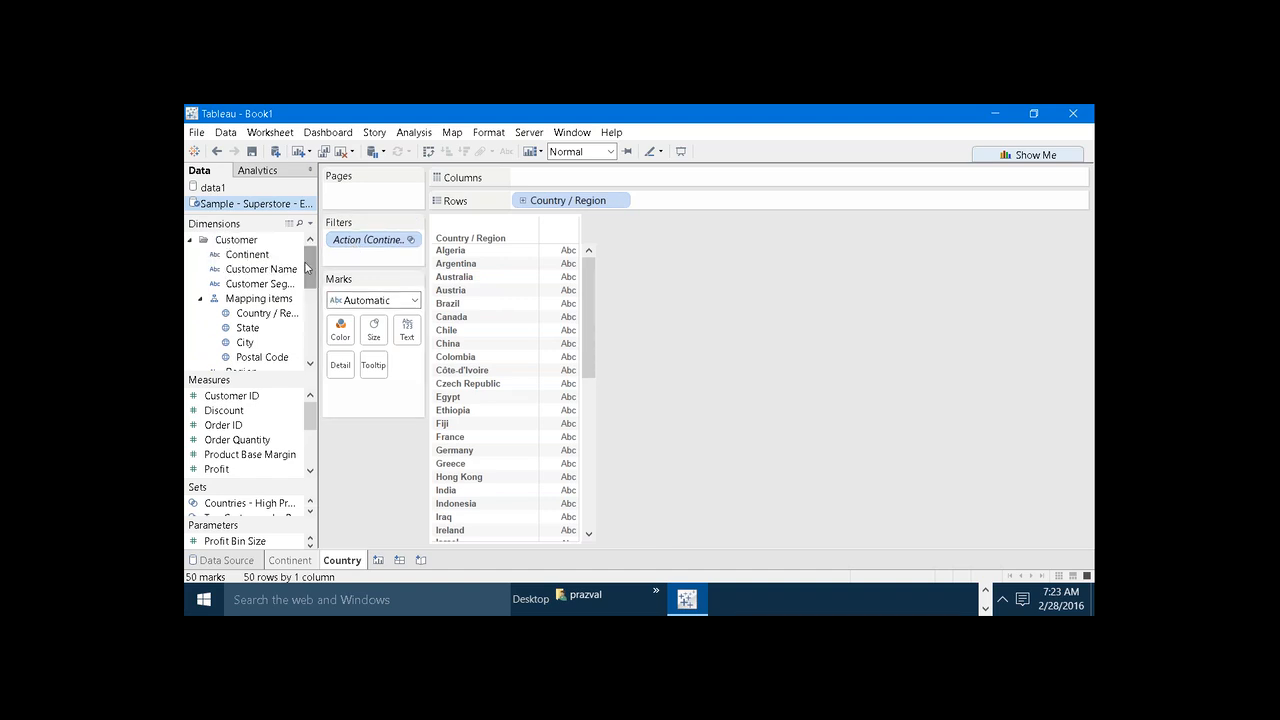
pyautogui.rightClick(249, 259)
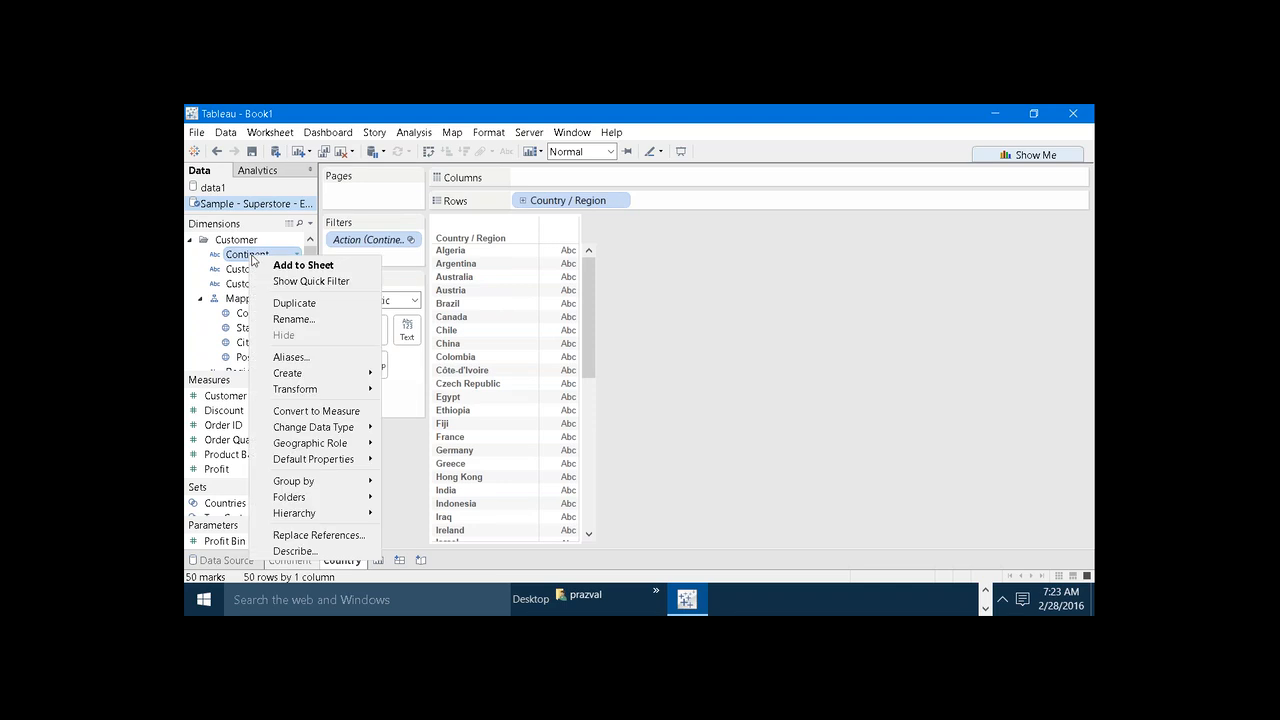
pyautogui.press('Escape')
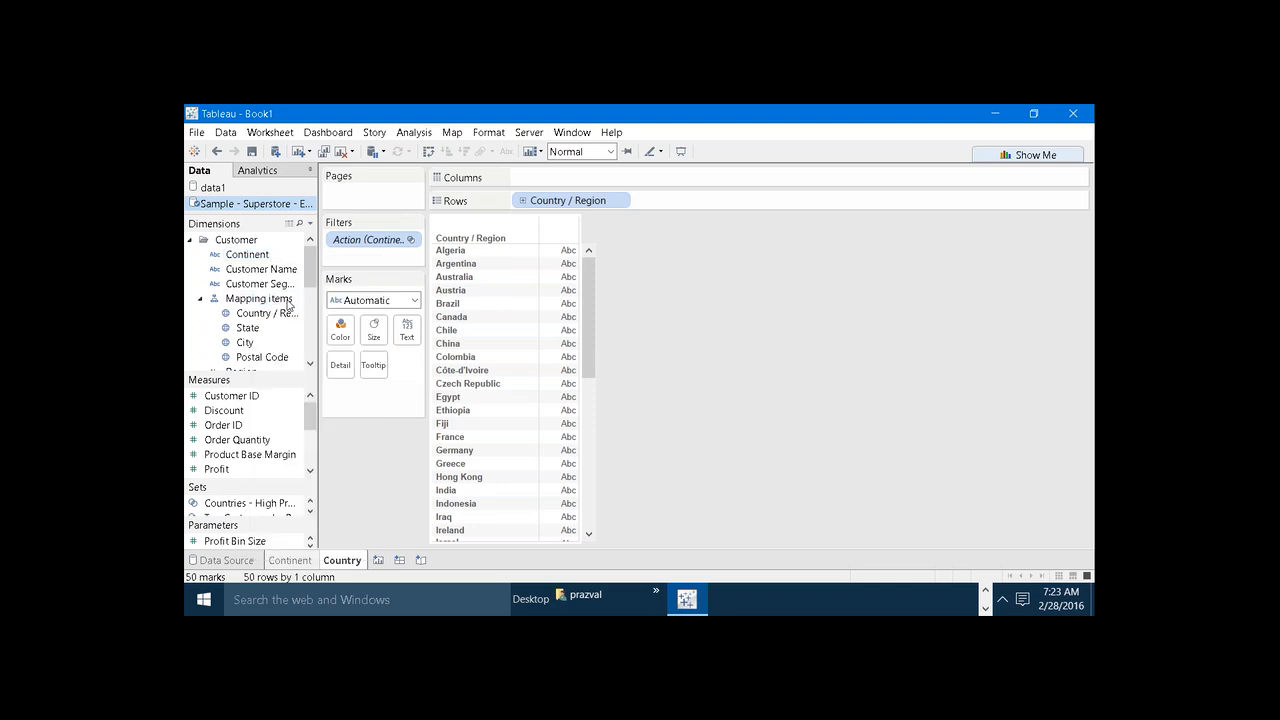
pyautogui.click(308, 355)
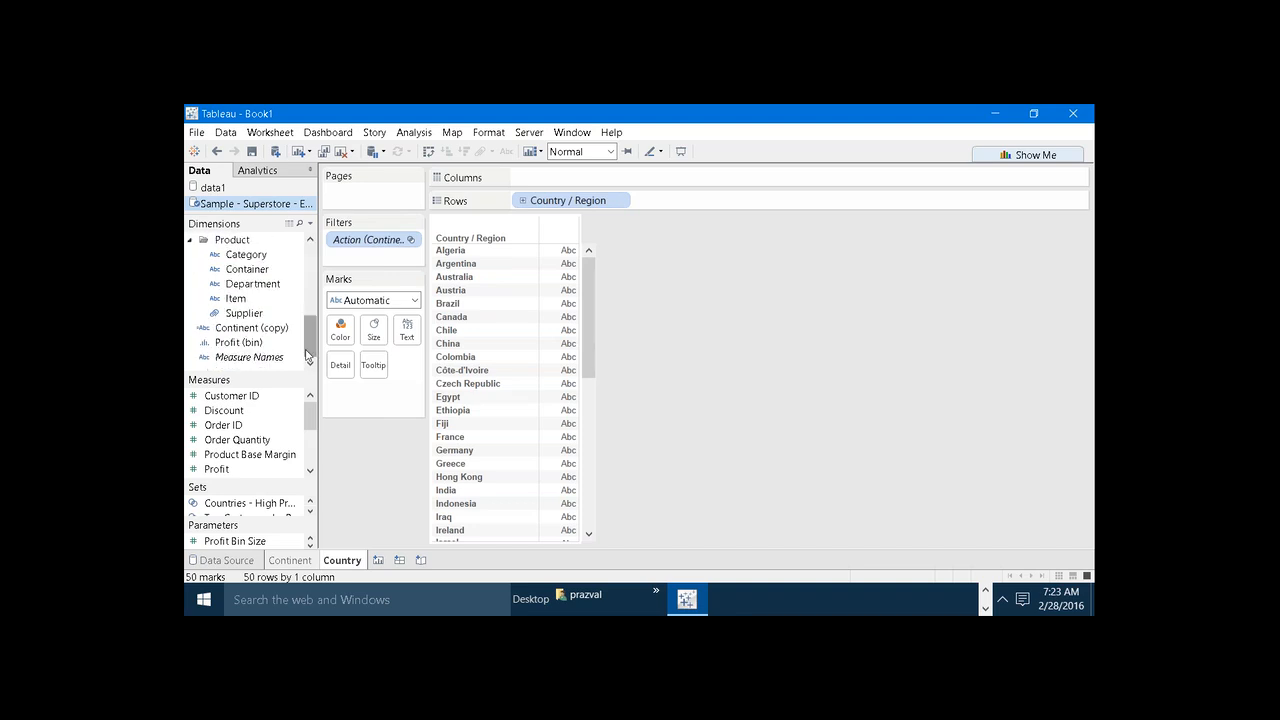
pyautogui.moveTo(250, 328); pyautogui.dragTo(333, 257)
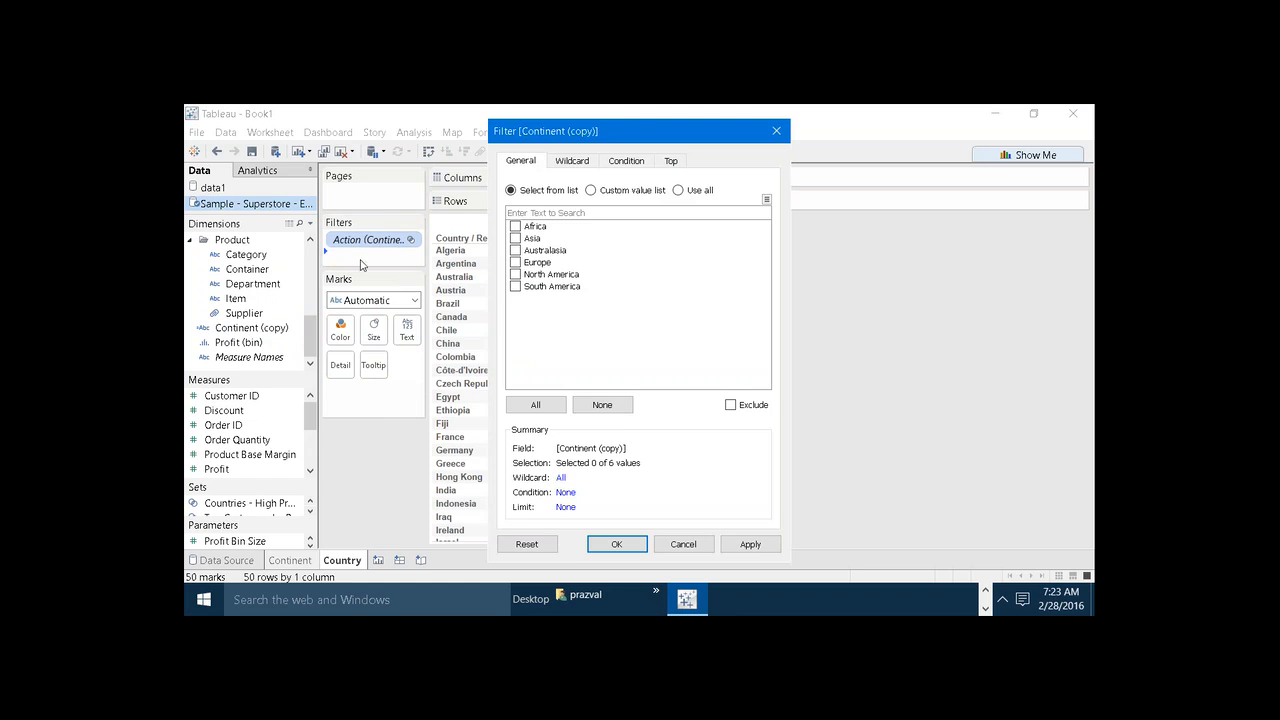
pyautogui.click(515, 238)
pyautogui.click(743, 546)
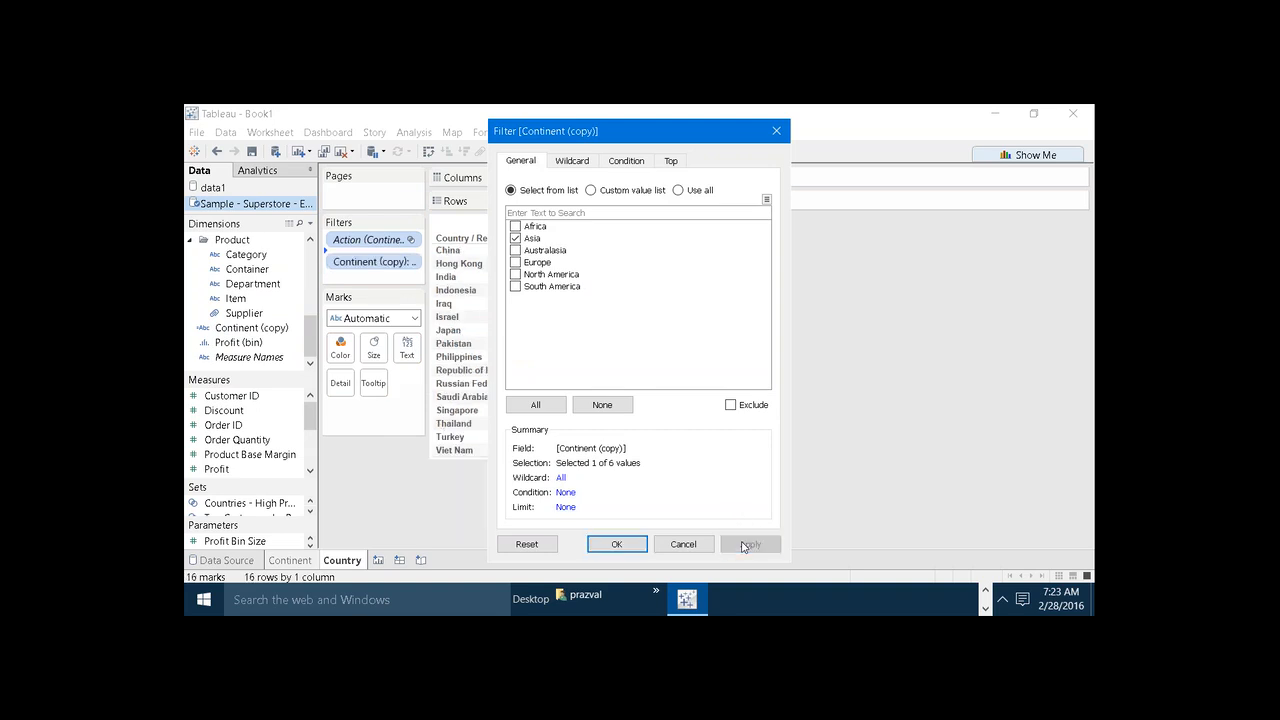
pyautogui.click(641, 545)
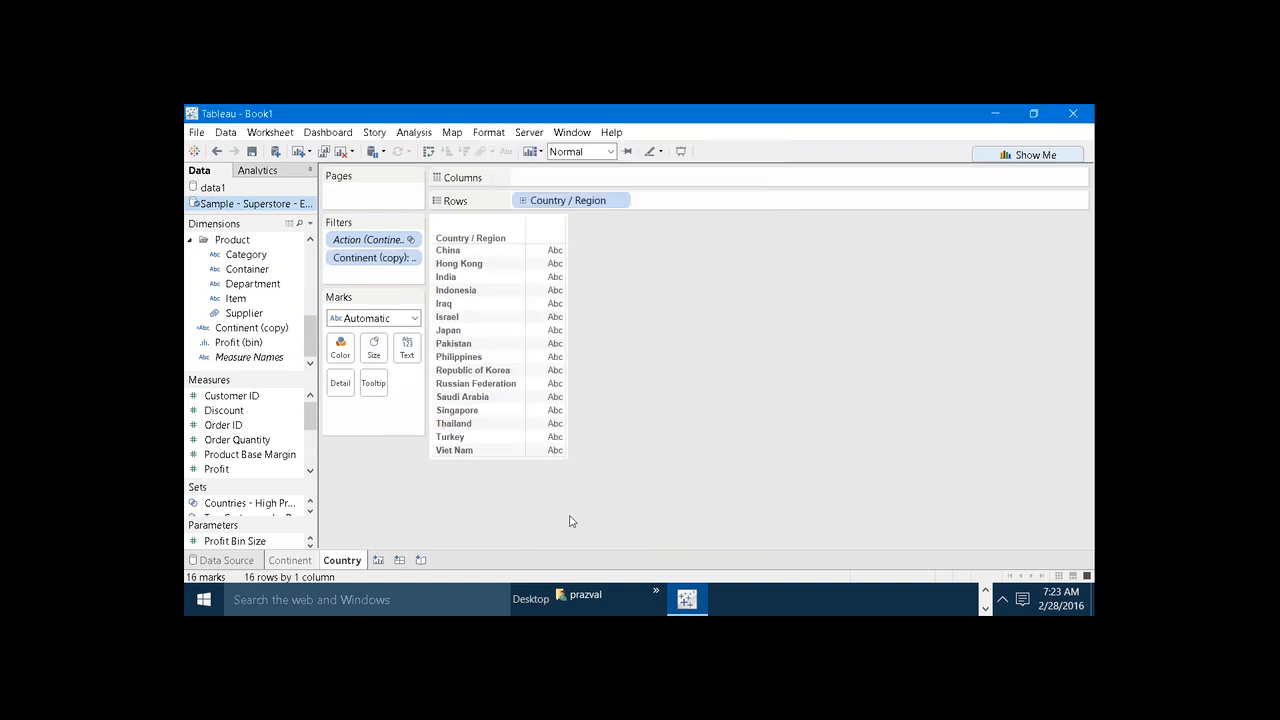
# - Run the filter action for South America from the Continent sheet onto the Country sheet
pyautogui.click(290, 560)
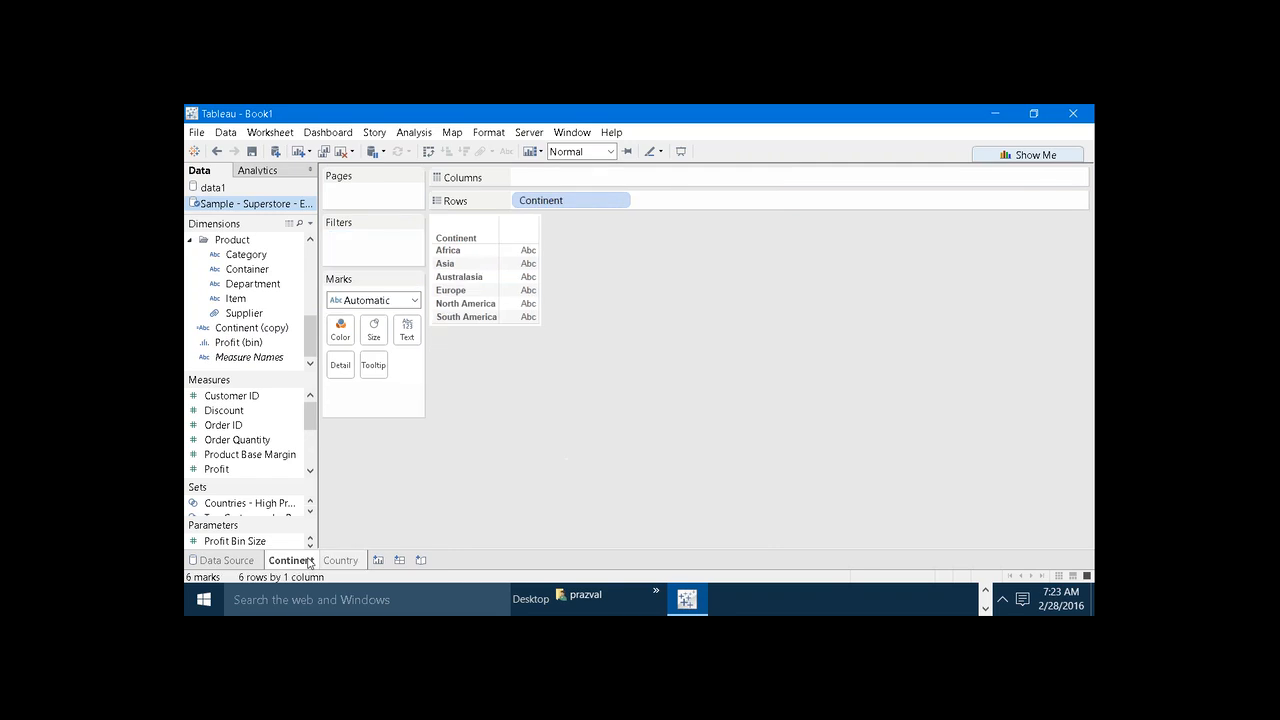
pyautogui.click(484, 318)
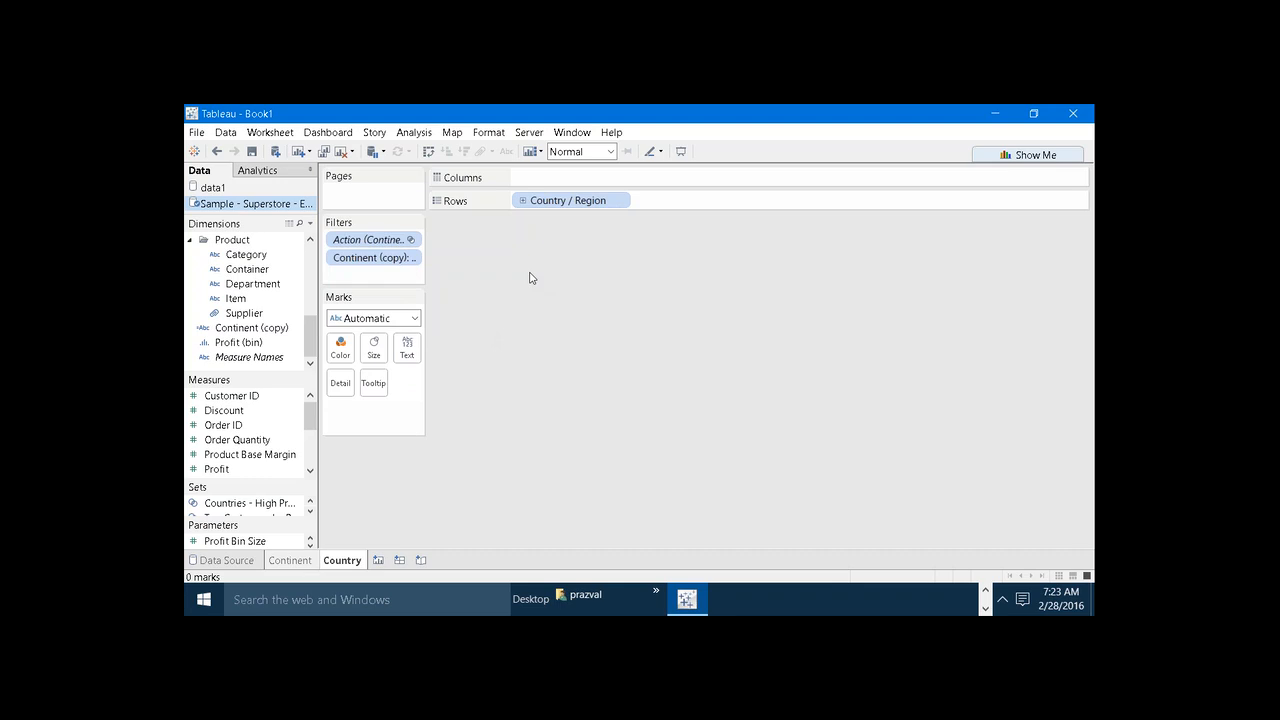
# - Compare the values selected in the Action (Continent) and Continent (copy) filters of the Country sheet
pyautogui.rightClick(386, 246)
pyautogui.click(400, 251)
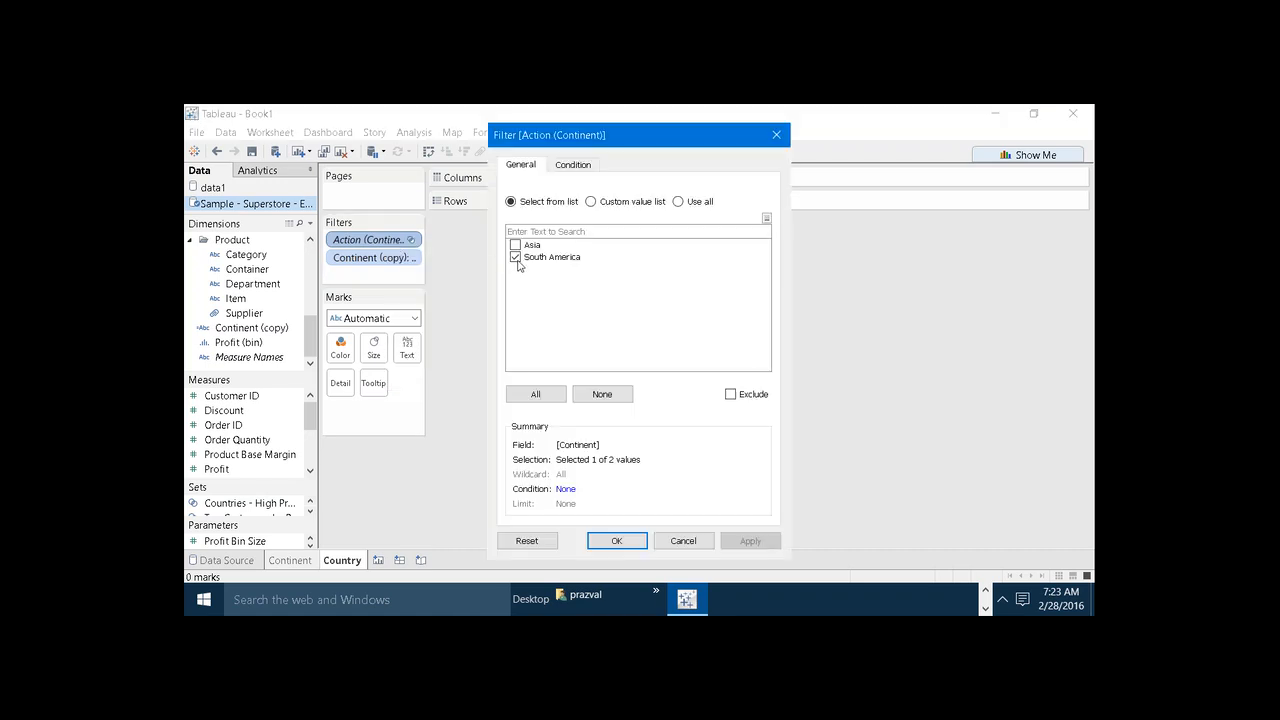
pyautogui.click(628, 540)
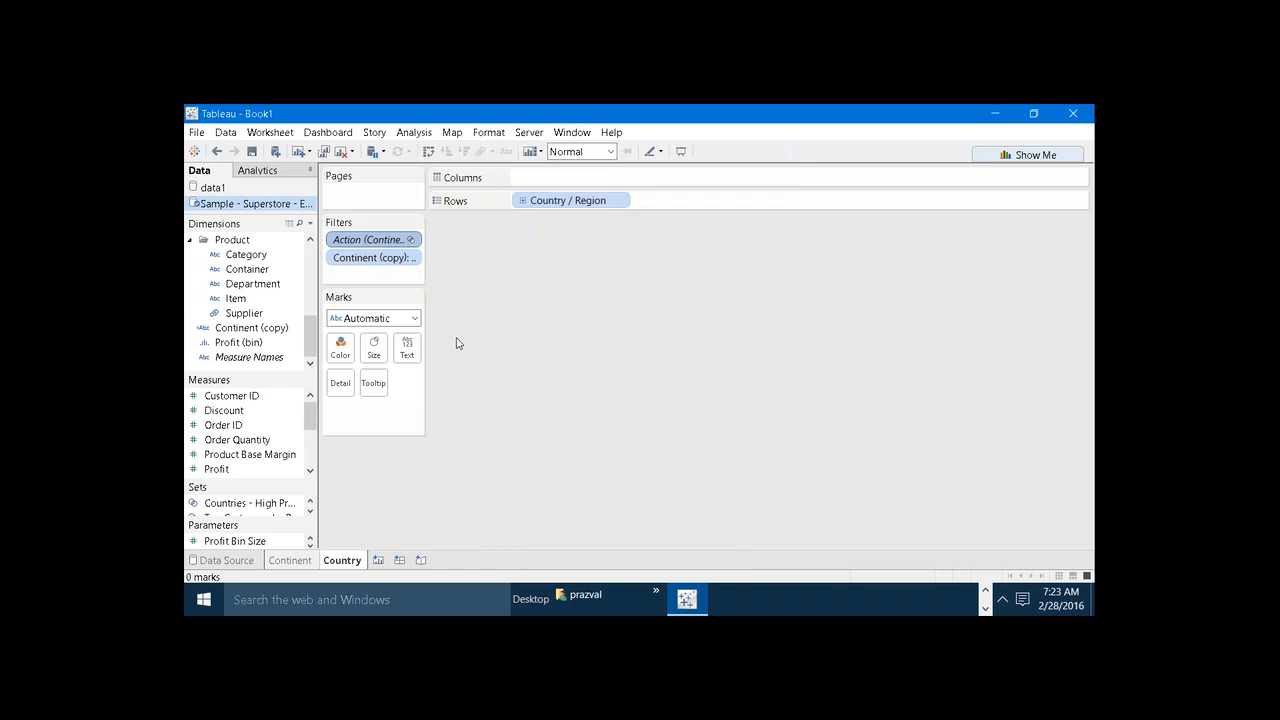
pyautogui.rightClick(373, 263)
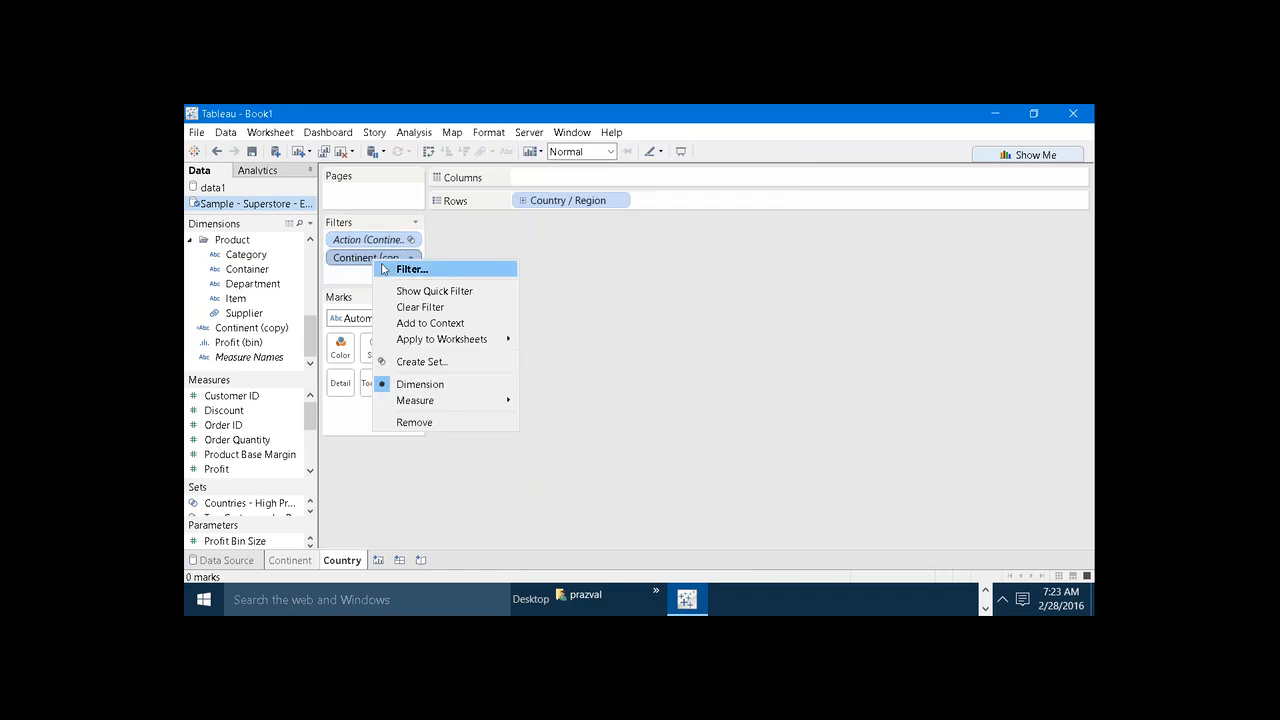
pyautogui.click(392, 266)
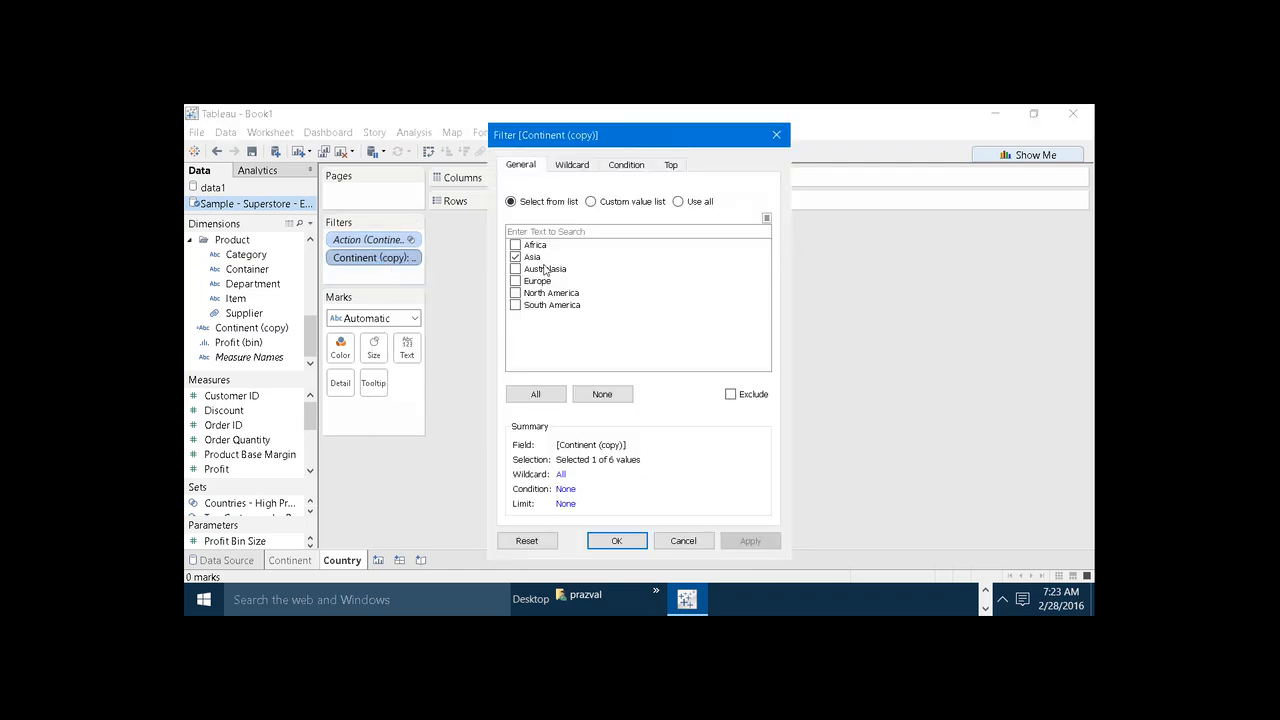
pyautogui.click(617, 540)
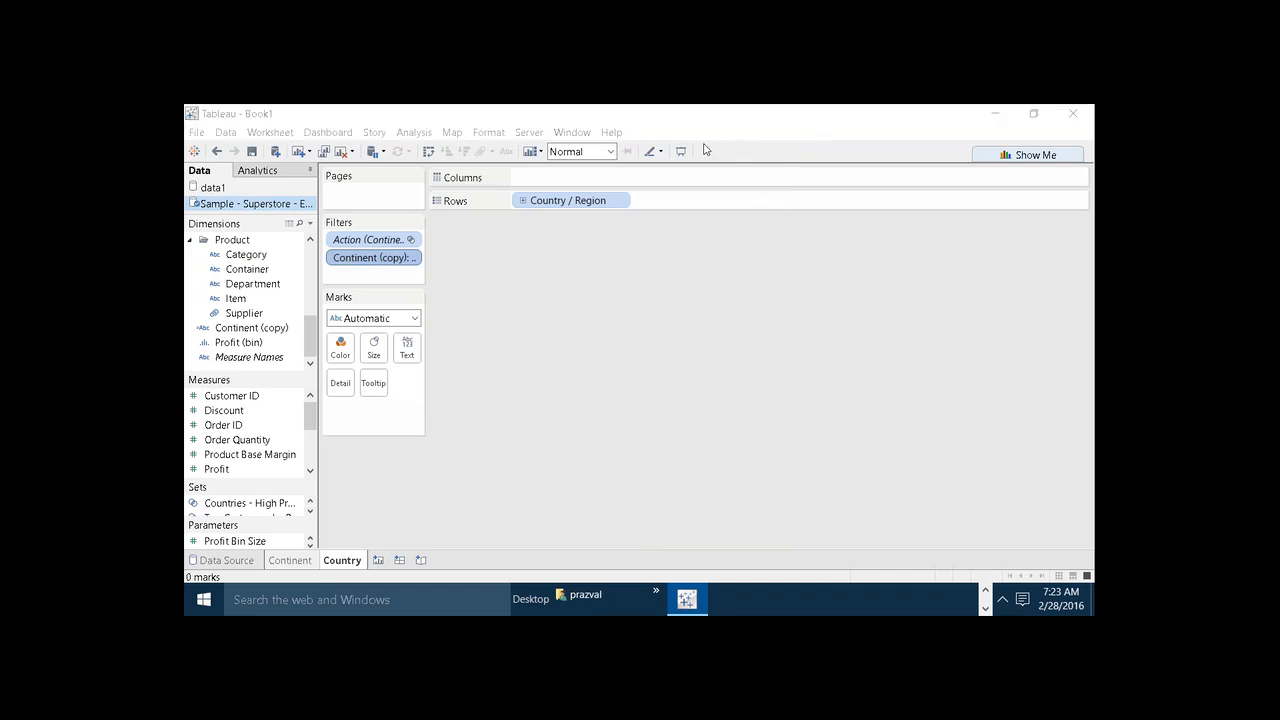
# - Sketch a data-source cylinder linked to filters F1 "Asia" and F2 "Europe", both joined to an output box, beside the view
pyautogui.moveTo(647, 264)
pyautogui.mouseDown()
pyautogui.moveTo(702, 339)
pyautogui.moveTo(694, 256)
pyautogui.moveTo(637, 263)
pyautogui.moveTo(690, 240)
pyautogui.mouseUp()
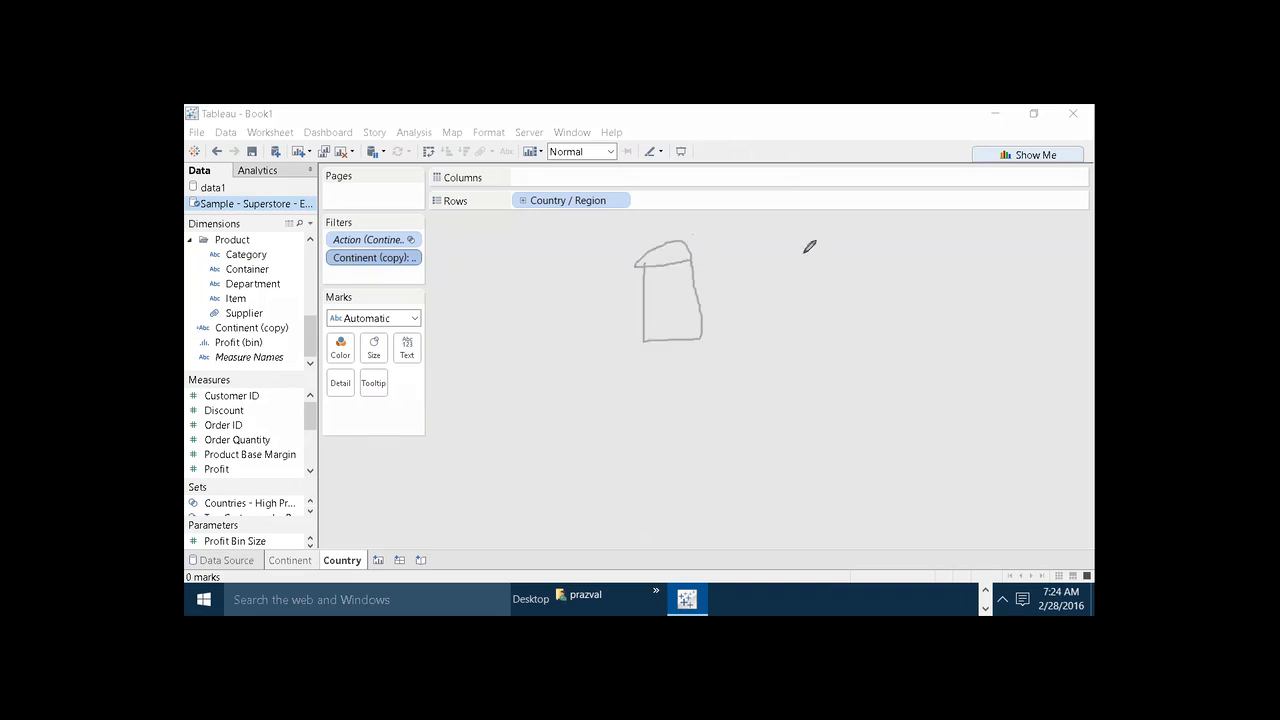
pyautogui.moveTo(848, 229)
pyautogui.mouseDown()
pyautogui.moveTo(808, 246)
pyautogui.moveTo(879, 243)
pyautogui.moveTo(838, 229)
pyautogui.moveTo(831, 244)
pyautogui.moveTo(848, 240)
pyautogui.moveTo(851, 229)
pyautogui.moveTo(764, 244)
pyautogui.moveTo(690, 288)
pyautogui.moveTo(700, 302)
pyautogui.mouseUp()
pyautogui.moveTo(822, 236)
pyautogui.mouseDown()
pyautogui.moveTo(826, 203)
pyautogui.moveTo(823, 214)
pyautogui.moveTo(839, 210)
pyautogui.moveTo(830, 218)
pyautogui.moveTo(863, 206)
pyautogui.moveTo(884, 220)
pyautogui.mouseUp()
pyautogui.moveTo(855, 296)
pyautogui.mouseDown()
pyautogui.moveTo(824, 310)
pyautogui.moveTo(891, 317)
pyautogui.moveTo(845, 290)
pyautogui.moveTo(836, 322)
pyautogui.moveTo(846, 303)
pyautogui.moveTo(860, 317)
pyautogui.moveTo(737, 352)
pyautogui.moveTo(690, 338)
pyautogui.moveTo(686, 324)
pyautogui.mouseUp()
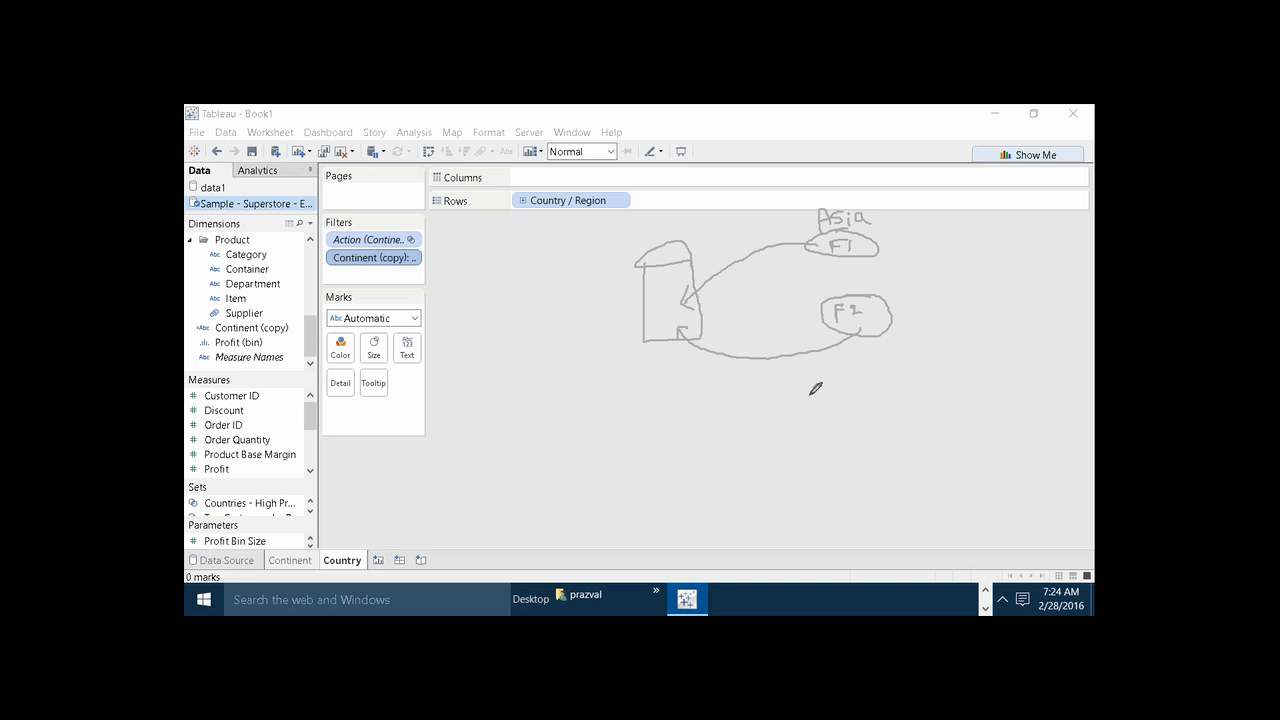
pyautogui.moveTo(762, 396)
pyautogui.mouseDown()
pyautogui.moveTo(764, 368)
pyautogui.moveTo(787, 380)
pyautogui.moveTo(846, 363)
pyautogui.moveTo(838, 372)
pyautogui.moveTo(853, 376)
pyautogui.mouseUp()
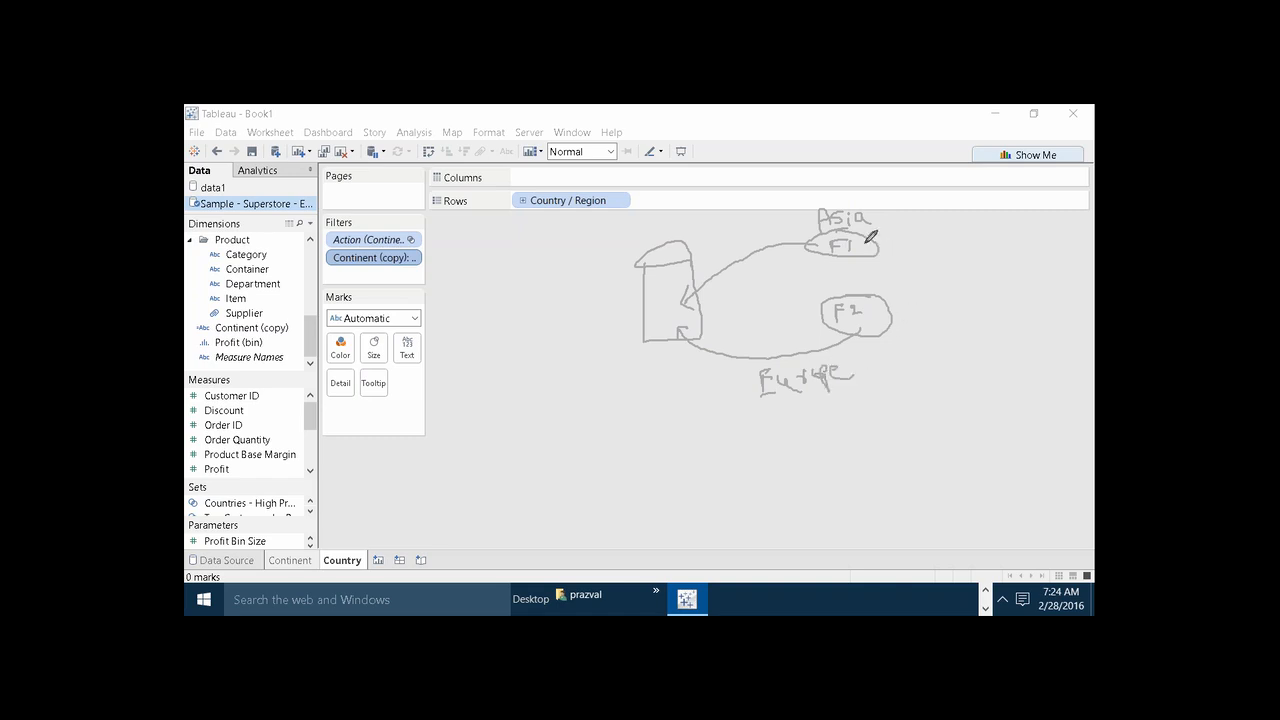
pyautogui.moveTo(876, 244); pyautogui.dragTo(929, 255)
pyautogui.moveTo(891, 306); pyautogui.dragTo(946, 294)
pyautogui.moveTo(943, 242)
pyautogui.mouseDown()
pyautogui.moveTo(966, 296)
pyautogui.moveTo(1006, 288)
pyautogui.moveTo(1004, 243)
pyautogui.moveTo(968, 230)
pyautogui.moveTo(941, 241)
pyautogui.moveTo(943, 254)
pyautogui.mouseUp()
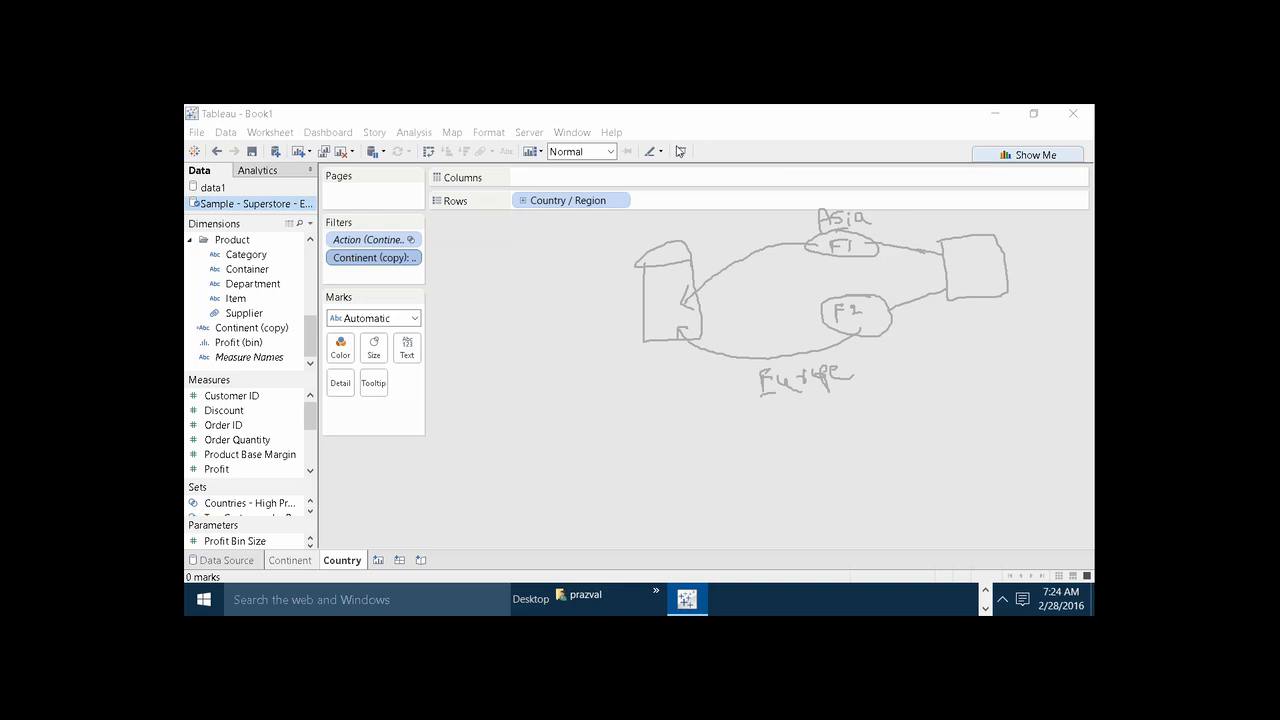
# - Run the filter action for Asia from the Continent sheet onto the Country sheet
pyautogui.click(300, 559)
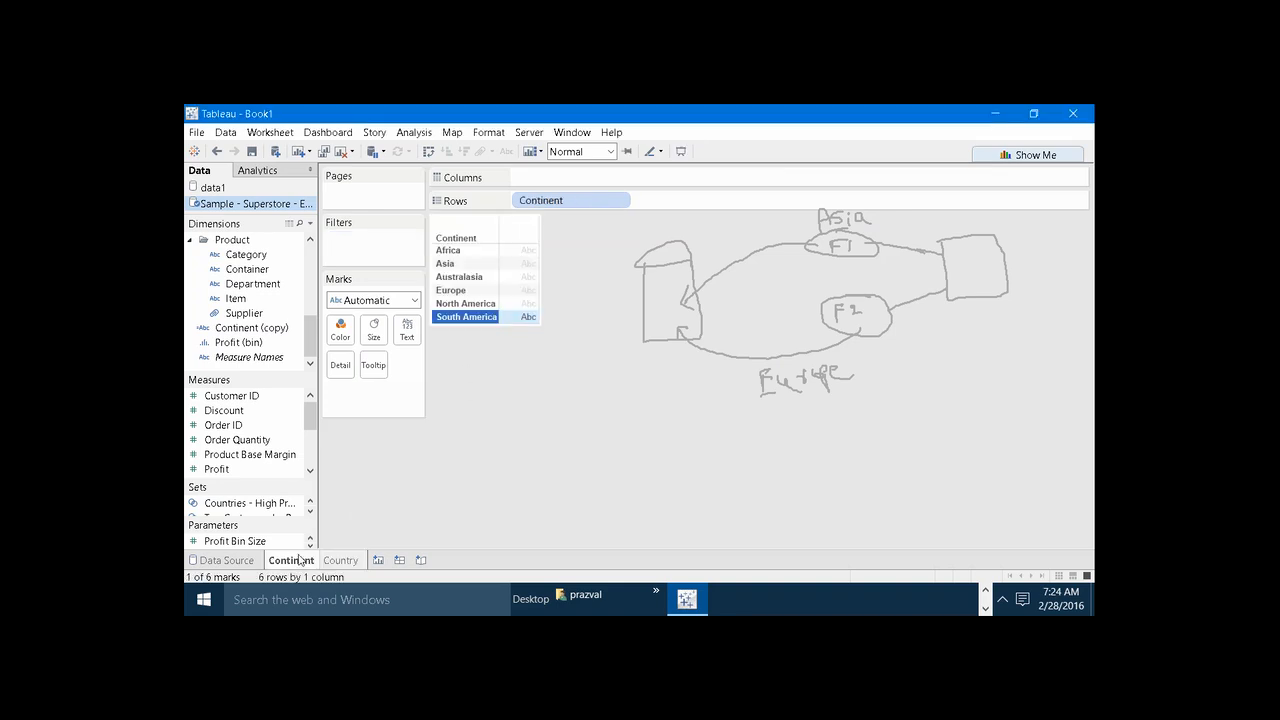
pyautogui.click(449, 265)
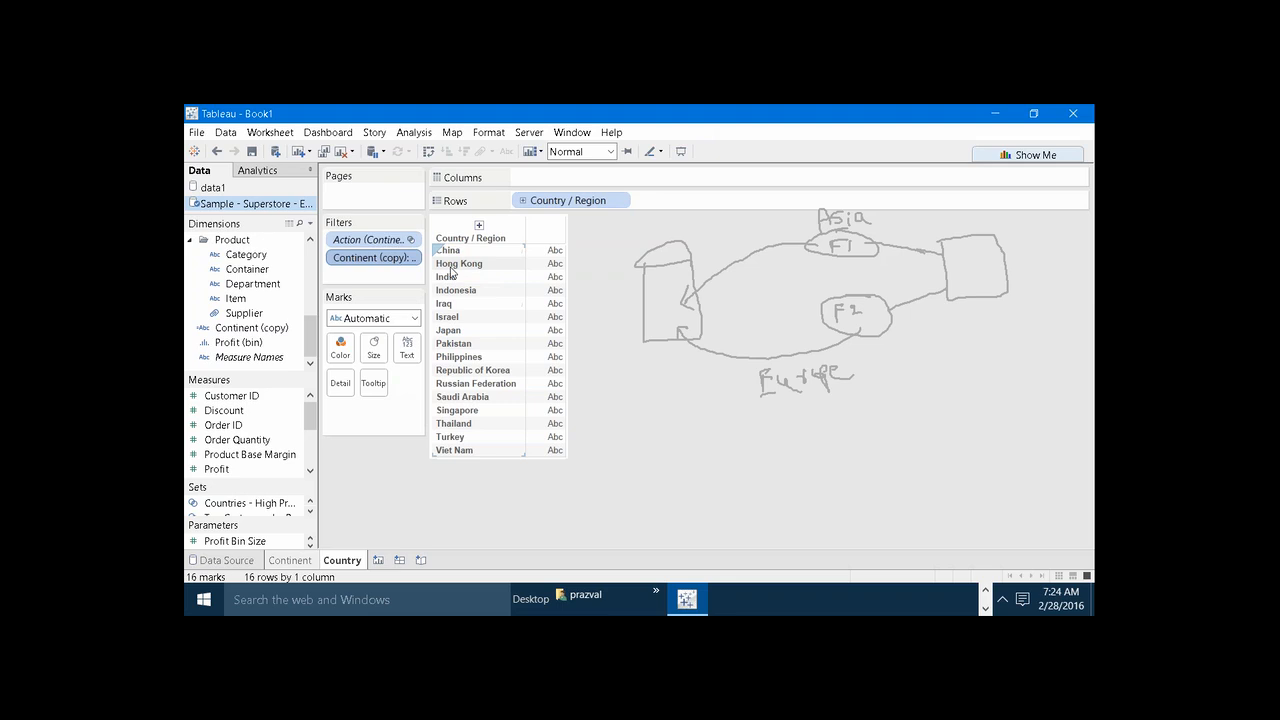
# - Check which continents the Action (Continent) and Continent (copy) filters select after running the Asia action
pyautogui.rightClick(388, 247)
pyautogui.click(420, 251)
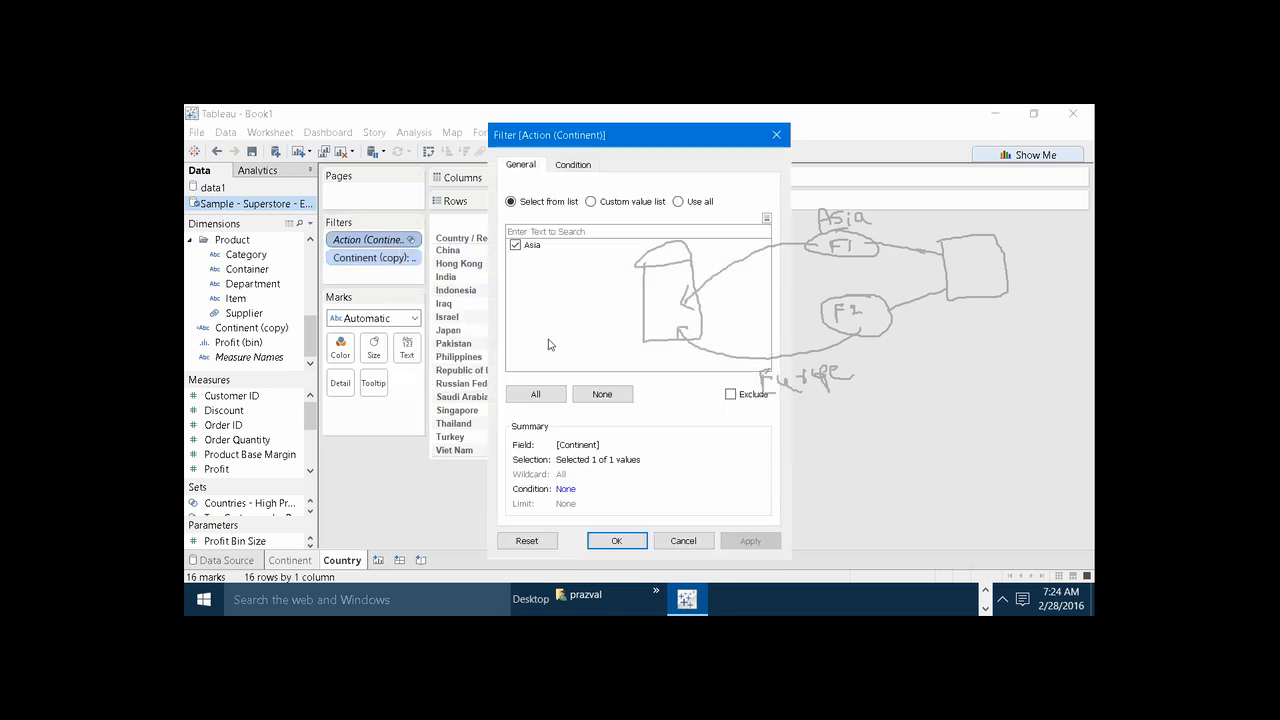
pyautogui.click(620, 540)
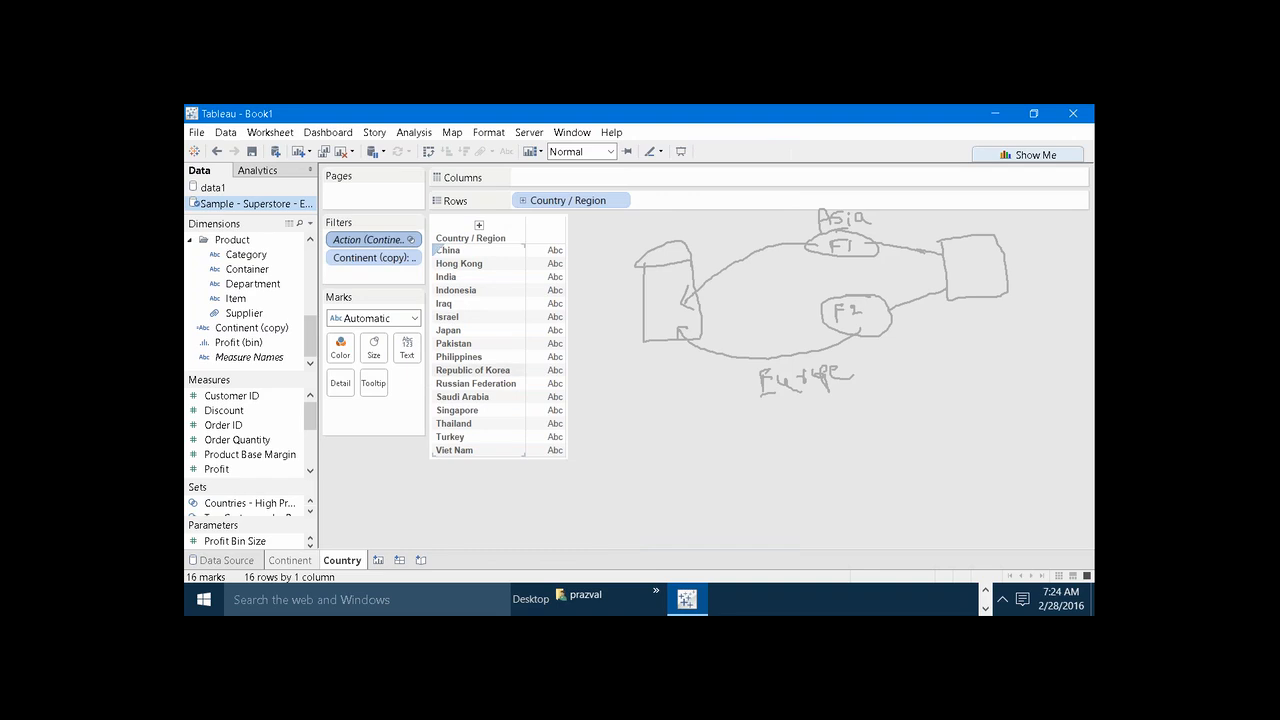
pyautogui.rightClick(370, 259)
pyautogui.click(379, 277)
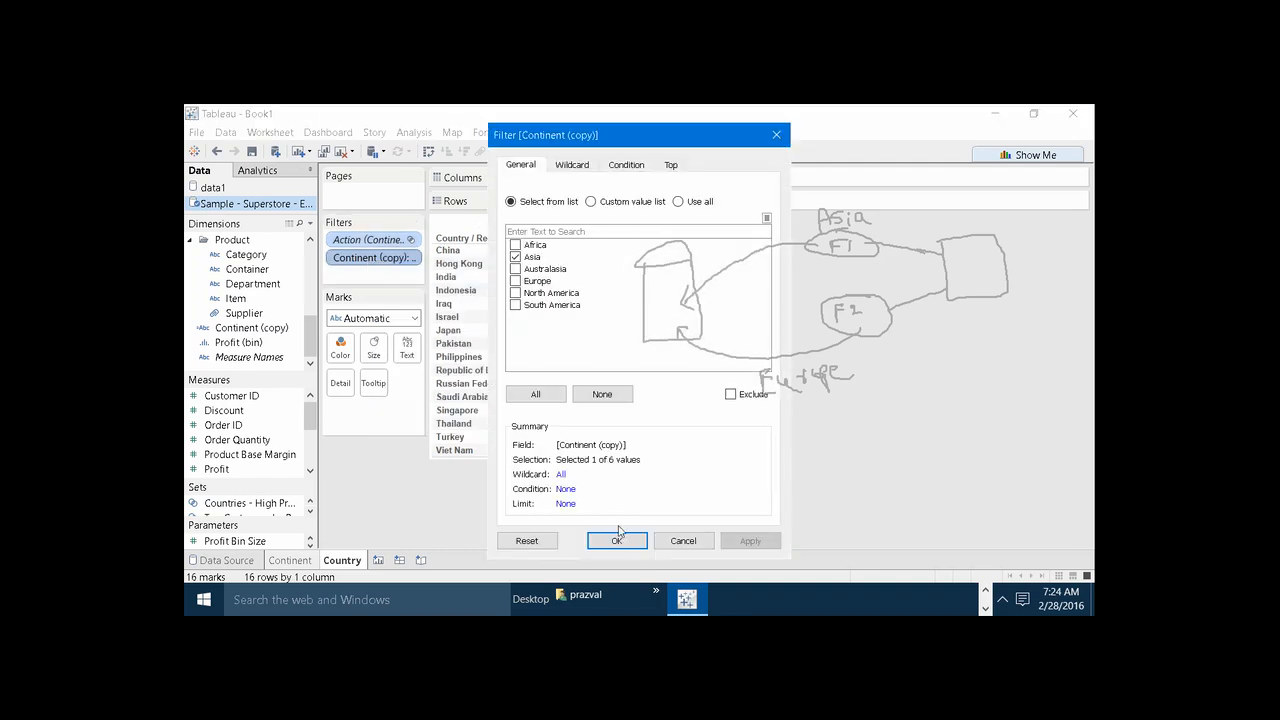
pyautogui.click(618, 540)
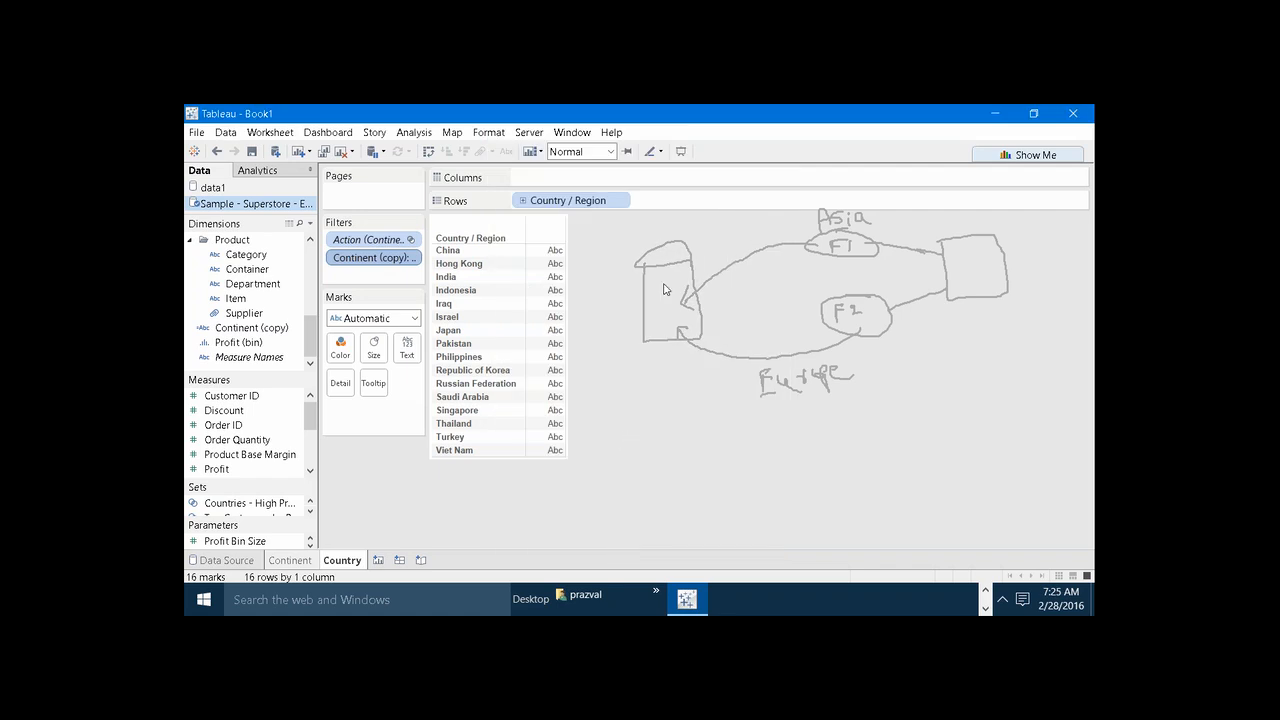
# - Cross out "Europe" in the sketch, write "Asia" below it, mark the output box, and clear all the annotations
pyautogui.click(703, 148)
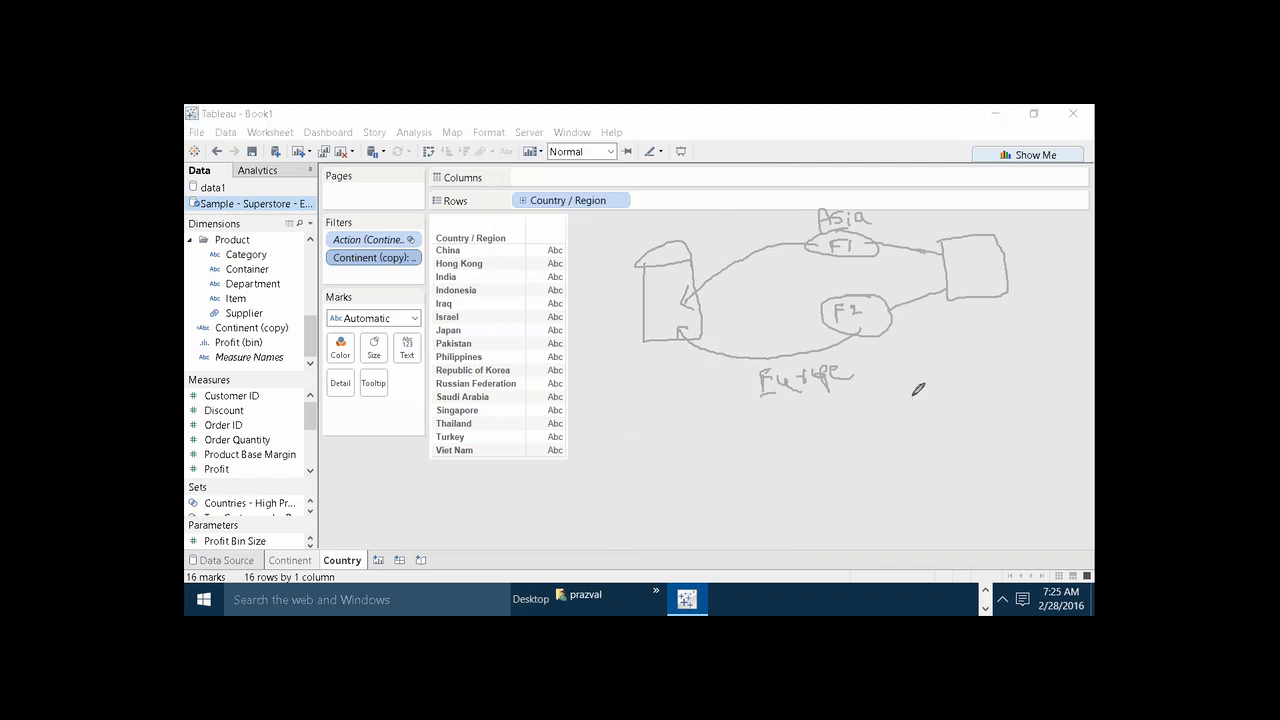
pyautogui.moveTo(782, 372)
pyautogui.mouseDown()
pyautogui.moveTo(760, 382)
pyautogui.moveTo(868, 352)
pyautogui.mouseUp()
pyautogui.moveTo(830, 426)
pyautogui.mouseDown()
pyautogui.moveTo(843, 400)
pyautogui.moveTo(837, 411)
pyautogui.moveTo(864, 398)
pyautogui.moveTo(855, 414)
pyautogui.moveTo(859, 397)
pyautogui.moveTo(886, 414)
pyautogui.mouseUp()
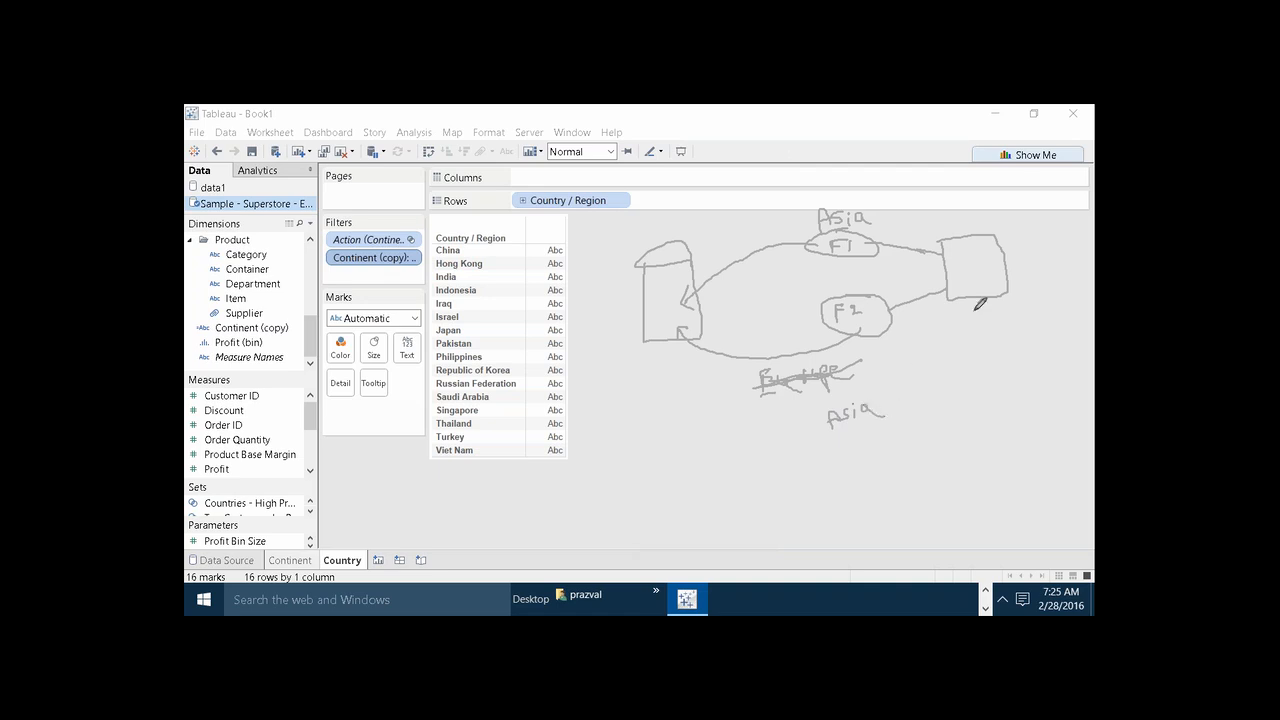
pyautogui.moveTo(954, 273)
pyautogui.mouseDown()
pyautogui.moveTo(994, 262)
pyautogui.moveTo(978, 250)
pyautogui.moveTo(981, 277)
pyautogui.moveTo(961, 294)
pyautogui.mouseUp()
pyautogui.moveTo(975, 238); pyautogui.dragTo(975, 286)
pyautogui.click(791, 143)
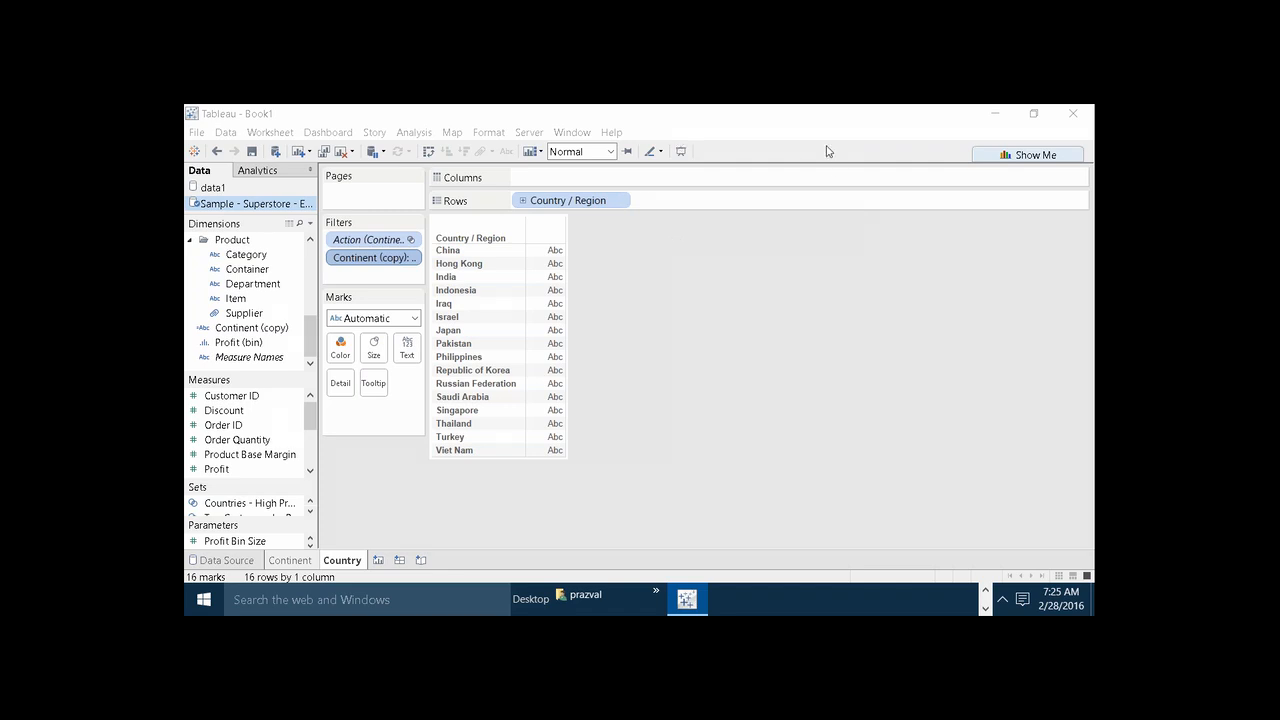
# - Edit the Filter1 worksheet action so its target filters use Selected Fields
pyautogui.click(270, 132)
pyautogui.click(295, 228)
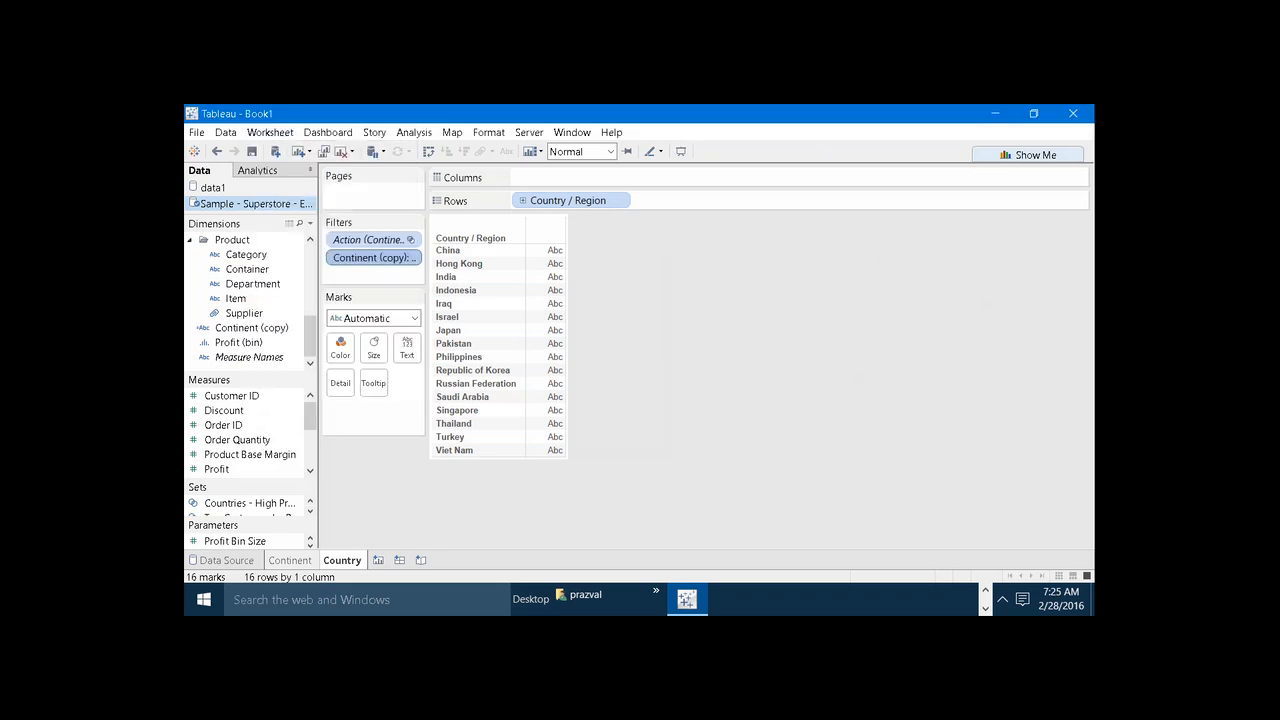
pyautogui.click(471, 318)
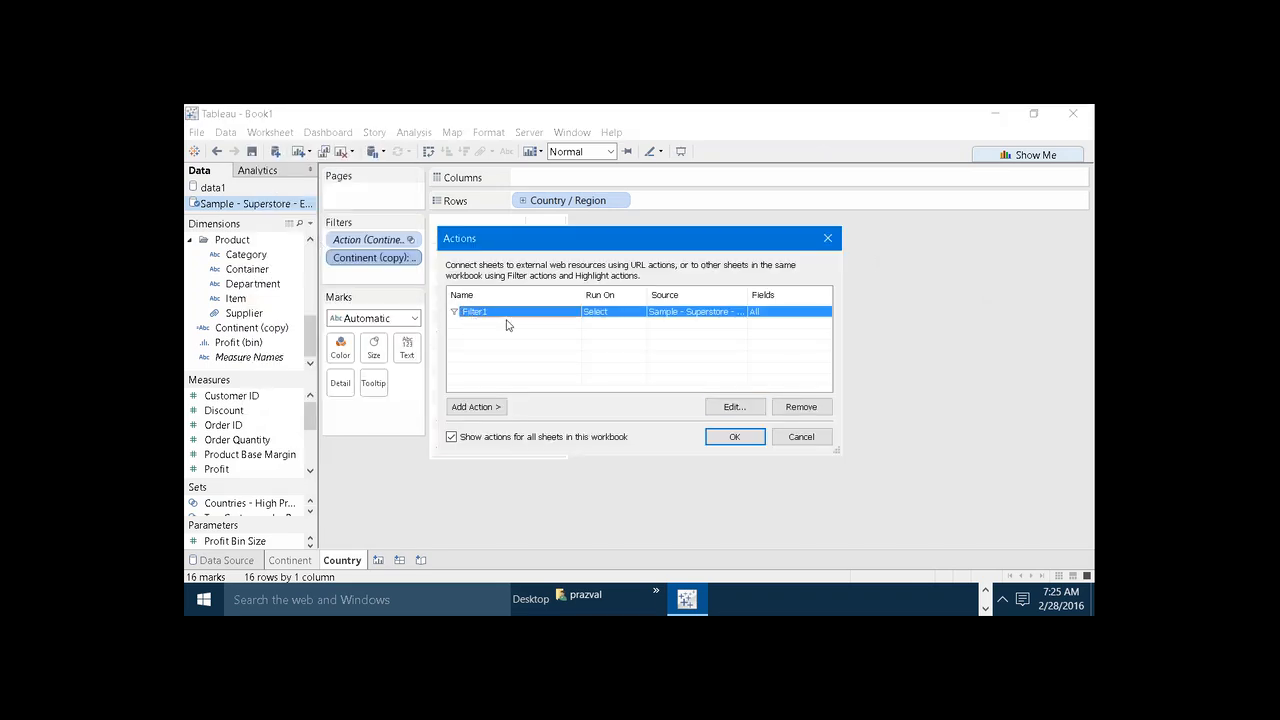
pyautogui.click(722, 412)
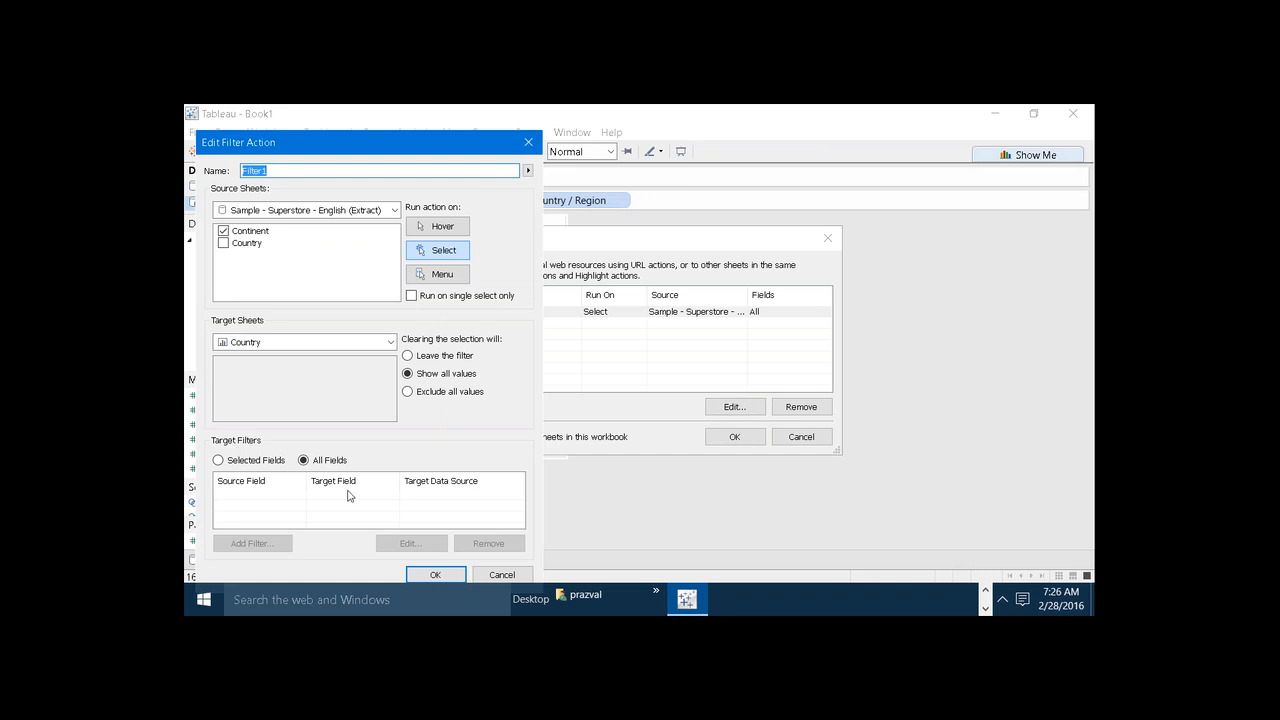
pyautogui.click(219, 461)
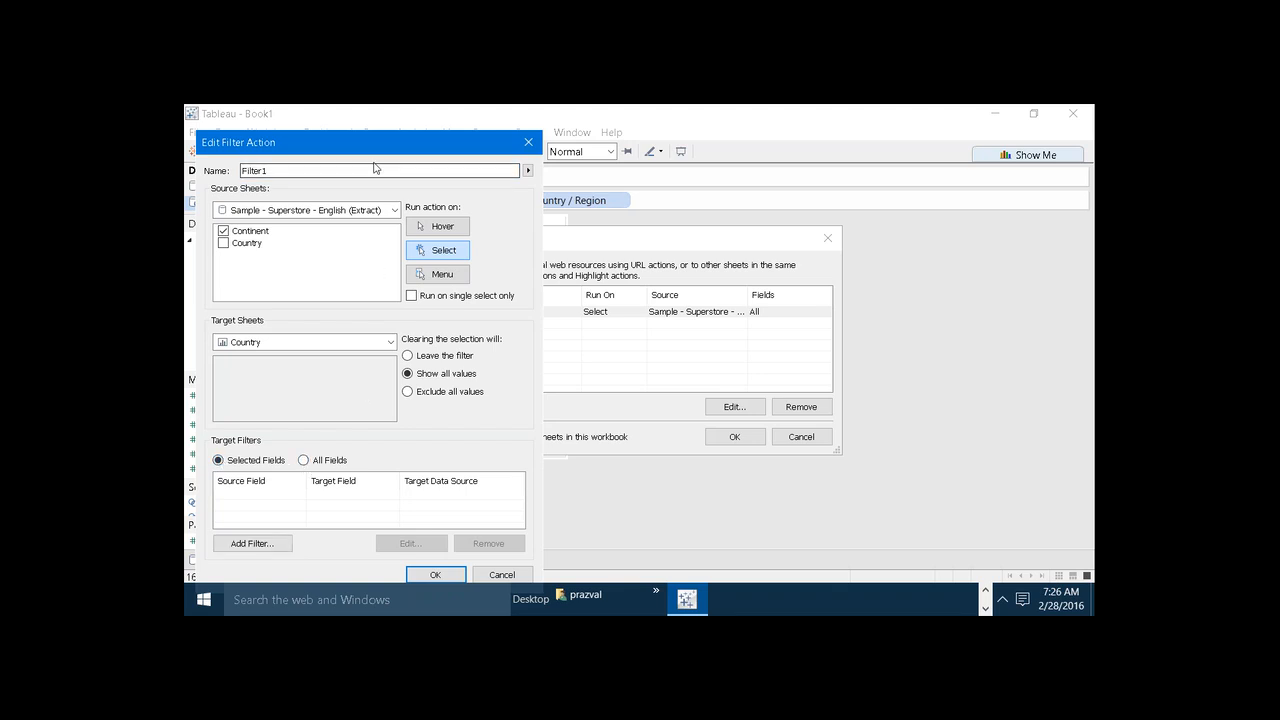
# - Add a target filter to the Filter1 action mapping source field Continent to target field Country / Region, and apply the action changes
pyautogui.moveTo(372, 150); pyautogui.dragTo(399, 128)
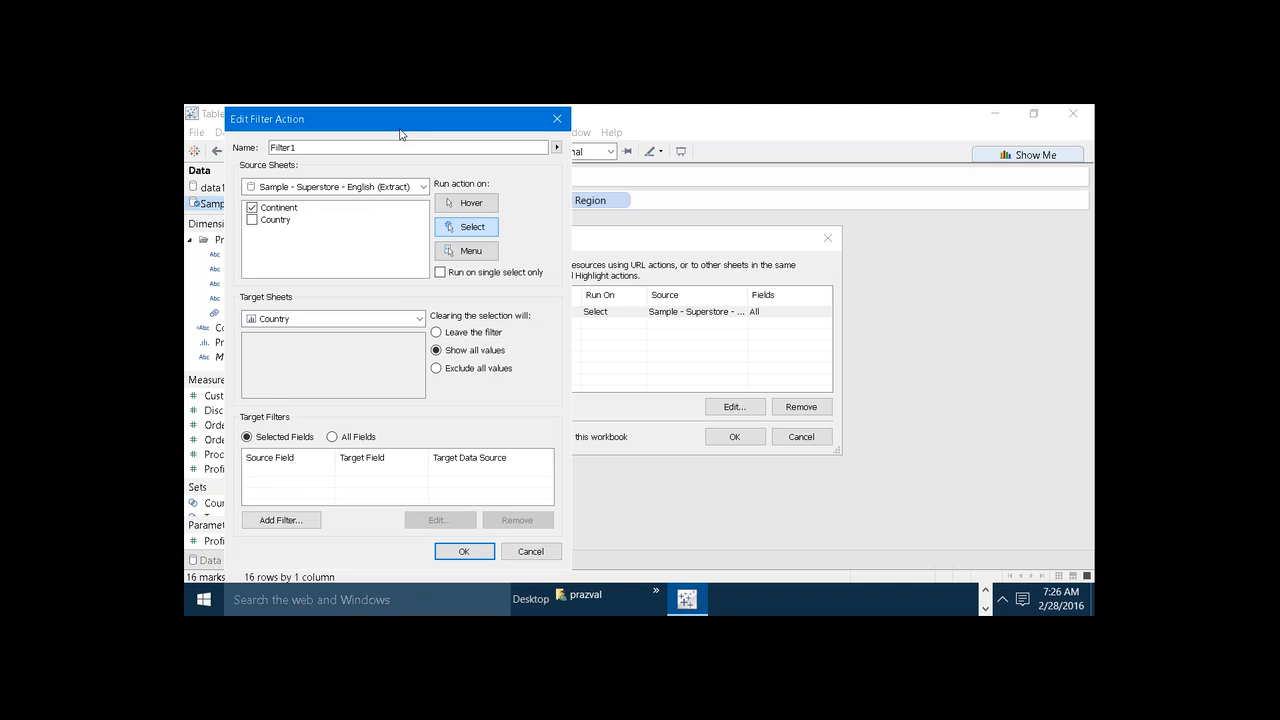
pyautogui.click(312, 520)
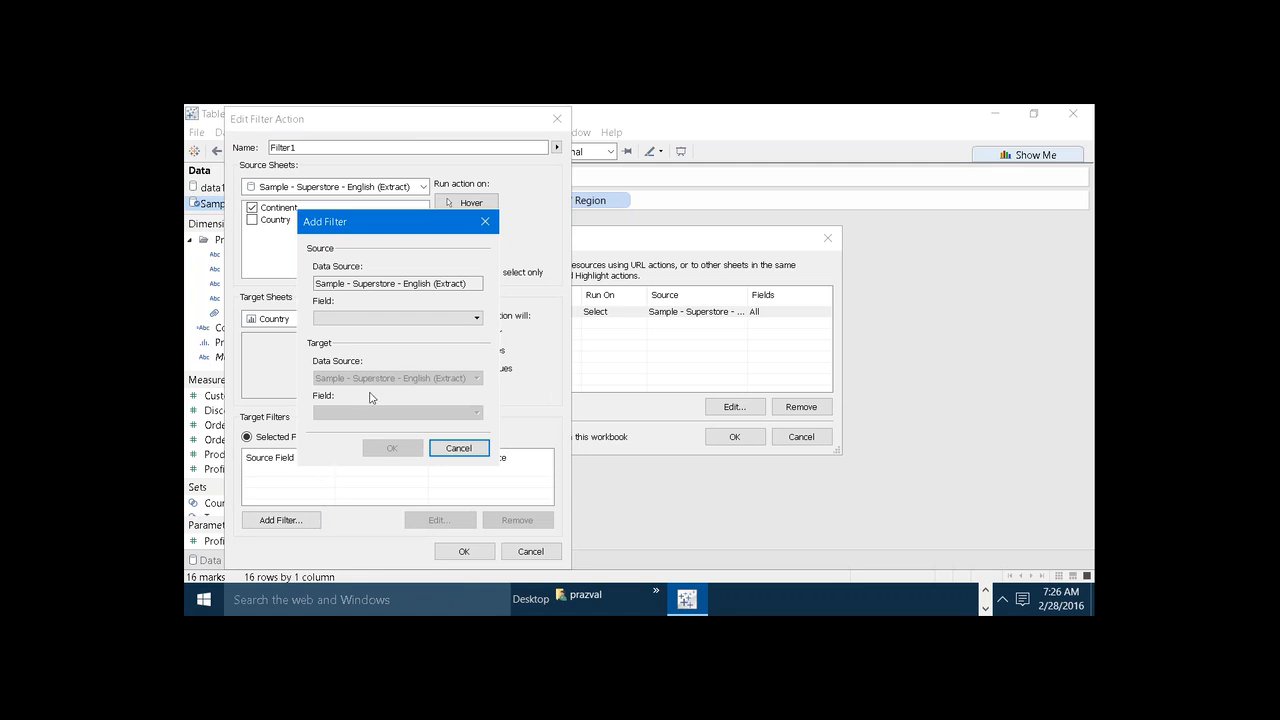
pyautogui.click(401, 318)
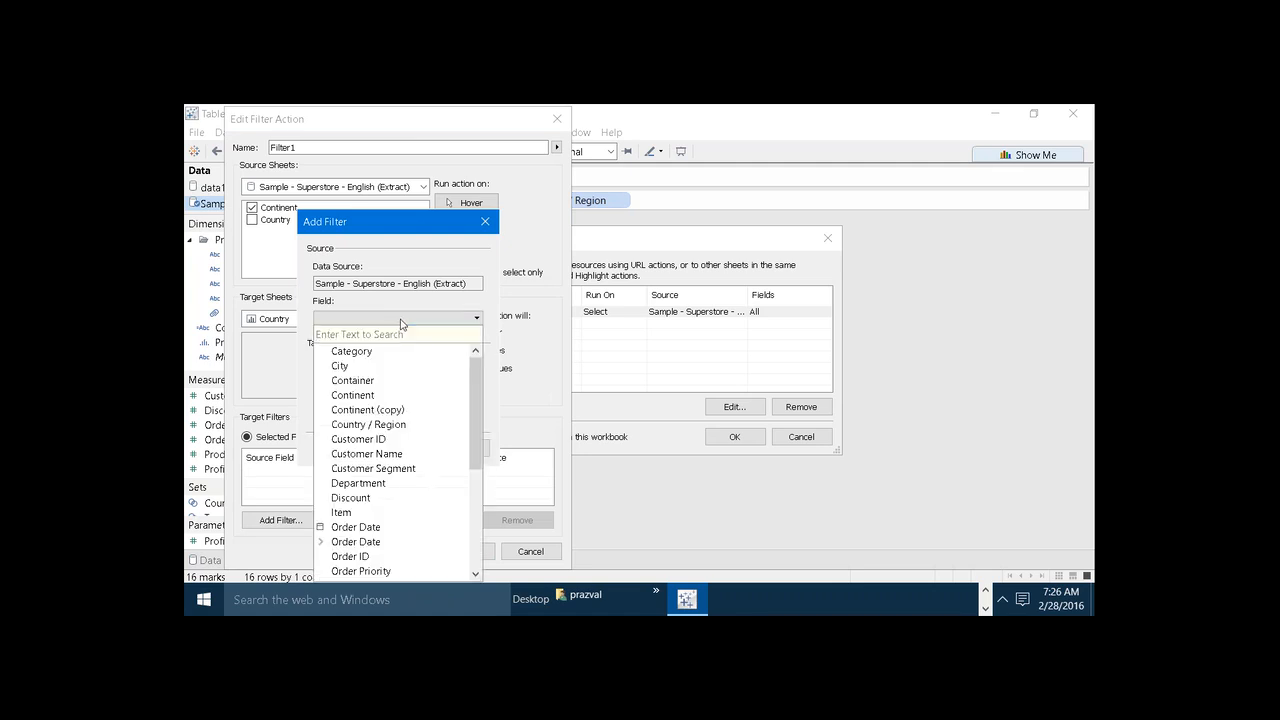
pyautogui.click(384, 396)
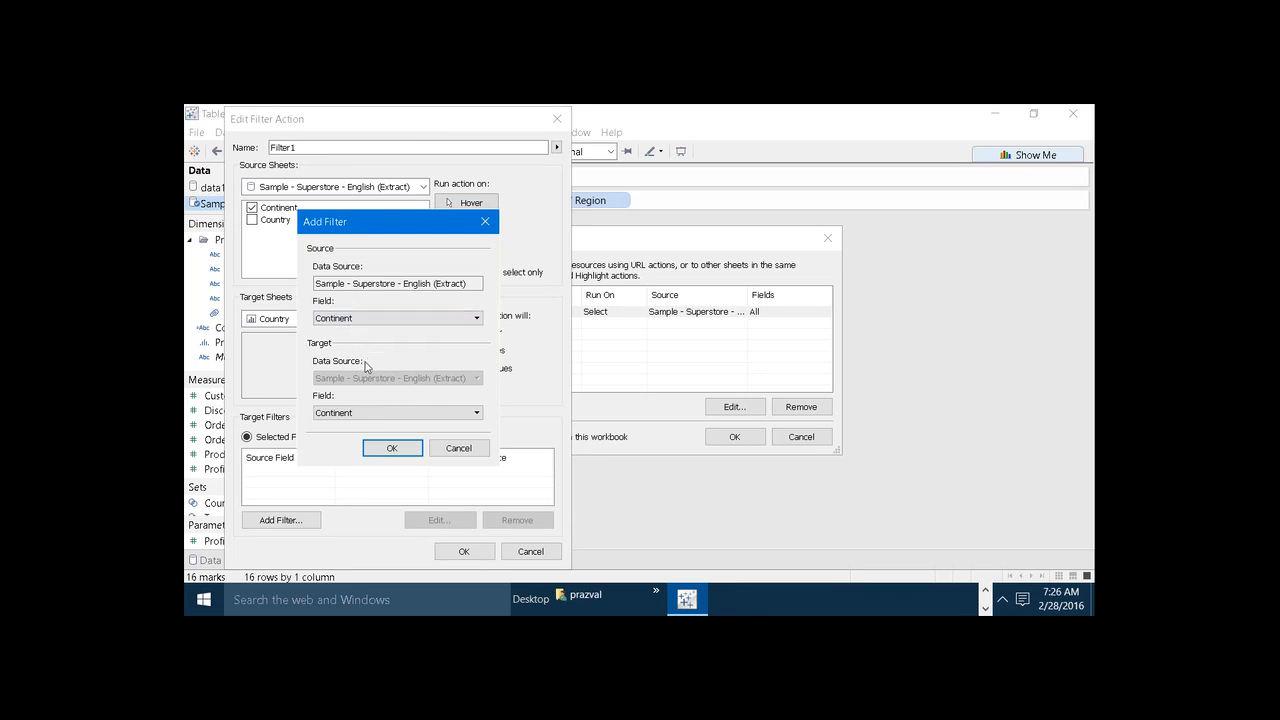
pyautogui.click(370, 413)
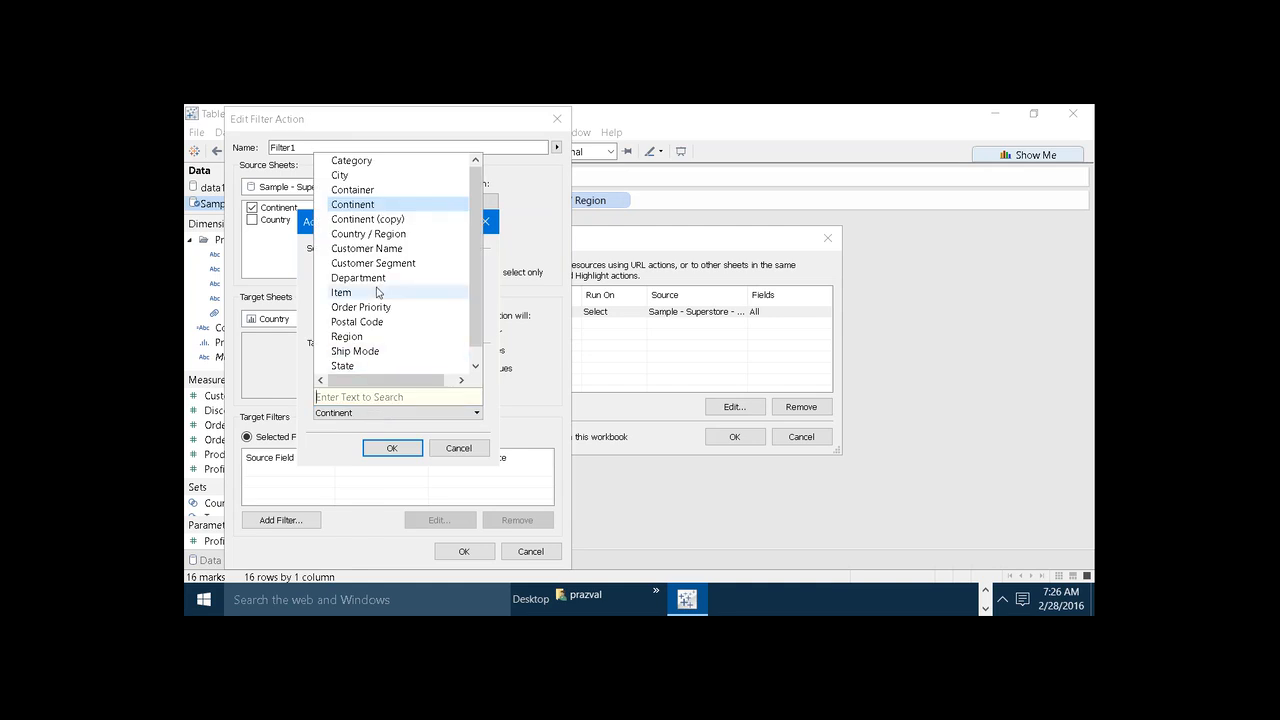
pyautogui.click(370, 236)
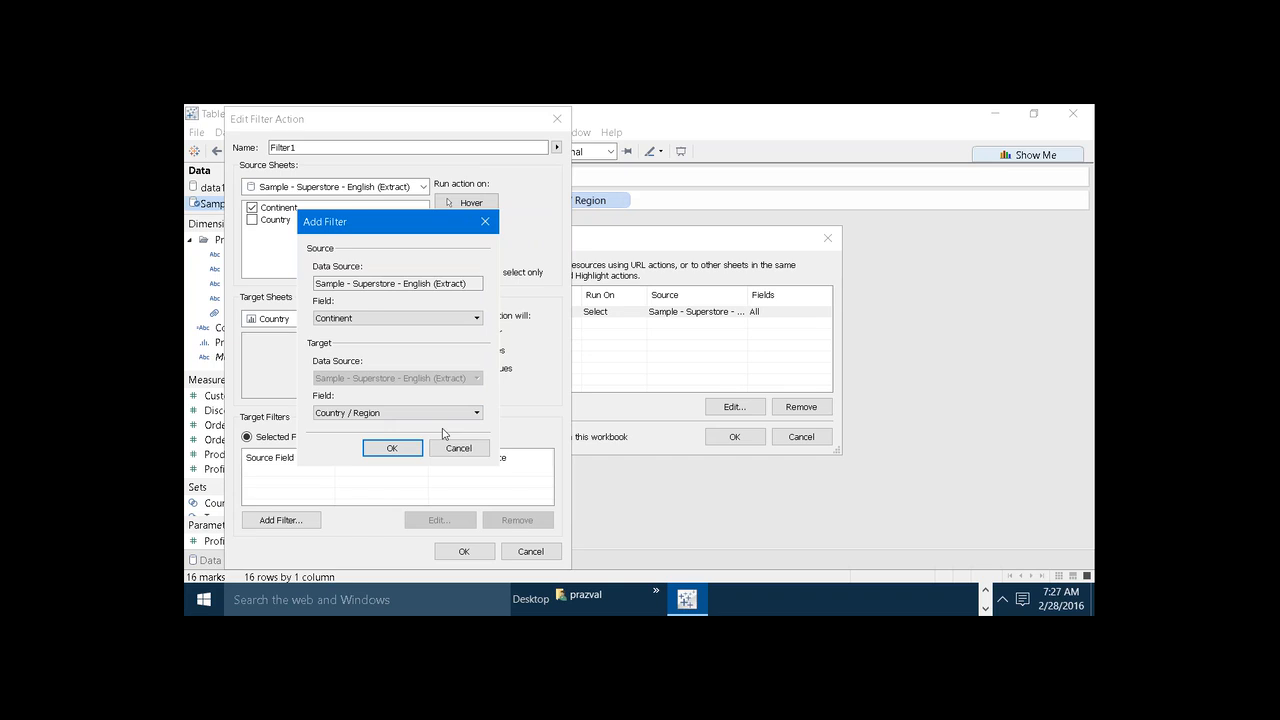
pyautogui.click(394, 448)
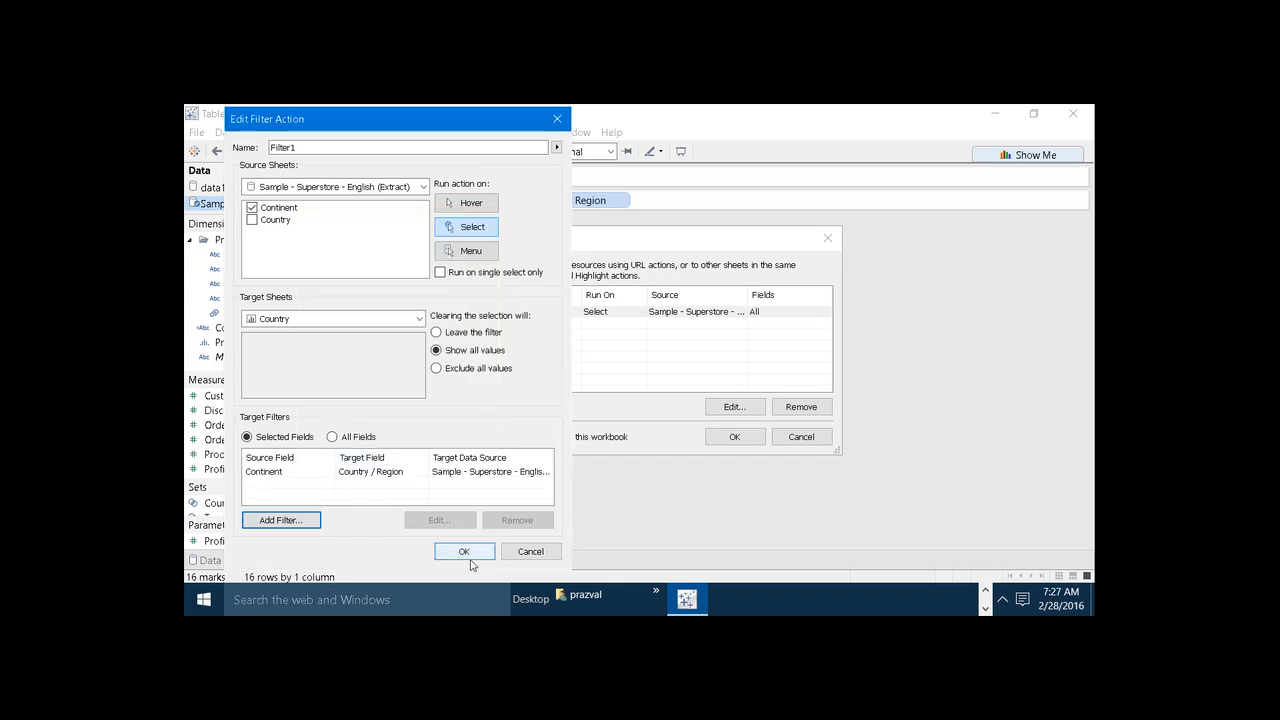
pyautogui.click(467, 556)
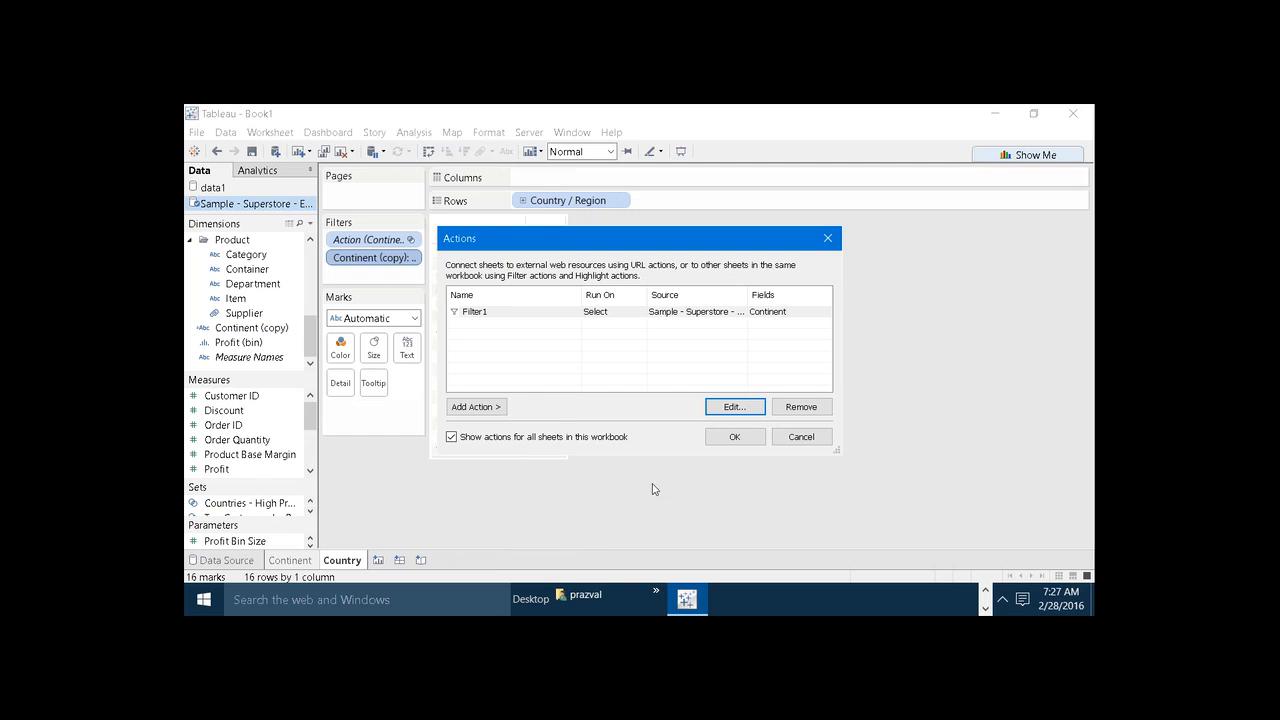
pyautogui.click(737, 437)
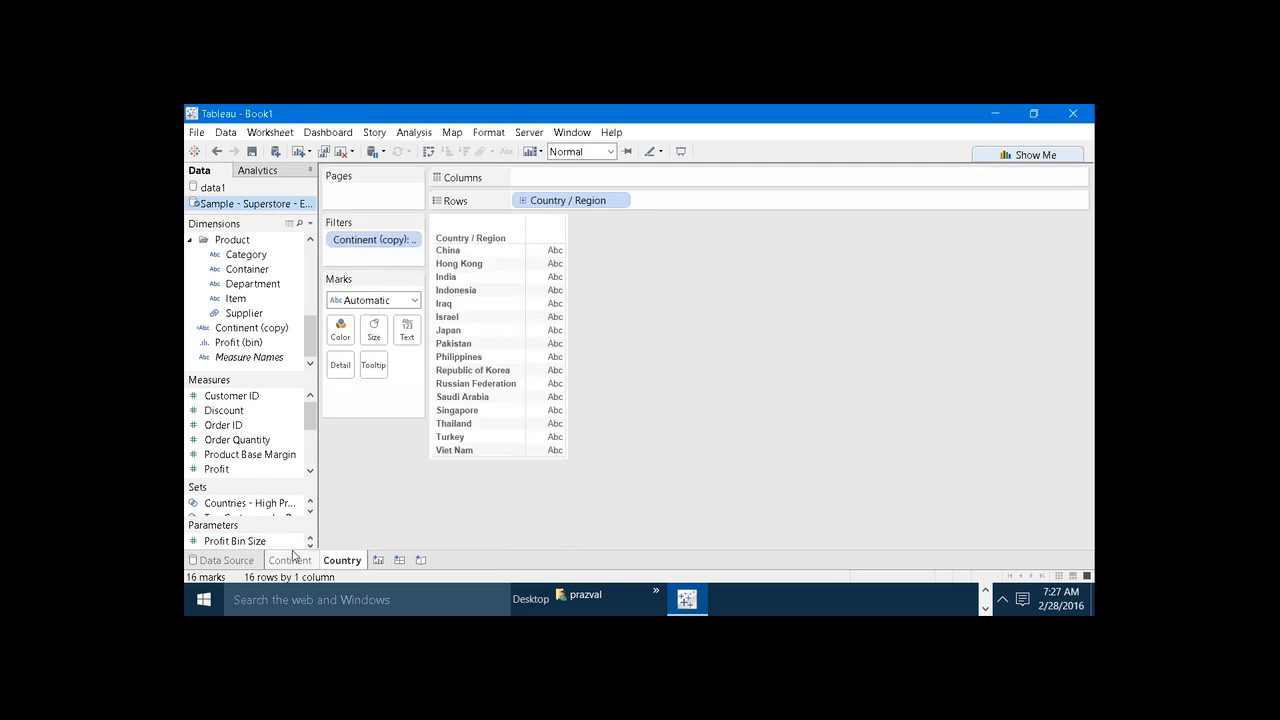
# - Run the filter action for Europe from the Continent sheet, and remove the Continent (copy) filter from the Country sheet
pyautogui.click(293, 558)
pyautogui.click(476, 470)
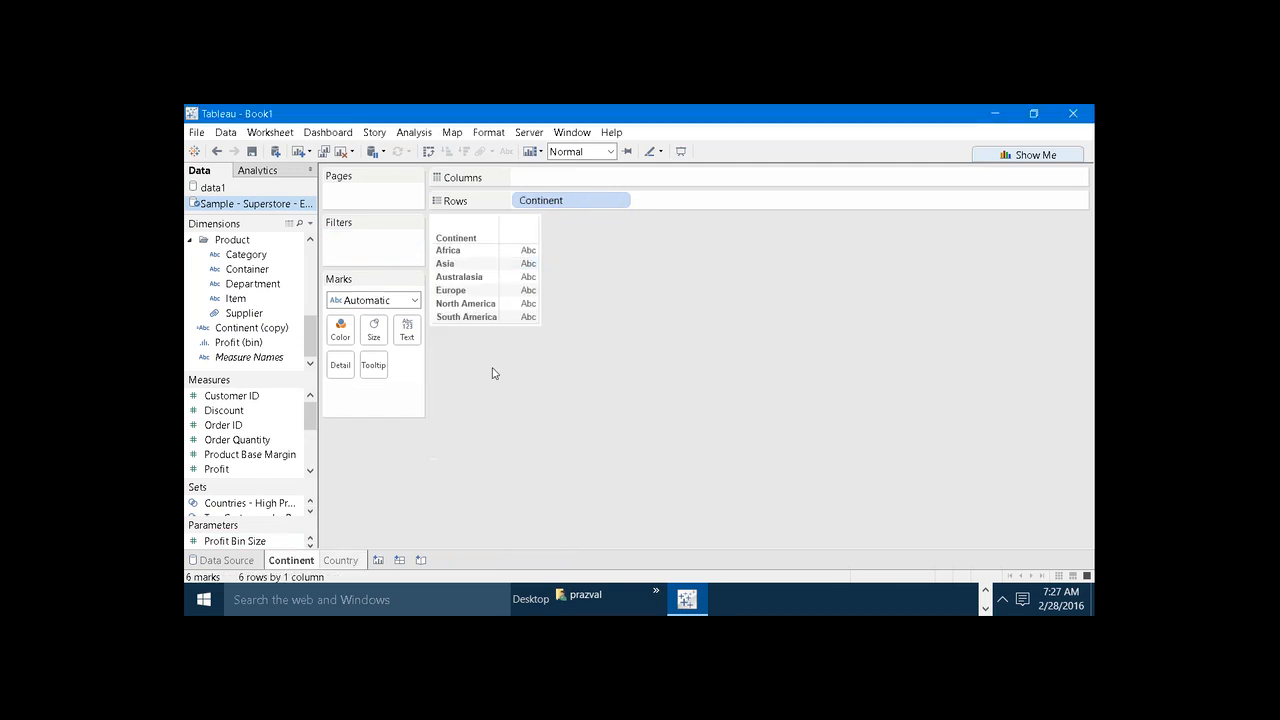
pyautogui.click(458, 292)
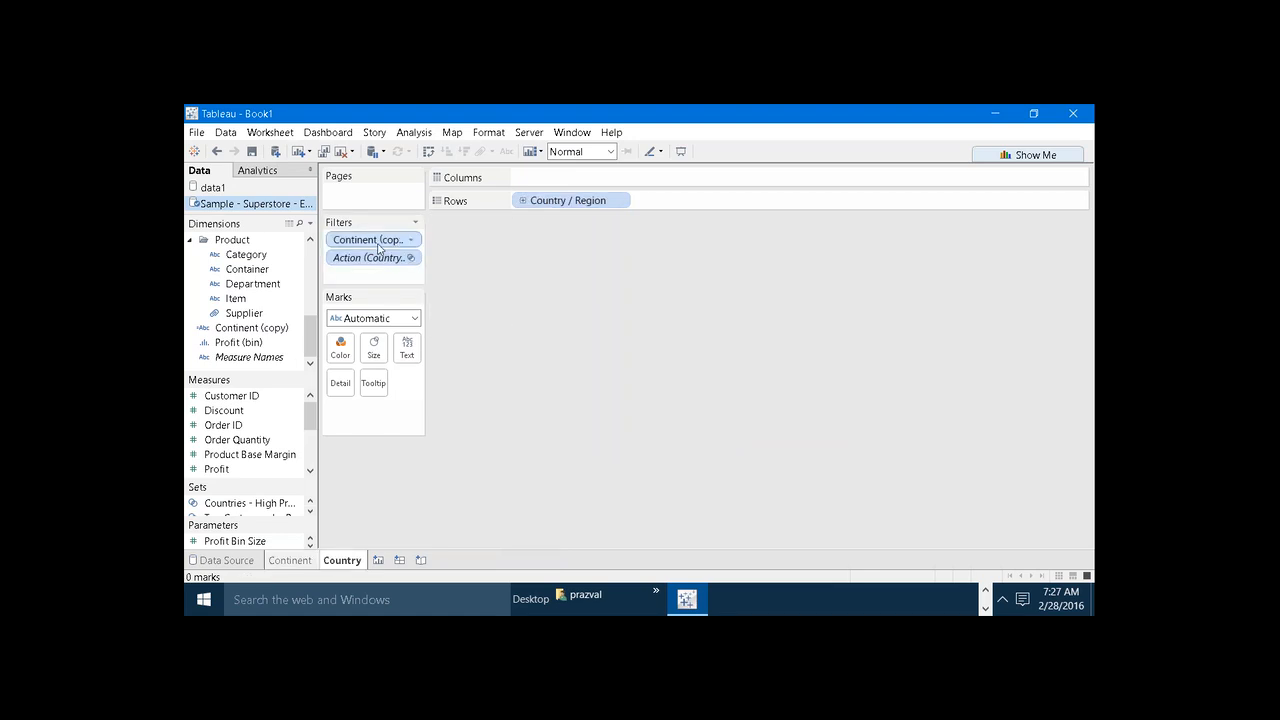
pyautogui.moveTo(376, 244); pyautogui.dragTo(407, 472)
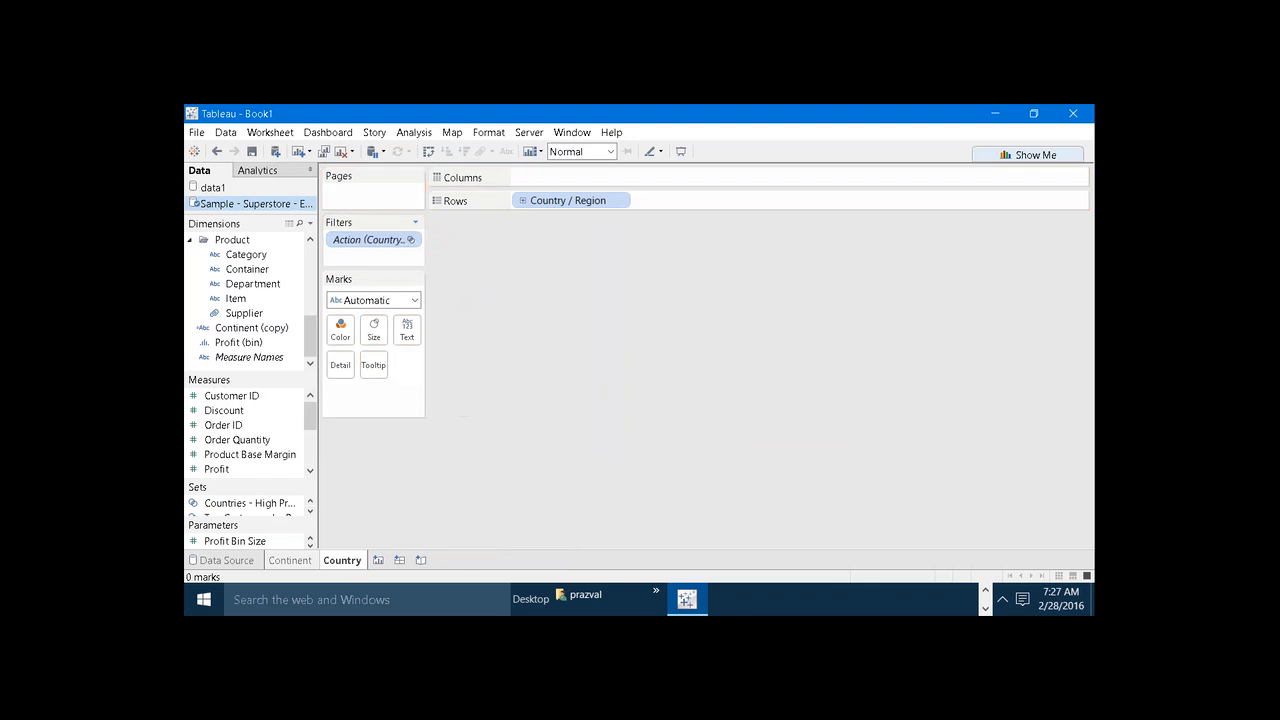
# - Inspect the value list and selection summary of the Action (Country / Region) filter on the Country sheet
pyautogui.rightClick(367, 245)
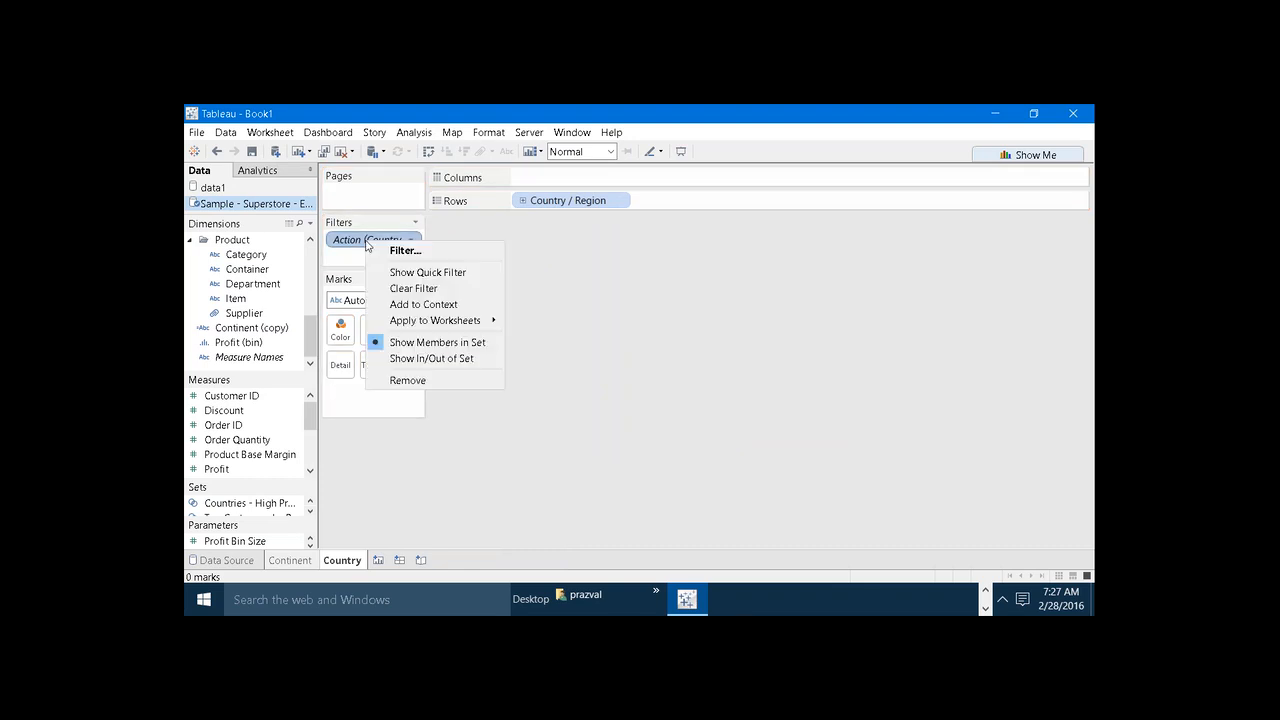
pyautogui.click(378, 255)
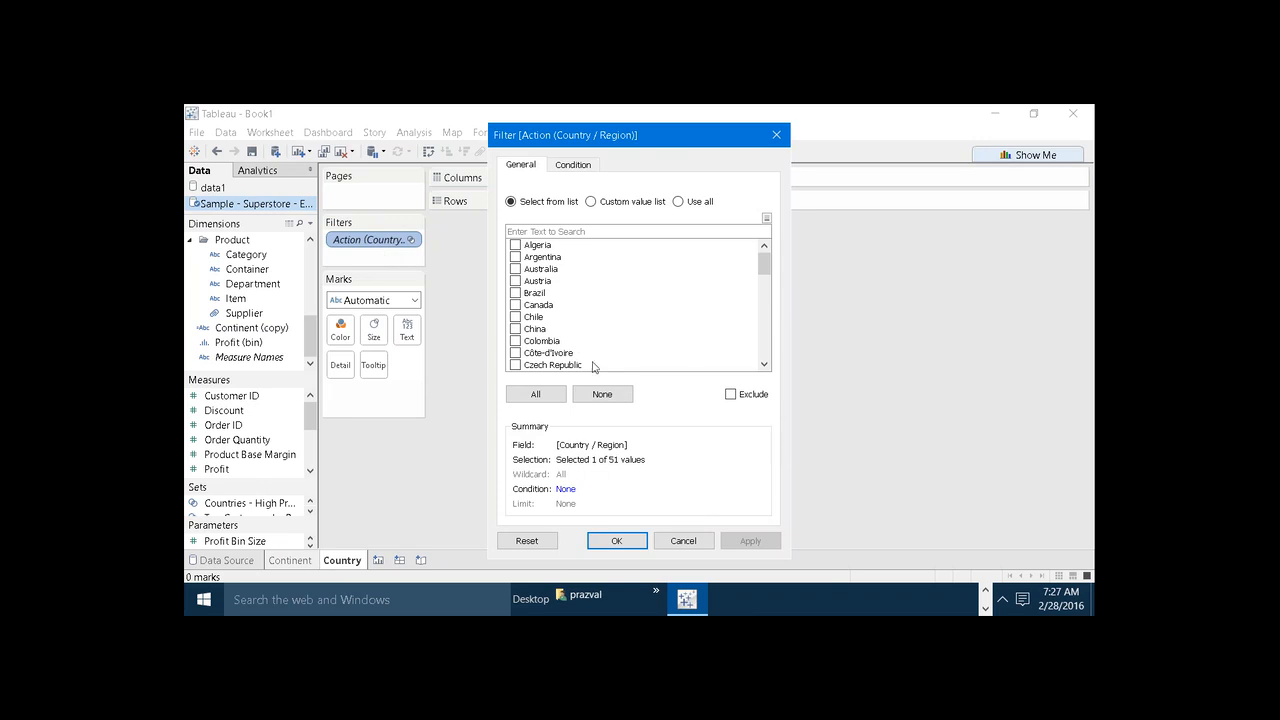
pyautogui.click(684, 541)
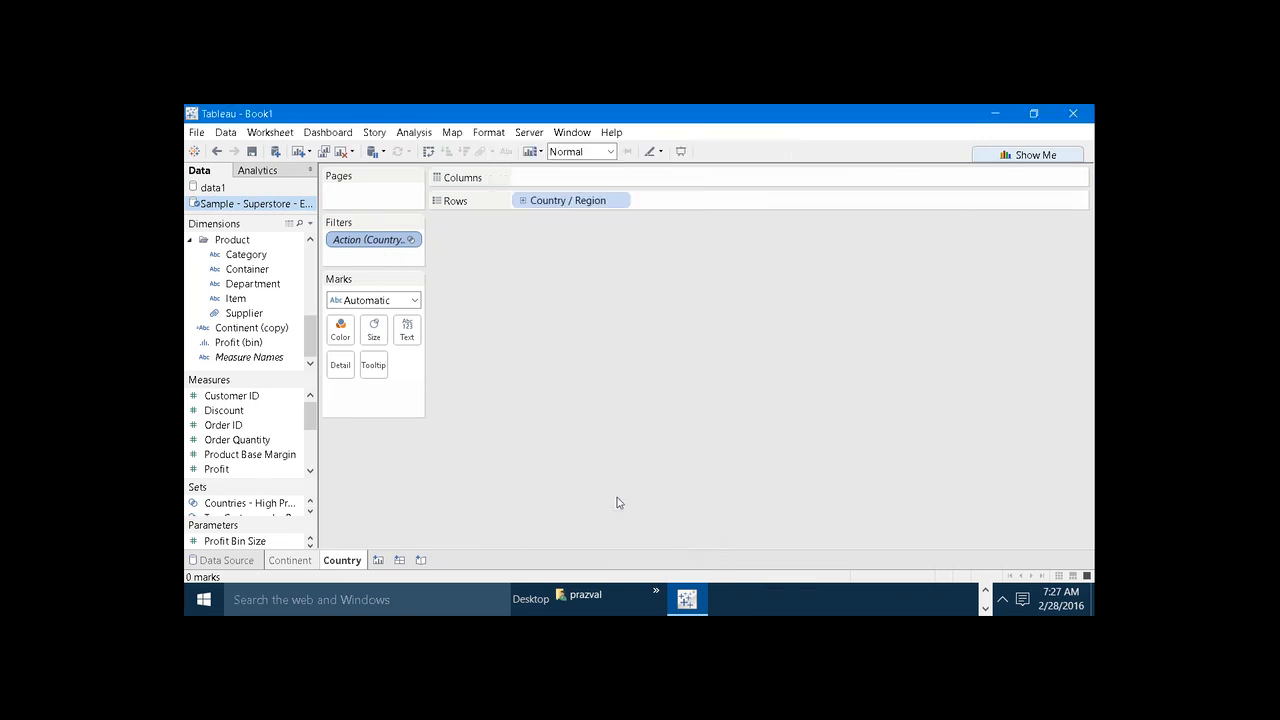
# - Open the Continent to Country / Region target filter of the Filter1 worksheet action to review its source and target fields
pyautogui.click(268, 133)
pyautogui.moveTo(295, 179)
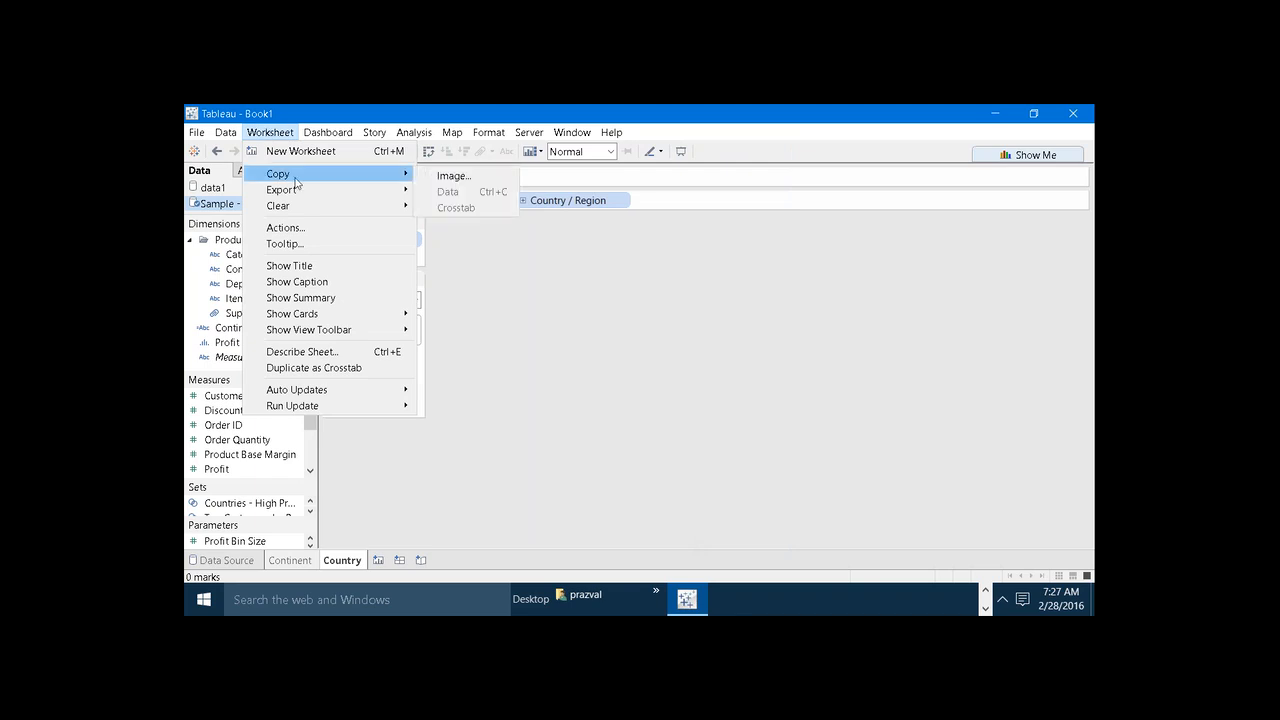
pyautogui.click(300, 228)
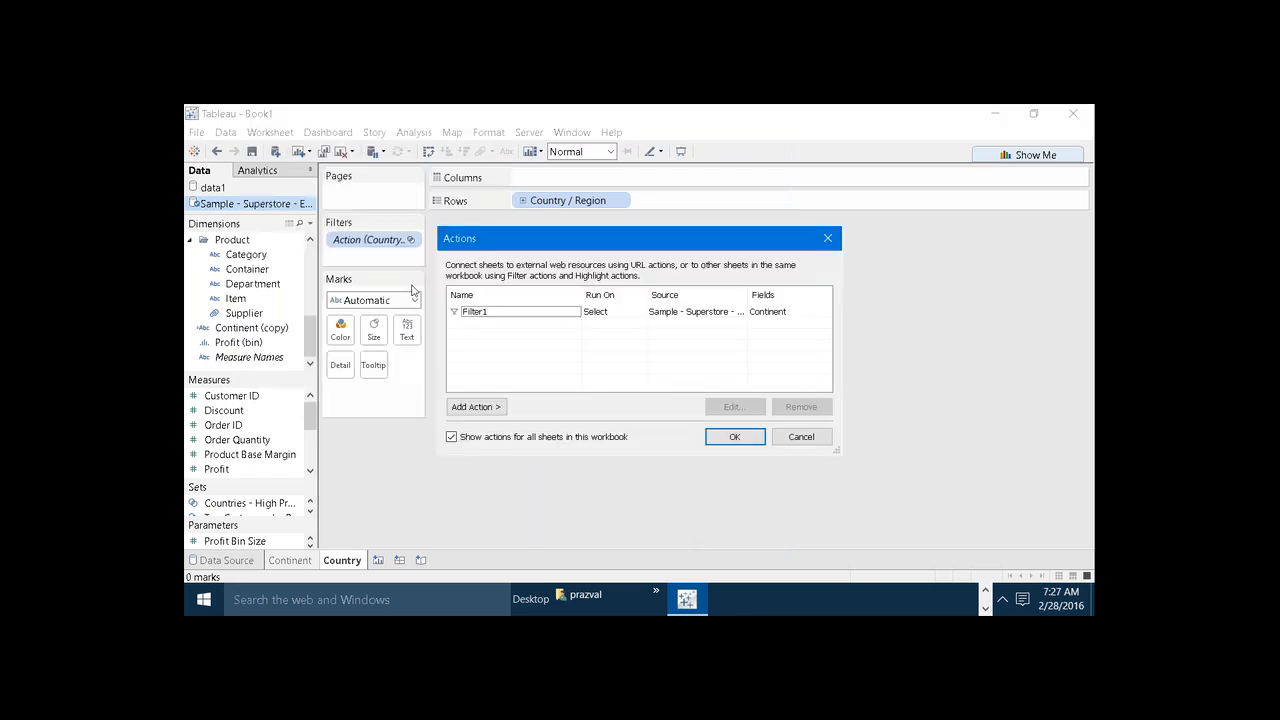
pyautogui.click(472, 314)
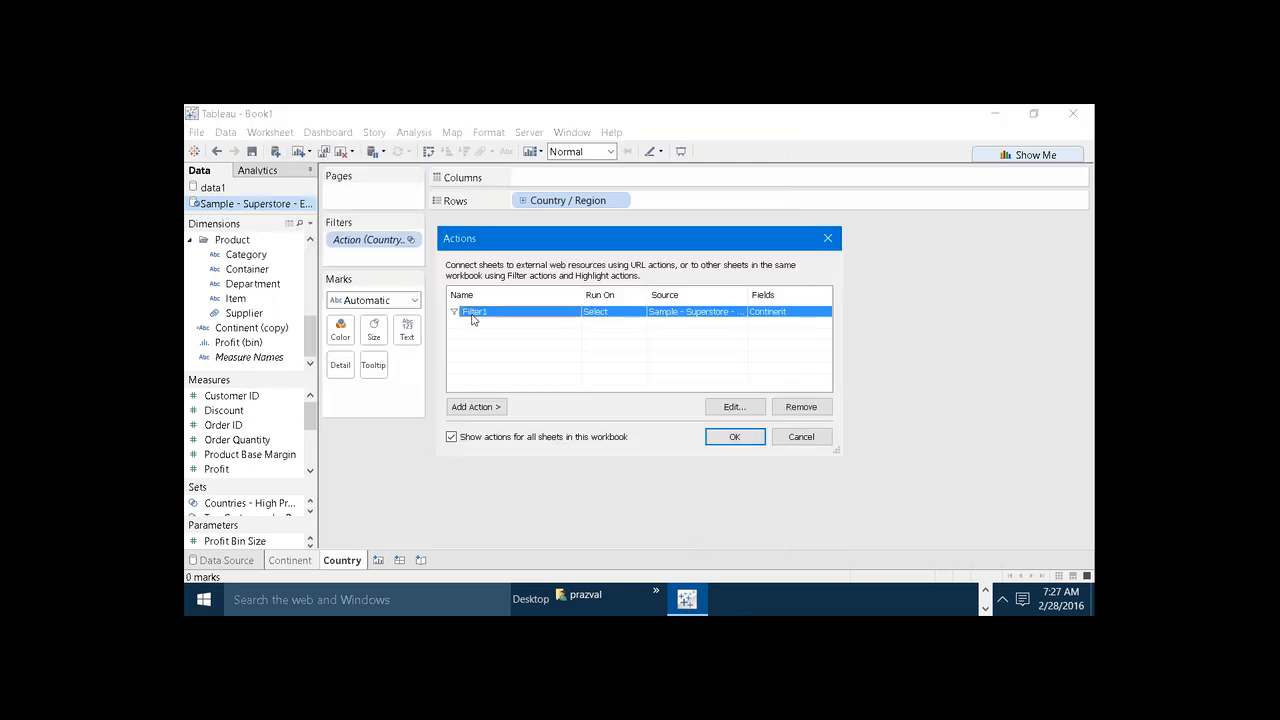
pyautogui.click(755, 412)
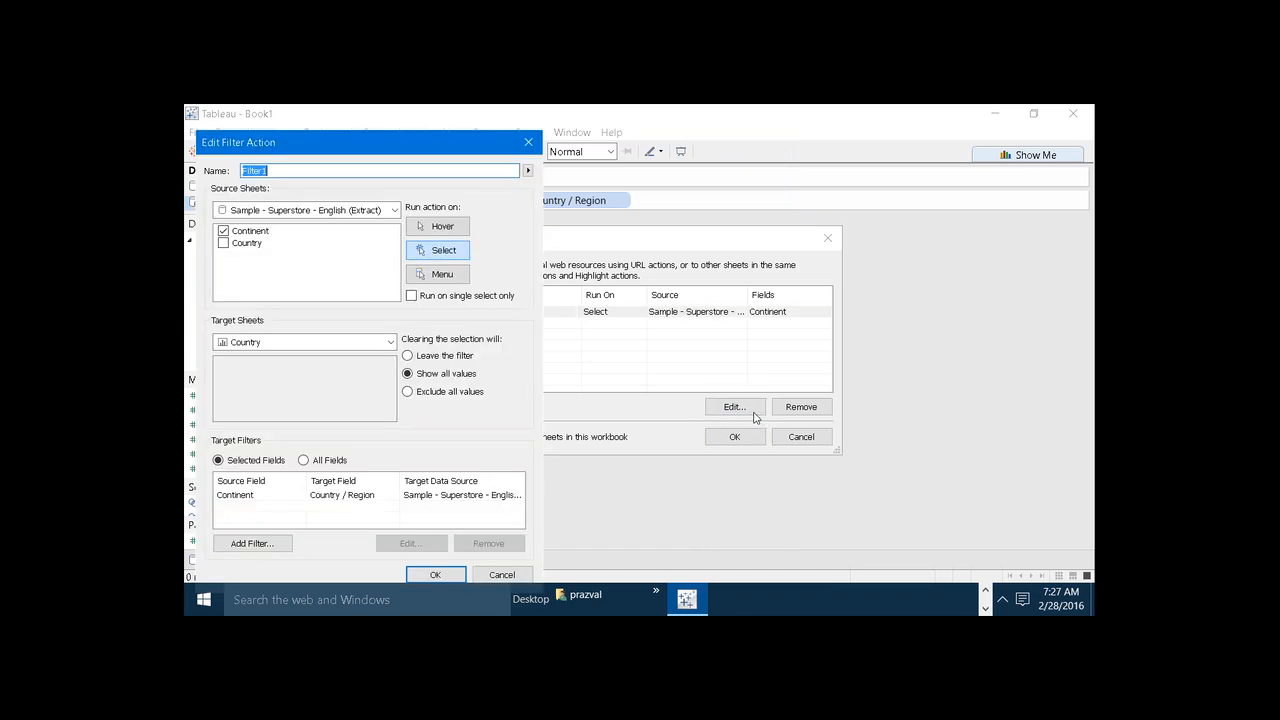
pyautogui.click(343, 499)
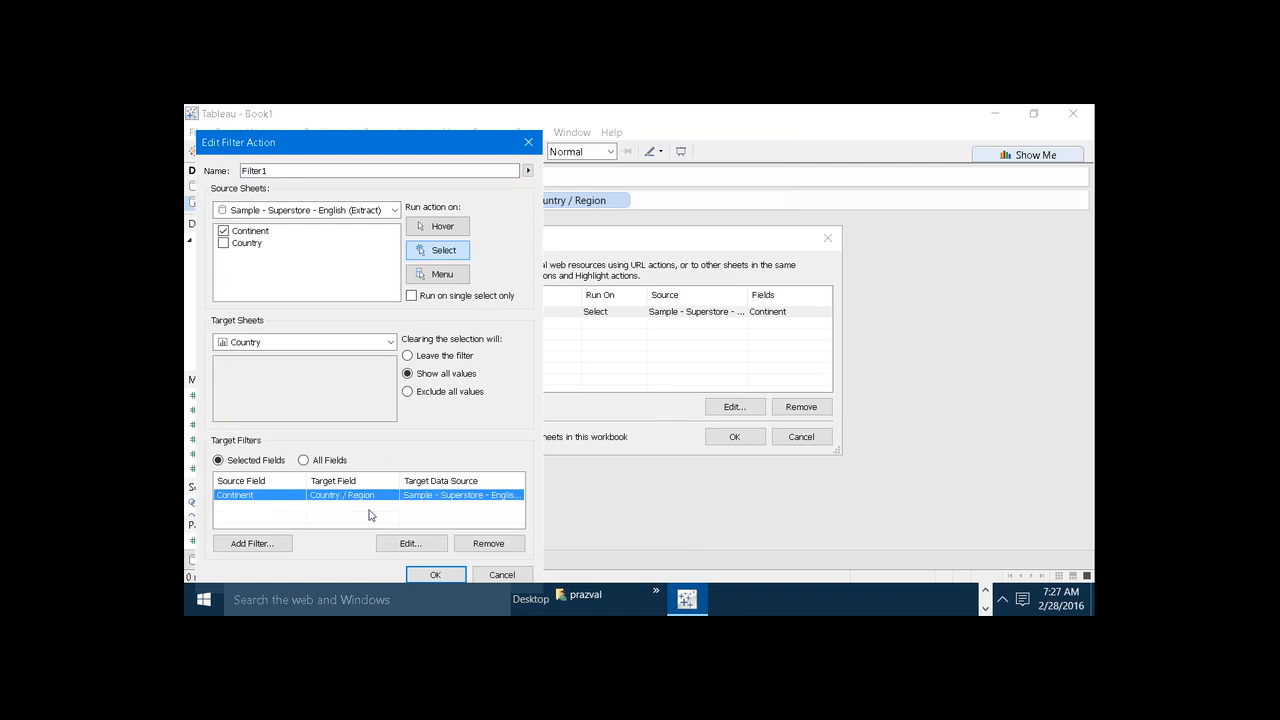
pyautogui.click(390, 543)
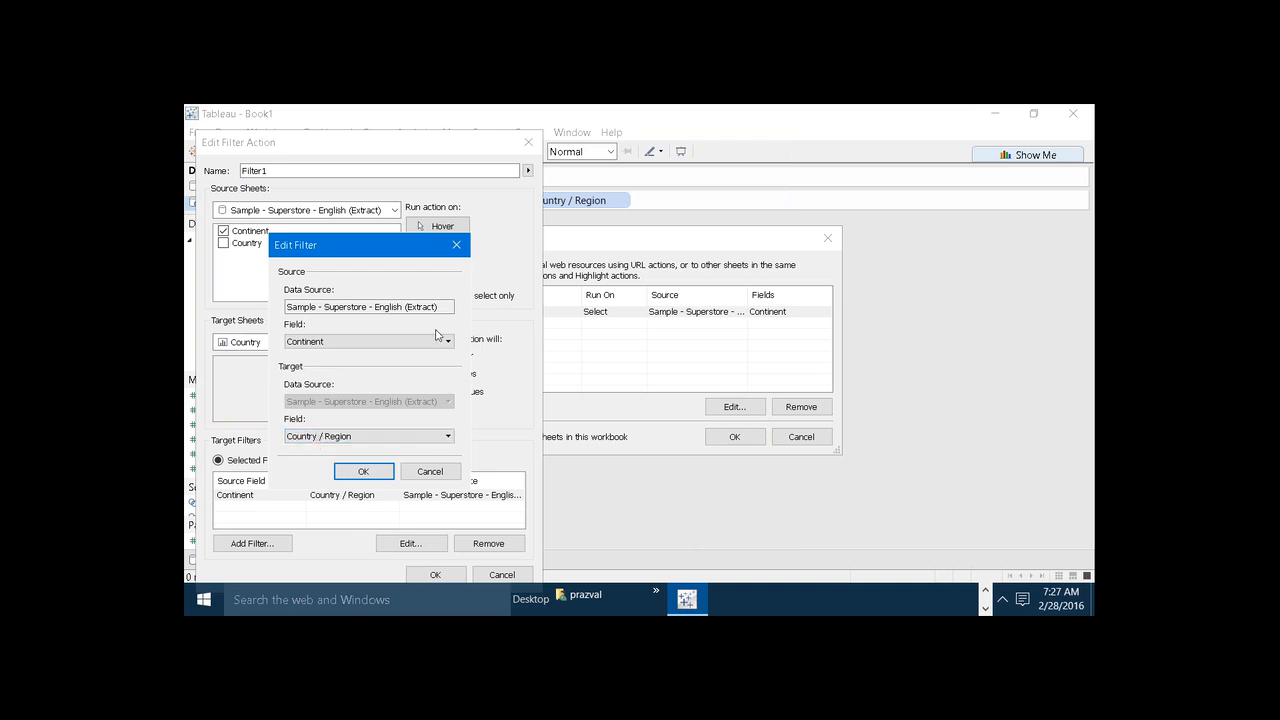
# - Circle the source and target fields, tick Country / Region, clear the annotations, and close the action settings without changes
pyautogui.click(820, 123)
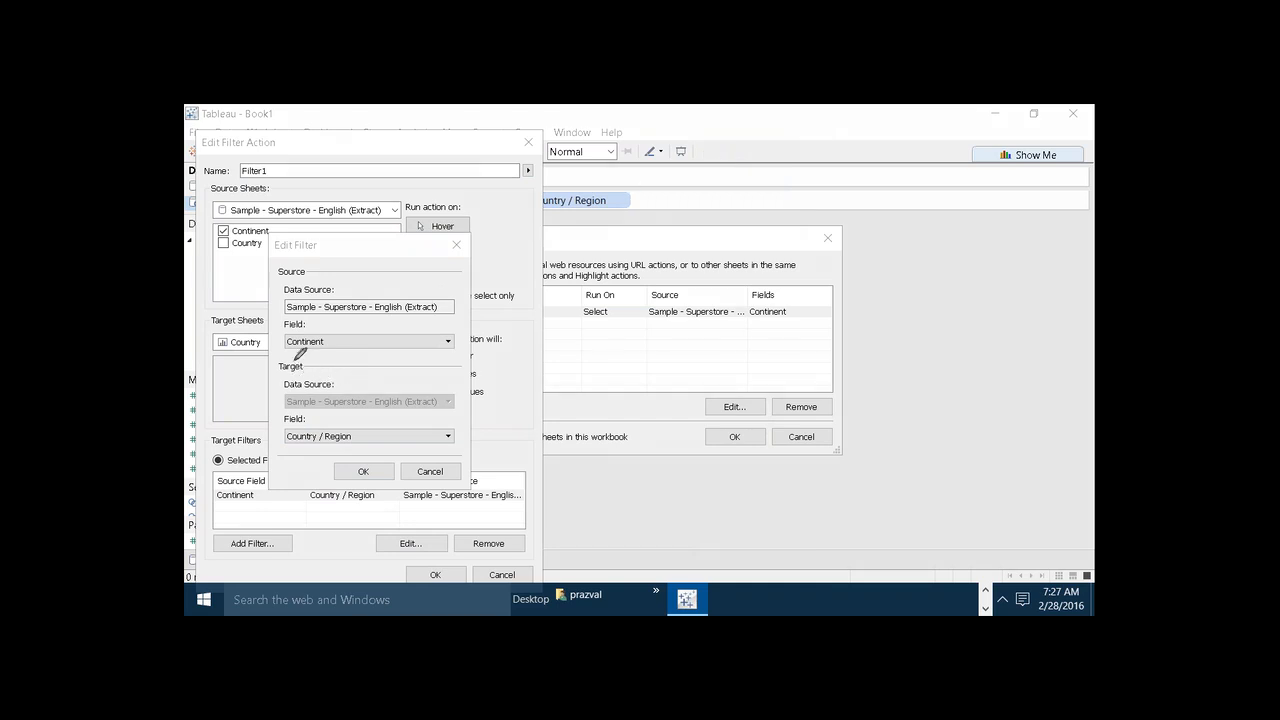
pyautogui.moveTo(287, 322)
pyautogui.mouseDown()
pyautogui.moveTo(277, 438)
pyautogui.moveTo(336, 451)
pyautogui.moveTo(464, 442)
pyautogui.moveTo(468, 336)
pyautogui.moveTo(448, 318)
pyautogui.moveTo(298, 313)
pyautogui.mouseUp()
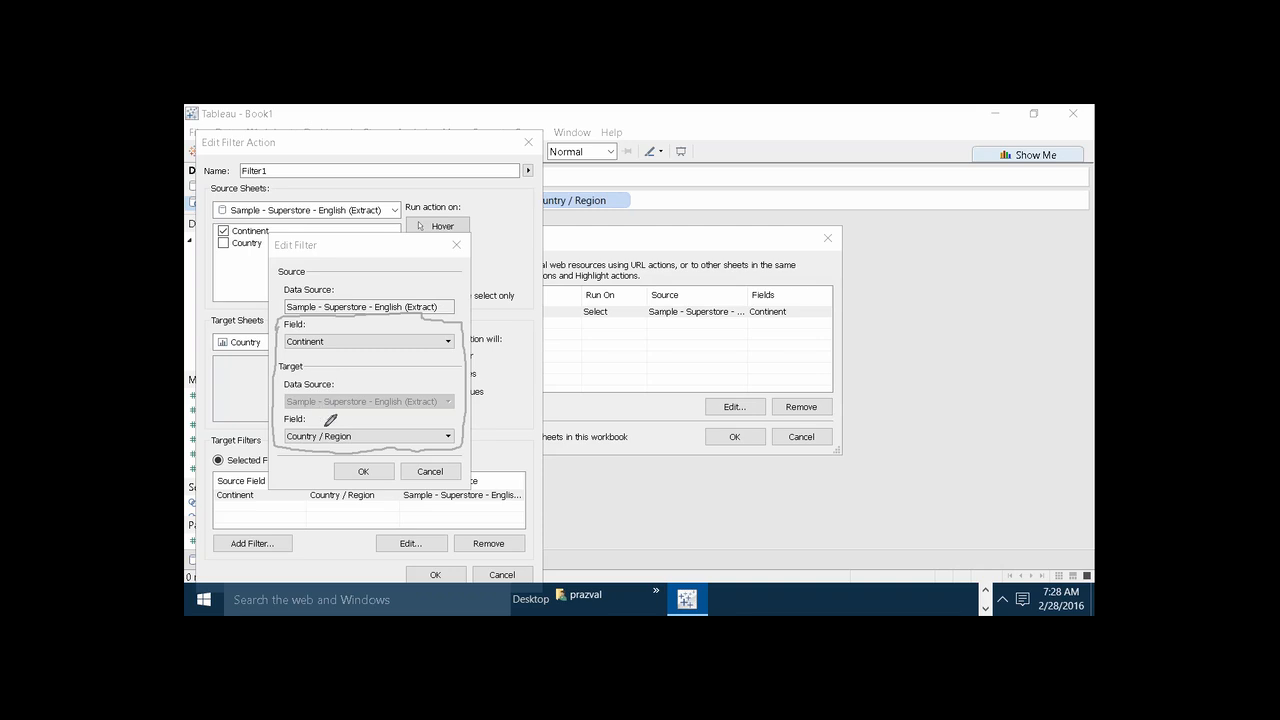
pyautogui.moveTo(323, 426); pyautogui.dragTo(344, 410)
pyautogui.click(791, 139)
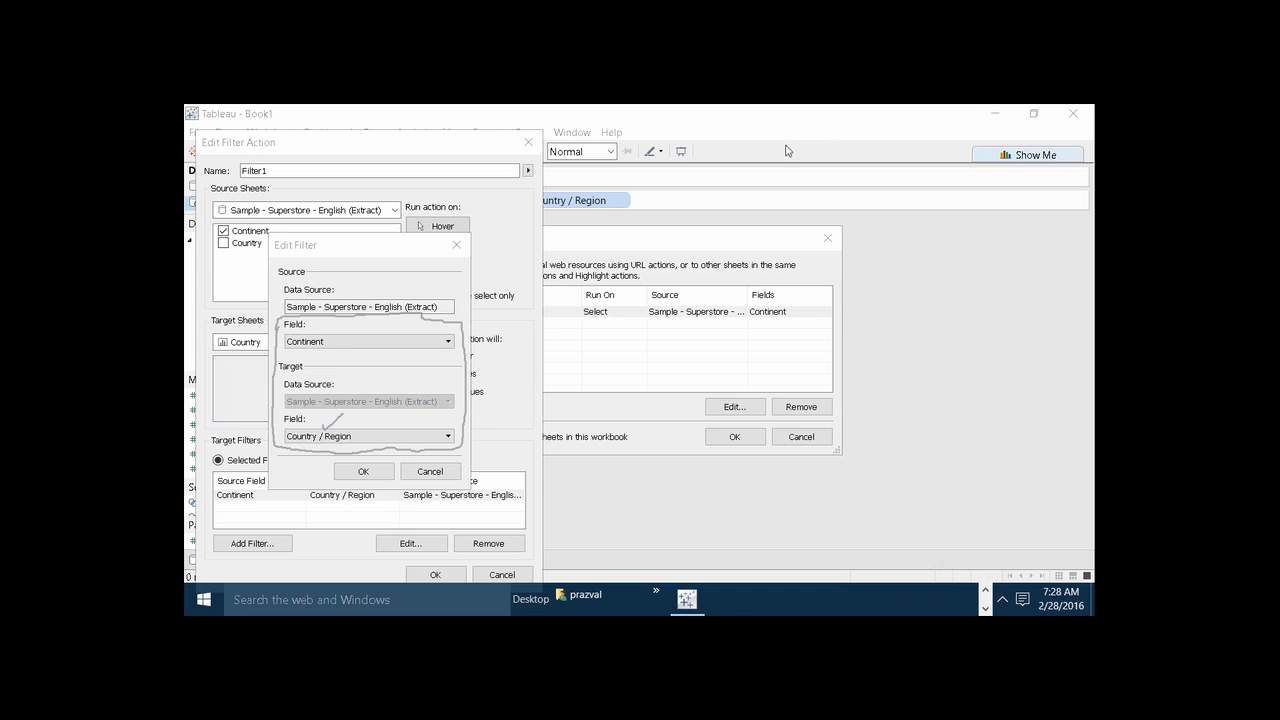
pyautogui.click(786, 147)
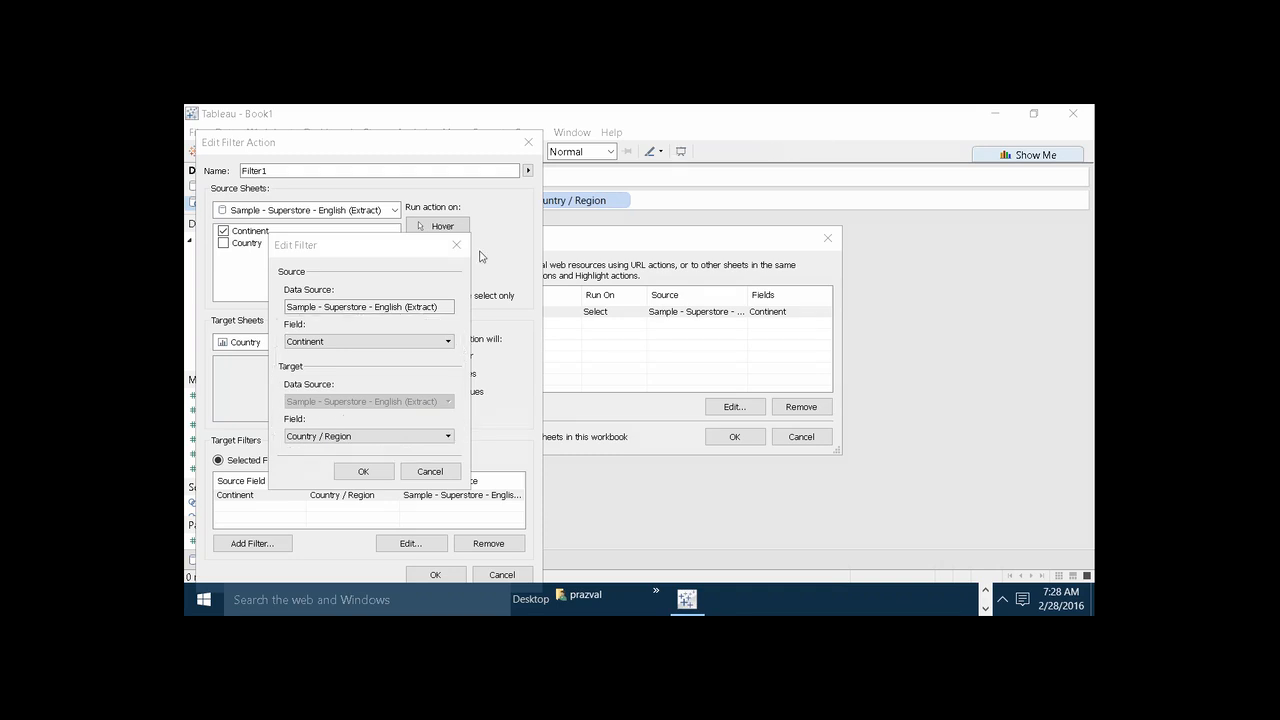
pyautogui.click(456, 245)
pyautogui.click(502, 574)
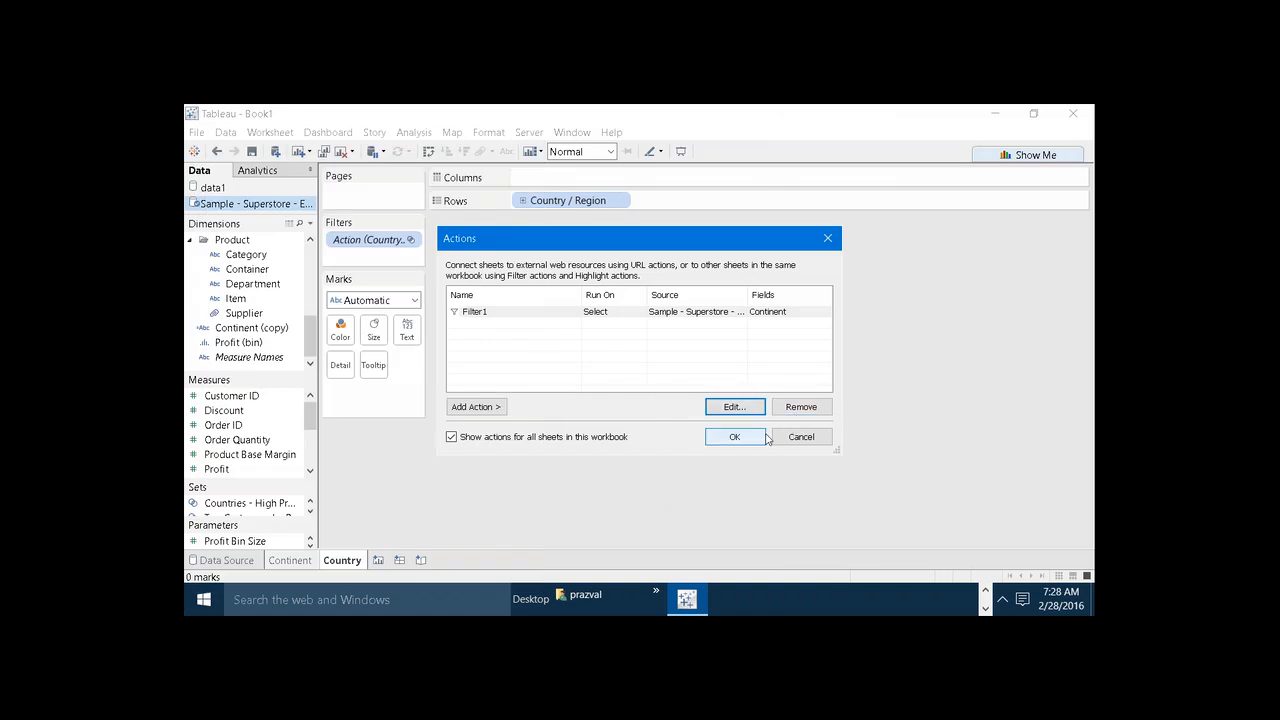
pyautogui.click(799, 437)
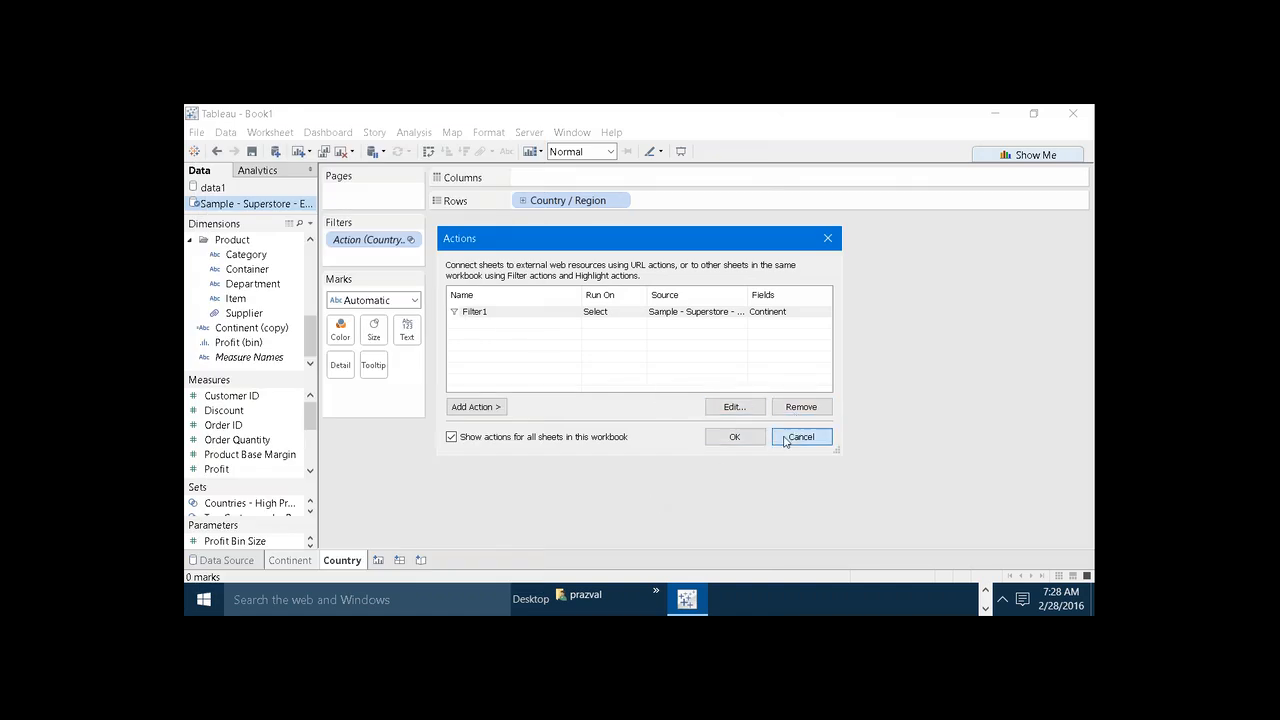
# - Find which value is checked in the country list of the Action (Country / Region) filter
pyautogui.rightClick(376, 246)
pyautogui.click(392, 252)
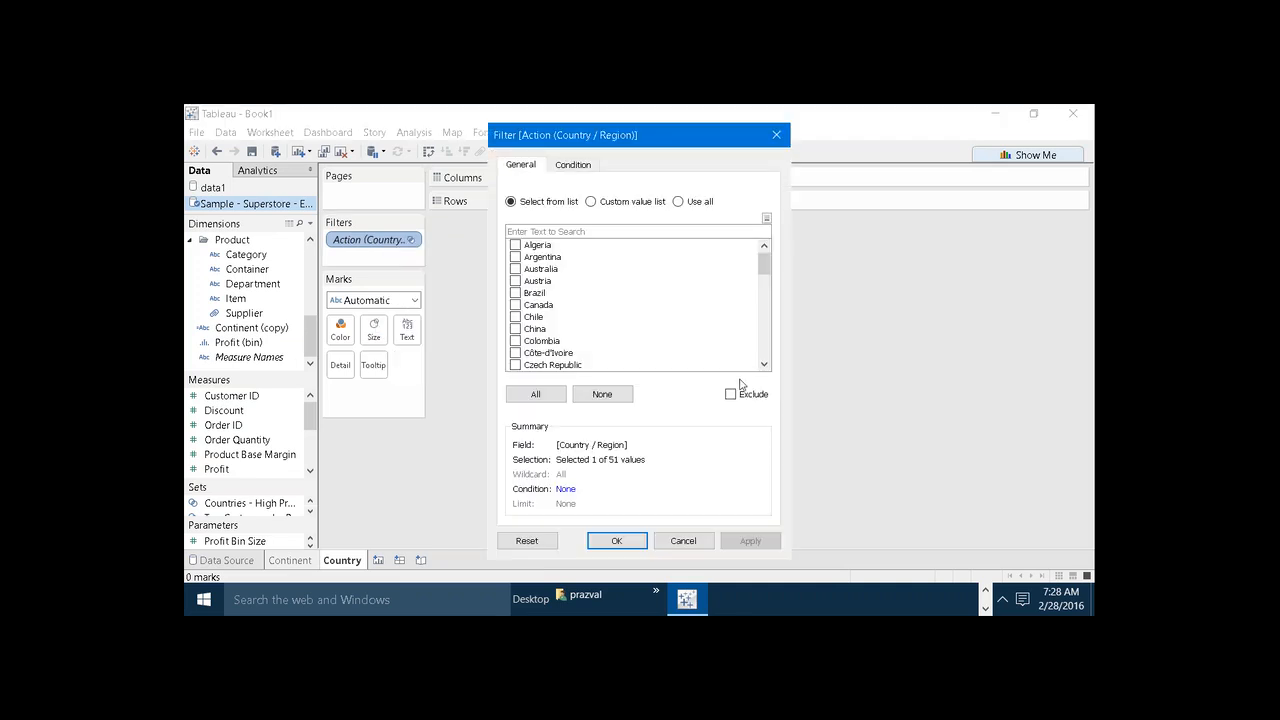
pyautogui.moveTo(764, 269); pyautogui.dragTo(763, 284)
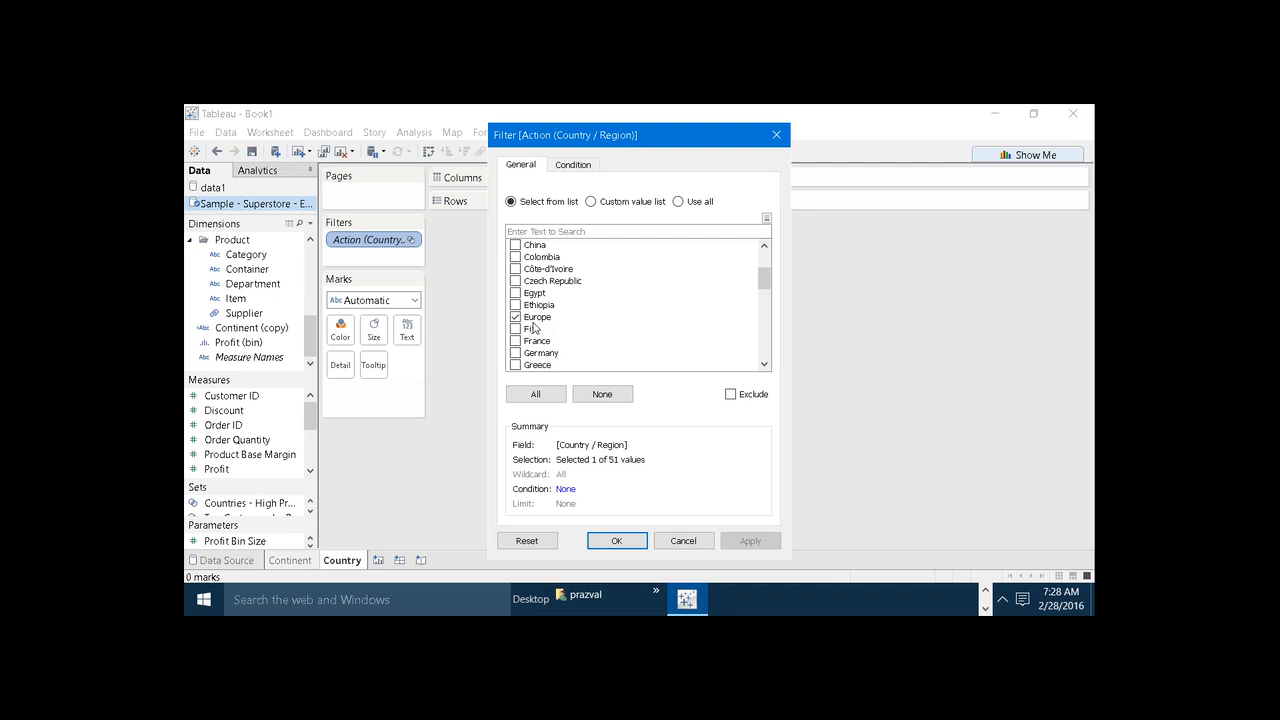
pyautogui.click(645, 540)
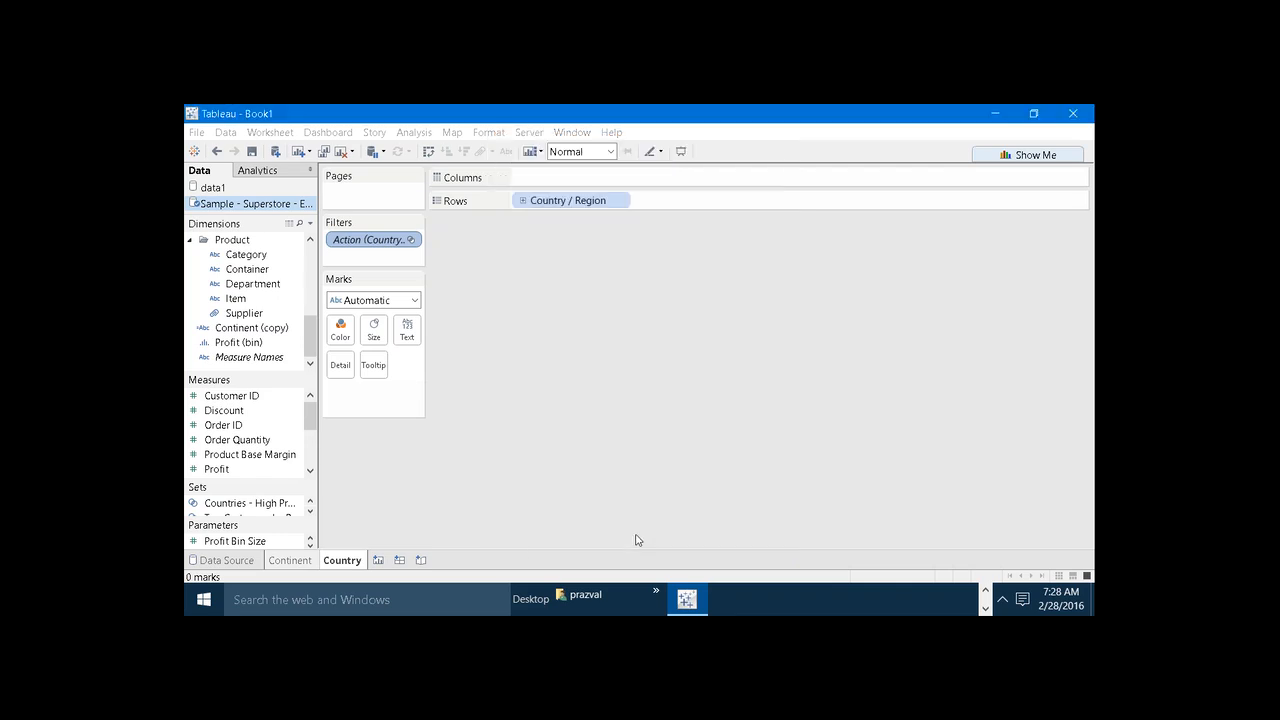
# - Open the Filter1 worksheet action's Continent to Country / Region target filter to check its field mapping again
pyautogui.click(285, 137)
pyautogui.click(305, 229)
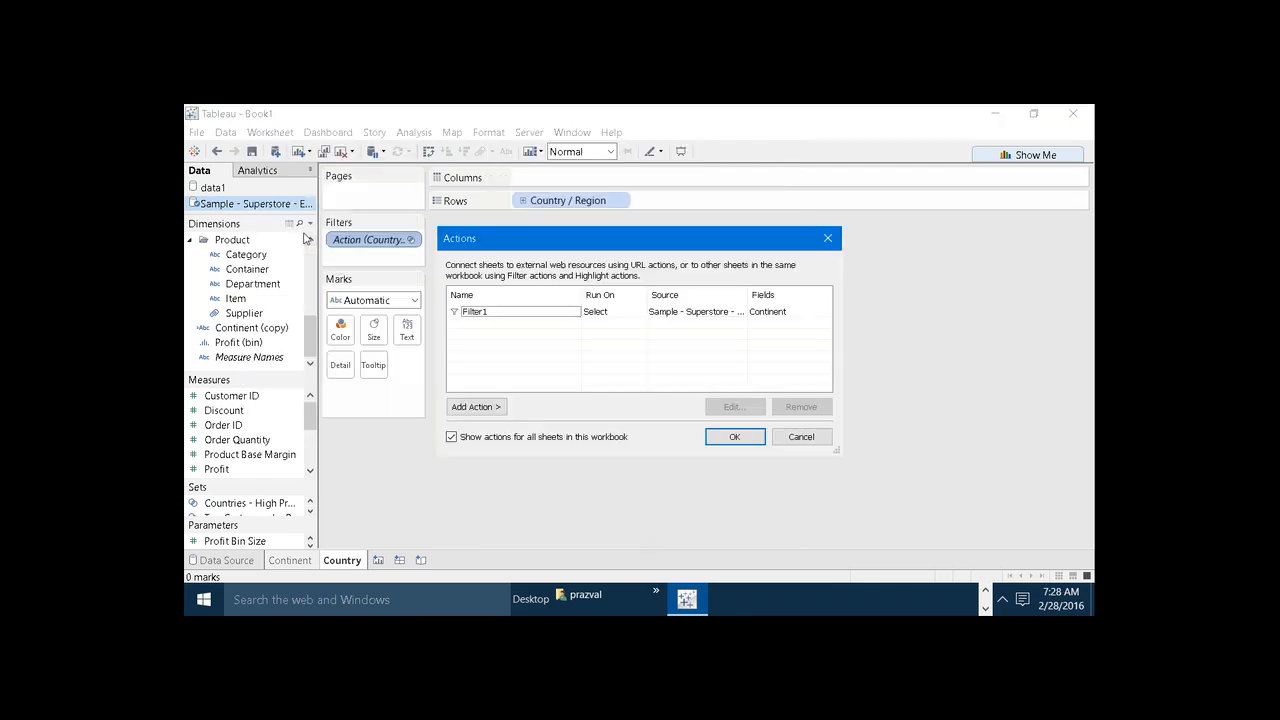
pyautogui.click(481, 318)
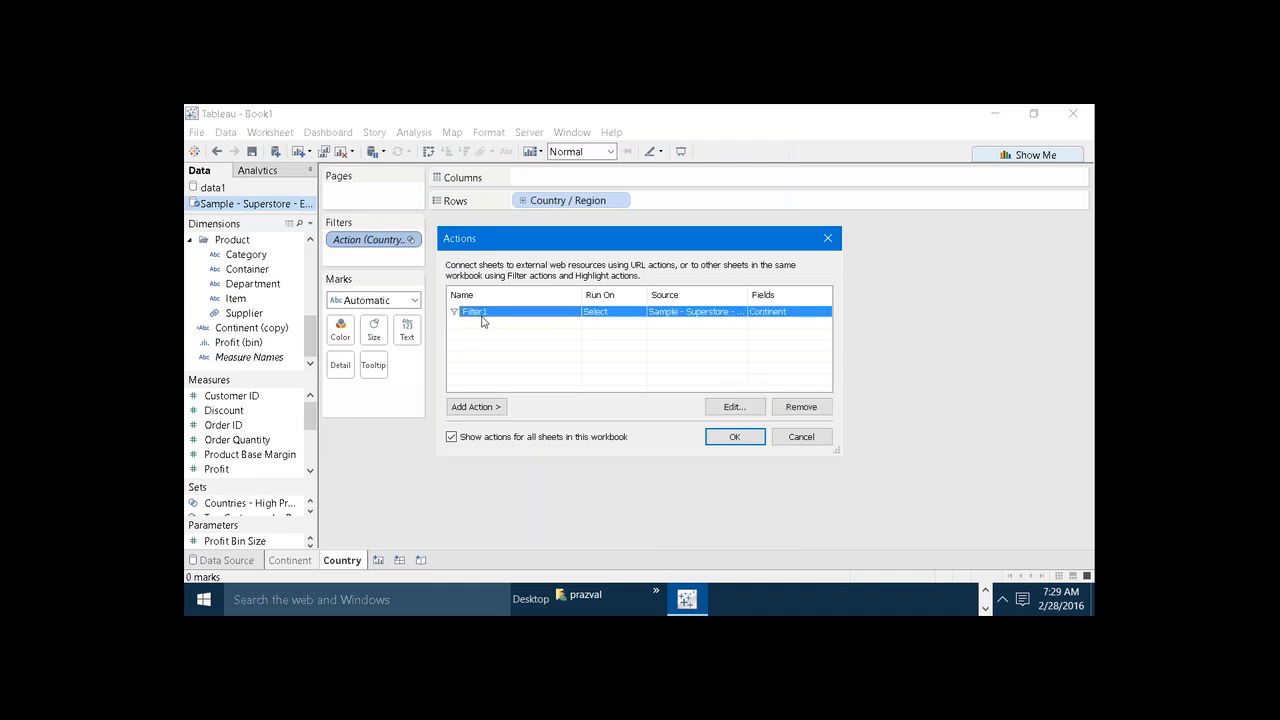
pyautogui.click(719, 408)
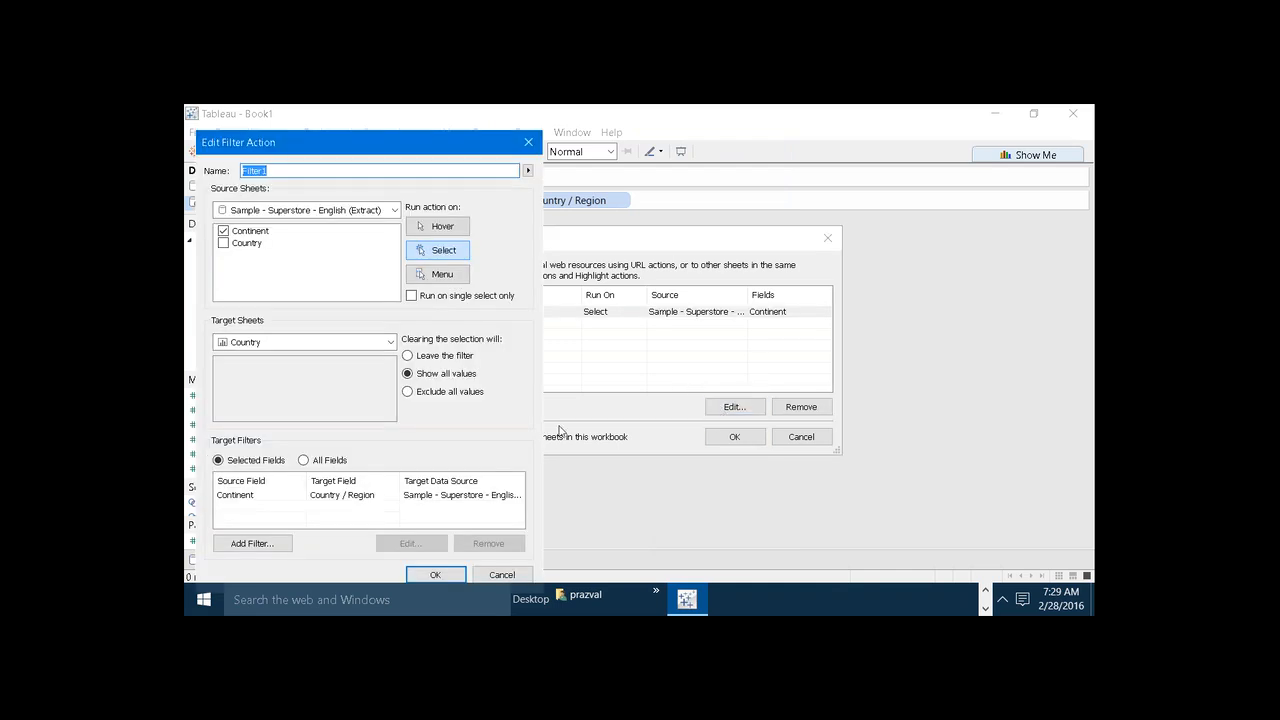
pyautogui.click(236, 497)
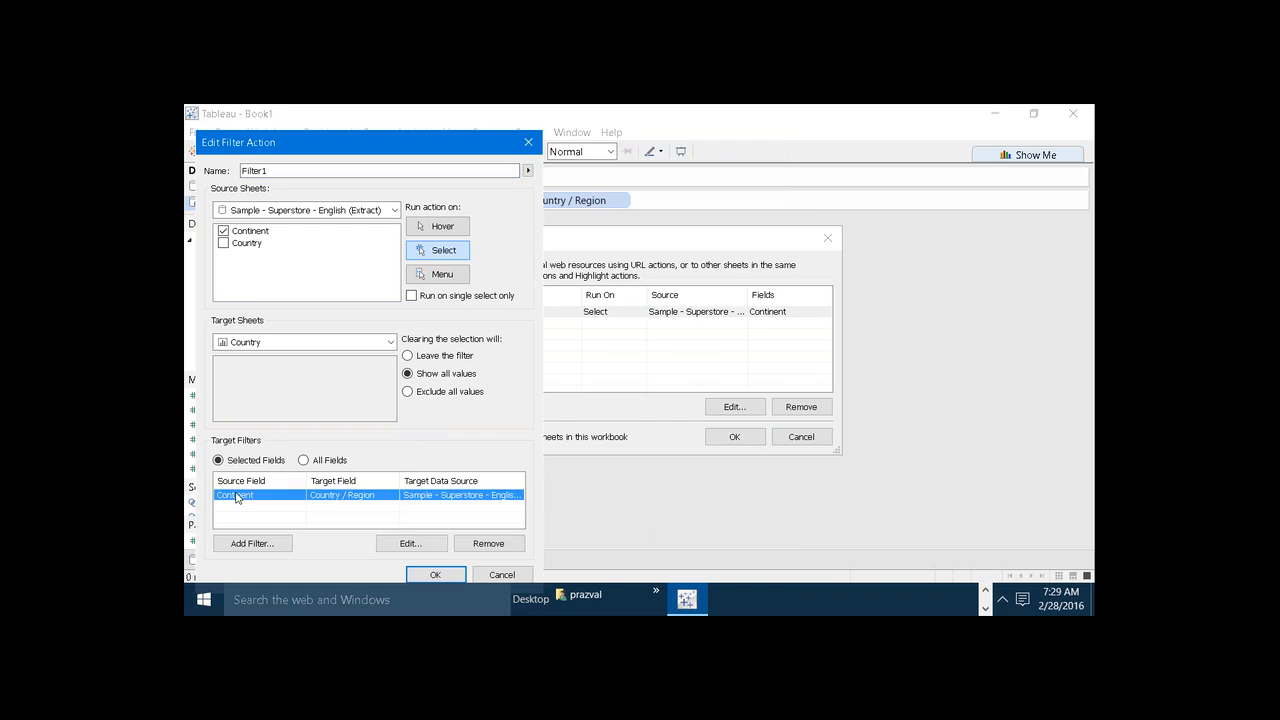
pyautogui.click(424, 541)
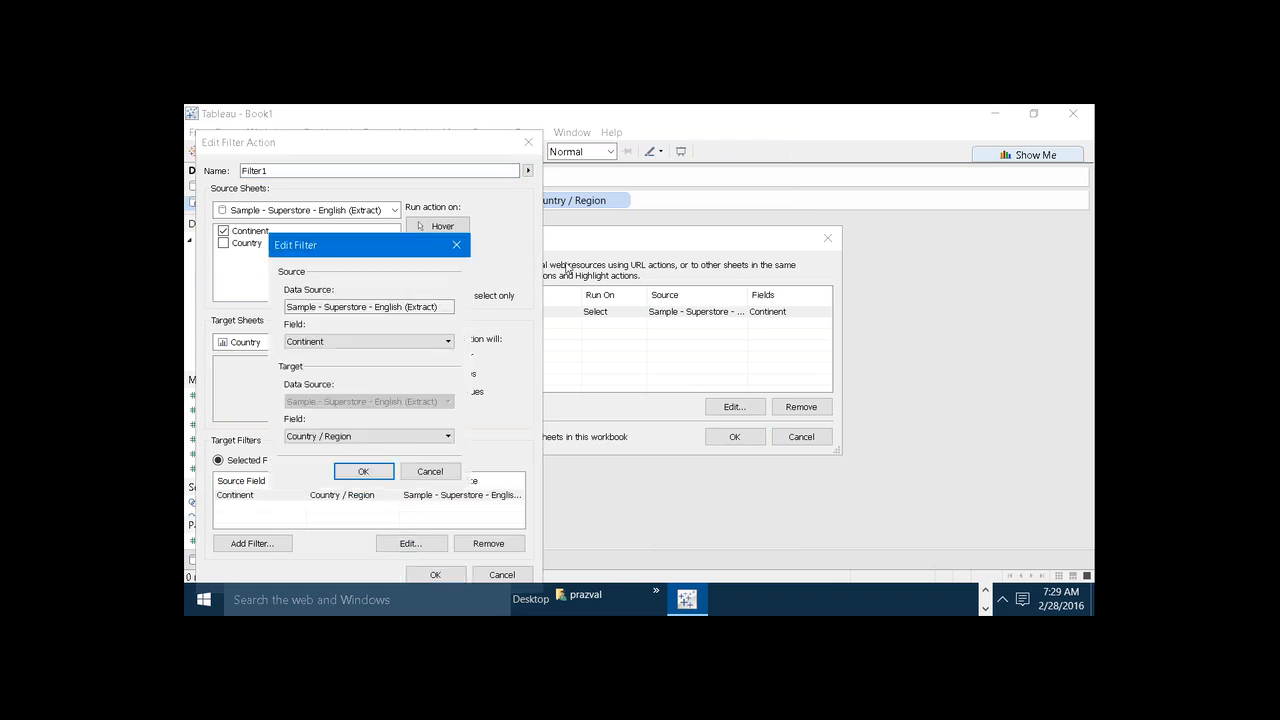
# - Mark the link from the source field Continent to the target field Country / Region, and cancel out of the filter action settings
pyautogui.click(702, 139)
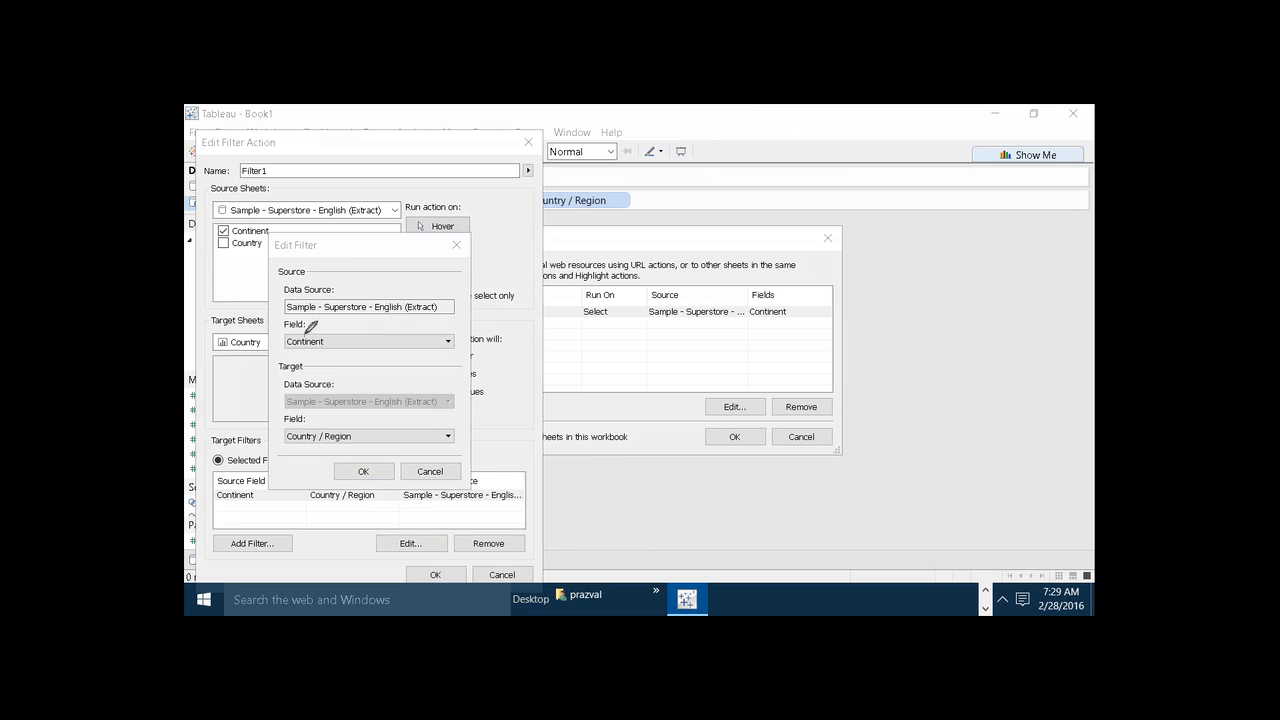
pyautogui.moveTo(310, 334)
pyautogui.mouseDown()
pyautogui.moveTo(337, 319)
pyautogui.moveTo(363, 333)
pyautogui.moveTo(330, 430)
pyautogui.mouseUp()
pyautogui.click(430, 471)
pyautogui.click(502, 575)
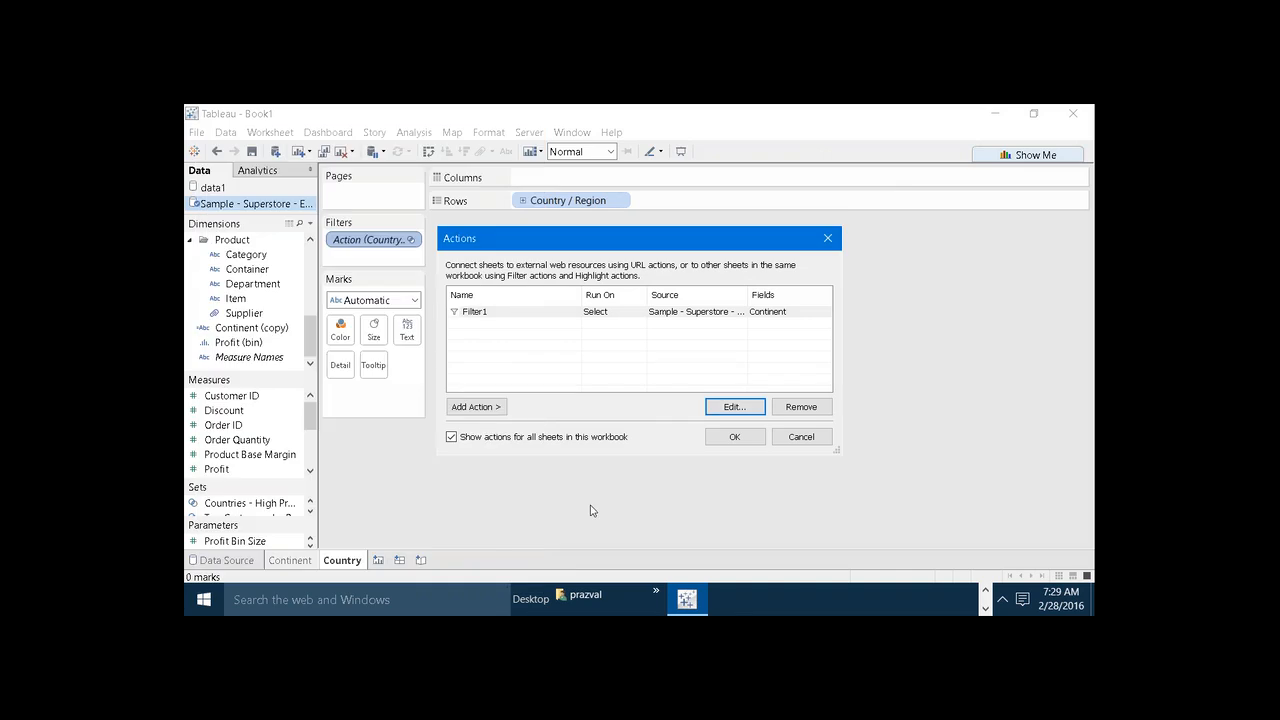
# - Reopen the Filter1 action to view its target filter row, and close the action dialogs without changing anything
pyautogui.click(618, 312)
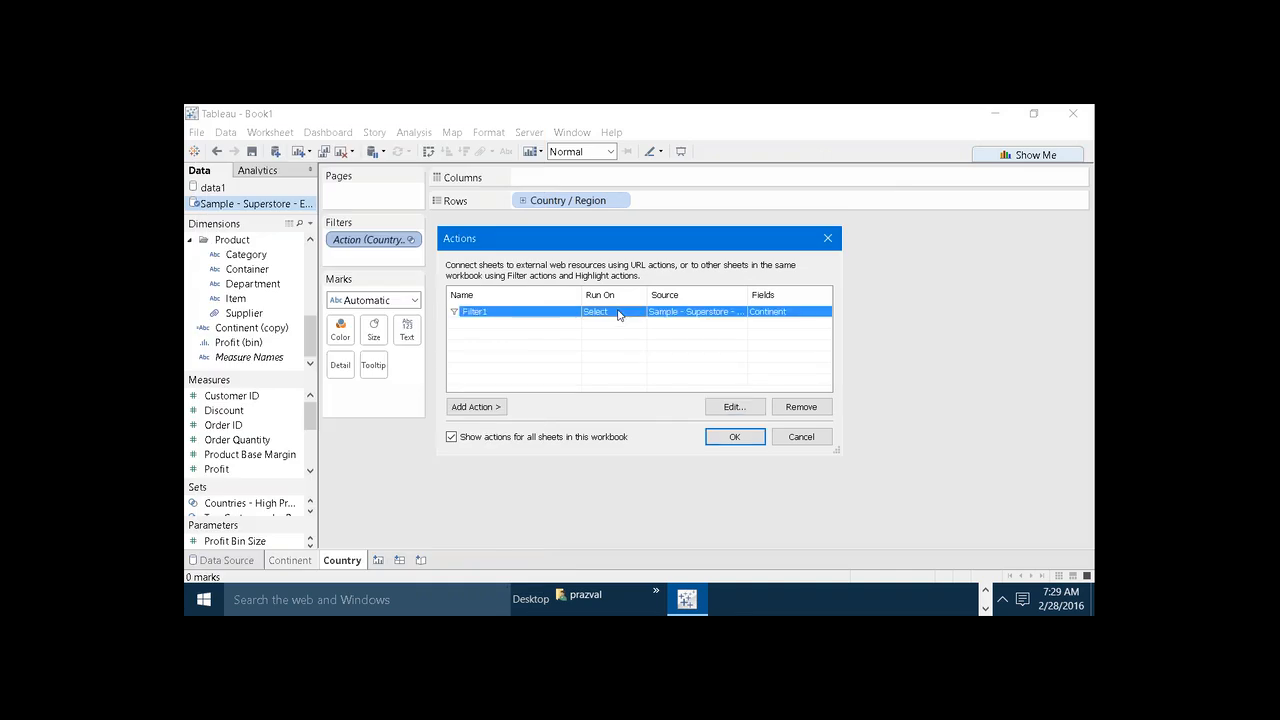
pyautogui.click(728, 406)
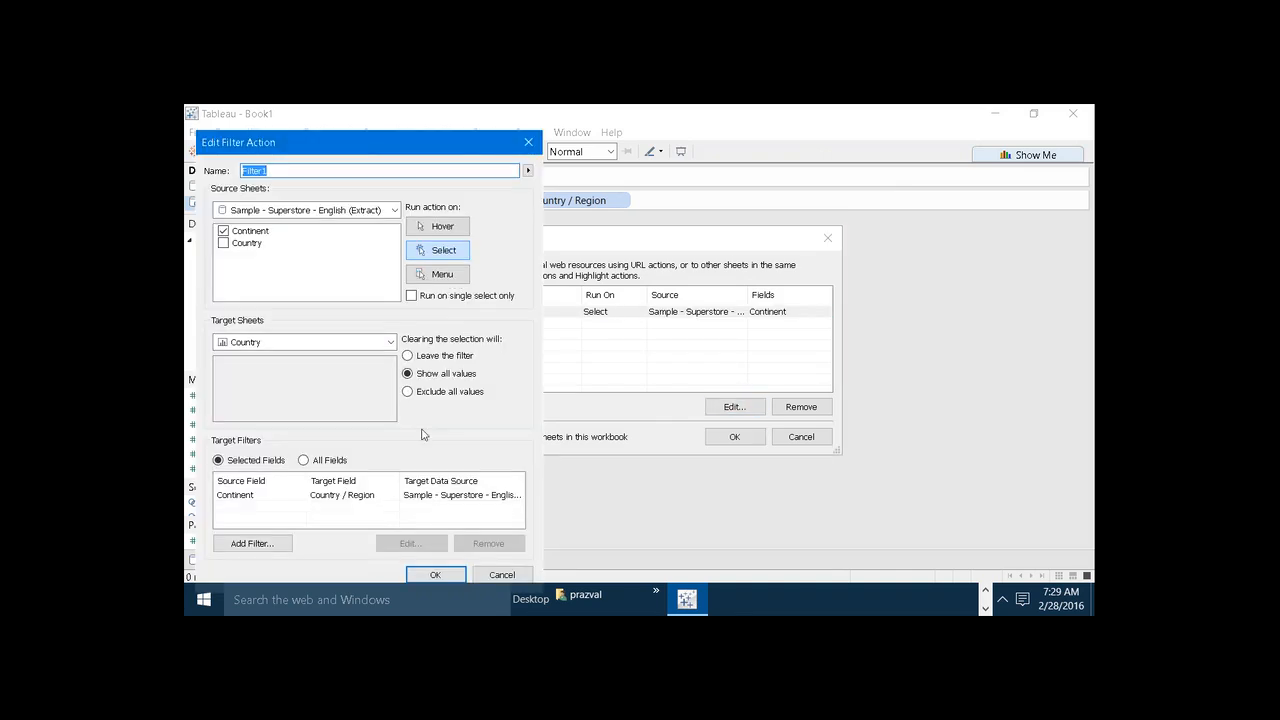
pyautogui.click(368, 495)
pyautogui.click(424, 576)
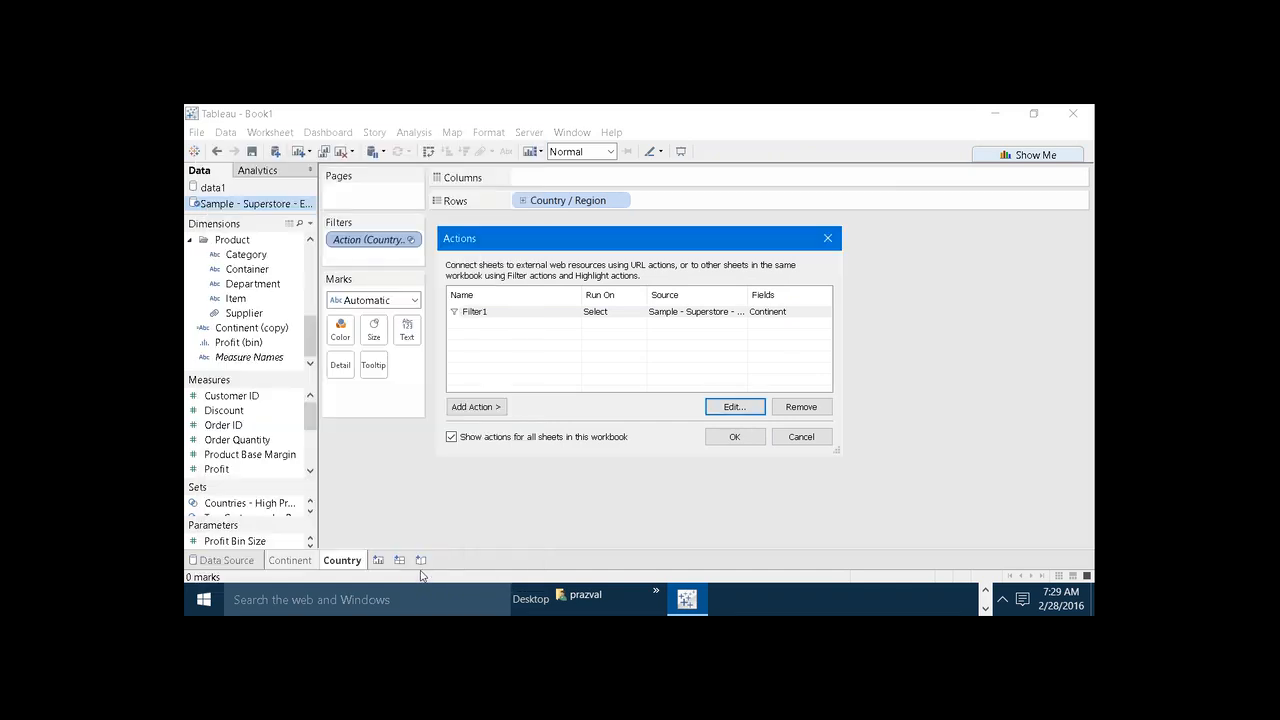
pyautogui.click(718, 436)
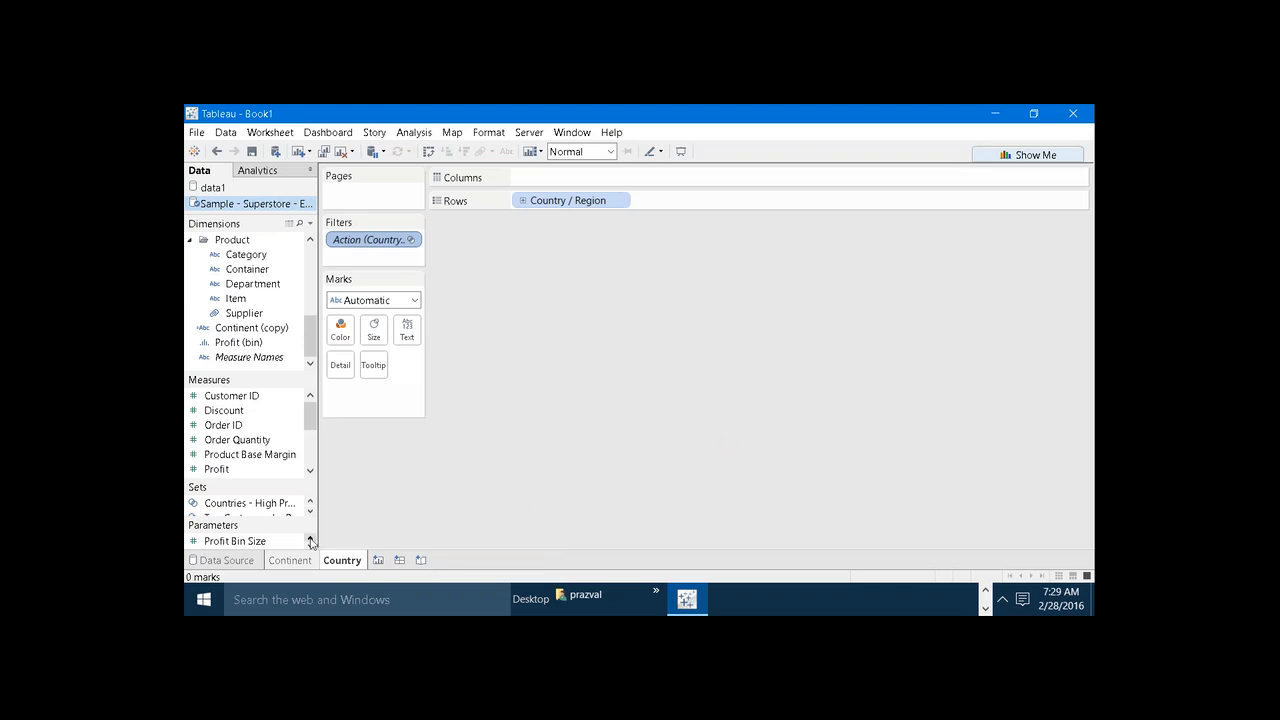
# - On the Continent sheet, start a new calculated field named SelectedCountries
pyautogui.click(291, 562)
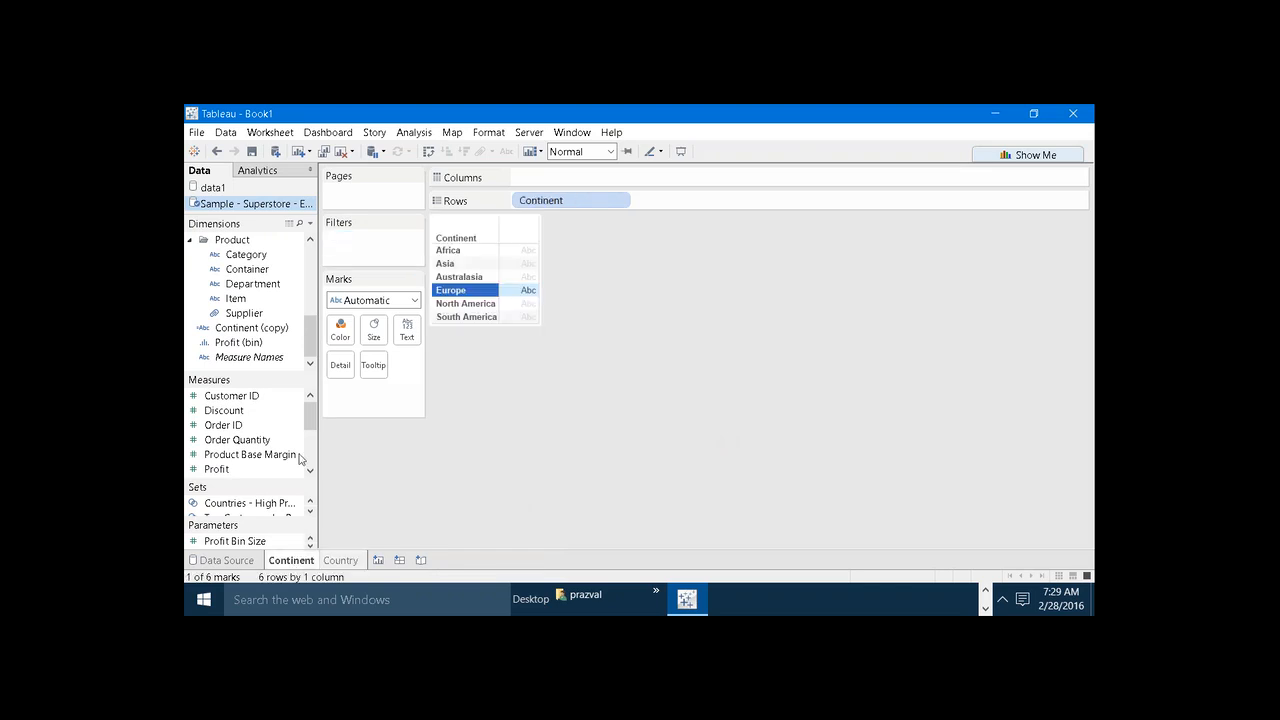
pyautogui.click(310, 223)
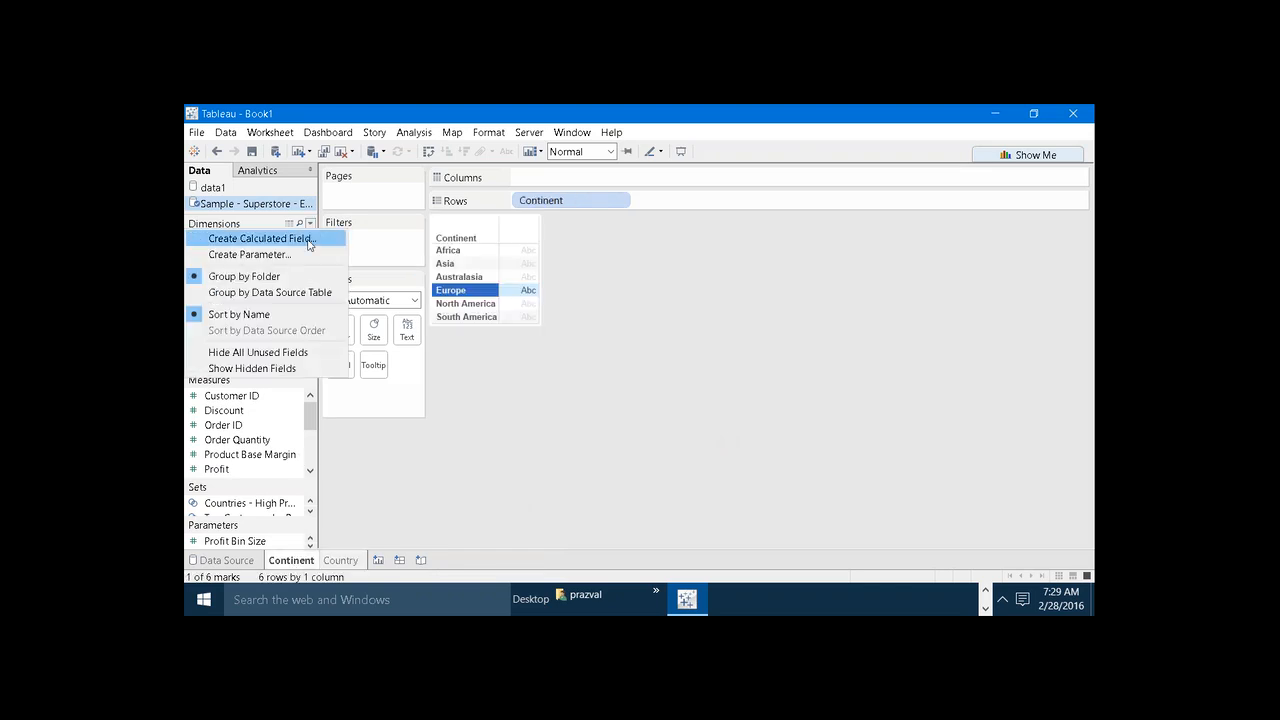
pyautogui.click(308, 241)
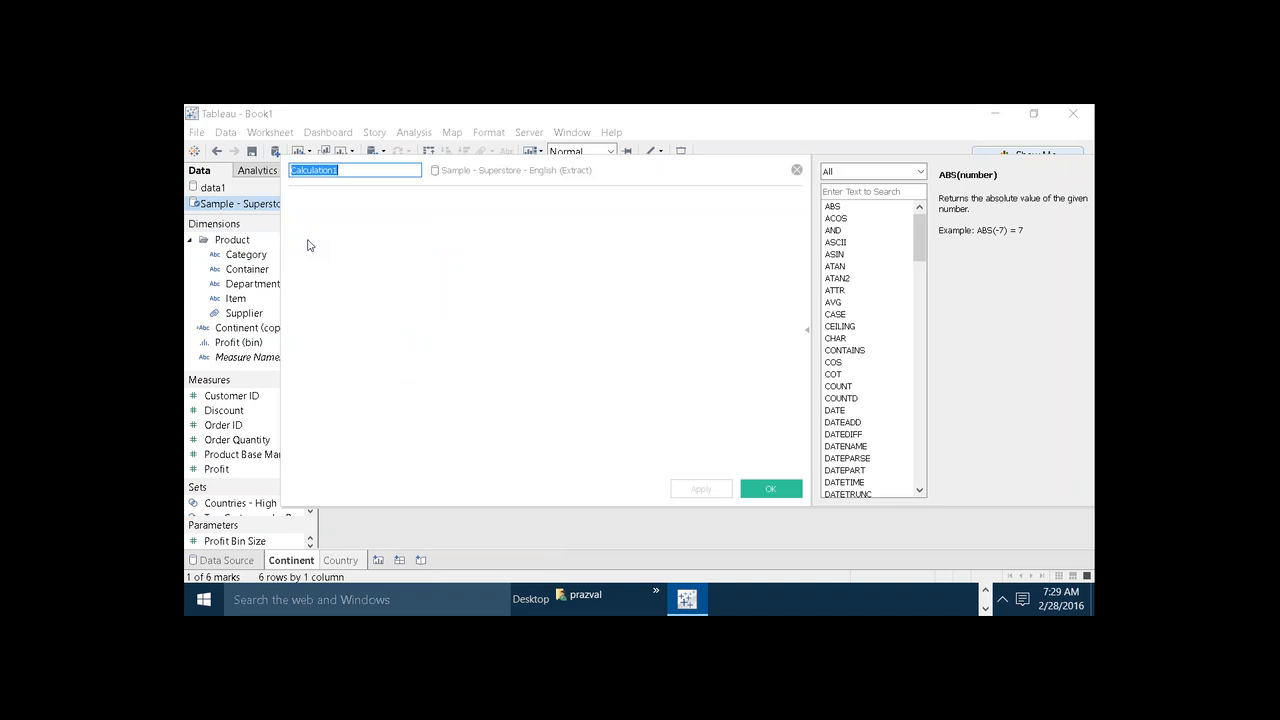
pyautogui.write('S')
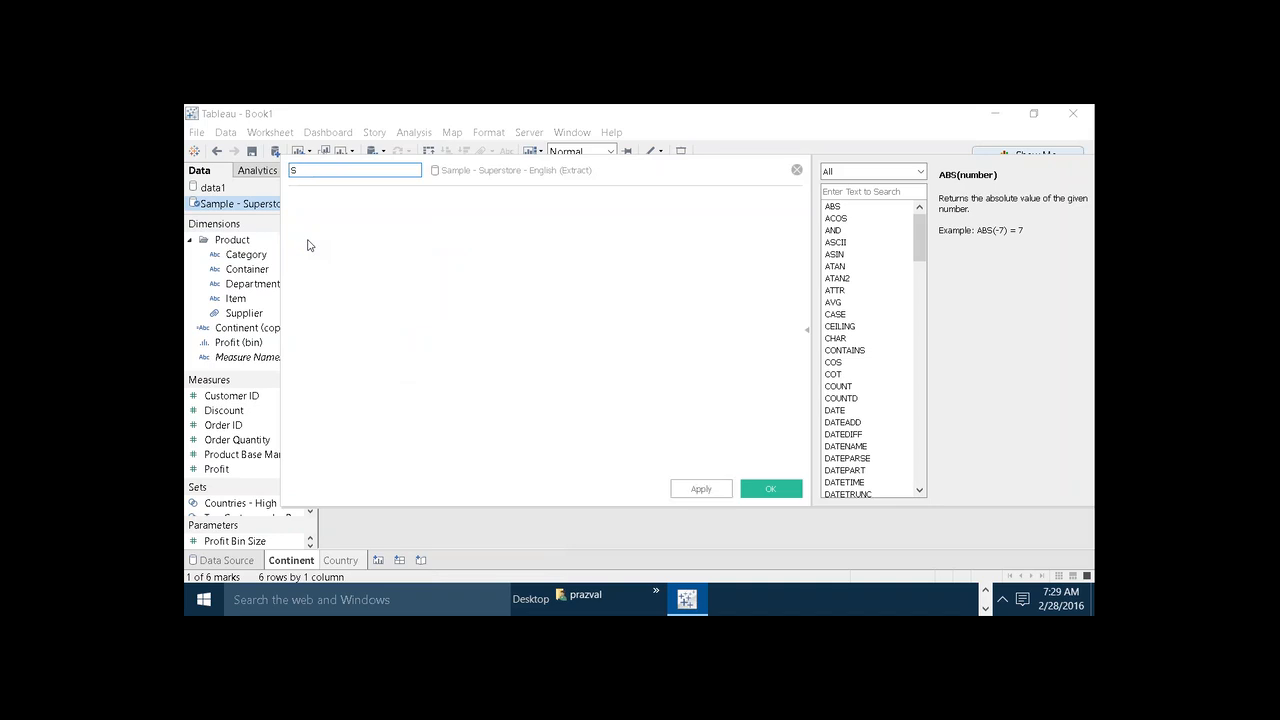
pyautogui.write('electedCountries')
# - Begin the SelectedCountries formula with the condition IF [Continent]='Asia' THEN
pyautogui.click(362, 250)
pyautogui.write('IF CO')
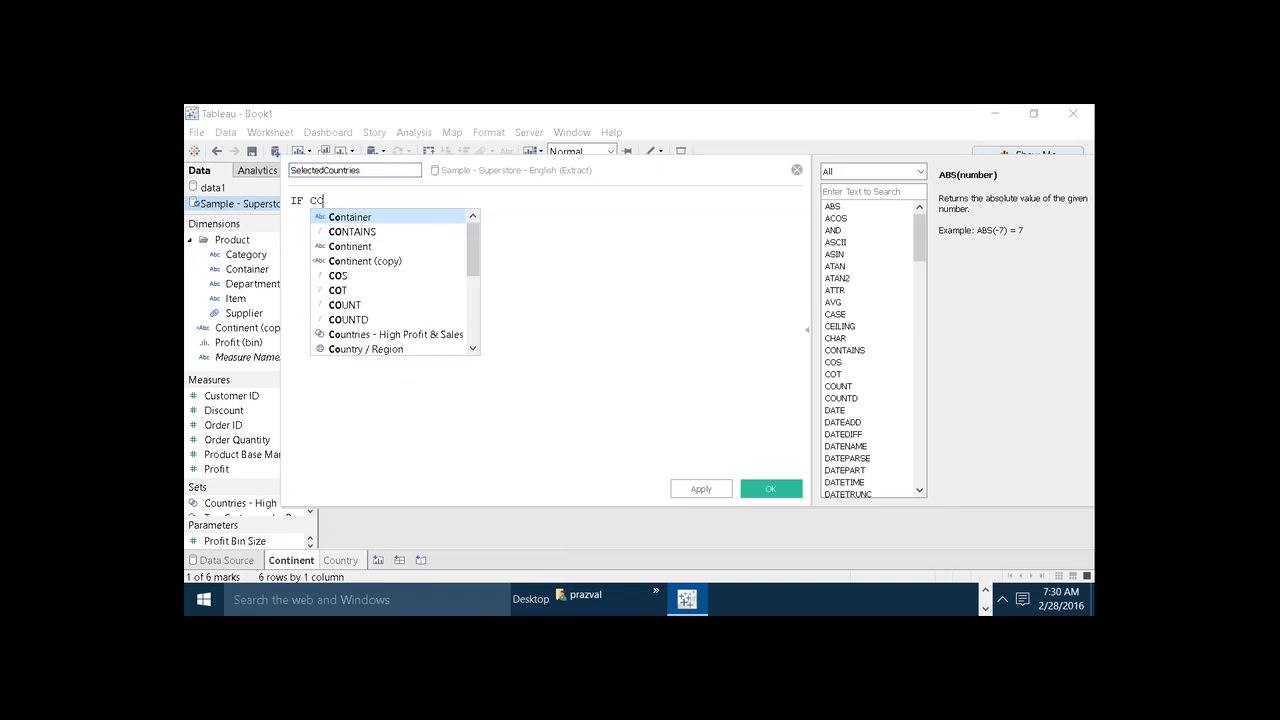
pyautogui.doubleClick(362, 248)
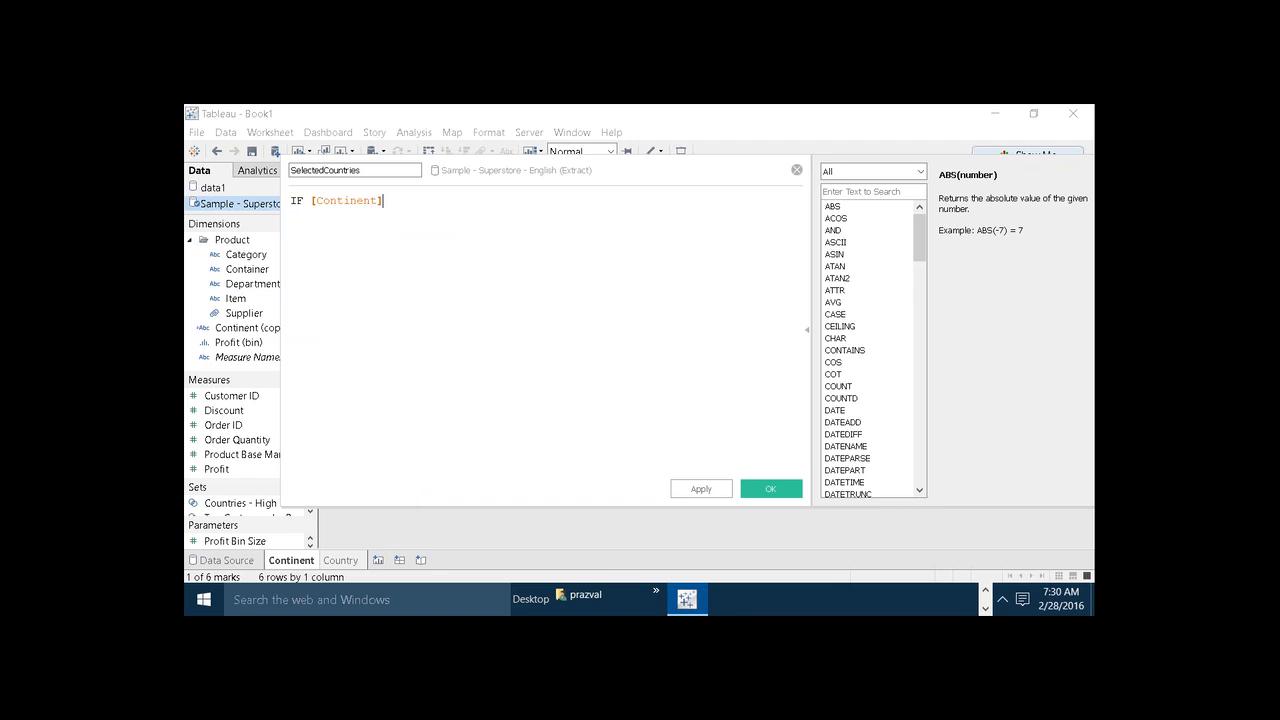
pyautogui.write("='Asia' THEN COU")
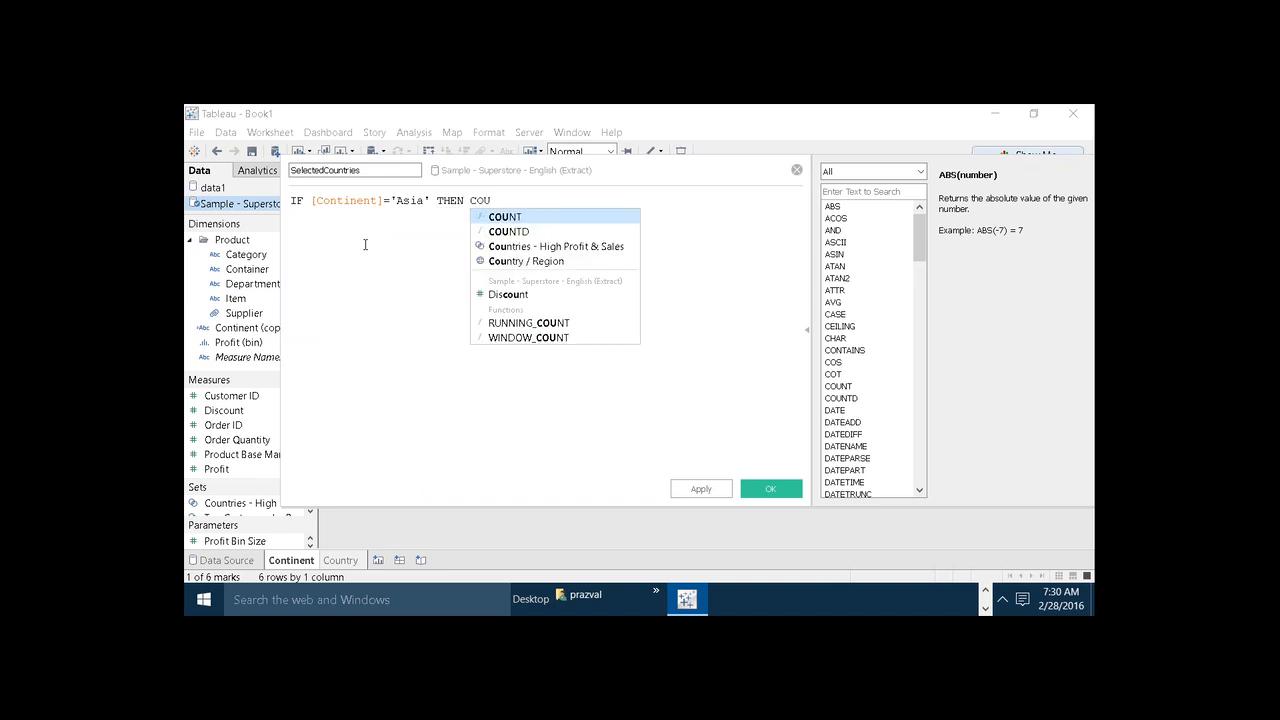
pyautogui.doubleClick(484, 248)
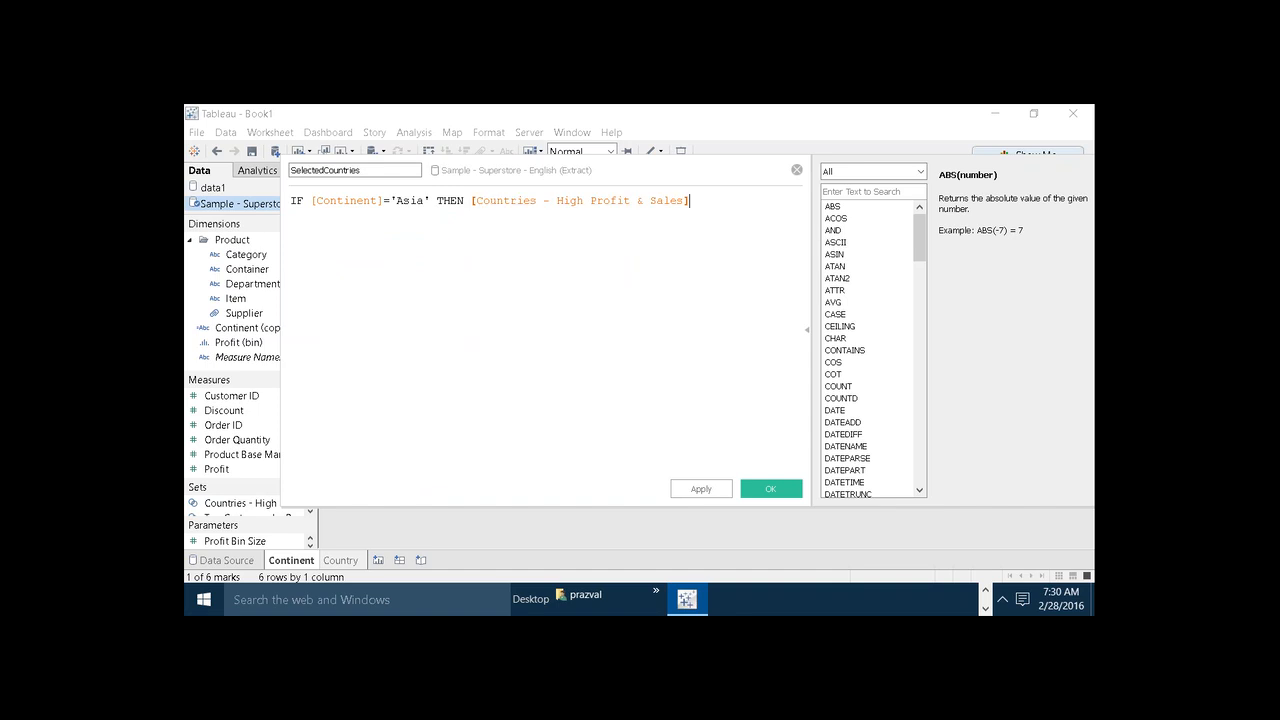
pyautogui.press('BackSpace')
pyautogui.press('BackSpace')
pyautogui.press('BackSpace')
pyautogui.press('BackSpace')
pyautogui.press('BackSpace')
pyautogui.press('BackSpace')
pyautogui.press('BackSpace')
pyautogui.press('BackSpace')
pyautogui.press('BackSpace')
pyautogui.press('BackSpace')
pyautogui.press('BackSpace')
pyautogui.press('BackSpace')
pyautogui.press('BackSpace')
pyautogui.press('BackSpace')
pyautogui.press('BackSpace')
pyautogui.press('BackSpace')
pyautogui.press('BackSpace')
pyautogui.press('BackSpace')
pyautogui.press('BackSpace')
pyautogui.press('BackSpace')
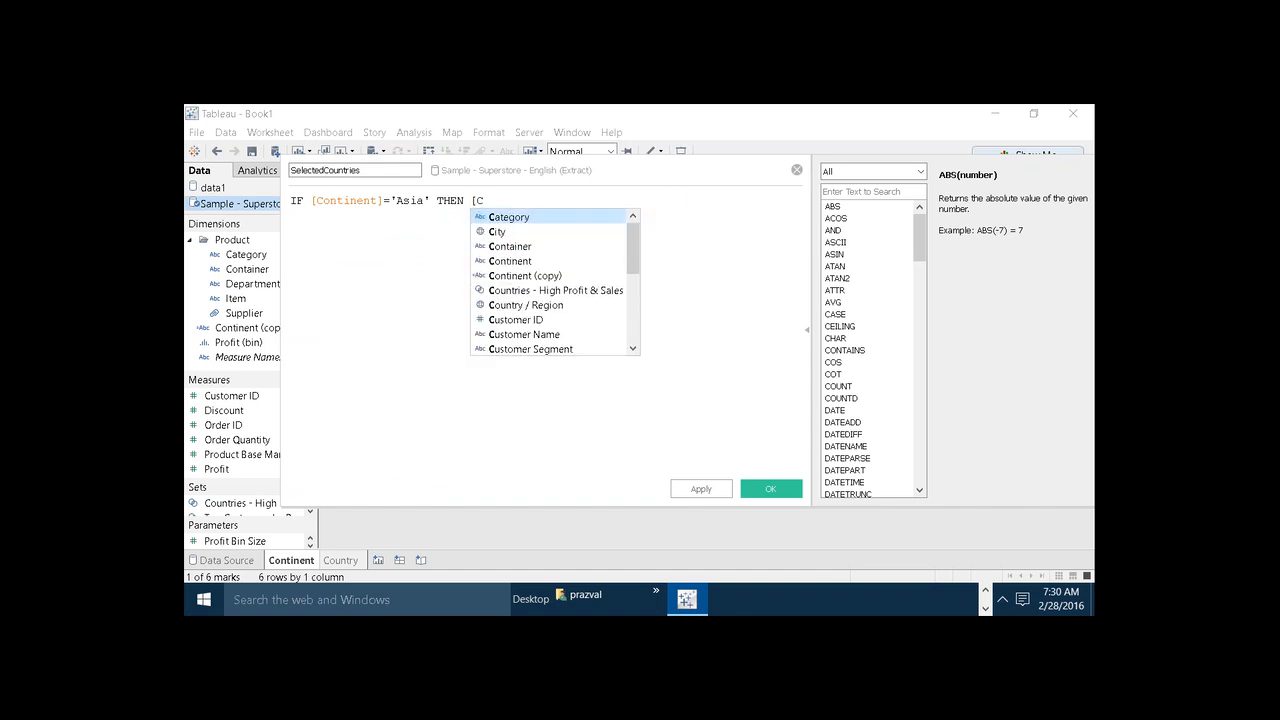
# - Complete the formula with [Country / Region] as the THEN result, followed by ELSE NULL and END, and save the calculated field
pyautogui.doubleClick(525, 305)
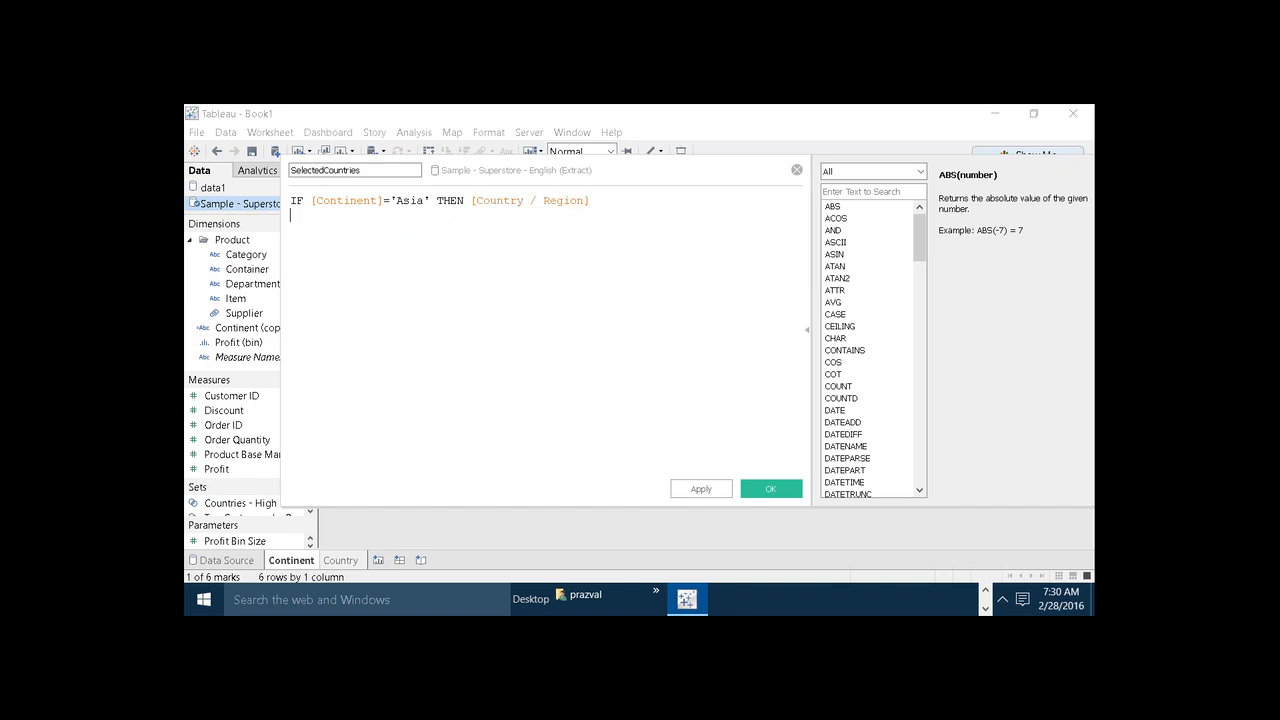
pyautogui.press('Return')
pyautogui.write('ELSE NULL')
pyautogui.press('Return')
pyautogui.write('END')
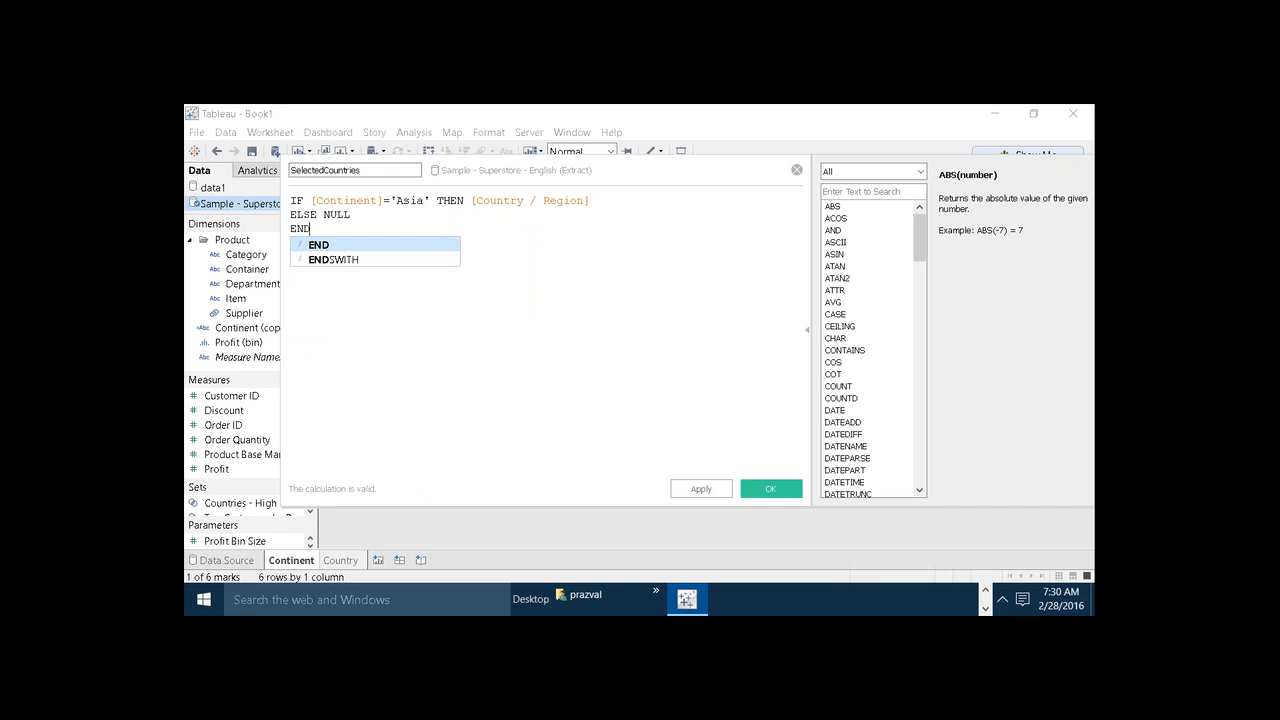
pyautogui.click(515, 300)
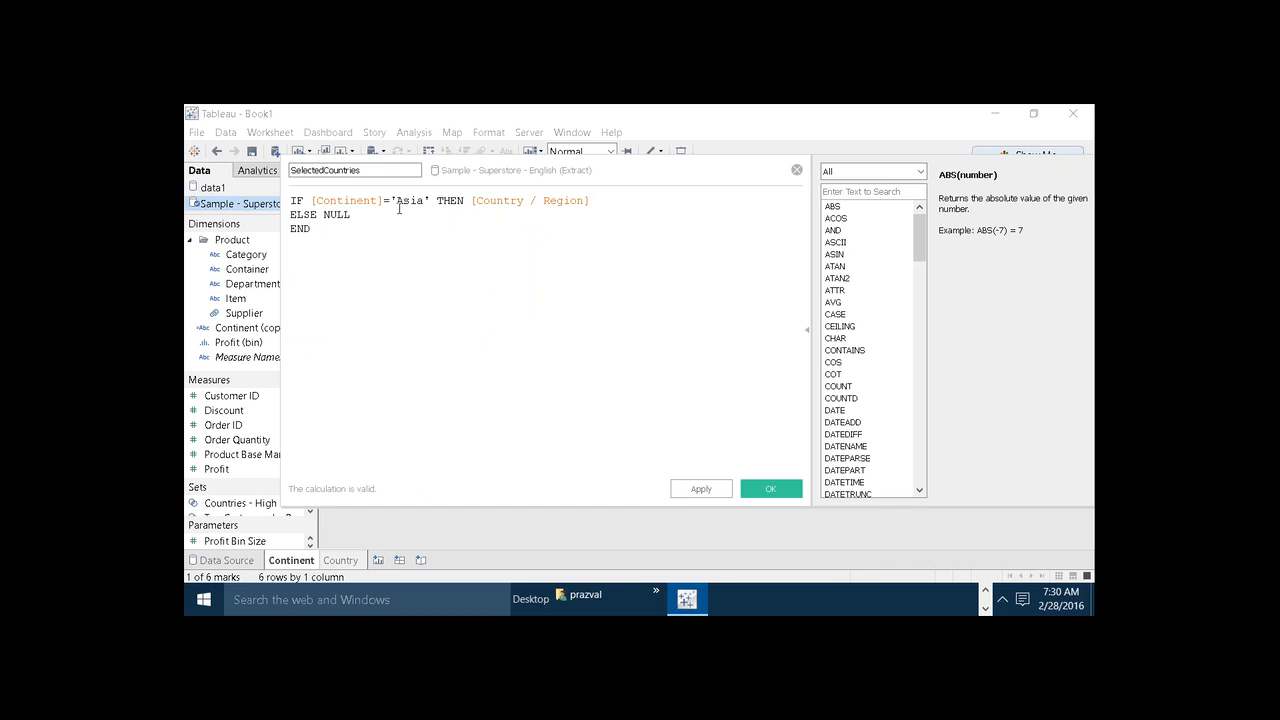
pyautogui.click(705, 487)
pyautogui.click(759, 489)
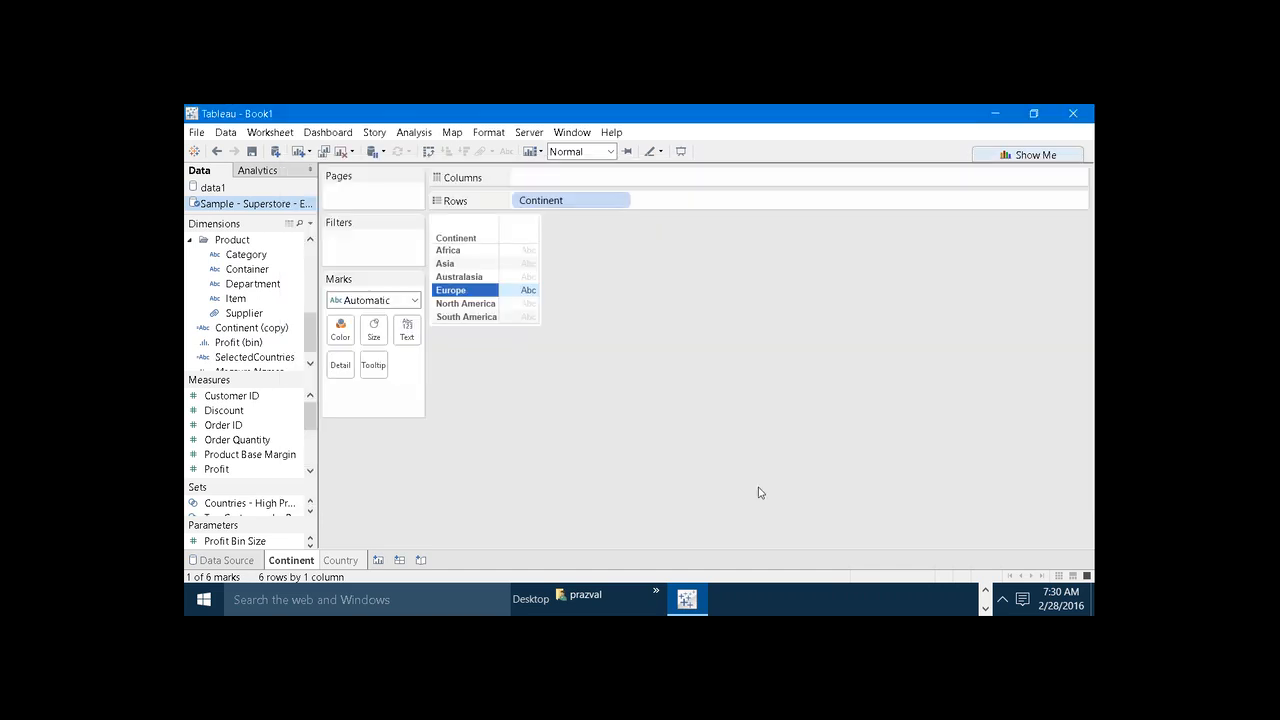
# - Clear the continent selection and edit the Filter1 action's target filter so its source field is SelectedCountries
pyautogui.click(690, 483)
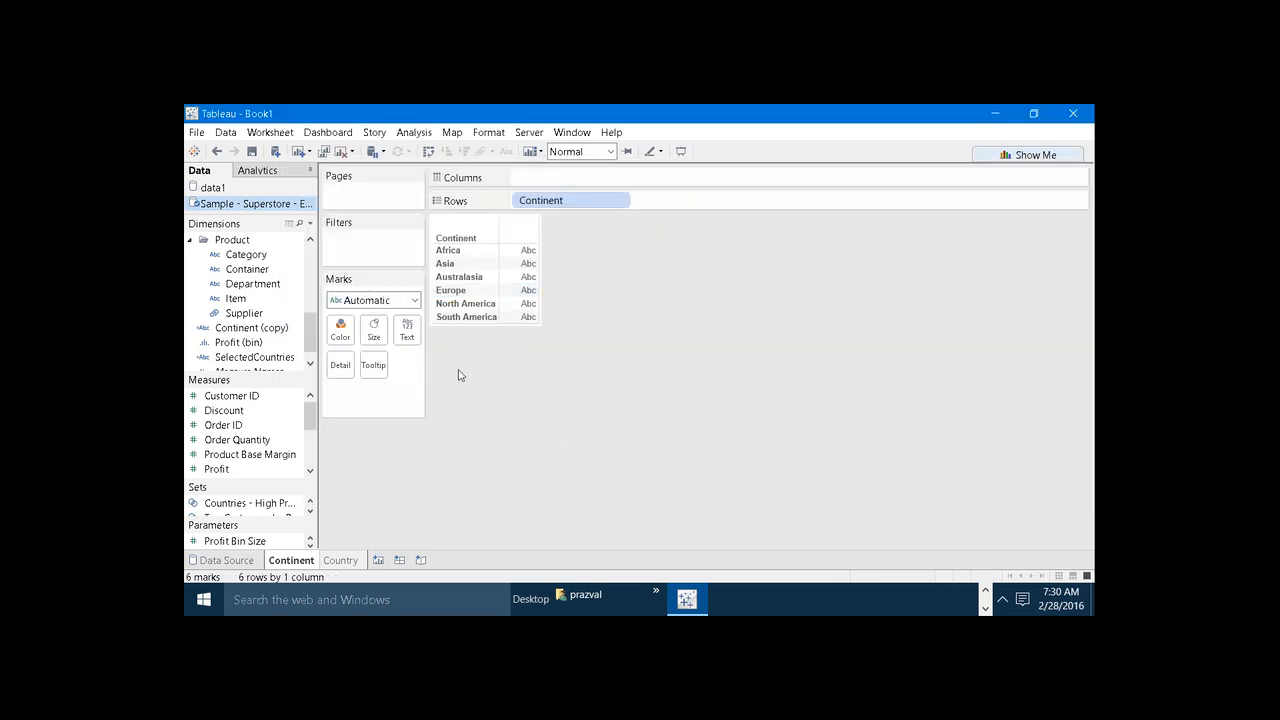
pyautogui.click(283, 133)
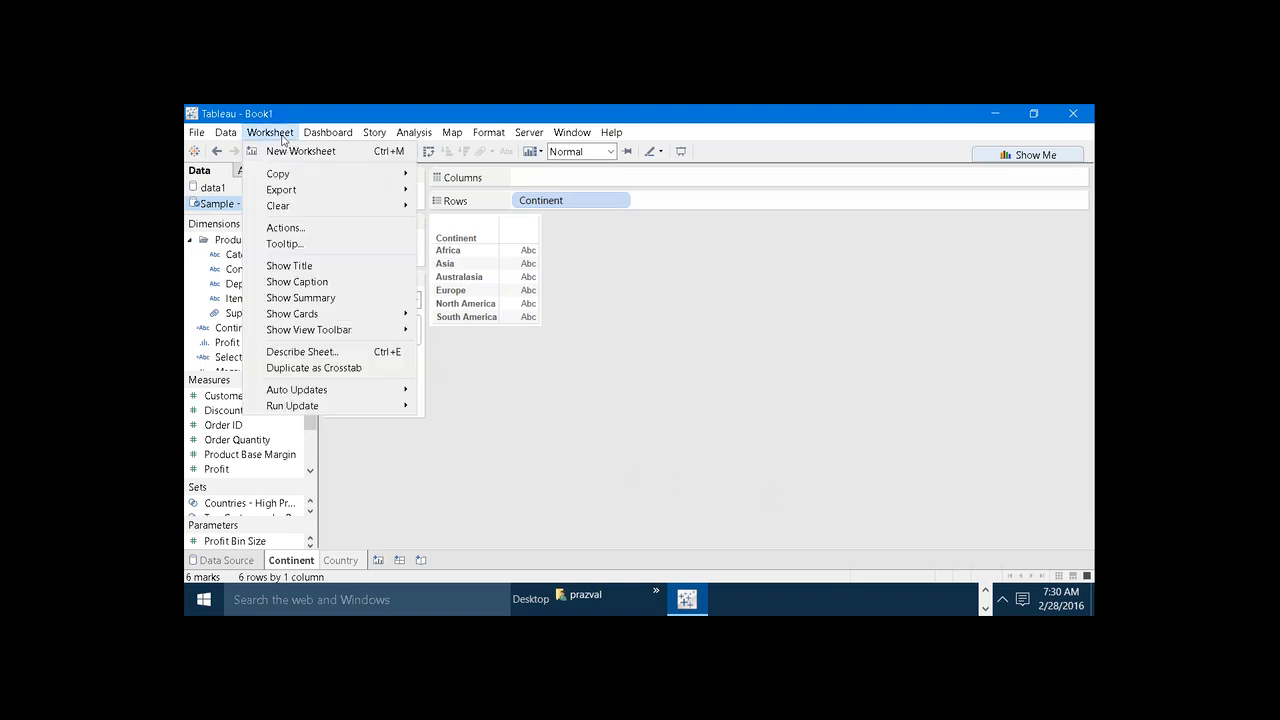
pyautogui.click(311, 230)
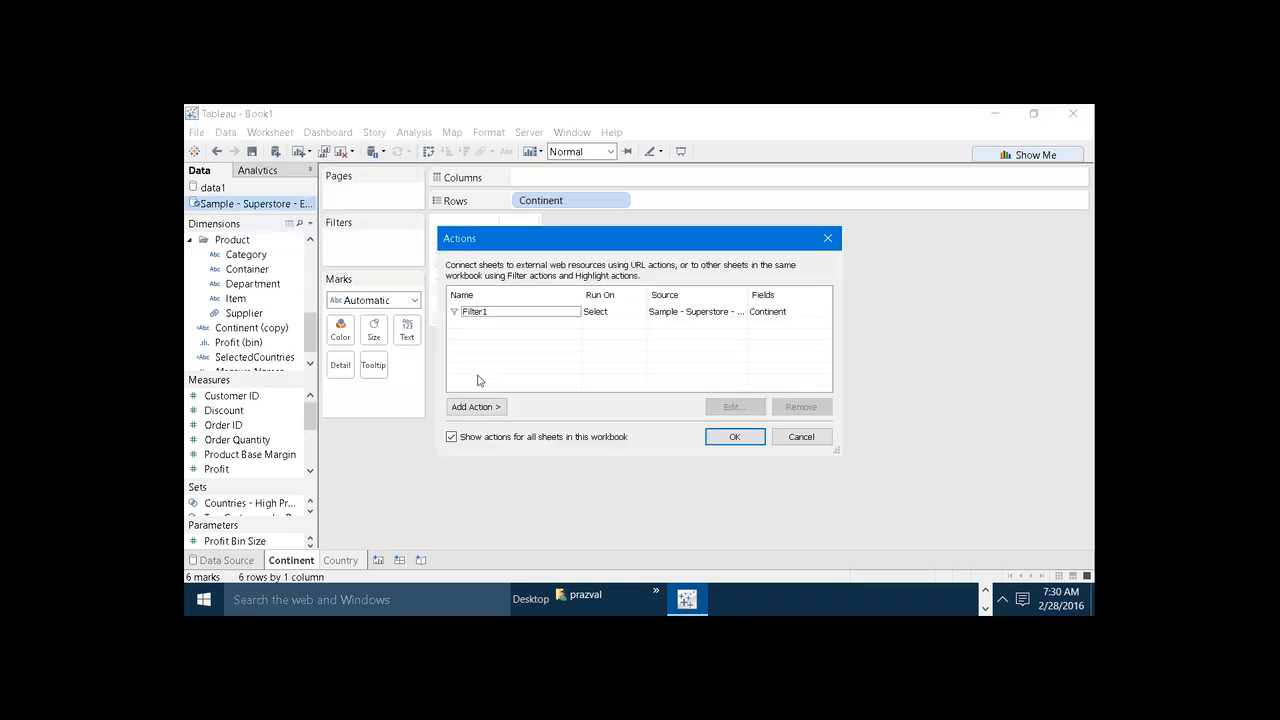
pyautogui.click(491, 315)
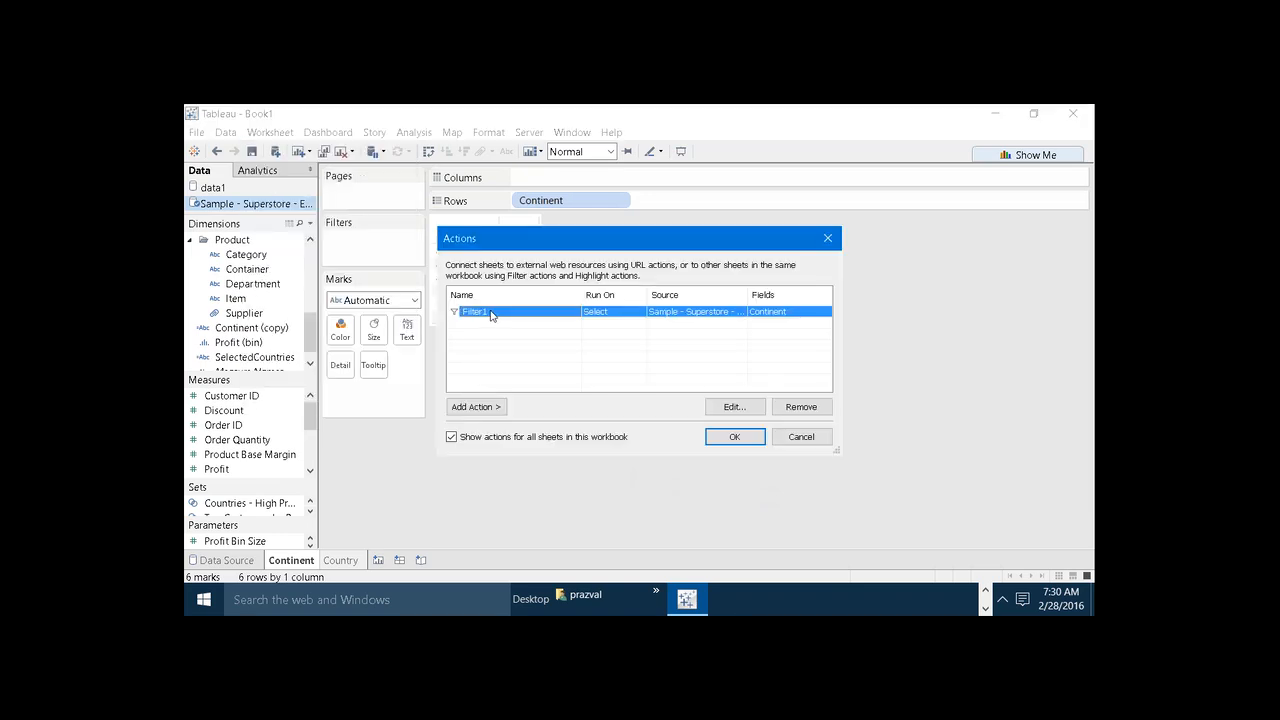
pyautogui.click(724, 410)
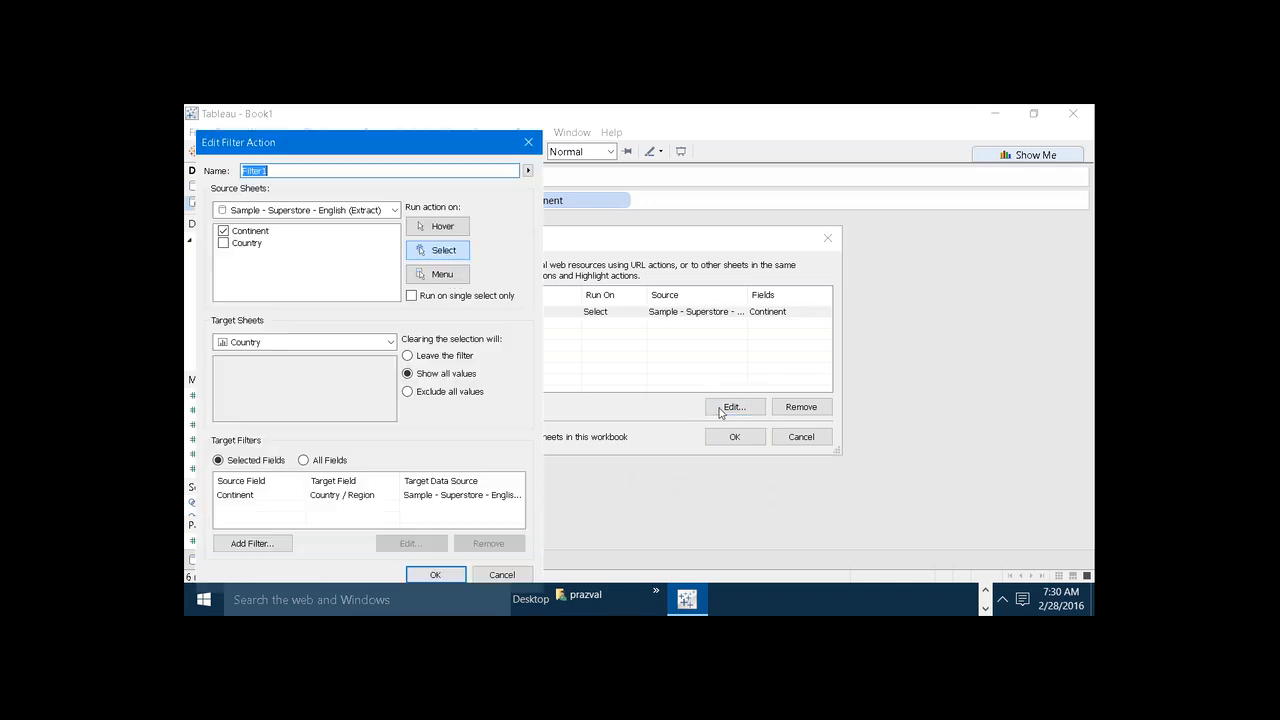
pyautogui.click(348, 496)
pyautogui.click(391, 543)
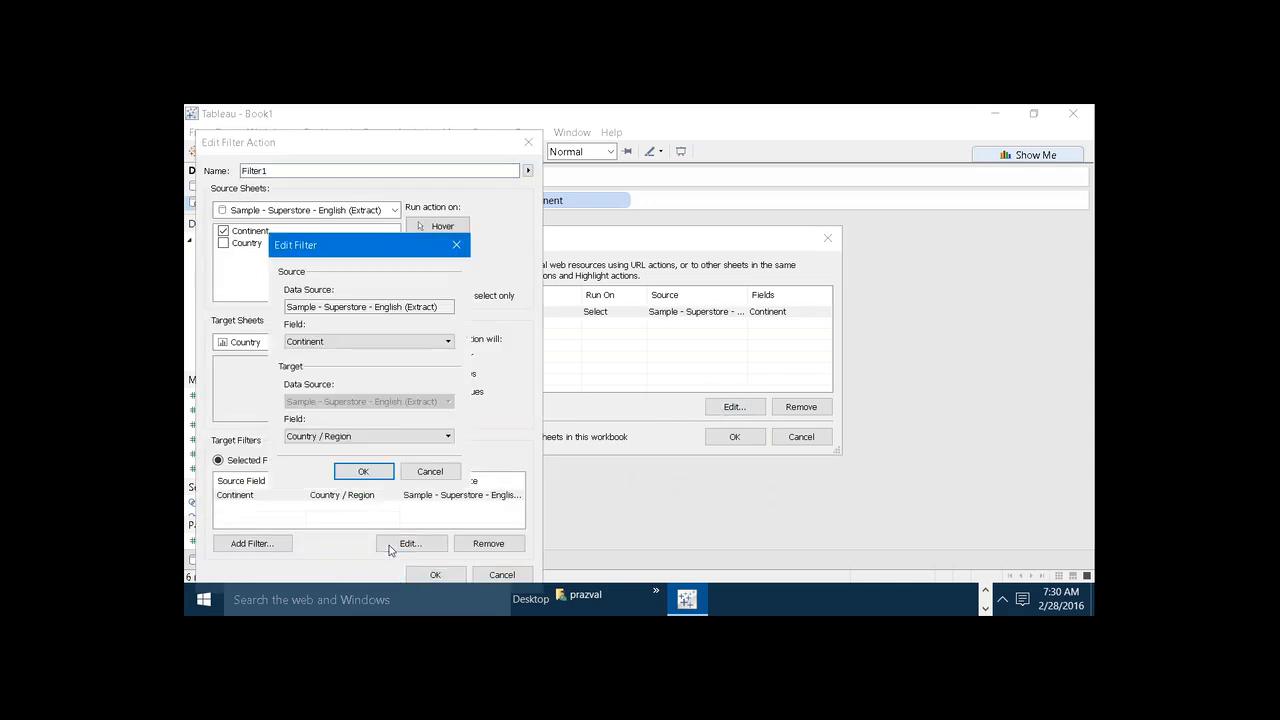
pyautogui.click(381, 342)
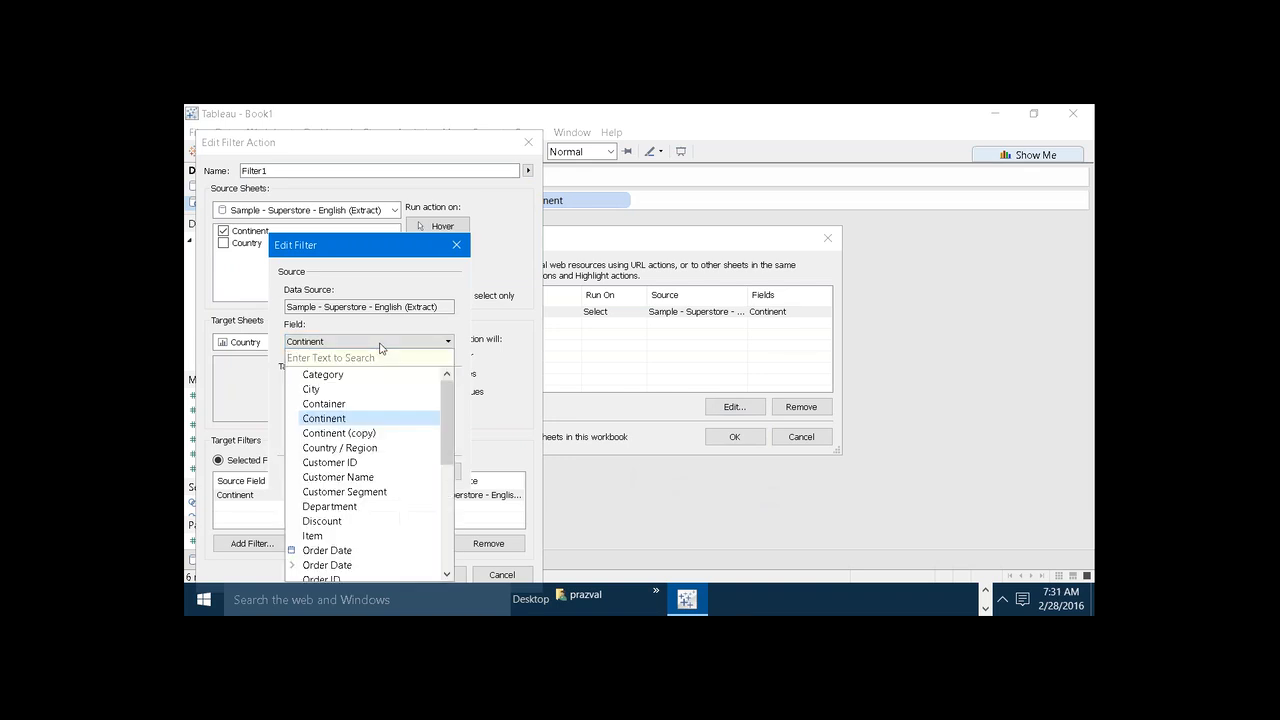
pyautogui.moveTo(445, 434); pyautogui.dragTo(455, 530)
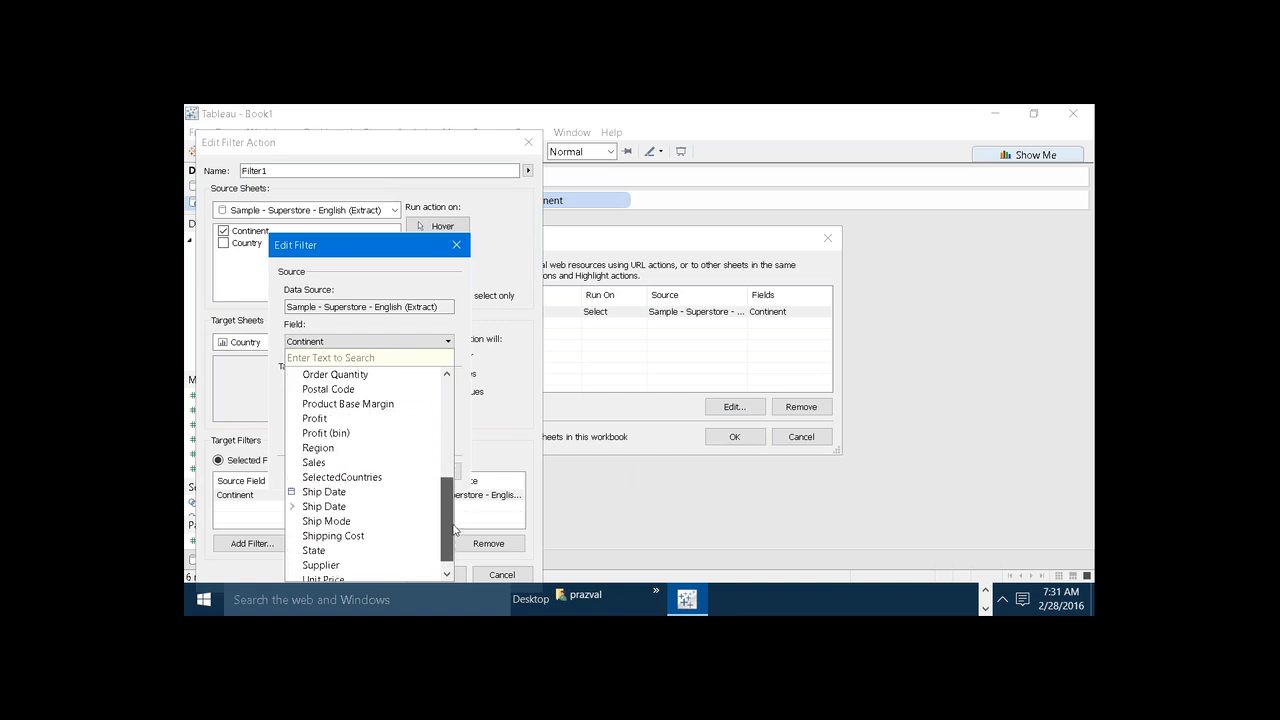
pyautogui.click(366, 478)
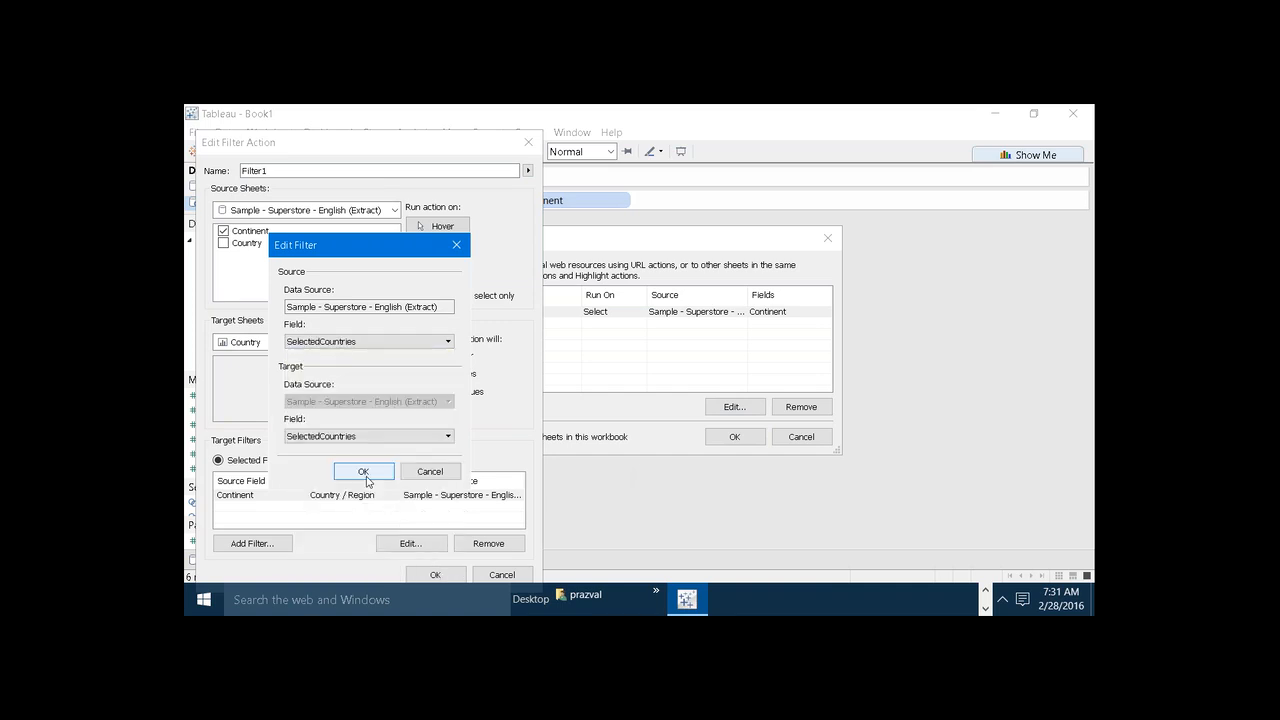
# - Map the target filter to the target field Country / Region and save the Filter1 action
pyautogui.click(350, 440)
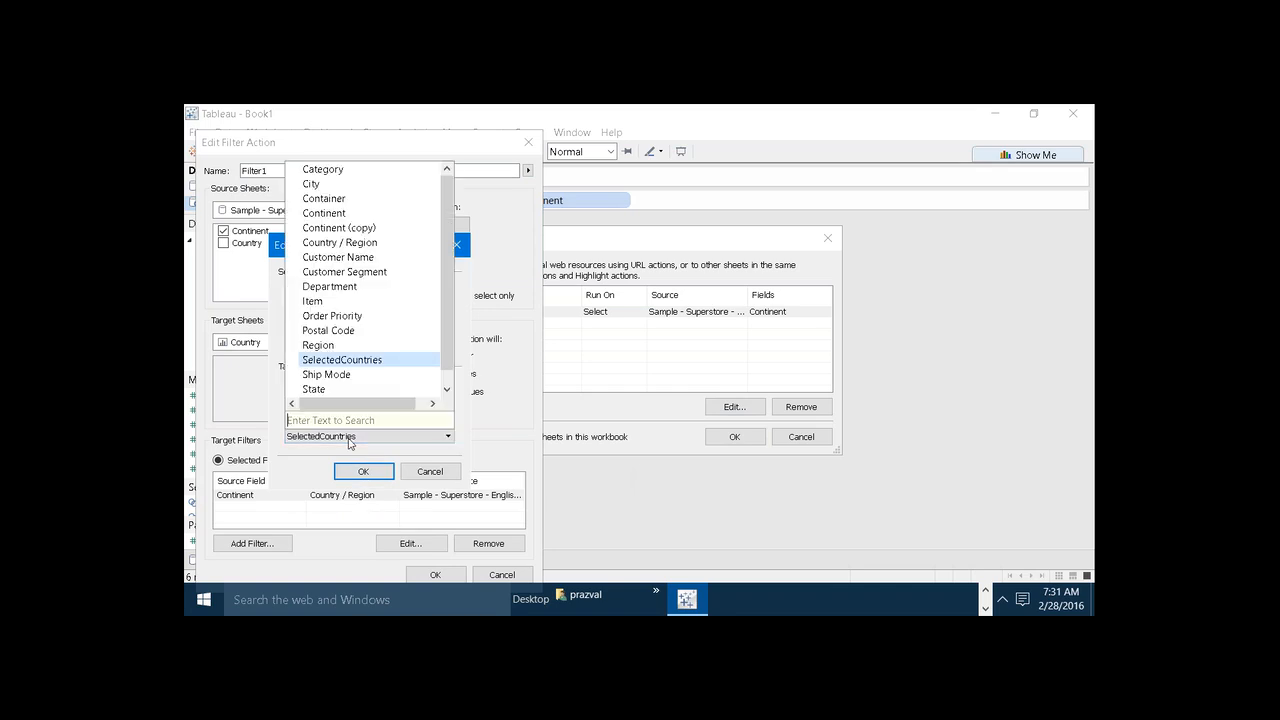
pyautogui.click(341, 243)
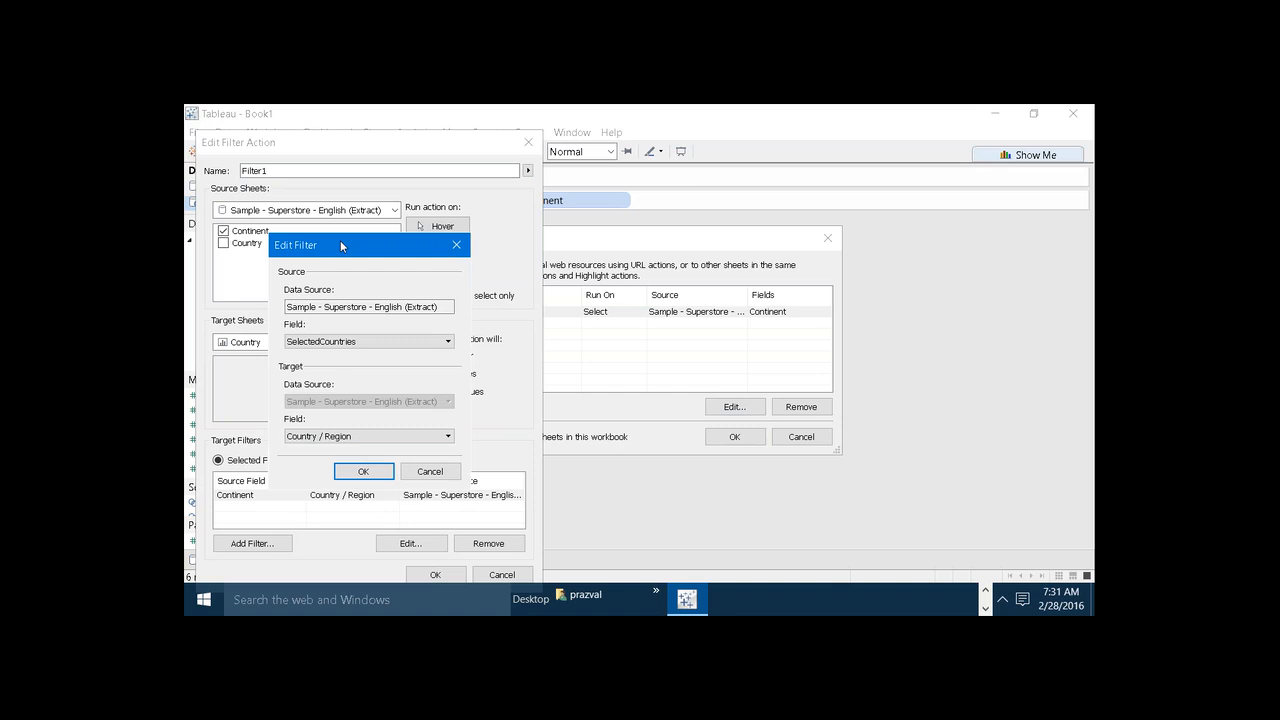
pyautogui.click(382, 476)
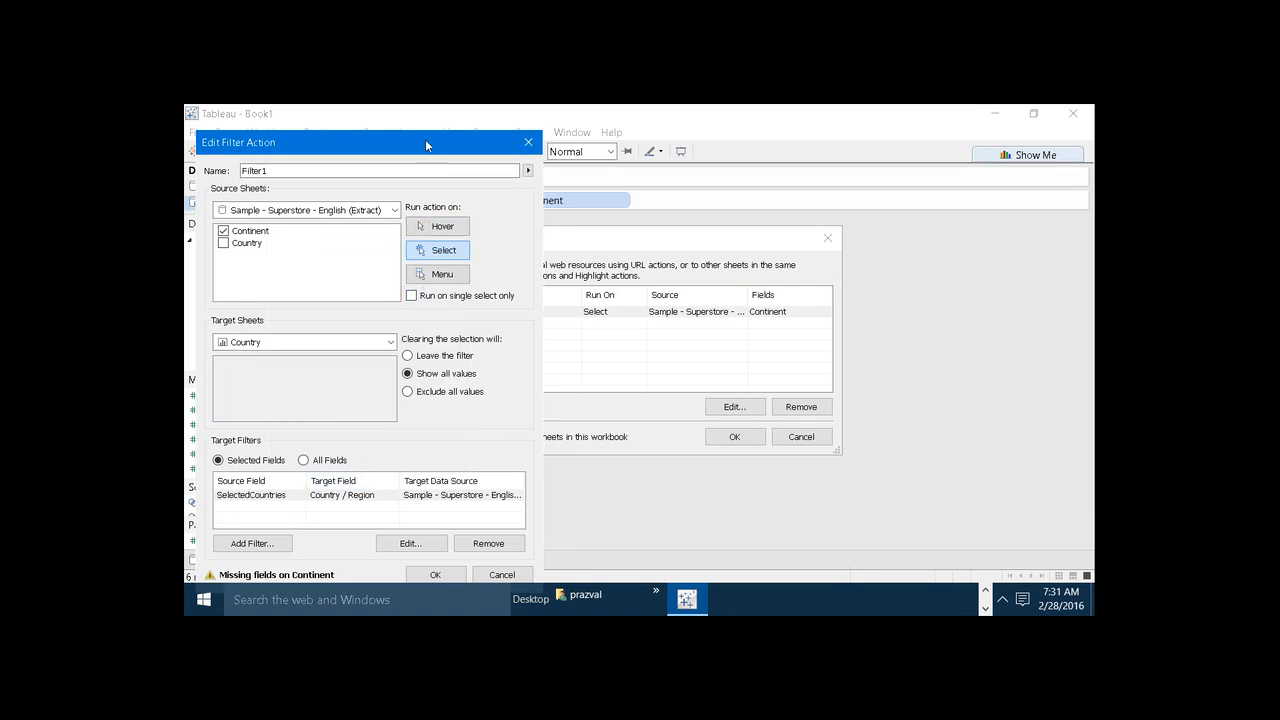
pyautogui.moveTo(424, 138); pyautogui.dragTo(417, 112)
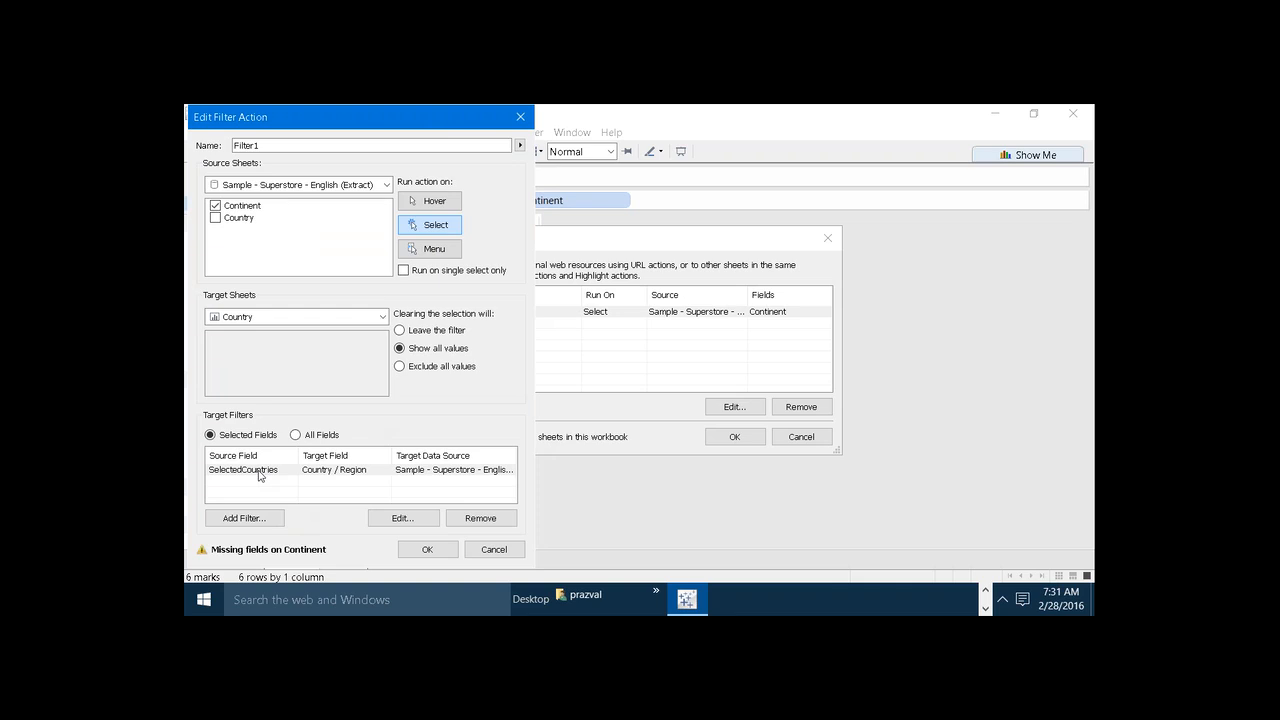
pyautogui.click(427, 550)
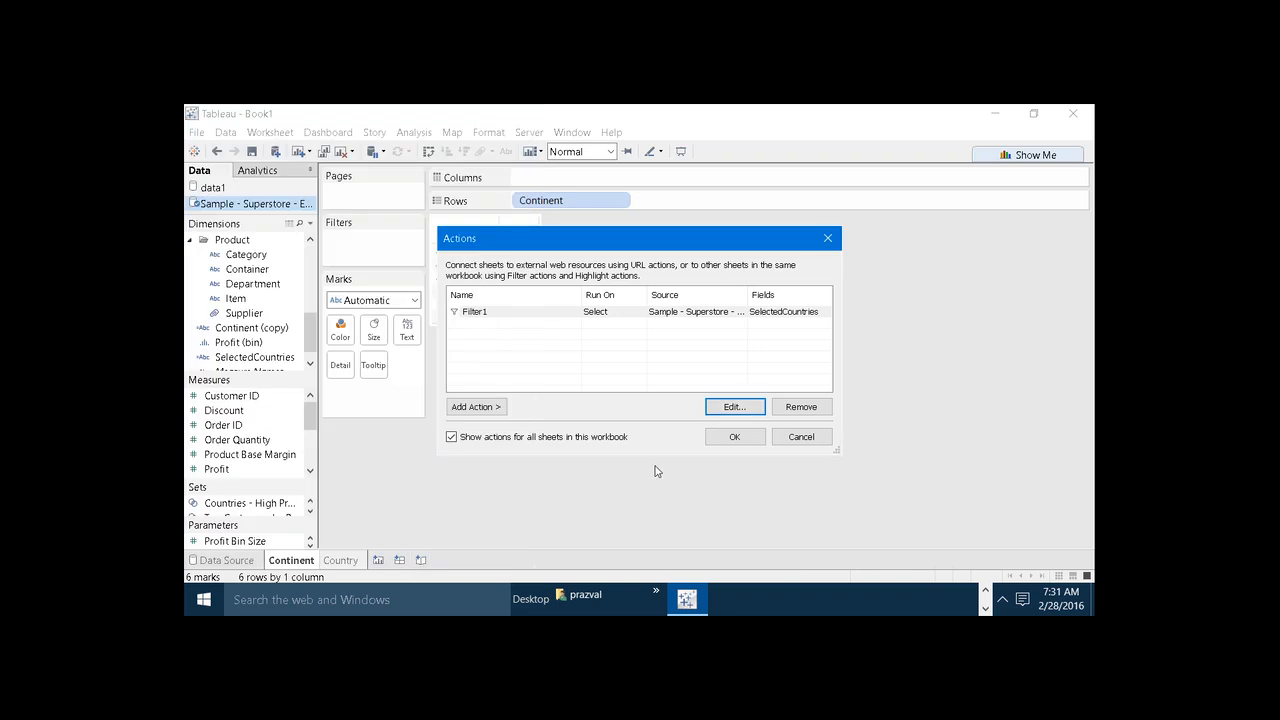
pyautogui.click(714, 443)
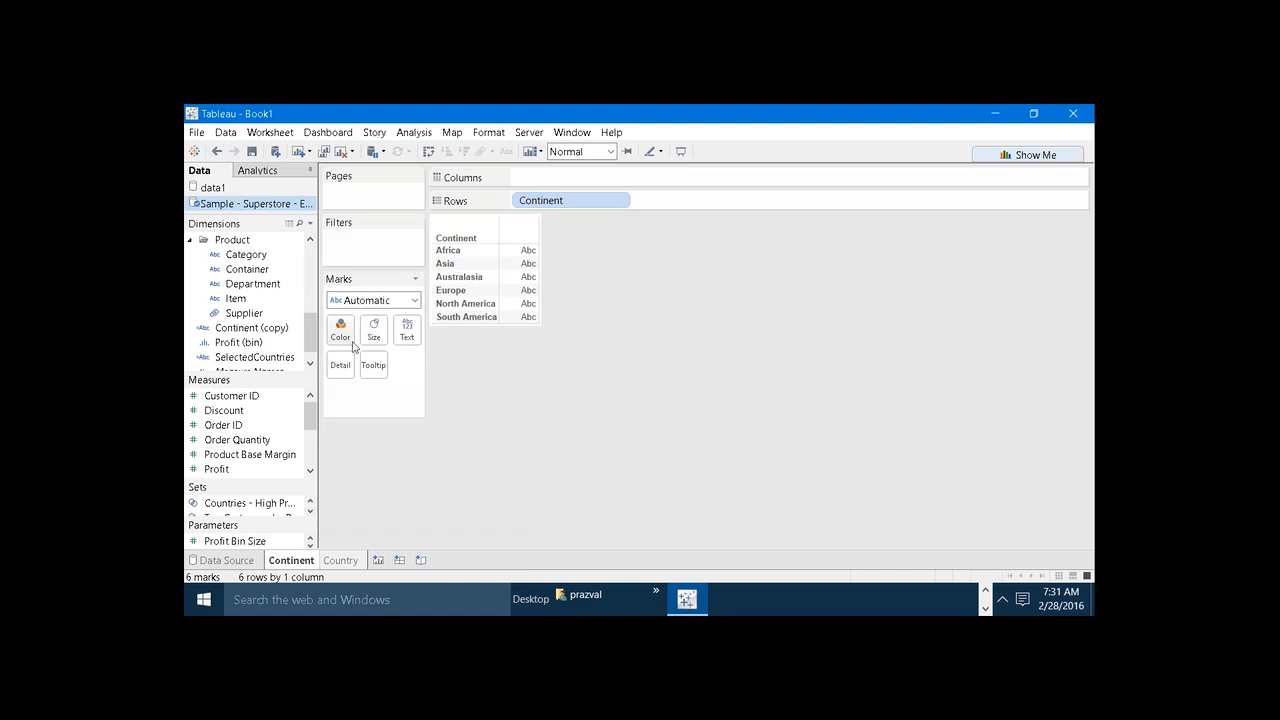
# - Add SelectedCountries to the Continent view's mark detail and plot Profit on Columns
pyautogui.moveTo(262, 357); pyautogui.dragTo(341, 364)
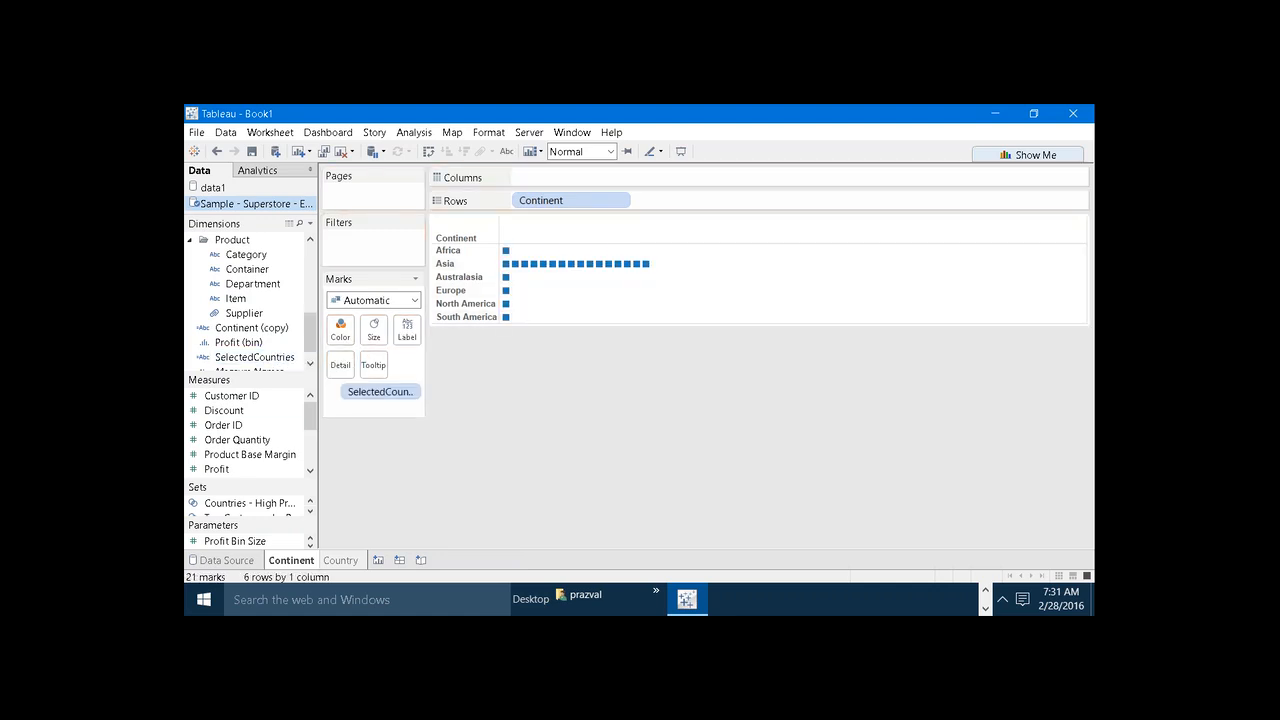
pyautogui.moveTo(217, 469); pyautogui.dragTo(582, 175)
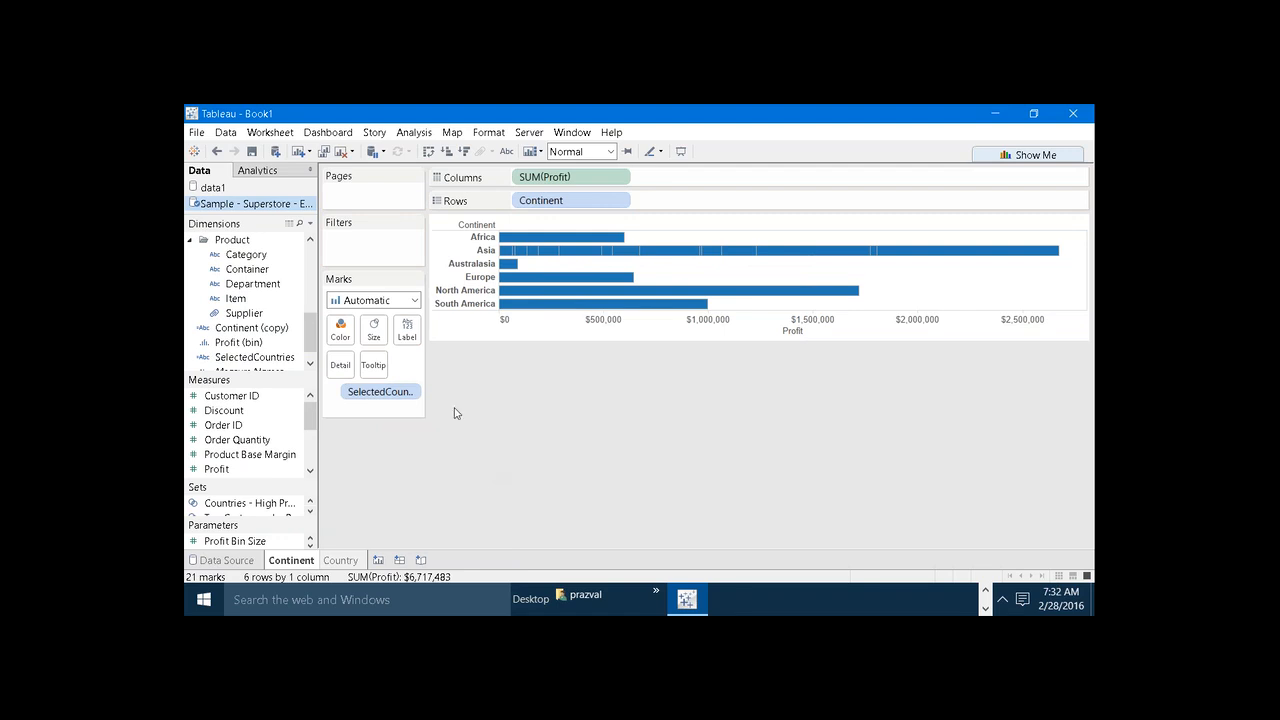
# - Run the filter action from the South America bar and review the selected values of the Action (Country / Region) filter on the Country sheet
pyautogui.click(510, 313)
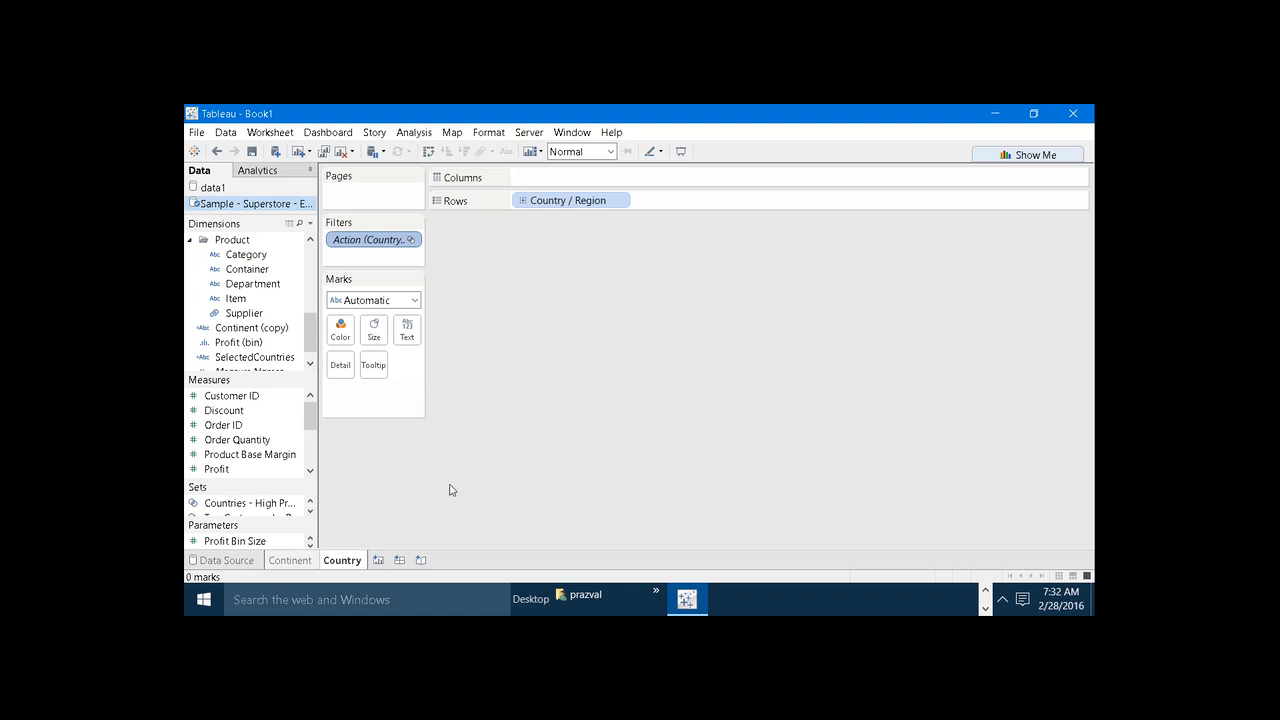
pyautogui.click(302, 561)
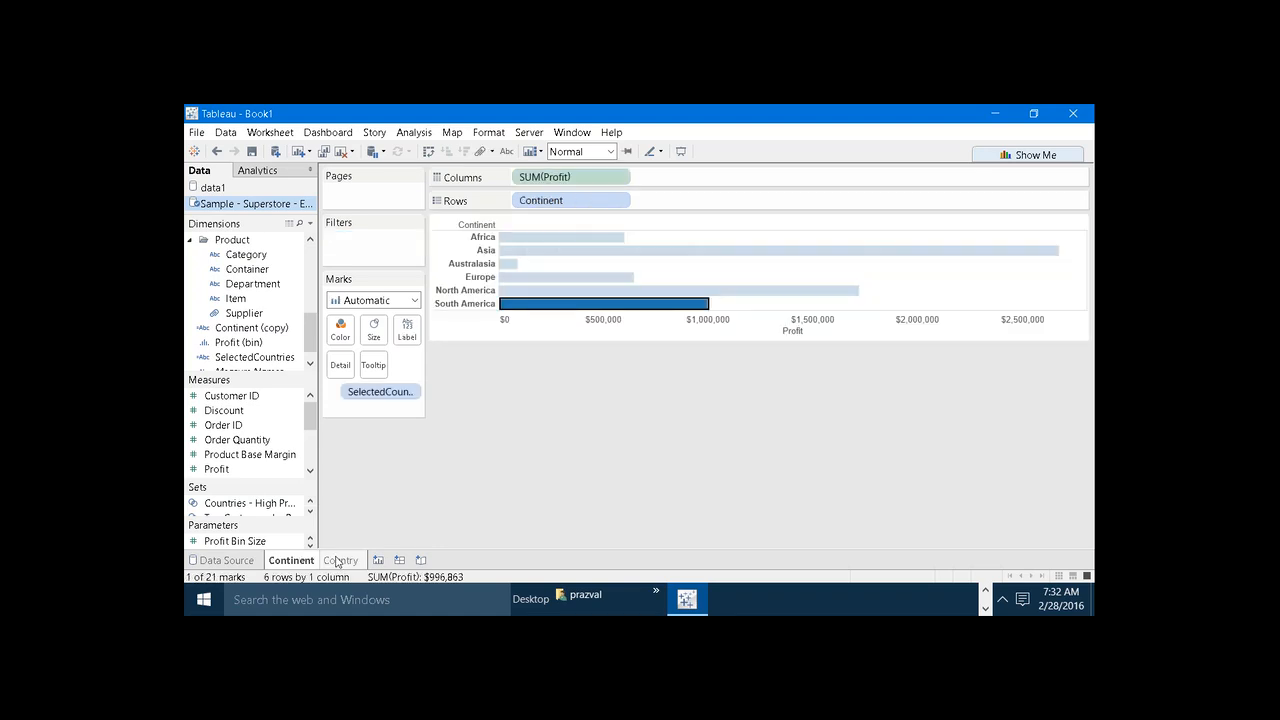
pyautogui.click(340, 560)
pyautogui.rightClick(373, 240)
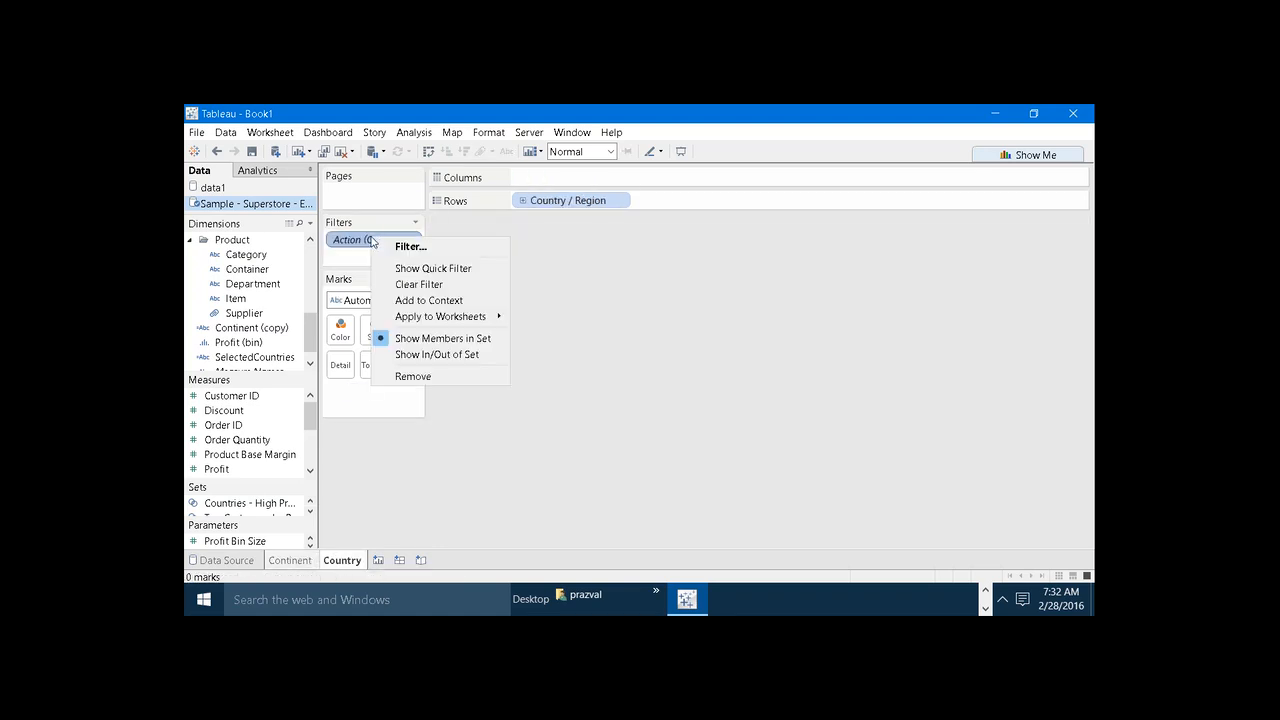
pyautogui.click(380, 250)
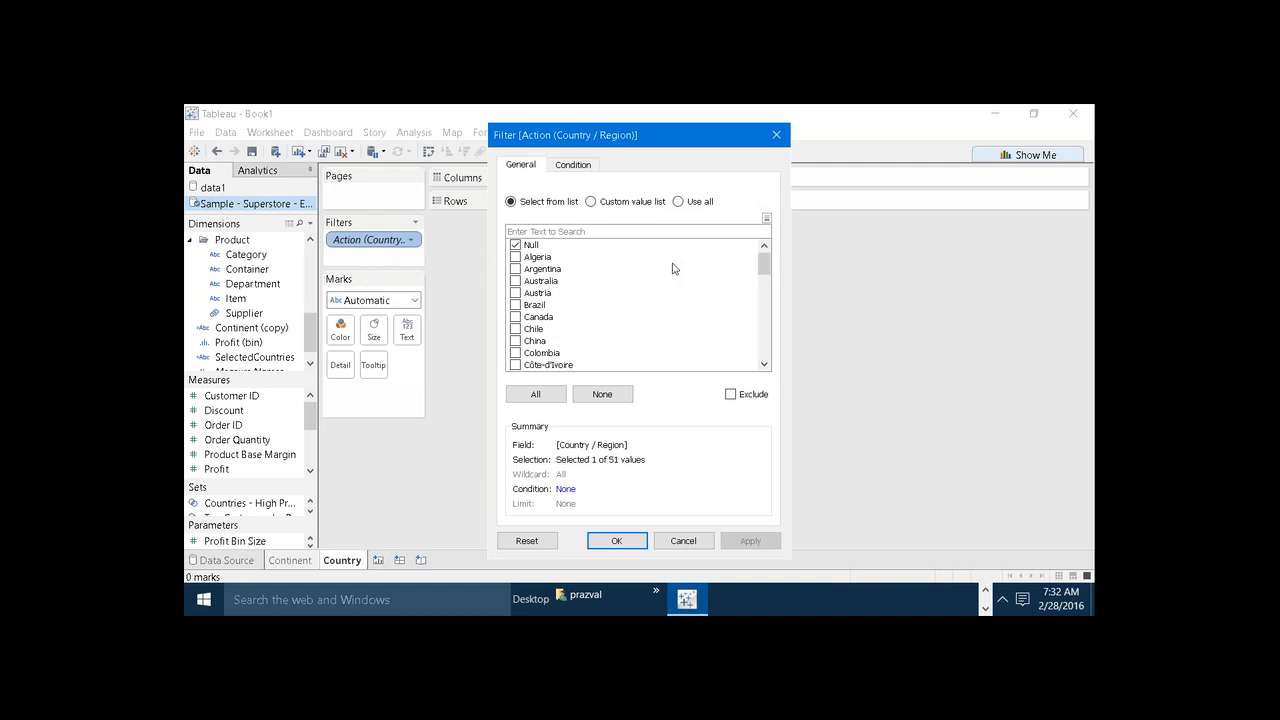
pyautogui.moveTo(763, 268)
pyautogui.mouseDown()
pyautogui.moveTo(763, 308)
pyautogui.moveTo(763, 262)
pyautogui.mouseUp()
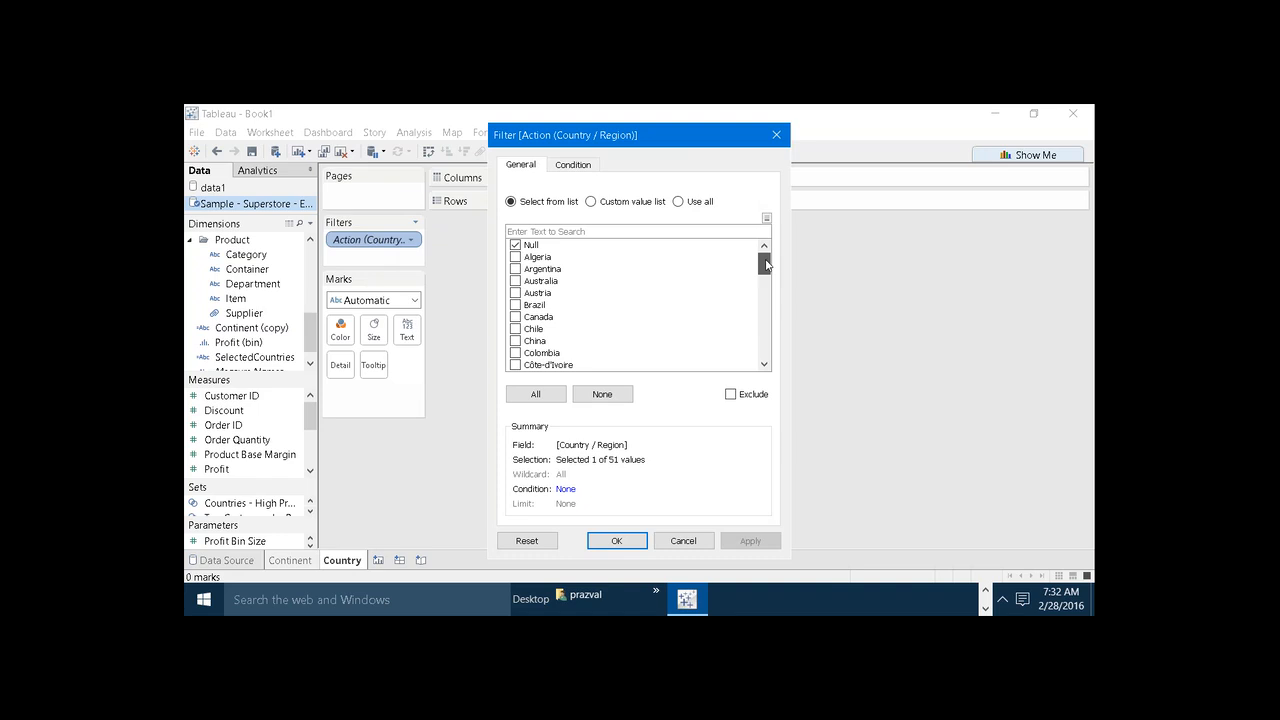
pyautogui.click(616, 540)
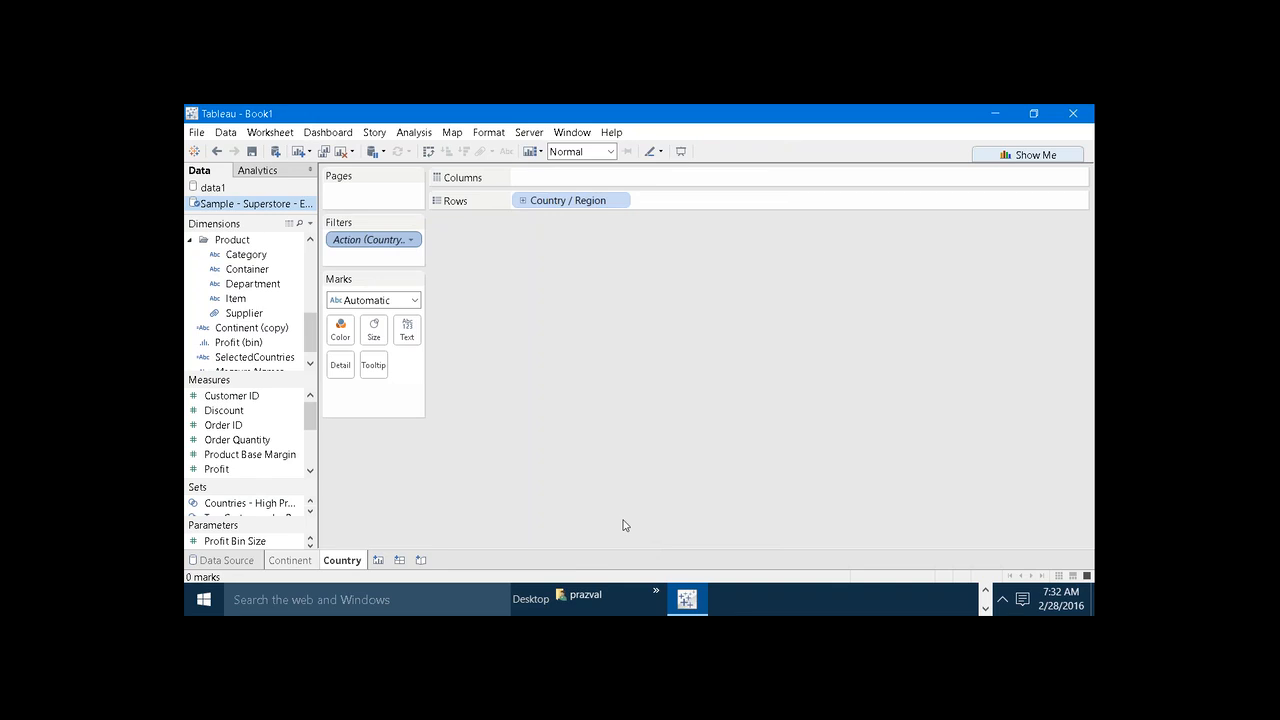
# - Run the filter action from a single segment of Asia's bar, then return to the Continent sheet and clear the selection
pyautogui.click(289, 560)
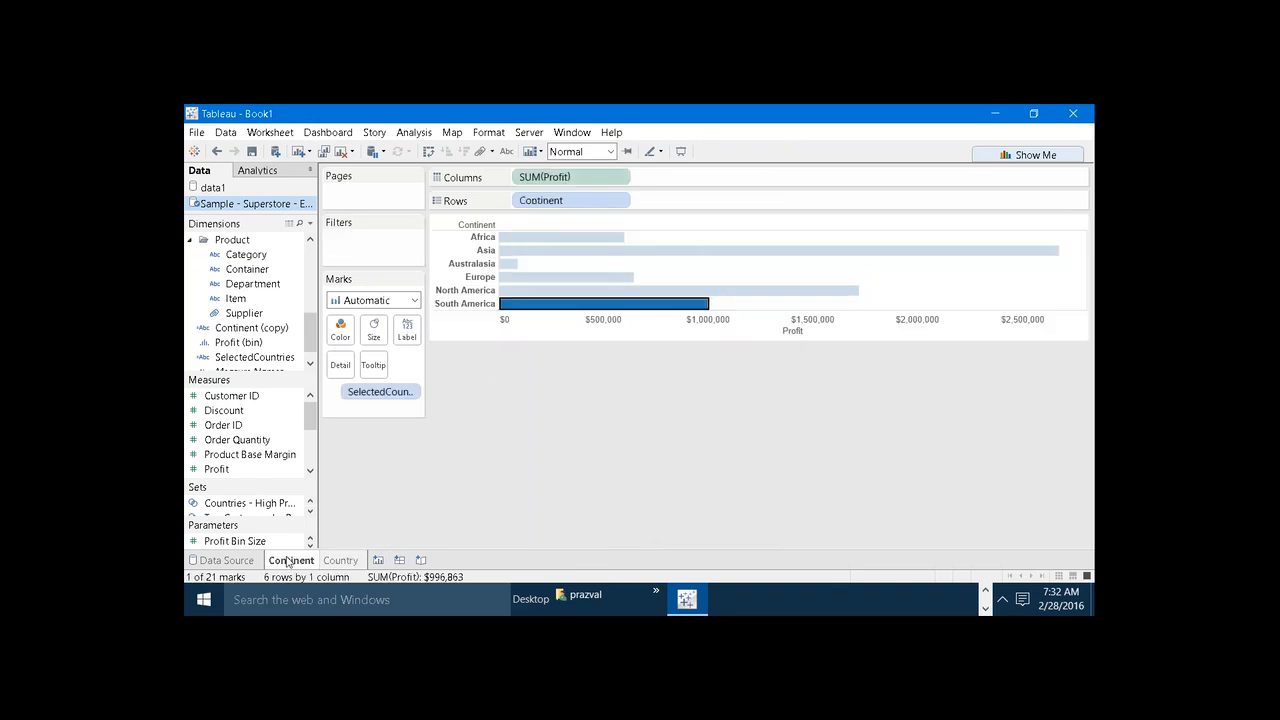
pyautogui.click(531, 251)
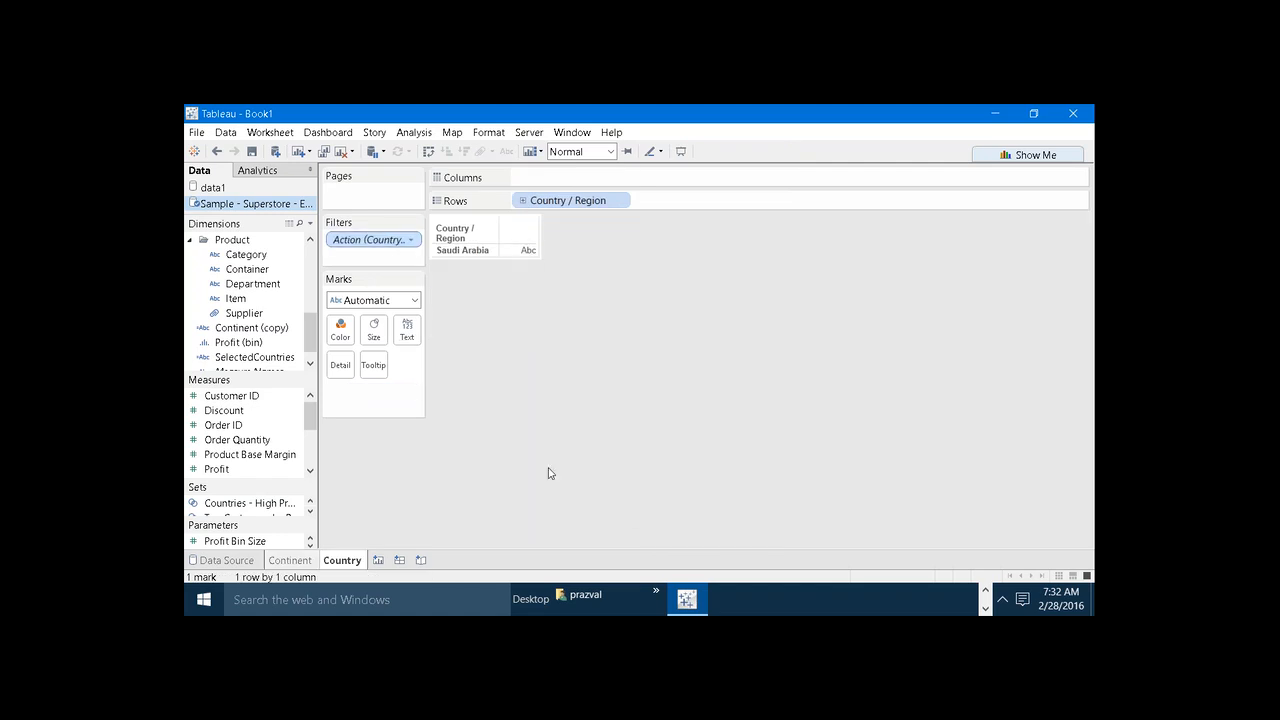
pyautogui.click(290, 560)
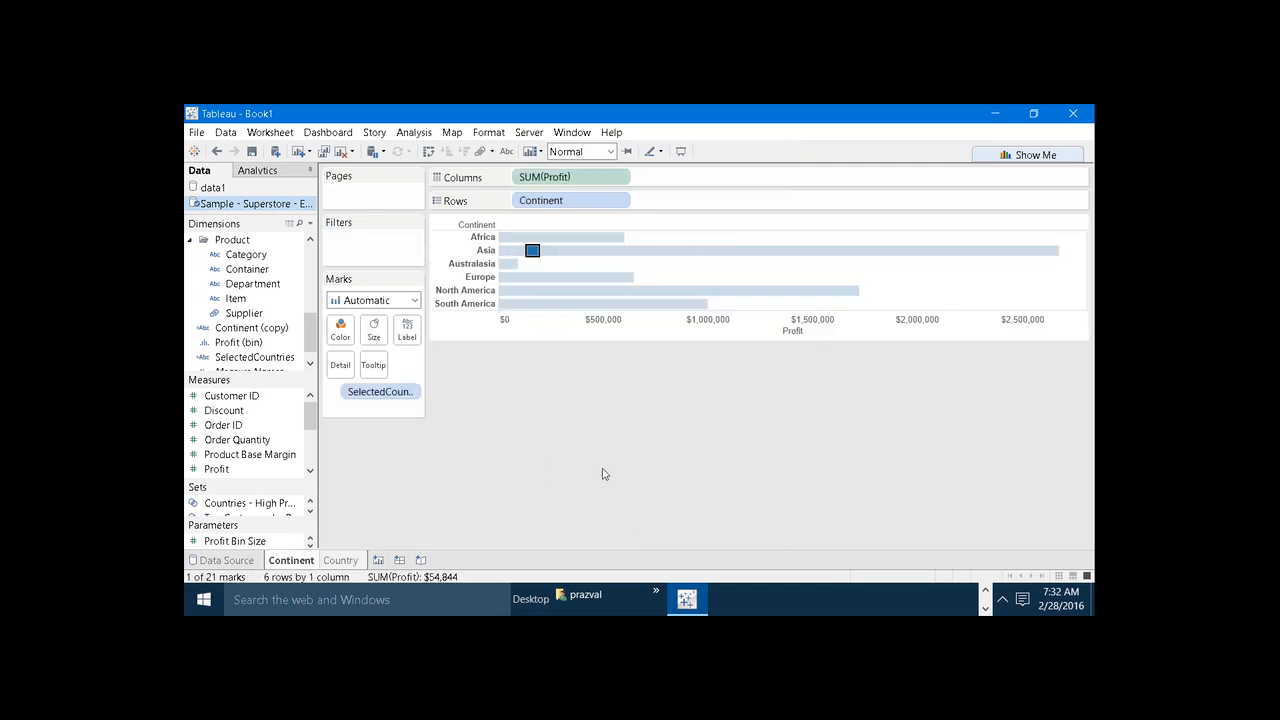
pyautogui.click(966, 457)
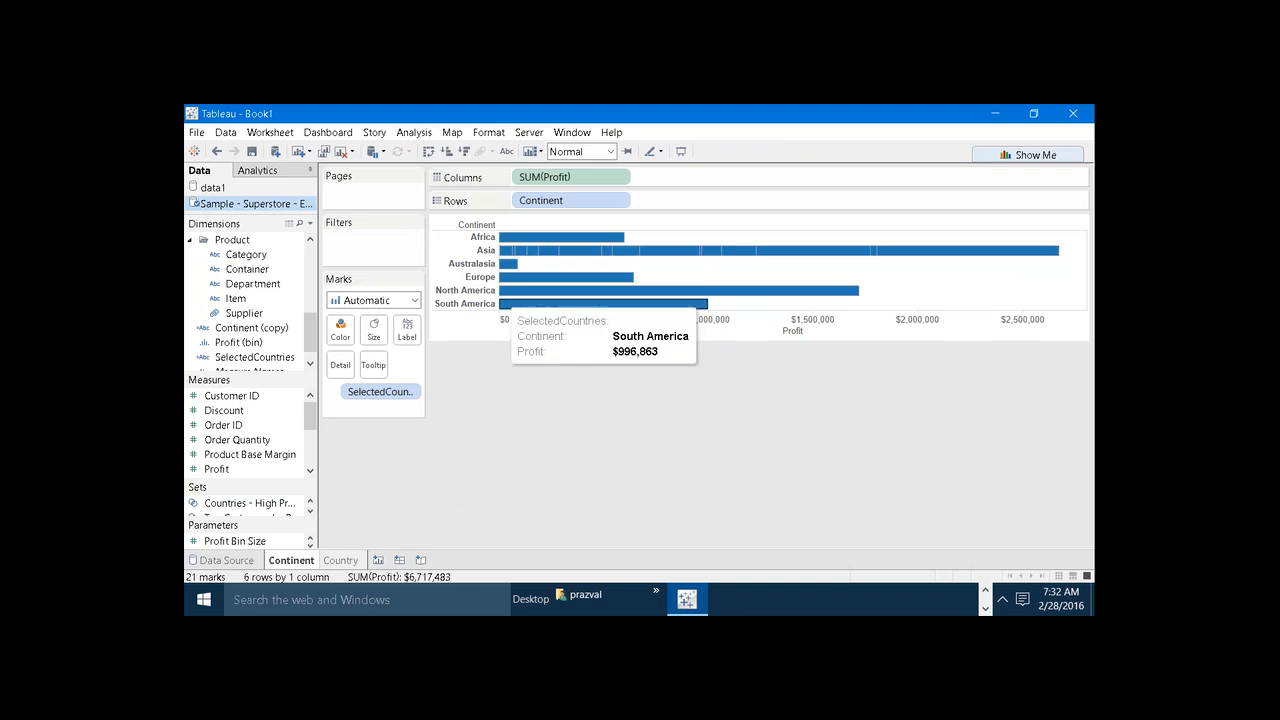
# - Compare the action's results on the Country sheet for the whole Asia row and the Europe bar, returning to the Continent sheet each time
pyautogui.click(488, 252)
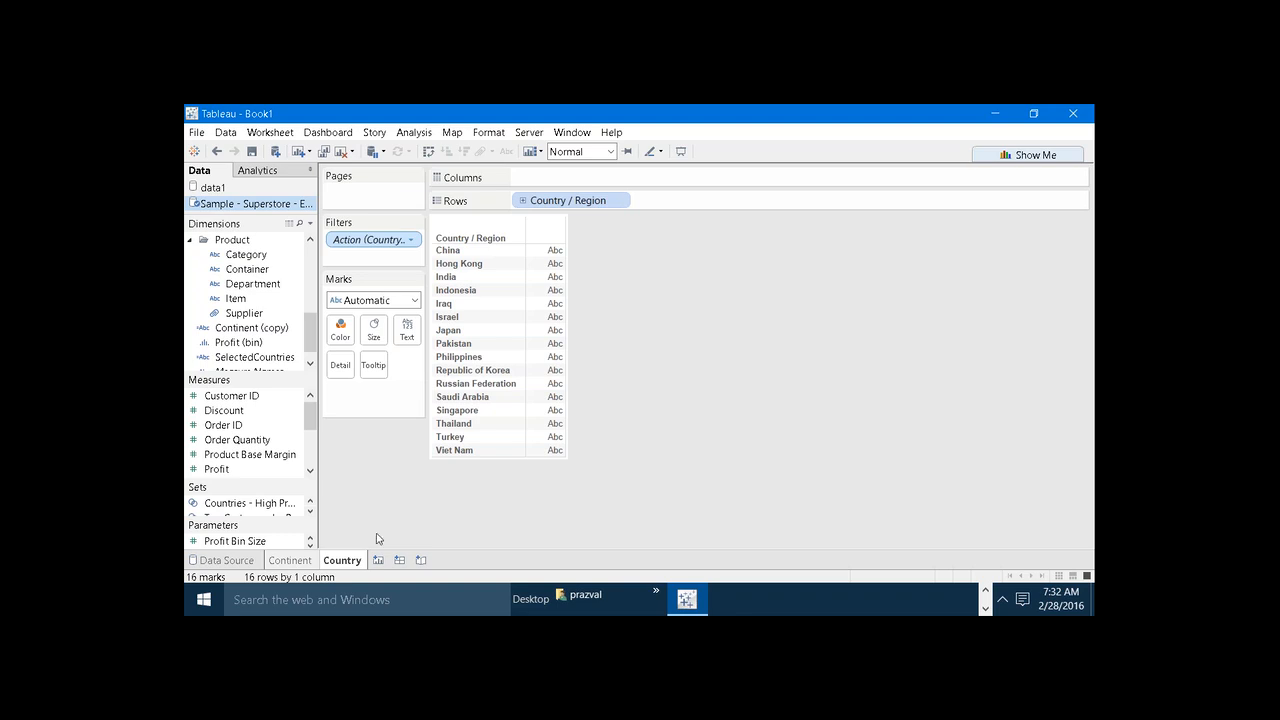
pyautogui.click(314, 563)
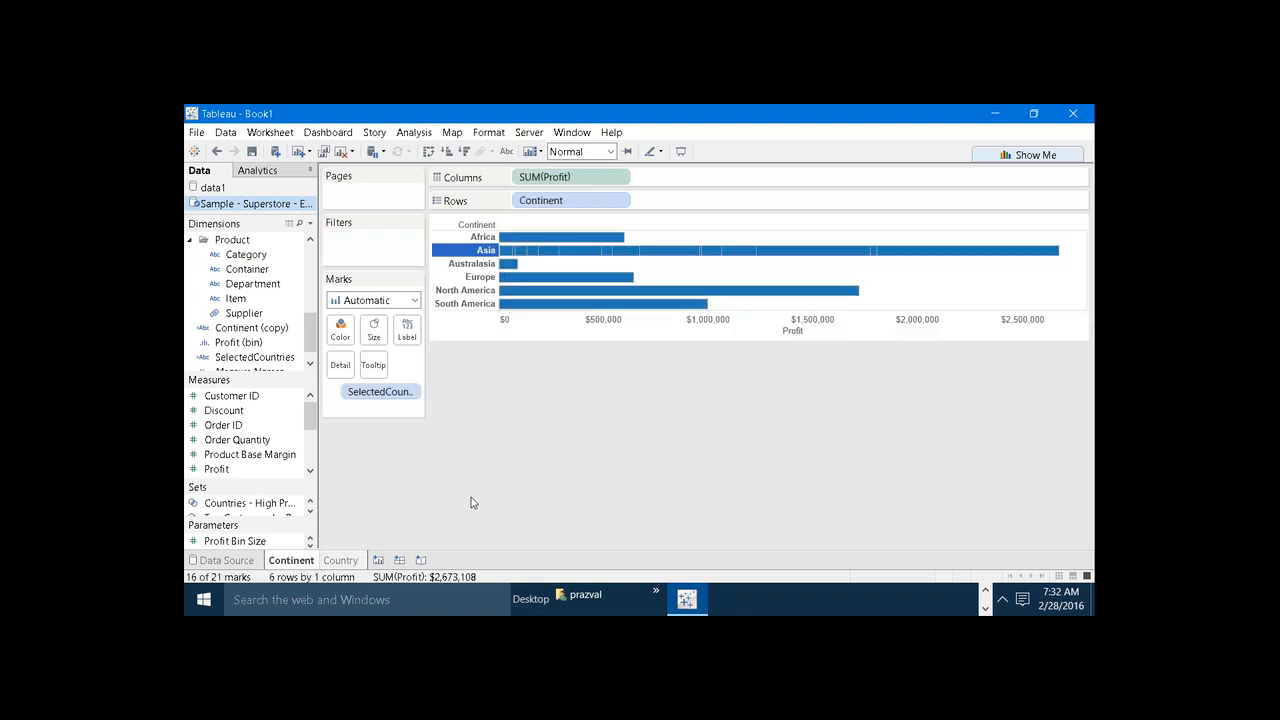
pyautogui.click(473, 503)
pyautogui.click(510, 283)
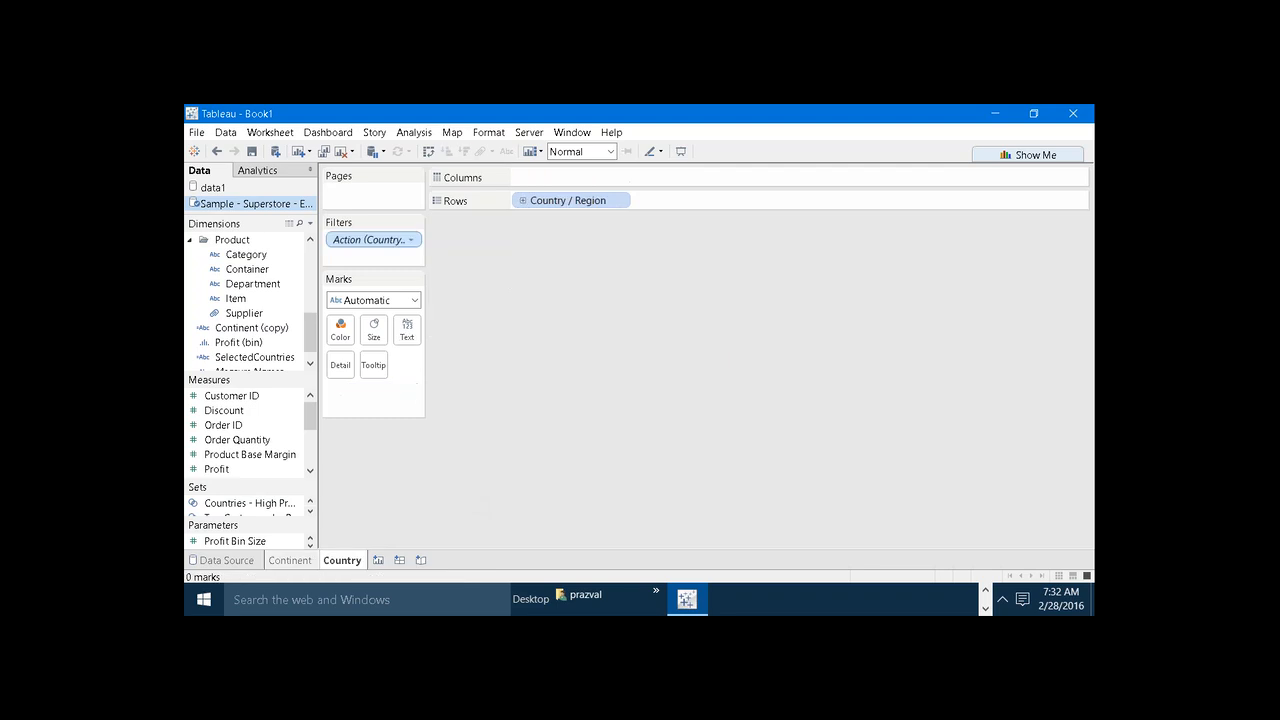
pyautogui.click(300, 560)
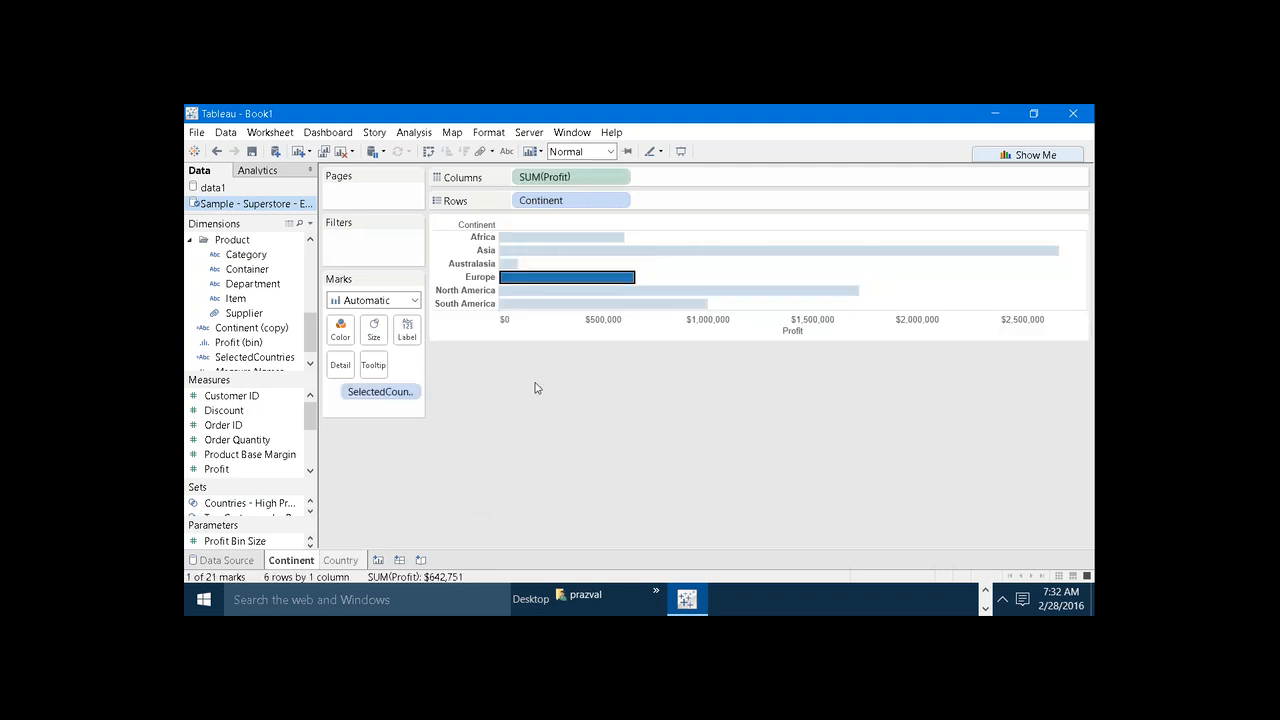
# - Run the action again from the Asia row header and check which countries the Action (Country / Region) filter includes
pyautogui.click(487, 249)
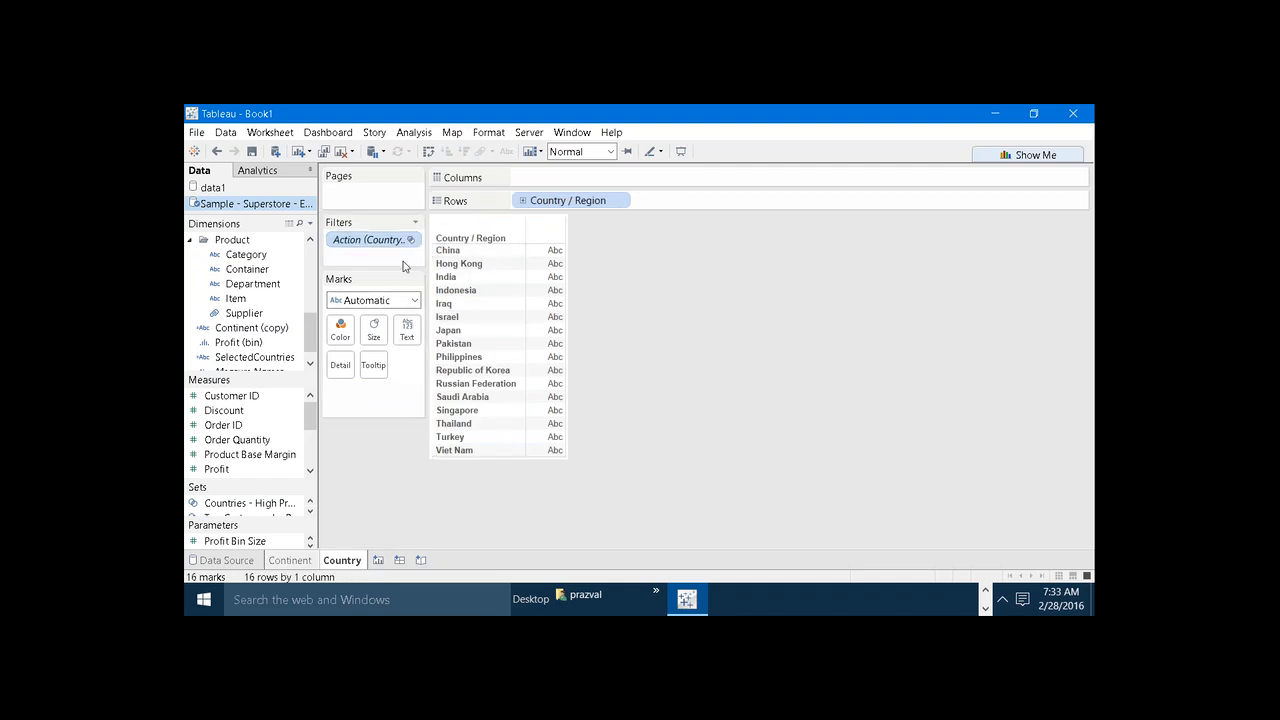
pyautogui.rightClick(378, 241)
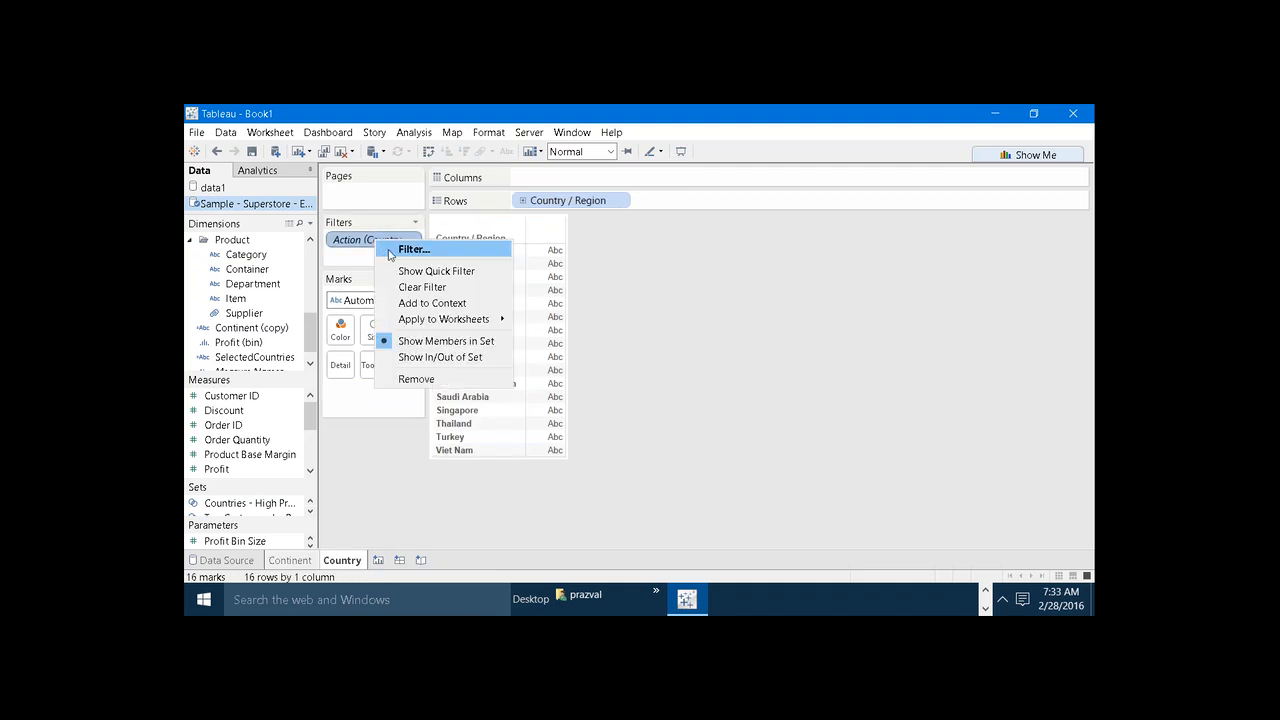
pyautogui.click(412, 249)
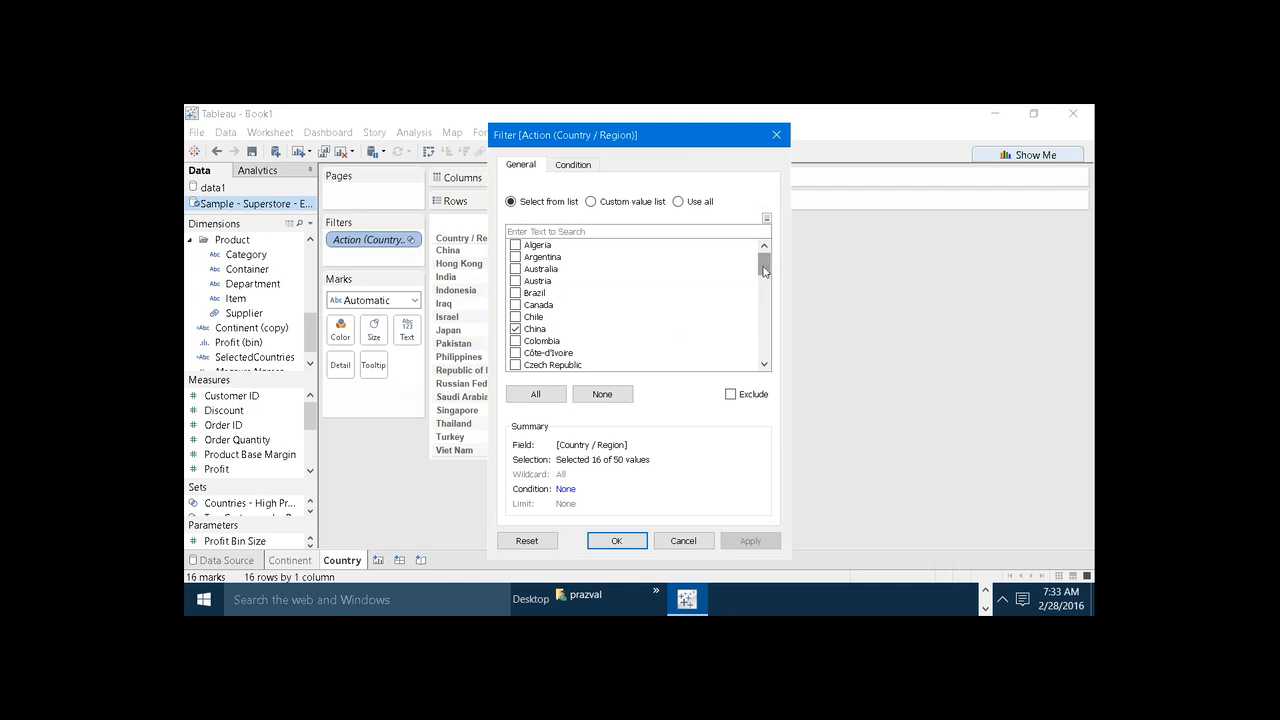
pyautogui.moveTo(765, 270)
pyautogui.mouseDown()
pyautogui.moveTo(766, 345)
pyautogui.moveTo(768, 262)
pyautogui.mouseUp()
pyautogui.click(636, 541)
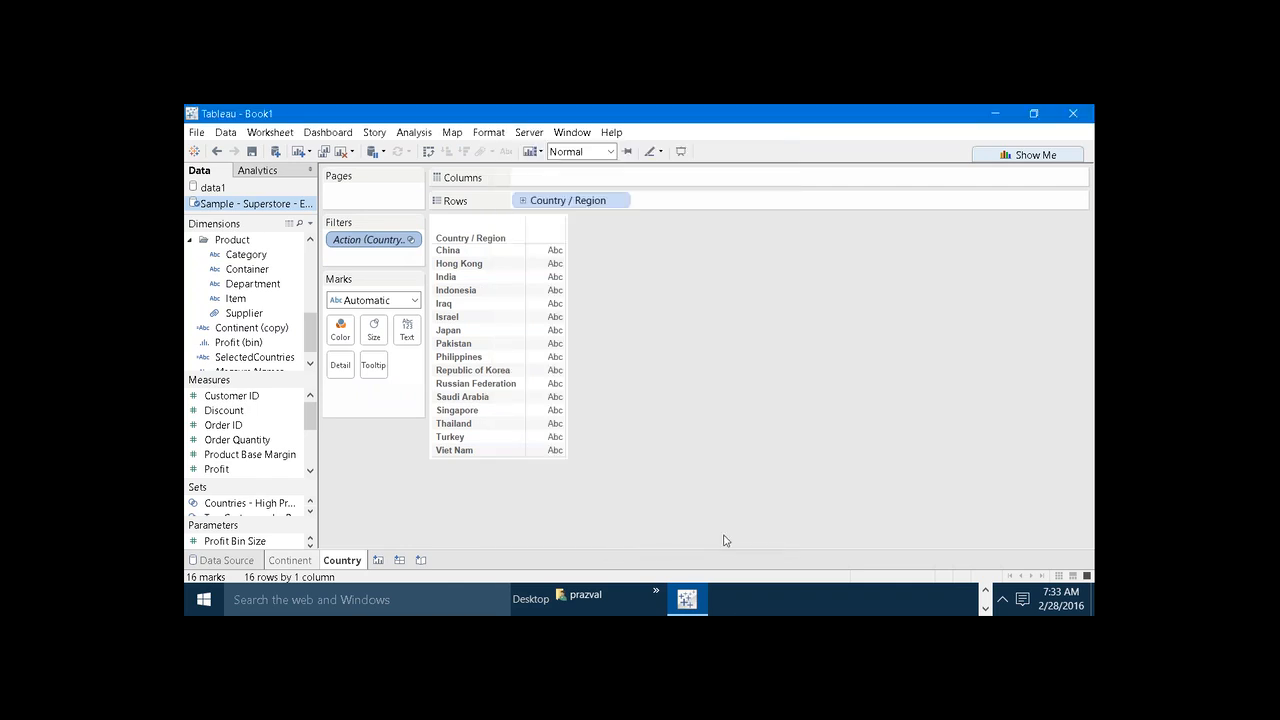
# - Switch to Paint and add the red text label SELECTED COUNTRIES above continent in the action diagram
pyautogui.click(986, 590)
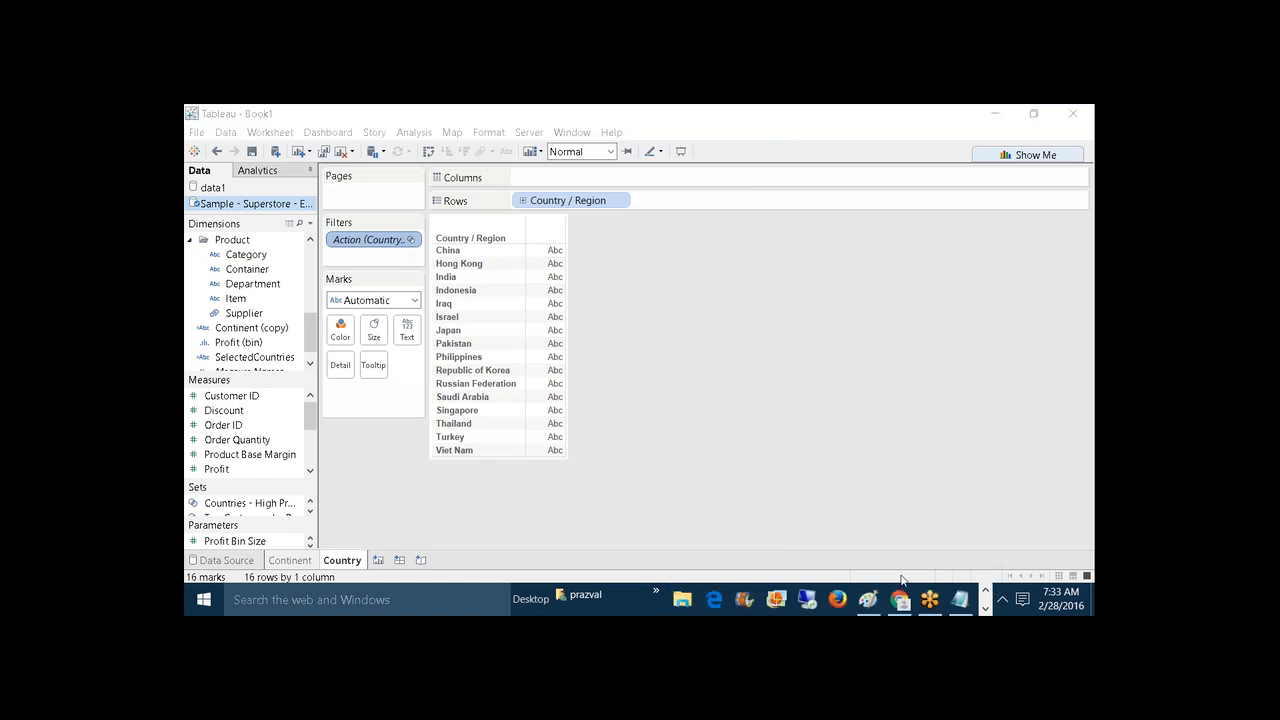
pyautogui.click(870, 598)
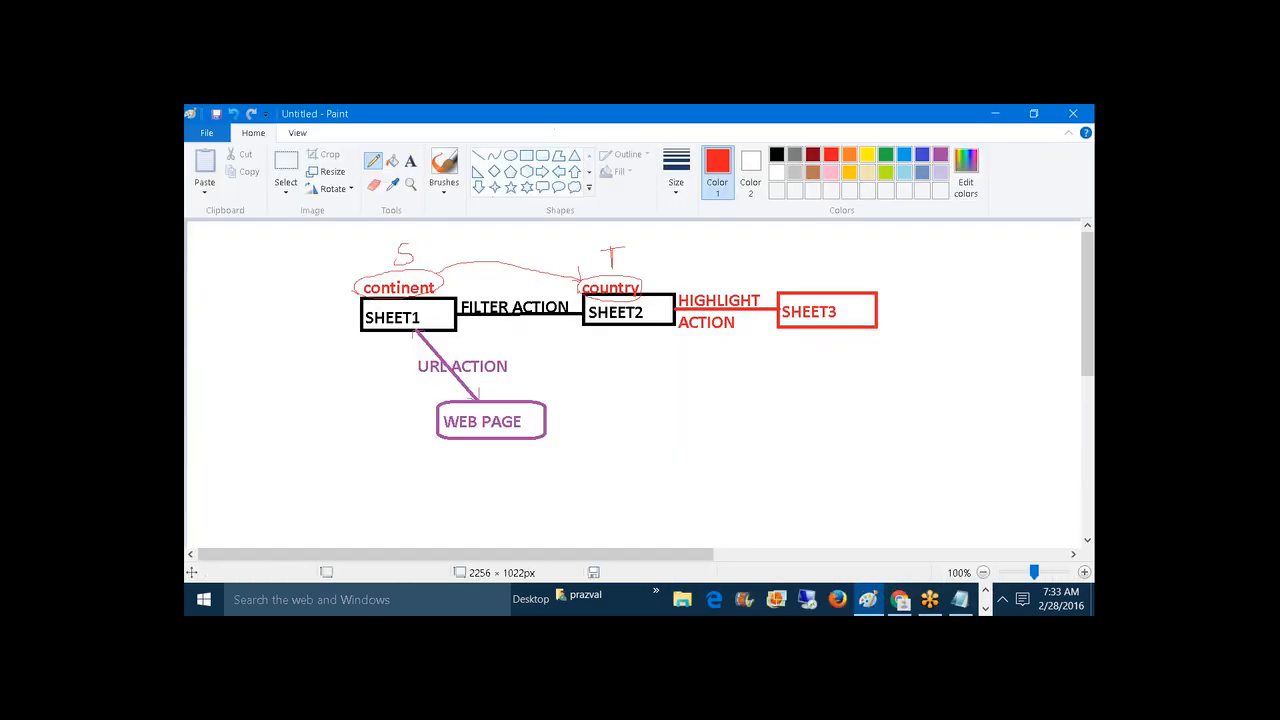
pyautogui.click(410, 161)
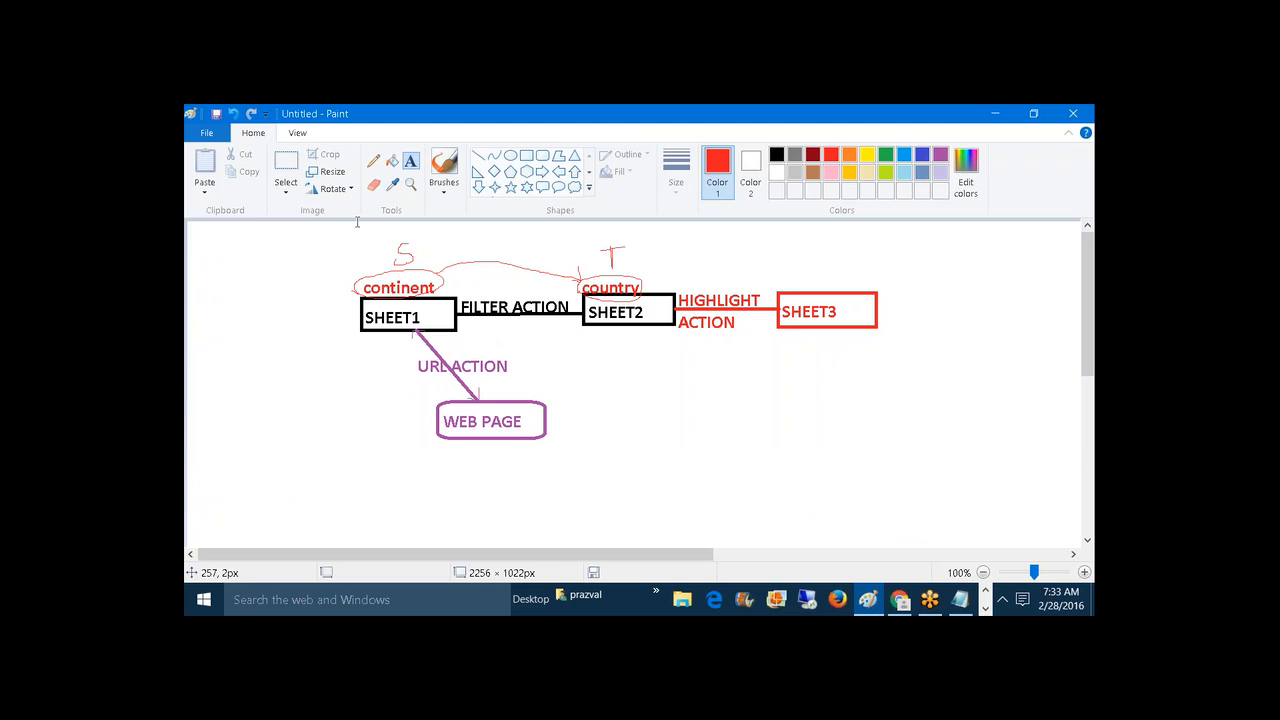
pyautogui.moveTo(349, 224); pyautogui.dragTo(540, 270)
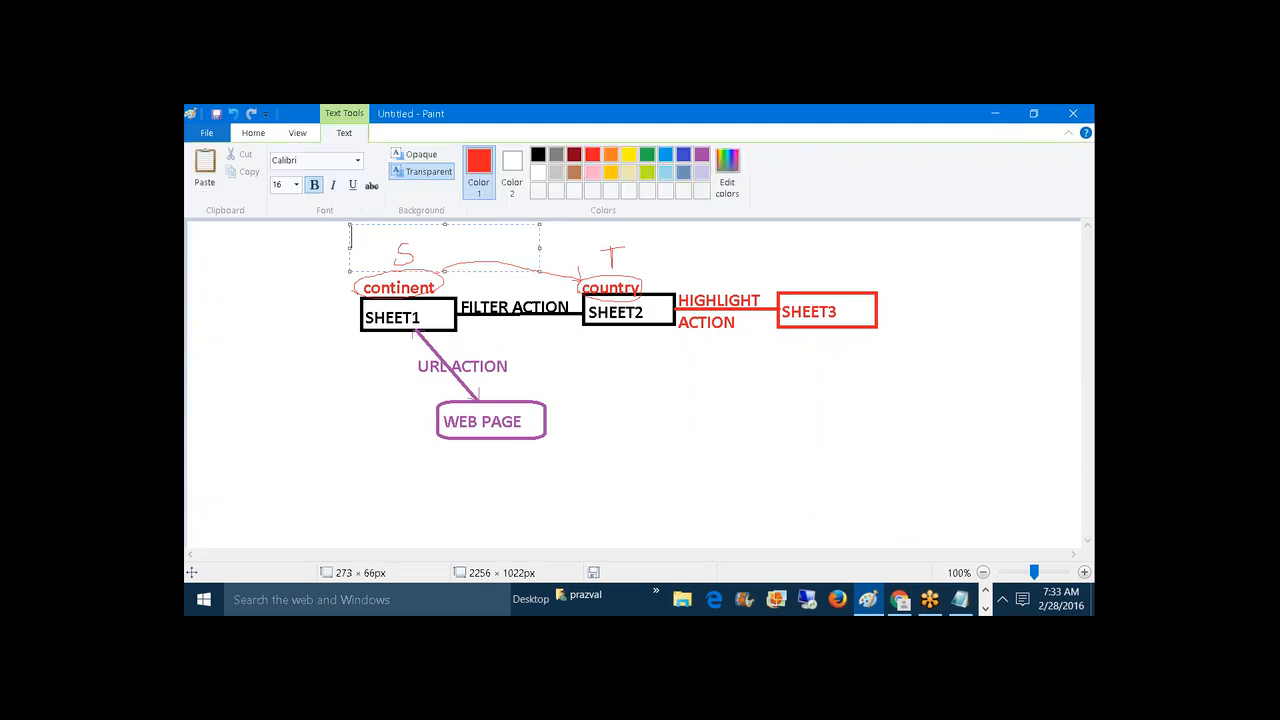
pyautogui.write('SELECTED COUNTRIES')
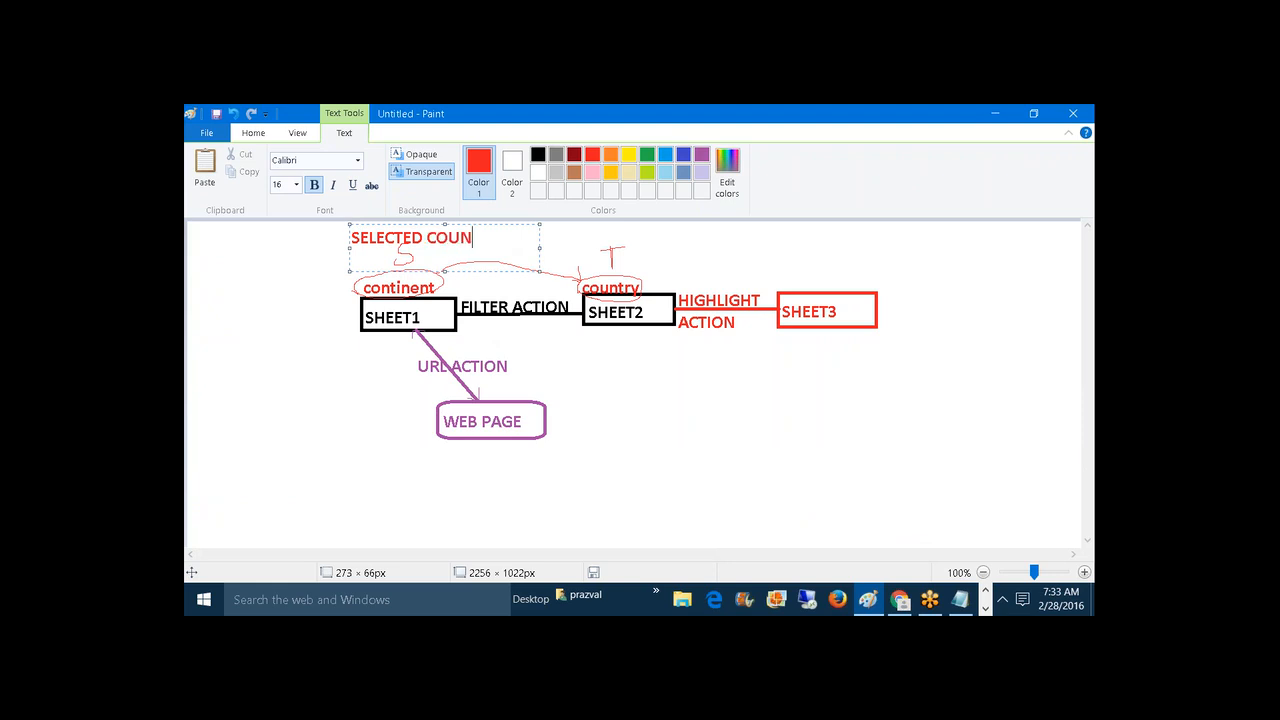
pyautogui.click(648, 264)
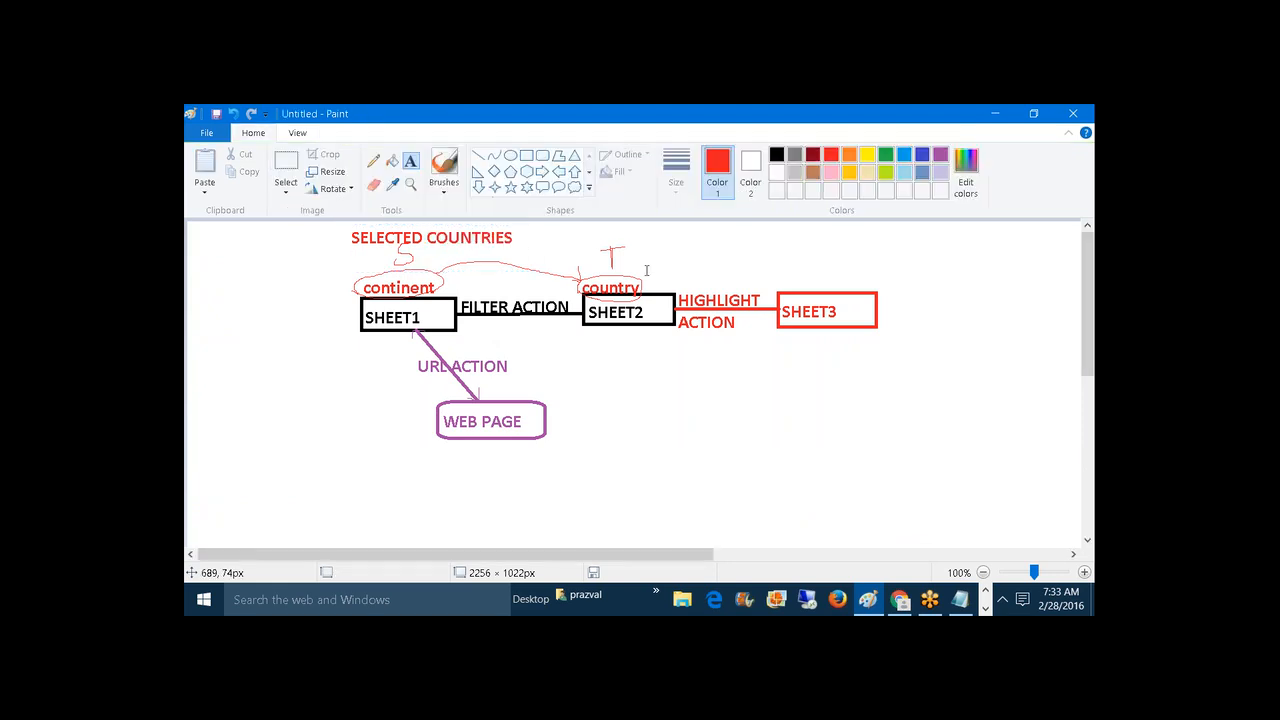
# - Add the red text label COUNTRY above the target sheet's country label
pyautogui.moveTo(622, 234); pyautogui.dragTo(820, 298)
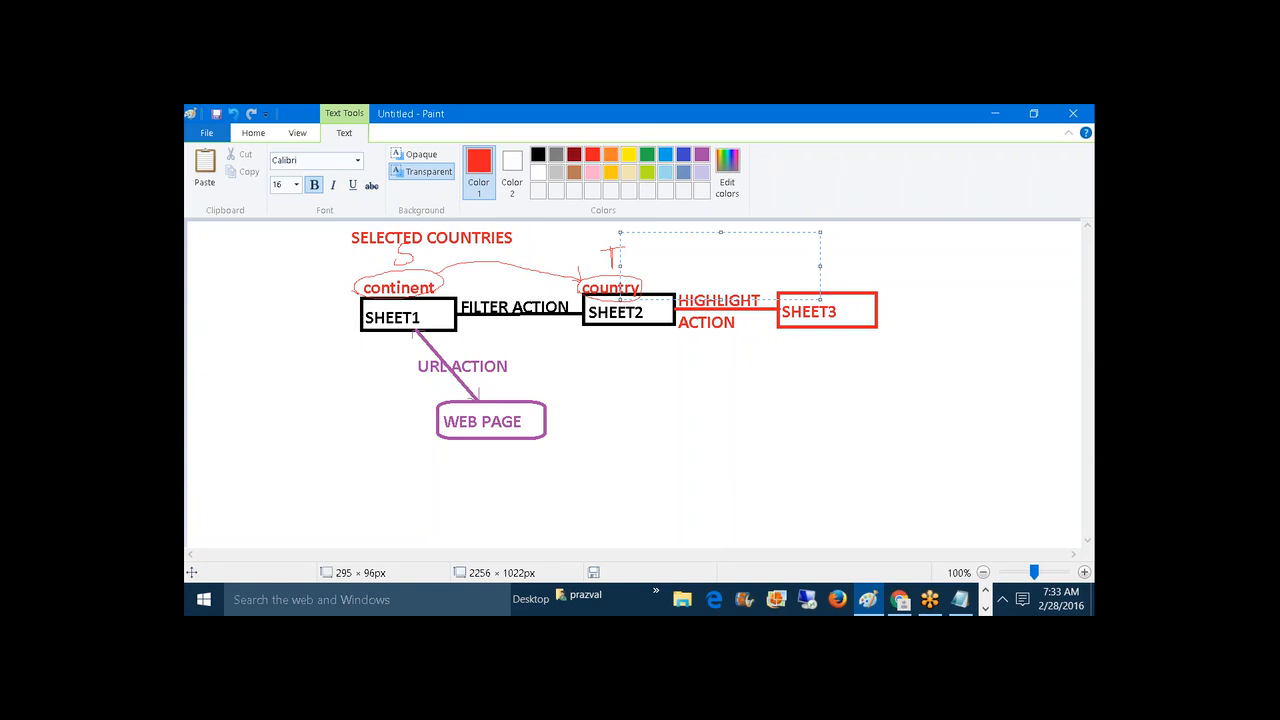
pyautogui.write('COUNTRY')
pyautogui.click(817, 394)
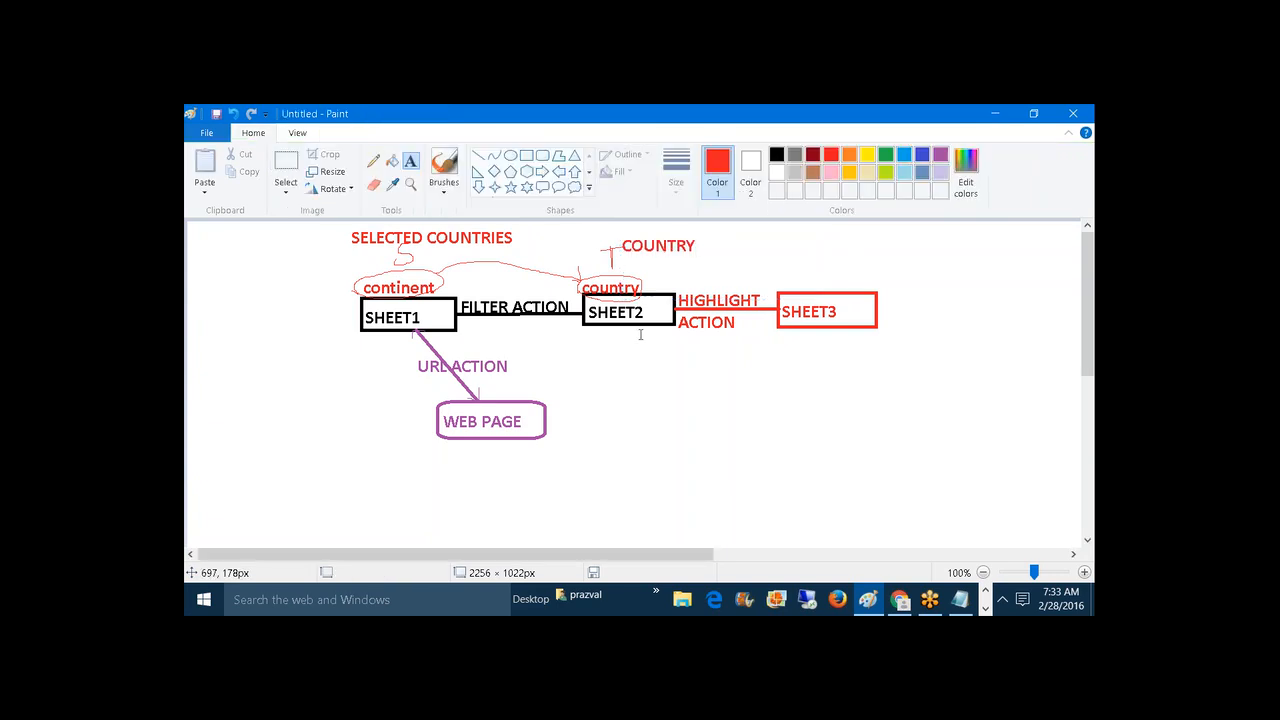
# - With the Pencil, circle SELECTED COUNTRIES and draw freehand arrows from continent to COUNTRY and between SHEET1 and WEB PAGE
pyautogui.click(371, 162)
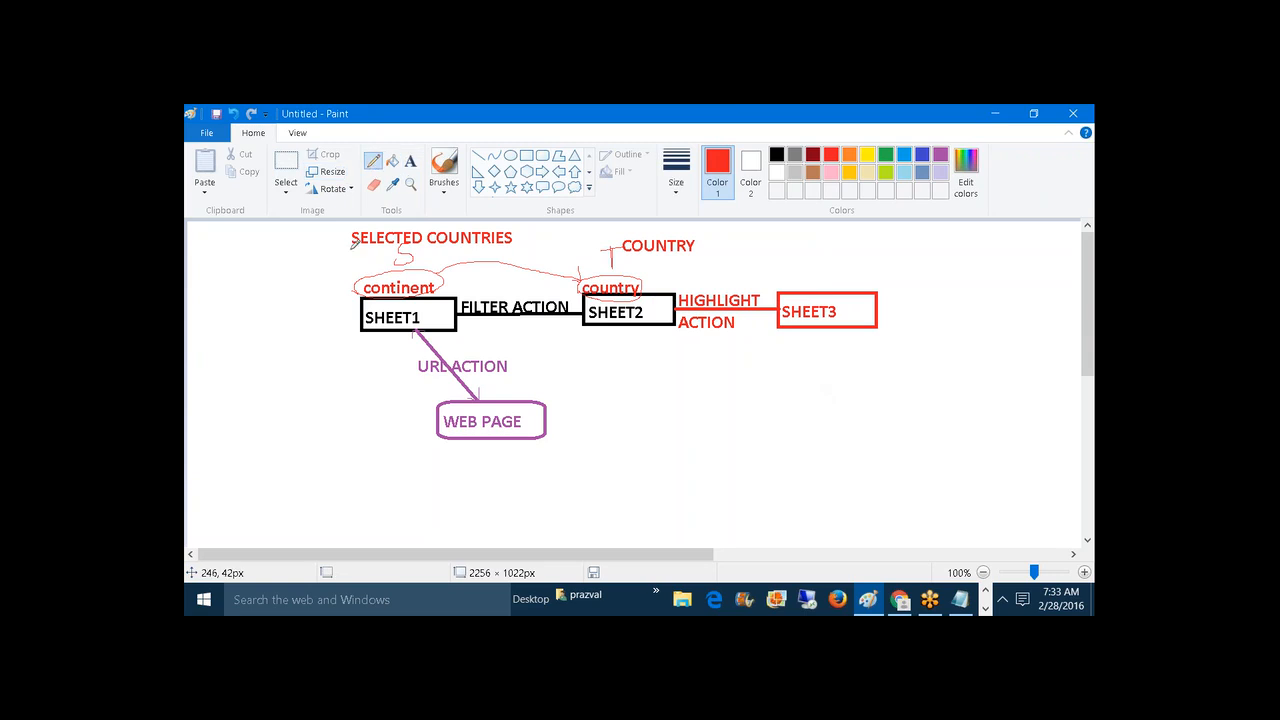
pyautogui.moveTo(340, 250)
pyautogui.mouseDown()
pyautogui.moveTo(405, 260)
pyautogui.moveTo(483, 248)
pyautogui.moveTo(512, 222)
pyautogui.moveTo(356, 226)
pyautogui.moveTo(327, 276)
pyautogui.mouseUp()
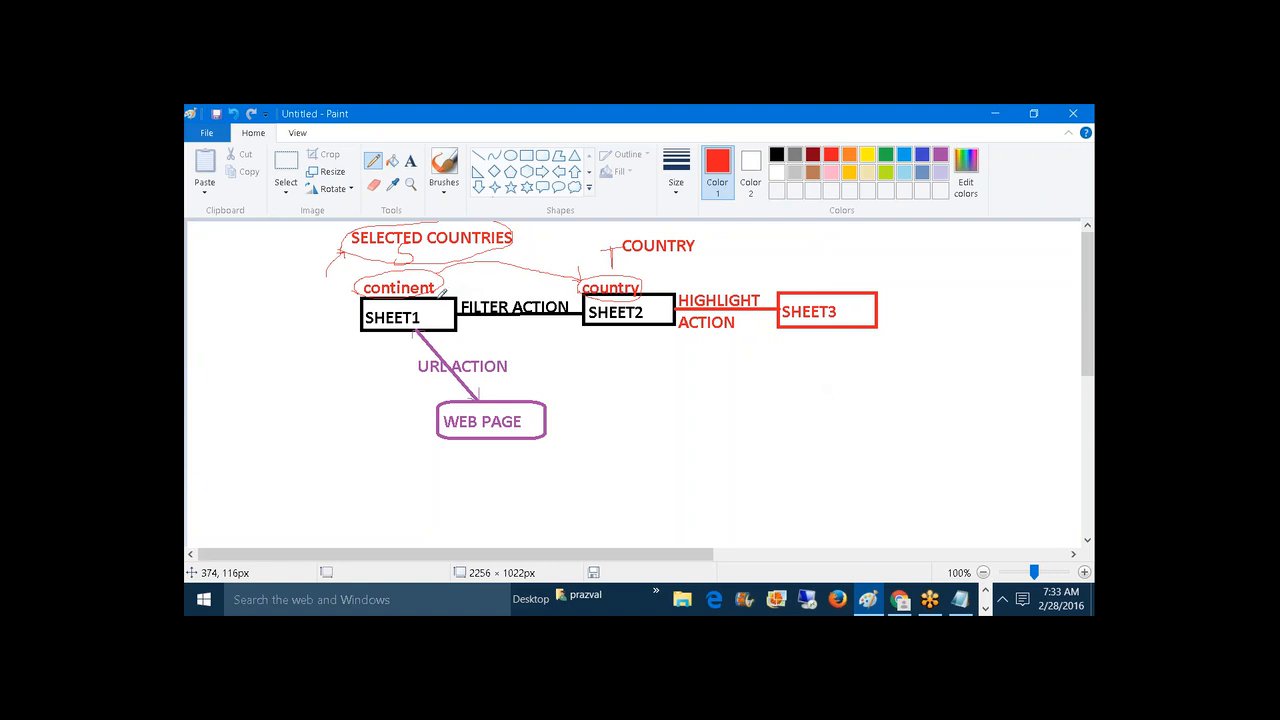
pyautogui.moveTo(448, 287)
pyautogui.mouseDown()
pyautogui.moveTo(566, 254)
pyautogui.moveTo(645, 256)
pyautogui.mouseUp()
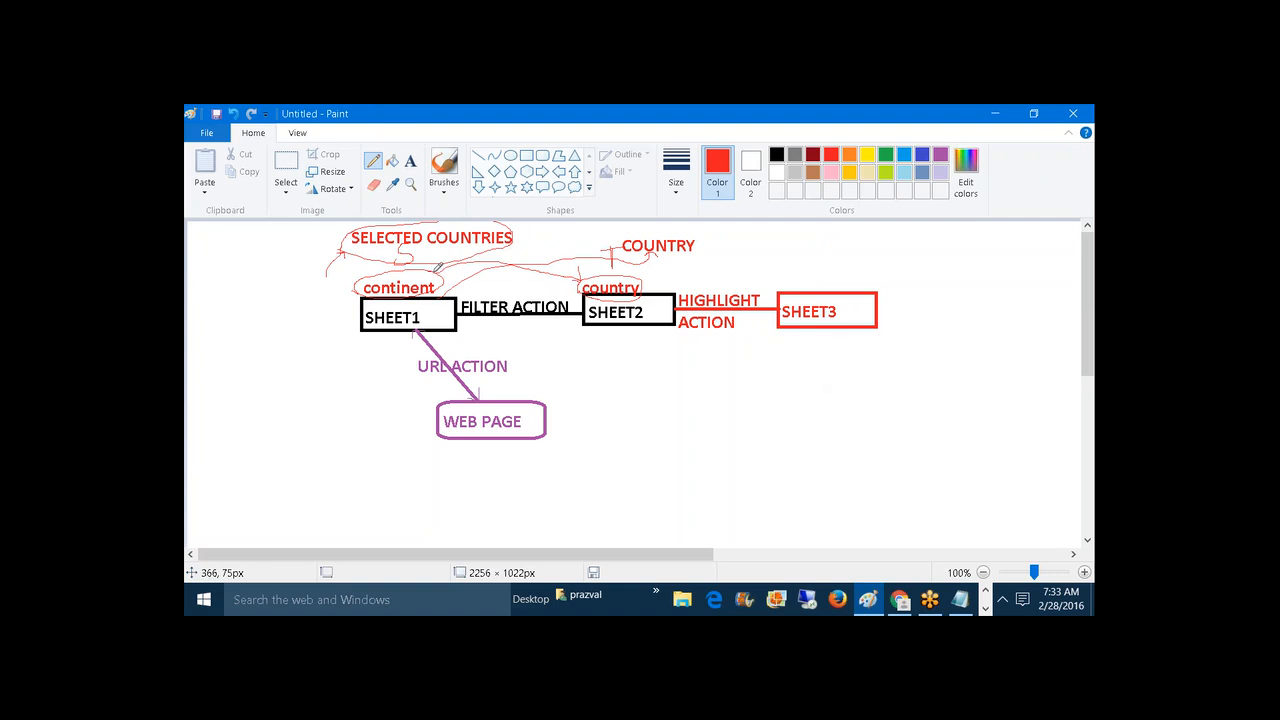
pyautogui.moveTo(562, 246)
pyautogui.mouseDown()
pyautogui.moveTo(672, 230)
pyautogui.moveTo(660, 232)
pyautogui.mouseUp()
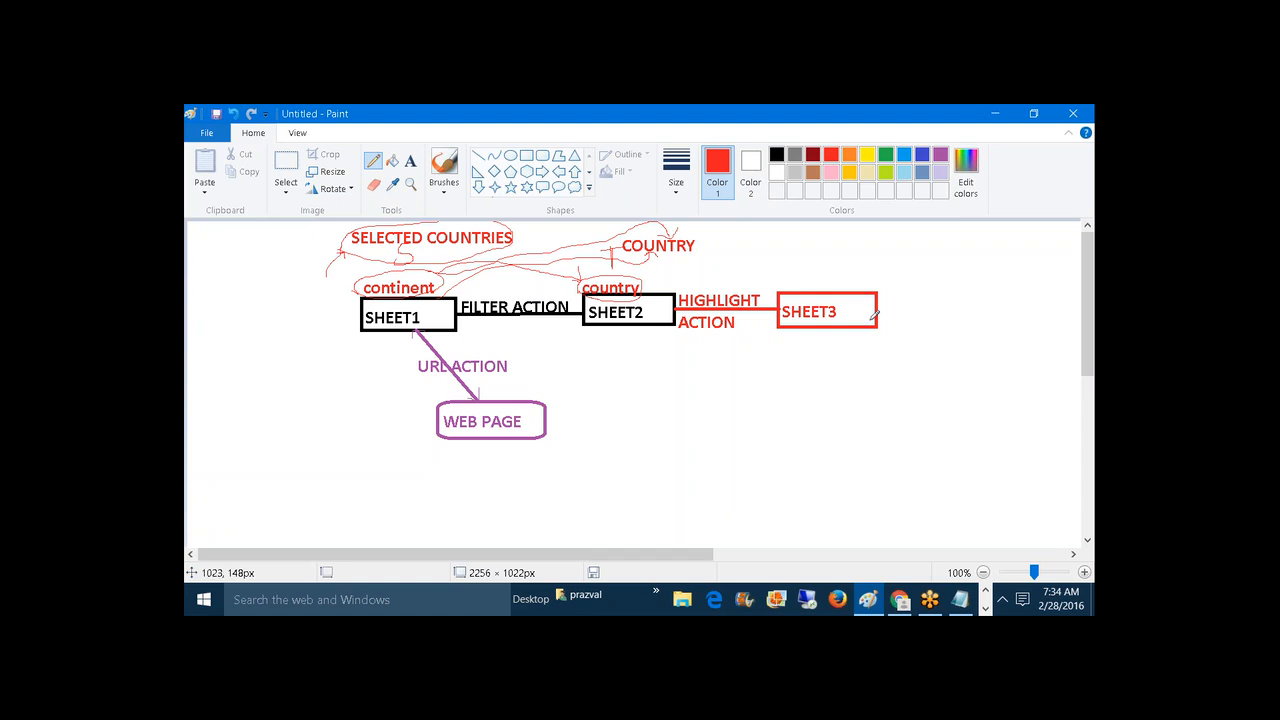
pyautogui.click(985, 606)
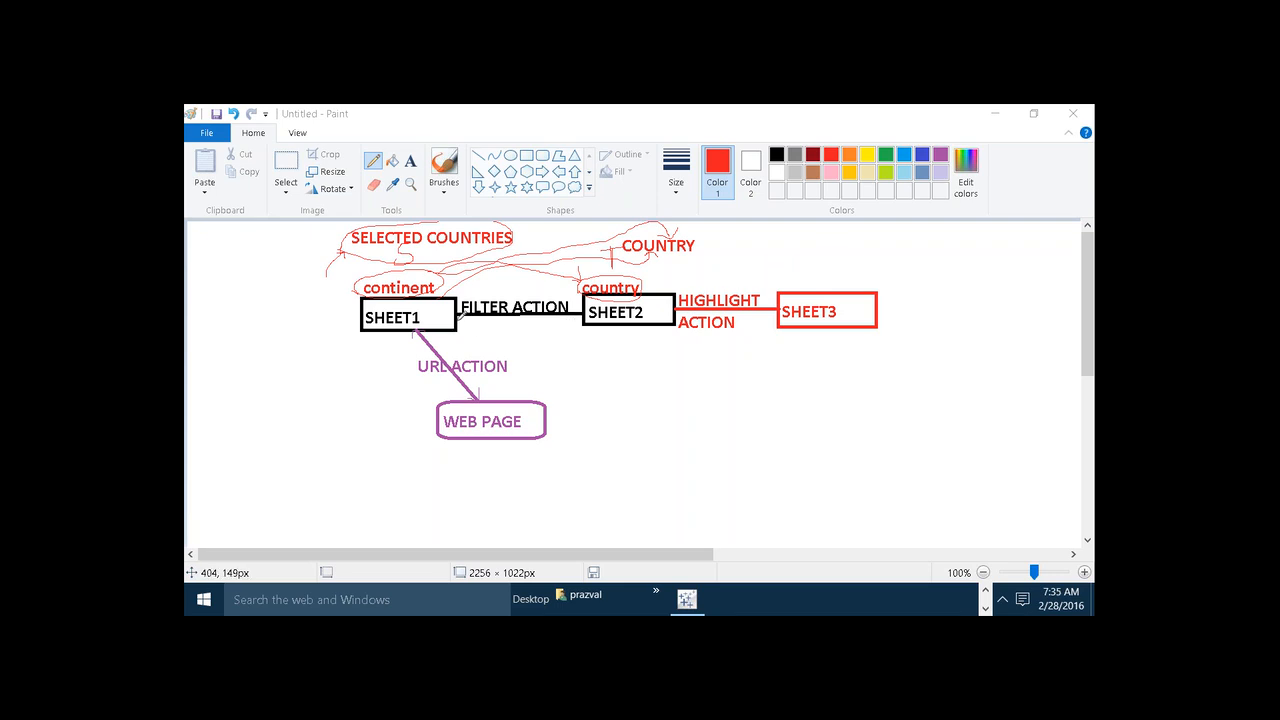
pyautogui.moveTo(460, 316)
pyautogui.mouseDown()
pyautogui.moveTo(516, 338)
pyautogui.moveTo(515, 405)
pyautogui.moveTo(526, 396)
pyautogui.mouseUp()
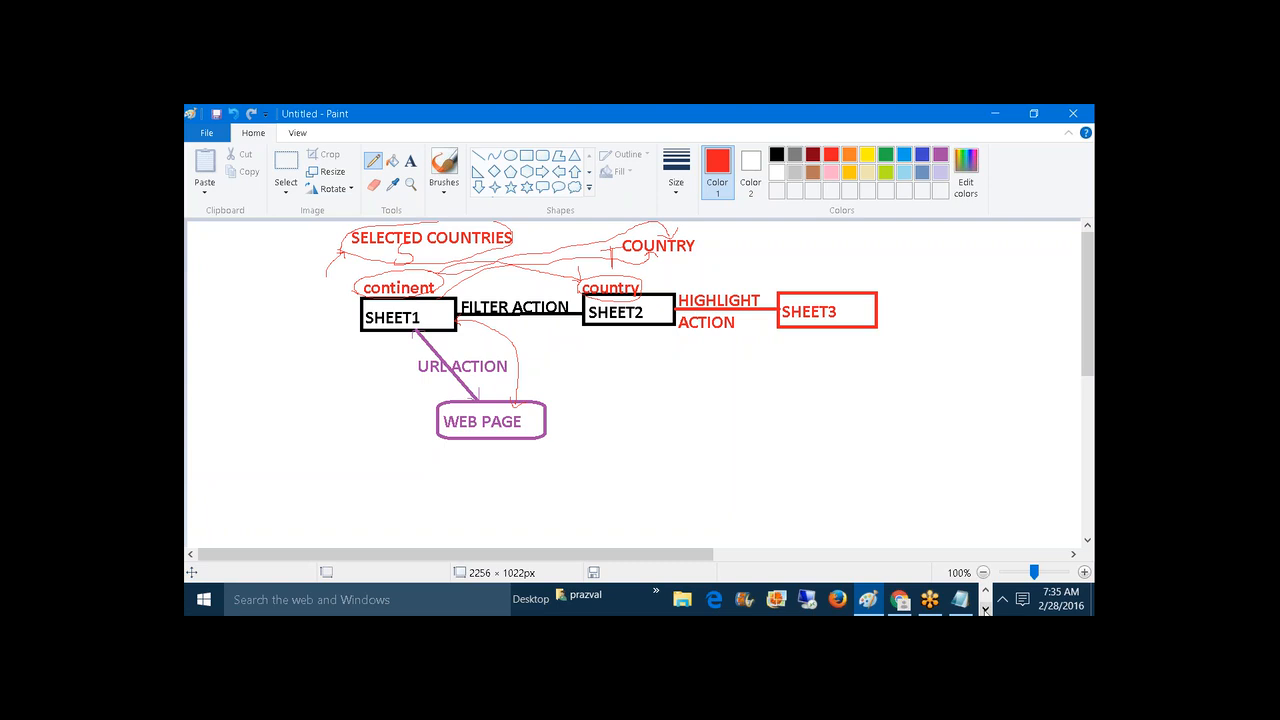
# - Switch to Tableau and build a new worksheet charting Profit by Country / Region, sorted descending and colored by Profit
pyautogui.click(985, 608)
pyautogui.click(687, 599)
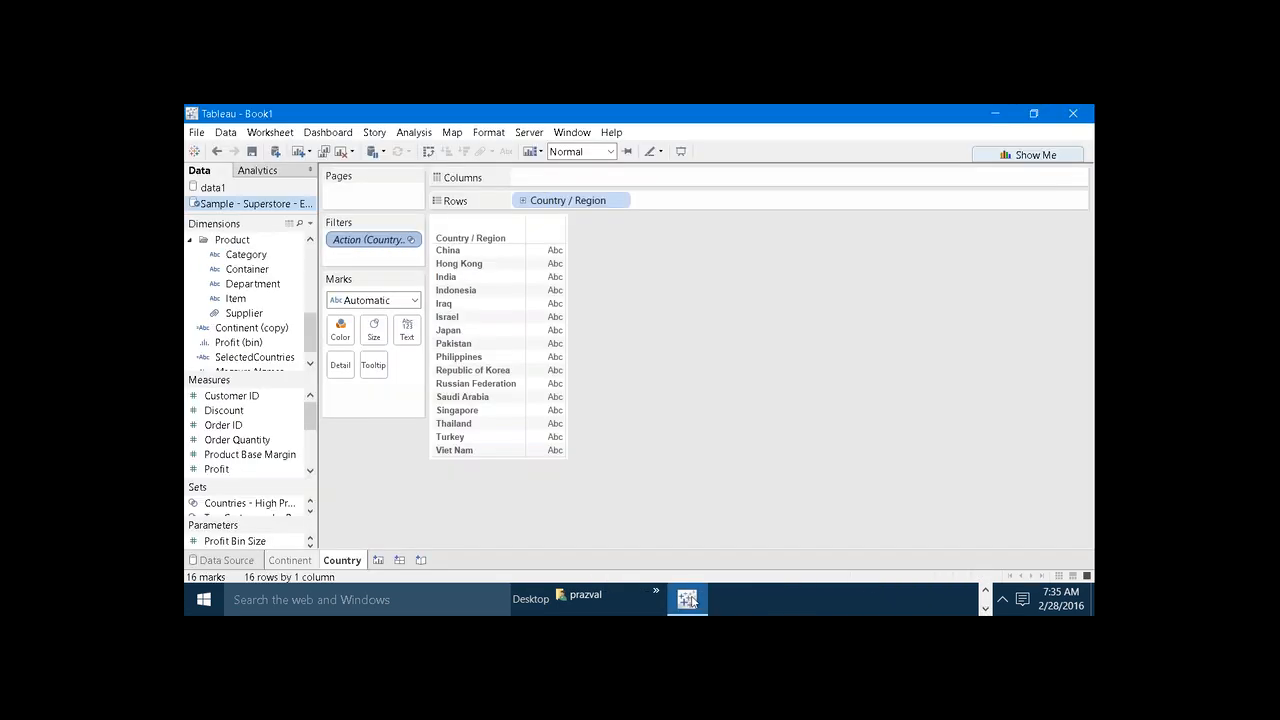
pyautogui.click(379, 560)
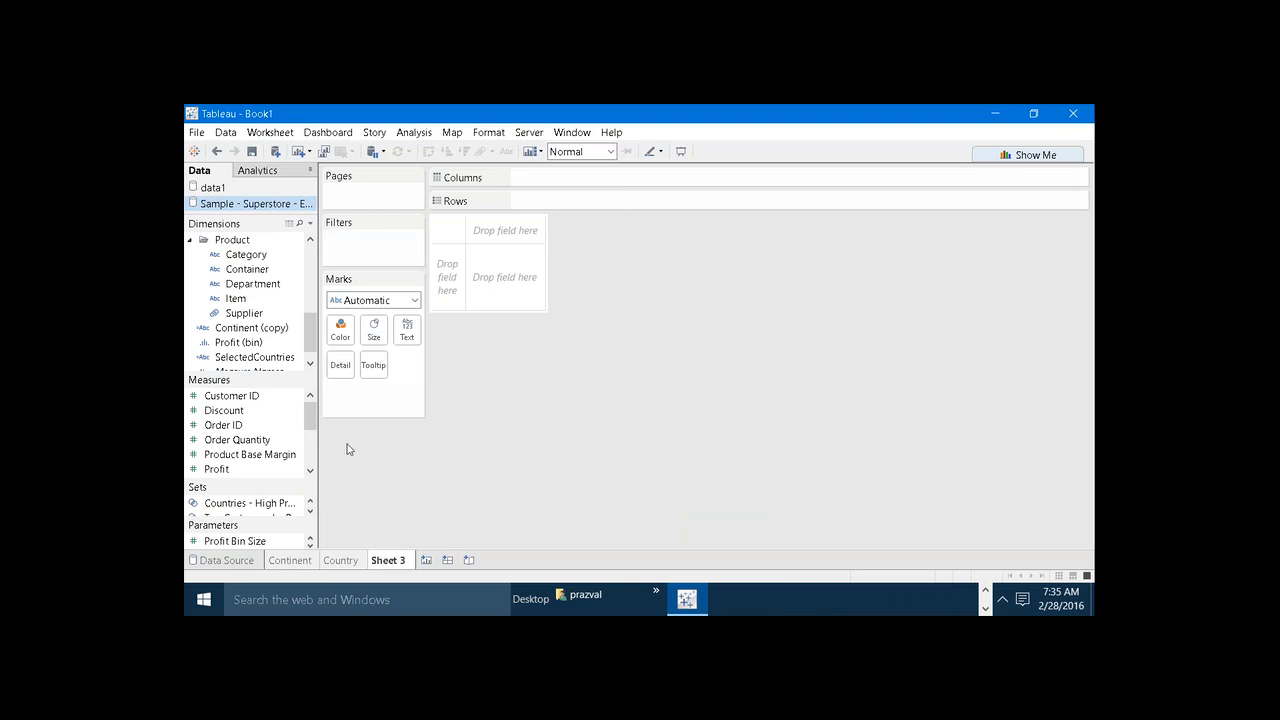
pyautogui.moveTo(309, 358); pyautogui.dragTo(545, 201)
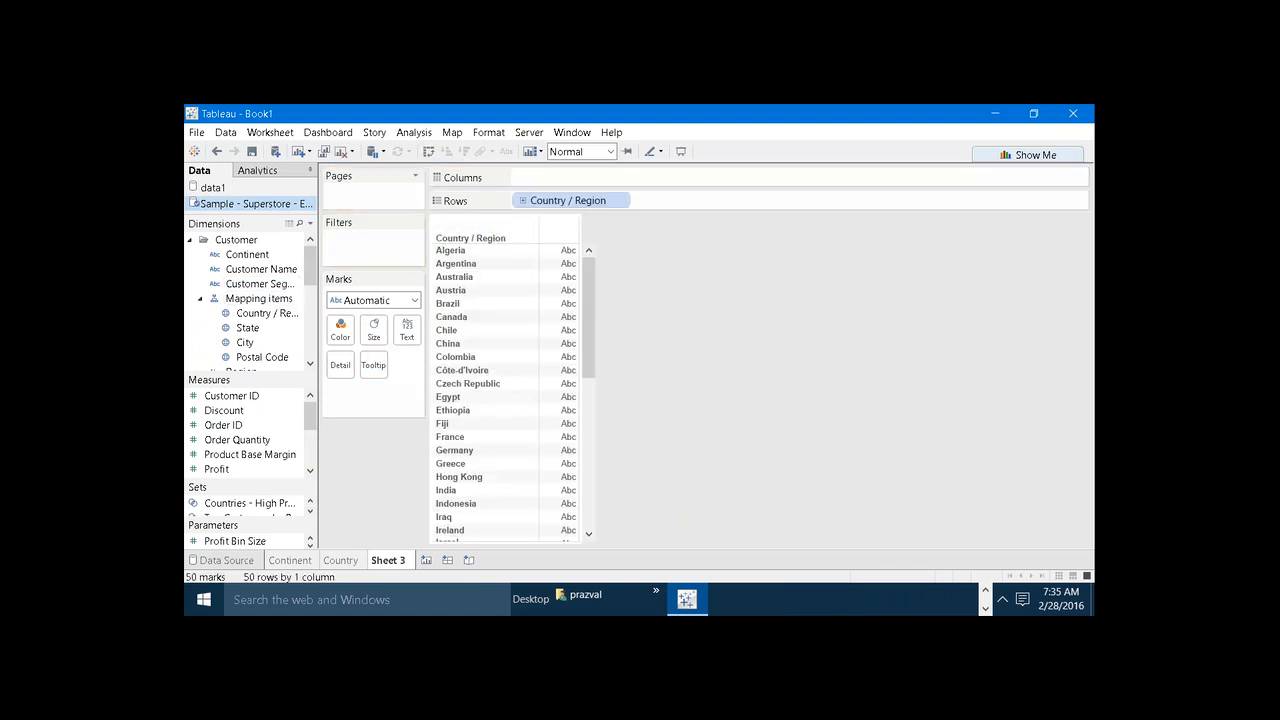
pyautogui.moveTo(297, 468)
pyautogui.mouseDown()
pyautogui.moveTo(611, 178)
pyautogui.moveTo(520, 178)
pyautogui.mouseUp()
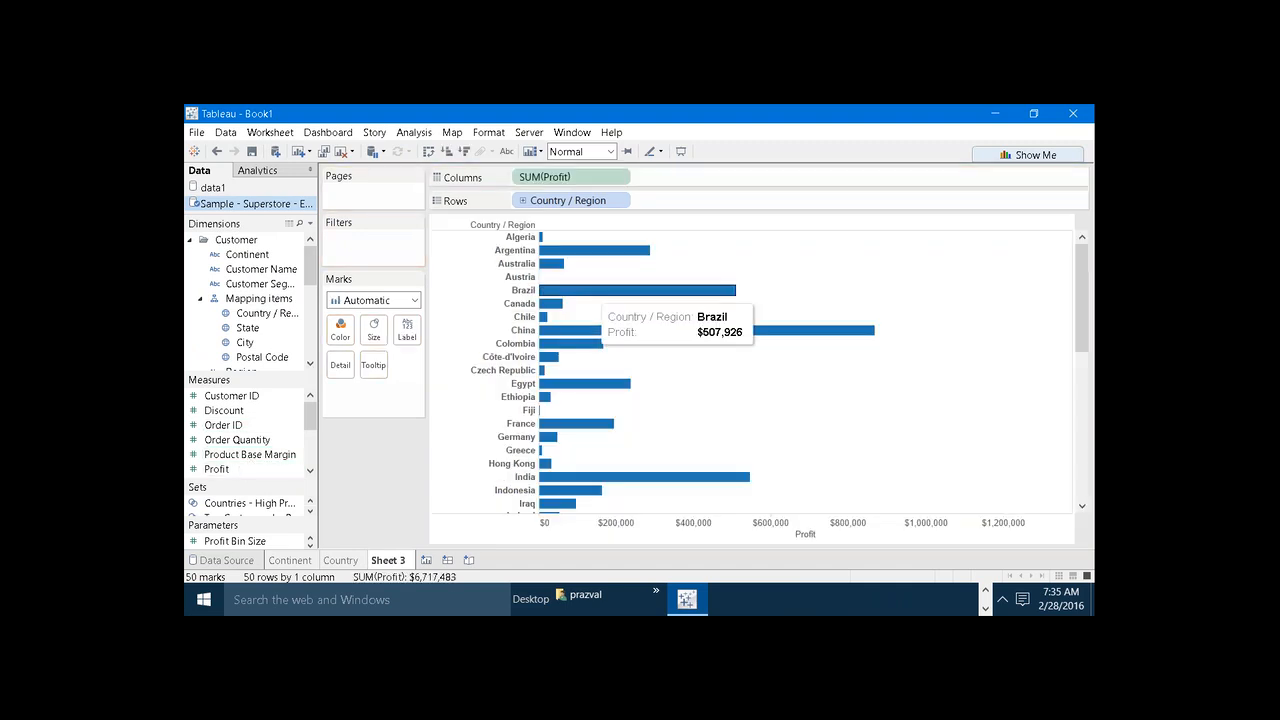
pyautogui.click(465, 153)
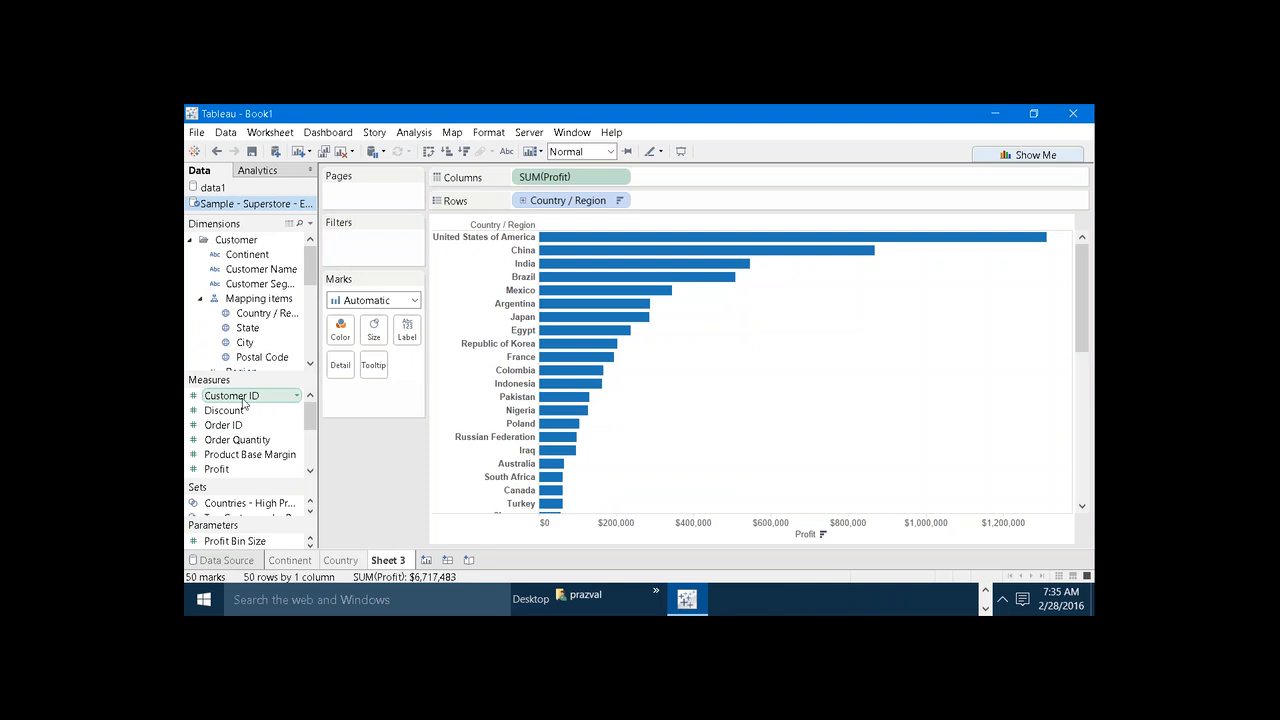
pyautogui.moveTo(215, 471); pyautogui.dragTo(340, 330)
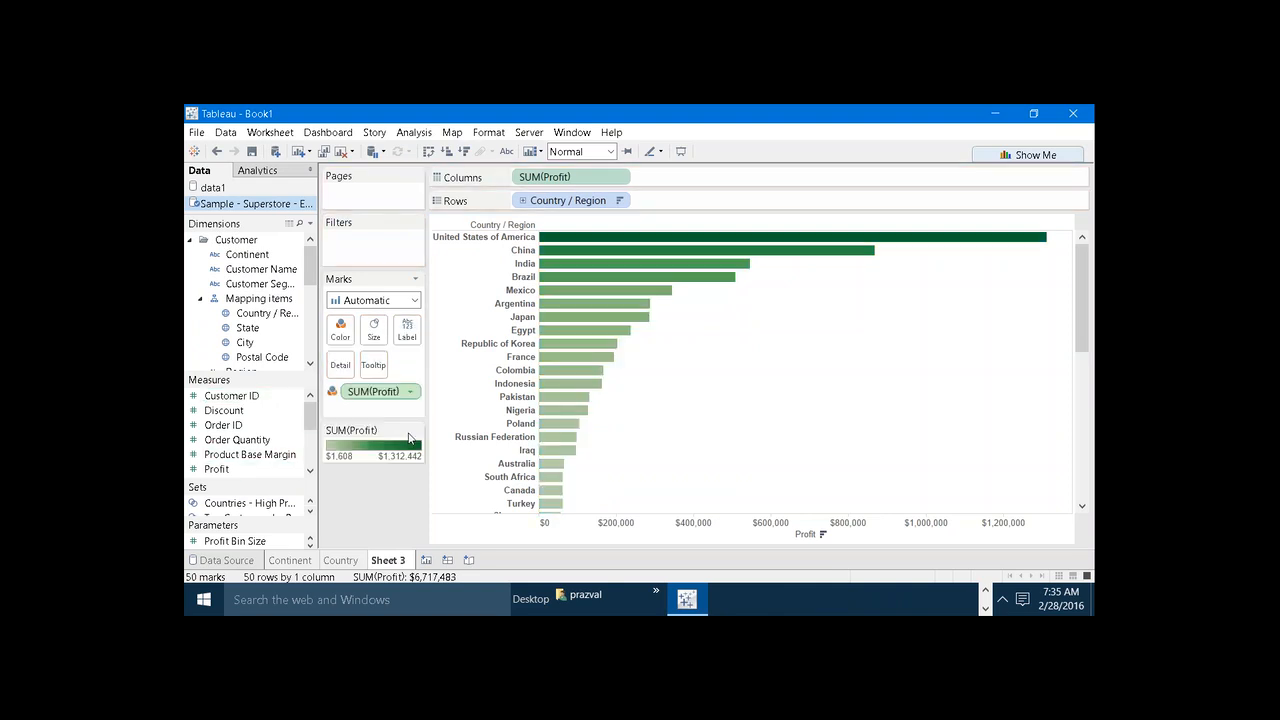
# - Rename the new worksheet as Country_Profits
pyautogui.rightClick(394, 563)
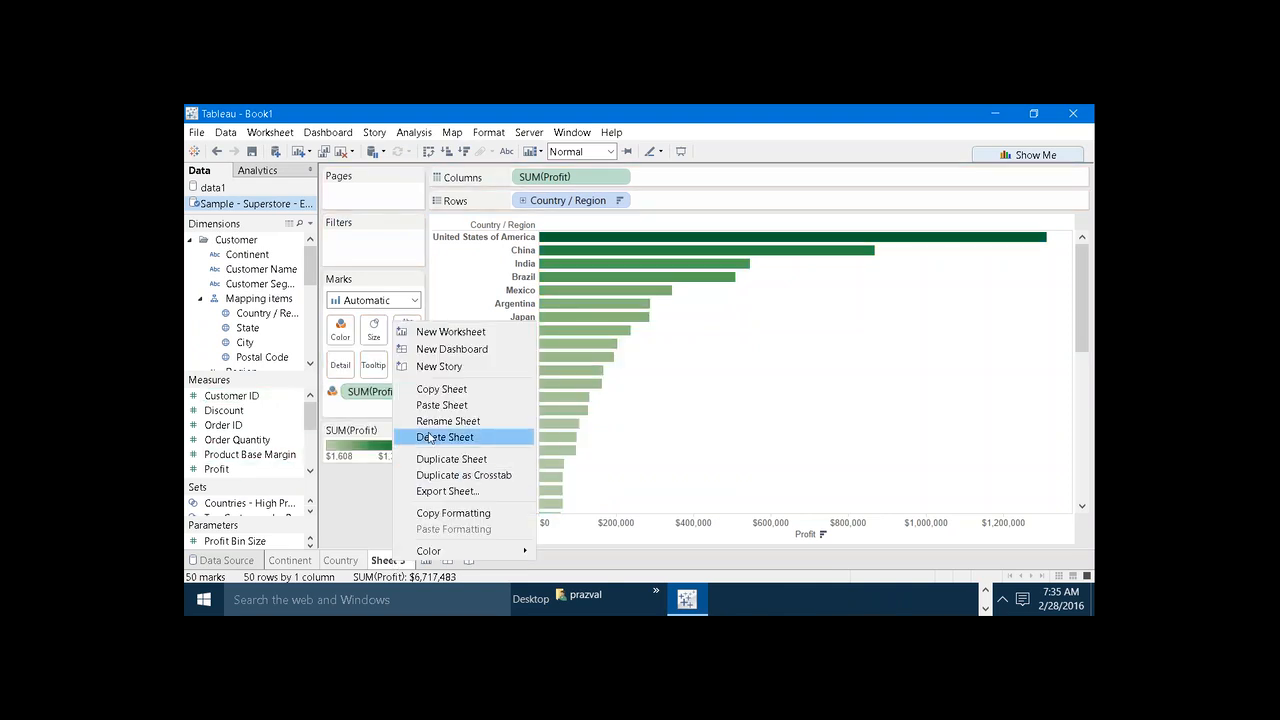
pyautogui.click(433, 421)
pyautogui.write('Co')
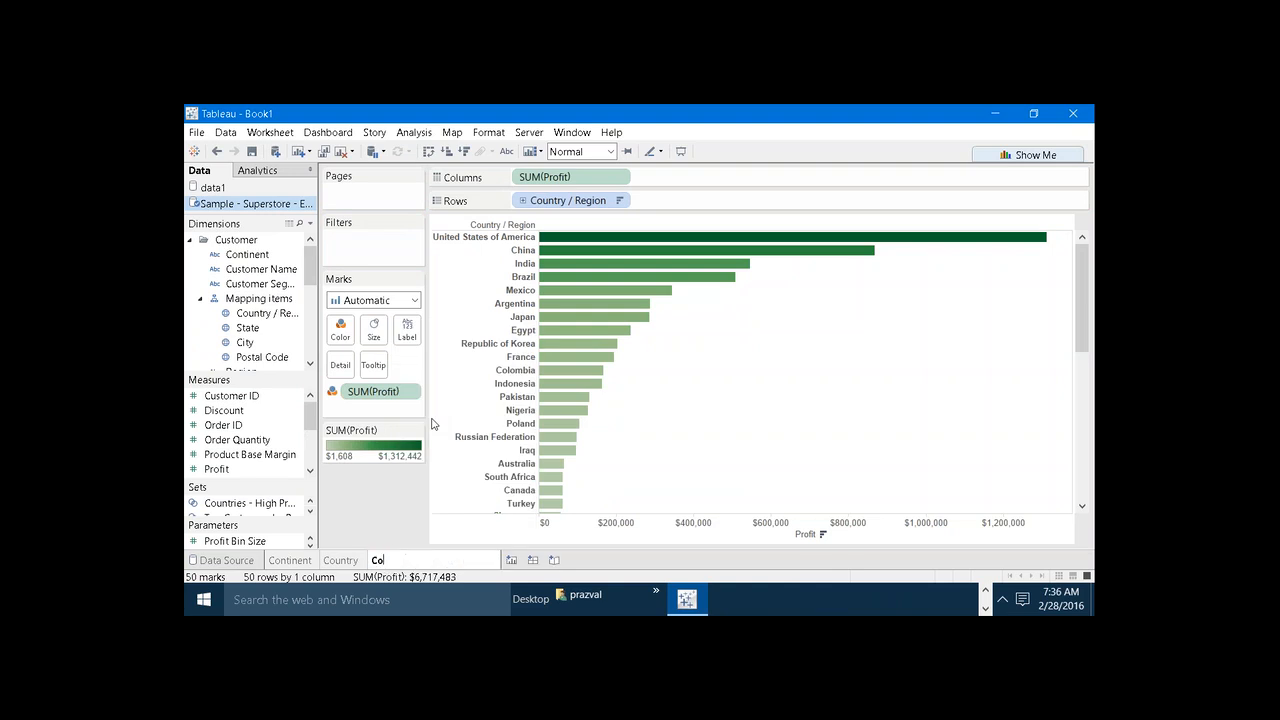
pyautogui.write('untry')
pyautogui.press('Return')
pyautogui.write('Profits')
pyautogui.press('Return')
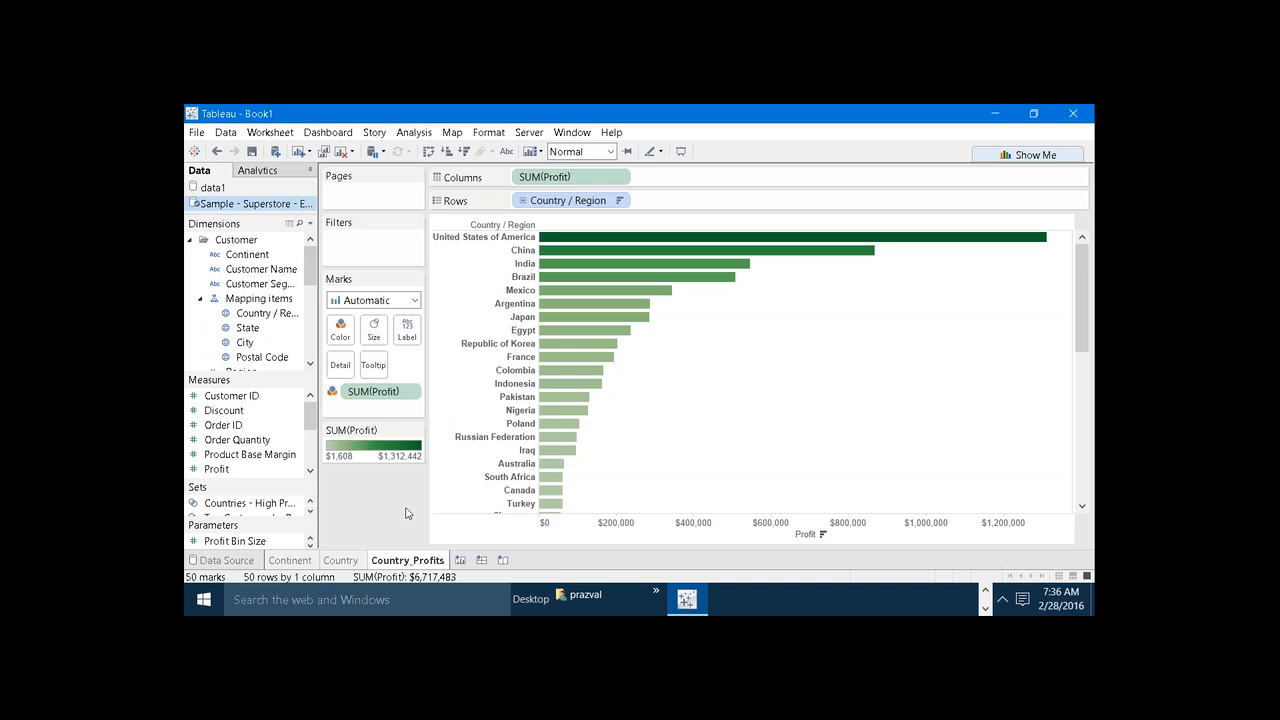
# - Add another blank worksheet and return to the Country_Profits sheet
pyautogui.click(458, 562)
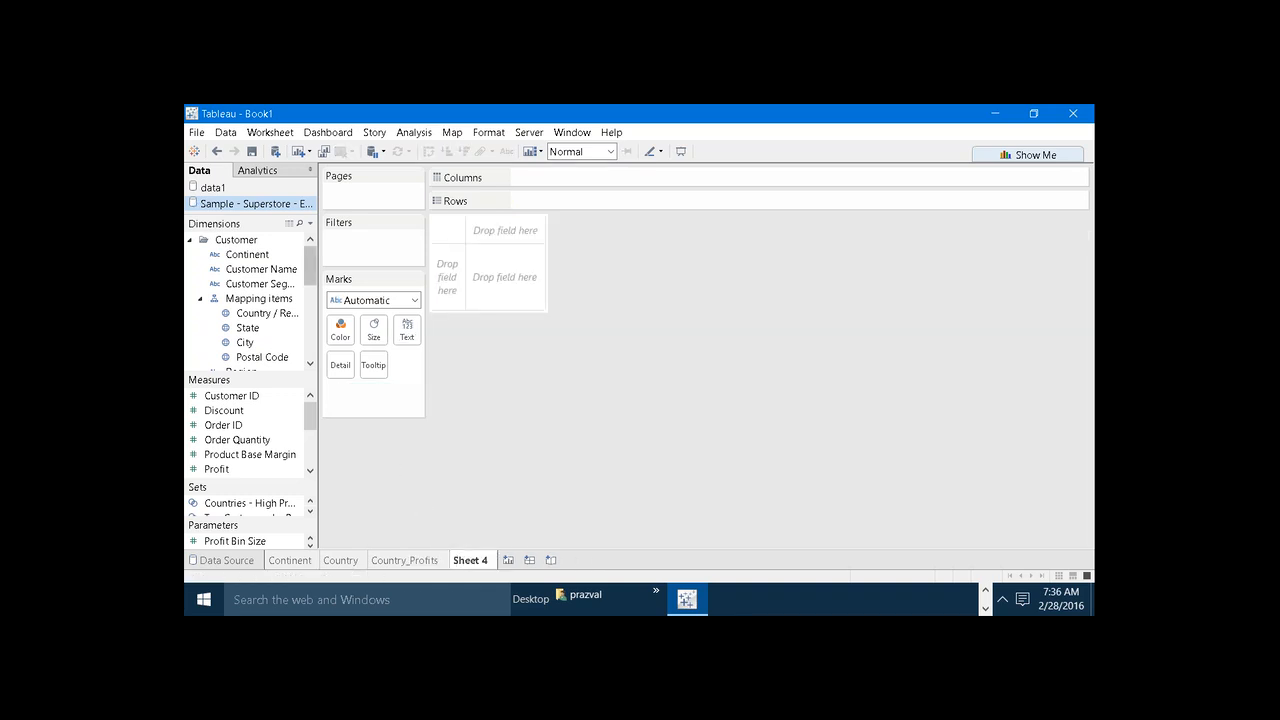
pyautogui.click(433, 561)
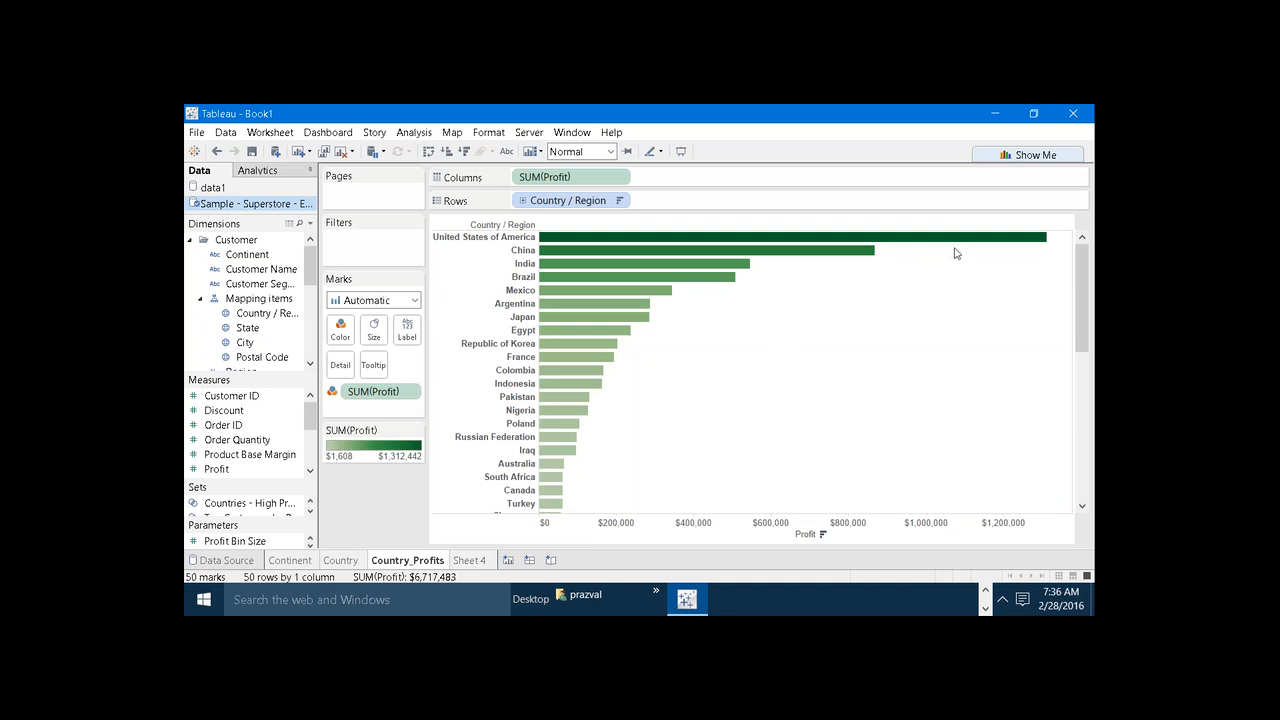
# - Select the United States of America bar to test the action on the Country sheet, then return to Country_Profits and clear the selection
pyautogui.moveTo(964, 243)
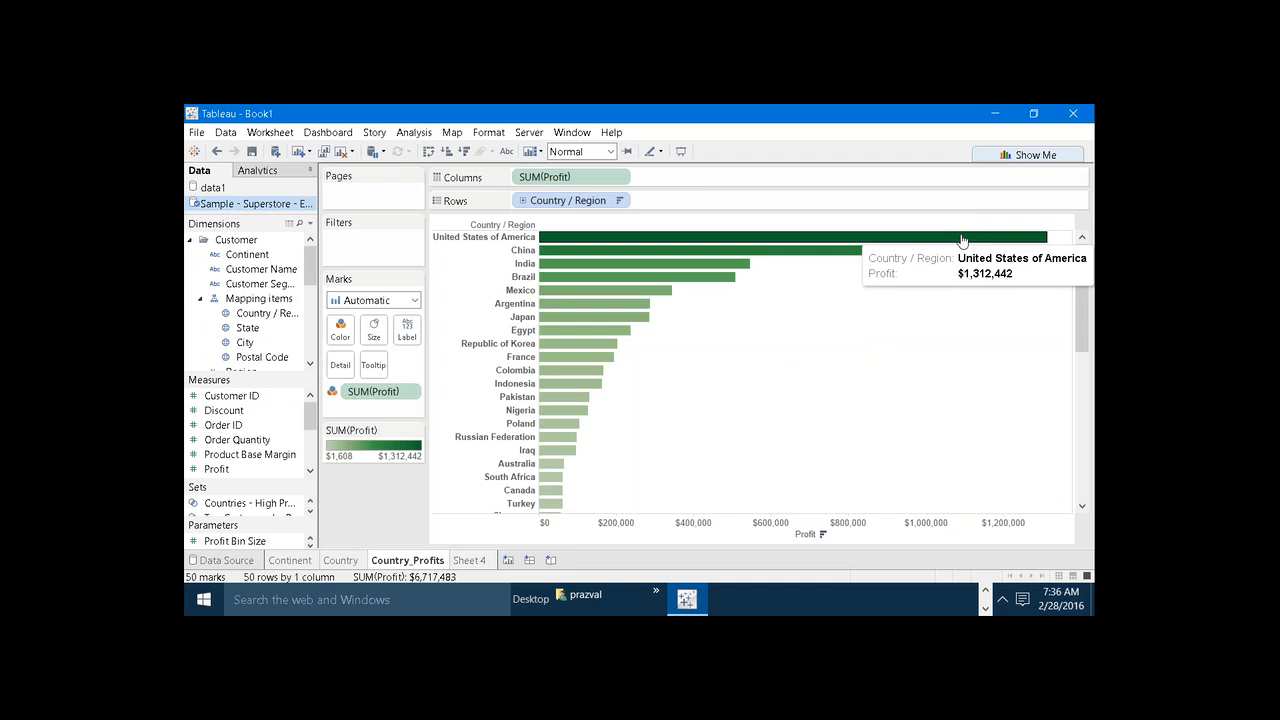
pyautogui.click(960, 241)
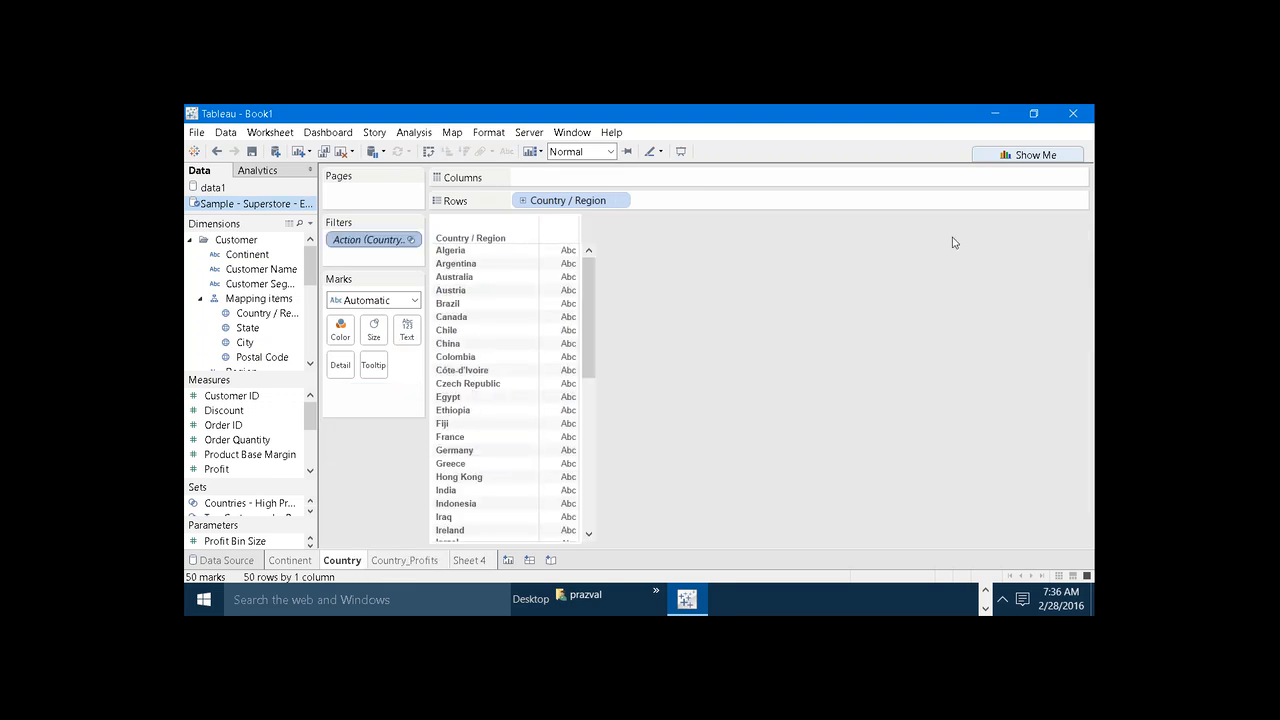
pyautogui.click(423, 563)
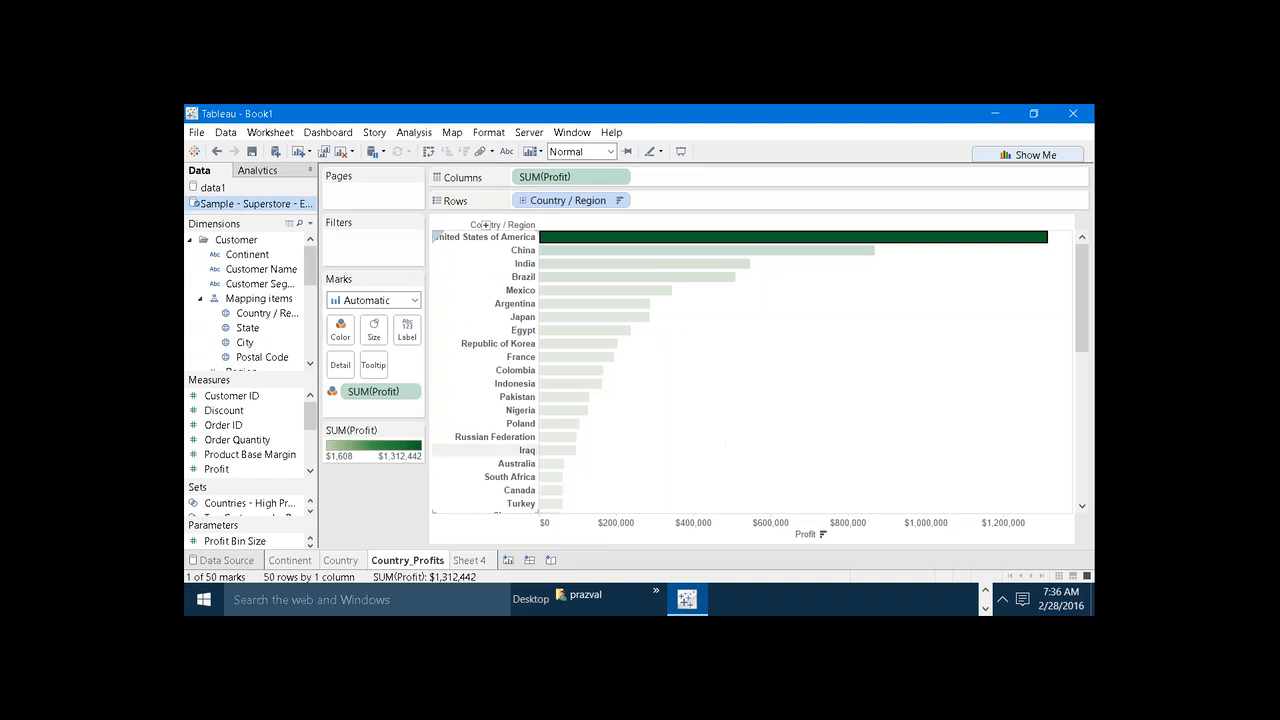
pyautogui.click(357, 558)
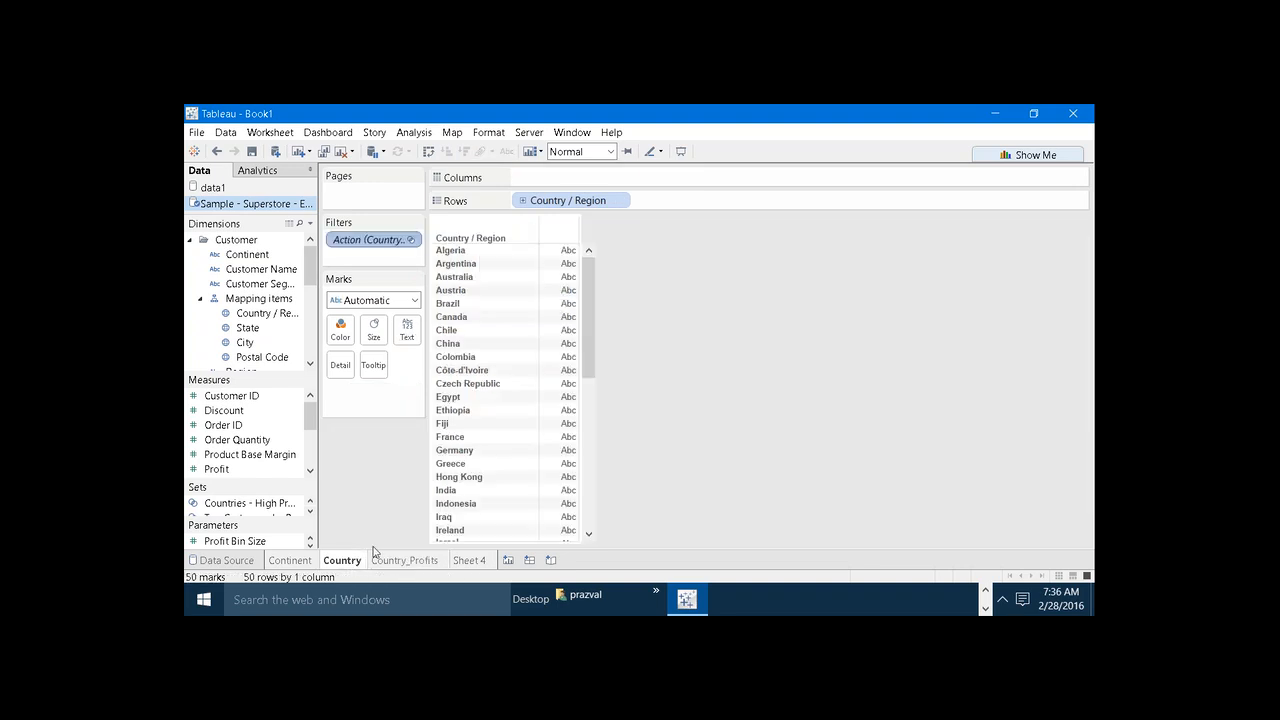
pyautogui.click(389, 563)
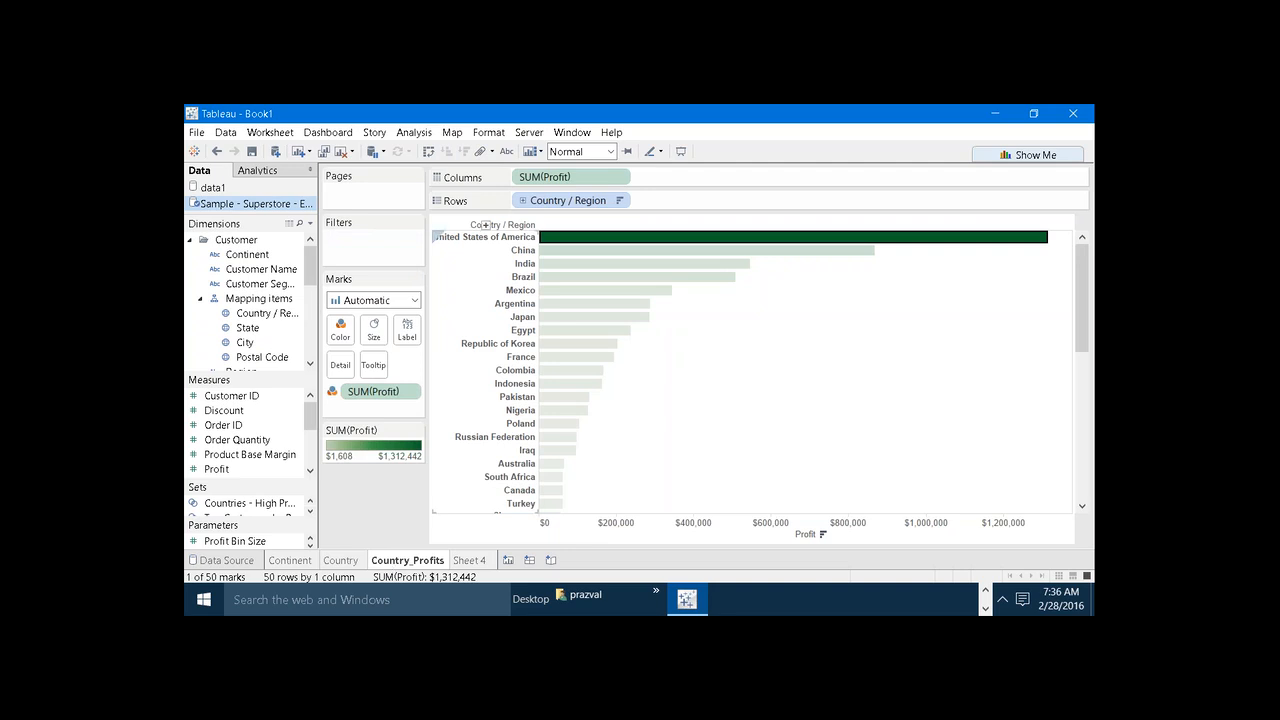
pyautogui.click(745, 361)
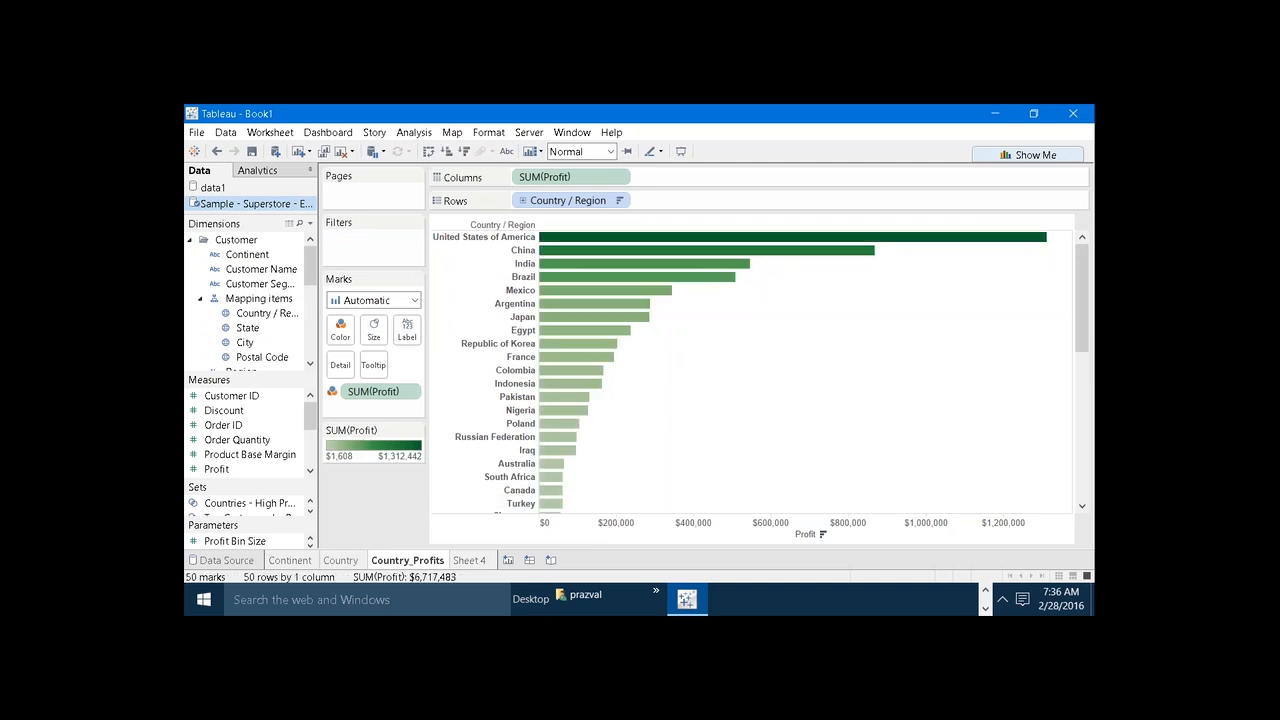
# - Remove Country_Profits from the source sheets of the Filter1 action and test by selecting and clearing the United States of America bar
pyautogui.click(270, 132)
pyautogui.click(285, 228)
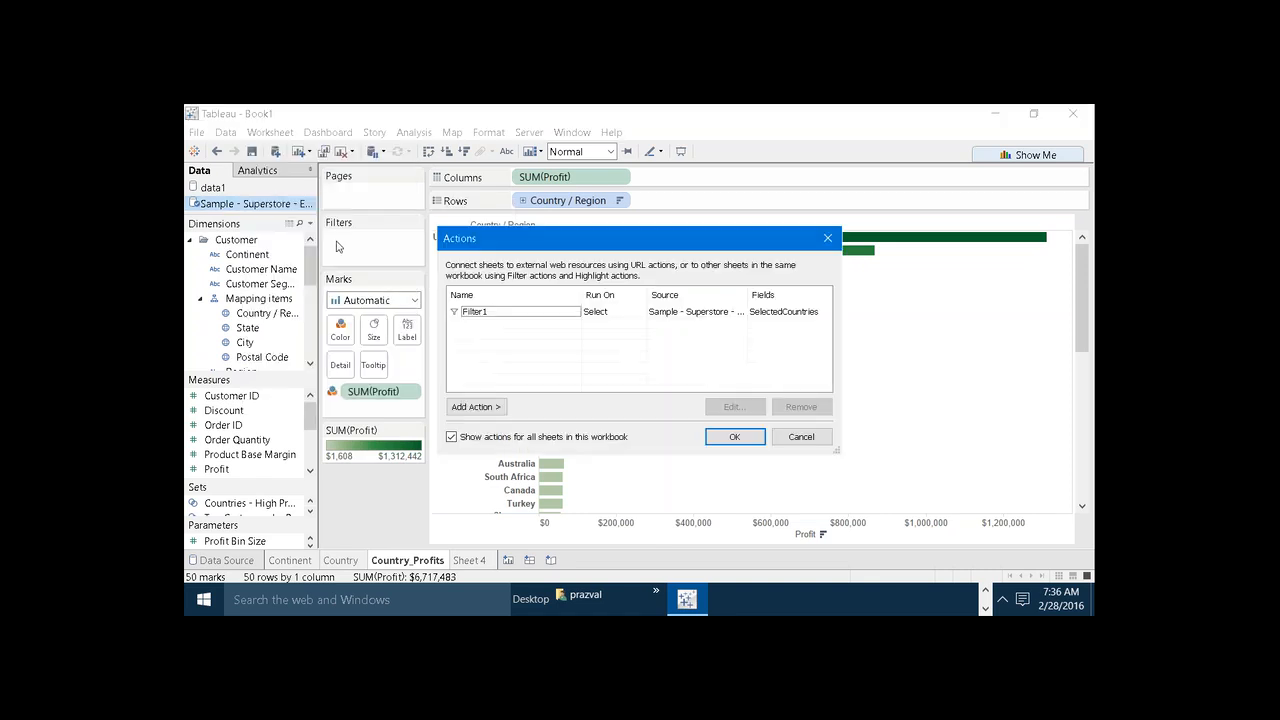
pyautogui.click(497, 317)
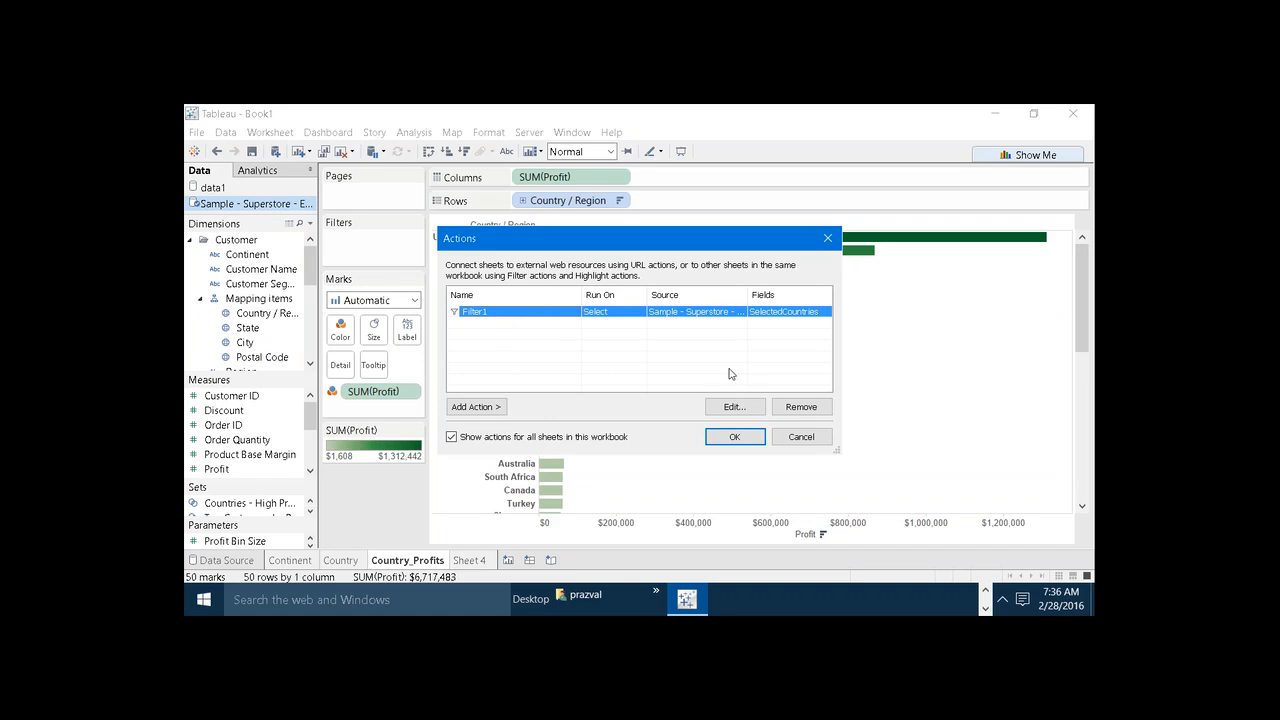
pyautogui.click(734, 406)
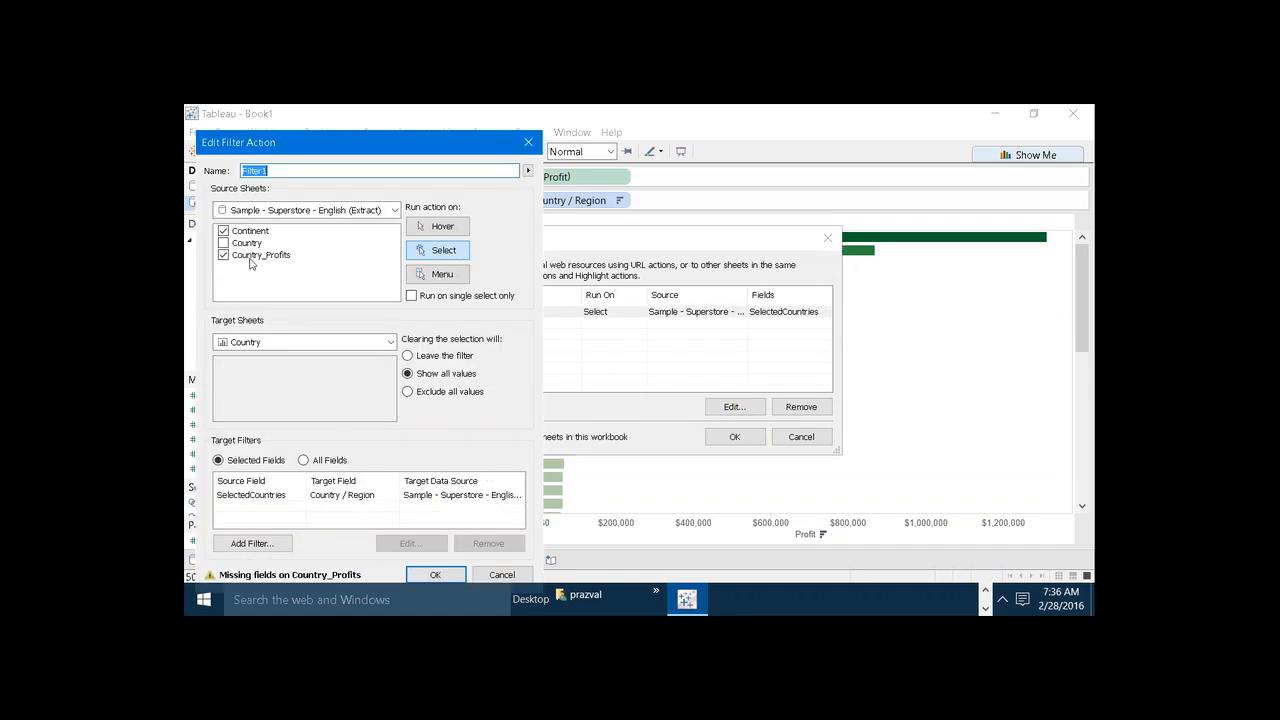
pyautogui.click(436, 575)
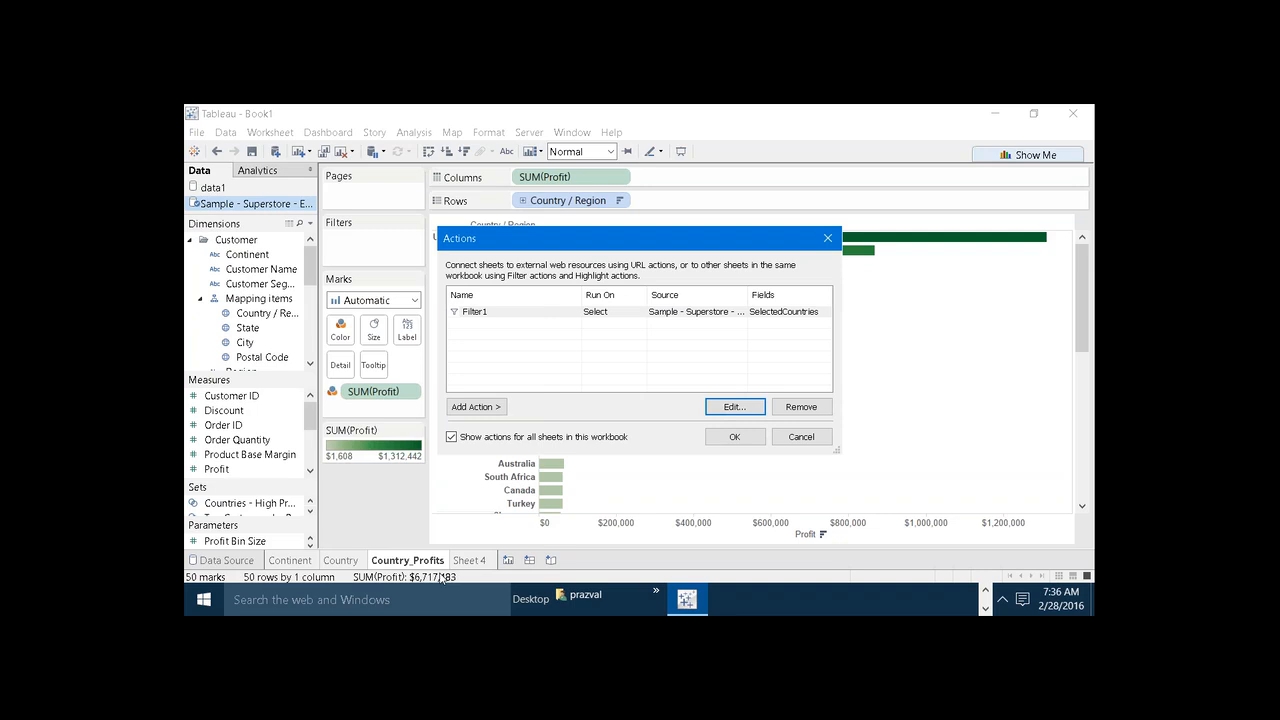
pyautogui.click(736, 436)
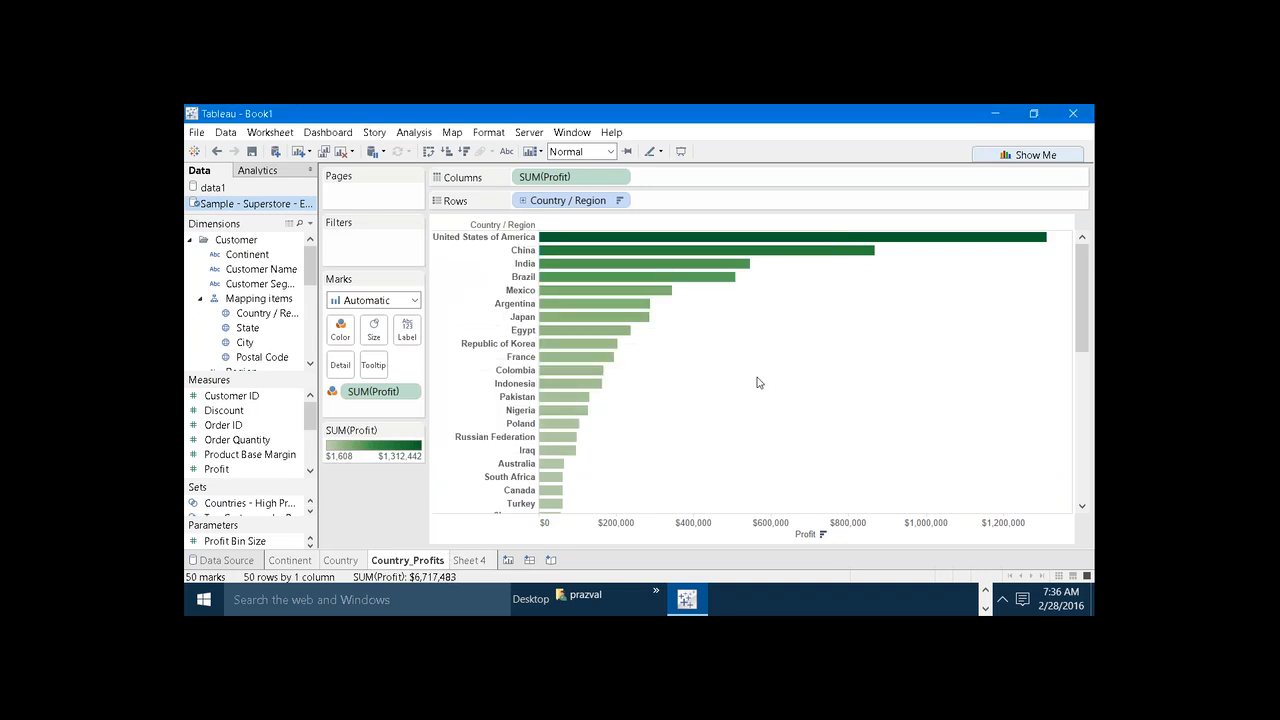
pyautogui.click(716, 240)
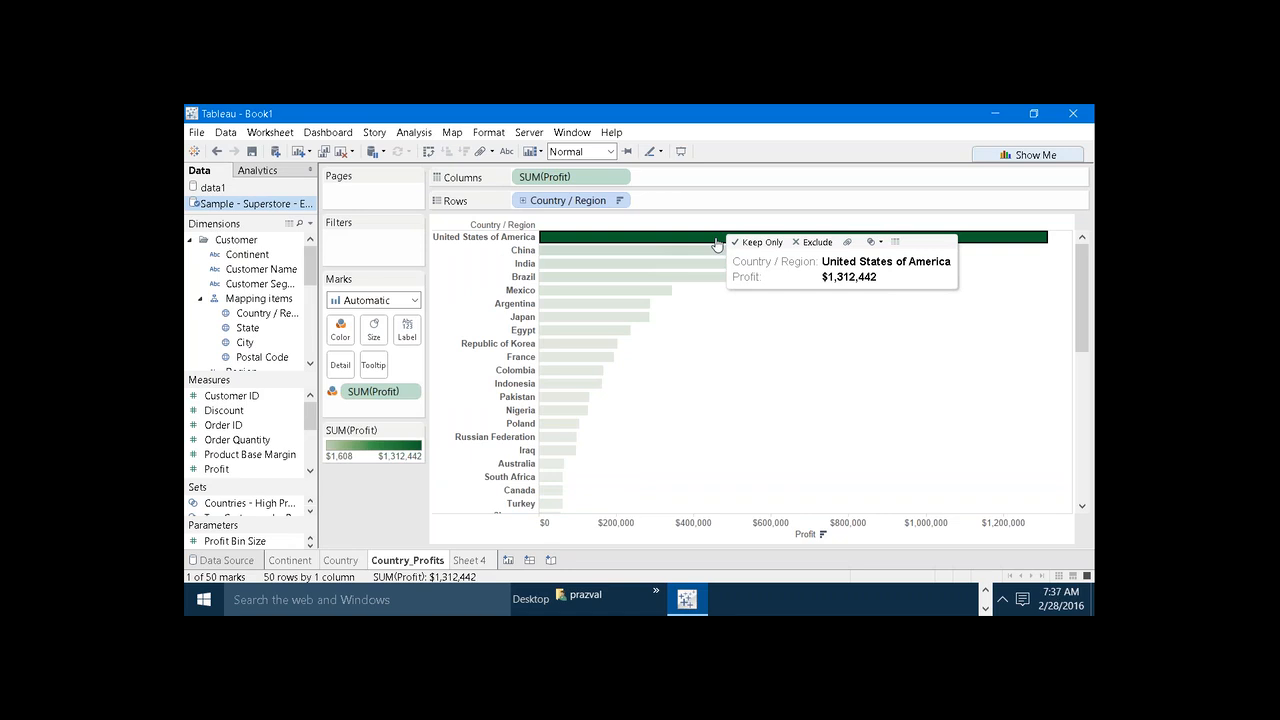
pyautogui.click(740, 326)
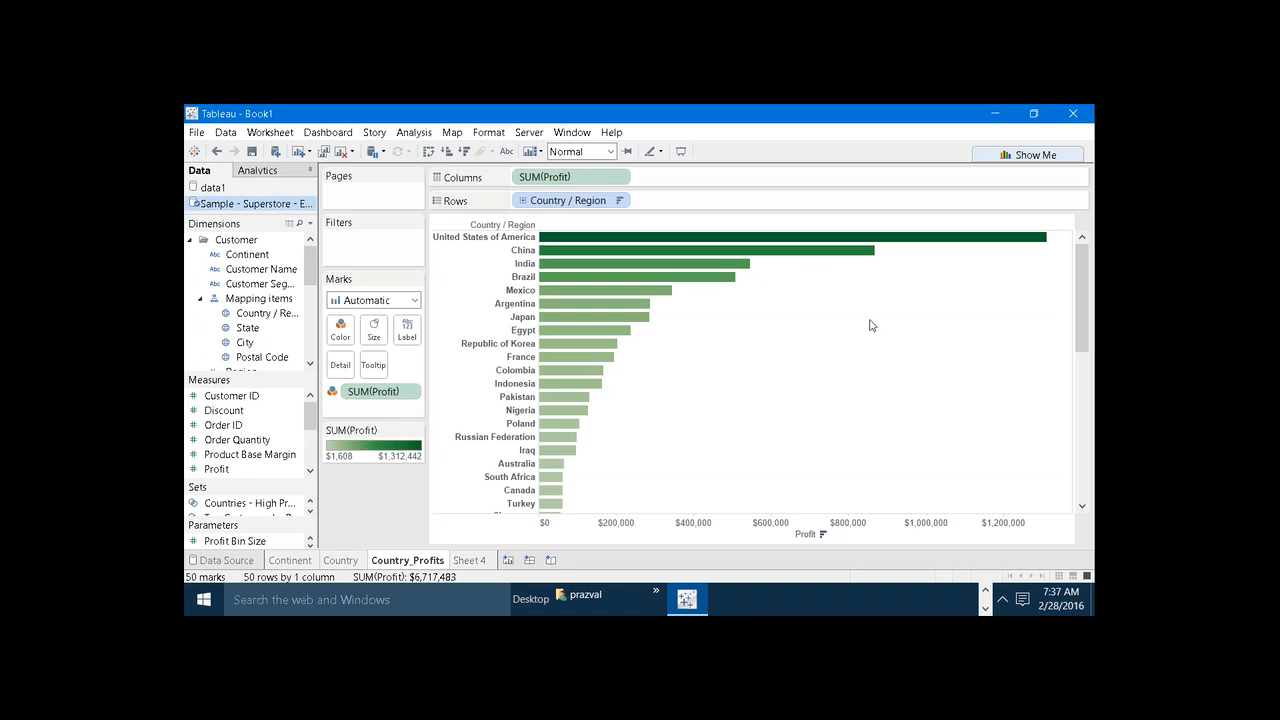
# - Switch to Chrome, search for "us wiki", open the Wikipedia article on the United States and copy its address
pyautogui.click(985, 592)
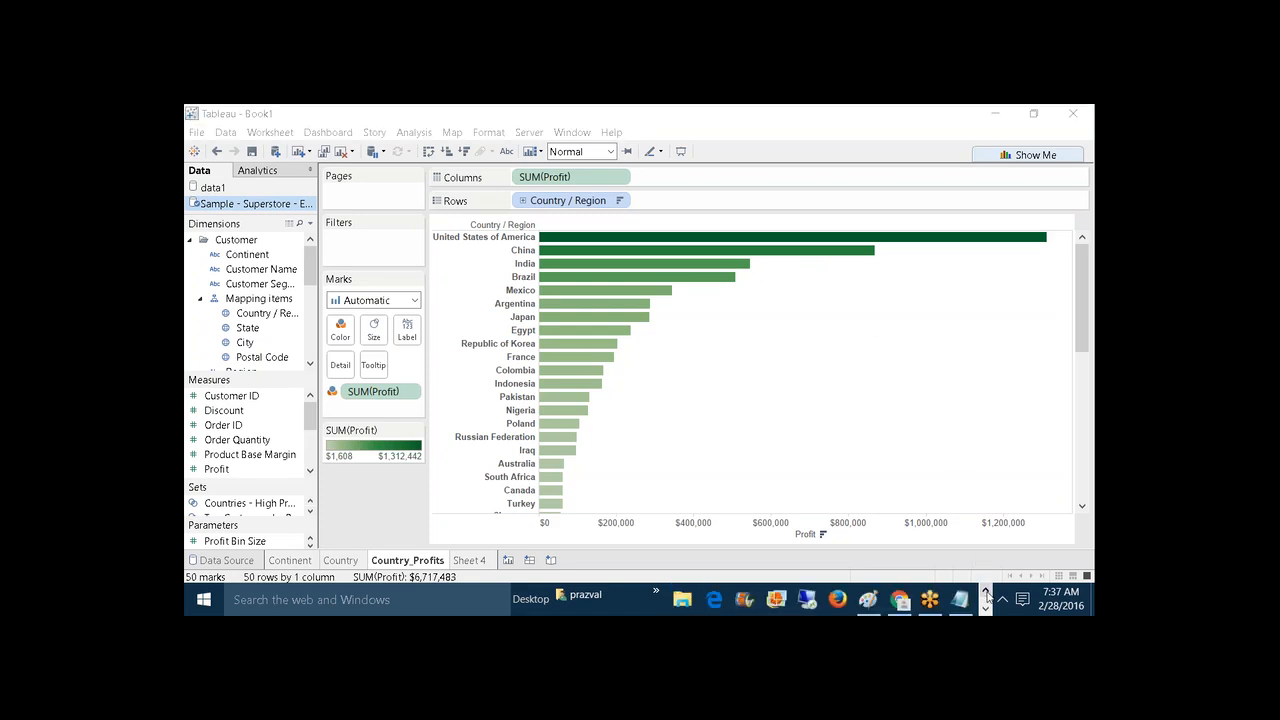
pyautogui.moveTo(908, 597)
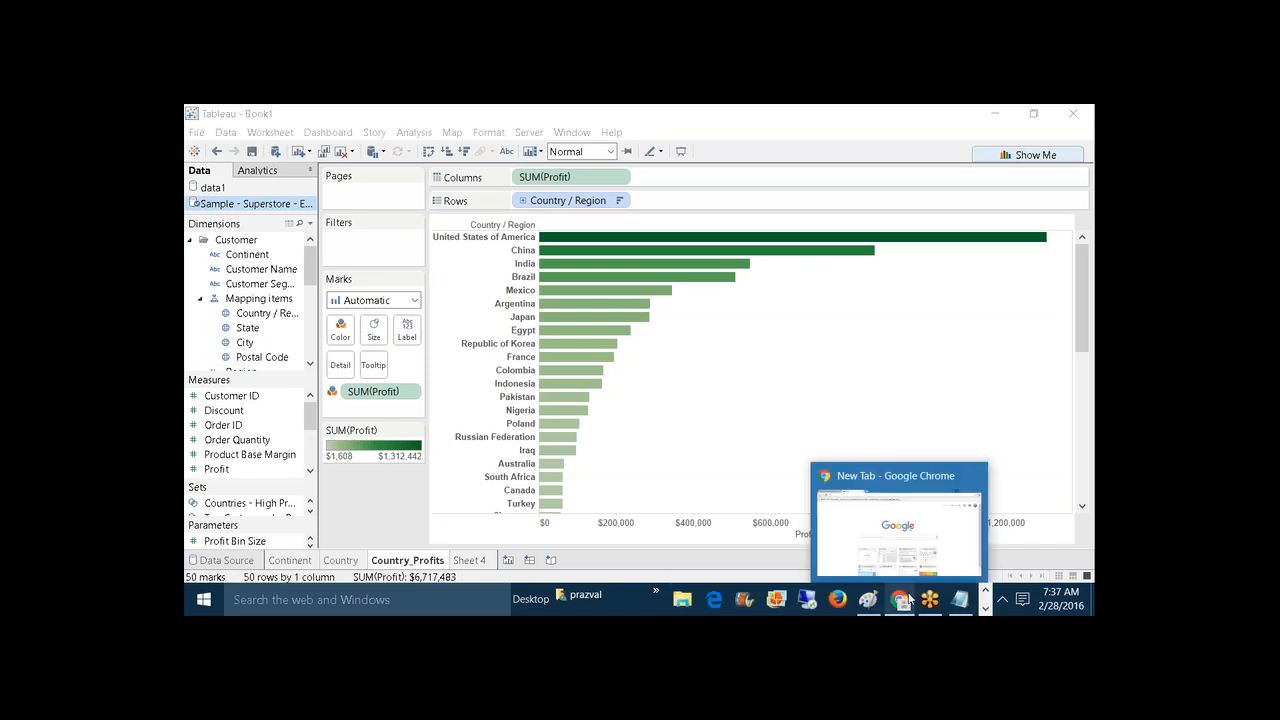
pyautogui.click(906, 566)
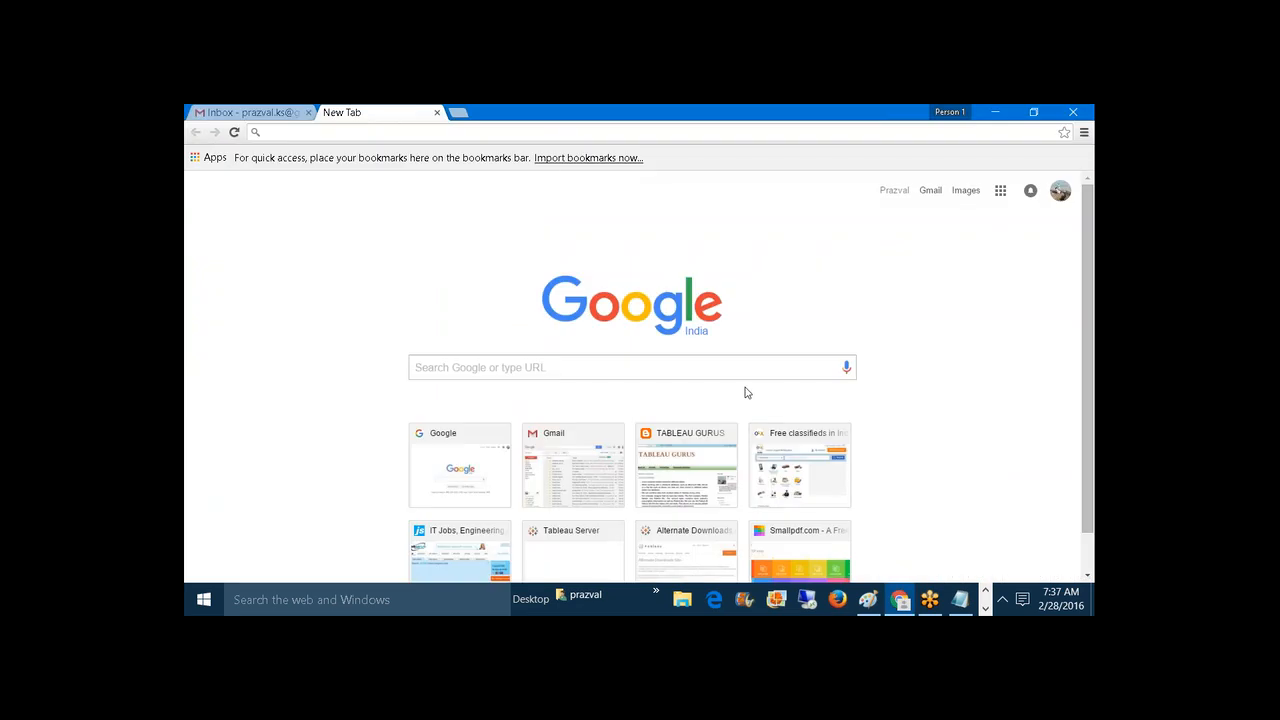
pyautogui.click(504, 130)
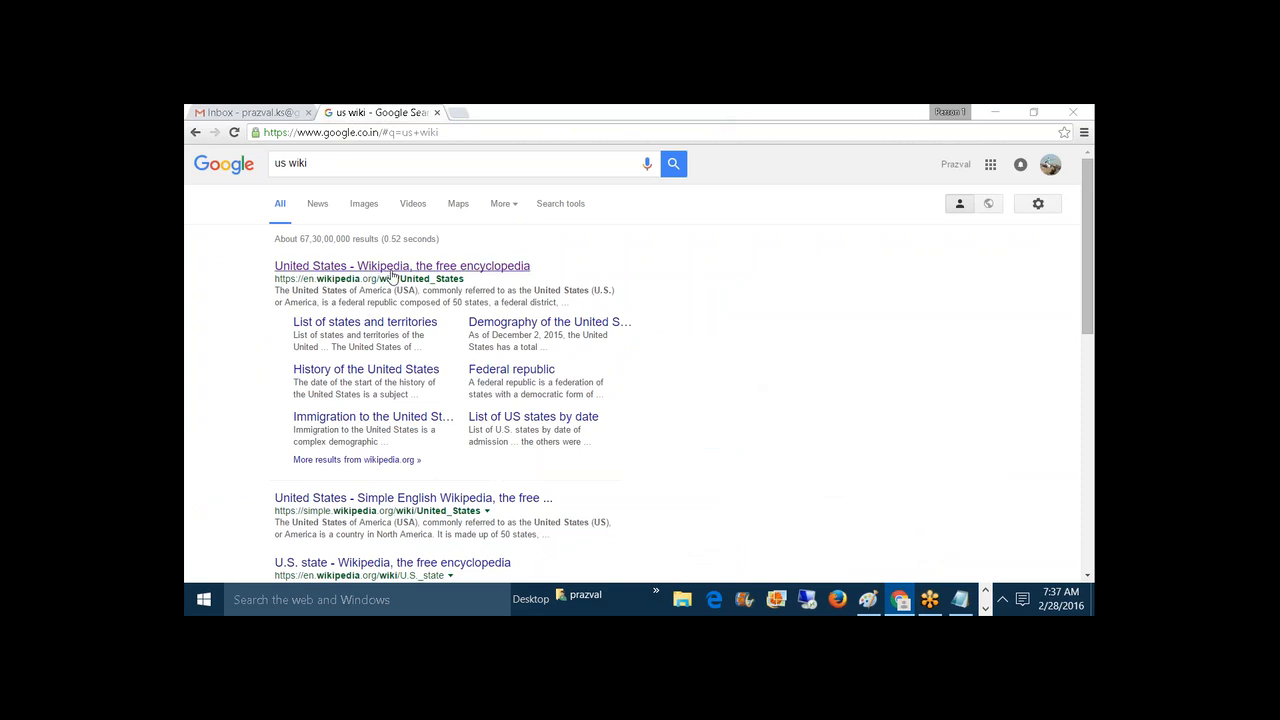
pyautogui.click(392, 268)
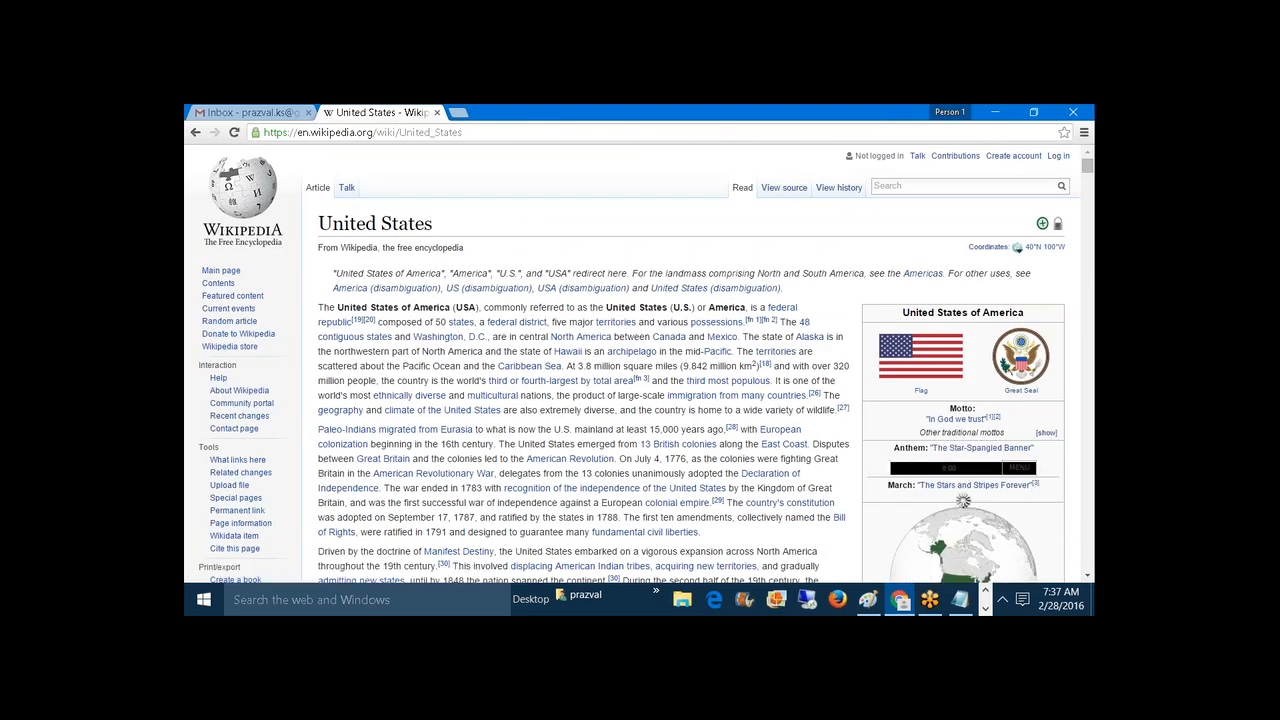
pyautogui.click(484, 133)
pyautogui.hotkey('ctrl', 'c')
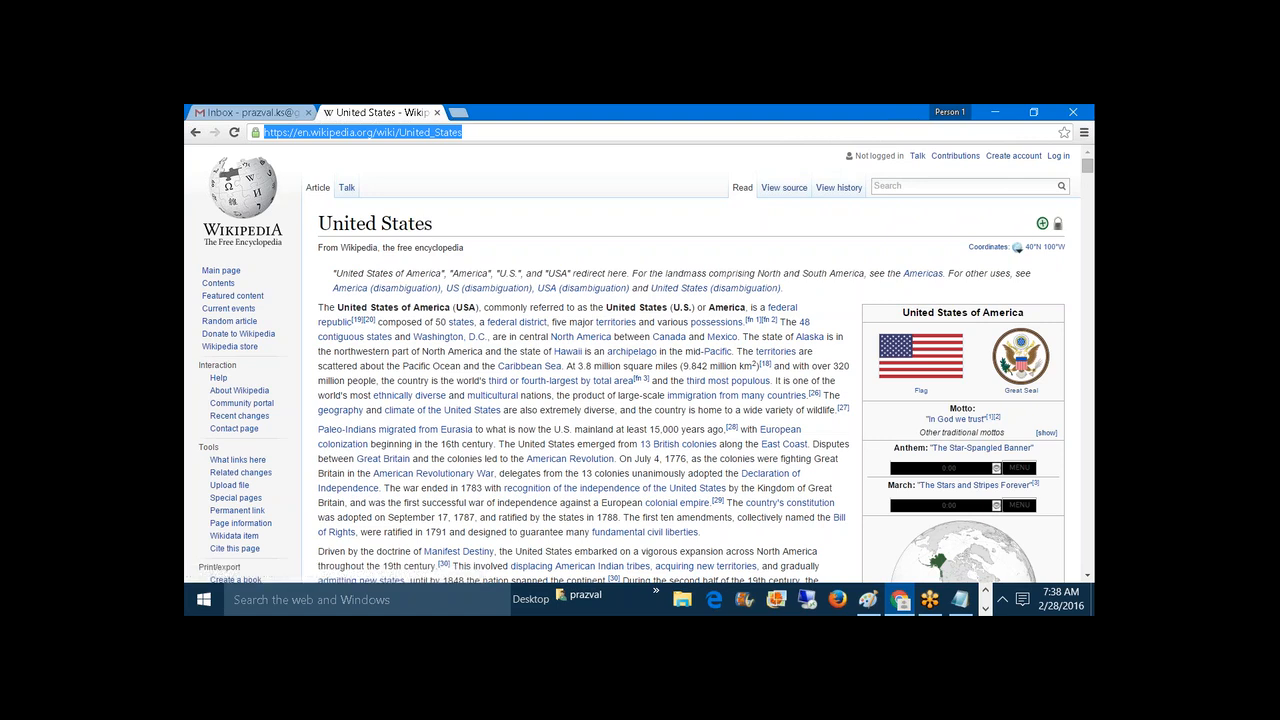
pyautogui.click(986, 608)
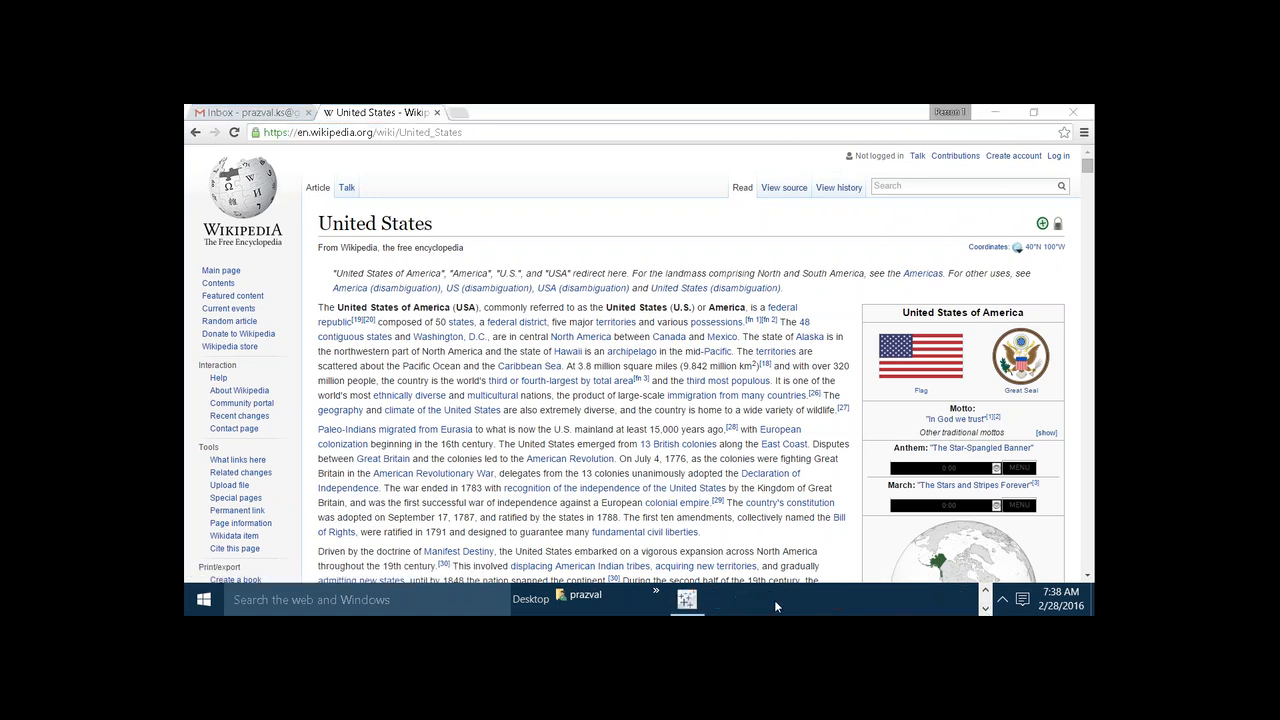
pyautogui.click(706, 605)
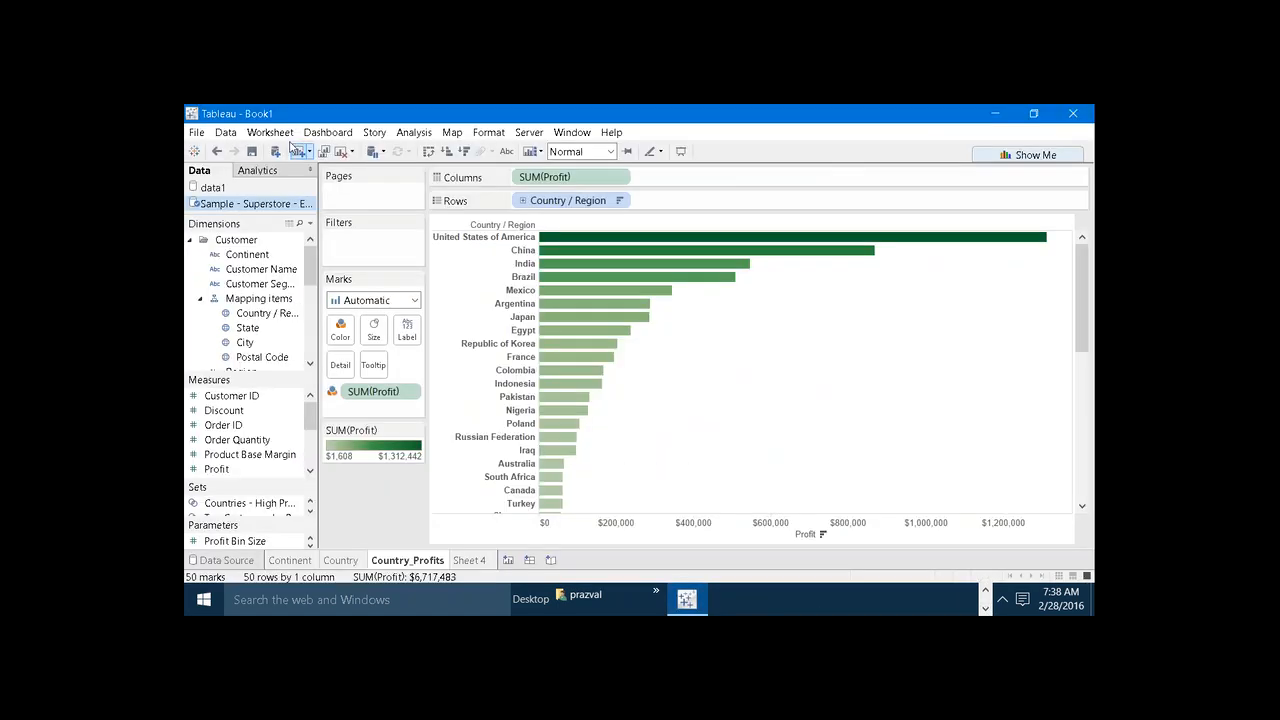
pyautogui.click(280, 135)
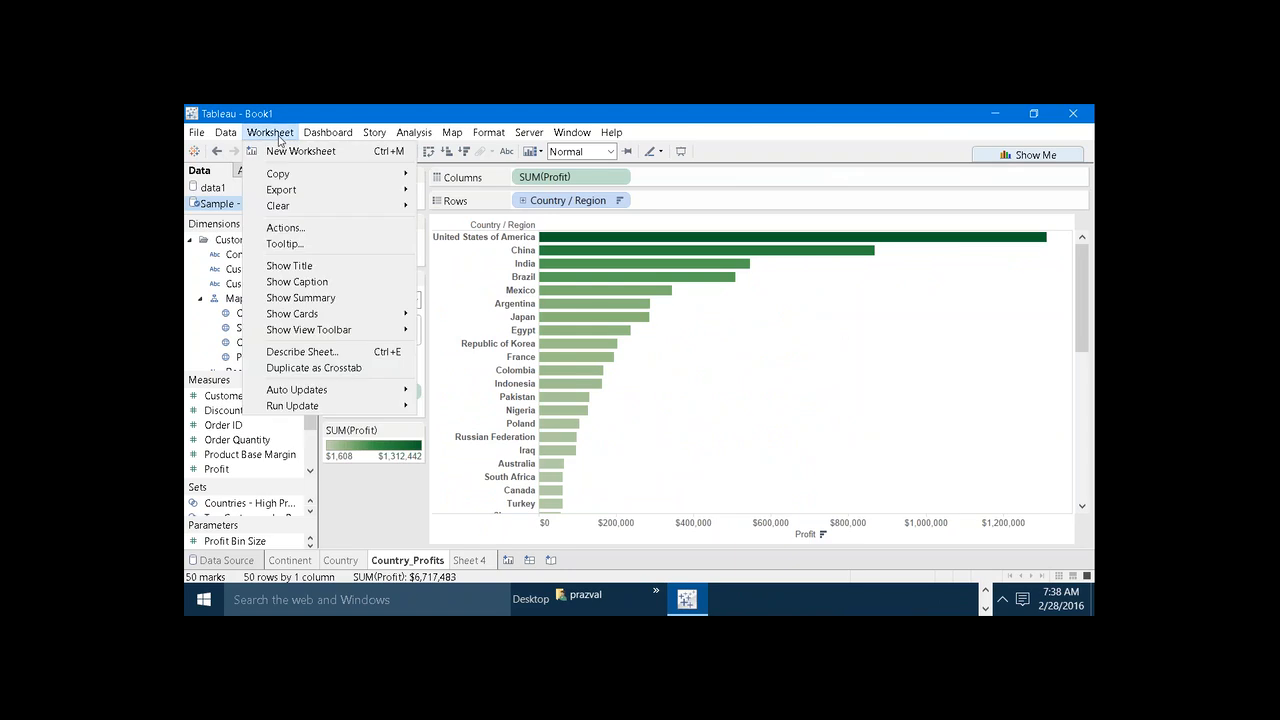
pyautogui.click(310, 229)
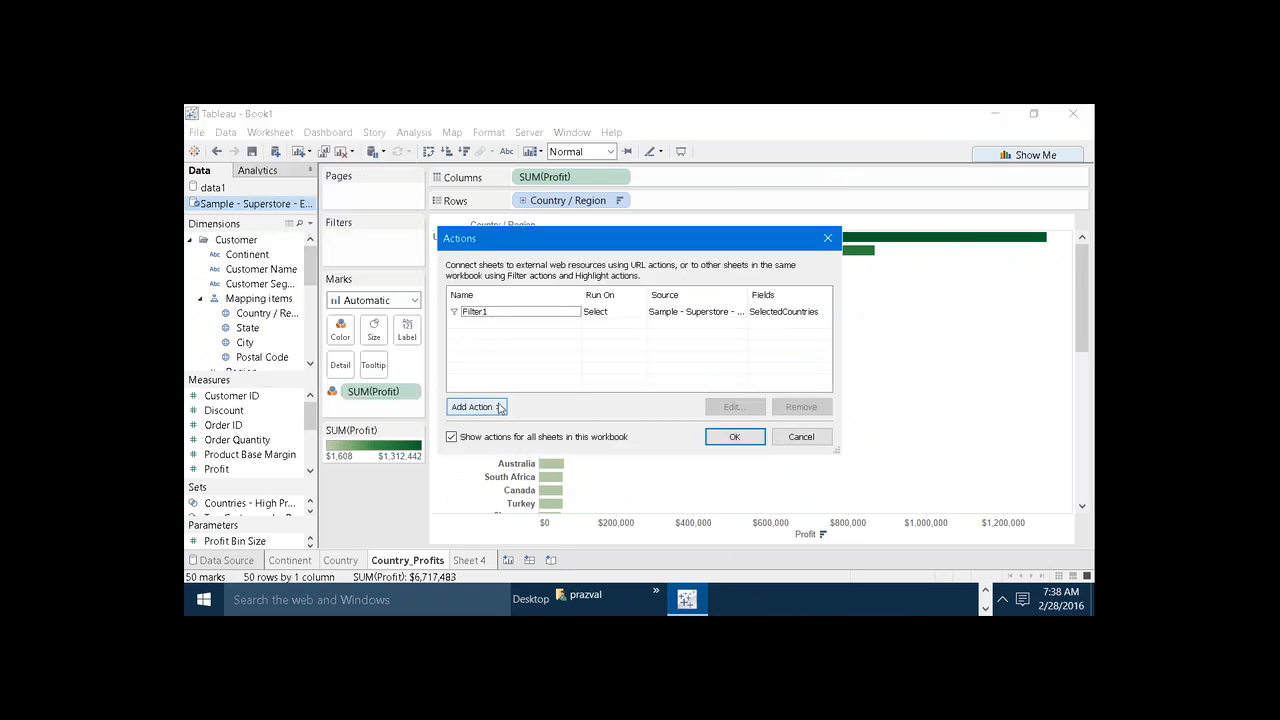
pyautogui.click(500, 407)
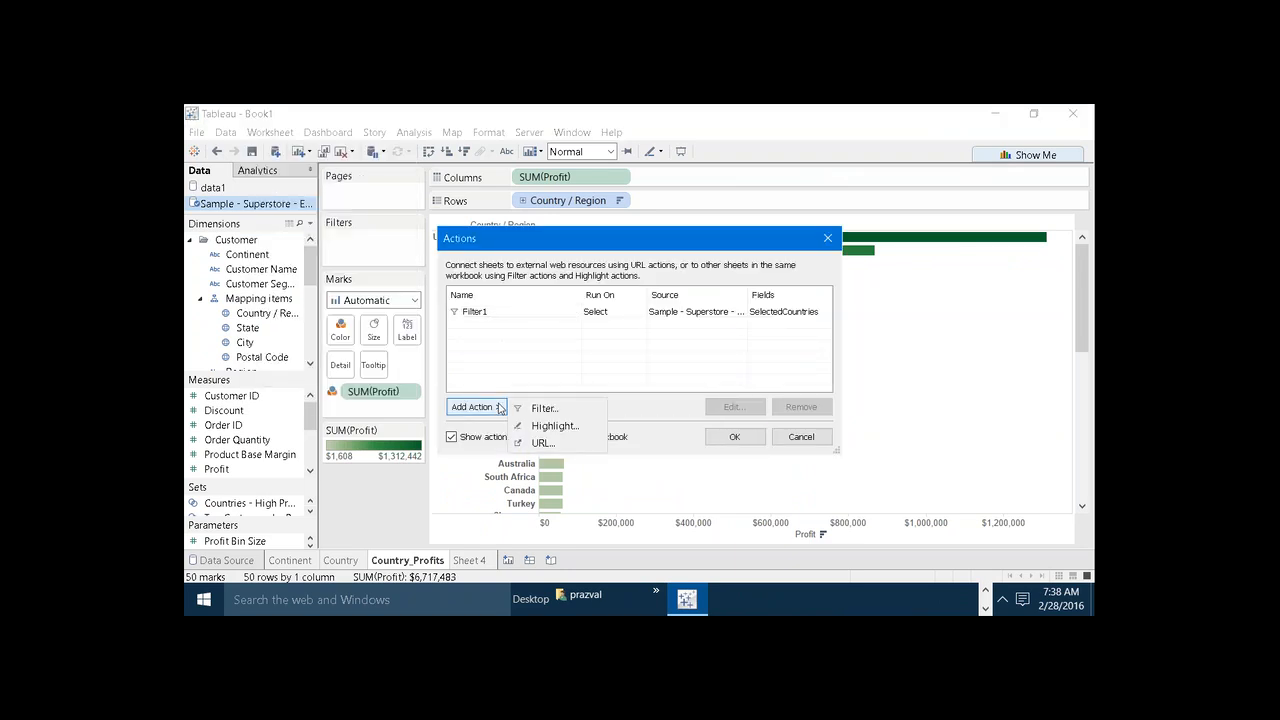
pyautogui.click(541, 443)
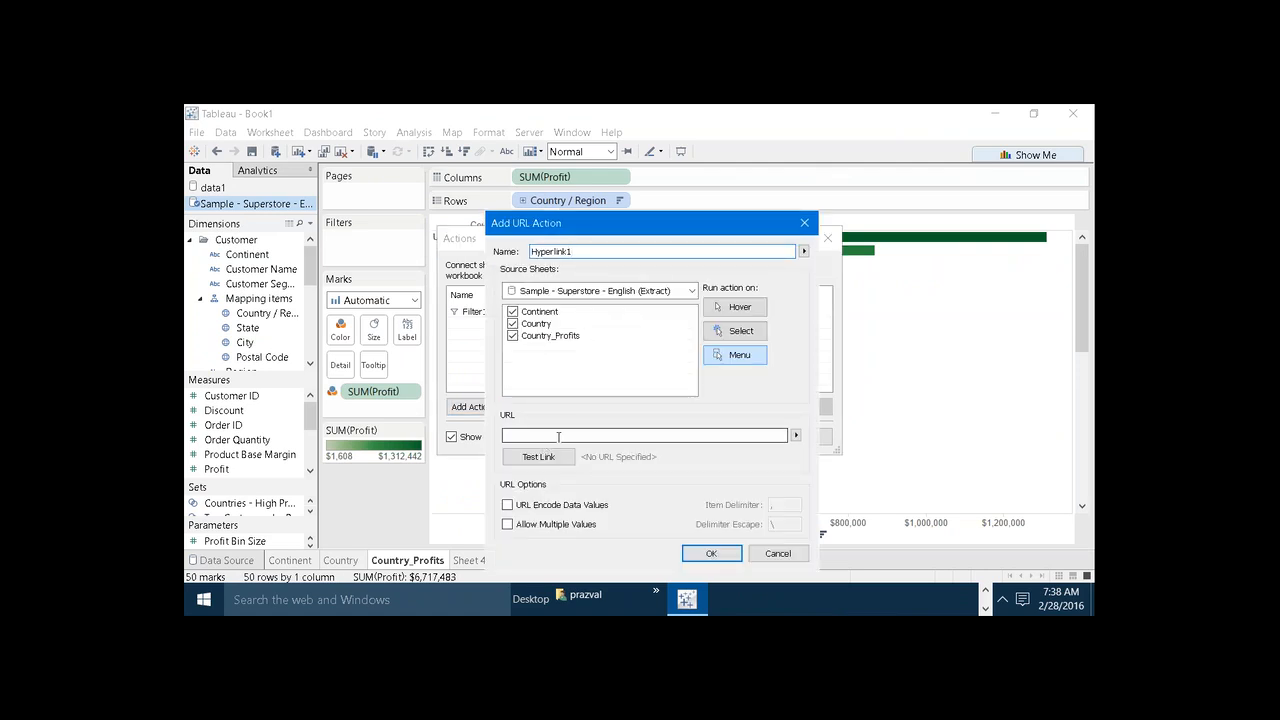
pyautogui.click(558, 436)
pyautogui.hotkey('ctrl', 'v')
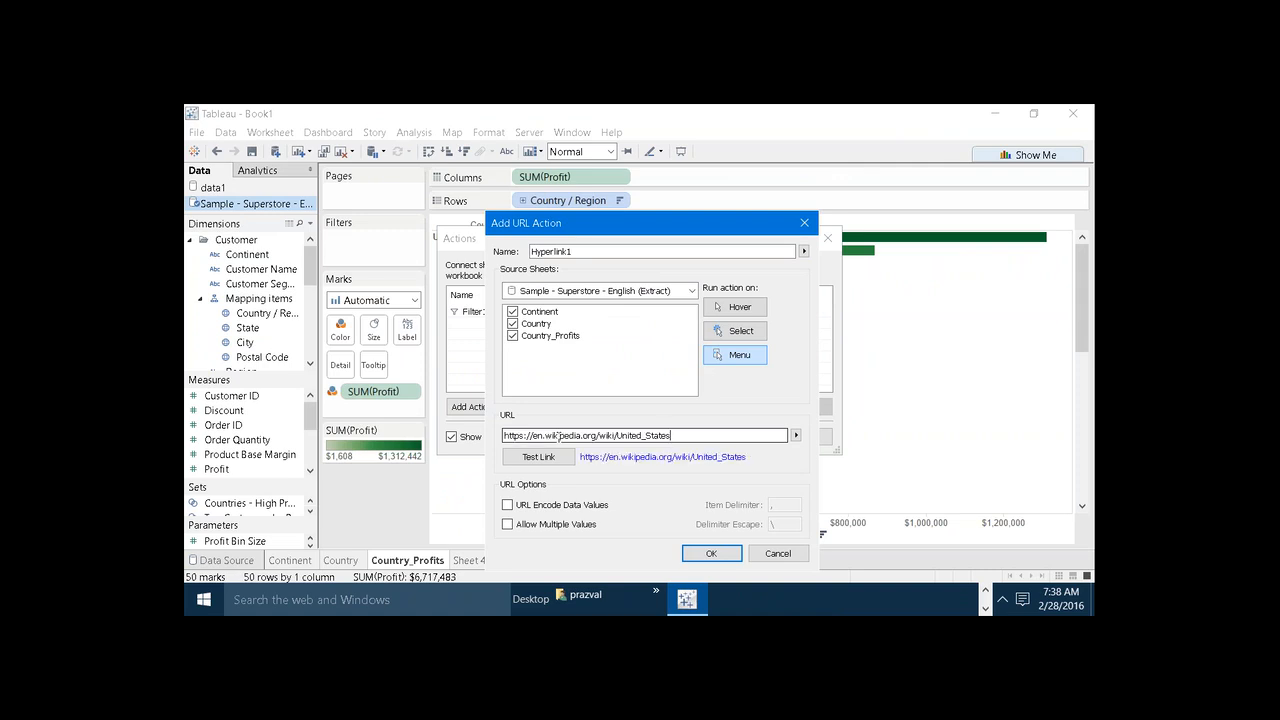
# - Restrict the URL action's source sheets to Country_Profits, name it US Info and save it
pyautogui.click(517, 315)
pyautogui.click(514, 322)
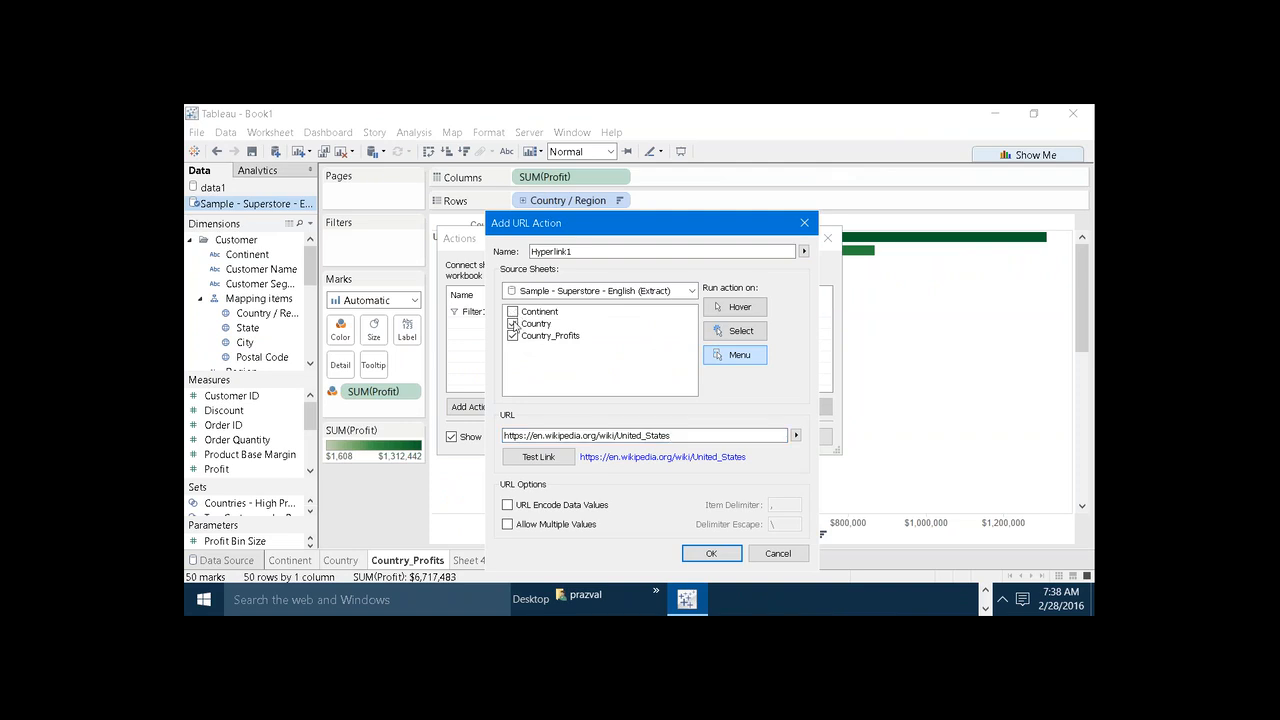
pyautogui.click(571, 251)
pyautogui.press('BackSpace')
pyautogui.press('BackSpace')
pyautogui.press('BackSpace')
pyautogui.press('BackSpace')
pyautogui.press('BackSpace')
pyautogui.press('BackSpace')
pyautogui.press('BackSpace')
pyautogui.press('BackSpace')
pyautogui.press('BackSpace')
pyautogui.press('BackSpace')
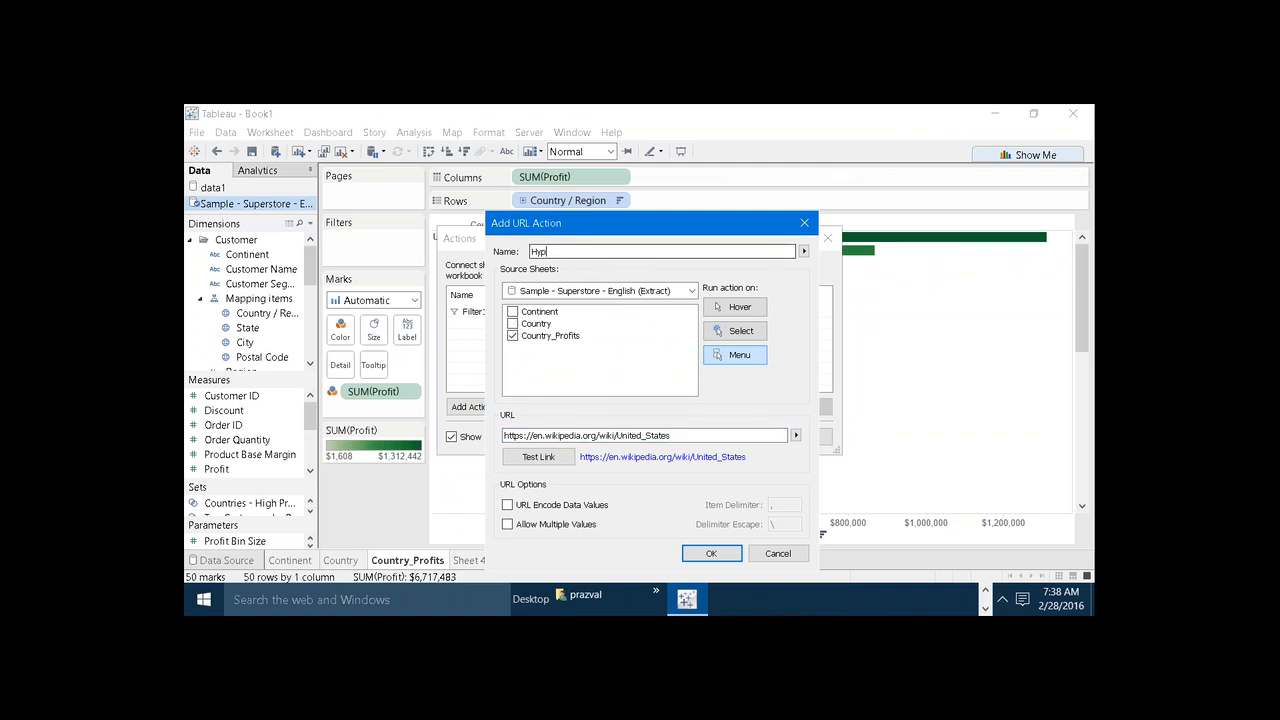
pyautogui.write('US Info')
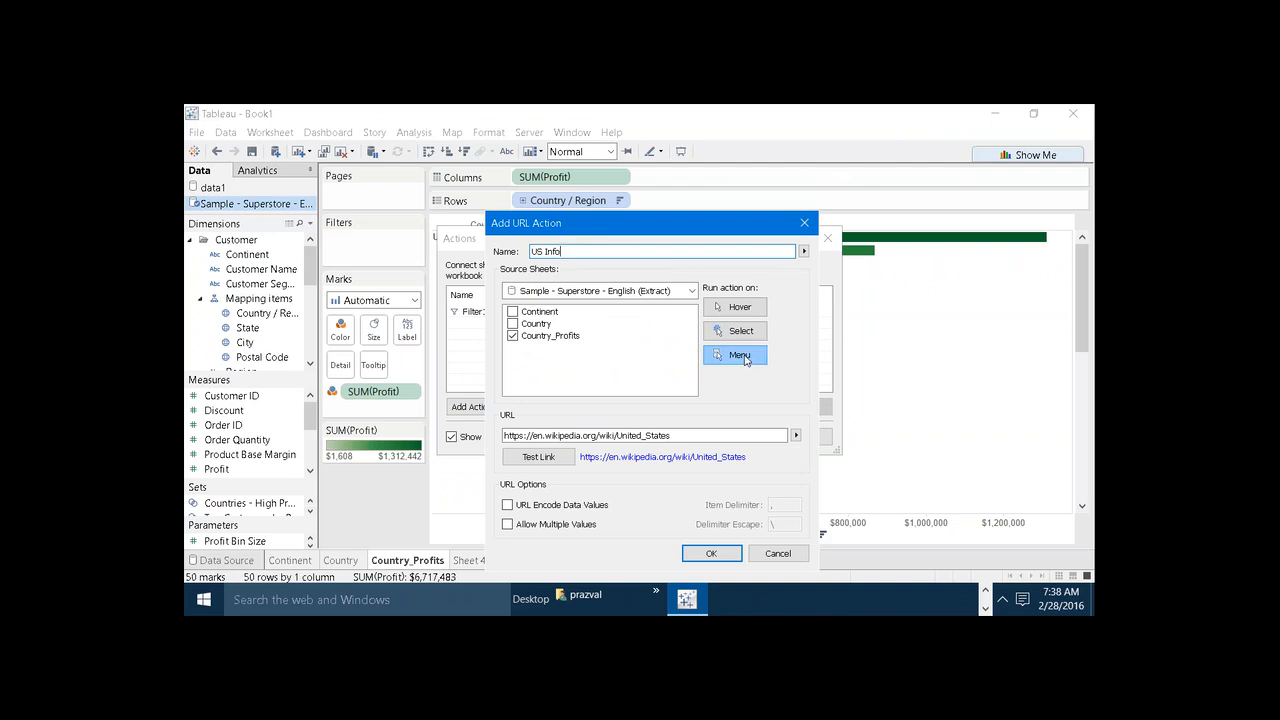
pyautogui.click(718, 549)
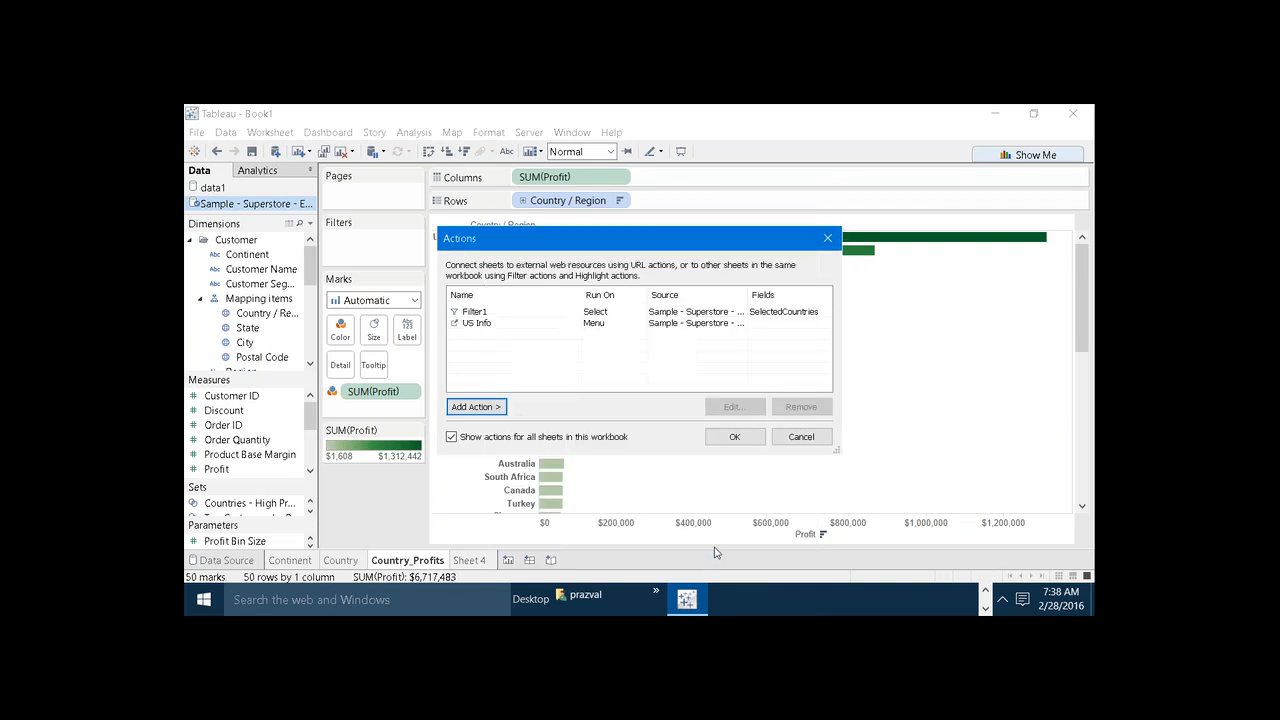
pyautogui.click(734, 439)
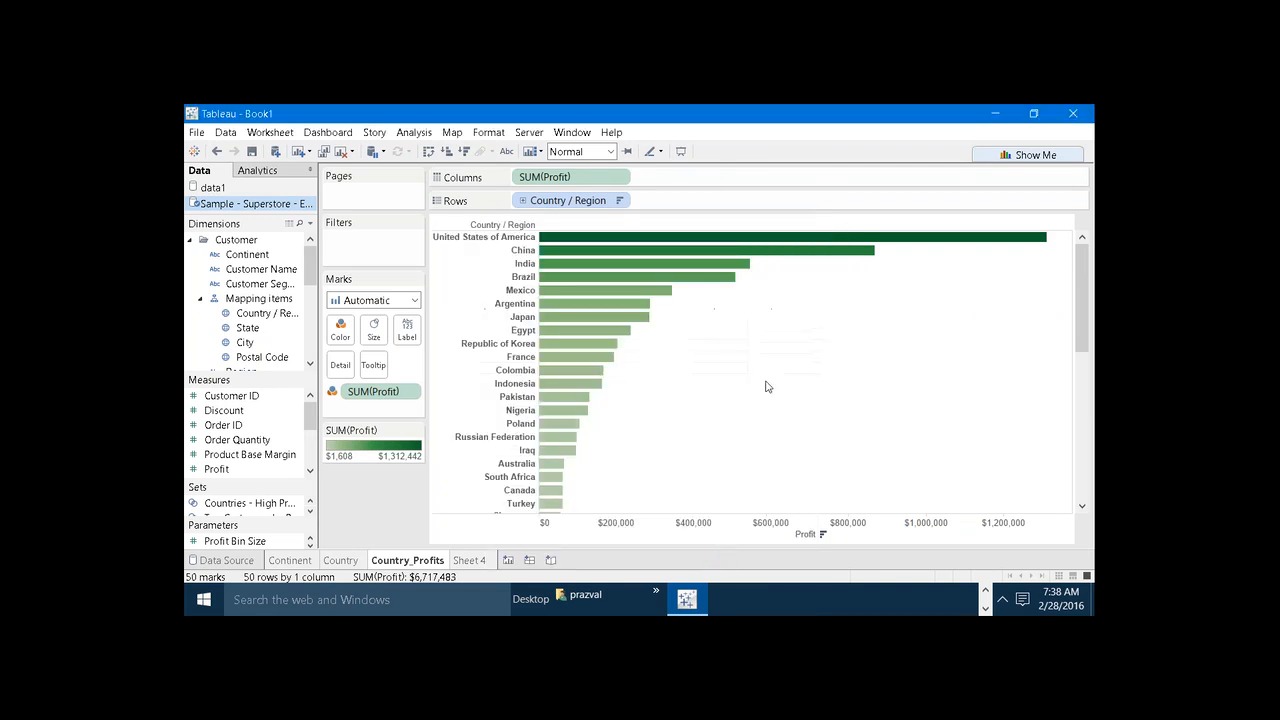
# - Test the US Info link from the United States of America bar on the Country_Profits sheet
pyautogui.moveTo(735, 267)
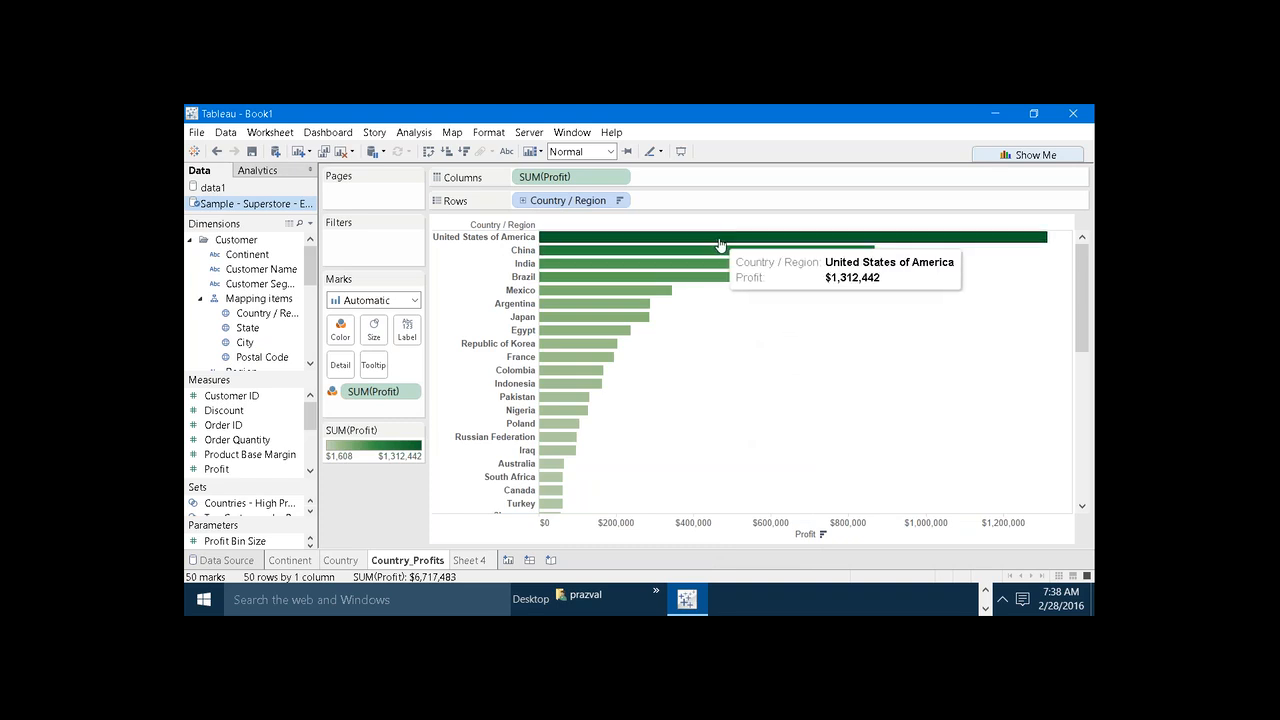
pyautogui.click(719, 239)
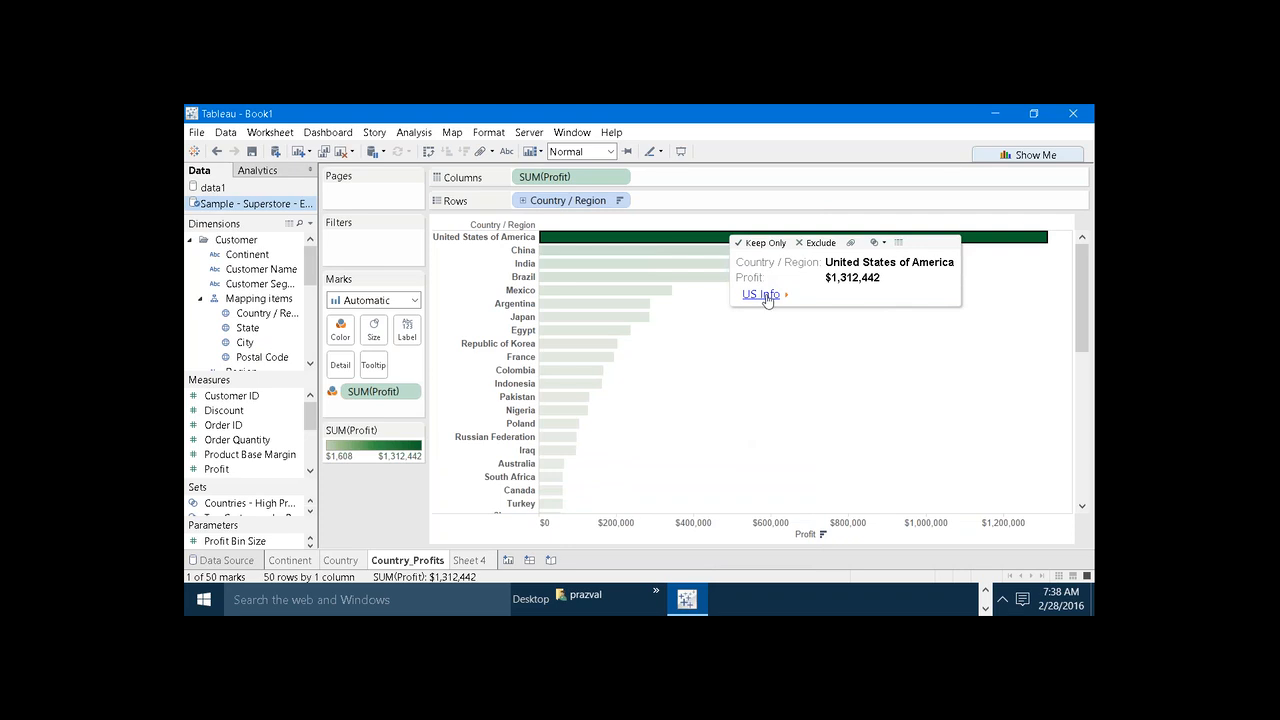
pyautogui.click(763, 295)
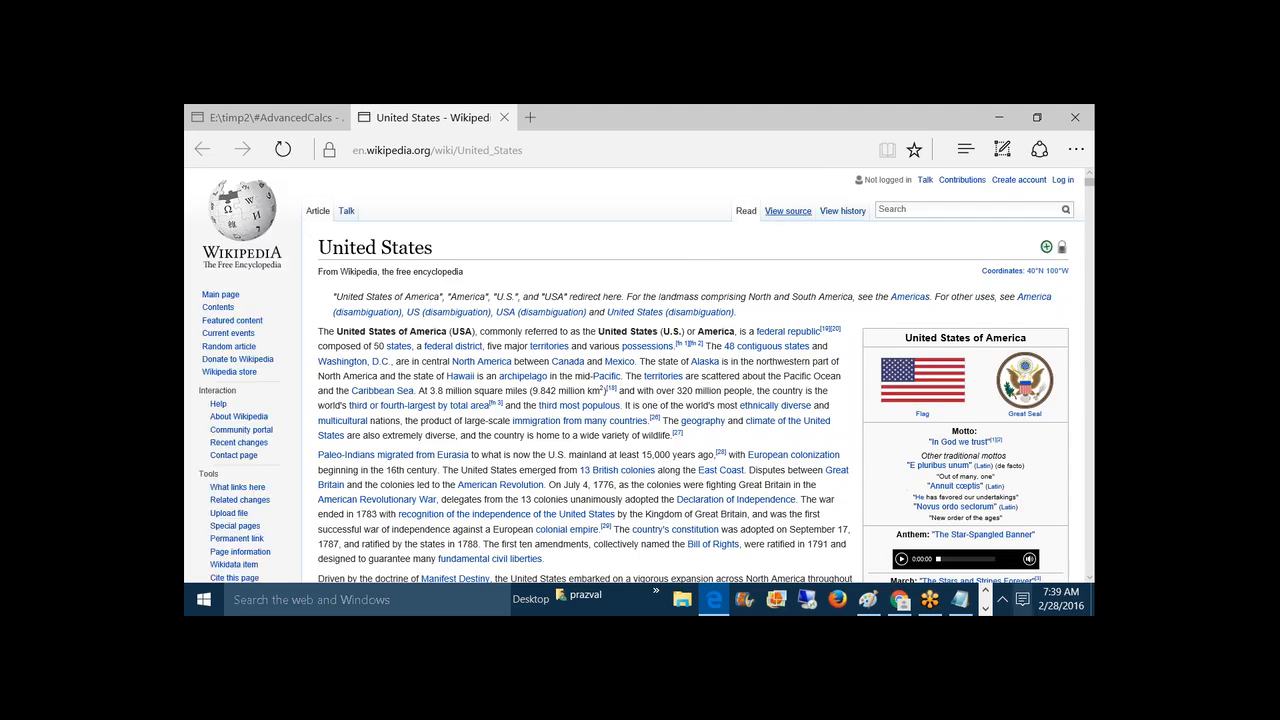
# - Return to Tableau, select the China bar to check which link its tooltip offers, and clear the selection
pyautogui.click(986, 607)
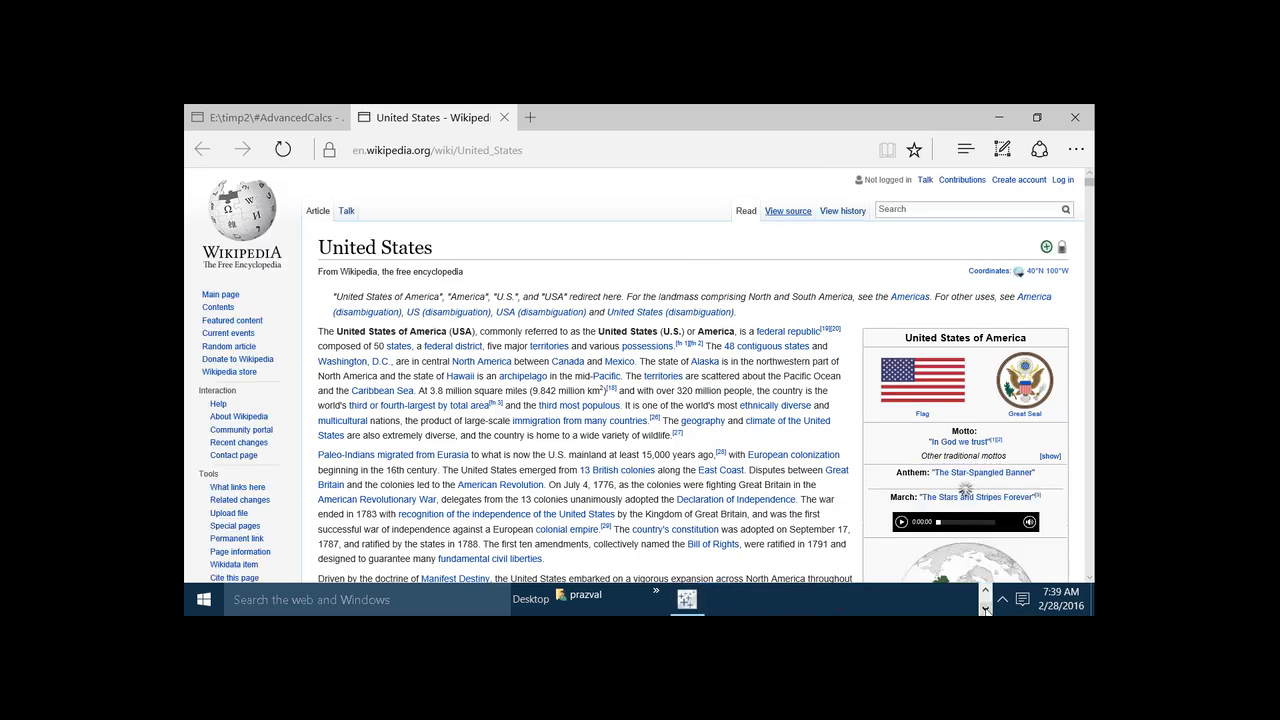
pyautogui.click(698, 605)
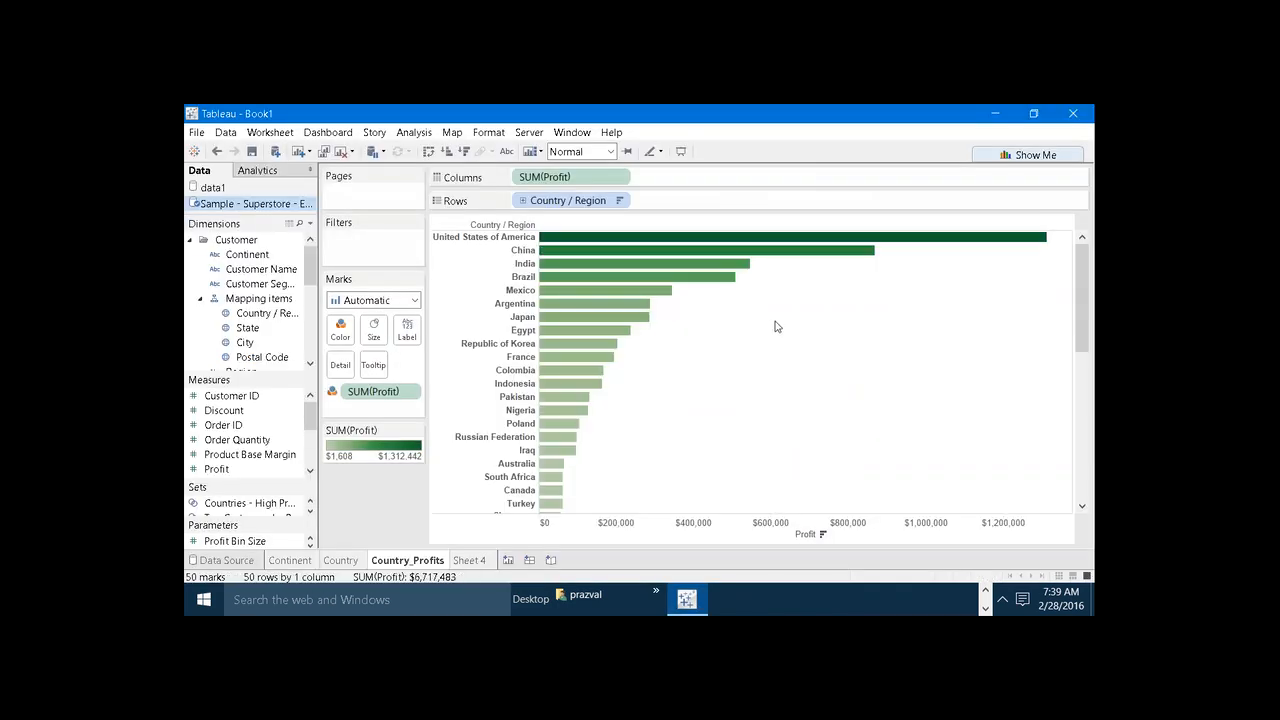
pyautogui.click(766, 258)
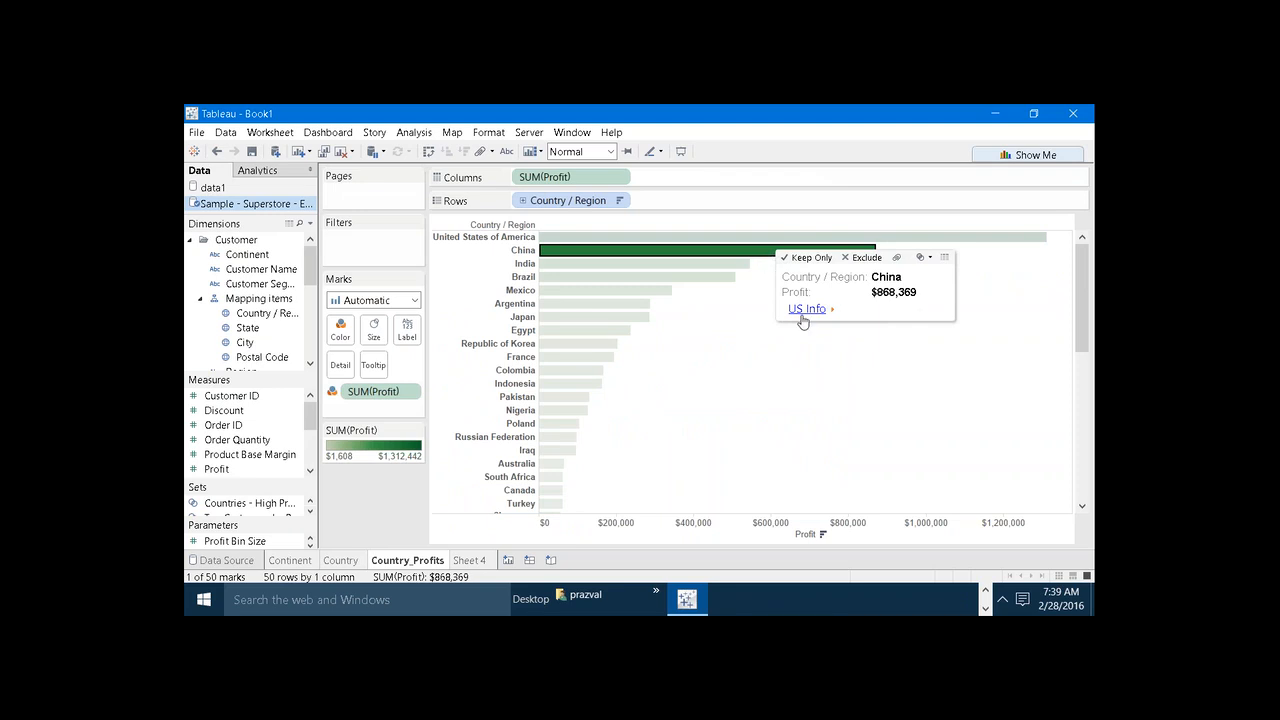
pyautogui.click(780, 360)
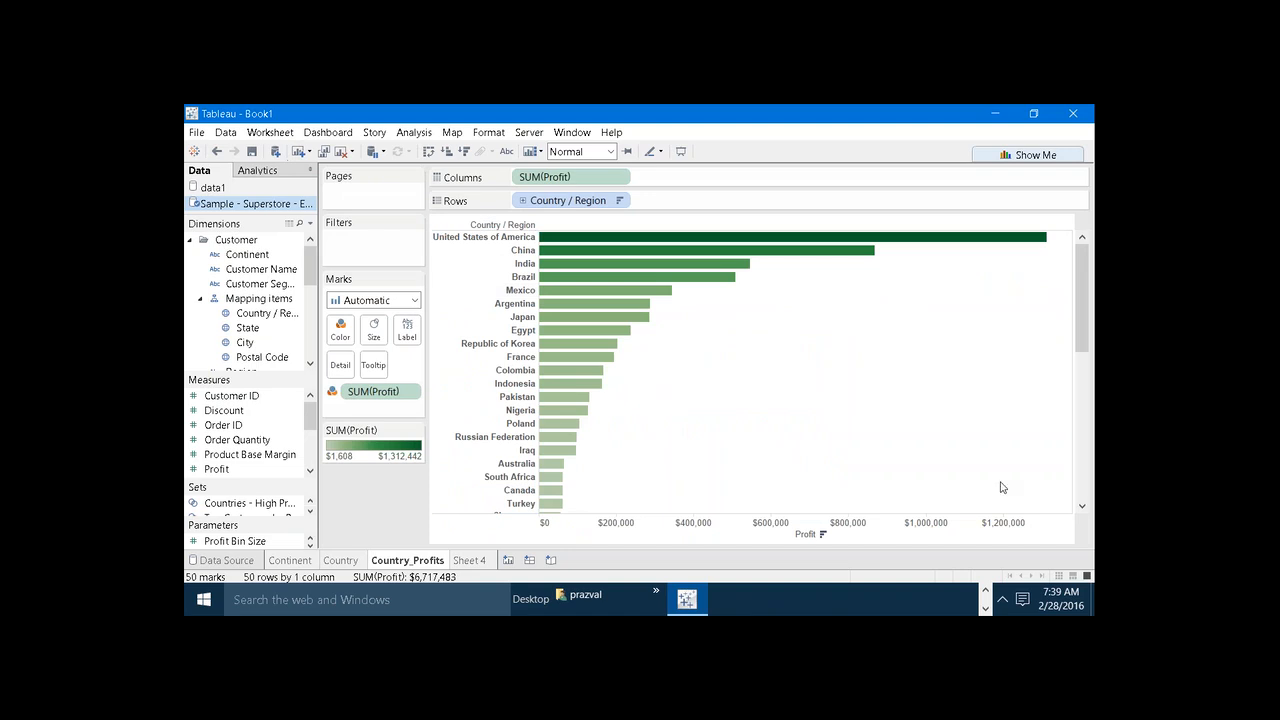
pyautogui.click(986, 592)
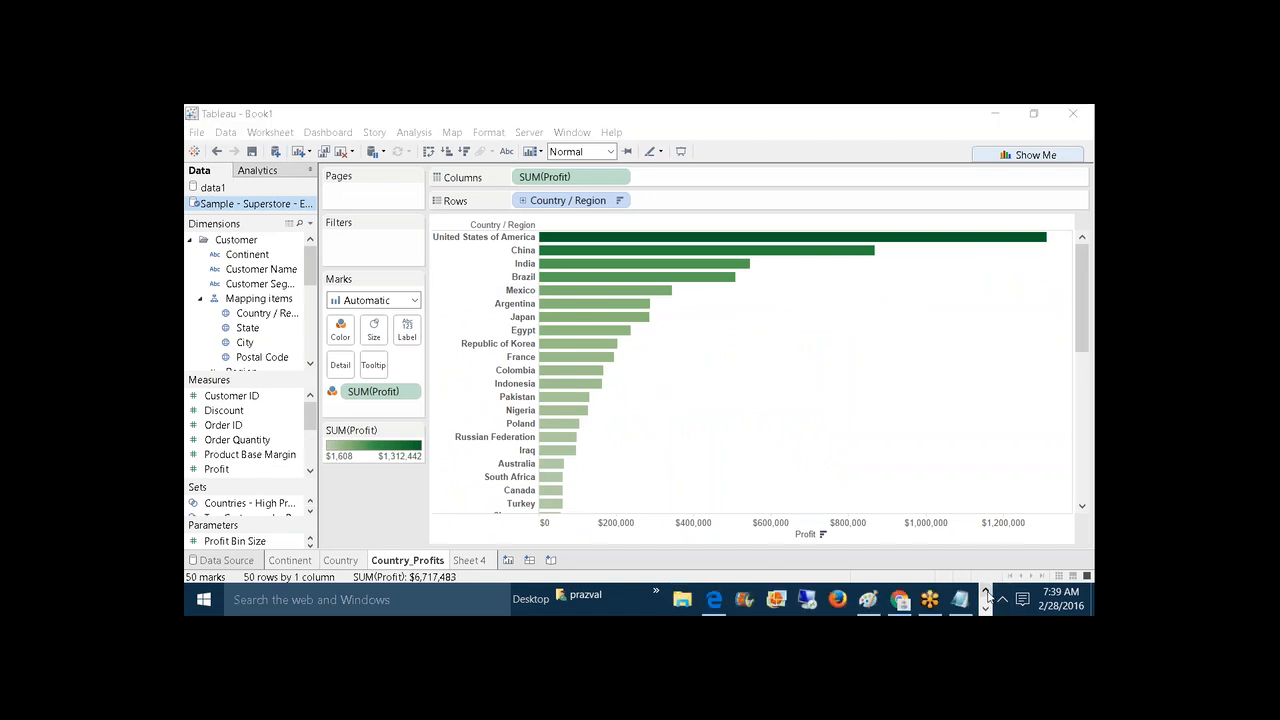
pyautogui.click(900, 599)
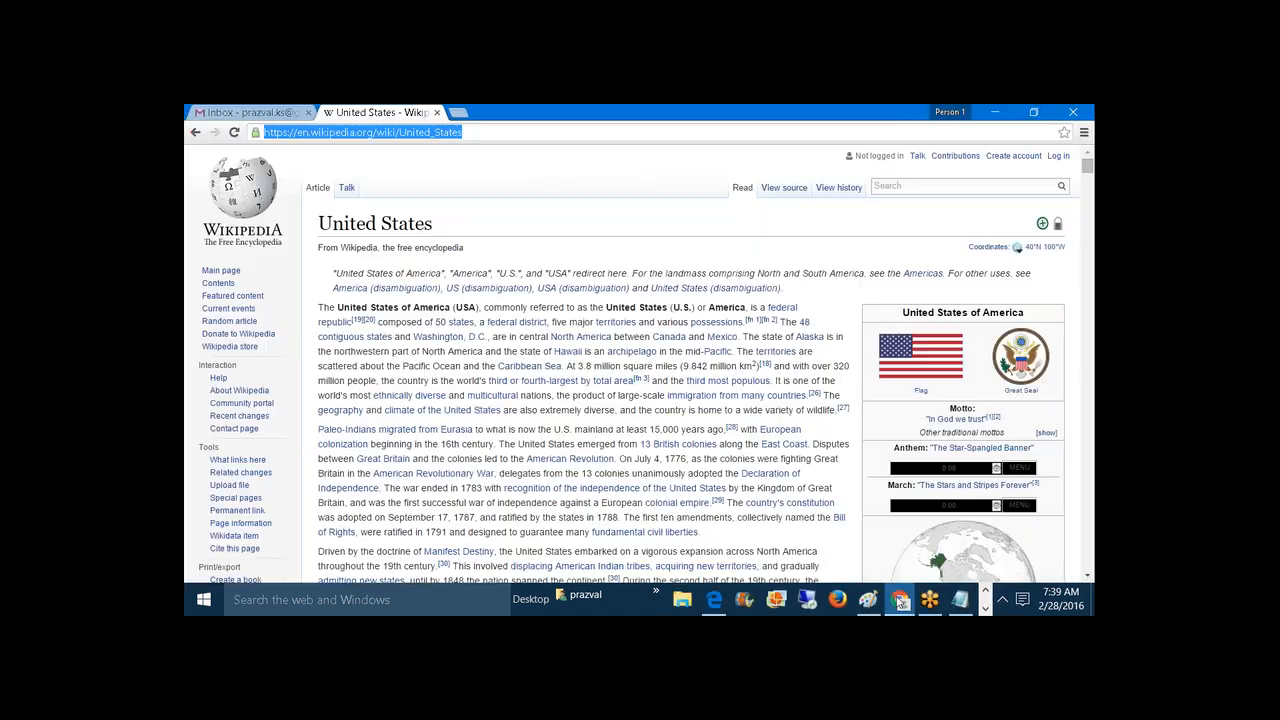
pyautogui.click(468, 131)
pyautogui.press('BackSpace')
pyautogui.press('BackSpace')
pyautogui.press('BackSpace')
pyautogui.press('BackSpace')
pyautogui.press('BackSpace')
pyautogui.press('BackSpace')
pyautogui.press('BackSpace')
pyautogui.press('BackSpace')
pyautogui.press('BackSpace')
pyautogui.press('BackSpace')
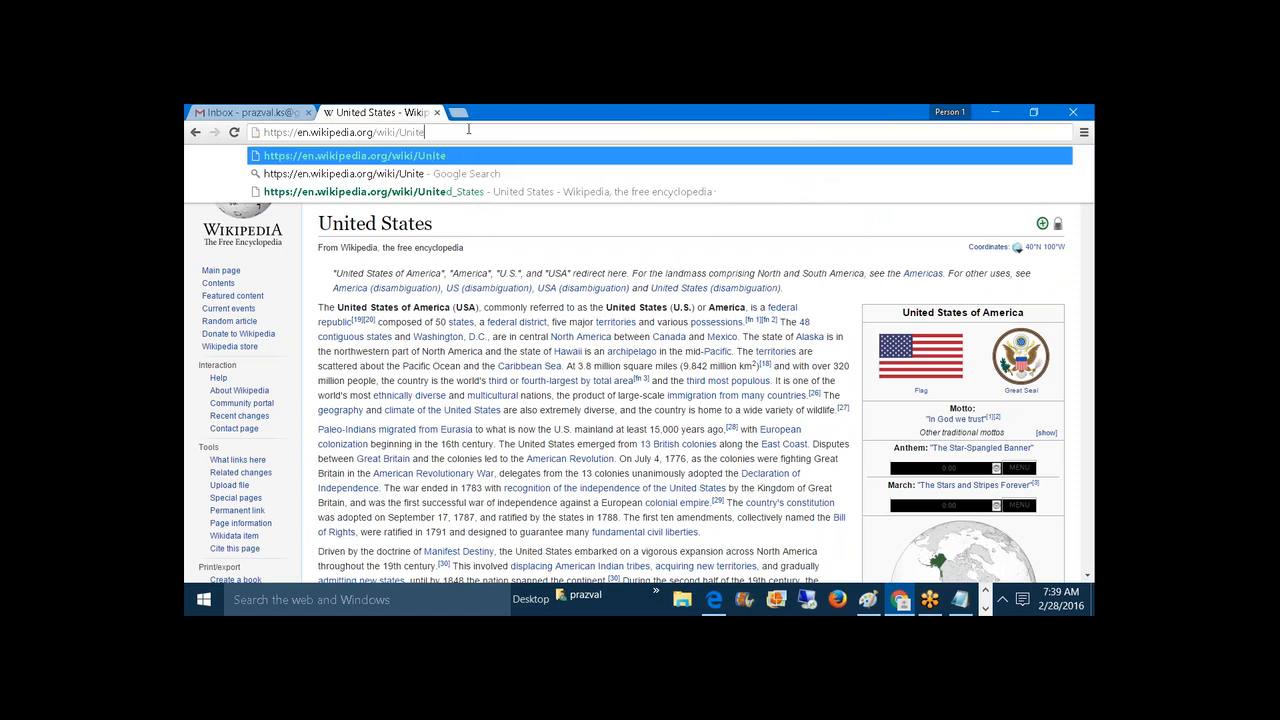
pyautogui.press('BackSpace')
pyautogui.press('BackSpace')
pyautogui.press('BackSpace')
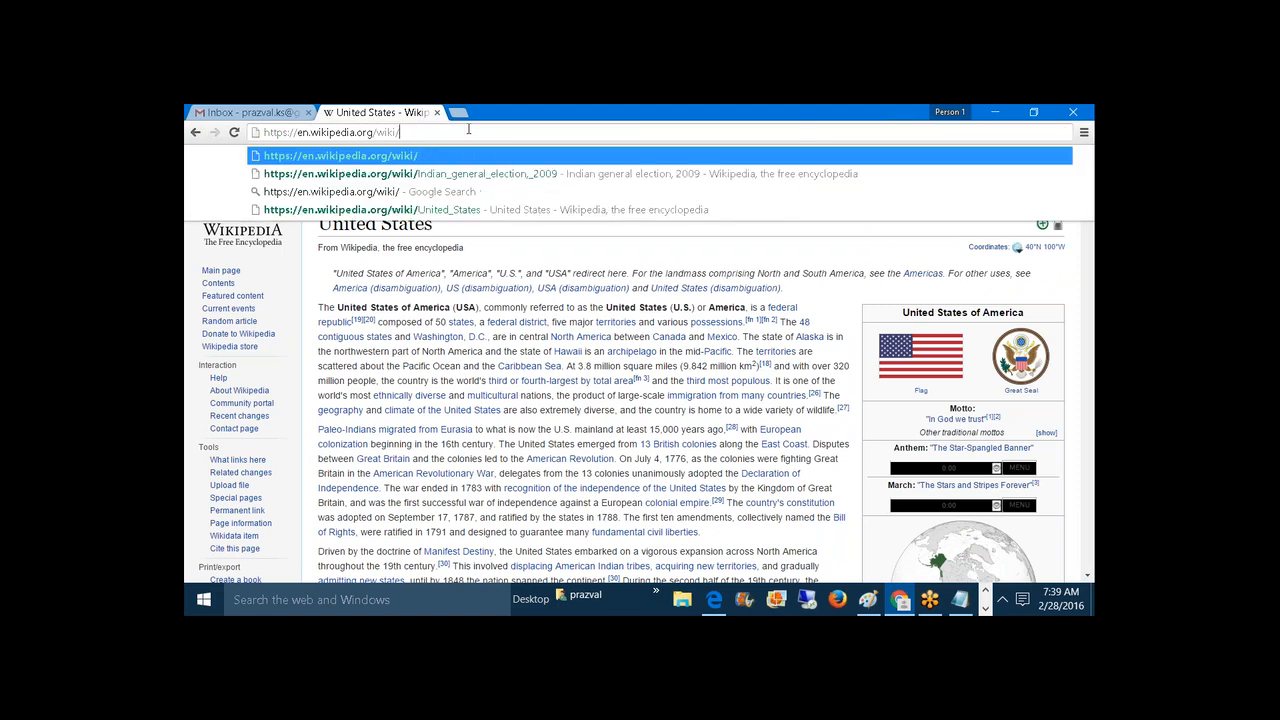
pyautogui.write('China')
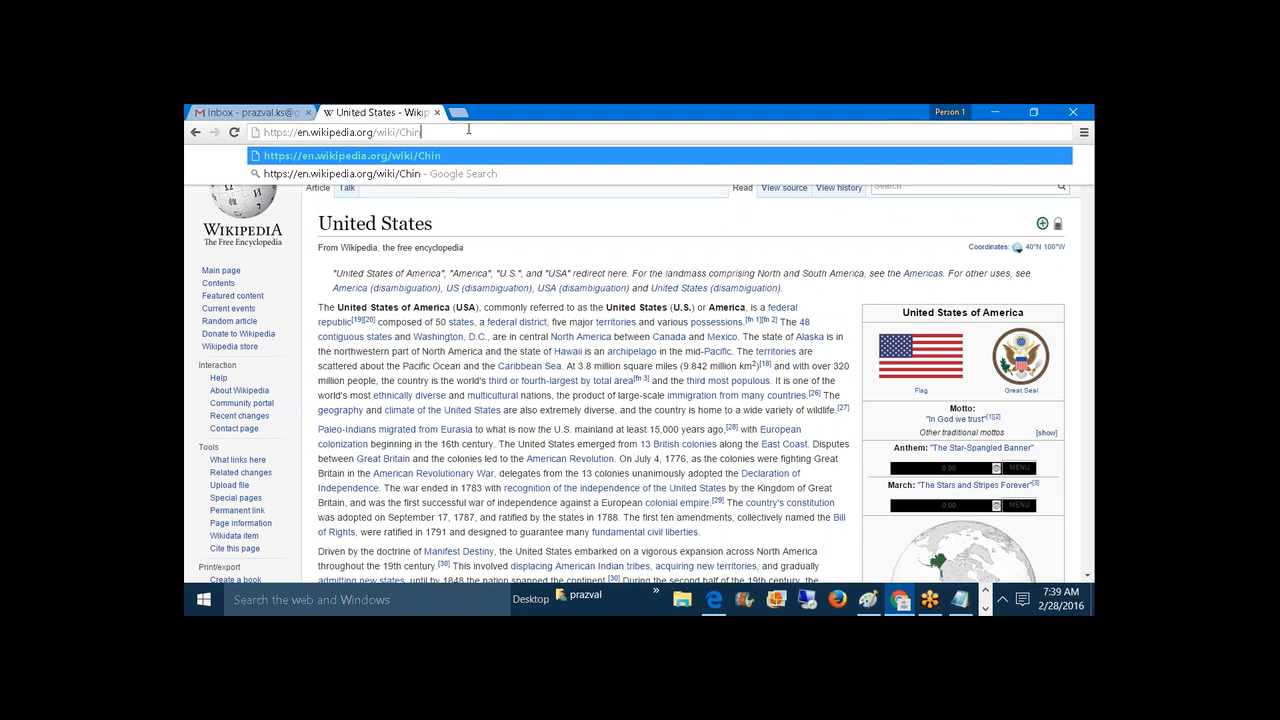
pyautogui.press('Return')
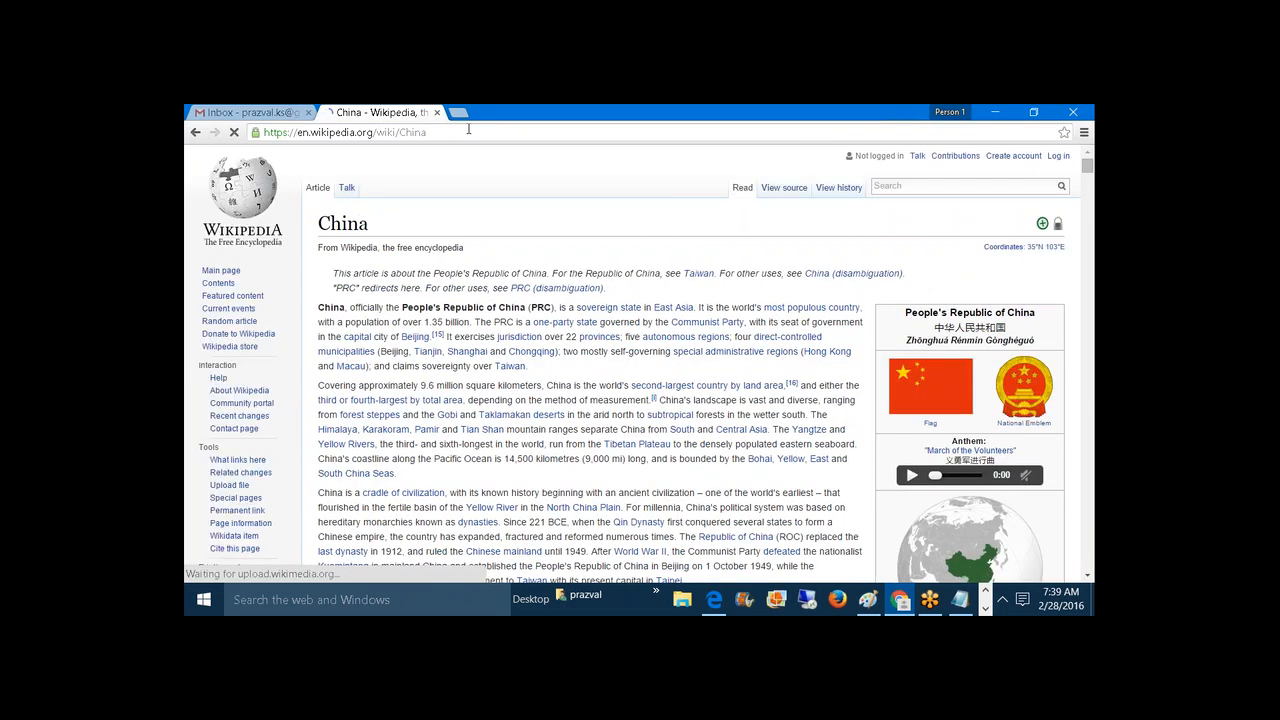
pyautogui.click(468, 131)
pyautogui.hotkey('ctrl', 'c')
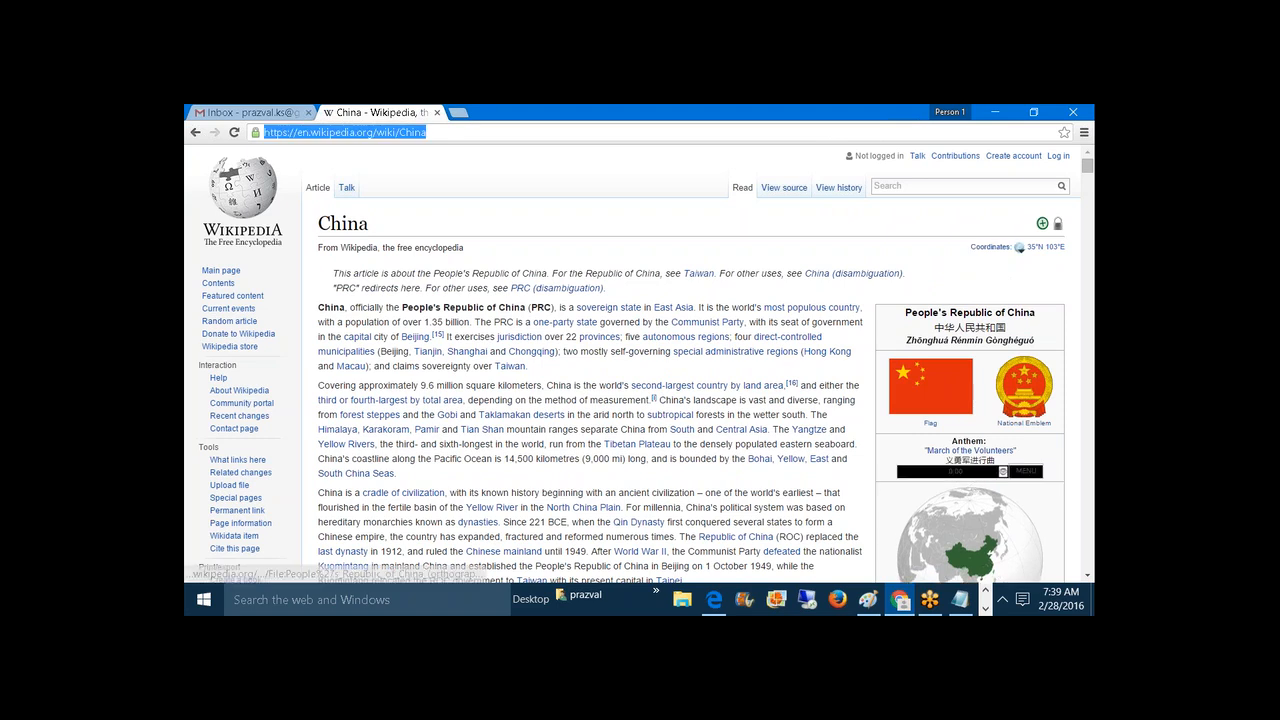
# - Switch to Tableau and start a new URL action named China Info
pyautogui.click(985, 608)
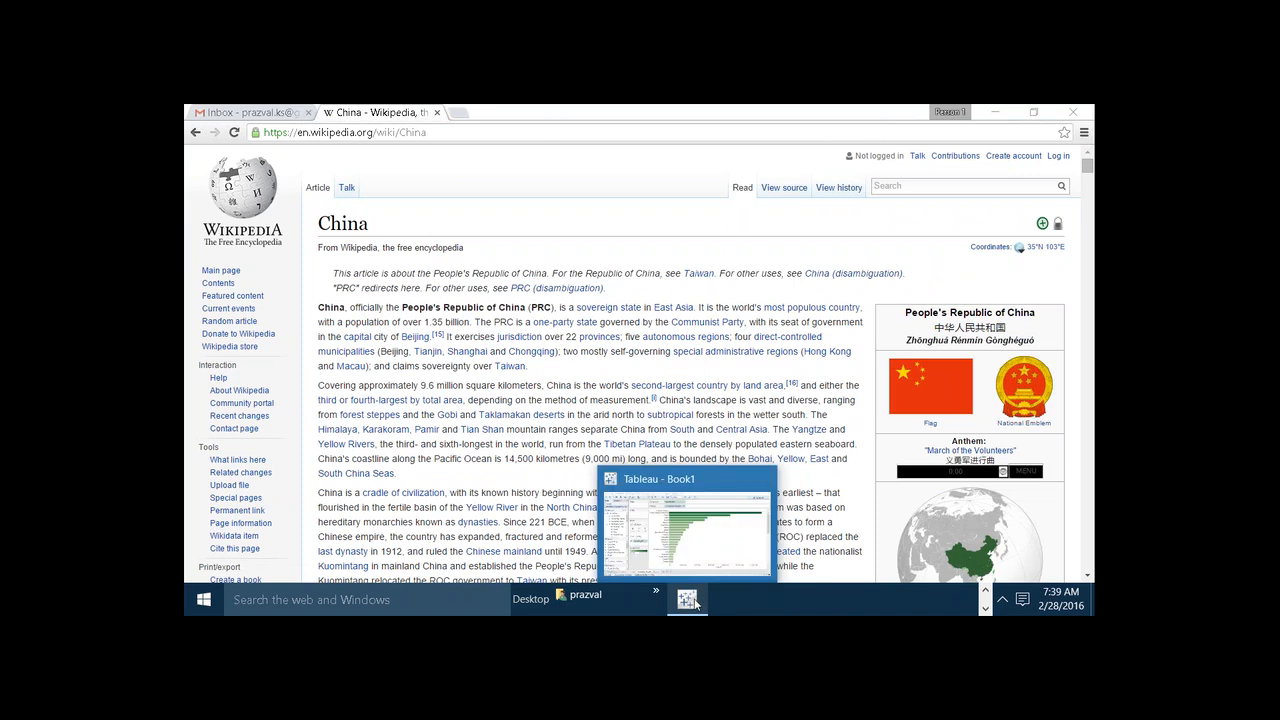
pyautogui.click(698, 601)
pyautogui.click(270, 132)
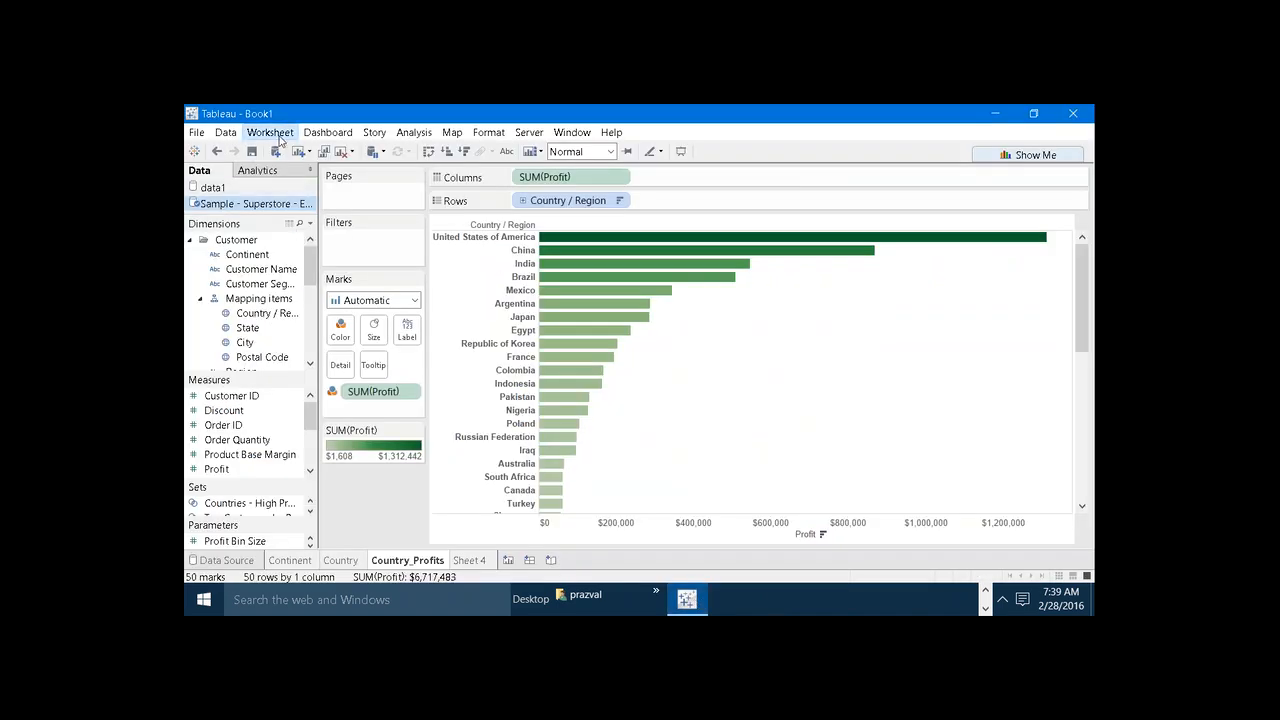
pyautogui.click(294, 228)
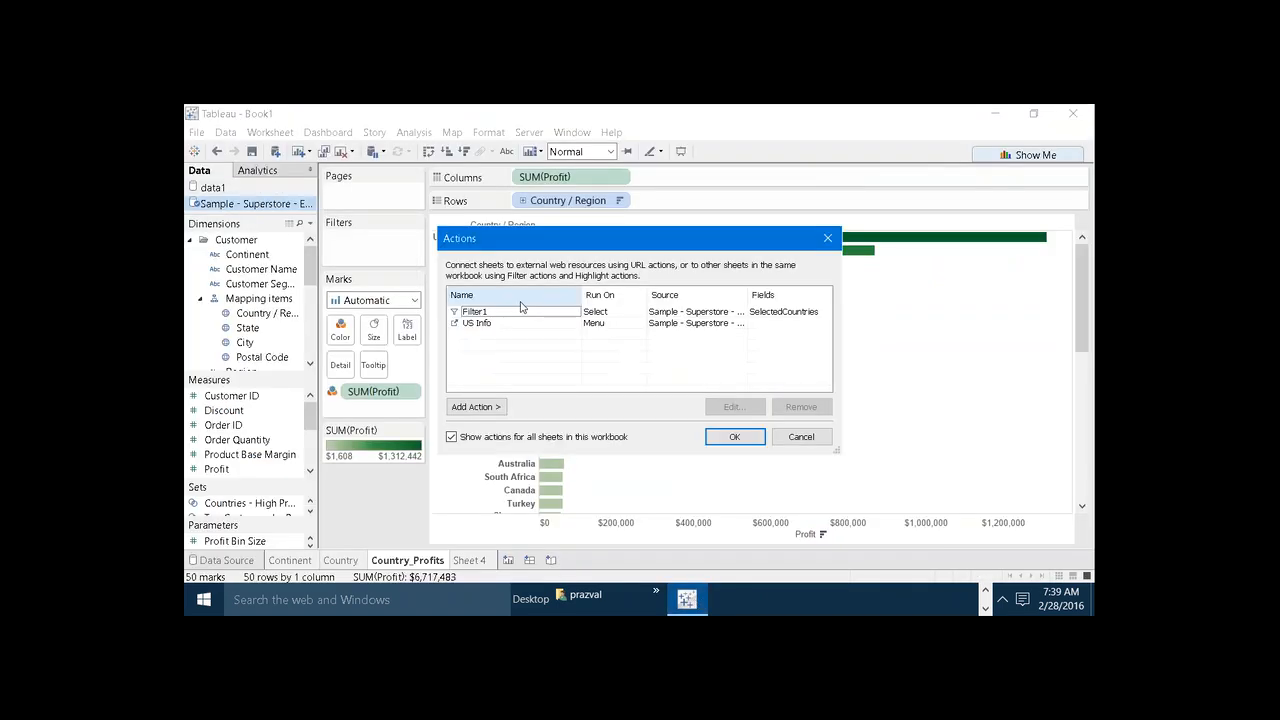
pyautogui.click(500, 407)
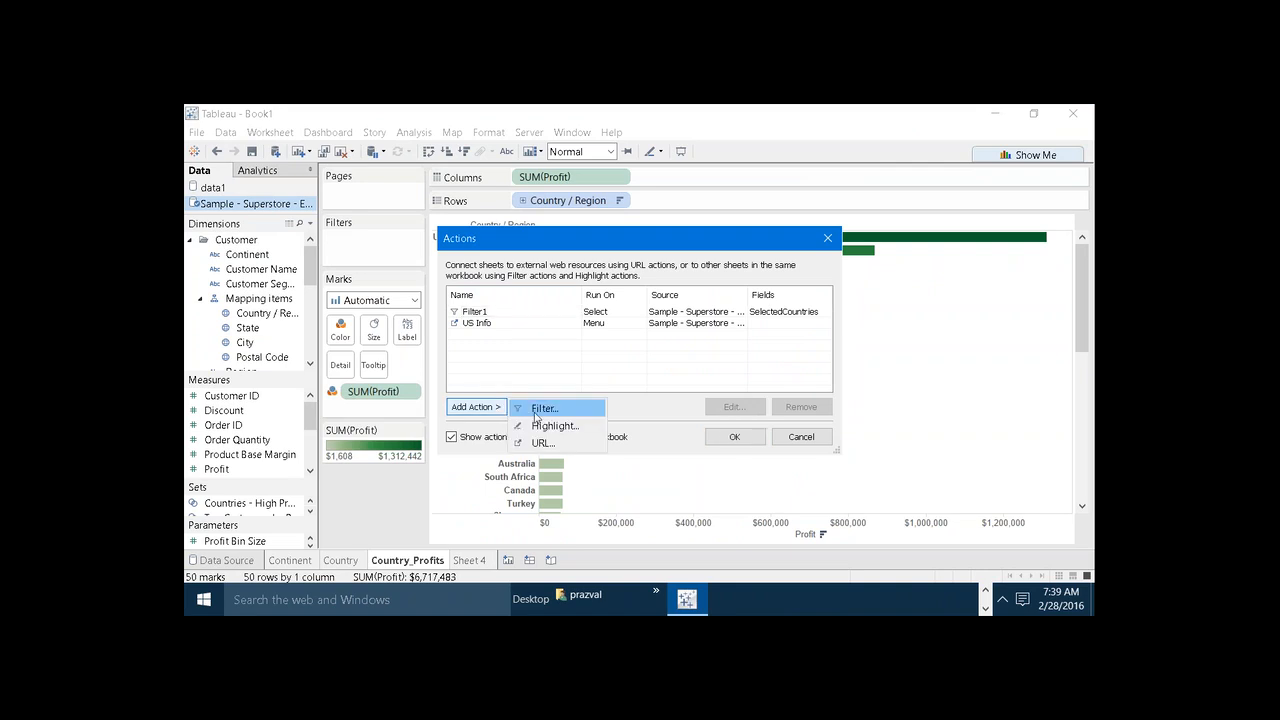
pyautogui.click(546, 443)
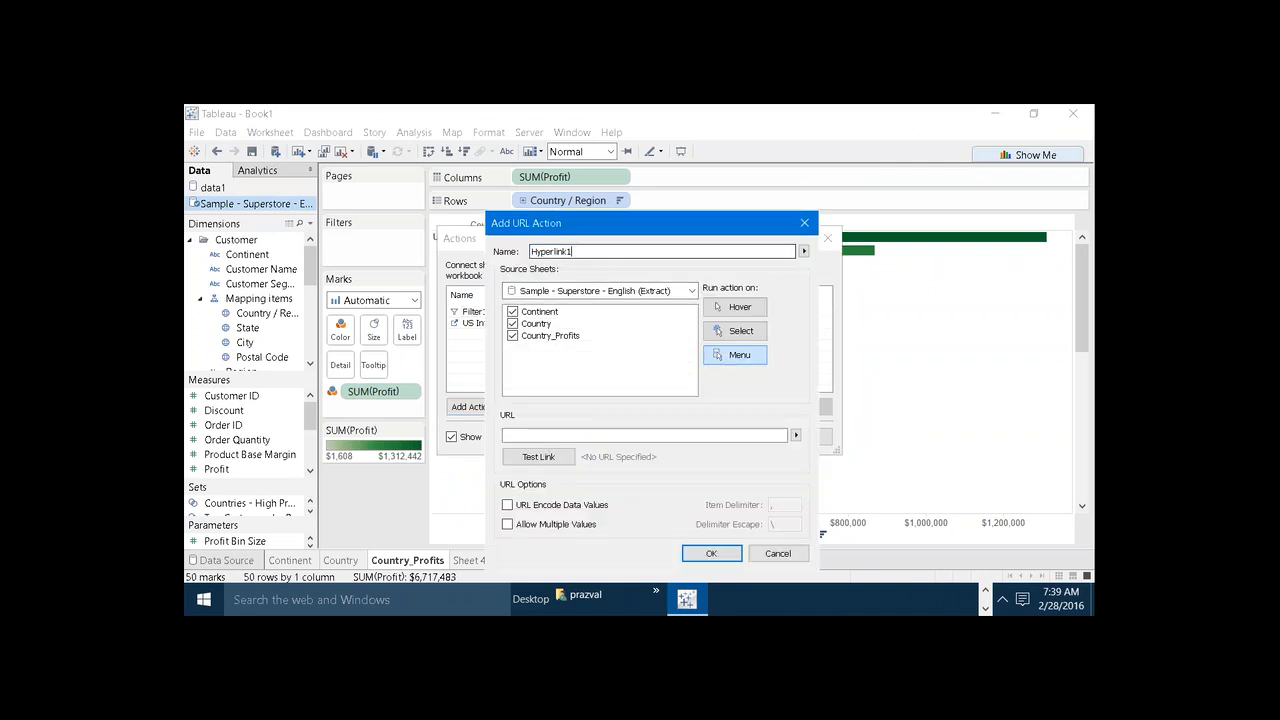
pyautogui.press('BackSpace')
pyautogui.press('BackSpace')
pyautogui.press('BackSpace')
pyautogui.press('BackSpace')
pyautogui.press('BackSpace')
pyautogui.press('BackSpace')
pyautogui.press('BackSpace')
pyautogui.press('BackSpace')
pyautogui.press('BackSpace')
pyautogui.press('BackSpace')
pyautogui.write('China Info')
pyautogui.click(580, 436)
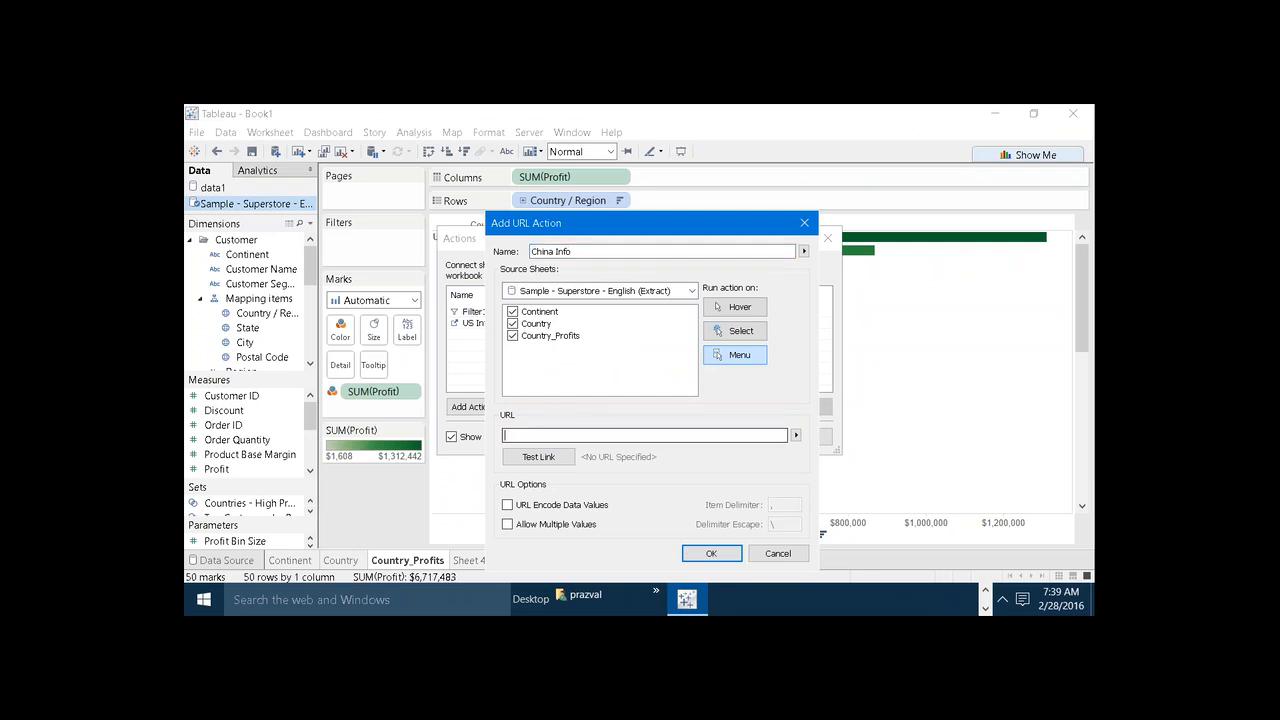
pyautogui.hotkey('ctrl', 'v')
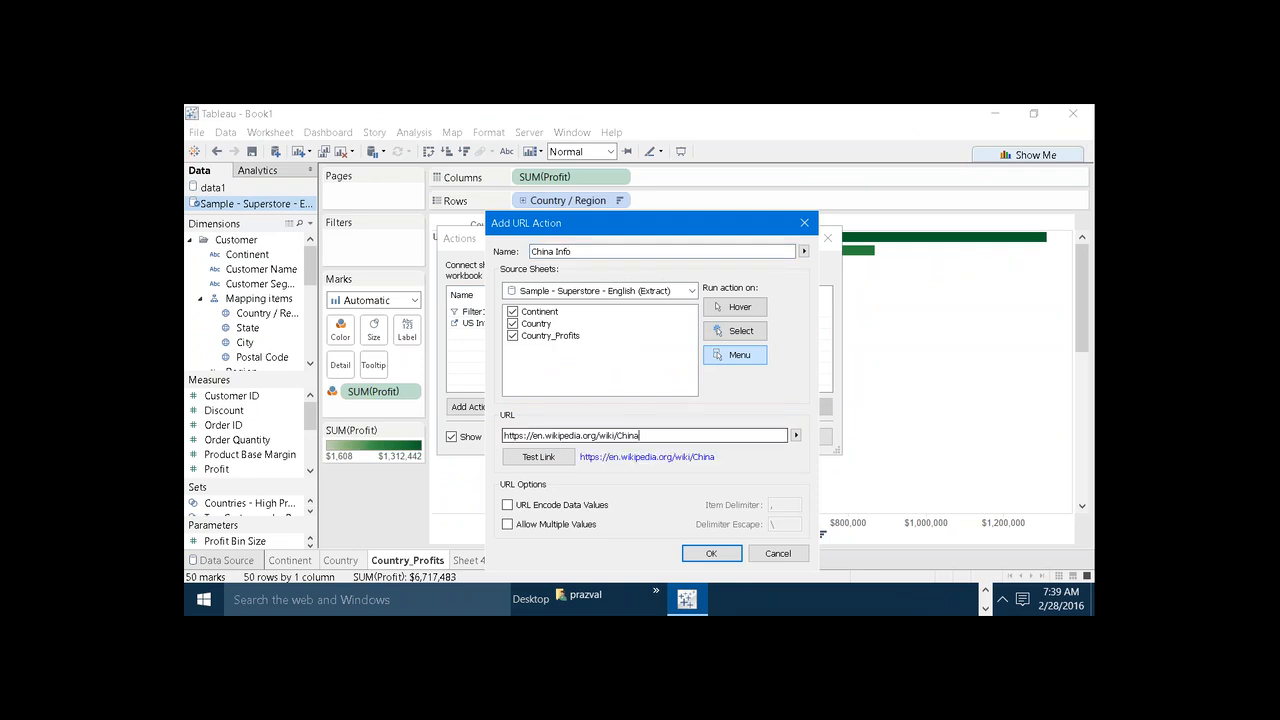
pyautogui.click(711, 553)
pyautogui.click(730, 438)
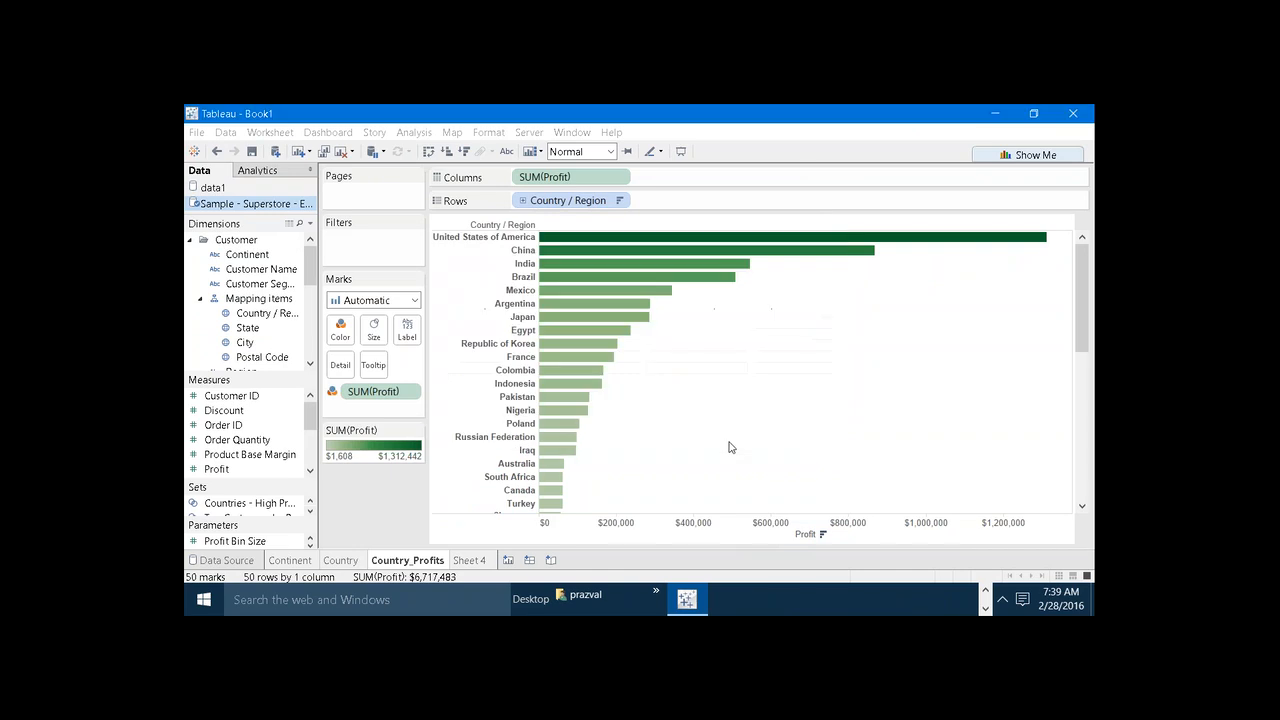
# - Test the China Info link from the China bar, then return to Tableau and clear the selection
pyautogui.click(800, 252)
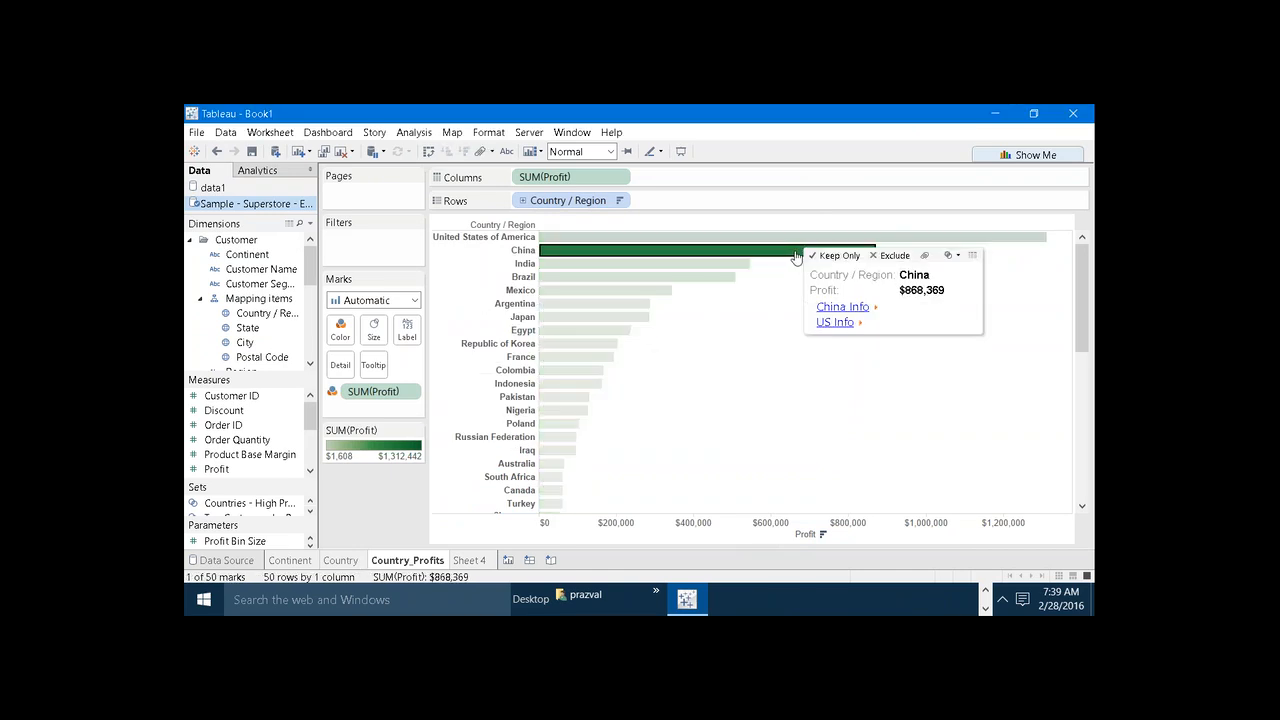
pyautogui.click(842, 308)
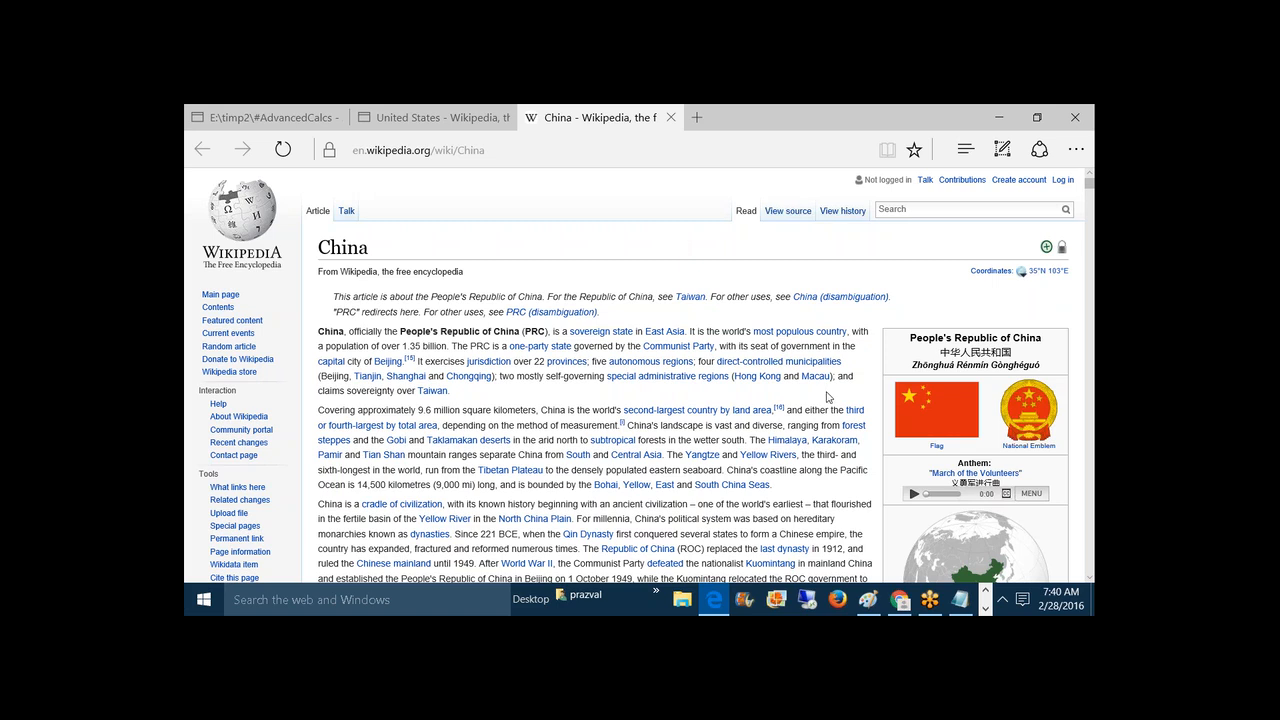
pyautogui.click(986, 608)
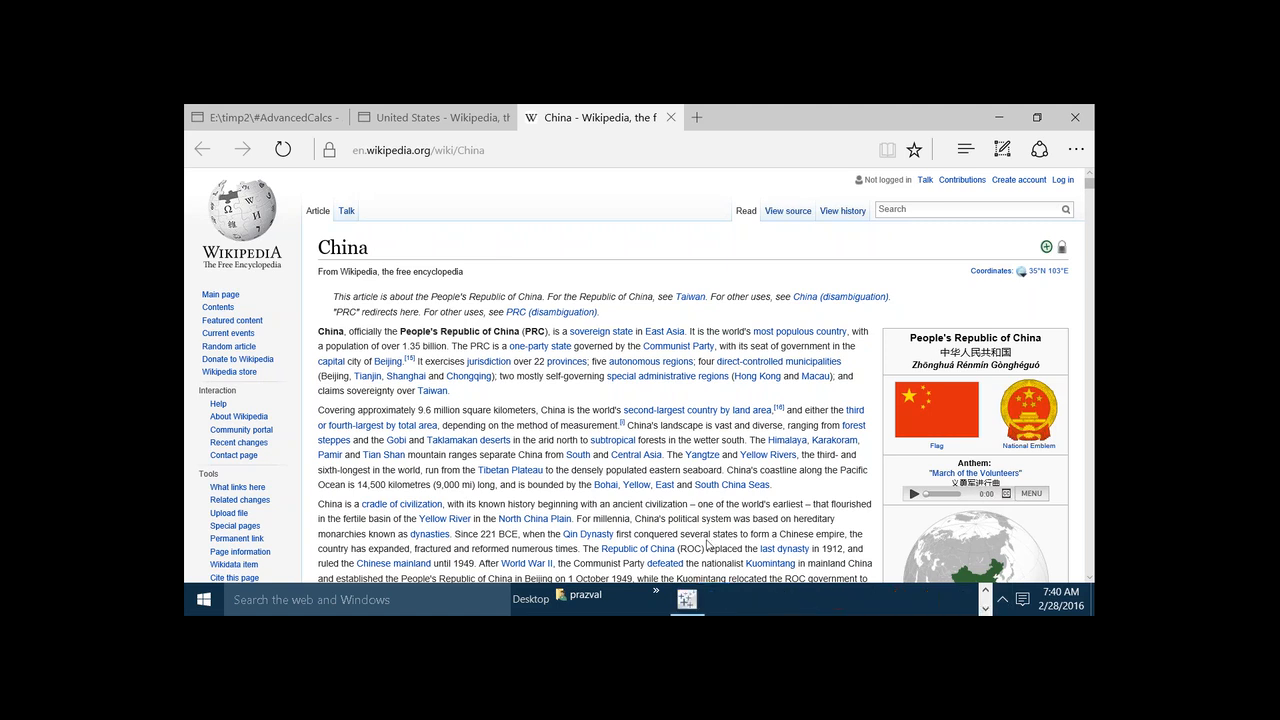
pyautogui.click(686, 599)
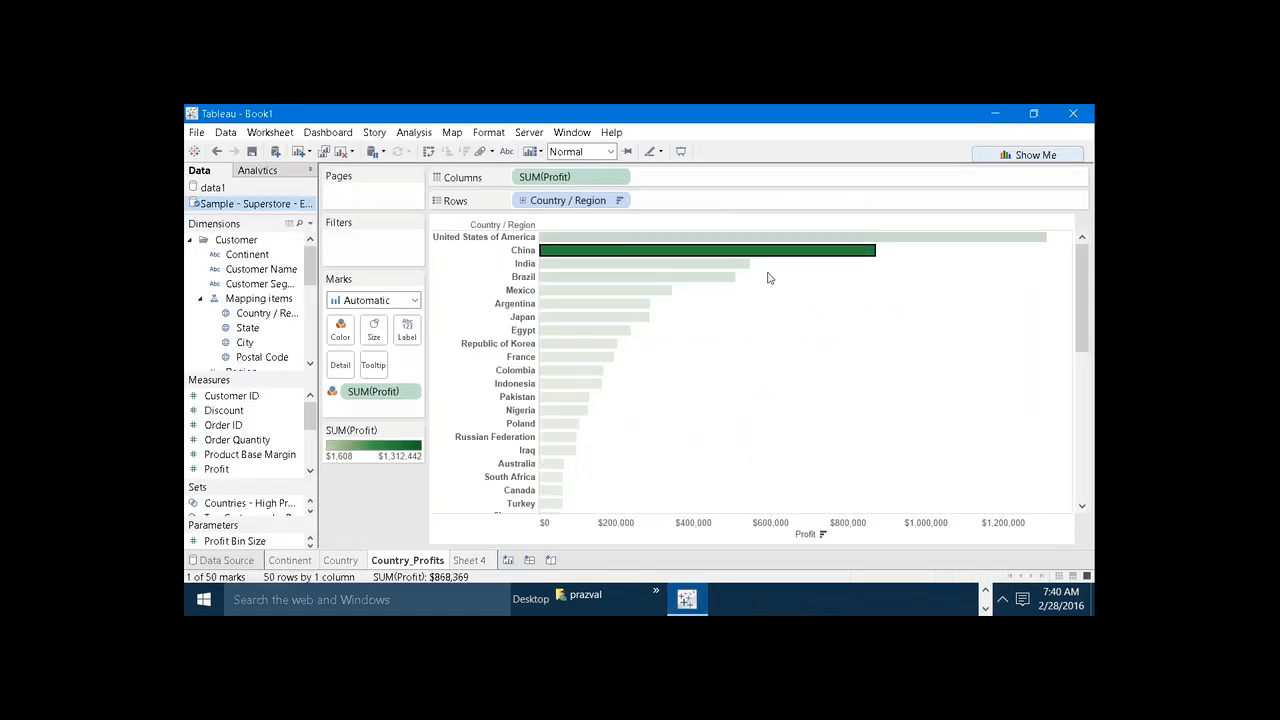
pyautogui.click(838, 337)
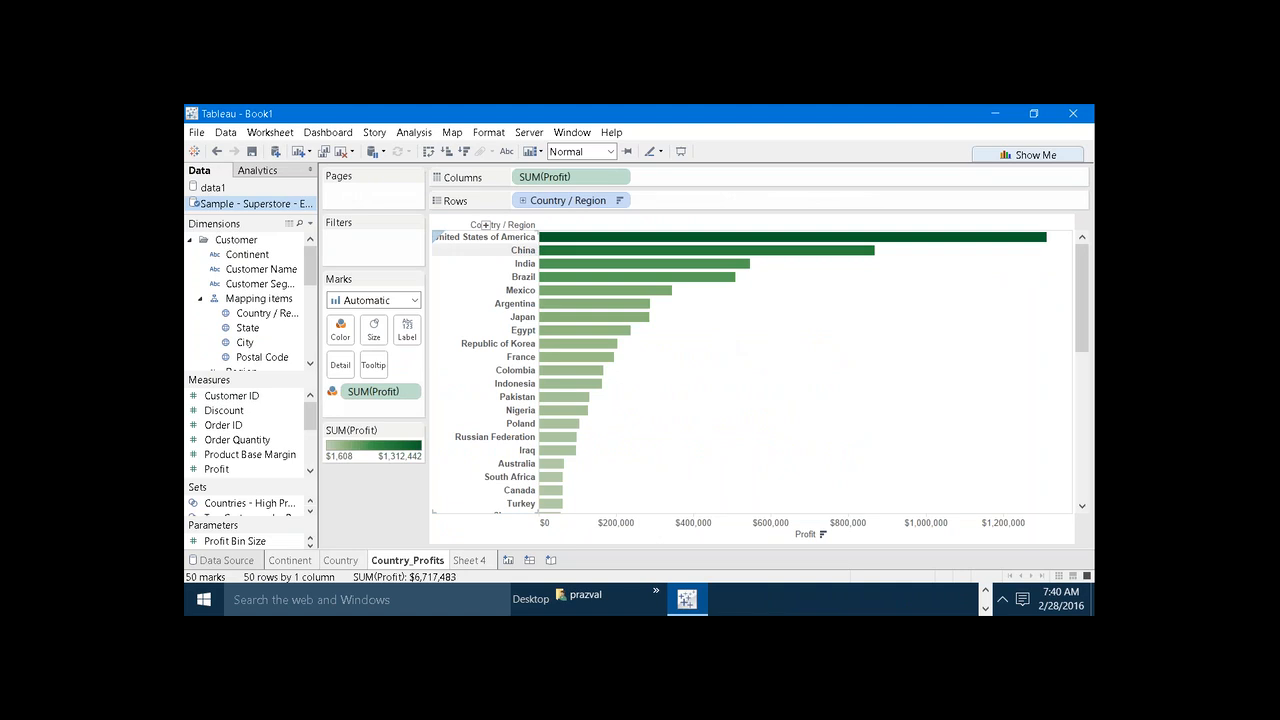
pyautogui.click(274, 135)
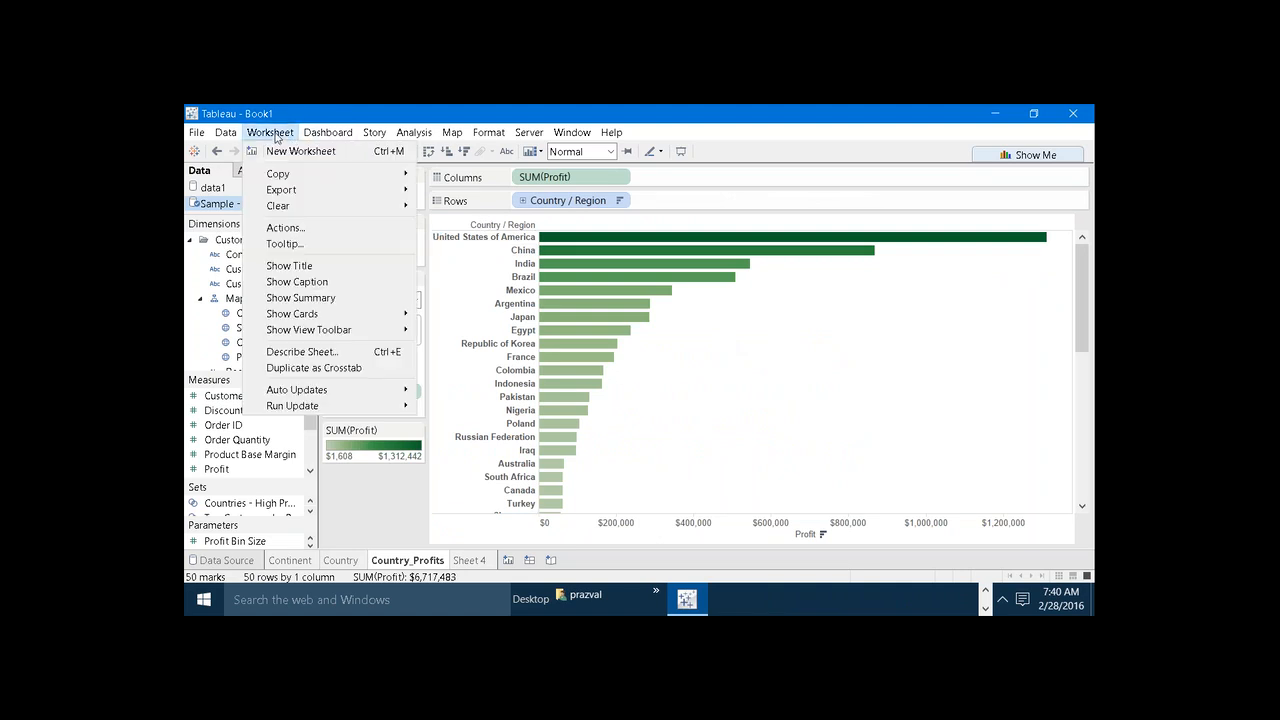
pyautogui.click(286, 227)
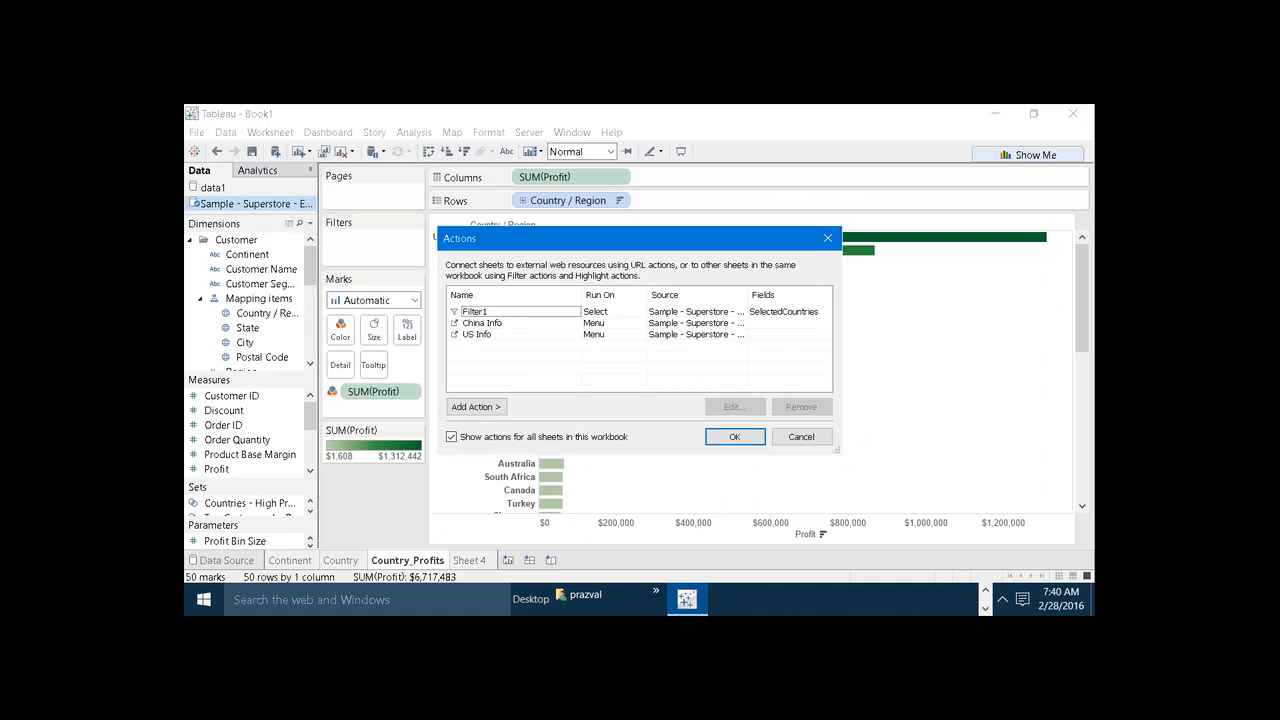
pyautogui.click(482, 334)
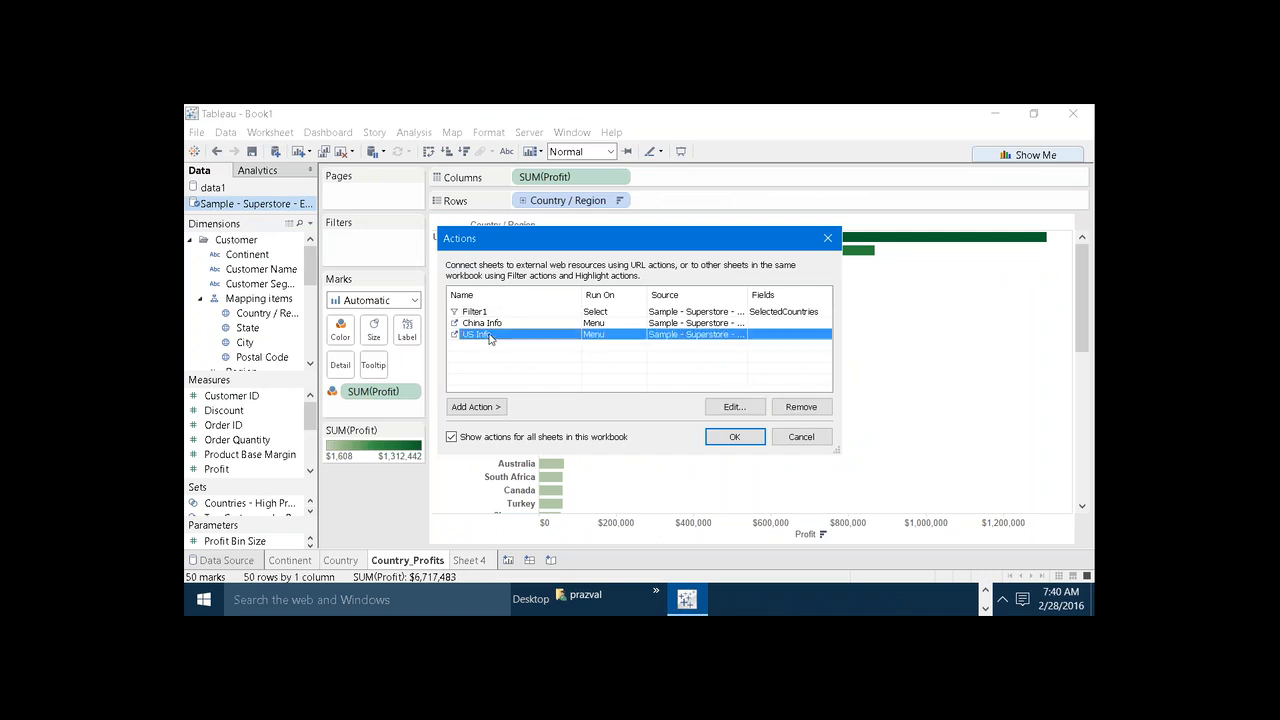
pyautogui.click(724, 412)
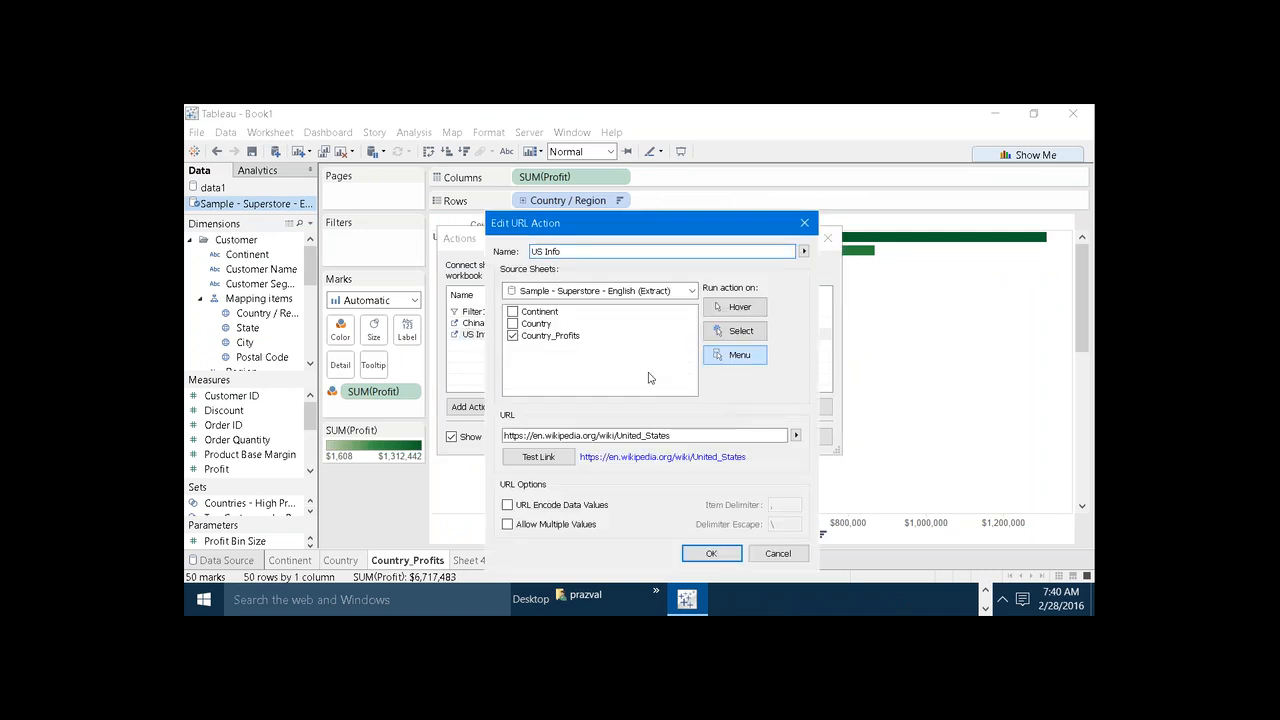
pyautogui.click(678, 433)
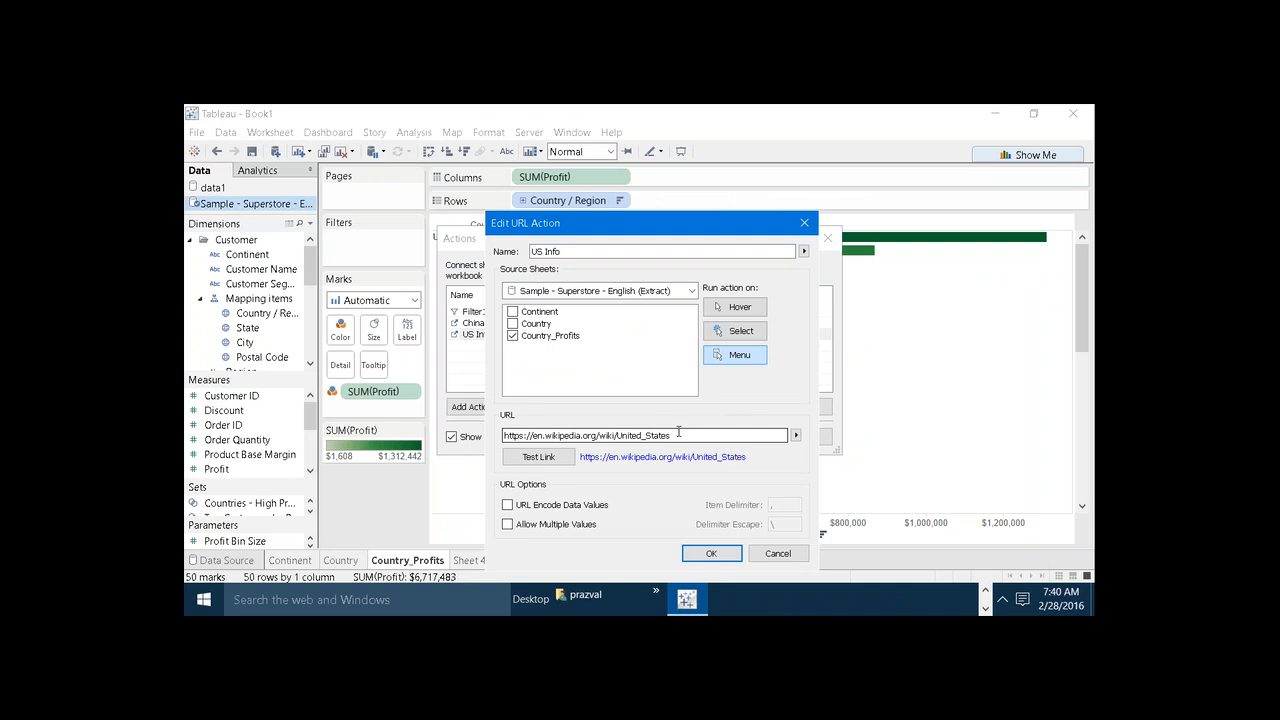
pyautogui.moveTo(675, 436); pyautogui.dragTo(617, 436)
pyautogui.press('BackSpace')
pyautogui.click(795, 435)
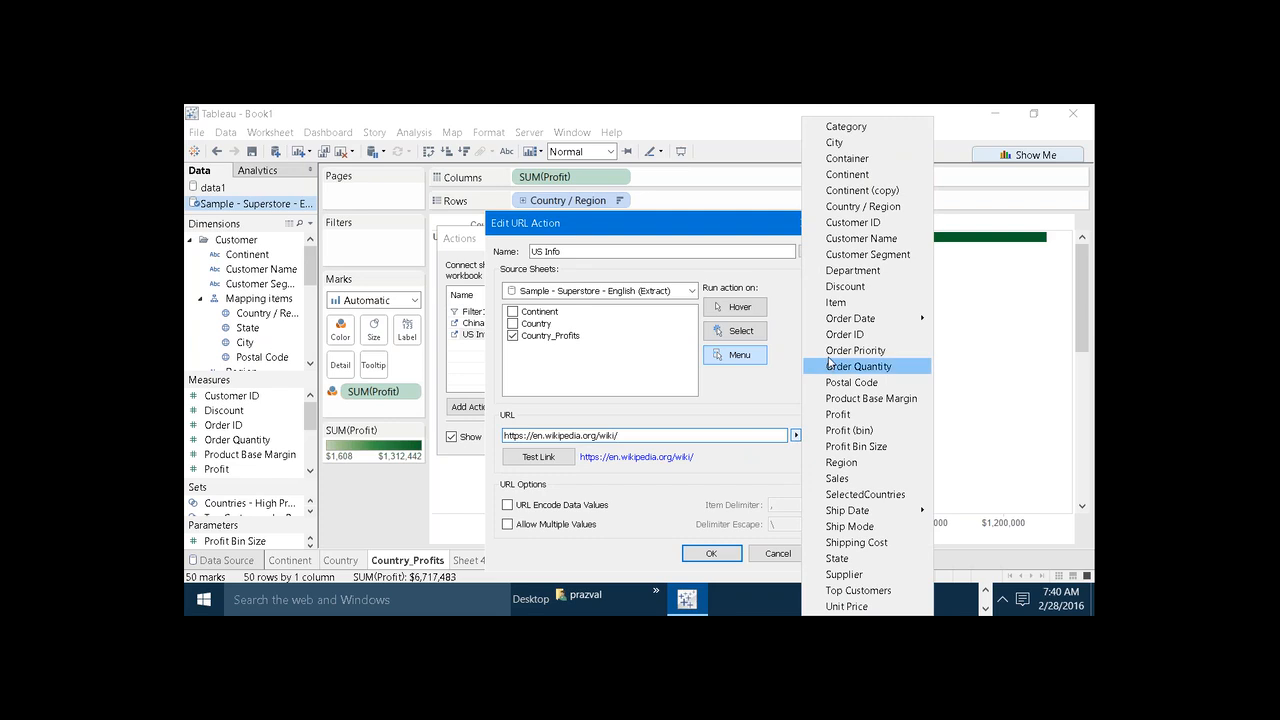
pyautogui.click(855, 207)
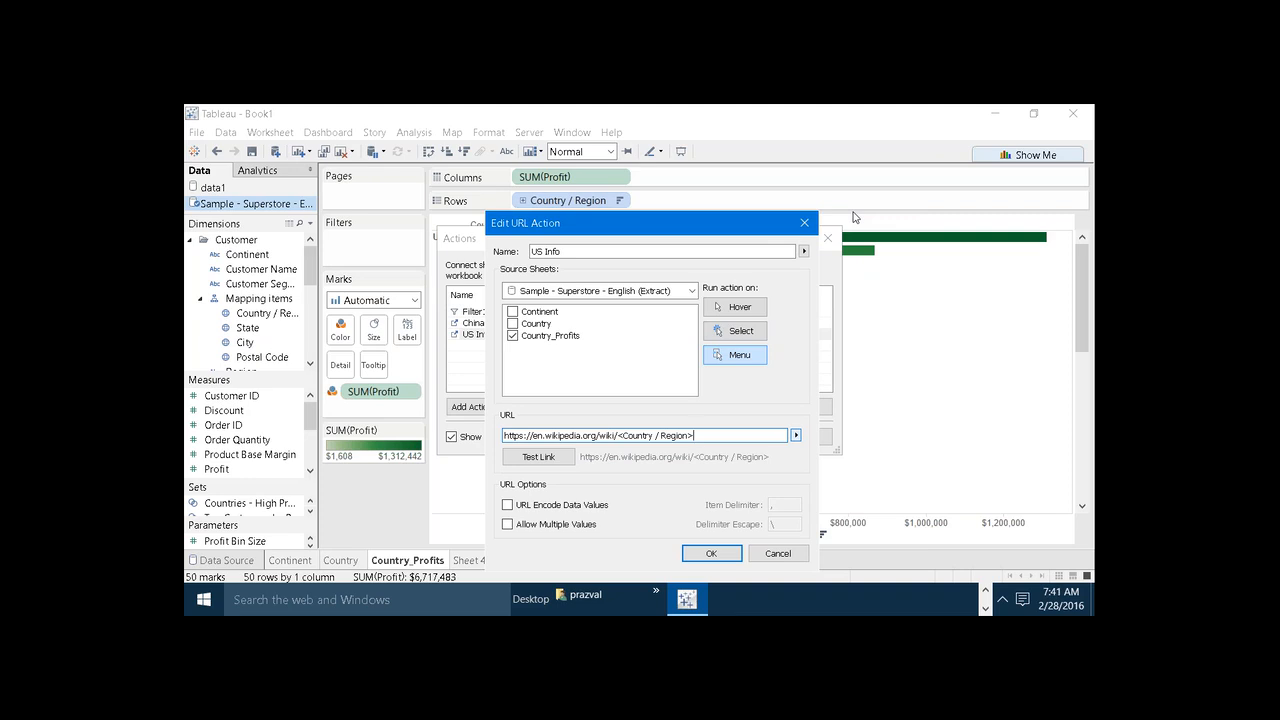
# - Rename the US Info action to Country Info and save the action changes
pyautogui.click(574, 252)
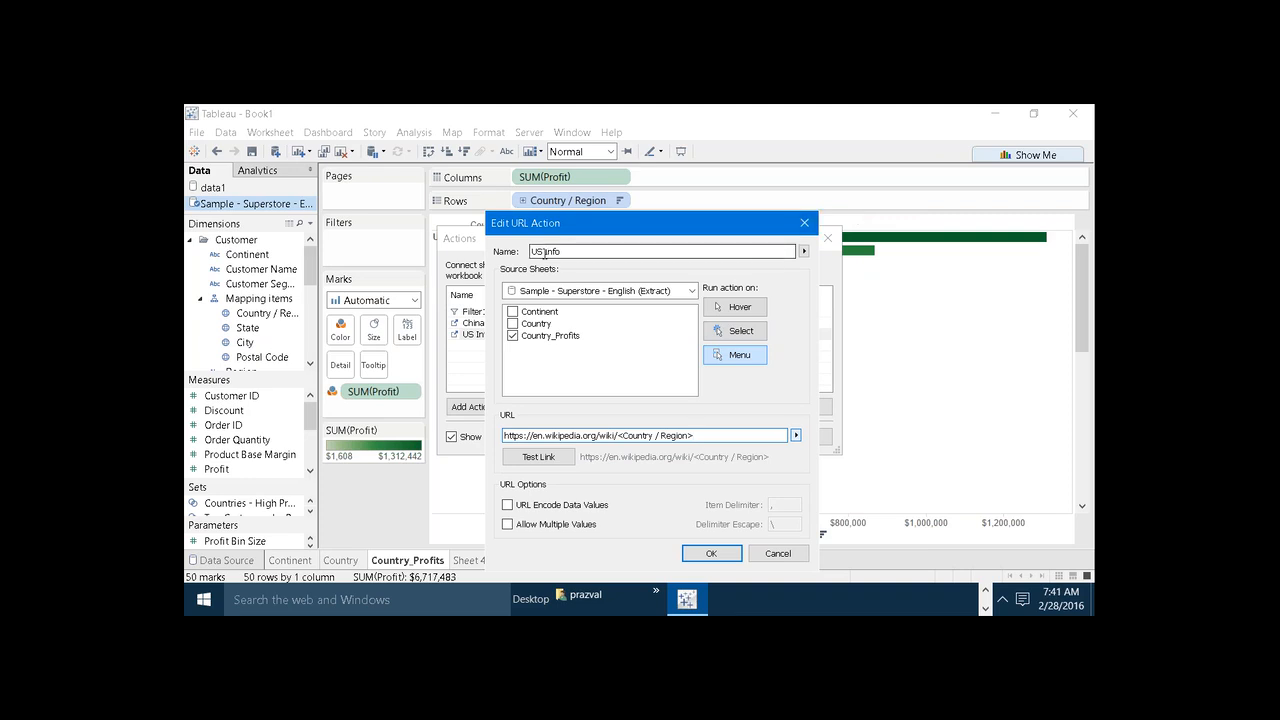
pyautogui.click(546, 251)
pyautogui.press('BackSpace')
pyautogui.press('BackSpace')
pyautogui.press('BackSpace')
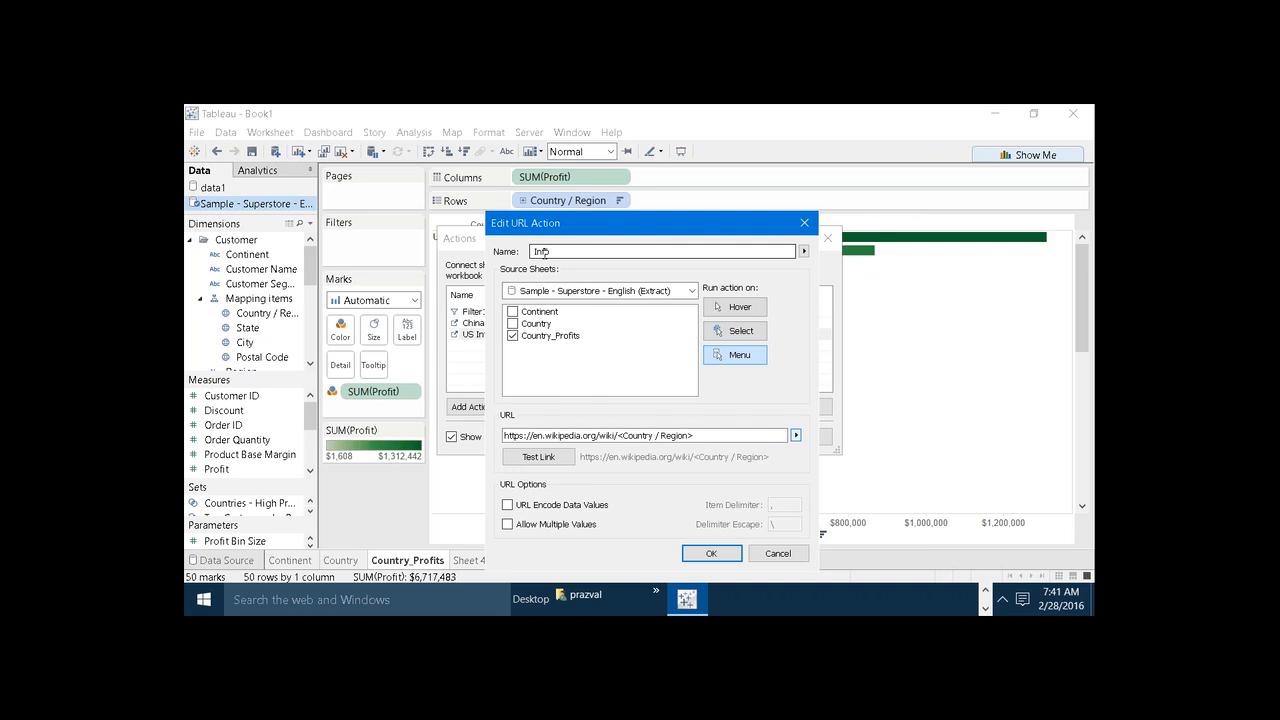
pyautogui.write('Country')
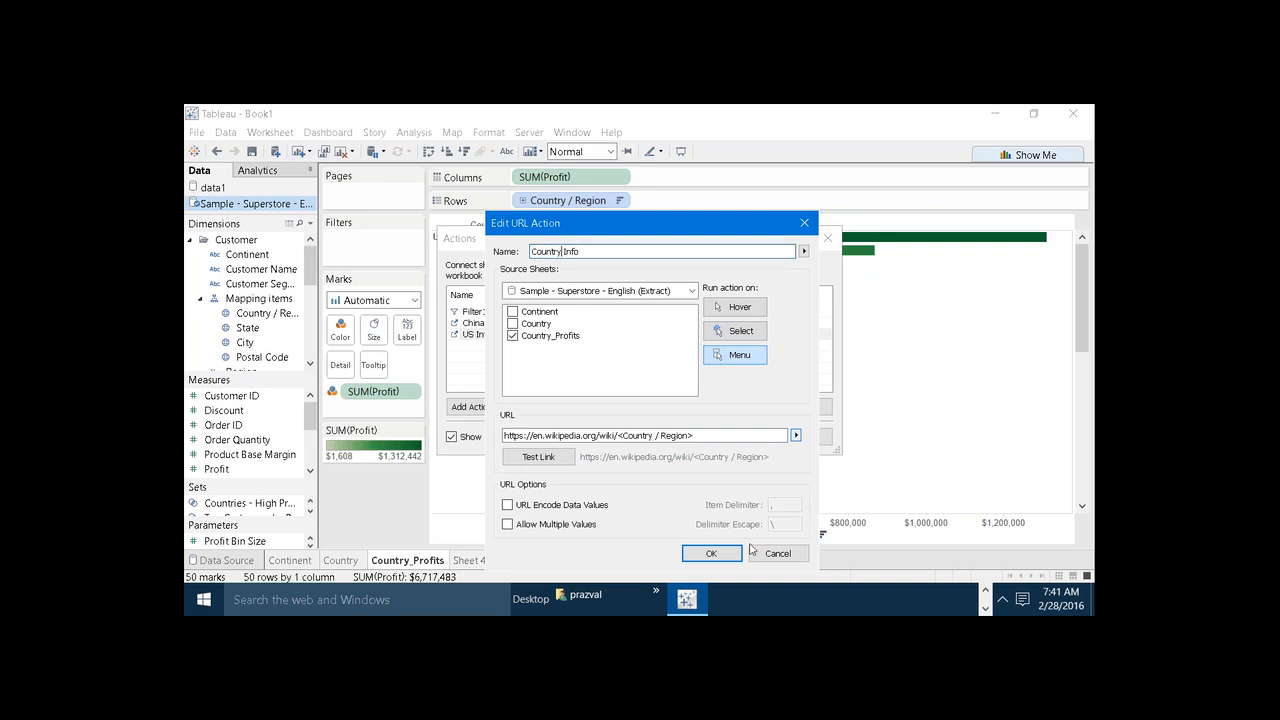
pyautogui.click(735, 553)
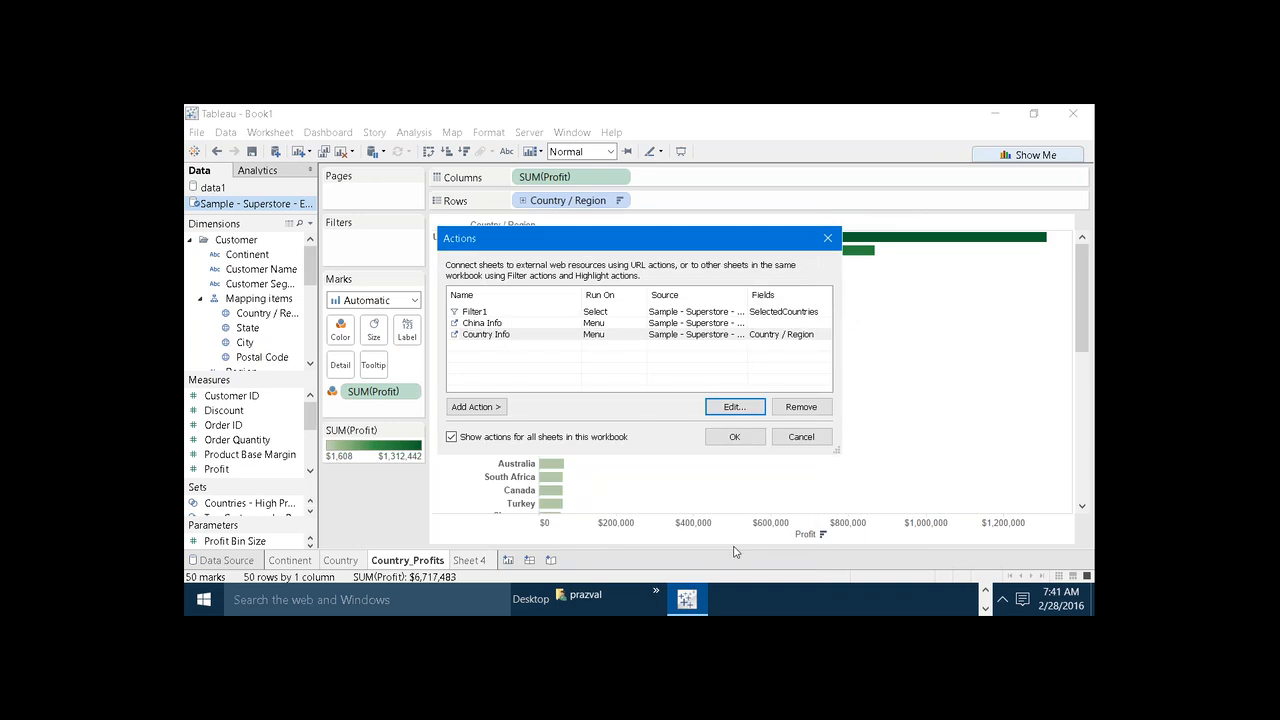
pyautogui.click(744, 441)
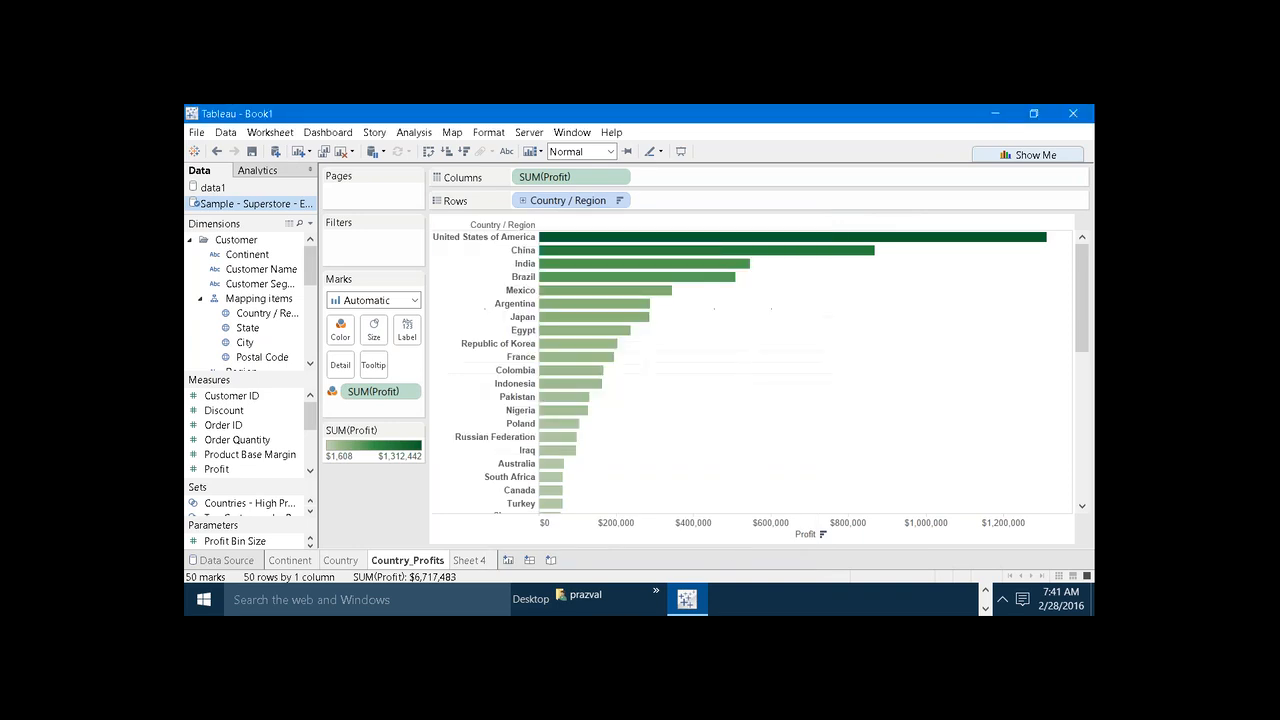
# - Select the Brazil bar to check which links its tooltip offers, and clear the selection
pyautogui.click(688, 278)
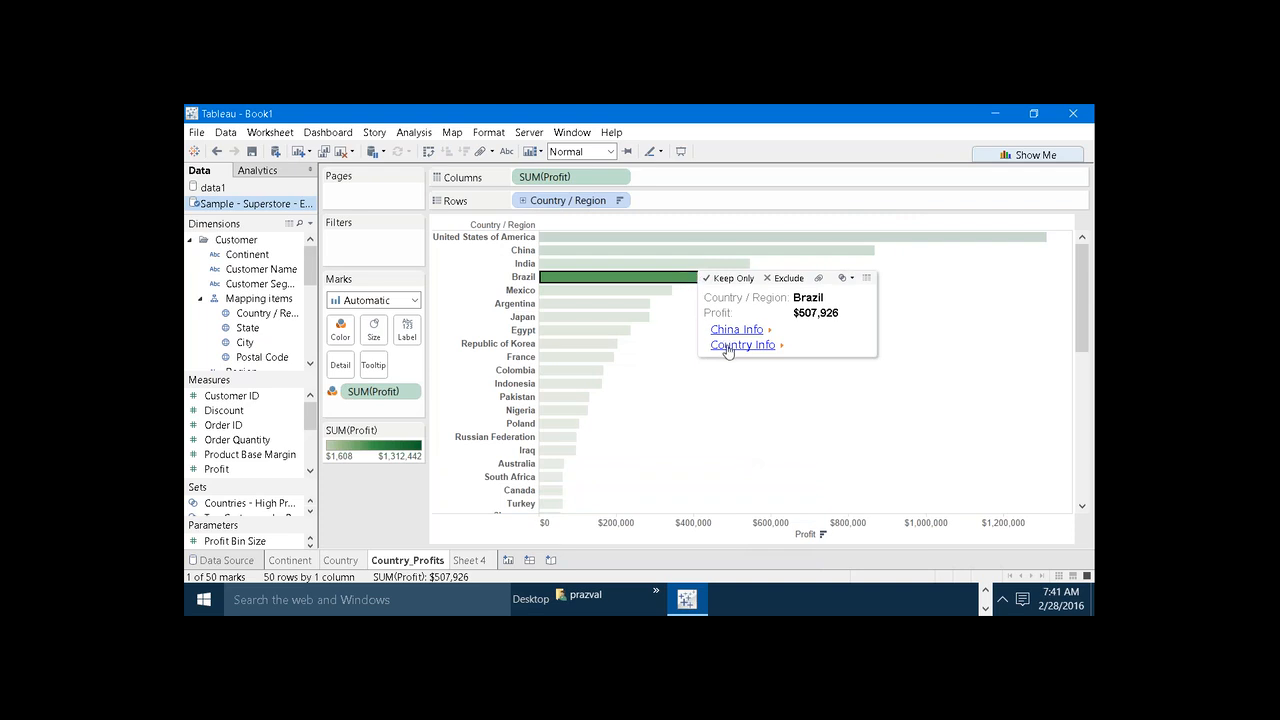
pyautogui.click(727, 405)
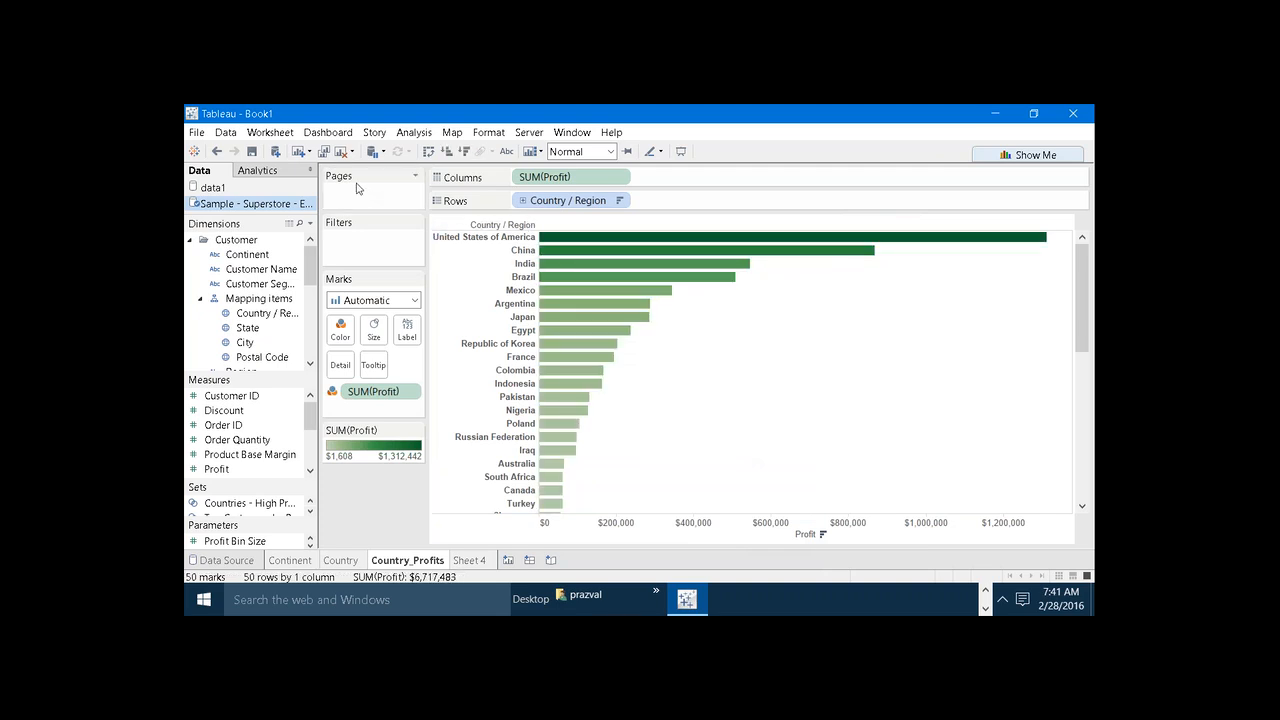
# - Remove the China Info action from the worksheet's actions and save the change
pyautogui.click(270, 132)
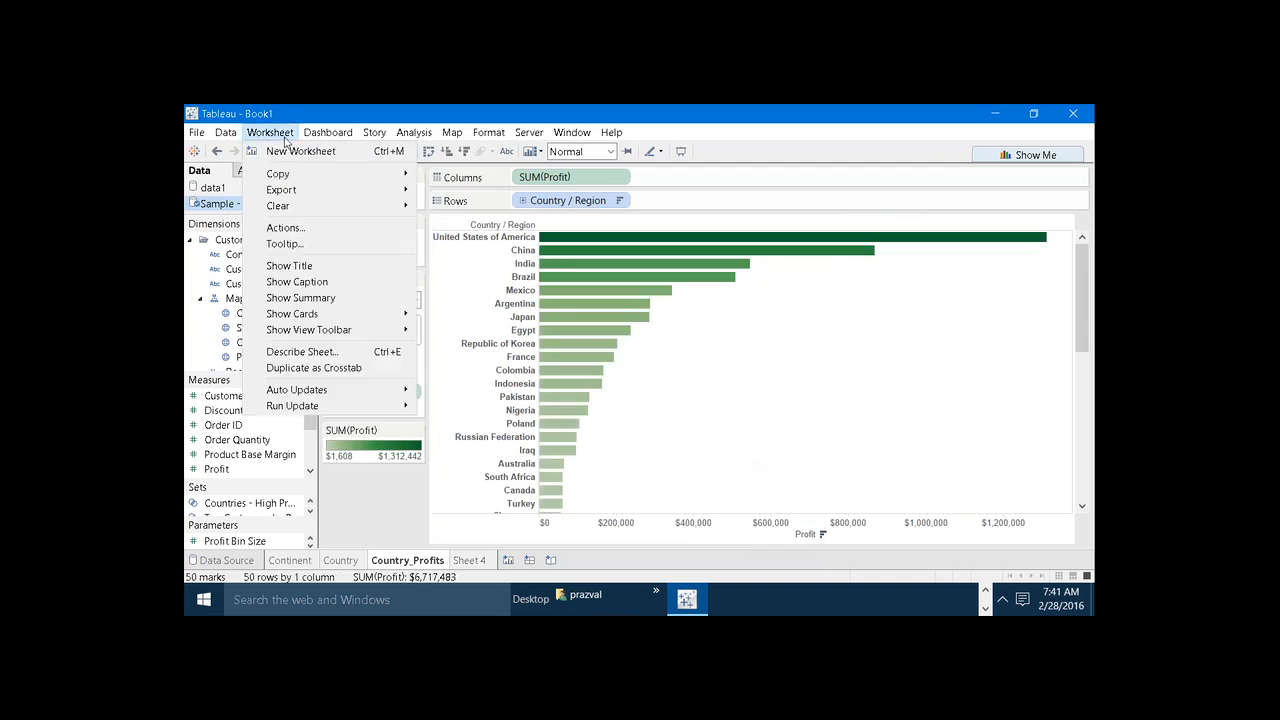
pyautogui.click(309, 228)
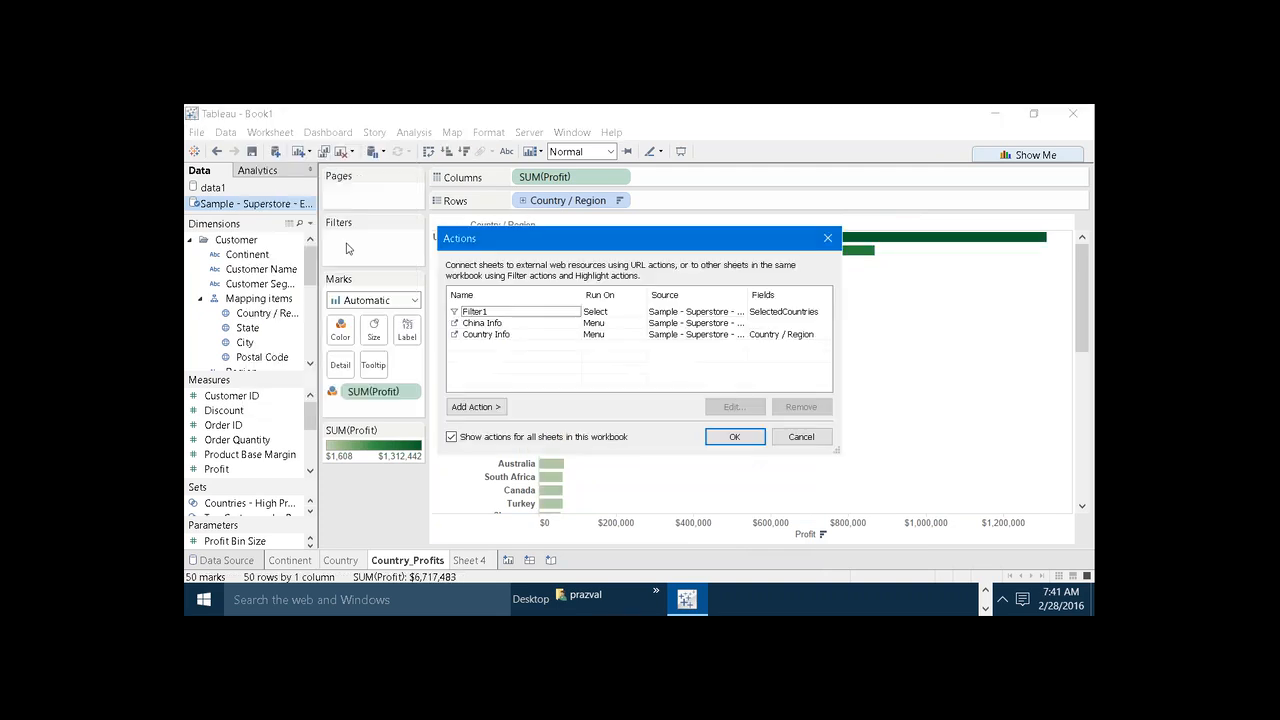
pyautogui.click(519, 325)
pyautogui.click(786, 408)
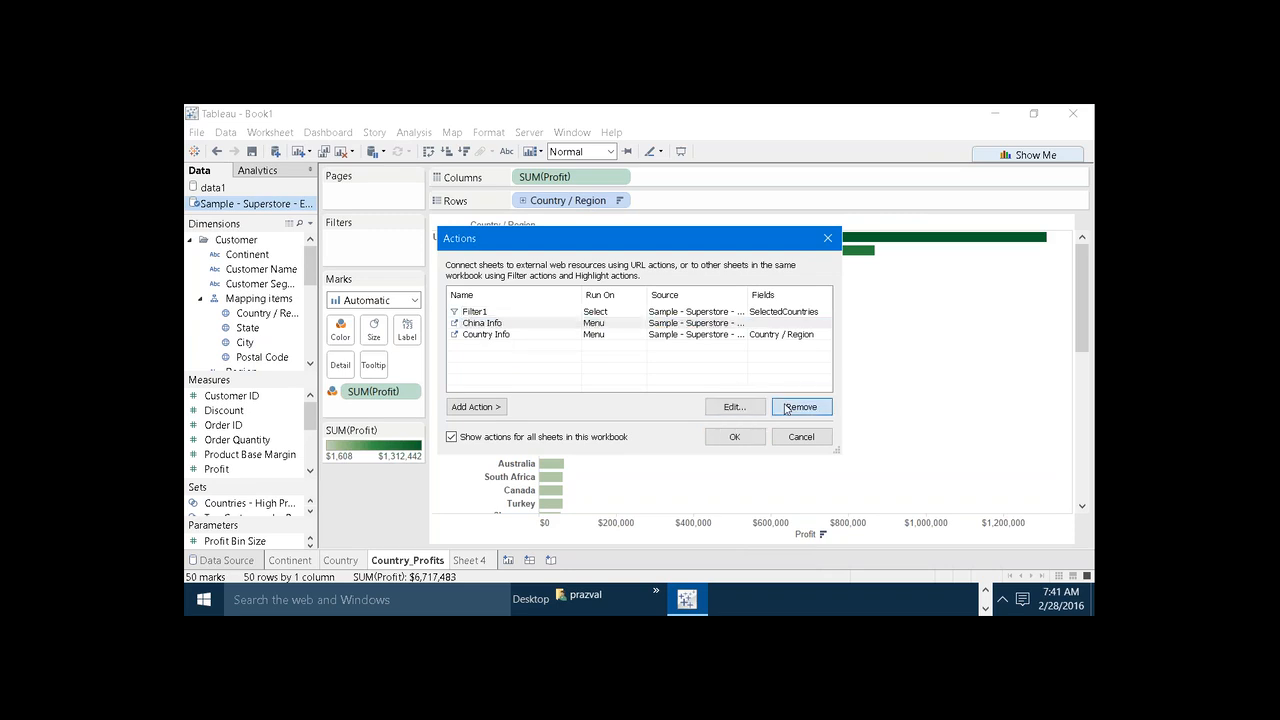
pyautogui.click(735, 437)
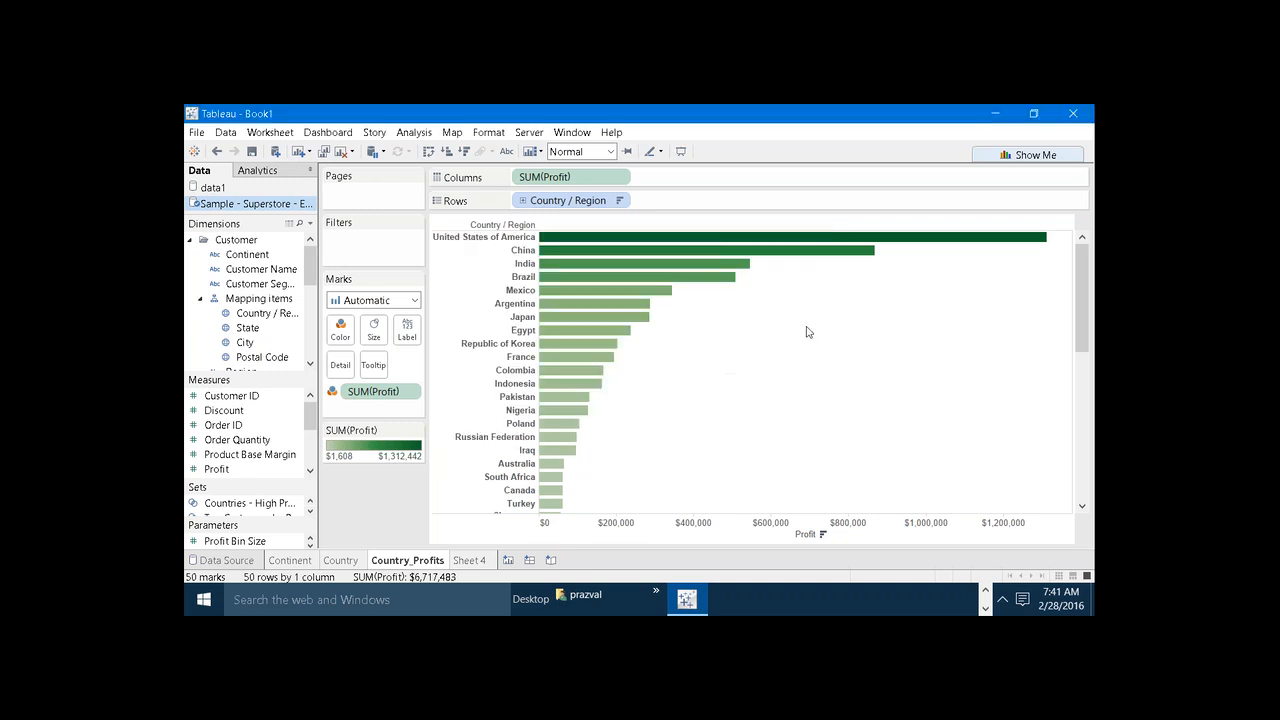
# - Test the Country Info link from the China bar, return to Tableau, and test it from the India bar
pyautogui.click(802, 257)
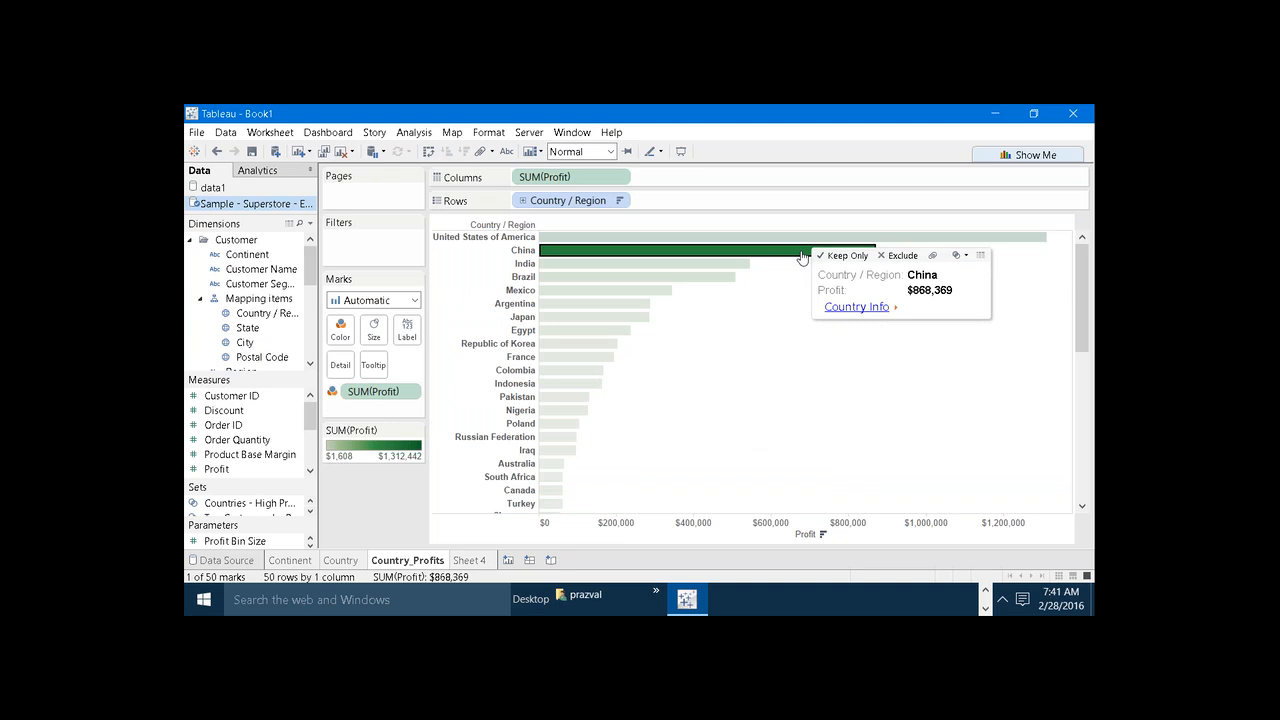
pyautogui.click(846, 309)
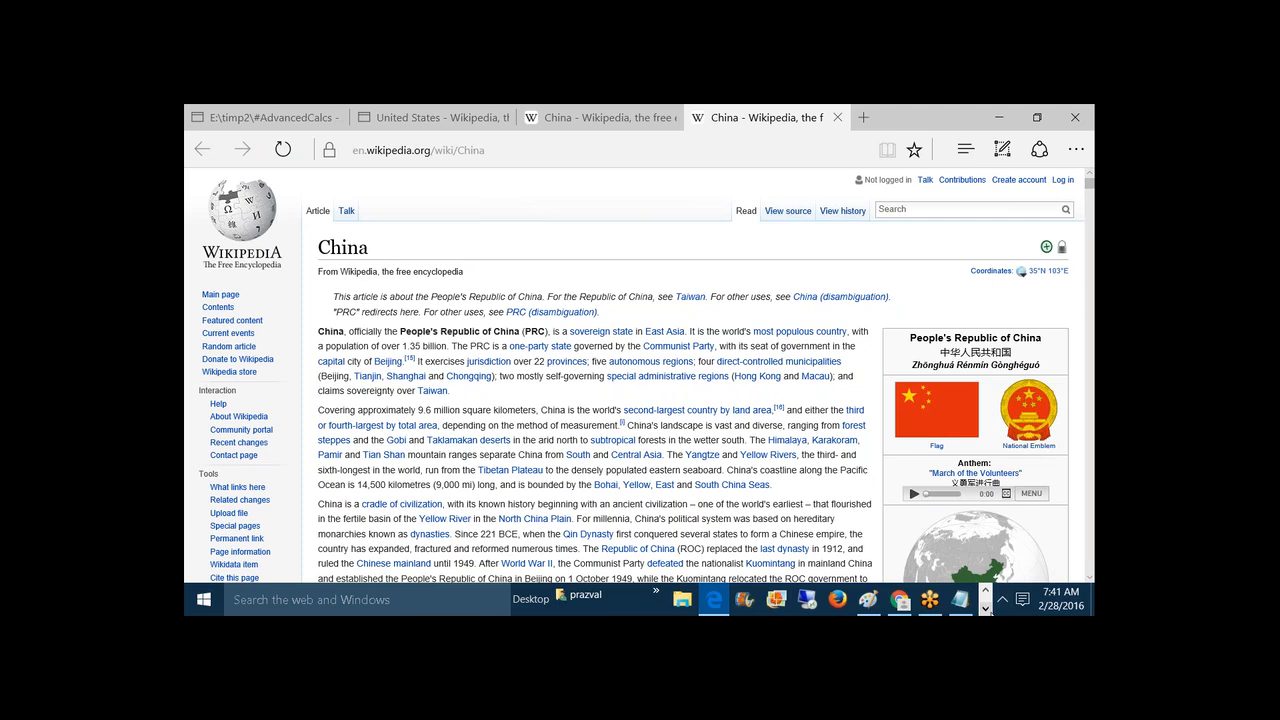
pyautogui.click(986, 607)
pyautogui.click(686, 599)
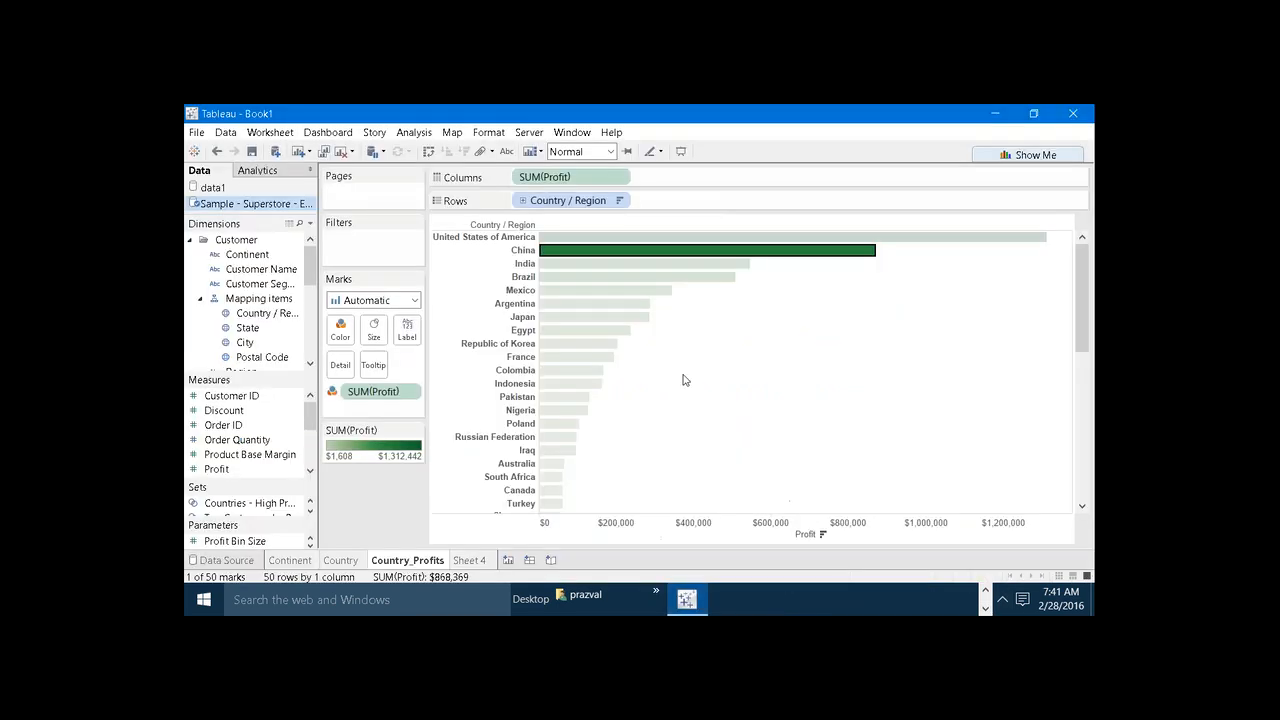
pyautogui.click(712, 265)
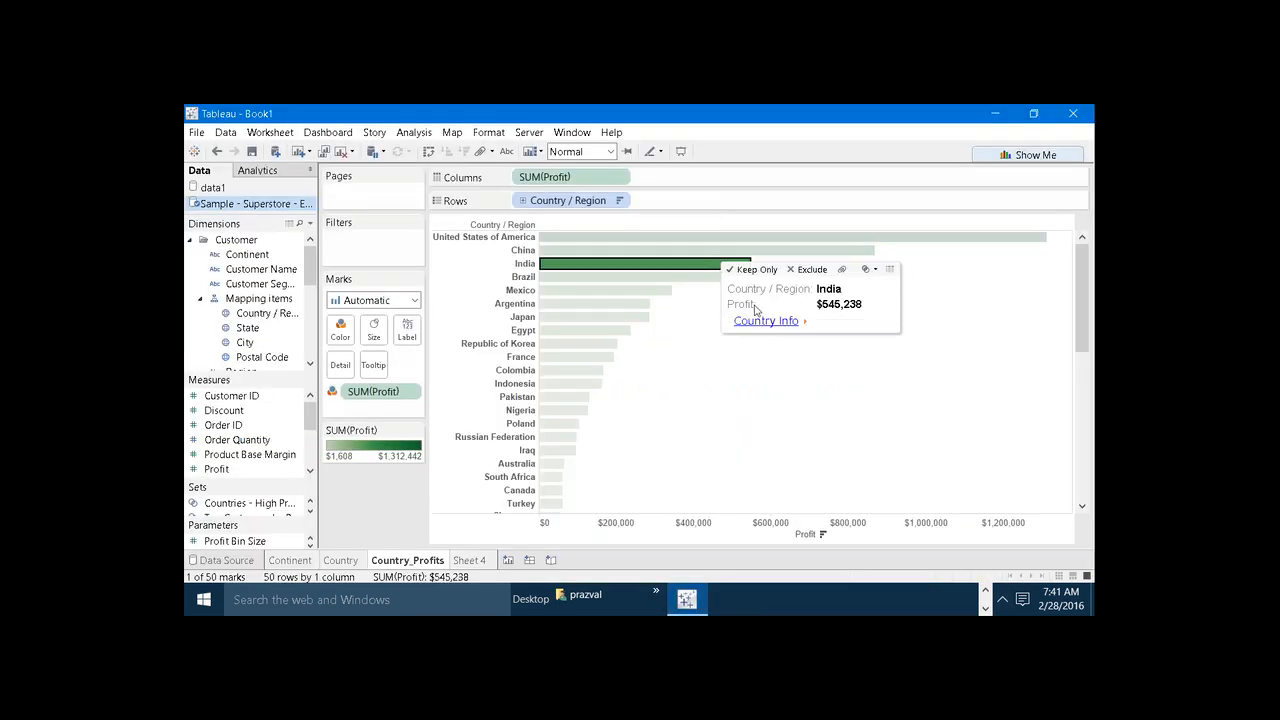
pyautogui.click(764, 321)
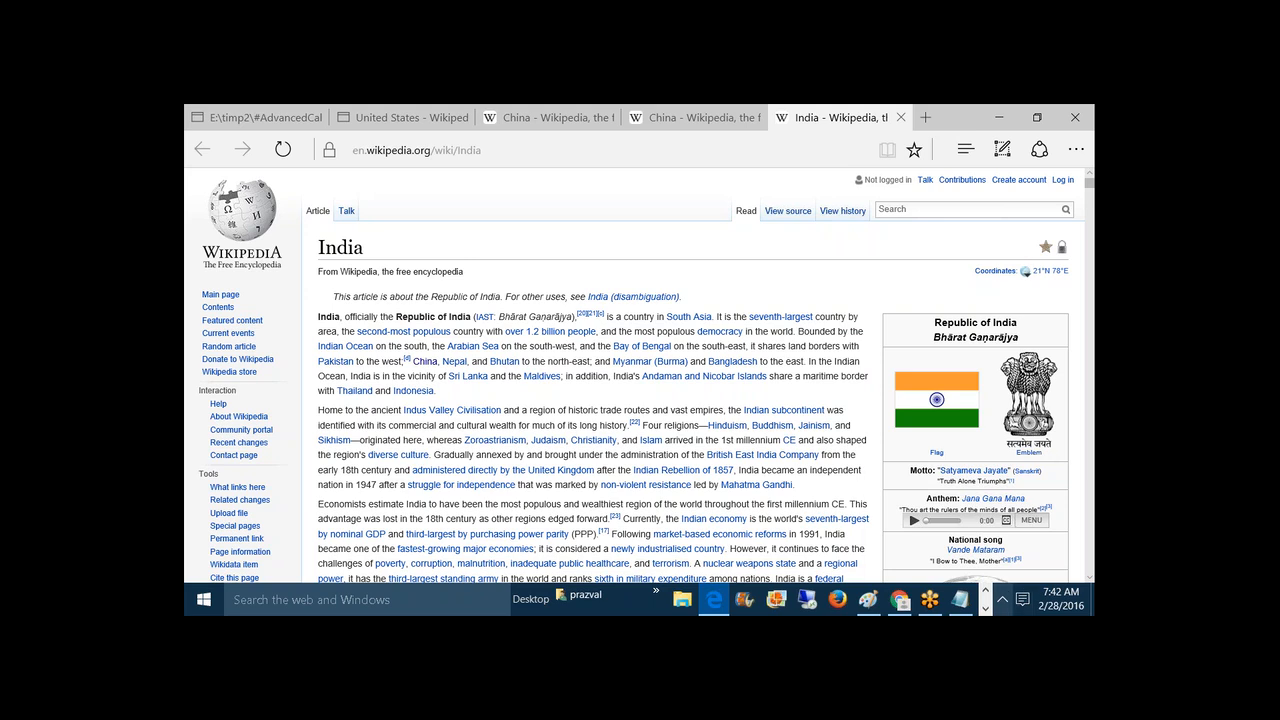
# - Switch to the Notepad notes and add a dashed divider with the heading "URL Action:-" below Item
pyautogui.moveTo(955, 587)
pyautogui.click(957, 530)
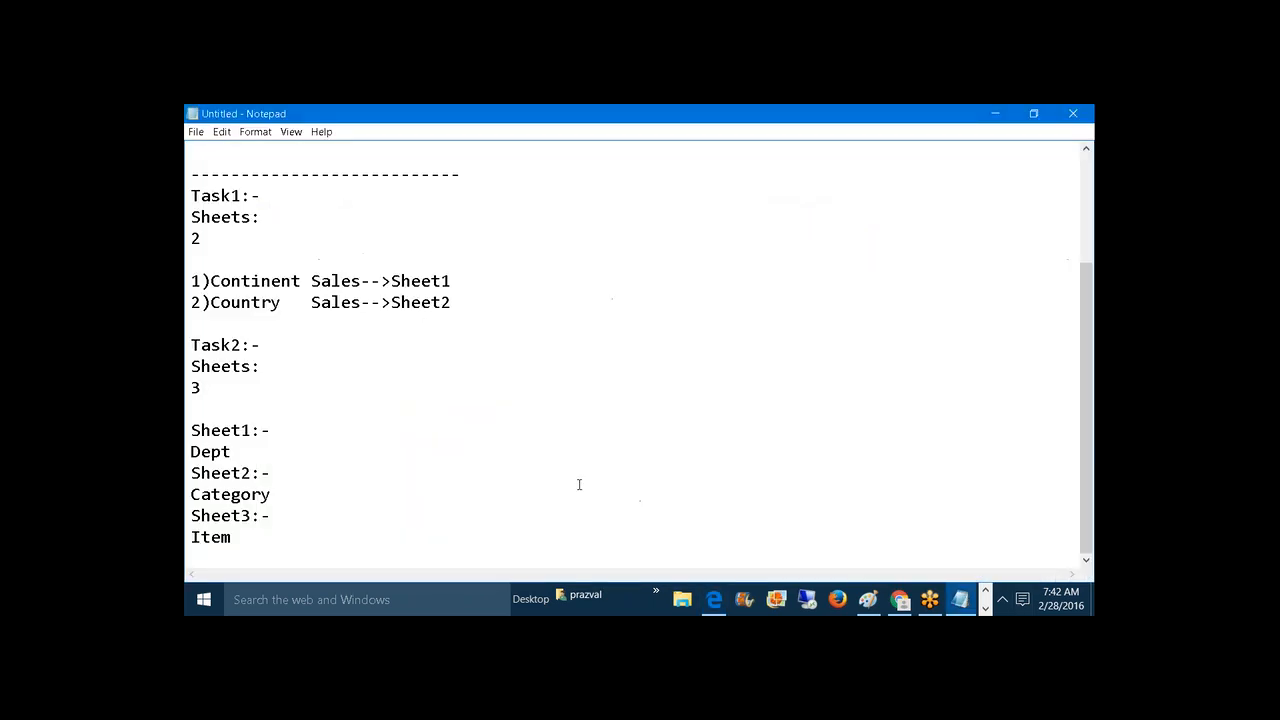
pyautogui.click(326, 543)
pyautogui.press('Return')
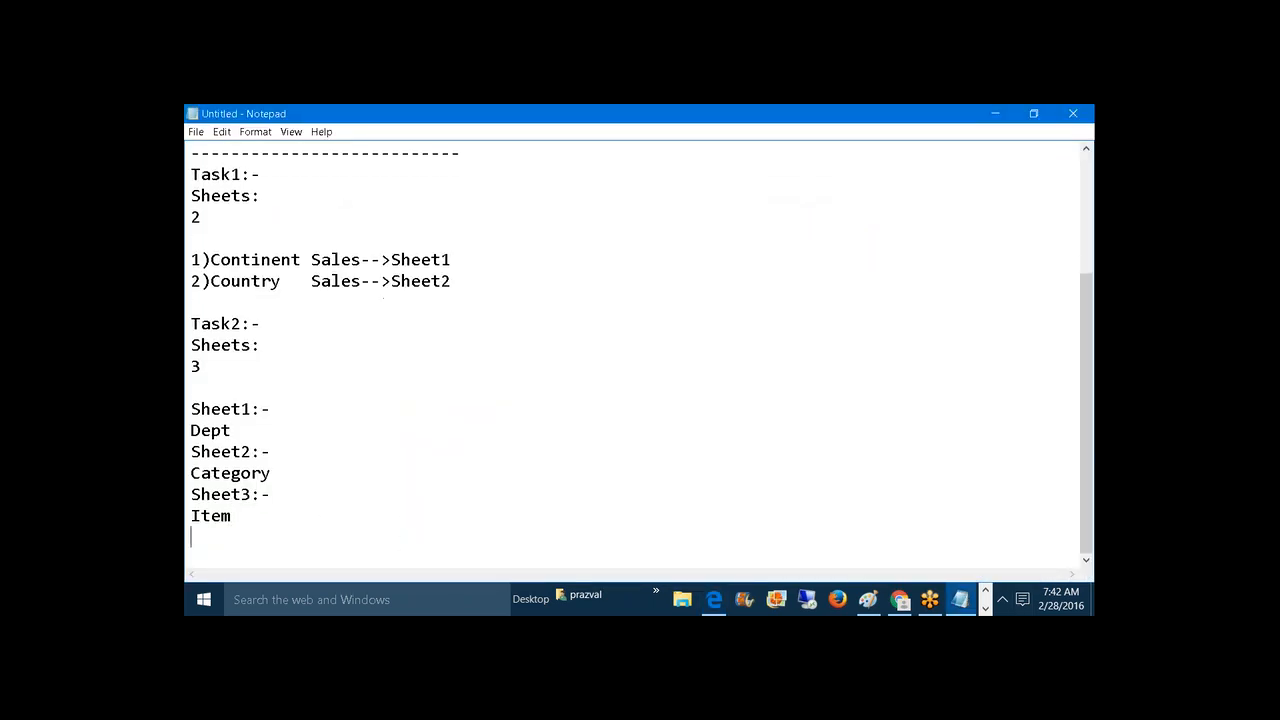
pyautogui.press('Return')
pyautogui.write('-----------------------------------')
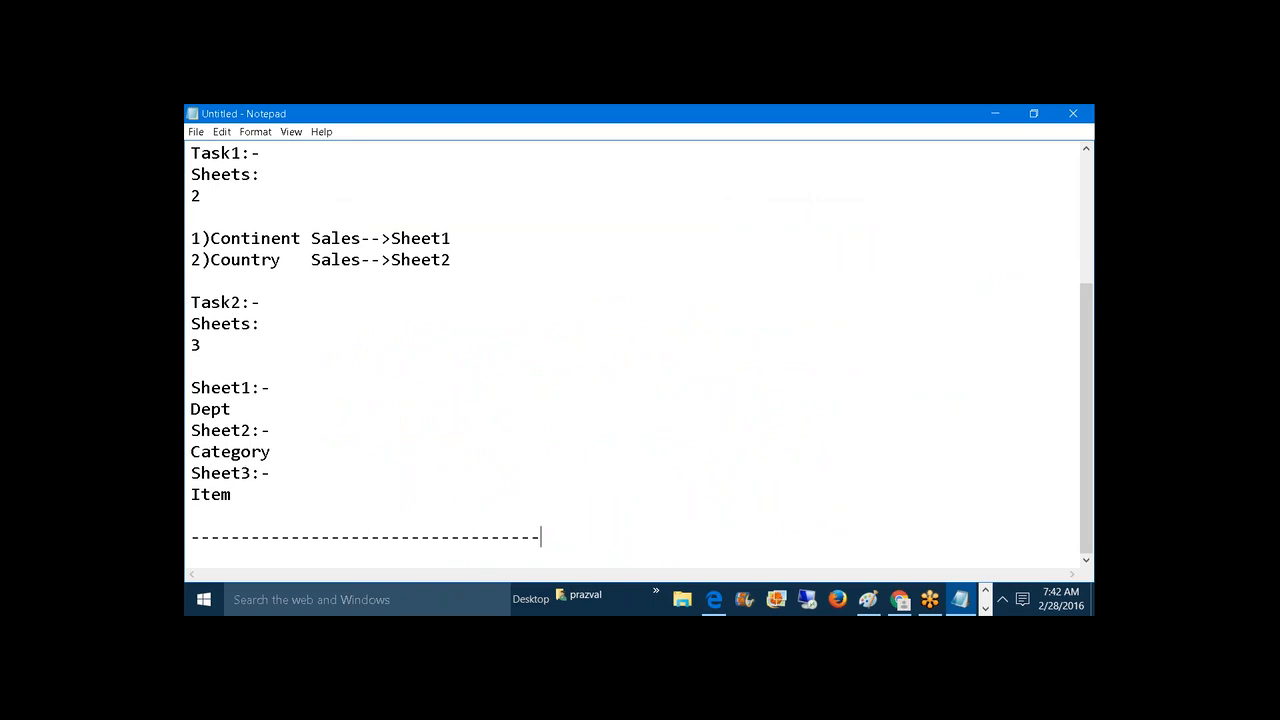
pyautogui.write('-')
pyautogui.press('Return')
pyautogui.write('URL A')
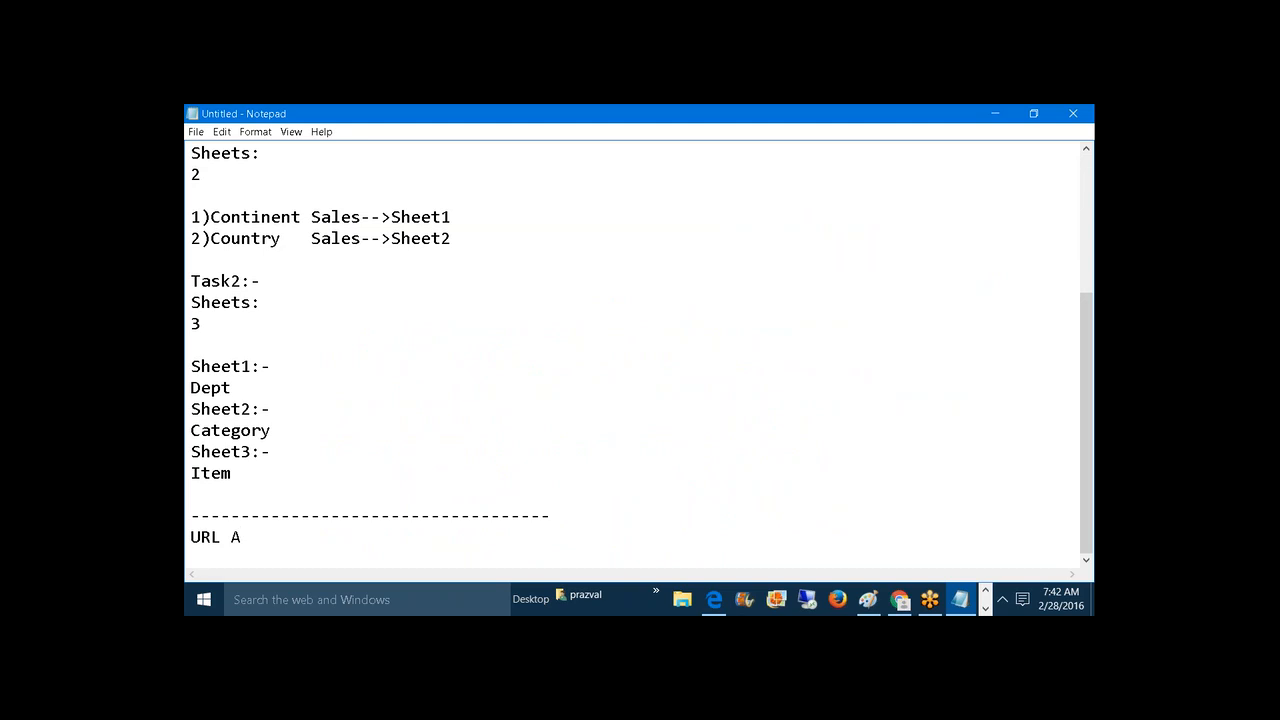
pyautogui.write('ction:-')
pyautogui.press('Return')
# - Add the entry "Task1:-" with the line "Linking with the webpage" under the URL Action heading
pyautogui.write('Ta')
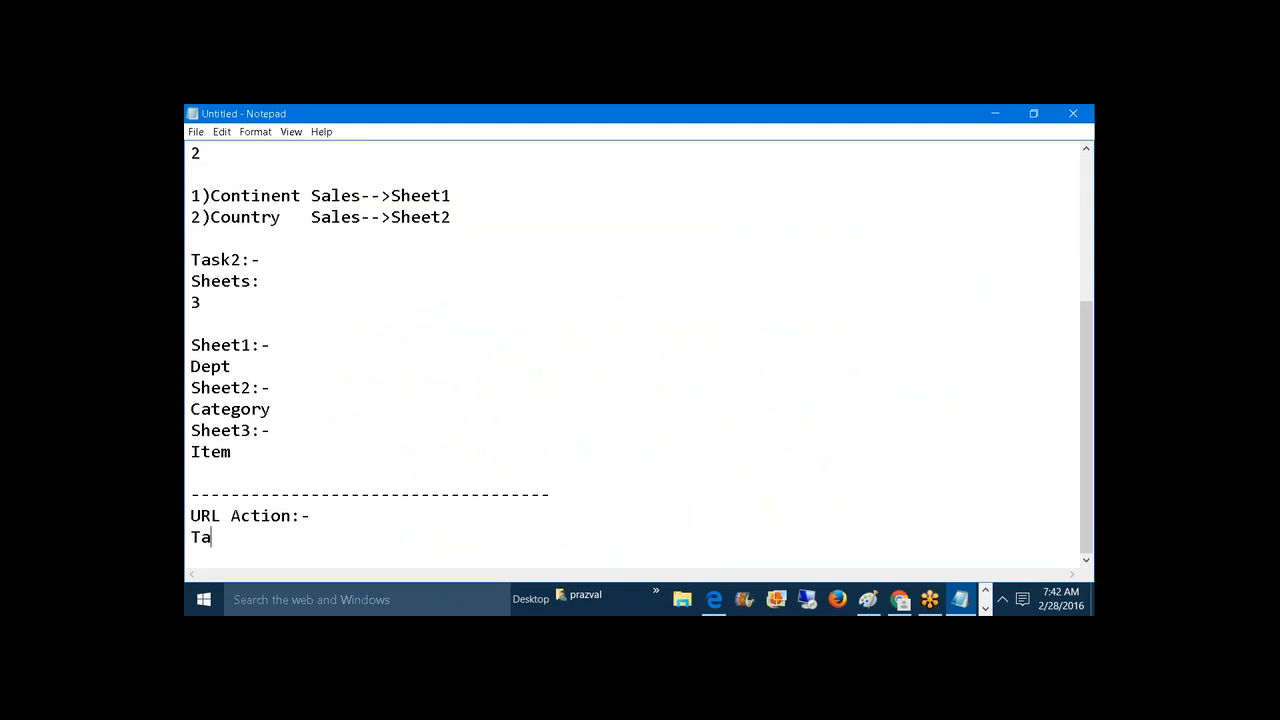
pyautogui.write('sk1:-')
pyautogui.press('Return')
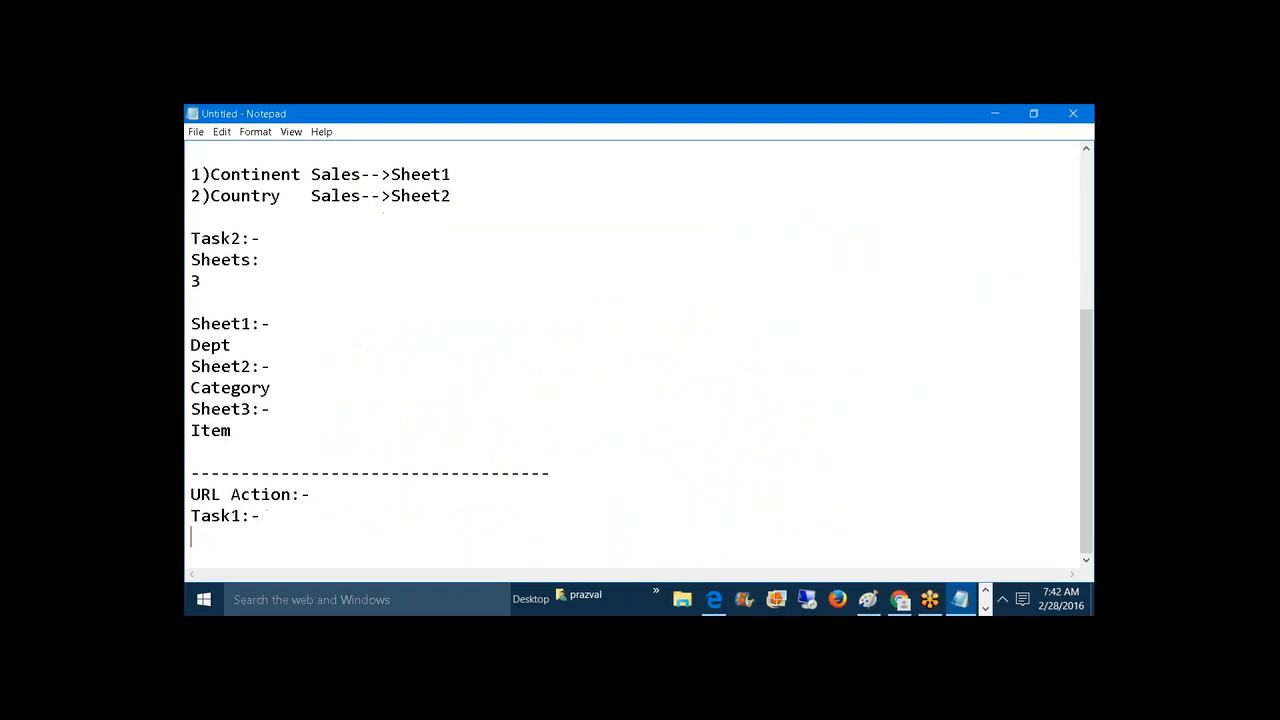
pyautogui.write('Linking with the ')
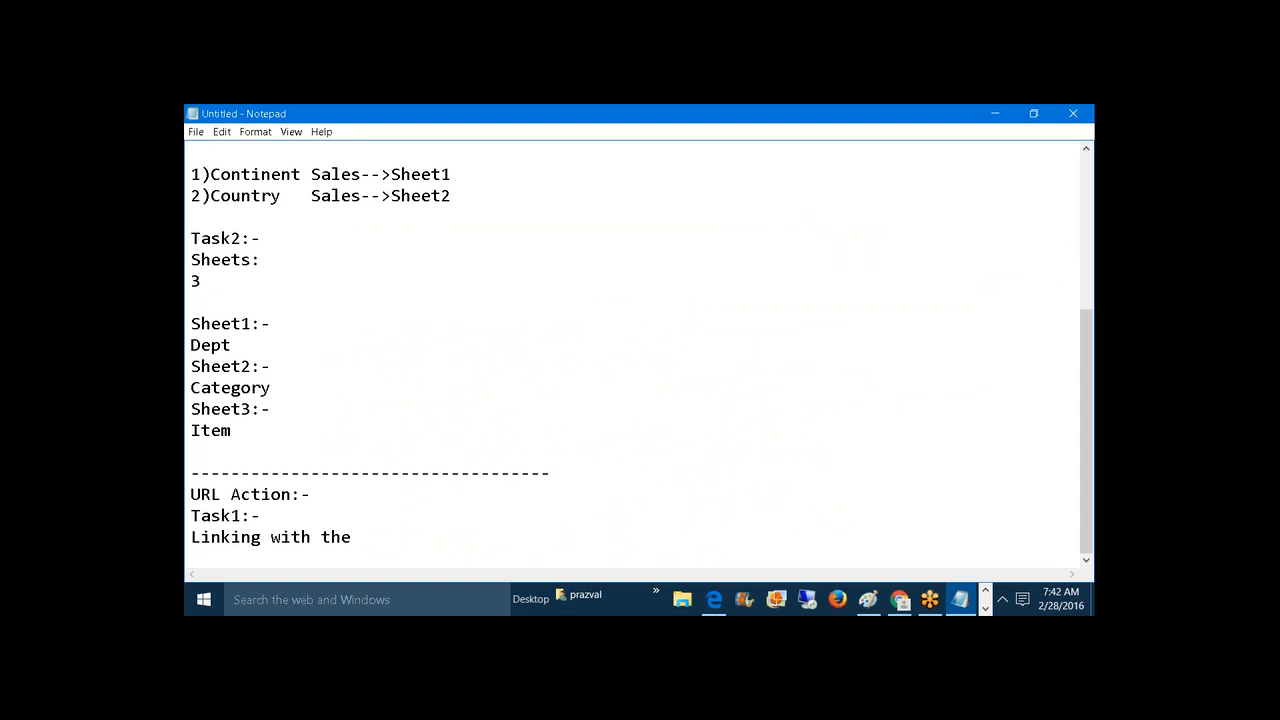
pyautogui.write('webpage')
pyautogui.press('Return')
pyautogui.press('Return')
# - Add the entry "Task2:-" with the line "External Folder Access" below Task1
pyautogui.write('Ta')
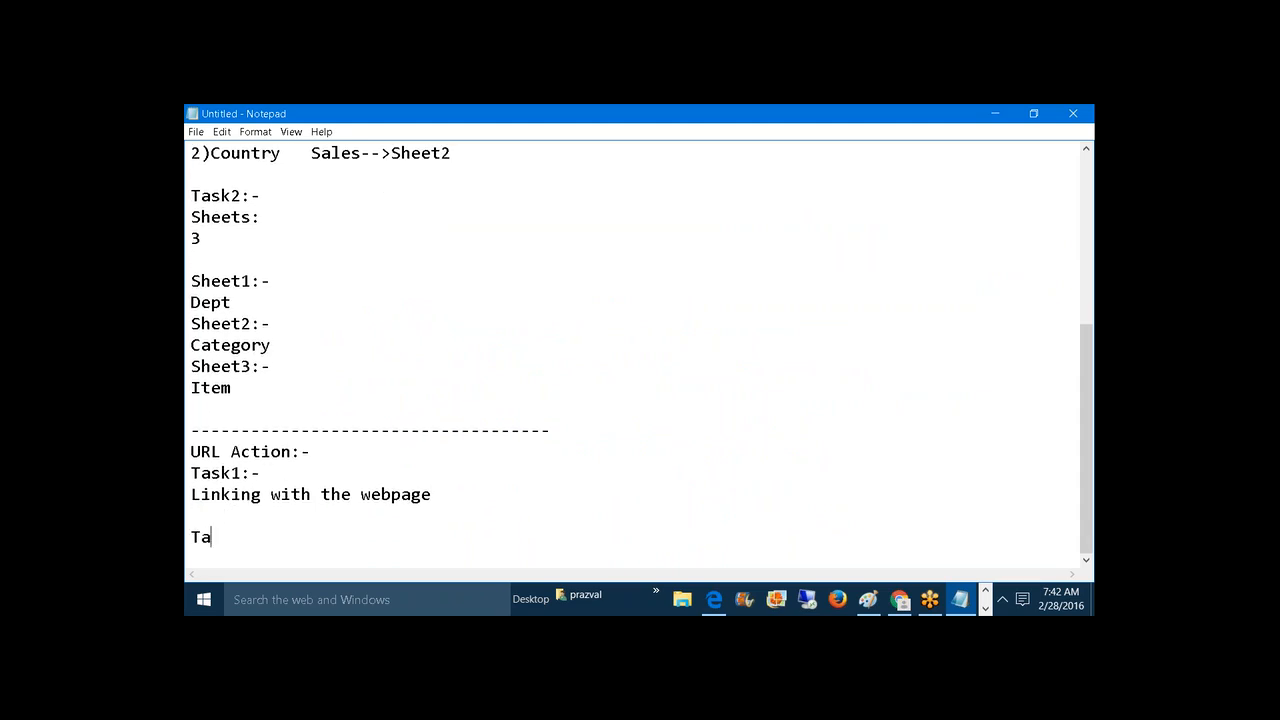
pyautogui.write('sk2:-')
pyautogui.press('Return')
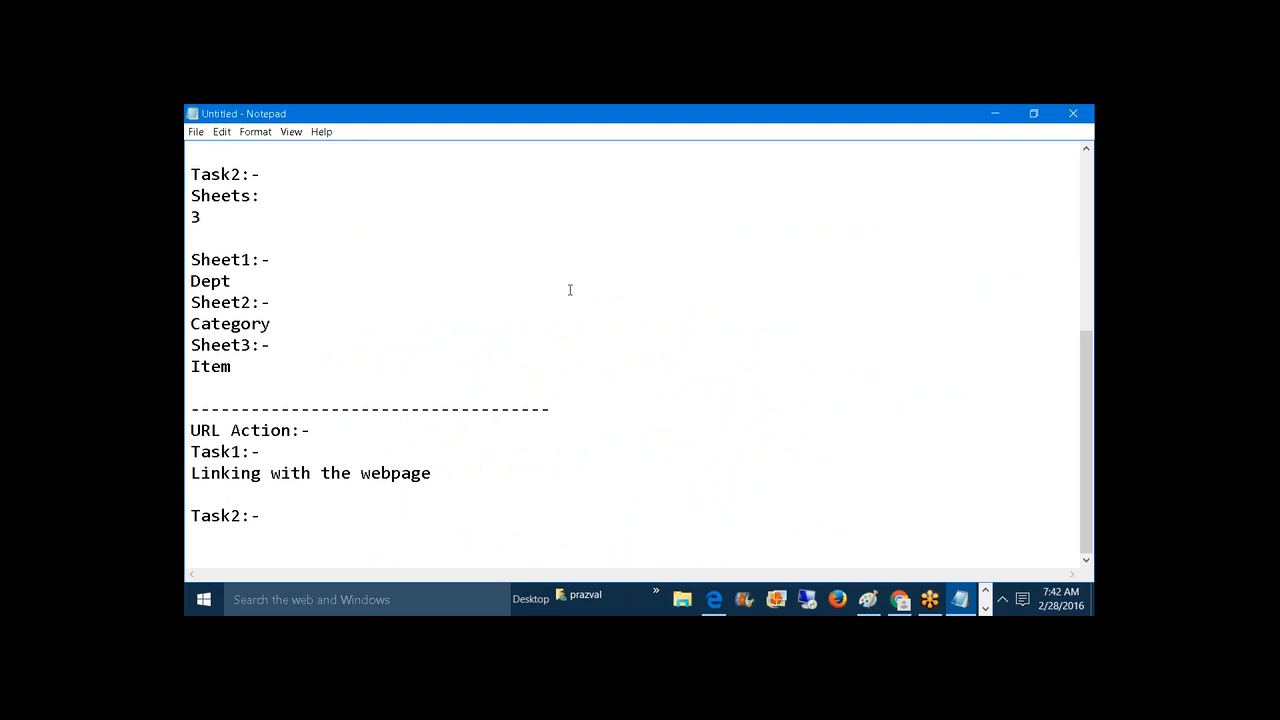
pyautogui.write('External Folder A')
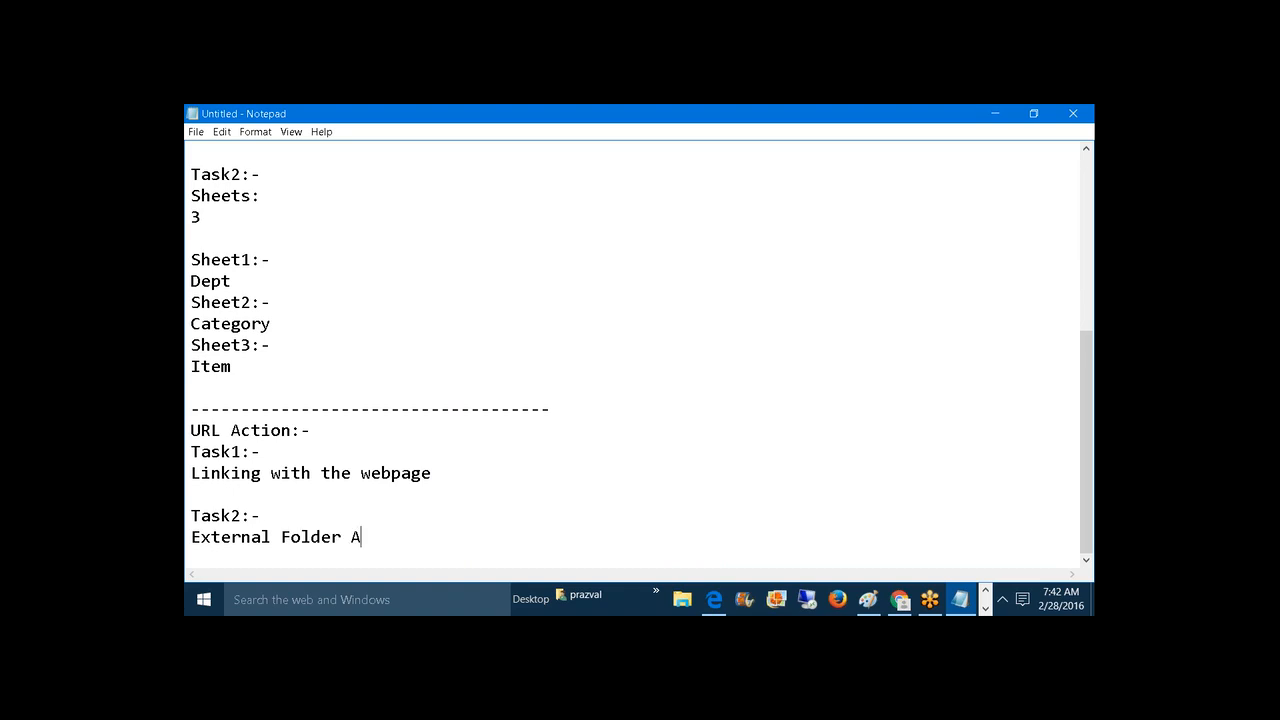
pyautogui.write('ccess')
pyautogui.press('Return')
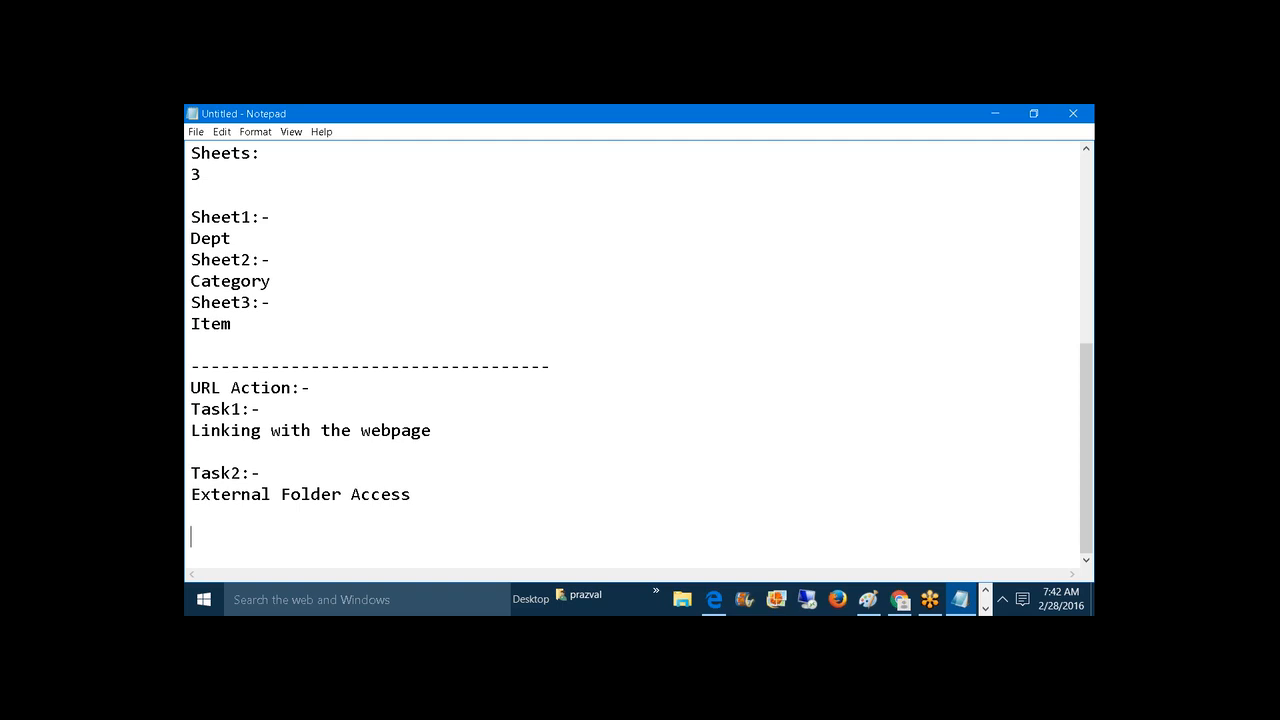
# - Minimize the open windows and create a folder named URL Action on the desktop
pyautogui.click(994, 112)
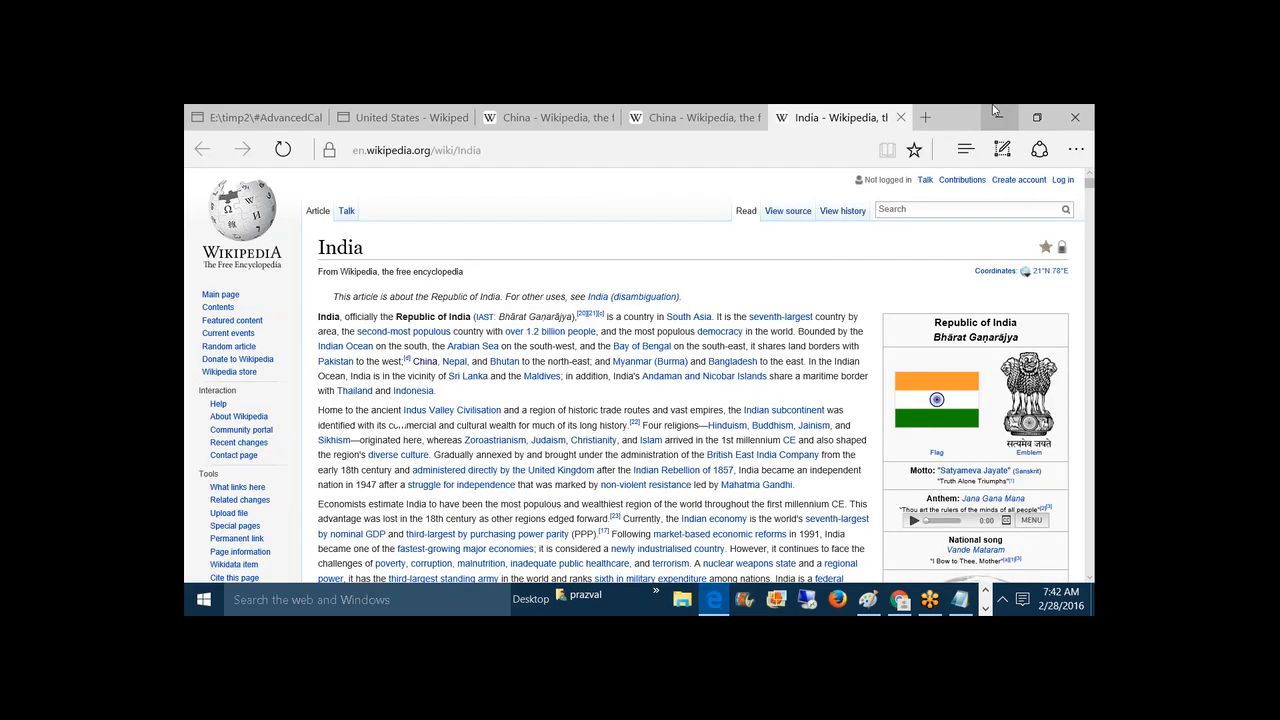
pyautogui.click(995, 113)
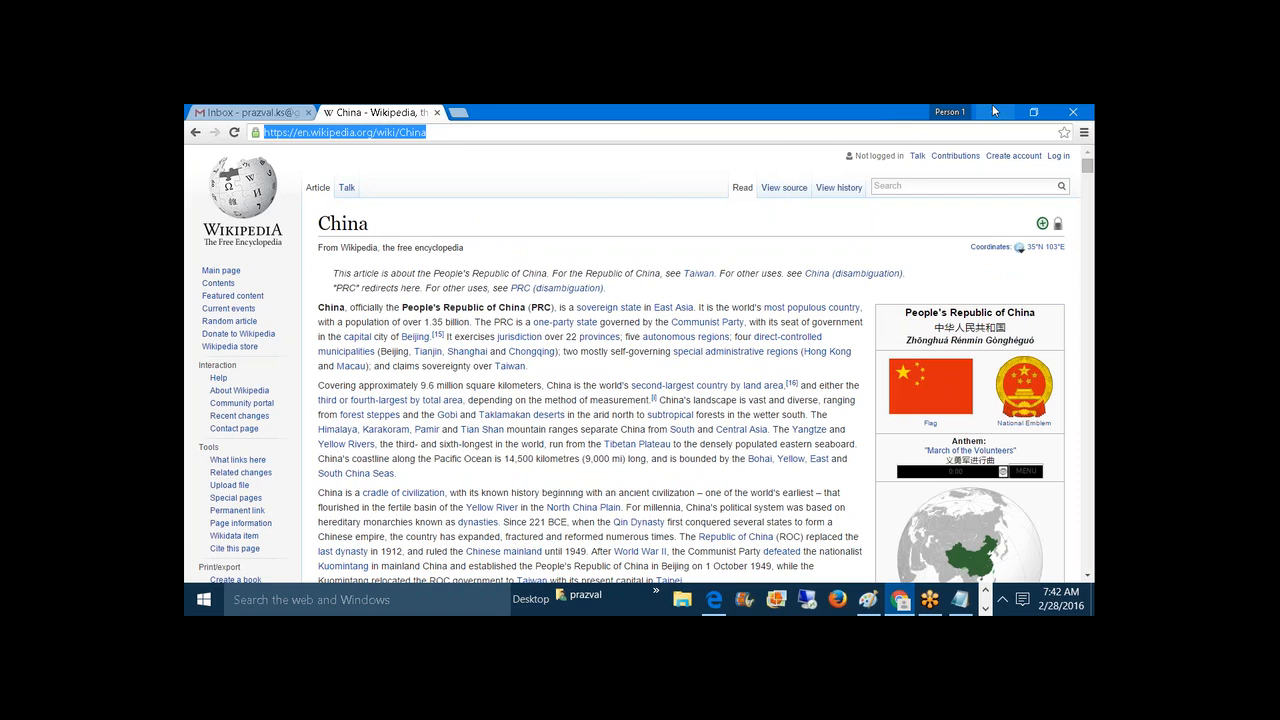
pyautogui.click(994, 111)
pyautogui.click(994, 111)
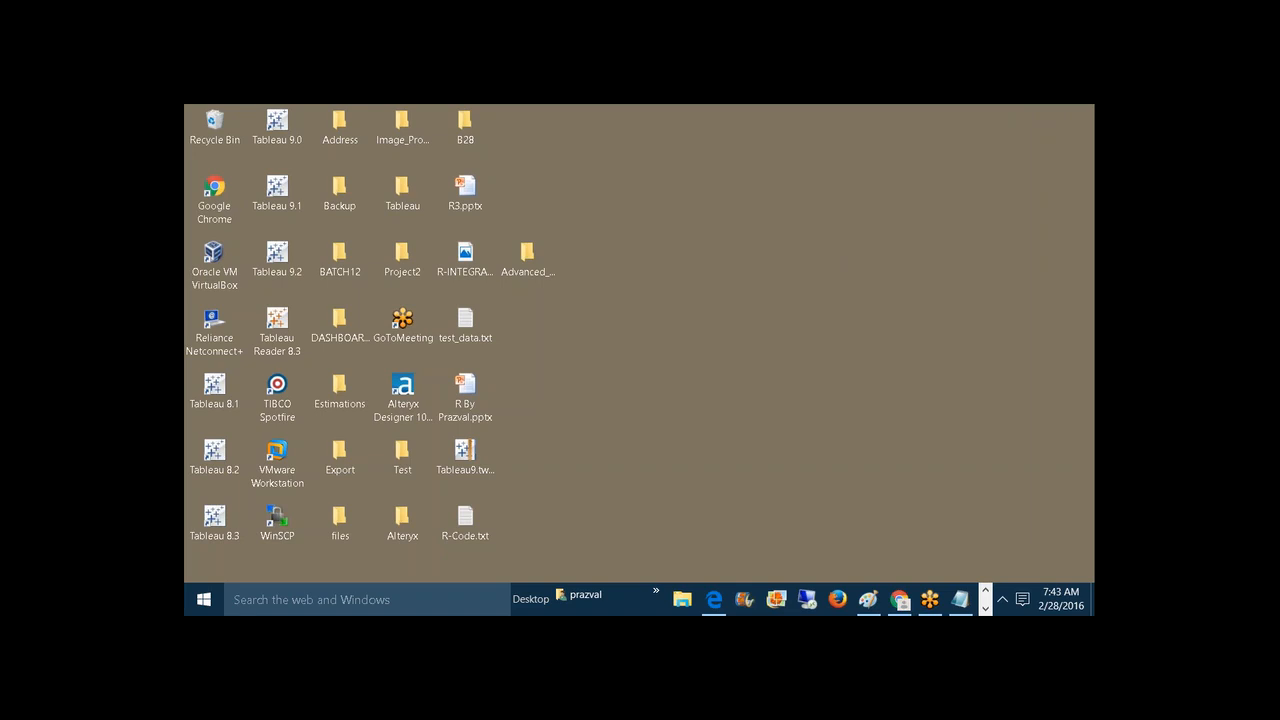
pyautogui.rightClick(622, 342)
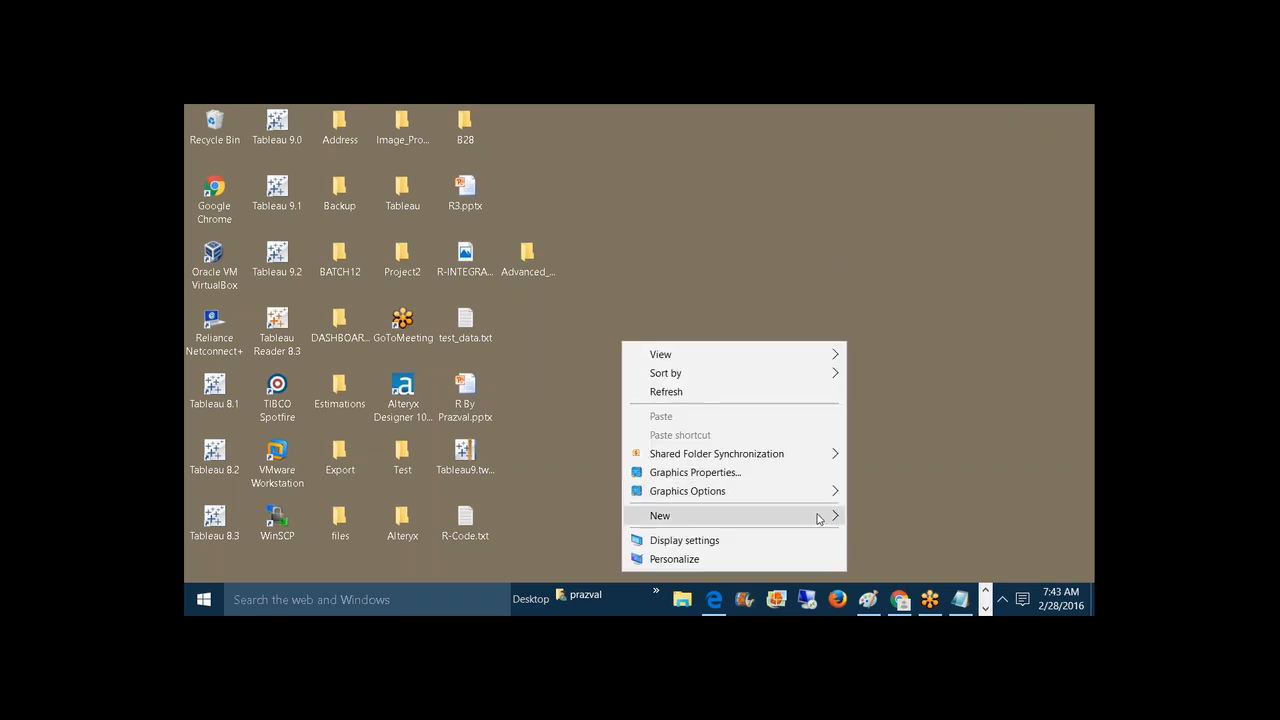
pyautogui.moveTo(818, 518)
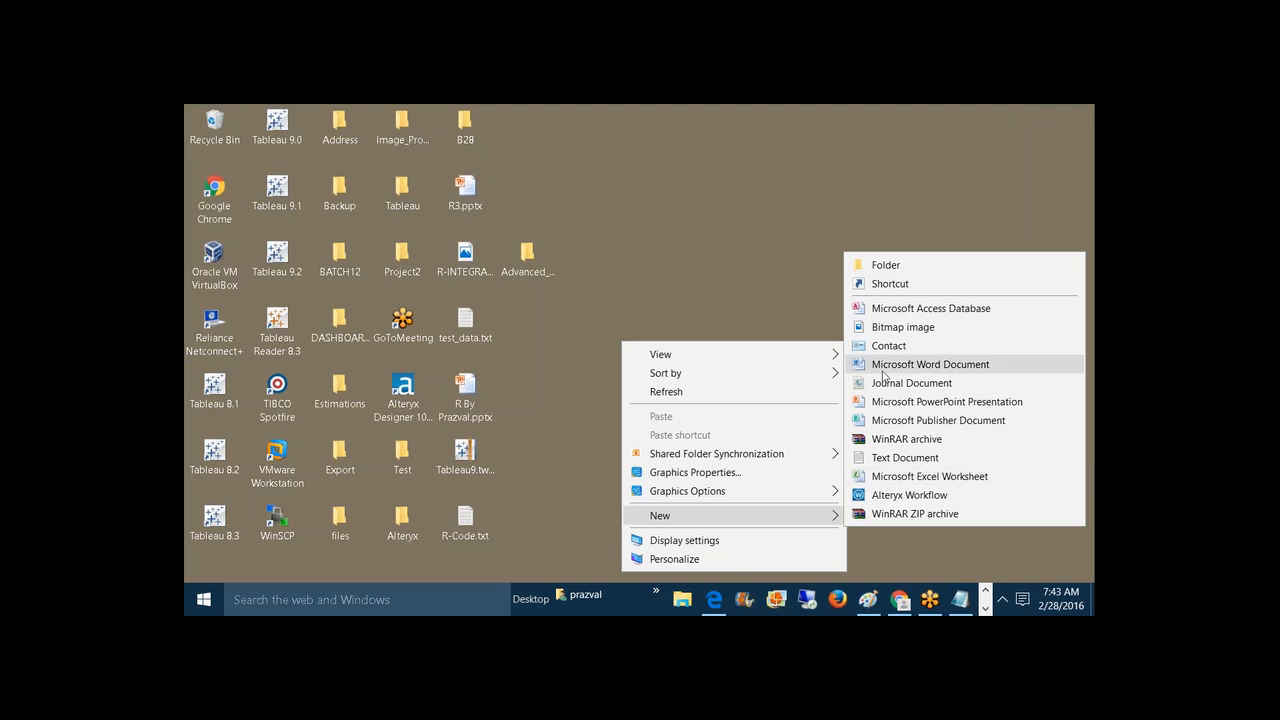
pyautogui.click(875, 265)
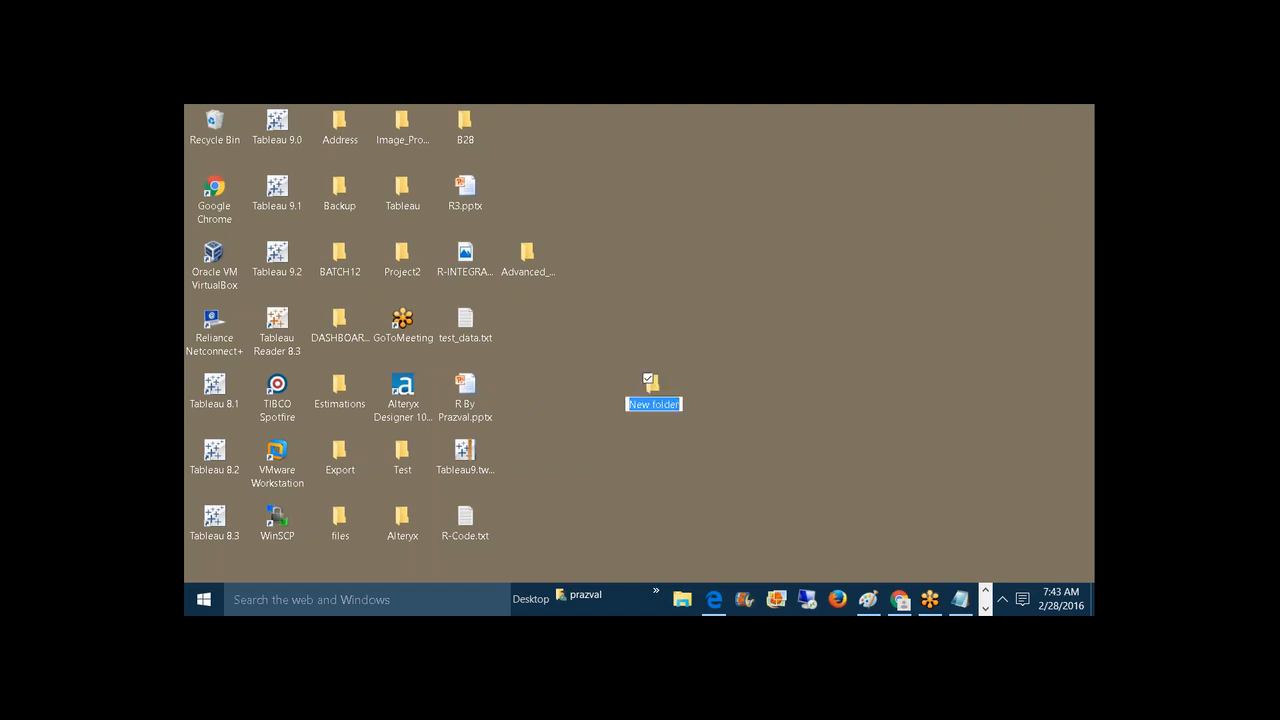
pyautogui.write('URL Action')
pyautogui.press('Return')
# - Open the URL Action folder and create a text document named Test.txt in it
pyautogui.doubleClick(662, 382)
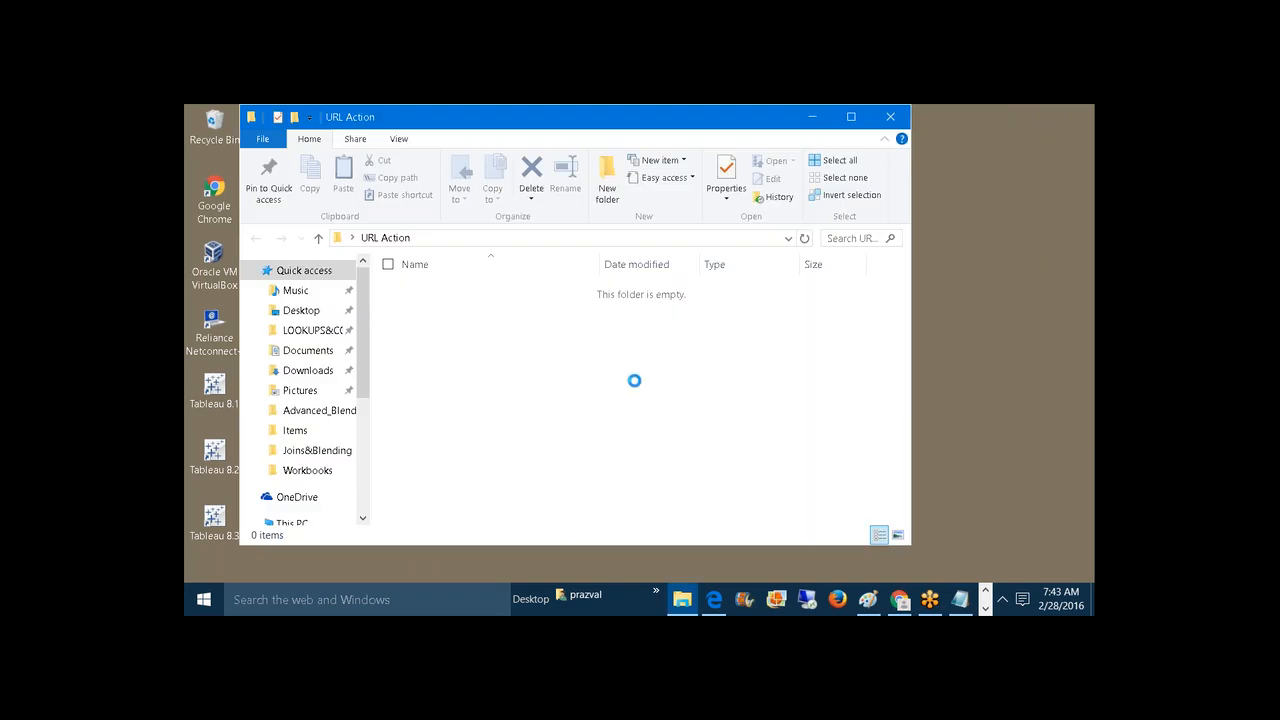
pyautogui.rightClick(634, 380)
pyautogui.moveTo(806, 545)
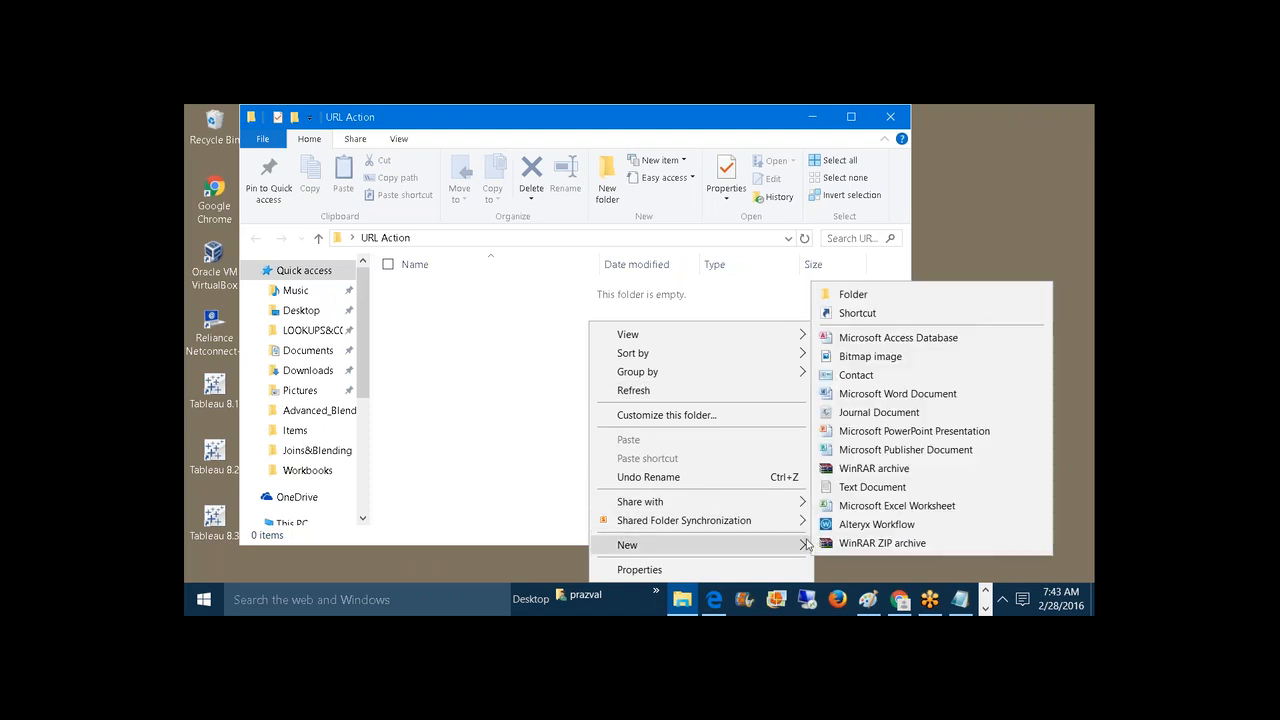
pyautogui.click(872, 487)
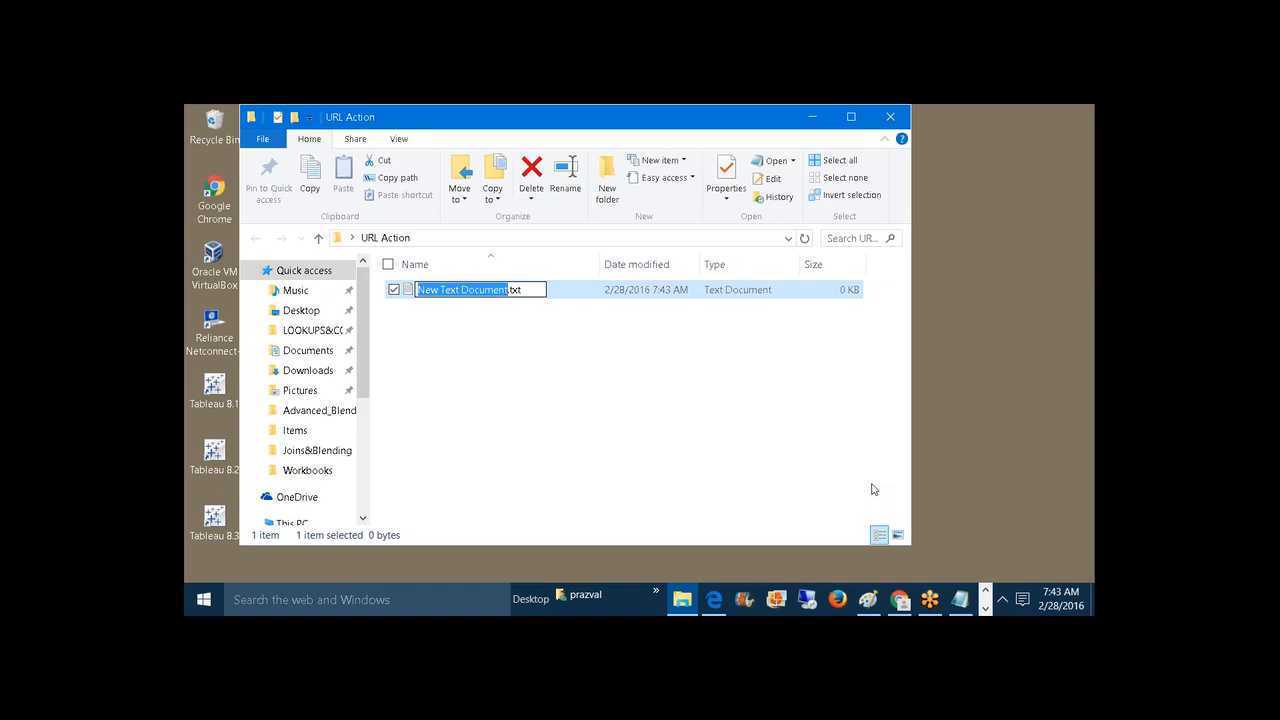
pyautogui.write('Text')
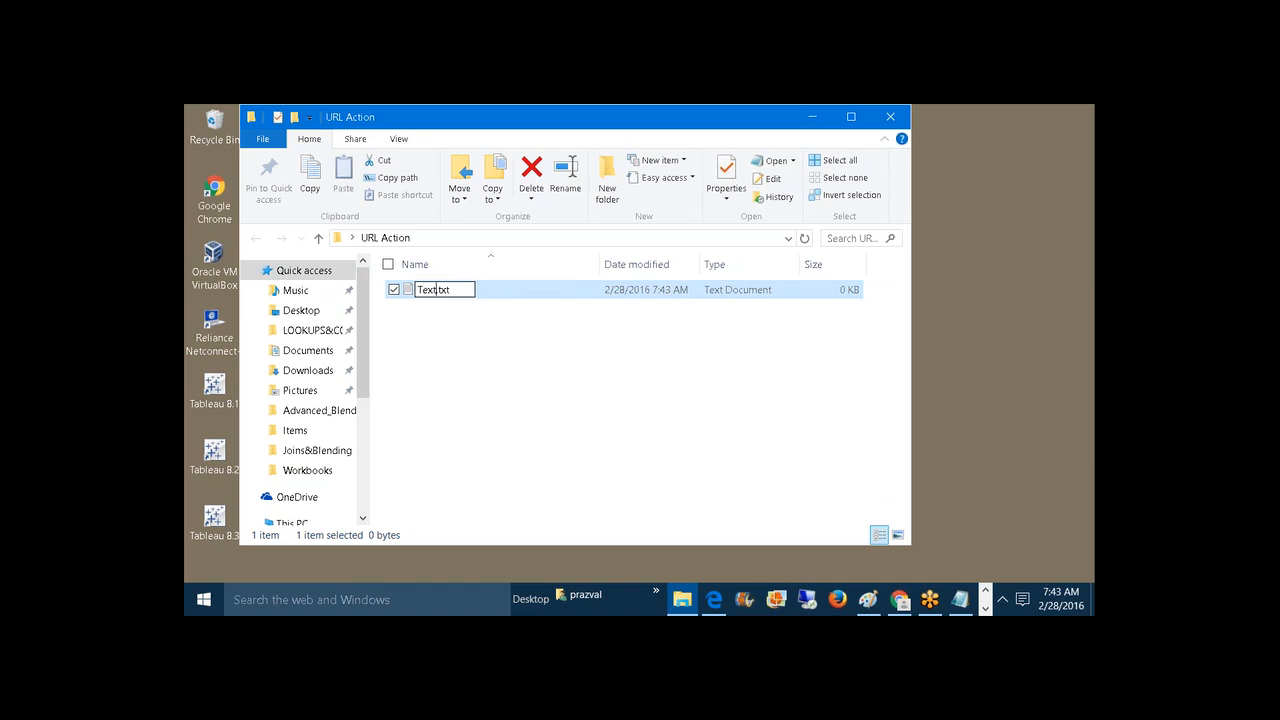
pyautogui.press('BackSpace')
pyautogui.press('BackSpace')
pyautogui.write('st')
pyautogui.click(680, 400)
# - Write "Checking the URL Action...." in Test.txt, save the file and close it
pyautogui.doubleClick(469, 291)
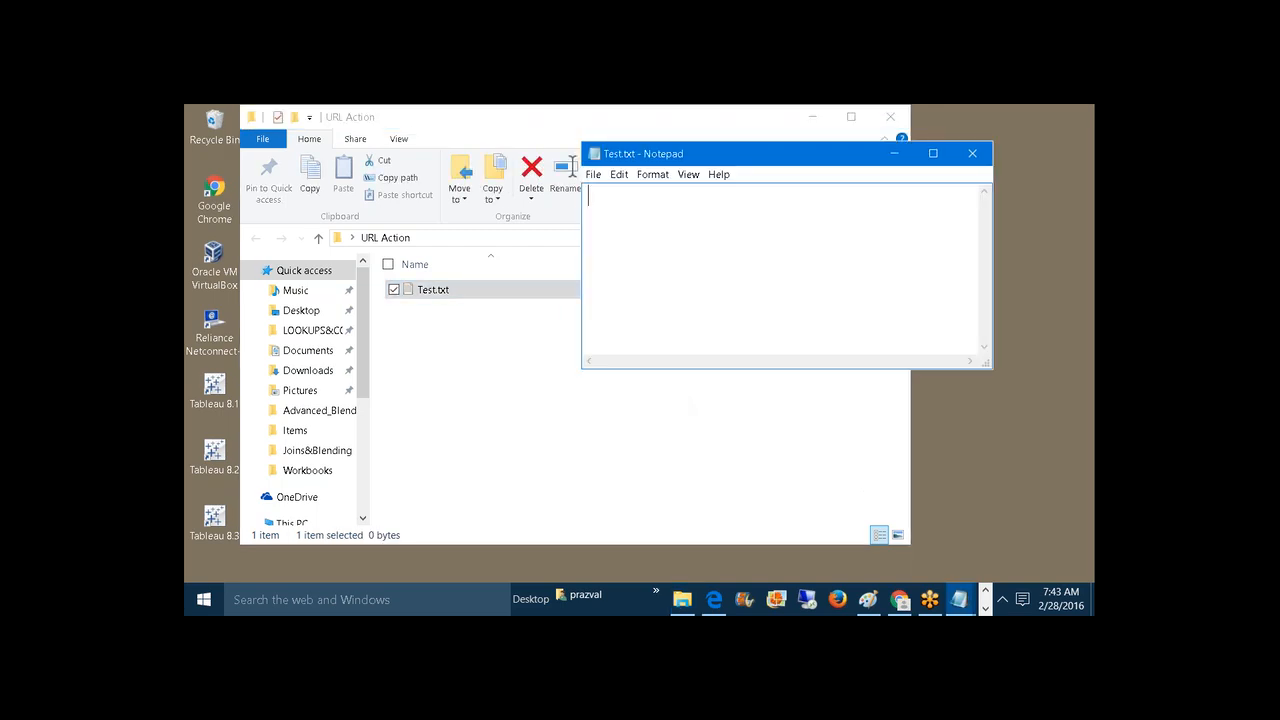
pyautogui.write('Checking the URL ')
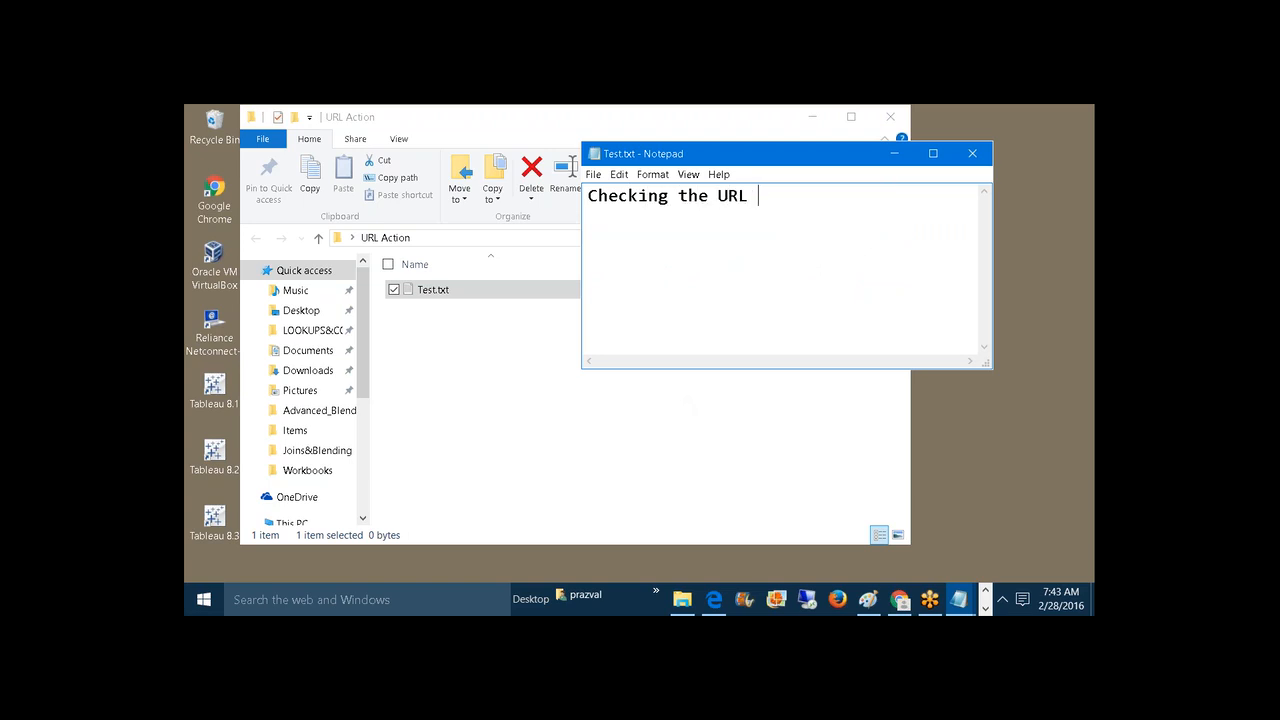
pyautogui.write('Action....')
pyautogui.click(593, 174)
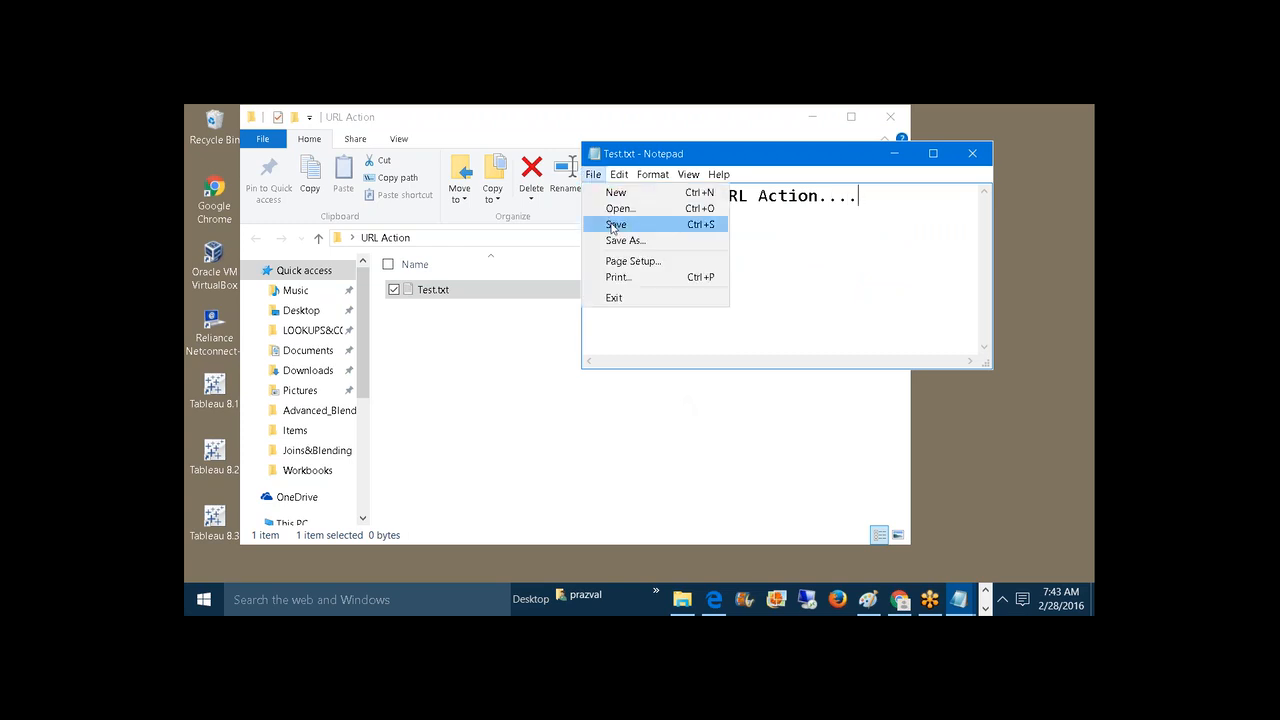
pyautogui.click(614, 221)
pyautogui.click(980, 156)
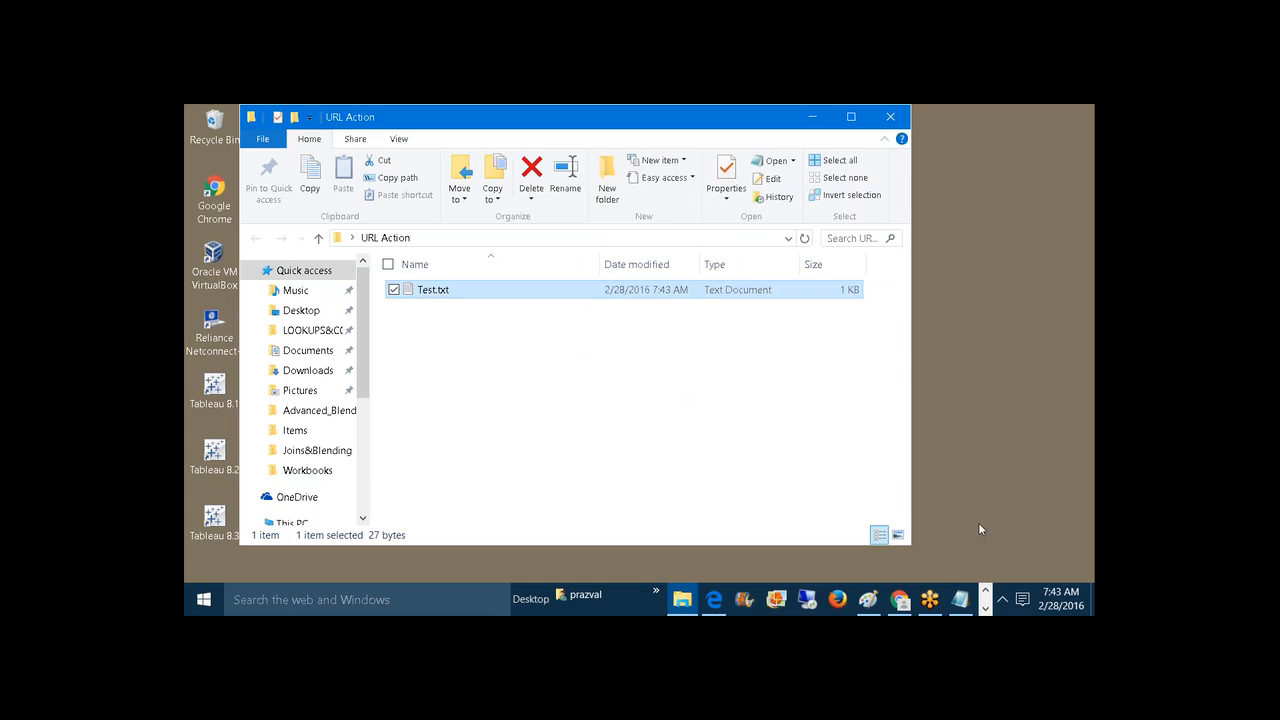
# - Switch to Tableau and start adding a new URL action from the Country_Profits worksheet's actions
pyautogui.click(985, 608)
pyautogui.moveTo(687, 598)
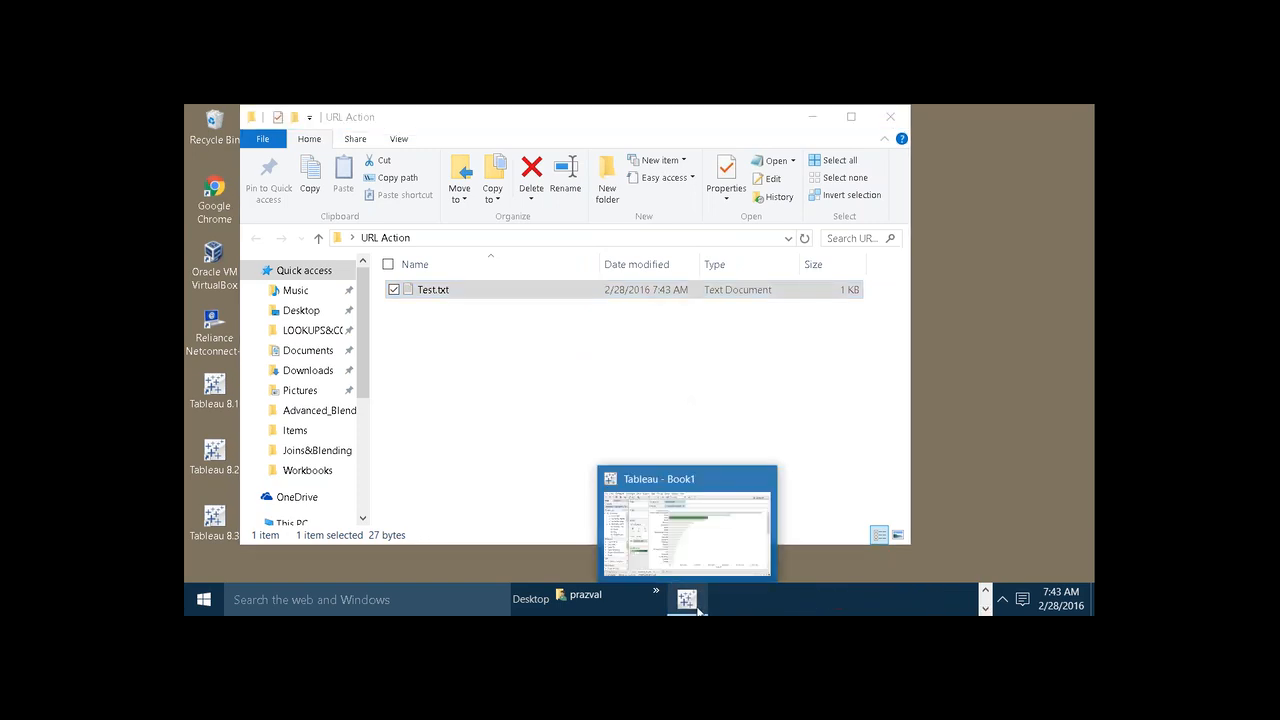
pyautogui.click(733, 466)
pyautogui.click(733, 463)
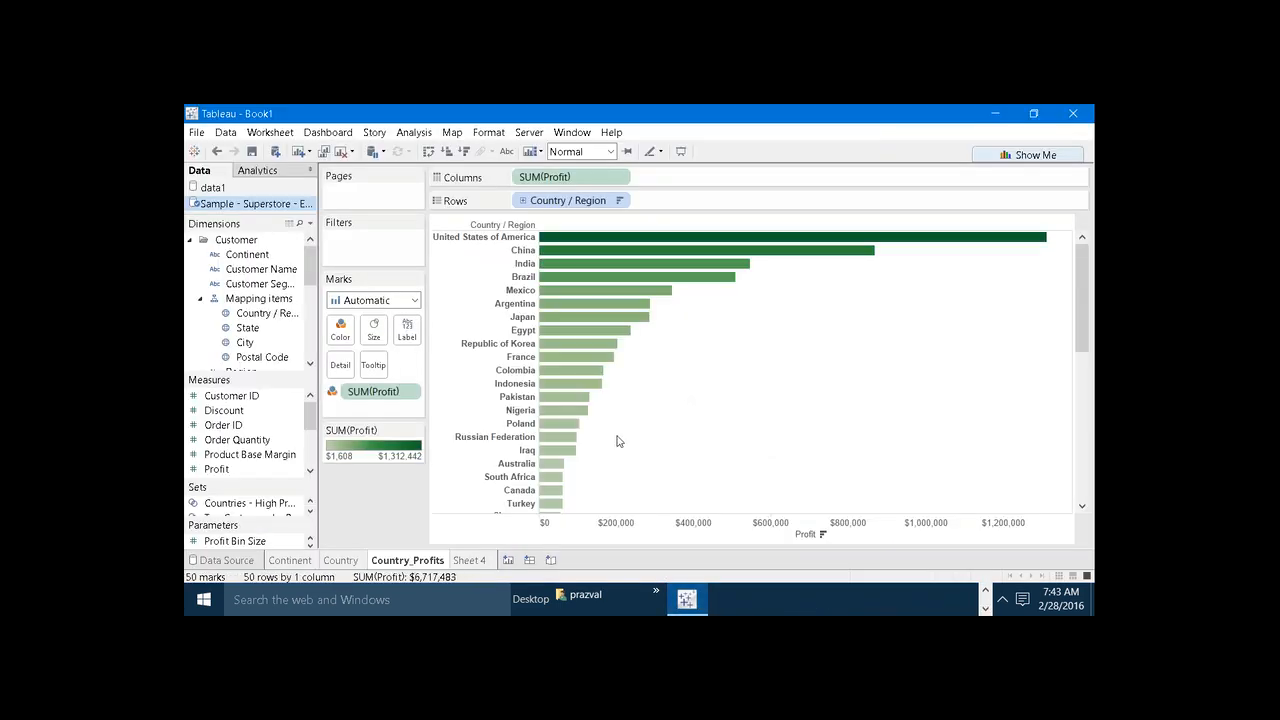
pyautogui.moveTo(548, 428)
pyautogui.click(276, 135)
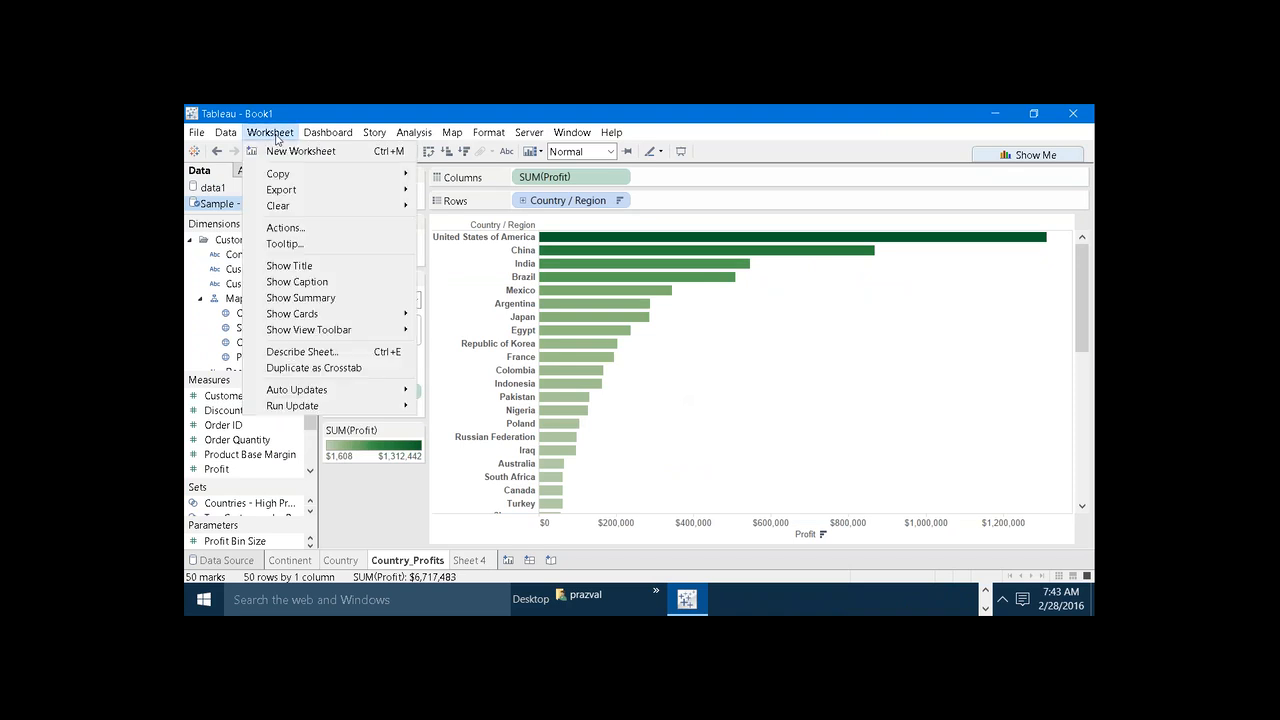
pyautogui.click(300, 228)
pyautogui.click(484, 408)
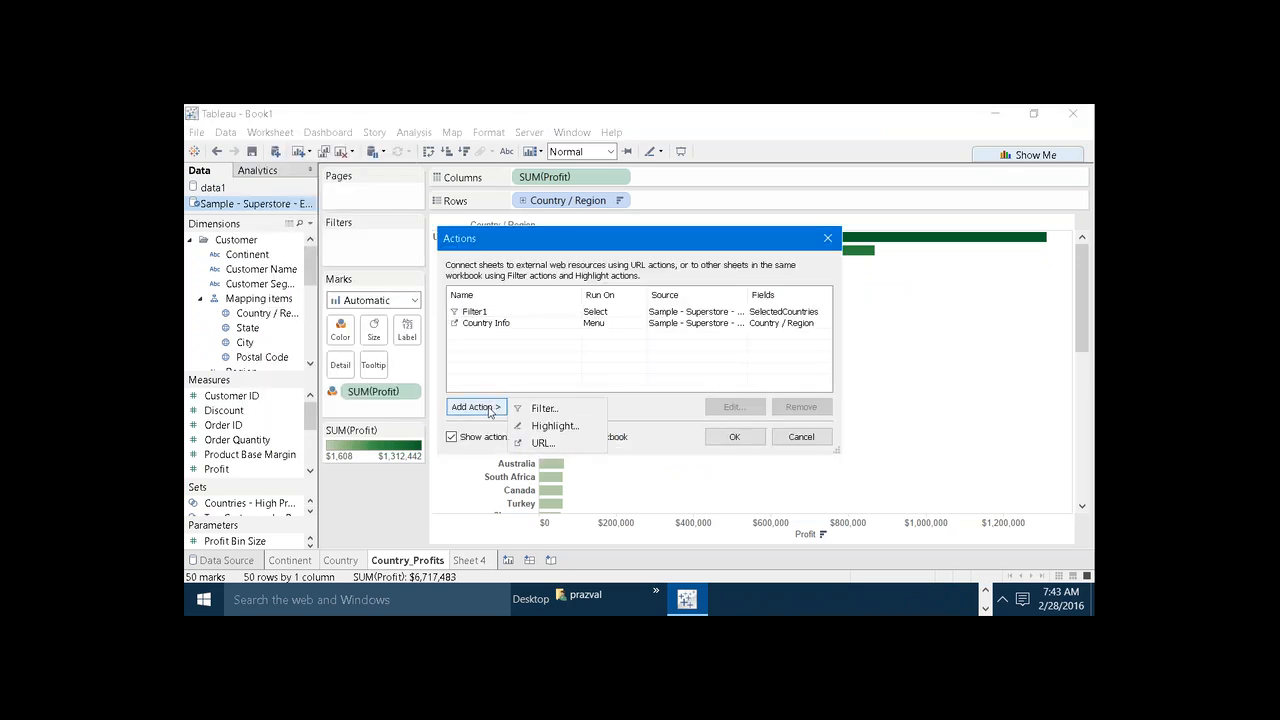
pyautogui.click(540, 442)
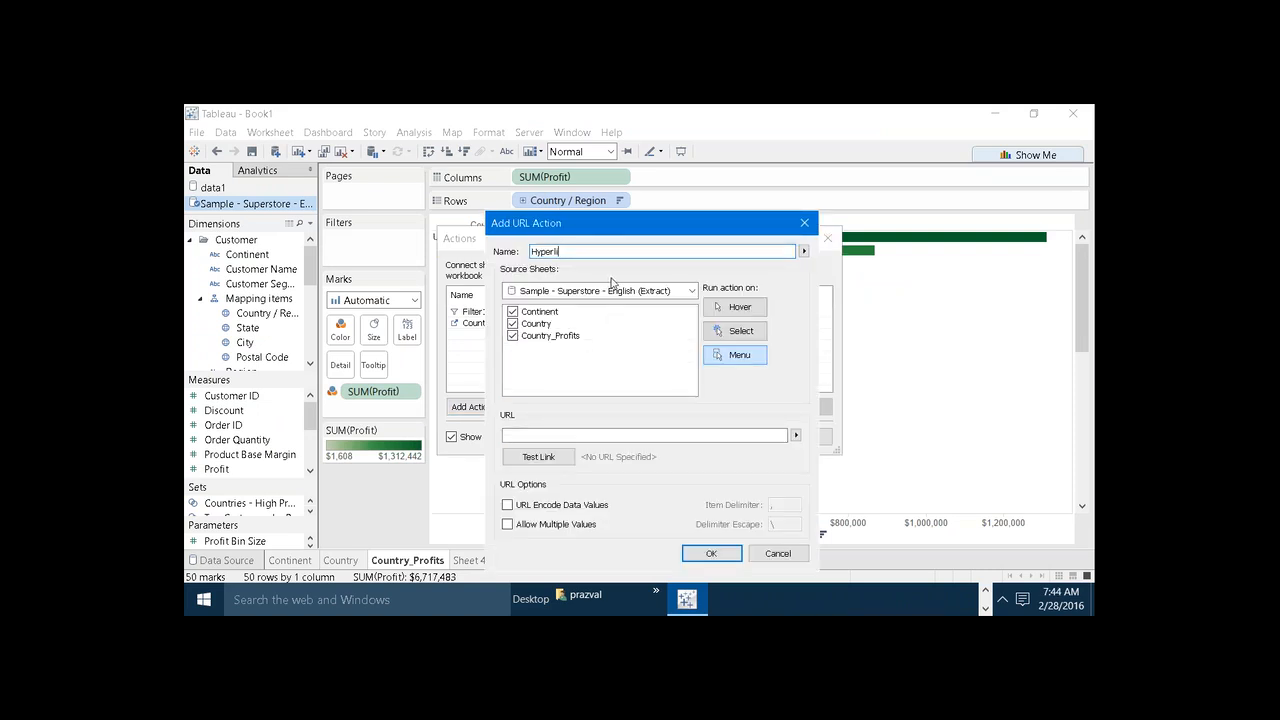
# - Name the URL action ExternalFolderAccess and limit its source sheets to Country_Profits
pyautogui.press('BackSpace')
pyautogui.press('BackSpace')
pyautogui.press('BackSpace')
pyautogui.press('BackSpace')
pyautogui.press('BackSpace')
pyautogui.press('BackSpace')
pyautogui.press('BackSpace')
pyautogui.write('ExternalFolderAccess')
pyautogui.click(513, 312)
pyautogui.click(513, 324)
# - Set the action's URL to the path copied from the URL Action folder in File Explorer and save the action
pyautogui.click(541, 435)
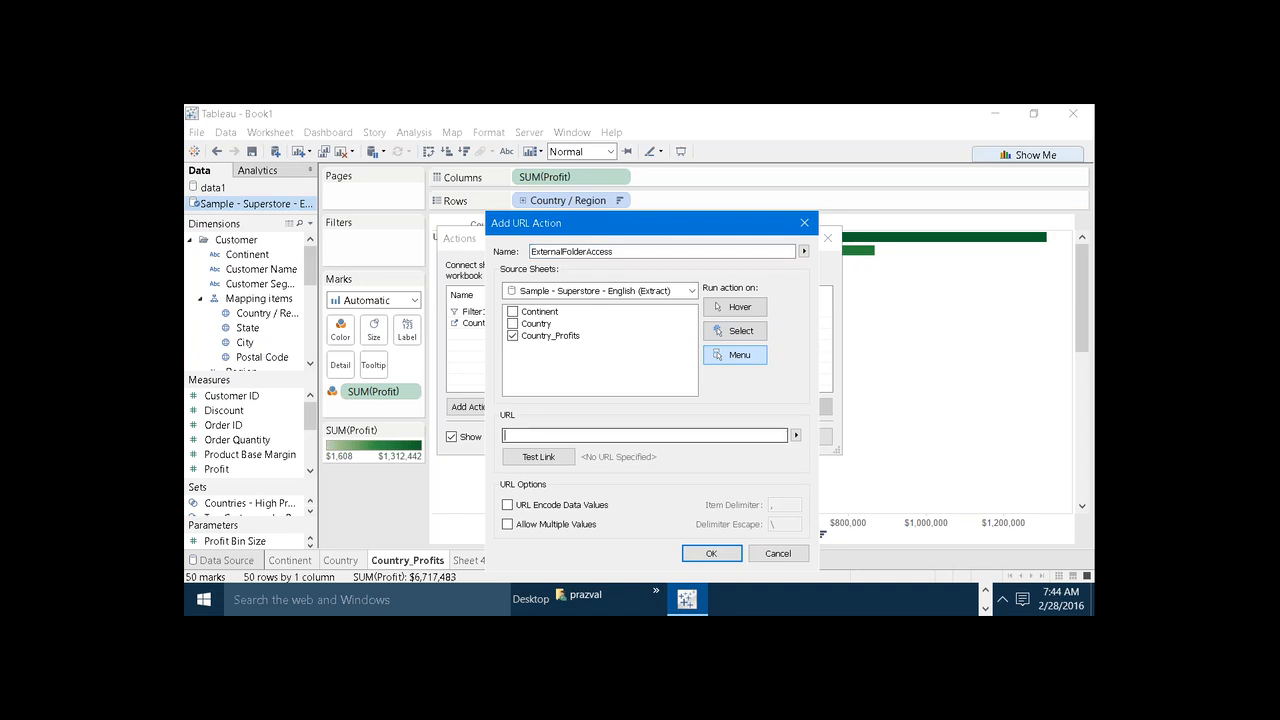
pyautogui.click(986, 591)
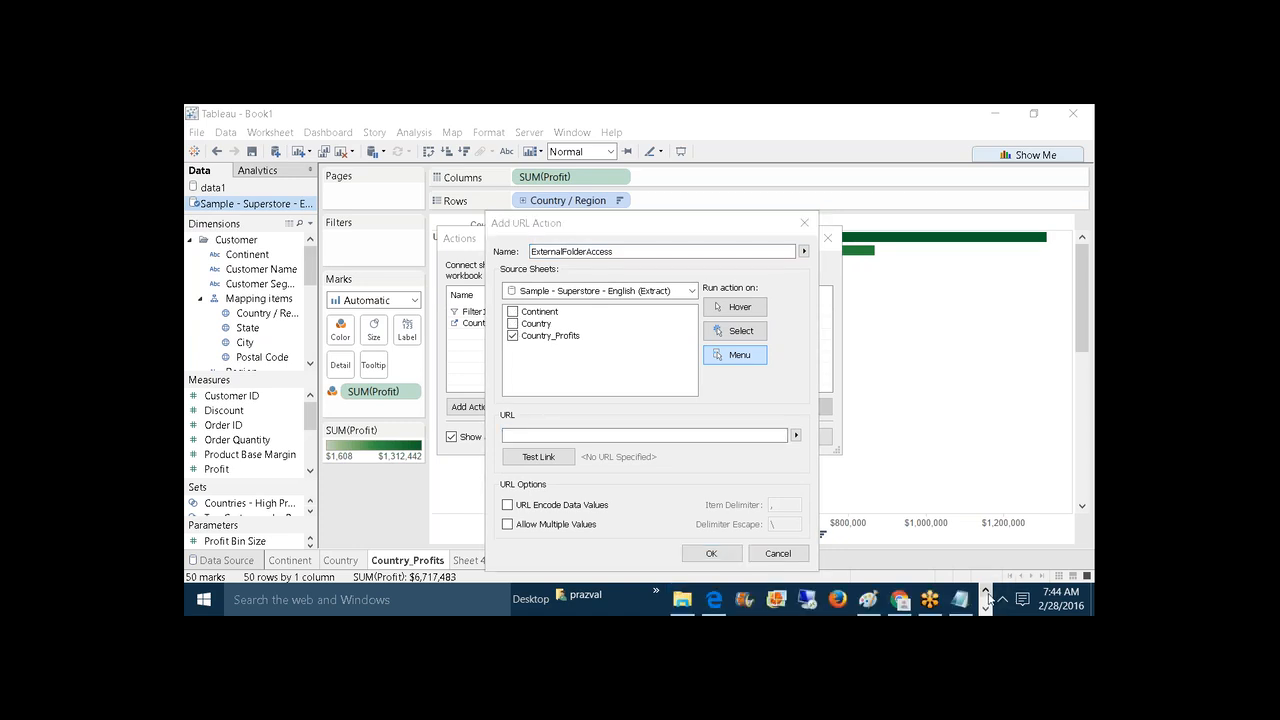
pyautogui.moveTo(682, 600)
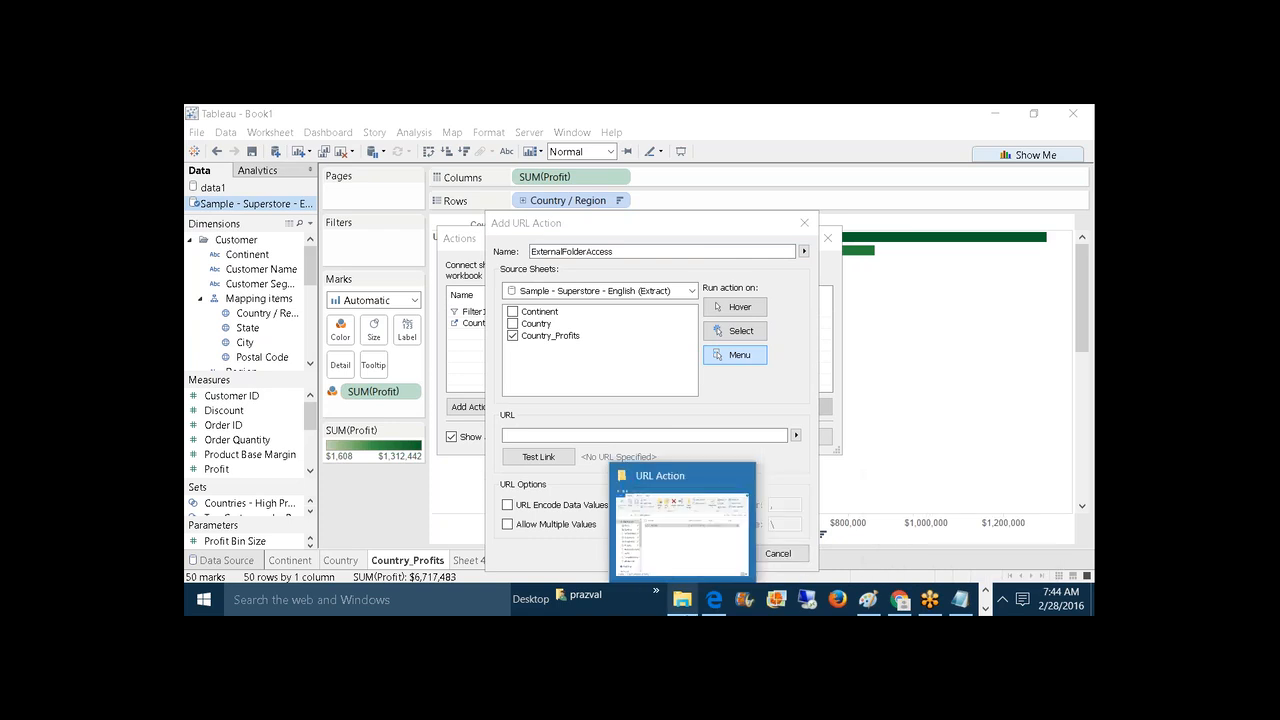
pyautogui.click(704, 573)
pyautogui.click(626, 238)
pyautogui.hotkey('ctrl', 'c')
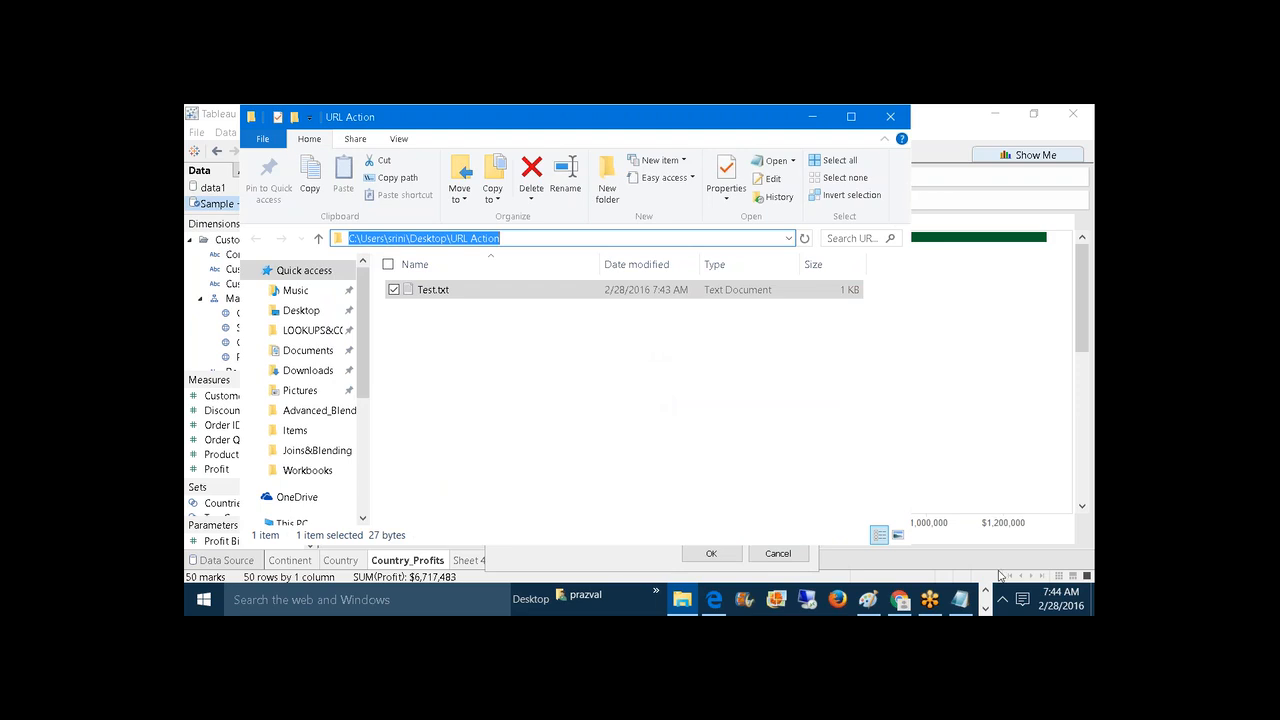
pyautogui.click(985, 608)
pyautogui.click(615, 489)
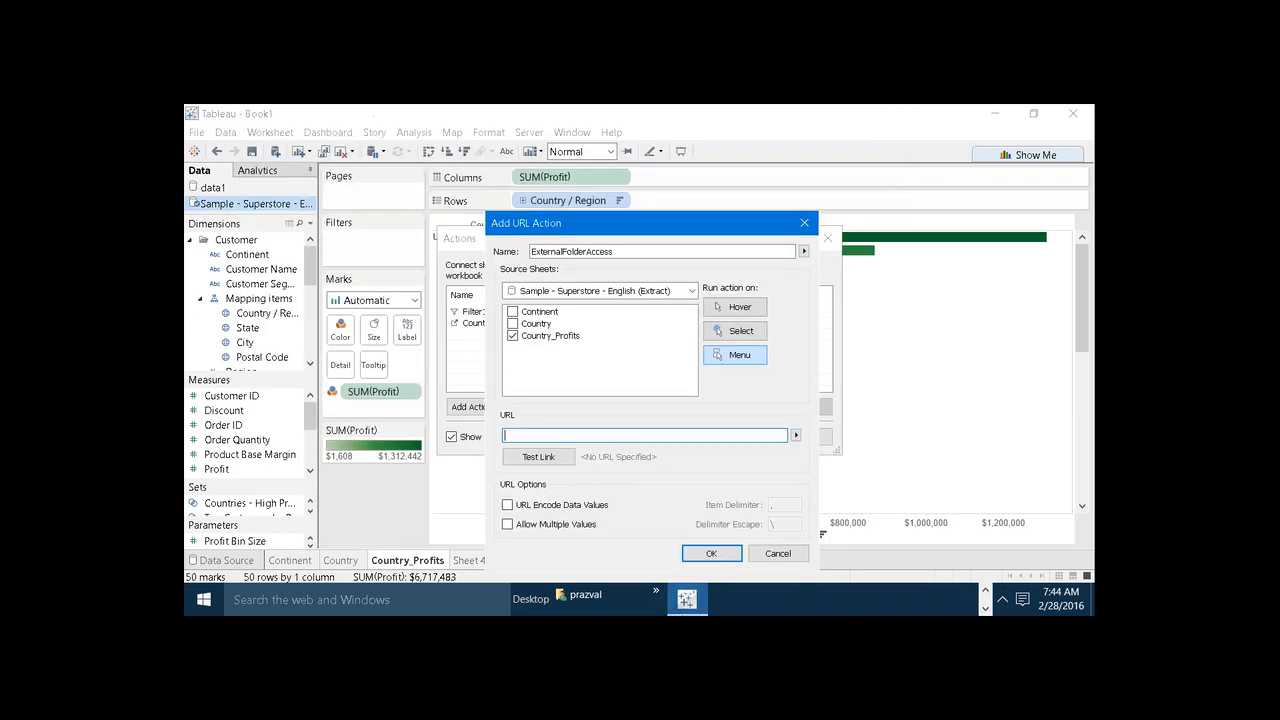
pyautogui.click(581, 437)
pyautogui.hotkey('ctrl', 'v')
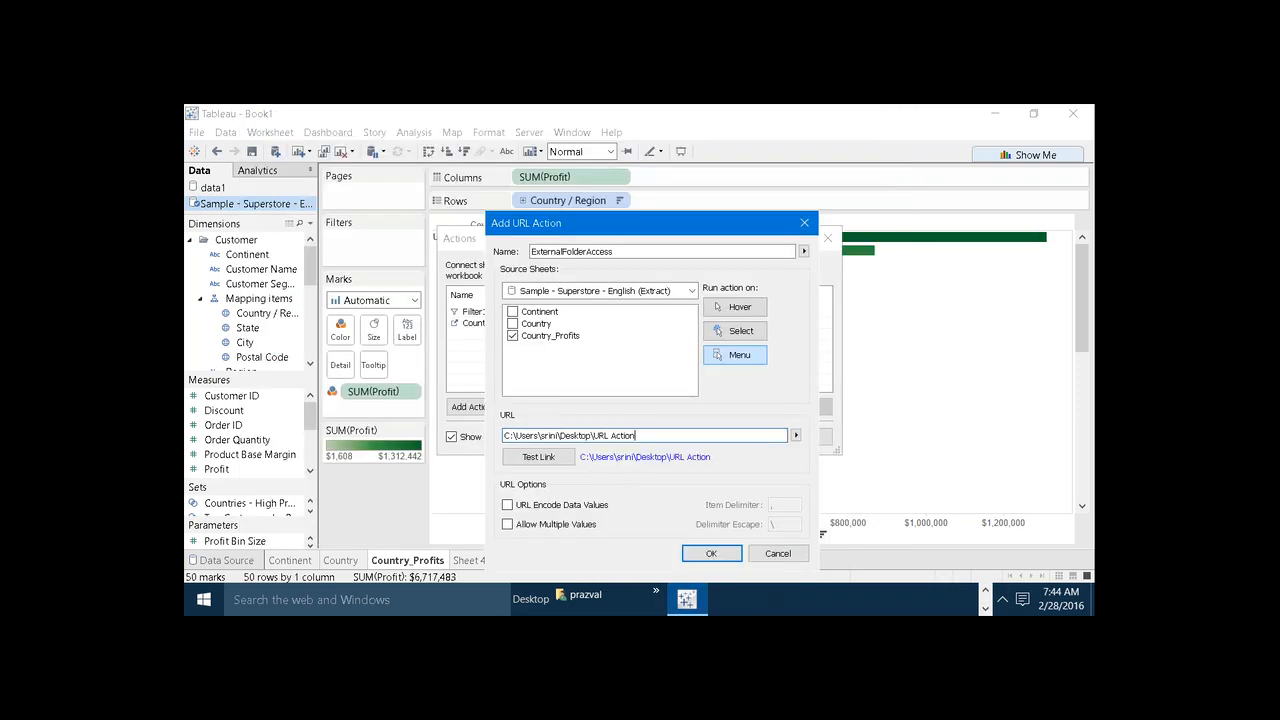
pyautogui.click(711, 555)
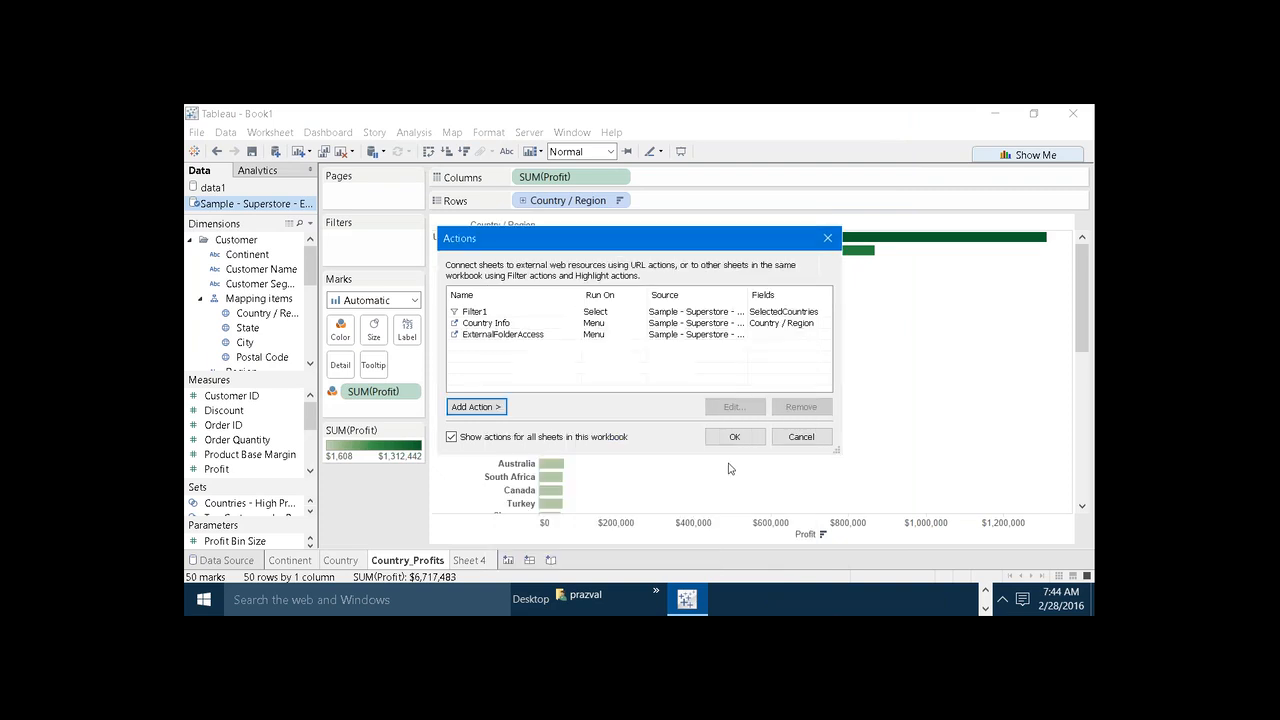
pyautogui.click(733, 441)
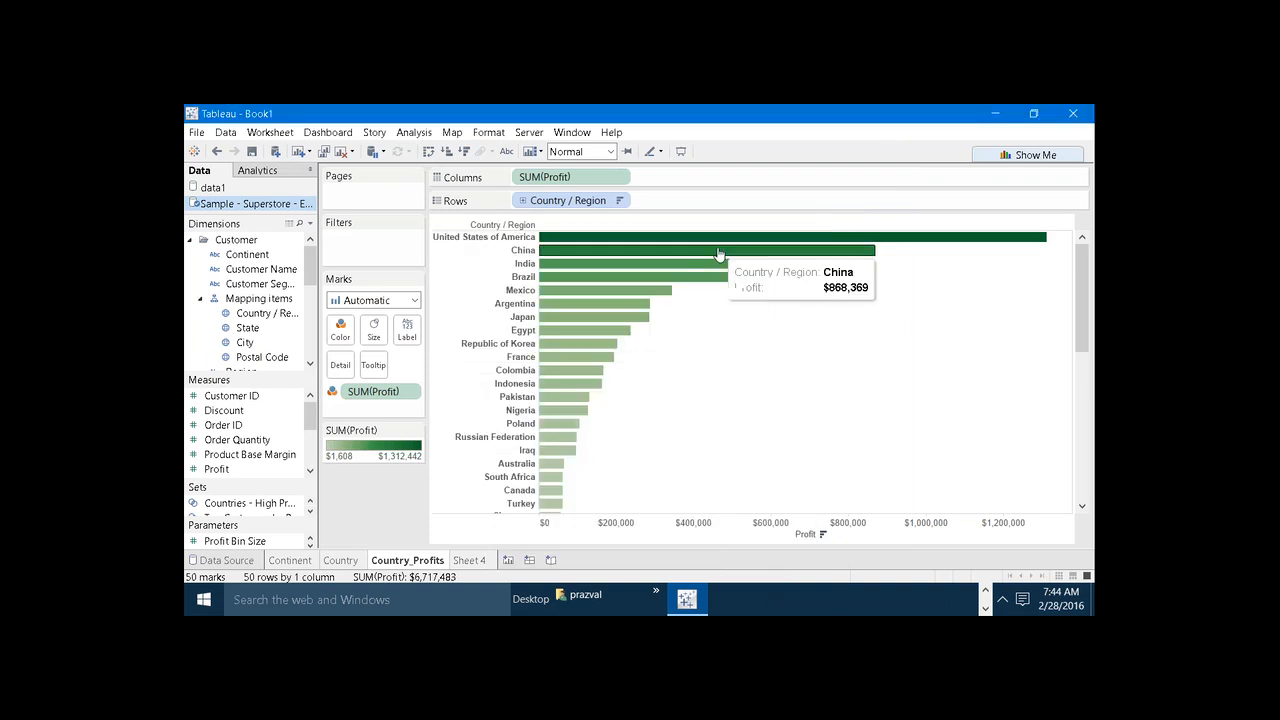
# - Run ExternalFolderAccess from the United States of America bar, allow the hyperlink, and check Test.txt in the opened folder
pyautogui.click(715, 240)
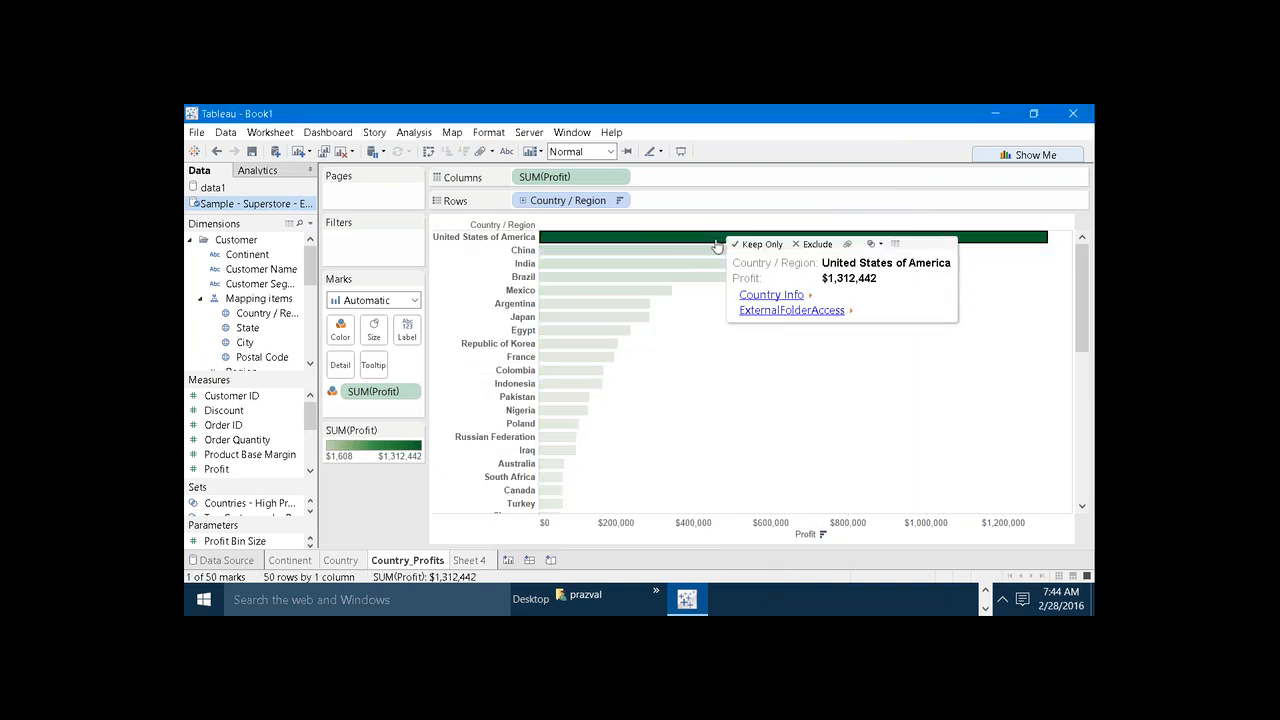
pyautogui.click(762, 311)
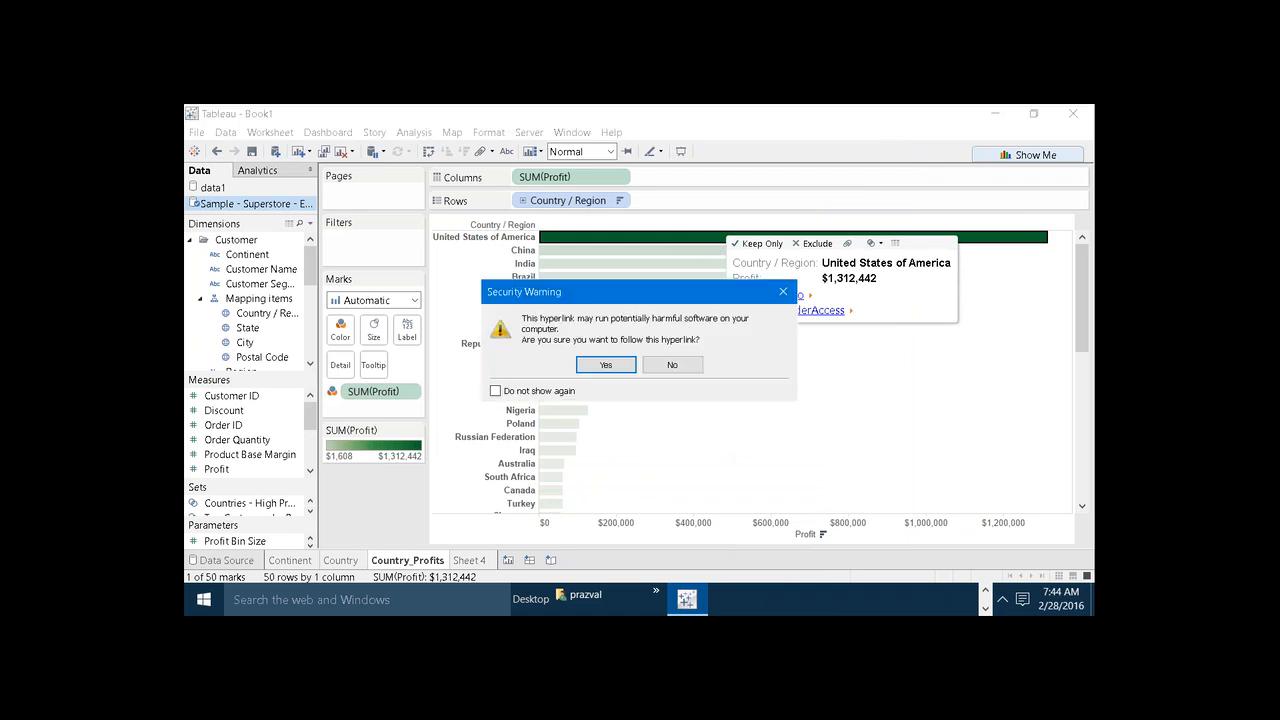
pyautogui.click(621, 366)
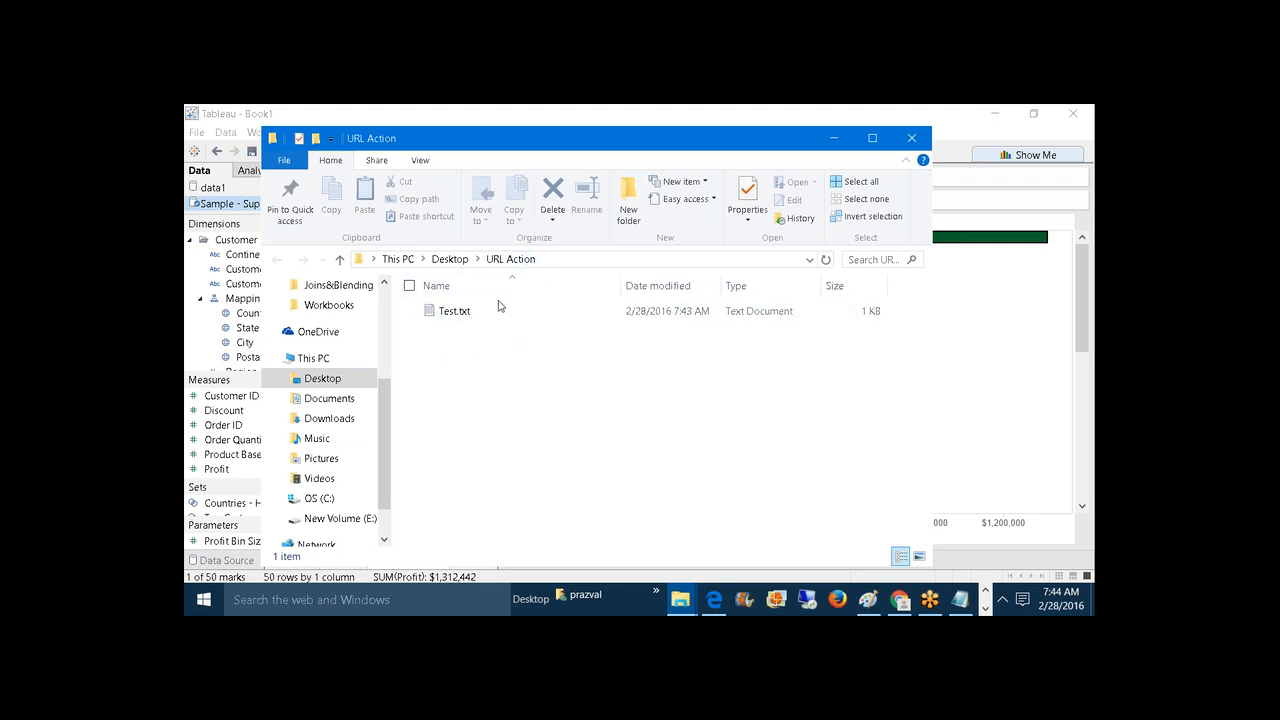
pyautogui.doubleClick(478, 311)
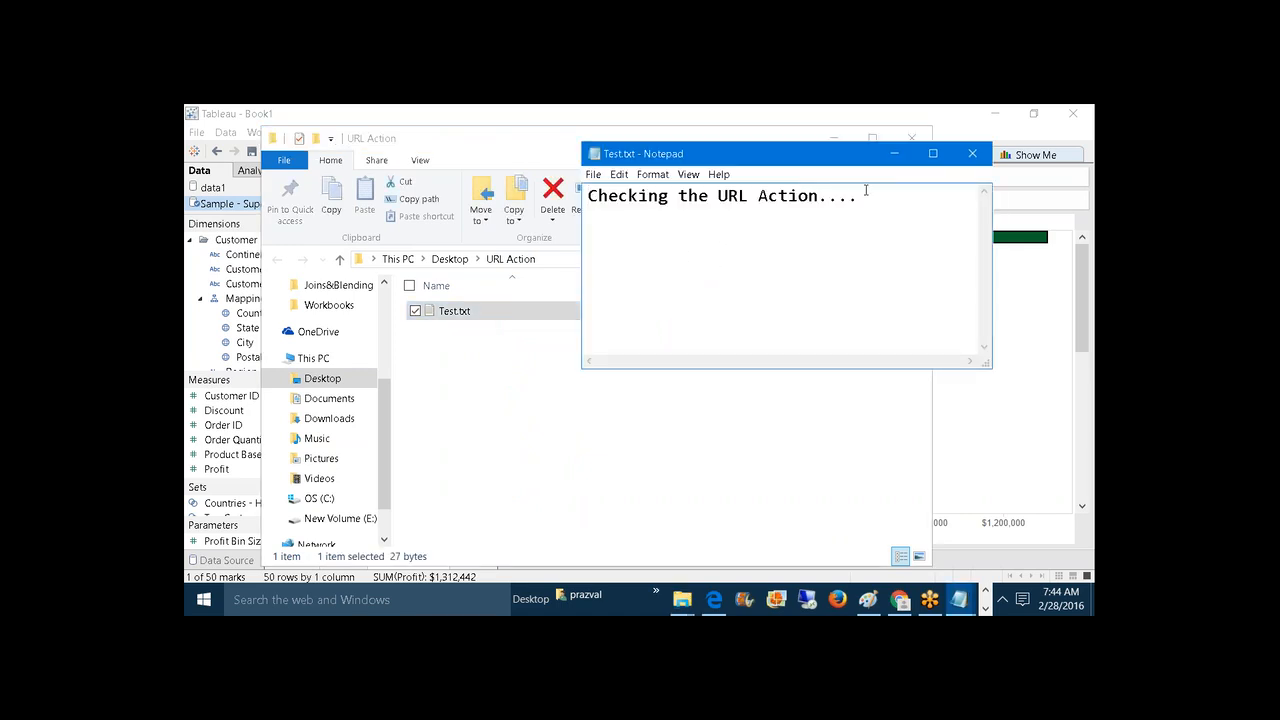
pyautogui.click(970, 155)
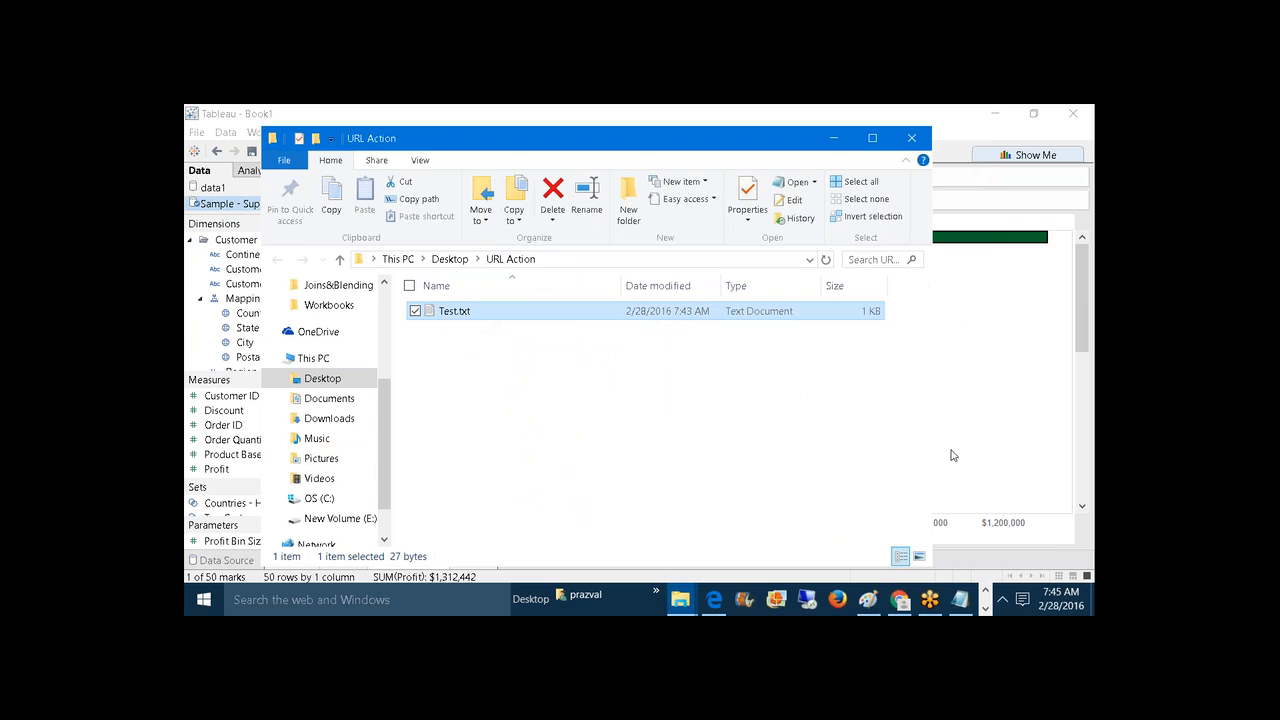
# - Switch to the Notepad notes and add "Task3:-" with "Connecting to the FTP Server", followed by the heading "Task4:-"
pyautogui.moveTo(959, 598)
pyautogui.click(949, 531)
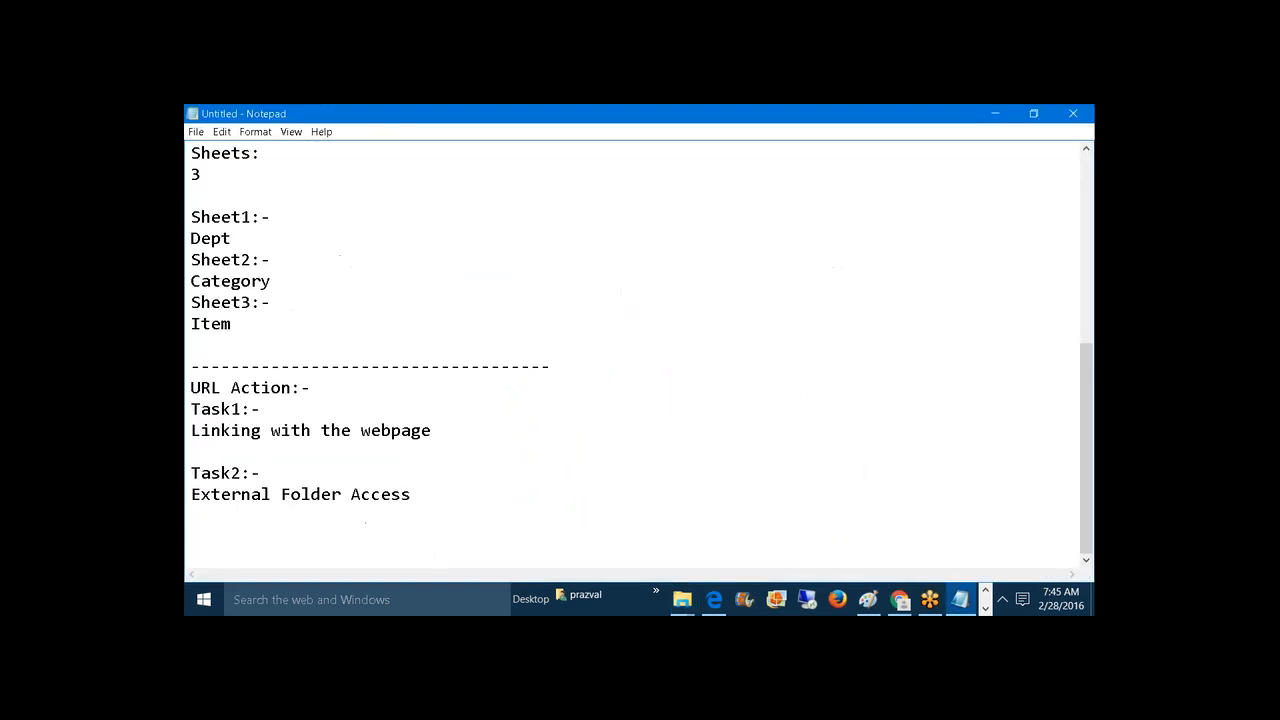
pyautogui.write('Task3:-')
pyautogui.press('Return')
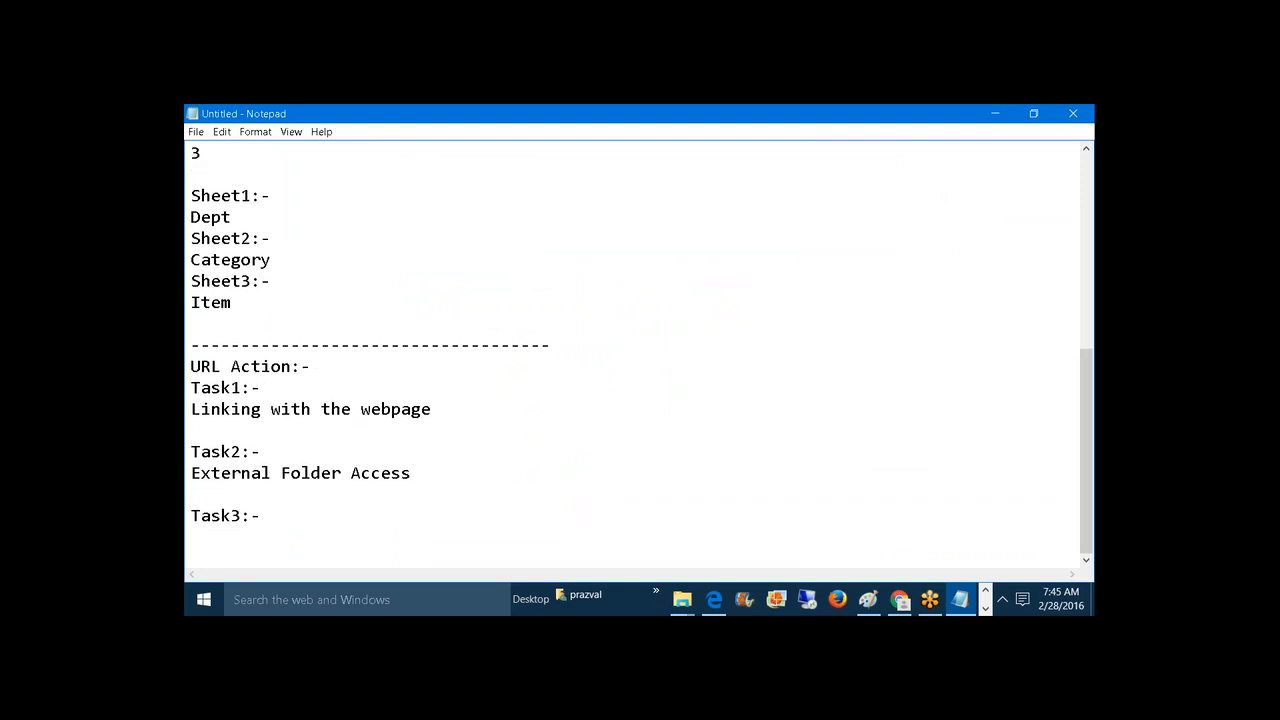
pyautogui.write('Connecting to the ')
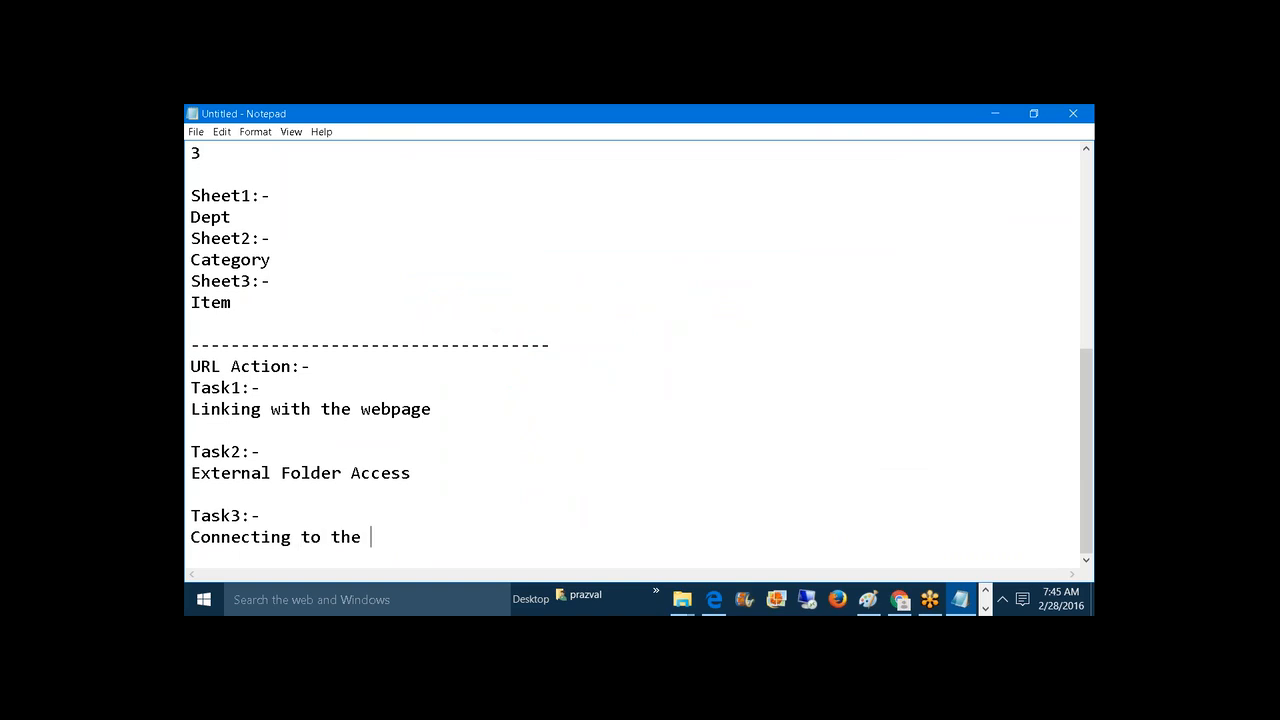
pyautogui.write('FTP Server')
pyautogui.press('Return')
pyautogui.press('Return')
pyautogui.write('Task4')
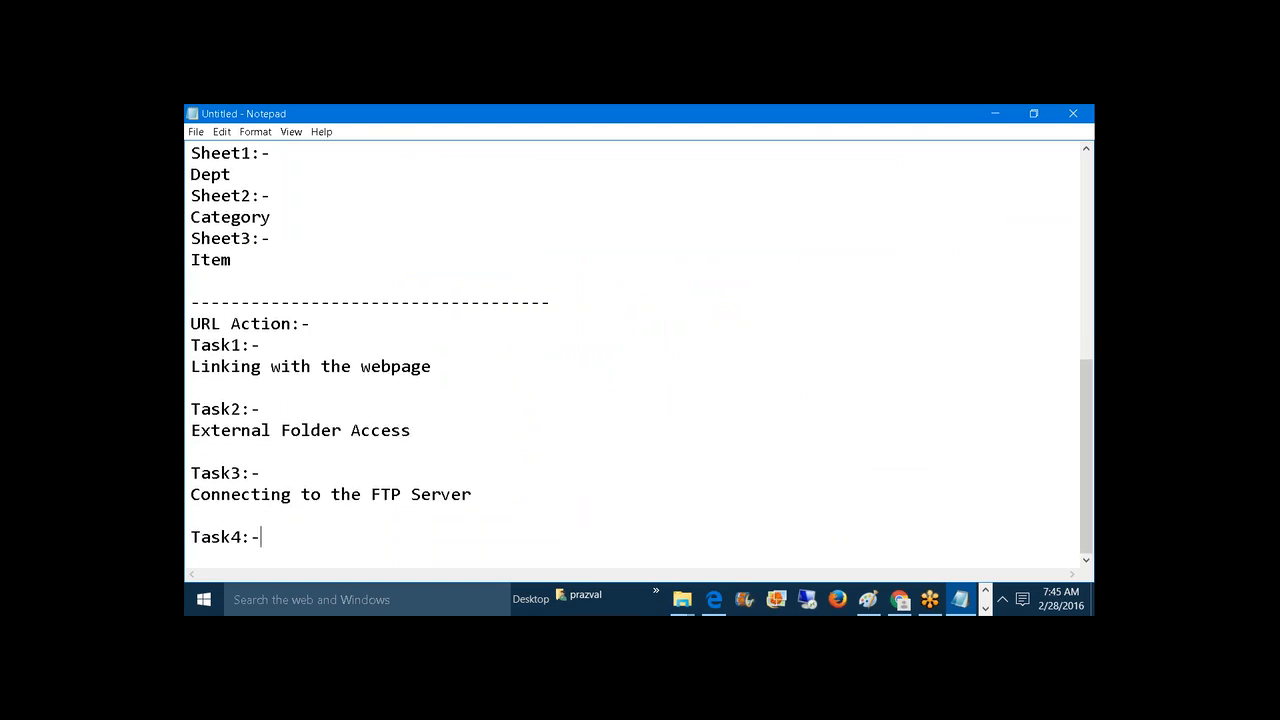
pyautogui.write(':-')
pyautogui.press('Return')
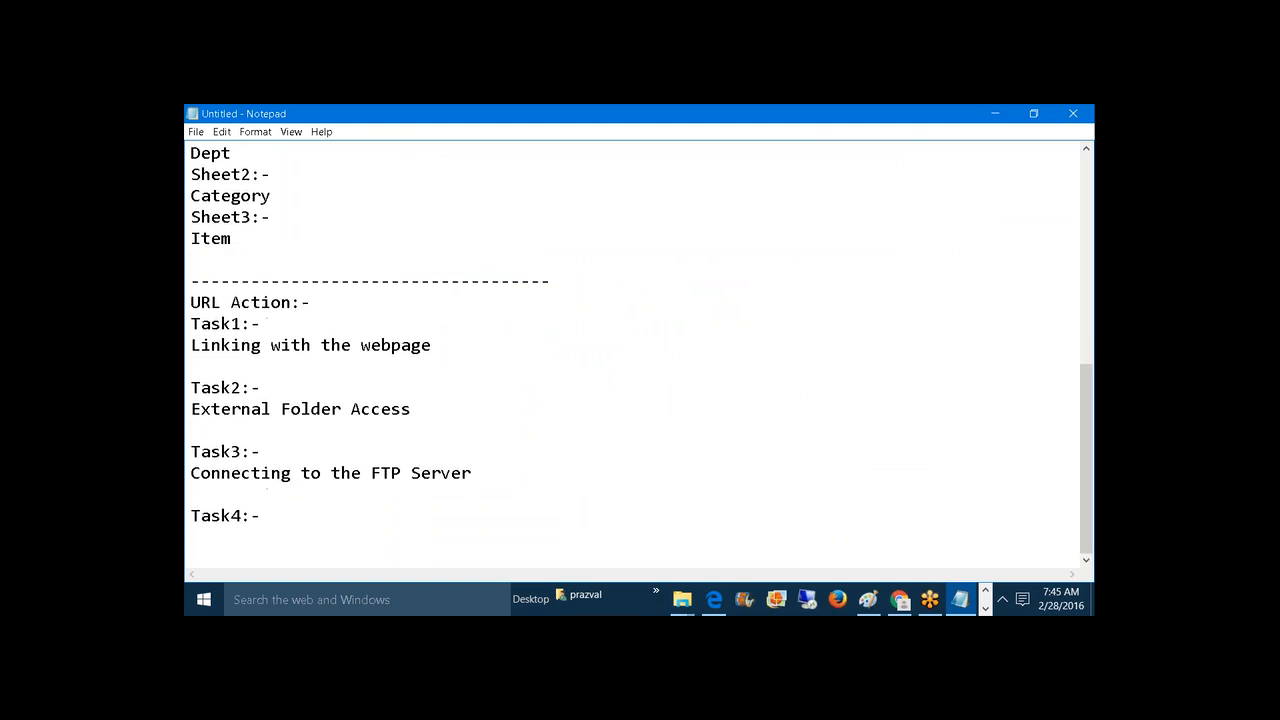
# - Connect the computer to the iBall Wi-Fi network and close the network list
pyautogui.click(1002, 599)
pyautogui.click(1011, 500)
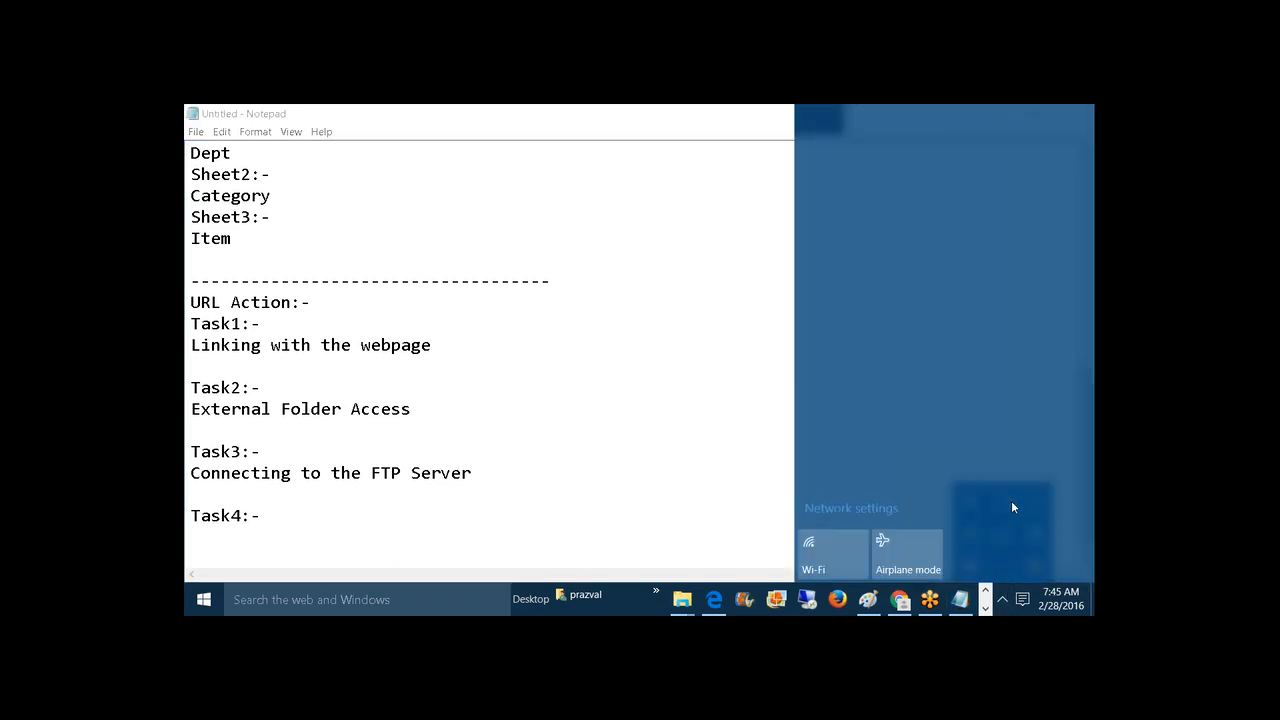
pyautogui.click(880, 183)
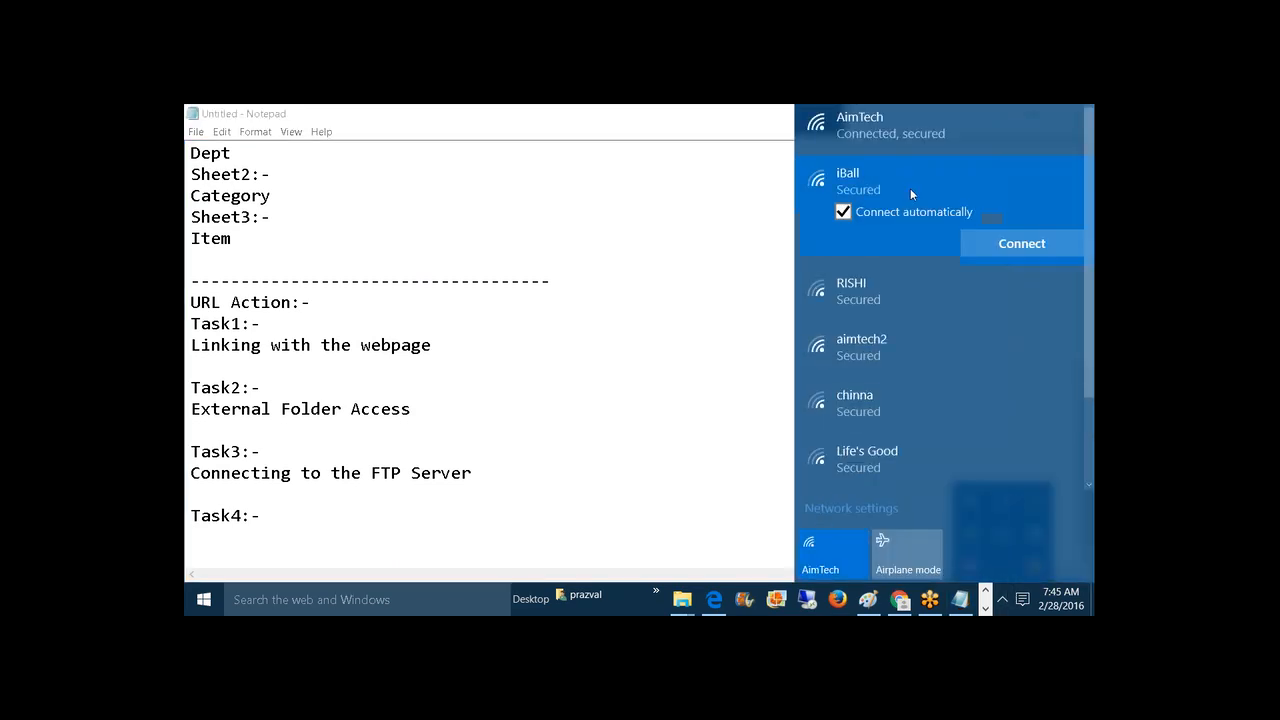
pyautogui.click(979, 242)
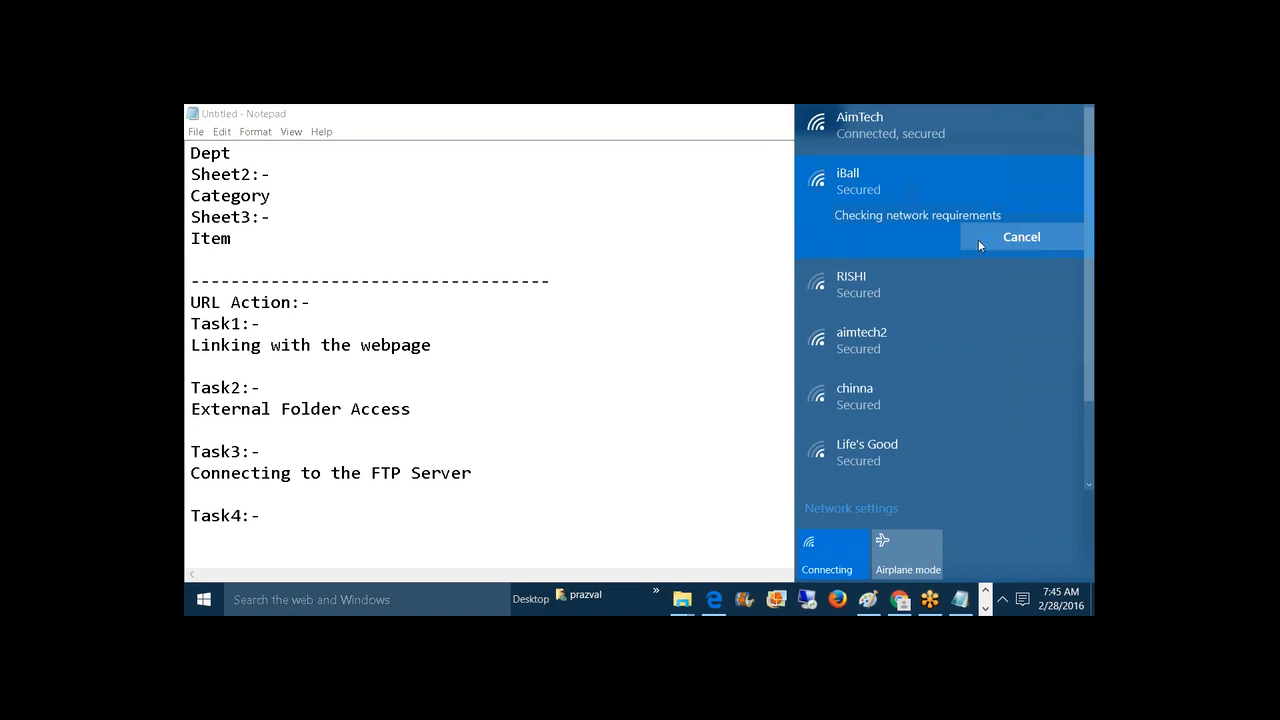
pyautogui.click(693, 203)
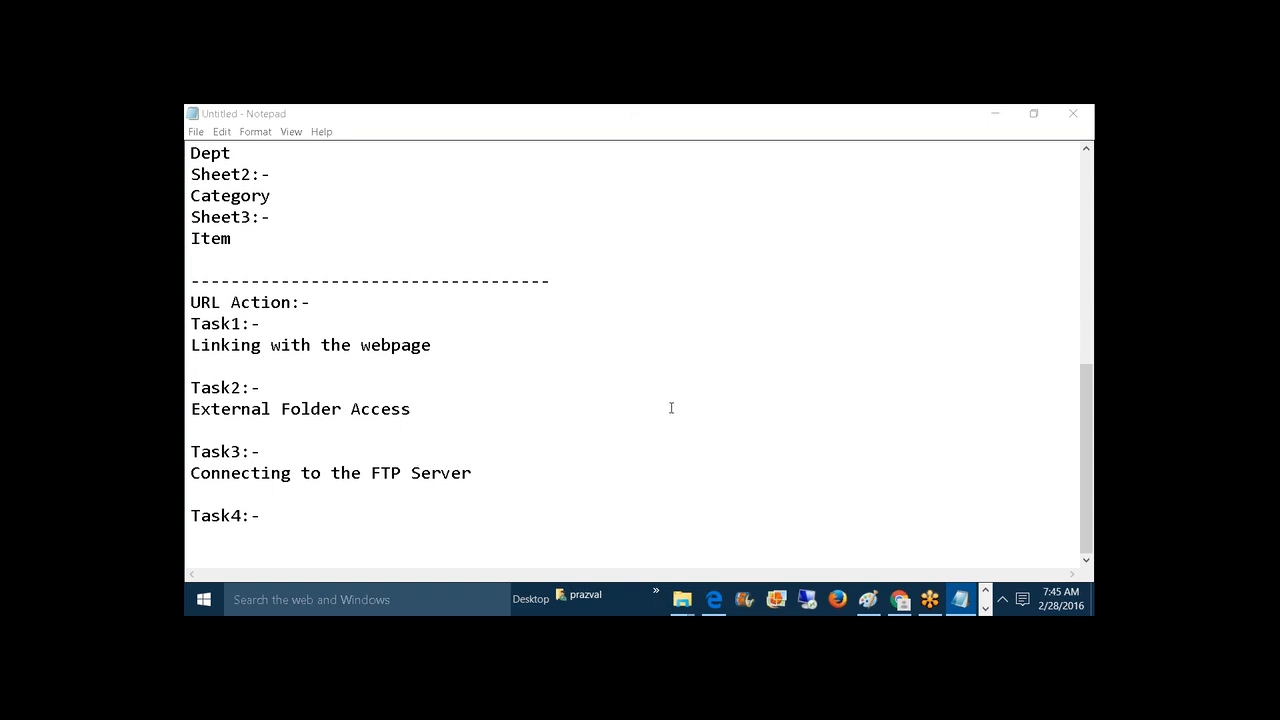
pyautogui.click(808, 600)
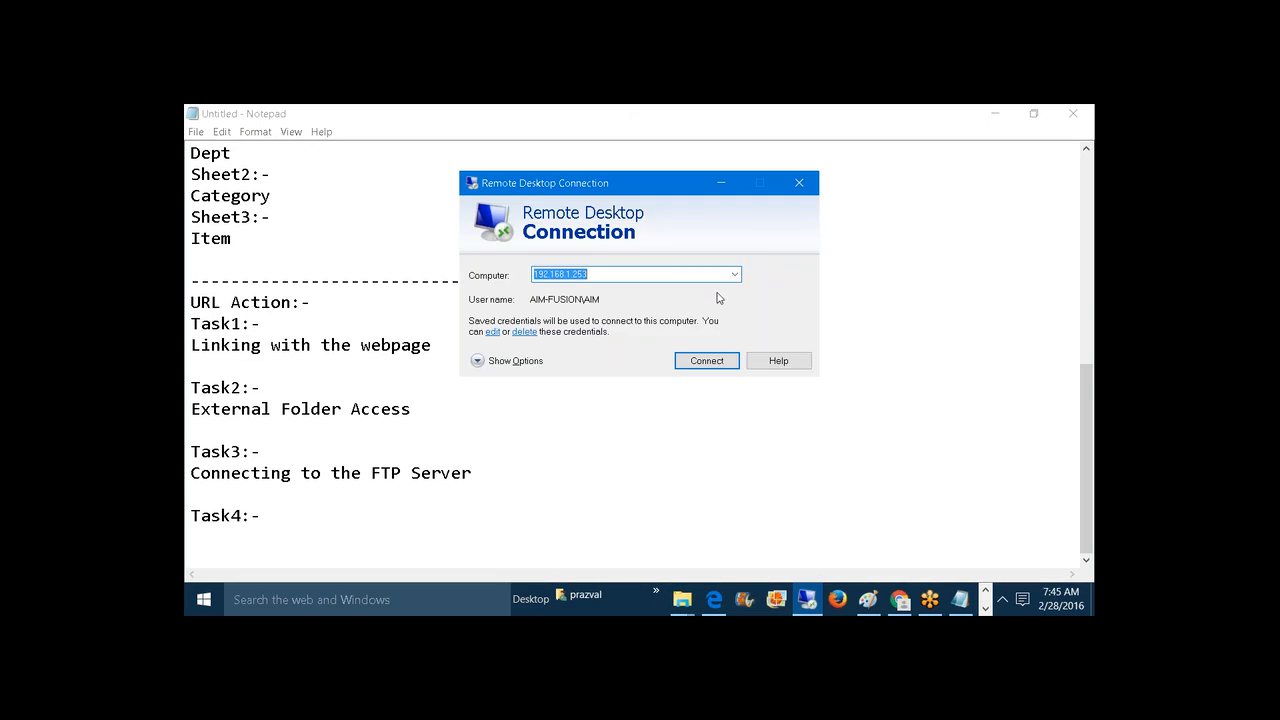
pyautogui.click(623, 114)
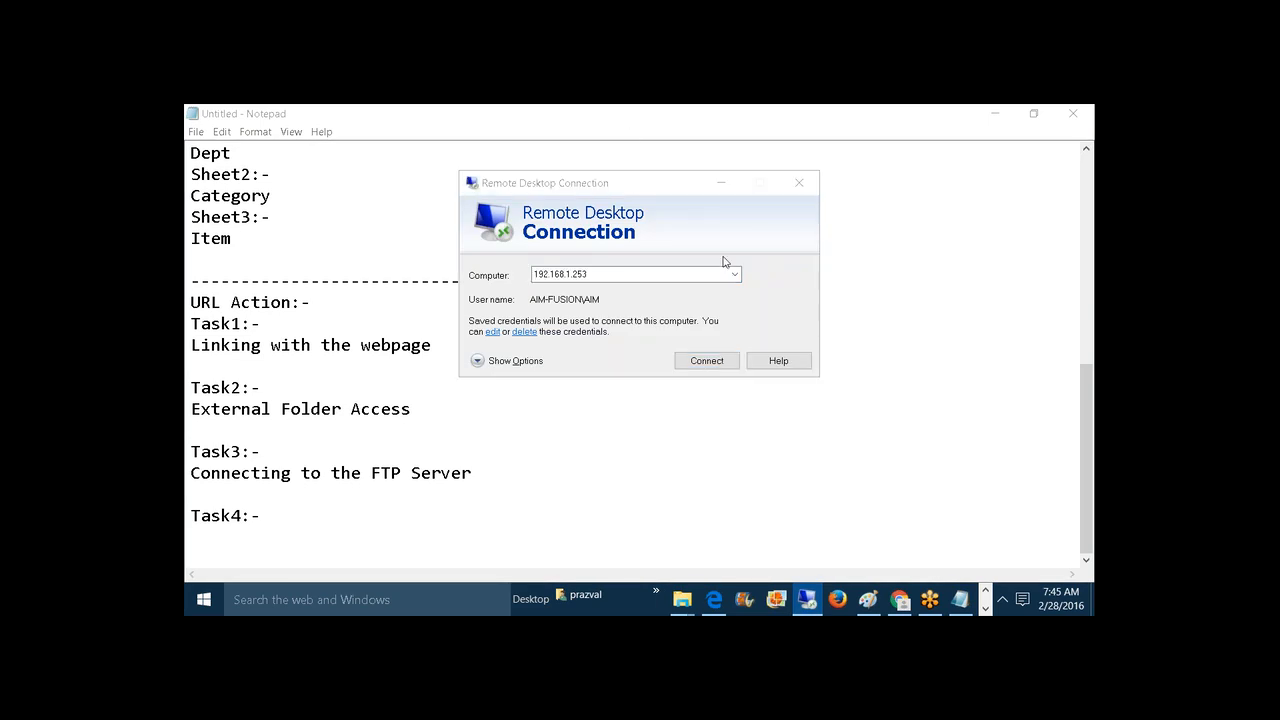
pyautogui.click(722, 360)
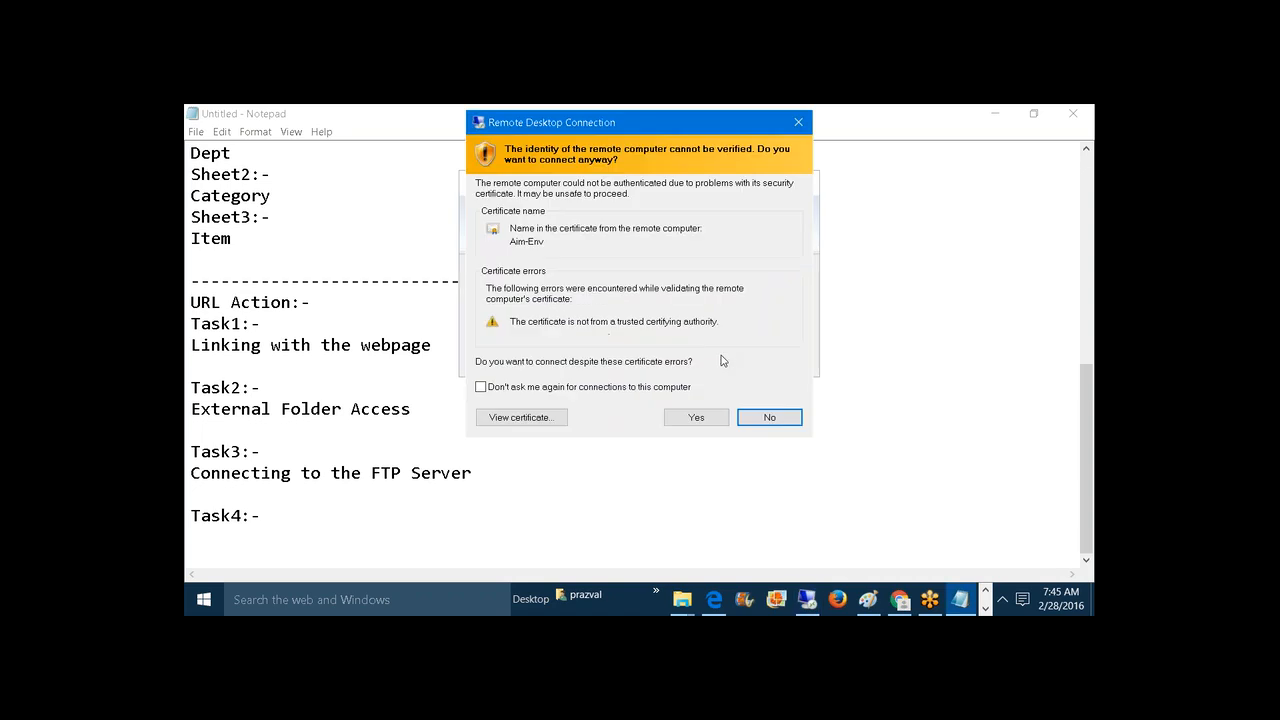
pyautogui.click(771, 416)
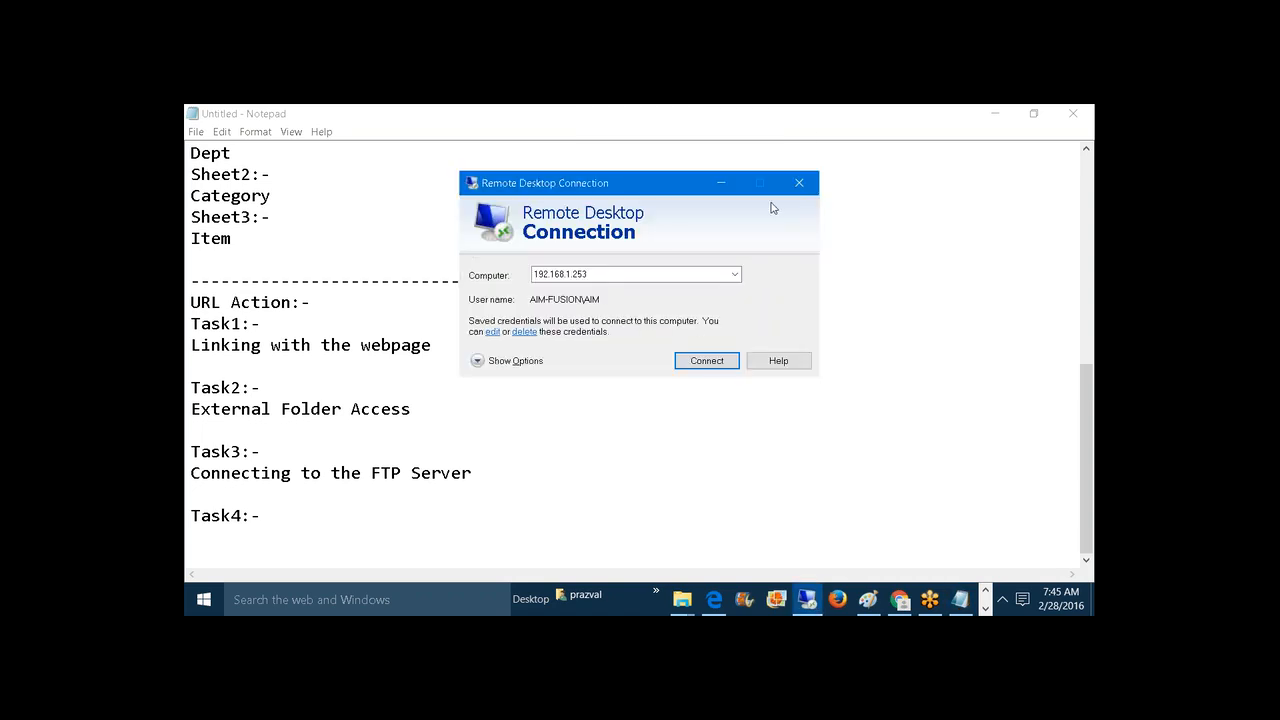
pyautogui.click(801, 184)
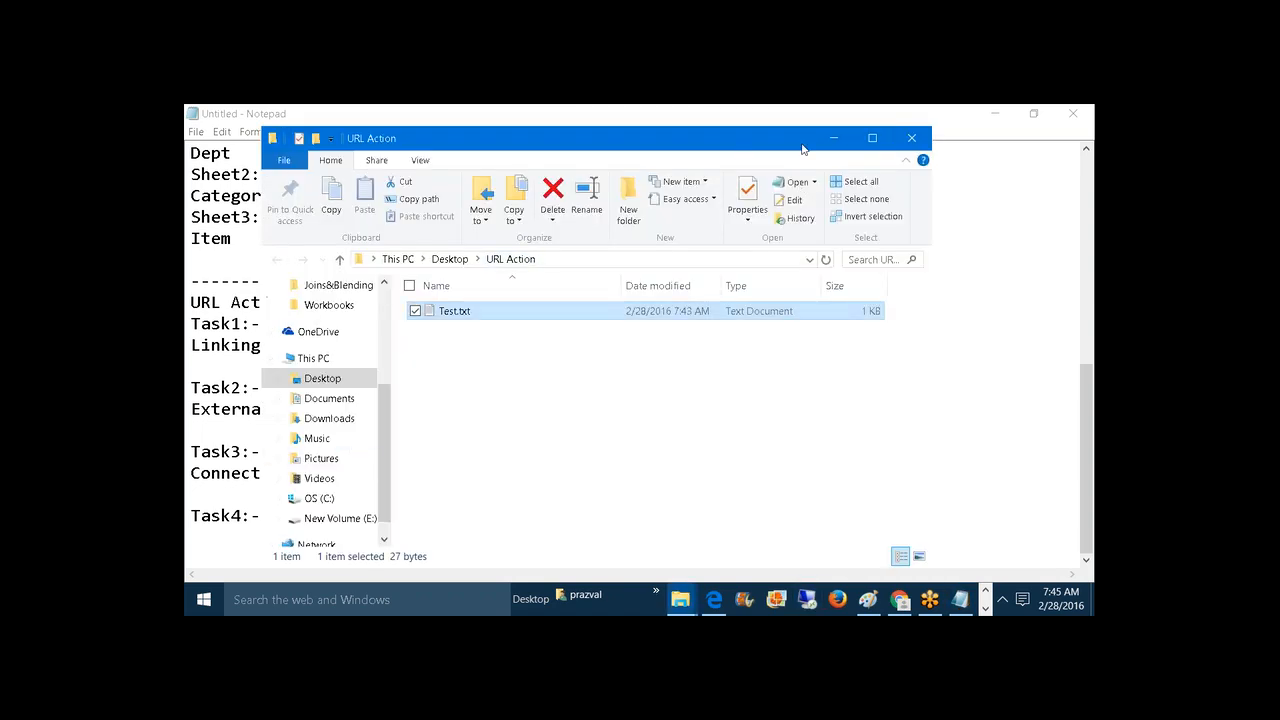
# - Minimize the URL Action folder window and switch back to Tableau's Country_Profits worksheet
pyautogui.click(834, 138)
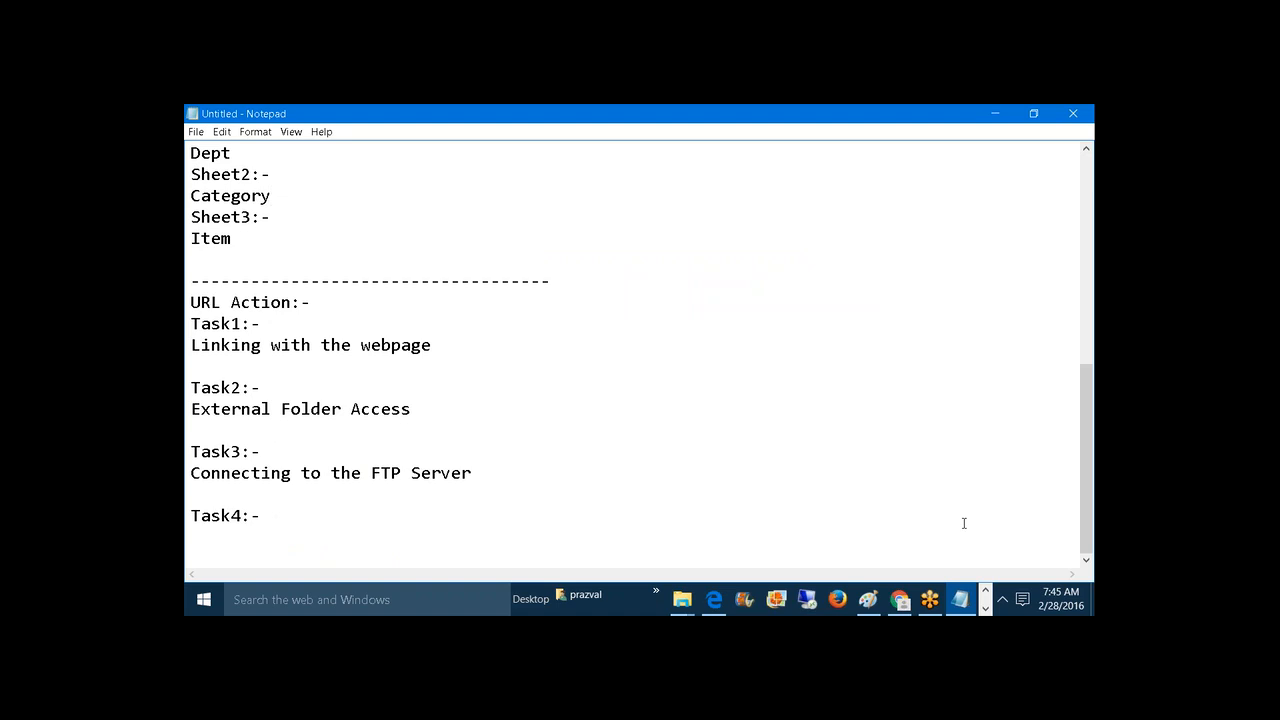
pyautogui.click(985, 608)
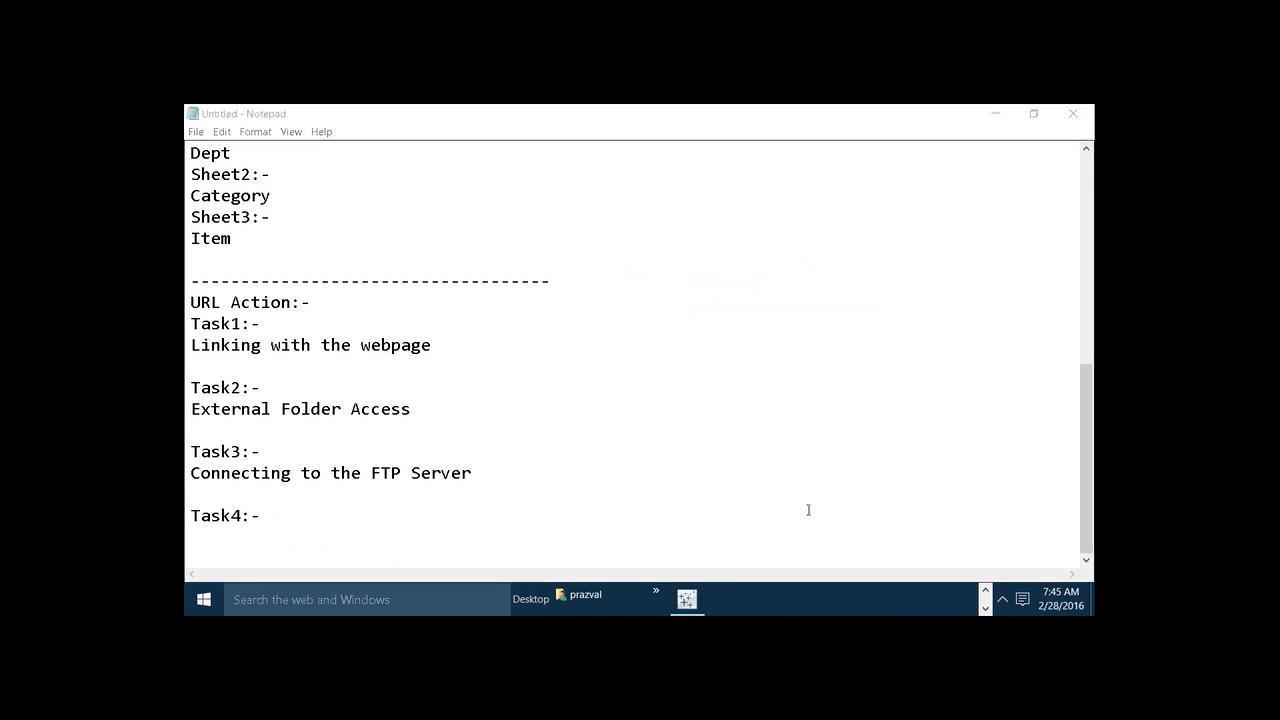
pyautogui.click(686, 598)
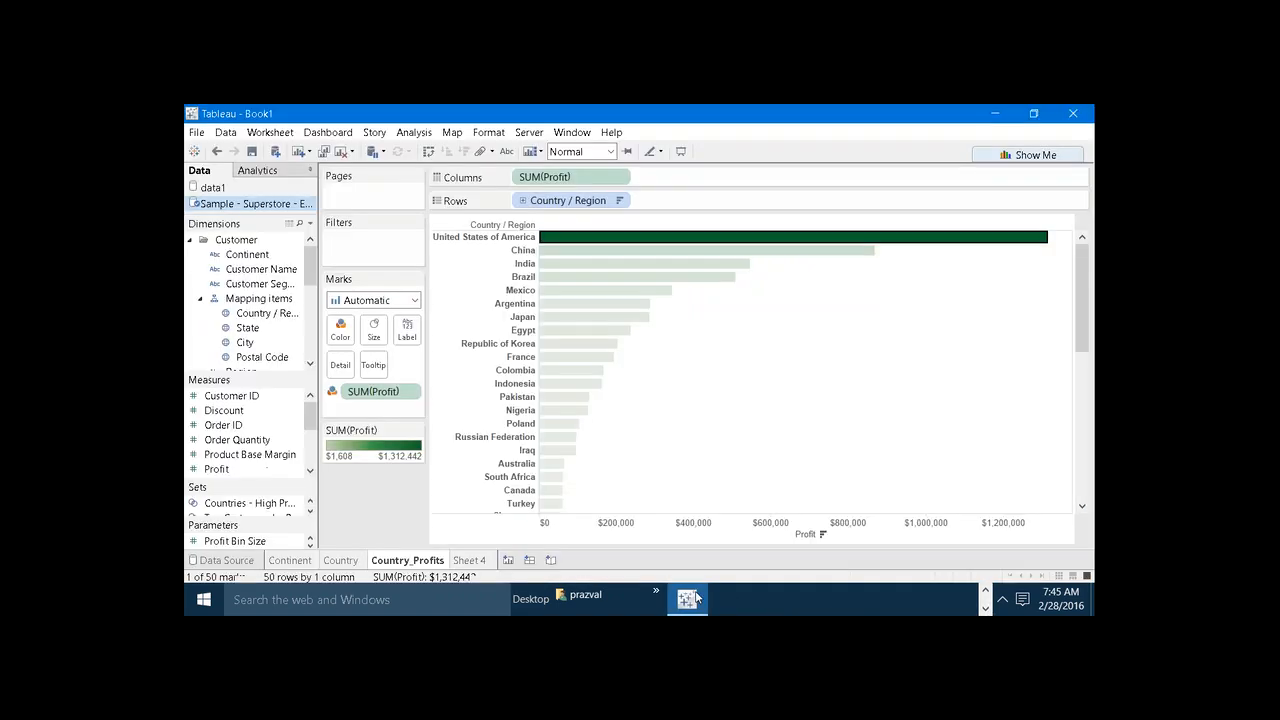
# - Add a new URL action to the workbook and name it "FTP Access"
pyautogui.click(283, 136)
pyautogui.click(296, 228)
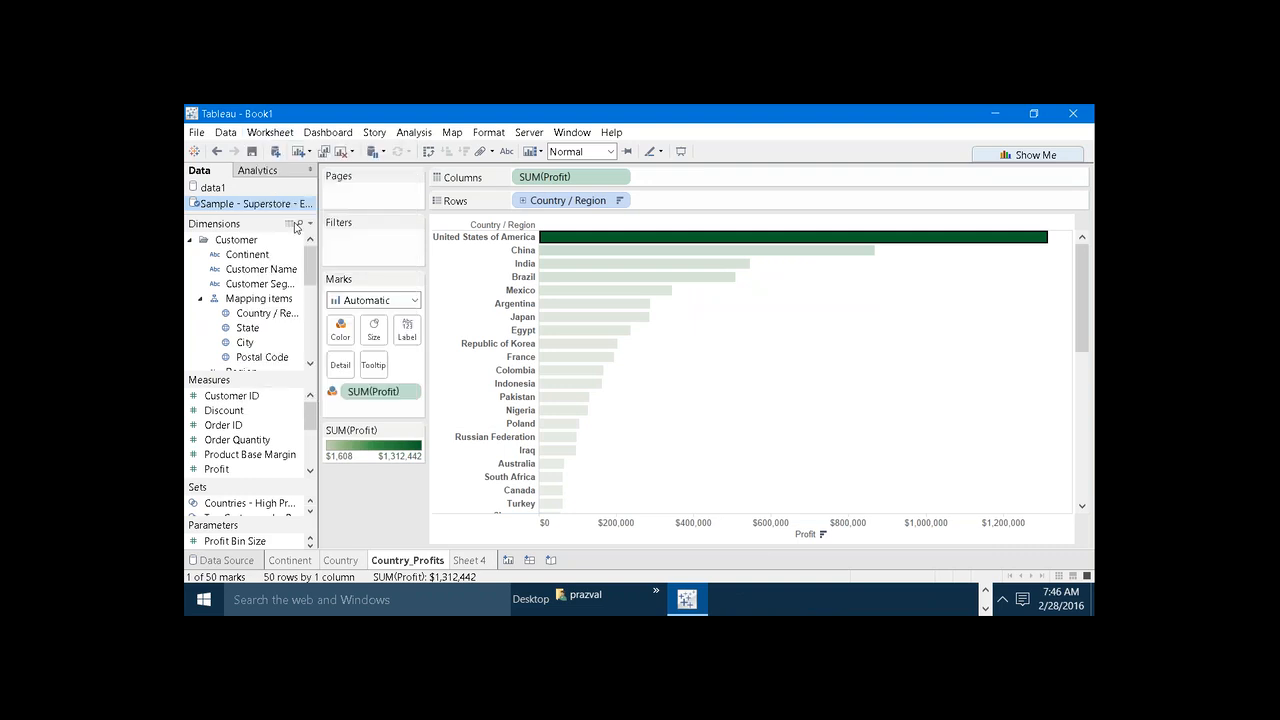
pyautogui.click(489, 410)
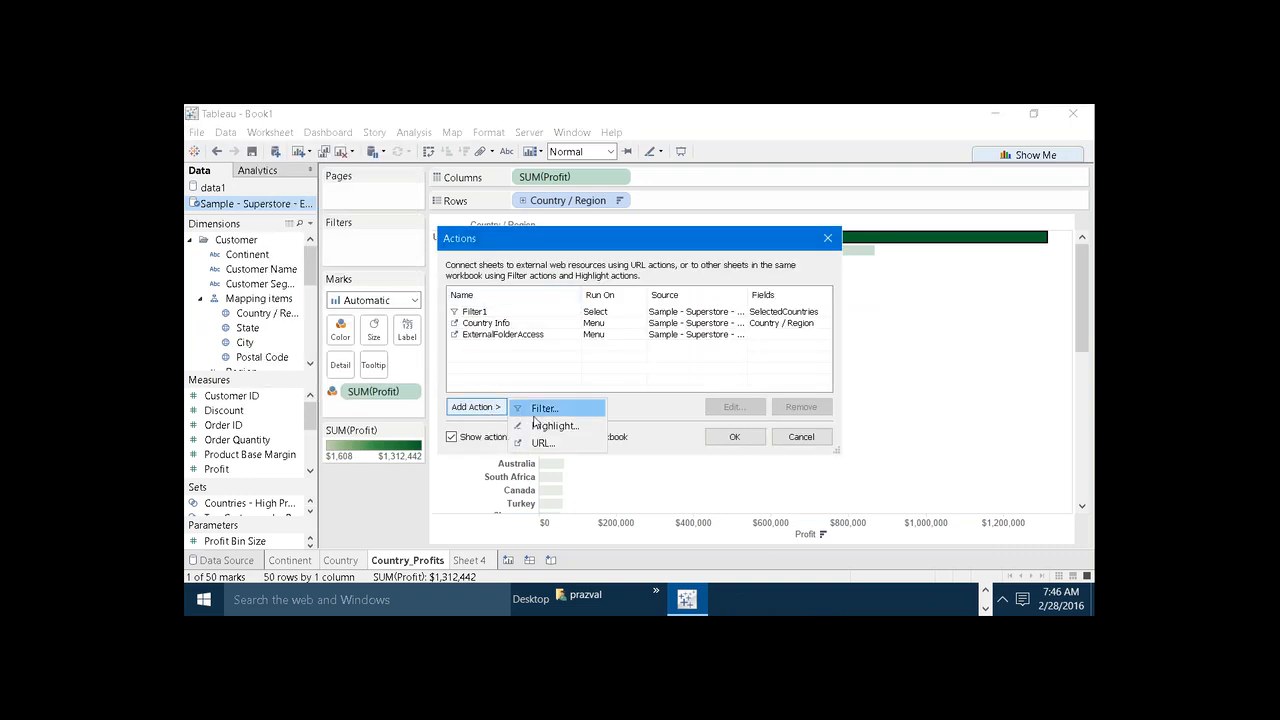
pyautogui.click(540, 443)
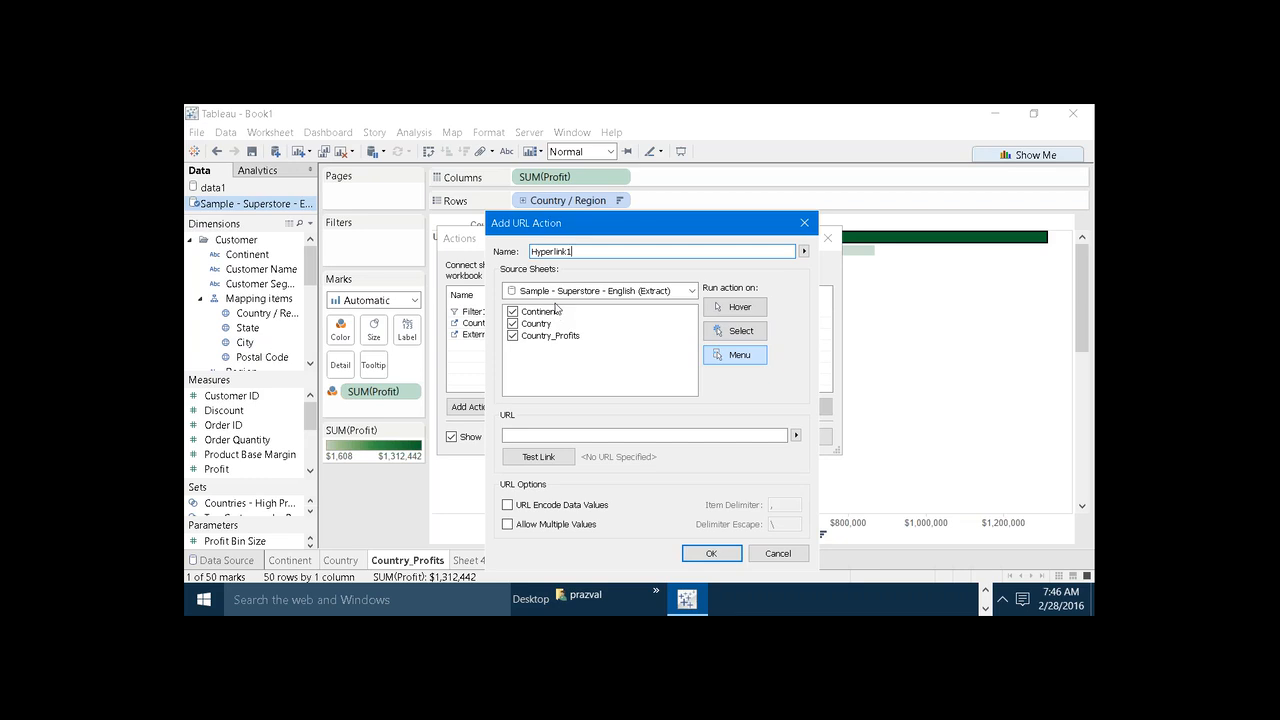
pyautogui.press('BackSpace')
pyautogui.press('BackSpace')
pyautogui.press('BackSpace')
pyautogui.press('BackSpace')
pyautogui.press('BackSpace')
pyautogui.press('BackSpace')
pyautogui.press('BackSpace')
pyautogui.press('BackSpace')
pyautogui.press('BackSpace')
pyautogui.press('BackSpace')
pyautogui.write('FTP Access')
# - Set the FTP Access action's URL to ftp://192.168.1.253:46 and save the workbook's actions
pyautogui.click(505, 435)
pyautogui.write('f')
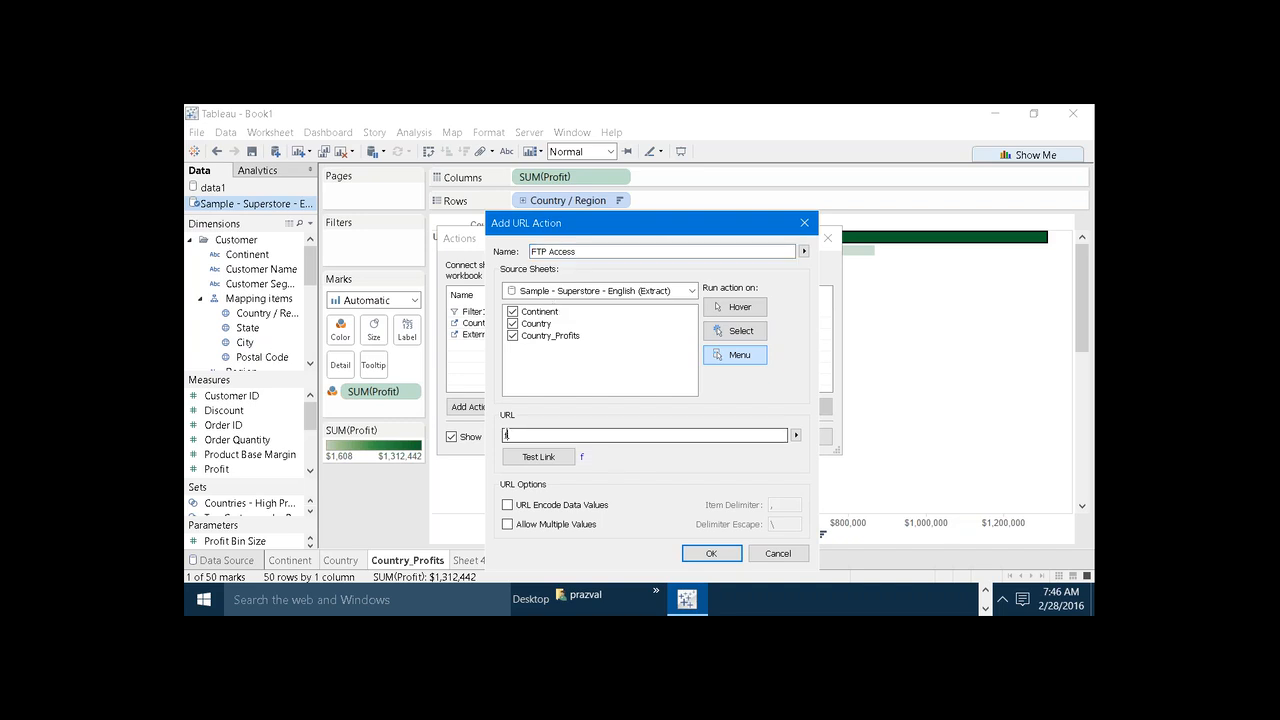
pyautogui.write('/192.168.1.253:')
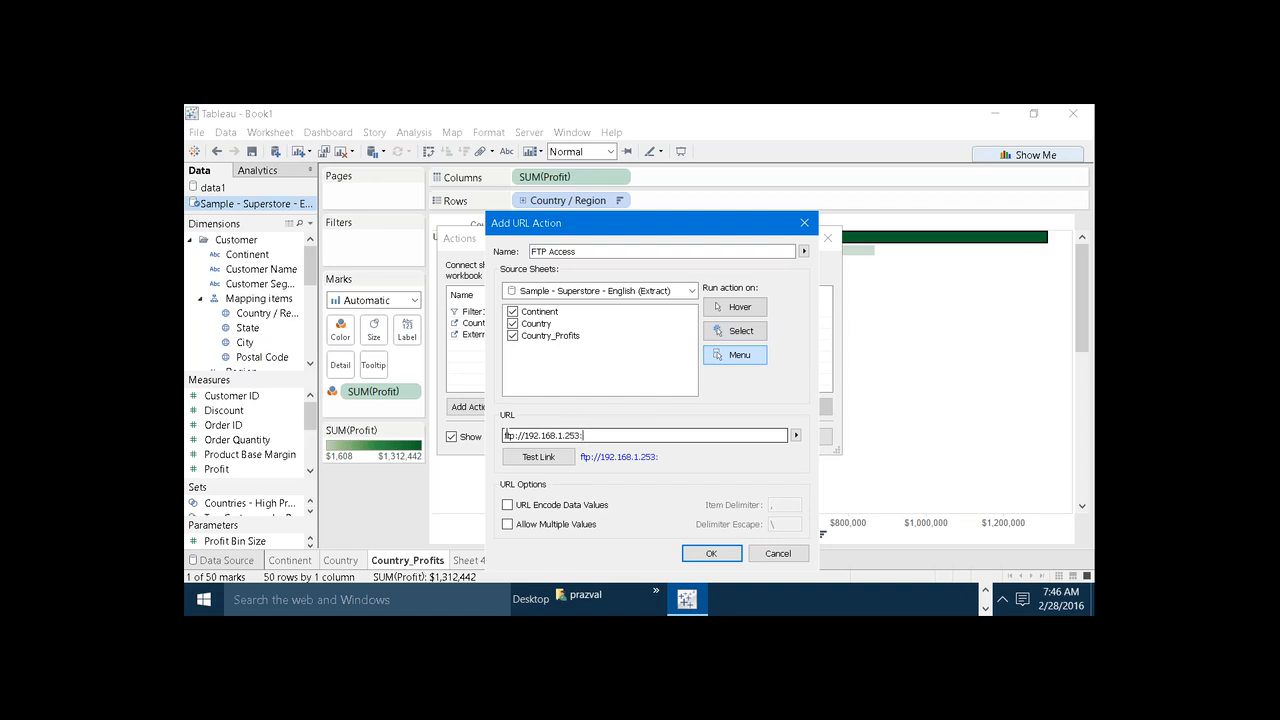
pyautogui.write('46')
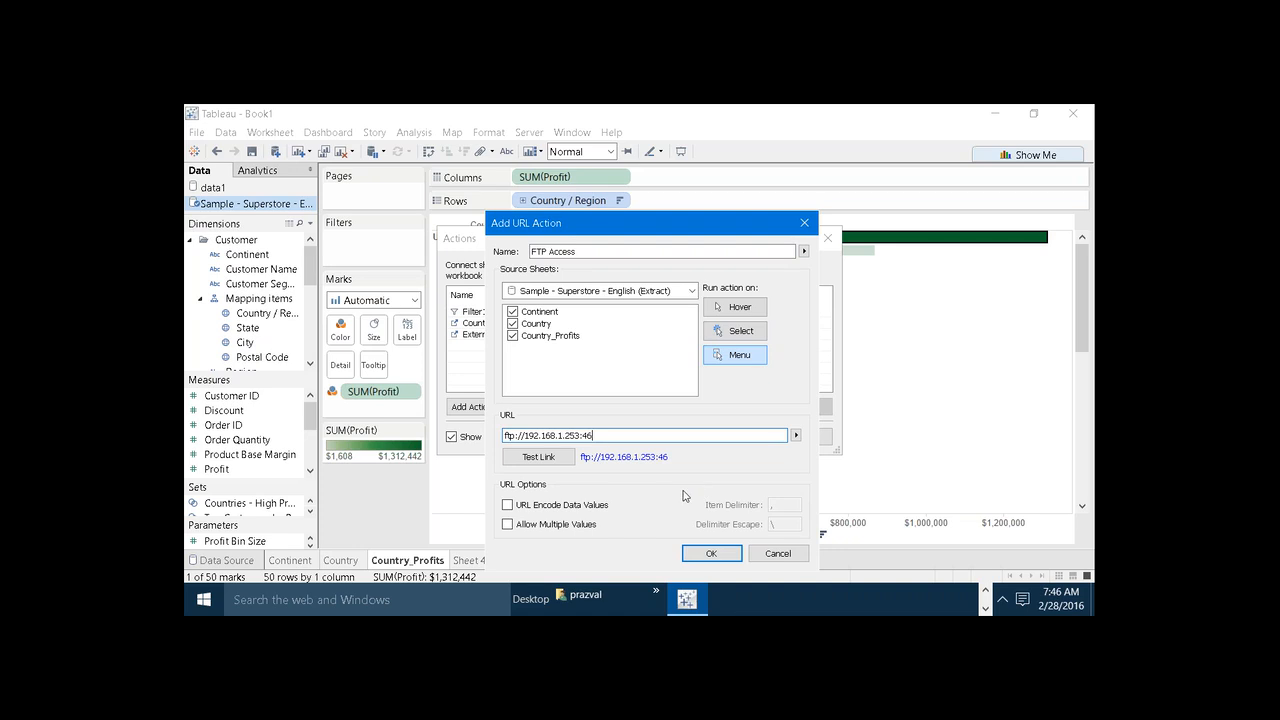
pyautogui.click(703, 555)
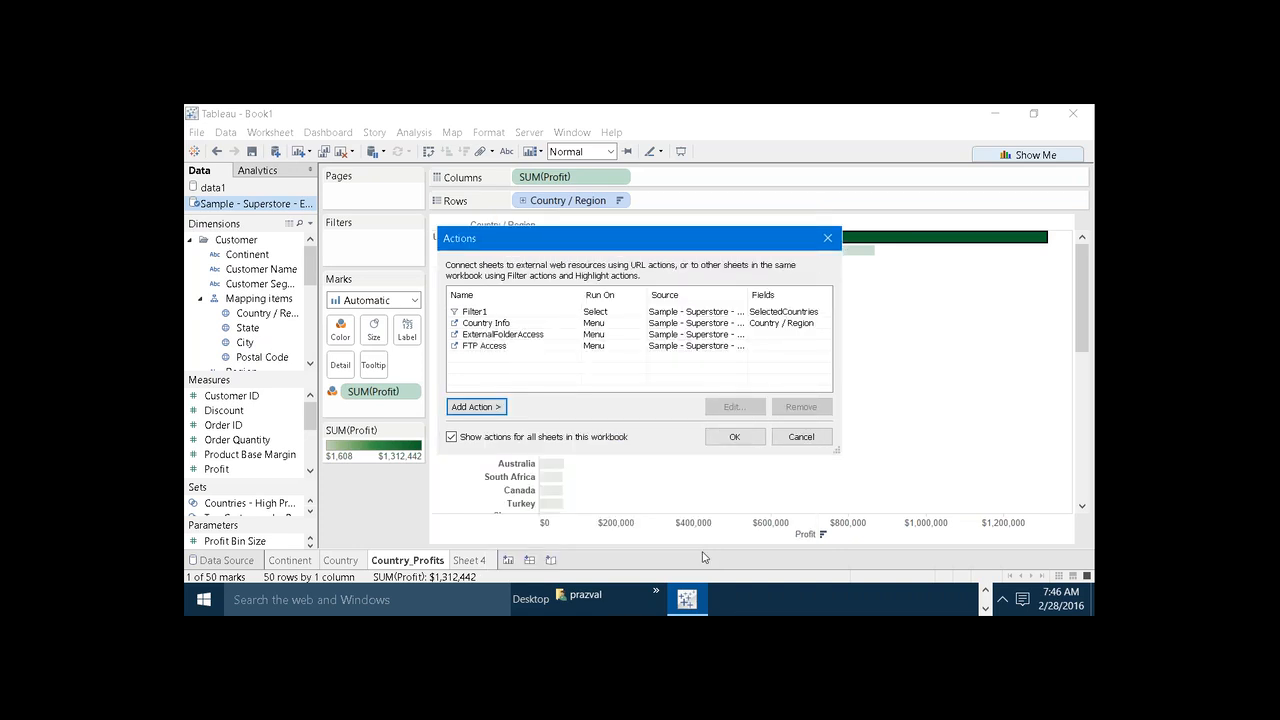
pyautogui.click(740, 437)
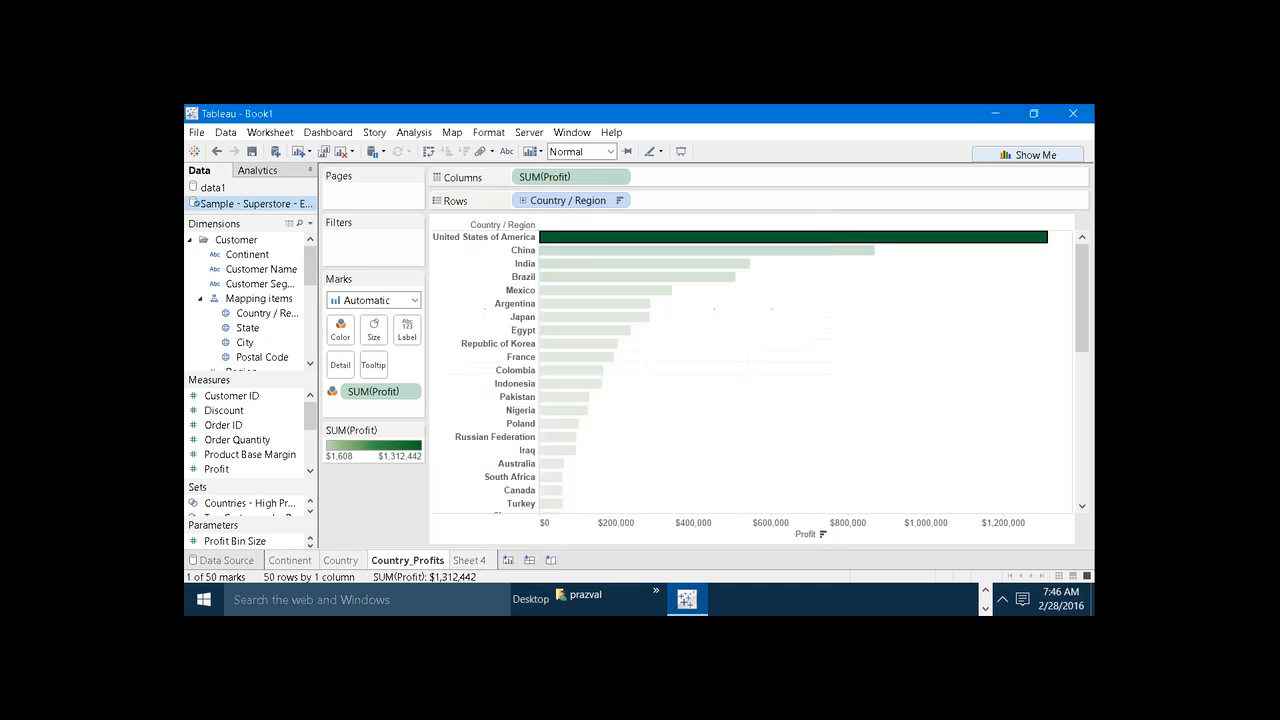
# - Run the FTP Access action from the China bar and open the link in Google Chrome
pyautogui.click(853, 247)
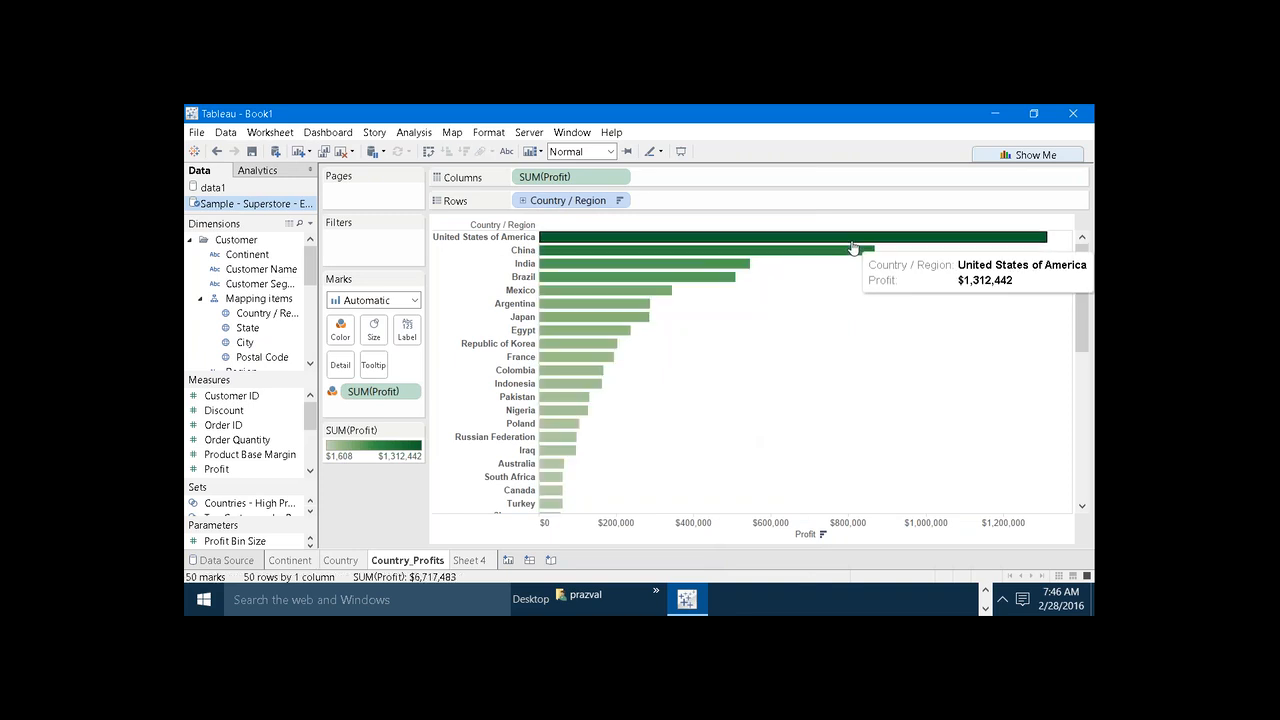
pyautogui.click(792, 253)
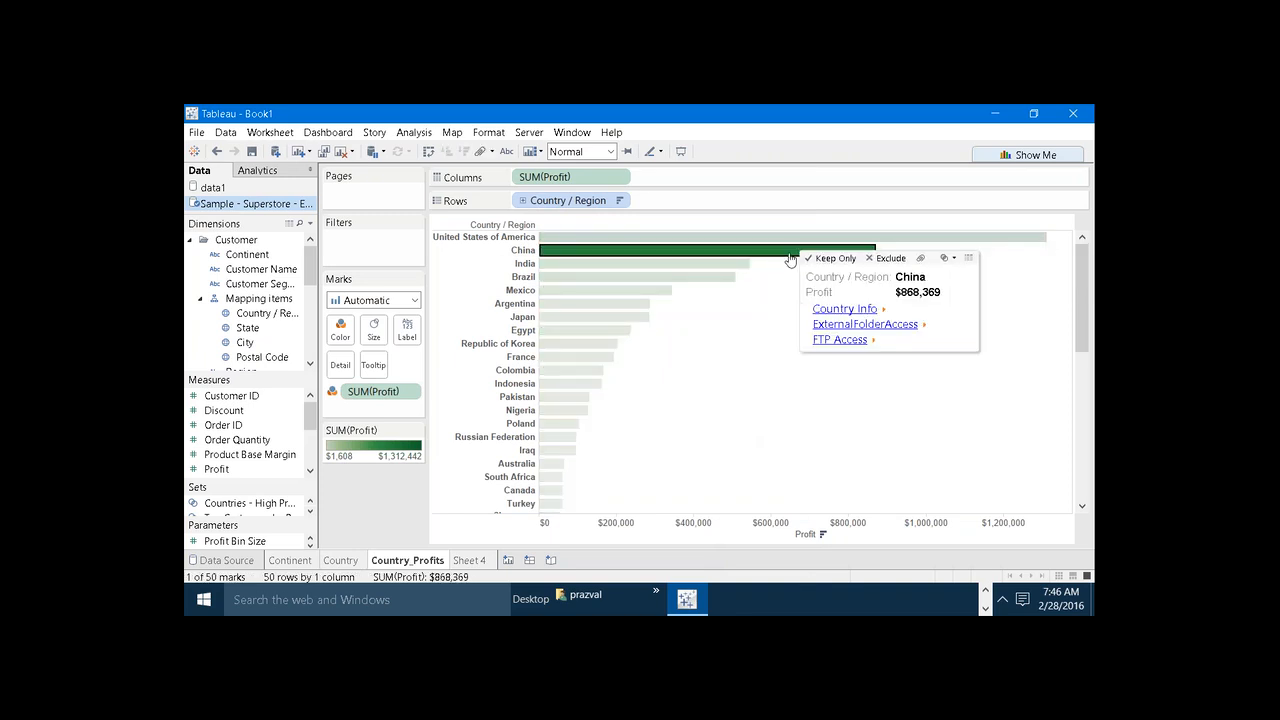
pyautogui.click(830, 341)
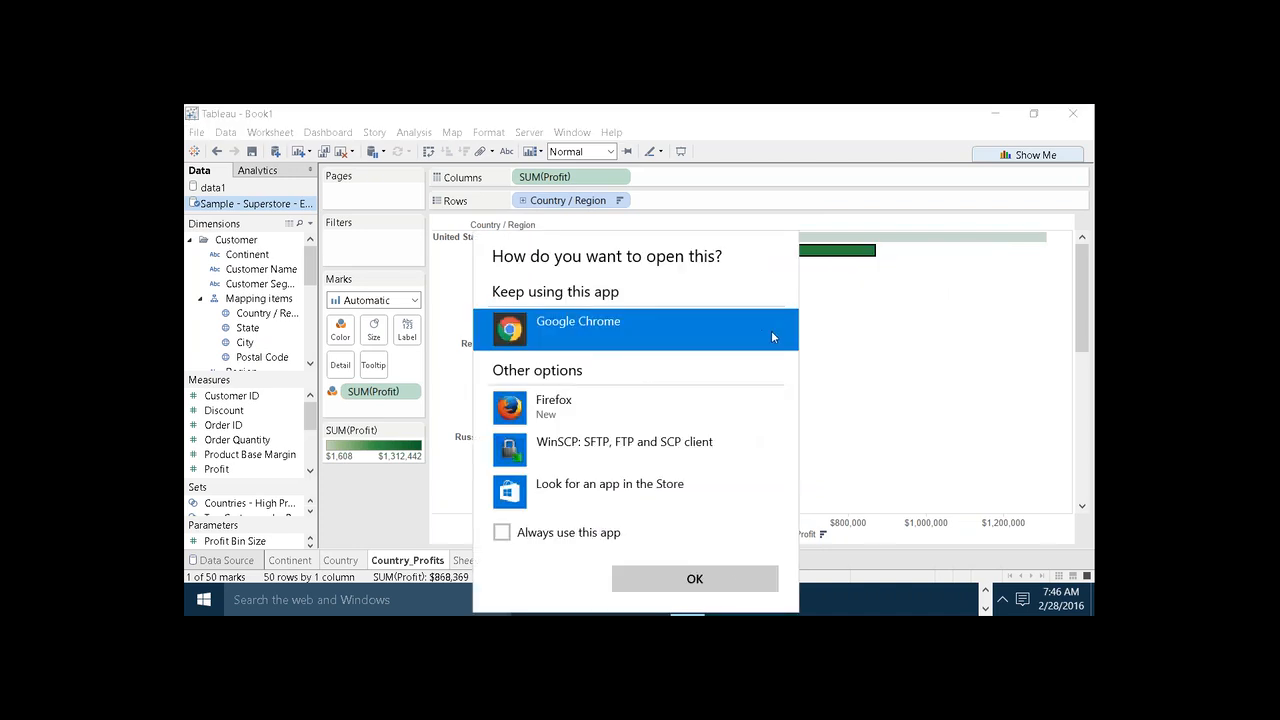
pyautogui.click(738, 578)
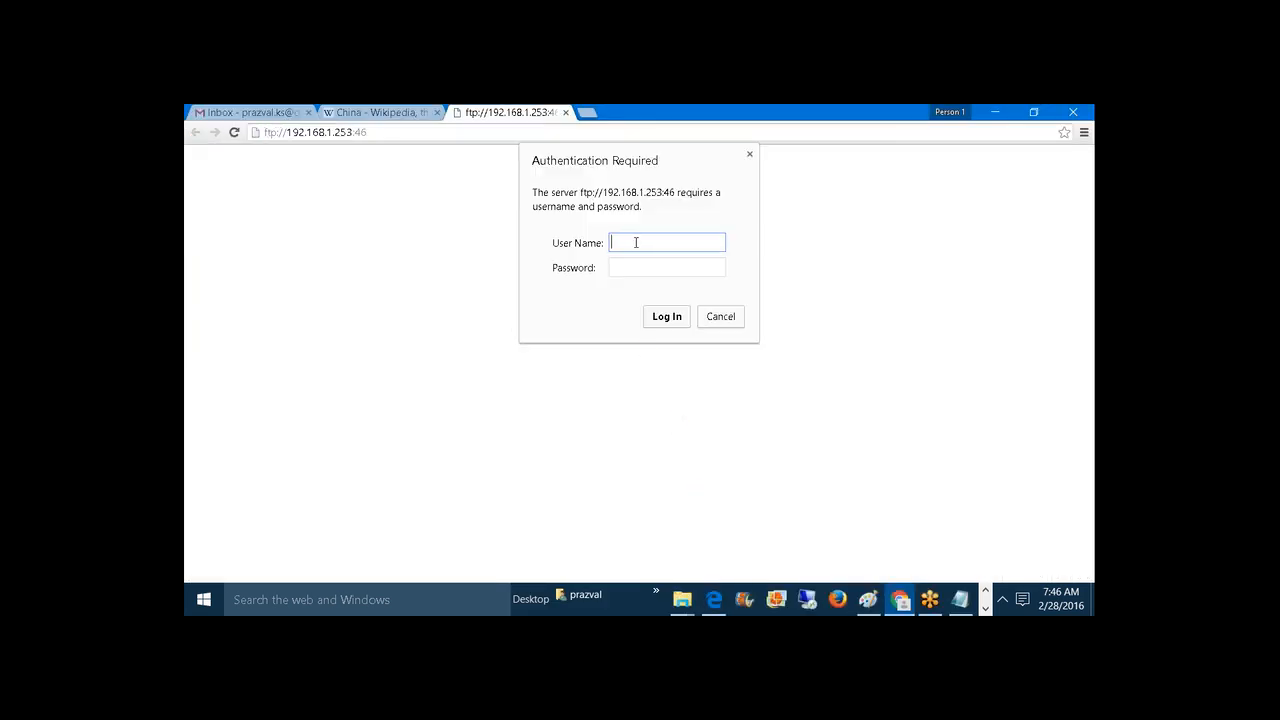
# - Log in to the FTP server by entering the account user name and the password
pyautogui.write('AIMODIFTP')
pyautogui.press('Tab')
pyautogui.write('aaaaaaaaa')
pyautogui.press('Return')
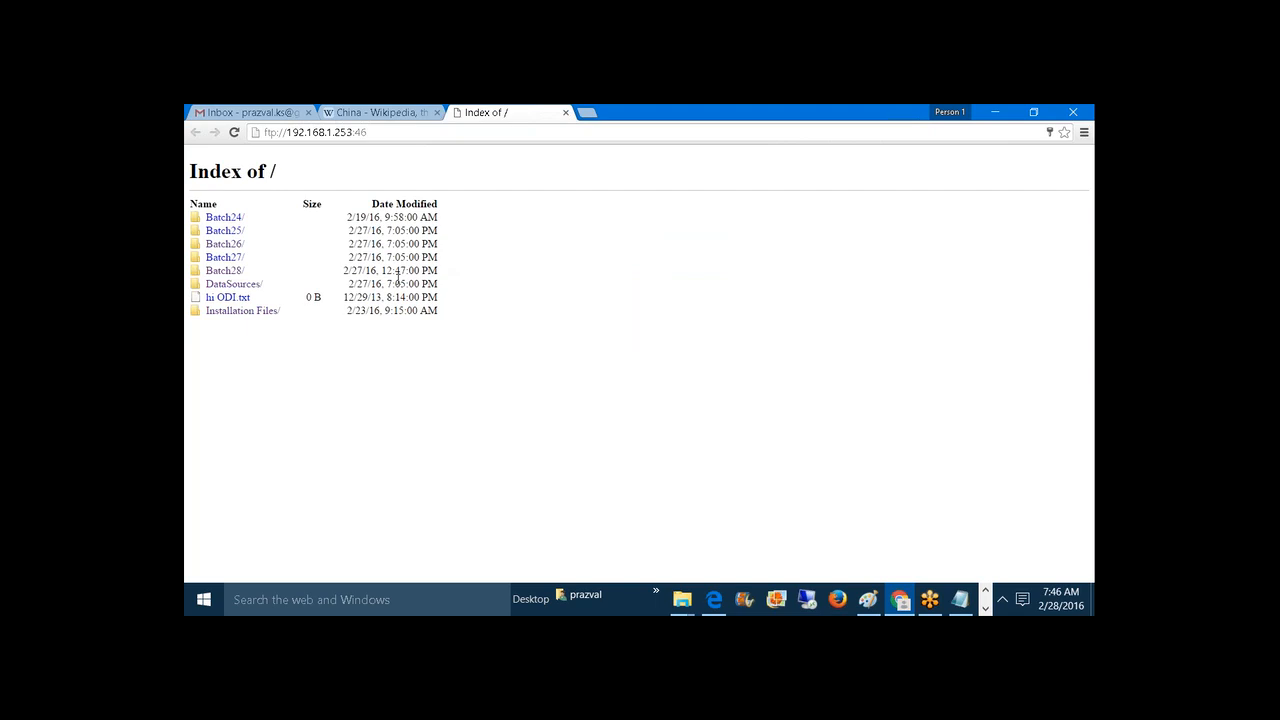
# - Browse the DataSources, Installation Files, Batch27 and Batch28 folders on the FTP server, returning to the root index after each
pyautogui.click(230, 285)
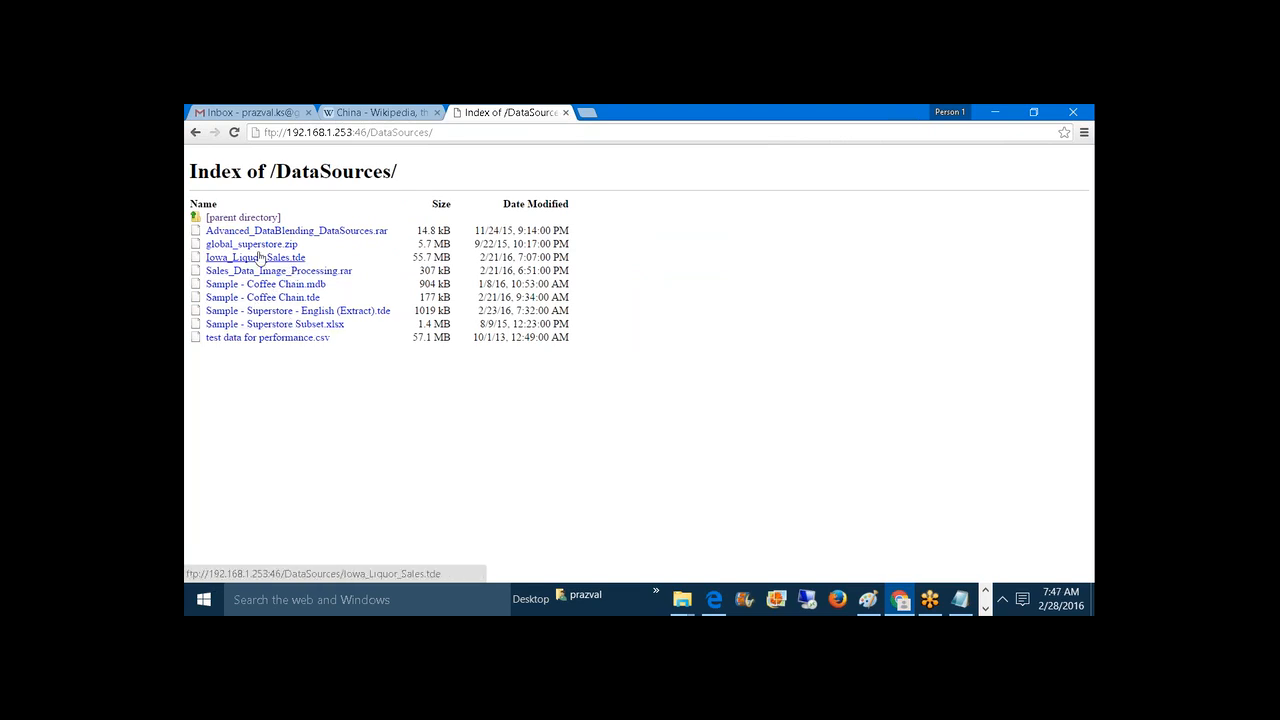
pyautogui.click(196, 133)
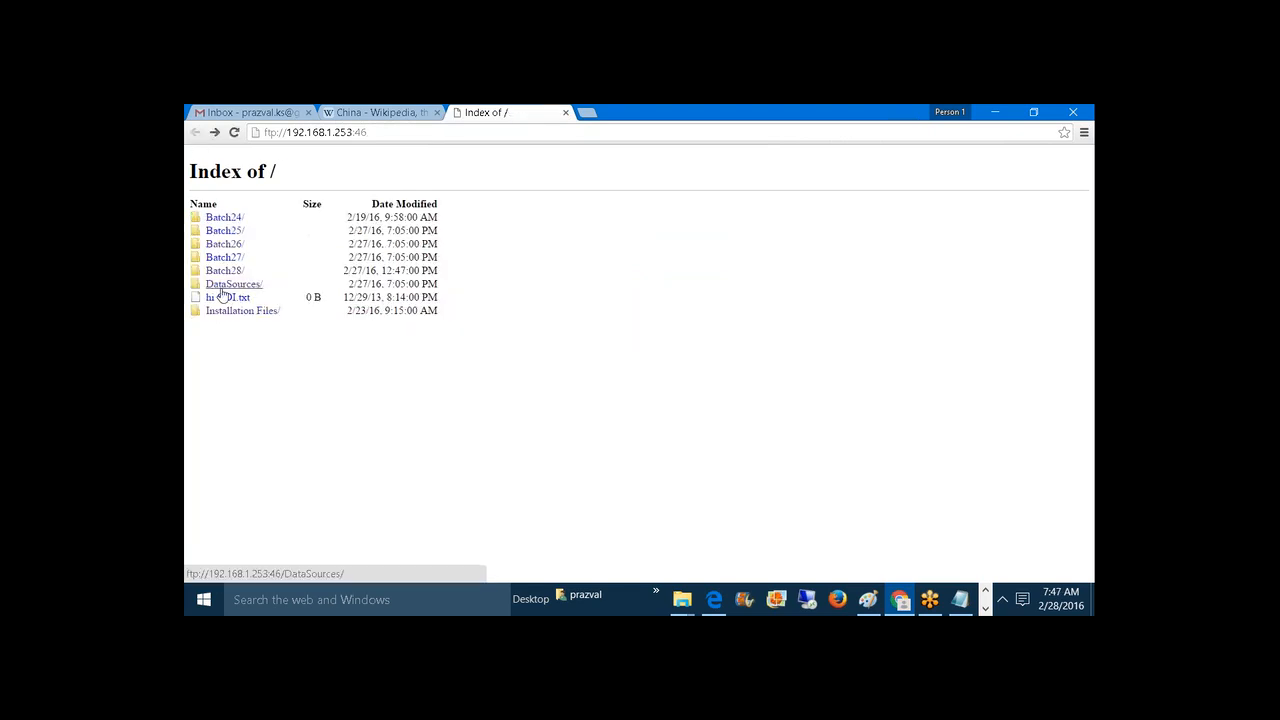
pyautogui.click(242, 311)
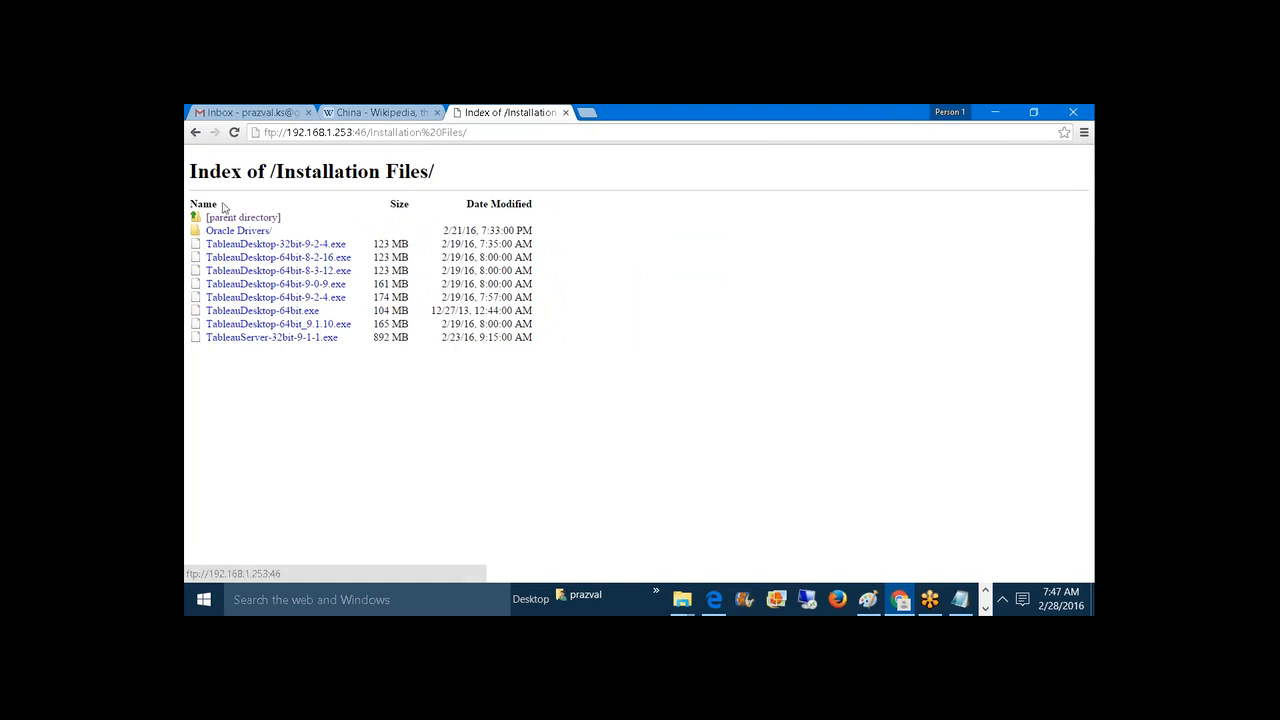
pyautogui.click(197, 140)
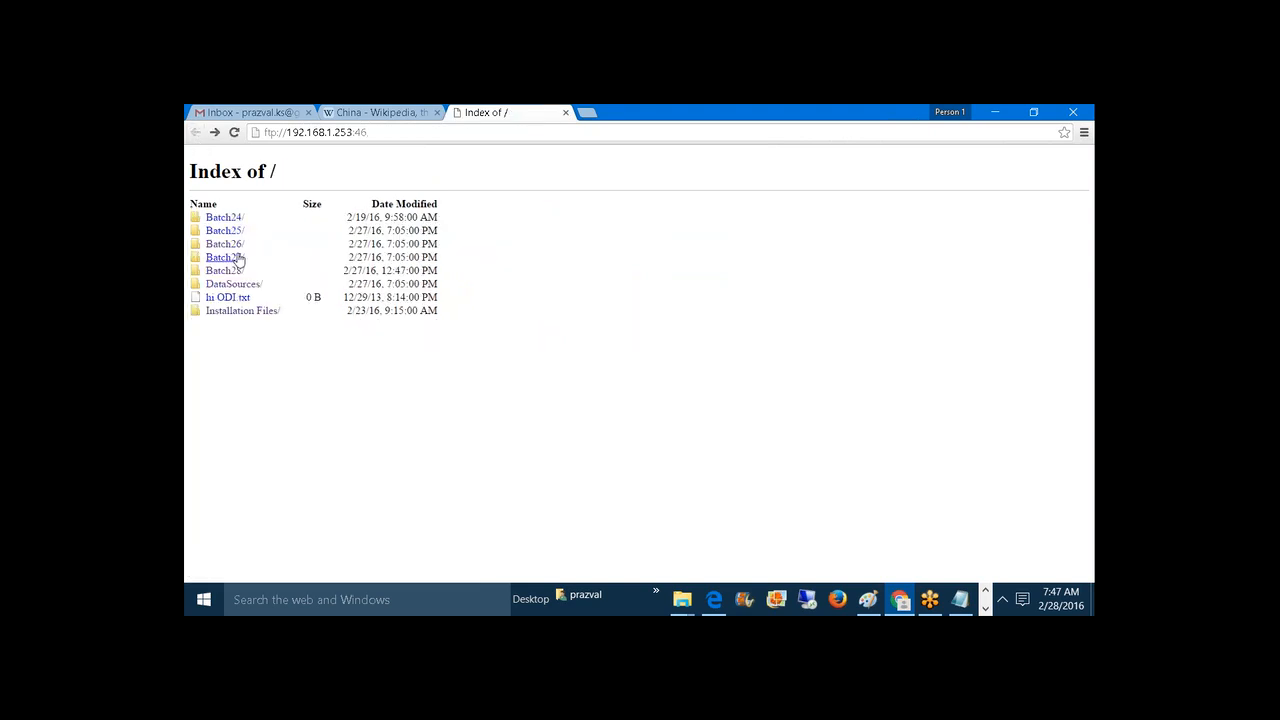
pyautogui.click(239, 257)
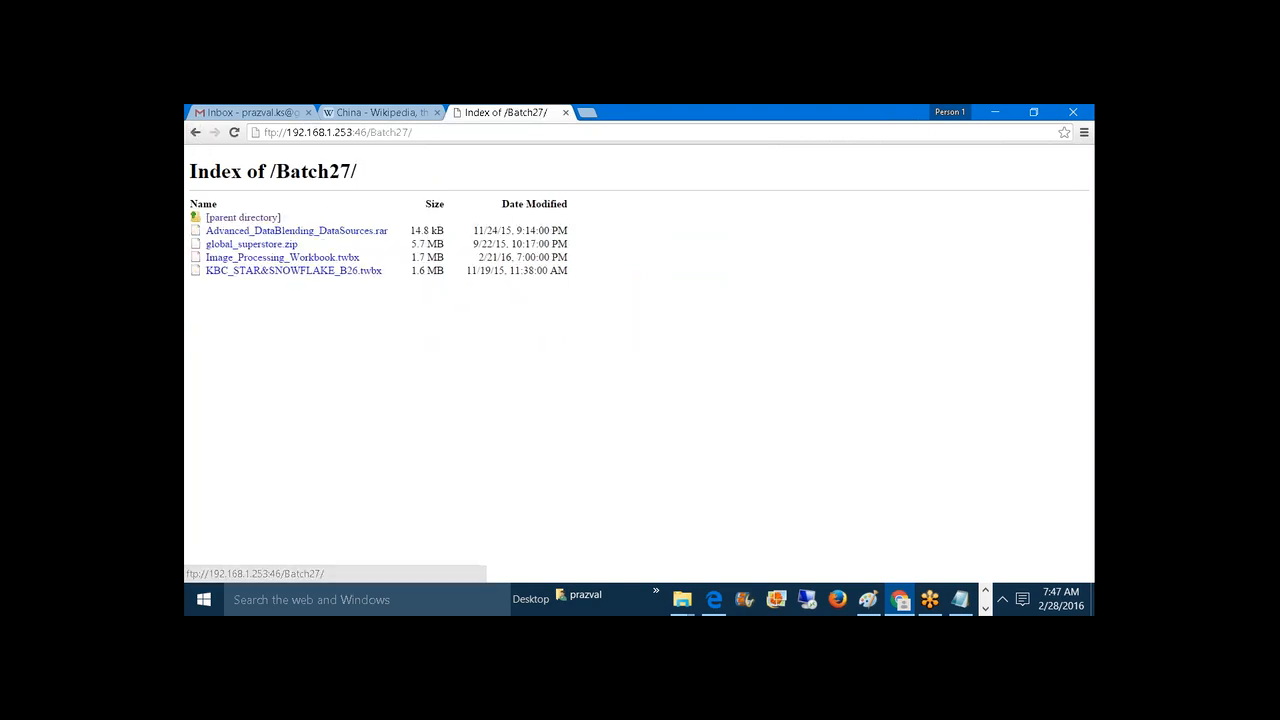
pyautogui.click(197, 138)
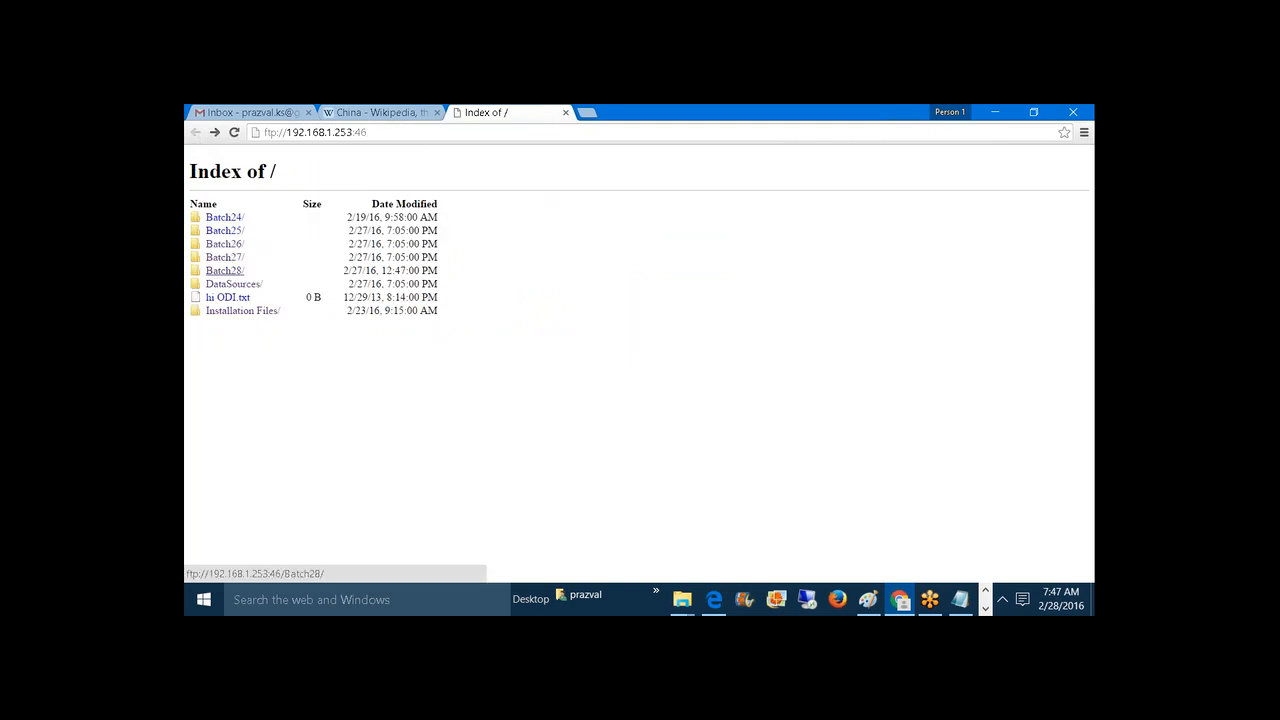
pyautogui.click(224, 270)
pyautogui.click(196, 132)
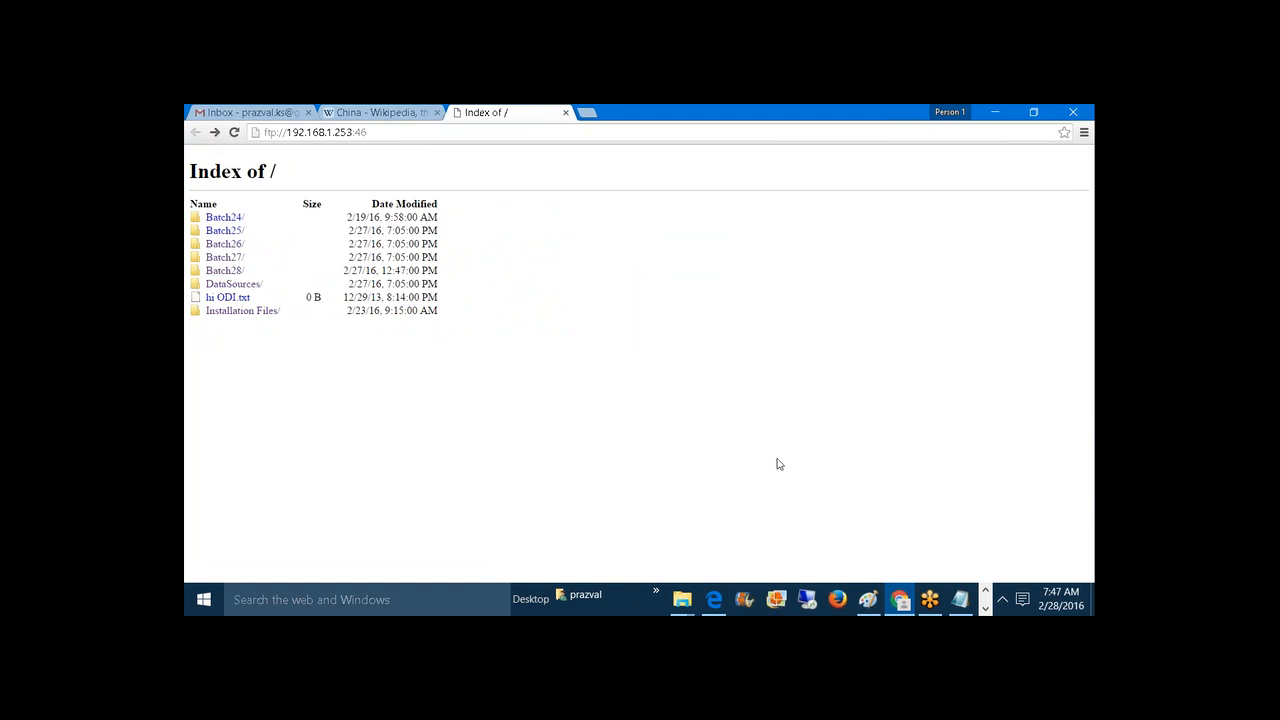
# - Open a Remote Desktop connection to 192.168.1.150 and accept connecting despite the certificate errors
pyautogui.click(808, 600)
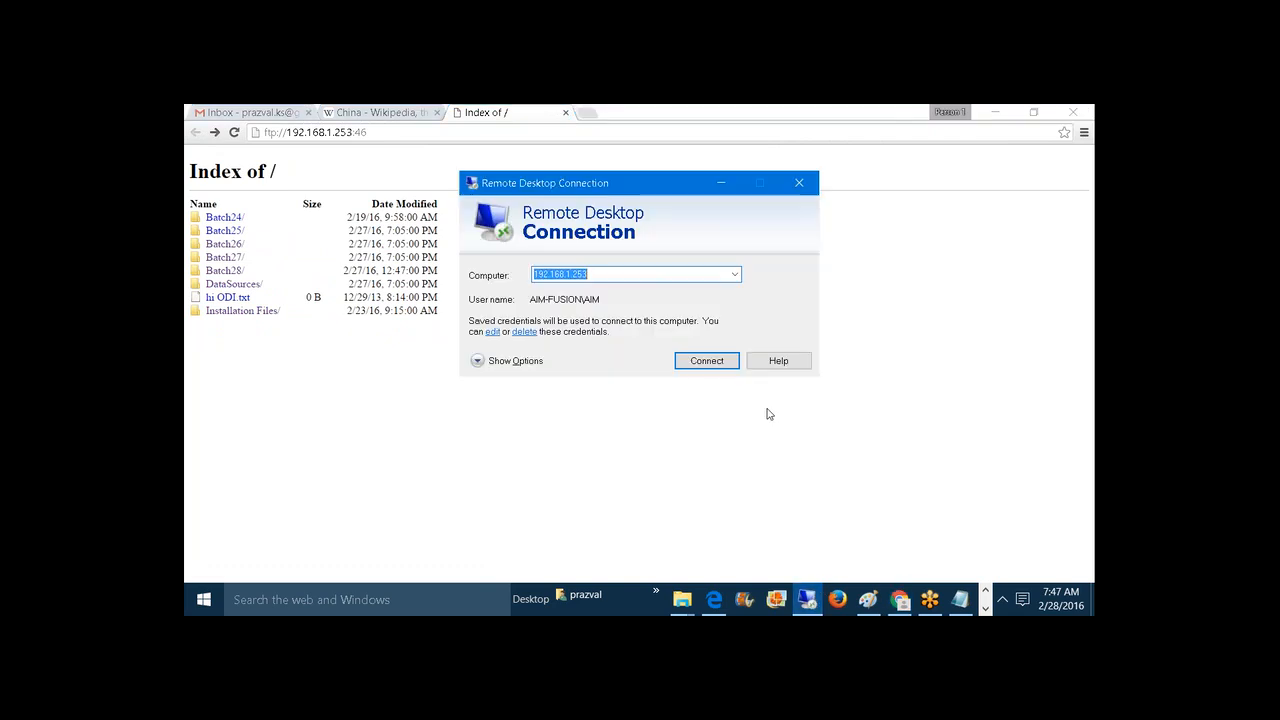
pyautogui.click(735, 278)
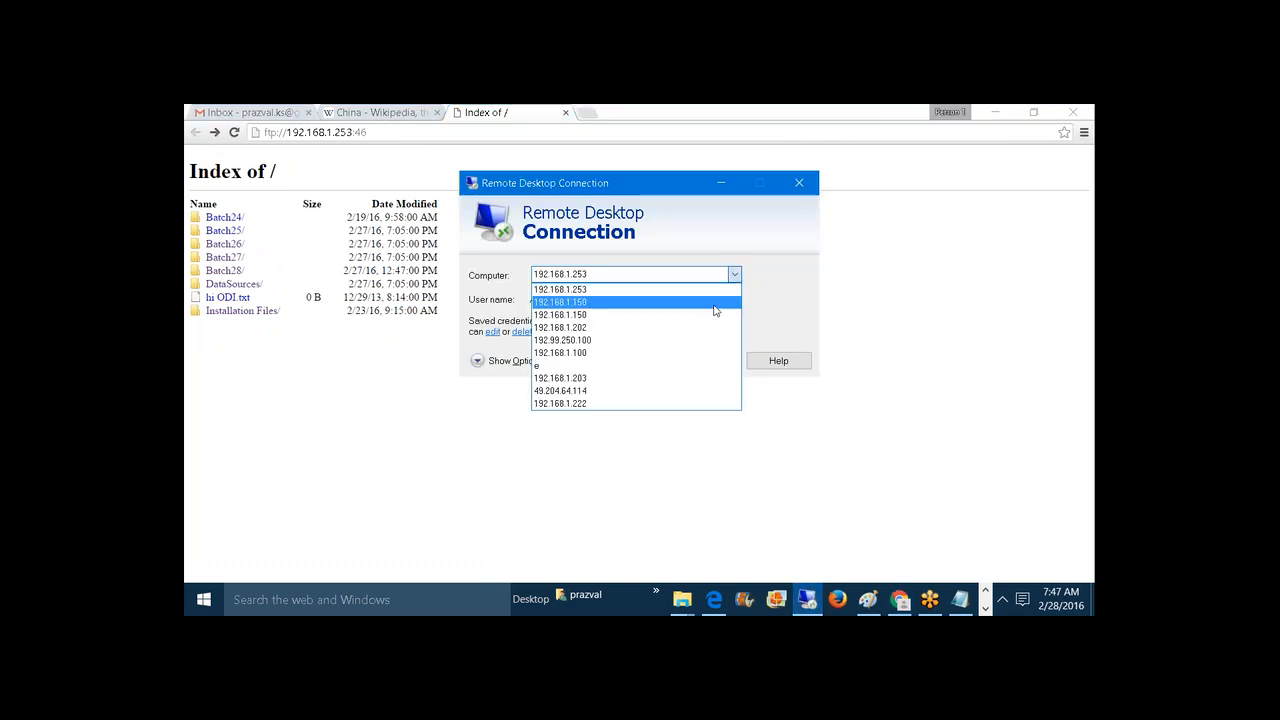
pyautogui.click(714, 304)
pyautogui.click(714, 366)
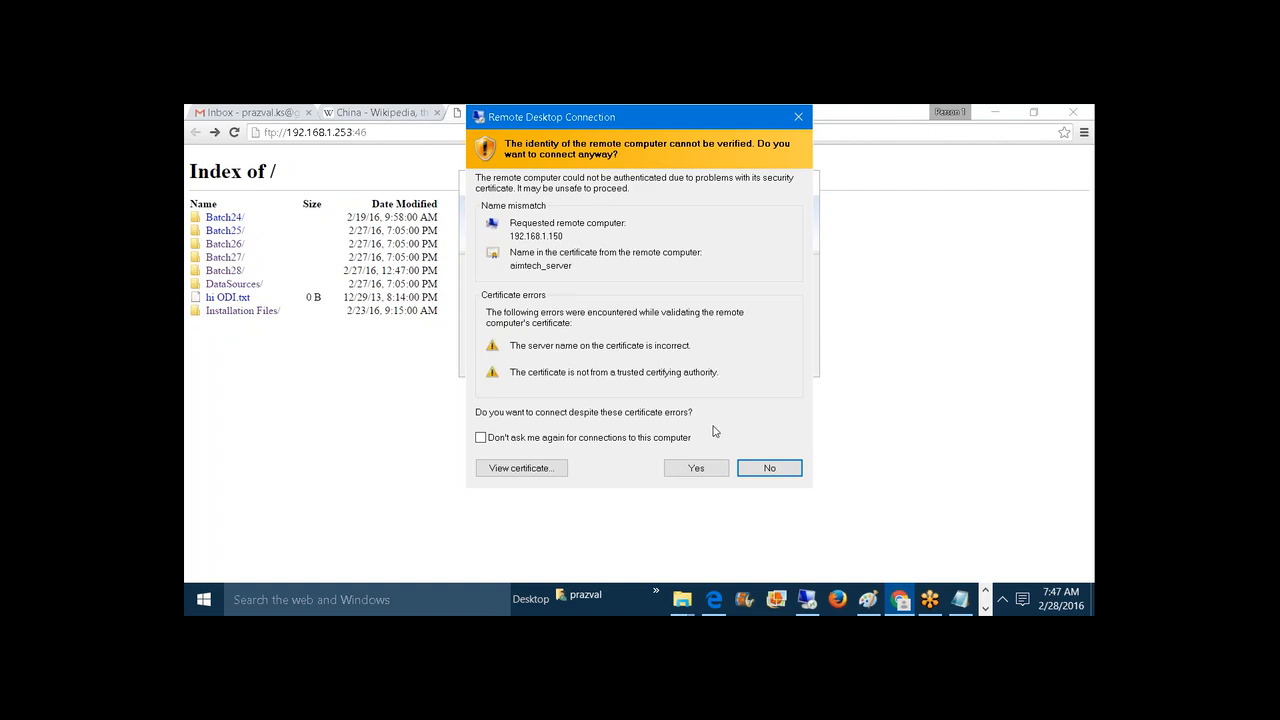
pyautogui.click(703, 468)
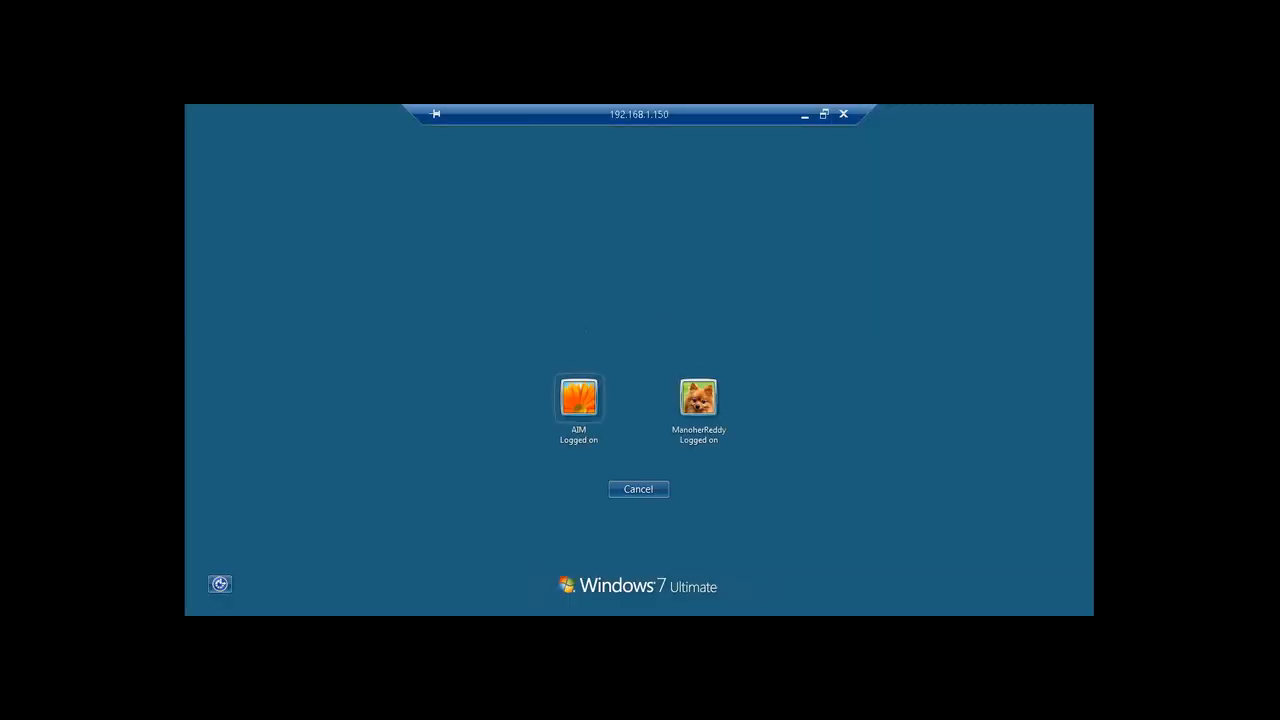
# - Log on to the remote Windows 7 machine as AIM by entering the account password
pyautogui.click(587, 406)
pyautogui.write('******')
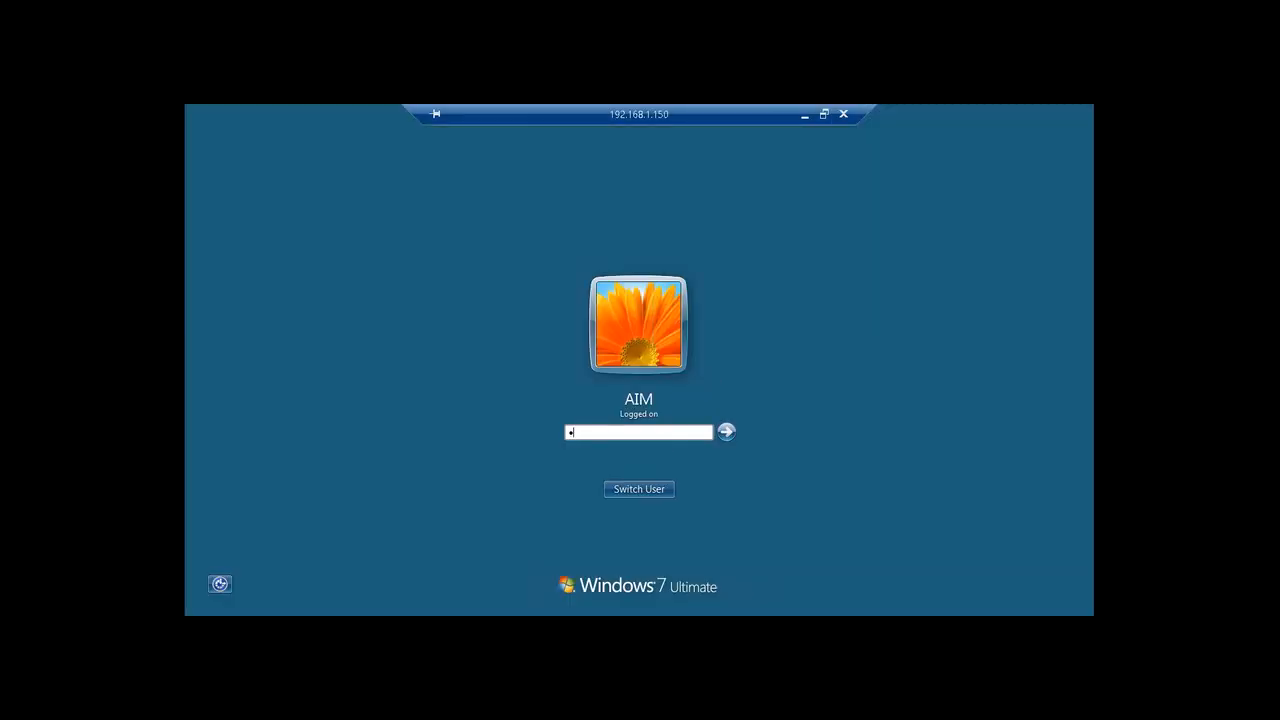
pyautogui.write('****')
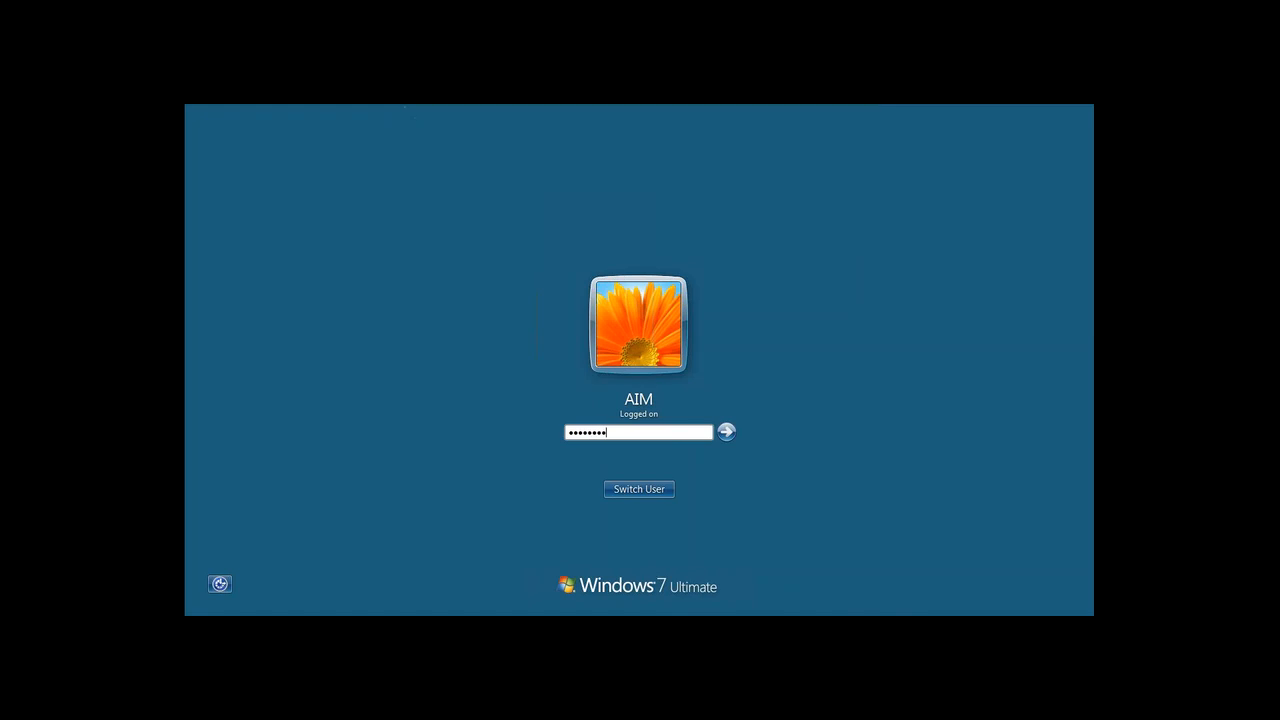
pyautogui.press('Return')
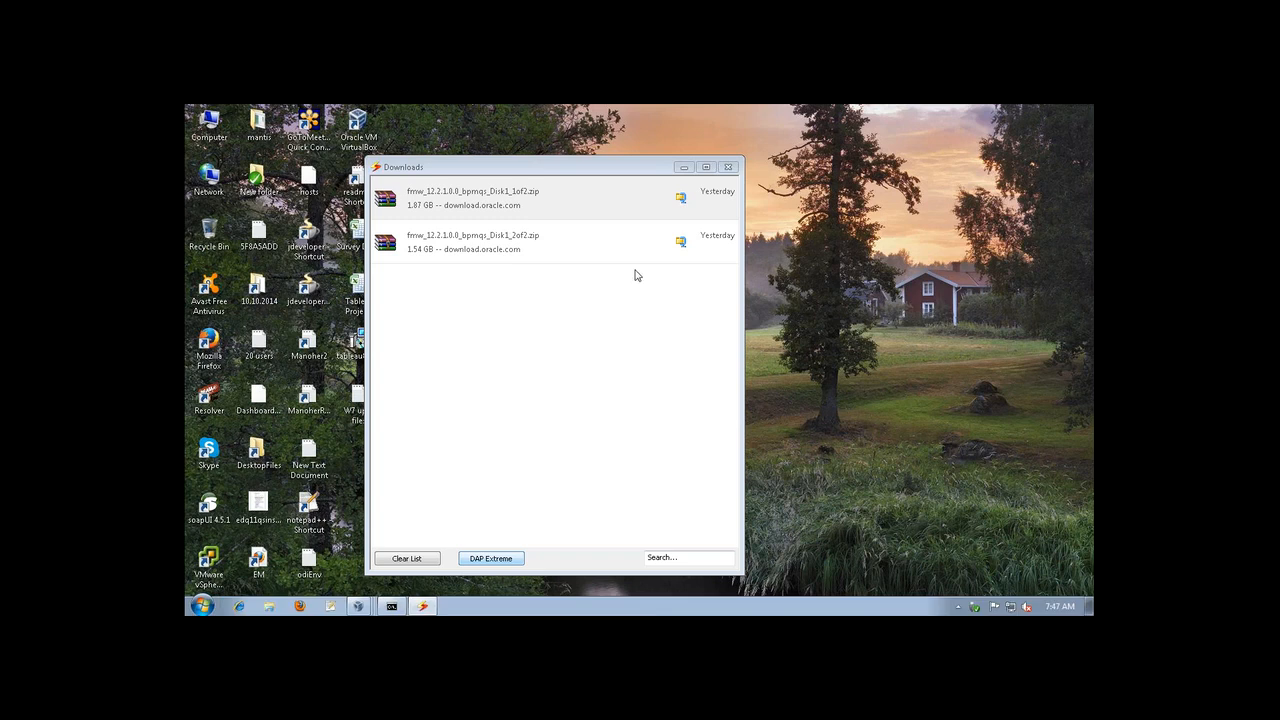
# - Minimise the Downloads window and bring up the Oracle VM VirtualBox Manager
pyautogui.click(684, 167)
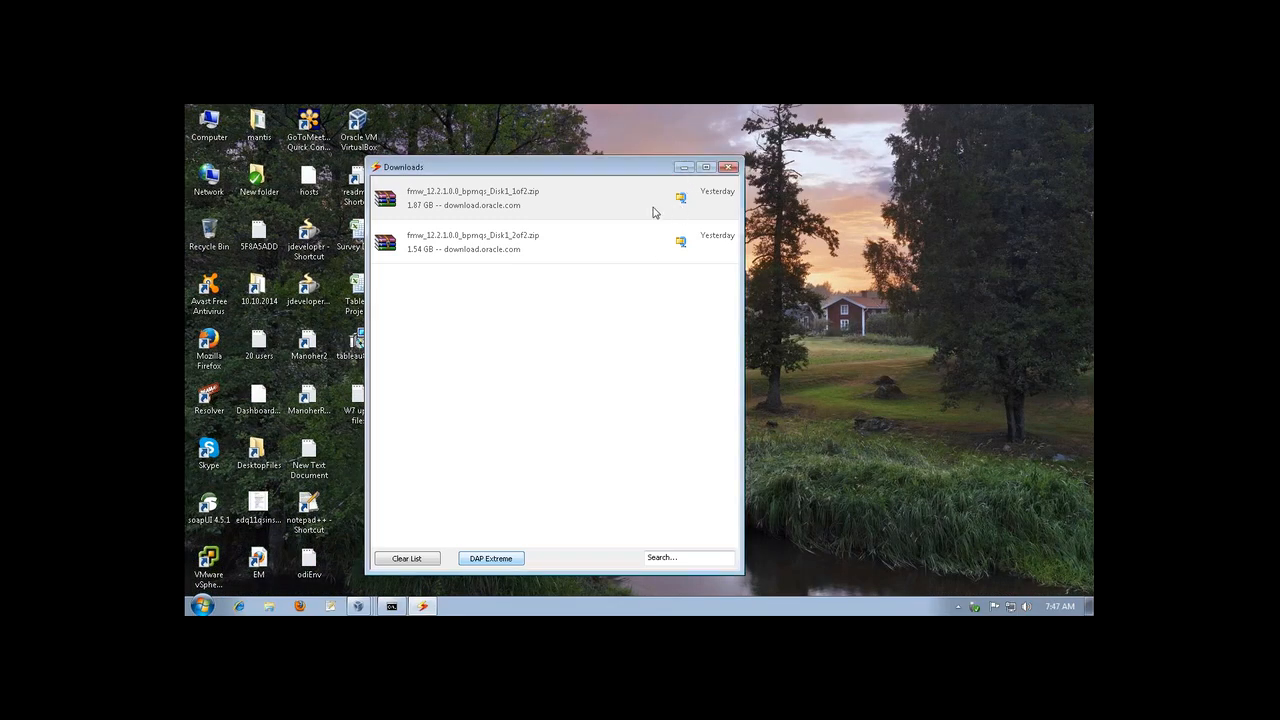
pyautogui.click(364, 604)
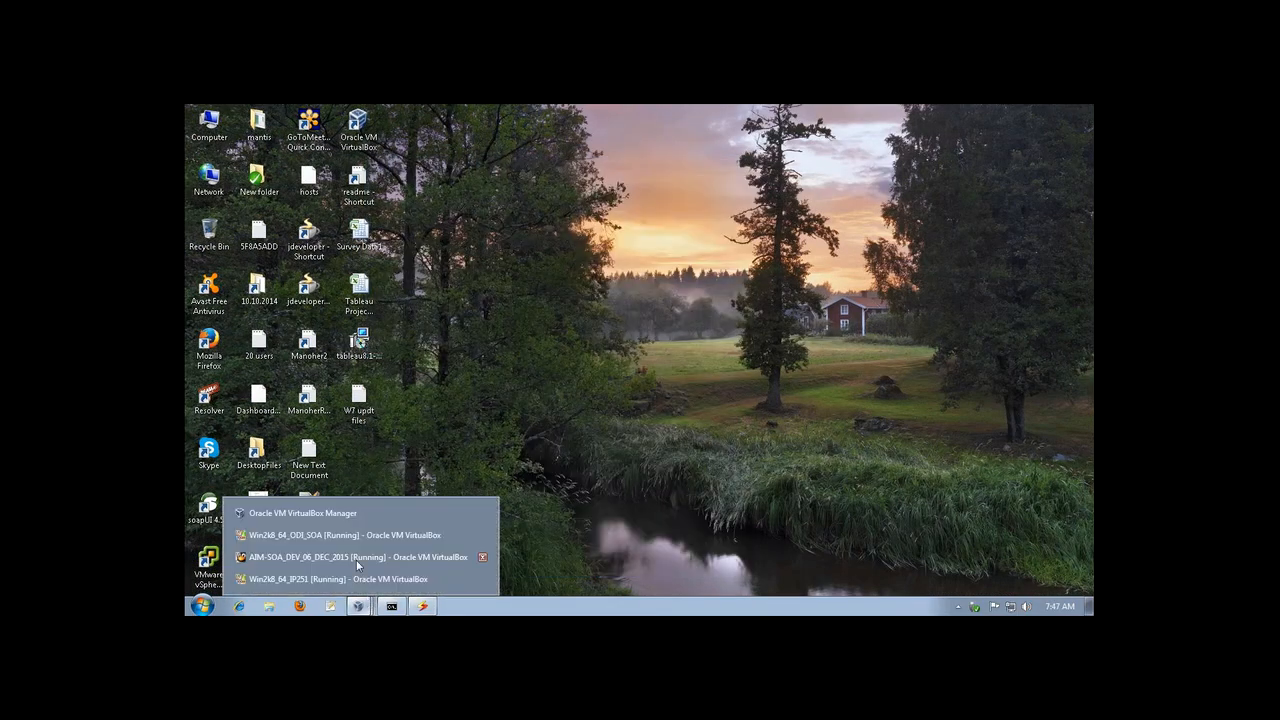
pyautogui.click(321, 513)
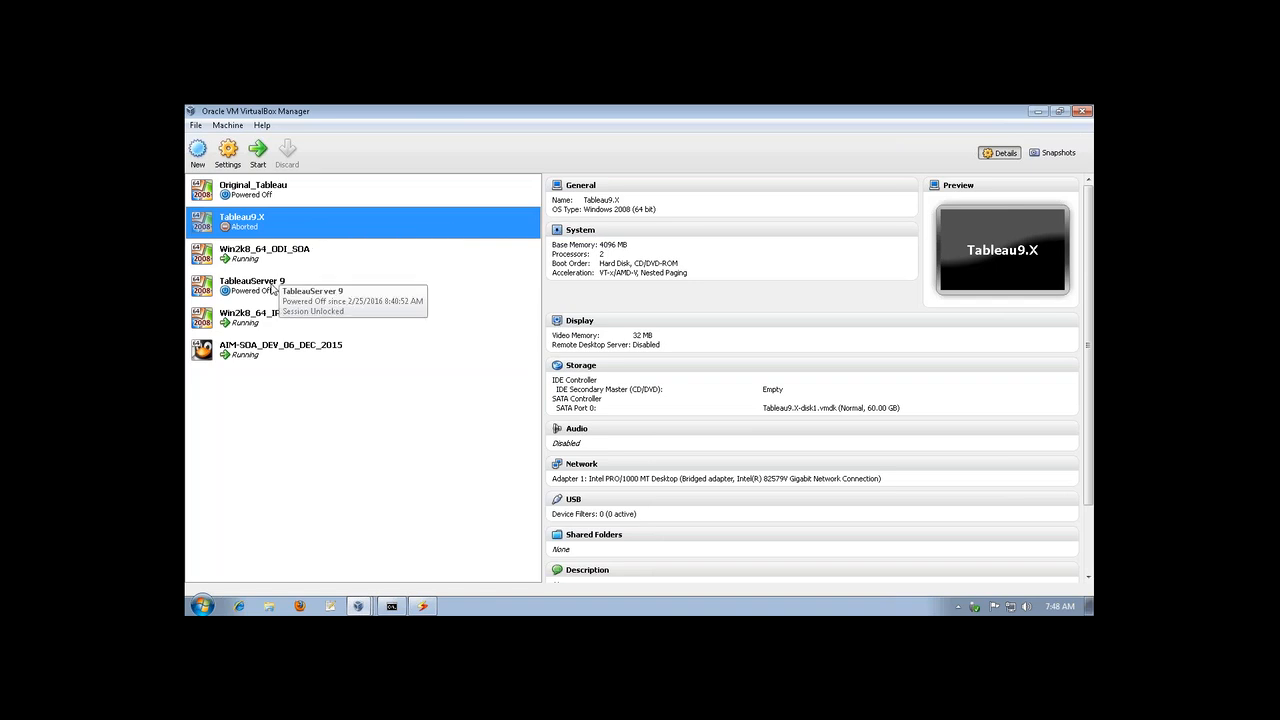
# - Start the Tableau9.X virtual machine and let it proceed with booting Windows
pyautogui.click(273, 289)
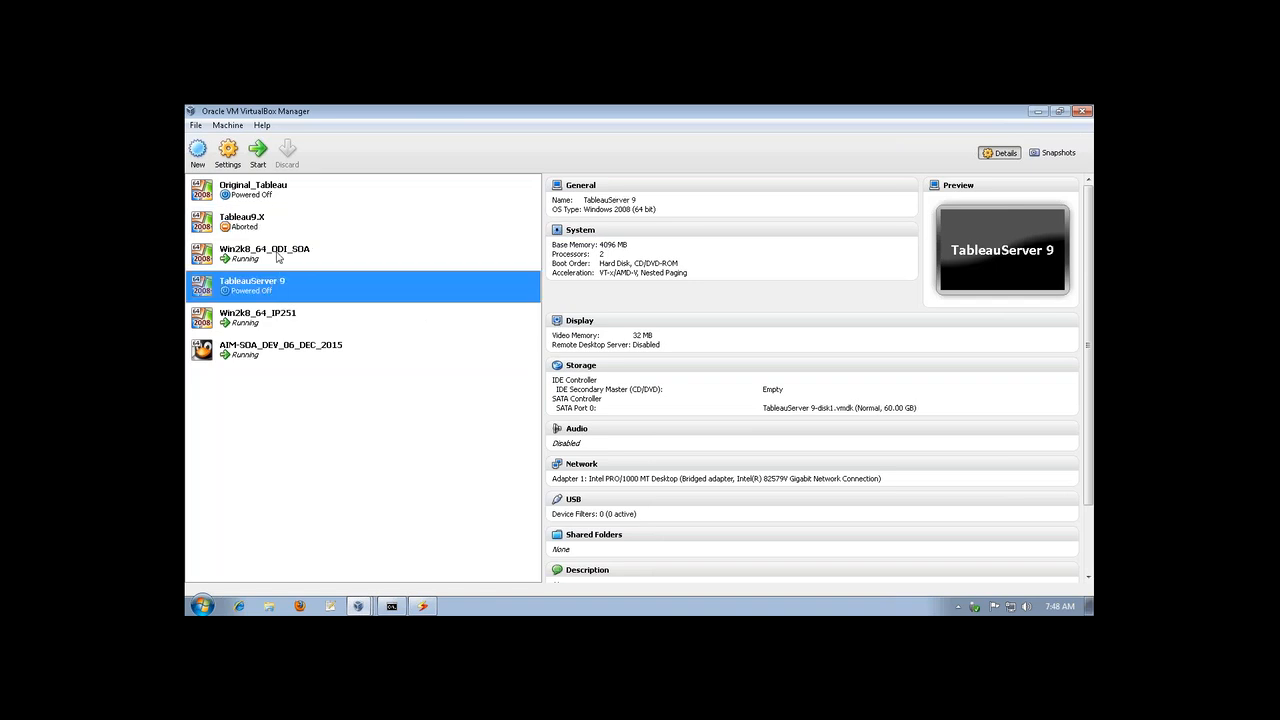
pyautogui.click(265, 233)
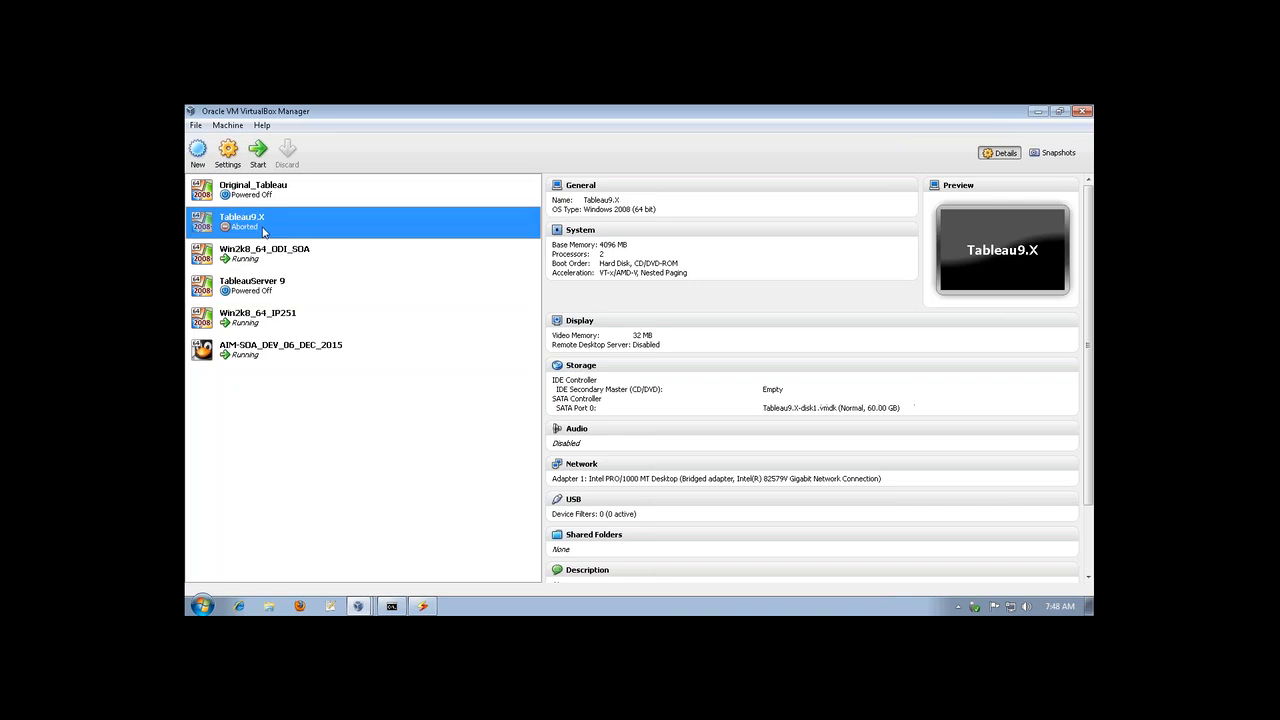
pyautogui.click(259, 155)
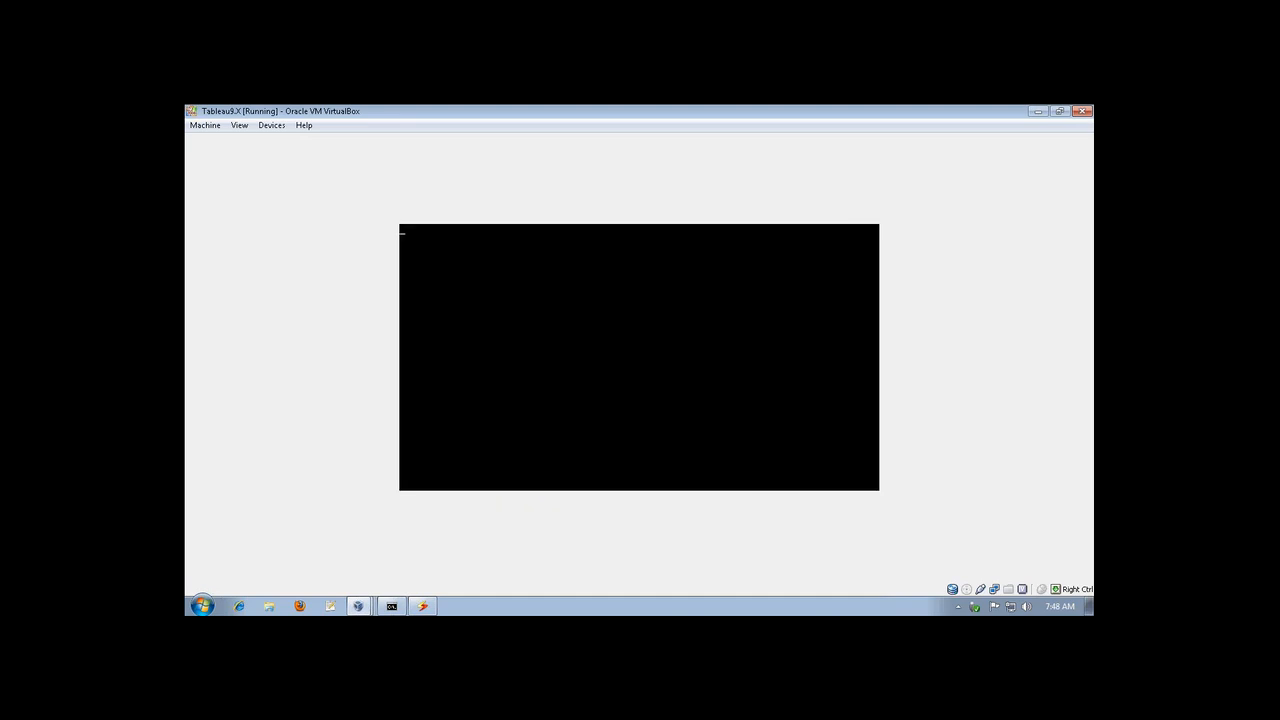
pyautogui.press('Return')
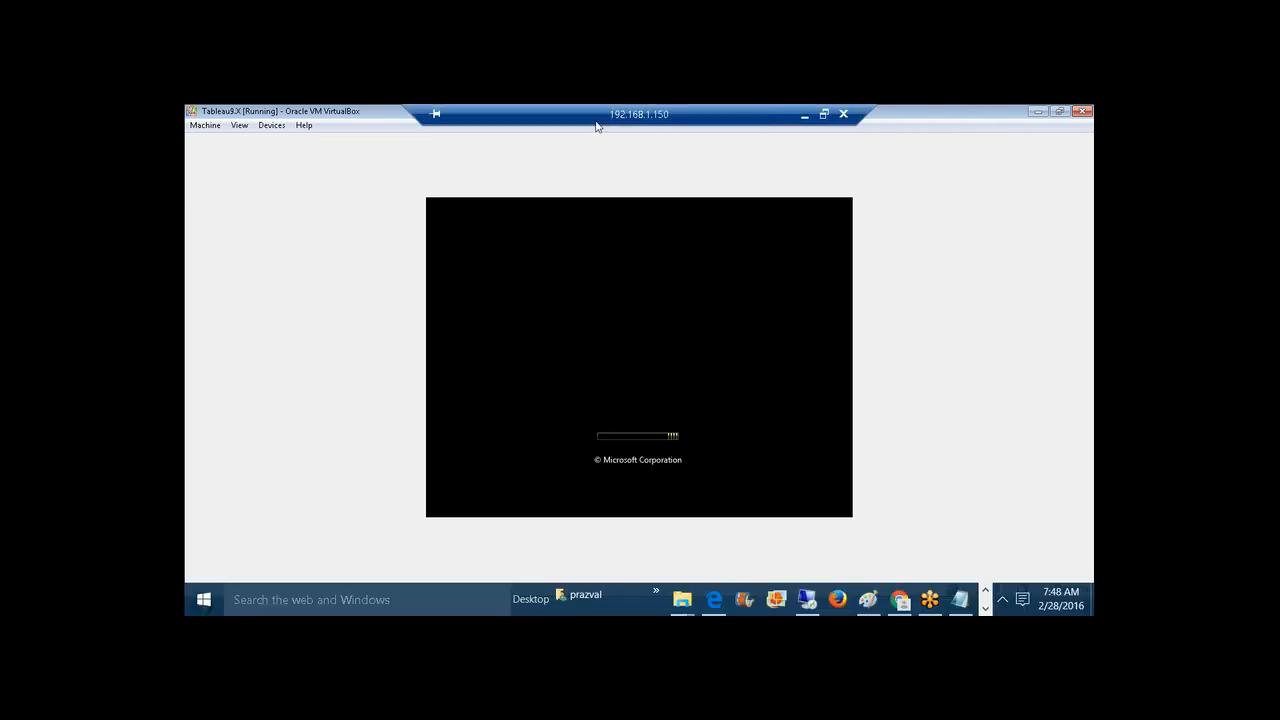
# - Minimise the remote session and review the URL Action task notes in Notepad and the sheet action diagram in Paint
pyautogui.click(798, 117)
pyautogui.moveTo(960, 599)
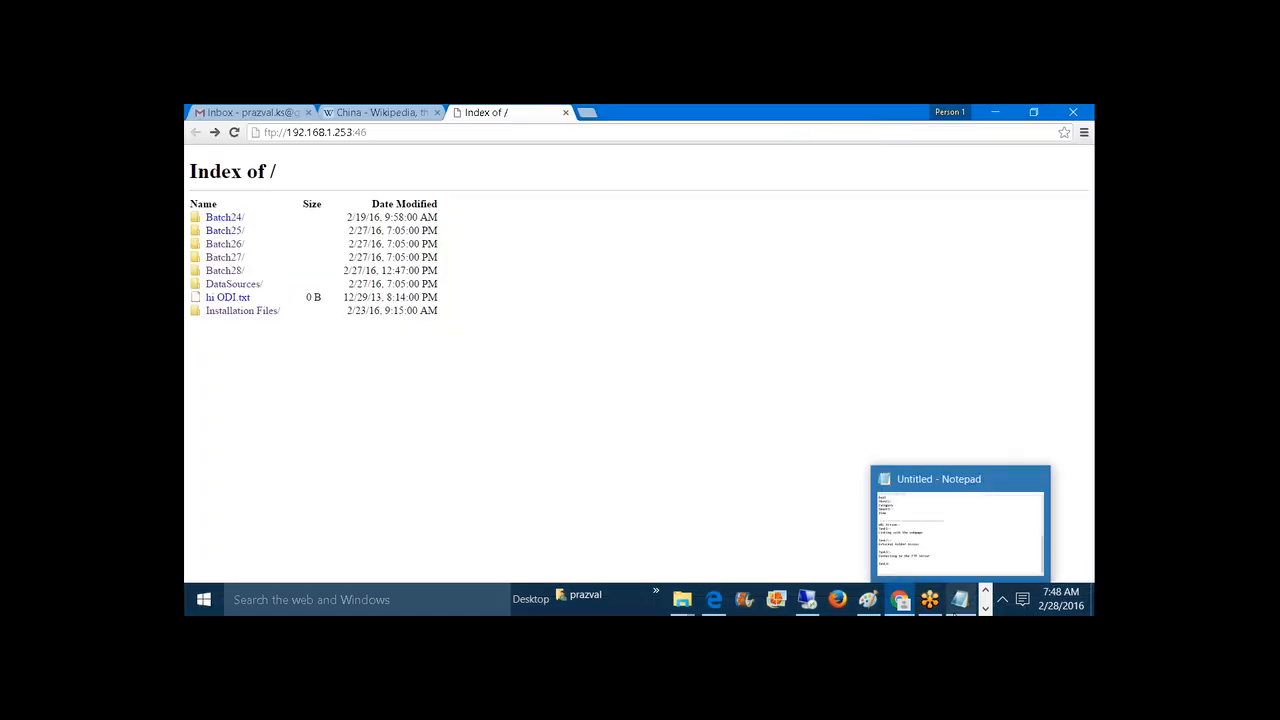
pyautogui.click(944, 578)
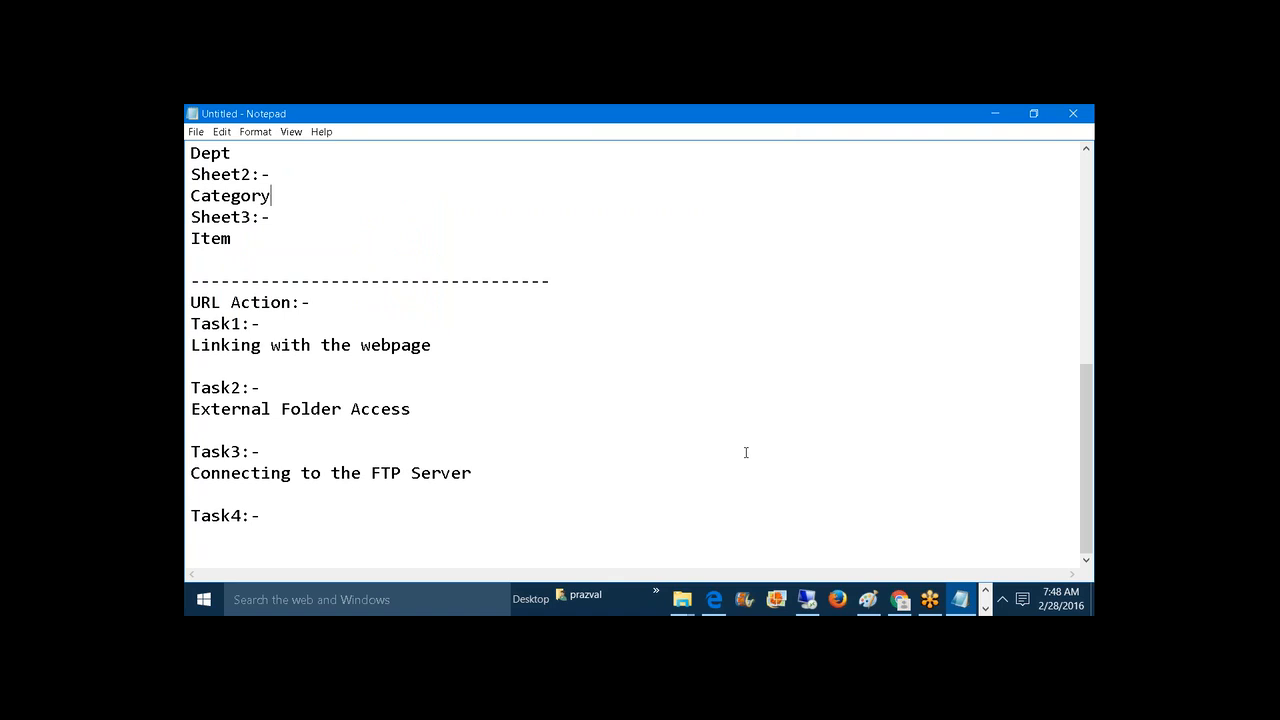
pyautogui.moveTo(868, 598)
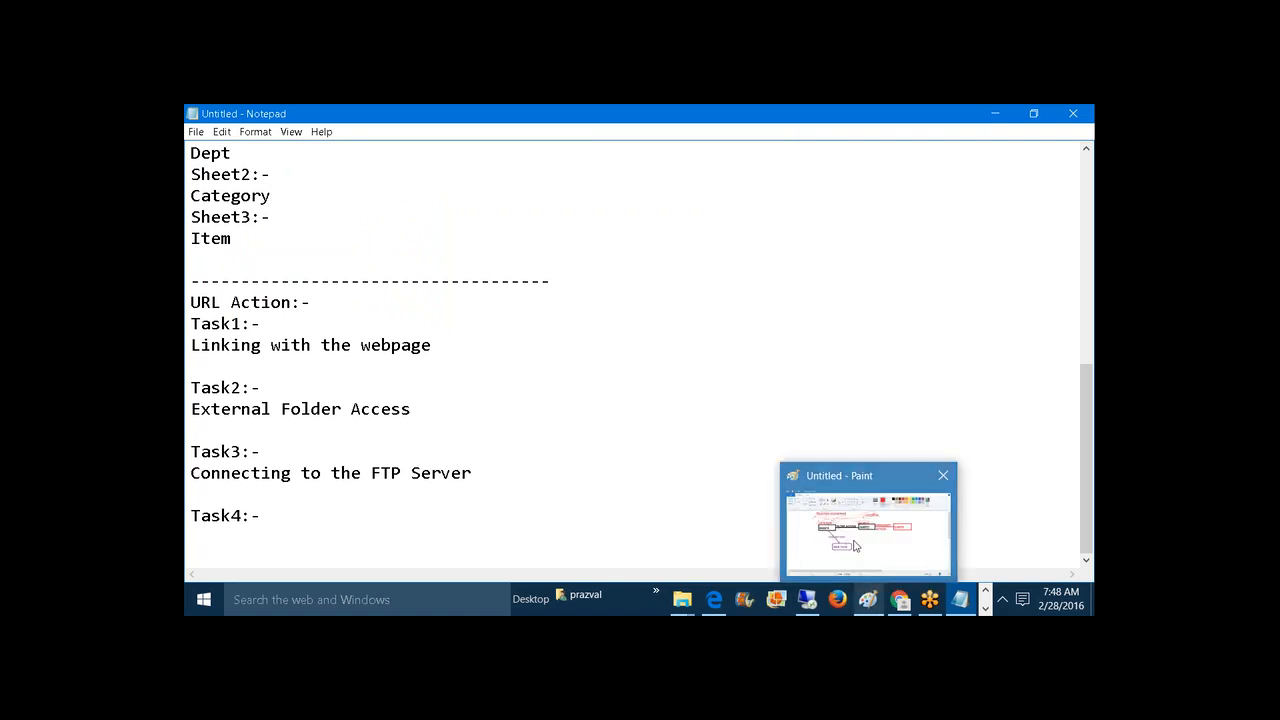
pyautogui.click(855, 546)
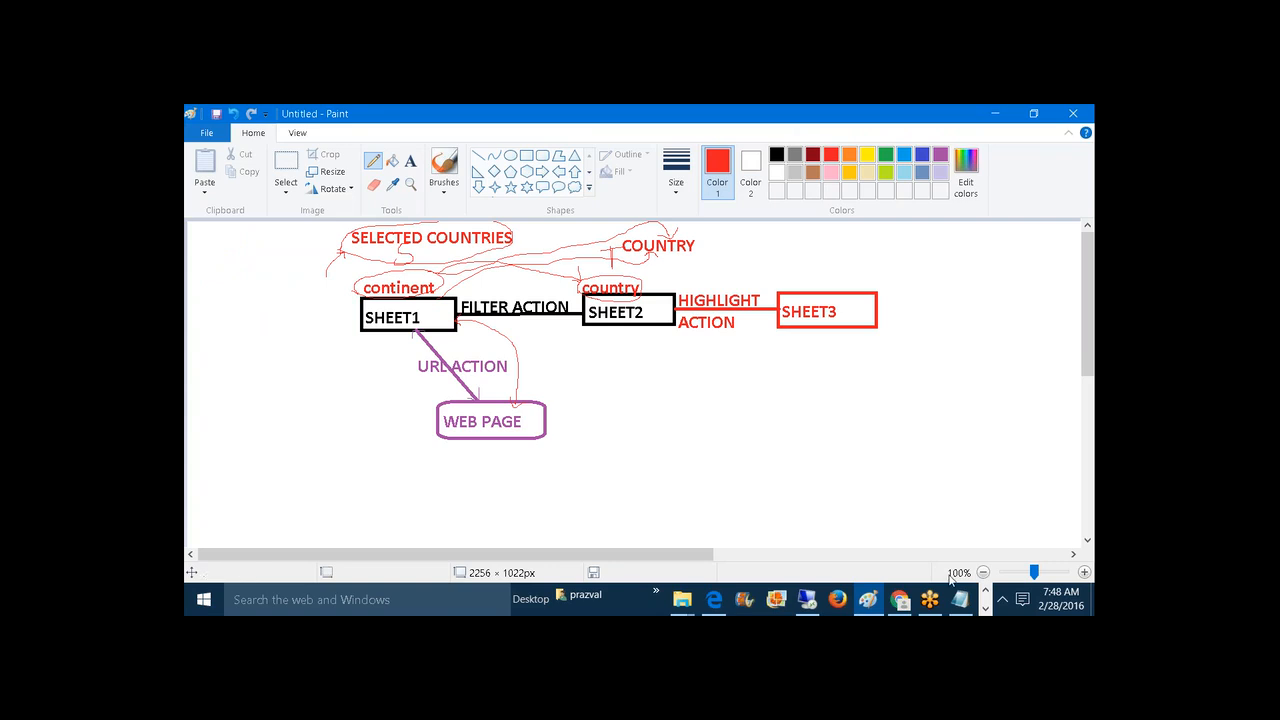
# - Switch to Notepad, add a blank line above Task4 and write the heading "Task5:-" below it, spaced by blank lines
pyautogui.moveTo(960, 599)
pyautogui.click(942, 543)
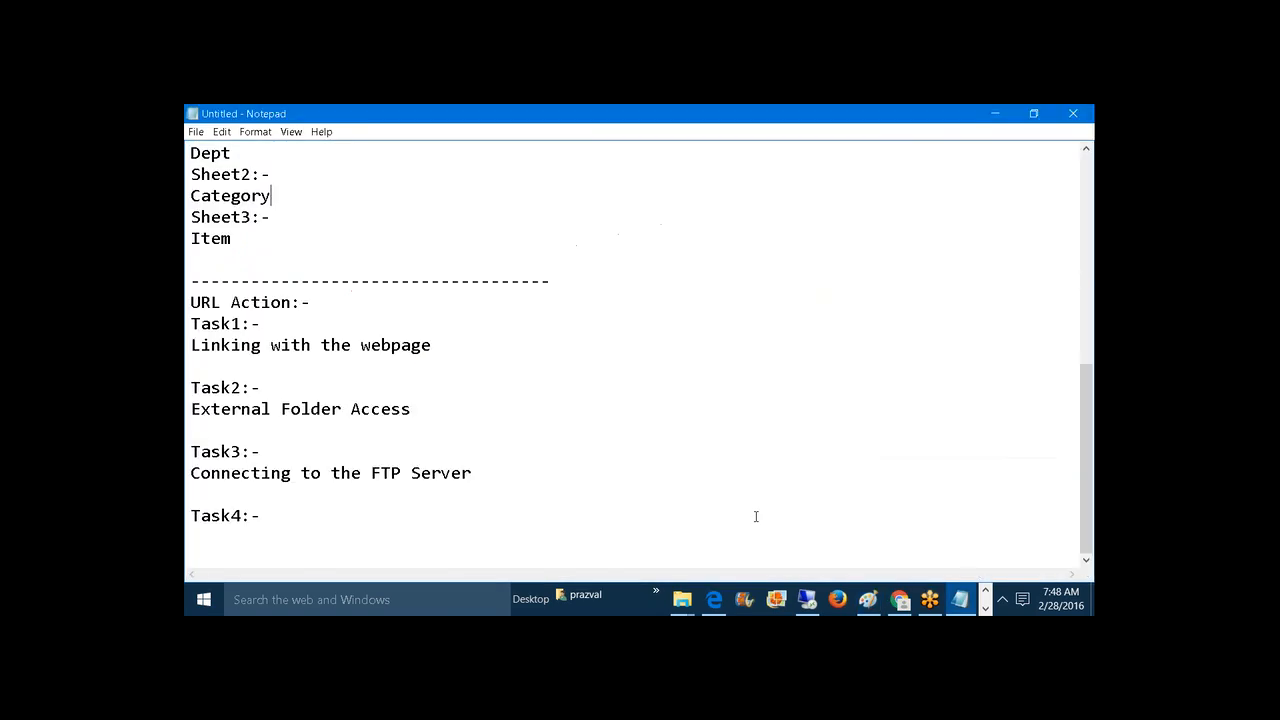
pyautogui.click(477, 500)
pyautogui.press('Return')
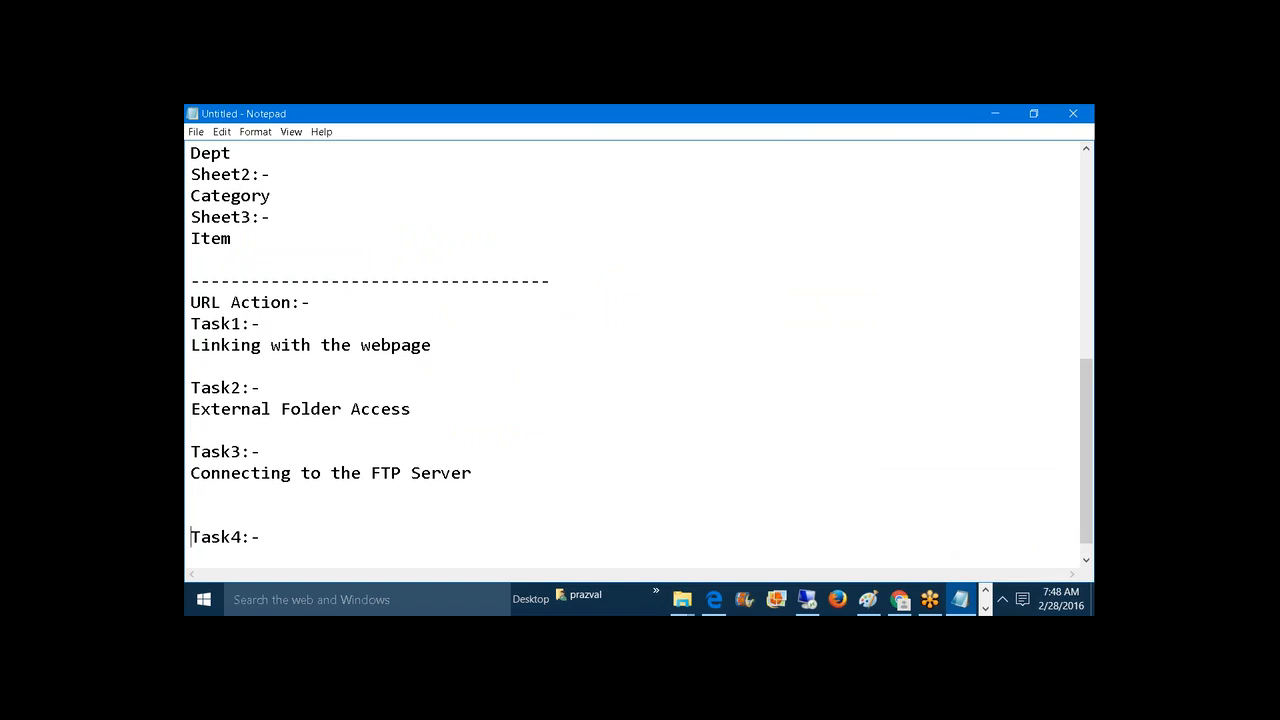
pyautogui.press('End')
pyautogui.press('Return')
pyautogui.press('Return')
pyautogui.press('Return')
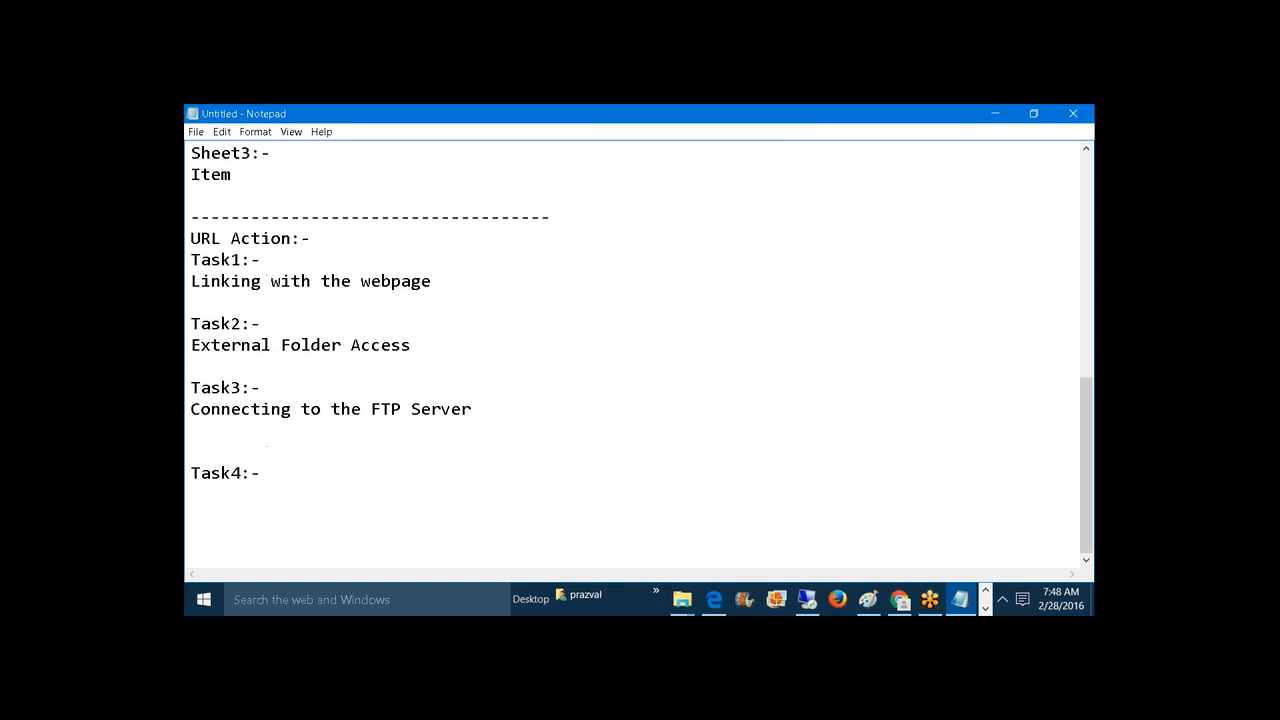
pyautogui.write('Task5:-')
pyautogui.press('Return')
# - Write the chain "Dept -->Category --->item -->Item Image" under Task5, leaving a blank line after the heading
pyautogui.press('Return')
pyautogui.write('Dep')
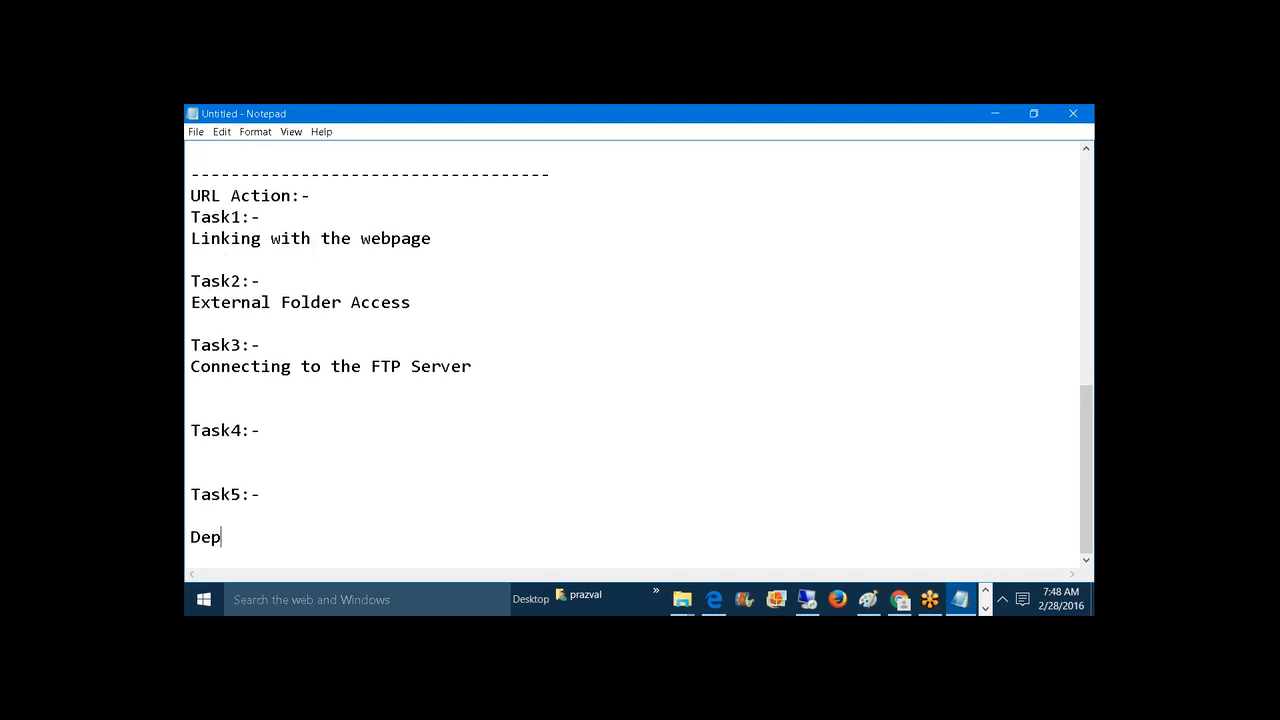
pyautogui.write('t  -->Category  --->item  ')
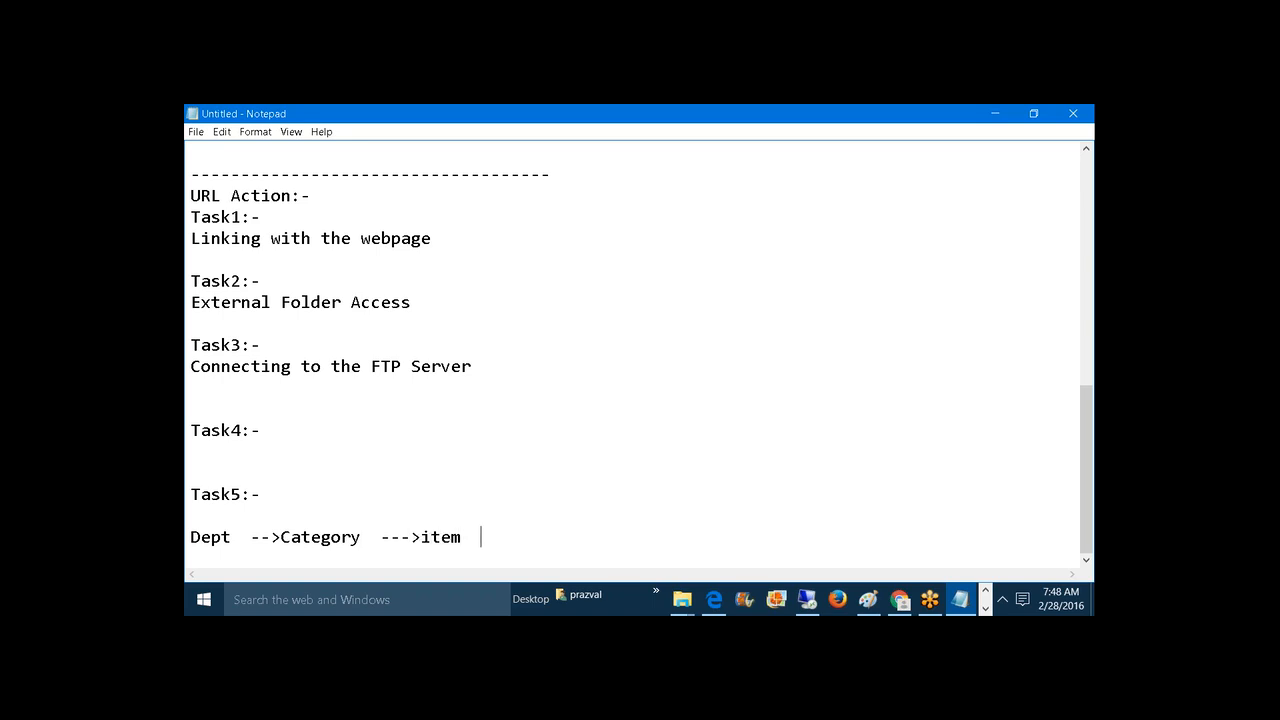
pyautogui.write('-->Item Image')
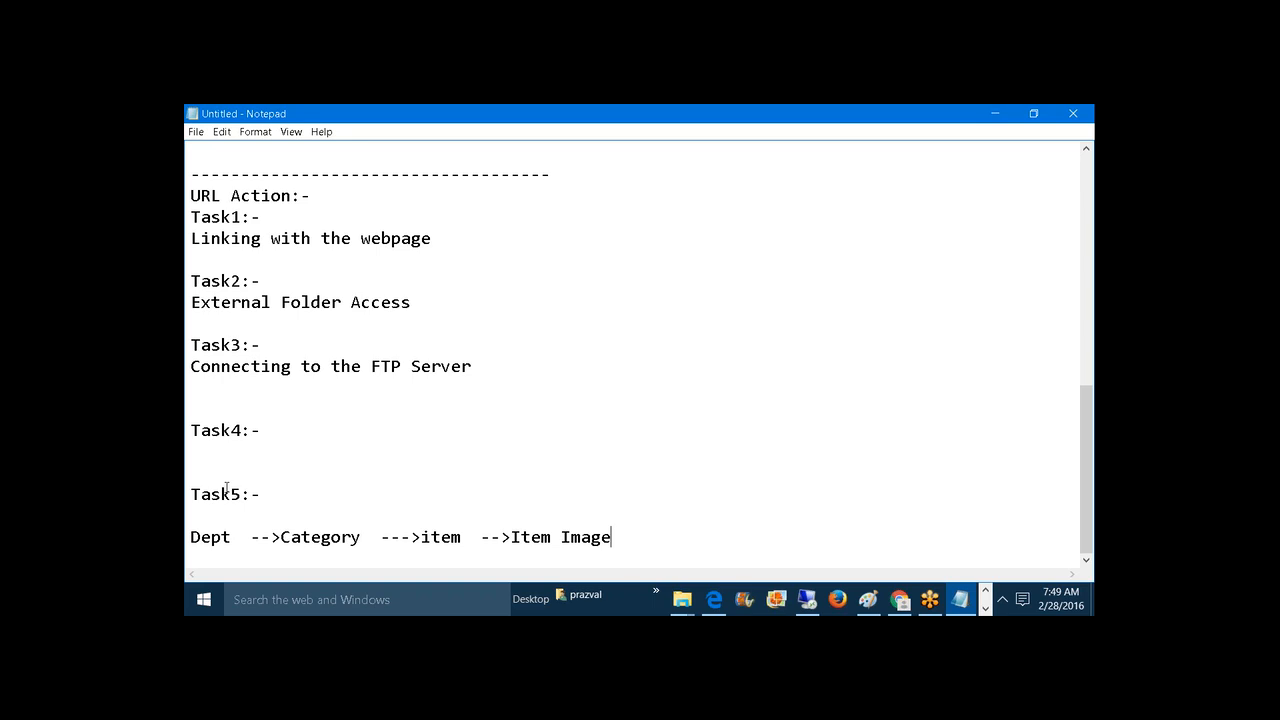
# - Highlight Category, item and Item Image one after another in the Task5 chain to review its levels
pyautogui.moveTo(190, 537); pyautogui.dragTo(358, 539)
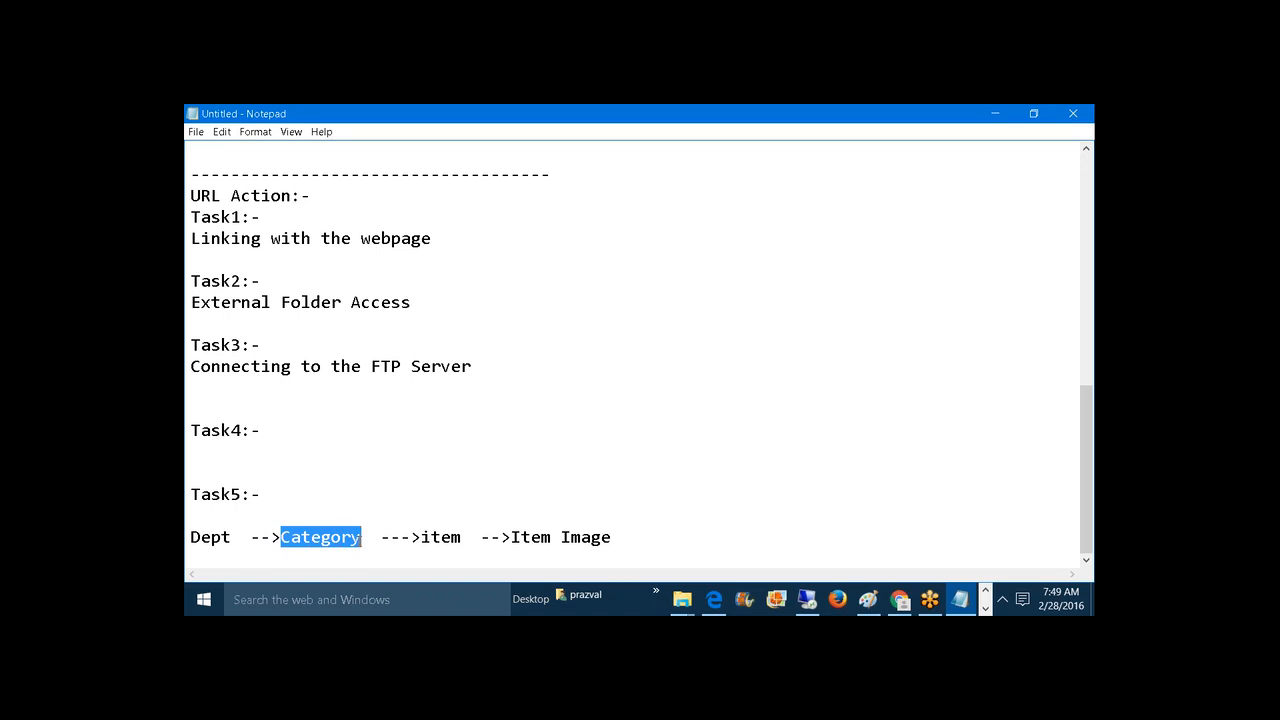
pyautogui.moveTo(420, 538); pyautogui.dragTo(458, 538)
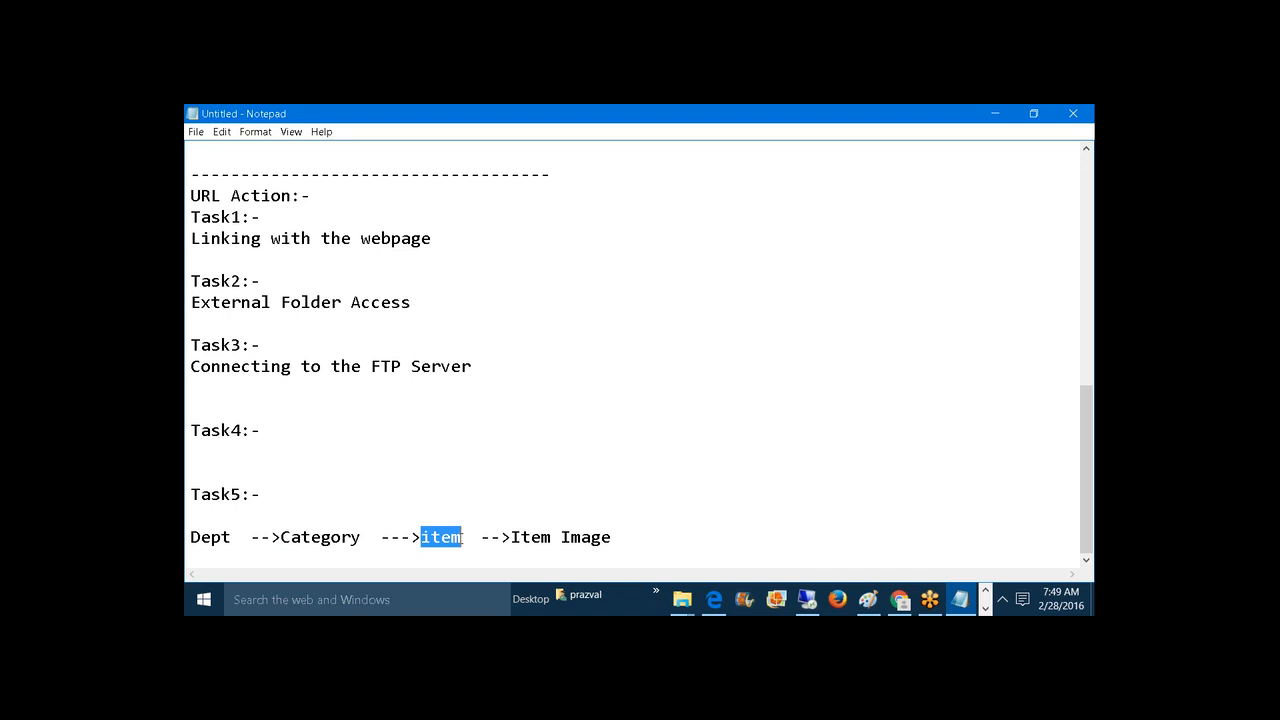
pyautogui.moveTo(510, 537); pyautogui.dragTo(611, 537)
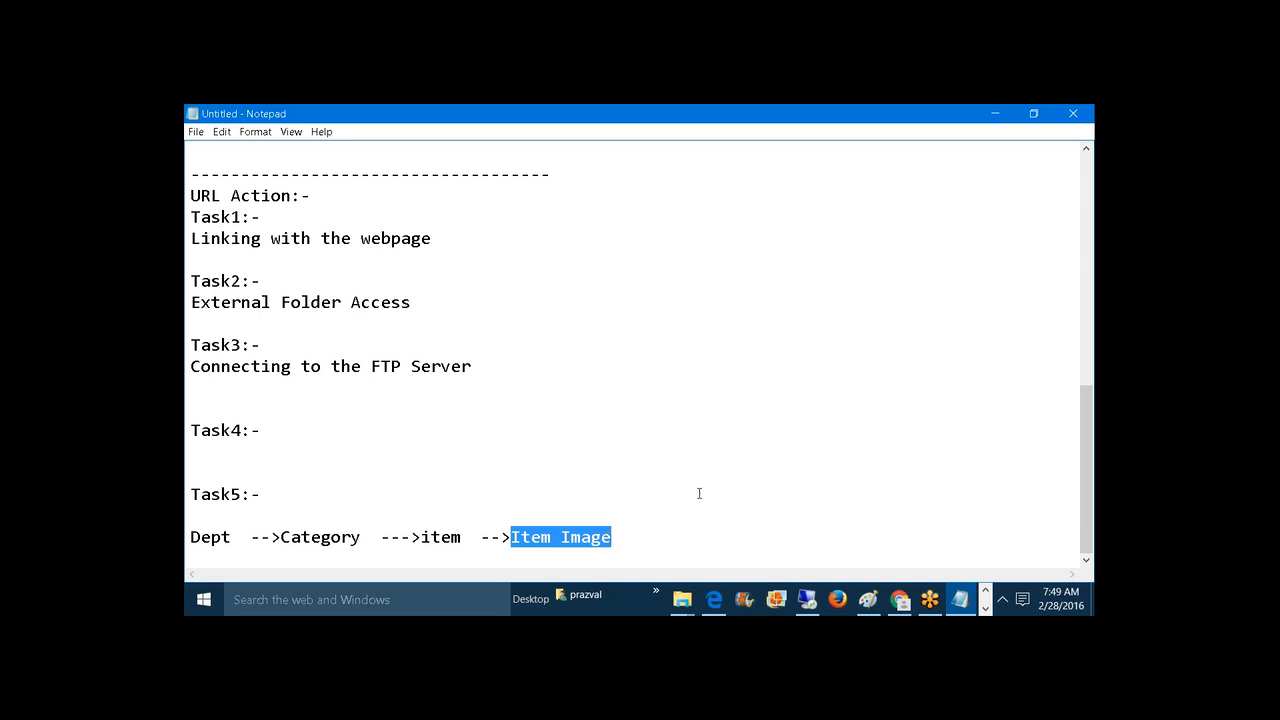
# - Switch to Tableau and chart the sum of Profit by Department on Sheet 4, with Department on Rows and Profit on Columns
pyautogui.click(986, 608)
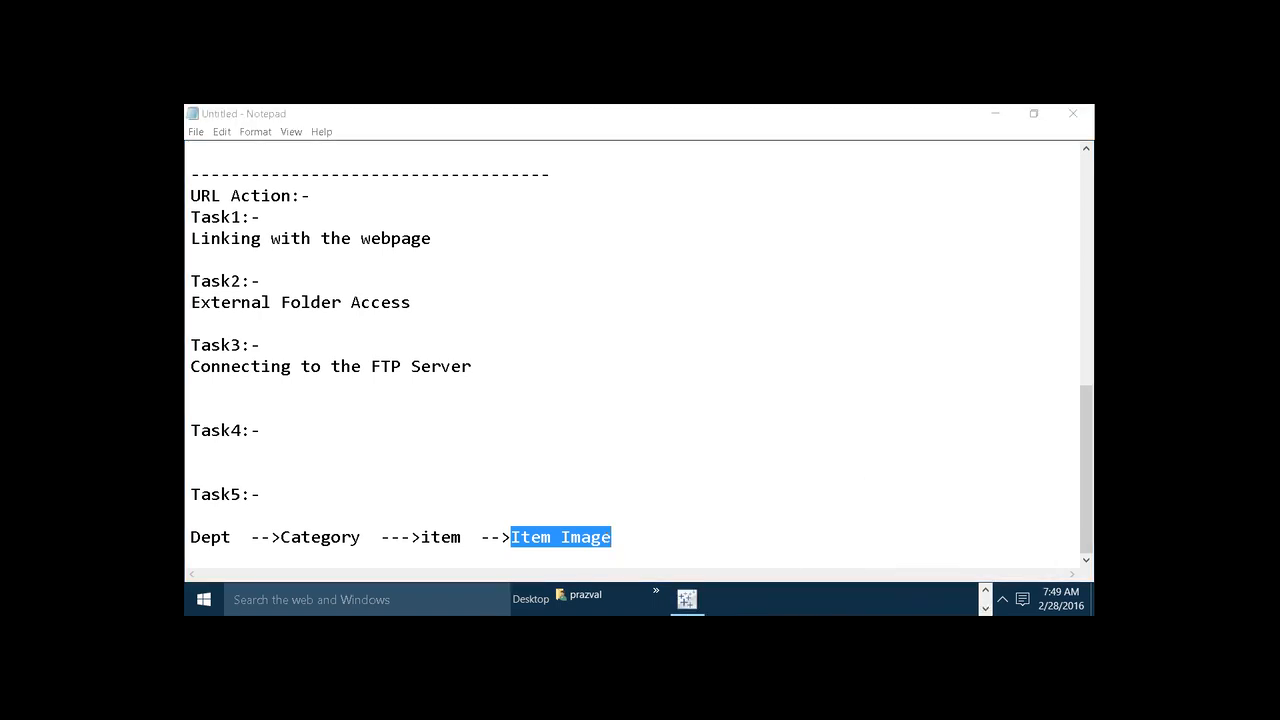
pyautogui.moveTo(700, 600)
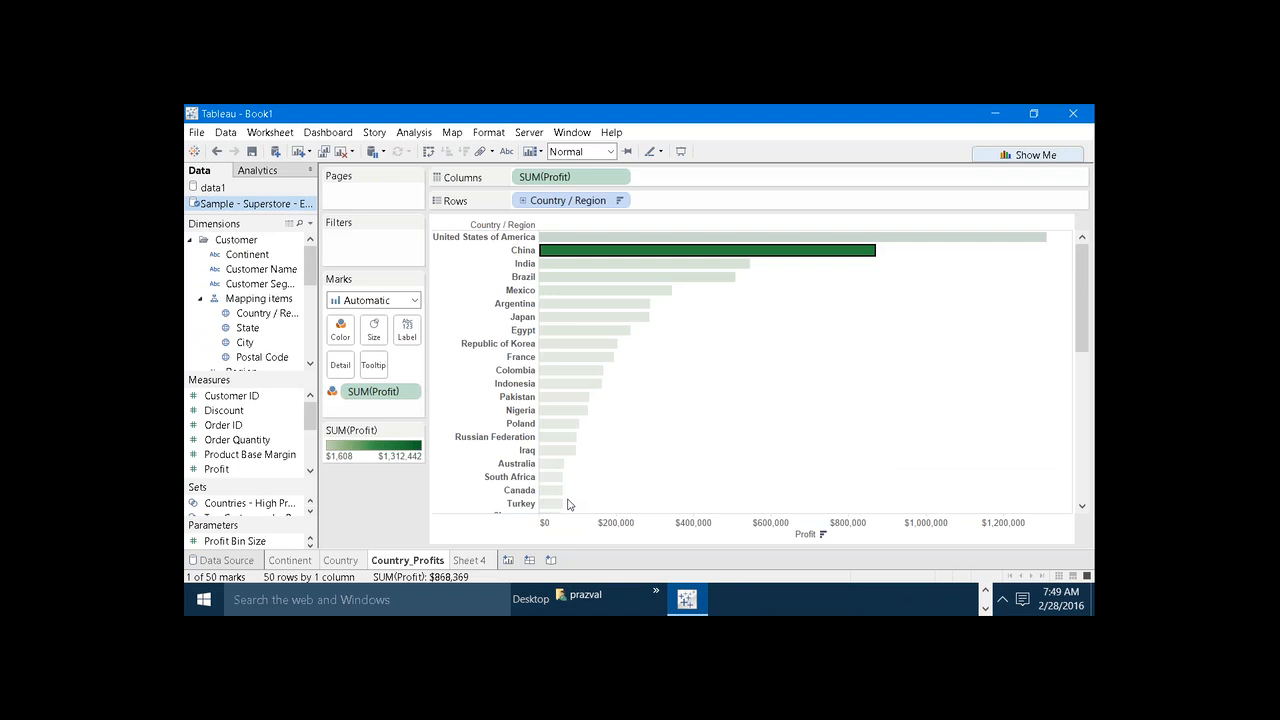
pyautogui.click(472, 561)
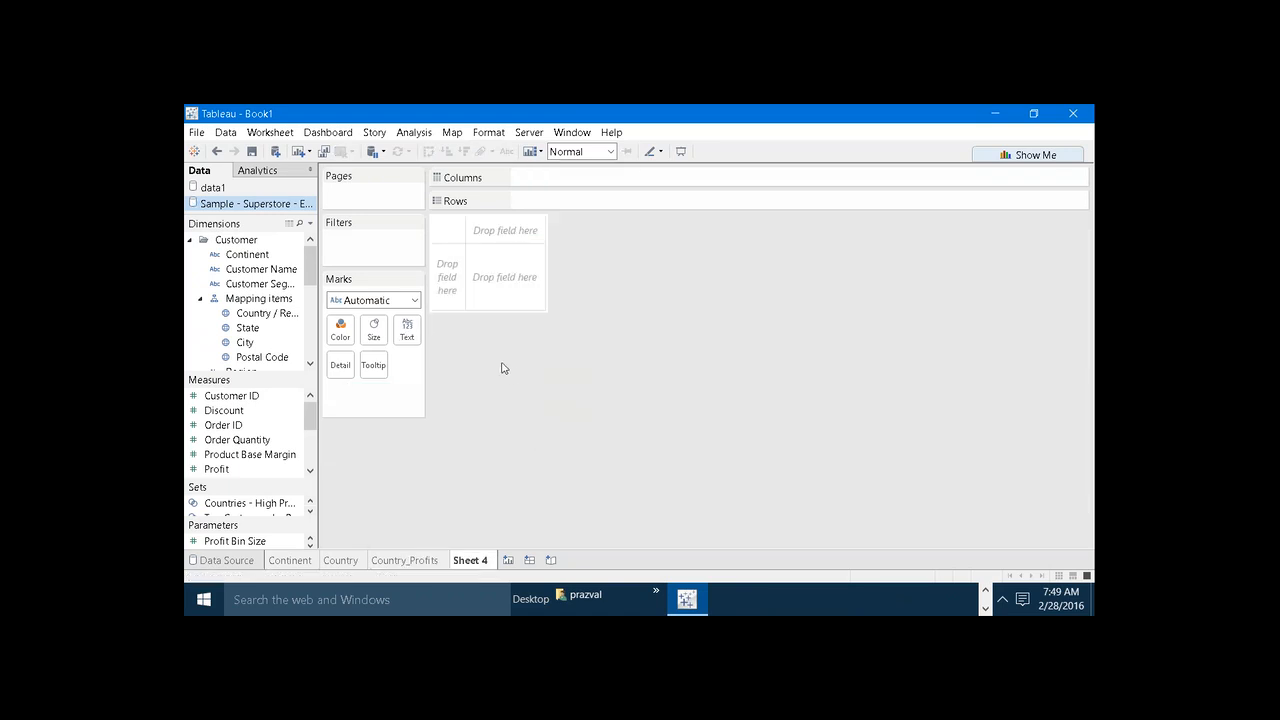
pyautogui.moveTo(309, 277); pyautogui.dragTo(610, 202)
pyautogui.moveTo(240, 472); pyautogui.dragTo(660, 180)
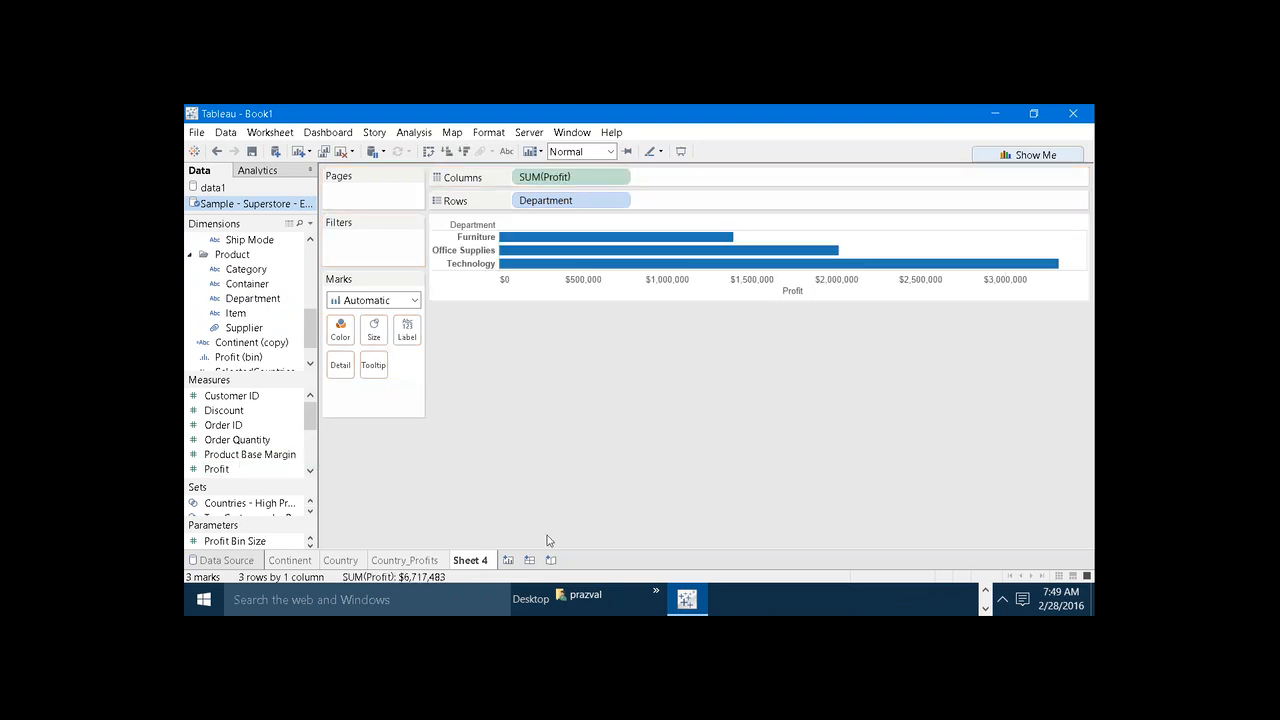
# - Rename Sheet 4 as "Dept"
pyautogui.rightClick(480, 562)
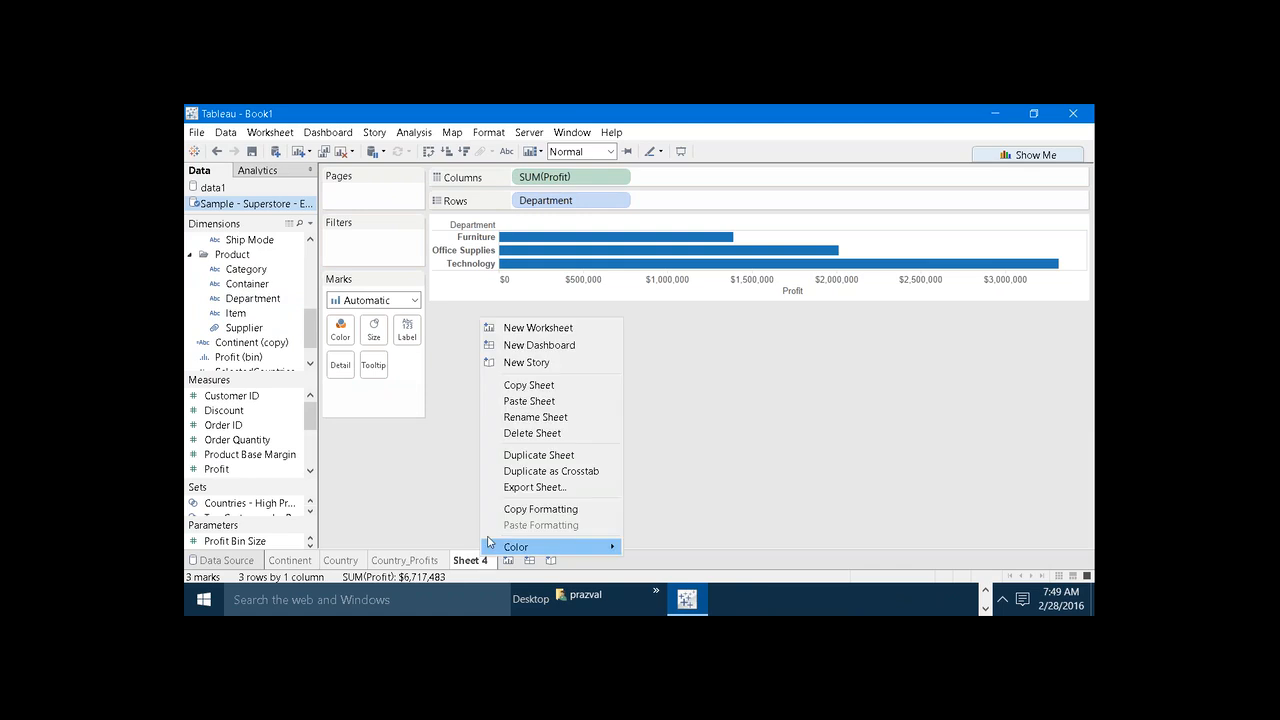
pyautogui.click(530, 417)
pyautogui.write('Dep')
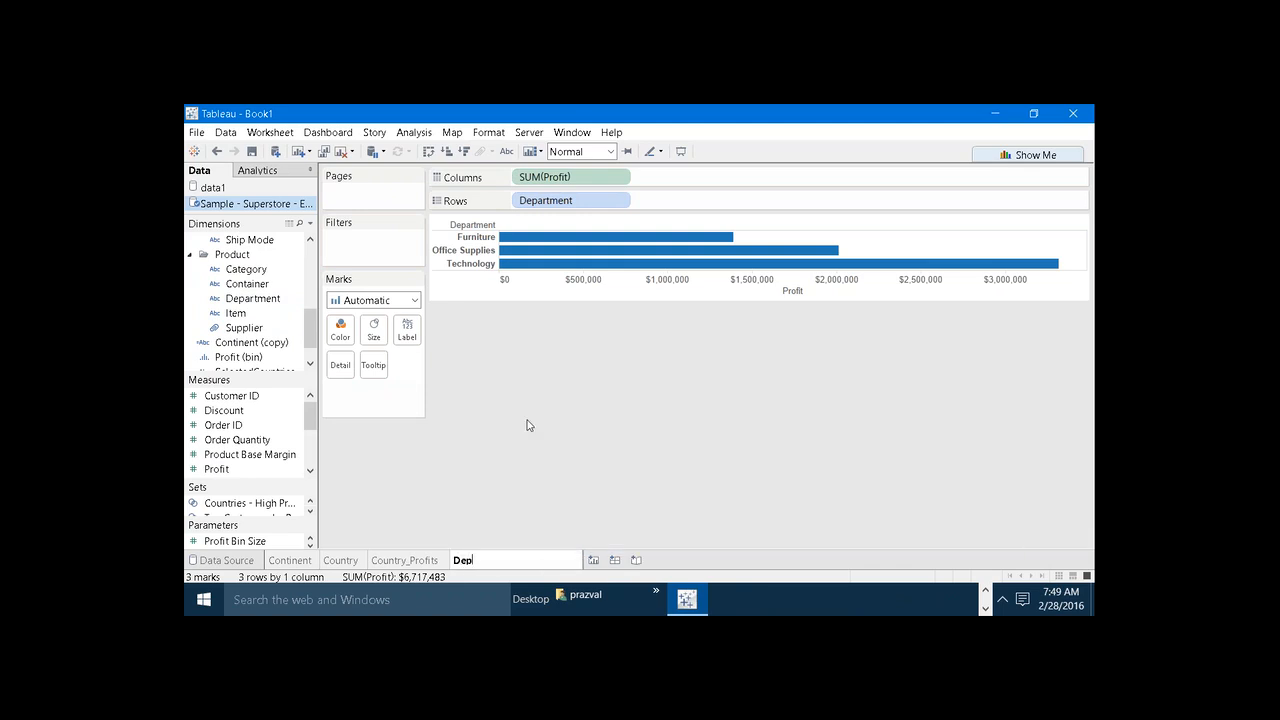
pyautogui.write('t')
pyautogui.press('Return')
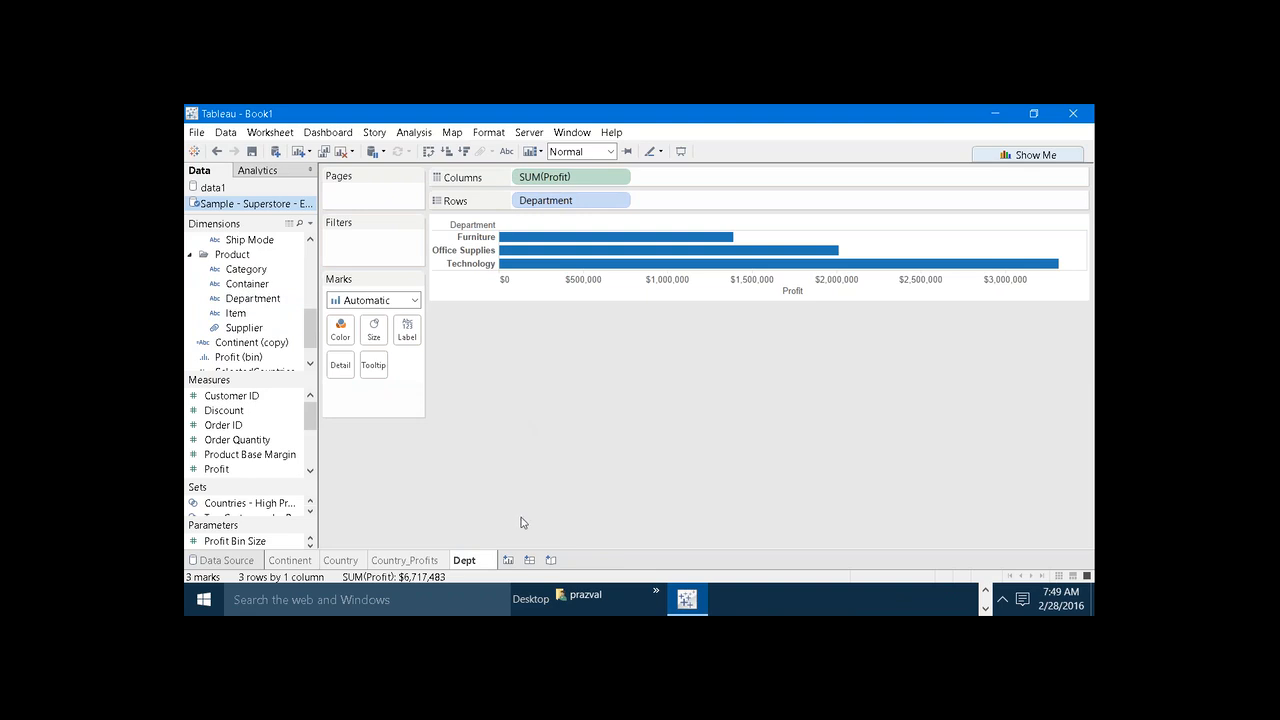
# - Add a worksheet charting Profit on Columns by Category on Rows, and rename it "Category"
pyautogui.click(508, 560)
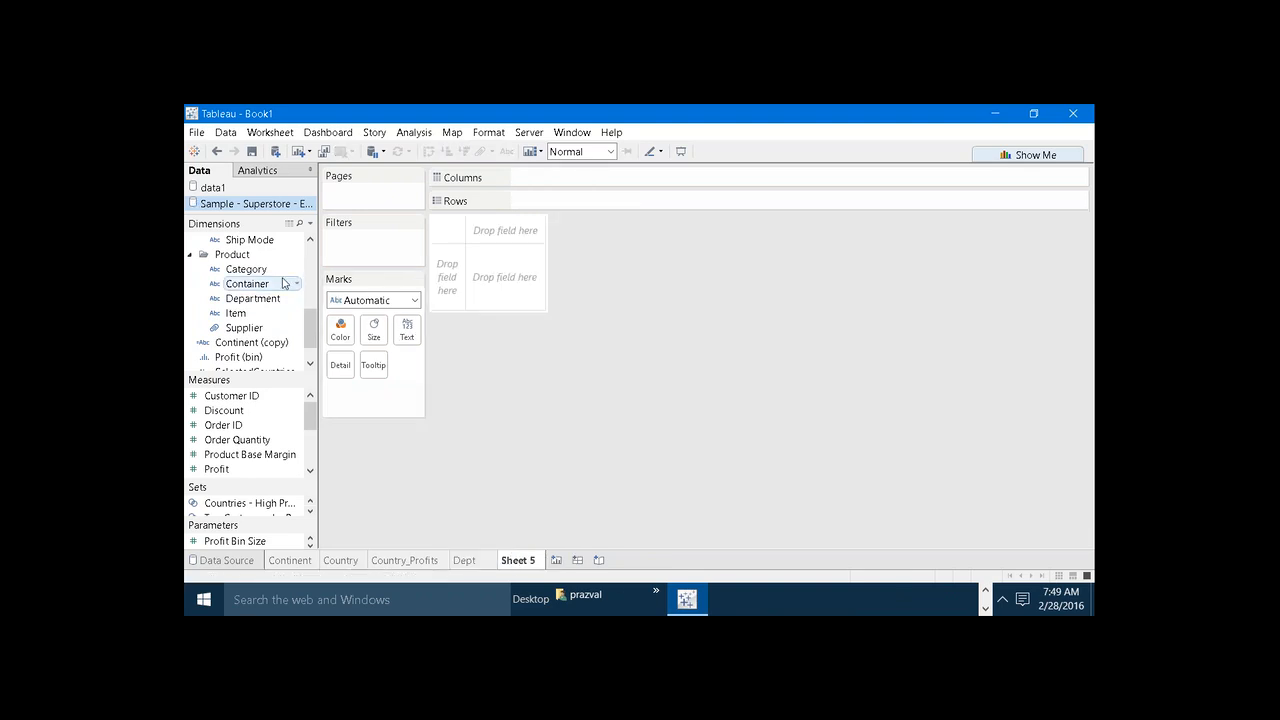
pyautogui.moveTo(246, 269); pyautogui.dragTo(600, 203)
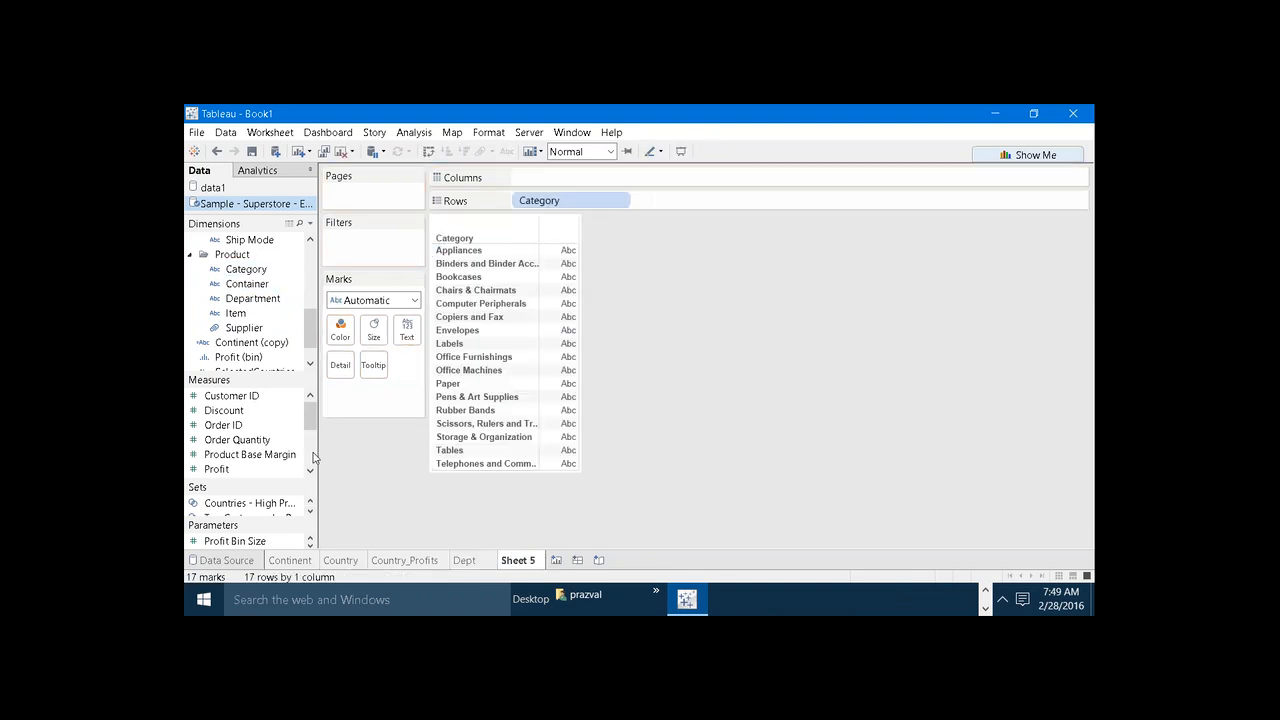
pyautogui.moveTo(240, 469)
pyautogui.mouseDown()
pyautogui.moveTo(575, 205)
pyautogui.moveTo(515, 178)
pyautogui.mouseUp()
pyautogui.rightClick(520, 560)
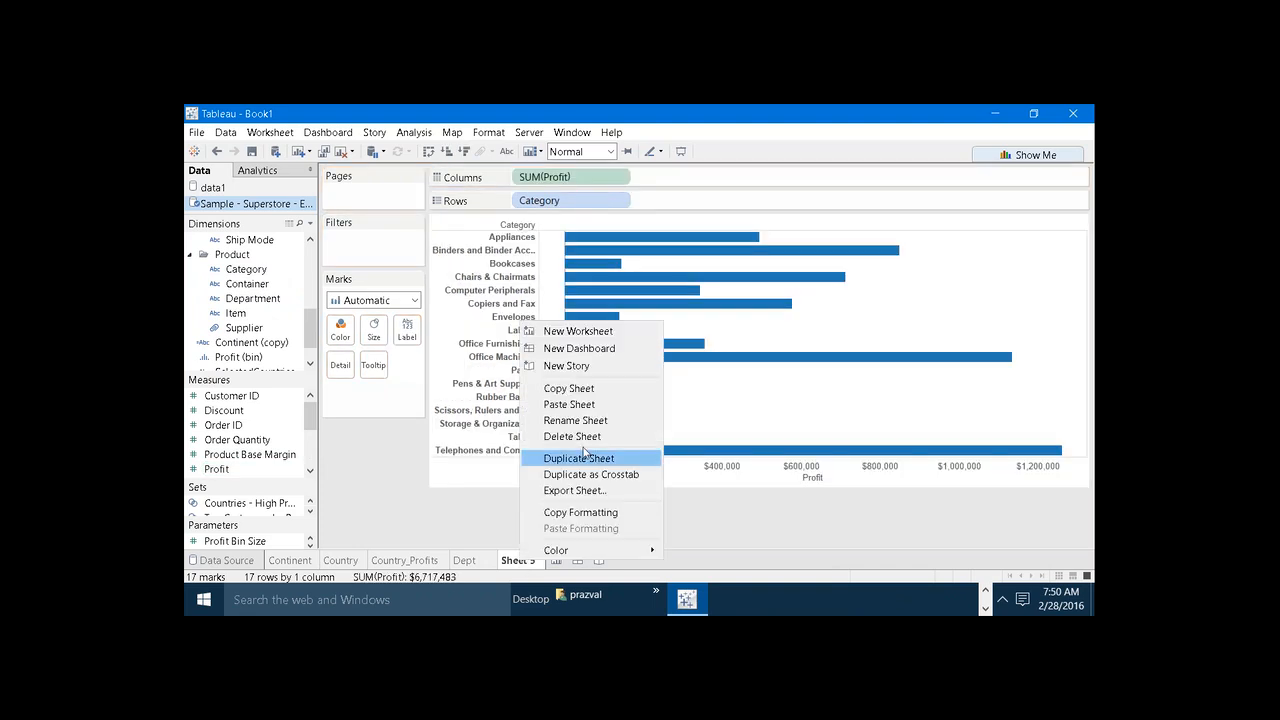
pyautogui.click(582, 421)
pyautogui.write('d')
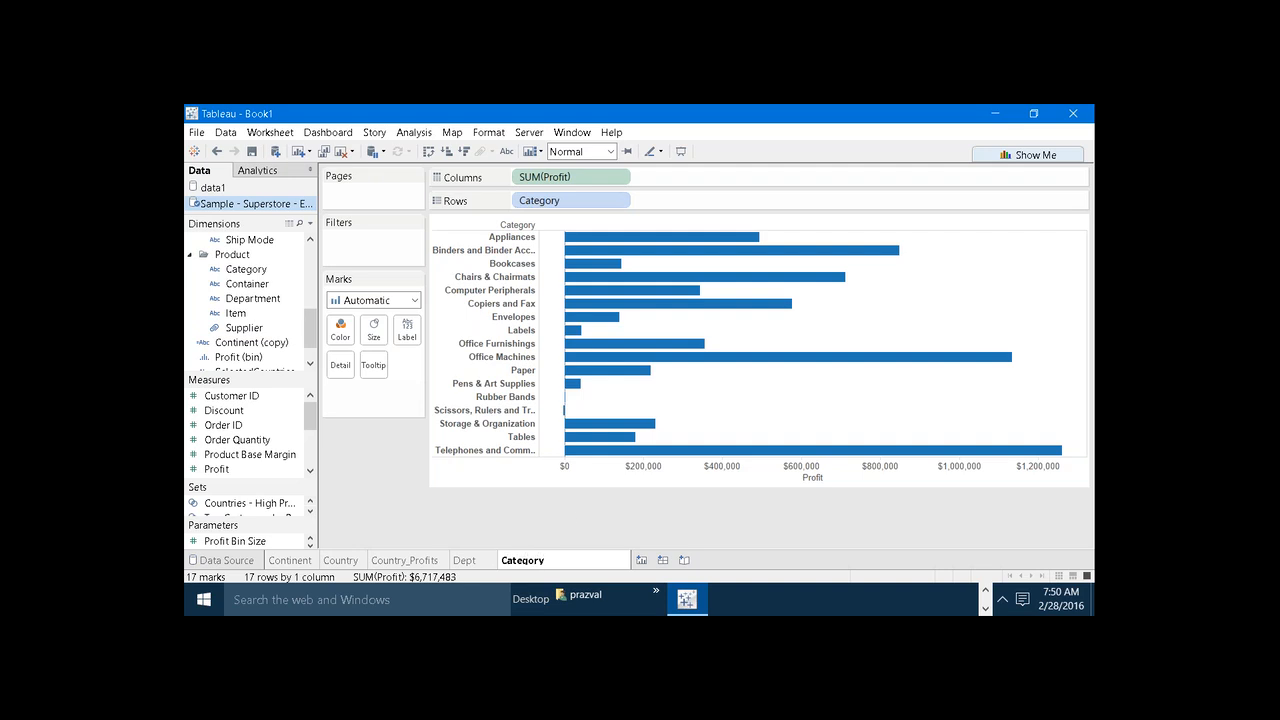
pyautogui.press('Return')
# - Add another worksheet charting Profit on Columns by Item on Rows, and rename it "Item"
pyautogui.click(555, 552)
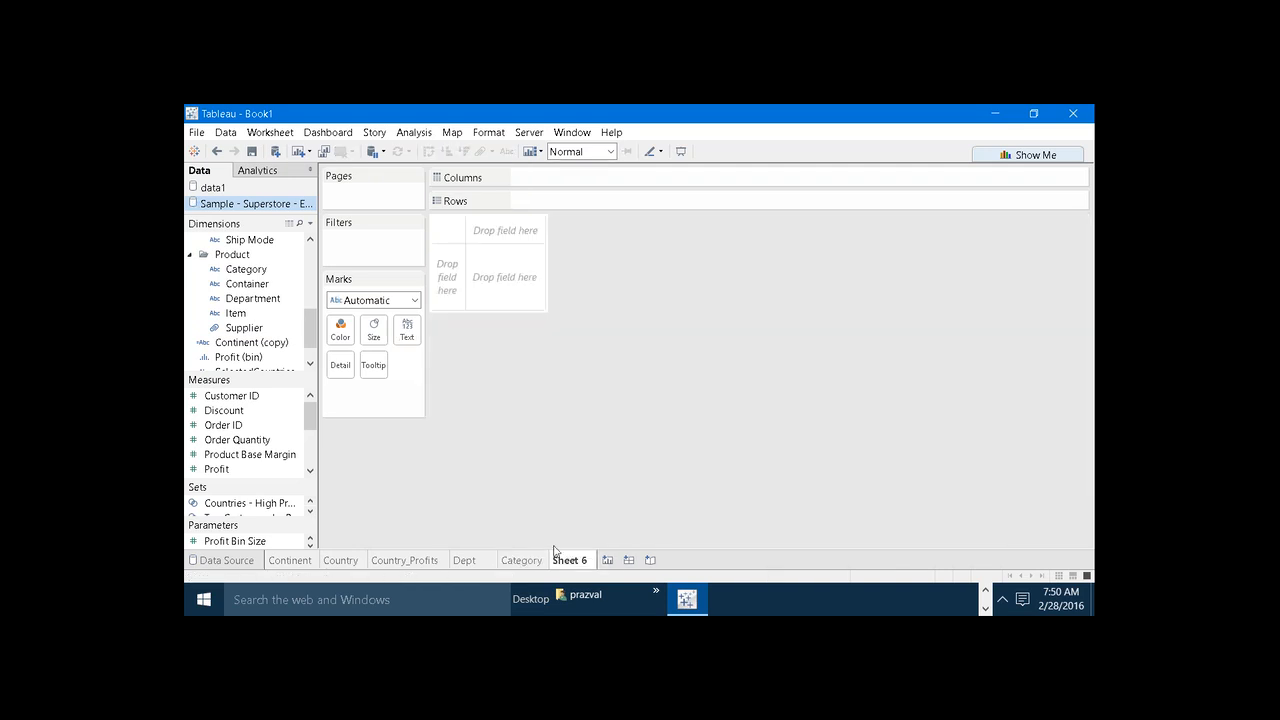
pyautogui.moveTo(255, 313); pyautogui.dragTo(568, 203)
pyautogui.click(615, 341)
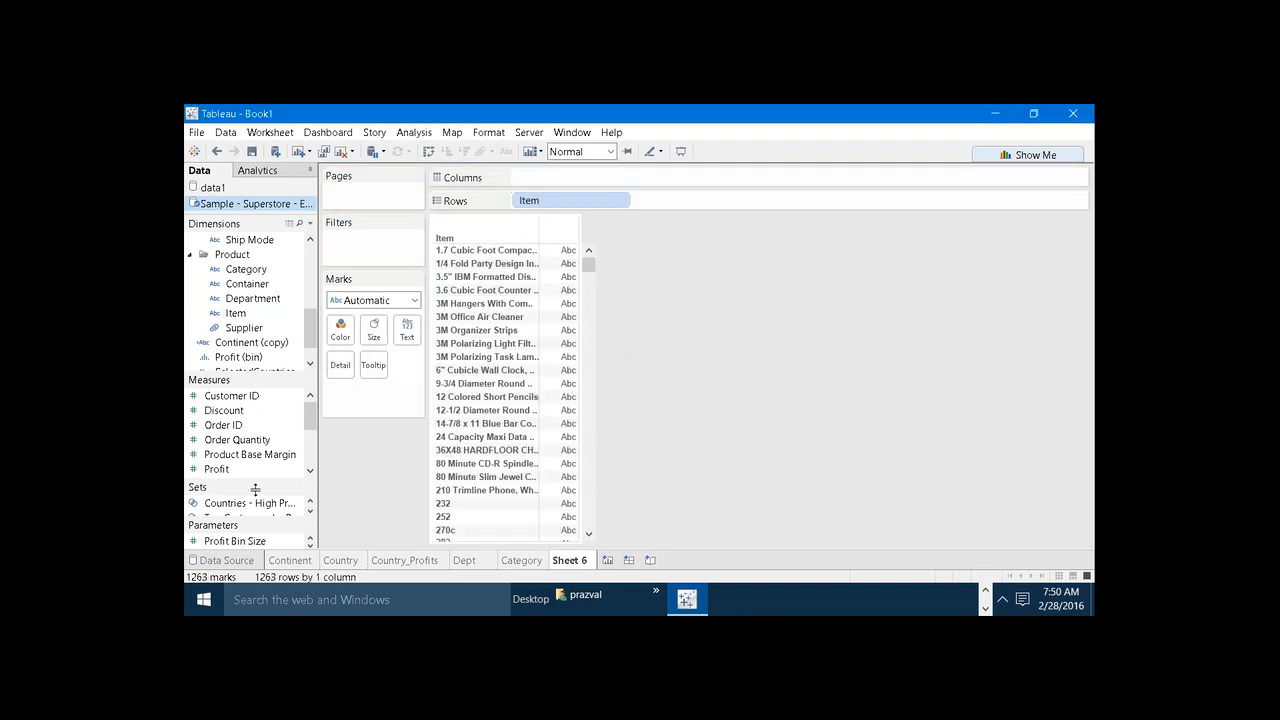
pyautogui.moveTo(216, 469); pyautogui.dragTo(530, 179)
pyautogui.rightClick(572, 563)
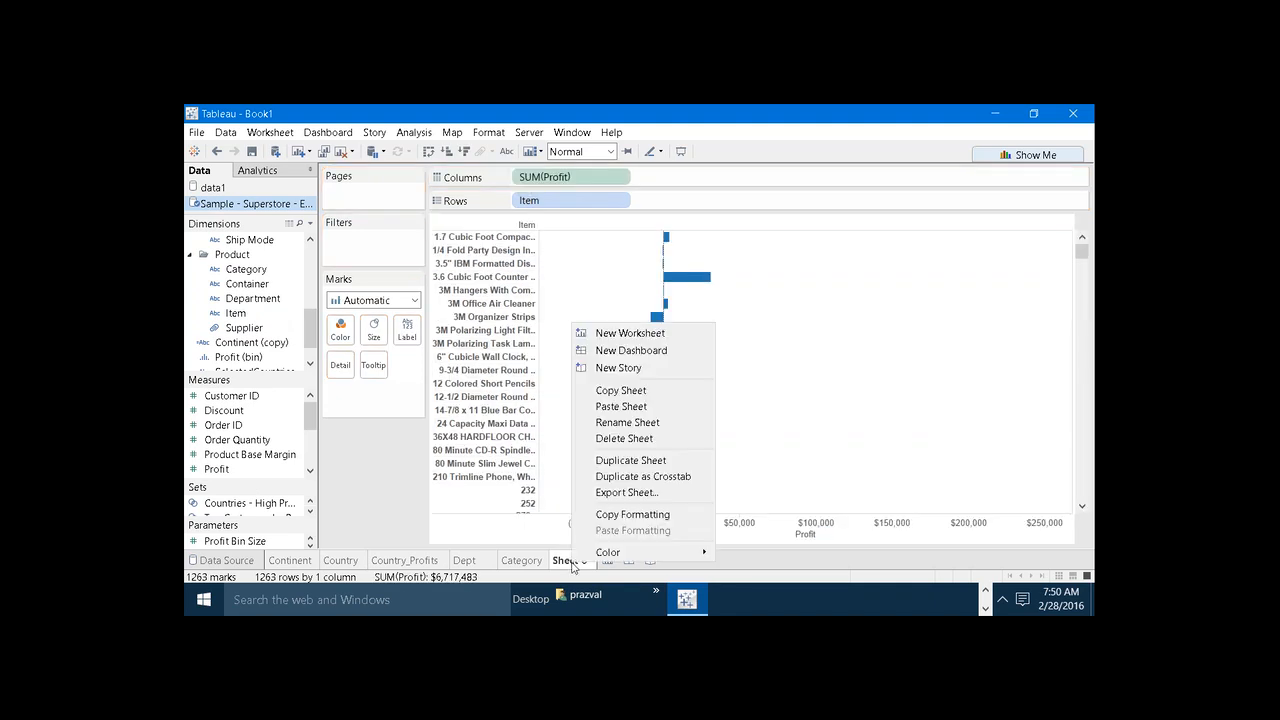
pyautogui.click(627, 422)
pyautogui.write('I')
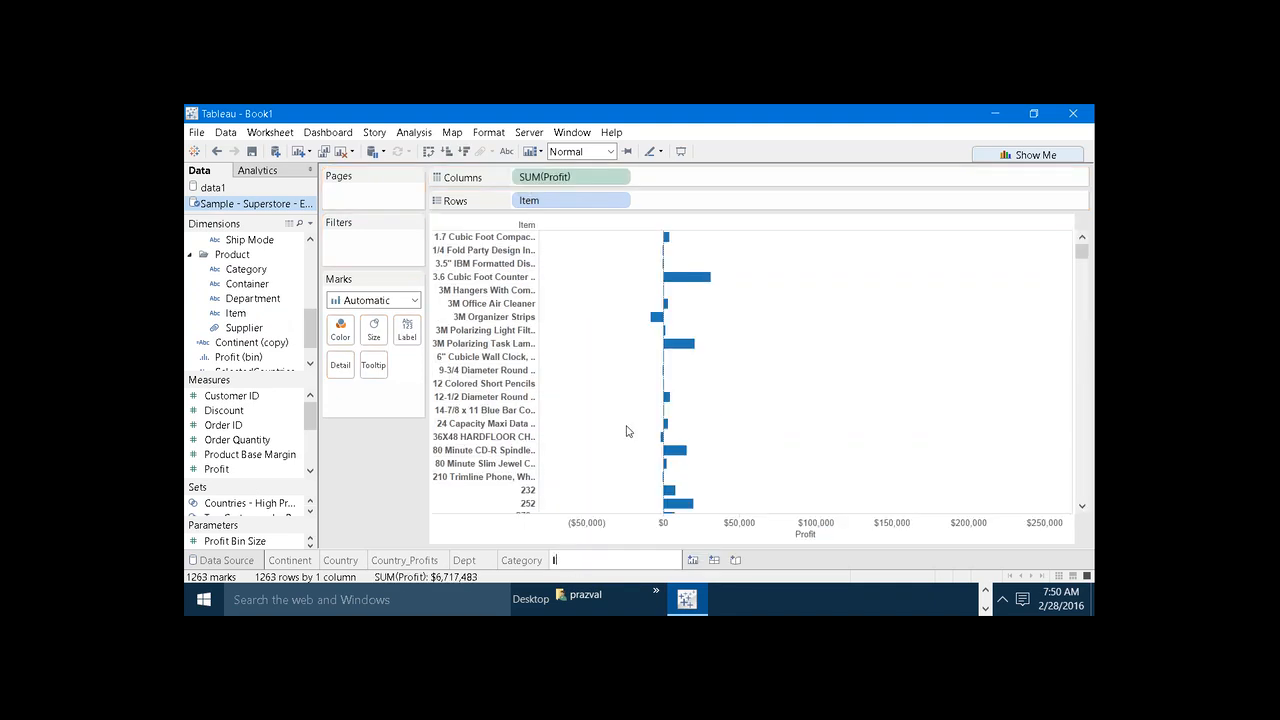
pyautogui.write('tem')
pyautogui.press('Return')
# - Look through the Dept, Category and Item sheets, return to Dept and open the worksheet's list of actions
pyautogui.click(464, 560)
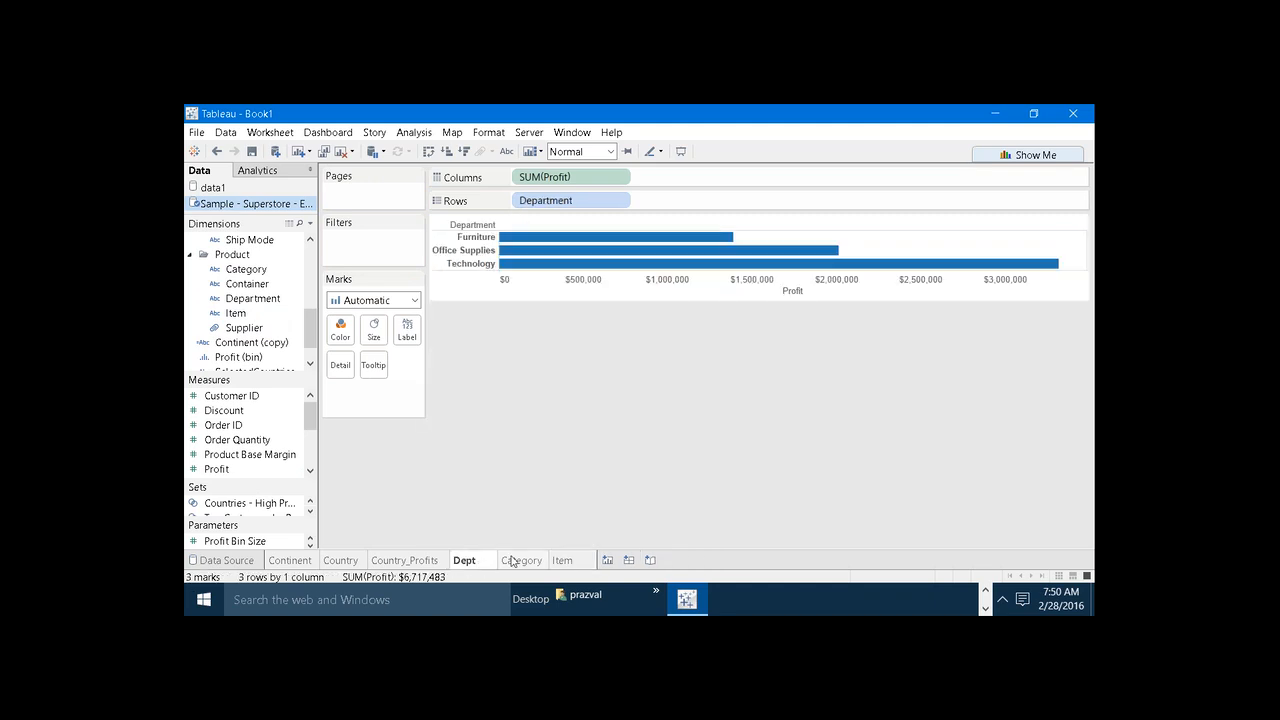
pyautogui.click(524, 560)
pyautogui.click(568, 562)
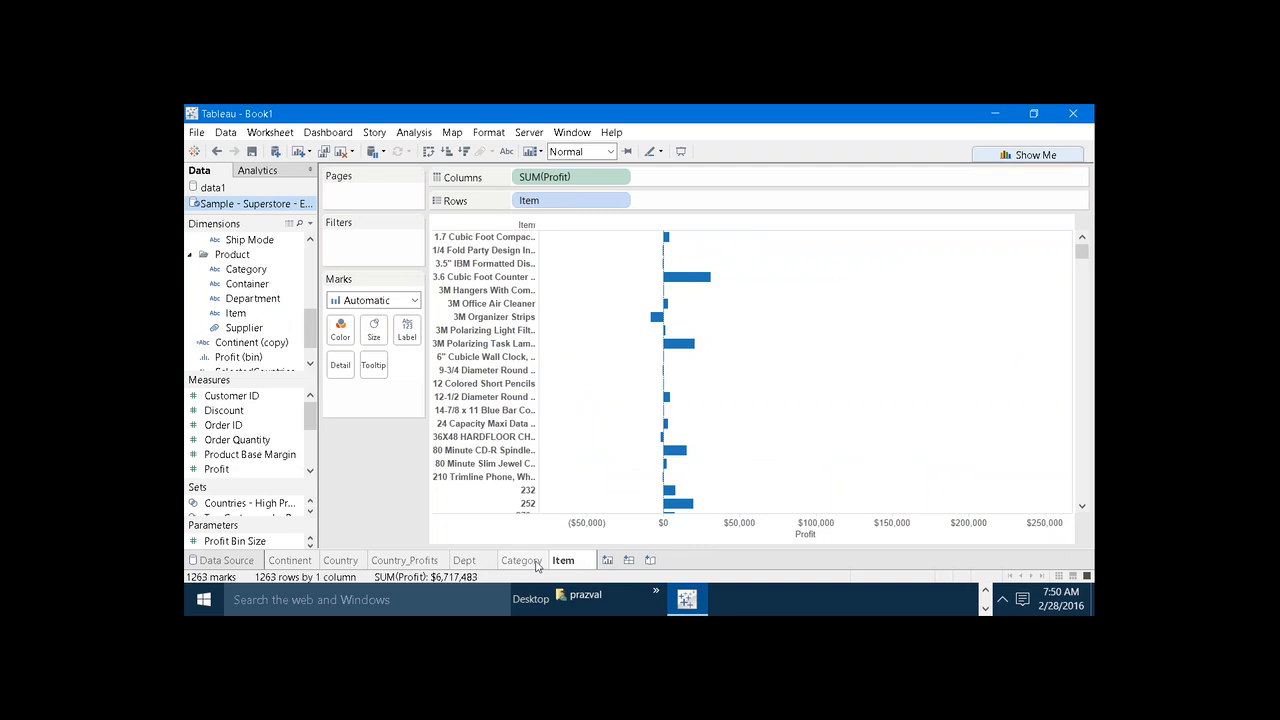
pyautogui.click(490, 563)
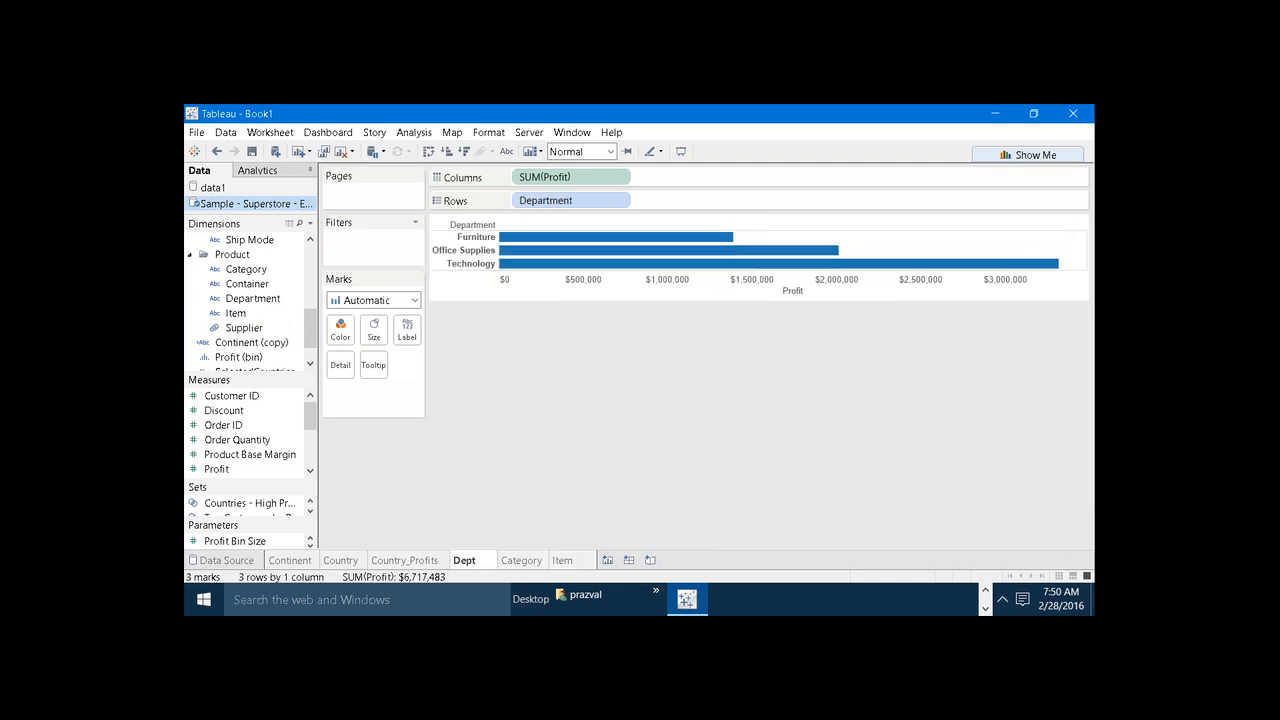
pyautogui.click(288, 138)
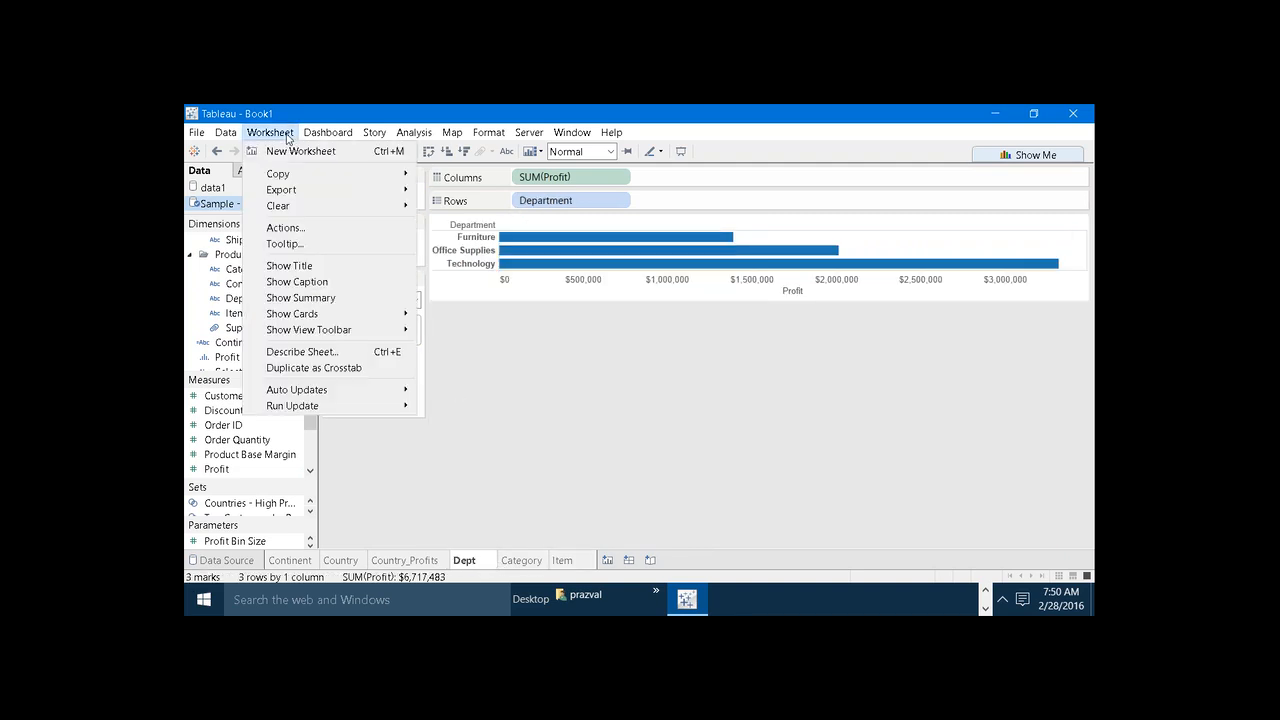
pyautogui.click(283, 228)
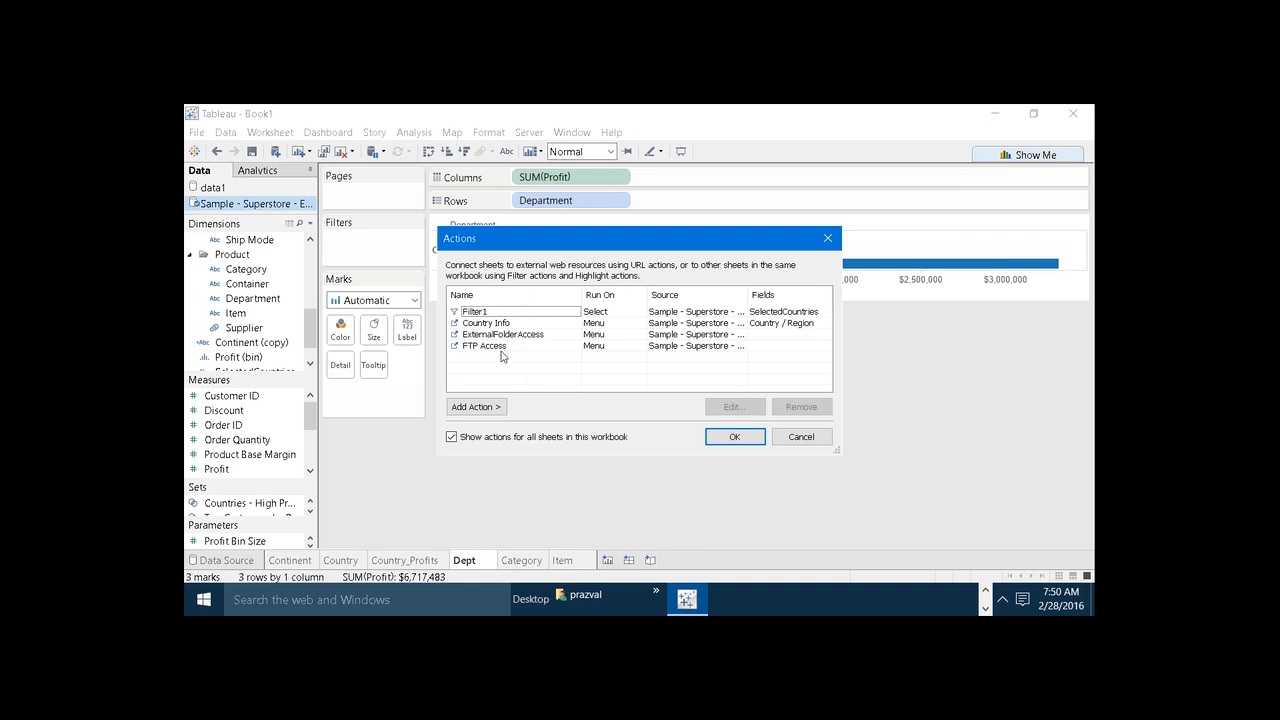
# - Edit the Filter1 action to remove Dept, Item and Category from its source sheets
pyautogui.doubleClick(485, 313)
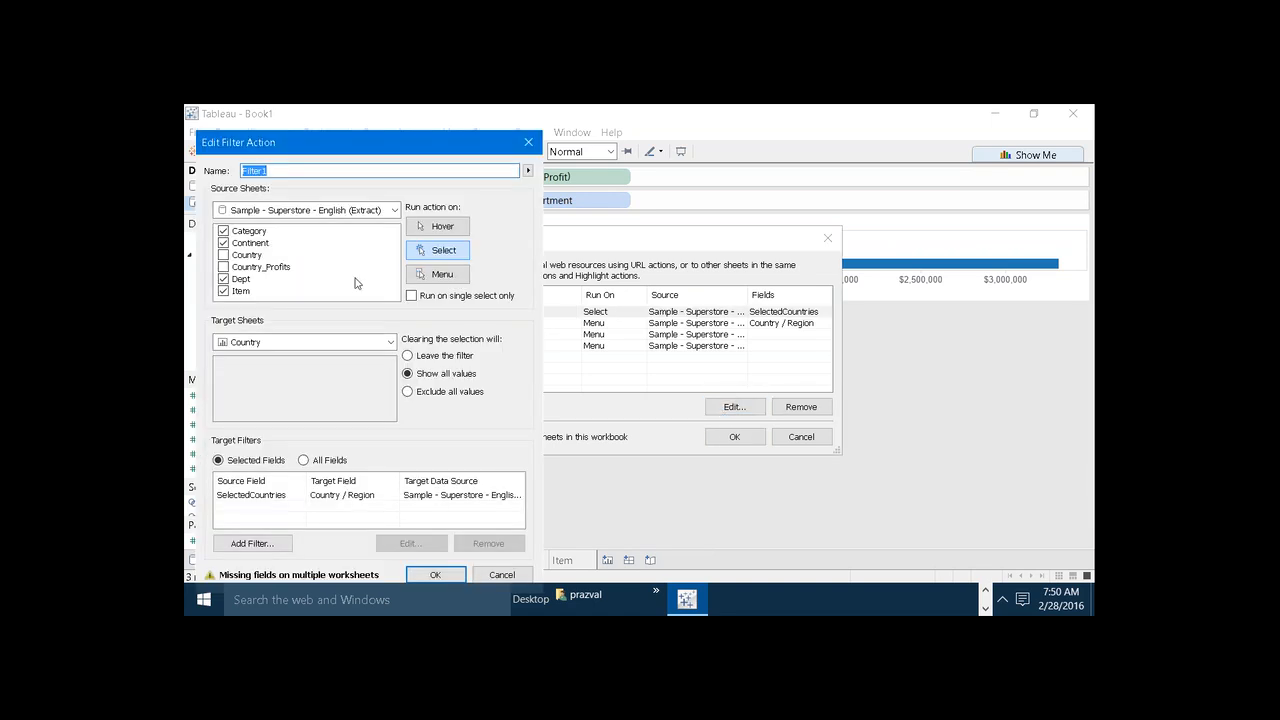
pyautogui.click(224, 279)
pyautogui.click(224, 291)
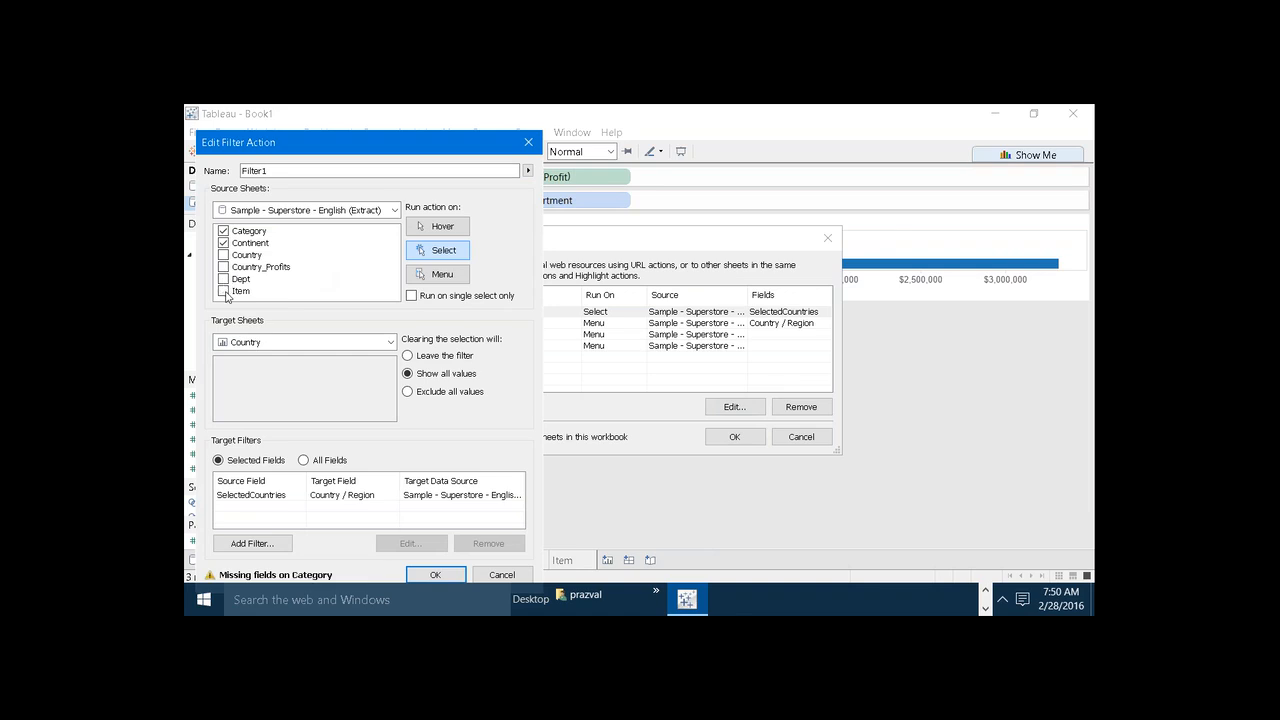
pyautogui.click(224, 231)
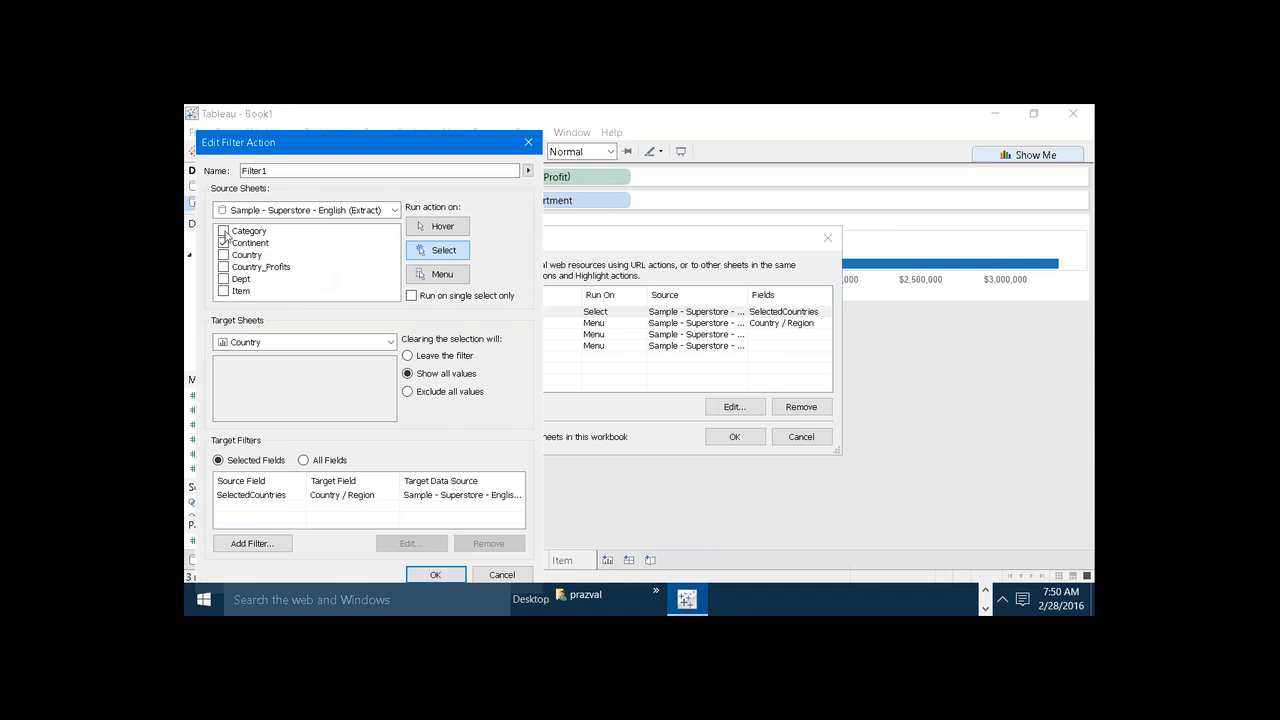
pyautogui.click(435, 576)
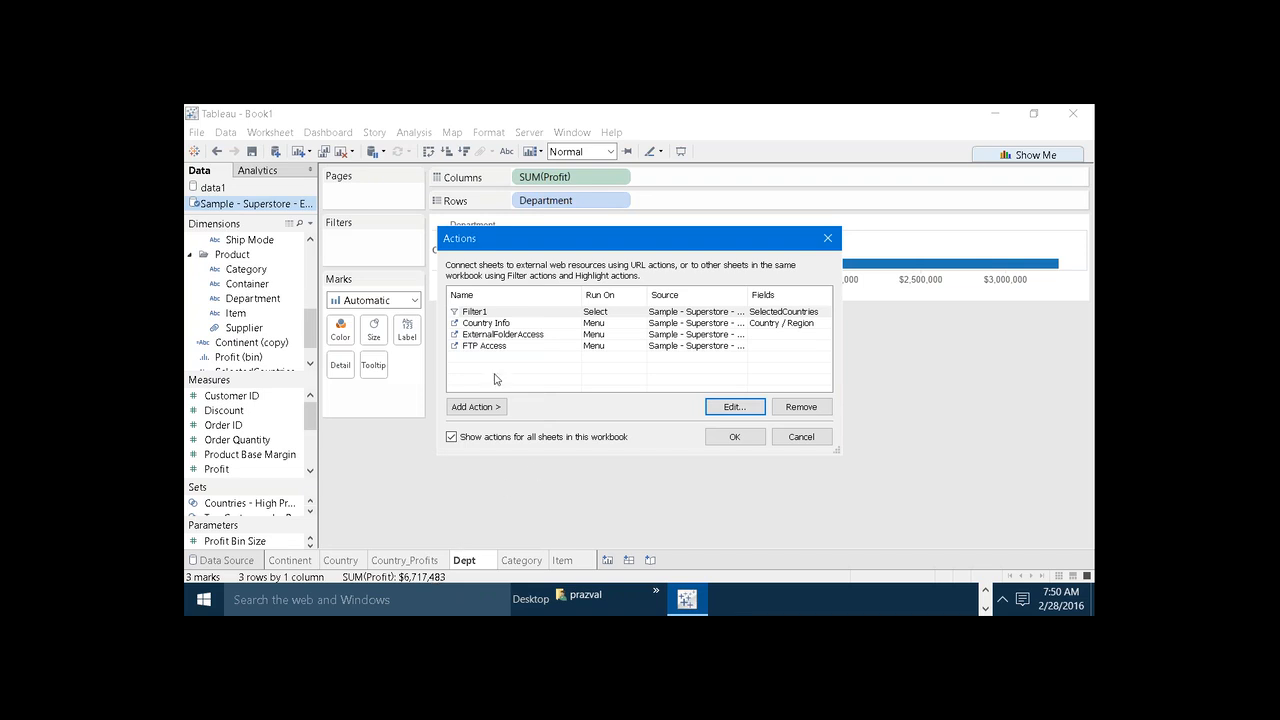
# - Edit the Country Info URL action to remove Category, Dept and Item from its source sheets
pyautogui.click(496, 327)
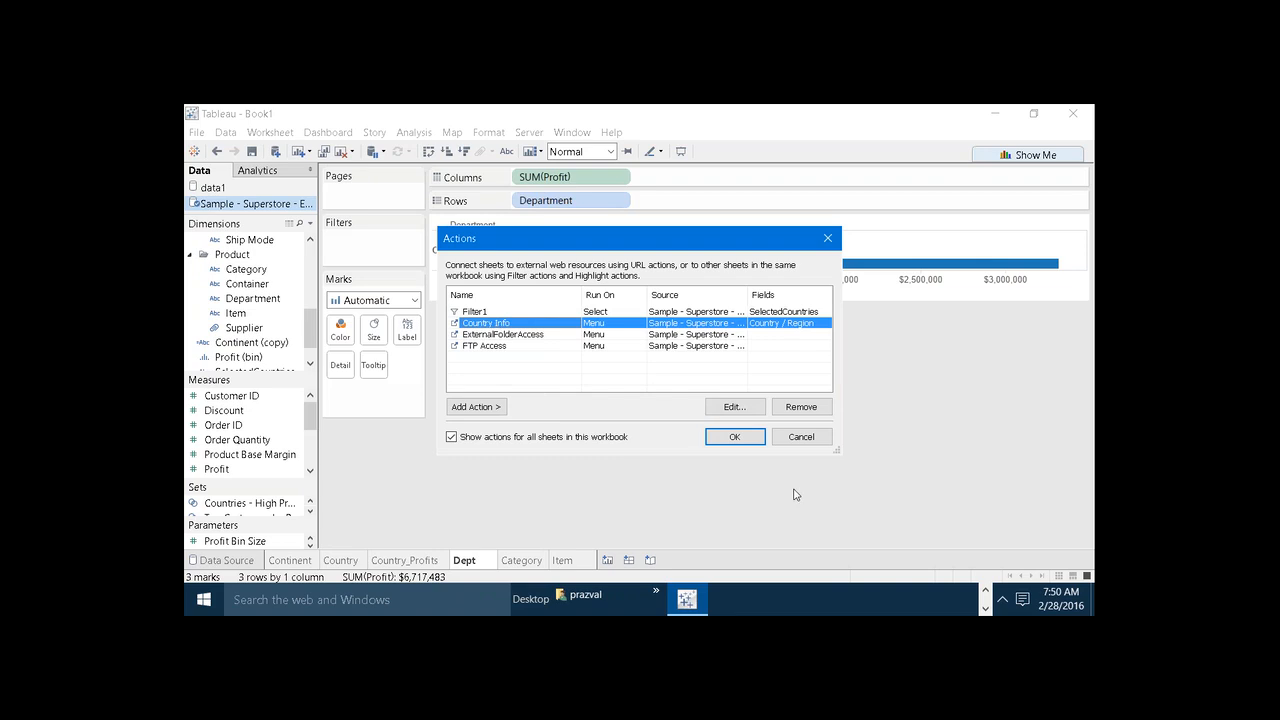
pyautogui.click(736, 407)
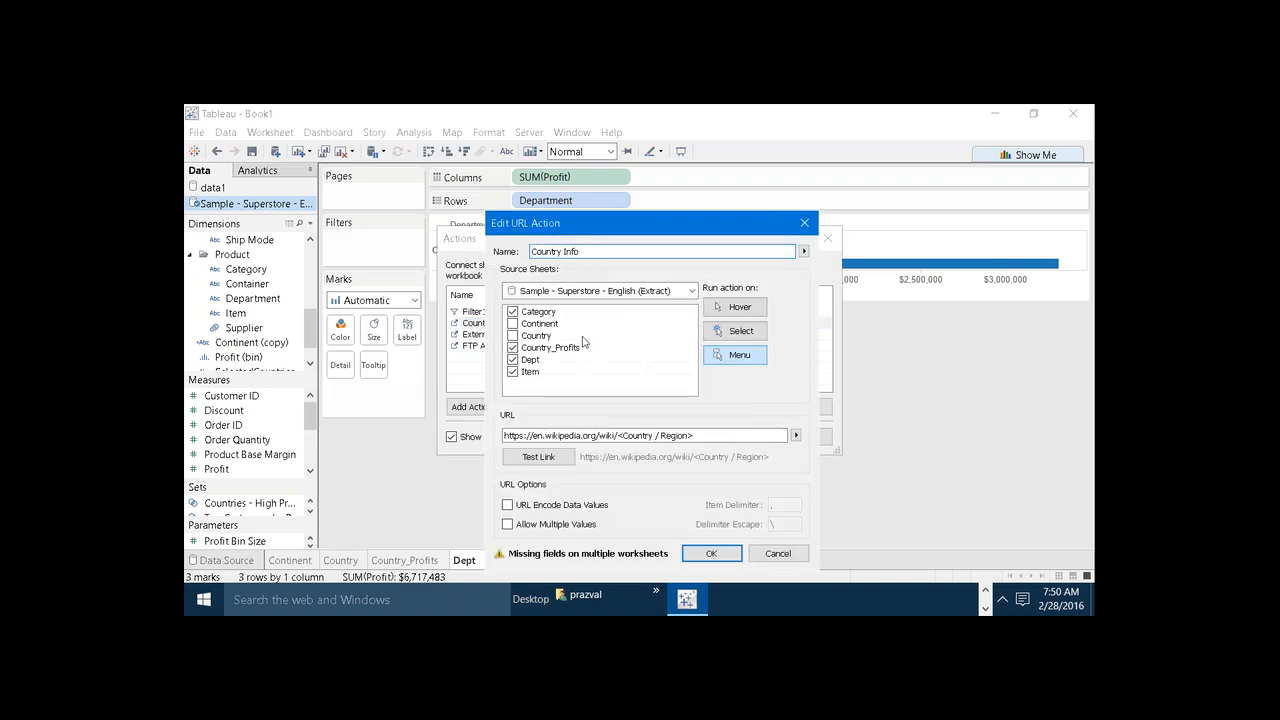
pyautogui.click(512, 313)
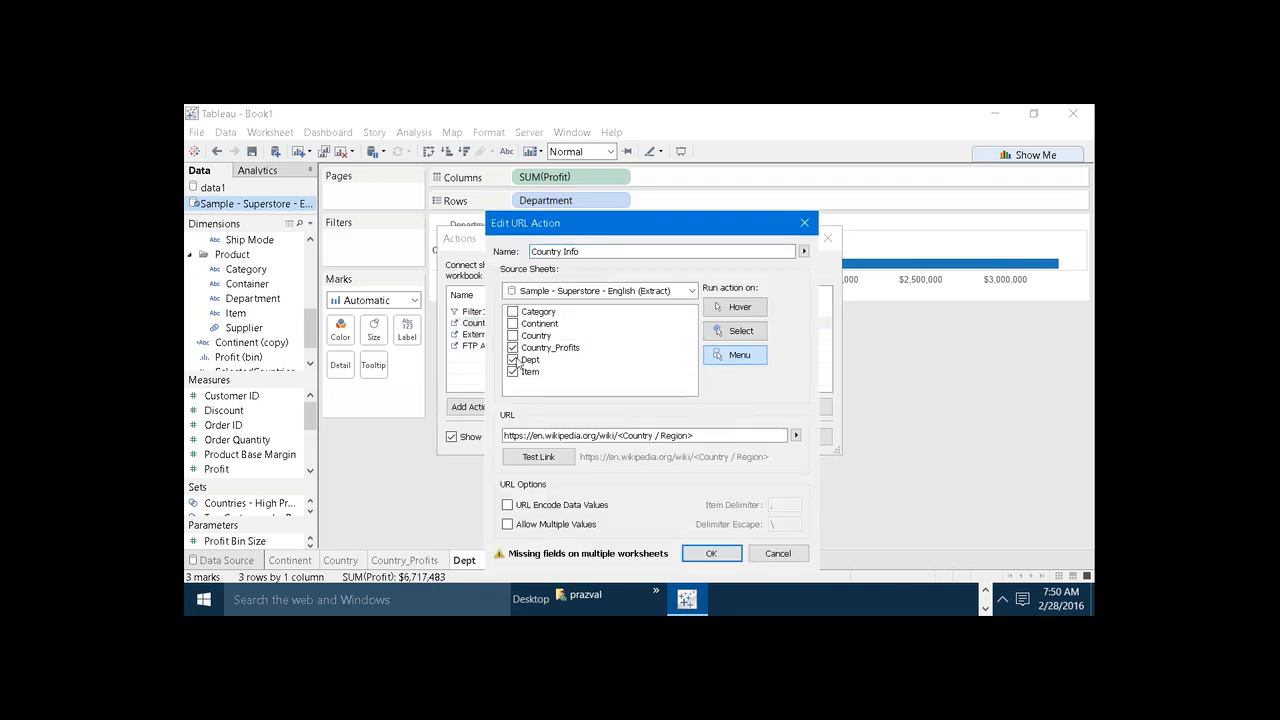
pyautogui.click(513, 360)
pyautogui.click(513, 372)
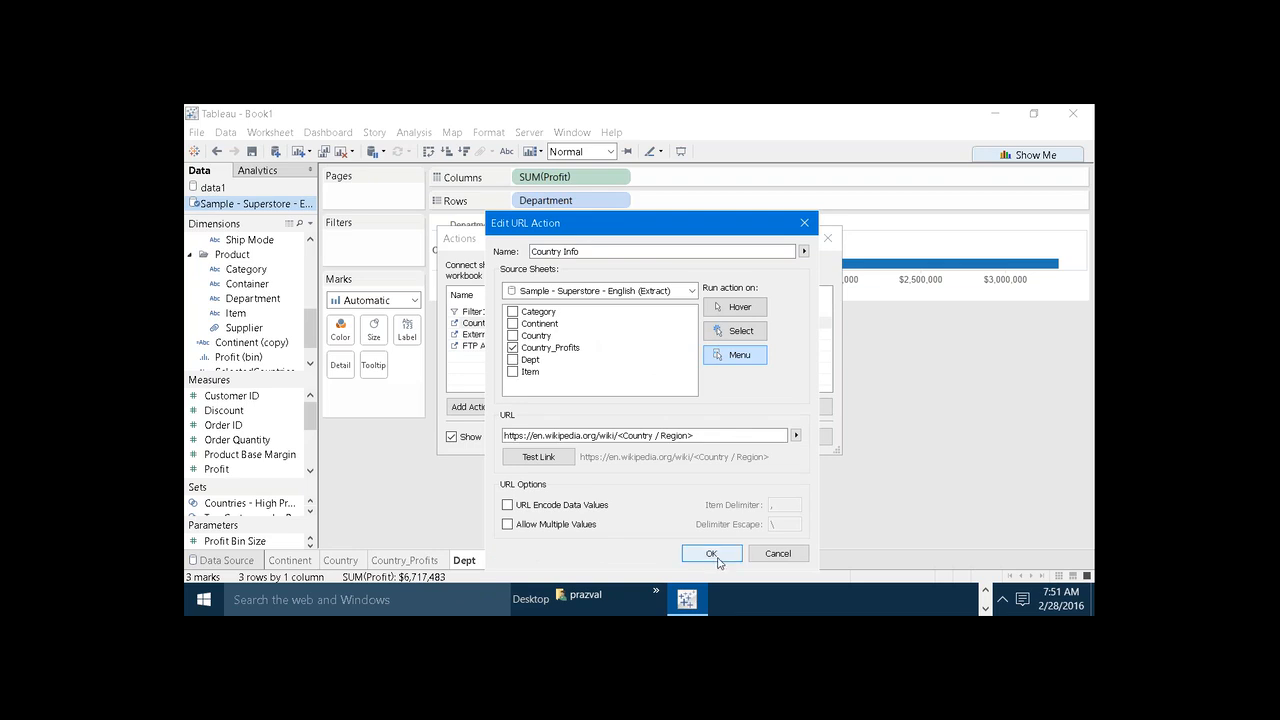
pyautogui.click(717, 561)
# - Edit the ExternalFolderAccess URL action to exclude the Category, Dept and Item sheets as sources
pyautogui.click(527, 337)
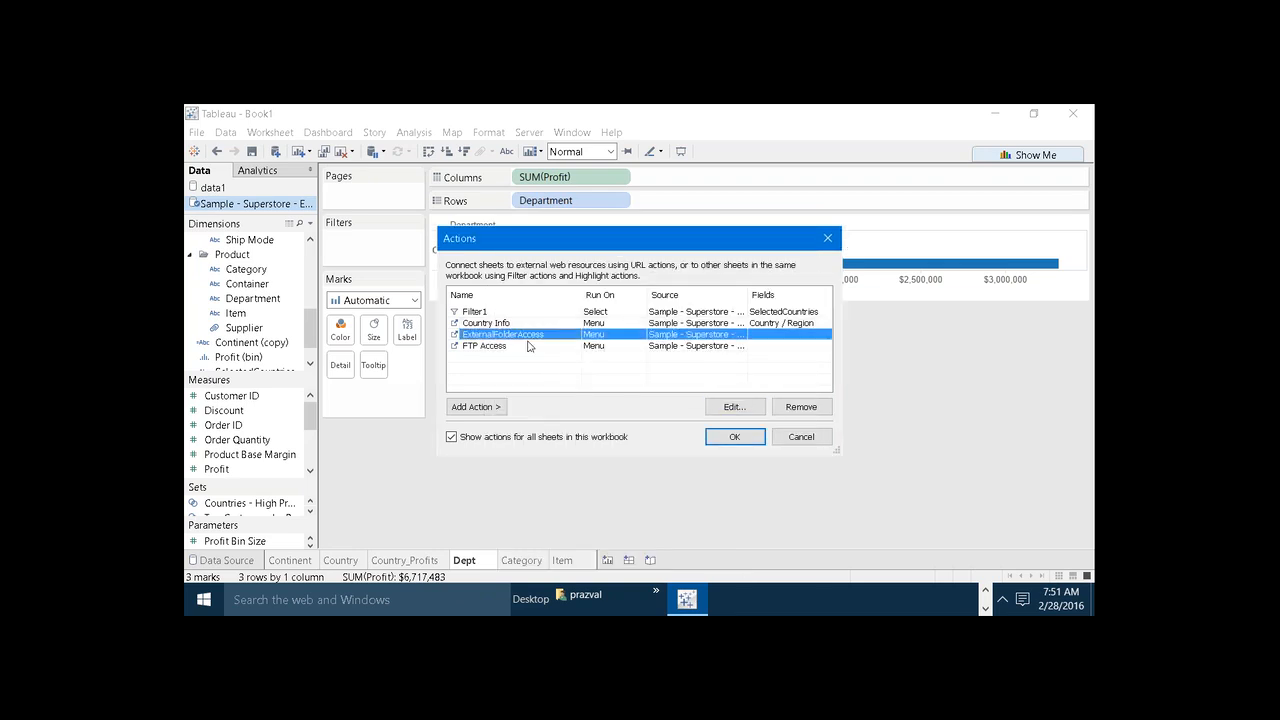
pyautogui.click(728, 409)
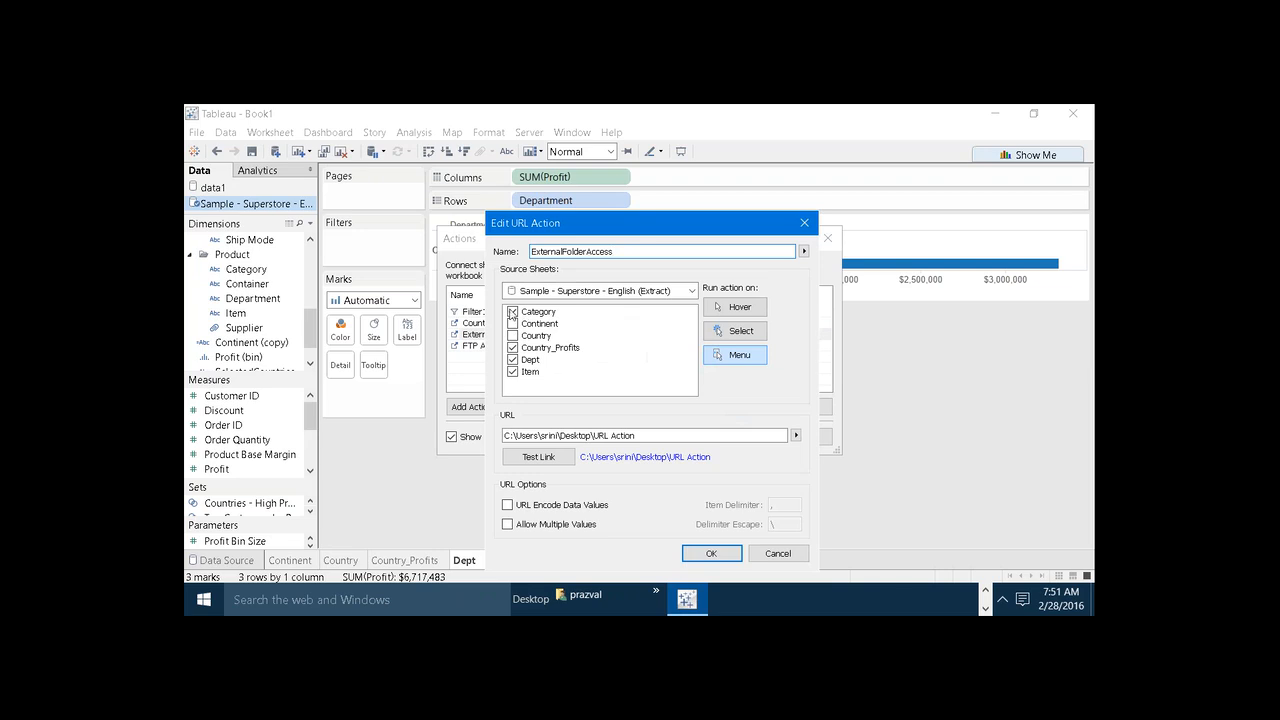
pyautogui.click(513, 313)
pyautogui.click(512, 359)
pyautogui.click(512, 371)
pyautogui.click(717, 561)
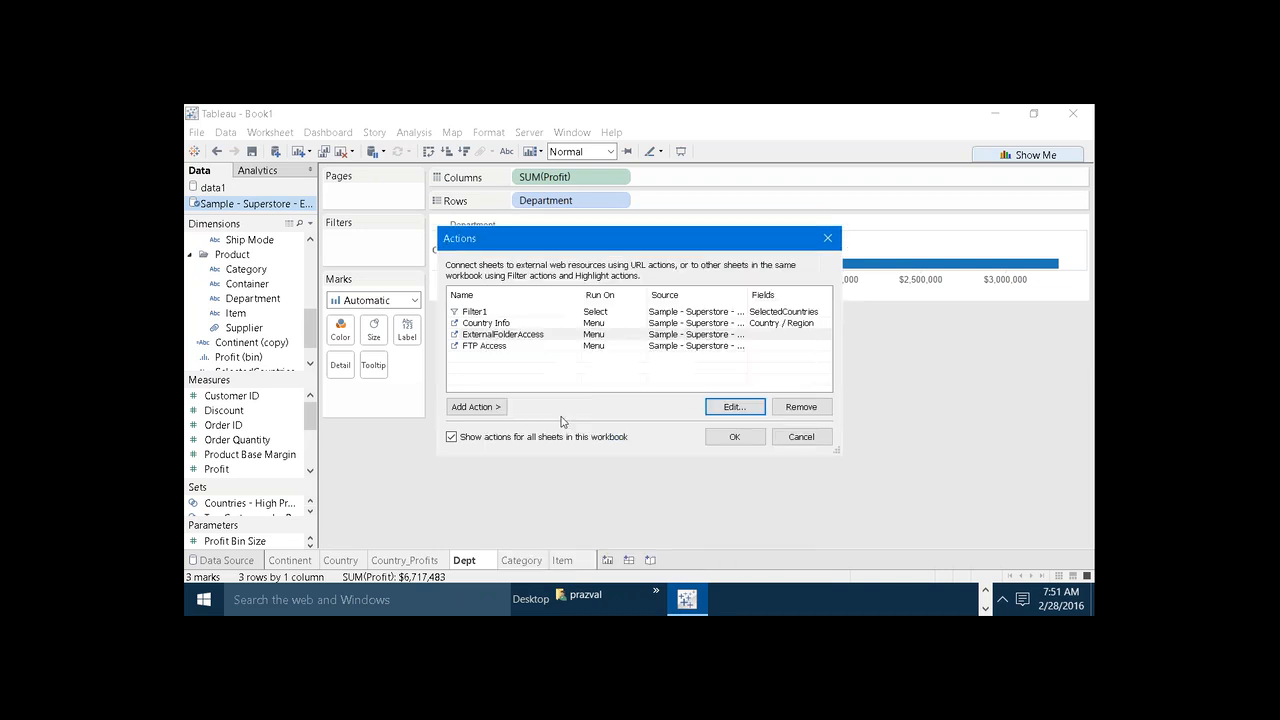
# - Edit the FTP Access URL action to remove Category and Dept from its source sheets
pyautogui.click(497, 346)
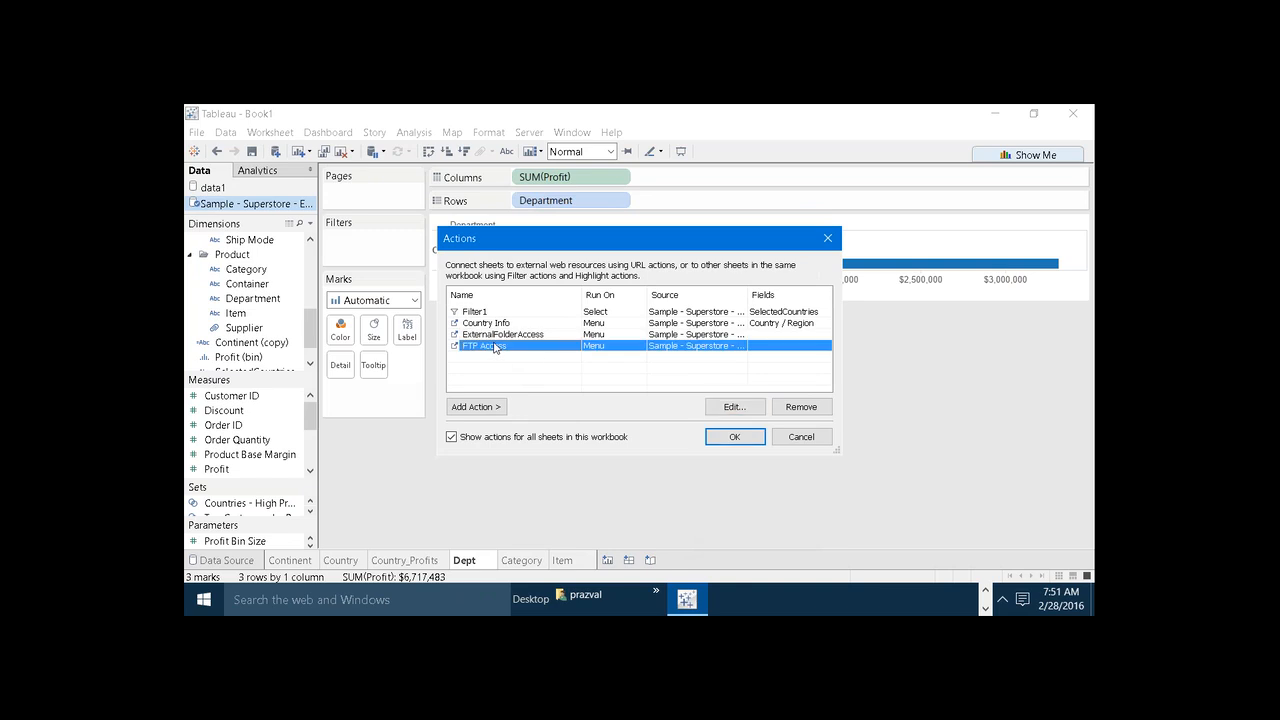
pyautogui.click(734, 408)
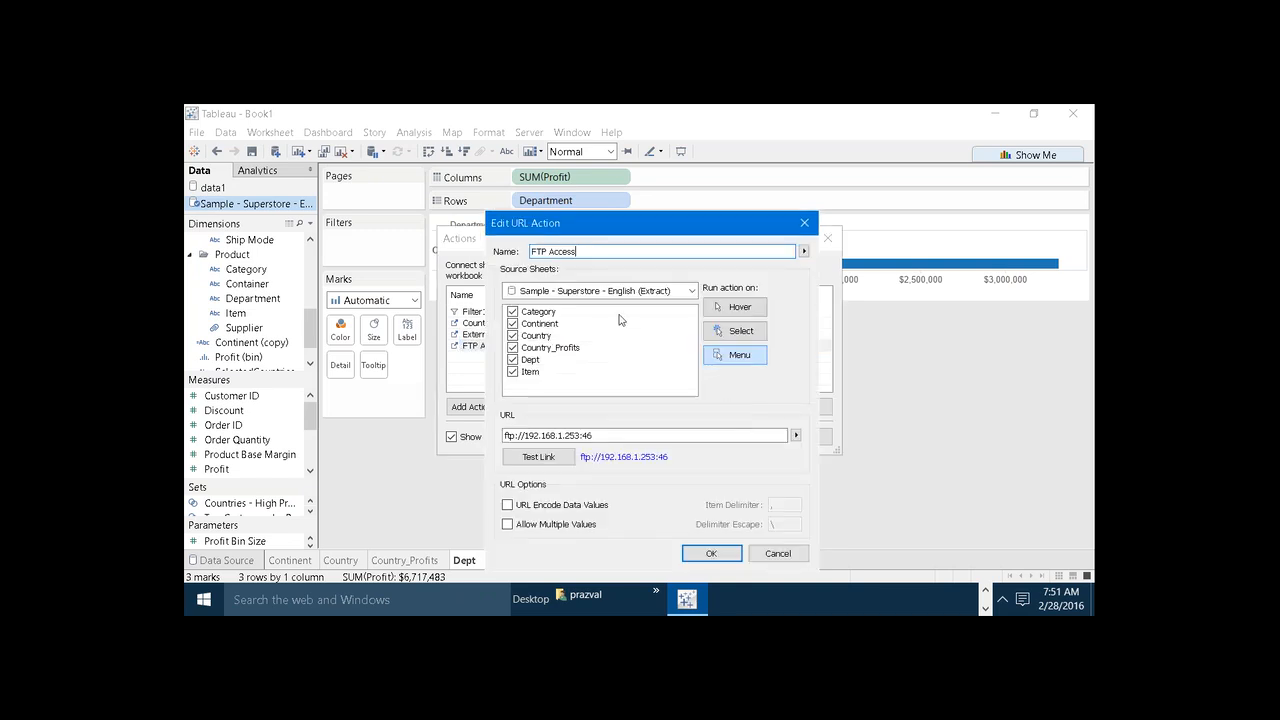
pyautogui.click(512, 312)
pyautogui.click(512, 360)
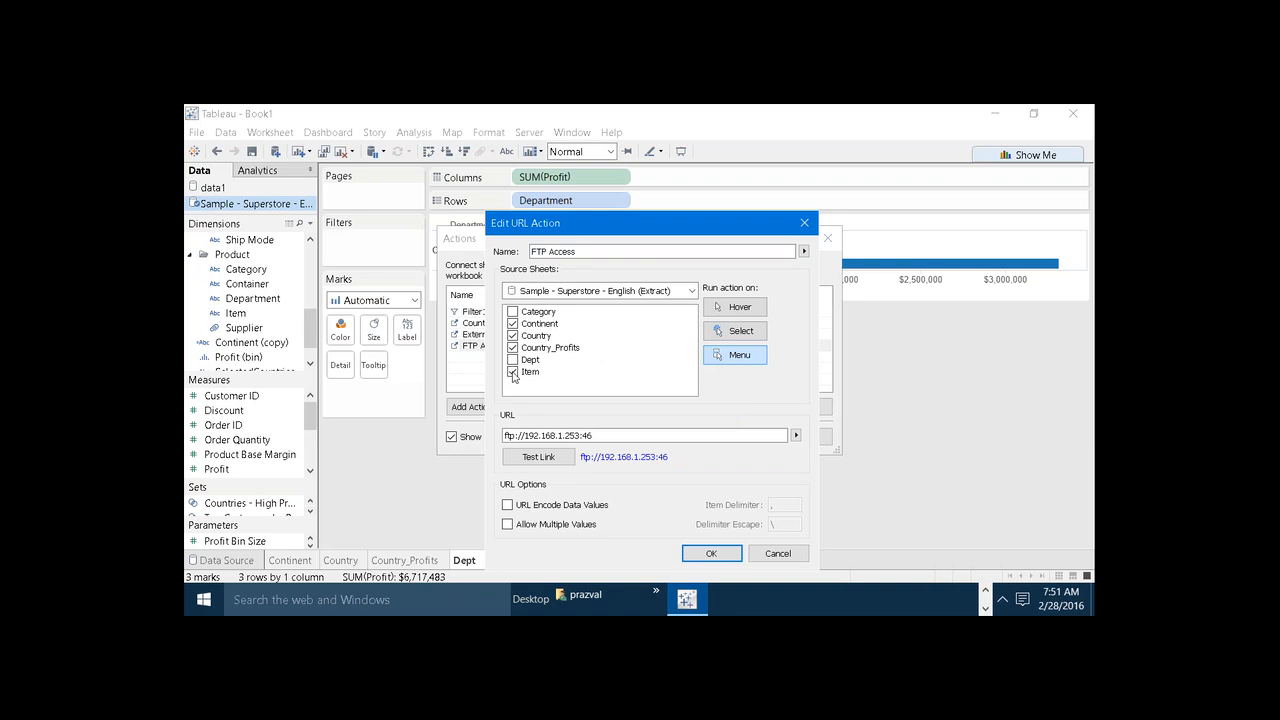
pyautogui.click(716, 555)
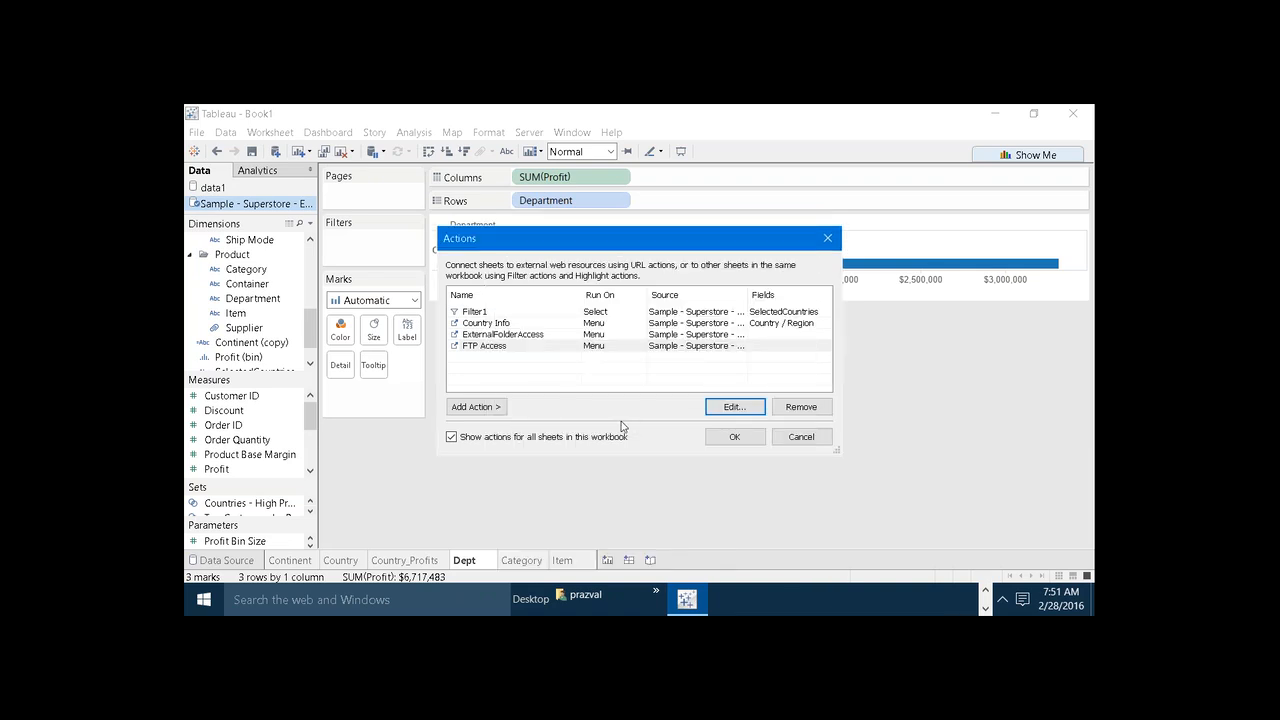
# - Add a filter action named Dept with only the Dept sheet as its source
pyautogui.click(476, 406)
pyautogui.click(530, 409)
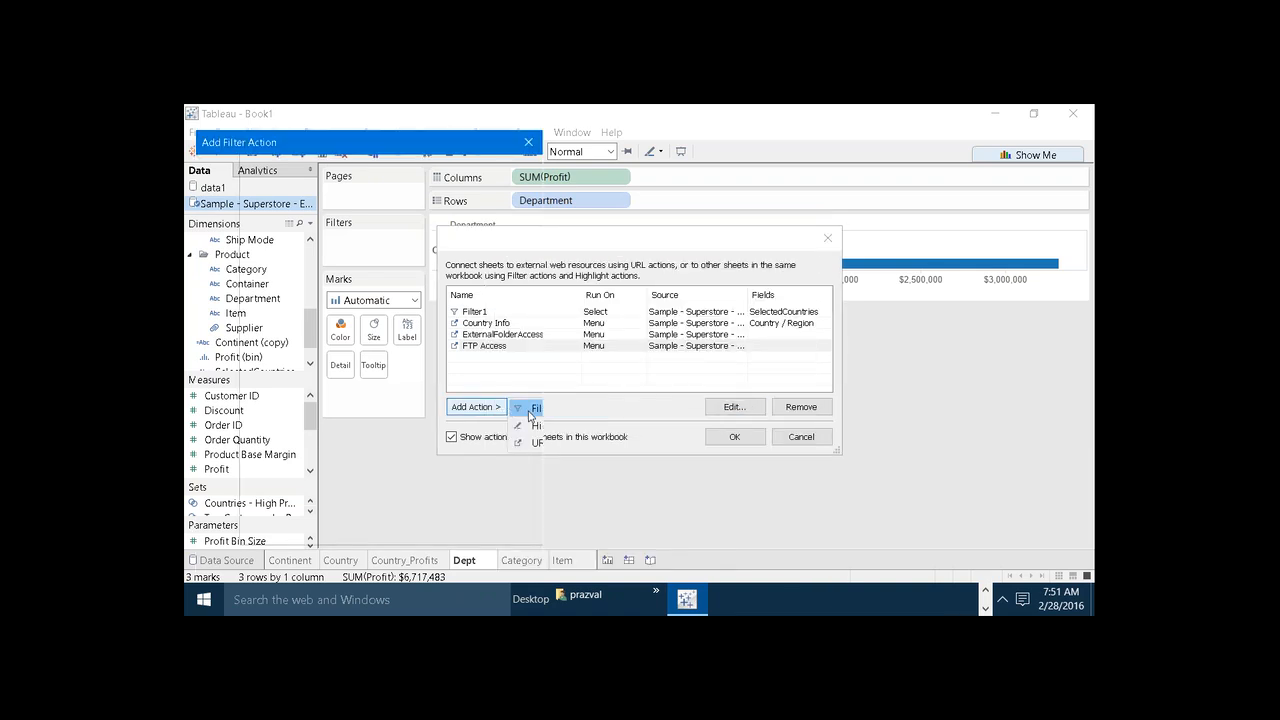
pyautogui.write('Dept')
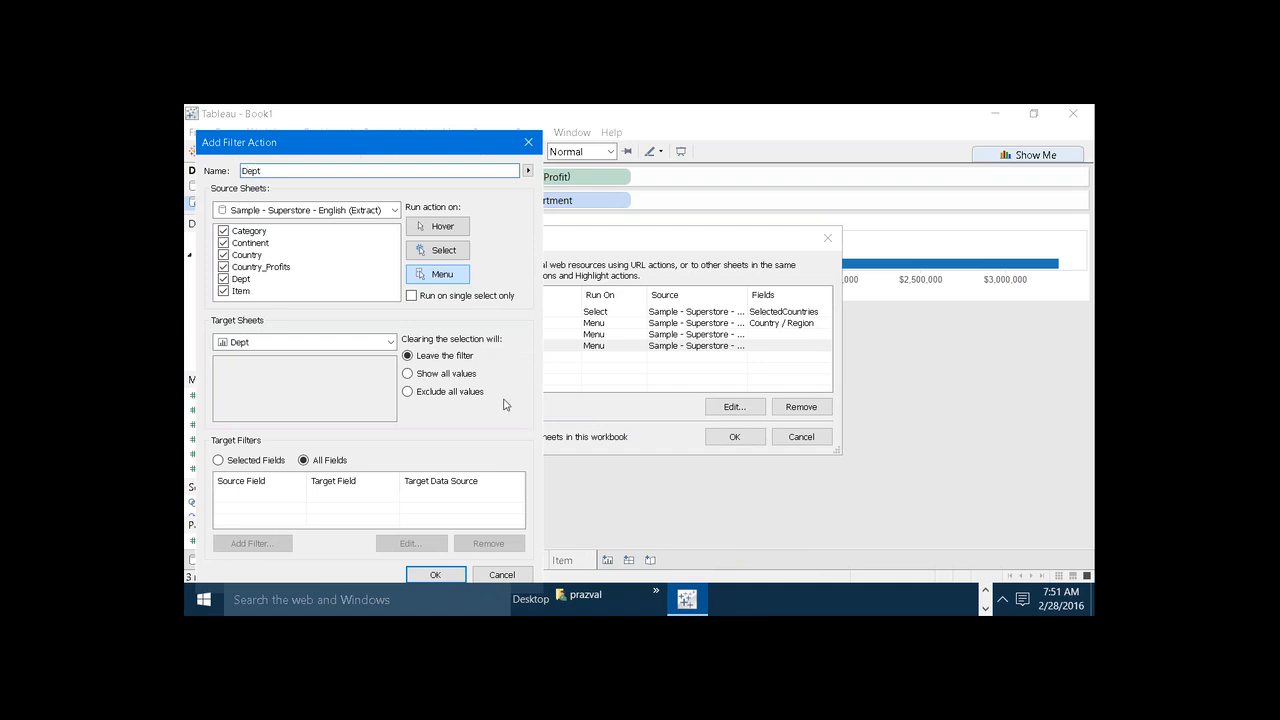
pyautogui.click(223, 231)
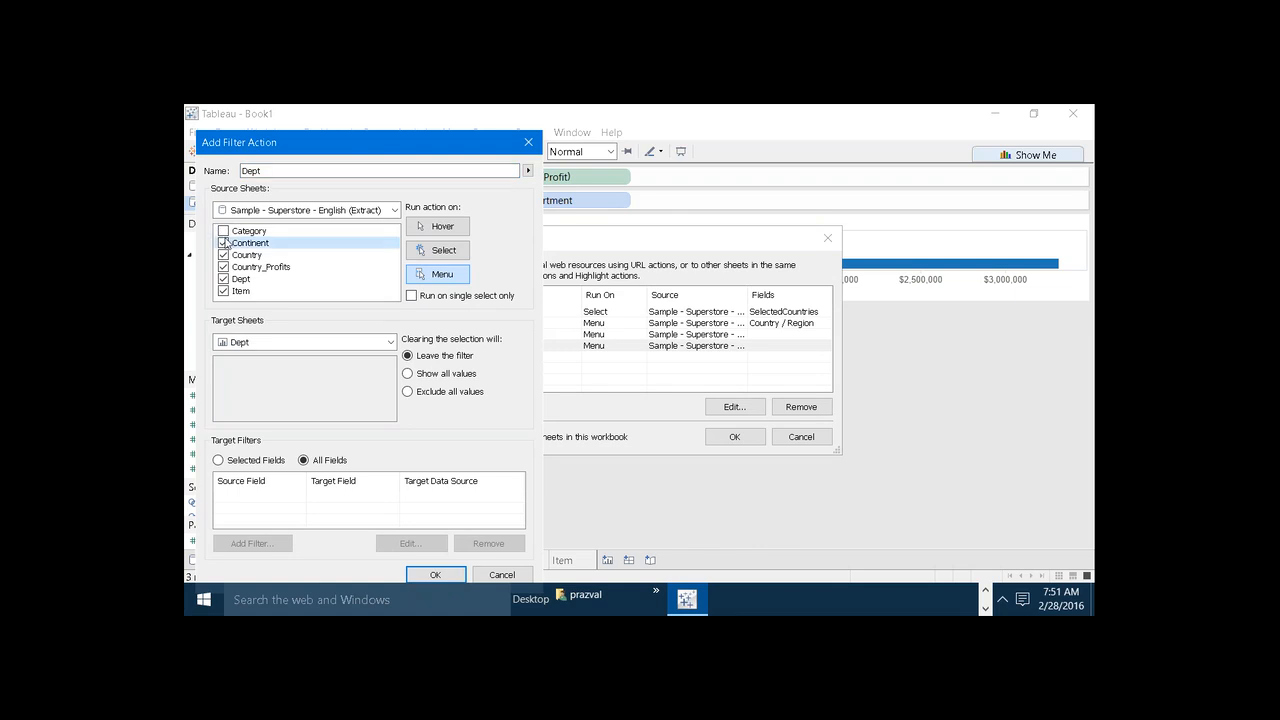
pyautogui.click(223, 243)
pyautogui.click(223, 255)
pyautogui.click(223, 267)
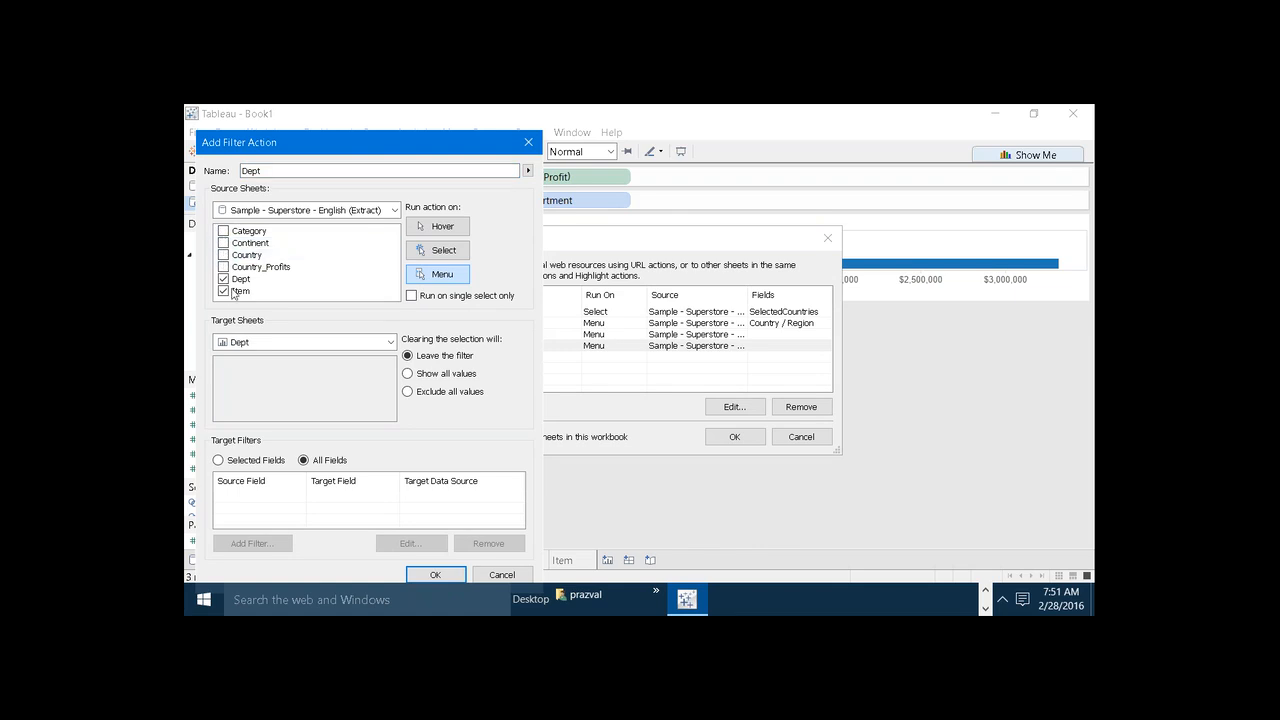
# - Target the Dept action at the Category sheet, running on Select and showing all values when the selection is cleared
pyautogui.click(390, 342)
pyautogui.click(371, 357)
pyautogui.click(443, 262)
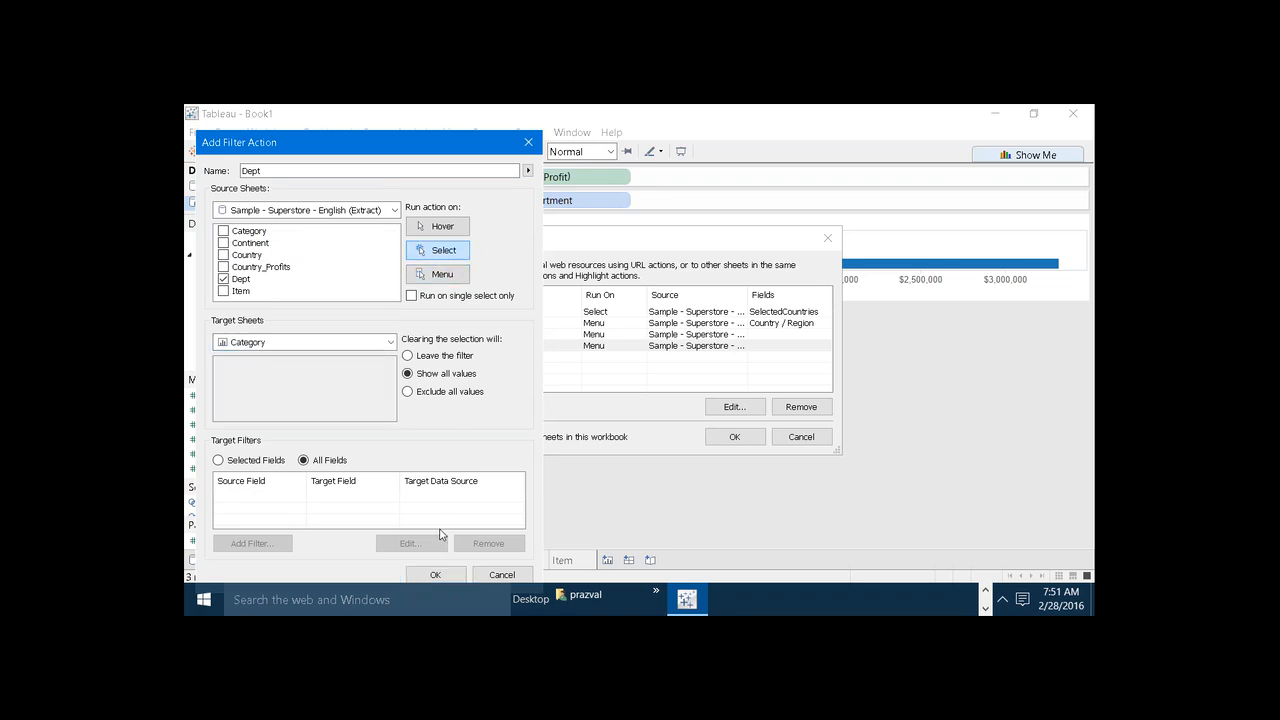
pyautogui.click(436, 575)
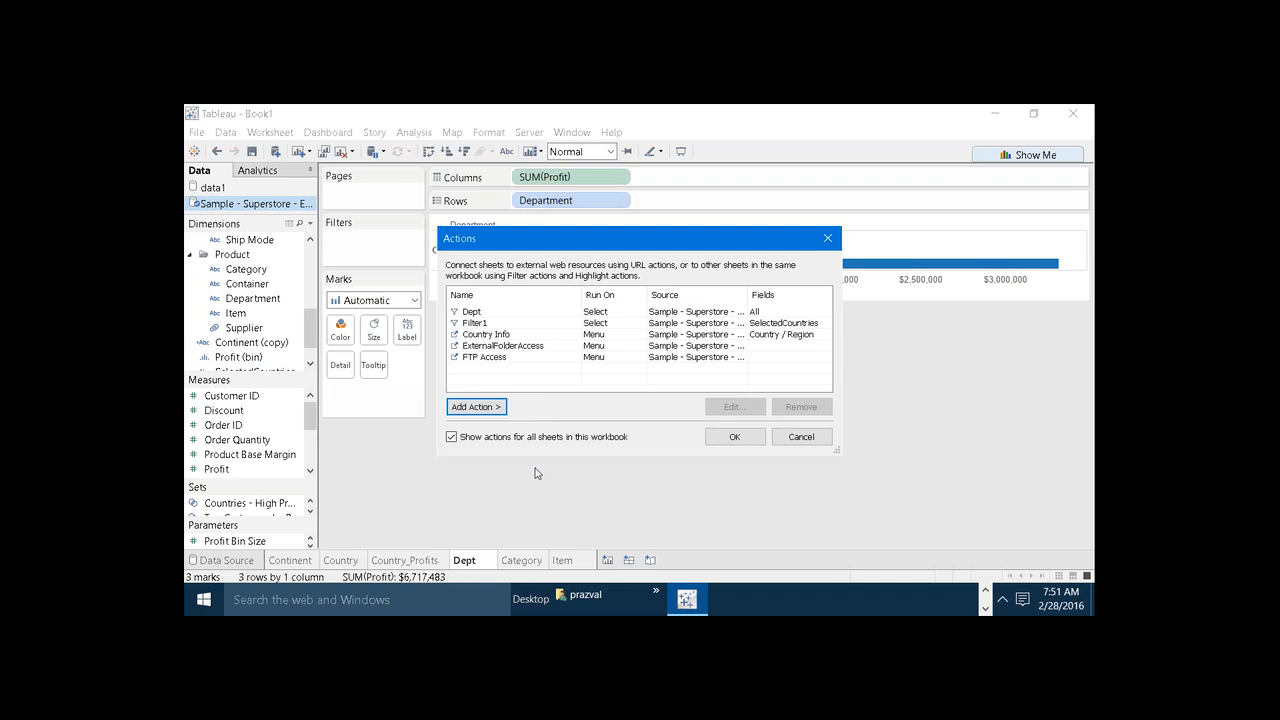
# - Add another filter action named Category with only the Category sheet as its source
pyautogui.click(502, 410)
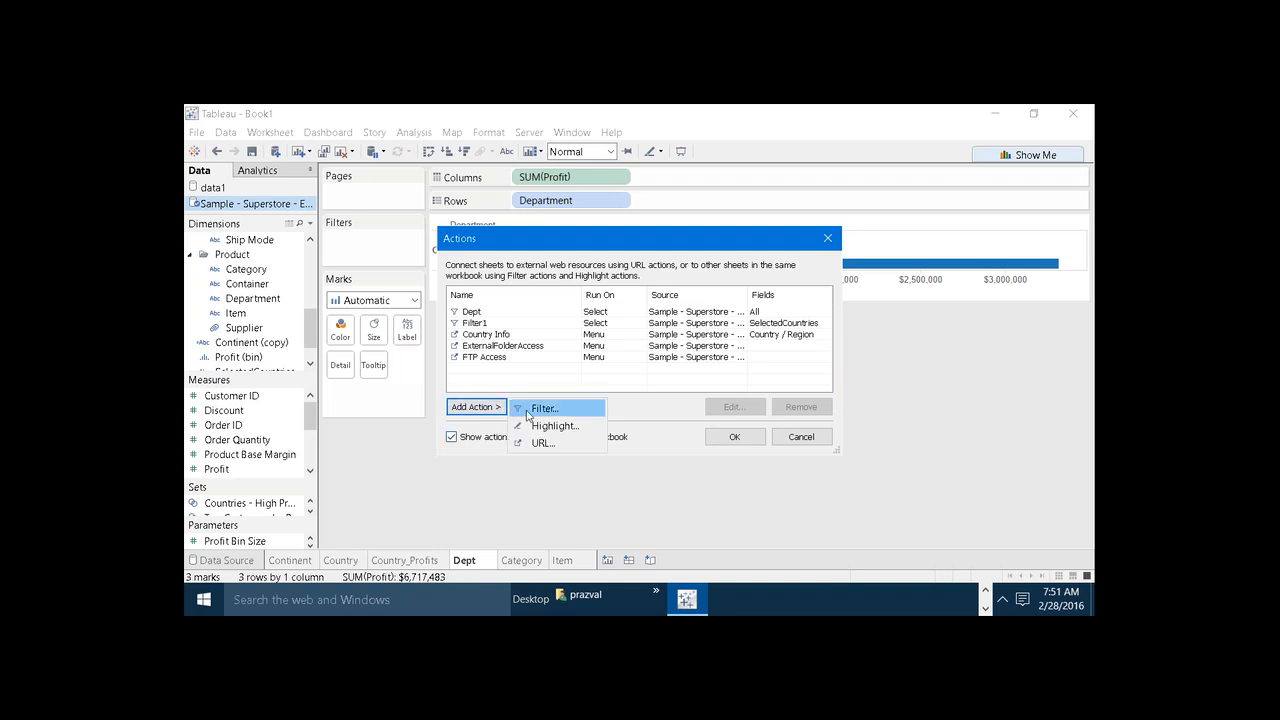
pyautogui.click(528, 413)
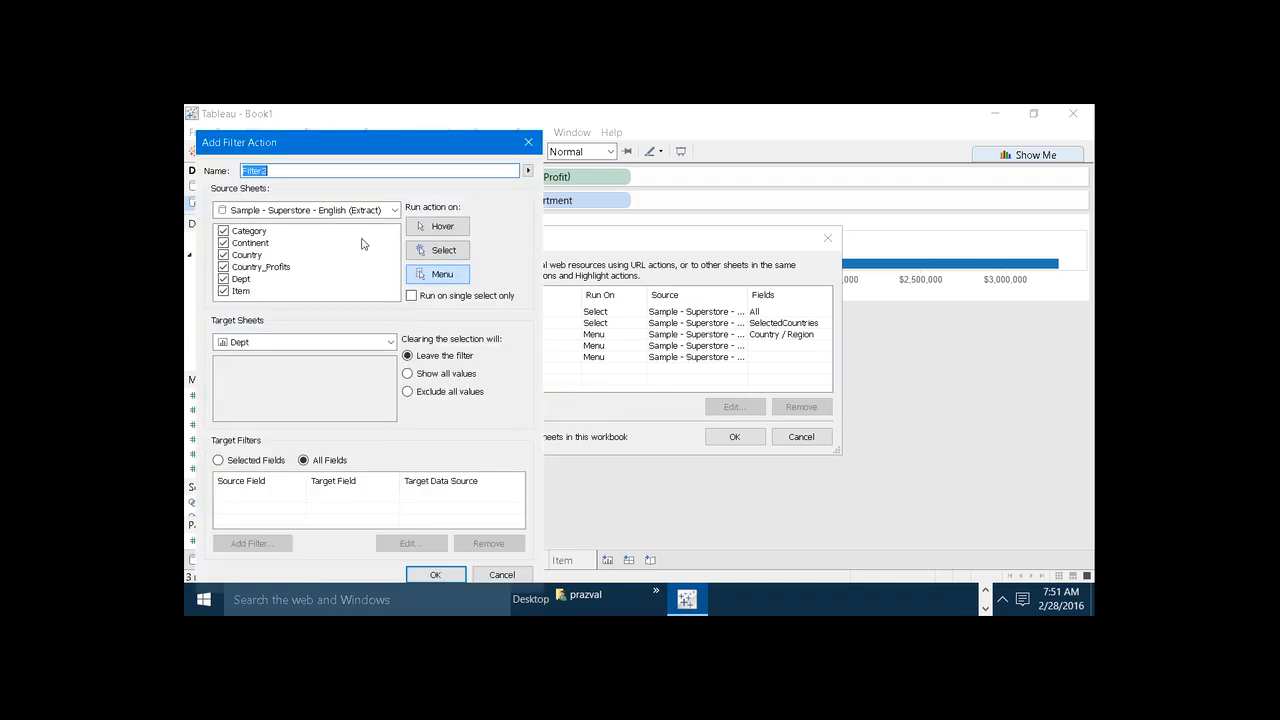
pyautogui.write('Category')
pyautogui.click(223, 246)
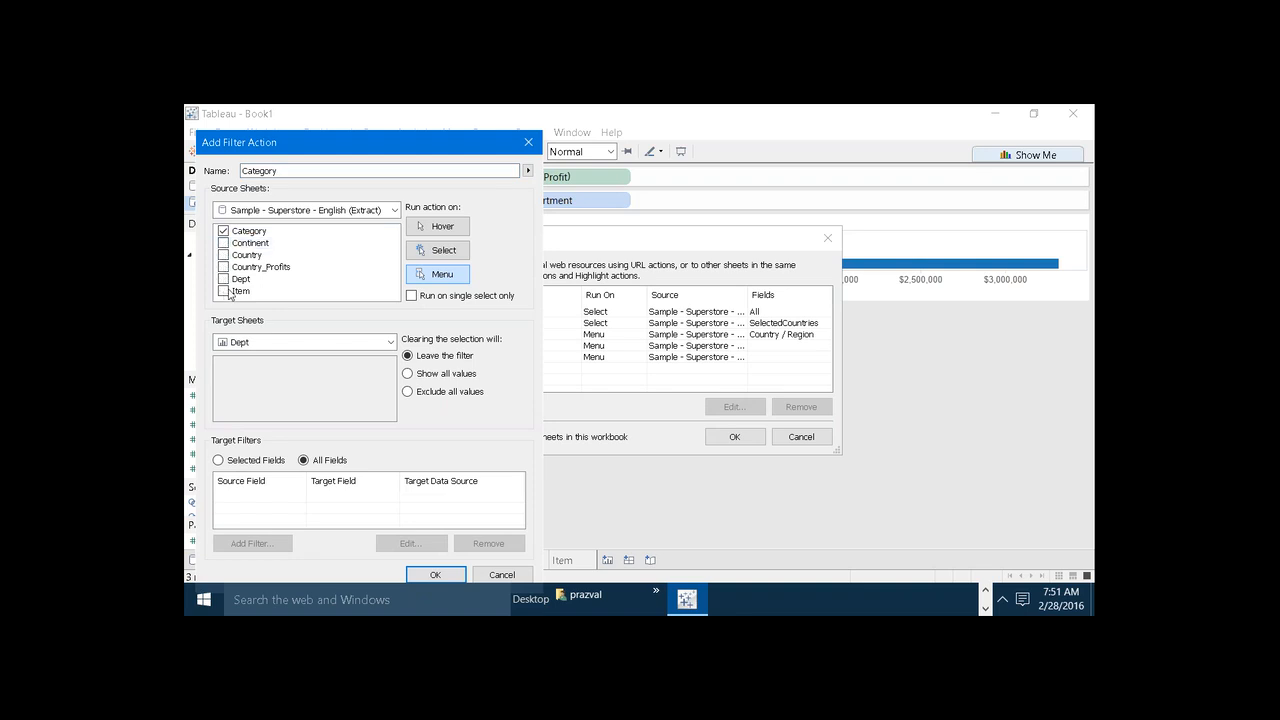
# - Target the Category action at the Item sheet, running on Select and showing all values when cleared, and apply the workbook actions
pyautogui.click(390, 342)
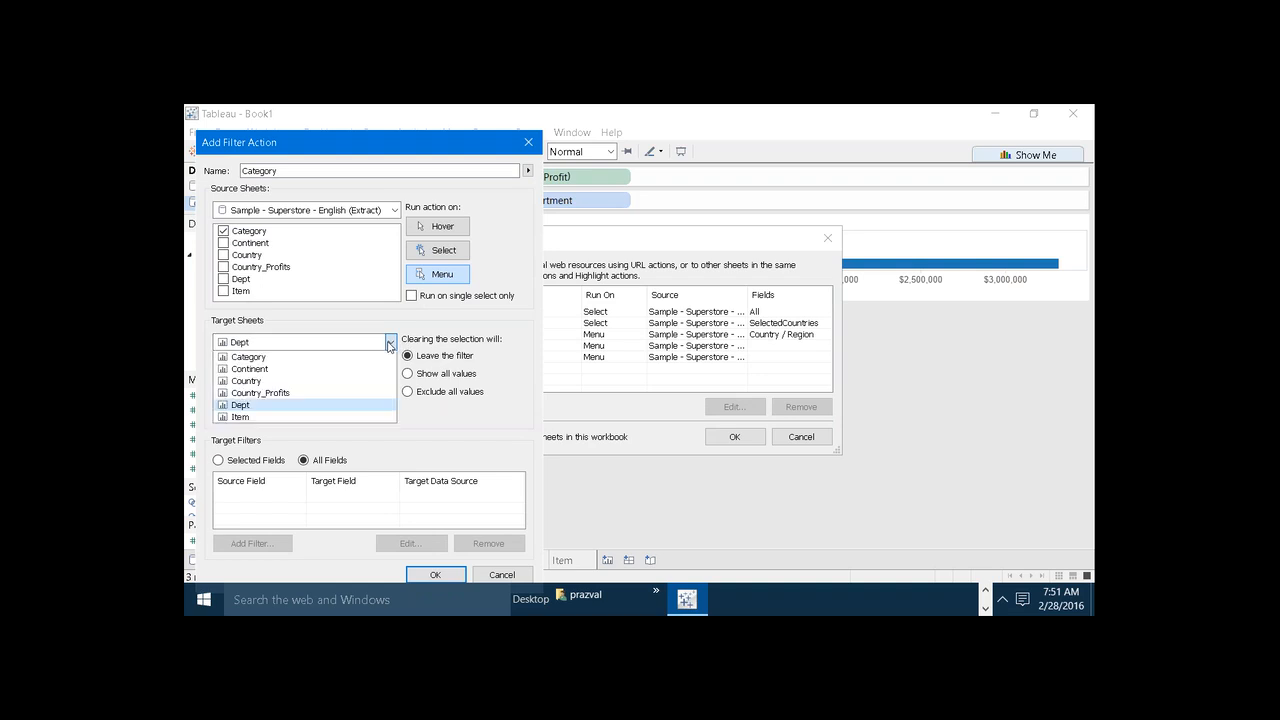
pyautogui.click(344, 416)
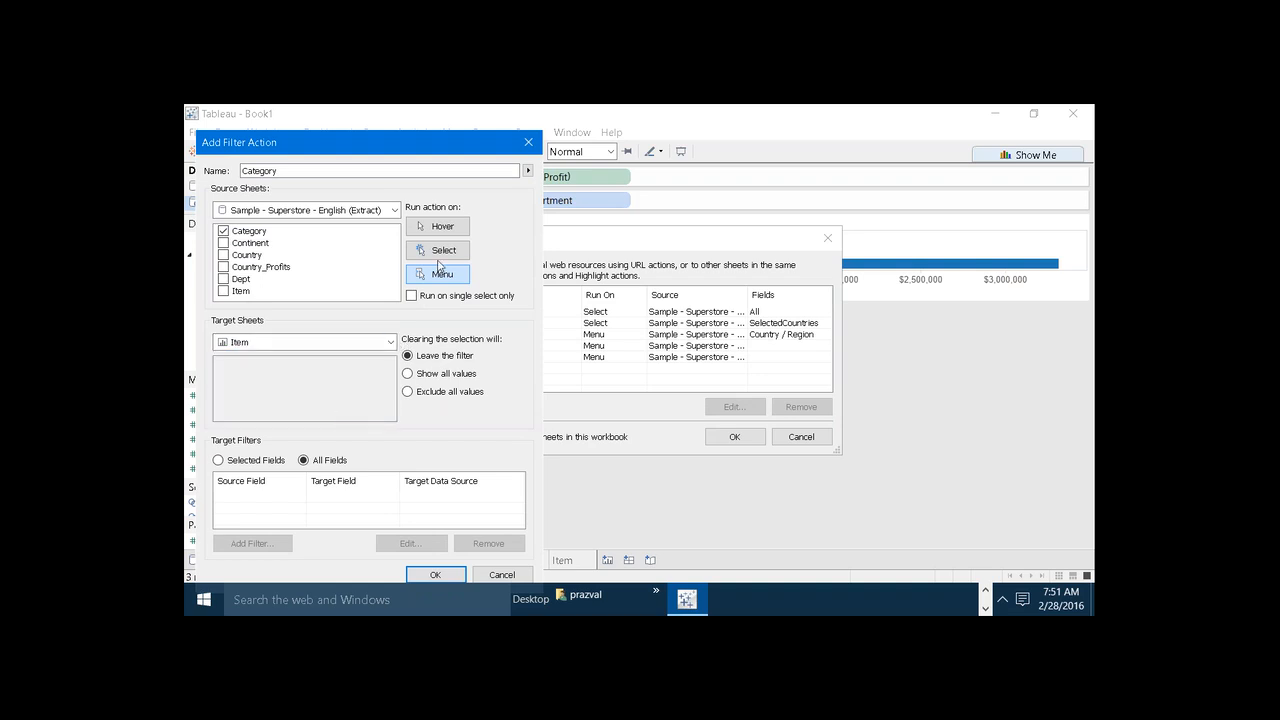
pyautogui.click(440, 251)
pyautogui.click(407, 373)
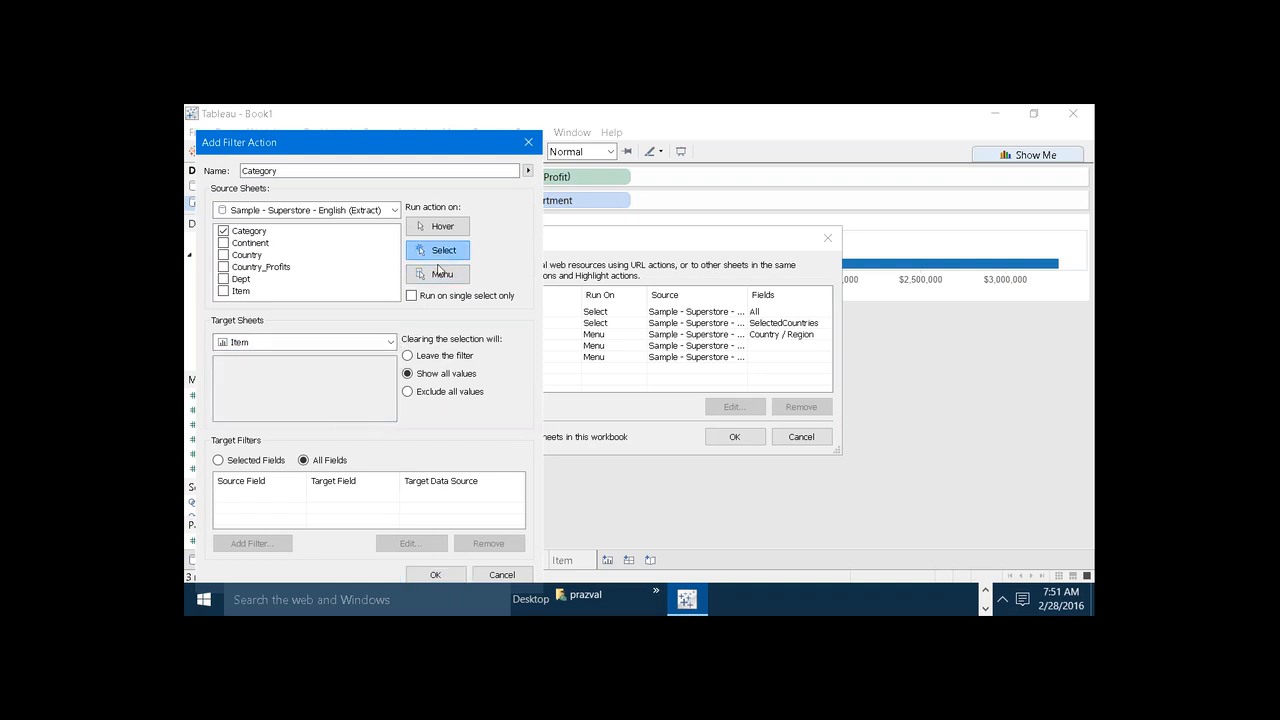
pyautogui.click(449, 578)
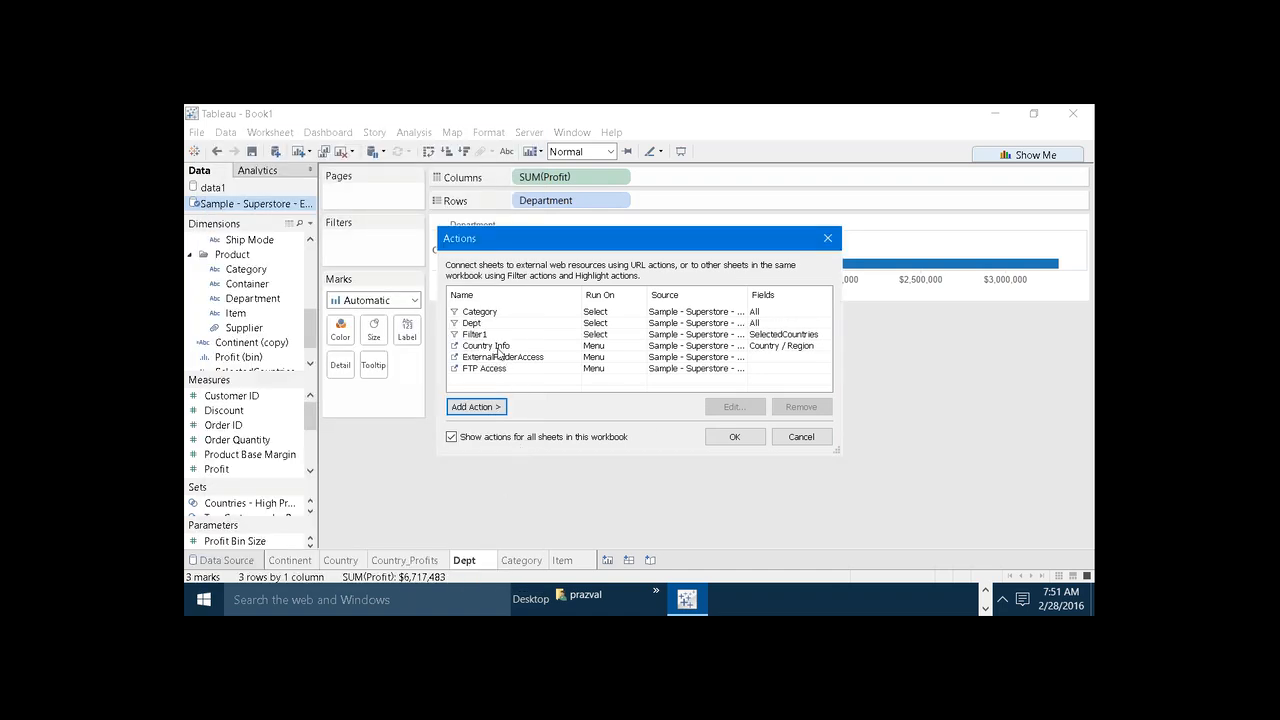
pyautogui.click(720, 441)
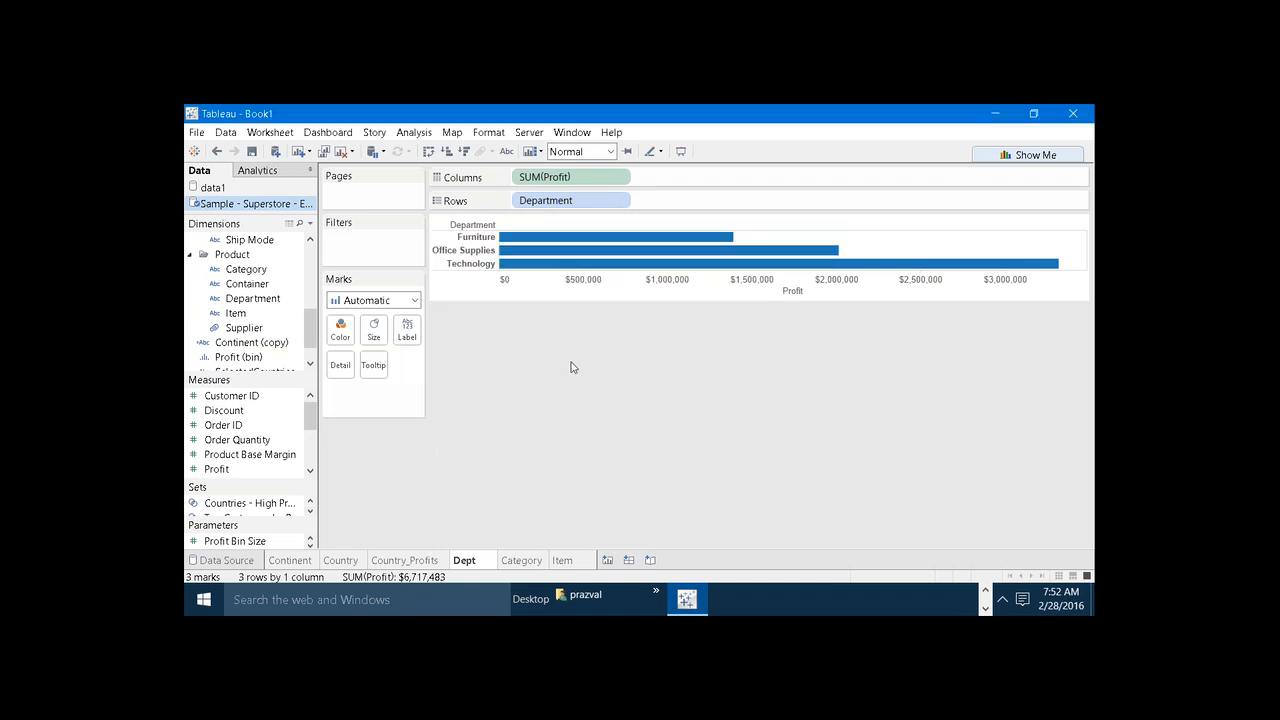
# - Test the filter actions by drilling from Office Supplies through Binders and Binder Accessories to the 3M Organizer Strips item
pyautogui.click(520, 250)
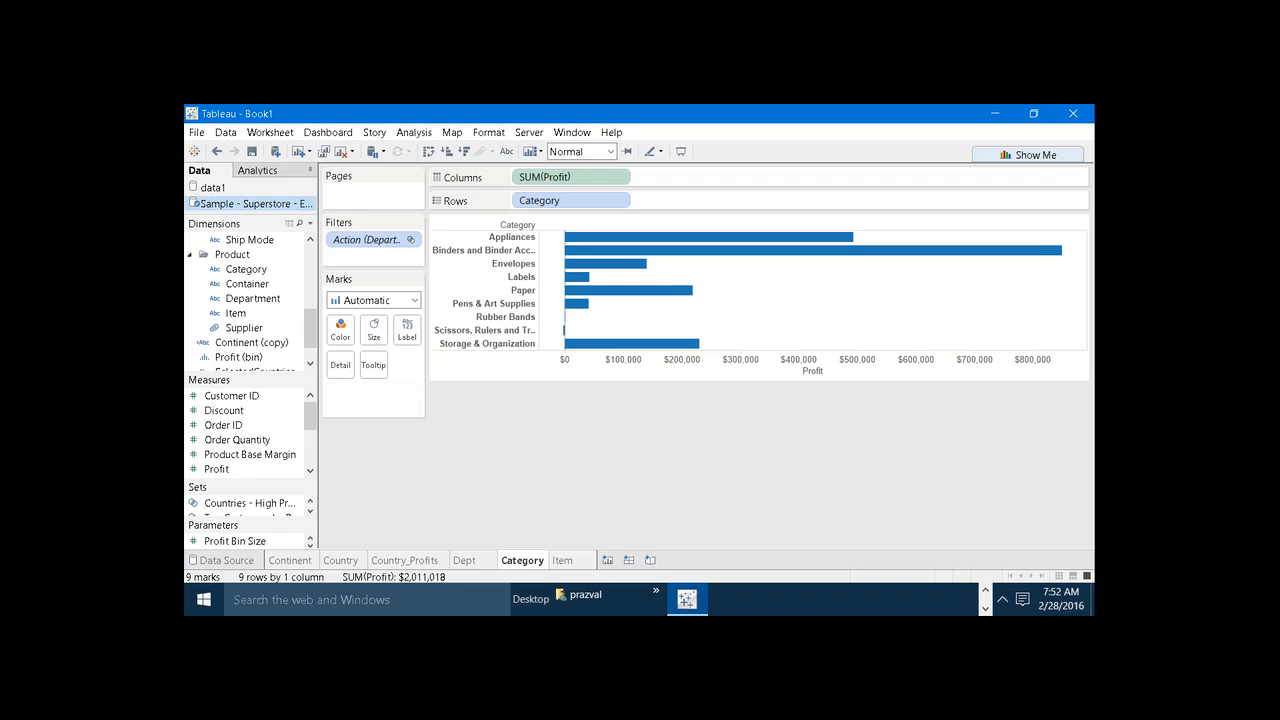
pyautogui.click(572, 256)
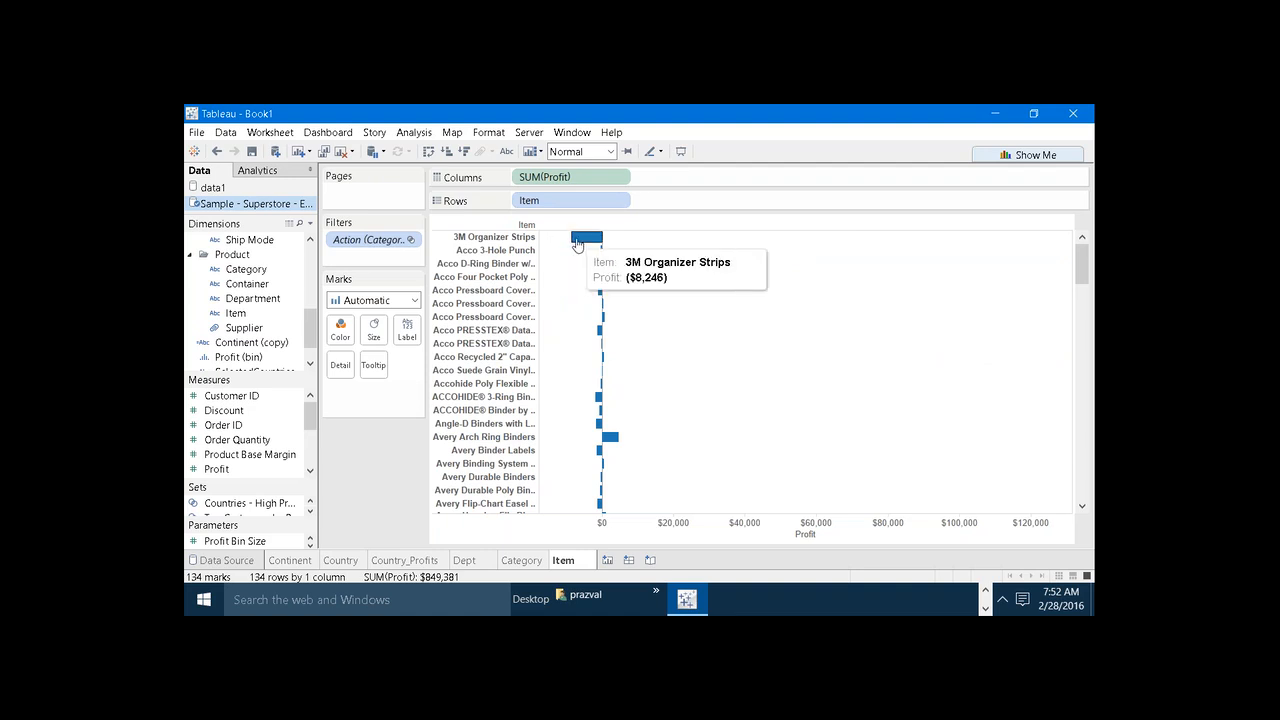
pyautogui.click(577, 244)
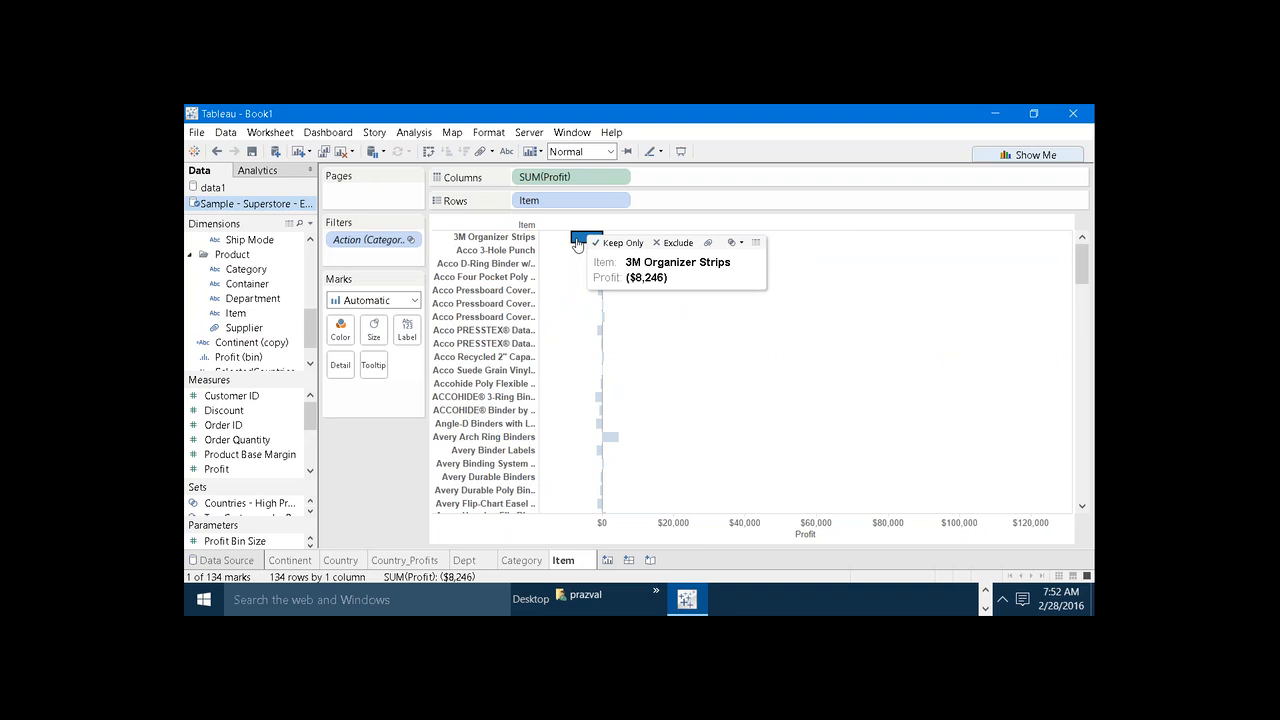
# - Clear the item selection and sort the Item sheet by profit in descending order
pyautogui.click(395, 436)
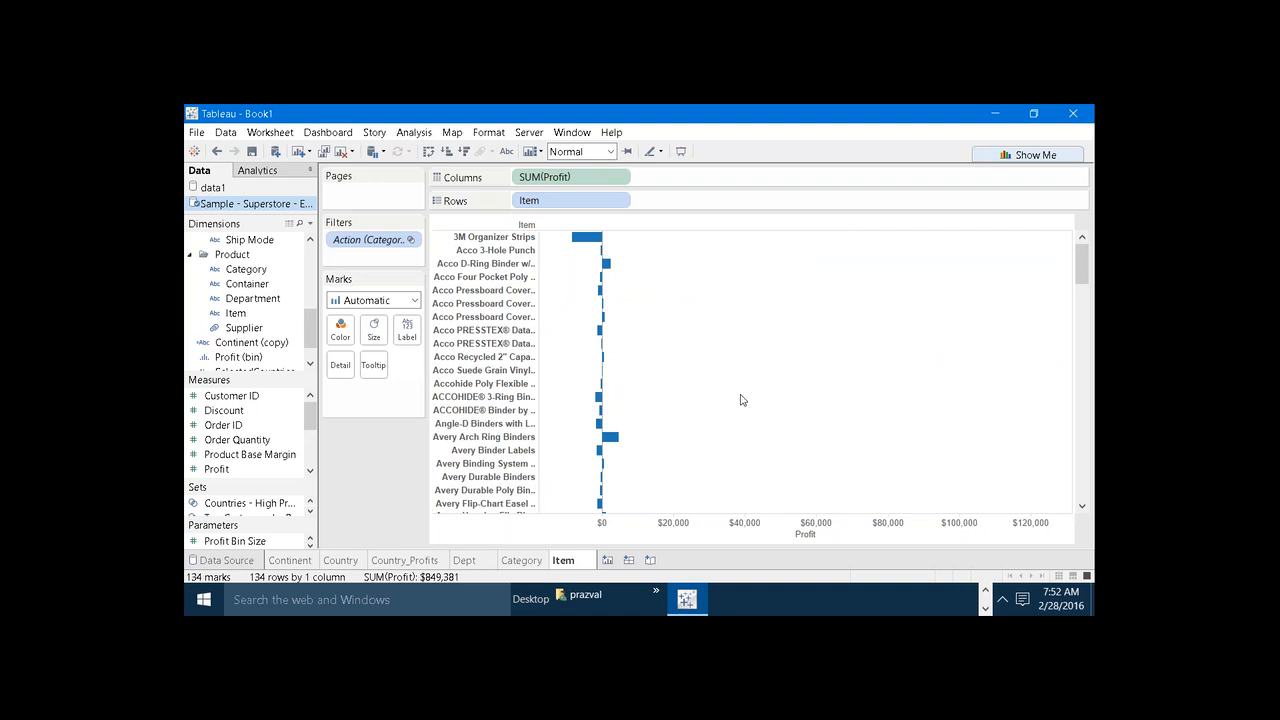
pyautogui.click(463, 151)
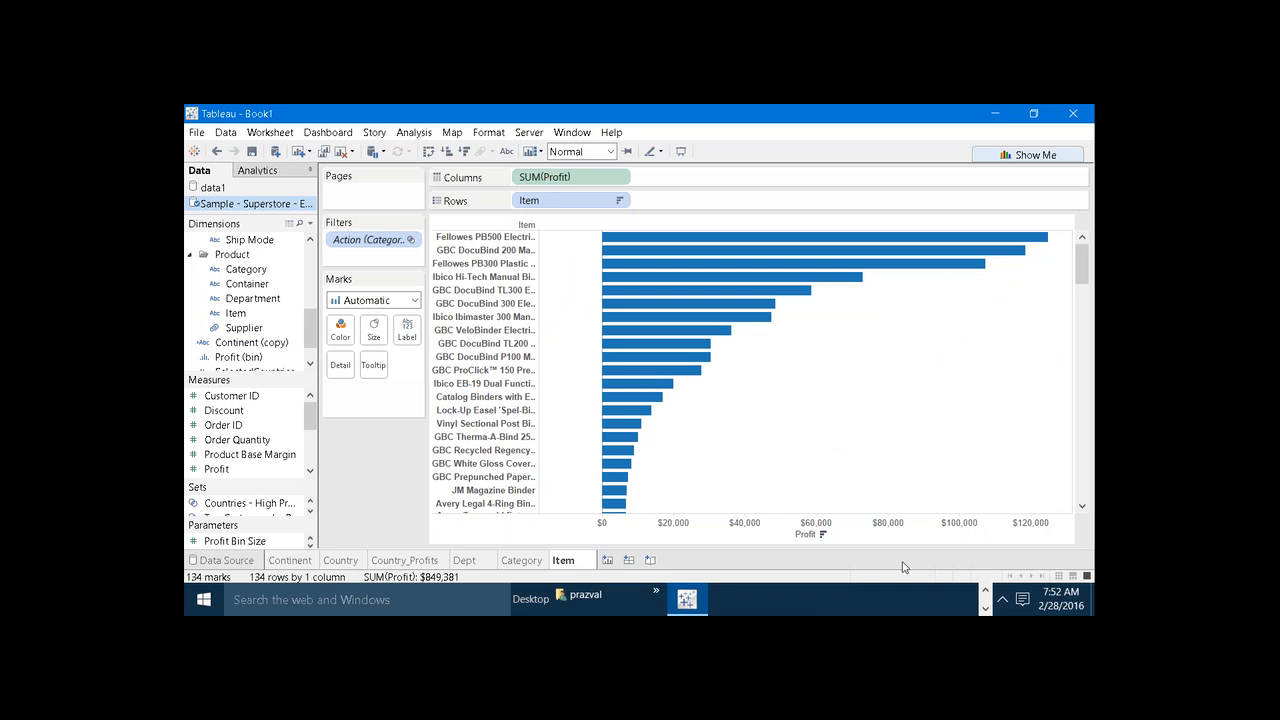
pyautogui.click(986, 594)
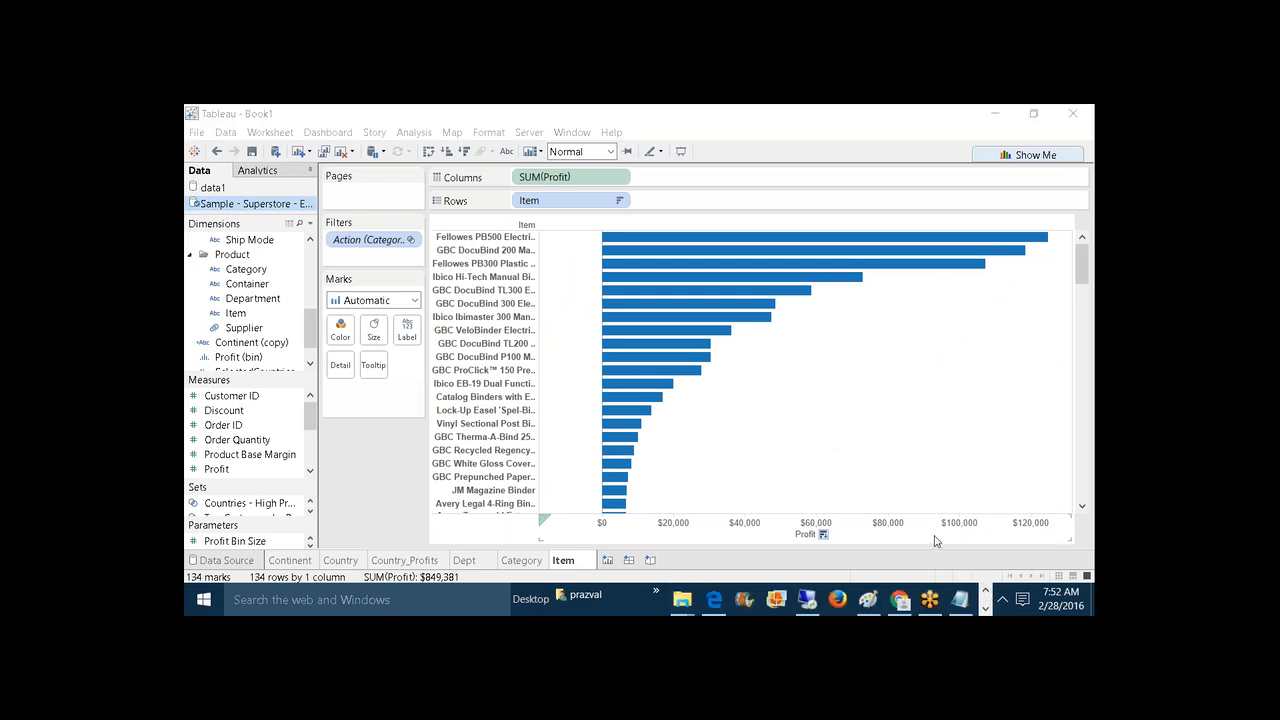
pyautogui.moveTo(900, 603)
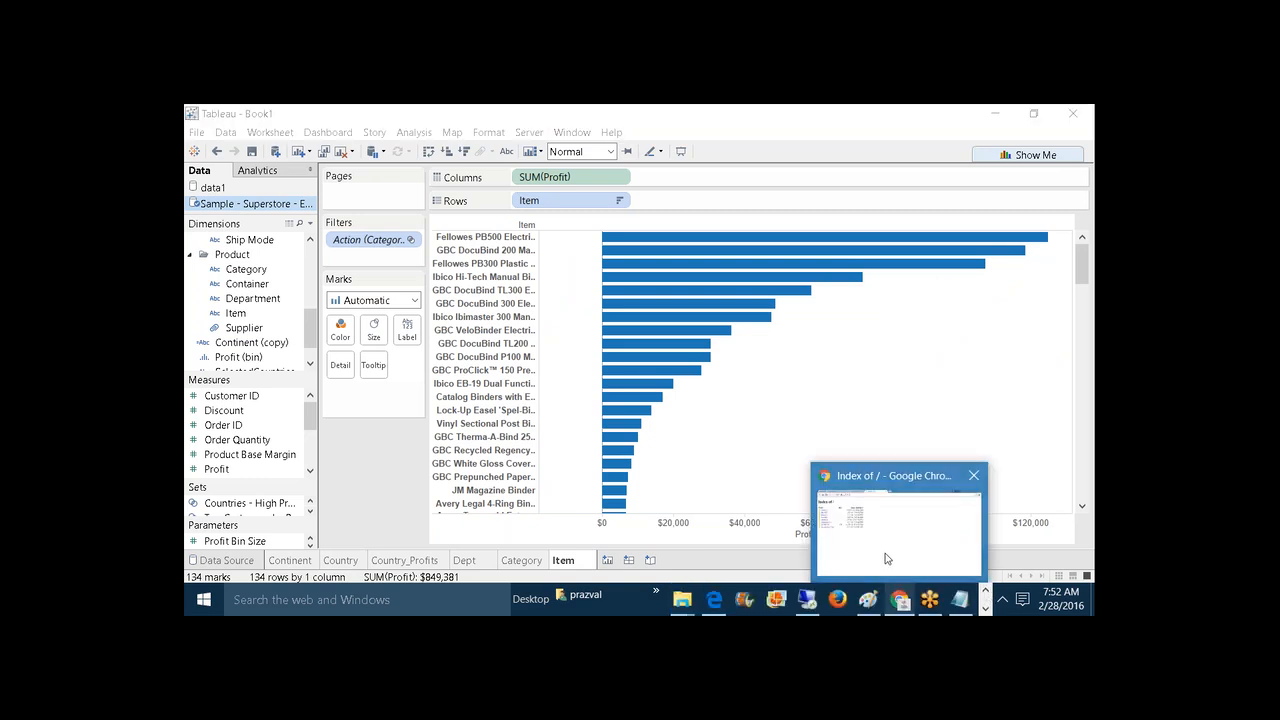
pyautogui.click(888, 558)
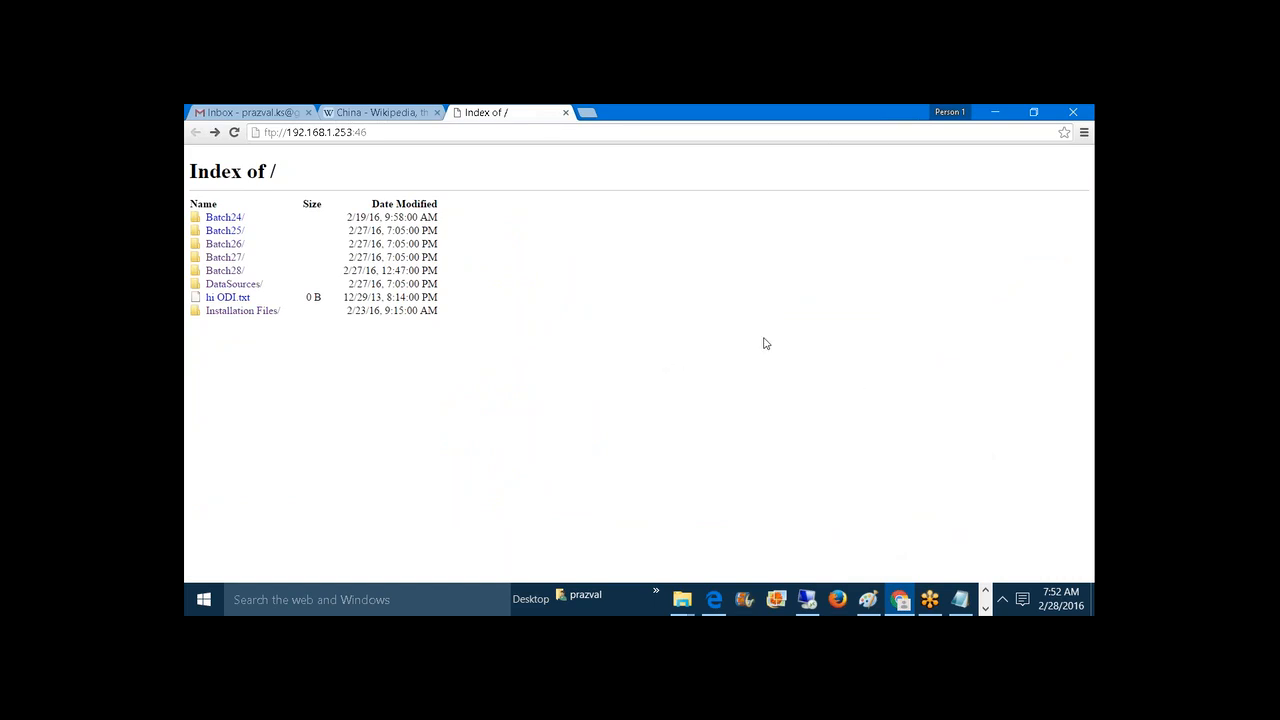
pyautogui.click(986, 608)
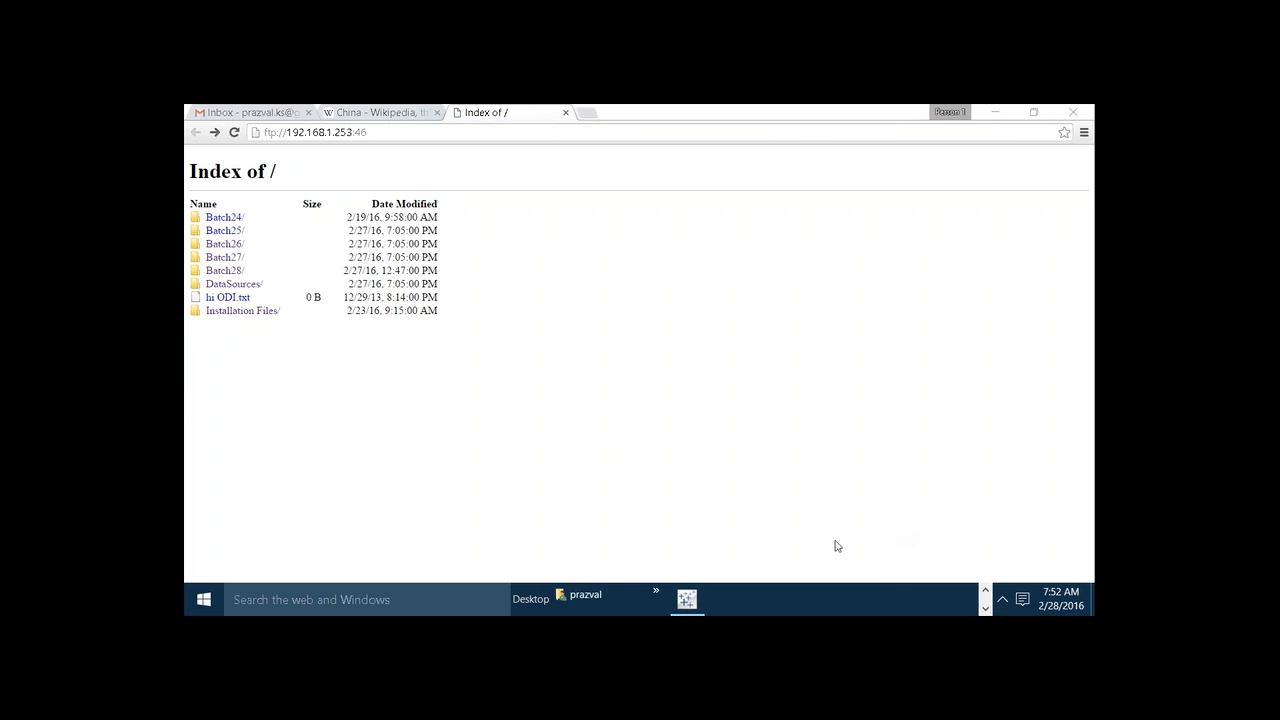
pyautogui.click(686, 598)
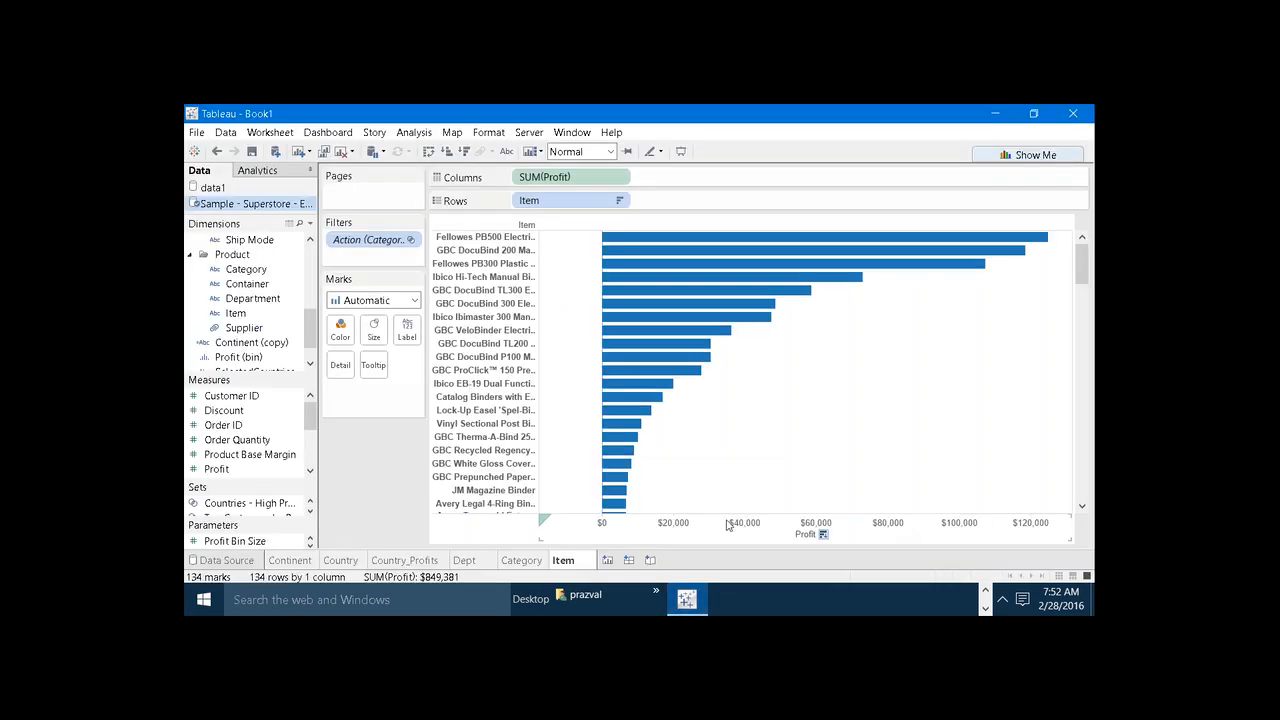
# - Widen the Item row labels so that more of each item name fits
pyautogui.moveTo(1084, 282); pyautogui.dragTo(1093, 416)
pyautogui.moveTo(1093, 440); pyautogui.dragTo(1014, 266)
pyautogui.moveTo(538, 256); pyautogui.dragTo(600, 256)
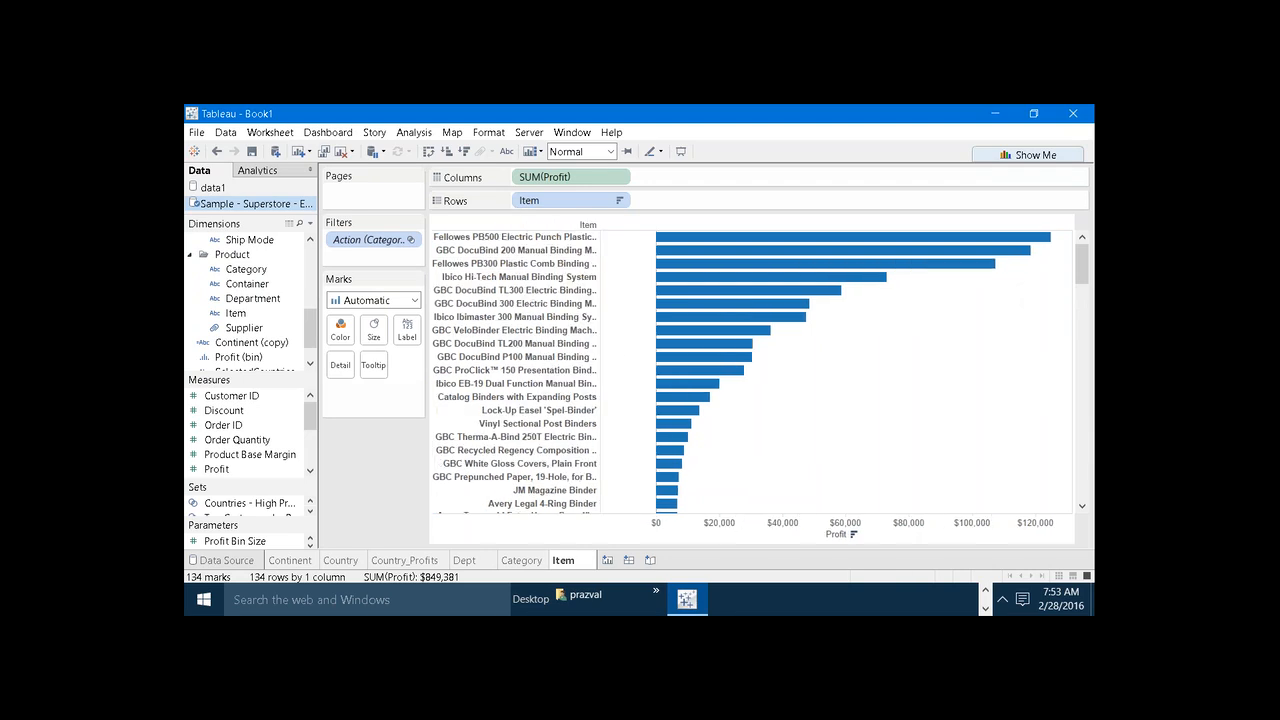
# - Drill from Furniture on the Dept sheet through the Tables category to its items
pyautogui.click(465, 560)
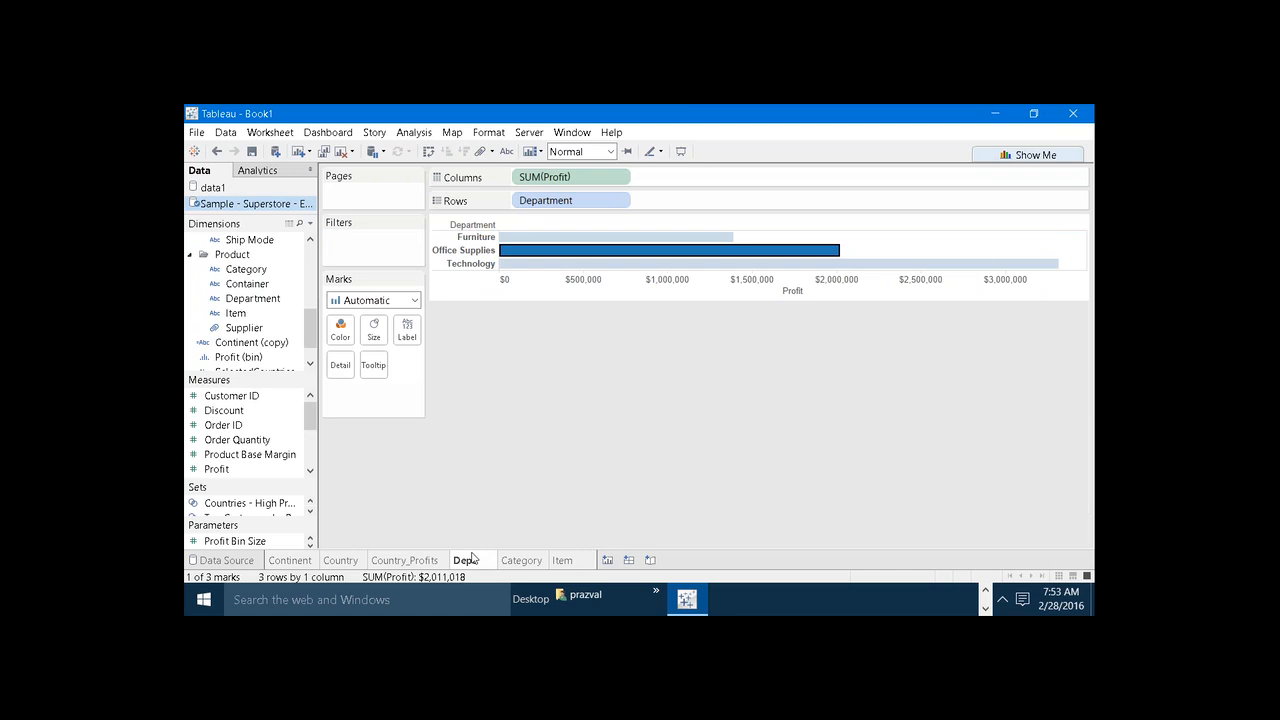
pyautogui.click(472, 241)
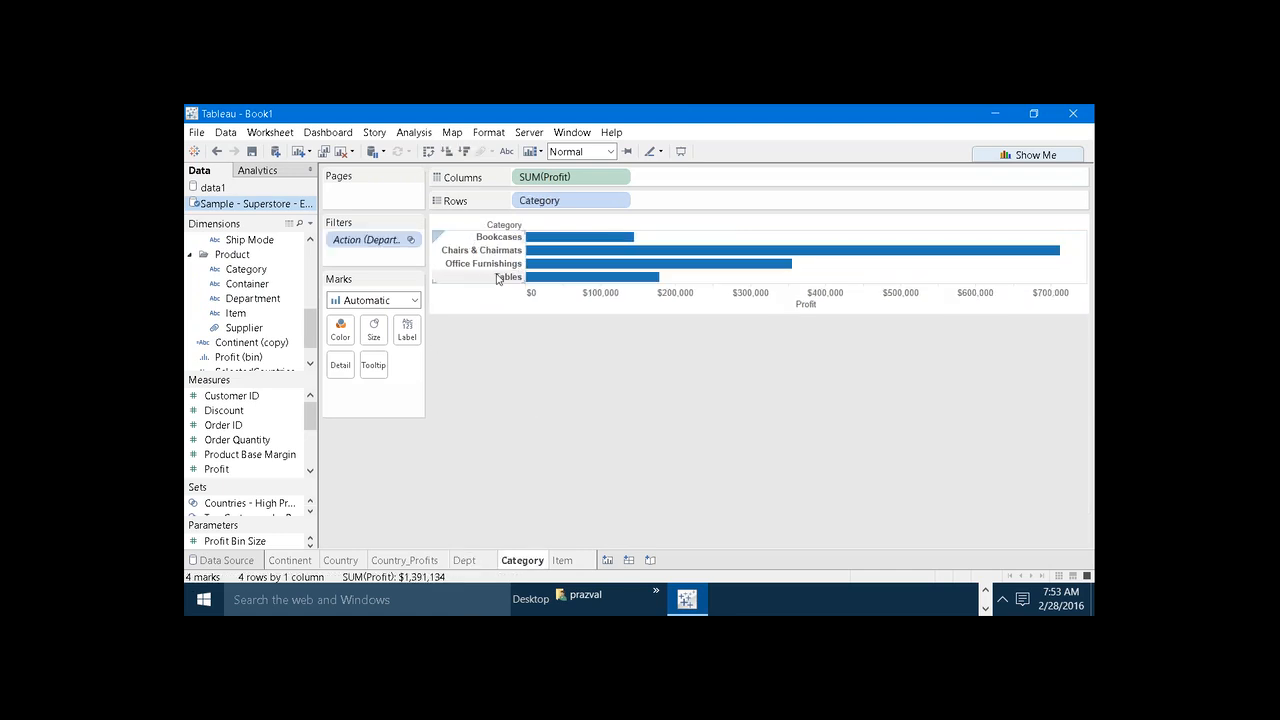
pyautogui.click(500, 276)
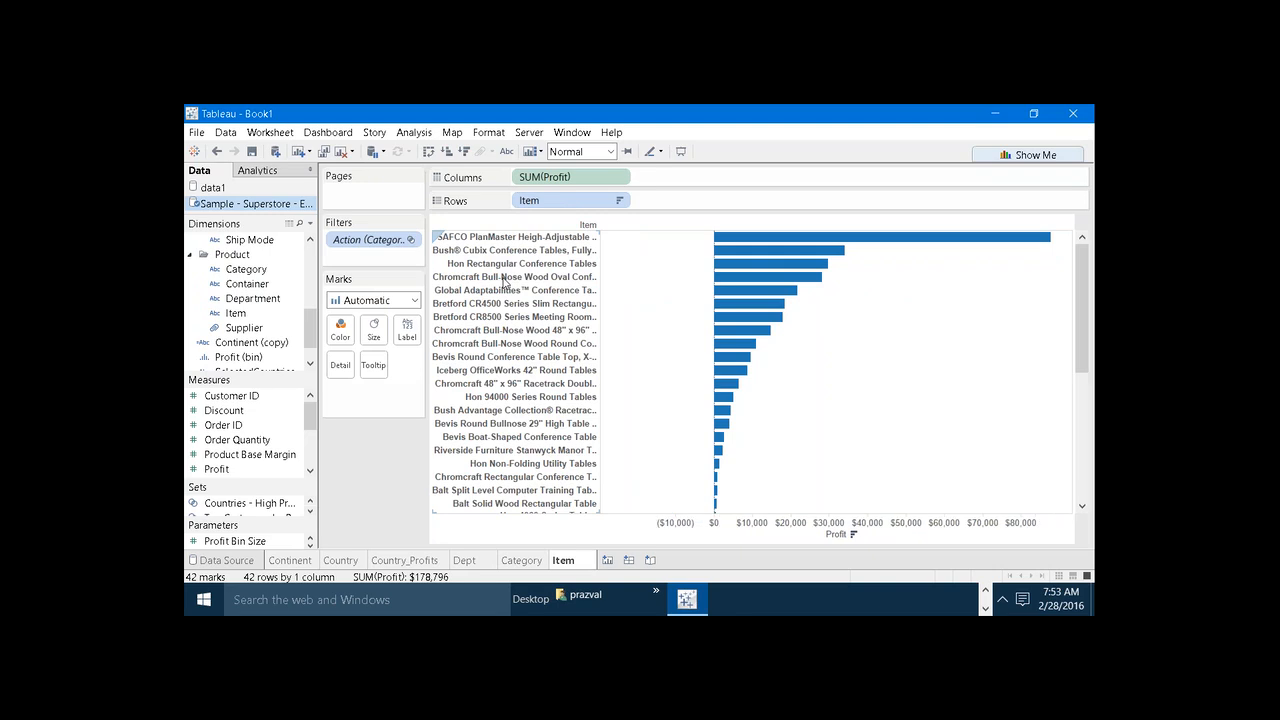
# - Return to the Dept sheet and drill from Technology through Copiers and Fax to its items
pyautogui.click(465, 560)
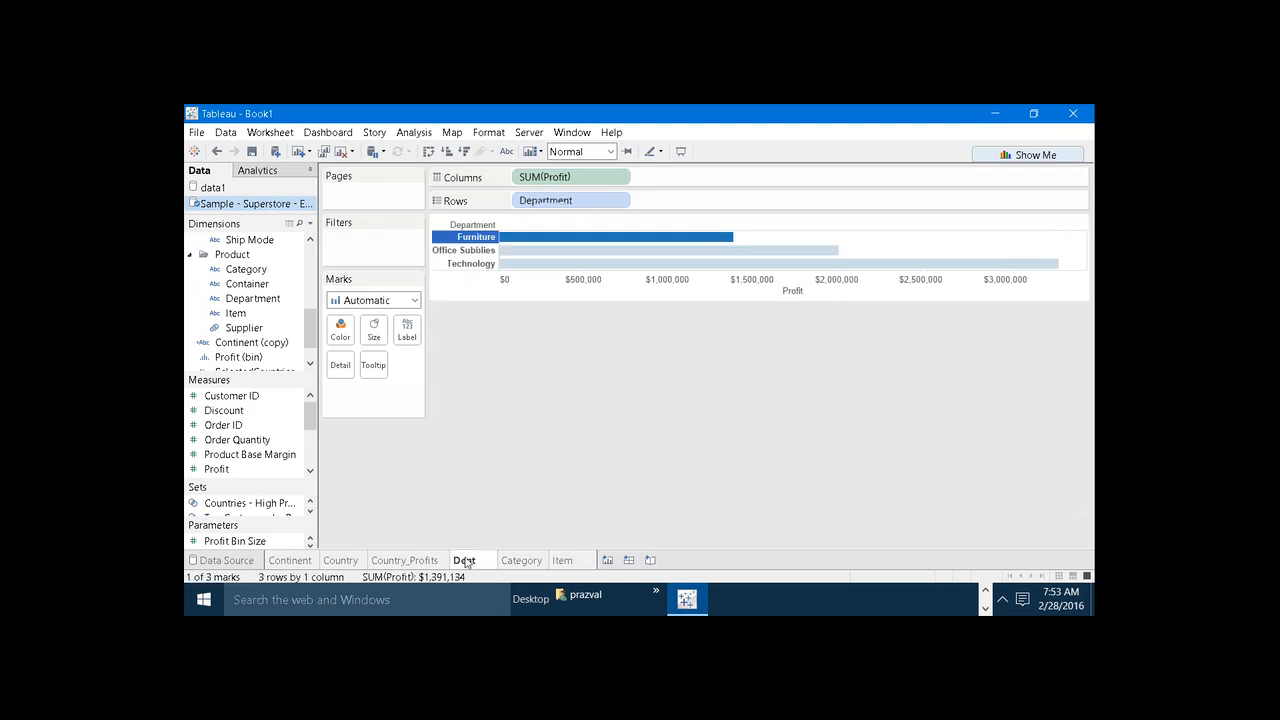
pyautogui.click(461, 268)
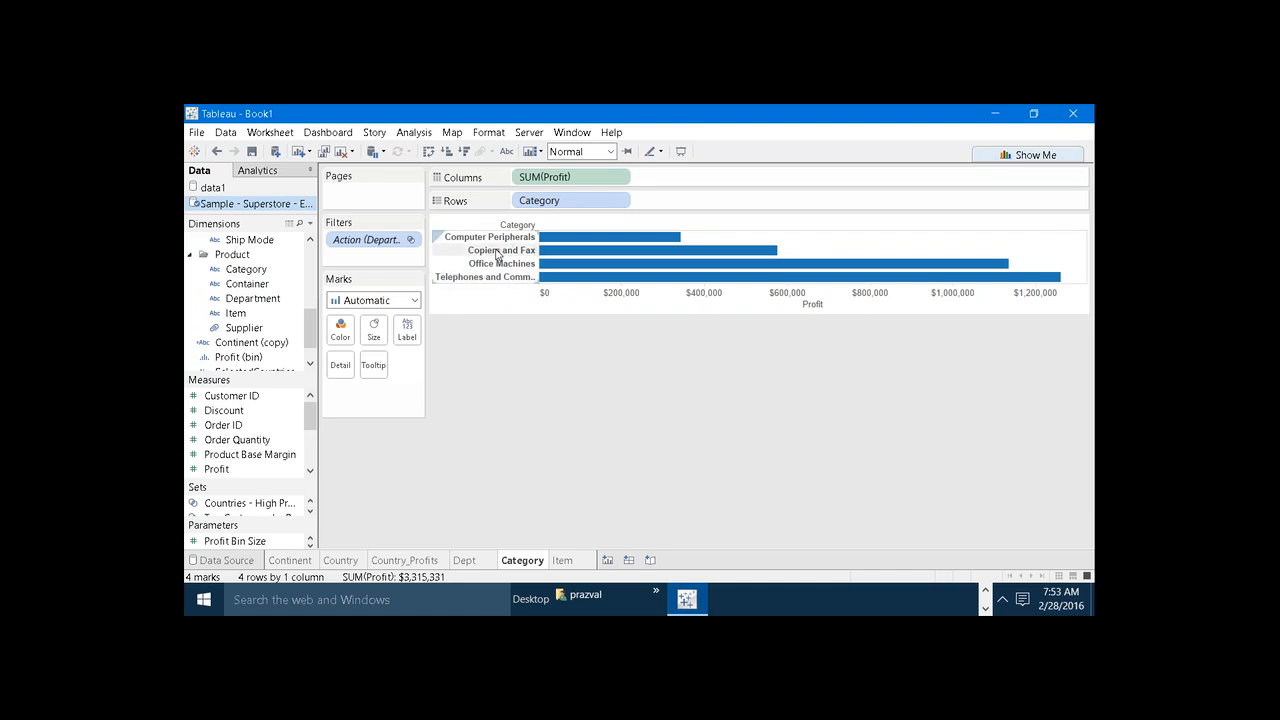
pyautogui.click(497, 254)
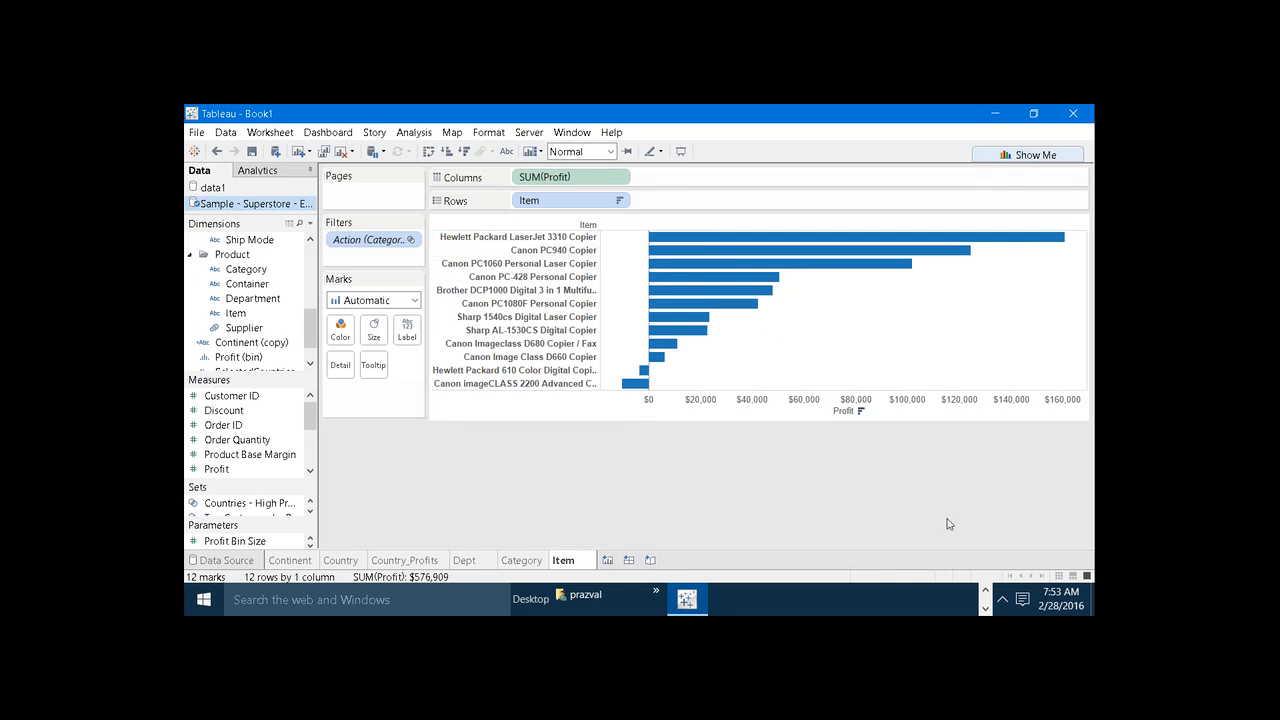
# - Switch to Chrome and run a Google image search for "canon pc 940 copier" in the Wikipedia tab
pyautogui.click(986, 590)
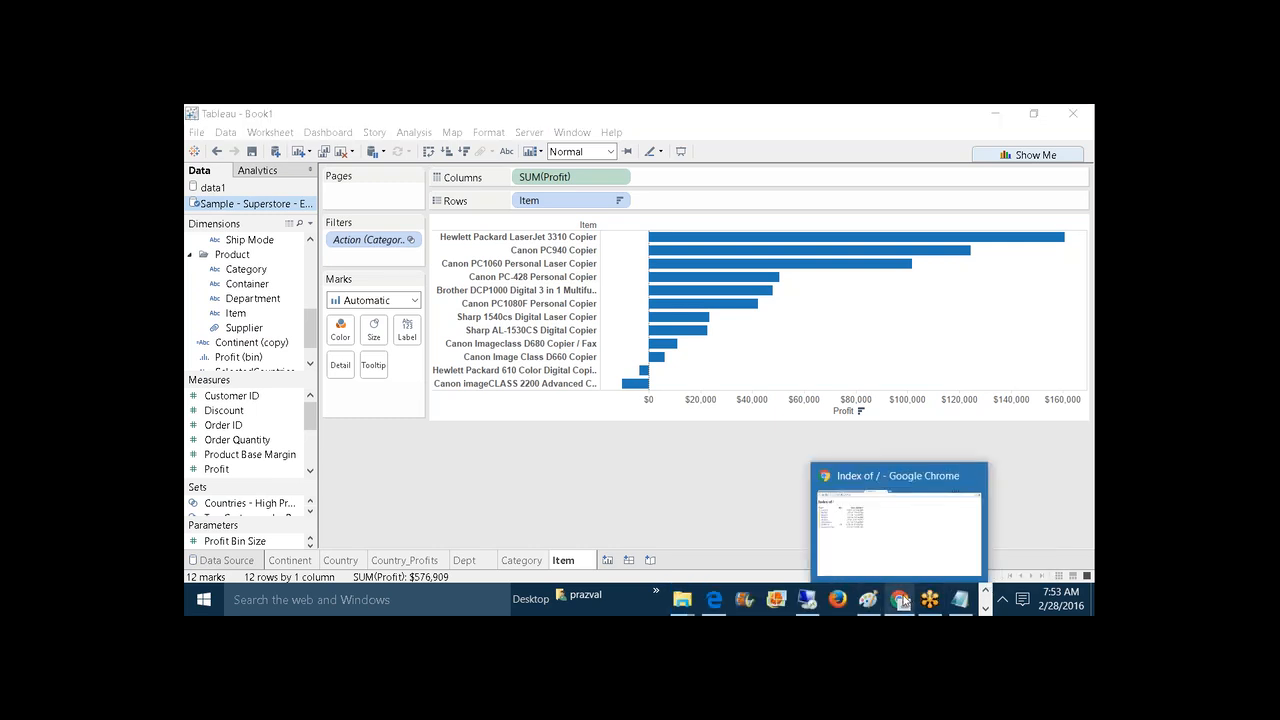
pyautogui.click(899, 599)
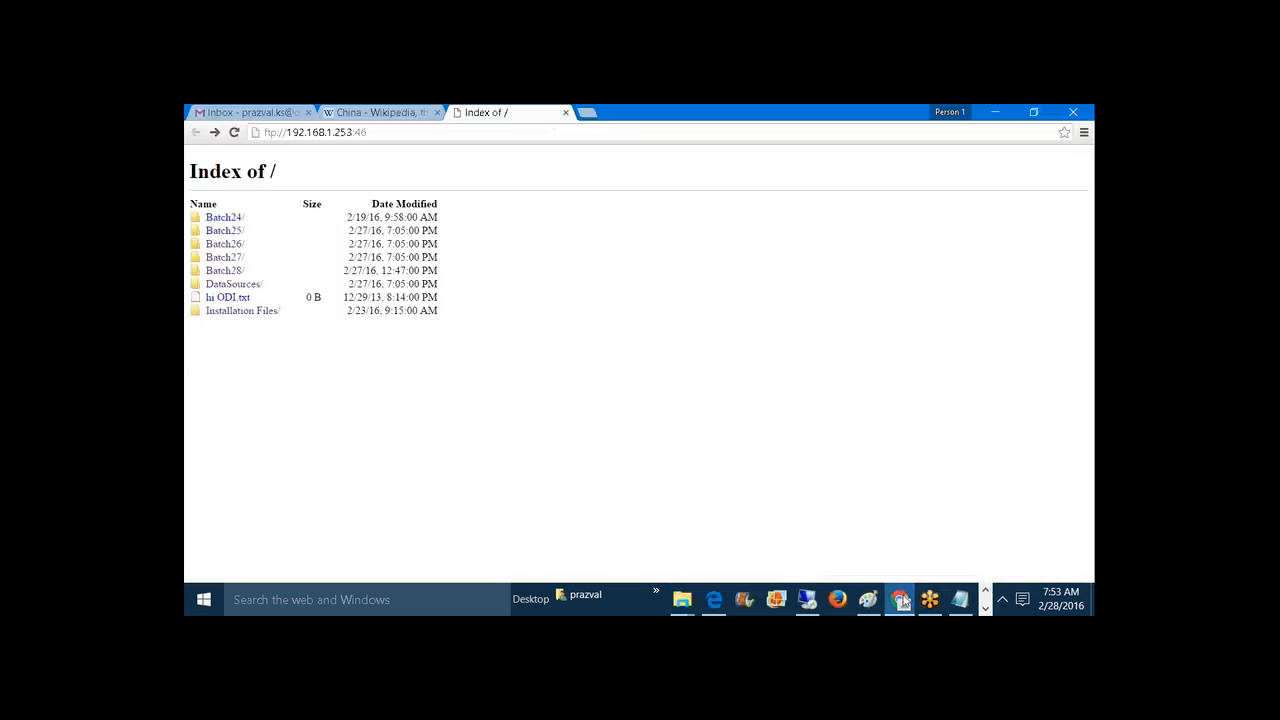
pyautogui.click(370, 110)
pyautogui.click(362, 132)
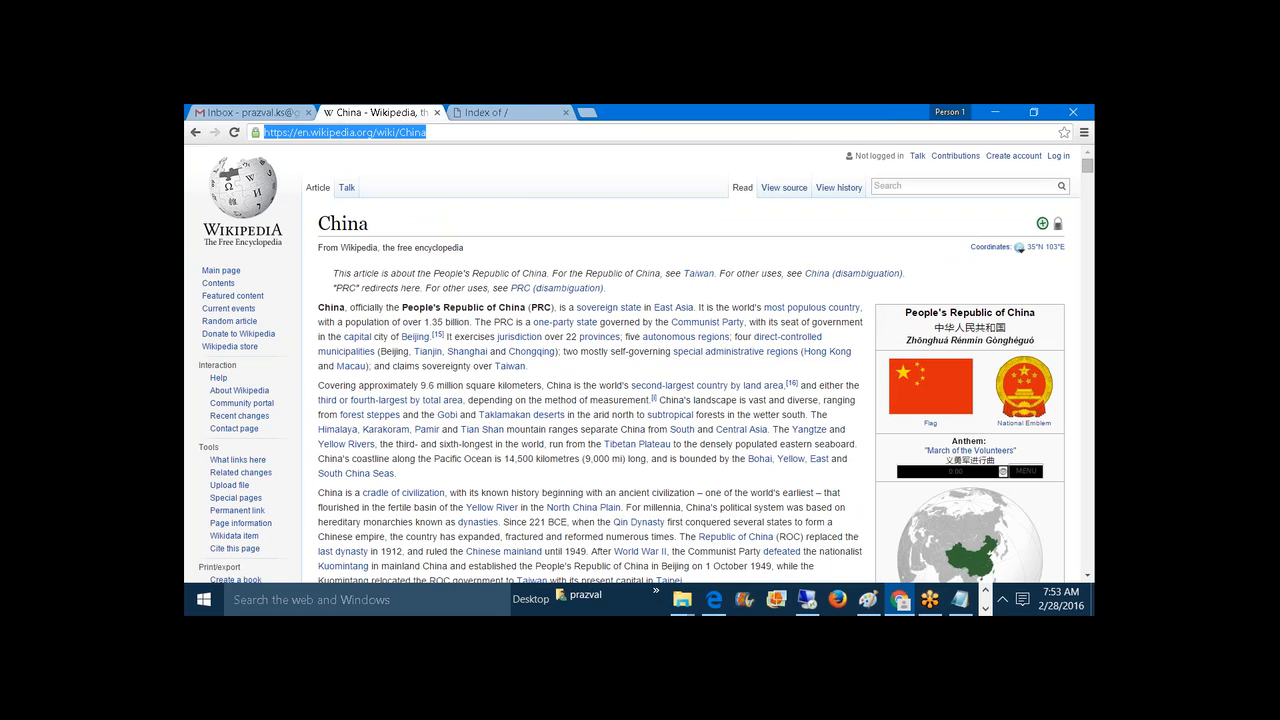
pyautogui.write('can')
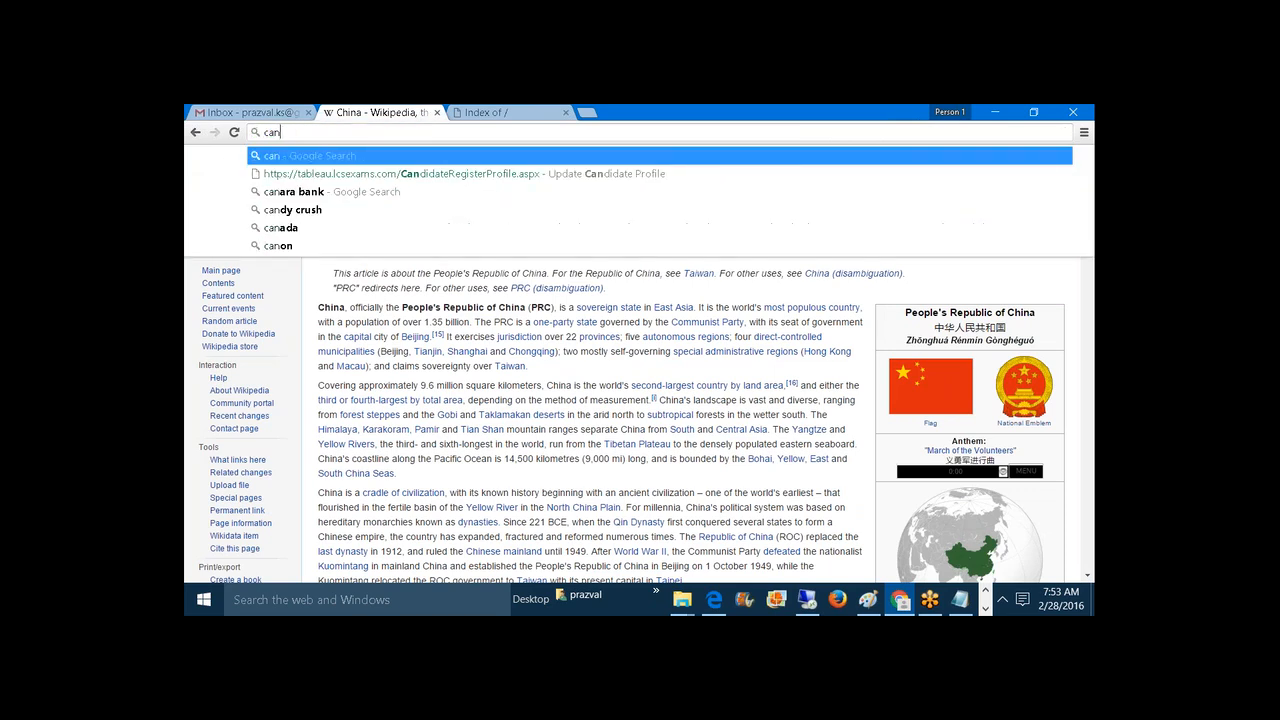
pyautogui.write('on p')
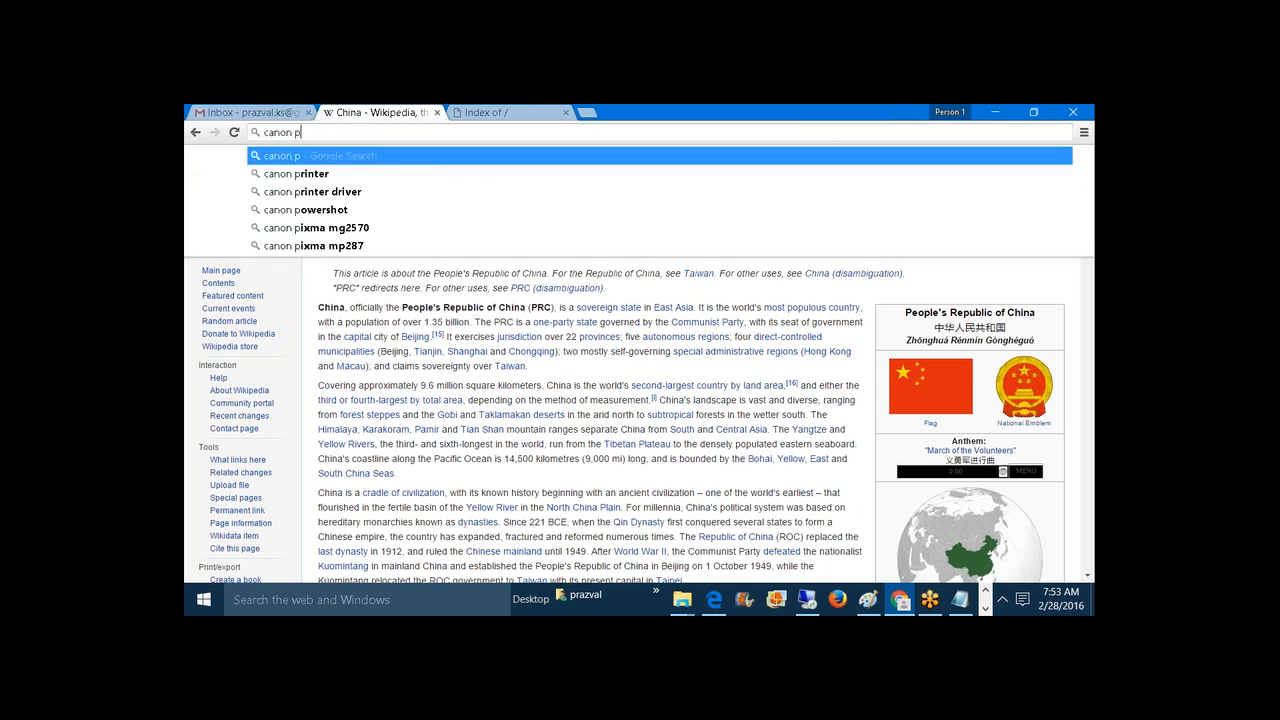
pyautogui.write('c 940')
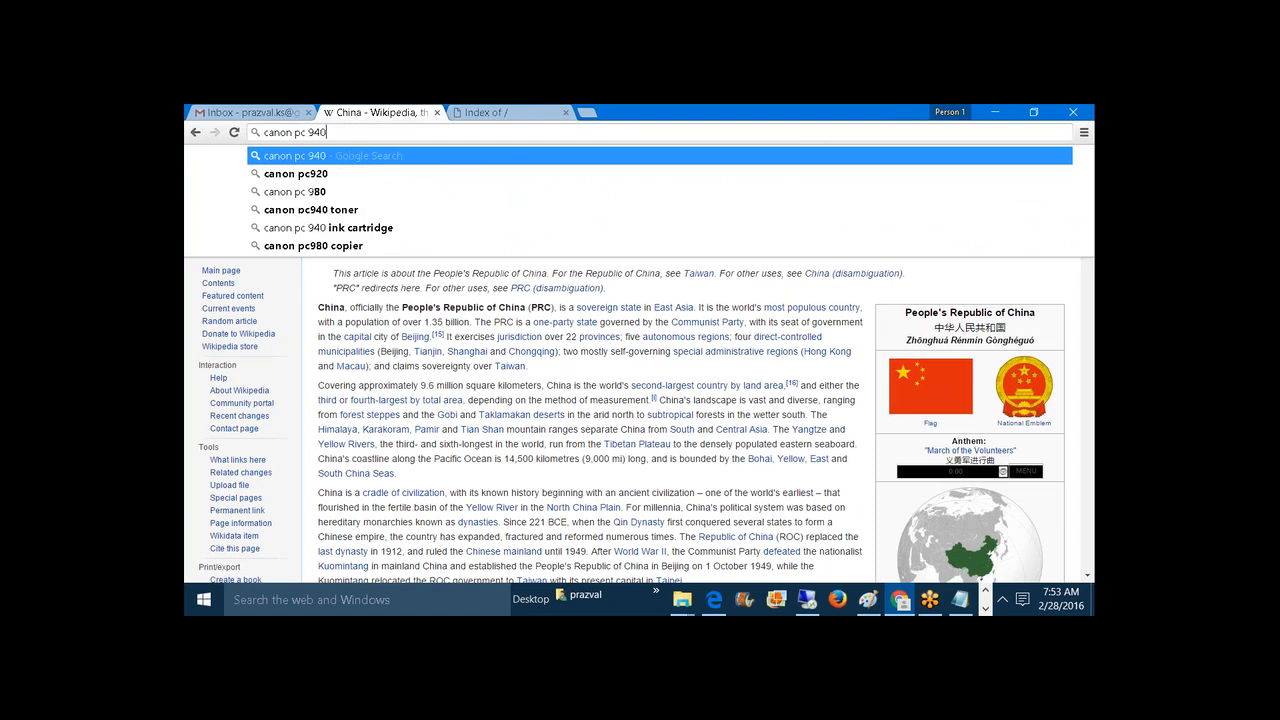
pyautogui.write(' cop')
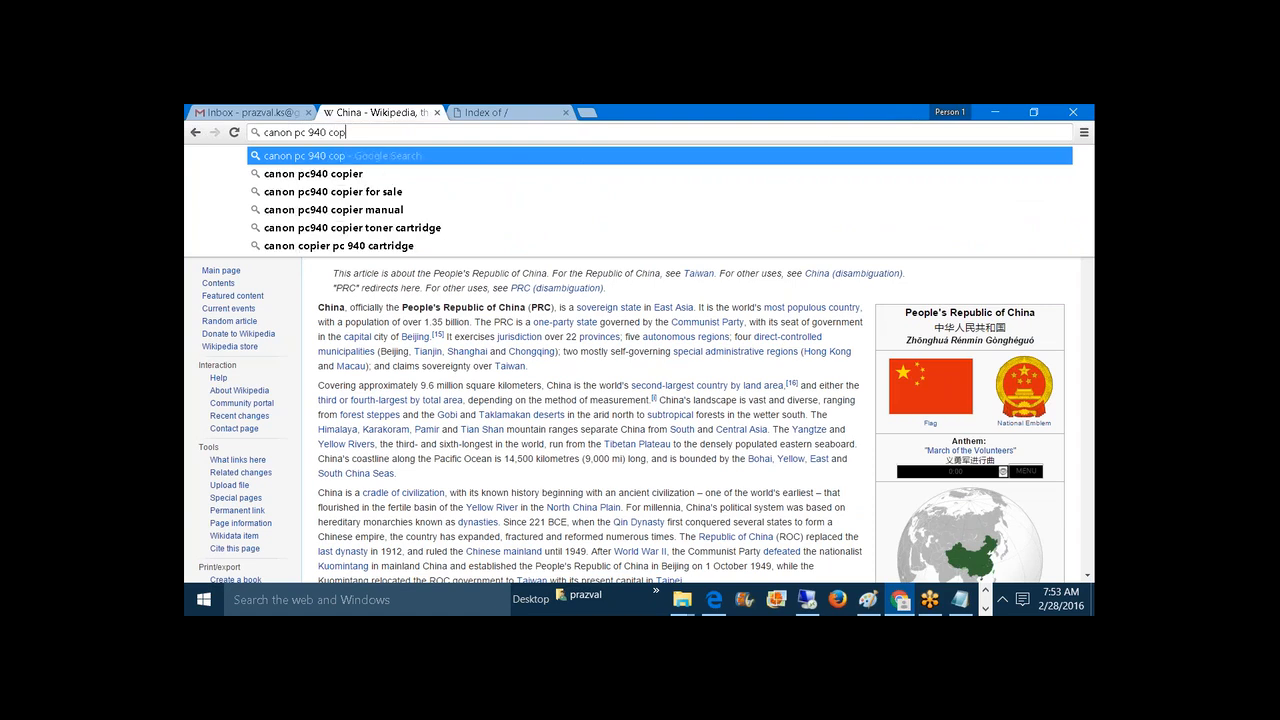
pyautogui.write('ier')
pyautogui.press('Return')
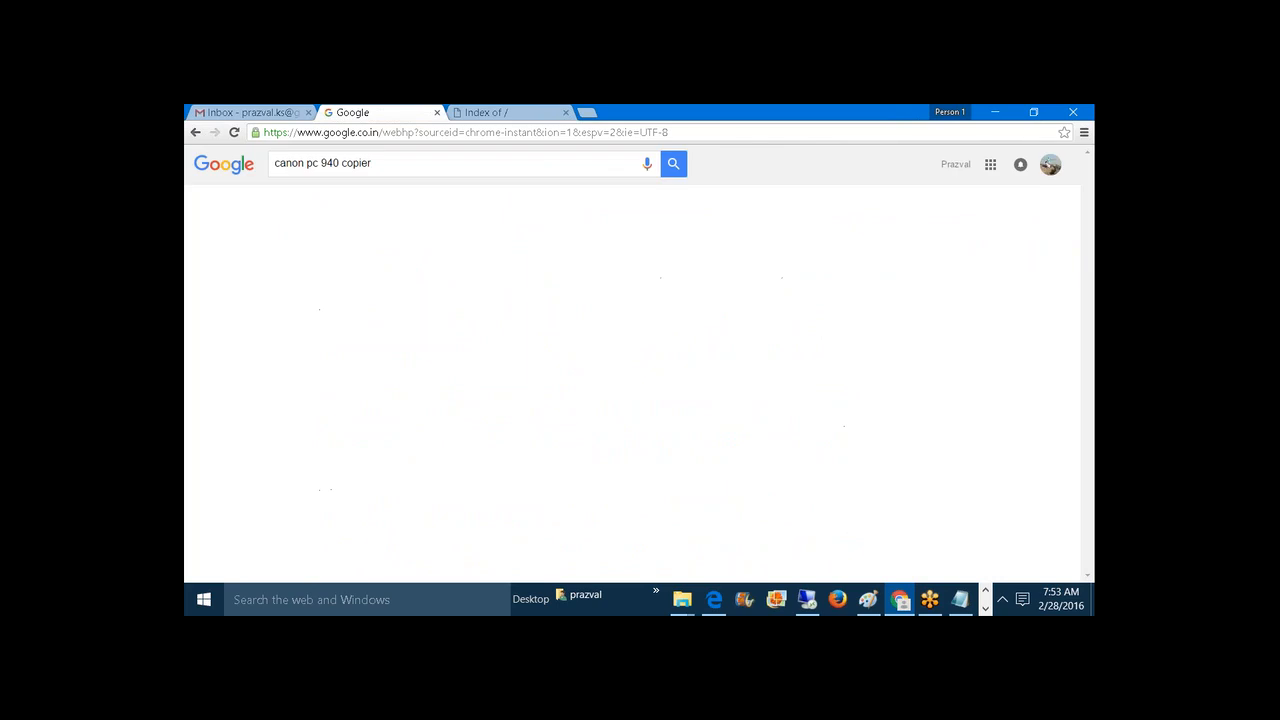
pyautogui.click(321, 206)
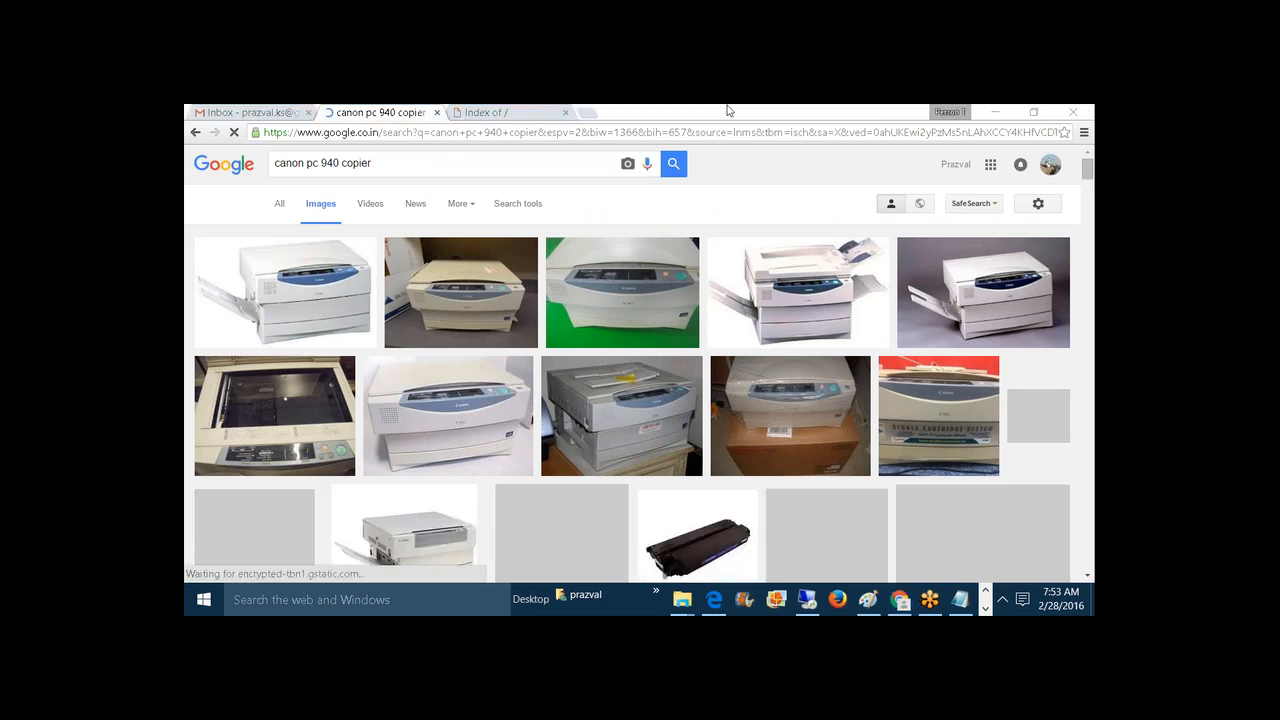
# - Copy the image search's full URL into a new, maximized Notepad document
pyautogui.click(597, 132)
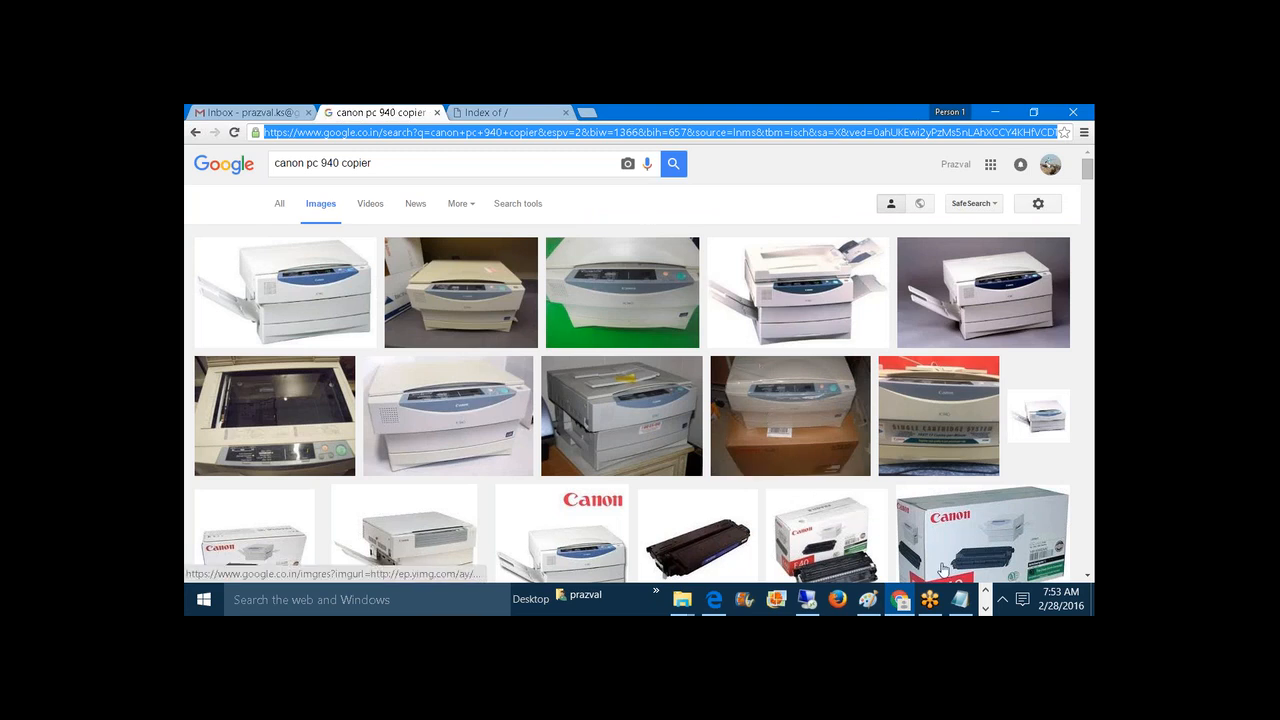
pyautogui.moveTo(960, 600)
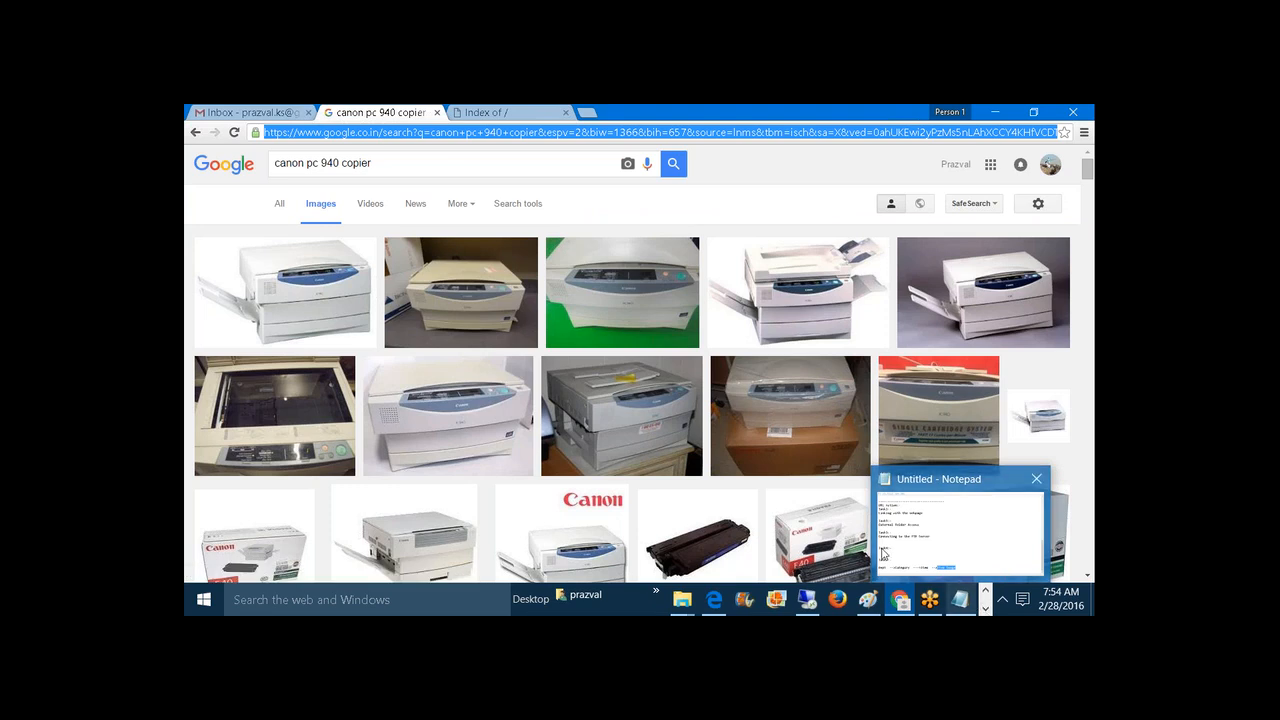
pyautogui.press('super+r')
pyautogui.write('notepad')
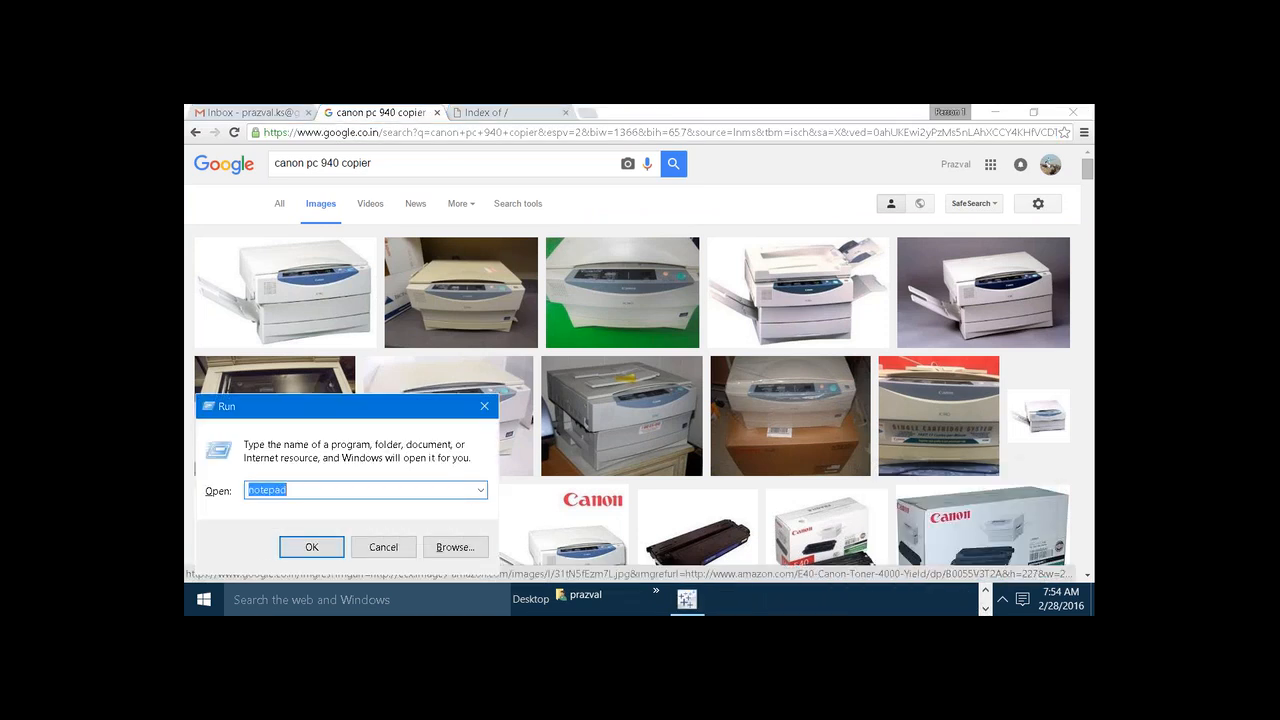
pyautogui.press('Return')
pyautogui.write('V')
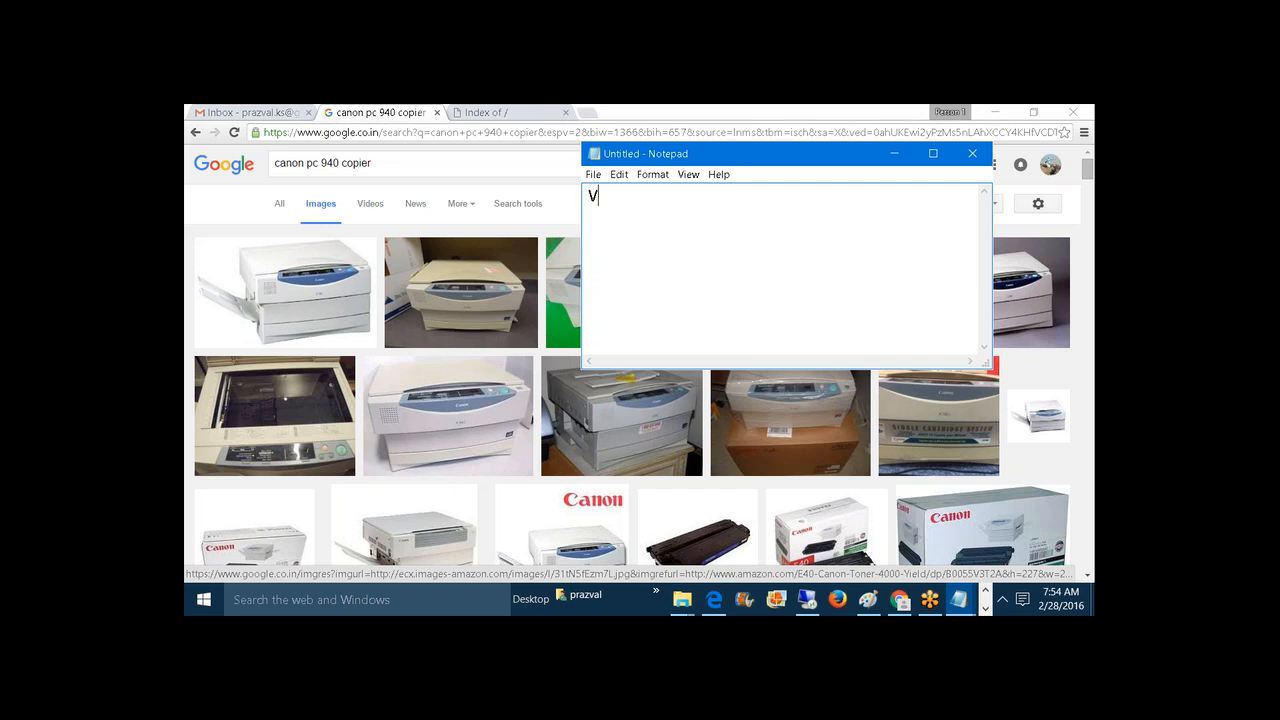
pyautogui.press('BackSpace')
pyautogui.write('https://www.google.co.in/search?q=canon+pc+940+copier&espv=2&biw=1366&bih=657&source=lnms&tbm=isch&sa=X&ved=0ahUKEwi2yPzMs5nLAhXCCY4KHfVCDTsQ_AUIBigB')
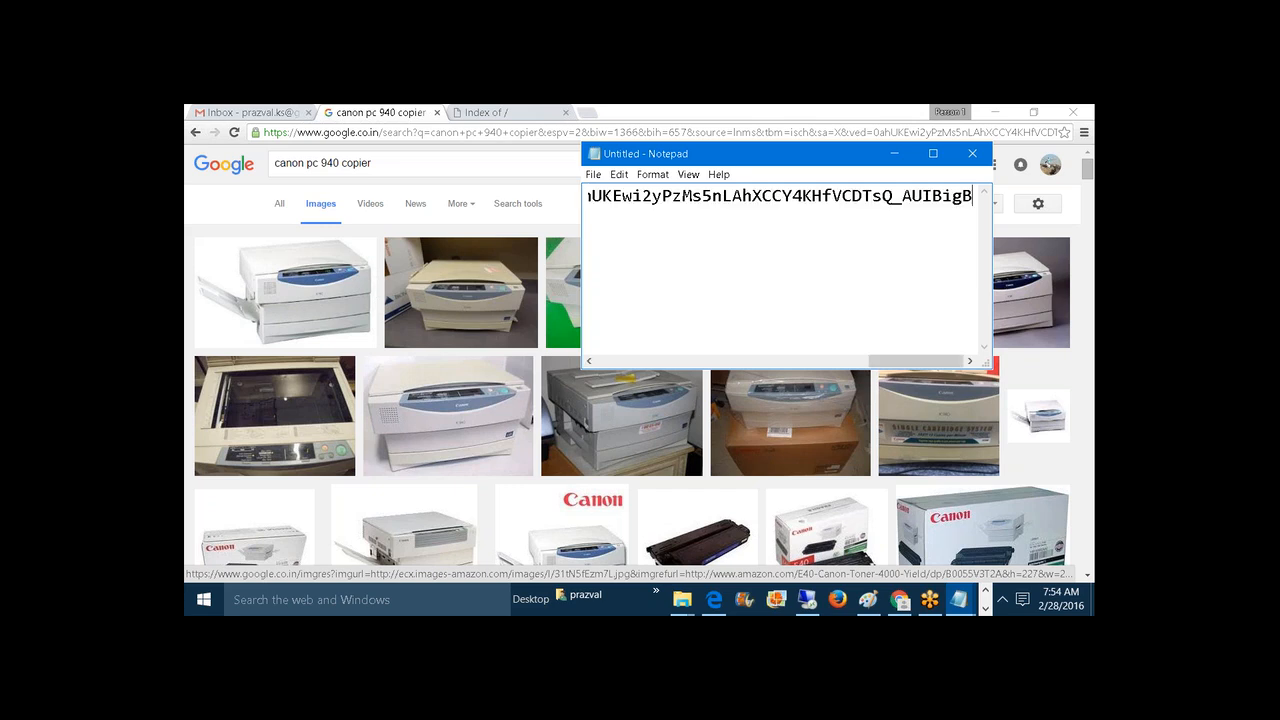
pyautogui.click(933, 153)
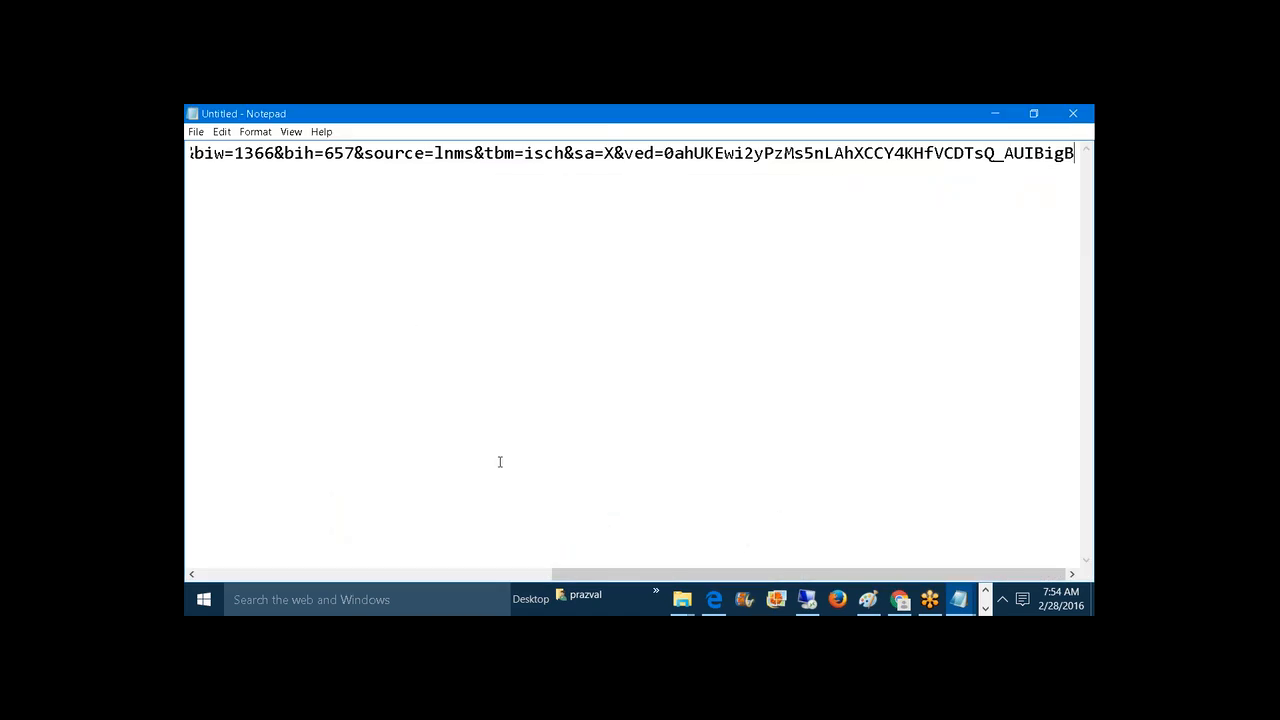
# - Move the URL down a few lines and break it before q= and before &espv so the search term stands alone
pyautogui.moveTo(586, 579); pyautogui.dragTo(226, 579)
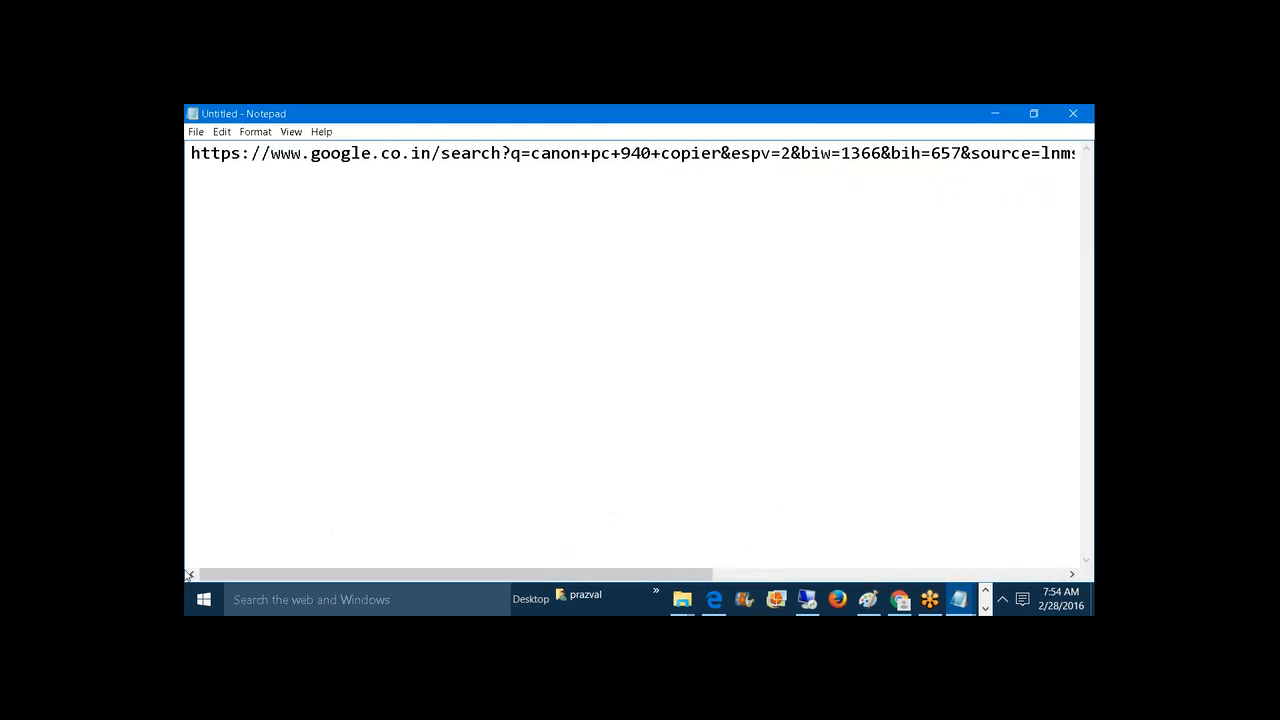
pyautogui.press('Return')
pyautogui.press('Return')
pyautogui.press('Return')
pyautogui.press('Return')
pyautogui.press('Return')
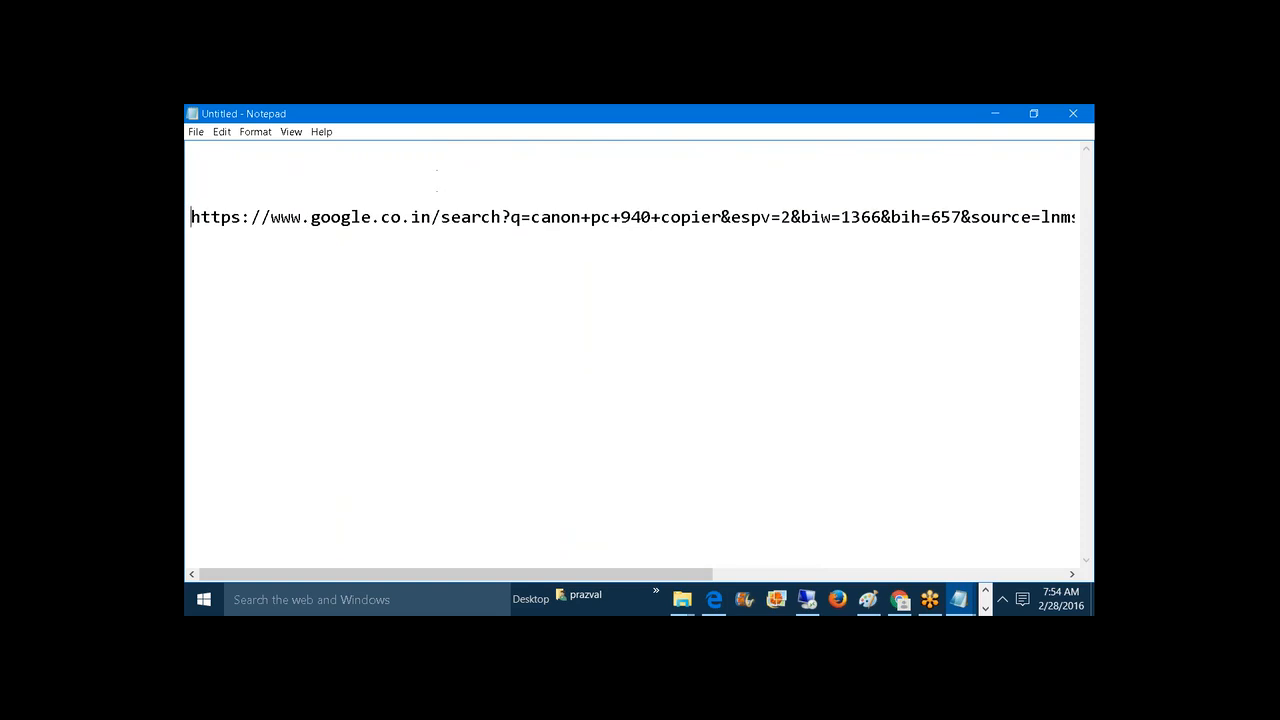
pyautogui.click(511, 262)
pyautogui.press('Return')
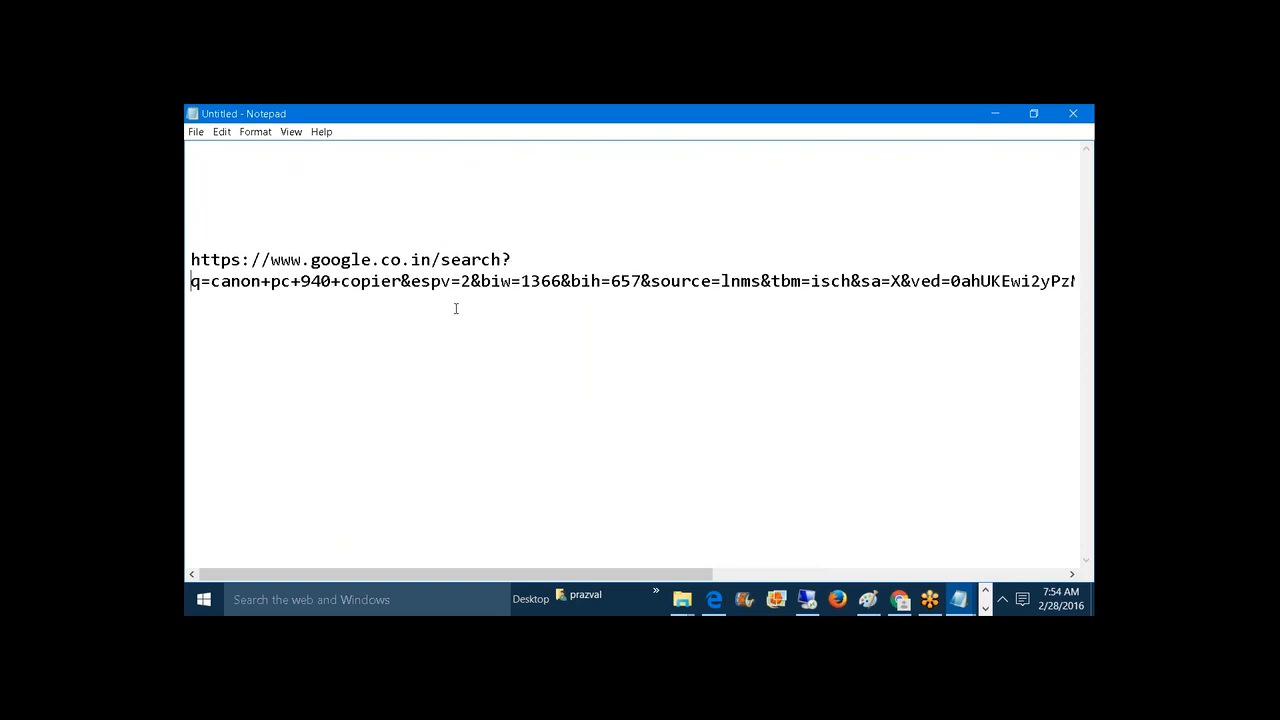
pyautogui.moveTo(212, 284); pyautogui.dragTo(401, 286)
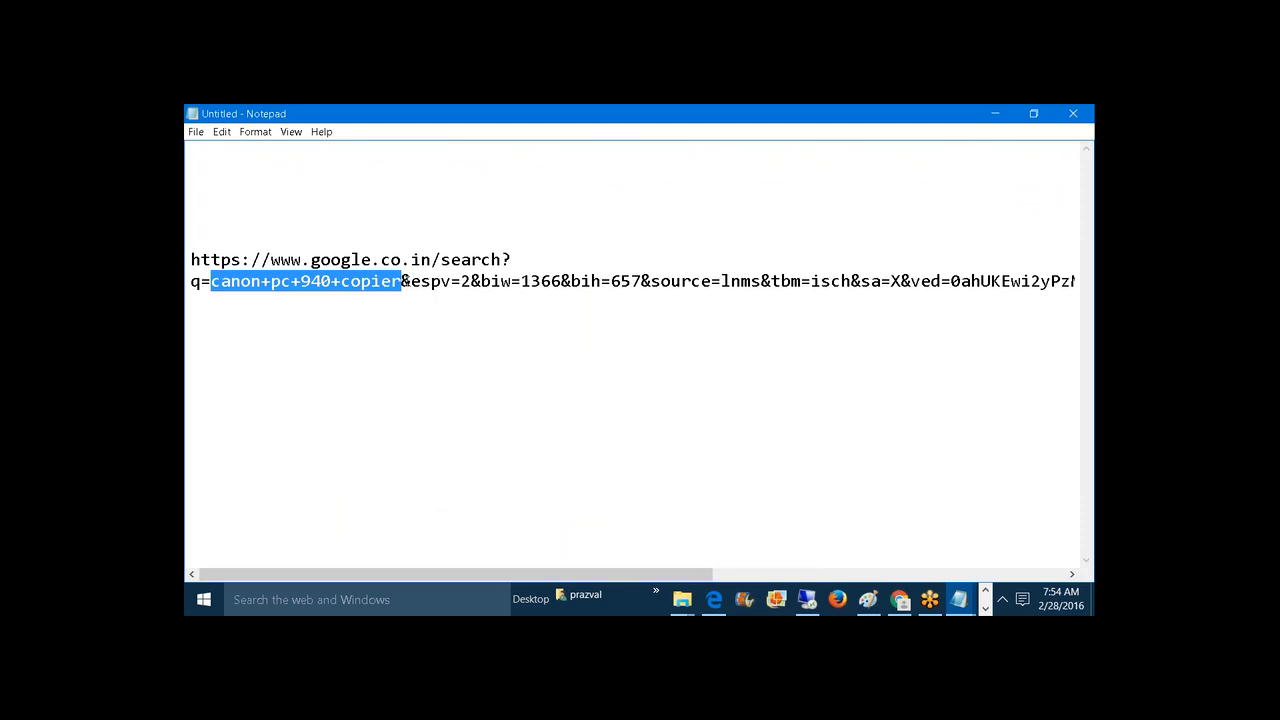
pyautogui.click(401, 282)
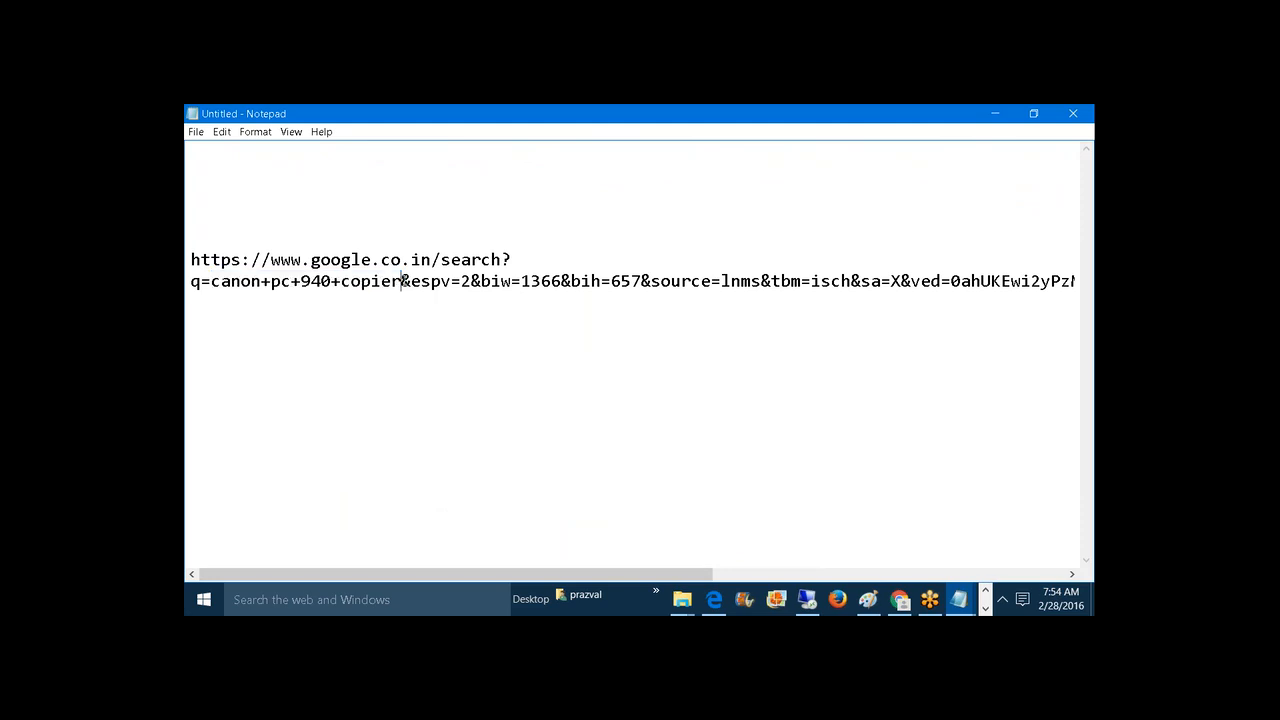
pyautogui.press('Return')
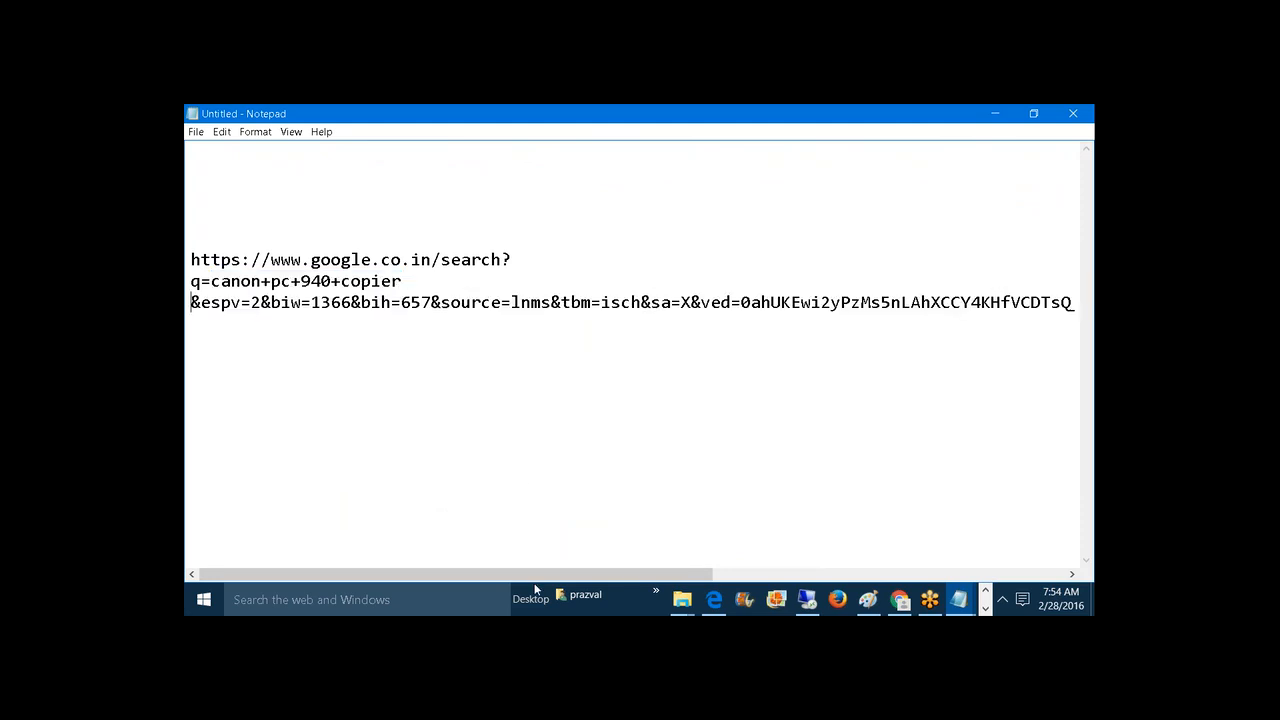
# - Delete canon+pc+940+copier after q= and copy the remaining three lines of the URL
pyautogui.moveTo(641, 574)
pyautogui.mouseDown()
pyautogui.moveTo(783, 565)
pyautogui.moveTo(659, 576)
pyautogui.mouseUp()
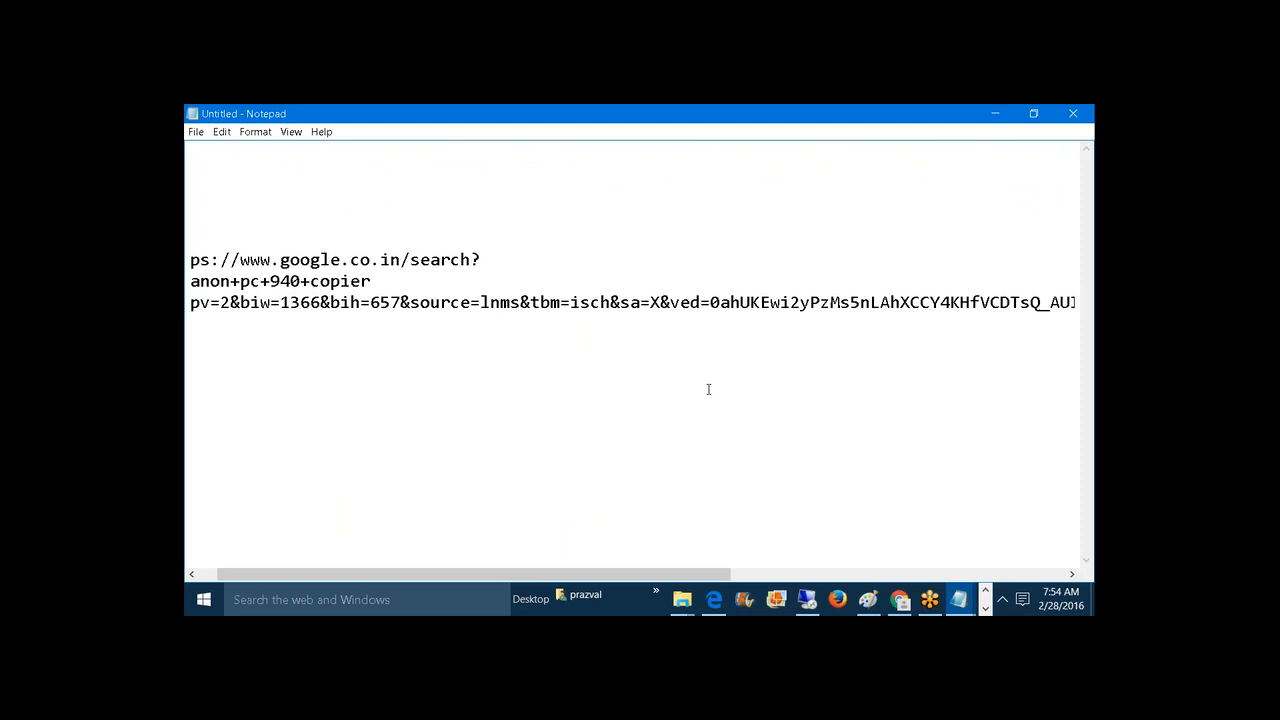
pyautogui.moveTo(423, 575); pyautogui.dragTo(404, 578)
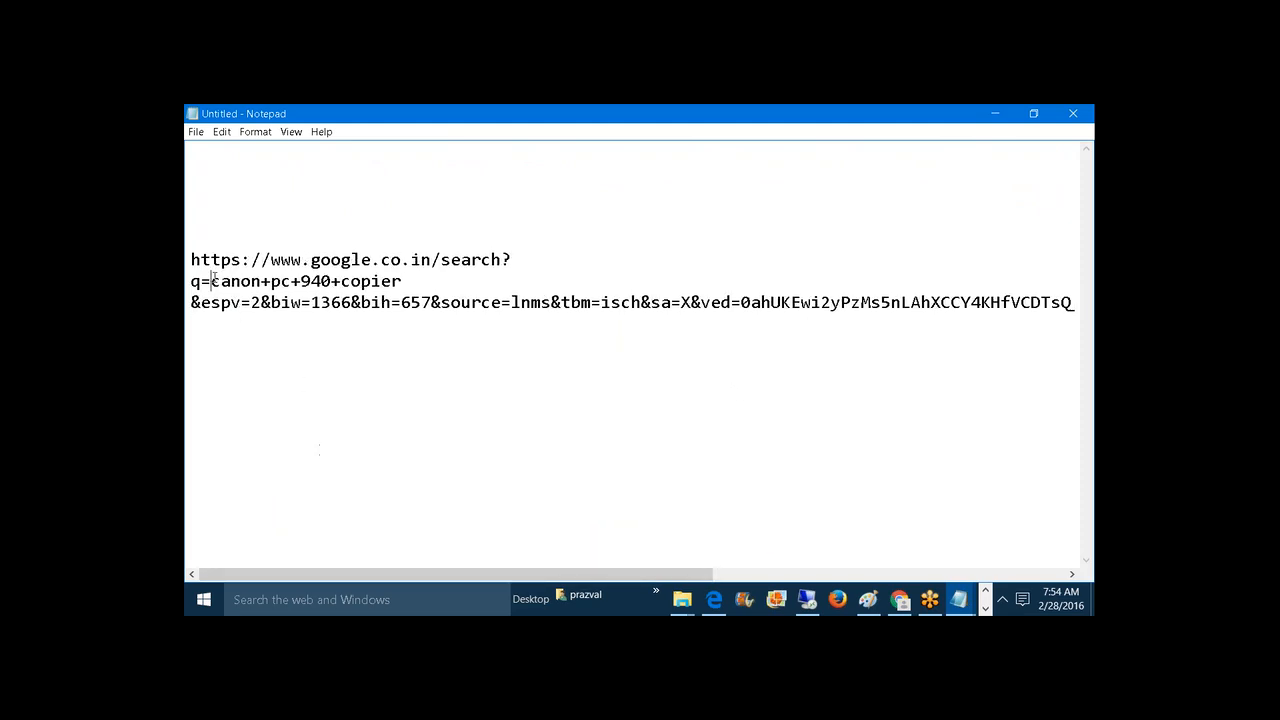
pyautogui.moveTo(211, 281); pyautogui.dragTo(402, 281)
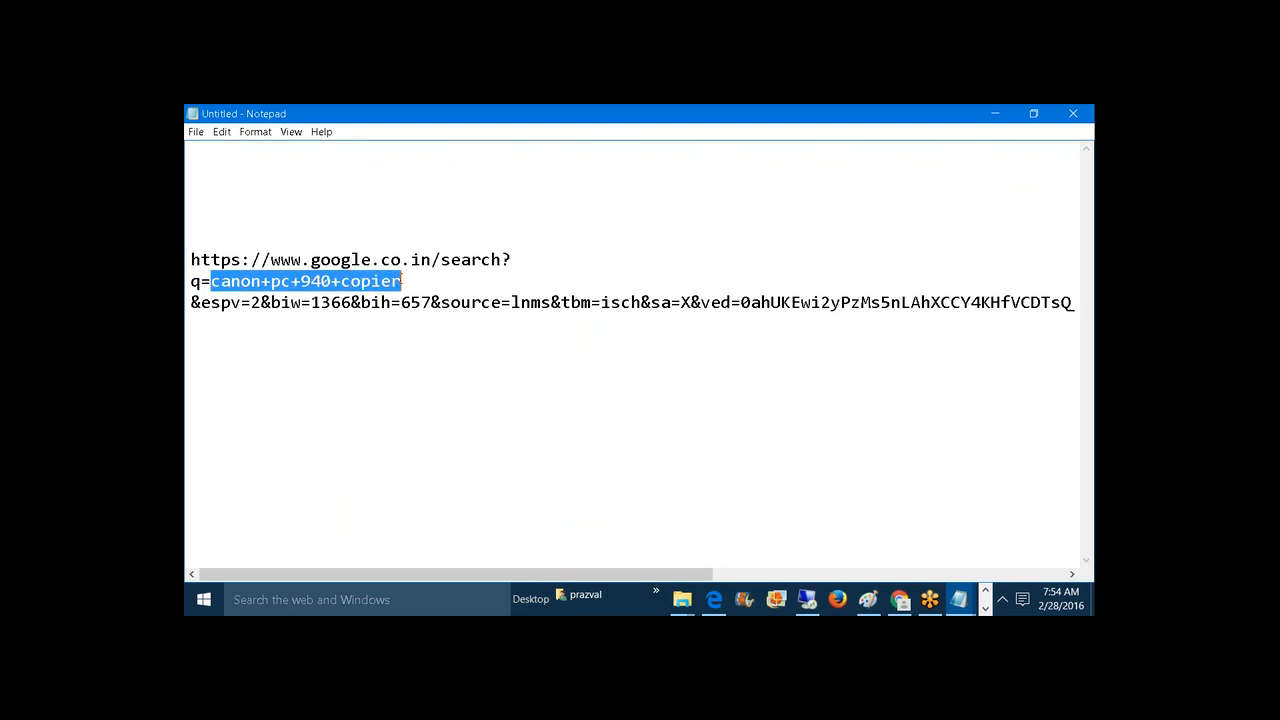
pyautogui.press('Delete')
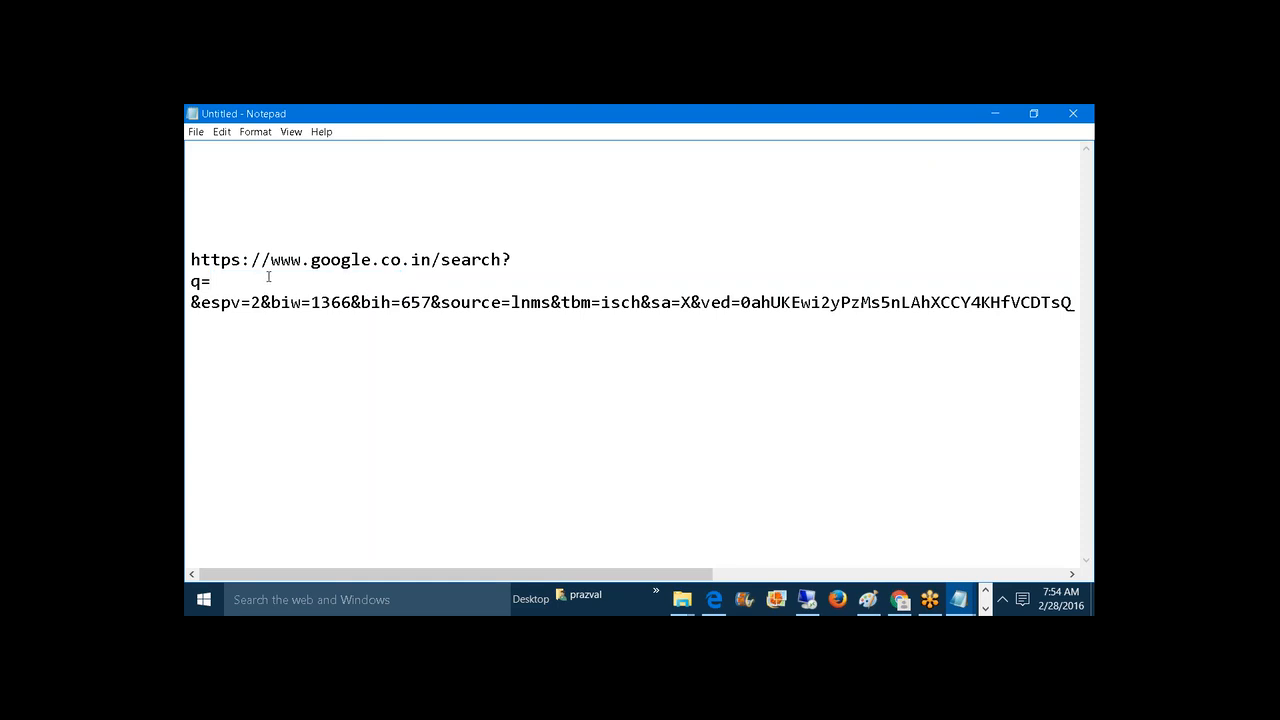
pyautogui.moveTo(196, 258); pyautogui.dragTo(1090, 318)
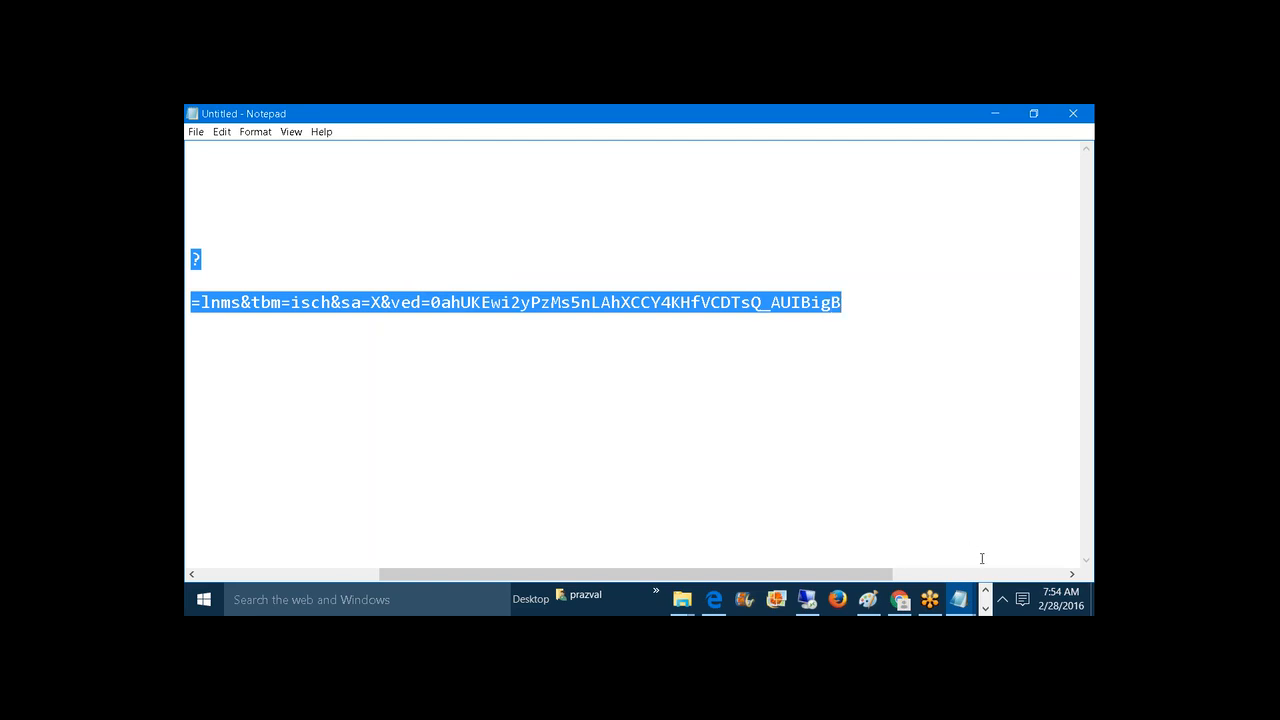
# - Return to Tableau and add a worksheet URL action named Item_Image
pyautogui.click(985, 608)
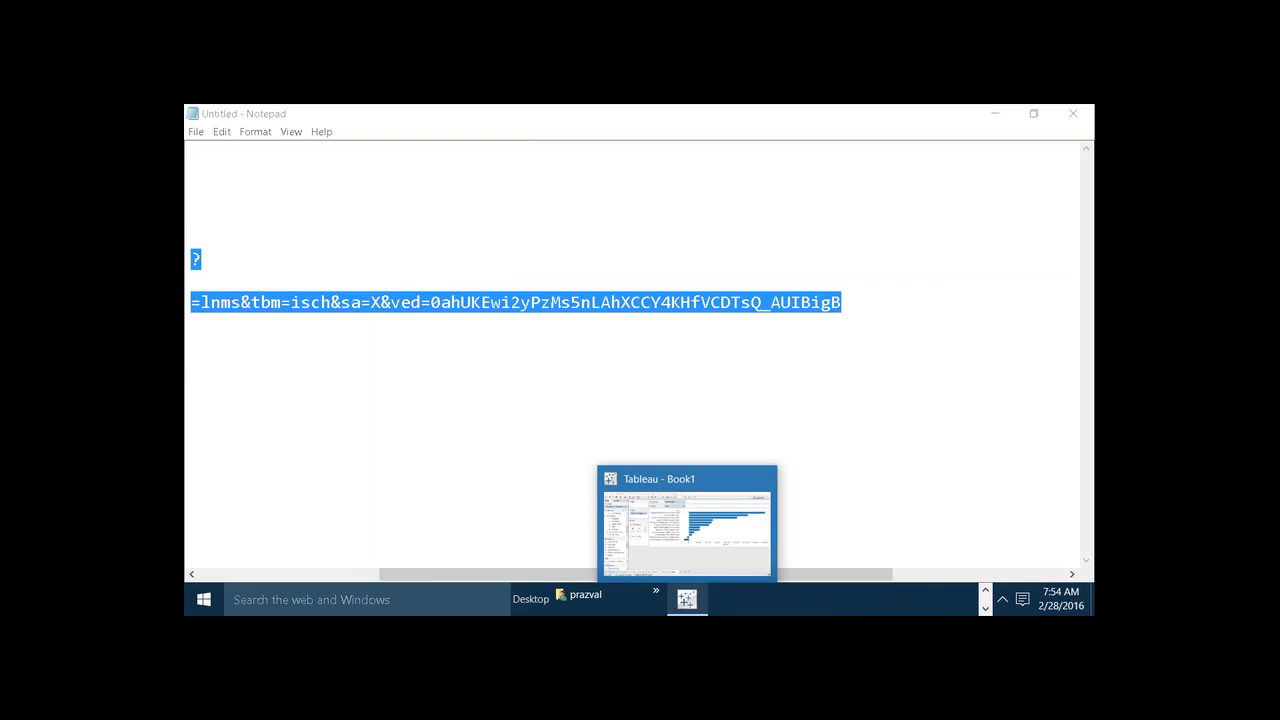
pyautogui.click(687, 600)
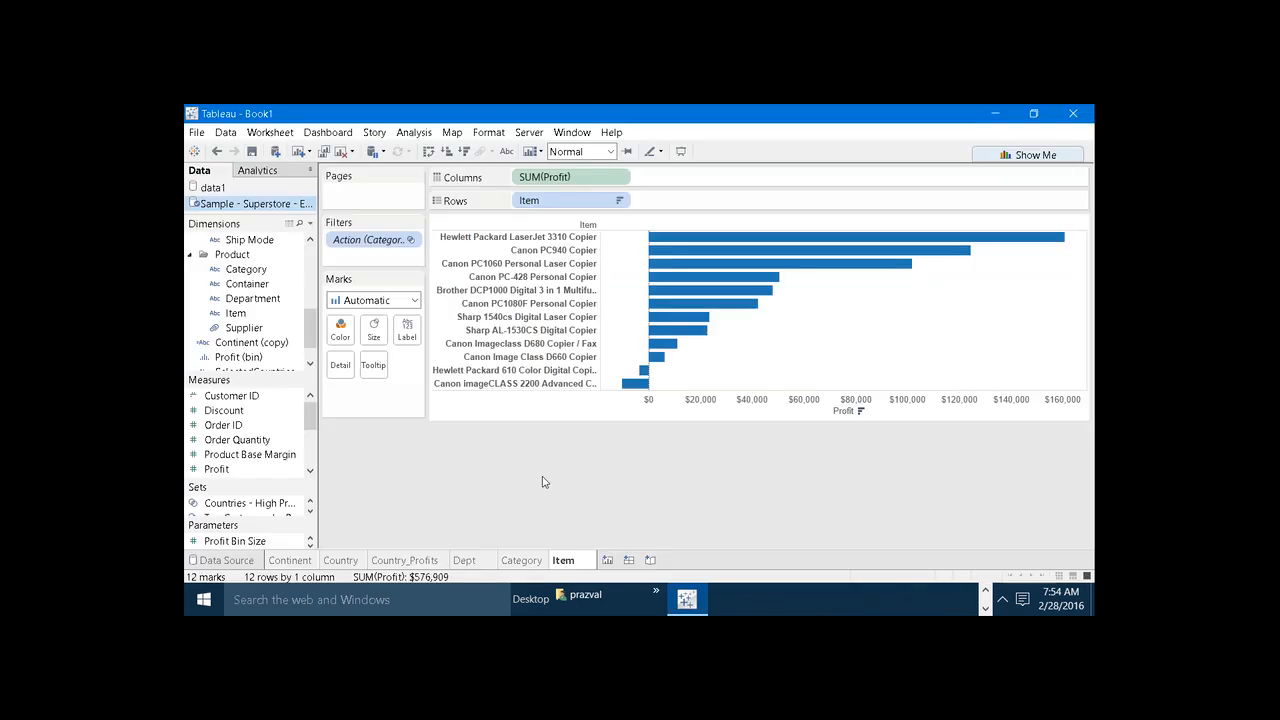
pyautogui.click(270, 132)
pyautogui.click(290, 227)
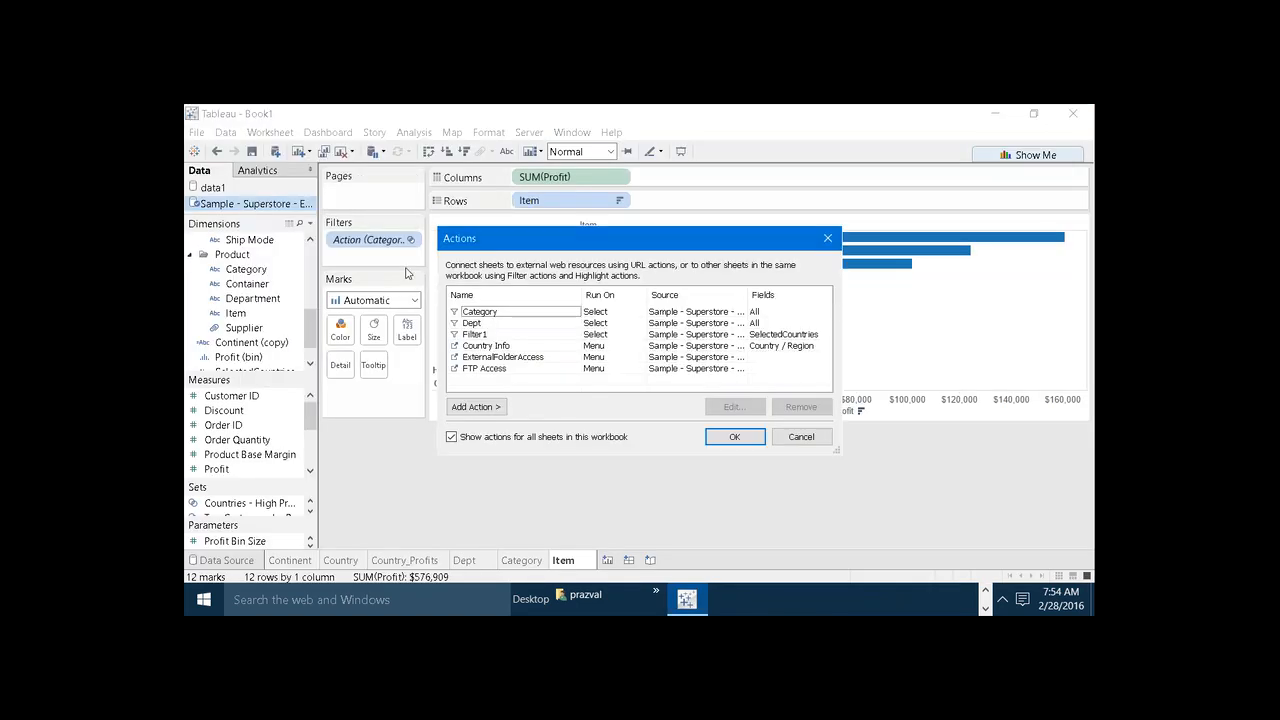
pyautogui.click(501, 407)
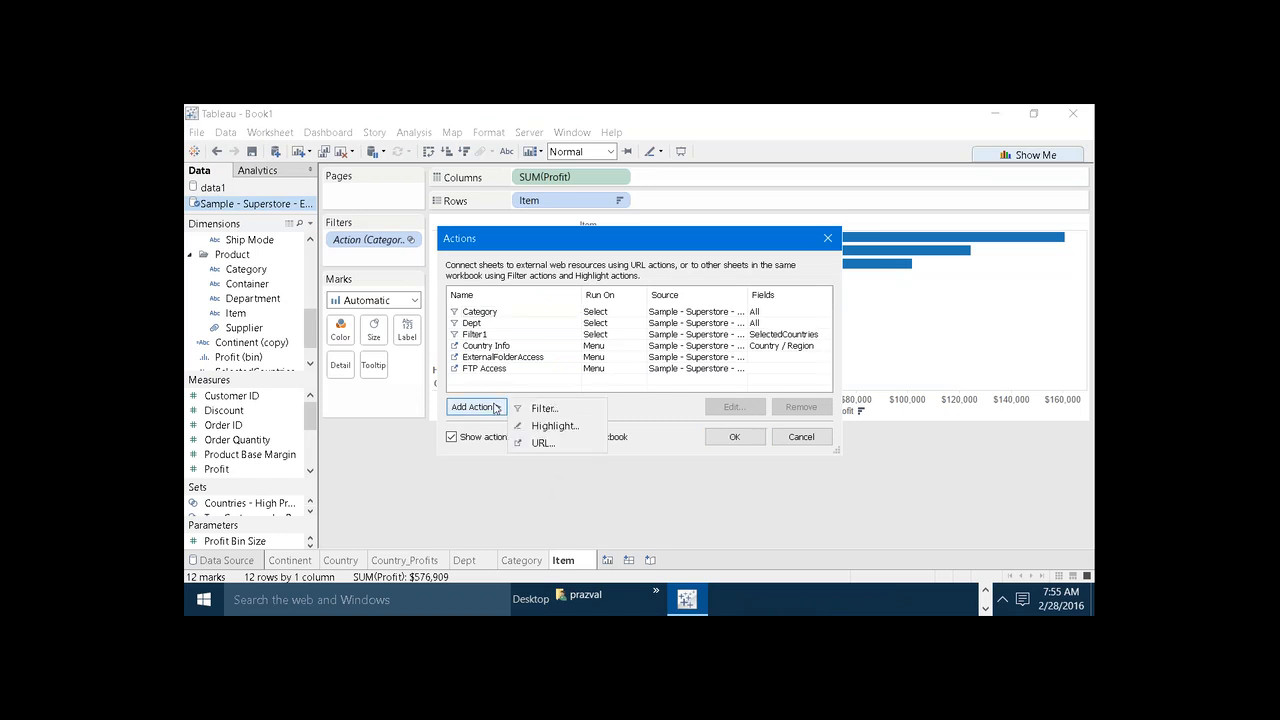
pyautogui.click(540, 443)
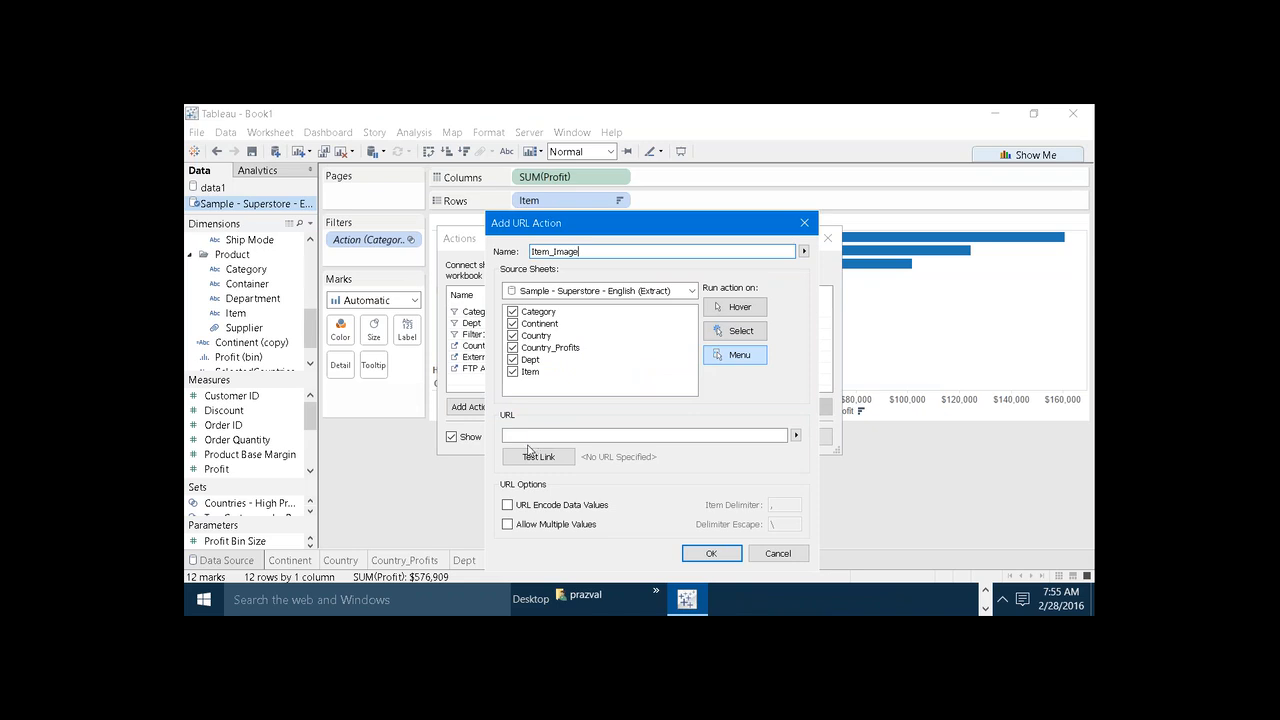
# - Exclude Category, Continent, Country, Country_Profits and Dept from the source sheets, leaving only Item
pyautogui.click(512, 313)
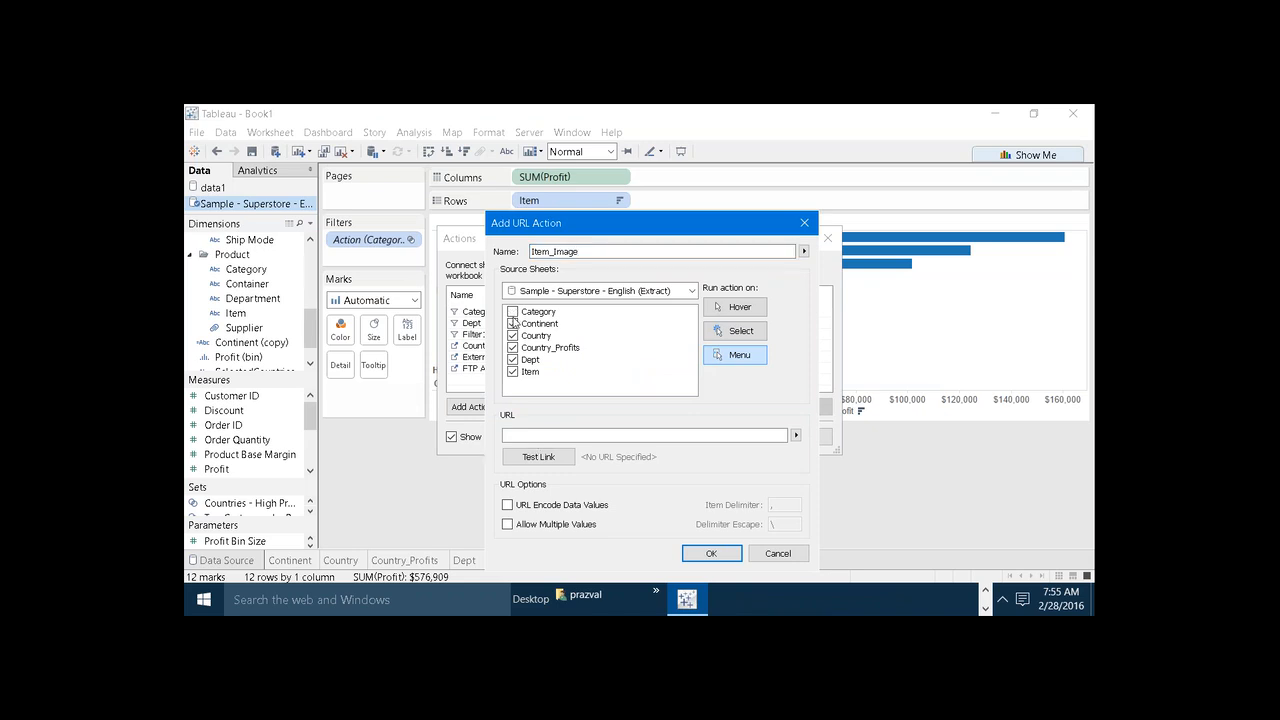
pyautogui.click(512, 324)
pyautogui.click(512, 347)
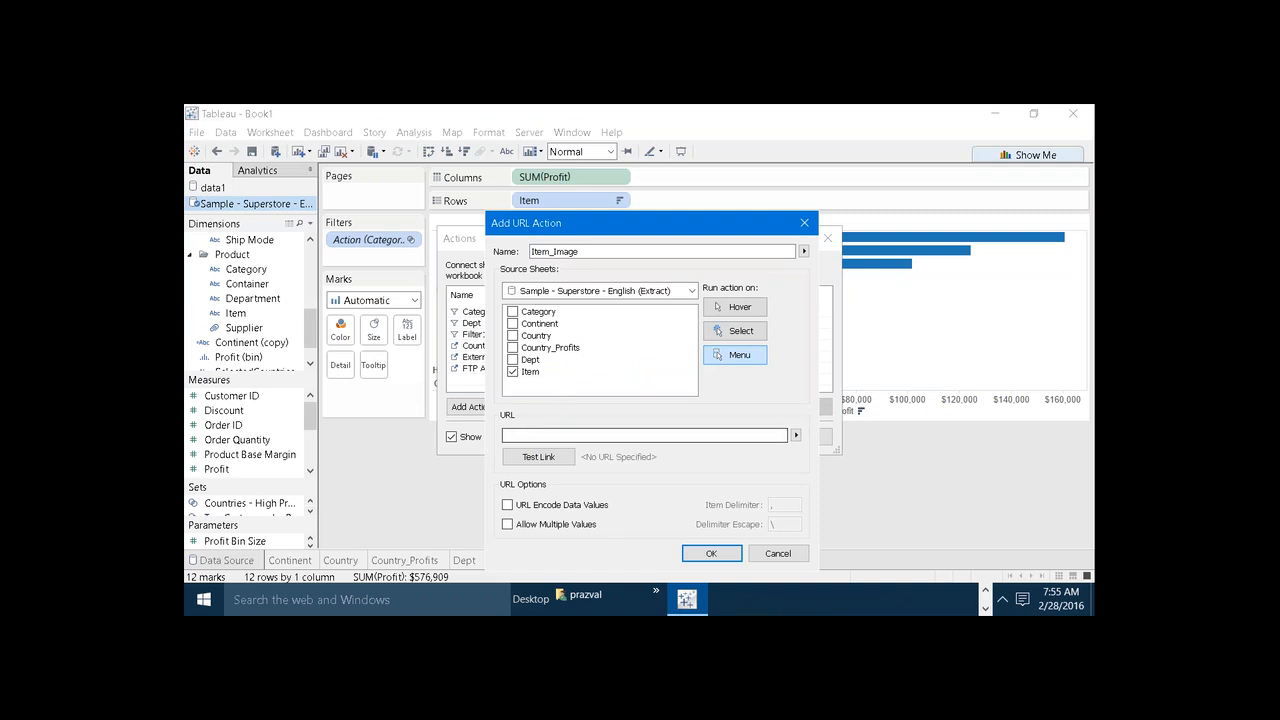
# - Paste the Google Images URL into the Item_Image action and insert the Item field directly after q=
pyautogui.click(551, 434)
pyautogui.hotkey('ctrl', 'v')
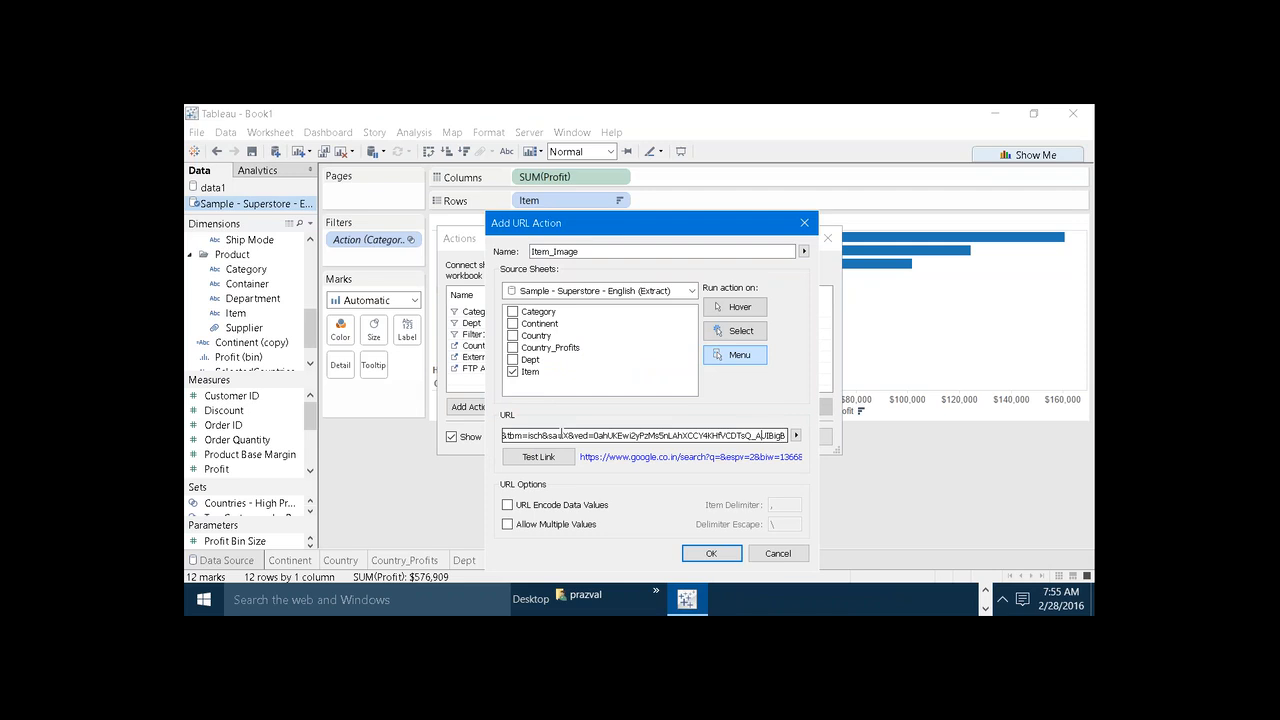
pyautogui.press('Left')
pyautogui.press('Left')
pyautogui.press('Left')
pyautogui.press('Left')
pyautogui.press('Left')
pyautogui.press('Left')
pyautogui.press('Left')
pyautogui.press('Left')
pyautogui.press('Left')
pyautogui.press('Left')
pyautogui.press('Left')
pyautogui.press('Left')
pyautogui.press('Left')
pyautogui.press('Left')
pyautogui.press('Left')
pyautogui.press('Left')
pyautogui.press('Left')
pyautogui.press('Left')
pyautogui.press('Left')
pyautogui.press('Left')
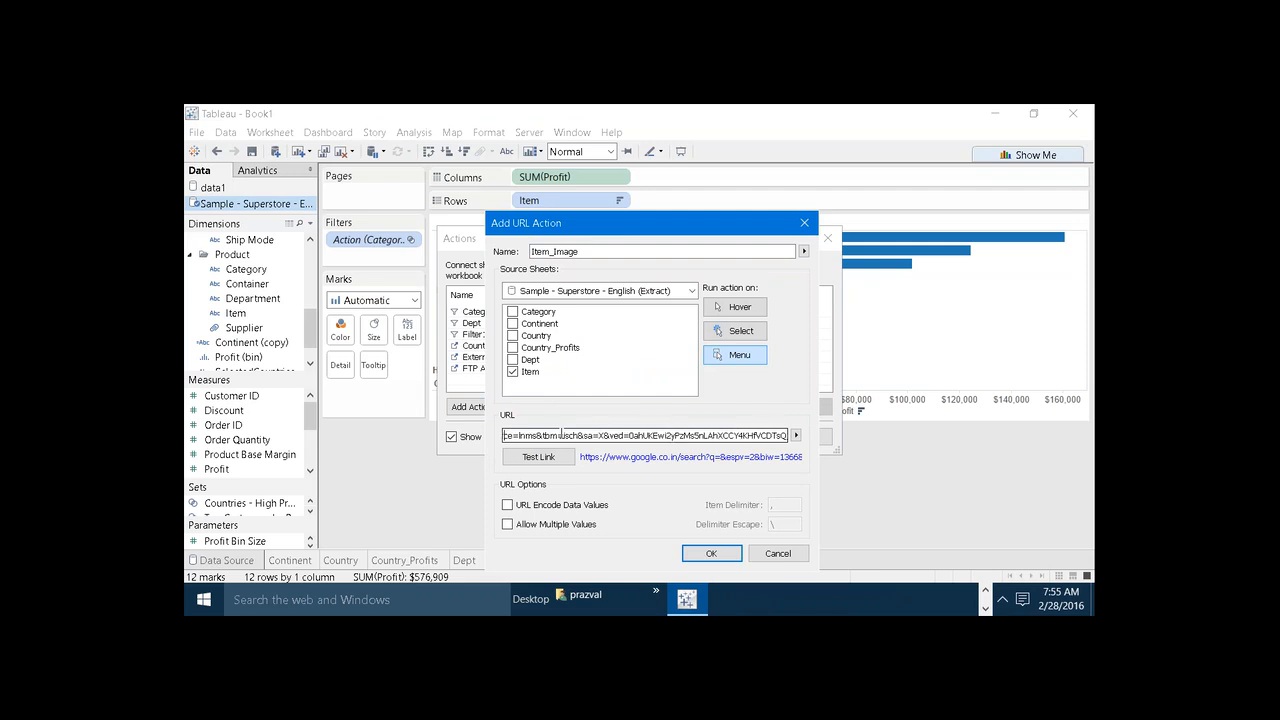
pyautogui.press('Left')
pyautogui.press('Left')
pyautogui.press('Left')
pyautogui.press('Left')
pyautogui.press('Left')
pyautogui.press('Left')
pyautogui.press('Left')
pyautogui.press('Left')
pyautogui.press('Left')
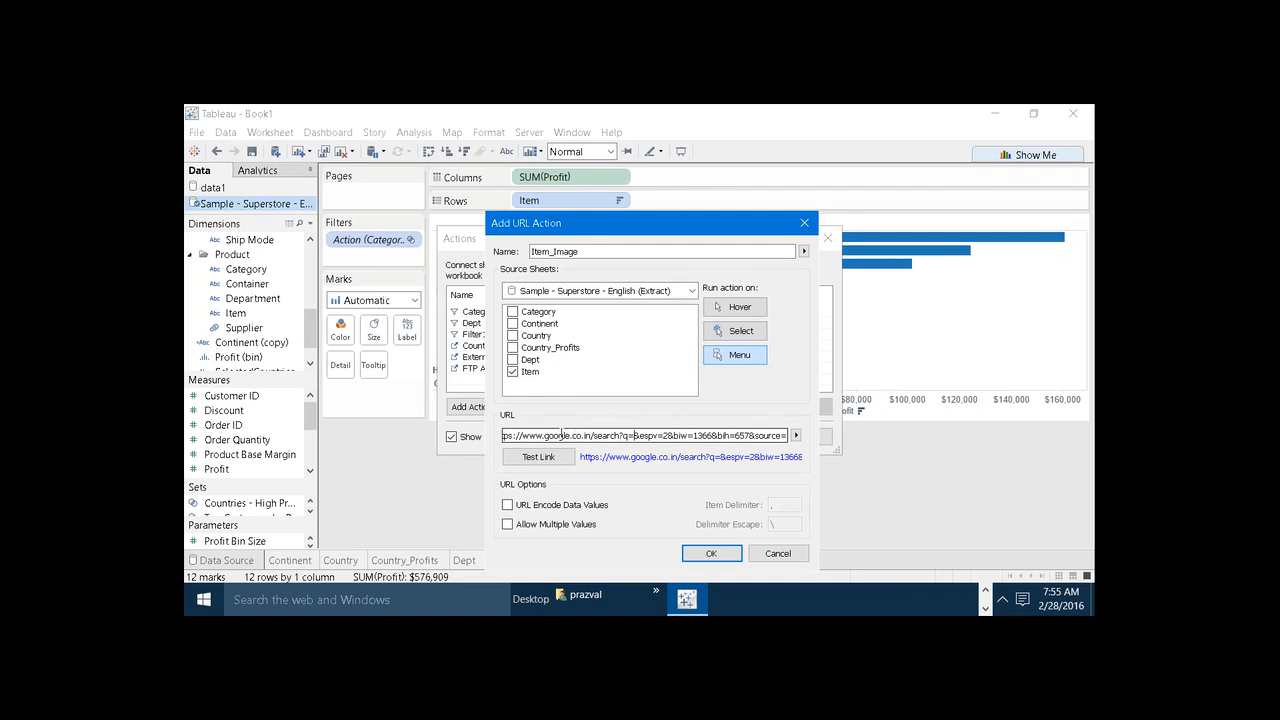
pyautogui.click(795, 436)
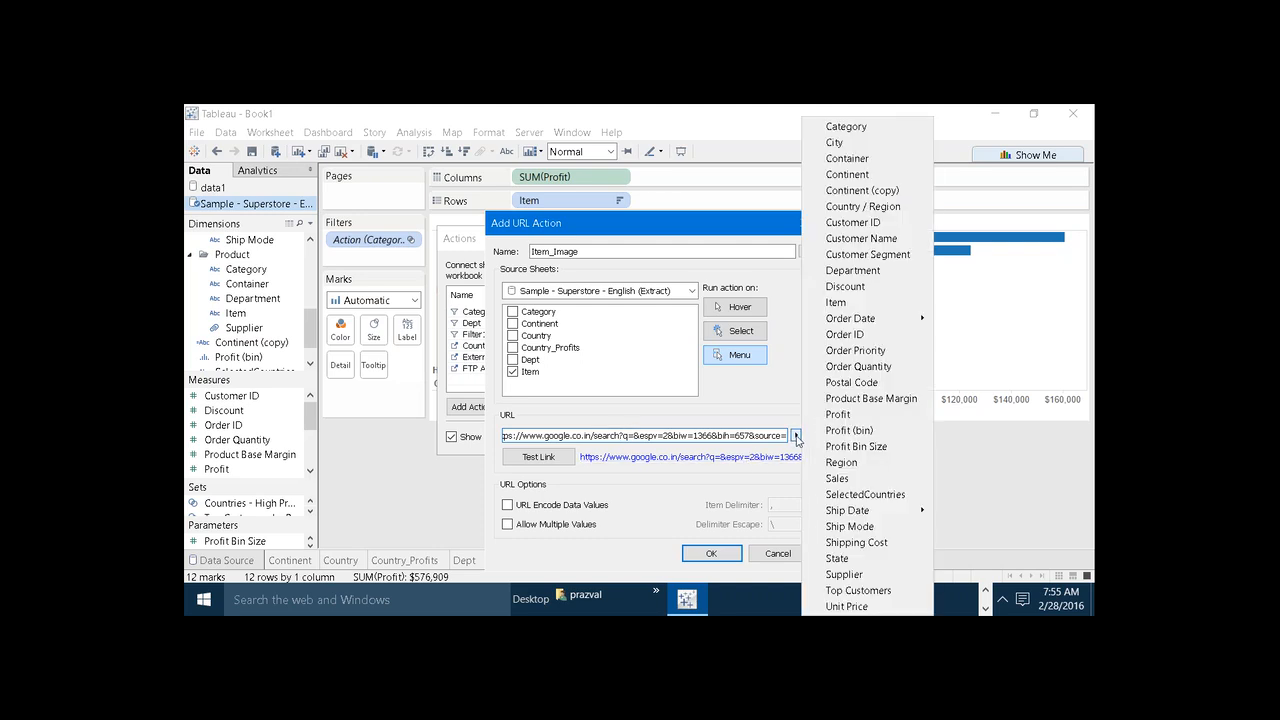
pyautogui.click(835, 302)
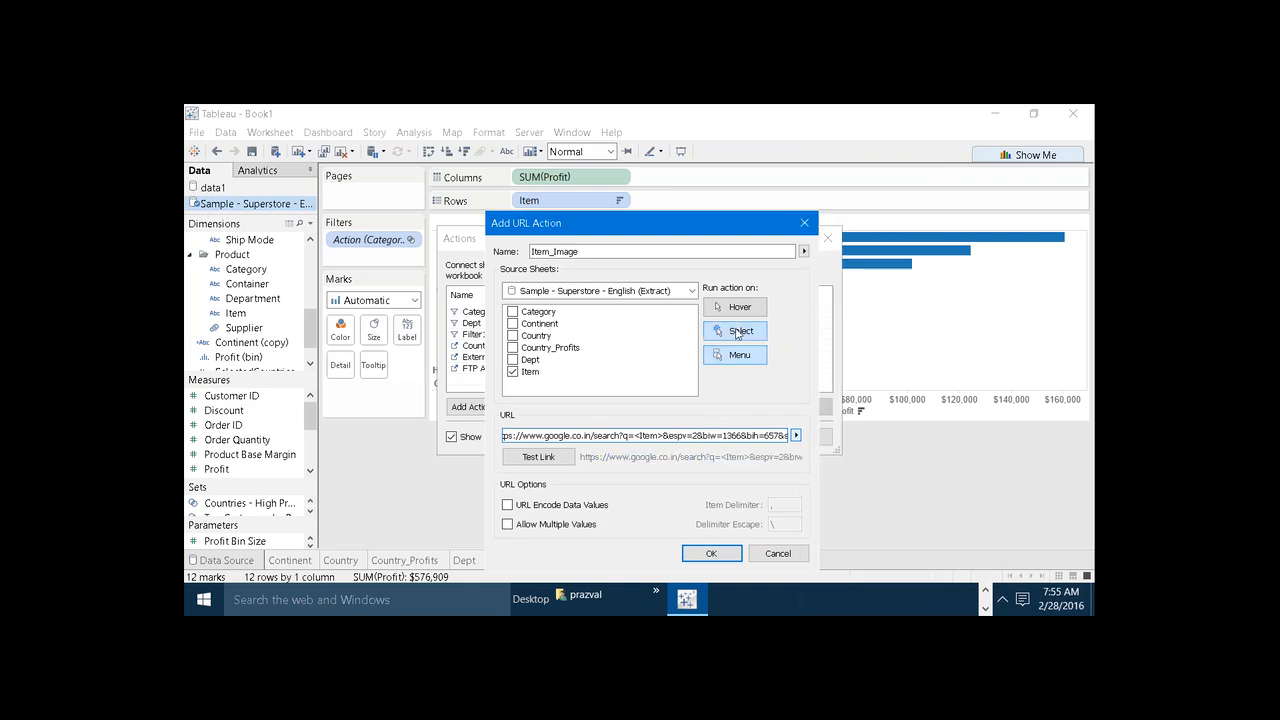
# - Set the Item_Image action to run on Menu and save it with the workbook's actions
pyautogui.click(736, 334)
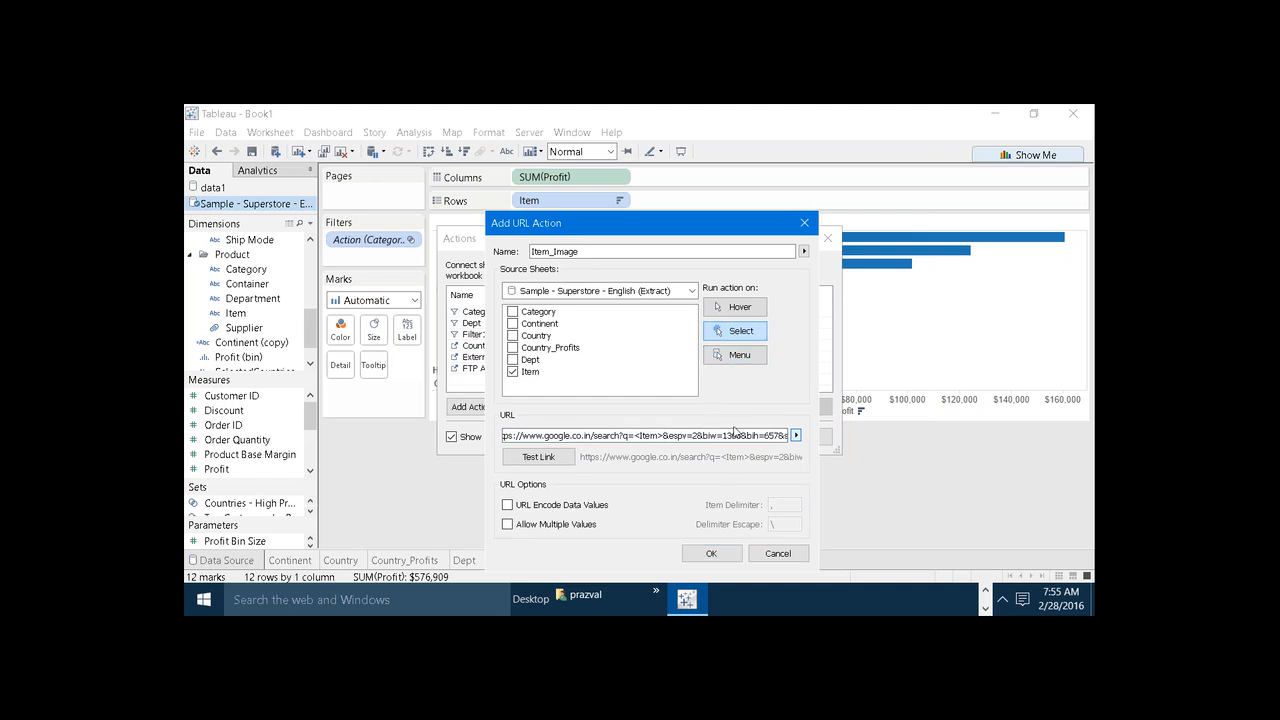
pyautogui.click(724, 362)
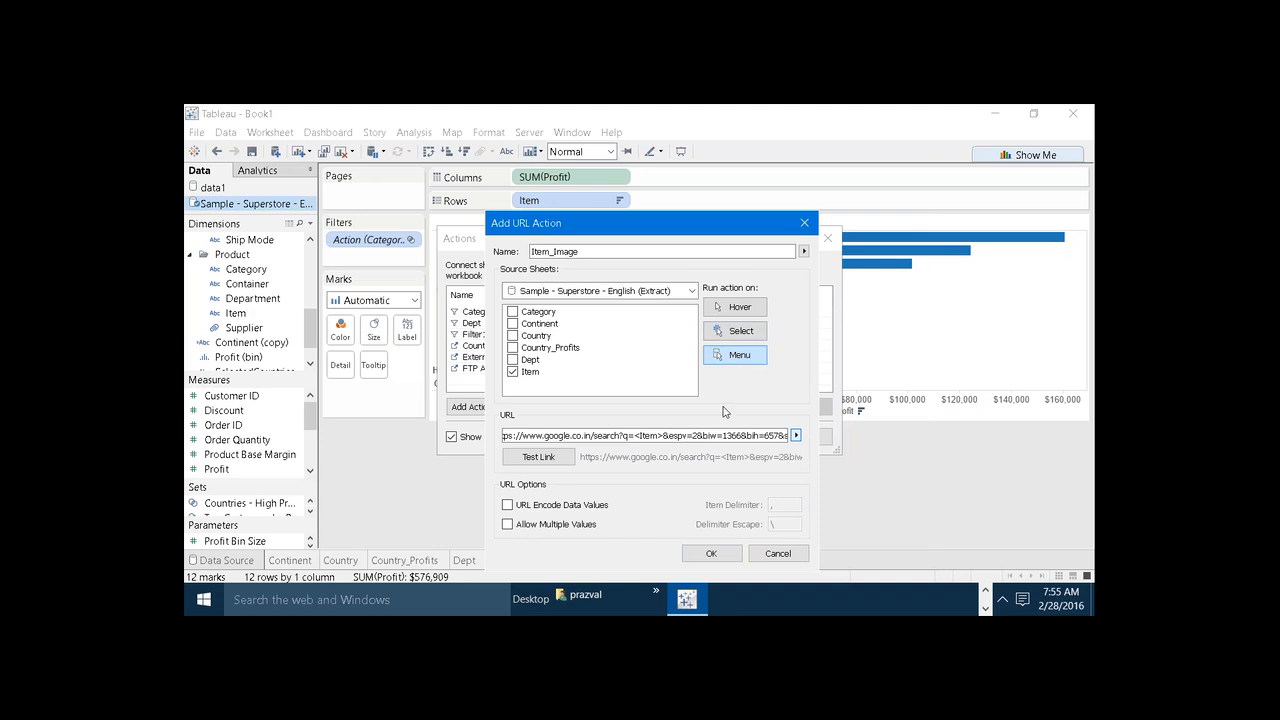
pyautogui.click(728, 555)
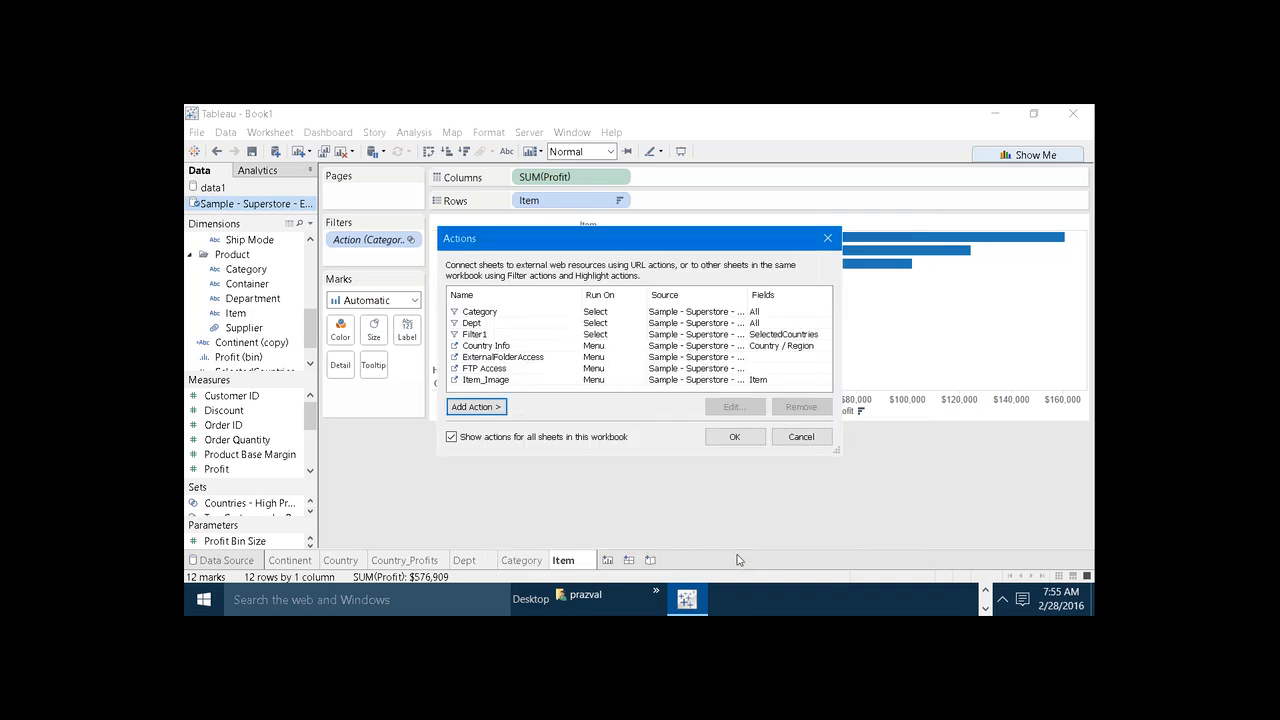
pyautogui.click(737, 437)
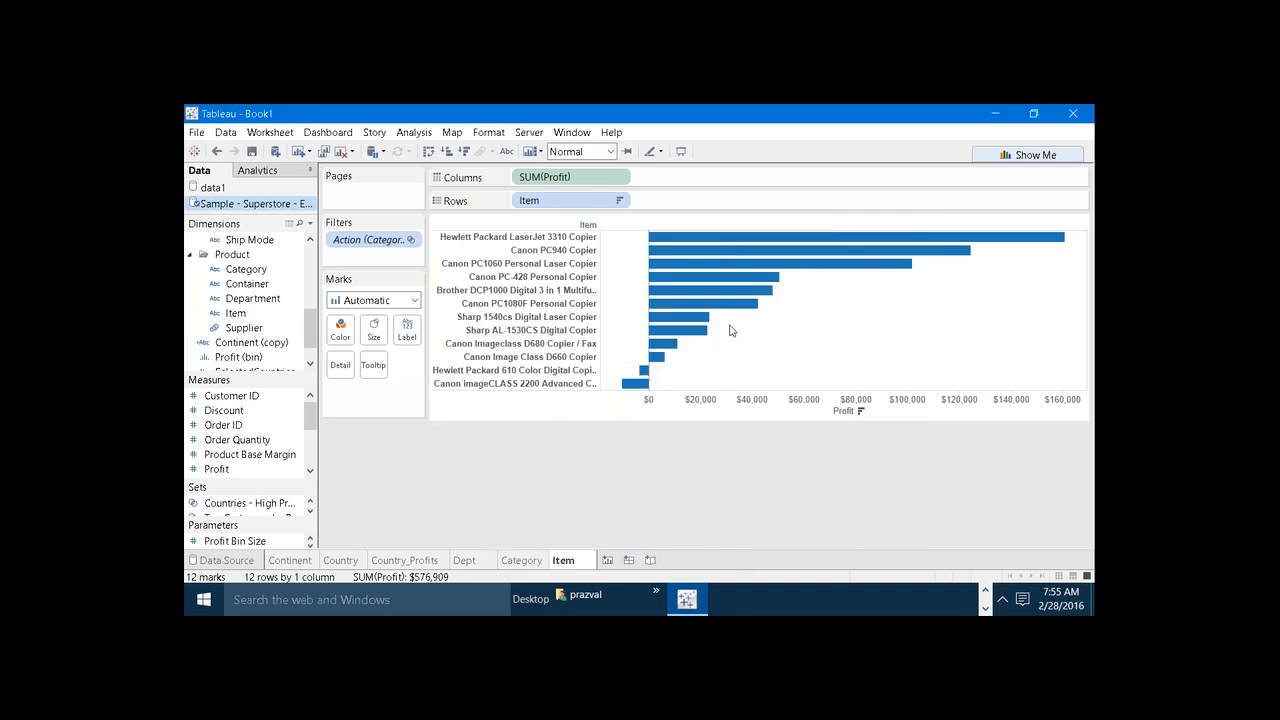
# - Test Item_Image on the Canon PC940 Copier bar, view its Google Images page and return to Tableau
pyautogui.click(708, 252)
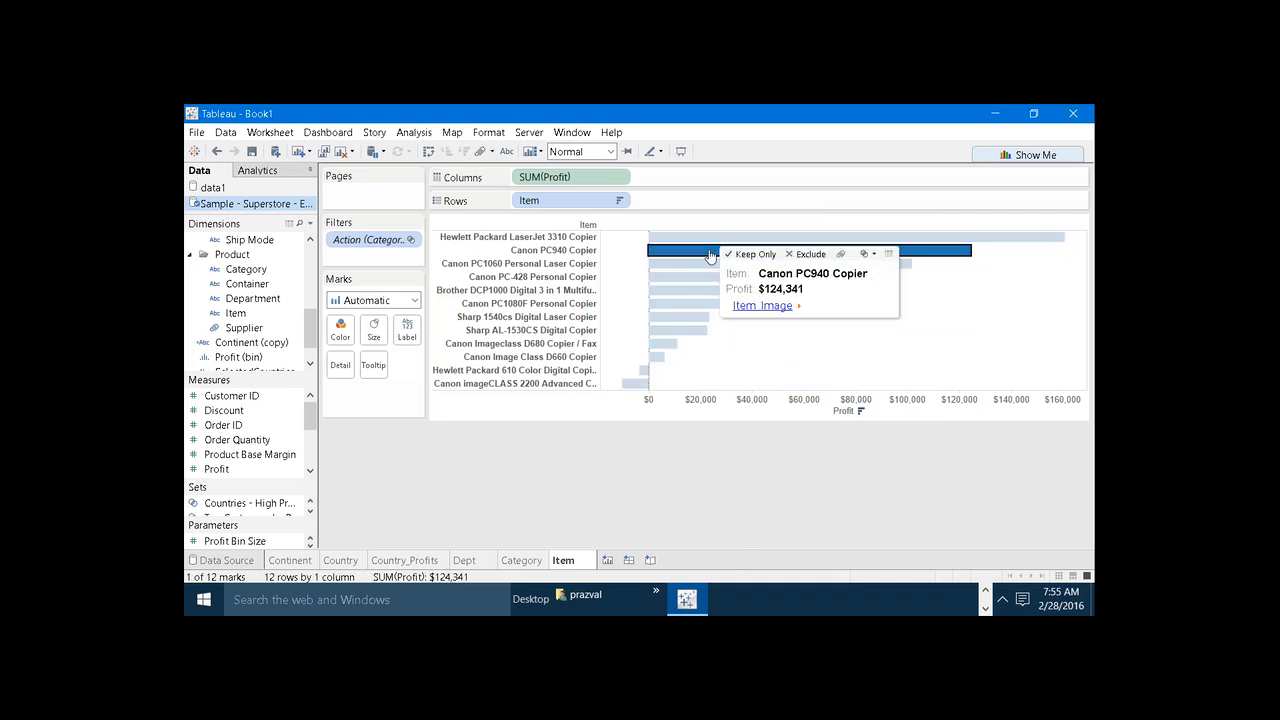
pyautogui.click(751, 307)
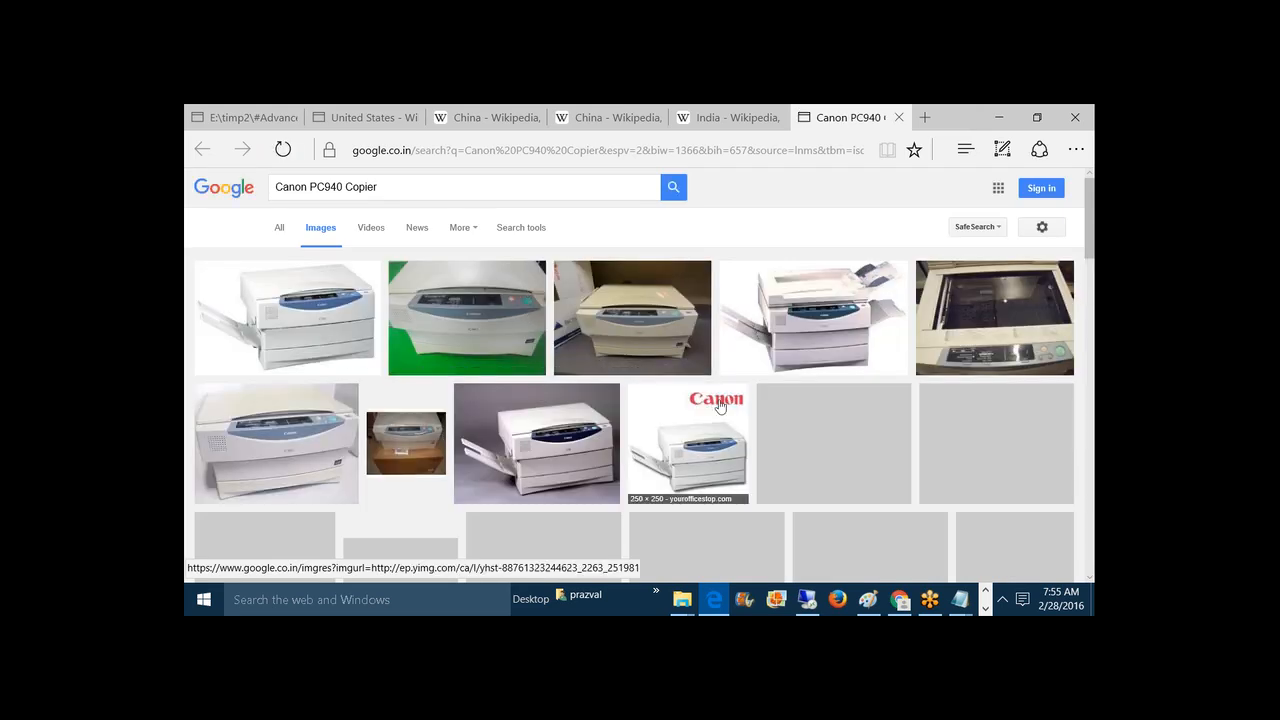
pyautogui.click(985, 608)
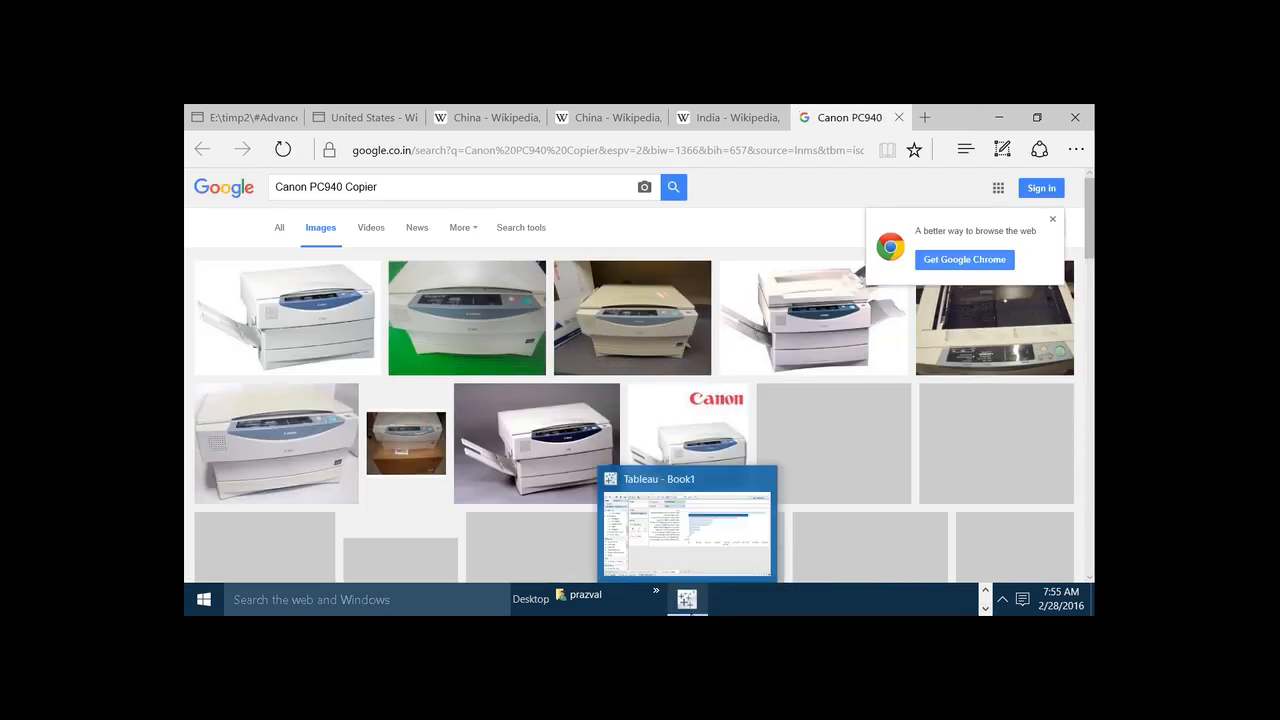
pyautogui.click(686, 599)
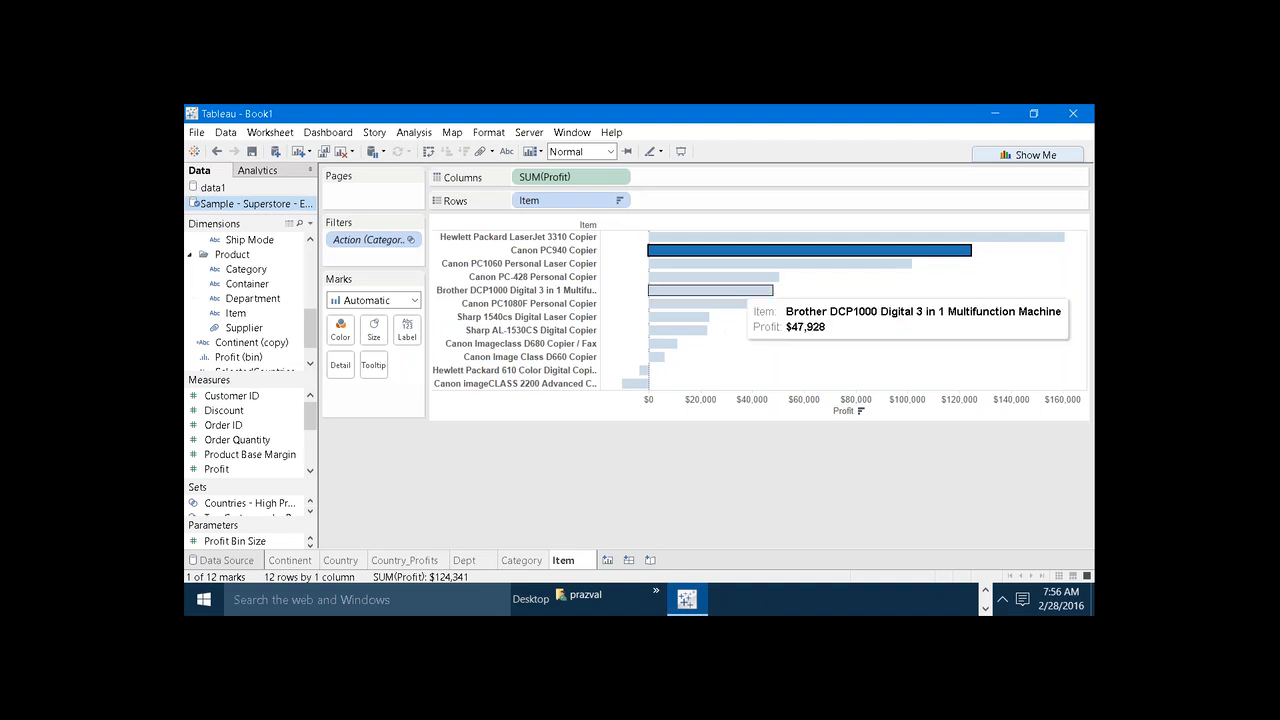
# - Test Item_Image on the Hewlett Packard LaserJet 3310 Copier bar and return to Tableau
pyautogui.click(737, 241)
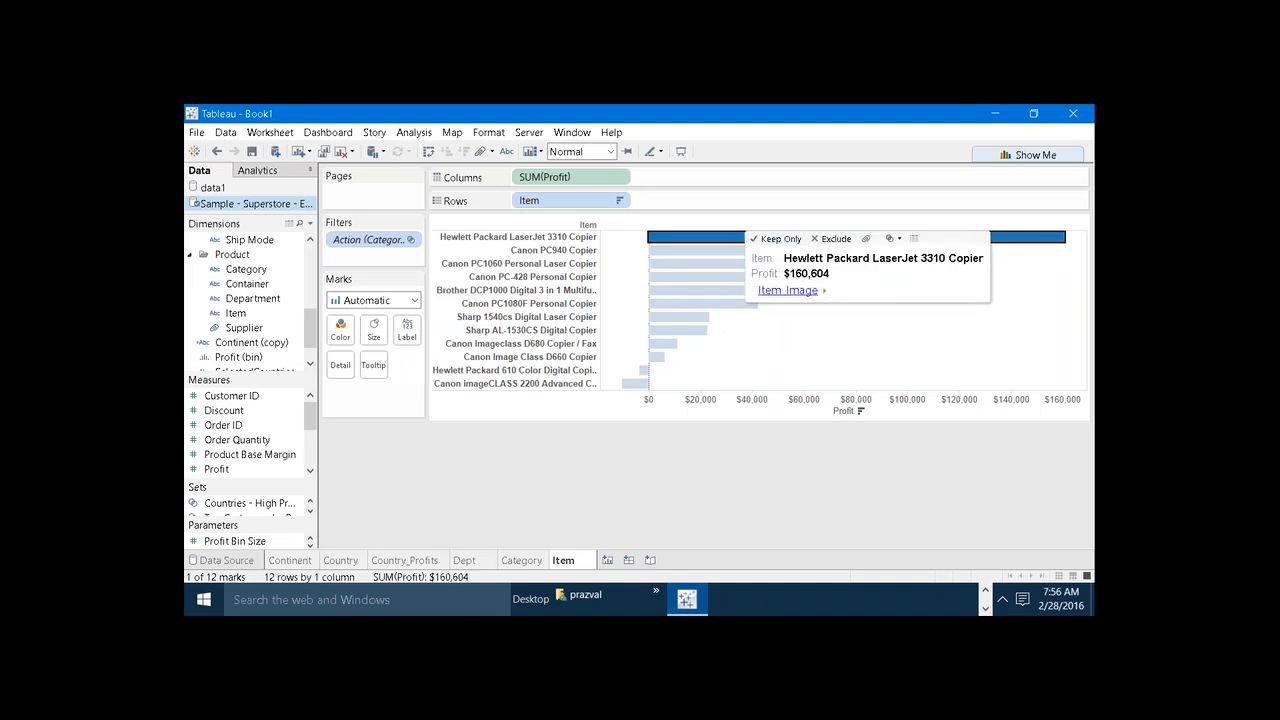
pyautogui.click(804, 293)
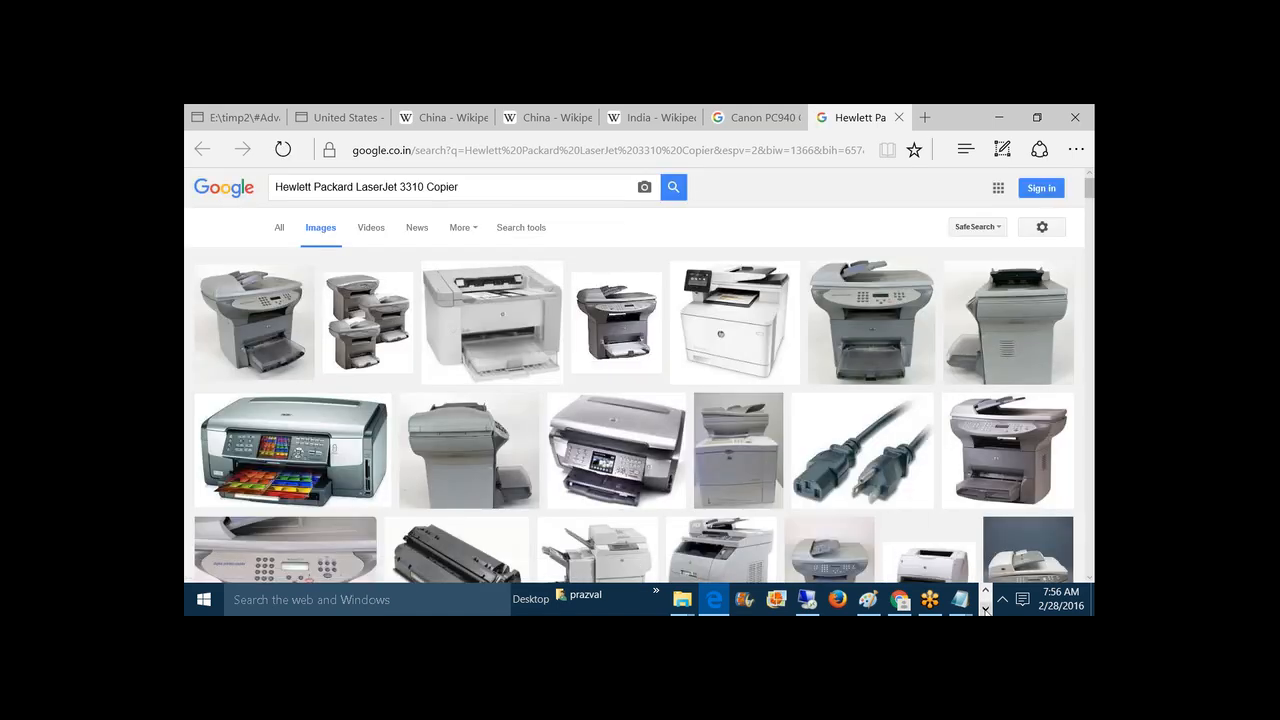
pyautogui.click(986, 610)
pyautogui.moveTo(713, 601)
pyautogui.click(708, 536)
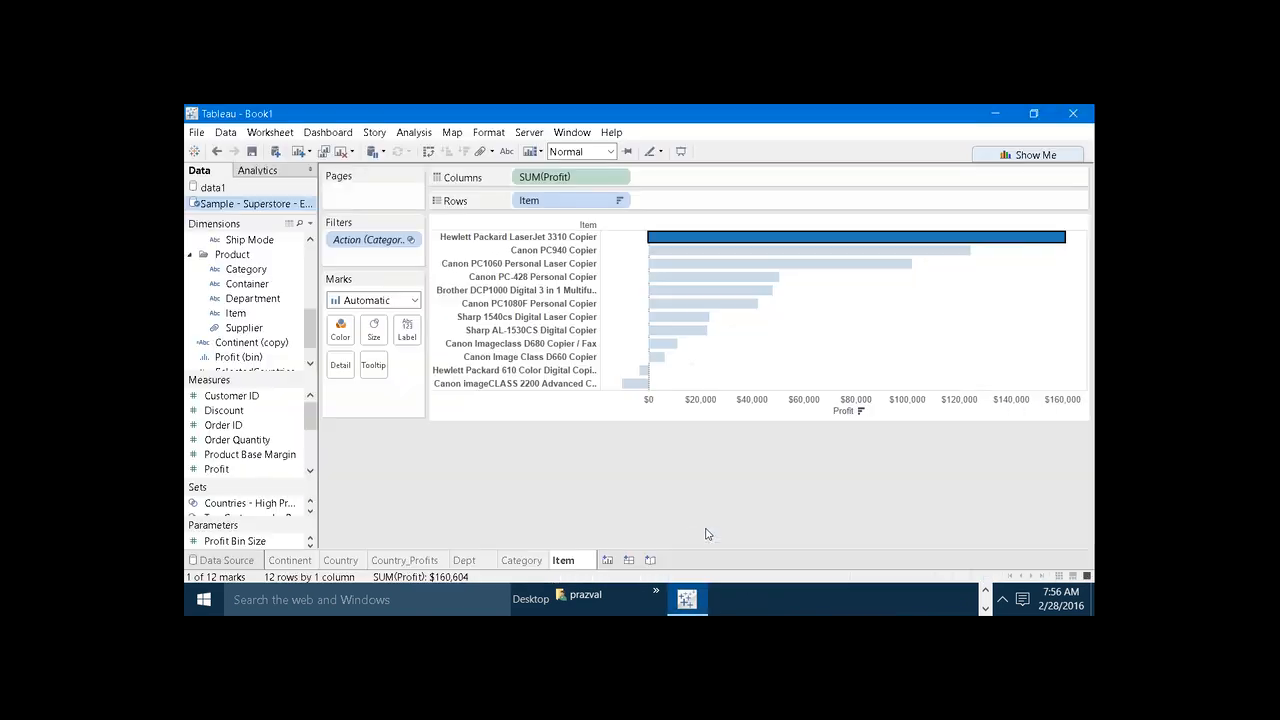
# - Drill down from Furniture on the Dept sheet to Bookcases on the Category sheet to filter the Item sheet
pyautogui.click(478, 560)
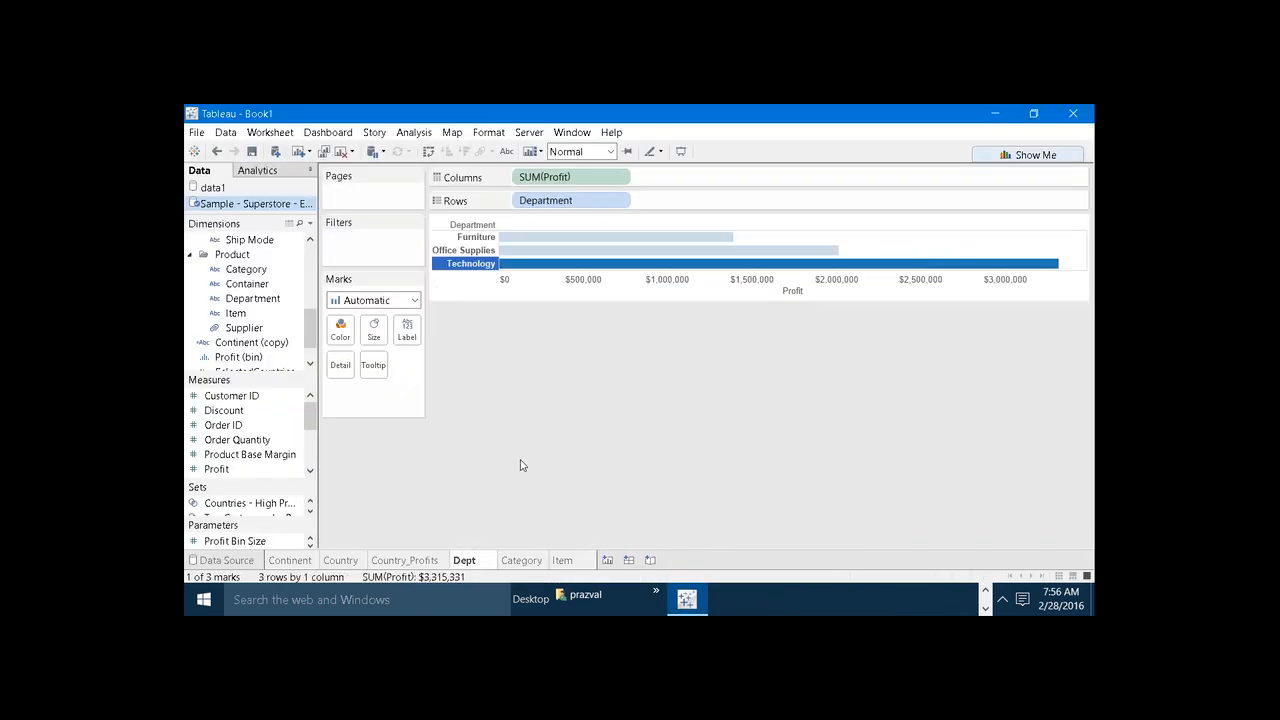
pyautogui.click(520, 237)
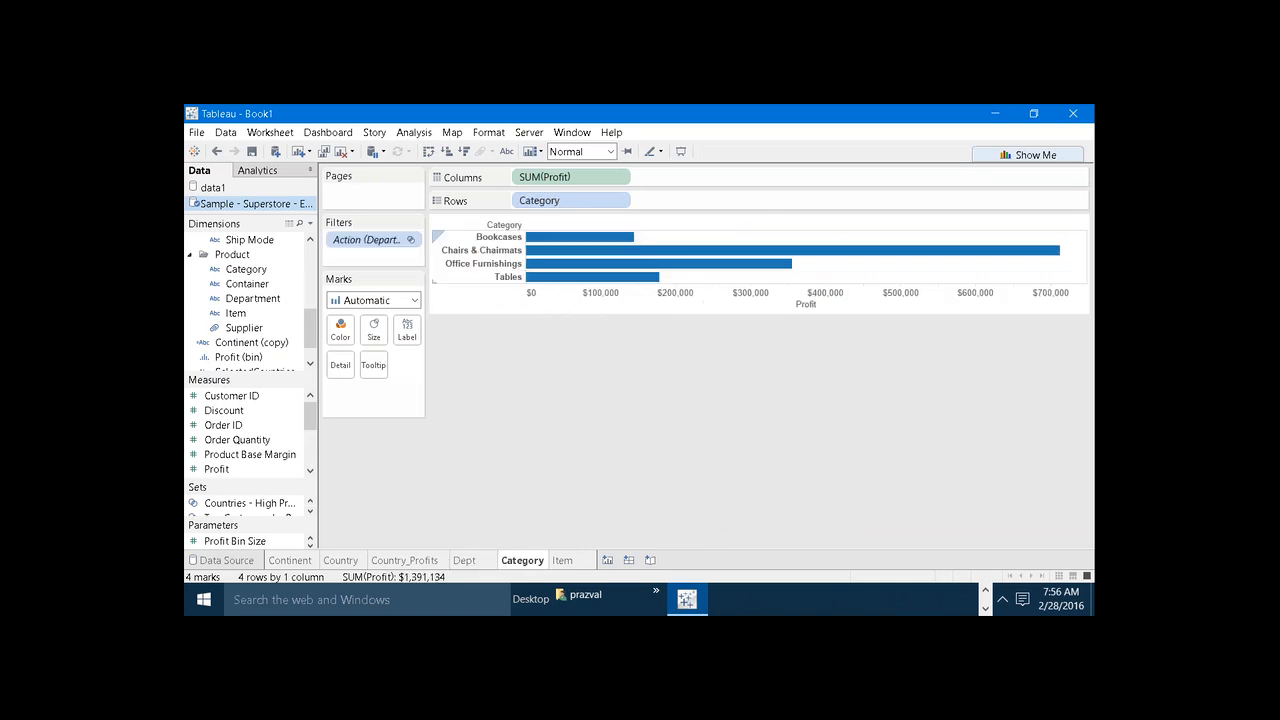
pyautogui.click(560, 237)
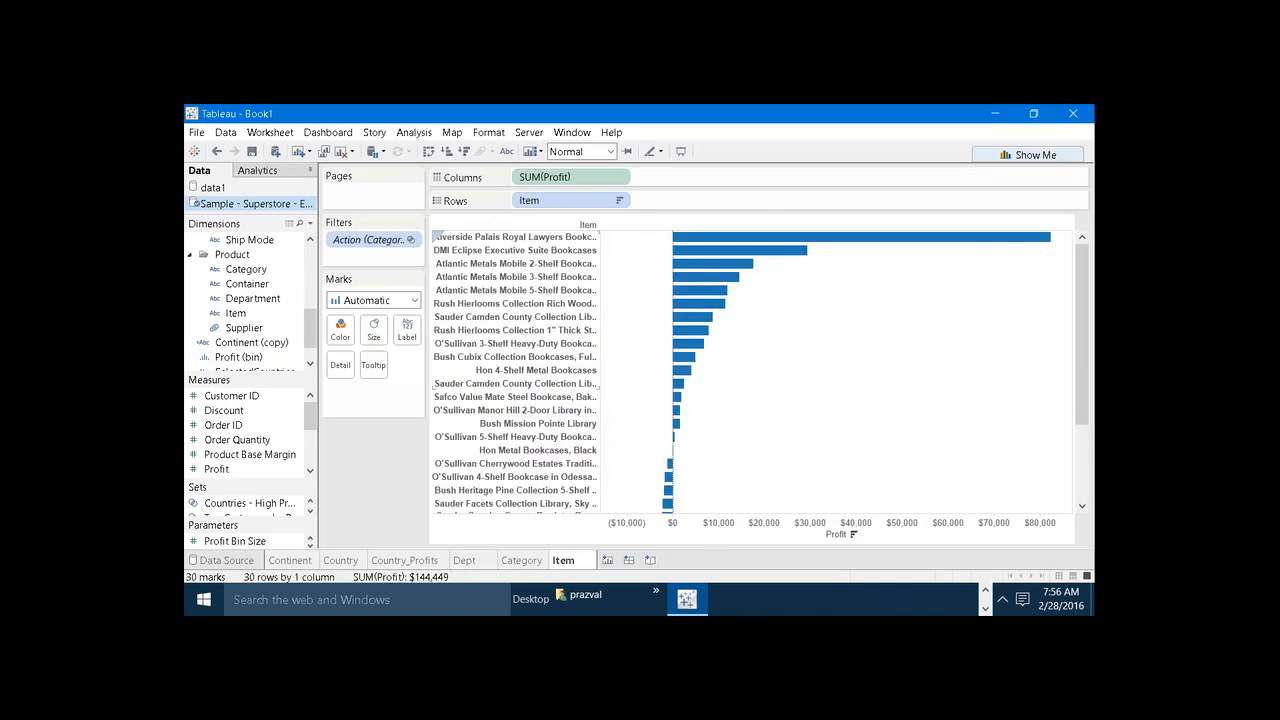
# - Test Item_Image on the DMI Eclipse Executive Suite Bookcases bar and return to Tableau
pyautogui.click(716, 252)
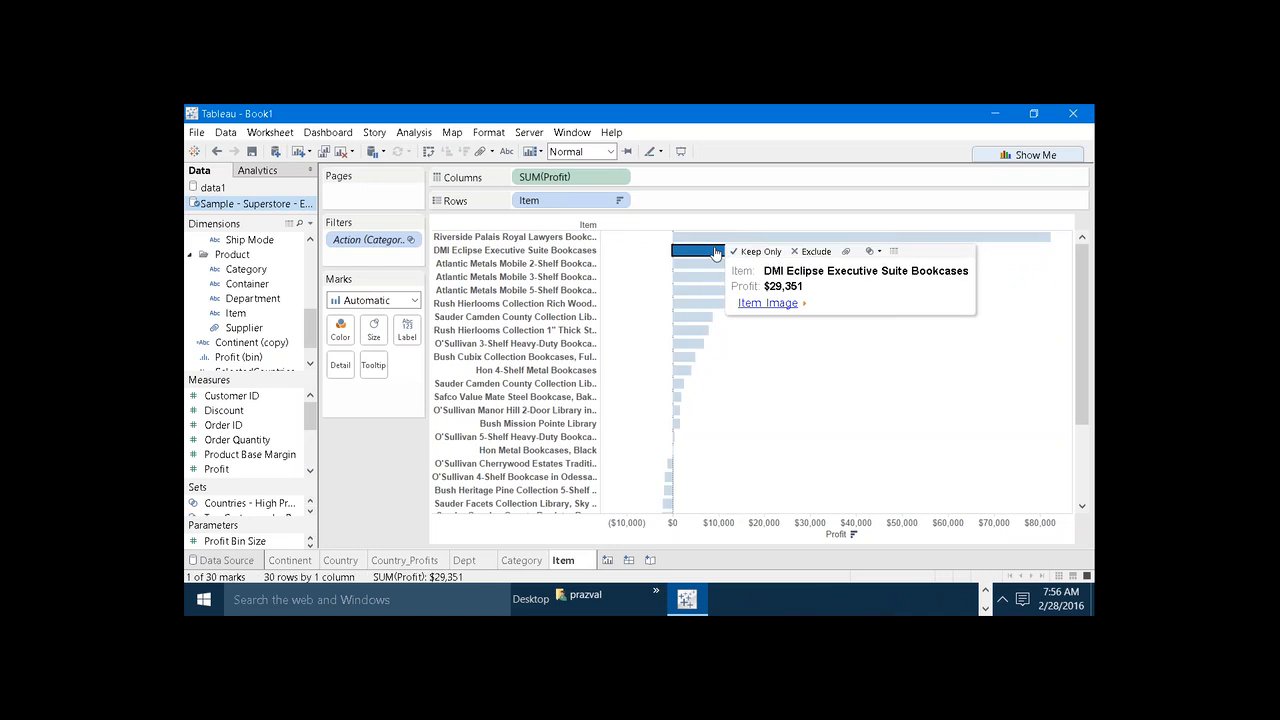
pyautogui.click(768, 303)
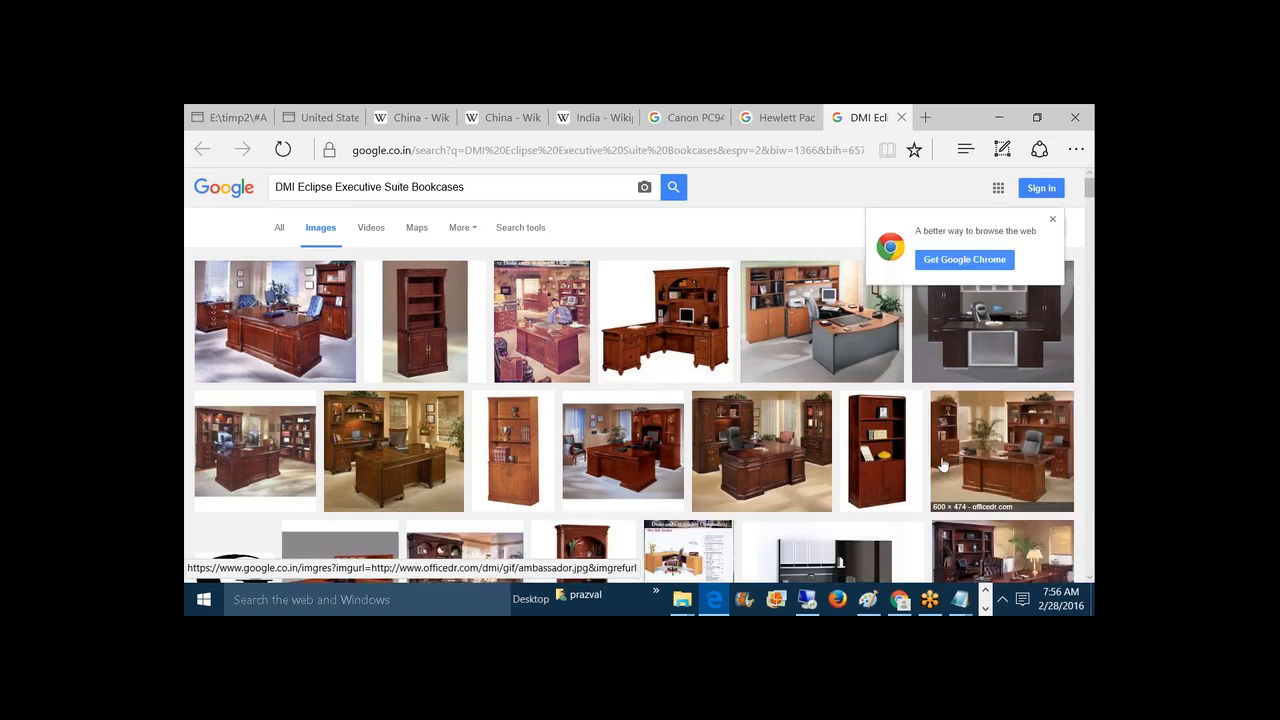
pyautogui.click(985, 607)
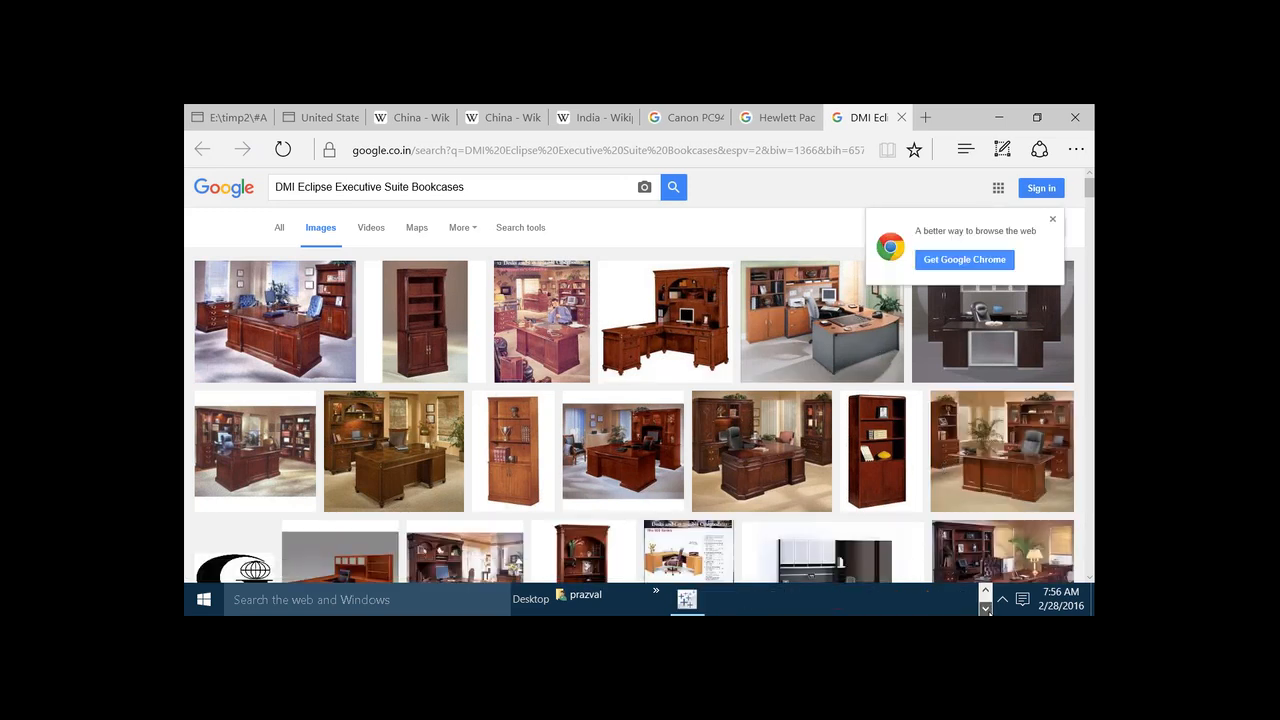
pyautogui.click(700, 602)
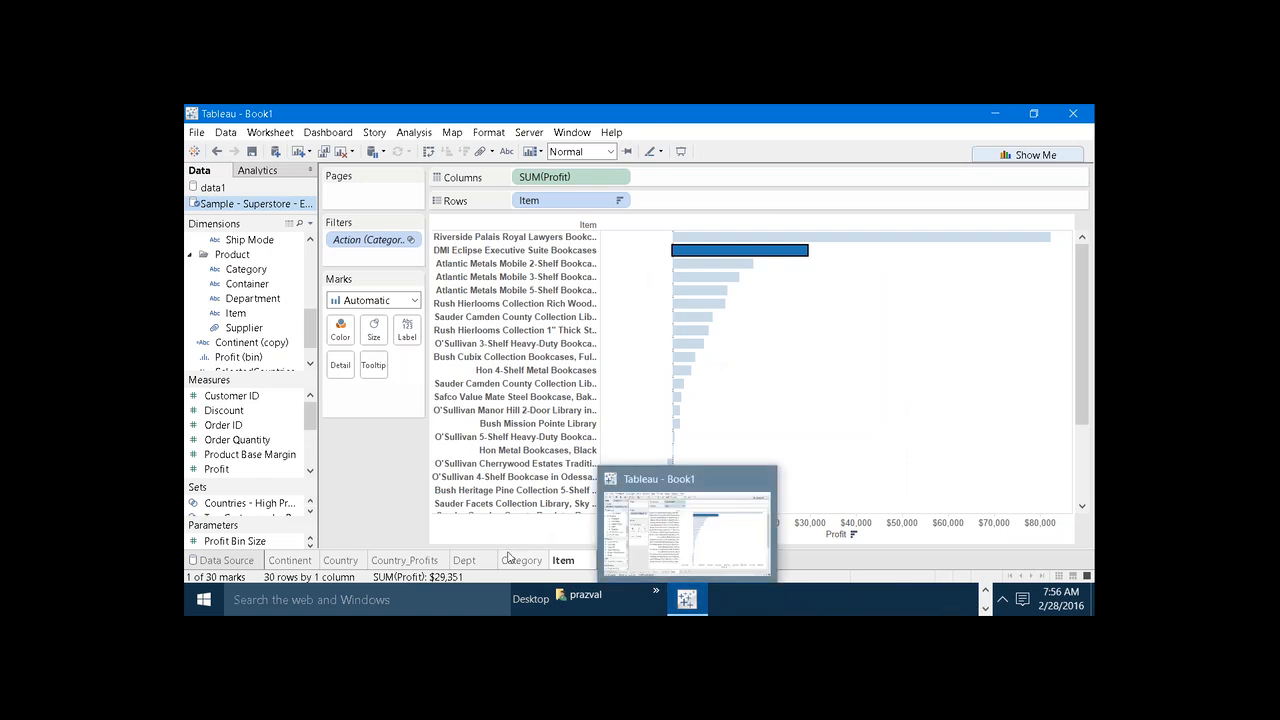
# - Review the linked Dept, Category and Item sheets in turn and go back to Dept
pyautogui.click(465, 561)
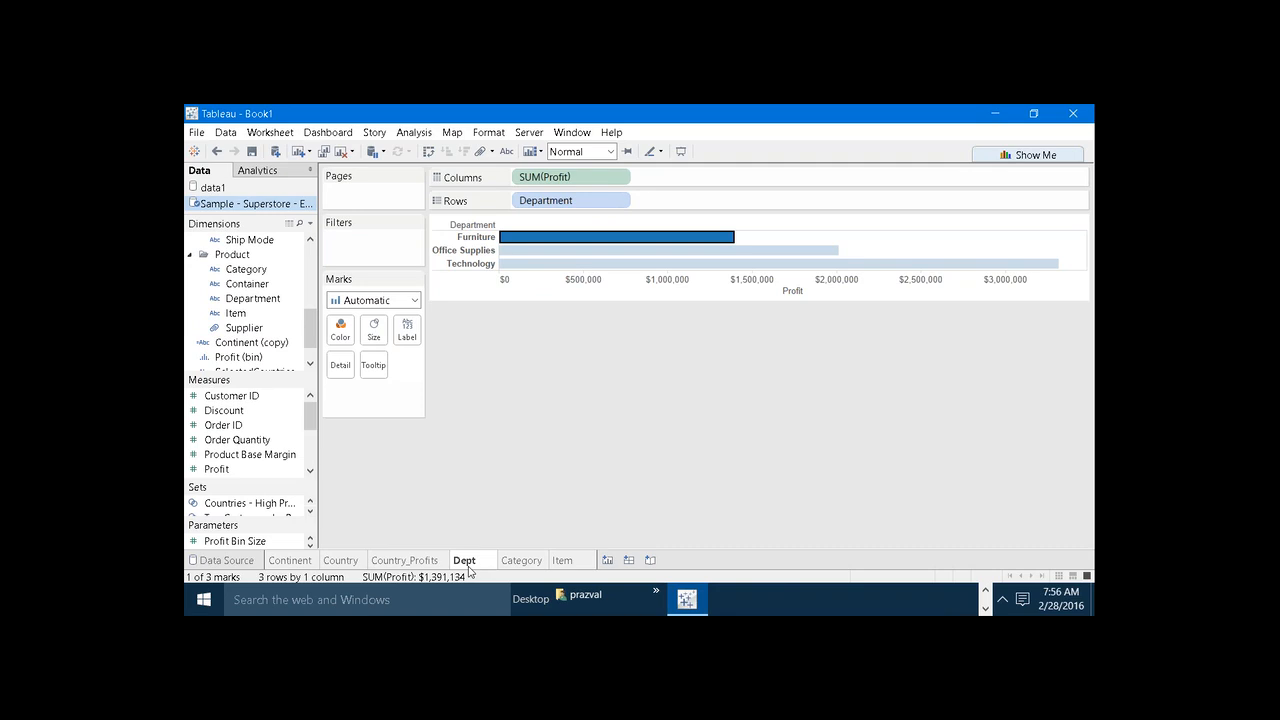
pyautogui.click(520, 561)
pyautogui.click(563, 561)
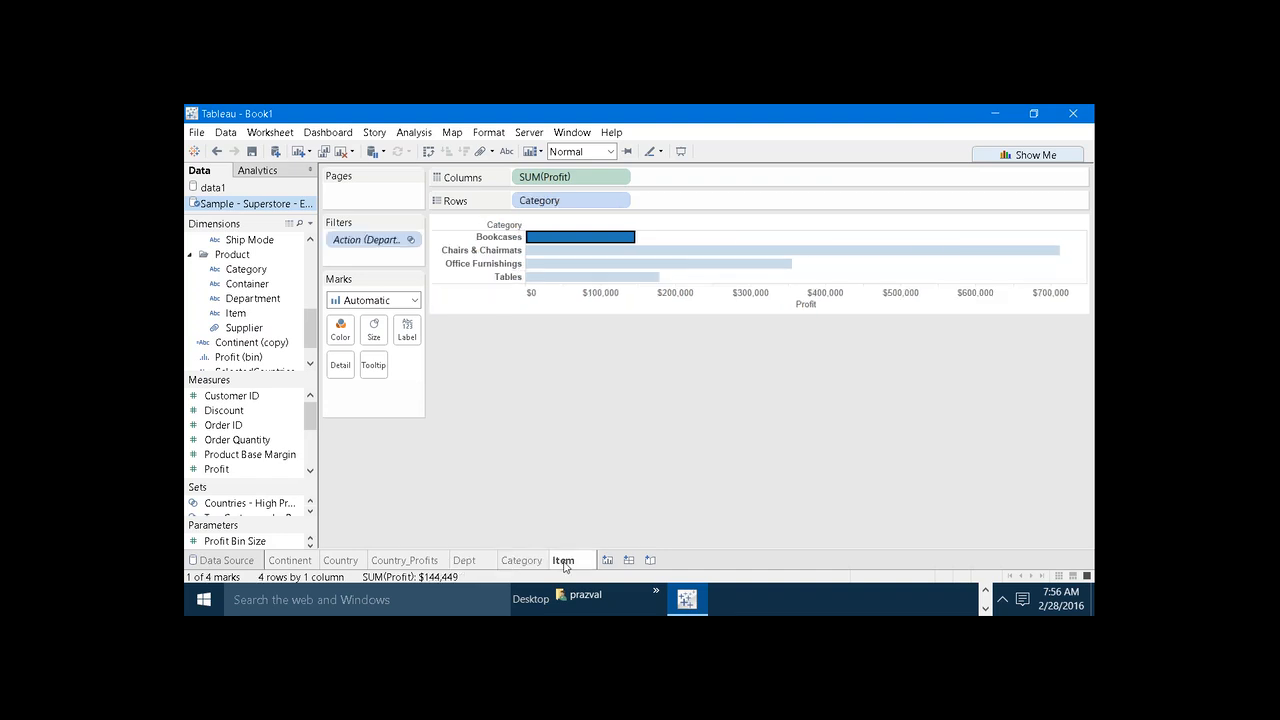
pyautogui.click(527, 562)
pyautogui.click(478, 563)
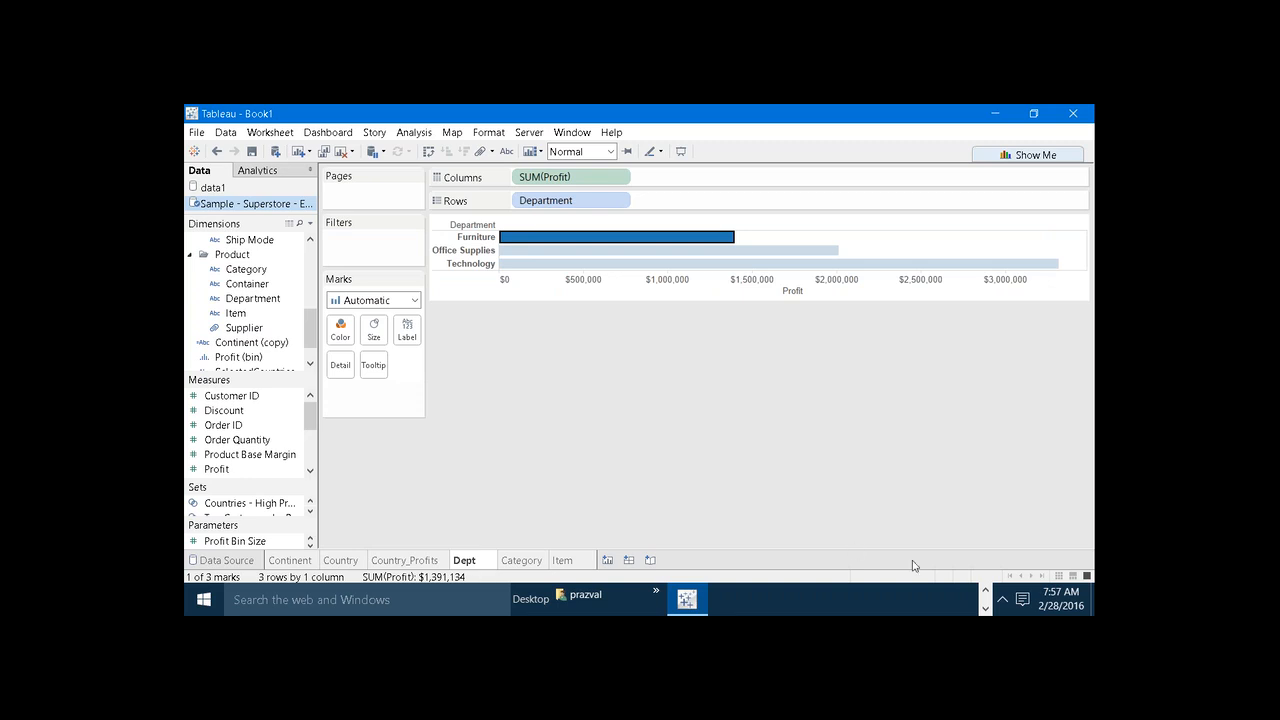
# - Switch to the remote desktop session and bring up the Tableau9.X virtual machine's account selection, dismissing the avast pop-up
pyautogui.click(985, 594)
pyautogui.moveTo(902, 602)
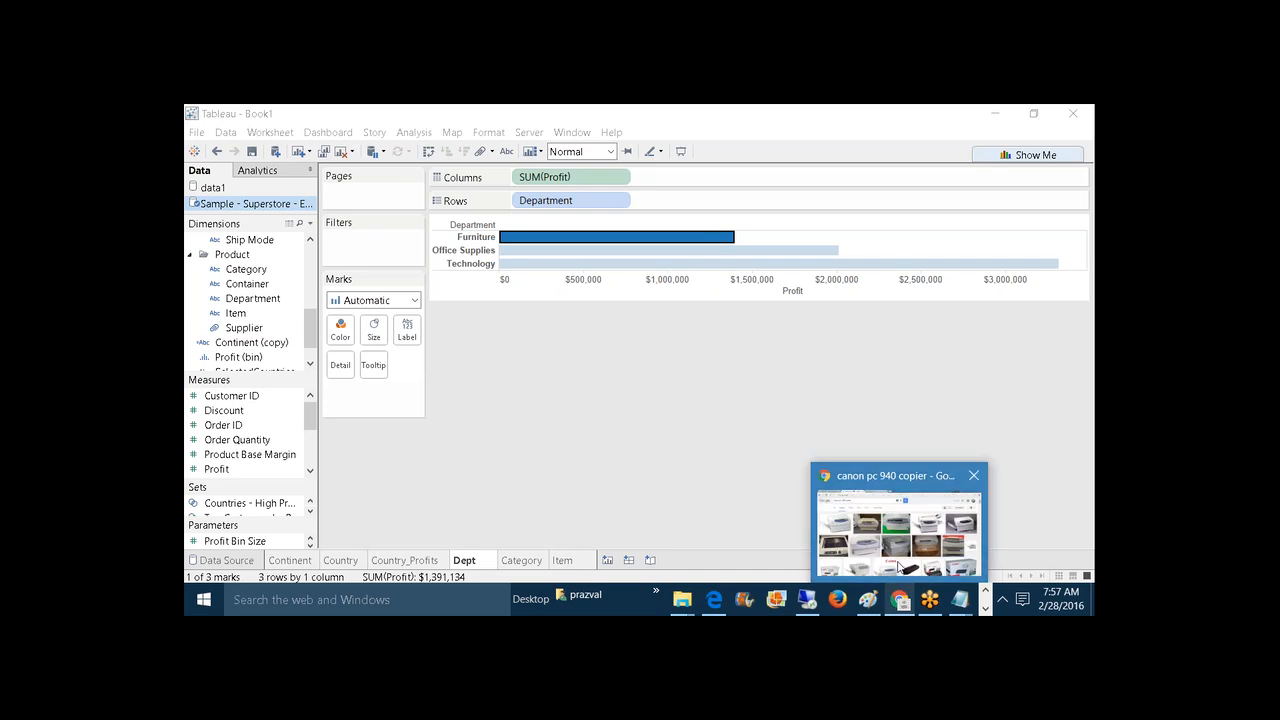
pyautogui.click(900, 567)
pyautogui.click(807, 600)
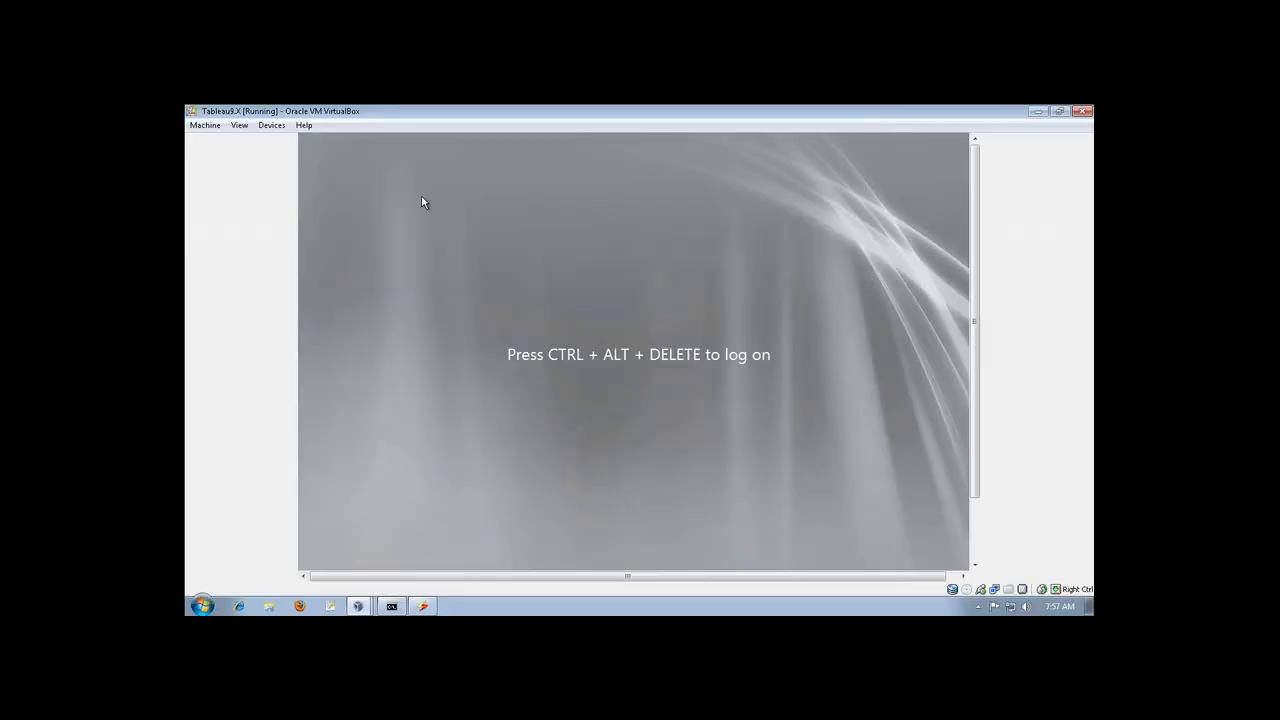
pyautogui.click(205, 125)
pyautogui.click(237, 214)
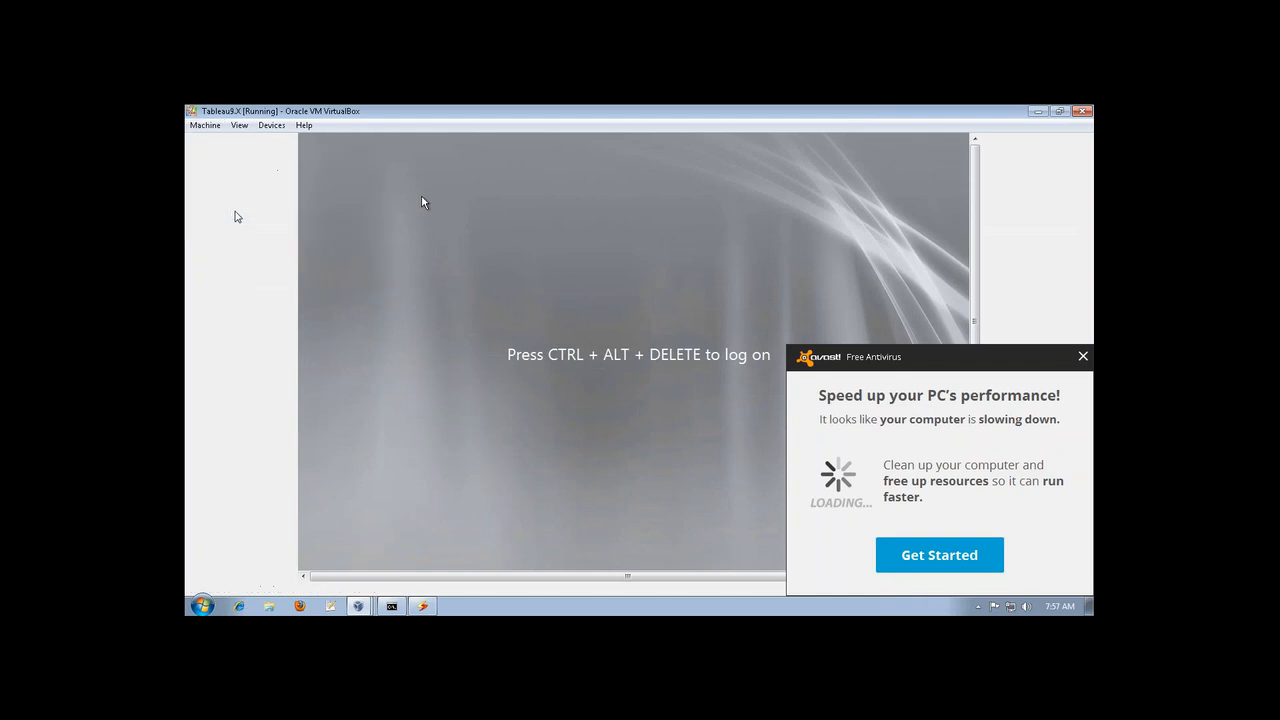
pyautogui.click(1082, 356)
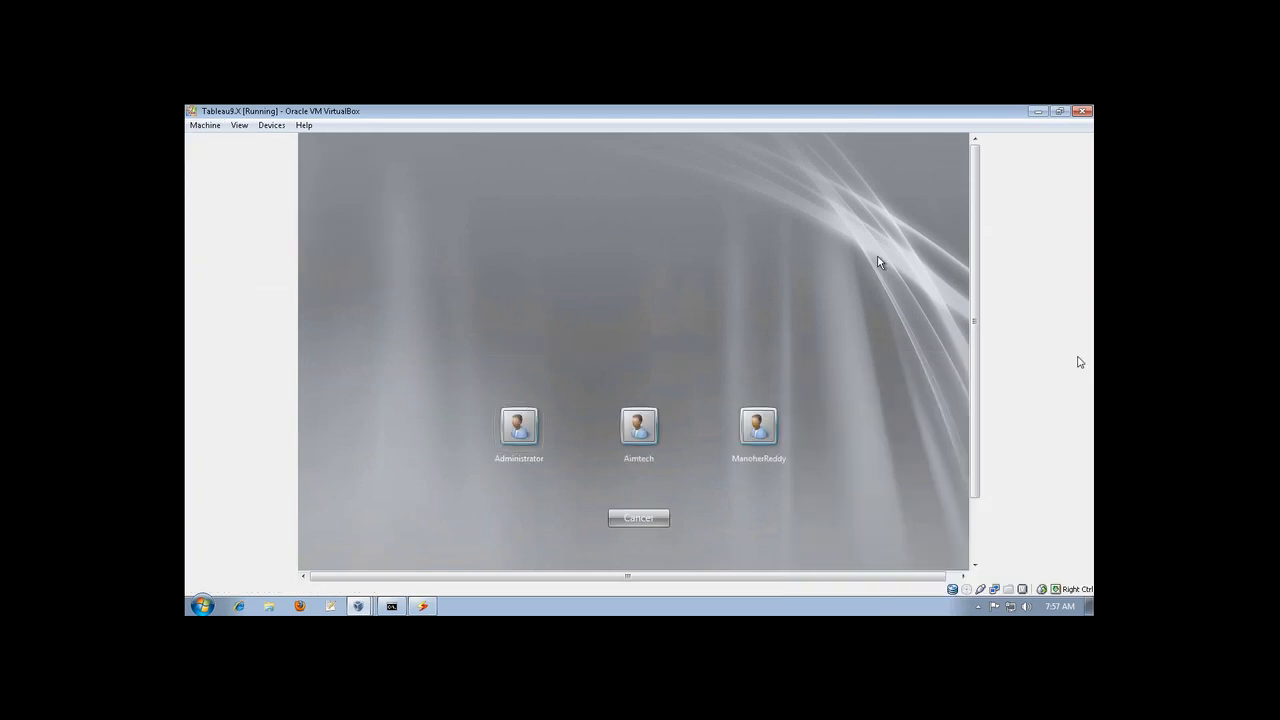
# - Log on to the virtual machine with the Aimtech account, entering the account password
pyautogui.click(620, 442)
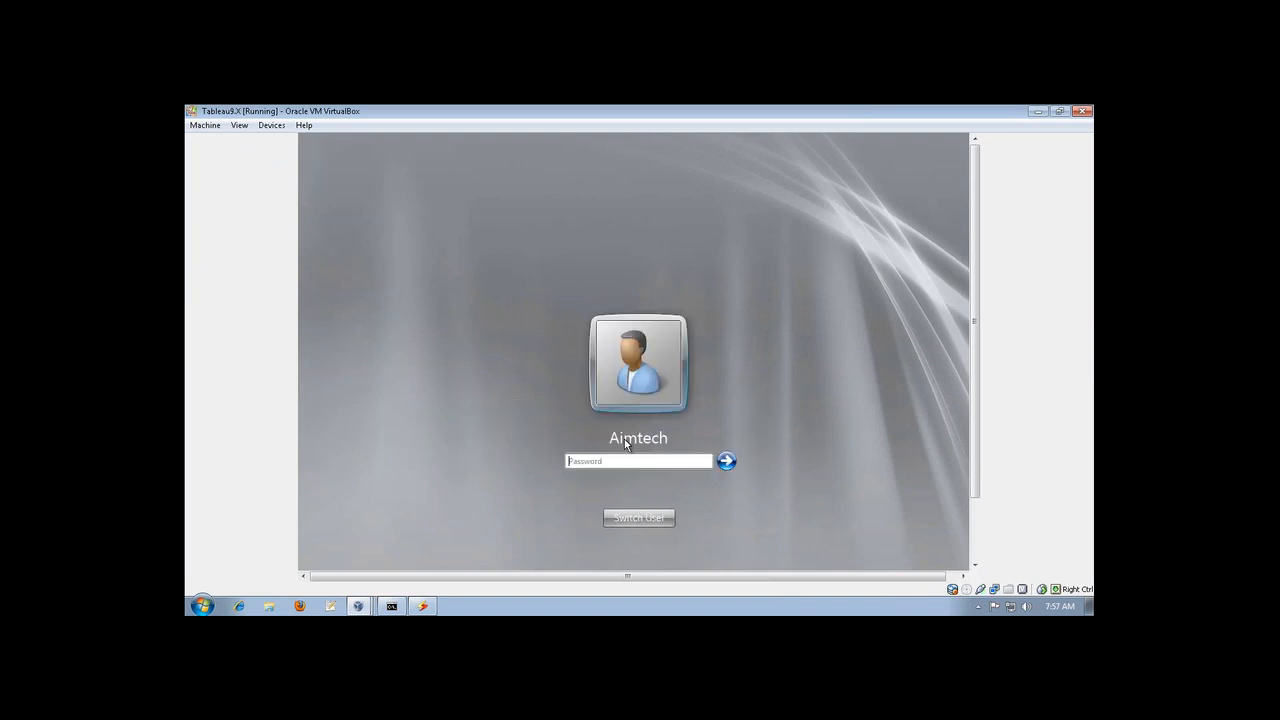
pyautogui.write('*********')
pyautogui.press('Return')
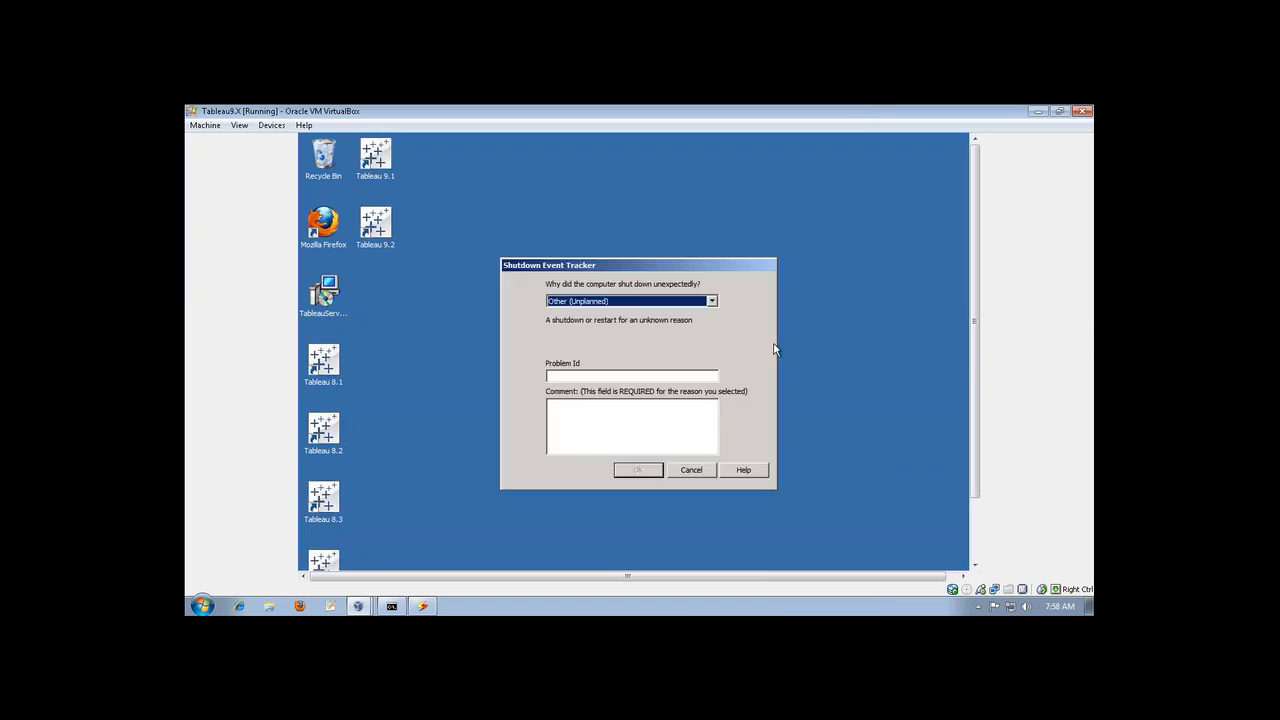
# - Complete the Shutdown Event Tracker with p as both the problem ID and the comment, and submit it
pyautogui.click(683, 377)
pyautogui.write('p')
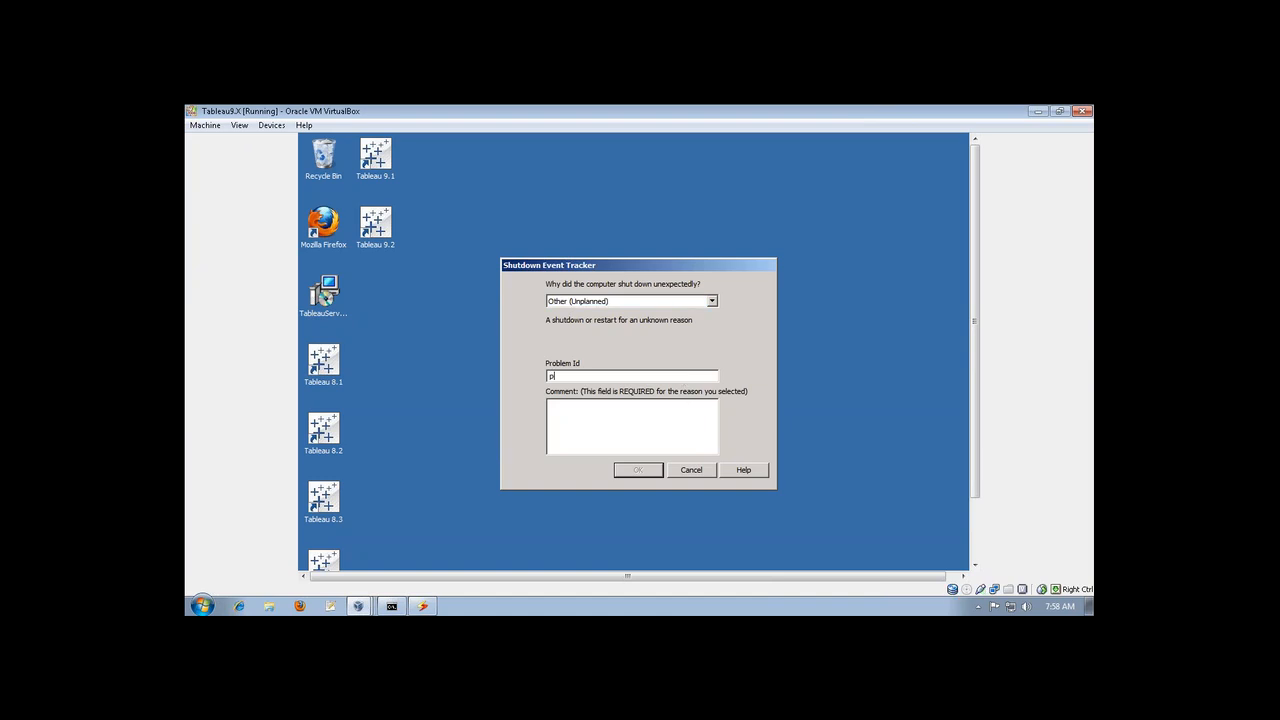
pyautogui.click(673, 417)
pyautogui.write('p')
pyautogui.click(640, 470)
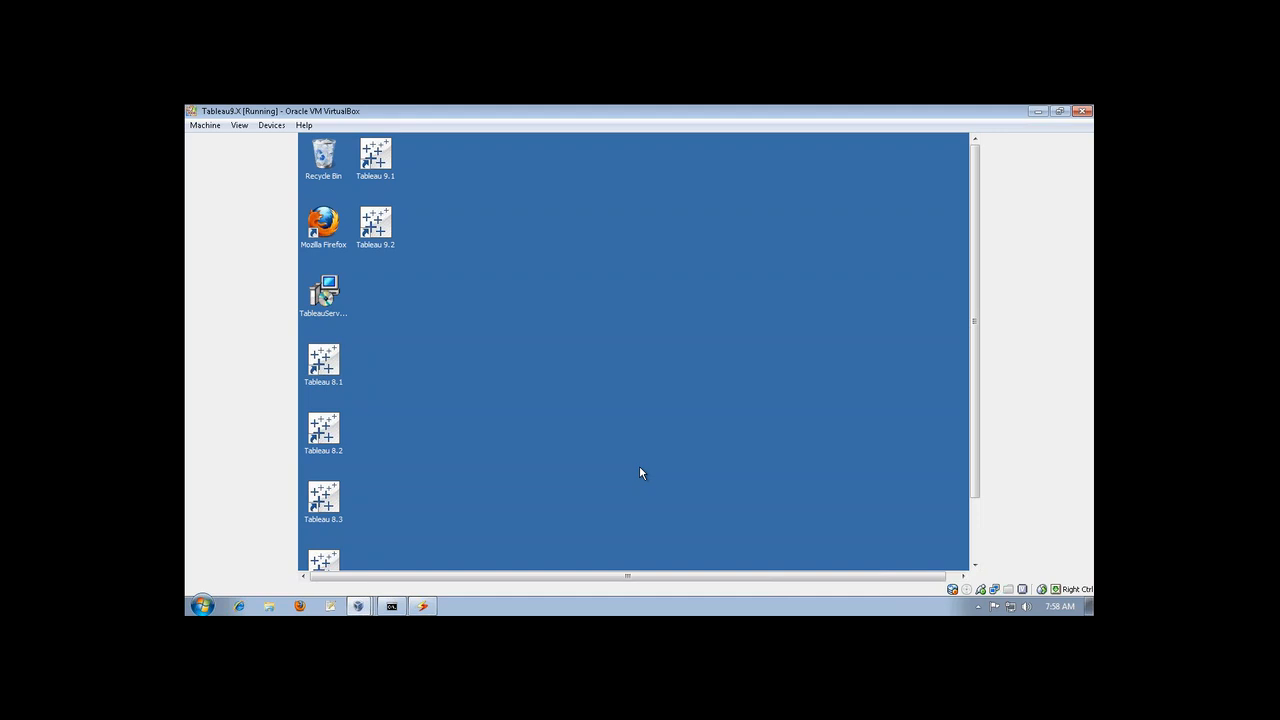
pyautogui.click(731, 113)
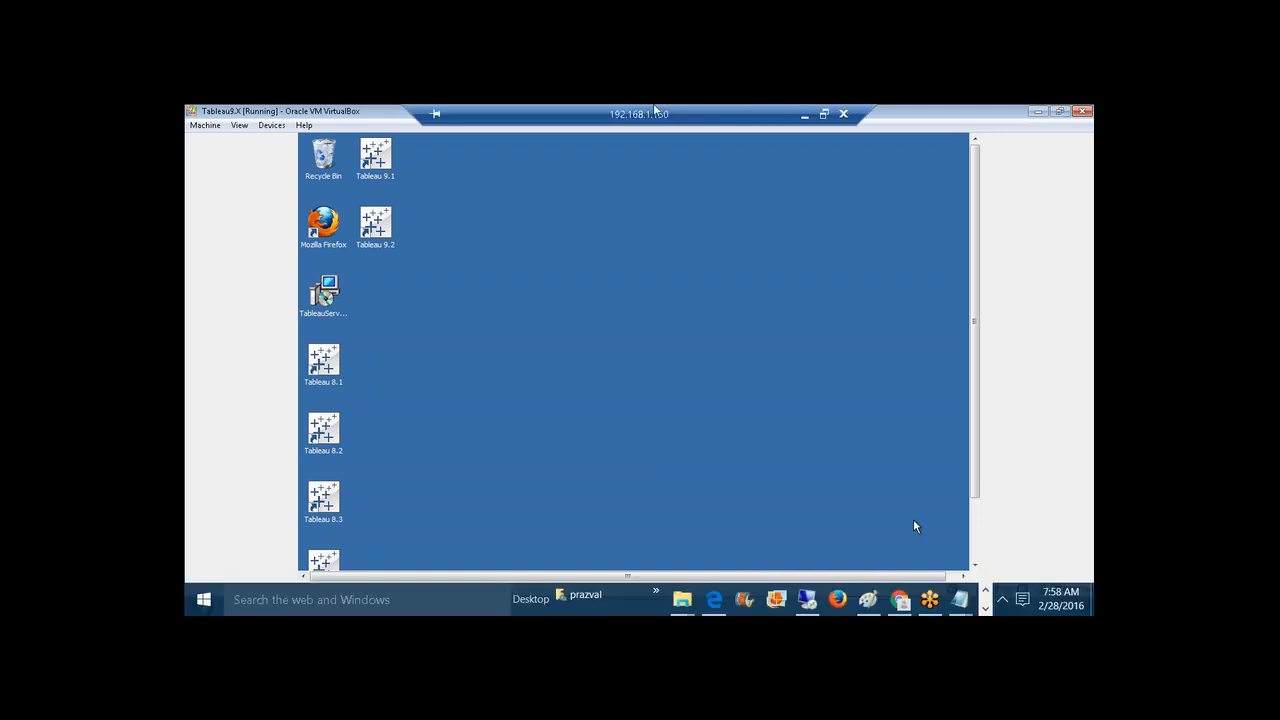
# - Leave the remote session for the Chrome browser and open the Tableau Server at 192.168.1.202:80 in a new tab
pyautogui.click(804, 114)
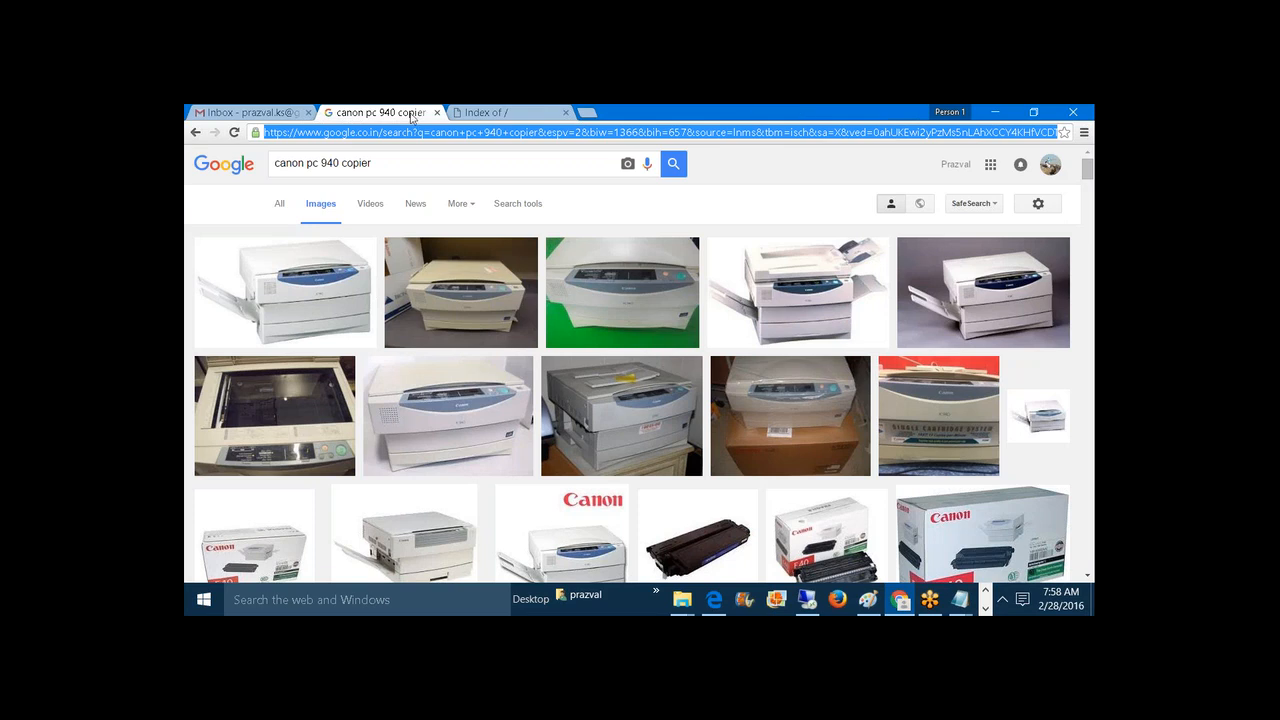
pyautogui.click(761, 109)
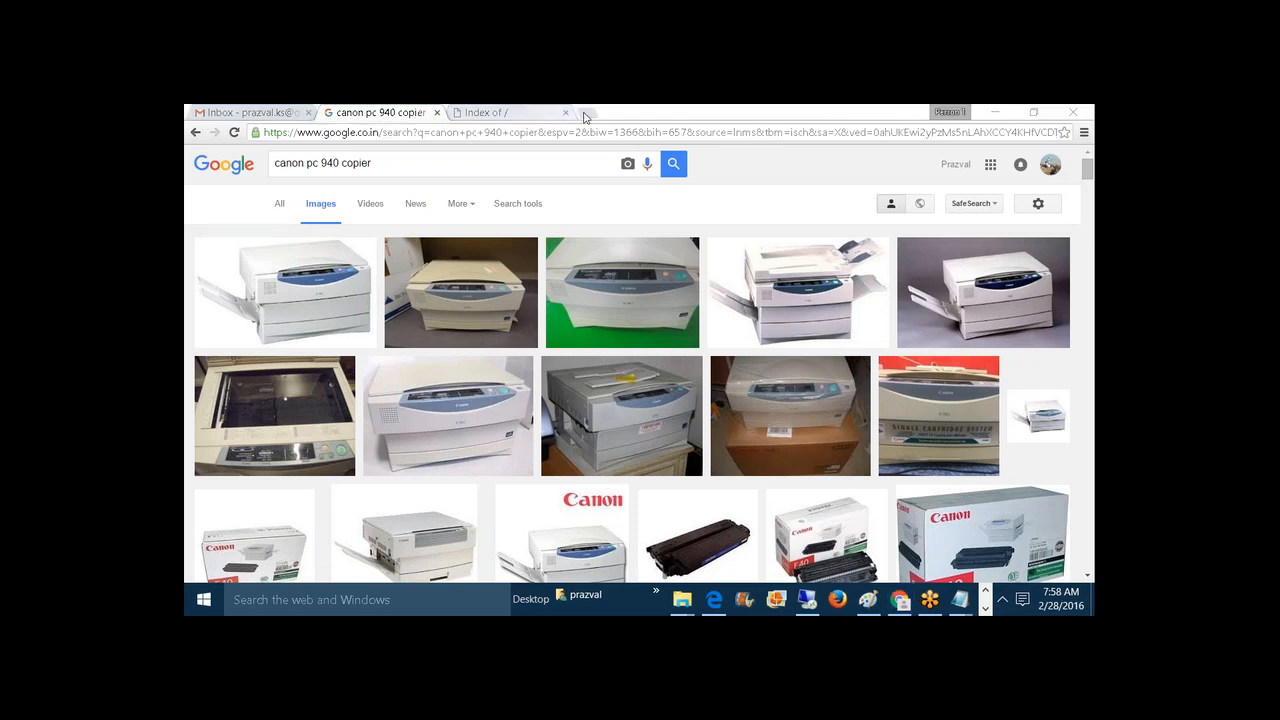
pyautogui.click(588, 112)
pyautogui.write('192.168.1.202:80')
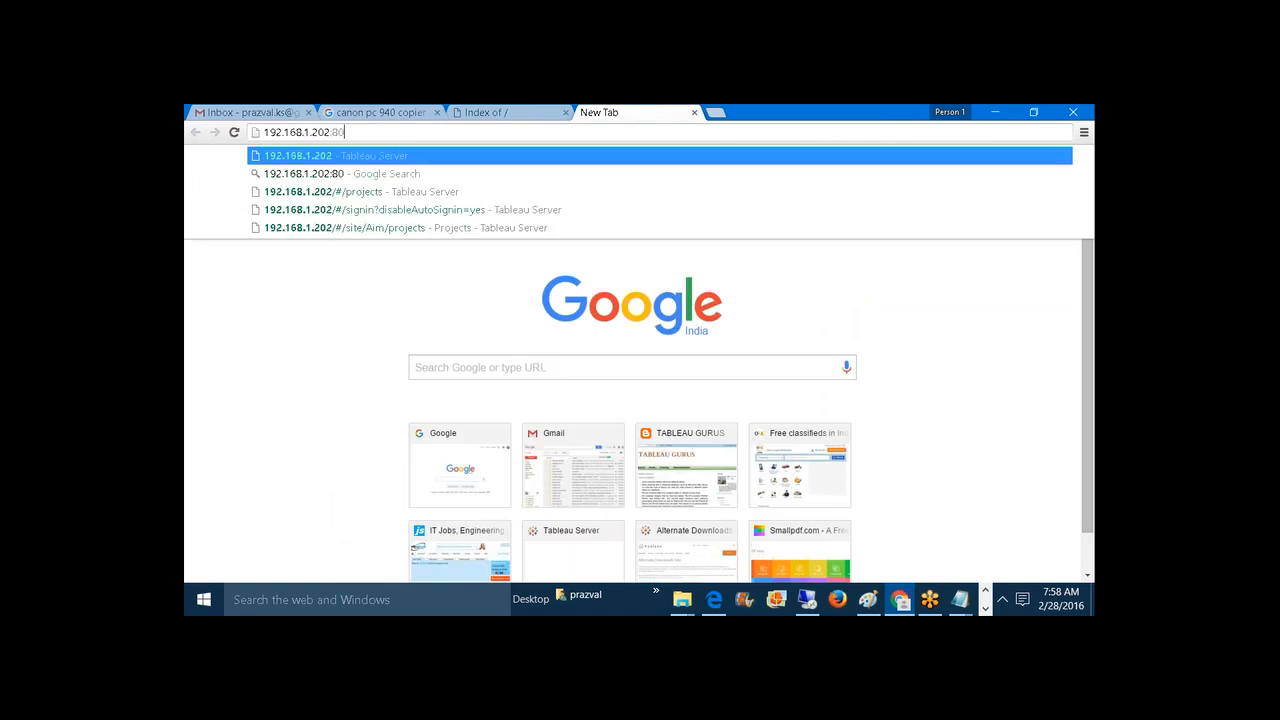
pyautogui.press('Return')
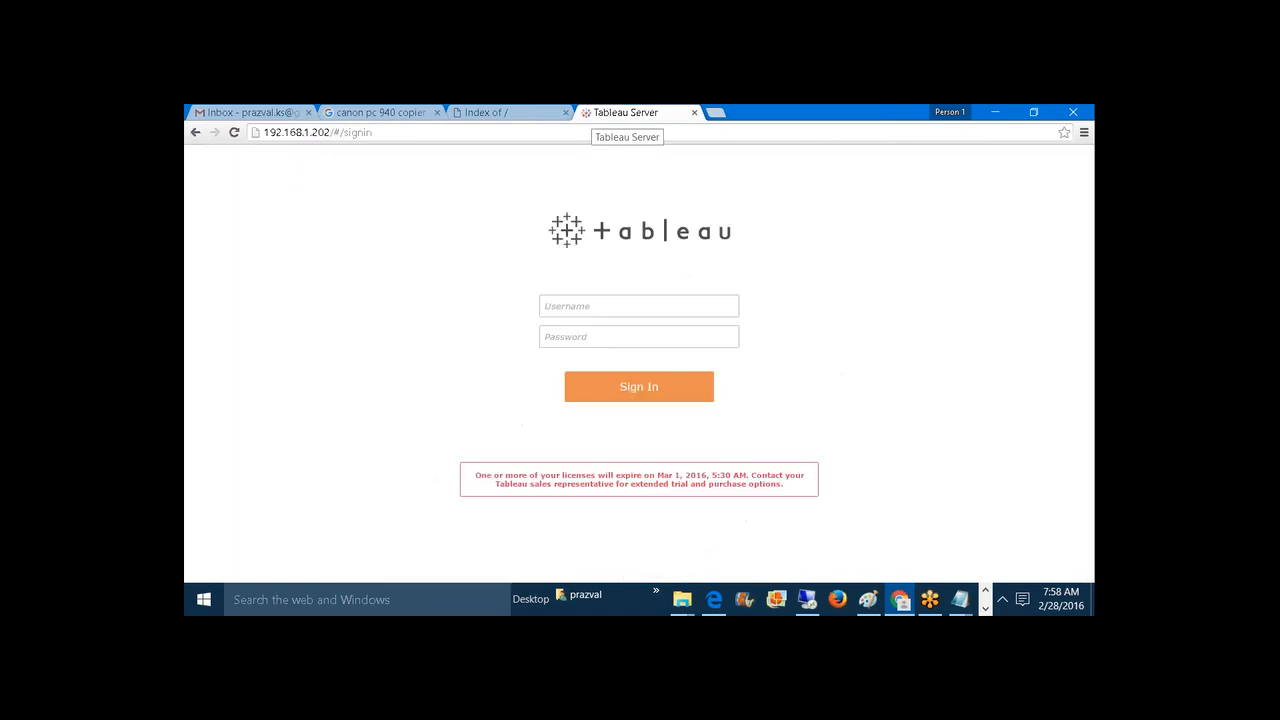
# - Sign in to Tableau Server with the username Aim, entering the account password
pyautogui.write('Alm')
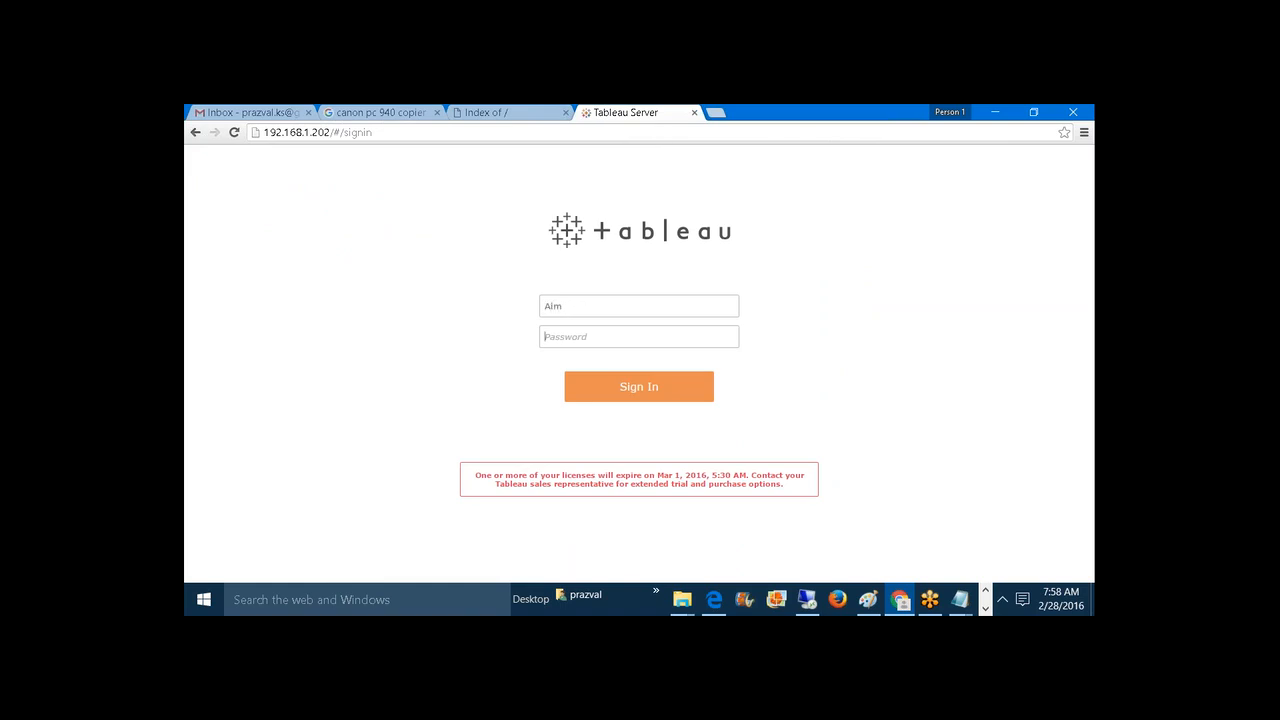
pyautogui.write('*******')
pyautogui.press('Return')
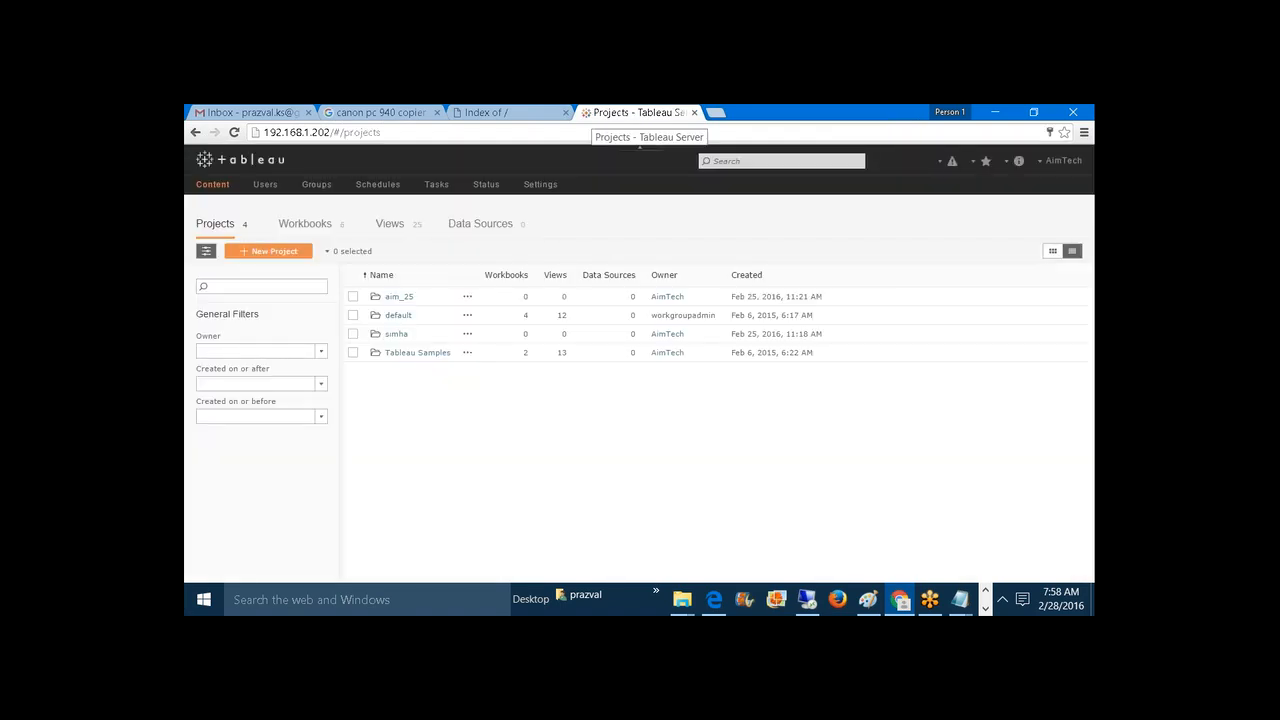
# - Open the Economy view of the Regional workbook from the server's workbook list and copy its web address
pyautogui.click(314, 226)
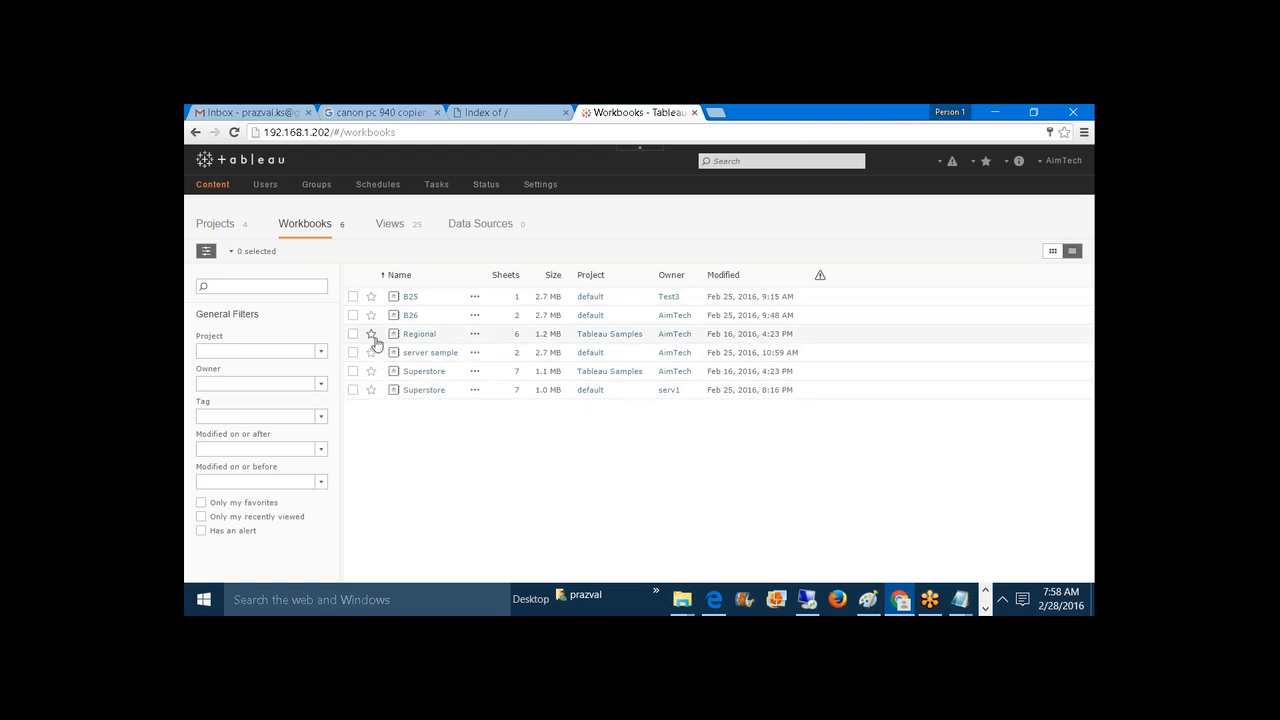
pyautogui.click(424, 338)
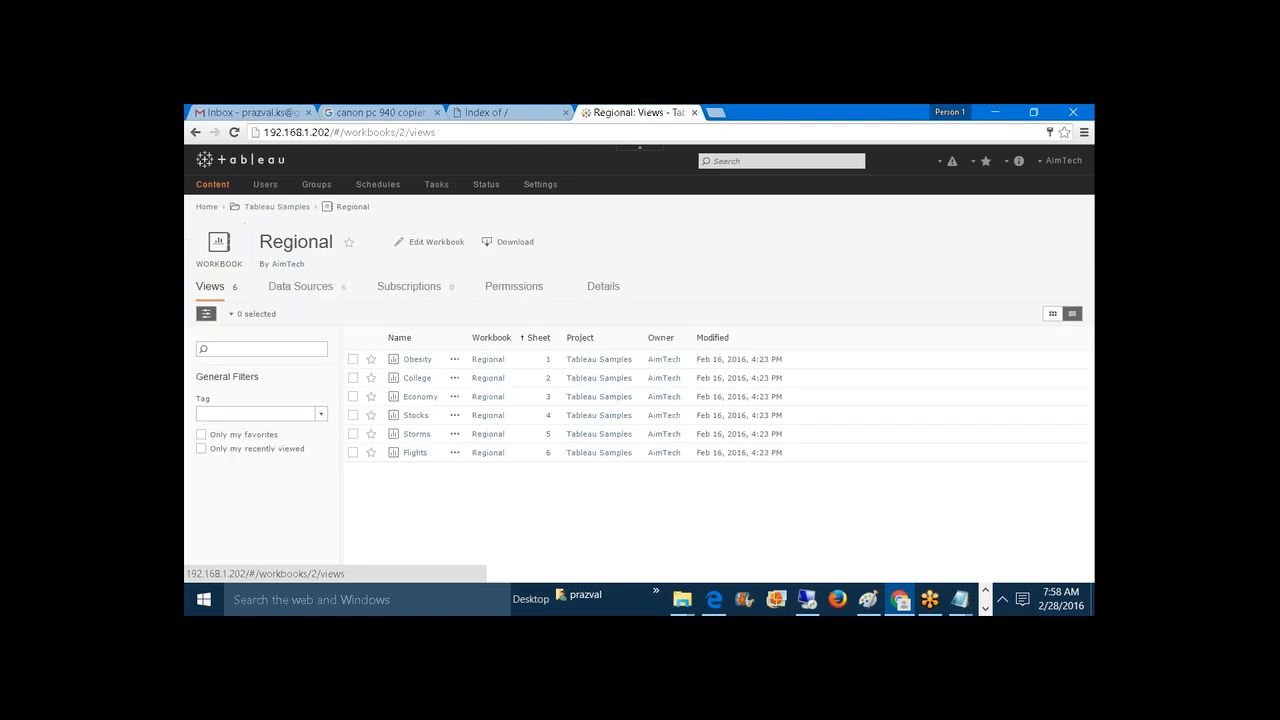
pyautogui.click(420, 397)
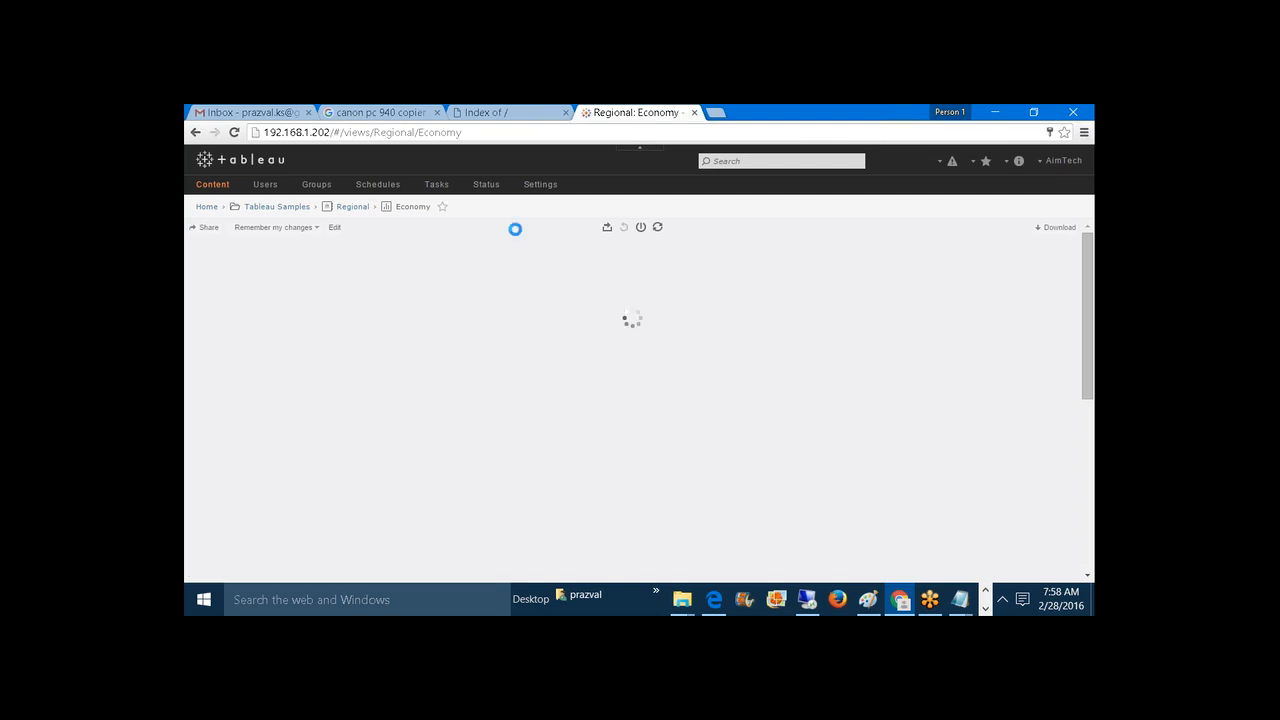
pyautogui.click(511, 138)
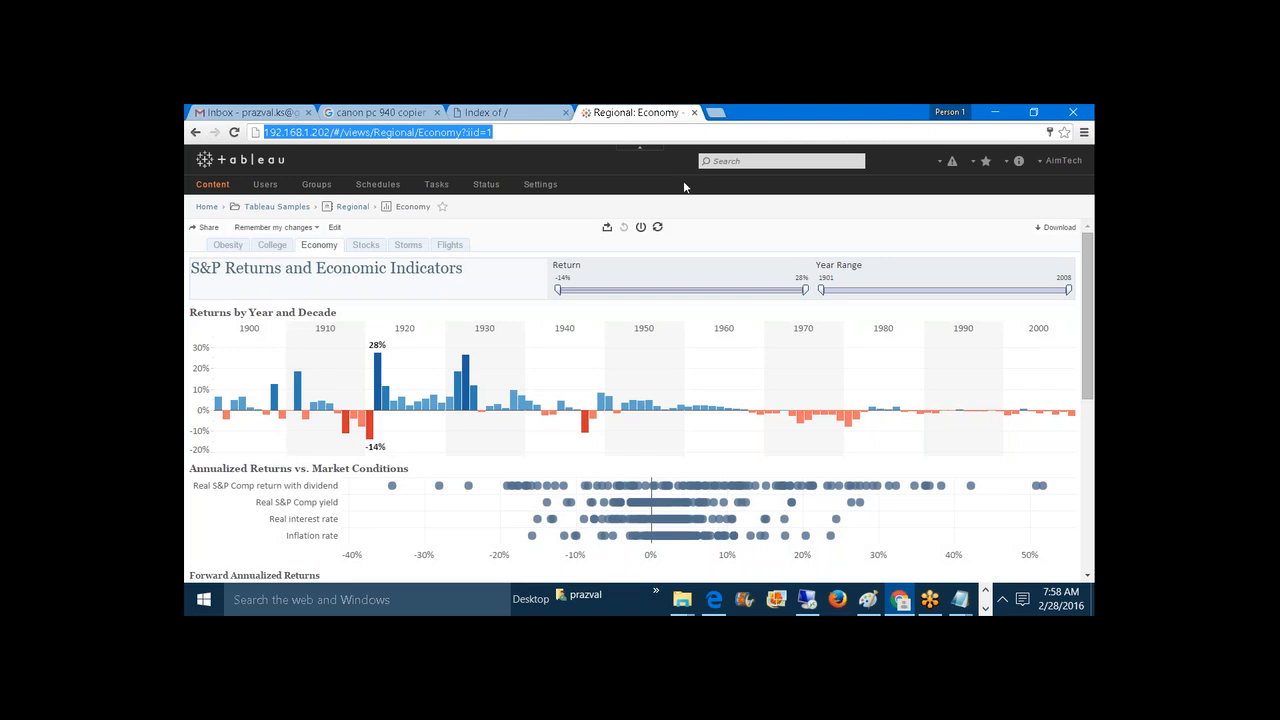
# - Switch to the Tableau workbook Book1 and go to the Country_Profits sheet
pyautogui.click(985, 609)
pyautogui.moveTo(686, 598)
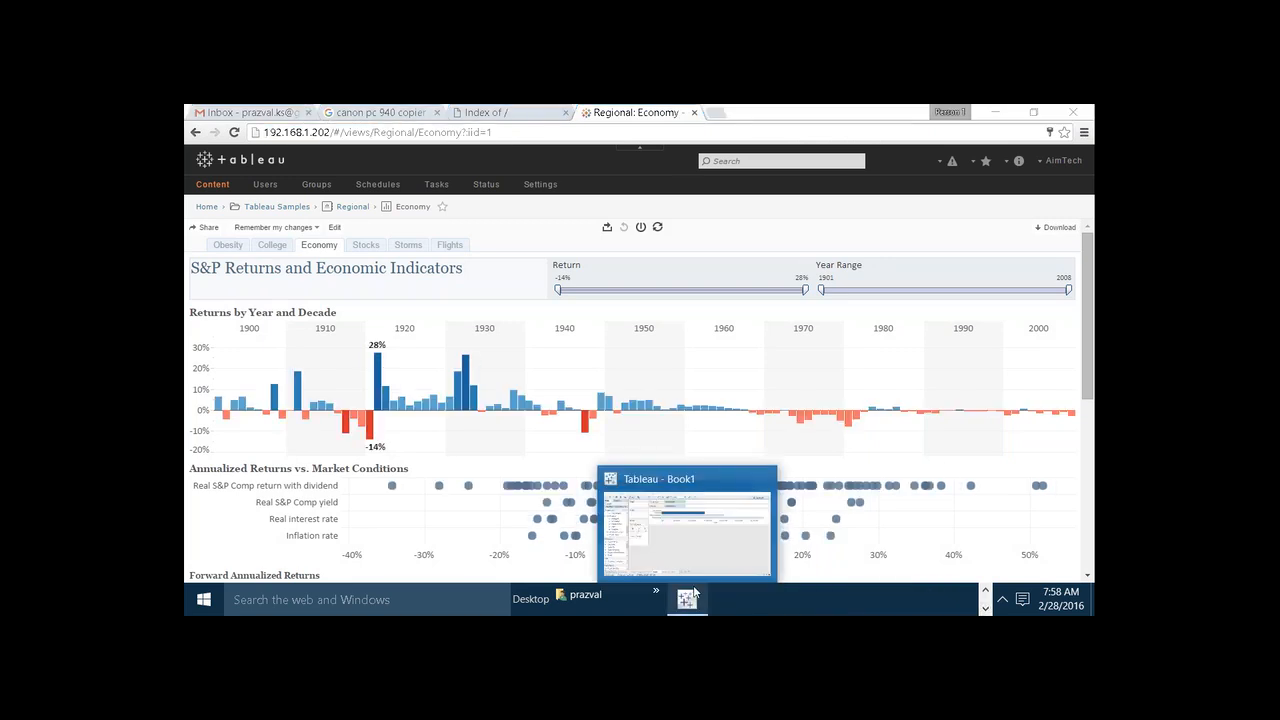
pyautogui.click(666, 488)
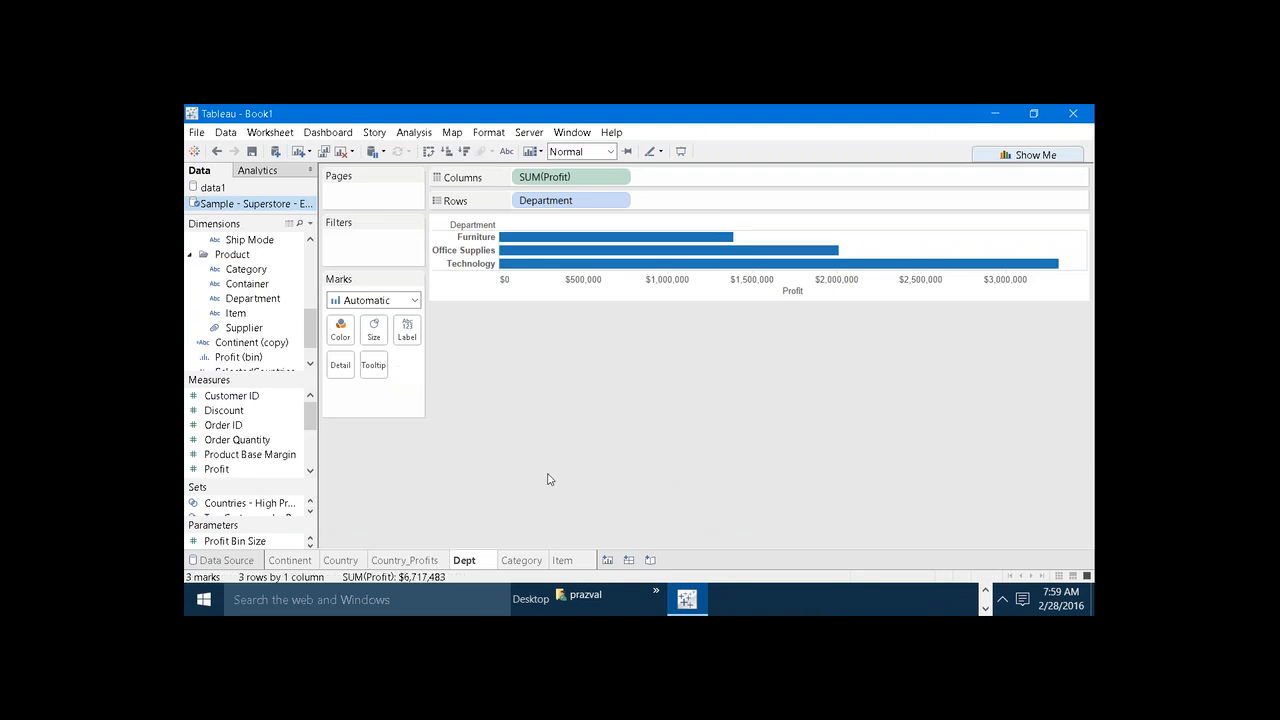
pyautogui.click(399, 561)
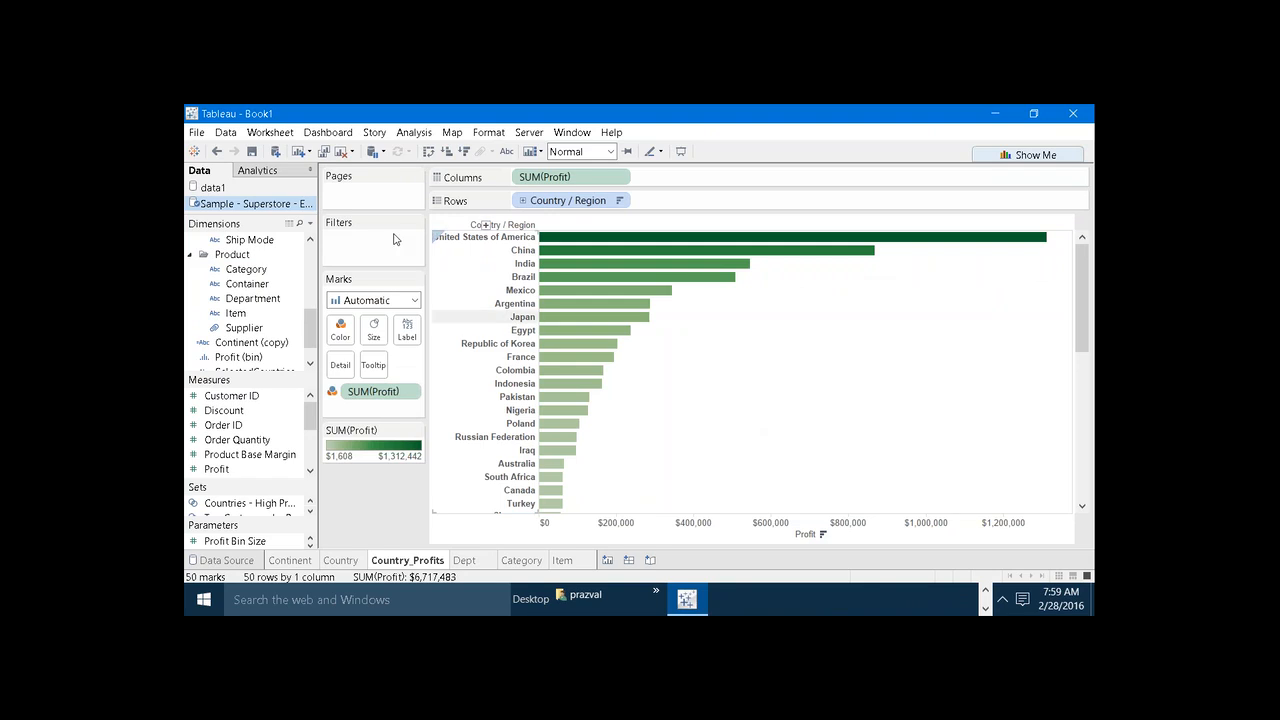
# - Add a worksheet URL action named Linking 2 Books
pyautogui.click(272, 135)
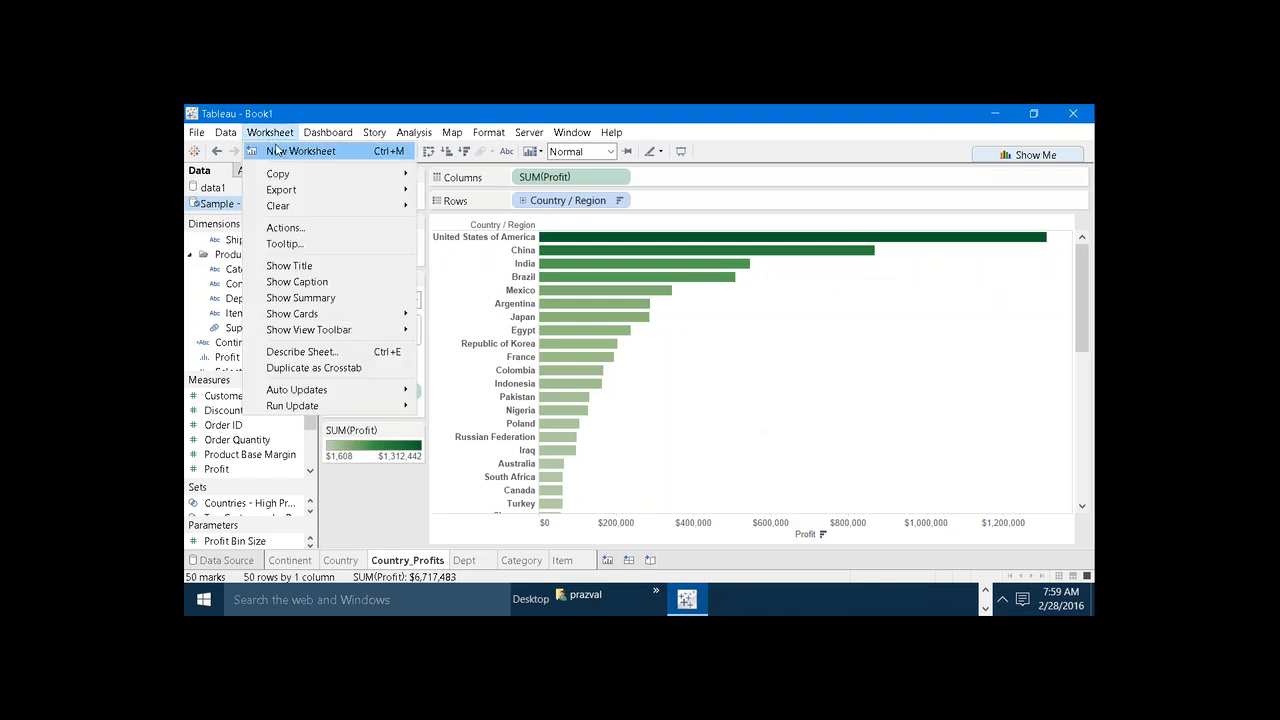
pyautogui.click(286, 228)
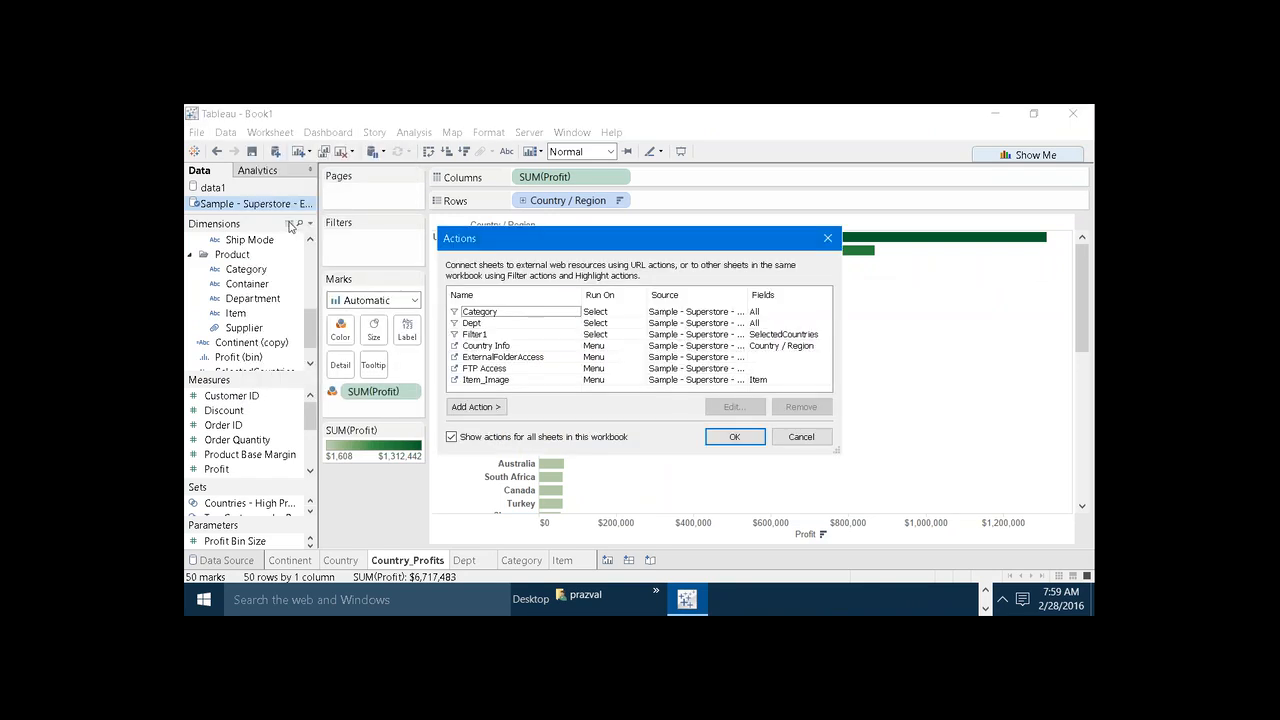
pyautogui.click(474, 410)
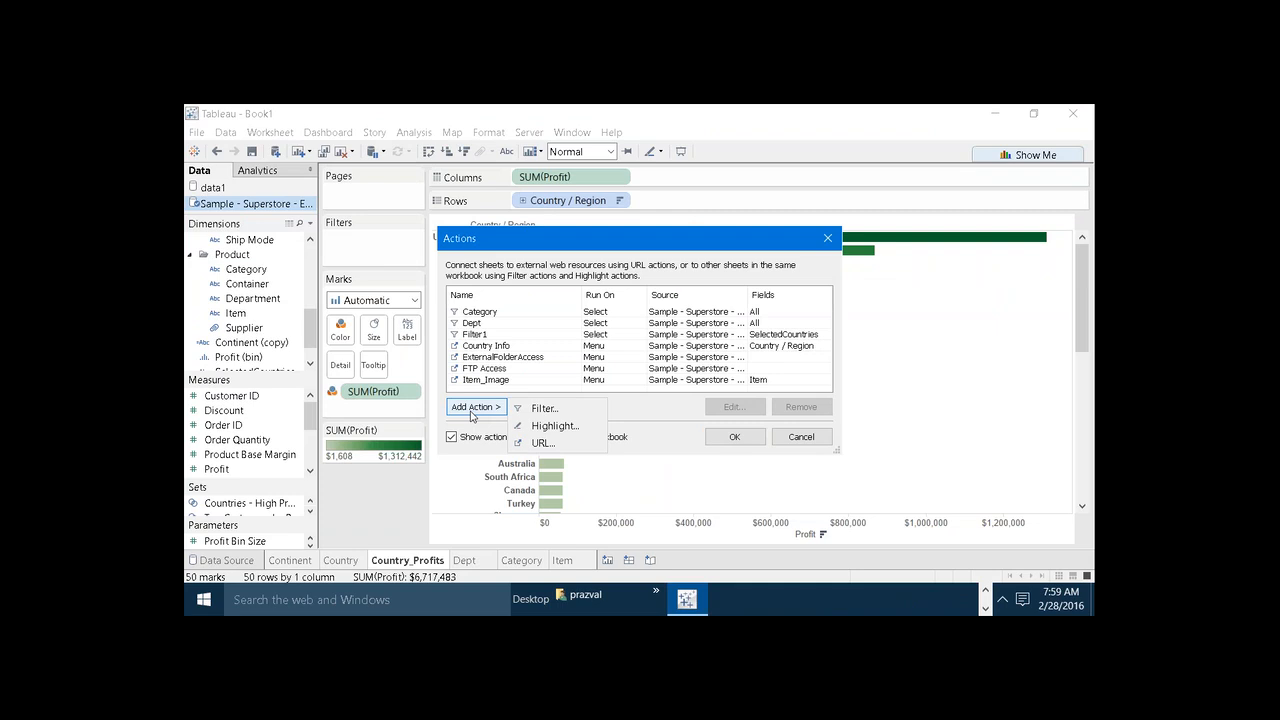
pyautogui.click(542, 442)
pyautogui.press('BackSpace')
pyautogui.press('BackSpace')
pyautogui.press('BackSpace')
pyautogui.press('BackSpace')
pyautogui.press('BackSpace')
pyautogui.press('BackSpace')
pyautogui.press('BackSpace')
pyautogui.press('BackSpace')
pyautogui.press('BackSpace')
pyautogui.press('BackSpace')
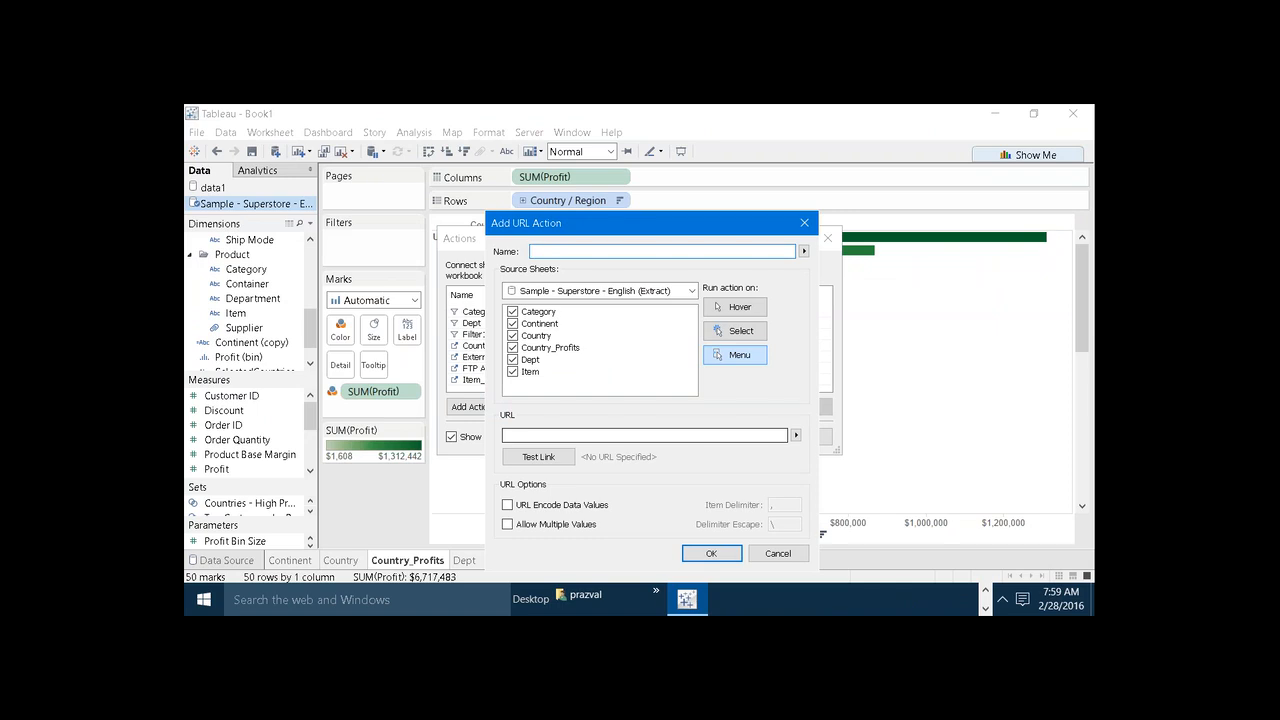
pyautogui.write('Linking 2 Books')
pyautogui.click(540, 435)
pyautogui.write('http://192.168.1.202/#/views/Regional/Economy?:iid=1')
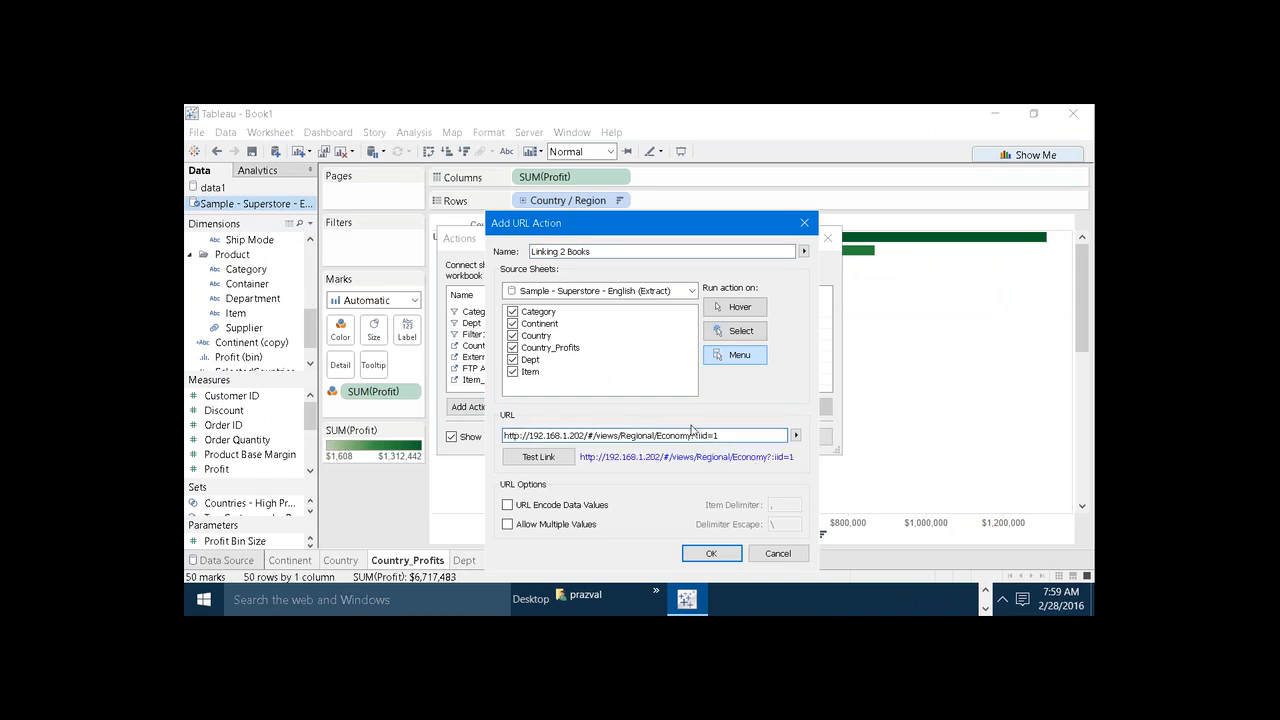
pyautogui.click(740, 331)
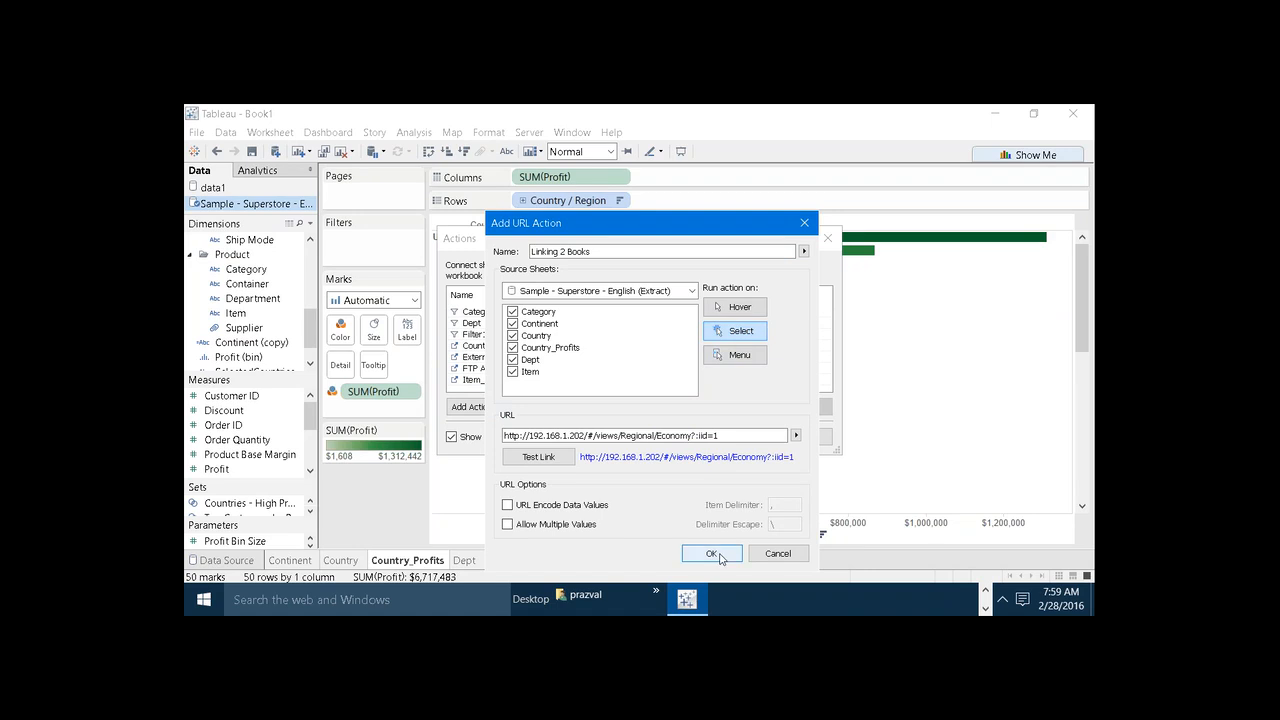
pyautogui.click(712, 554)
pyautogui.click(742, 439)
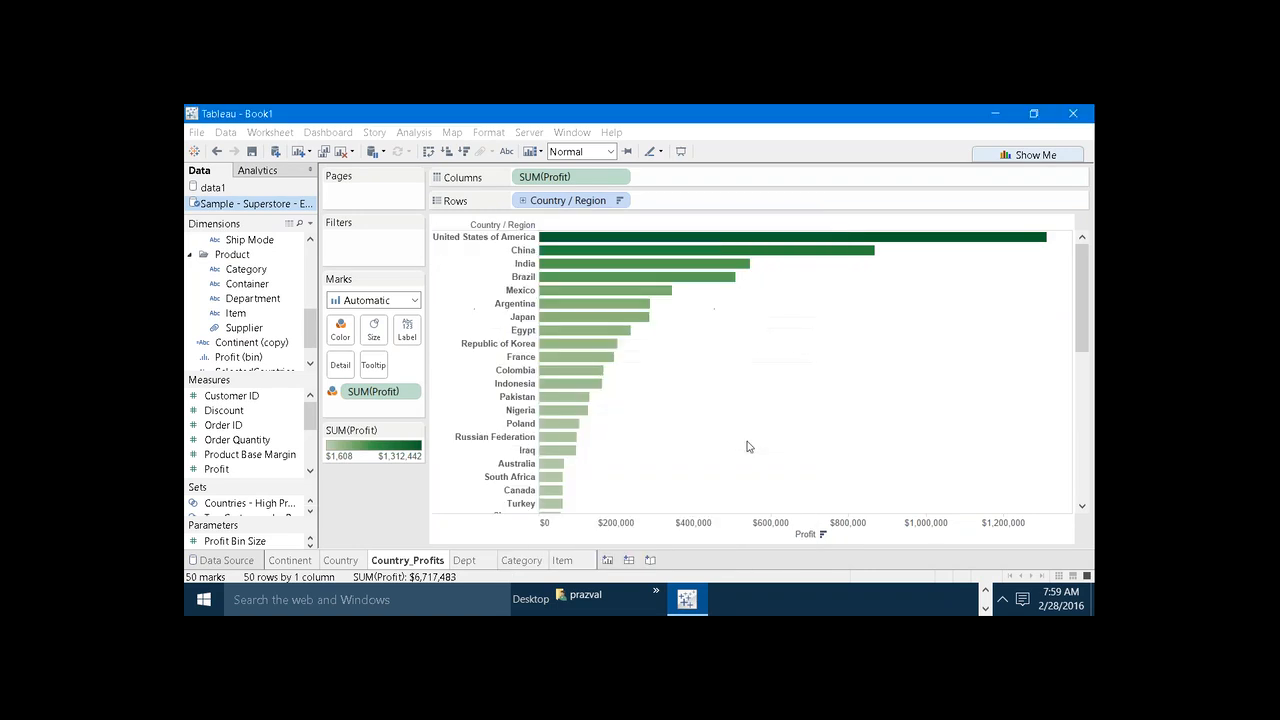
# - Test the Linking 2 Books action by selecting China's profit bar, and return to Tableau to test it on the Item sheet
pyautogui.click(857, 249)
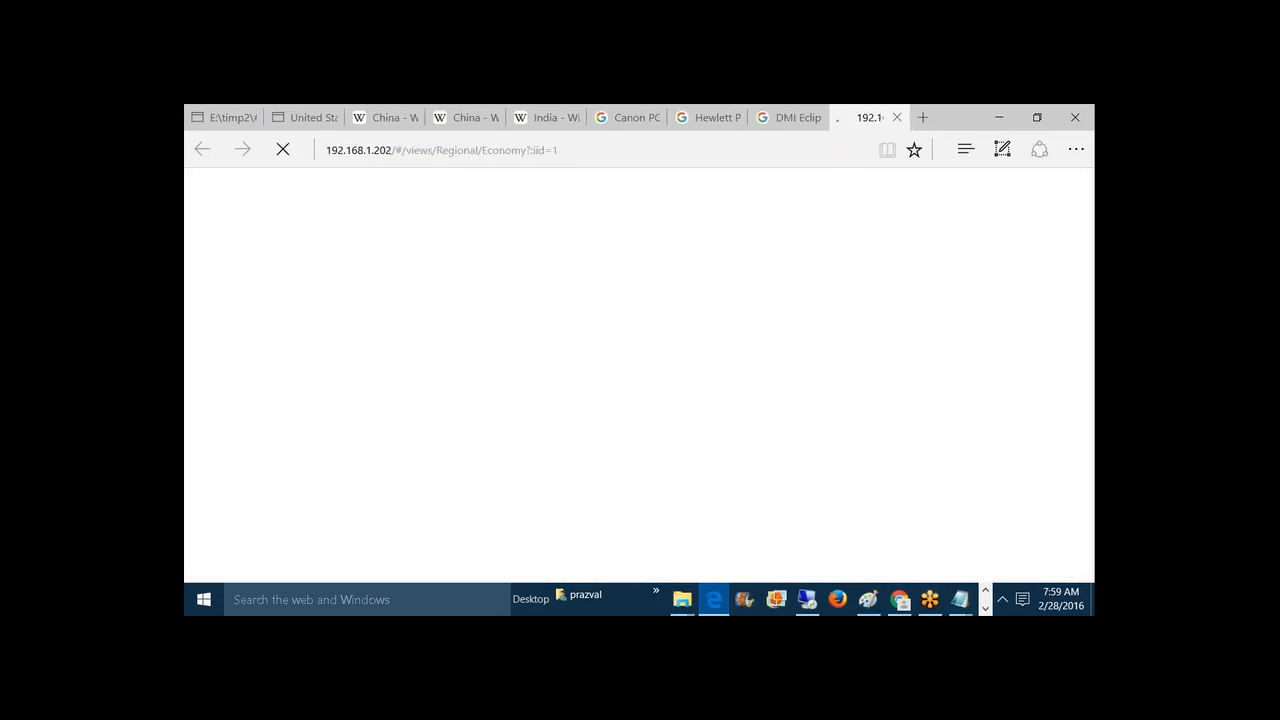
pyautogui.click(985, 607)
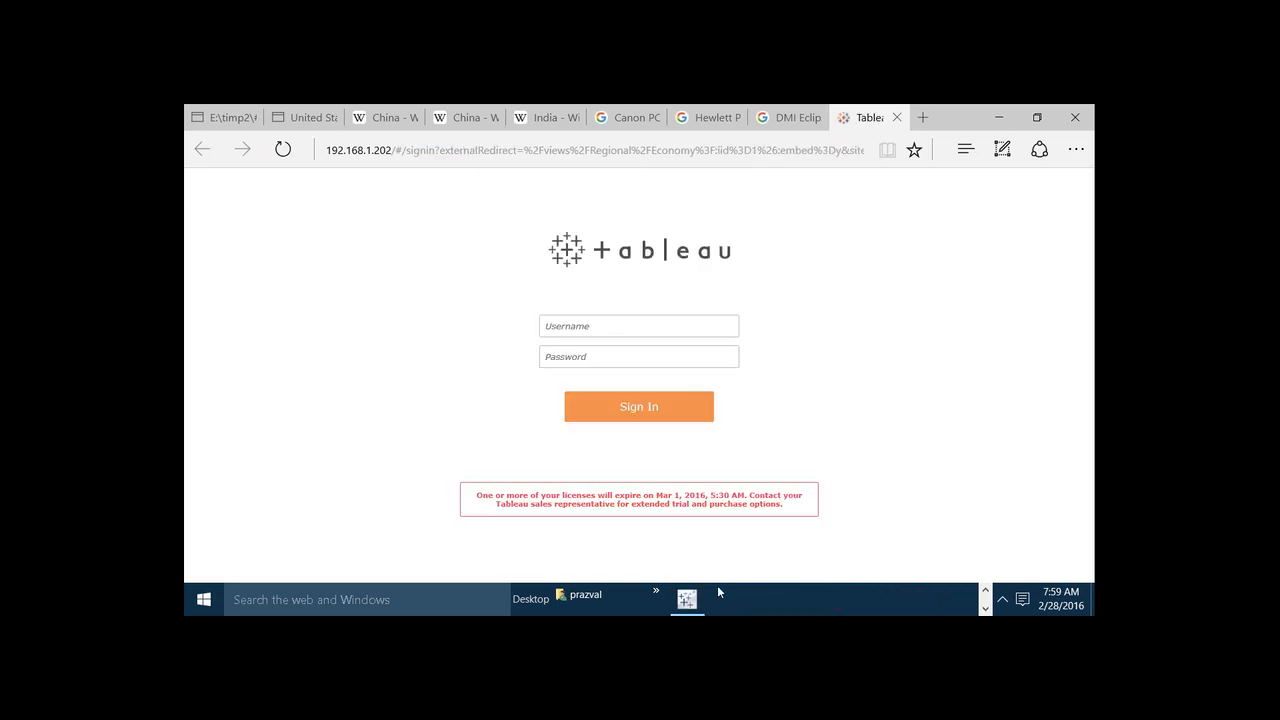
pyautogui.click(690, 600)
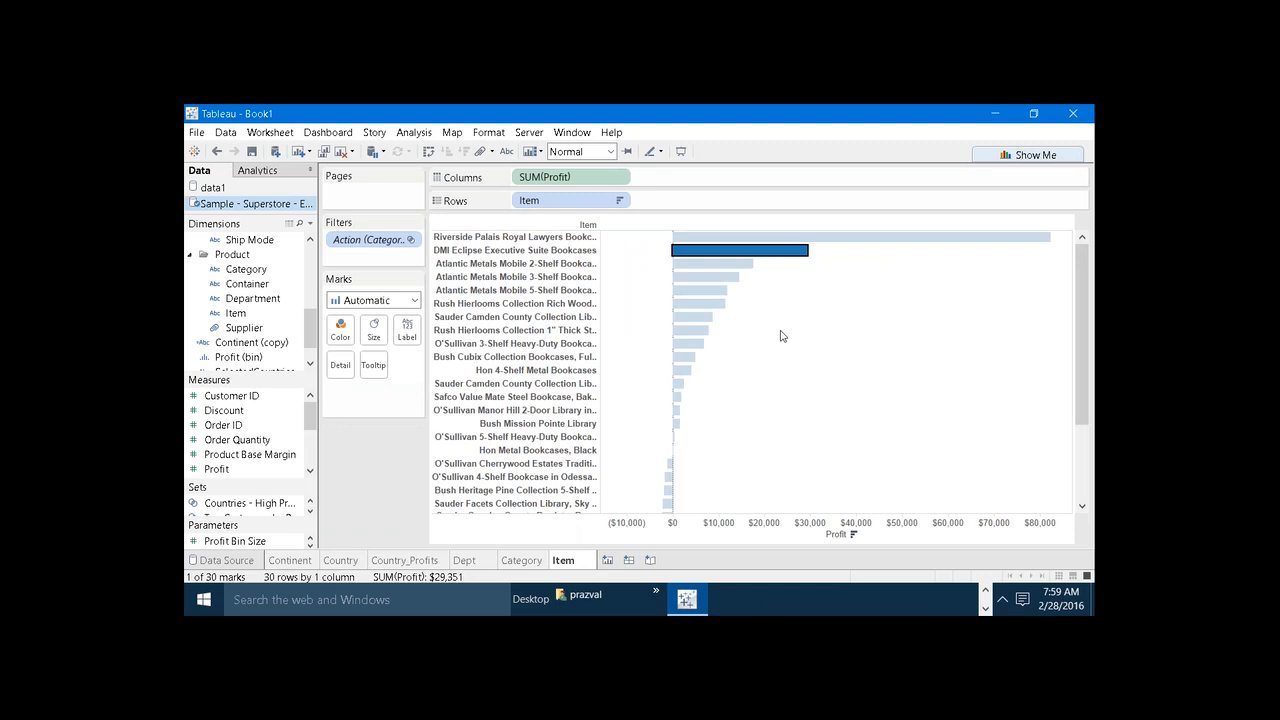
pyautogui.moveTo(779, 265)
pyautogui.press('Escape')
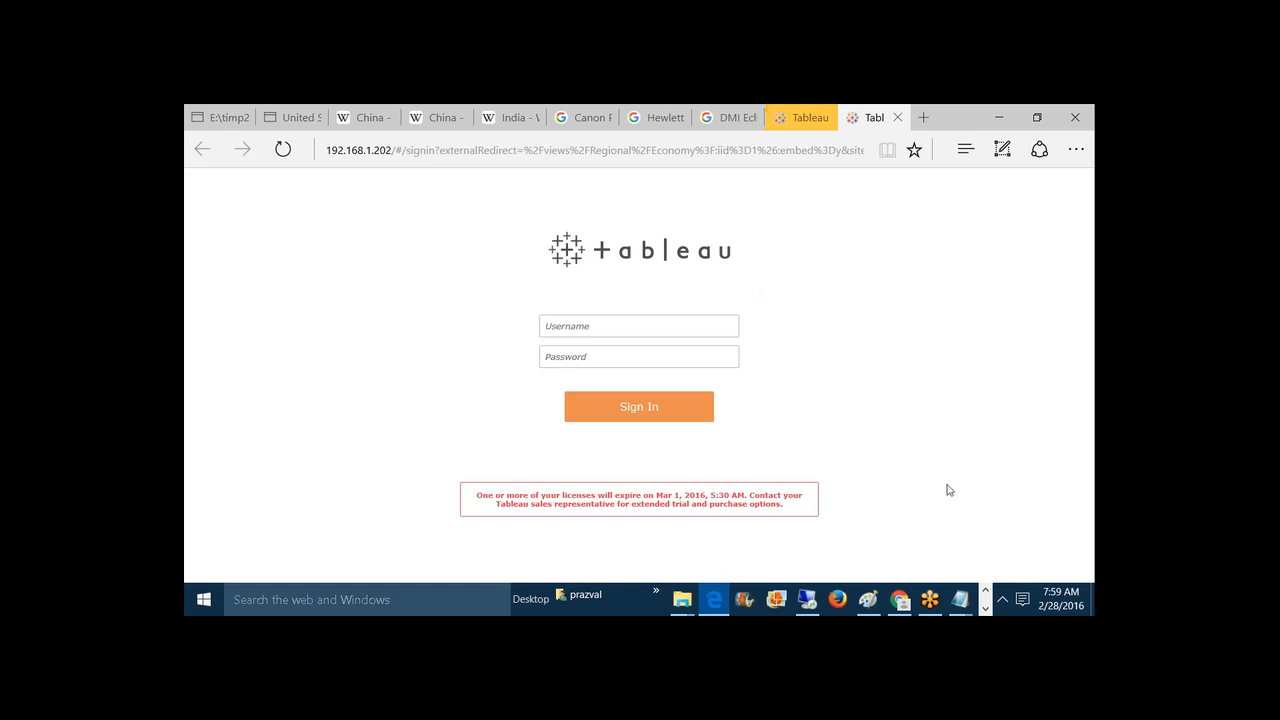
# - Switch back to Tableau, edit the Linking 2 Books action to run on Menu, and save the actions
pyautogui.click(985, 609)
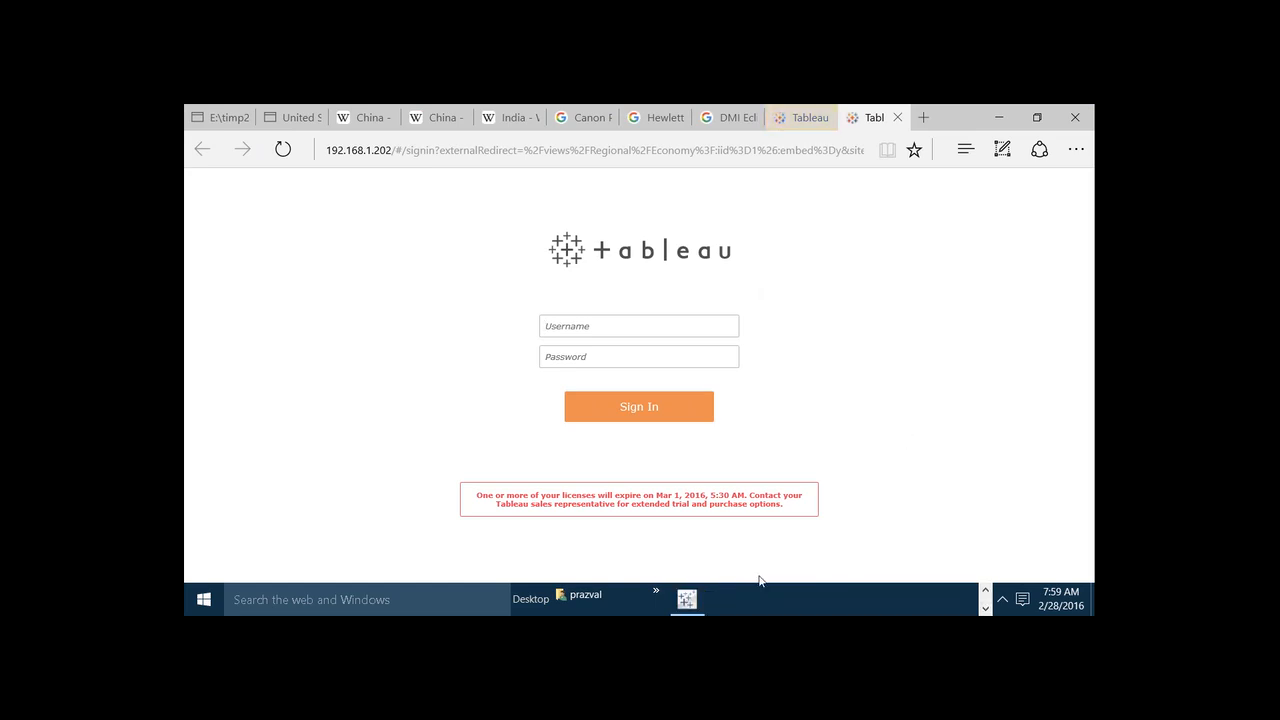
pyautogui.click(688, 598)
pyautogui.click(269, 133)
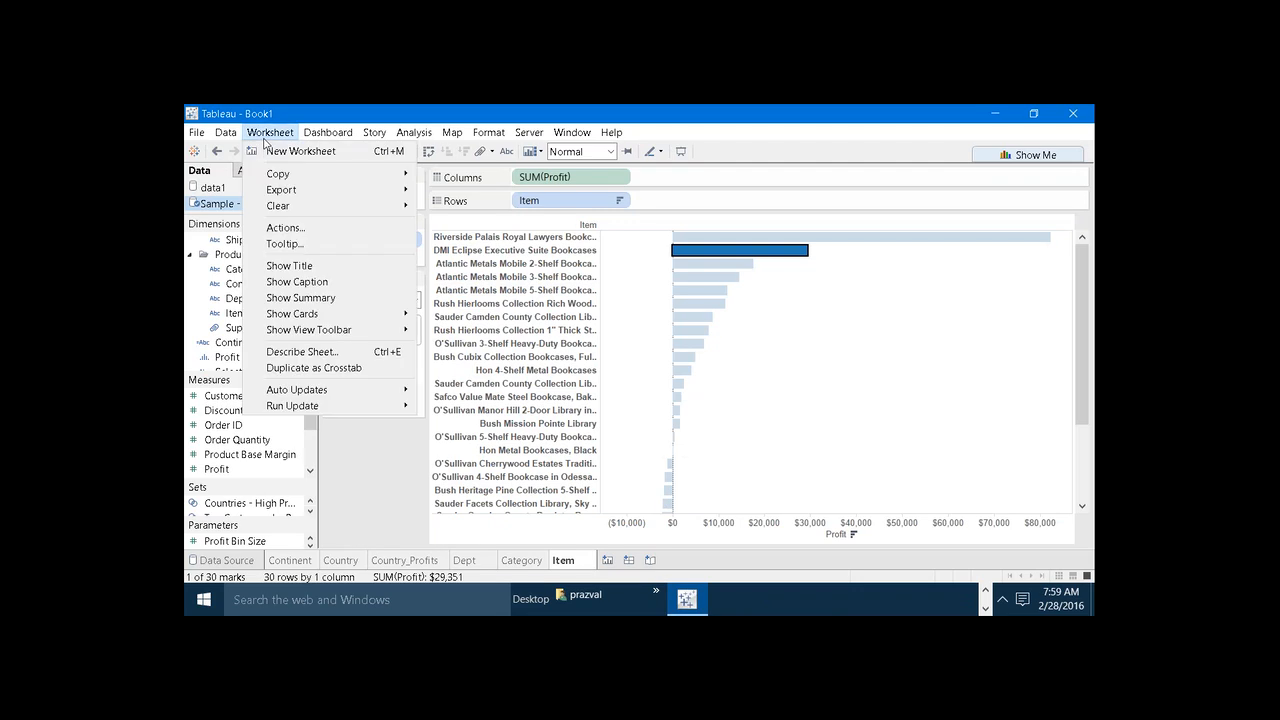
pyautogui.click(294, 227)
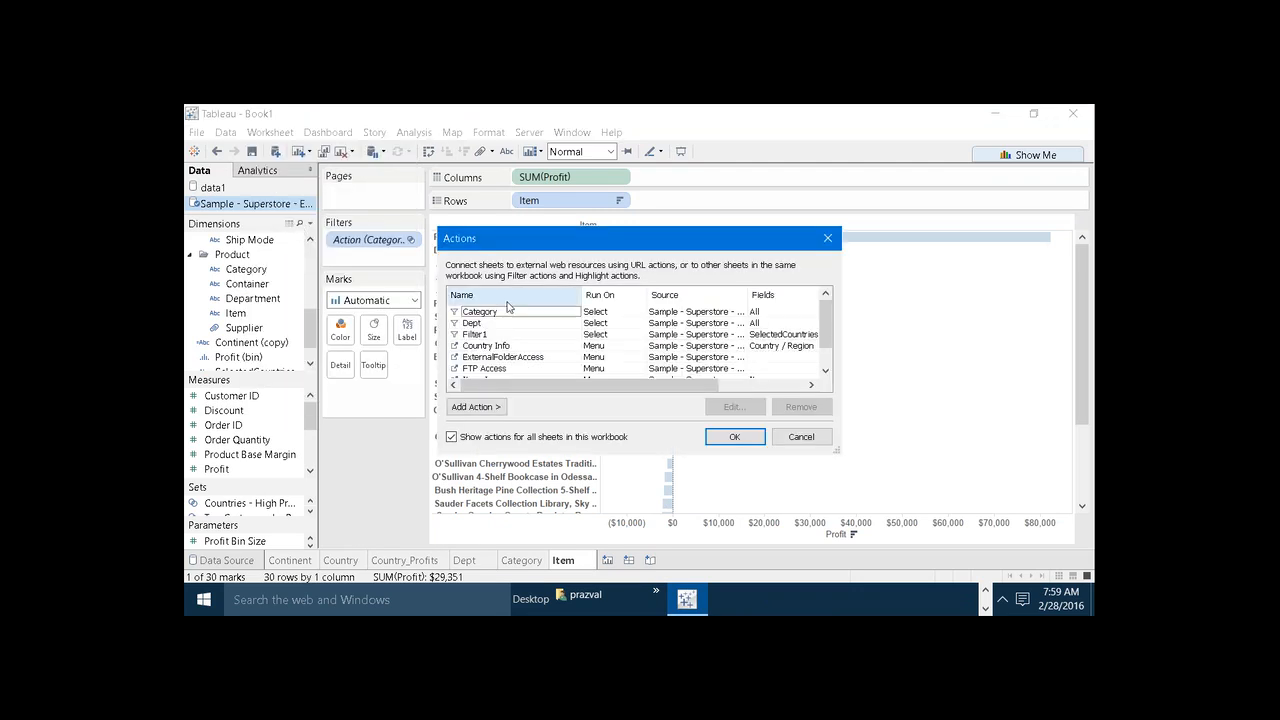
pyautogui.moveTo(826, 322); pyautogui.dragTo(838, 395)
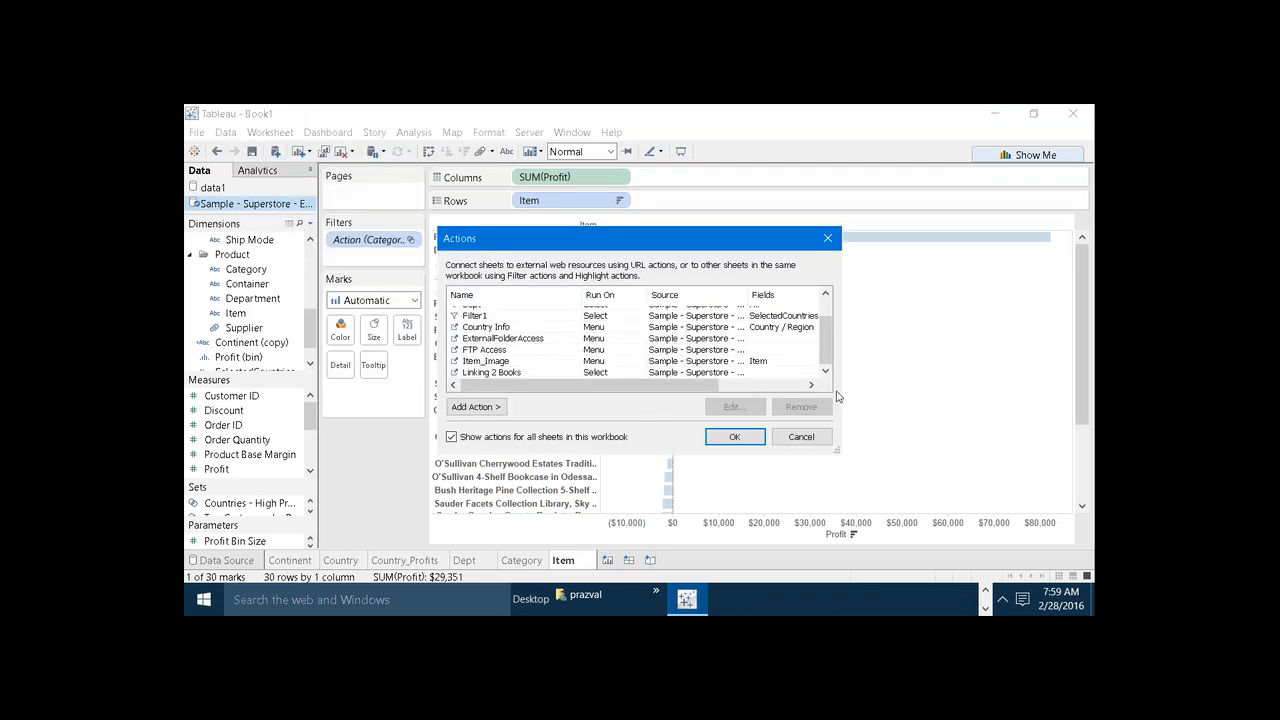
pyautogui.click(615, 371)
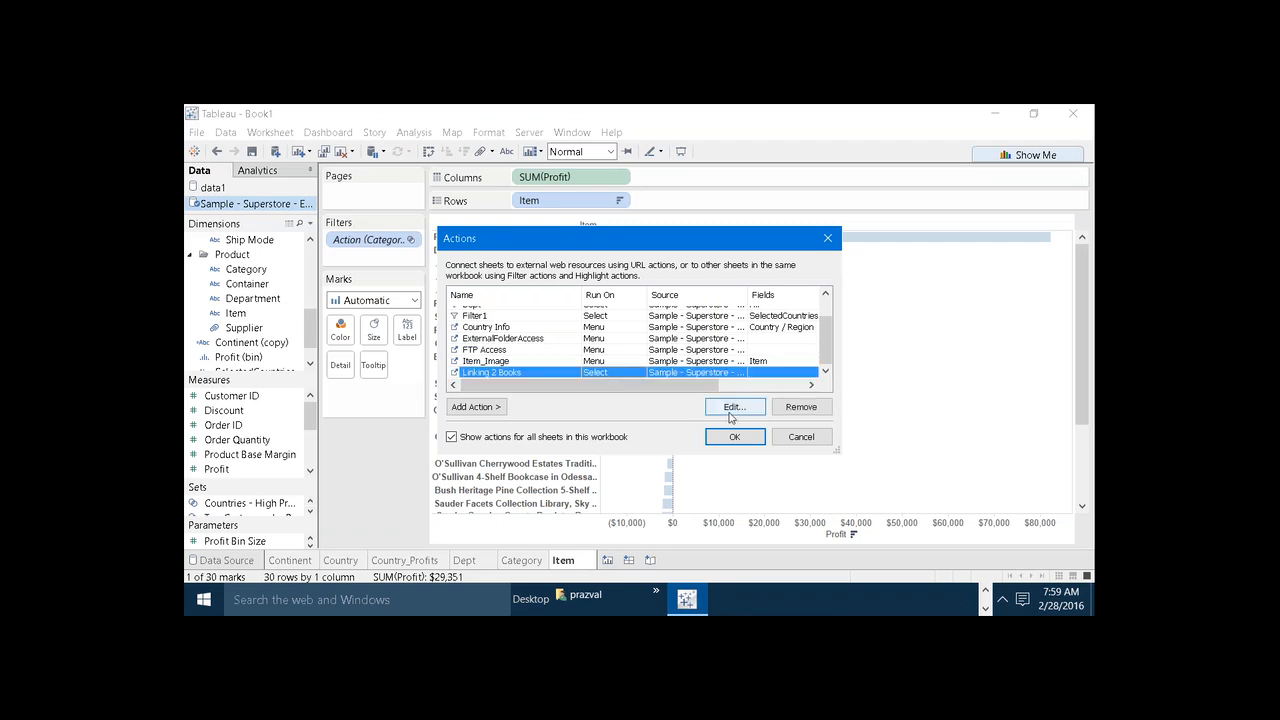
pyautogui.click(730, 407)
pyautogui.click(726, 362)
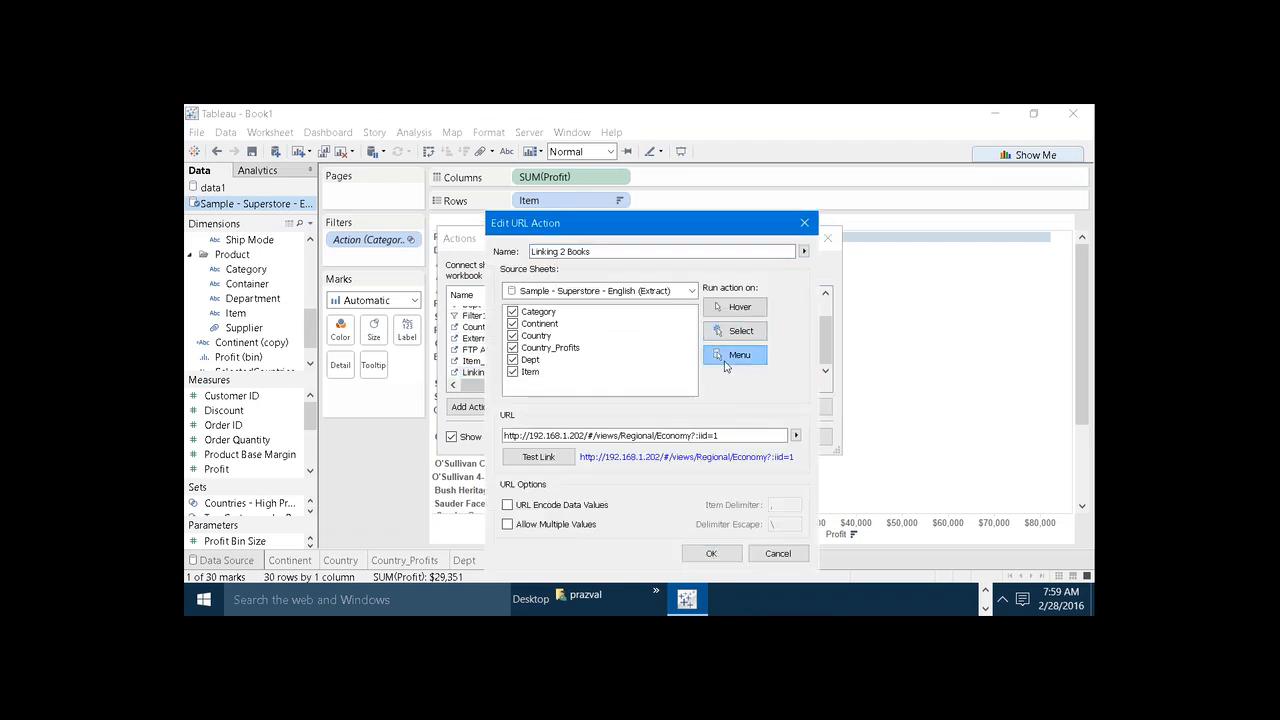
pyautogui.click(728, 557)
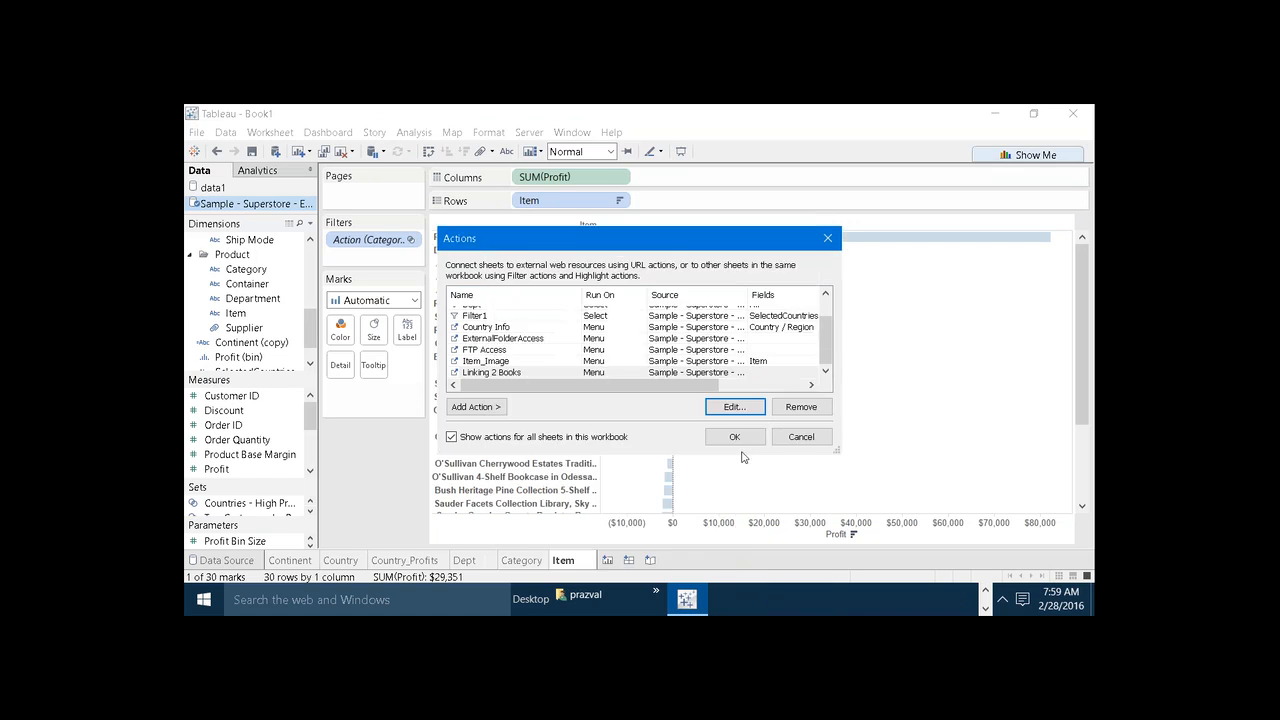
pyautogui.click(735, 437)
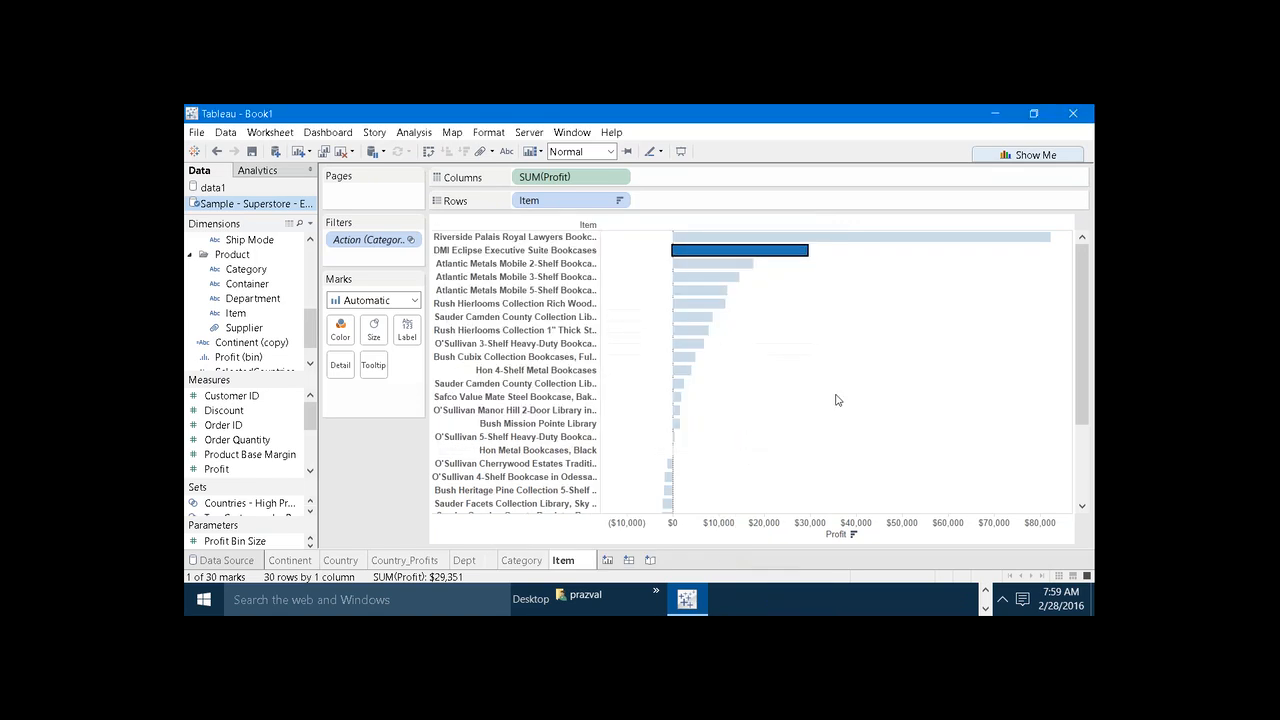
# - Run the Linking 2 Books action from the Atlantic Metals Mobile 2-Shelf Bookcases bar on the Item sheet
pyautogui.click(750, 266)
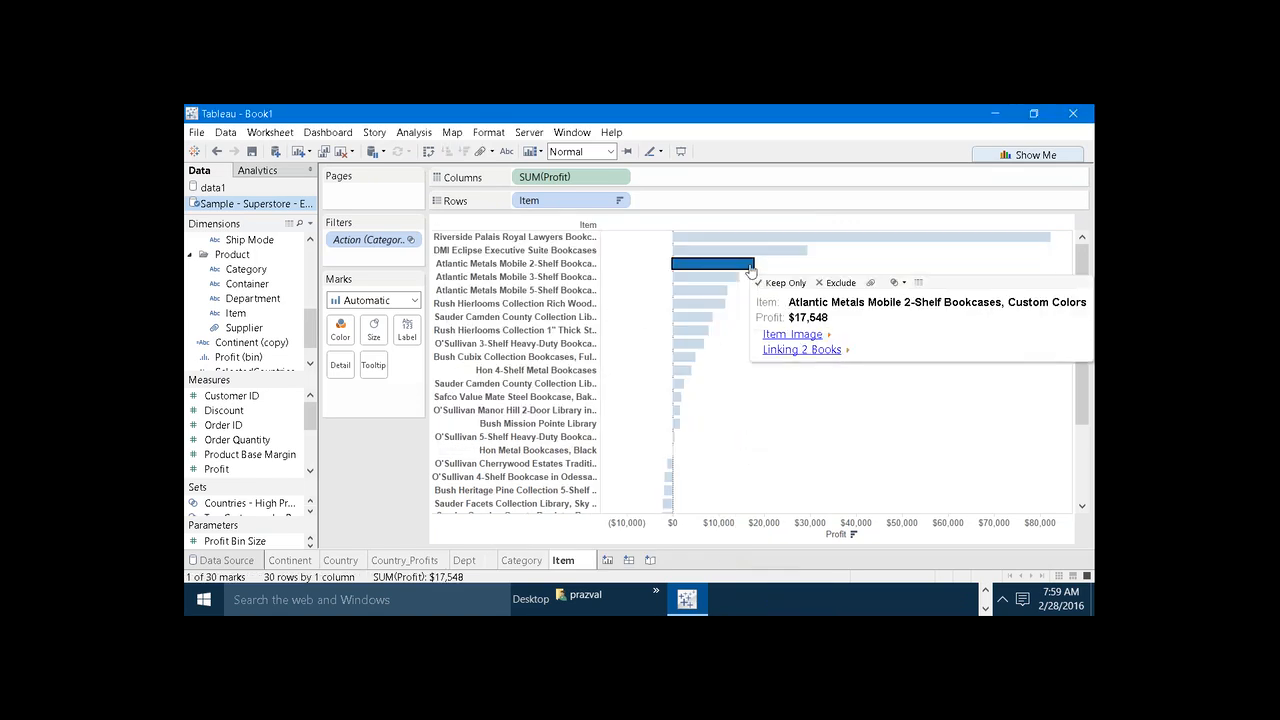
pyautogui.click(793, 357)
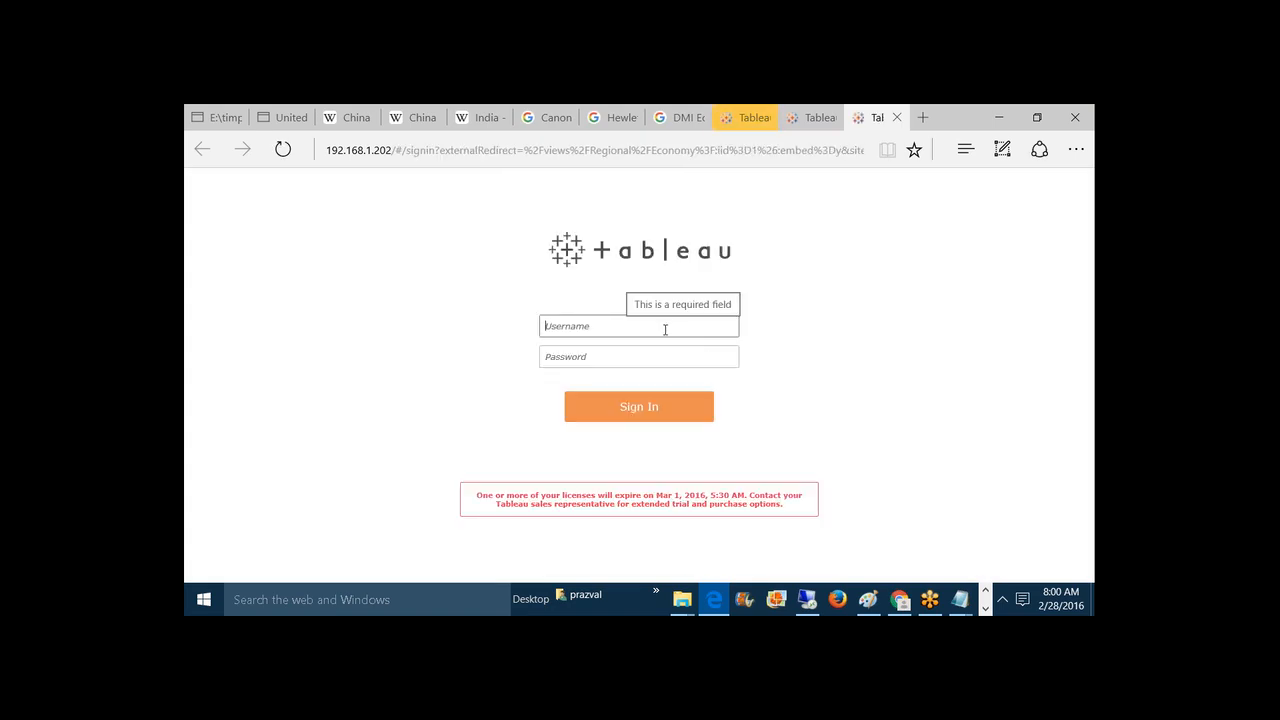
# - Sign in to Tableau Server with the username and account password, and open the Regional workbook's Stocks view
pyautogui.write('Aim')
pyautogui.press('Tab')
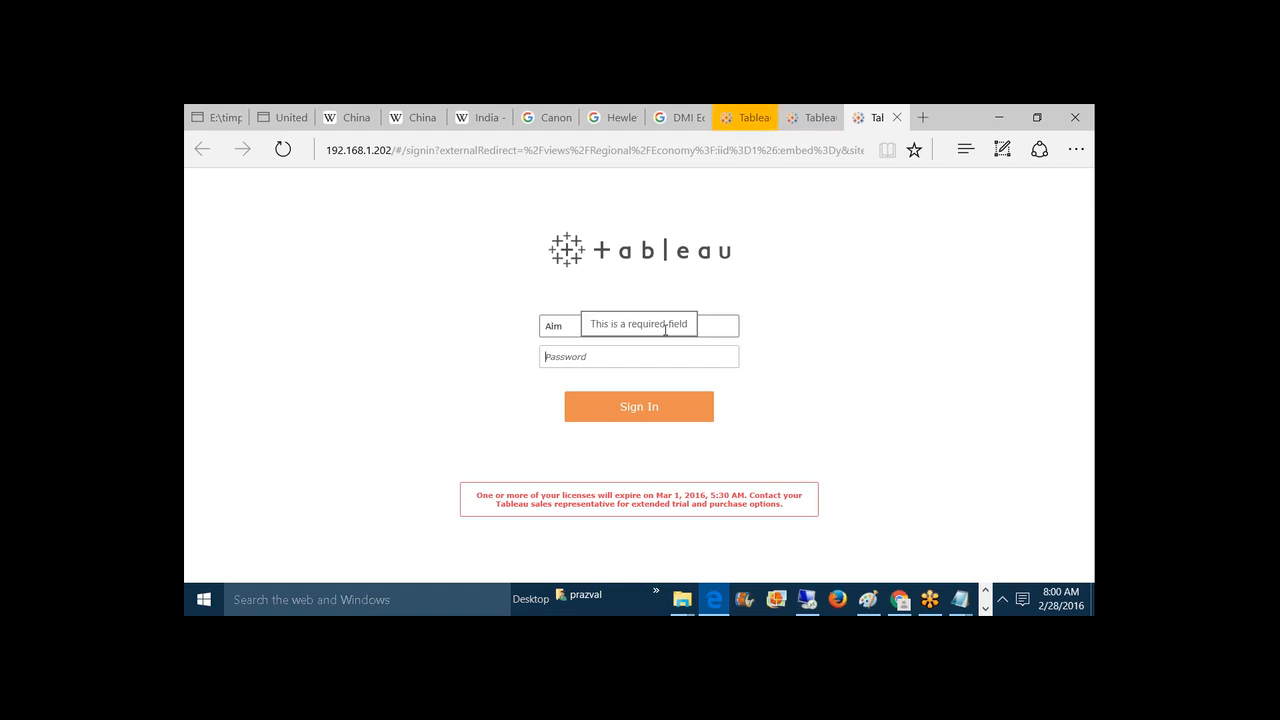
pyautogui.write('•••••••')
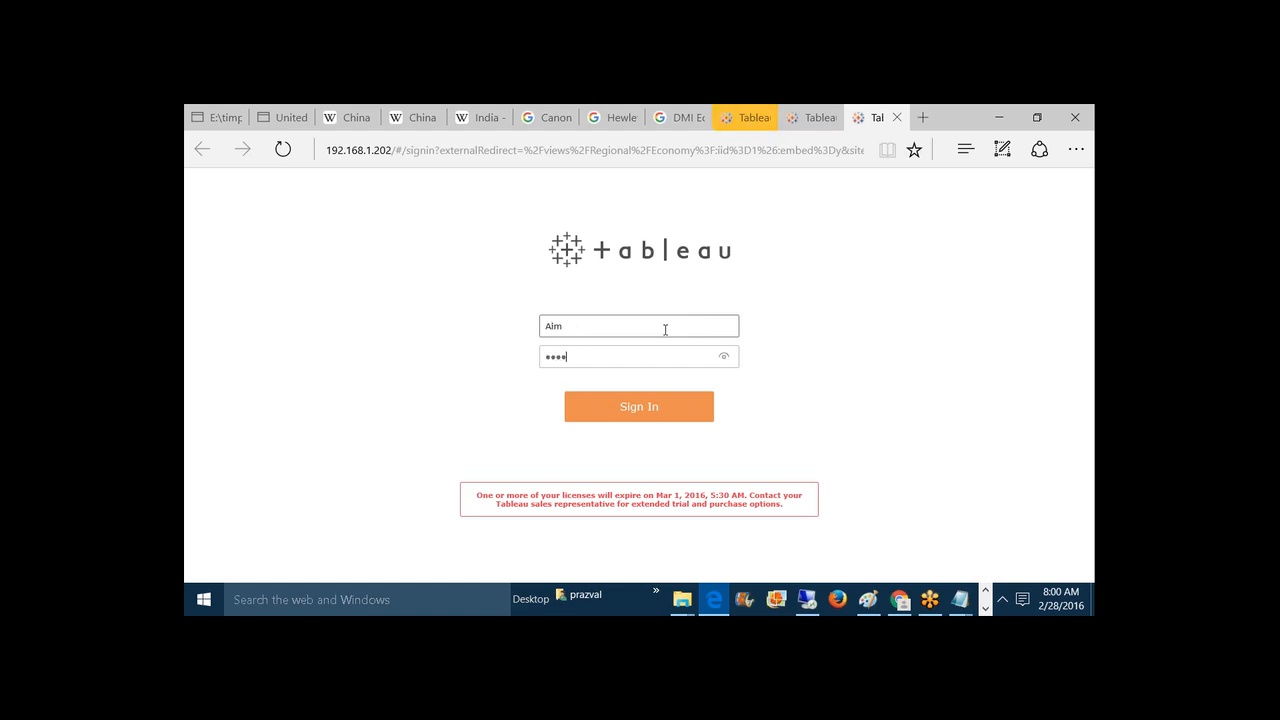
pyautogui.press('Return')
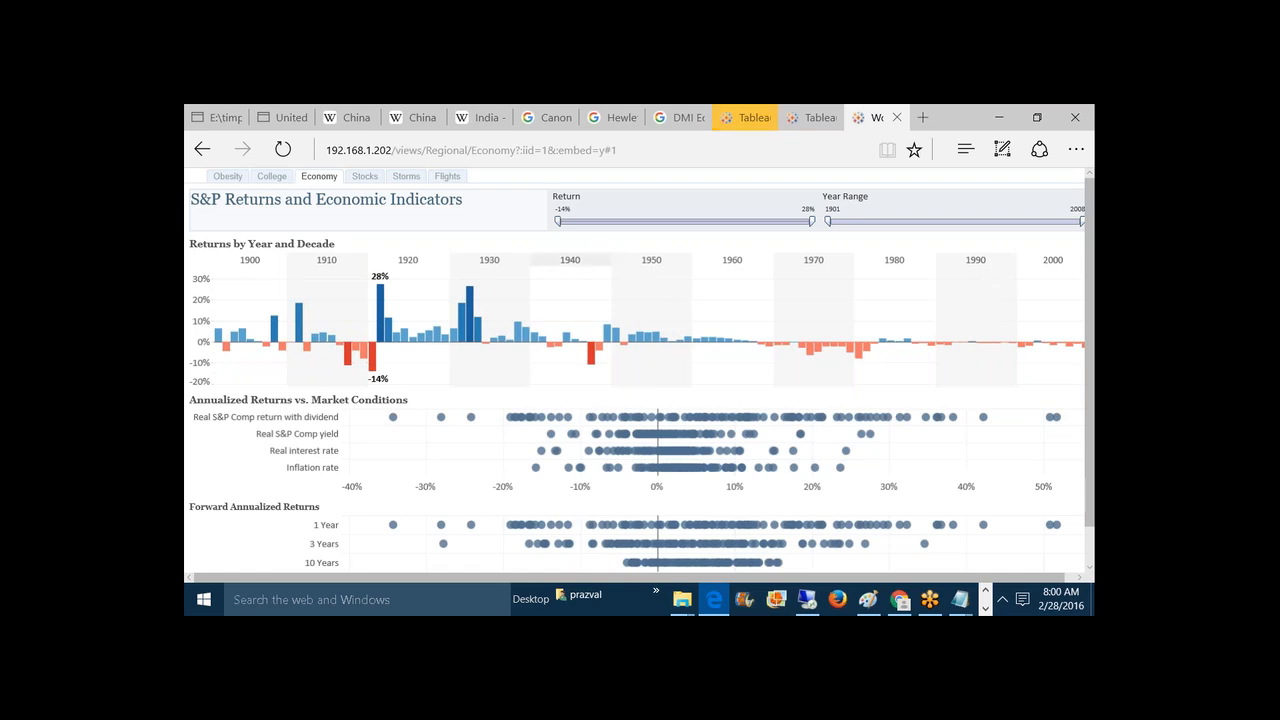
pyautogui.click(372, 180)
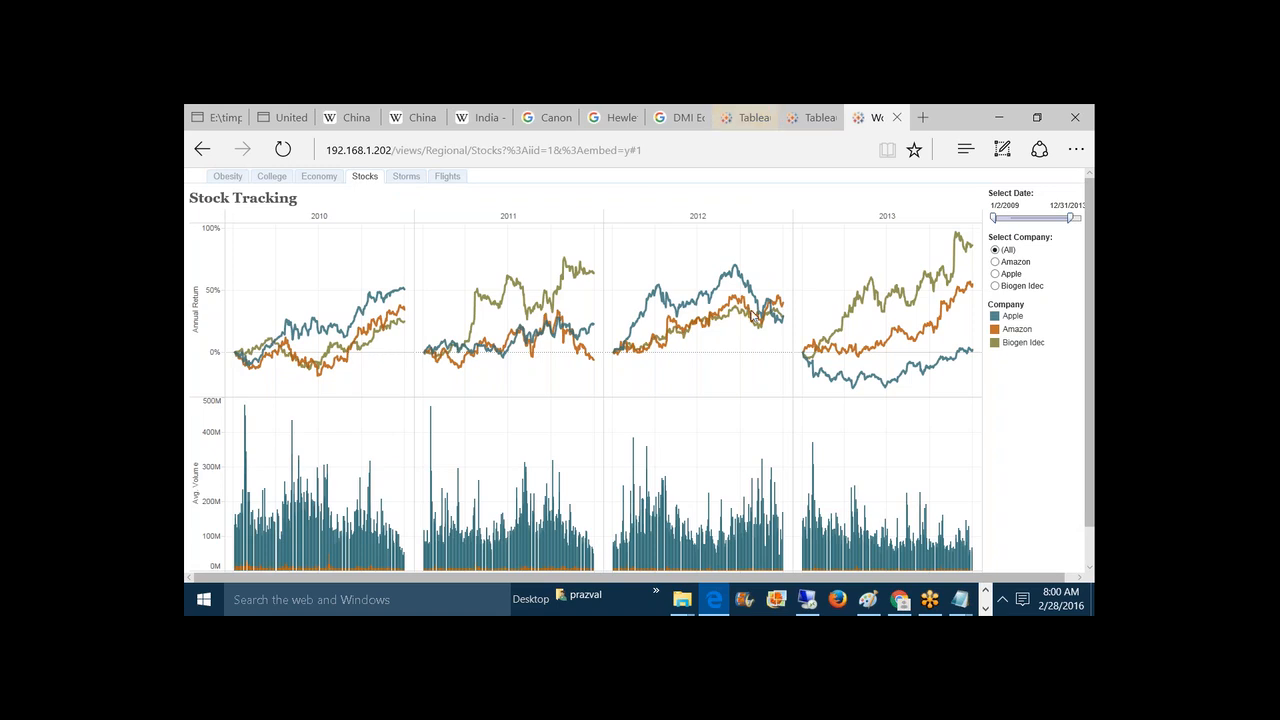
# - Switch to the Notepad notes on URL actions and append a dashed separator line followed by the heading "Highlight Action:-"
pyautogui.moveTo(959, 599)
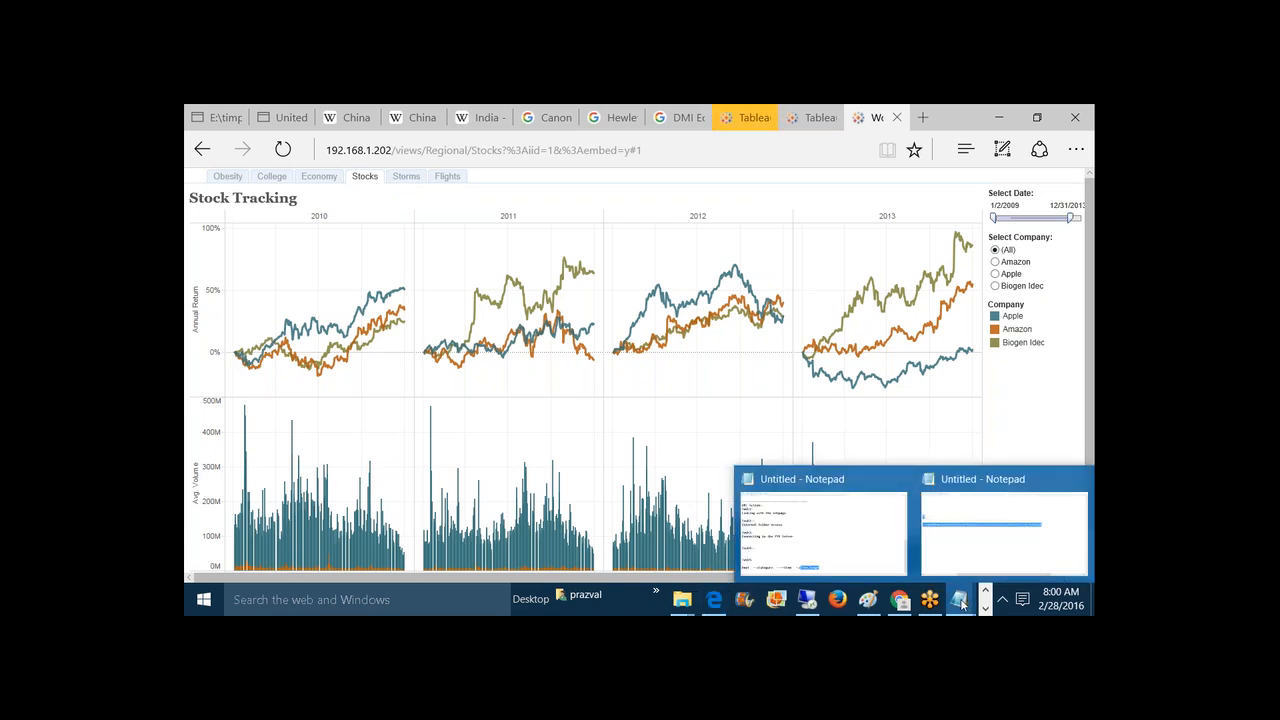
pyautogui.click(886, 551)
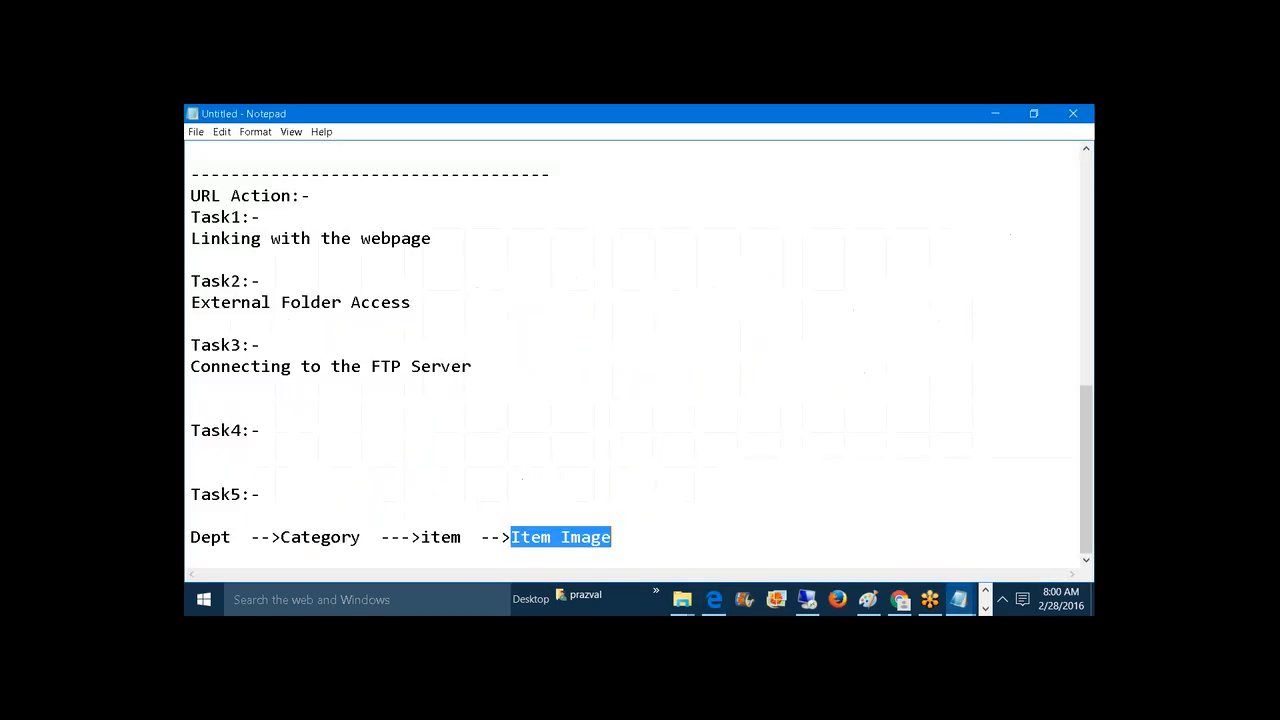
pyautogui.click(823, 532)
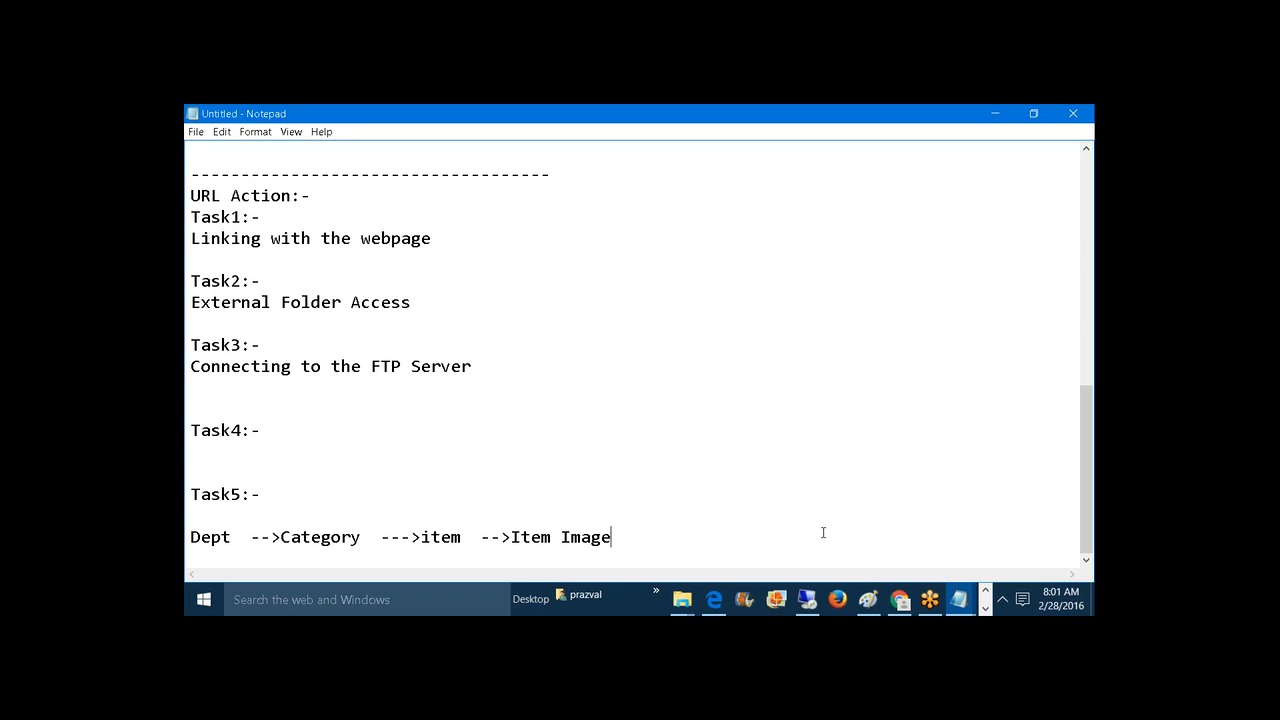
pyautogui.press('Return')
pyautogui.press('Return')
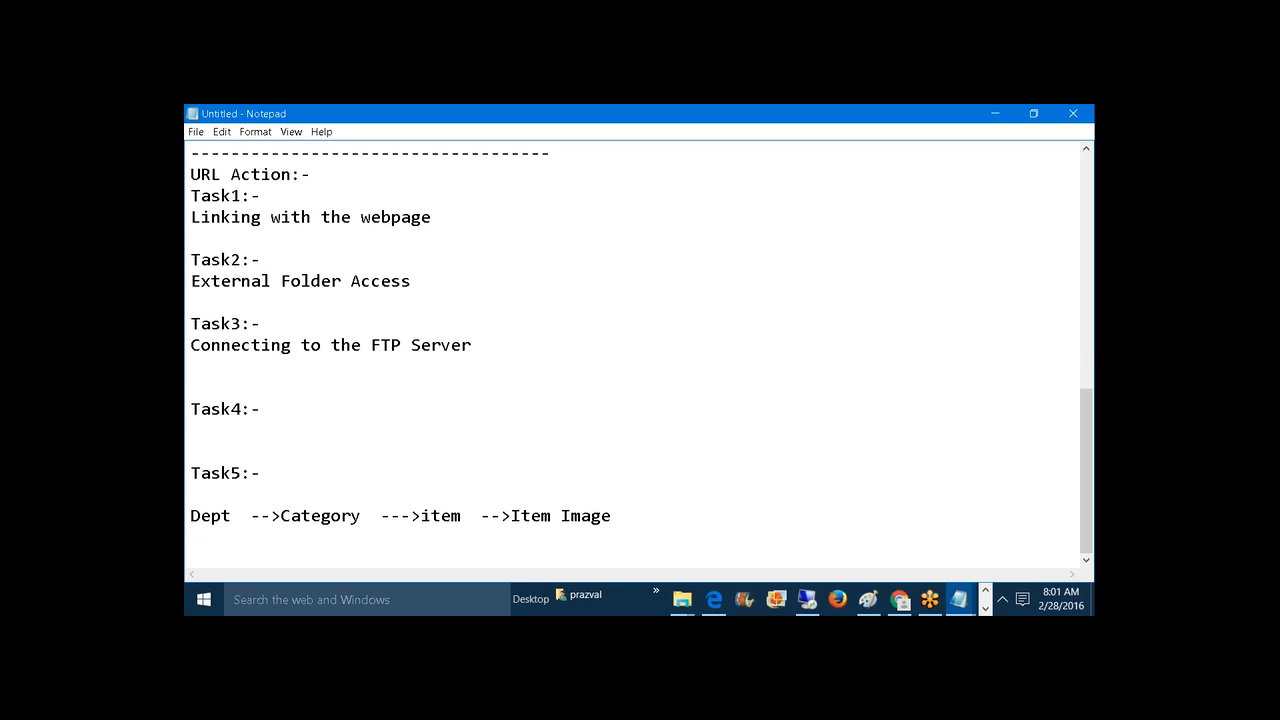
pyautogui.write('---------------------')
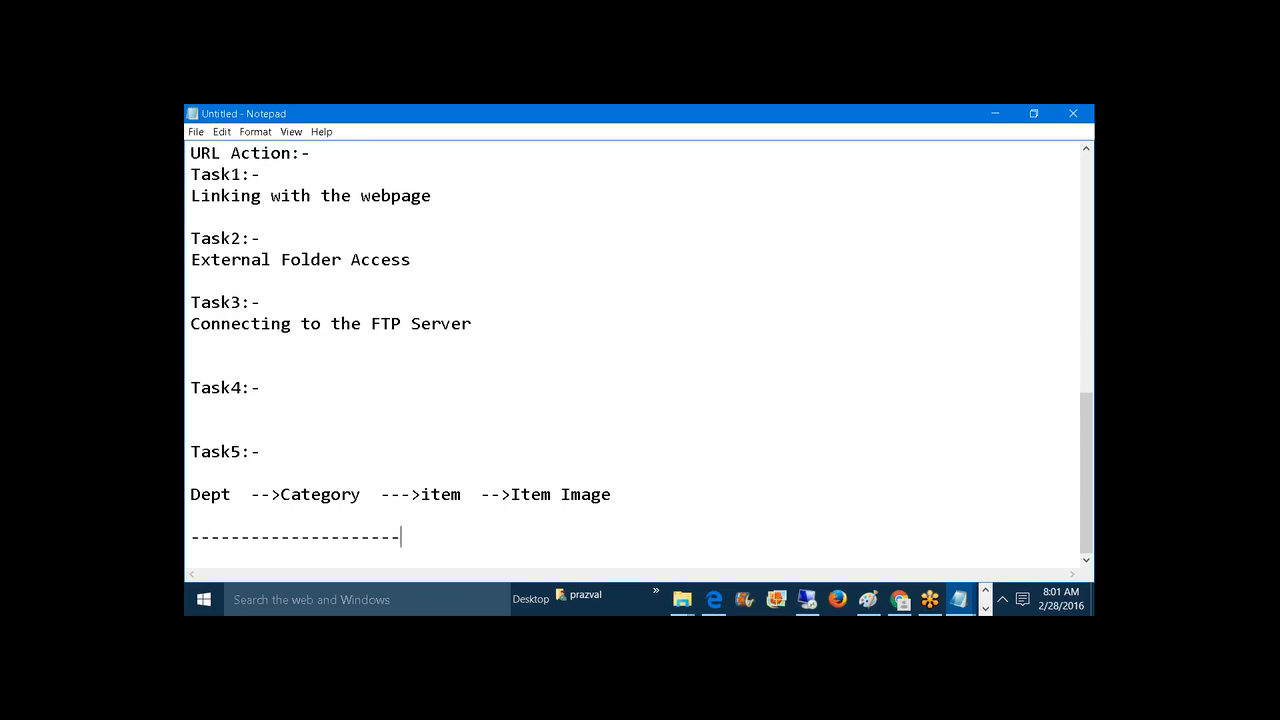
pyautogui.write('--------------------------------------------------------')
pyautogui.press('Return')
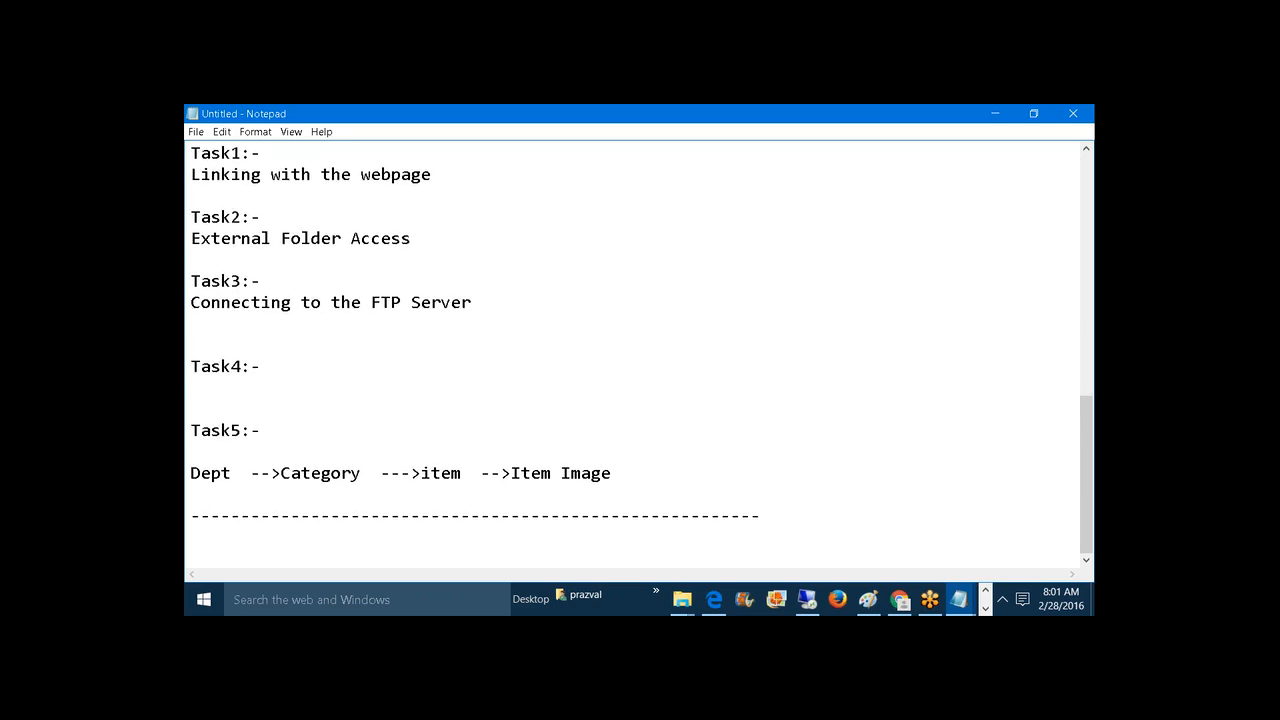
pyautogui.write('Highlight Ac')
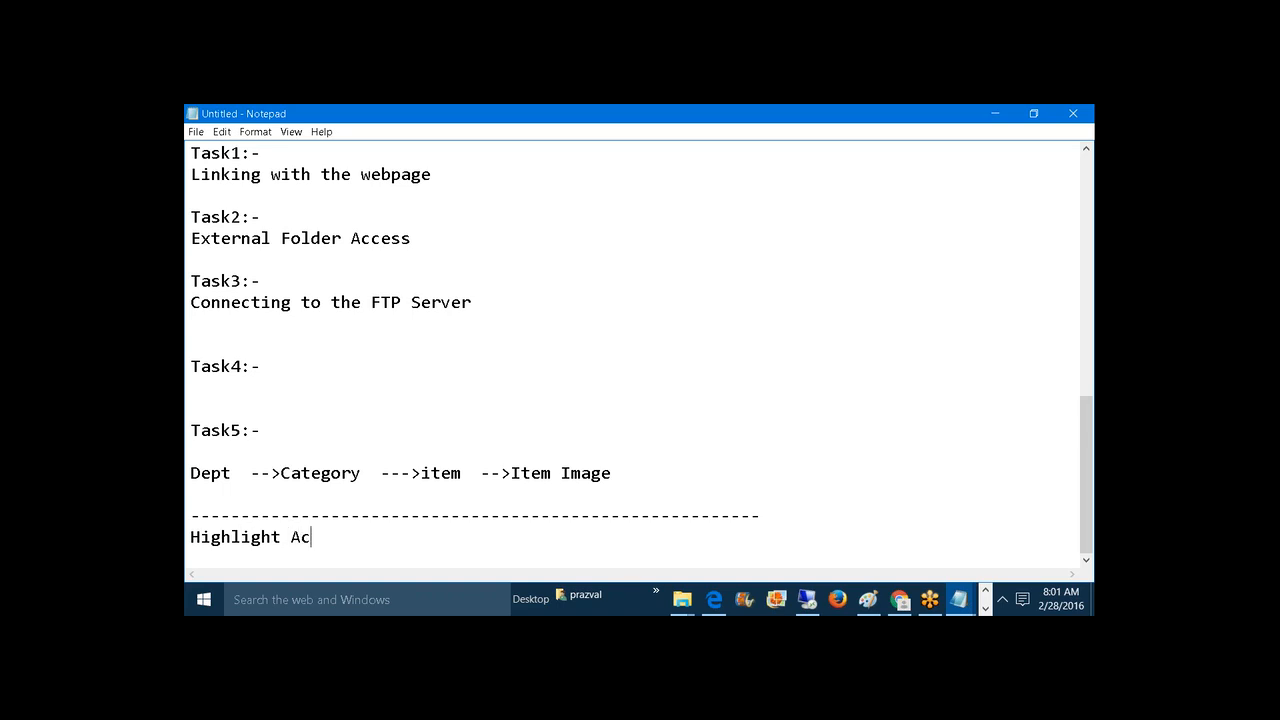
pyautogui.write('tion:-')
pyautogui.press('Return')
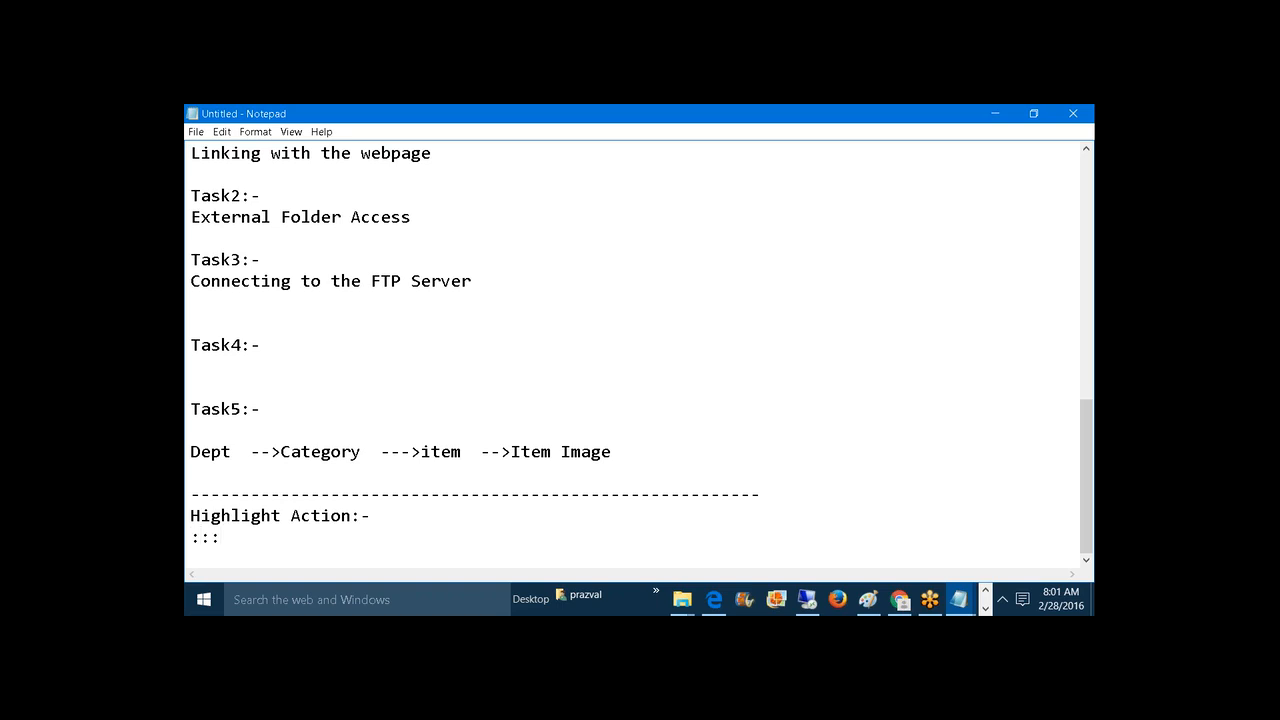
# - Add the line "::: 2 Ways :::" and the first item "1)Using Marks Card" beneath the Highlight Action heading
pyautogui.write('2 Ways :::')
pyautogui.press('Return')
pyautogui.press('Return')
pyautogui.write('1)')
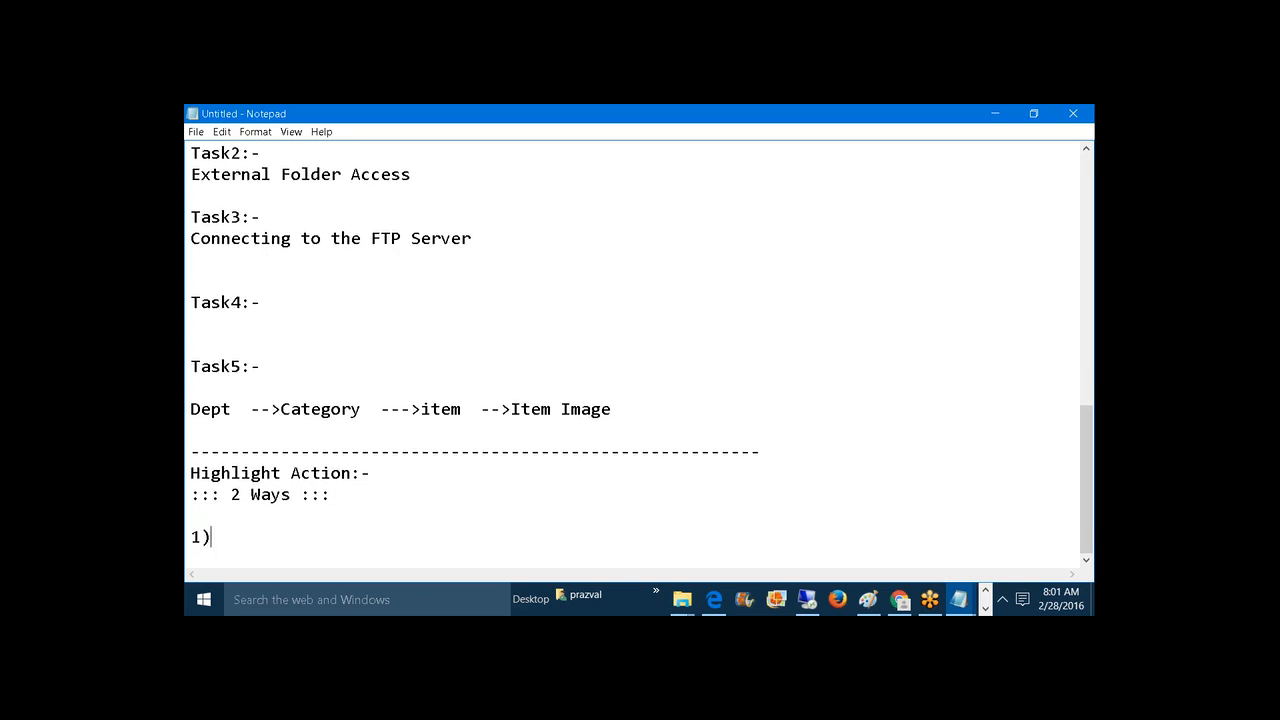
pyautogui.write('Using Marks Card')
pyautogui.press('Return')
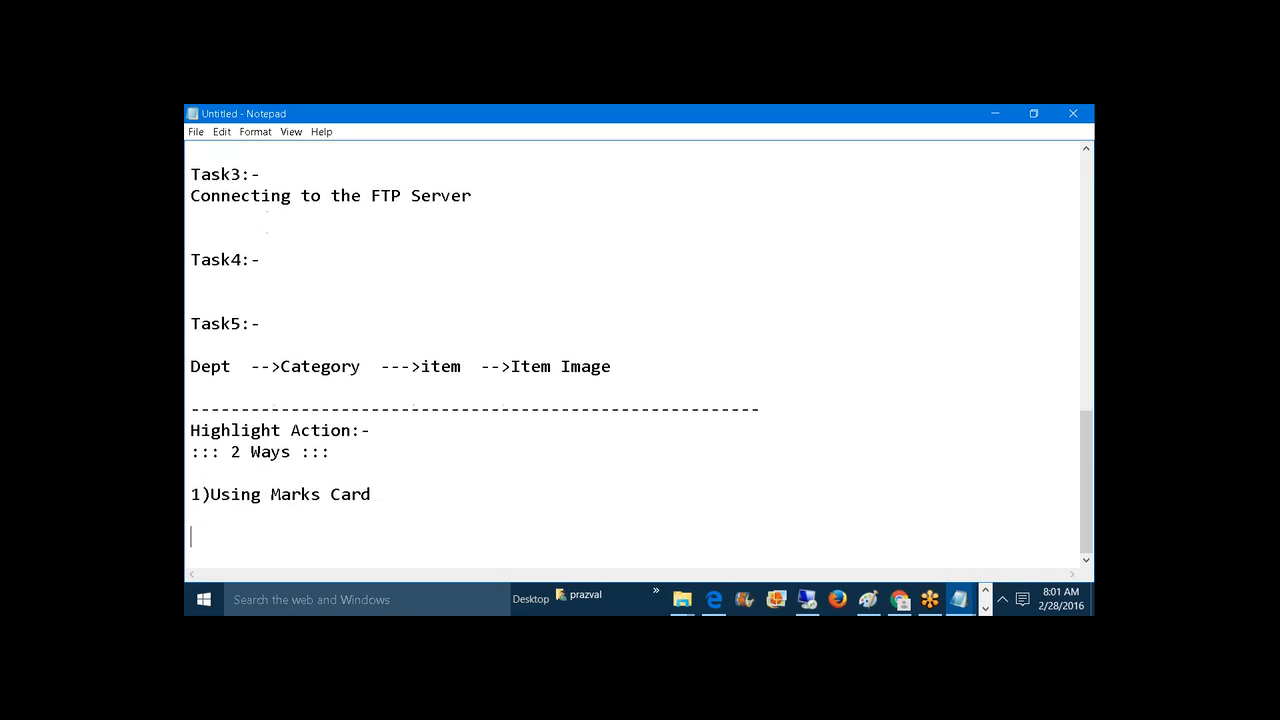
# - Add the second item "2)Using Action Window(Advanced Highlighting)" to the Highlight Action notes
pyautogui.write('2)Using A')
pyautogui.press('BackSpace')
pyautogui.write('Action')
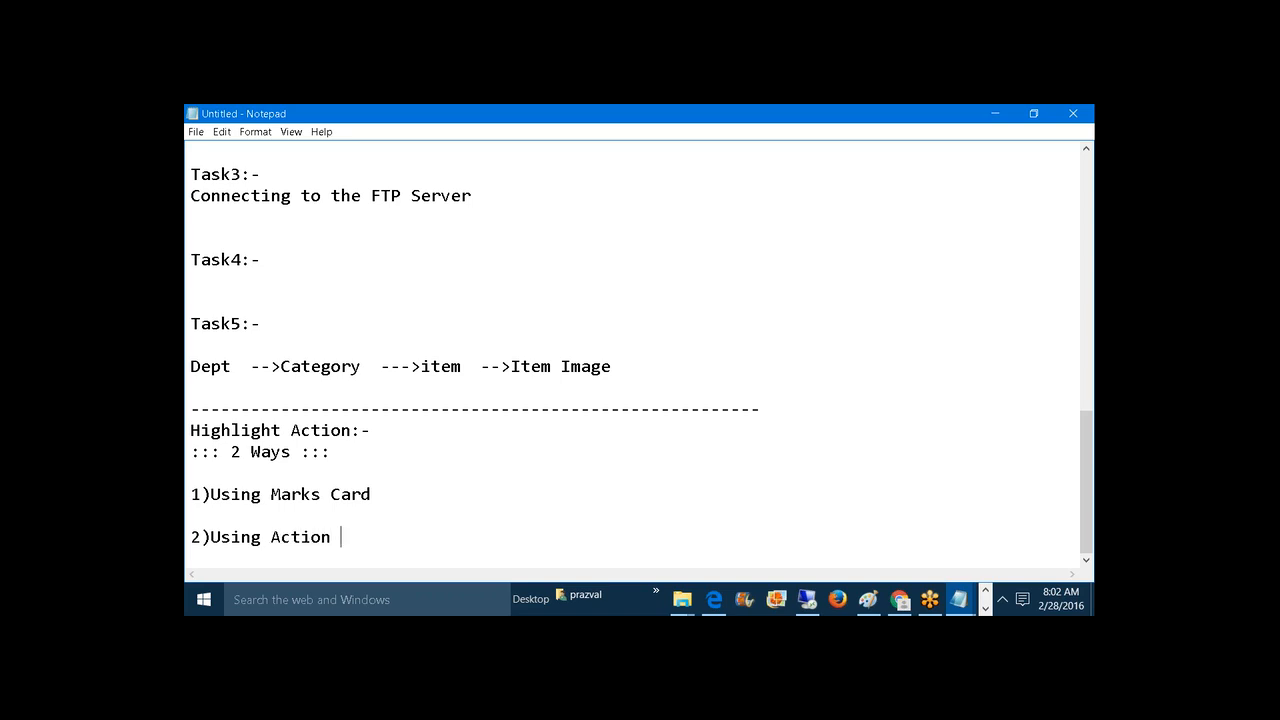
pyautogui.write(' Window')
pyautogui.click(418, 505)
pyautogui.click(419, 535)
pyautogui.write('(Adva')
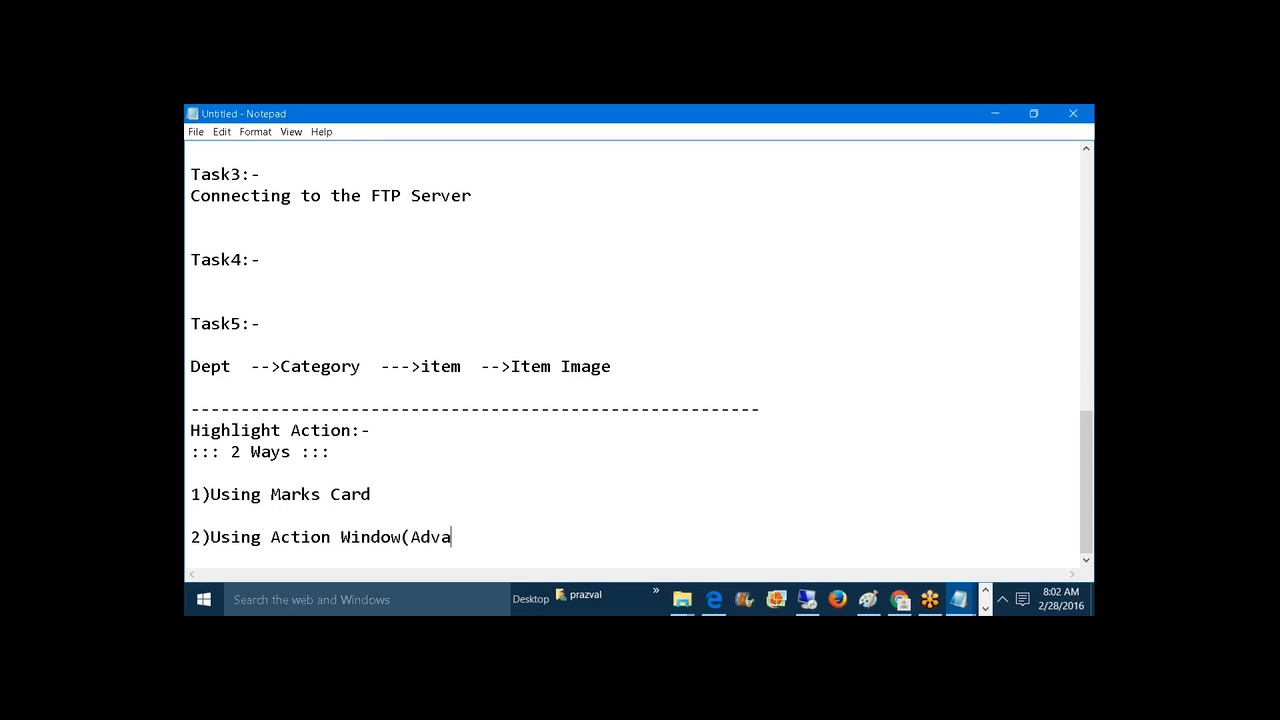
pyautogui.write('nced Highli')
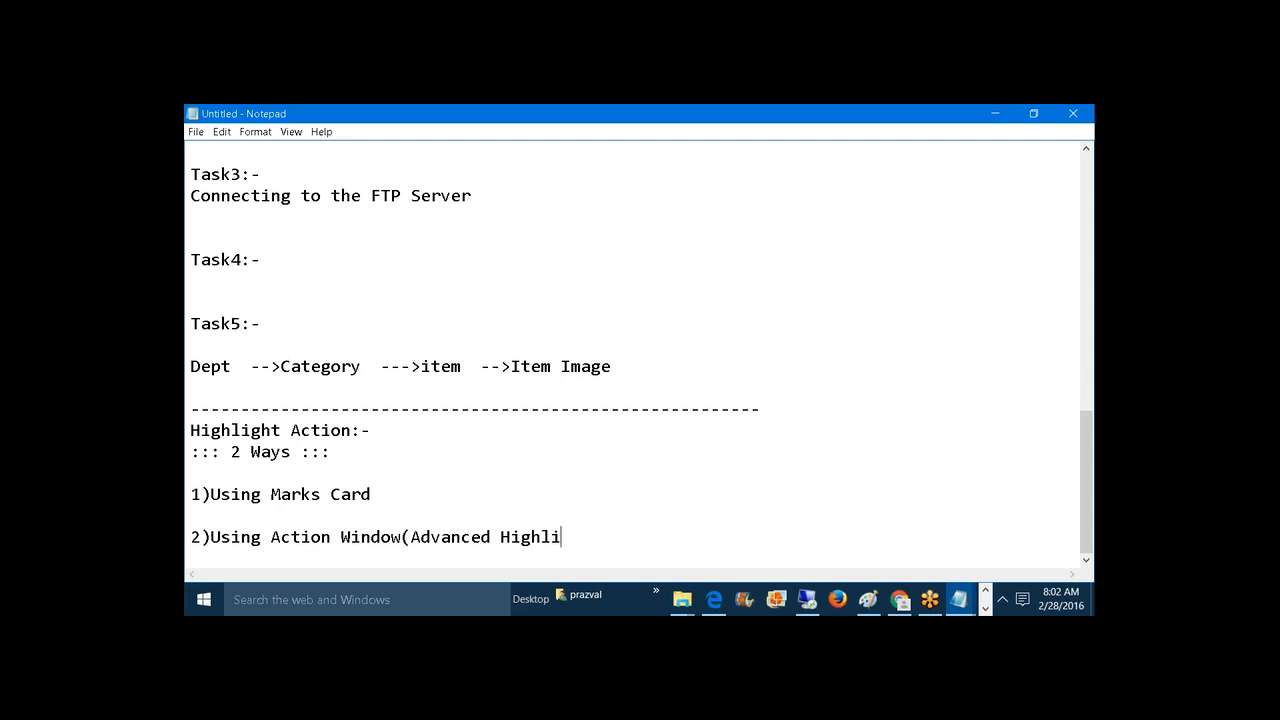
pyautogui.write('ghting)')
# - Switch back to Tableau, clear the mark selection on the Item sheet, and add a new worksheet
pyautogui.click(985, 608)
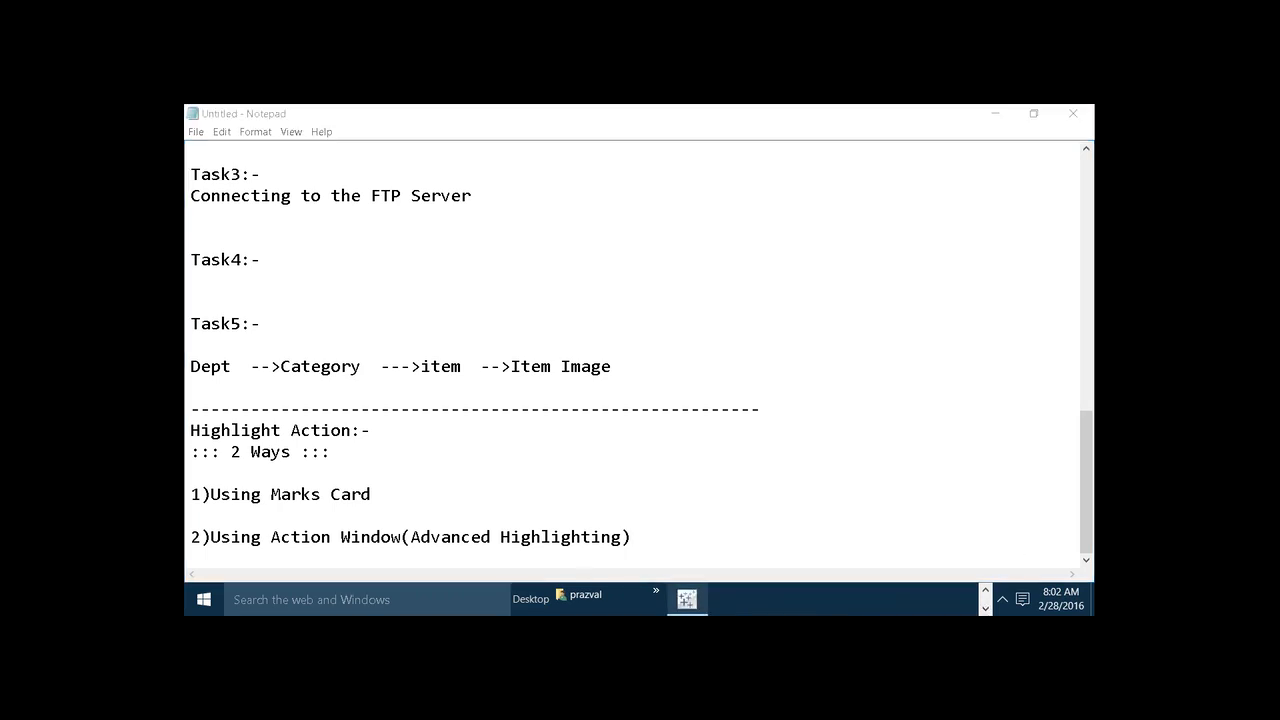
pyautogui.click(686, 598)
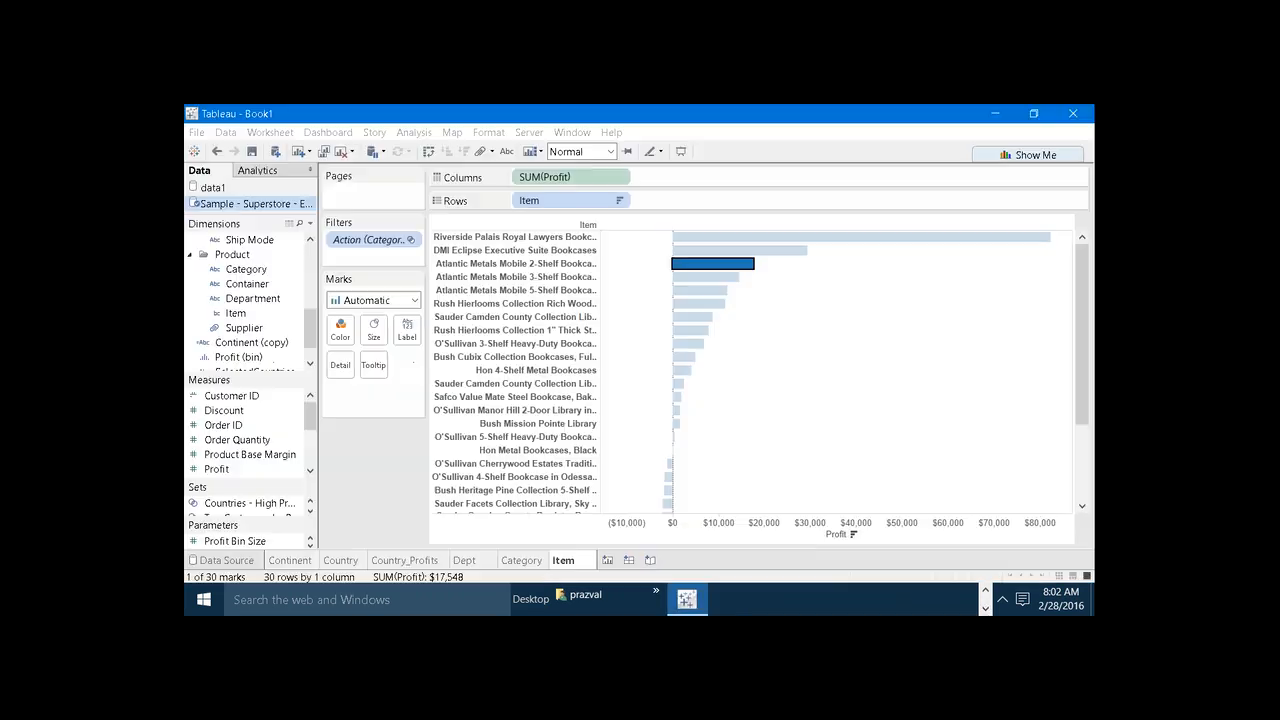
pyautogui.click(377, 537)
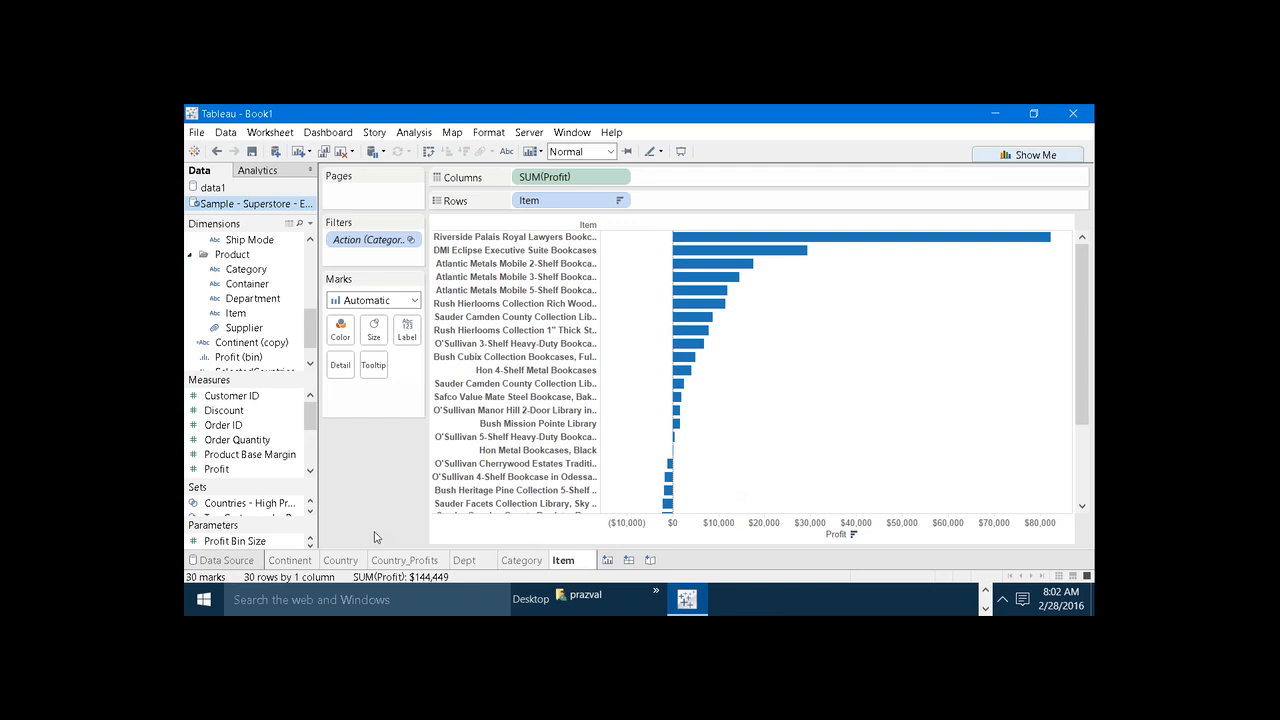
pyautogui.click(607, 561)
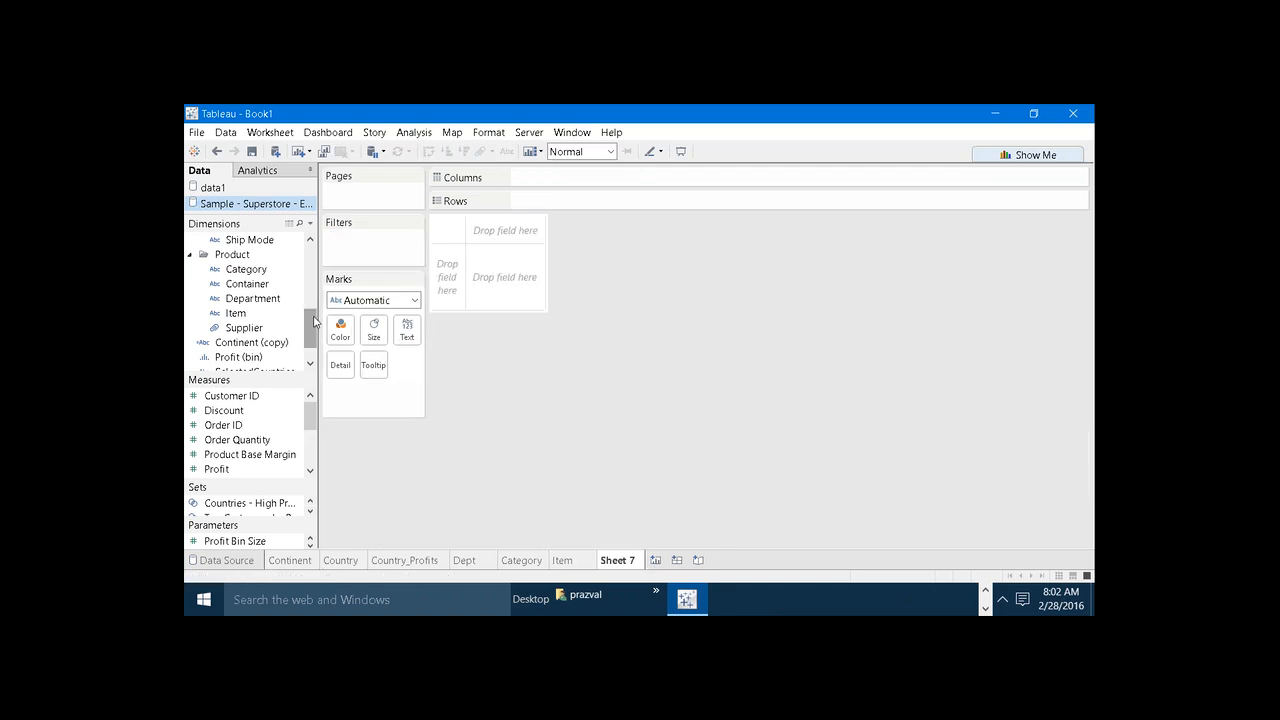
# - Build a bar chart with Continent on Rows and SUM(Profit) on Columns, sorted in descending order of profit
pyautogui.moveTo(310, 318); pyautogui.dragTo(545, 201)
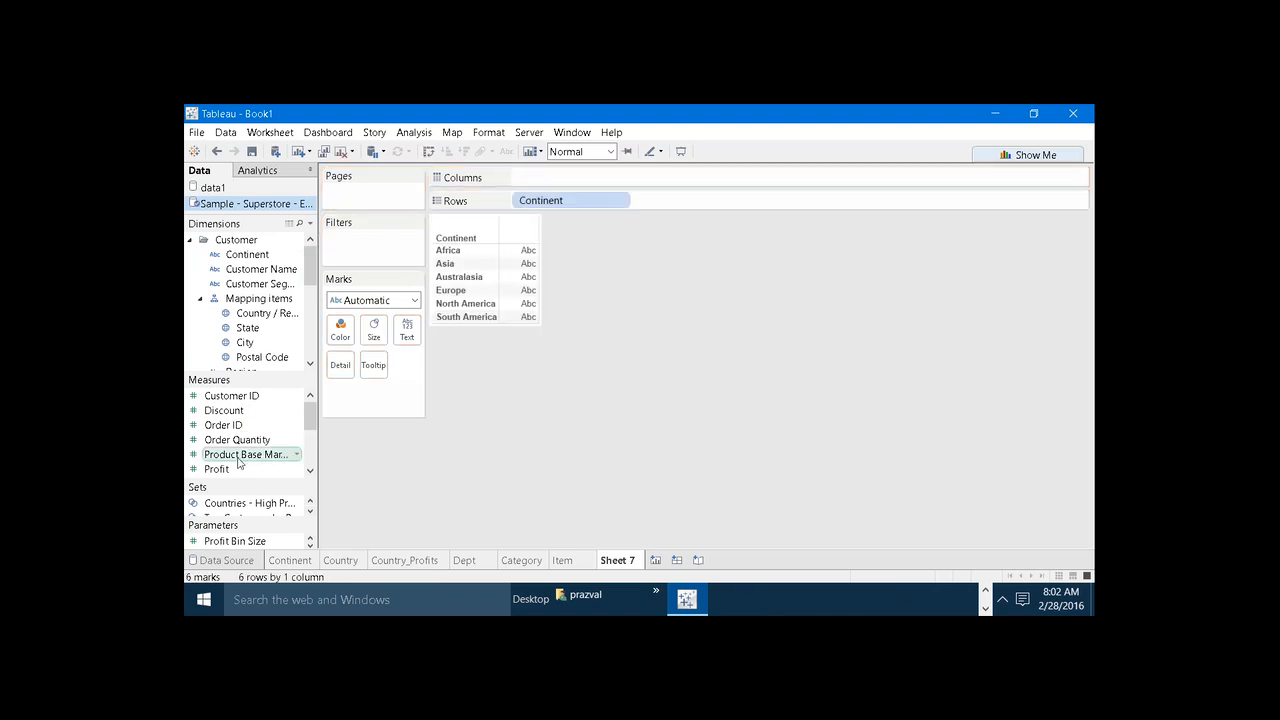
pyautogui.moveTo(216, 469); pyautogui.dragTo(542, 264)
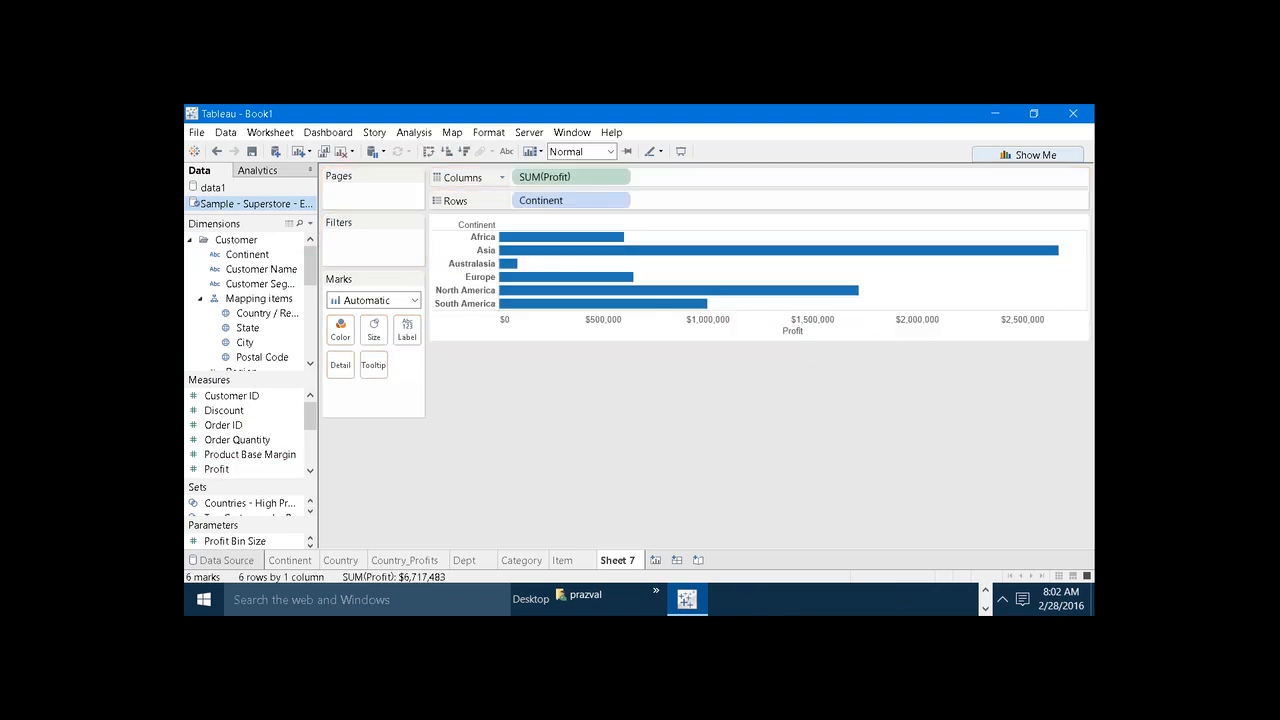
pyautogui.click(465, 152)
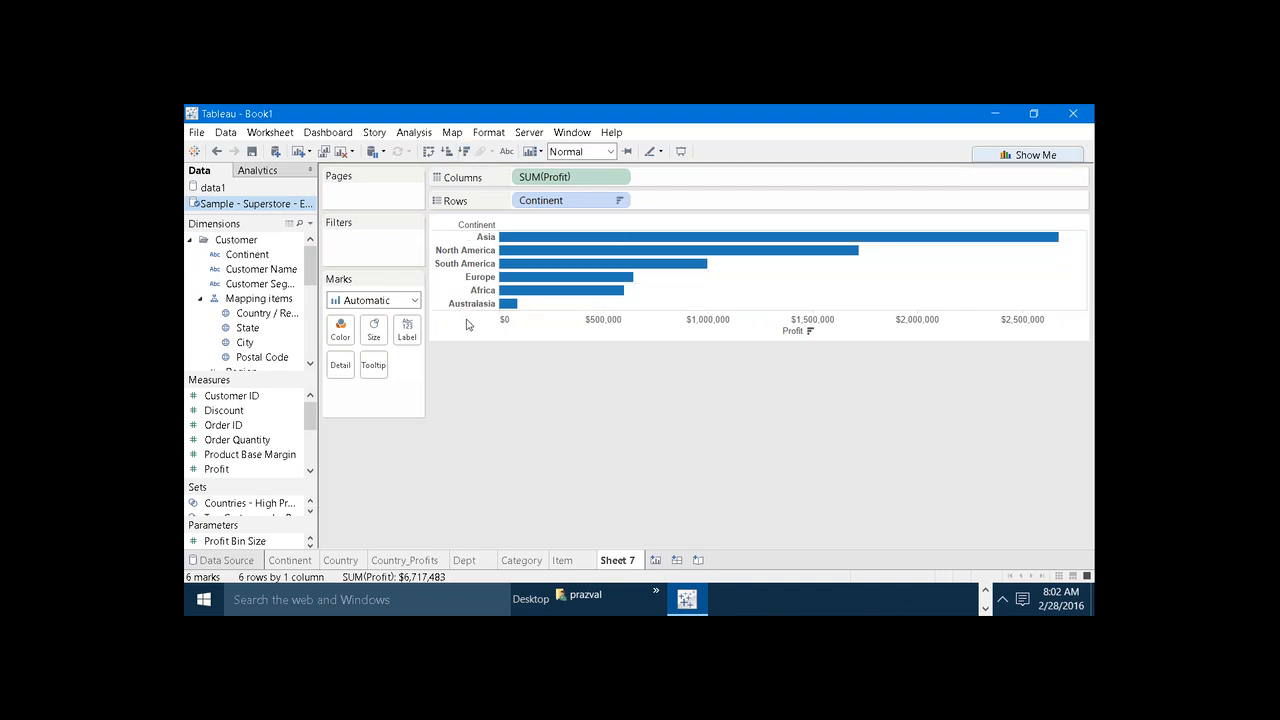
# - Color the bars by SUM(Profit) and enlarge the Continent rows so that all six bars fit the view
pyautogui.moveTo(446, 311); pyautogui.dragTo(443, 363)
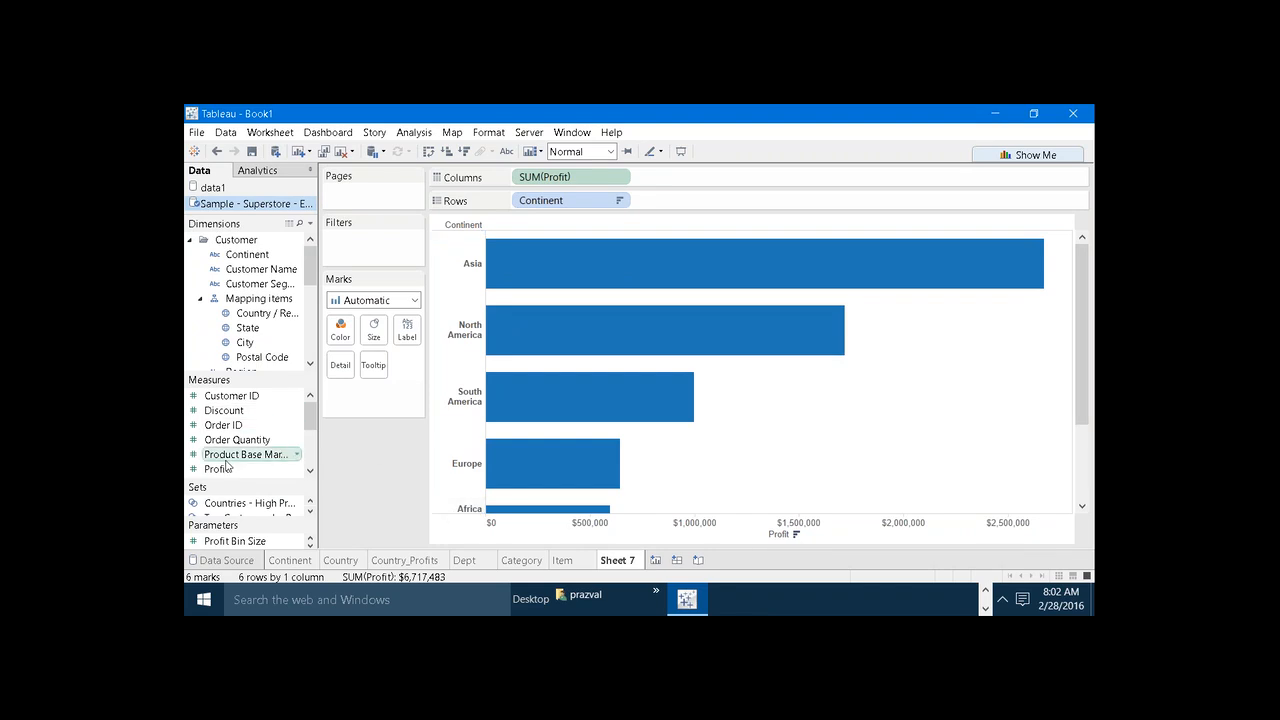
pyautogui.moveTo(216, 469); pyautogui.dragTo(341, 340)
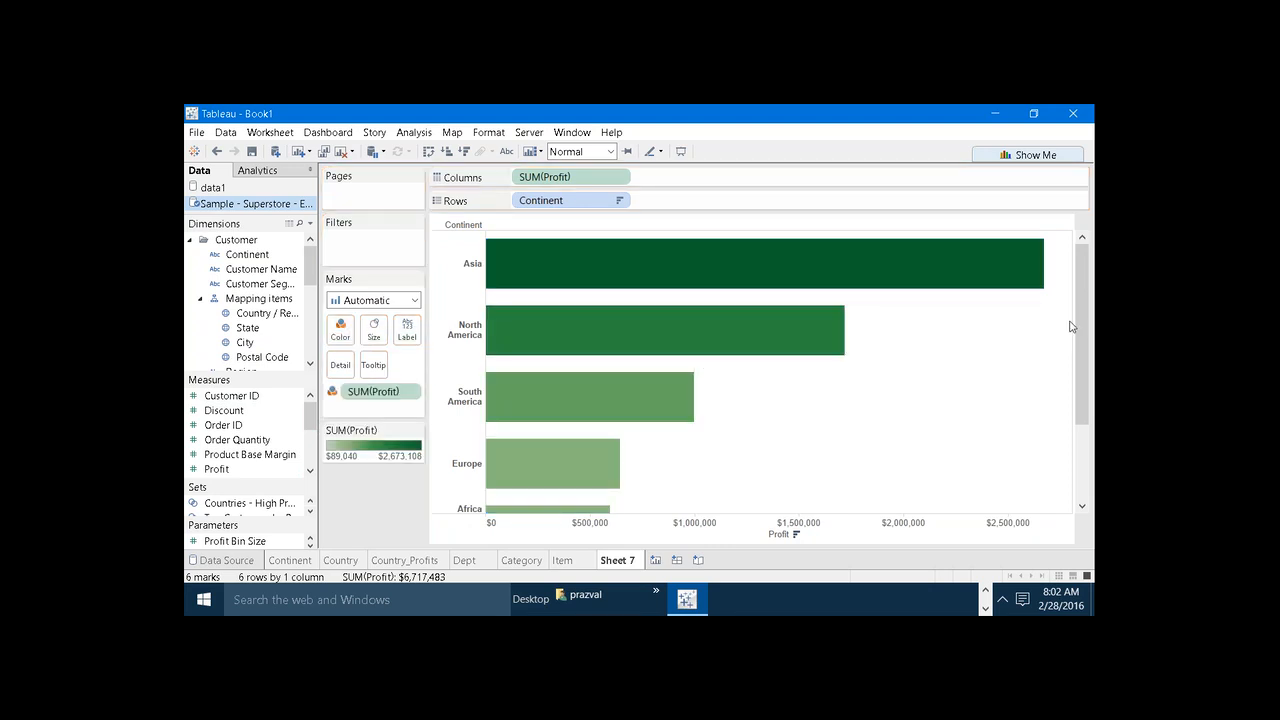
pyautogui.scroll(-1, 1093, 408)
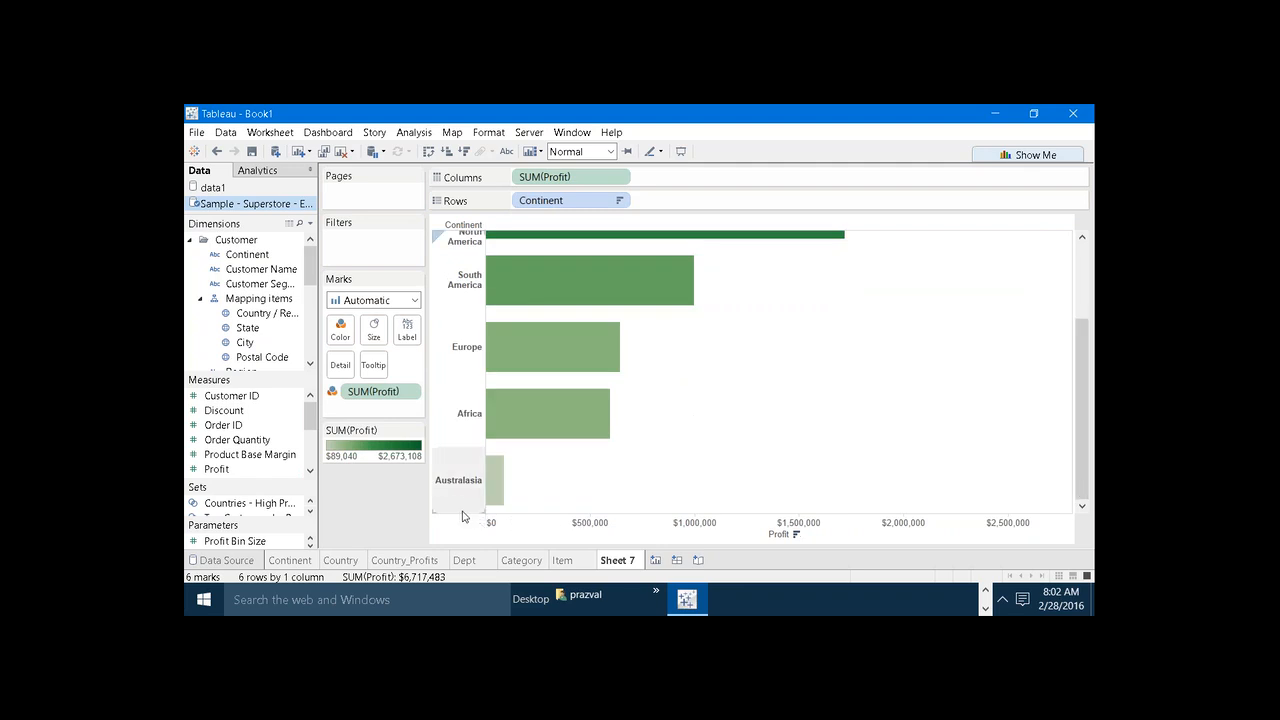
pyautogui.moveTo(461, 513); pyautogui.dragTo(461, 446)
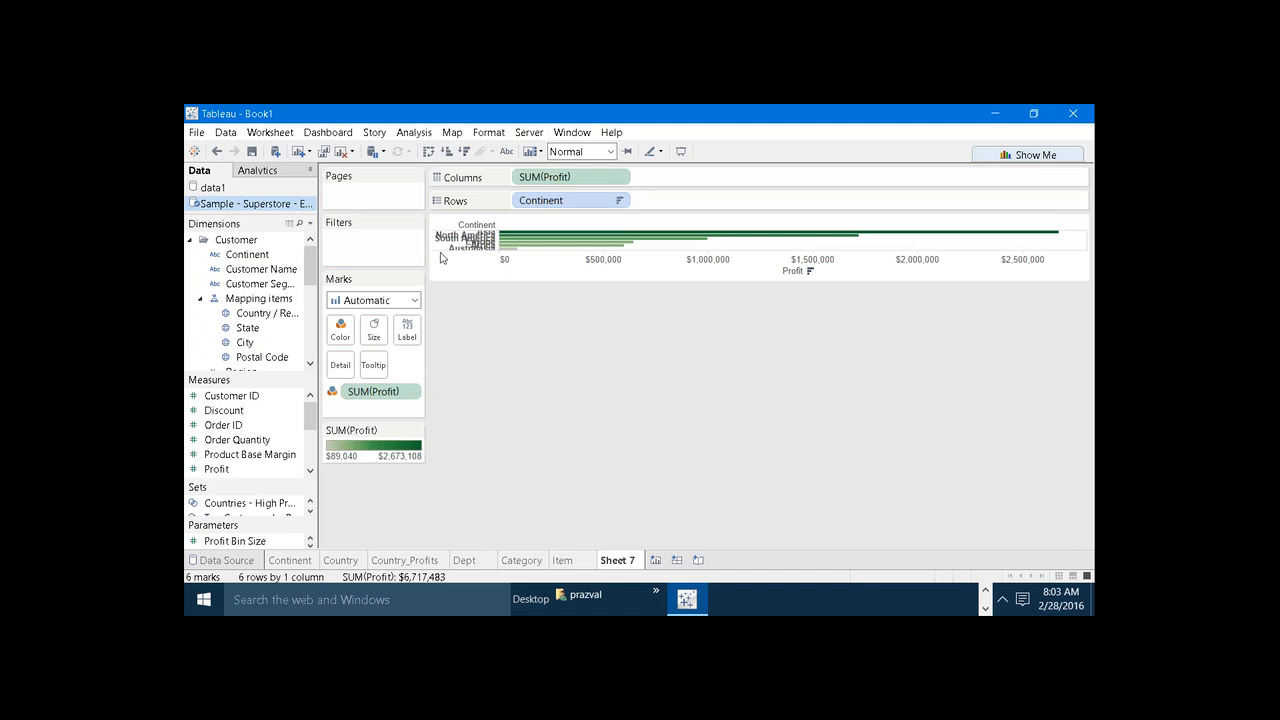
pyautogui.moveTo(441, 251); pyautogui.dragTo(441, 294)
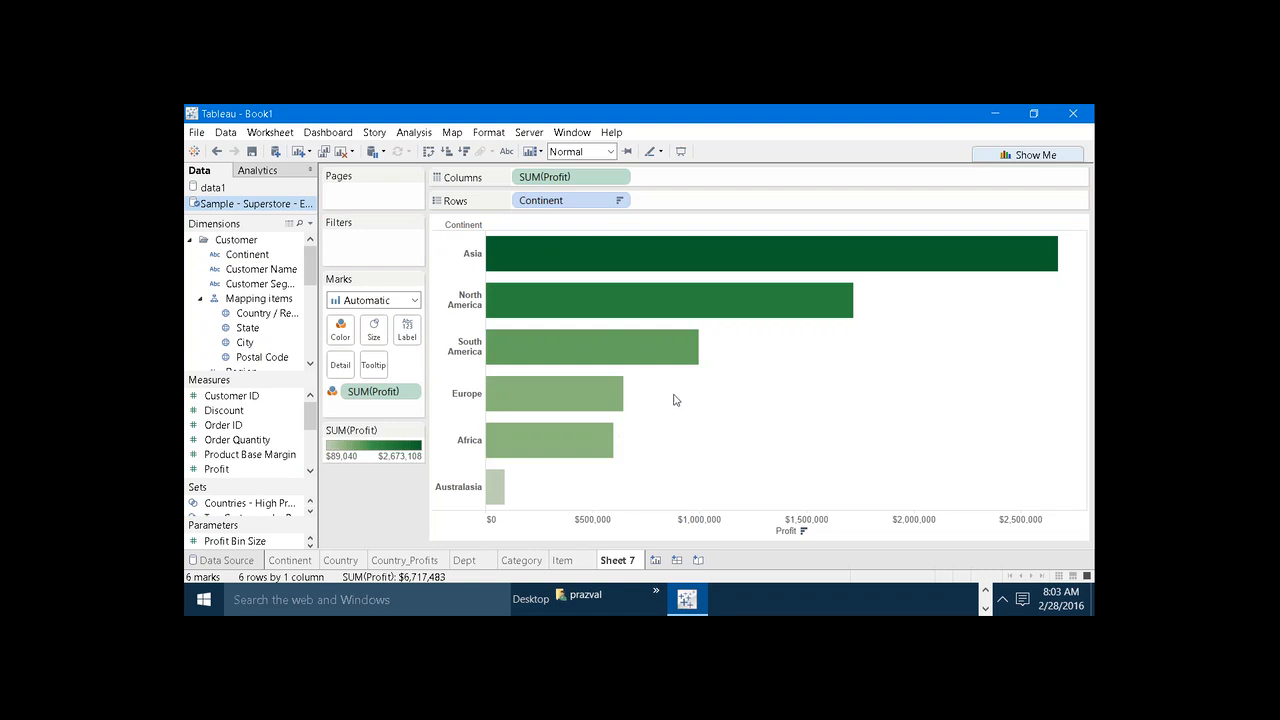
# - Try selecting Asia's profit bar, and return from the Country sheet to Sheet 7
pyautogui.moveTo(539, 393)
pyautogui.click(415, 432)
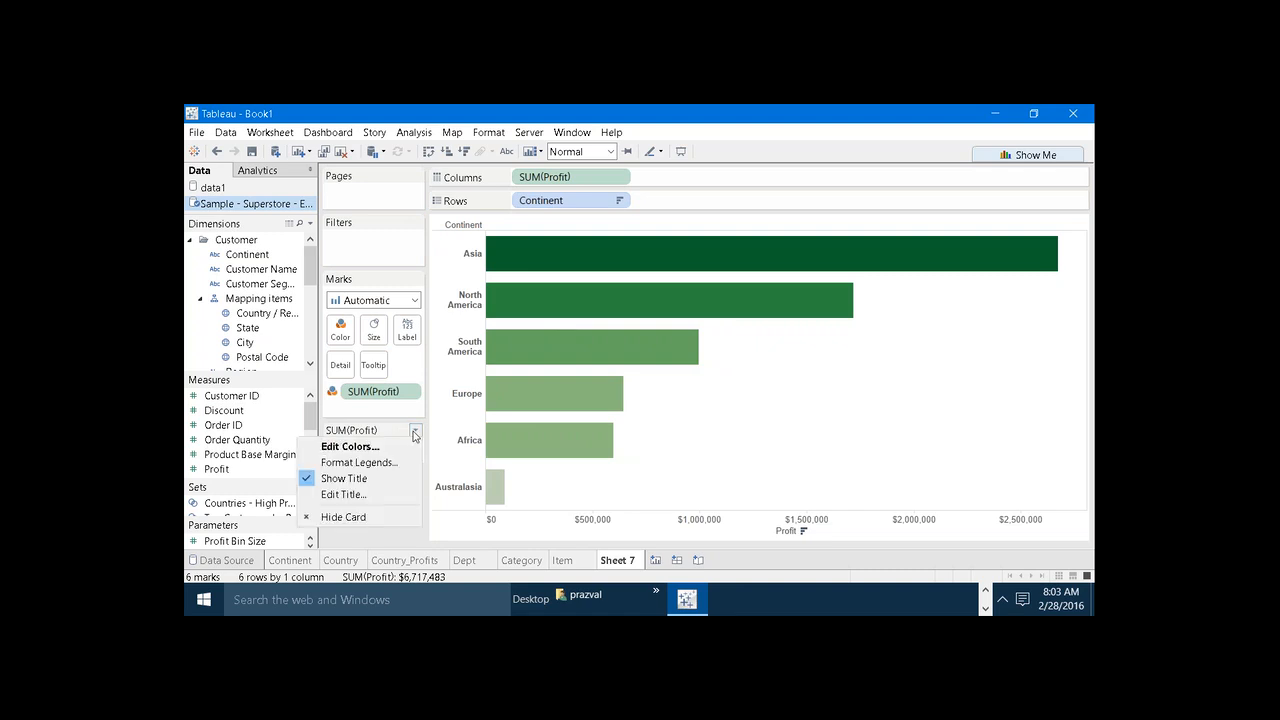
pyautogui.click(394, 532)
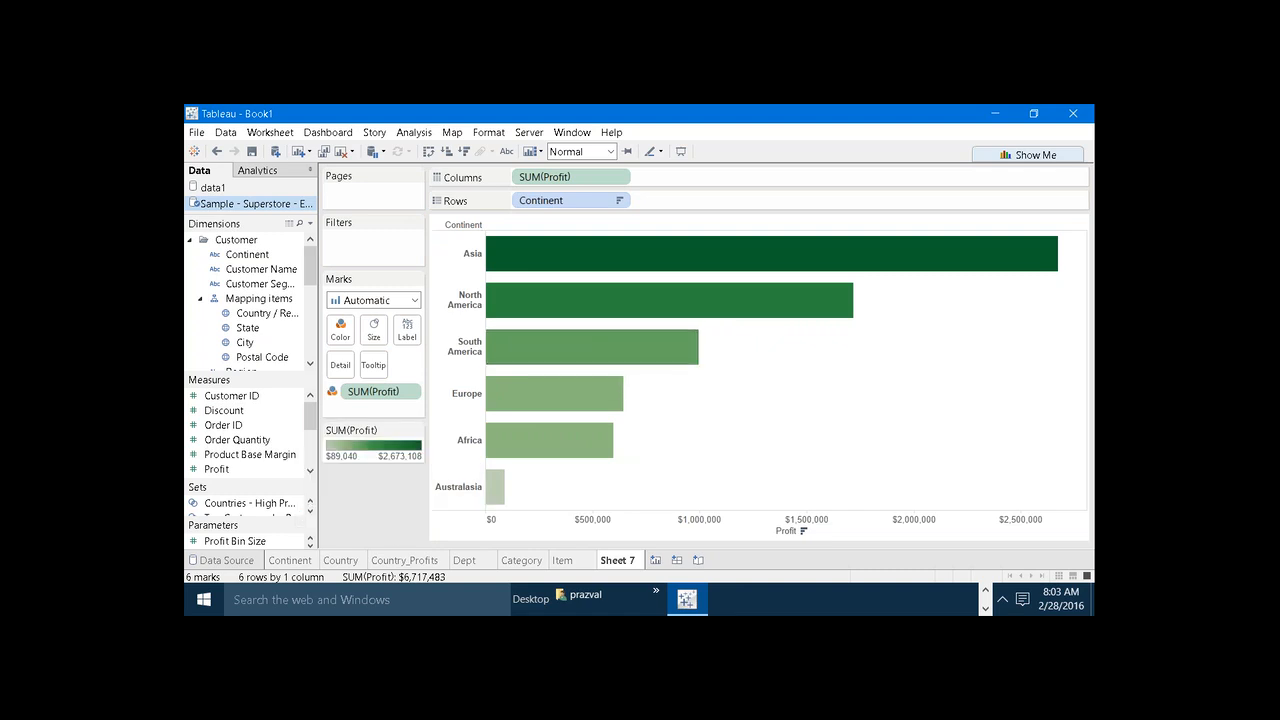
pyautogui.click(630, 250)
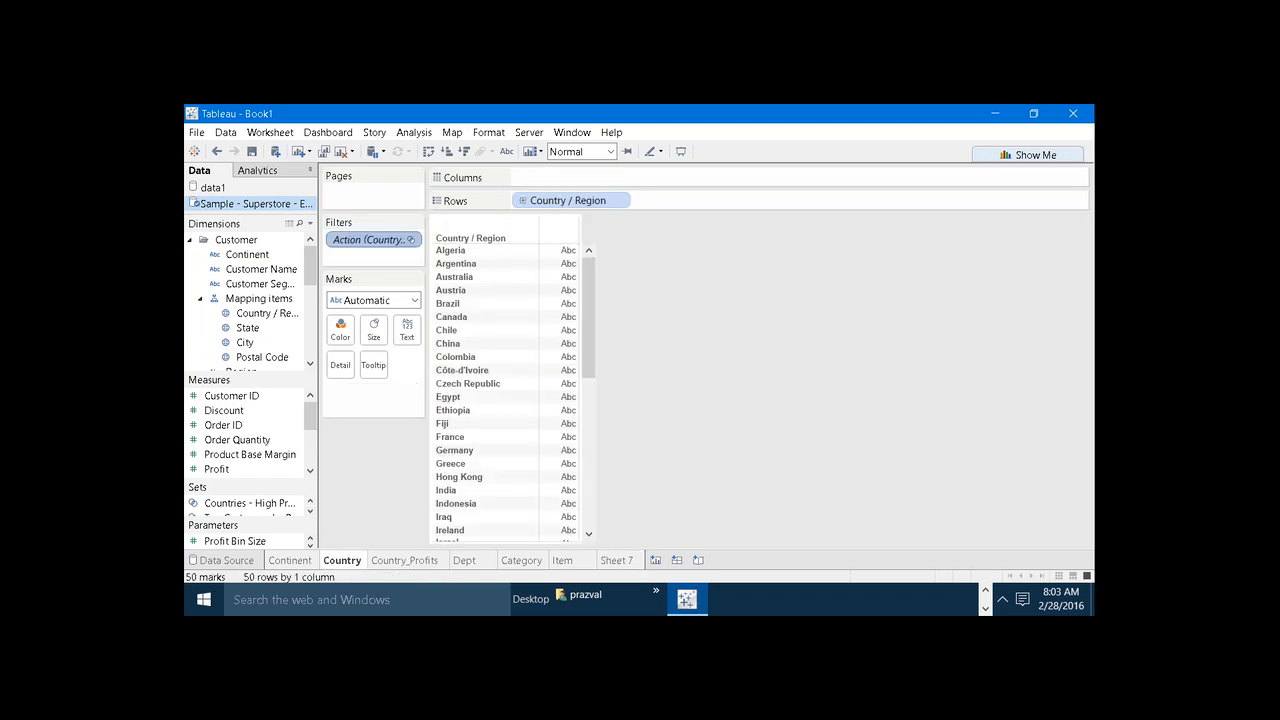
pyautogui.click(633, 562)
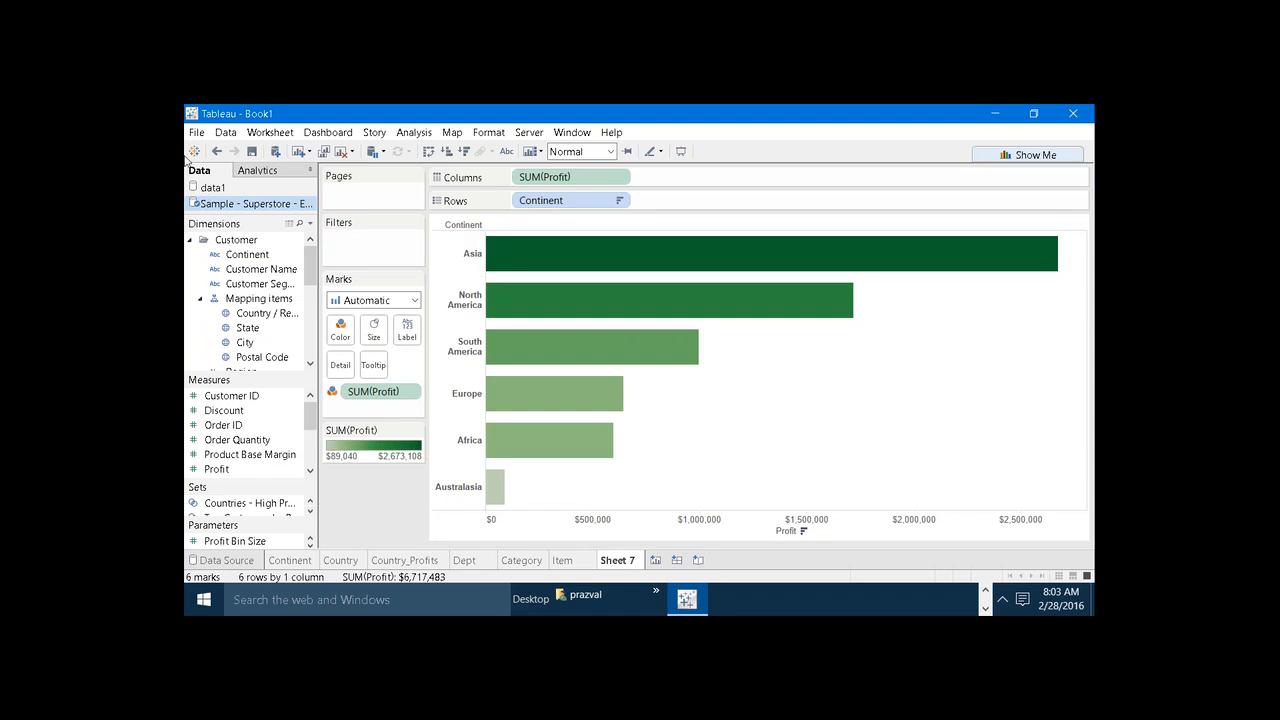
# - Create a new workbook, maximize its window, and connect it to the saved Sample - Superstore data source
pyautogui.click(197, 132)
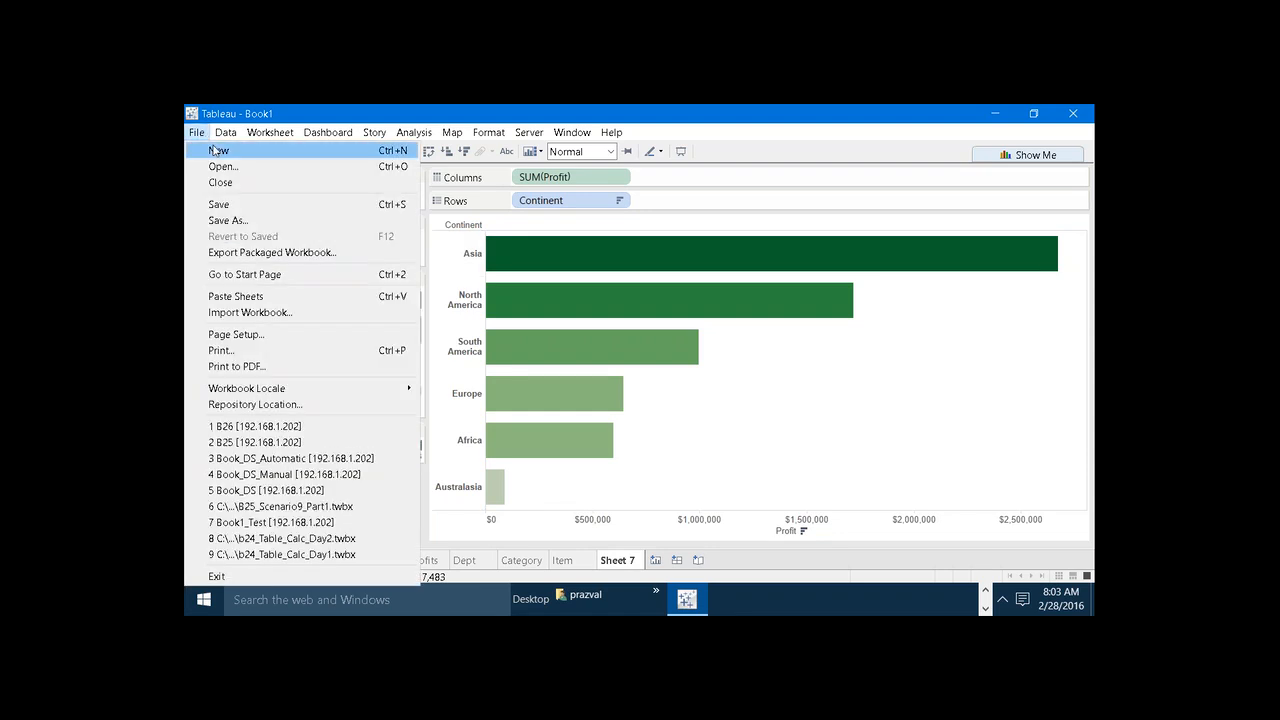
pyautogui.click(214, 150)
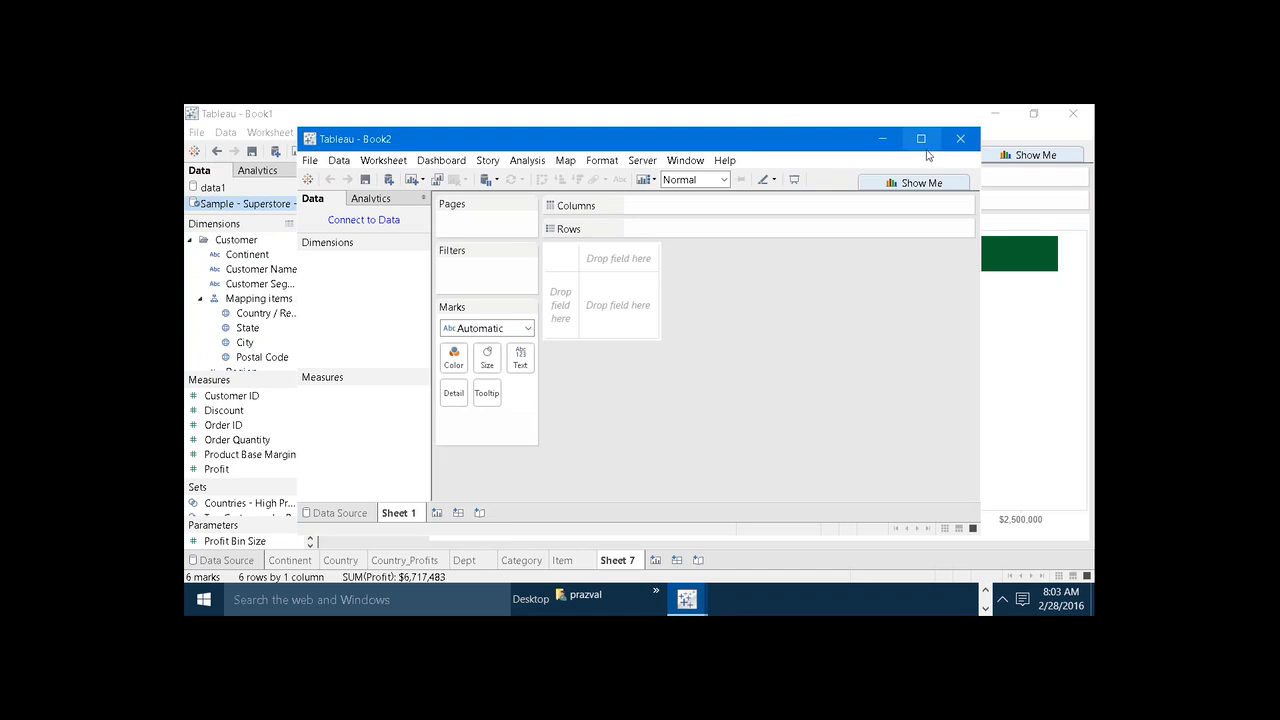
pyautogui.click(921, 139)
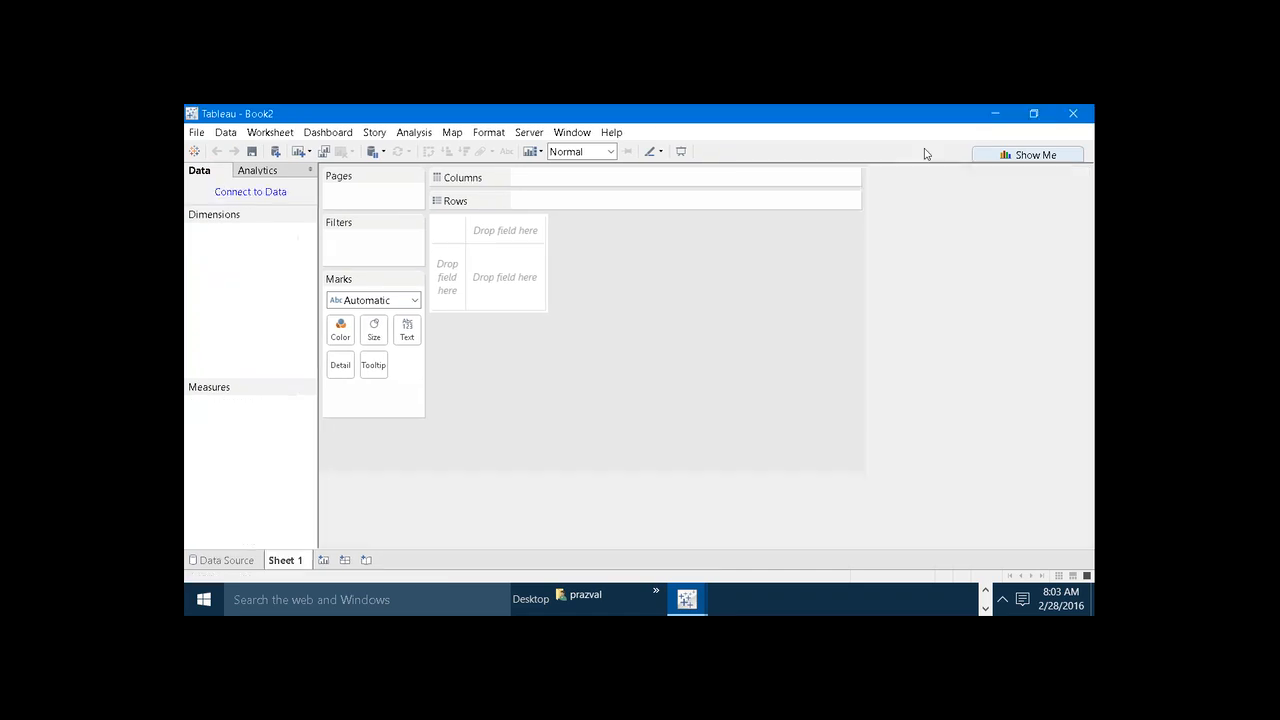
pyautogui.click(192, 155)
pyautogui.click(253, 565)
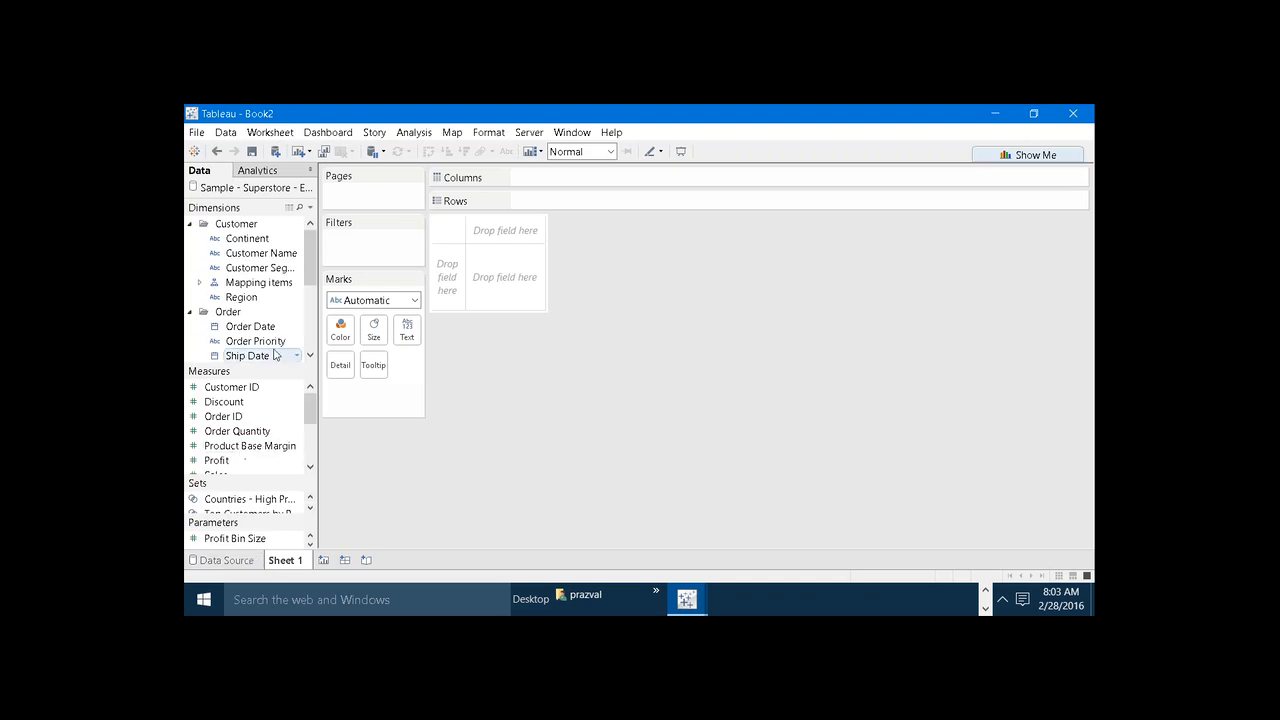
# - Build a bar chart of SUM(Profit) by Continent colored by Continent, sorted in descending order of profit, with taller rows
pyautogui.moveTo(231, 245); pyautogui.dragTo(542, 198)
pyautogui.moveTo(216, 460); pyautogui.dragTo(596, 178)
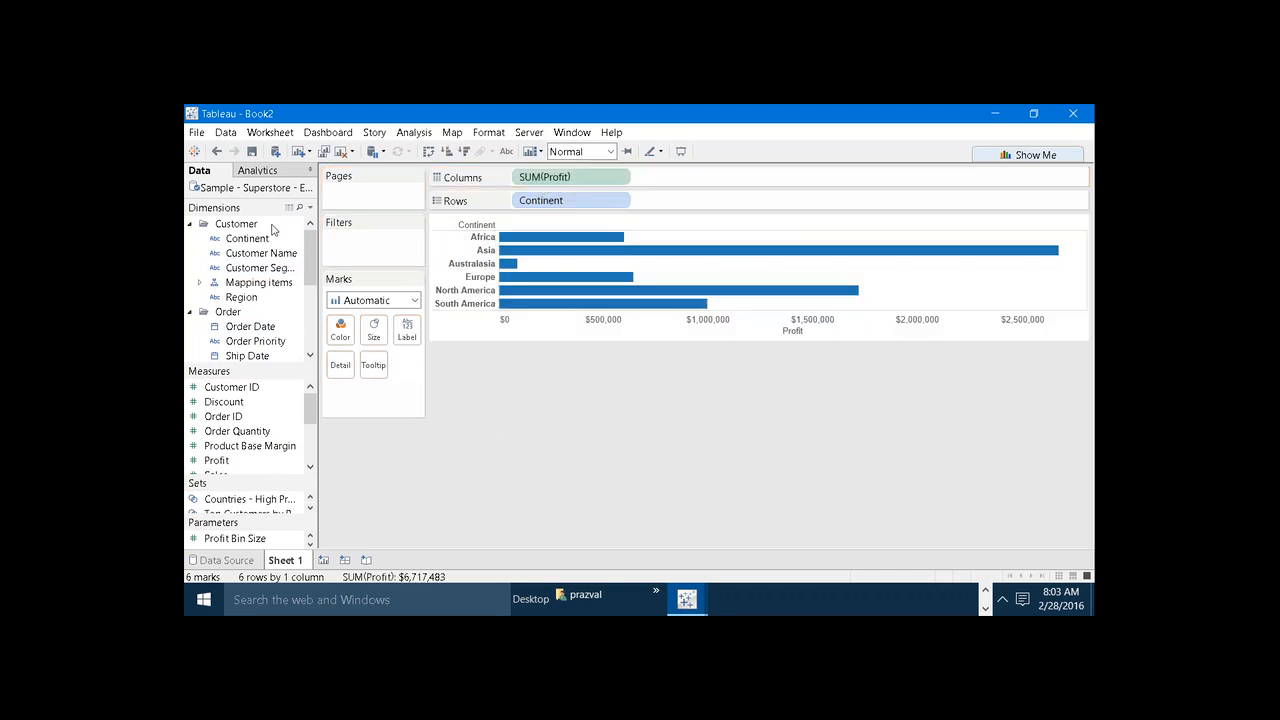
pyautogui.moveTo(245, 238); pyautogui.dragTo(340, 328)
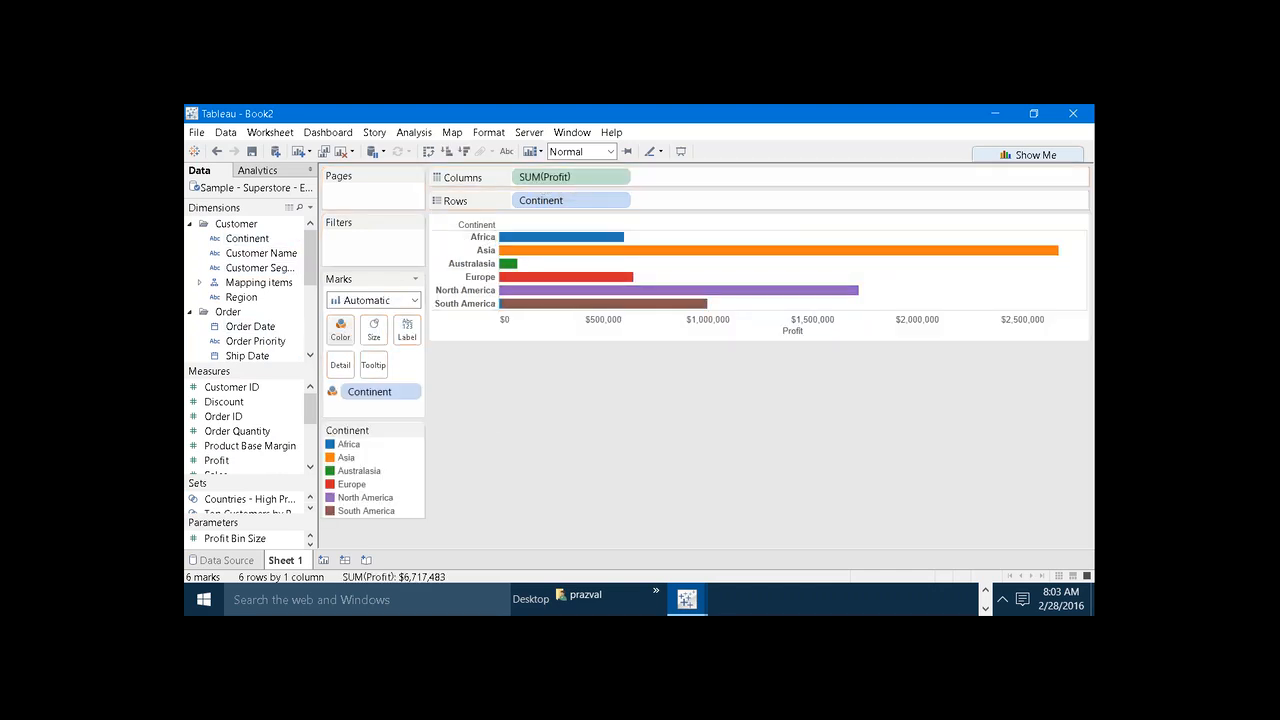
pyautogui.click(463, 151)
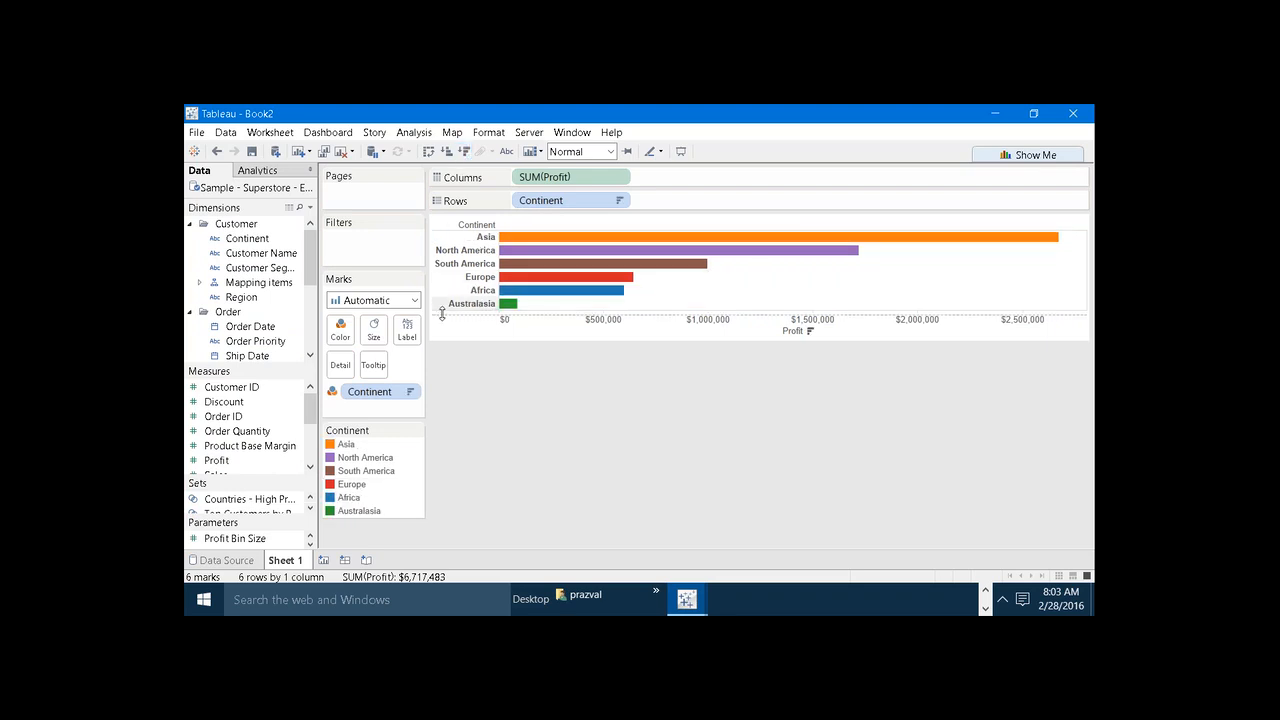
pyautogui.moveTo(442, 328); pyautogui.dragTo(442, 448)
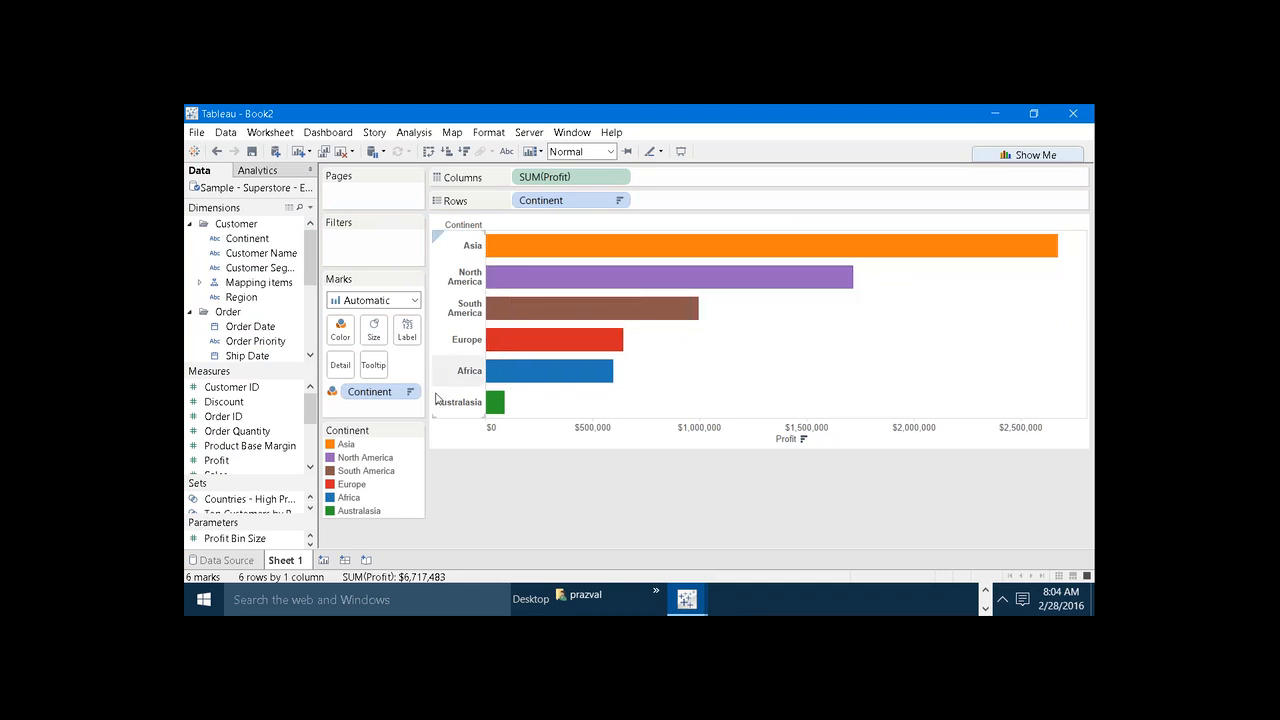
# - Highlight Asia in the Continent color legend and assign the highlight colors to the palette
pyautogui.click(347, 445)
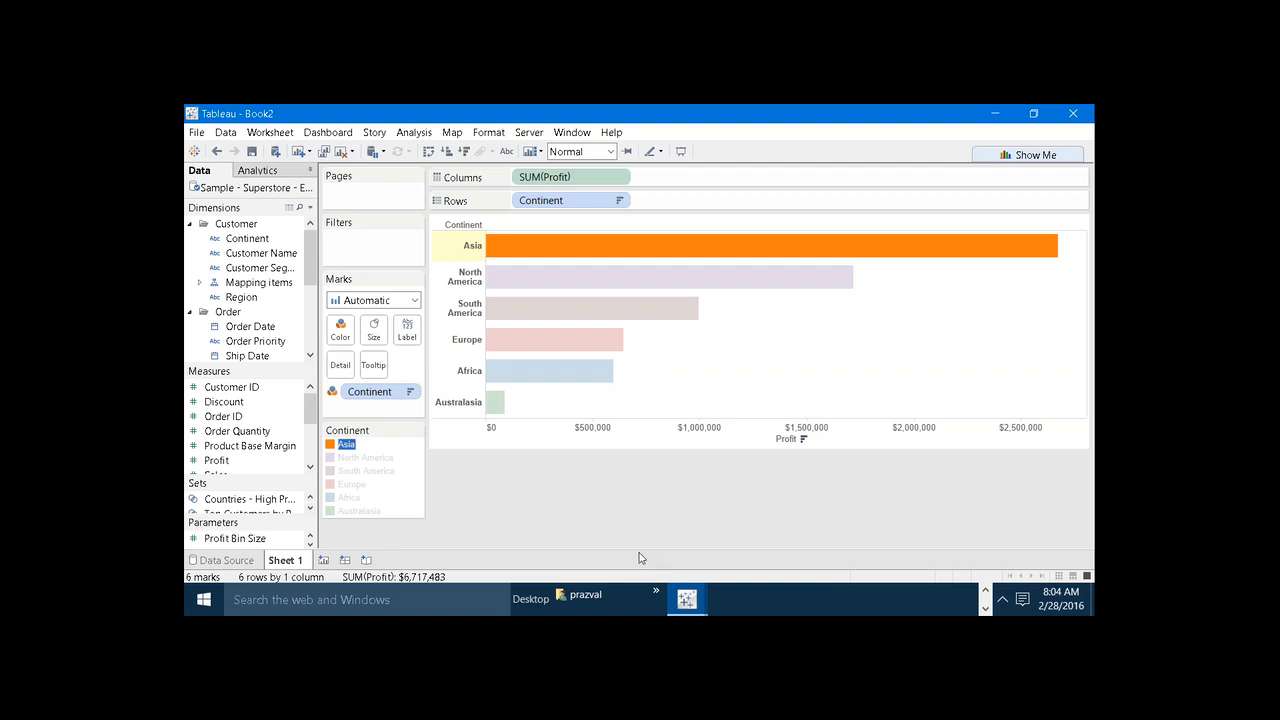
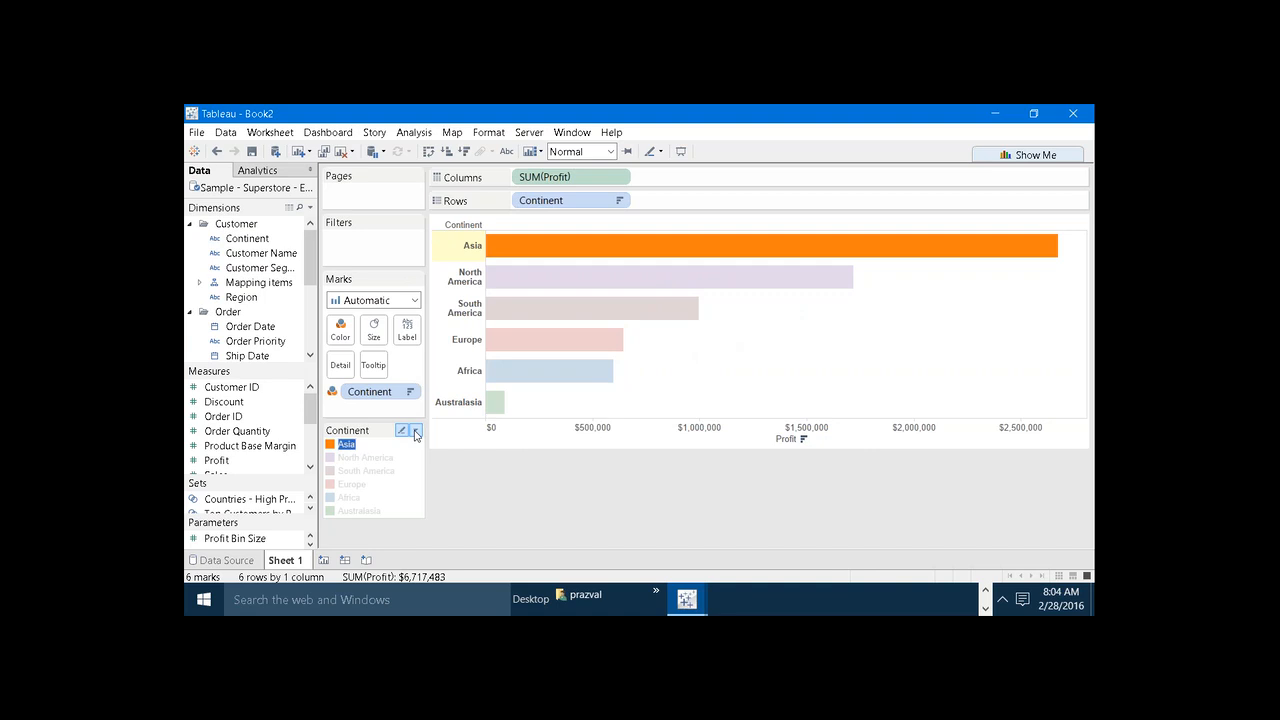
pyautogui.click(416, 431)
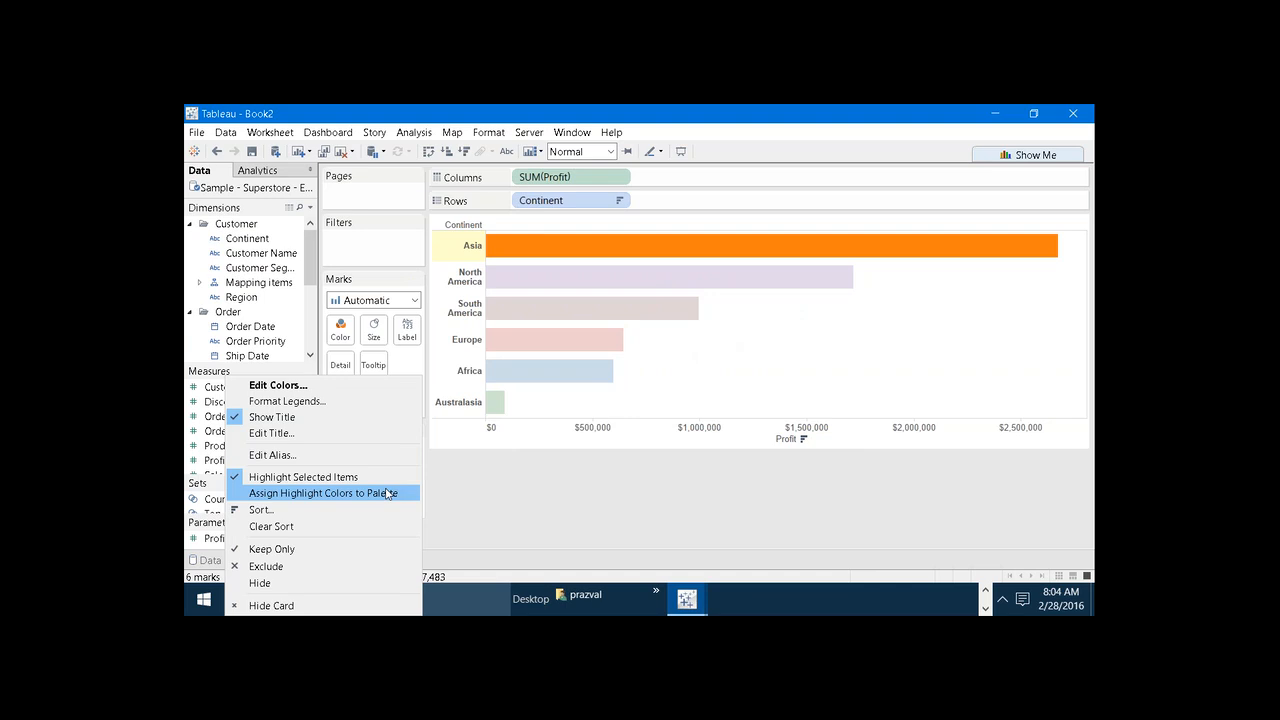
pyautogui.click(387, 493)
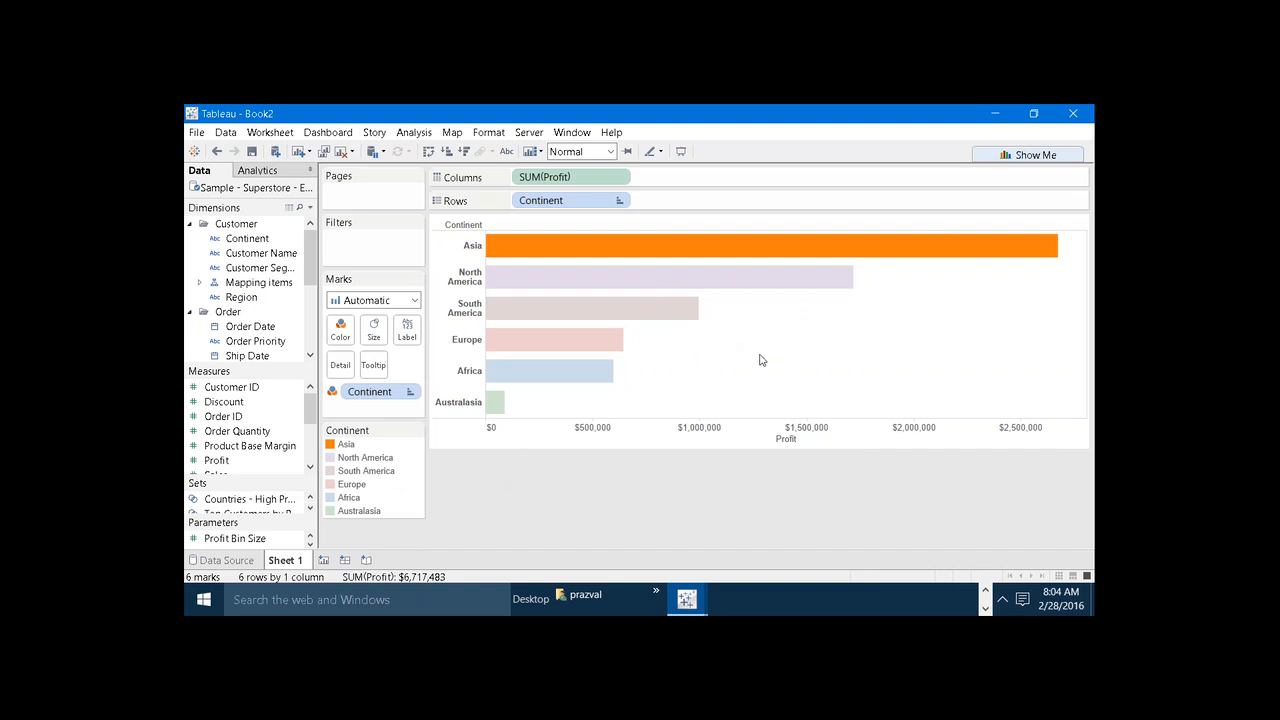
# - Test selecting the North America, South America, Europe and Africa bars one after another, and clear the selection
pyautogui.click(738, 282)
pyautogui.click(655, 303)
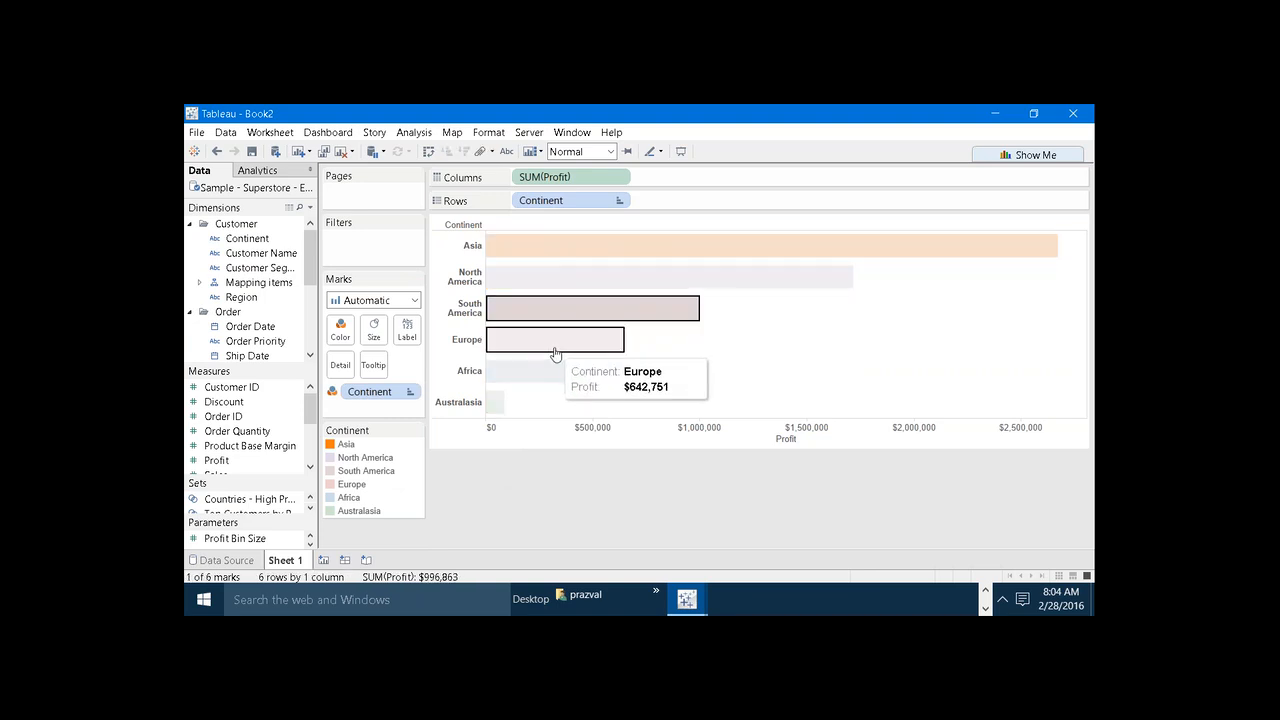
pyautogui.click(560, 341)
pyautogui.click(537, 372)
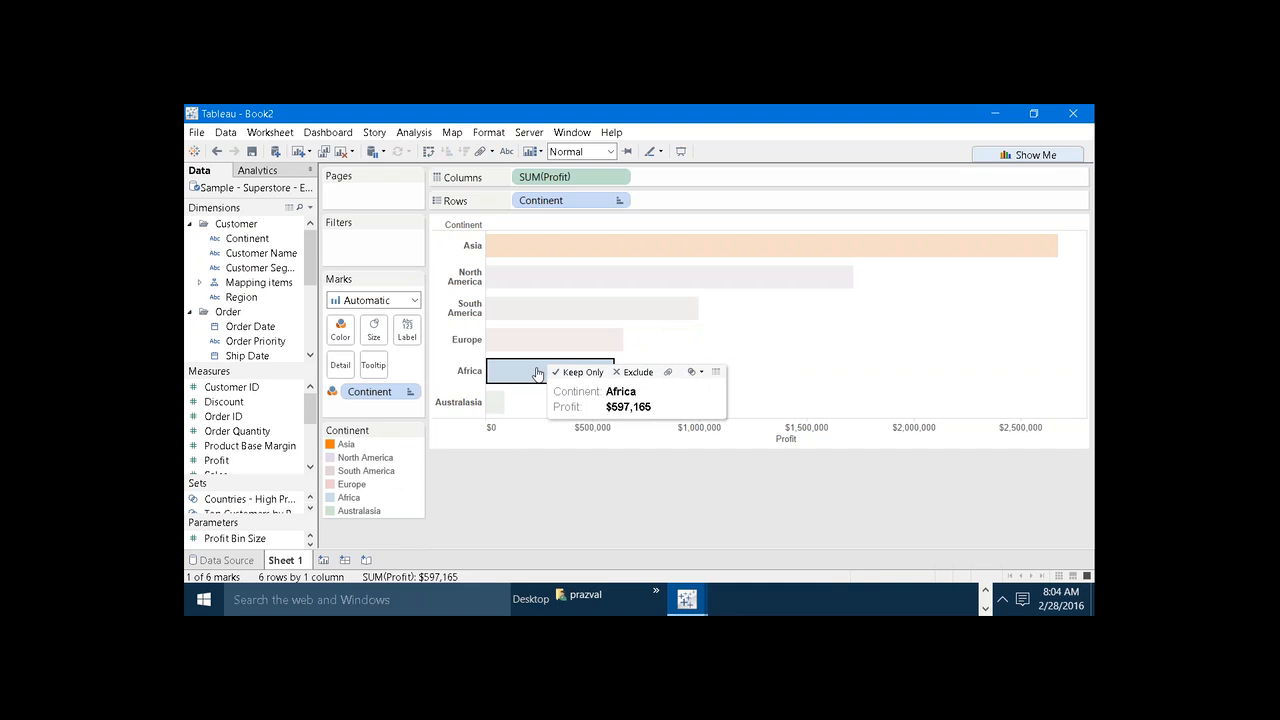
pyautogui.click(730, 365)
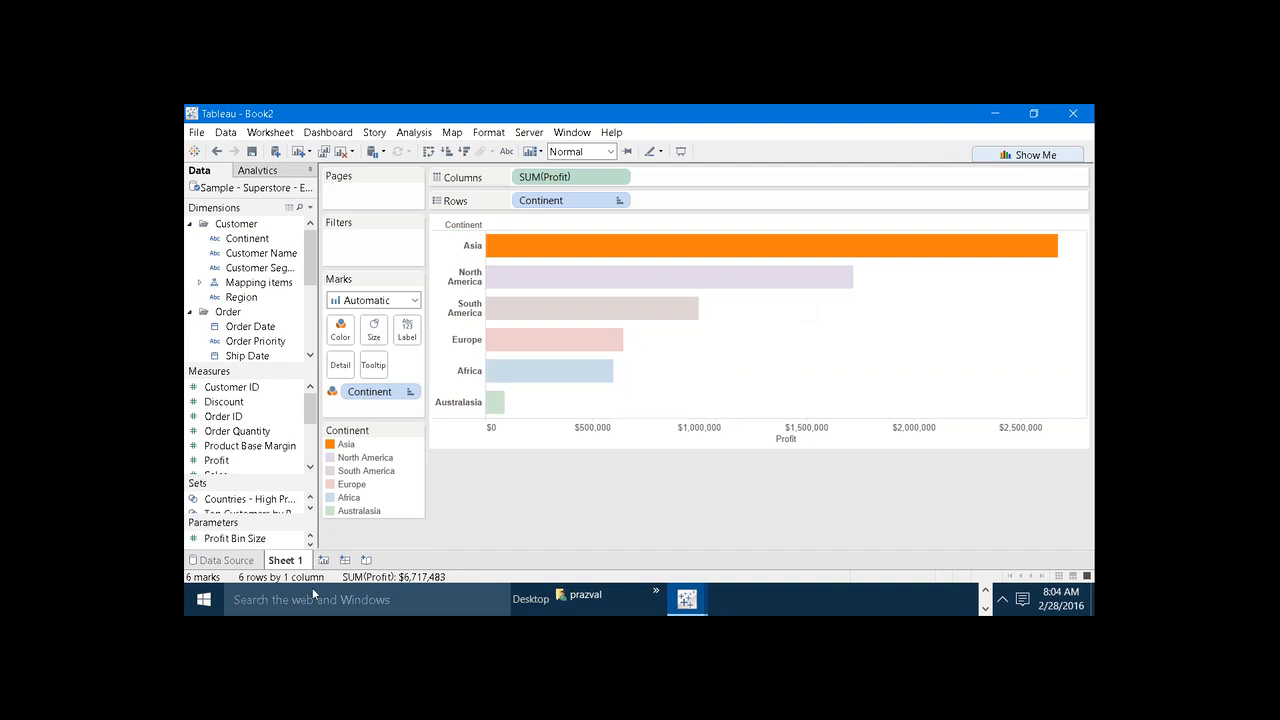
# - On a new worksheet, build a descending bar chart of SUM(Sales) by Continent, colored by Continent, with taller rows
pyautogui.click(323, 561)
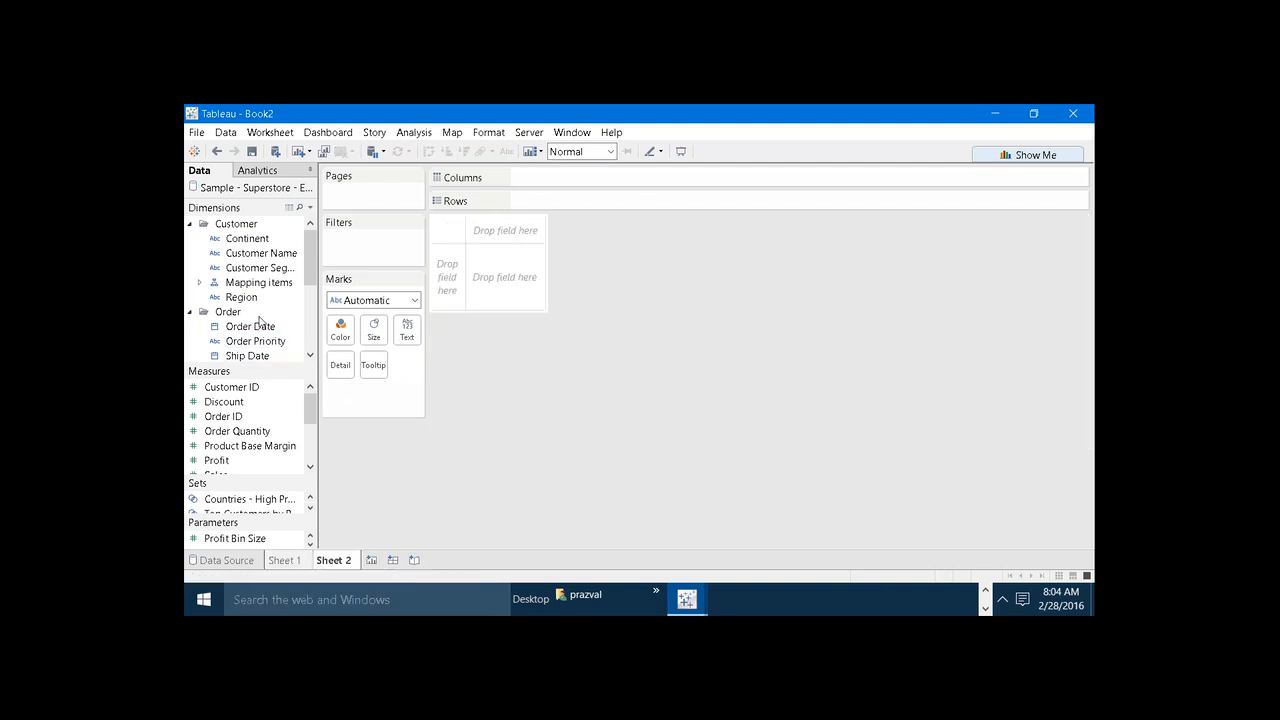
pyautogui.moveTo(246, 246); pyautogui.dragTo(565, 205)
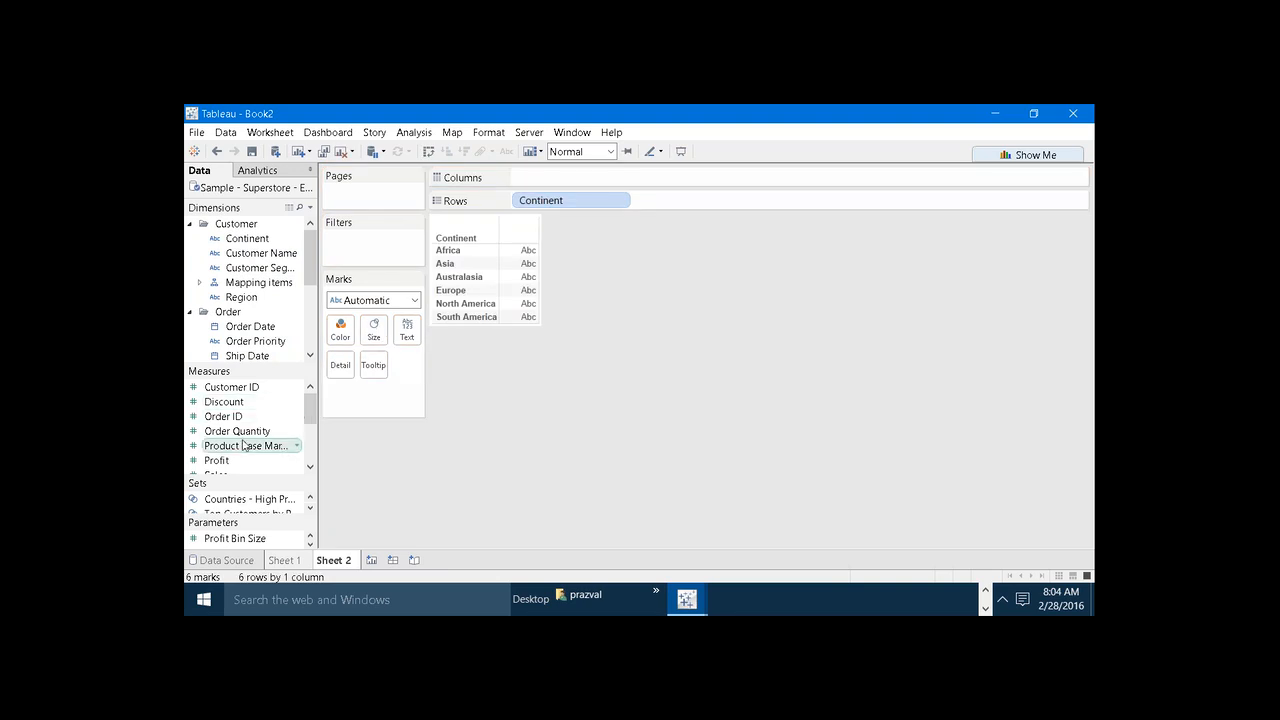
pyautogui.moveTo(225, 474); pyautogui.dragTo(643, 180)
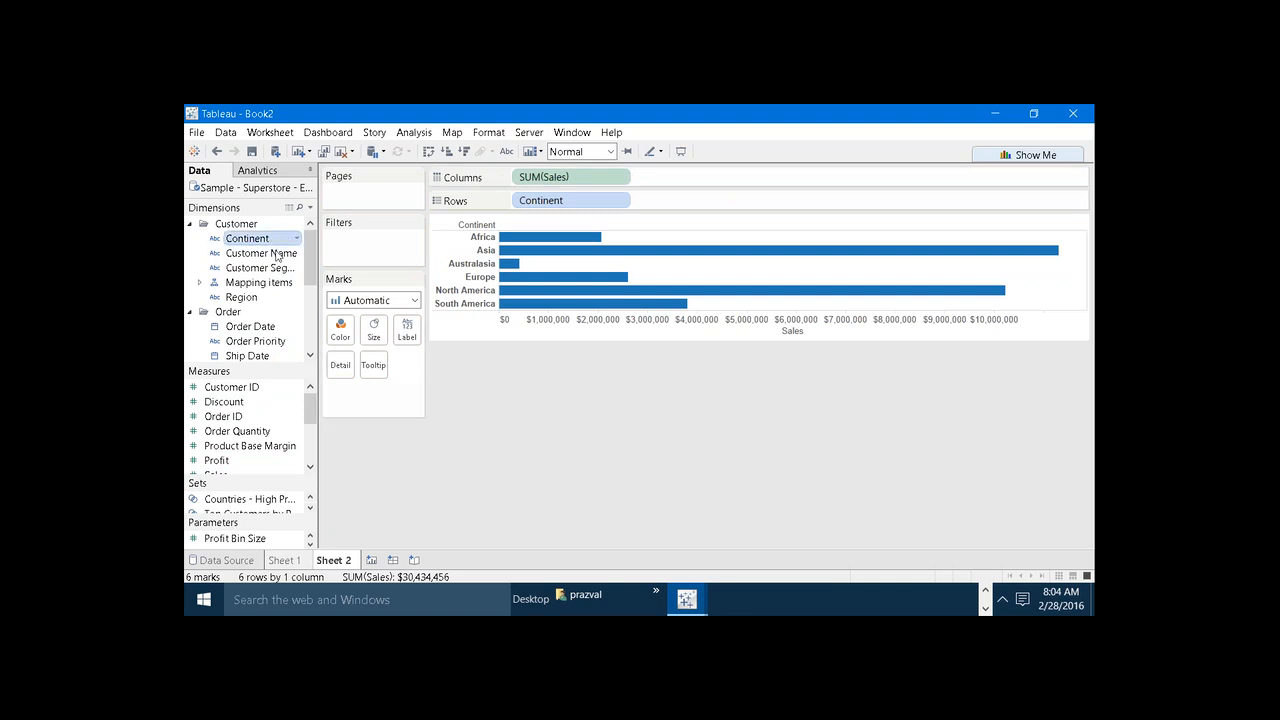
pyautogui.moveTo(262, 240); pyautogui.dragTo(341, 326)
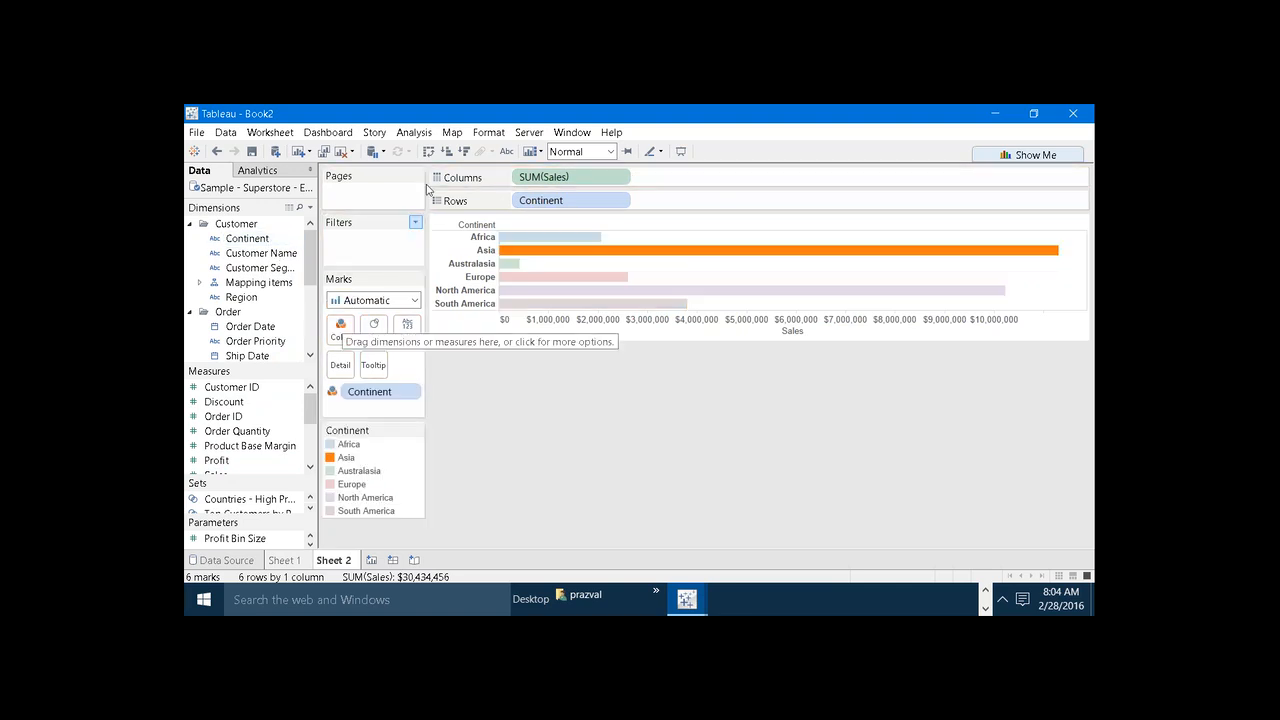
pyautogui.click(464, 151)
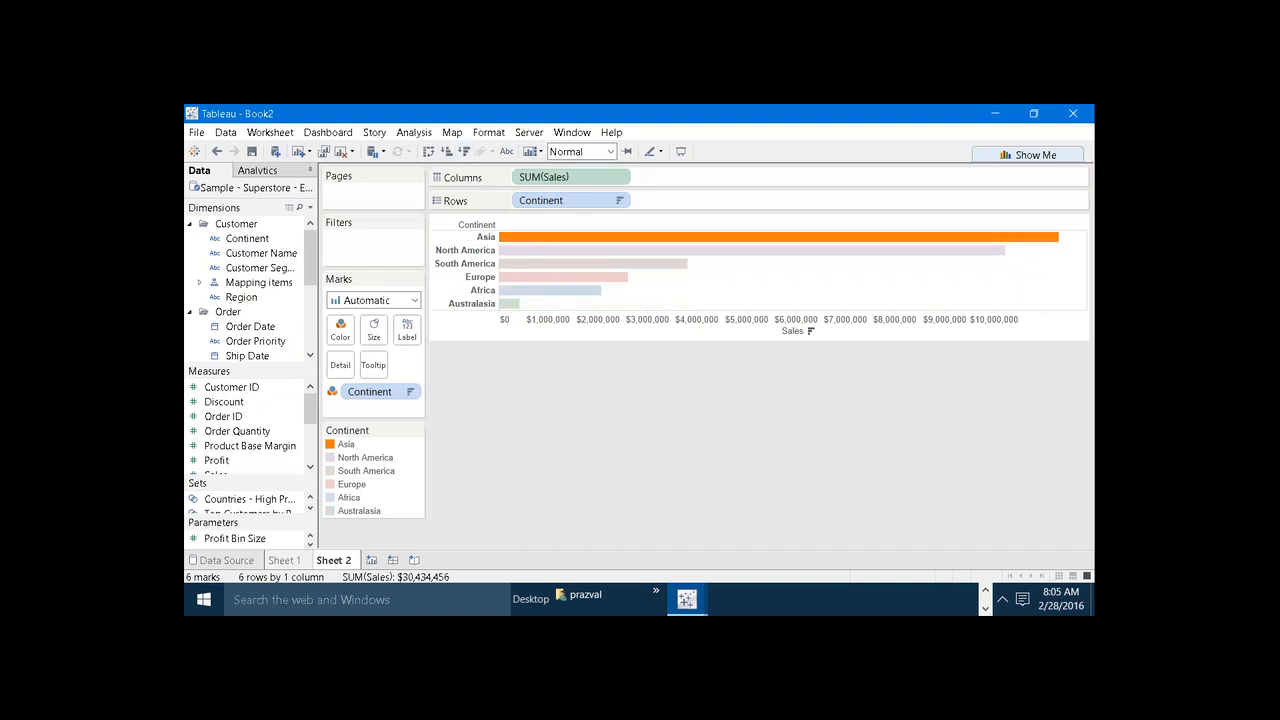
pyautogui.moveTo(447, 309); pyautogui.dragTo(447, 372)
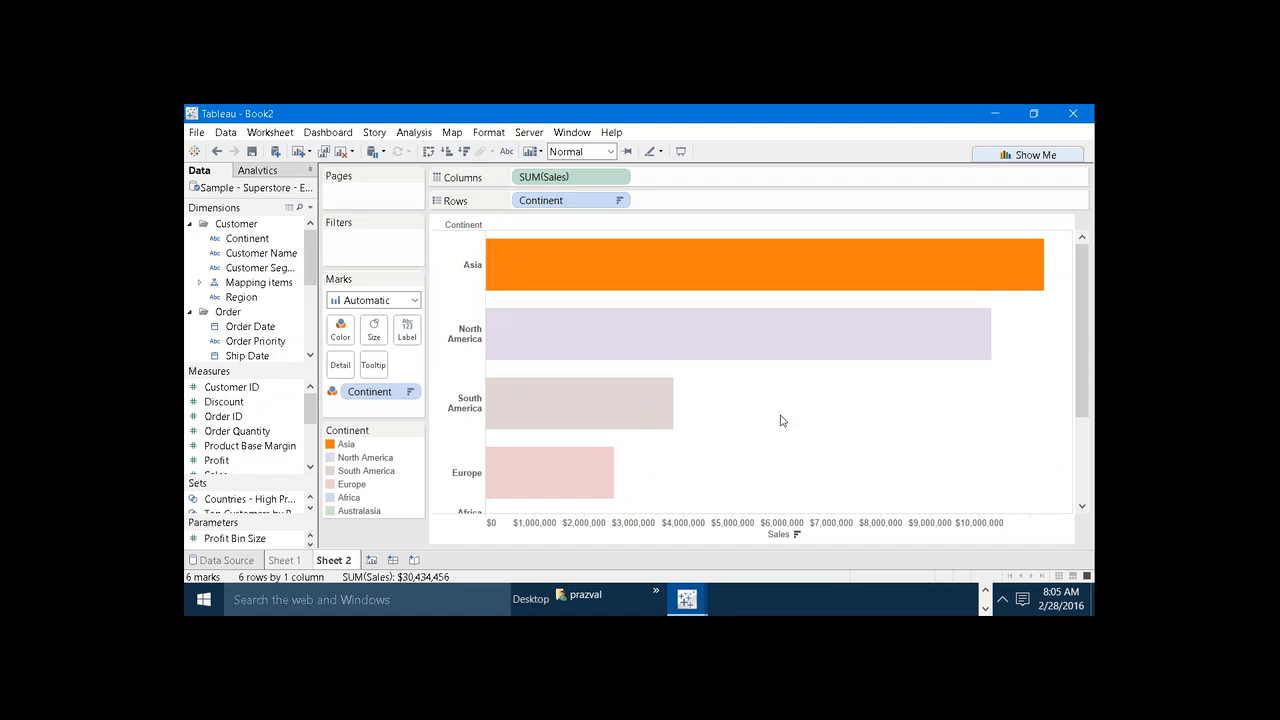
# - Review the options of the Continent color legend on Sheet 1, and return to Sheet 2
pyautogui.click(285, 560)
pyautogui.moveTo(421, 436)
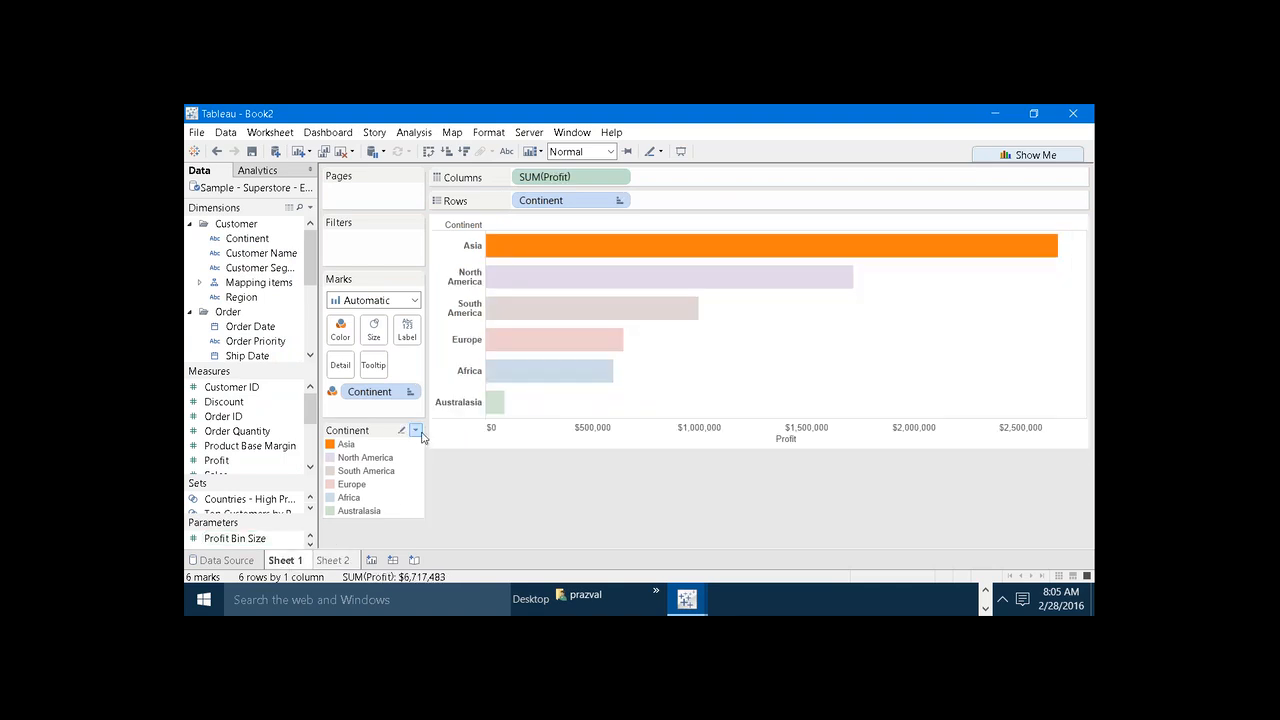
pyautogui.click(416, 431)
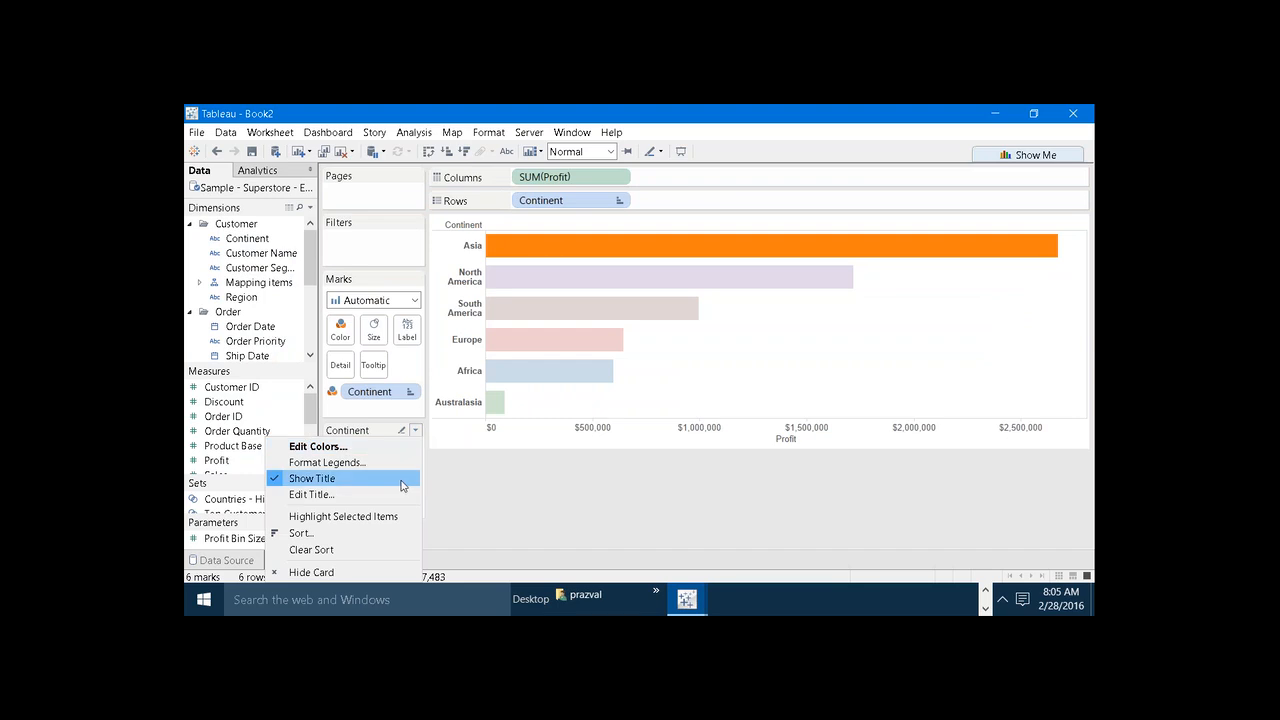
pyautogui.click(480, 485)
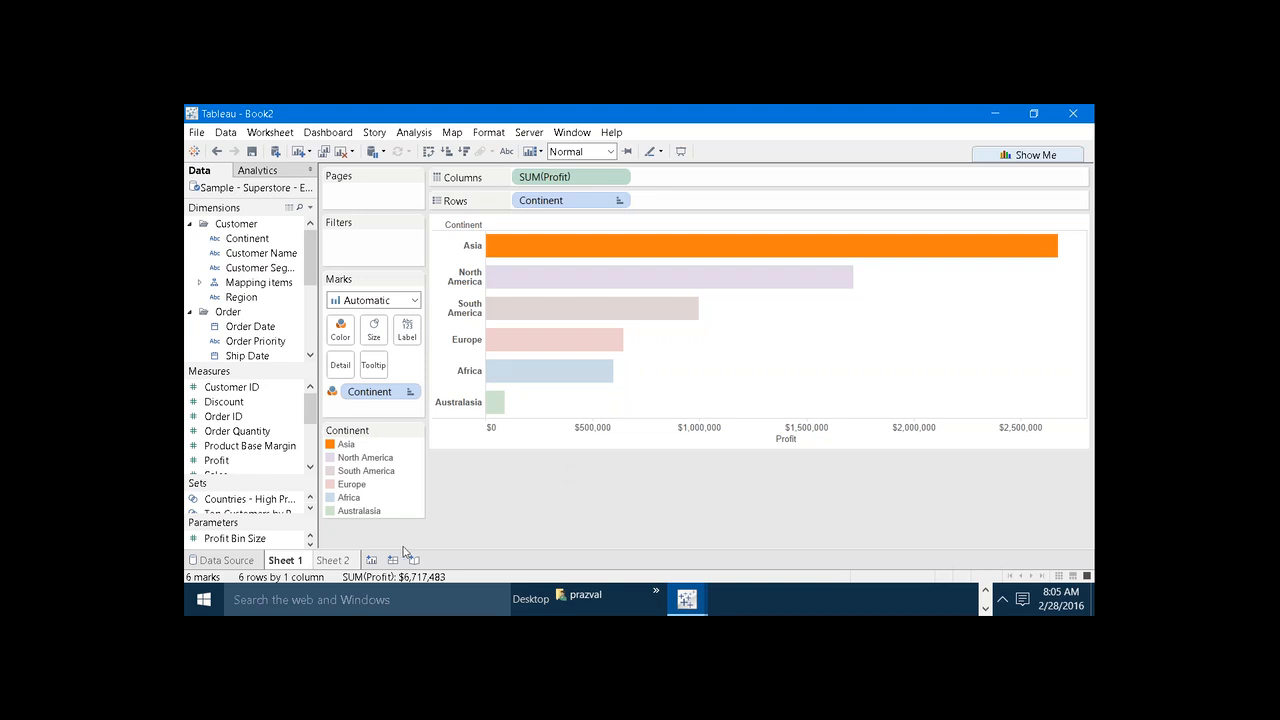
pyautogui.click(345, 560)
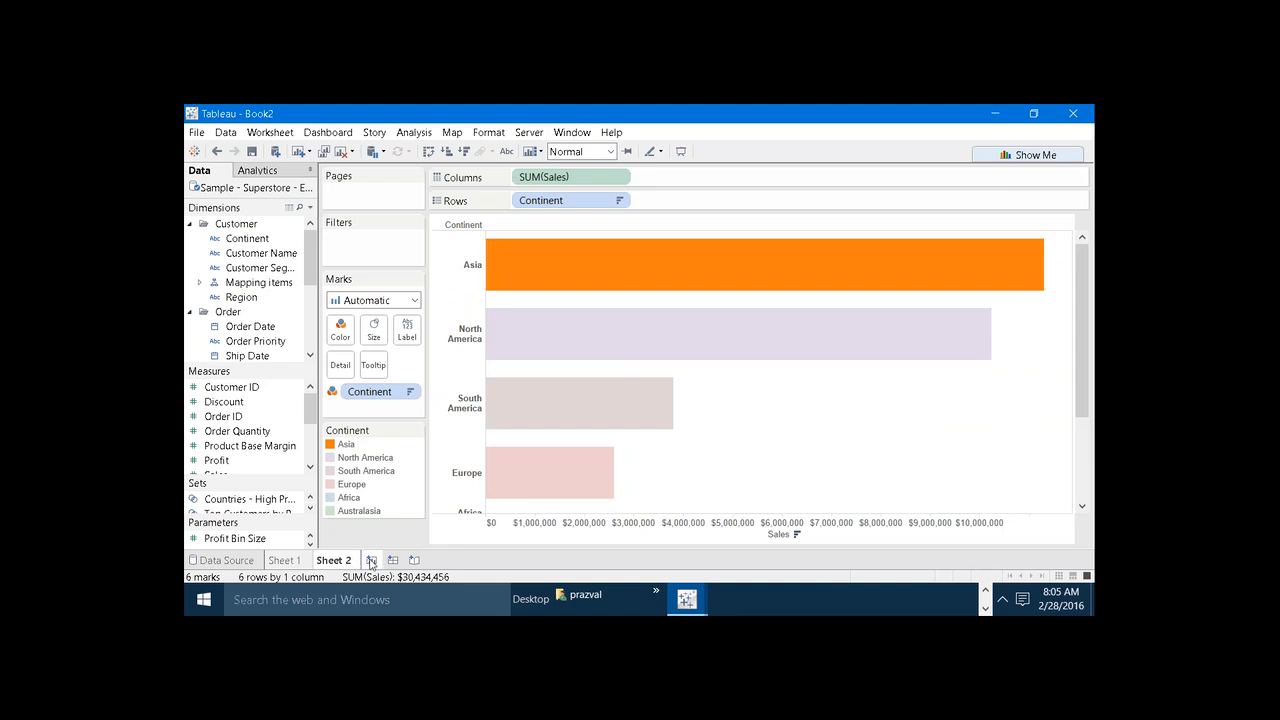
# - On a new worksheet, plot SUM(Profit) on Columns against YEAR(Order Date) on Rows with the Bar mark type
pyautogui.click(370, 560)
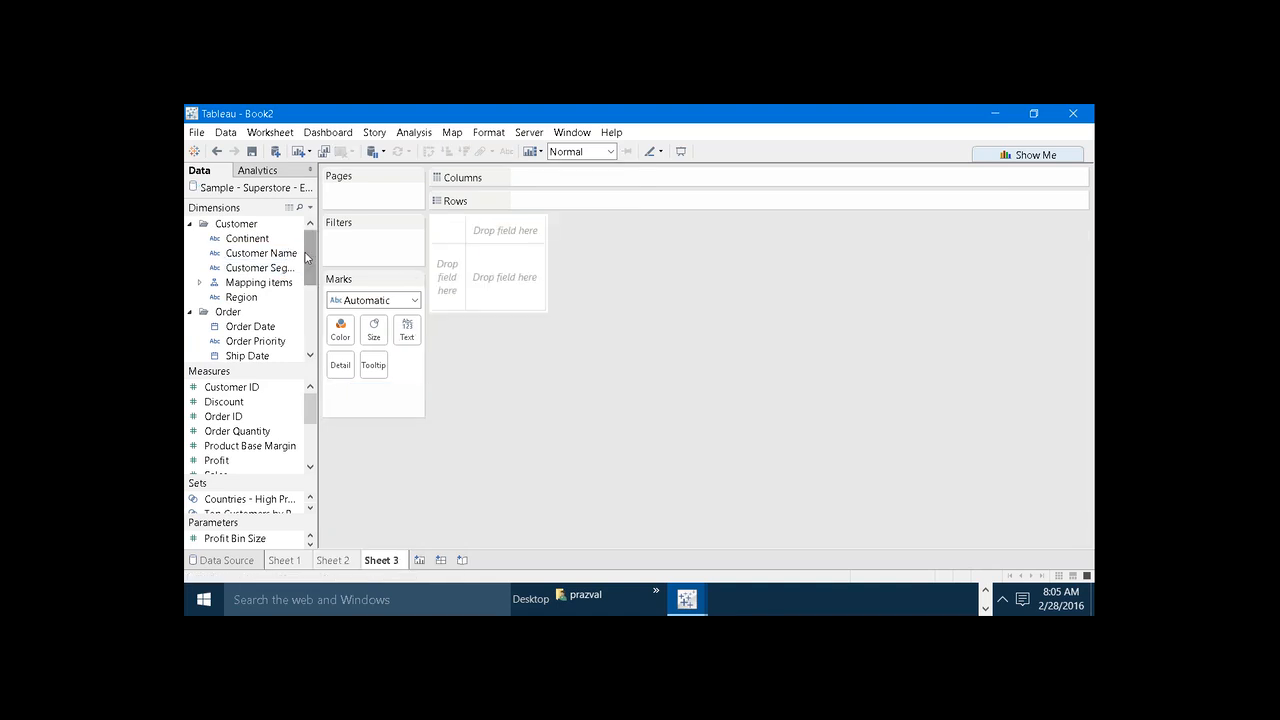
pyautogui.scroll(-3, 307, 258)
pyautogui.moveTo(265, 282); pyautogui.dragTo(565, 200)
pyautogui.moveTo(216, 460); pyautogui.dragTo(600, 175)
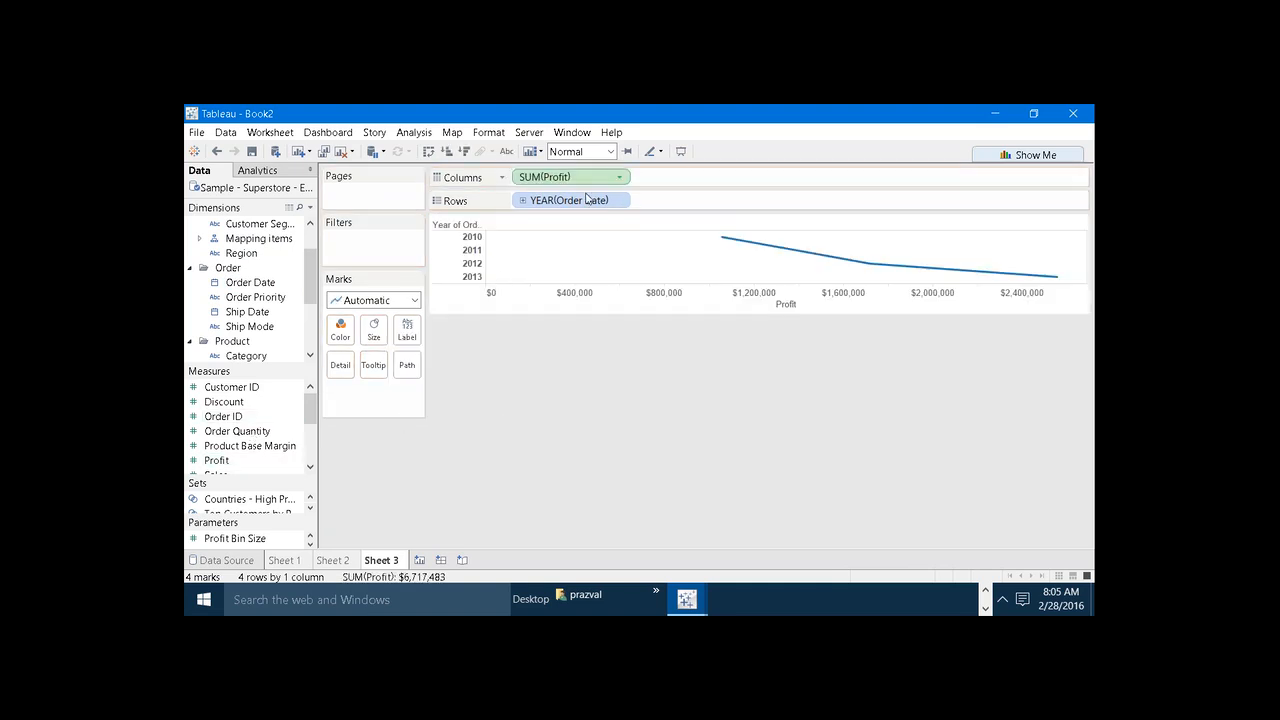
pyautogui.click(414, 301)
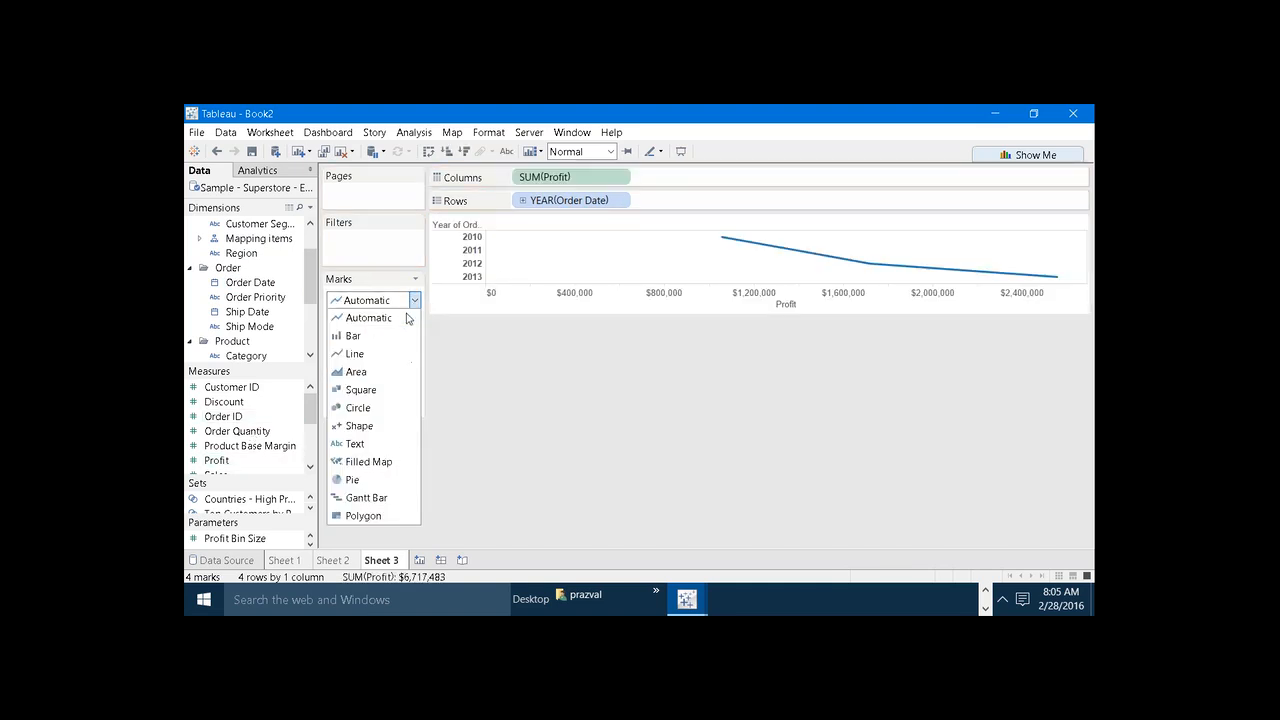
pyautogui.click(369, 336)
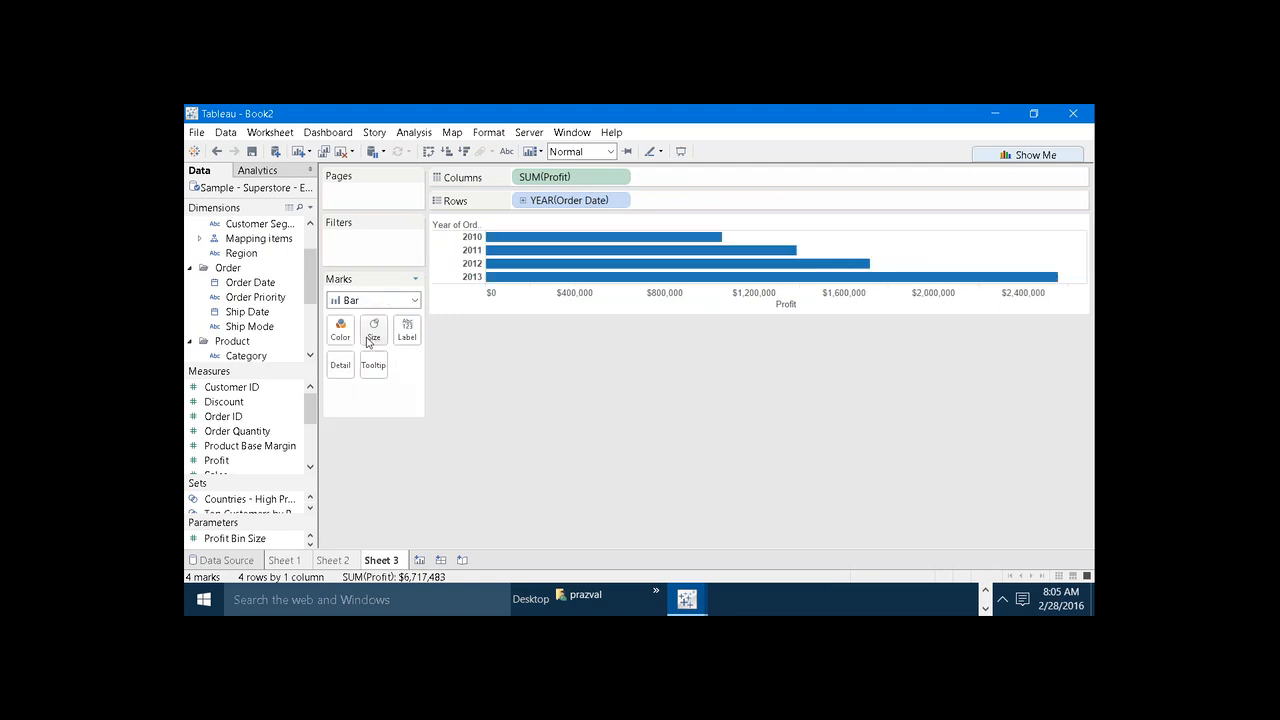
# - Add another worksheet with Order Date on Rows, grouped by discrete month
pyautogui.click(421, 561)
pyautogui.moveTo(250, 283); pyautogui.dragTo(567, 206)
pyautogui.rightClick(586, 201)
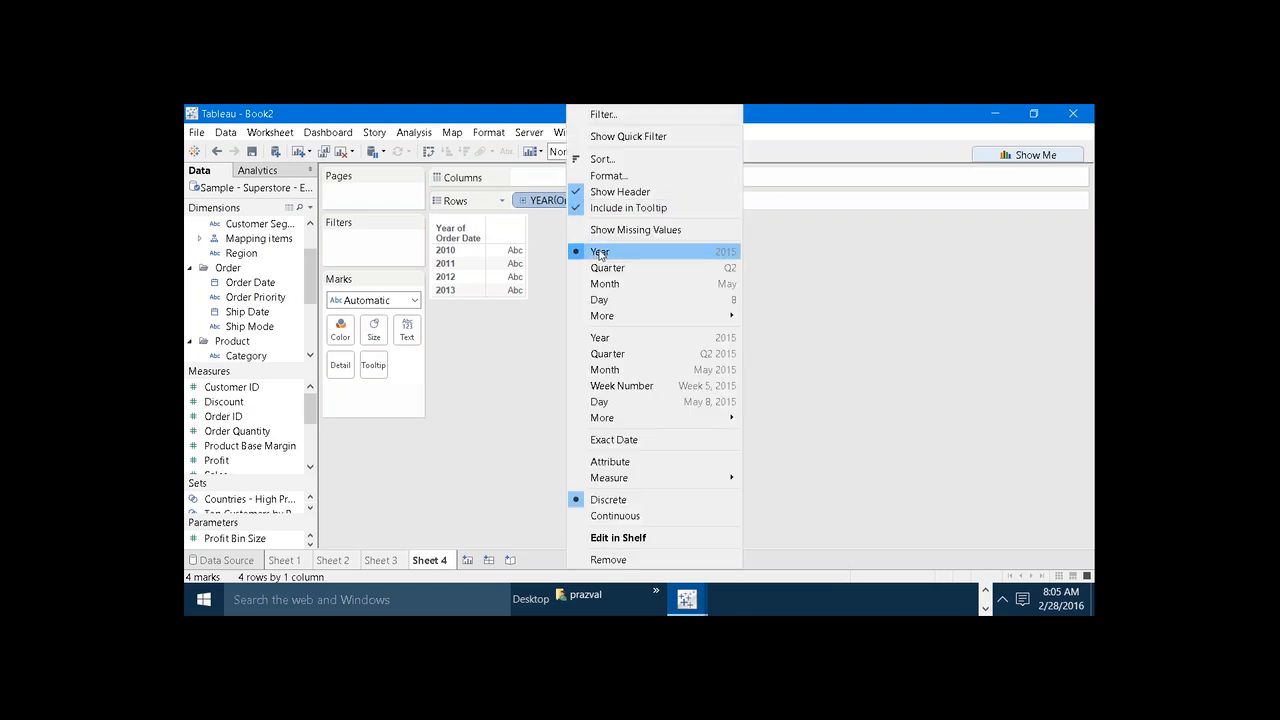
pyautogui.click(606, 284)
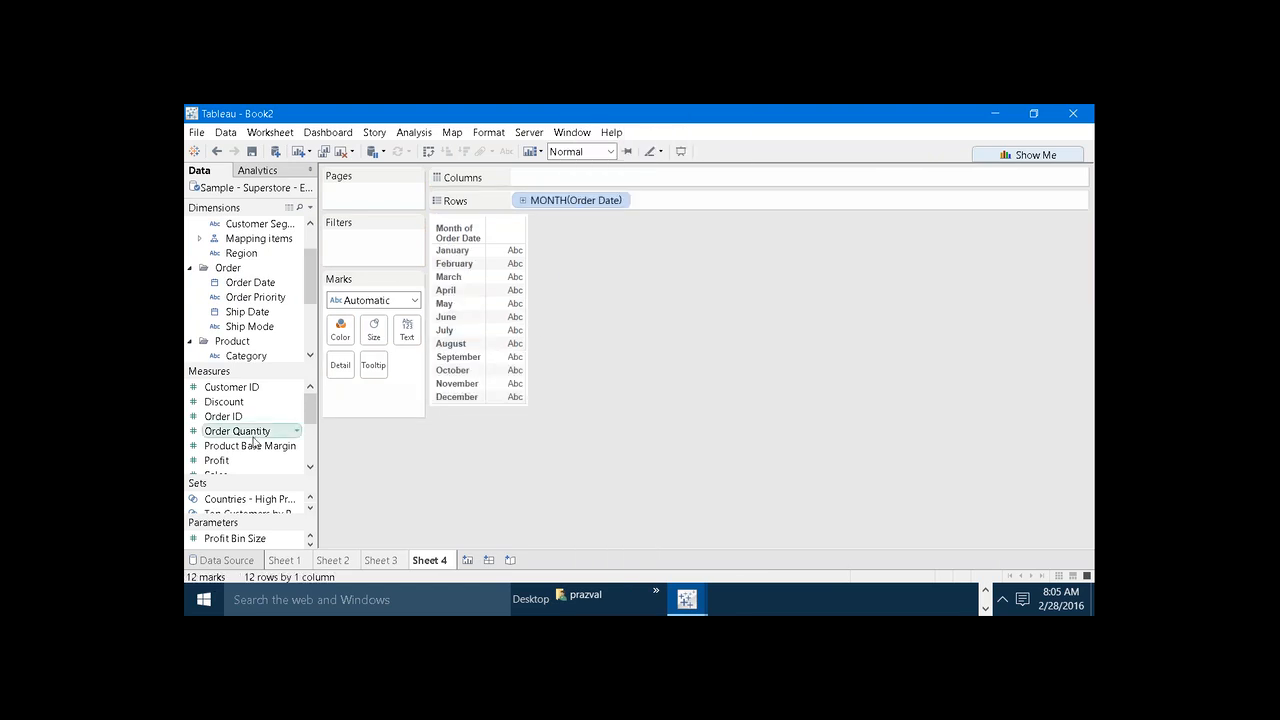
# - Place SUM(Profit) on Columns of the monthly view, show it as bars, and color them by SUM(Profit)
pyautogui.moveTo(216, 460); pyautogui.dragTo(606, 181)
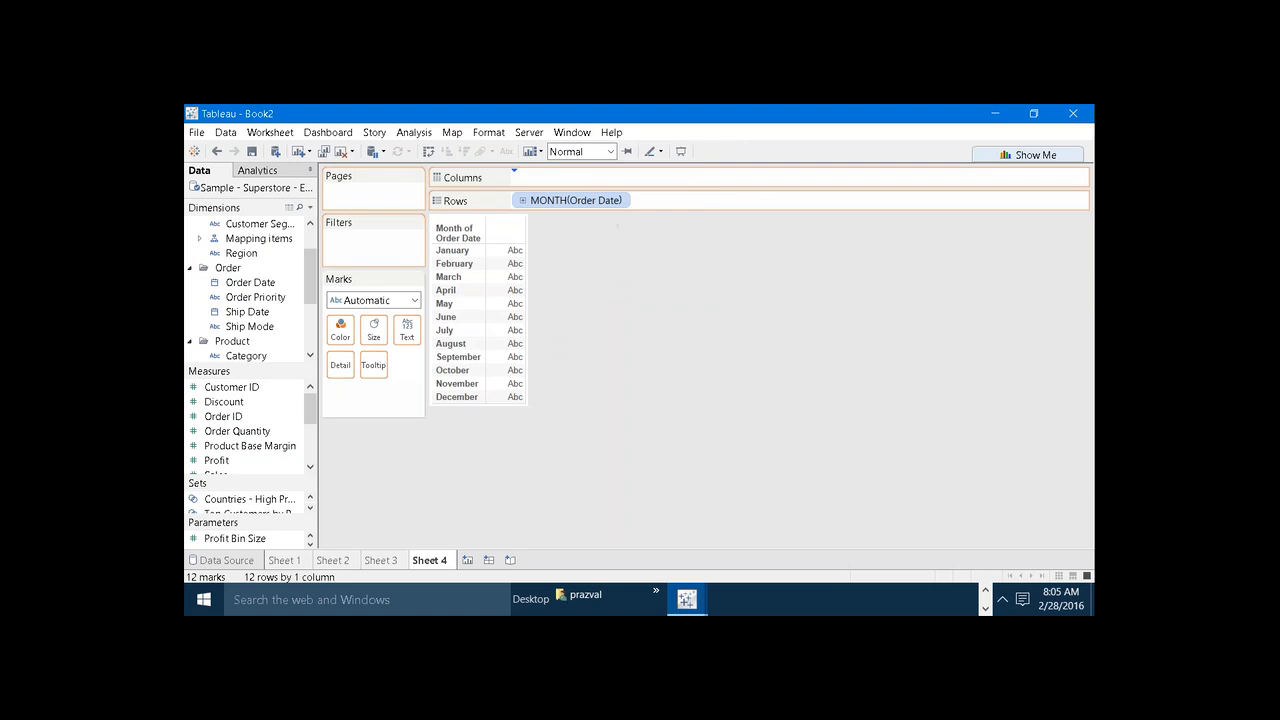
pyautogui.click(414, 300)
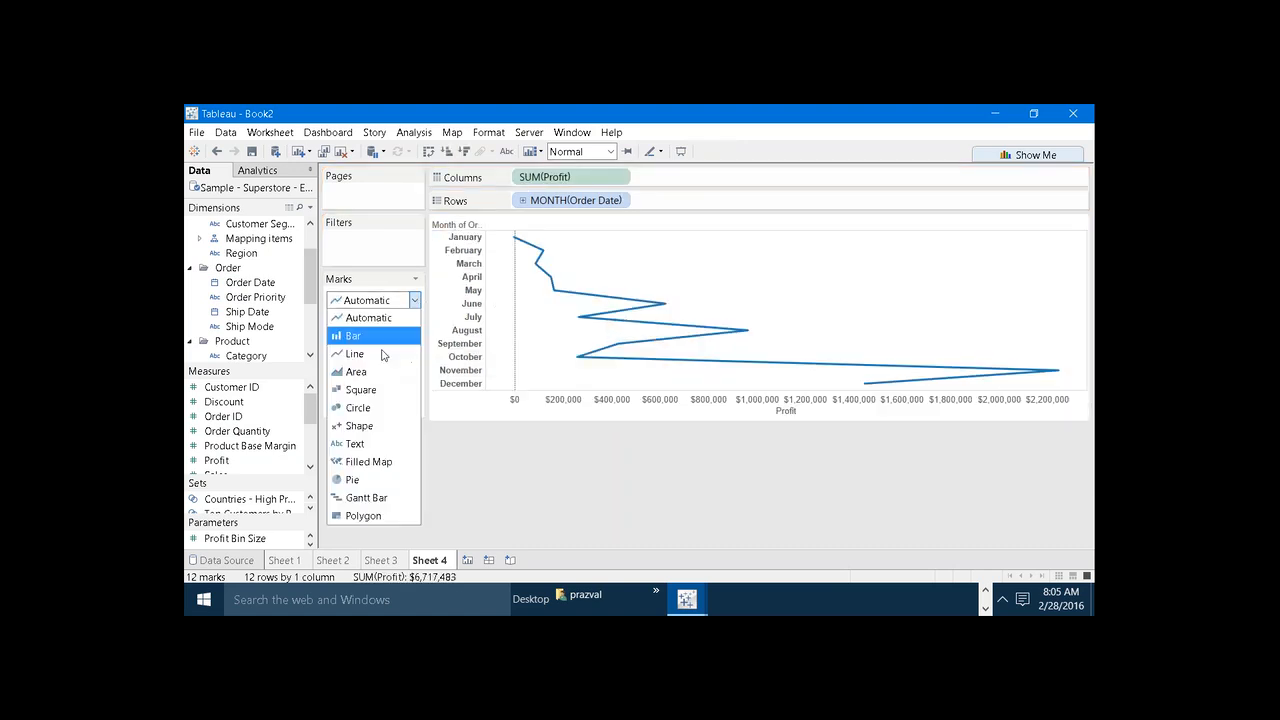
pyautogui.click(372, 333)
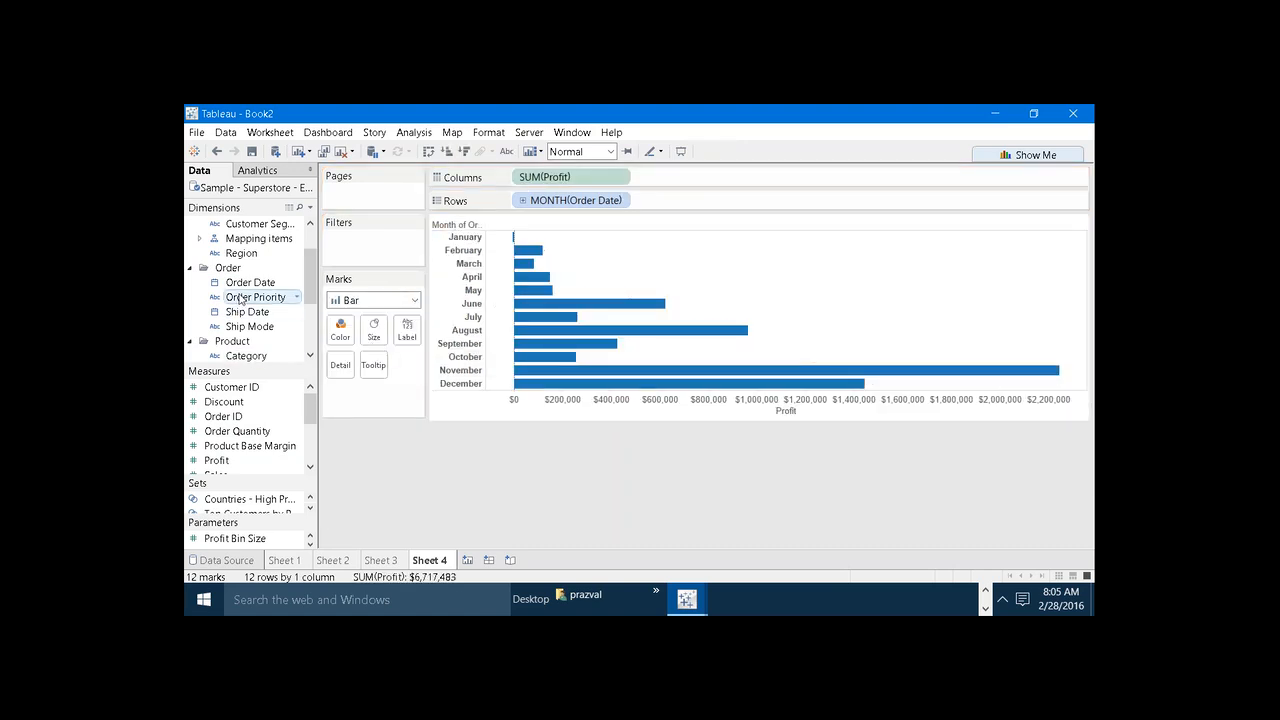
pyautogui.moveTo(216, 460); pyautogui.dragTo(340, 333)
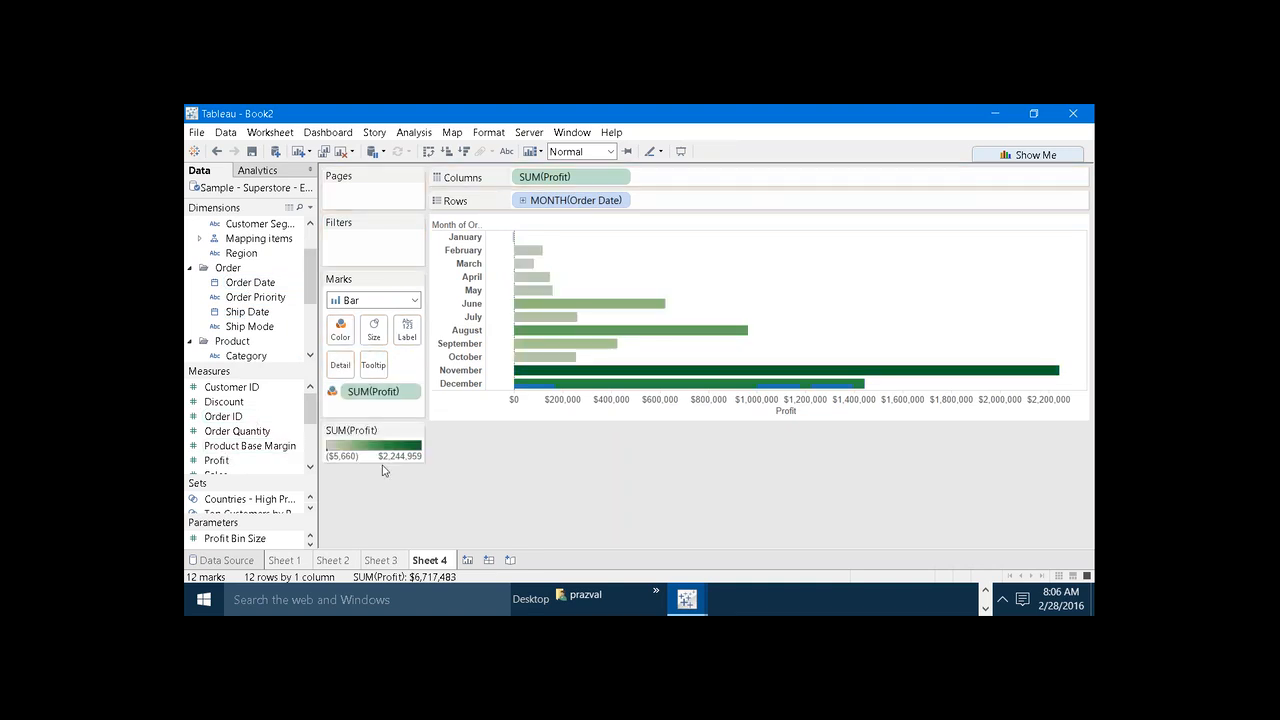
# - Color the yearly profit bars on Sheet 3 by SUM(Profit) and rename that sheet as Year
pyautogui.click(391, 563)
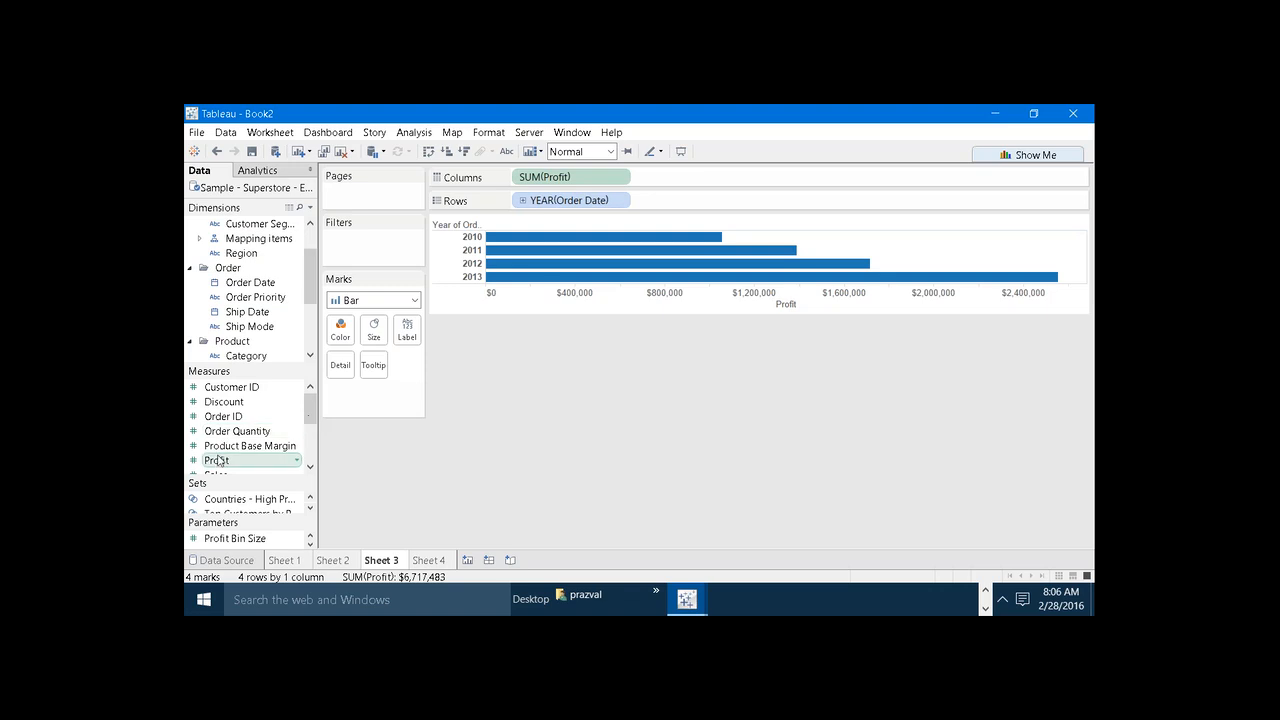
pyautogui.moveTo(216, 460); pyautogui.dragTo(340, 333)
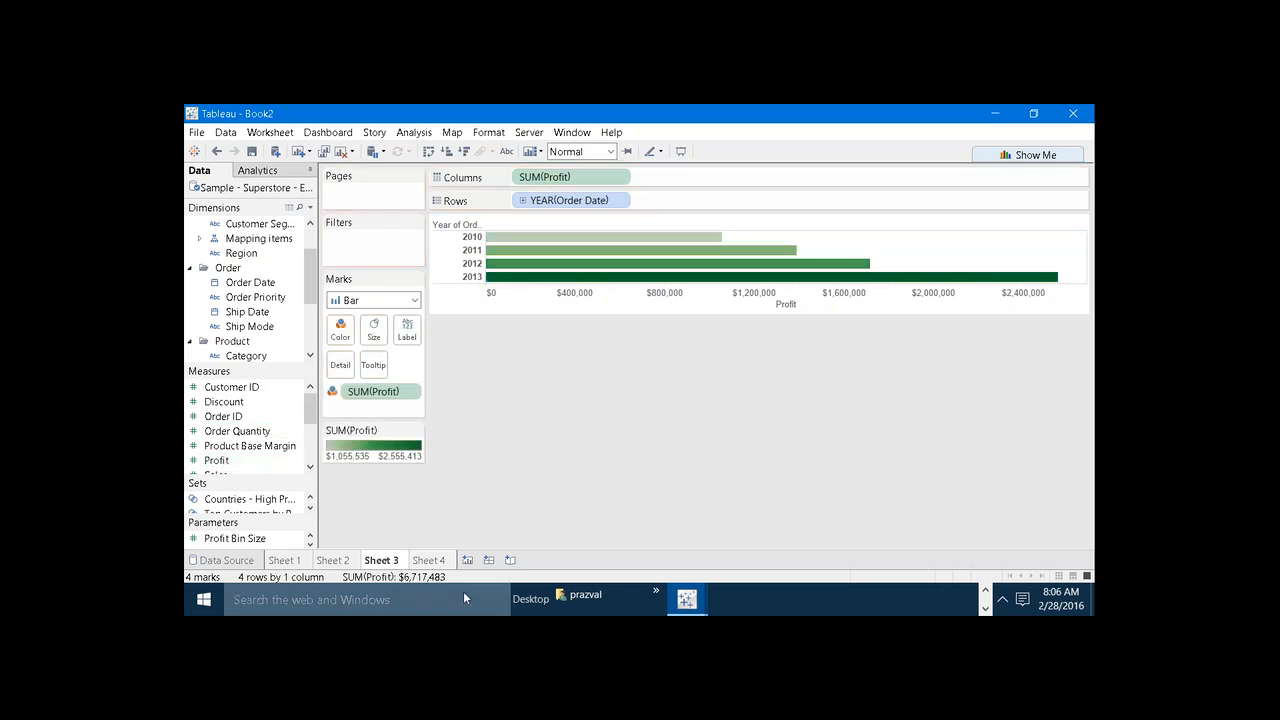
pyautogui.rightClick(394, 566)
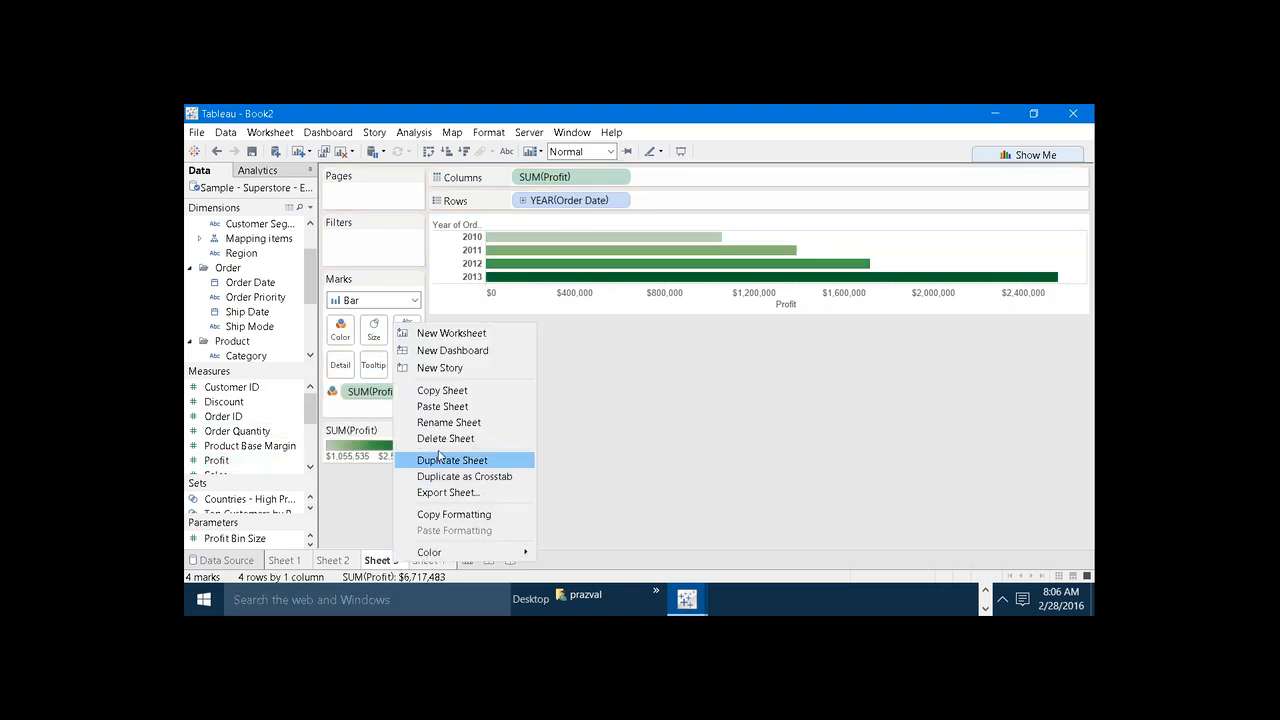
pyautogui.click(436, 422)
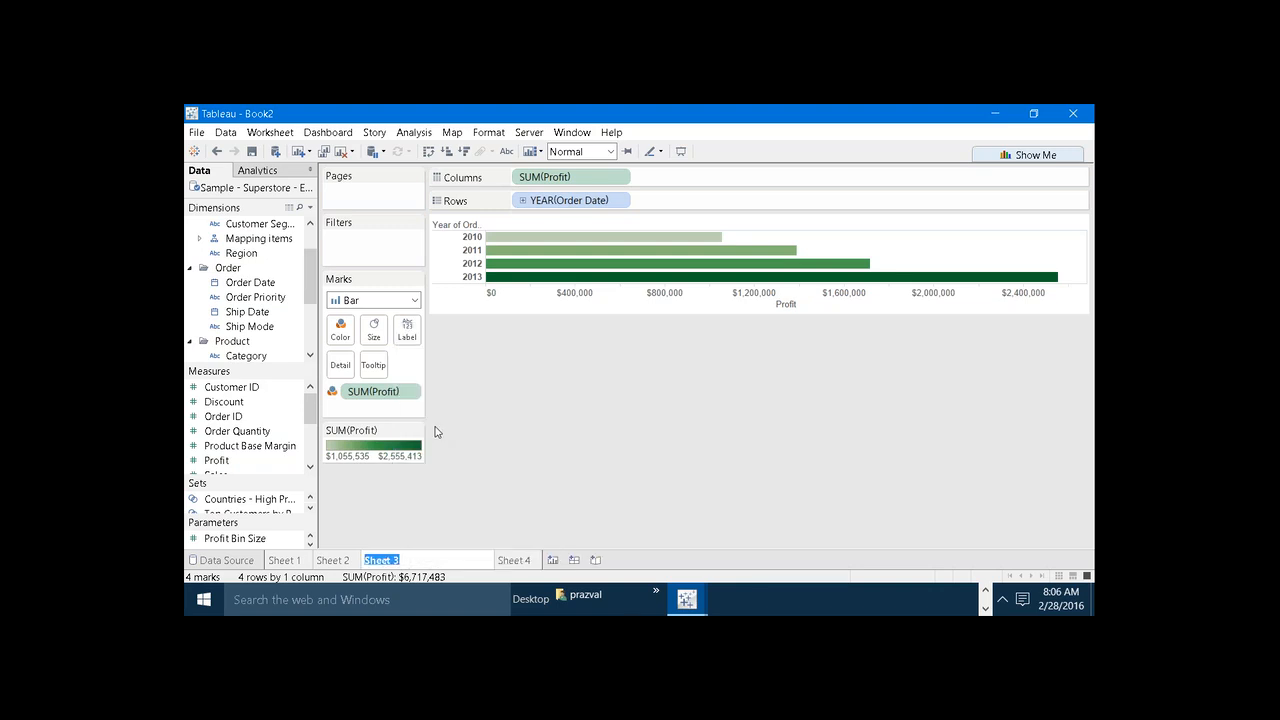
pyautogui.write('Year')
pyautogui.press('Return')
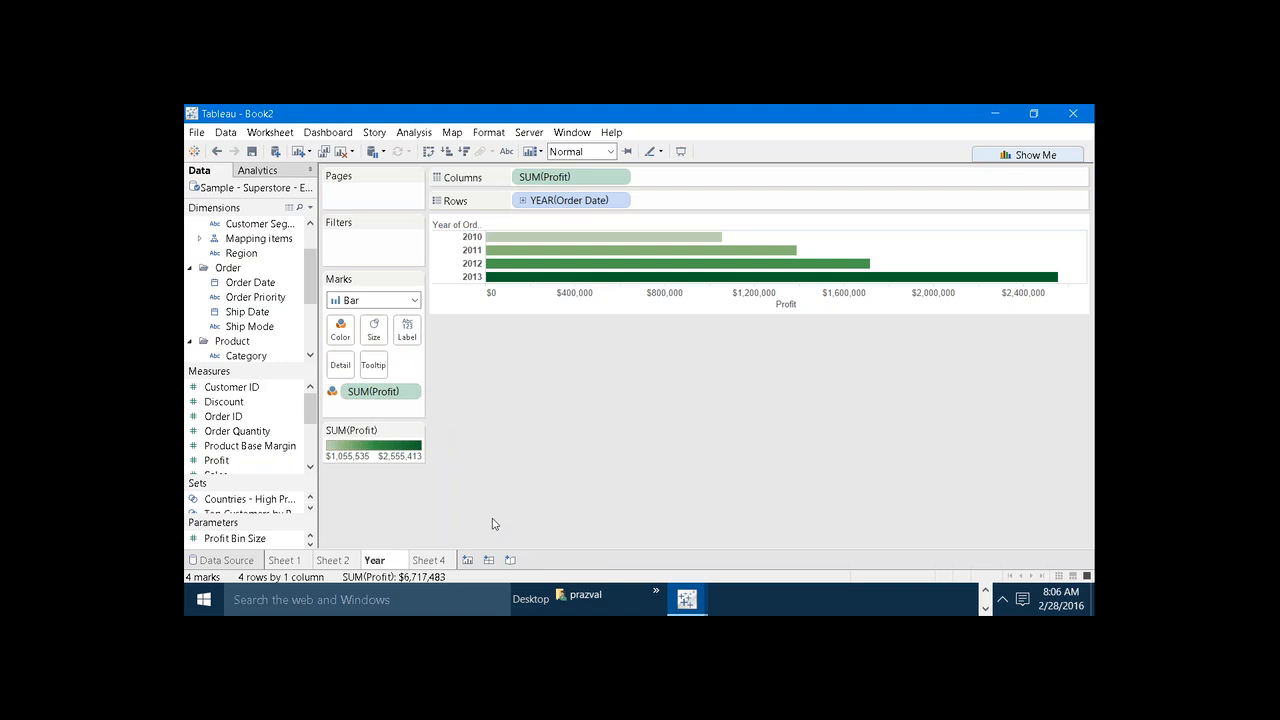
# - Rename Sheet 4, the monthly profit view, as Month
pyautogui.rightClick(440, 559)
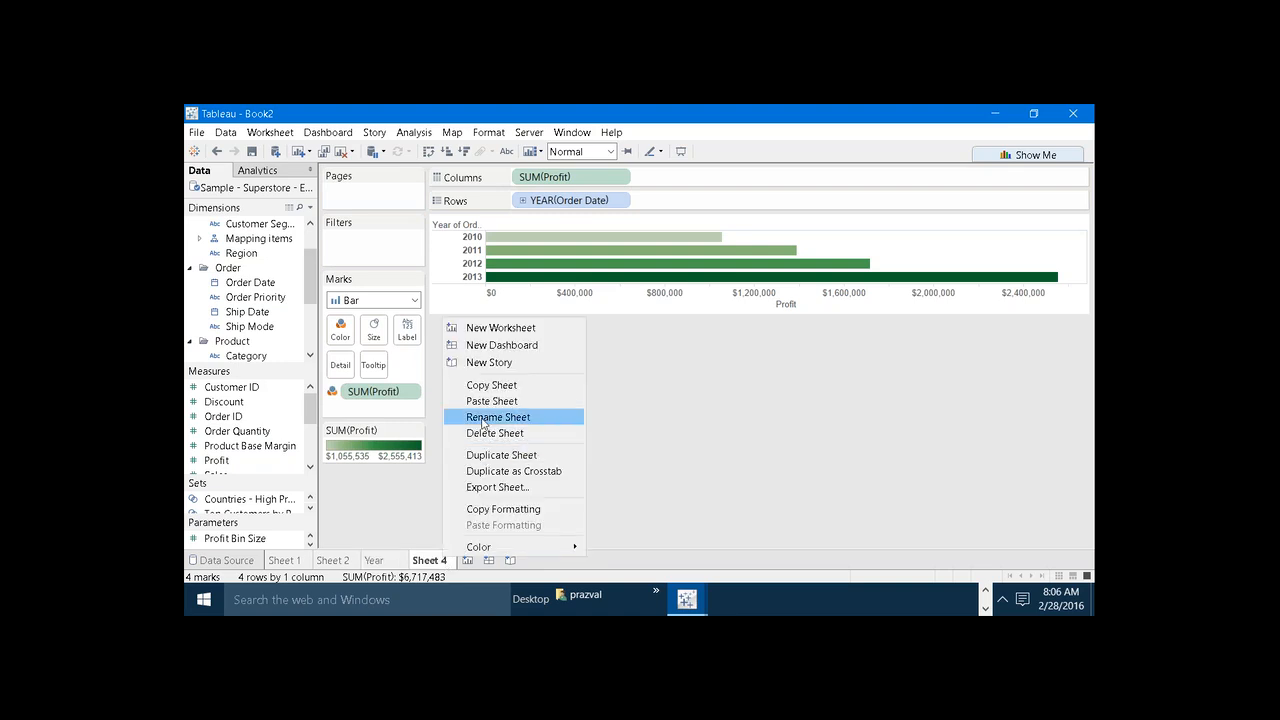
pyautogui.click(482, 423)
pyautogui.write('Month')
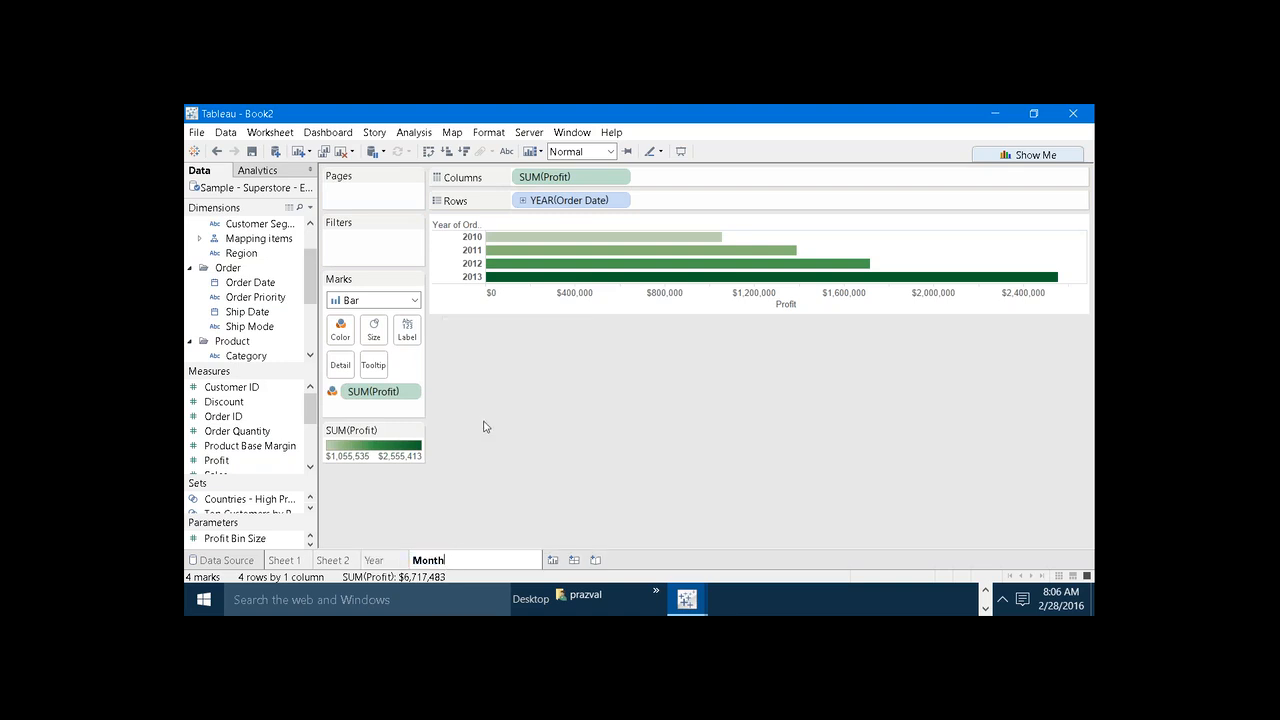
pyautogui.press('Return')
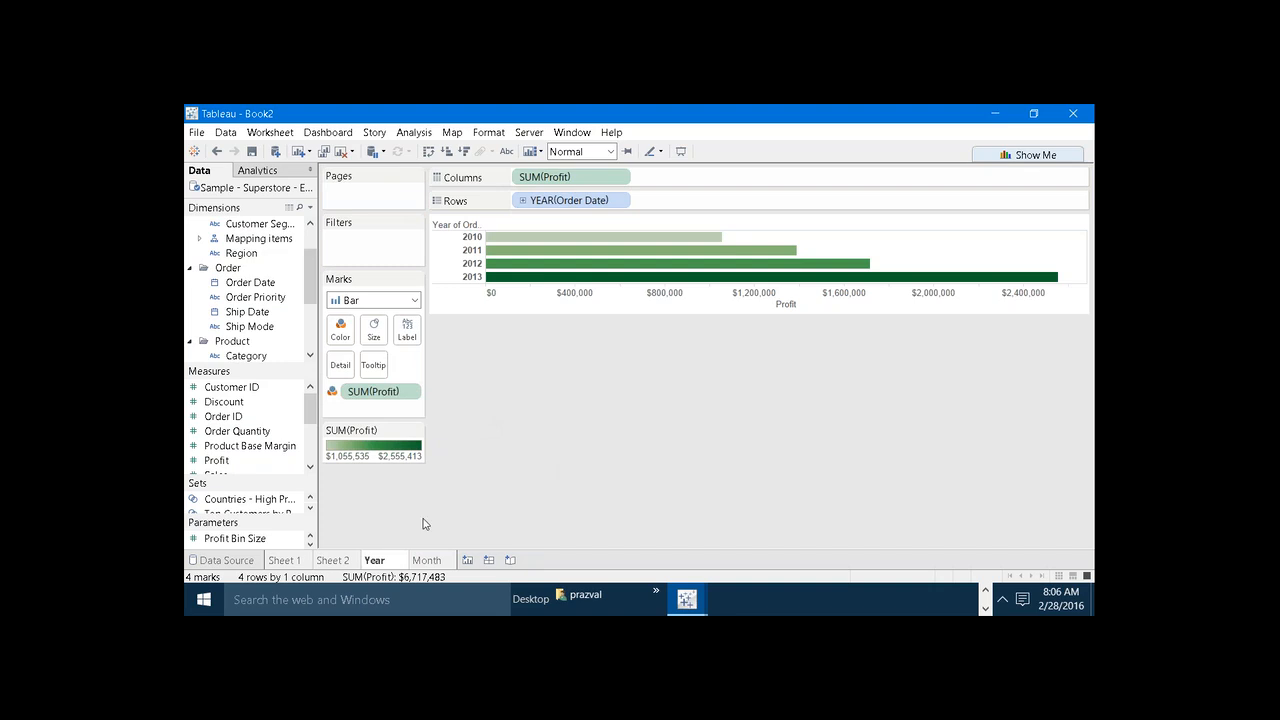
# - Add a highlight action named Year-month from the Year sheet to the Month sheet, run on Select with all fields
pyautogui.click(270, 132)
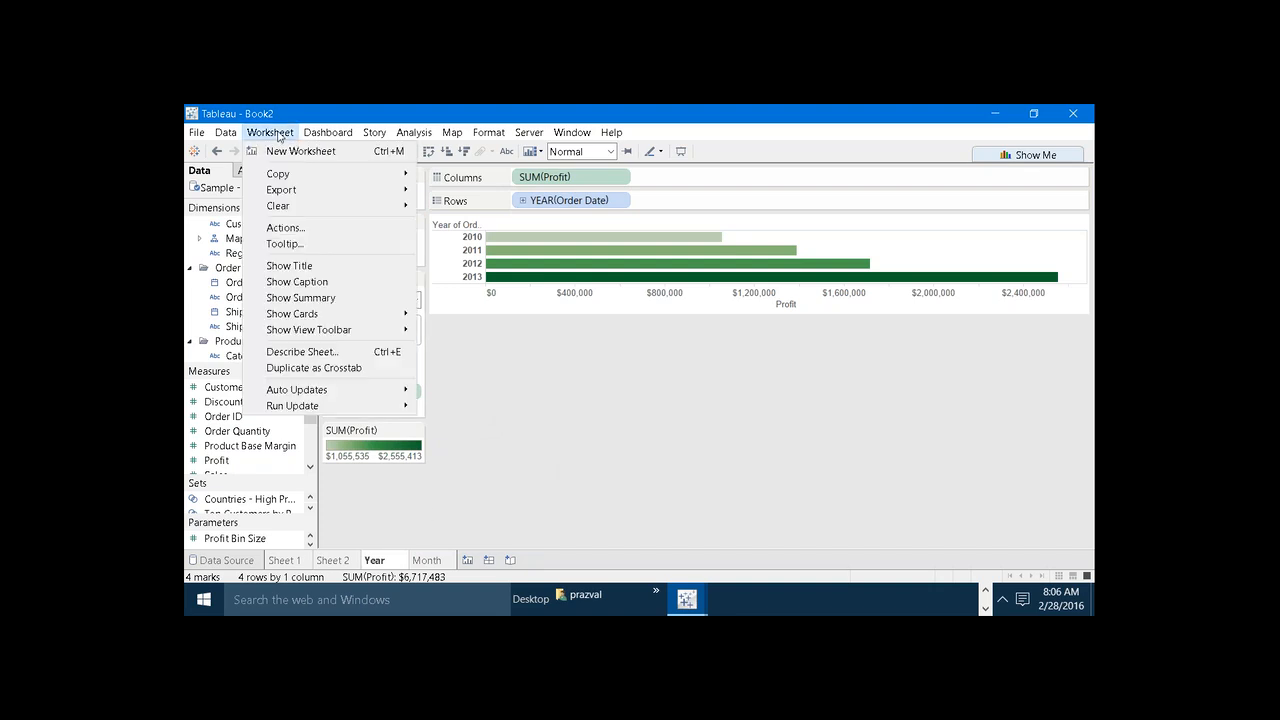
pyautogui.click(285, 227)
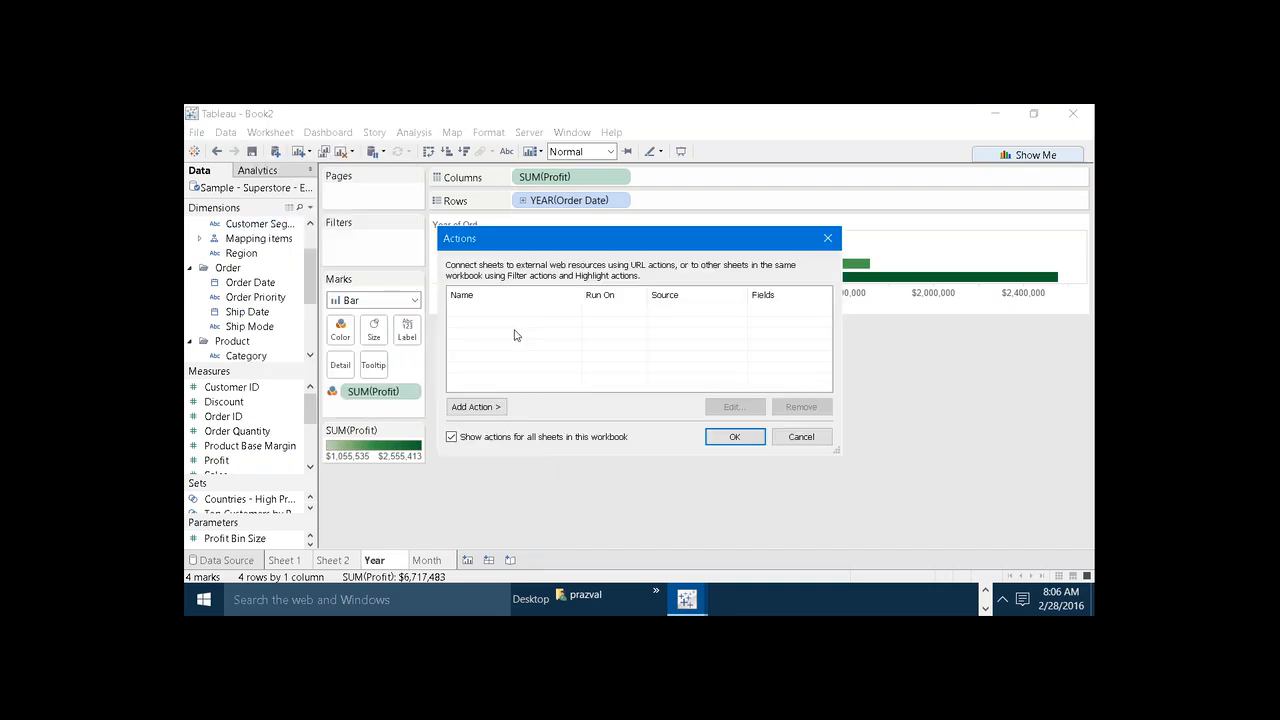
pyautogui.click(475, 407)
pyautogui.click(539, 424)
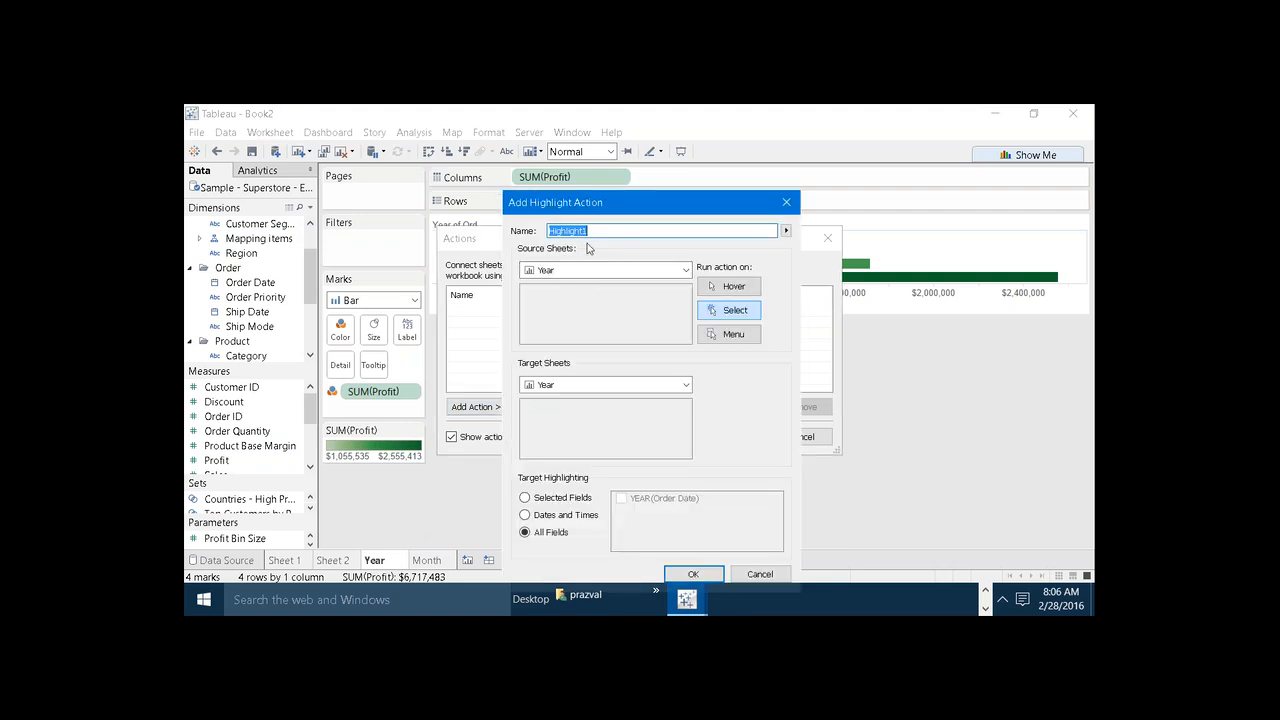
pyautogui.write('Year-month')
pyautogui.click(679, 387)
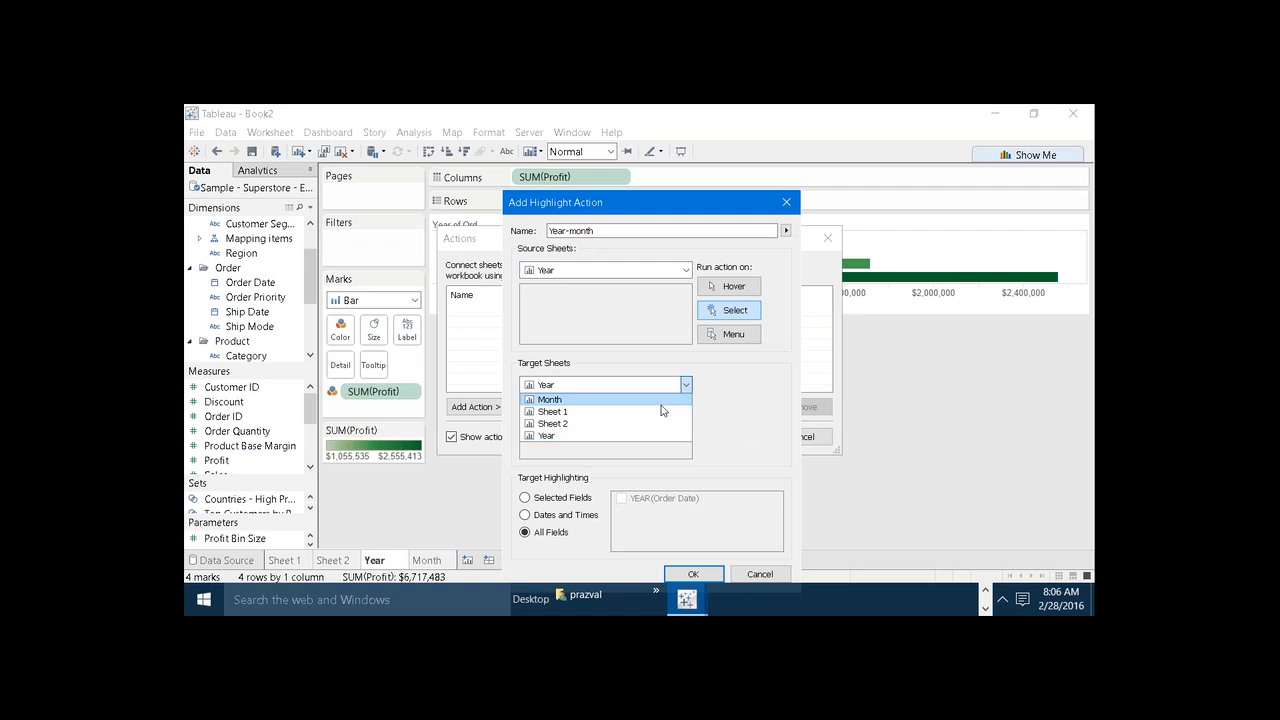
pyautogui.click(646, 401)
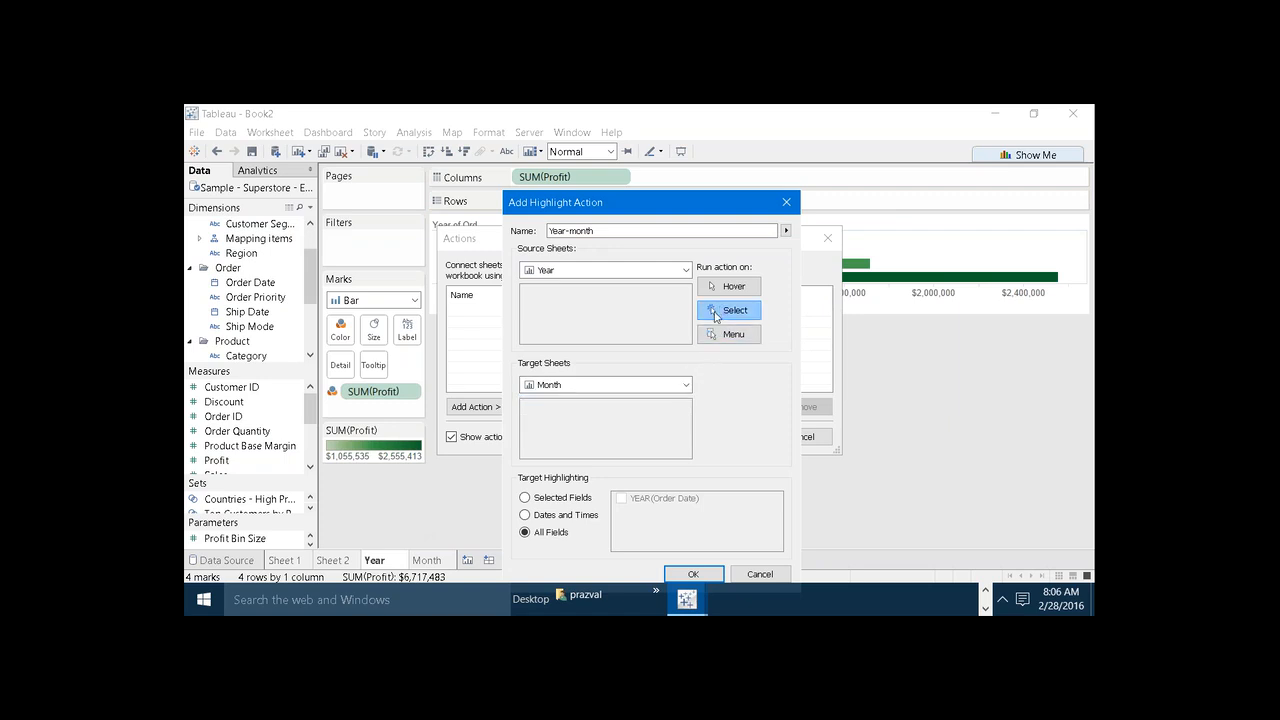
pyautogui.click(697, 577)
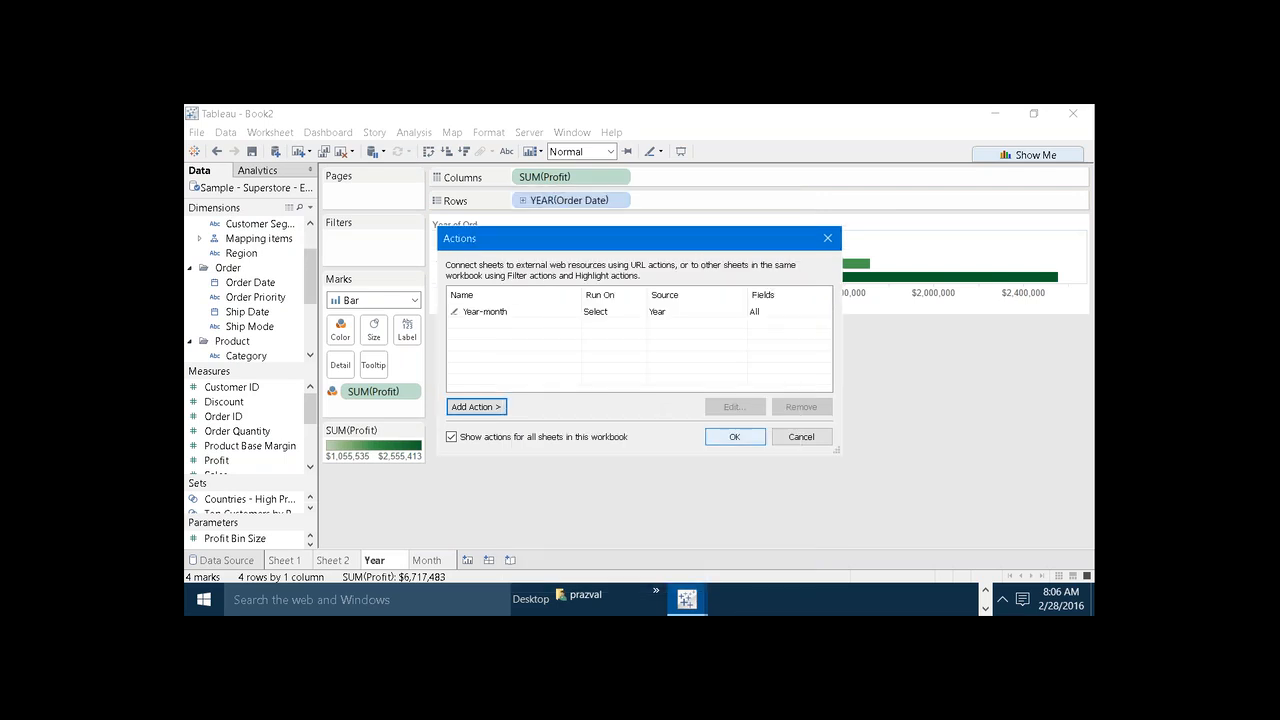
pyautogui.click(714, 441)
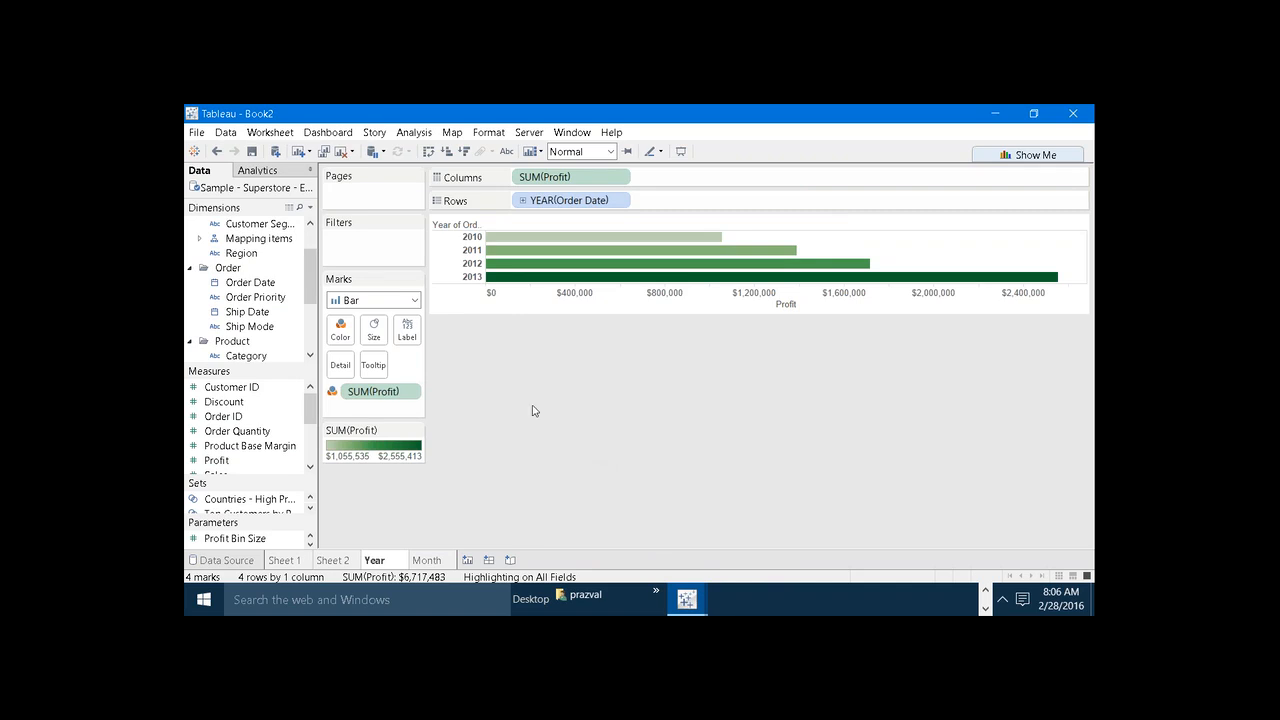
# - Select 2013 on the Year sheet, and add YEAR(Order Date) before MONTH(Order Date) on Rows of the Month sheet
pyautogui.click(468, 278)
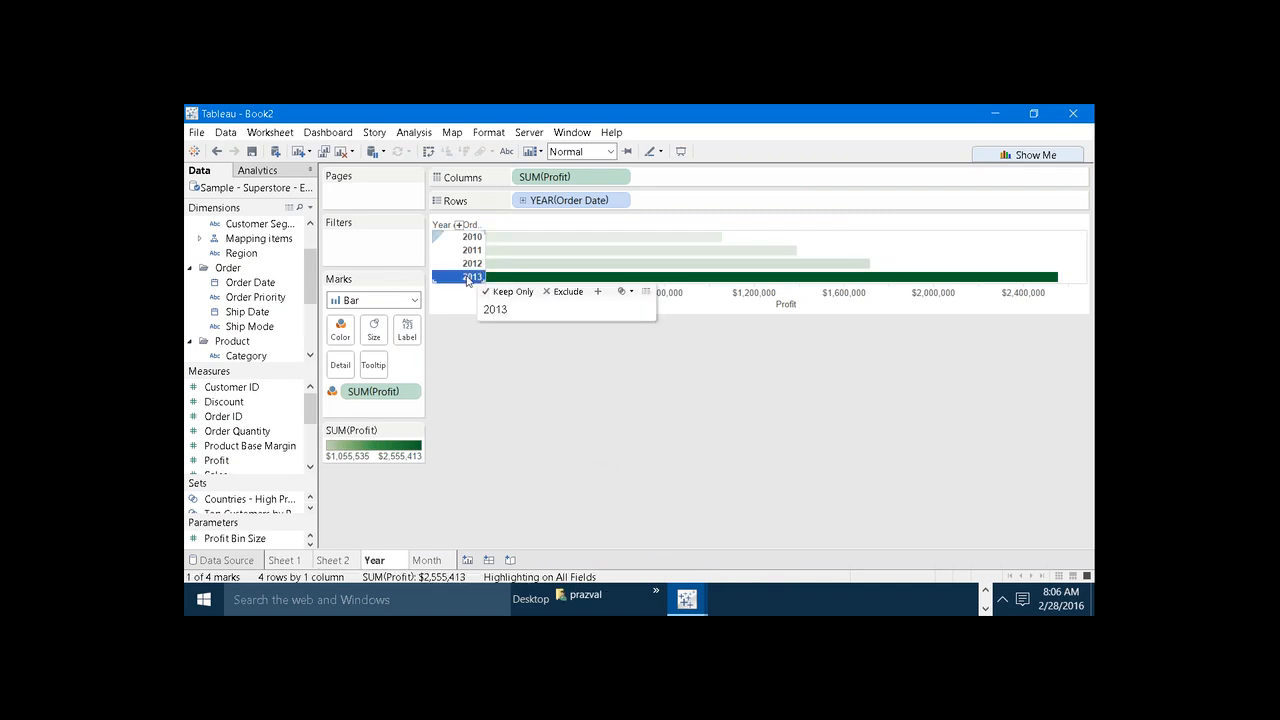
pyautogui.click(430, 560)
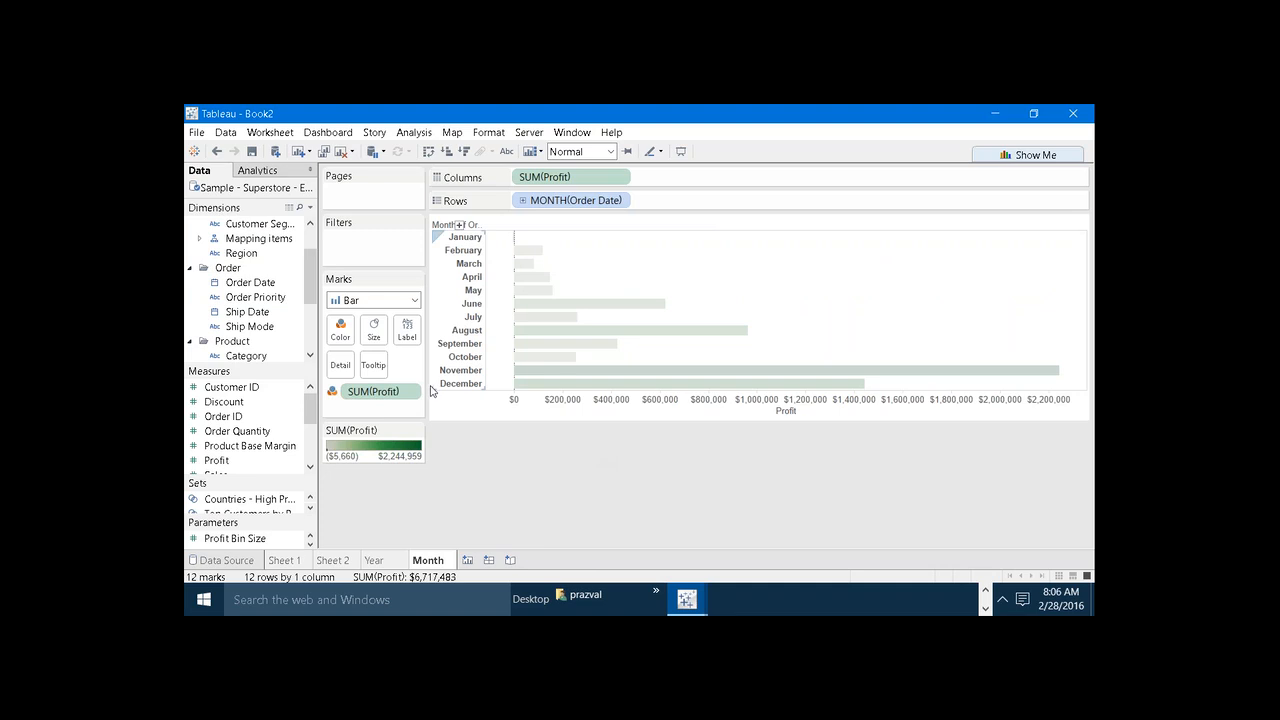
pyautogui.moveTo(268, 284); pyautogui.dragTo(526, 218)
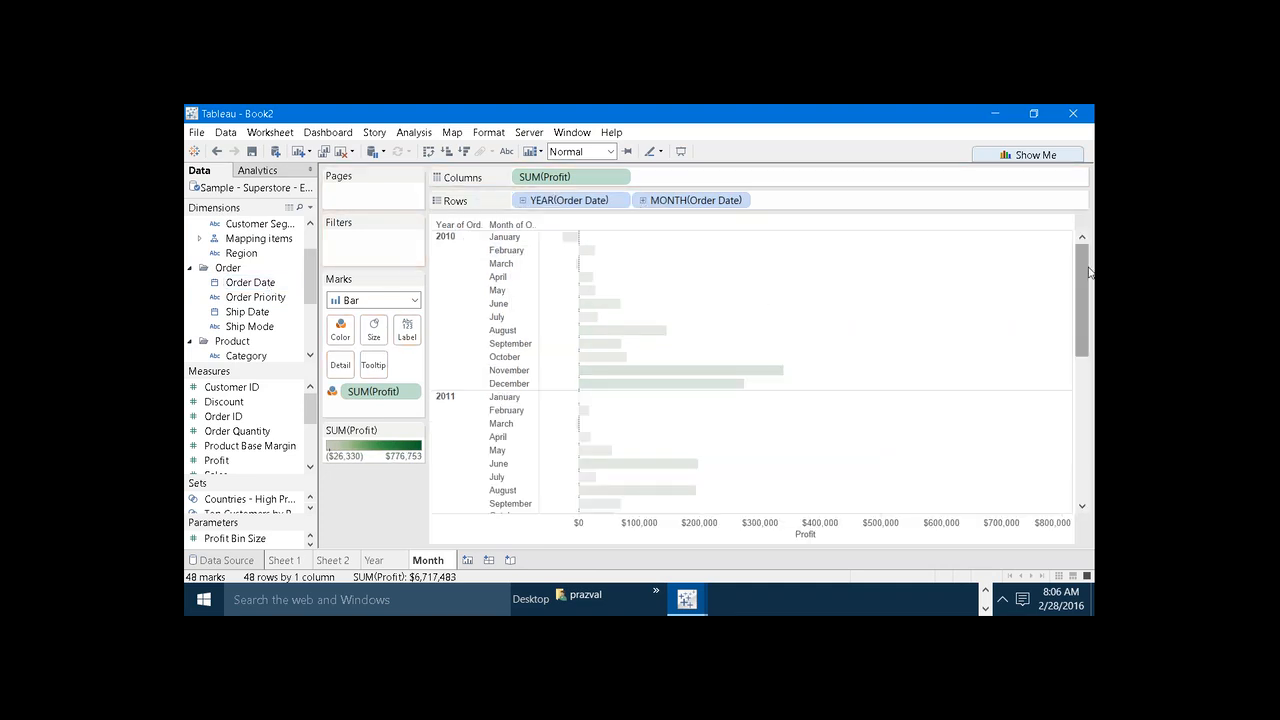
pyautogui.moveTo(1086, 268); pyautogui.dragTo(1093, 497)
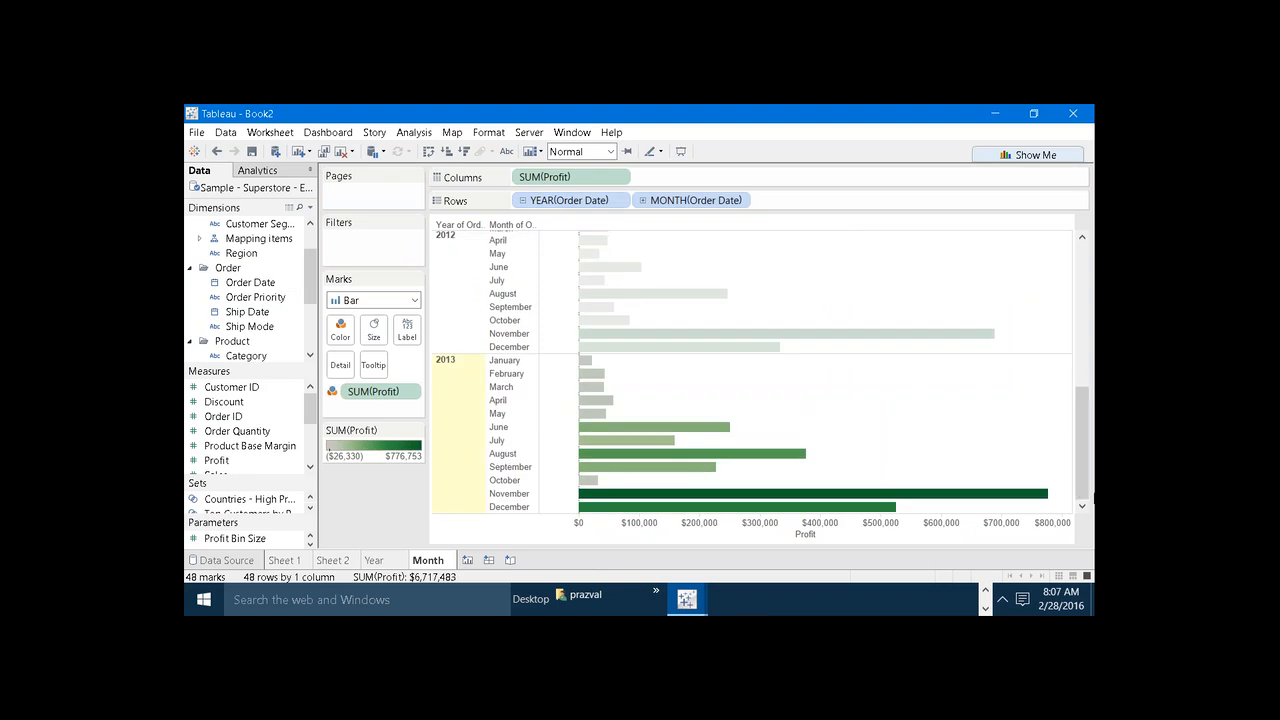
# - Select the 2010 bar on the Year sheet and check the highlighting of its months on the Month sheet
pyautogui.click(373, 561)
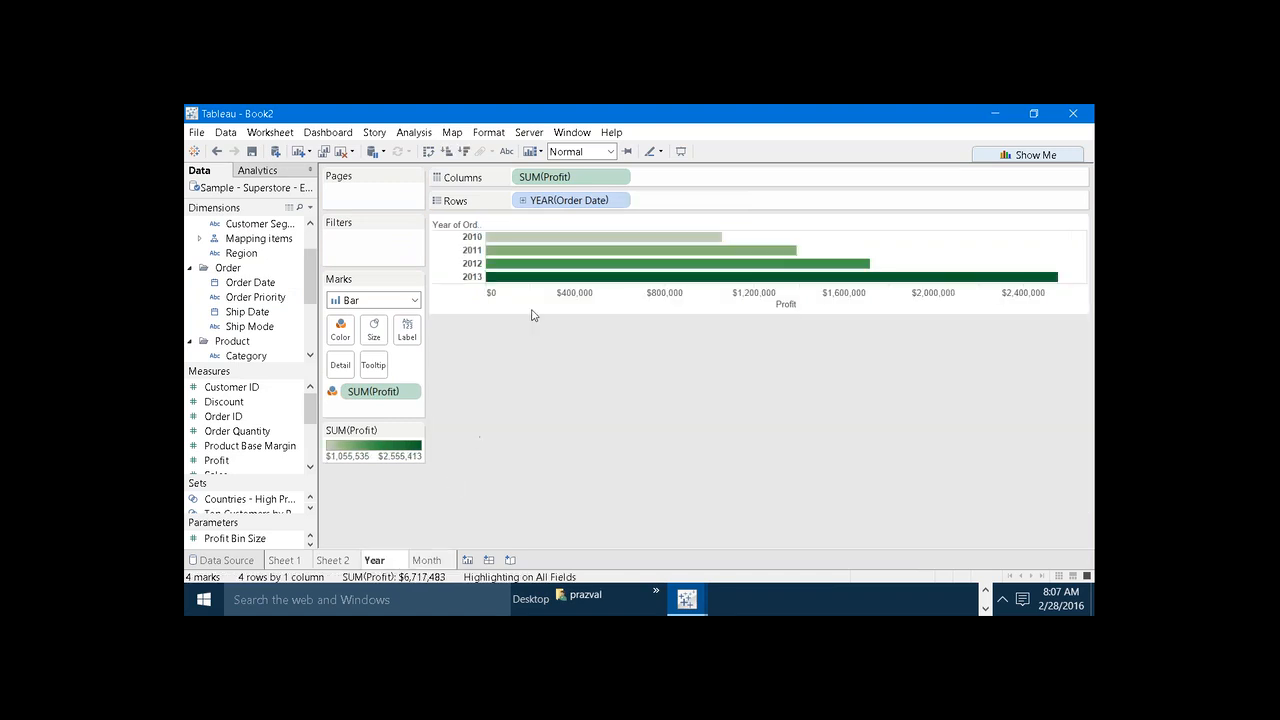
pyautogui.click(522, 240)
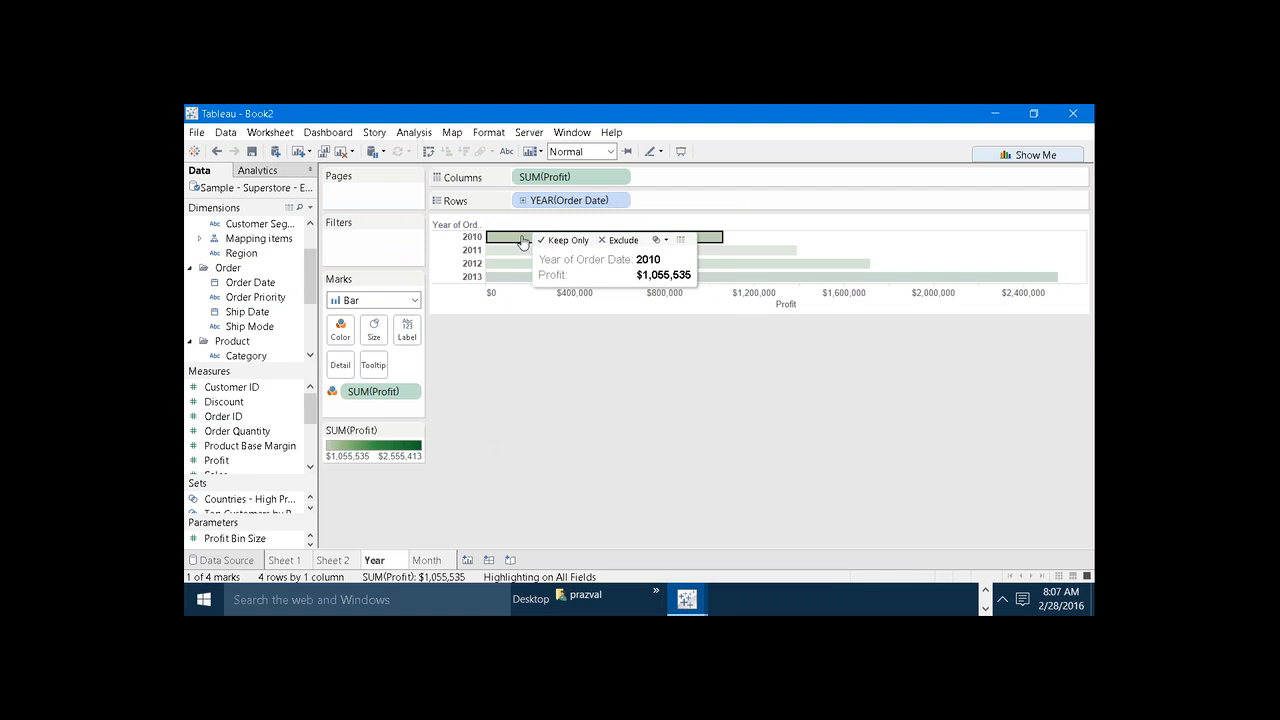
pyautogui.click(432, 561)
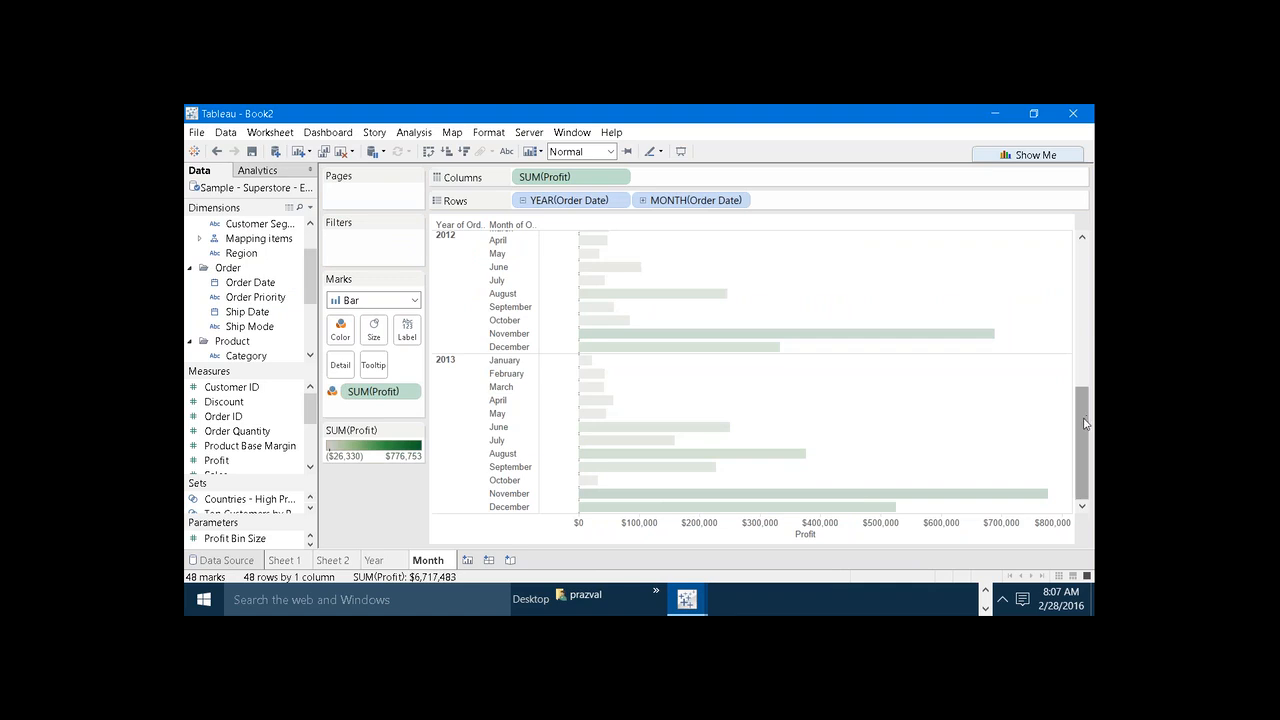
pyautogui.moveTo(1085, 424); pyautogui.dragTo(1083, 262)
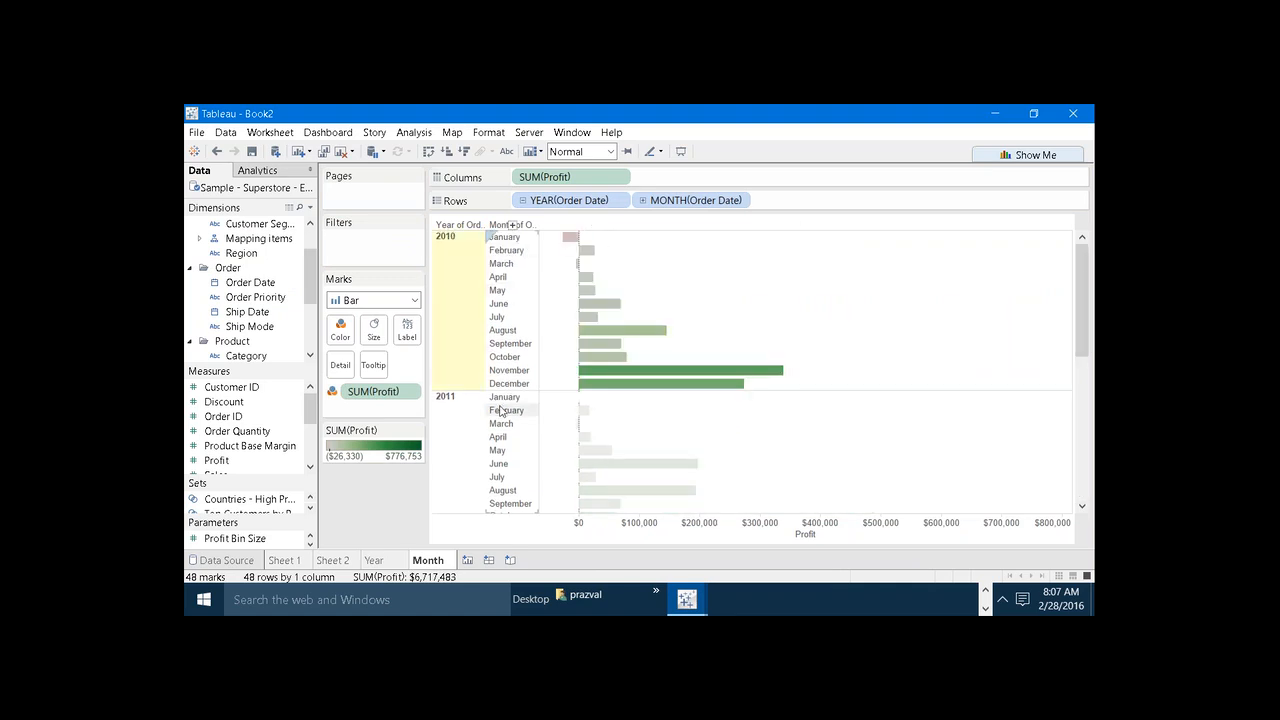
# - Create a new dashboard with the Year and Month sheets placed side by side
pyautogui.click(489, 560)
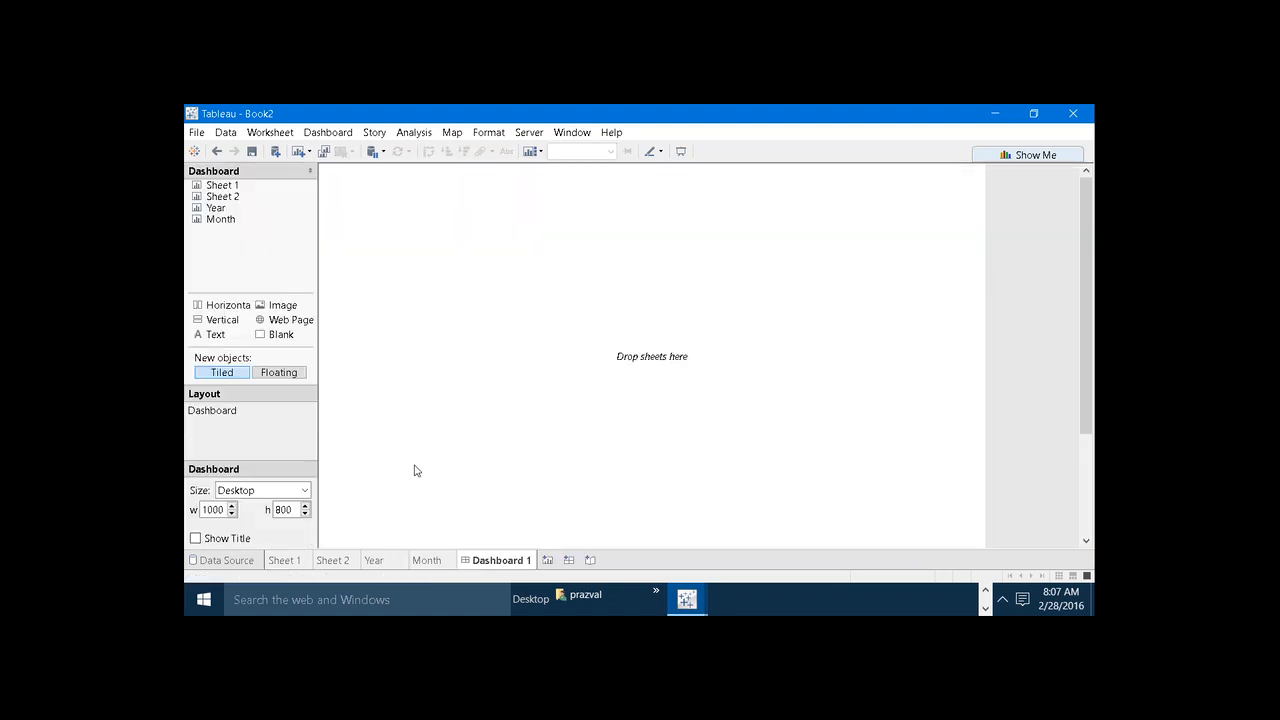
pyautogui.doubleClick(212, 207)
pyautogui.click(222, 219)
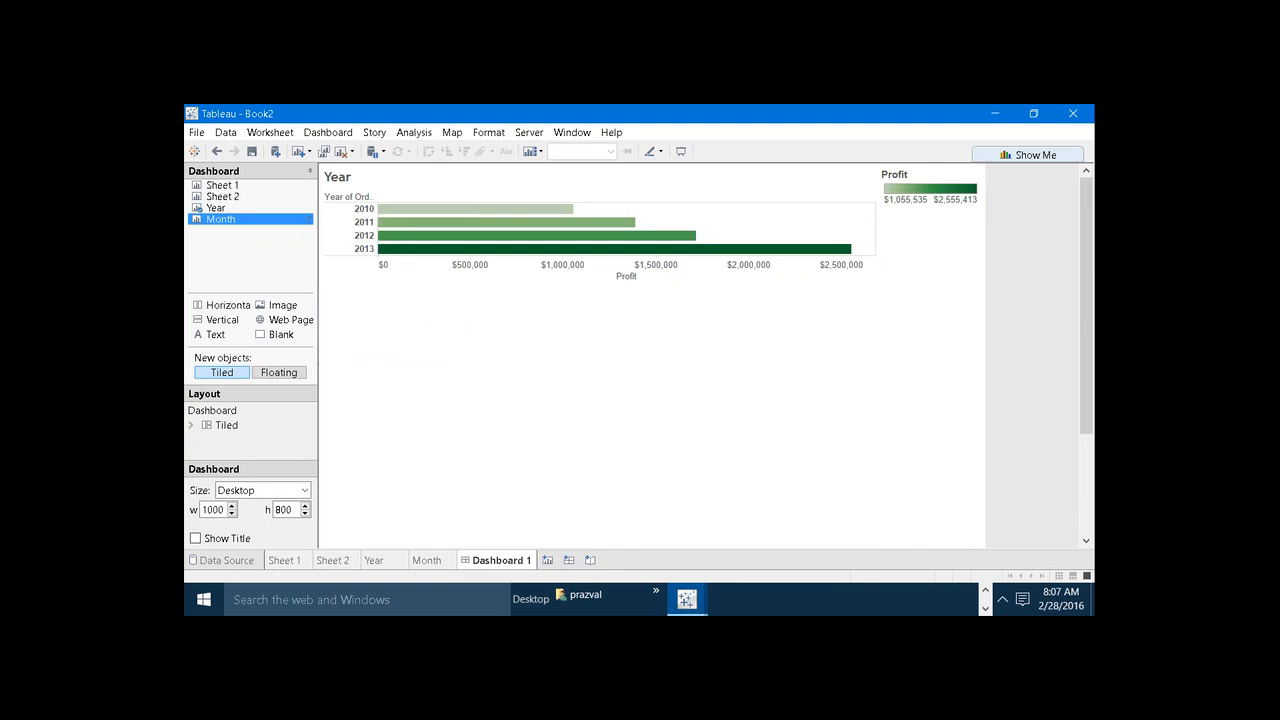
pyautogui.moveTo(222, 219); pyautogui.dragTo(640, 434)
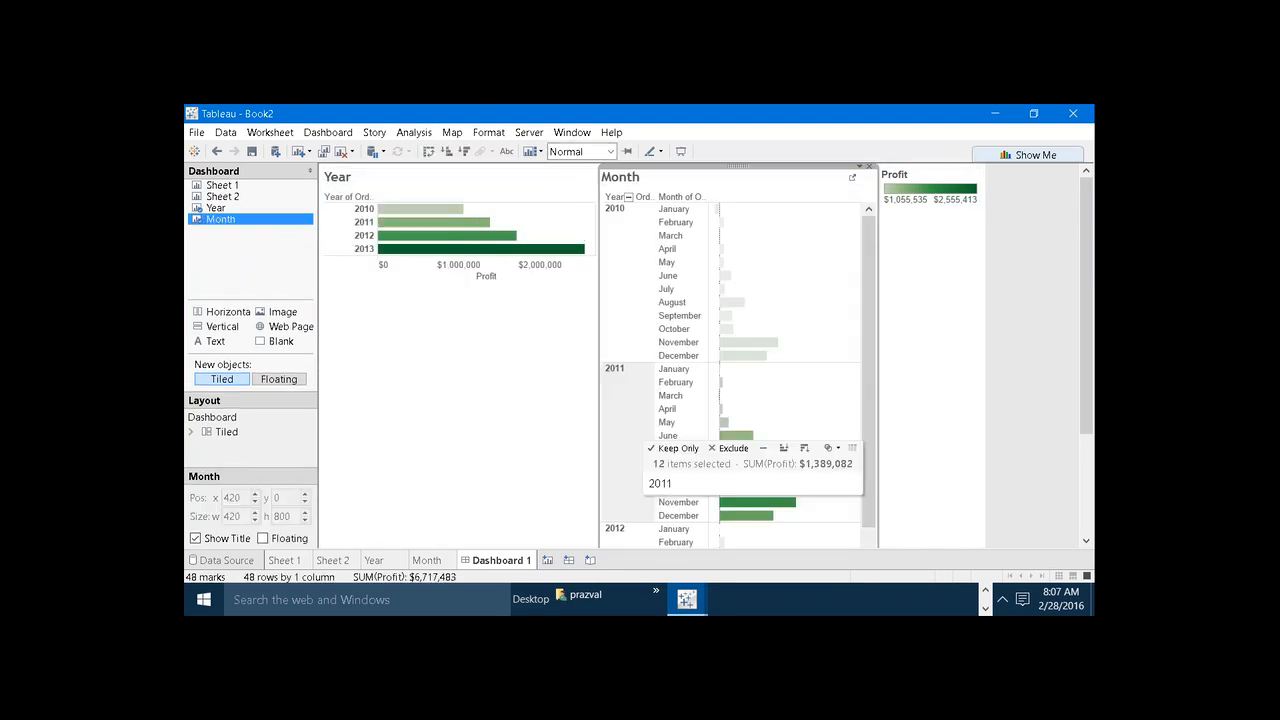
# - Test dashboard highlighting by selecting 2011 in the Month view and 2013 in the Year view, and inspect the 2013 months
pyautogui.click(628, 440)
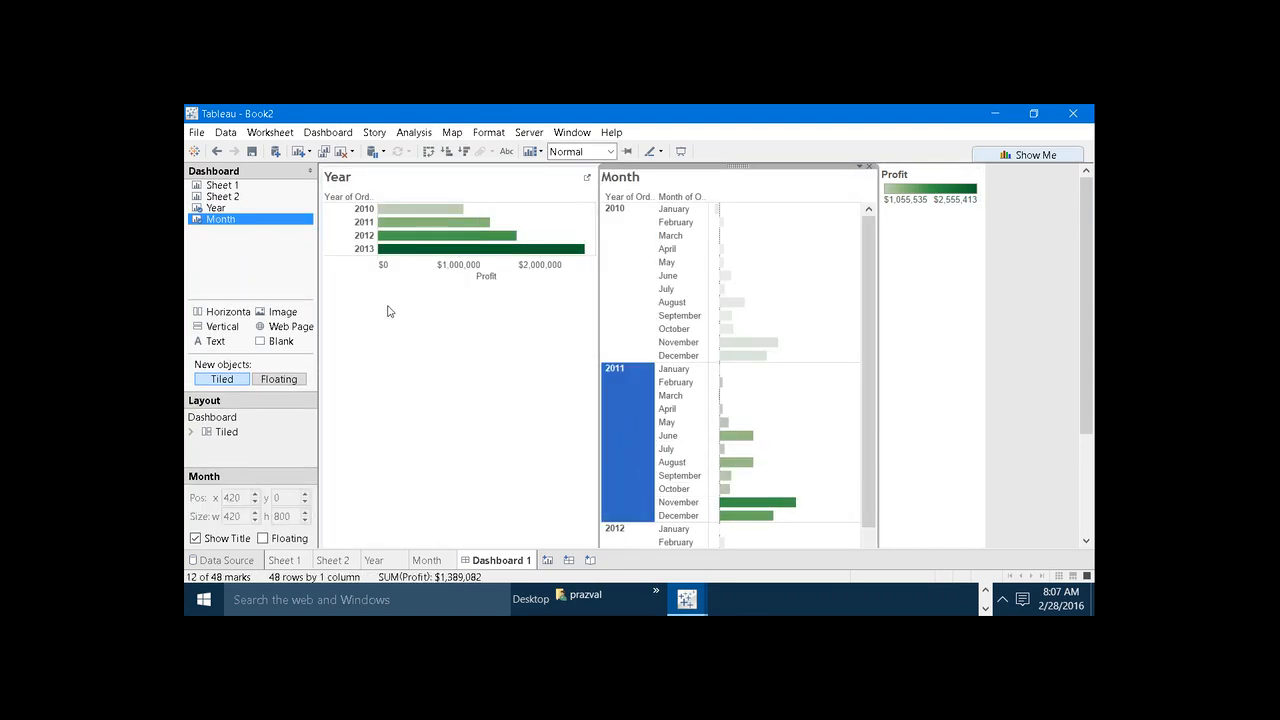
pyautogui.click(364, 248)
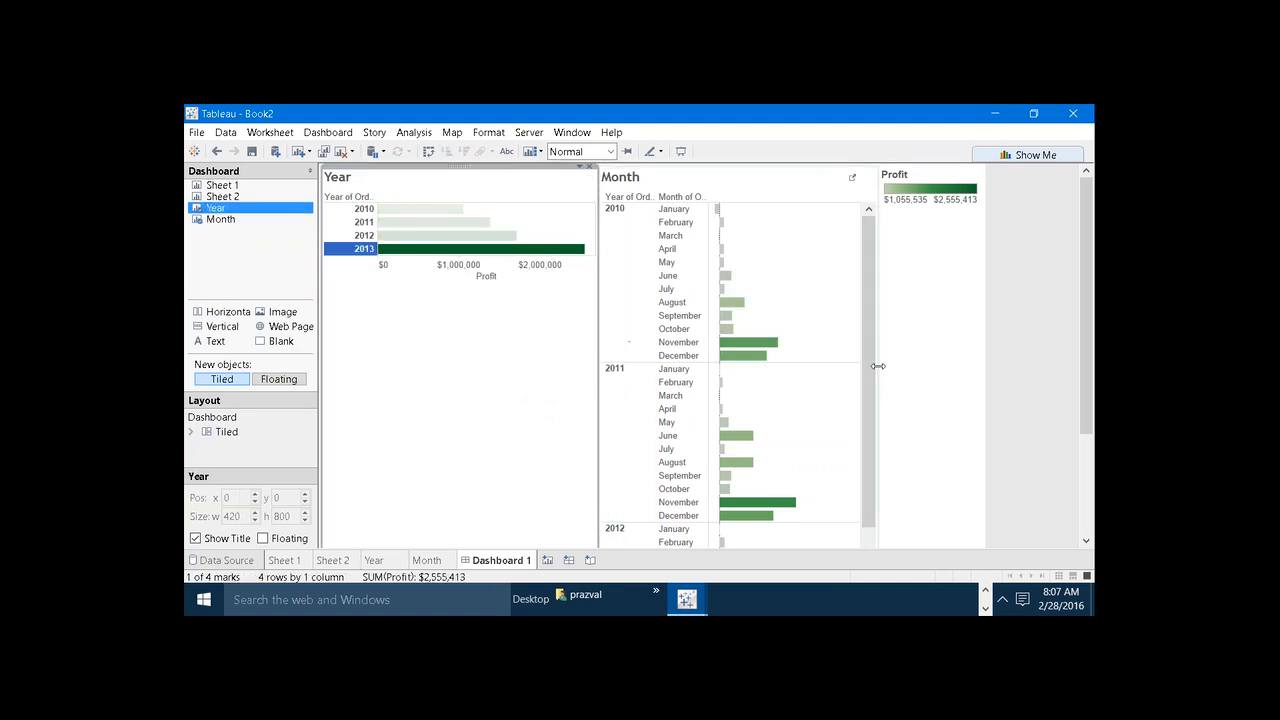
pyautogui.moveTo(869, 340); pyautogui.dragTo(920, 560)
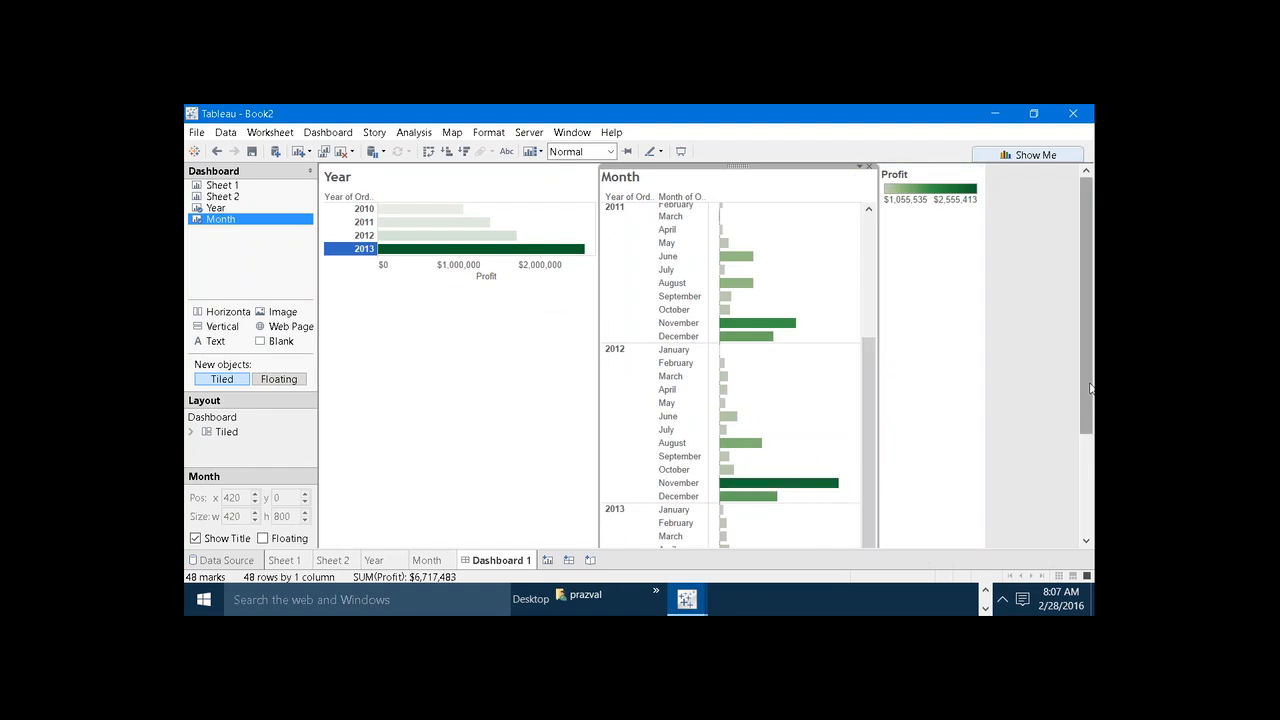
pyautogui.moveTo(1090, 388); pyautogui.dragTo(1090, 486)
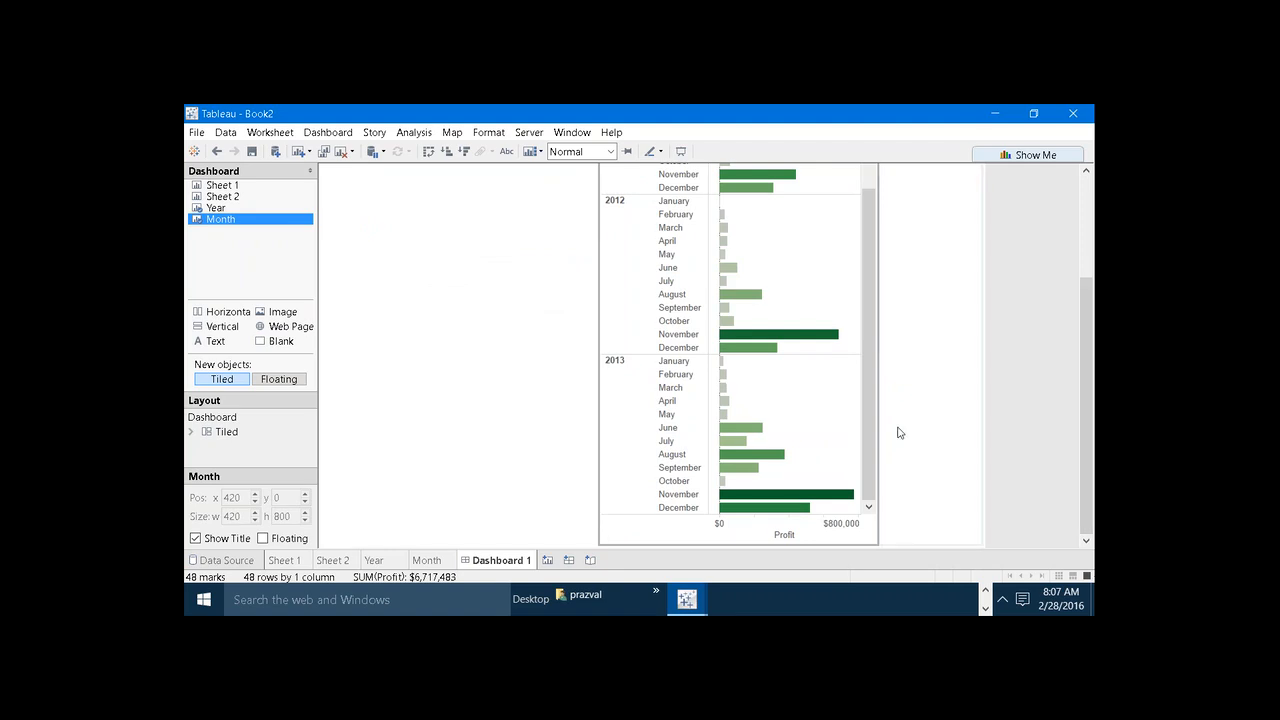
# - Return to the Month sheet and close the workbook
pyautogui.click(445, 563)
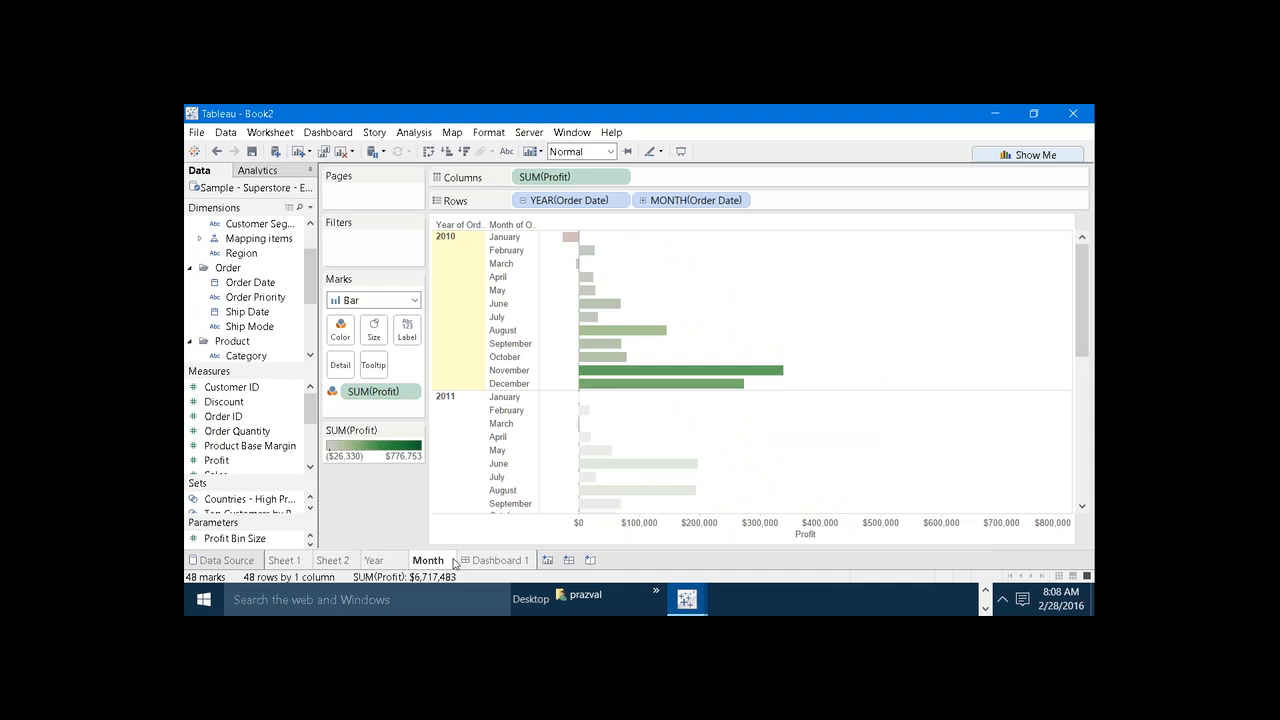
pyautogui.click(1081, 120)
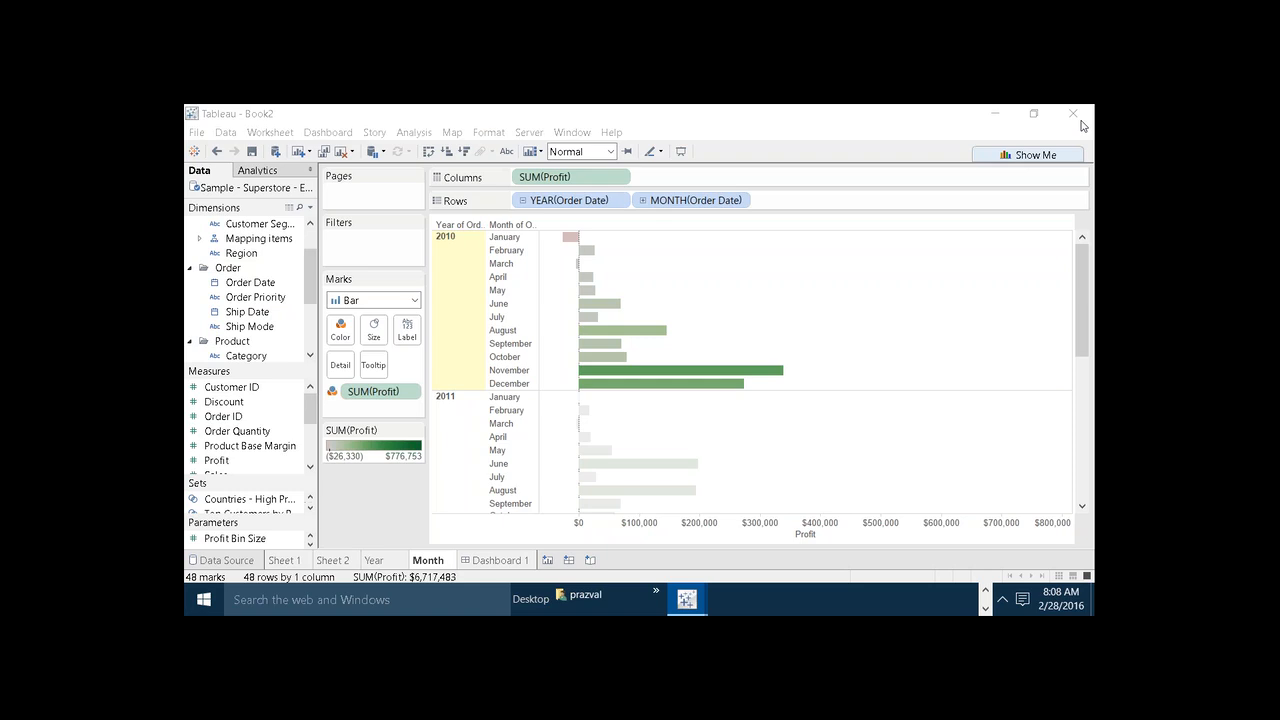